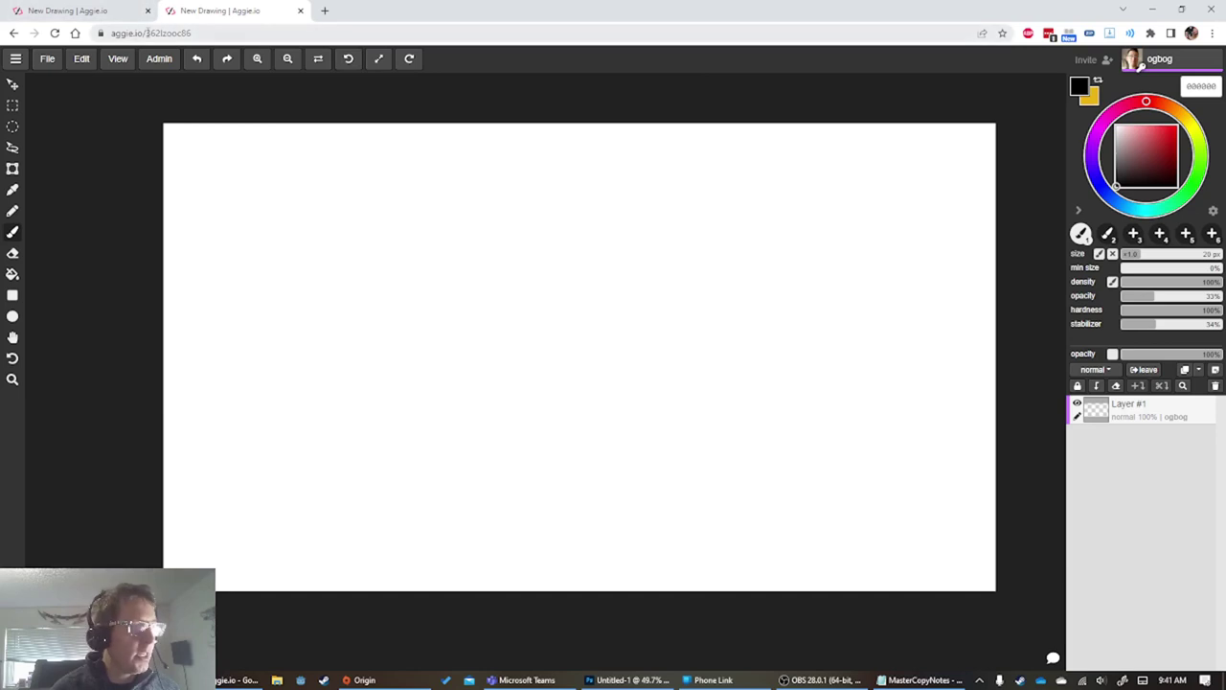
Go to the aggie.io home page and start a new drawing
{"action": "left_click_drag", "start_coordinate": [147, 35], "coordinate": [317, 36]}
{"action": "key", "text": "BackSpace"}
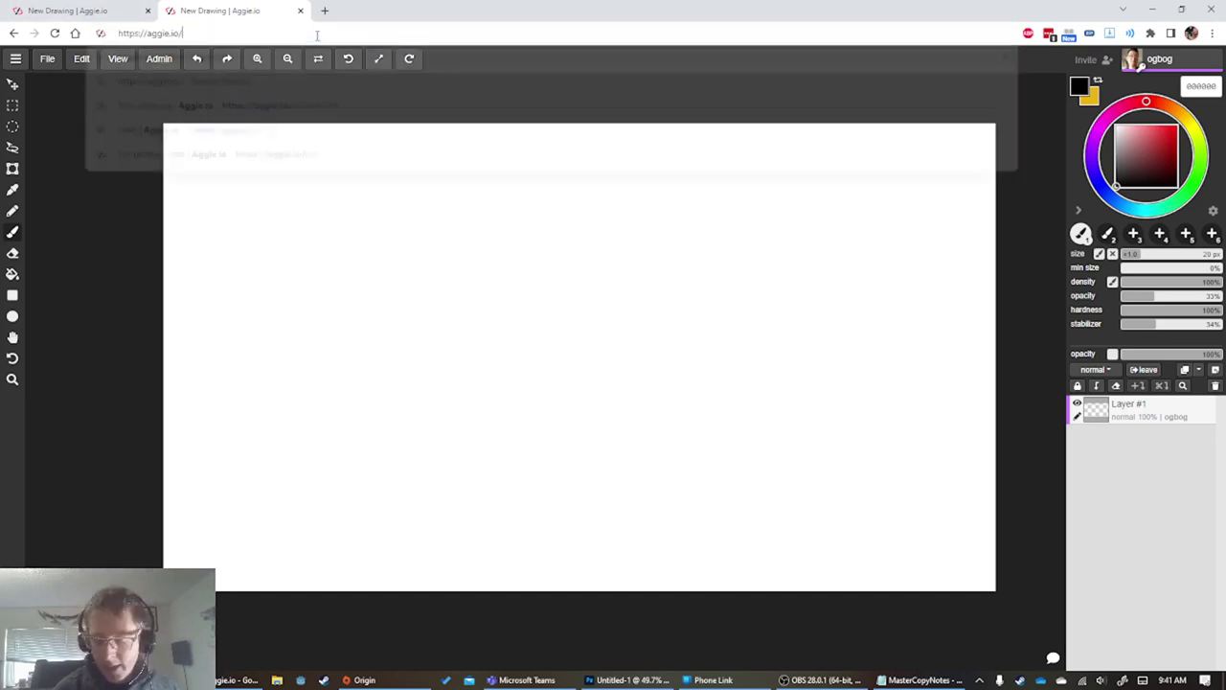
{"action": "key", "text": "Return"}
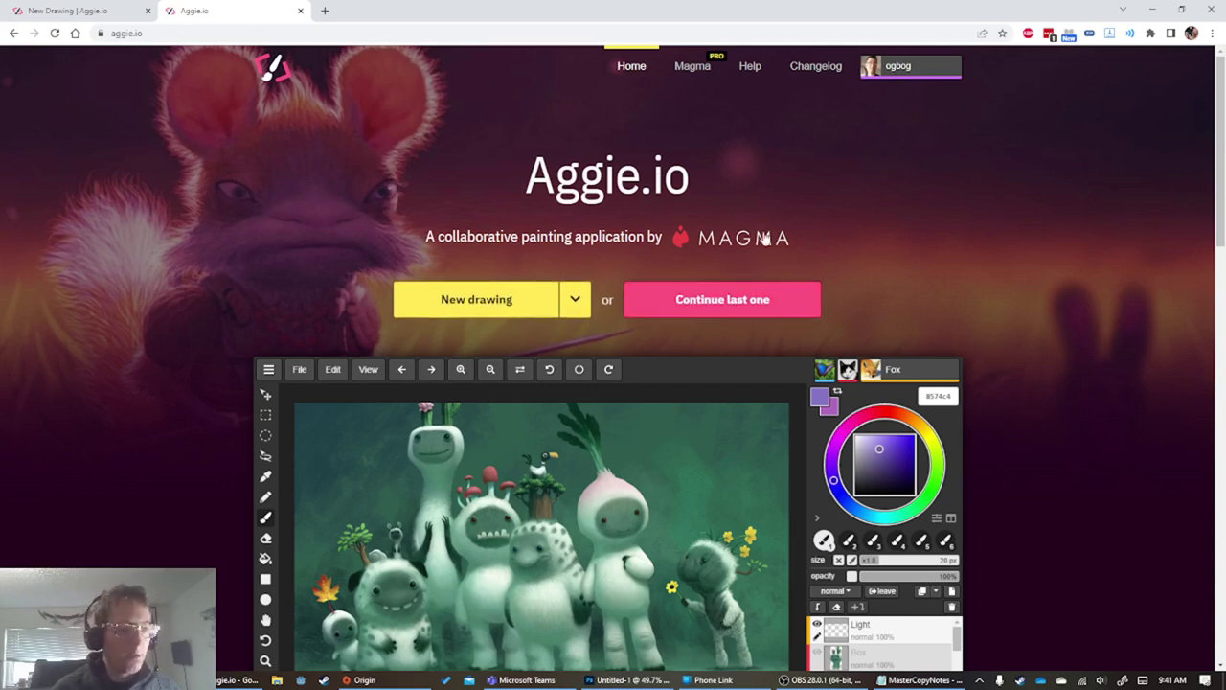
{"action": "left_click", "coordinate": [541, 299]}
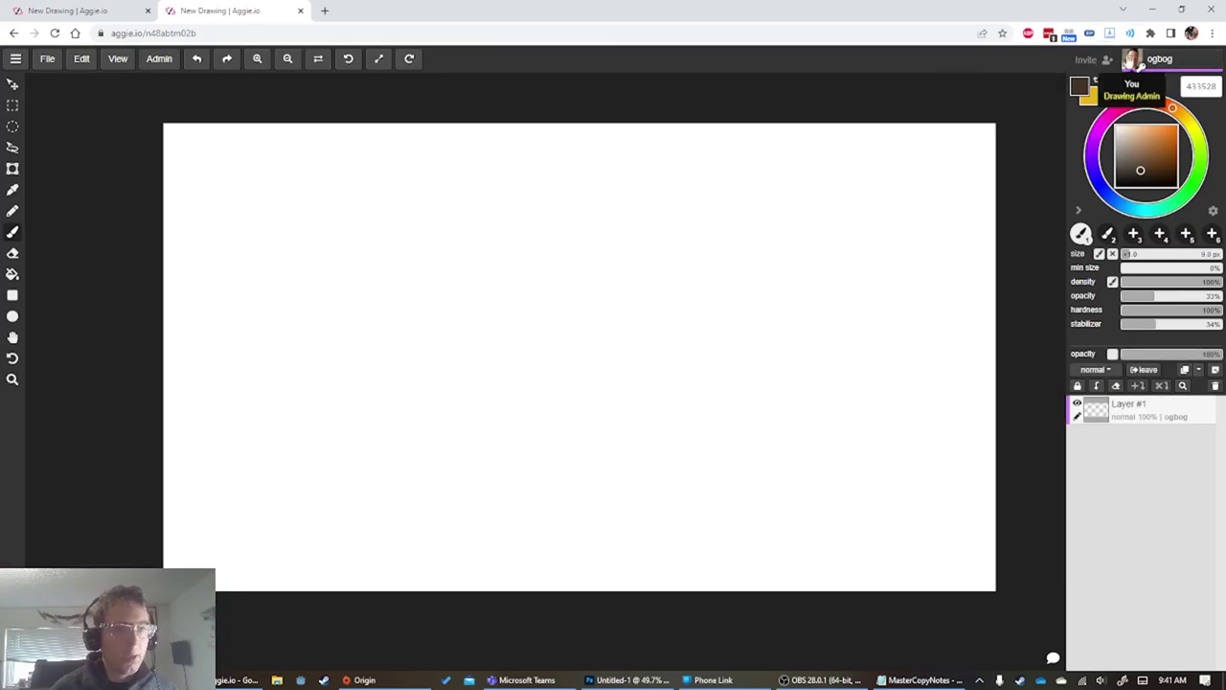
Copy the drawing's invite link, open it in a separate browser tab and close that tab
{"action": "left_click", "coordinate": [1090, 63]}
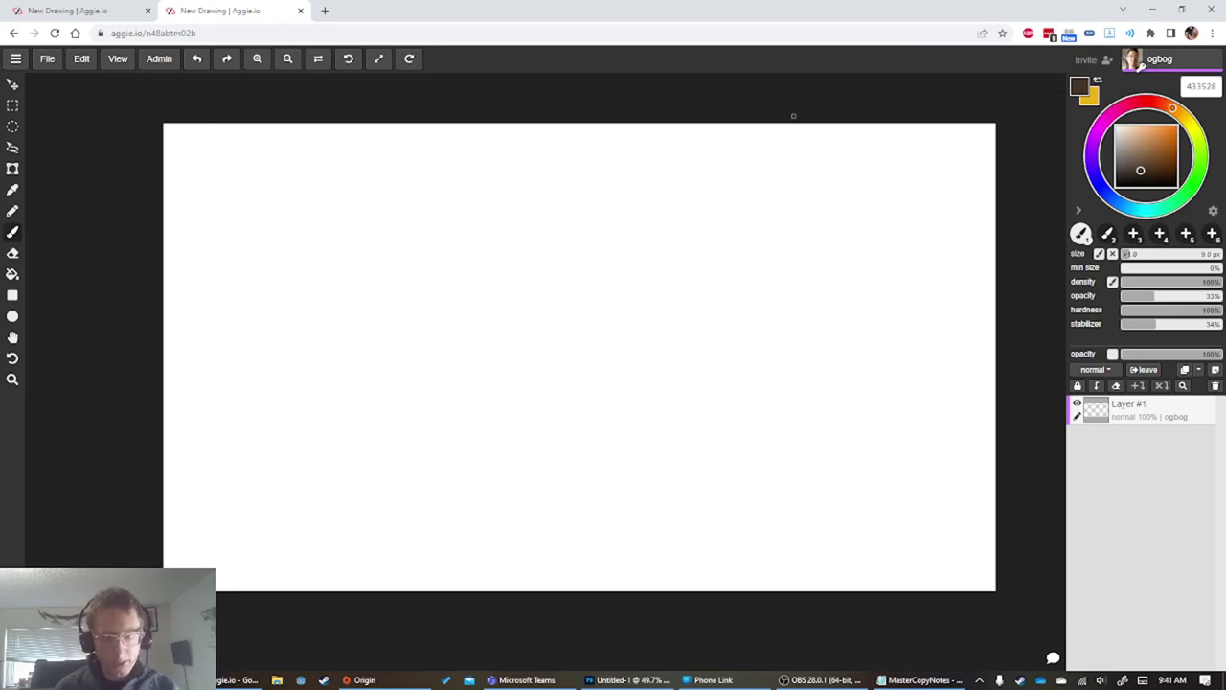
{"action": "key", "text": "ctrl+t"}
{"action": "key", "text": "ctrl+v"}
{"action": "key", "text": "Return"}
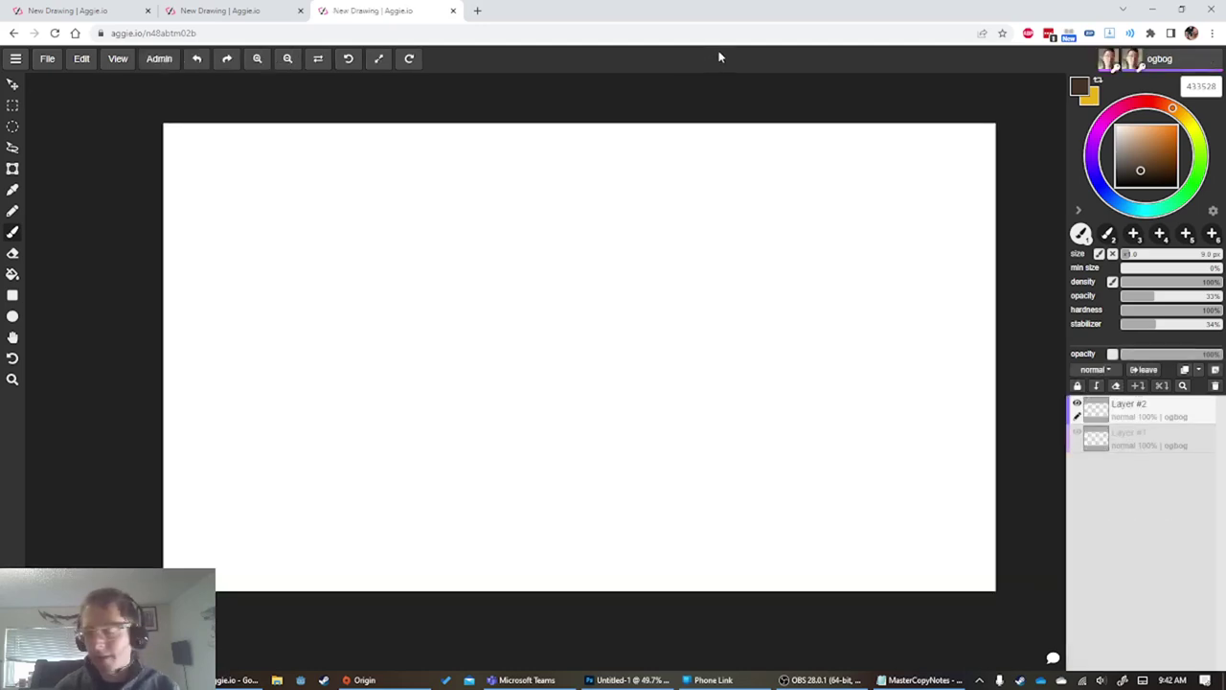
{"action": "key", "text": "ctrl+w"}
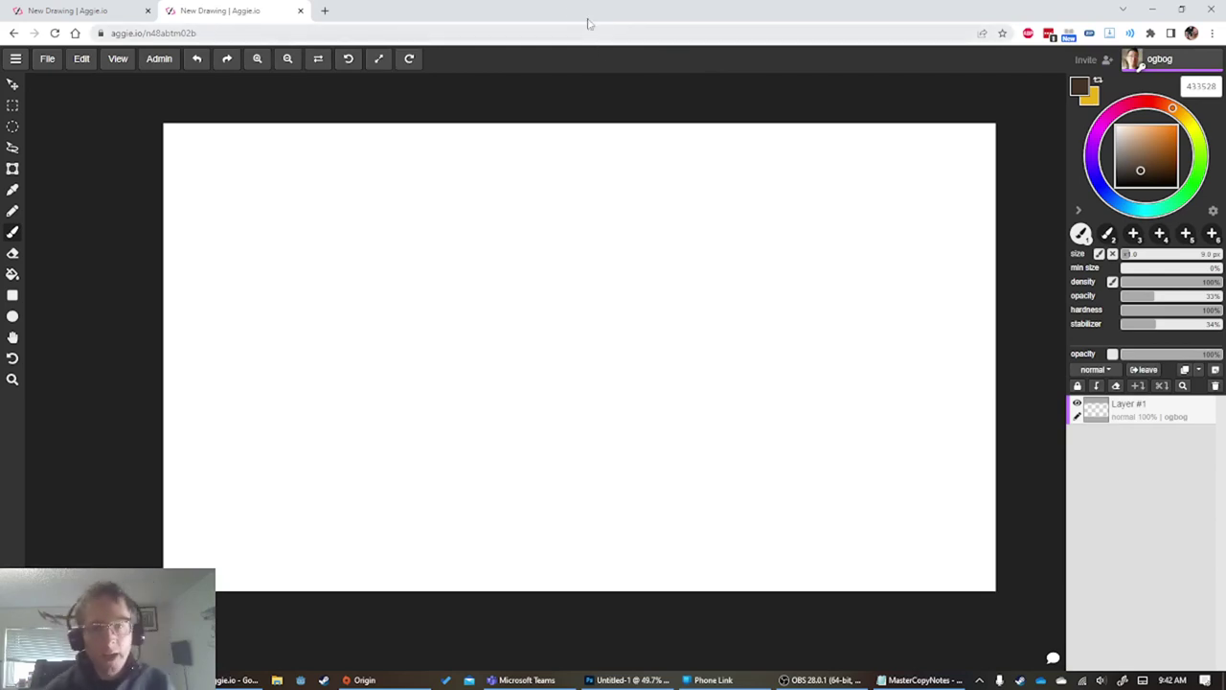
Switch to the open drawing that has the seated old man painting beside a blank area
{"action": "left_click", "coordinate": [54, 10]}
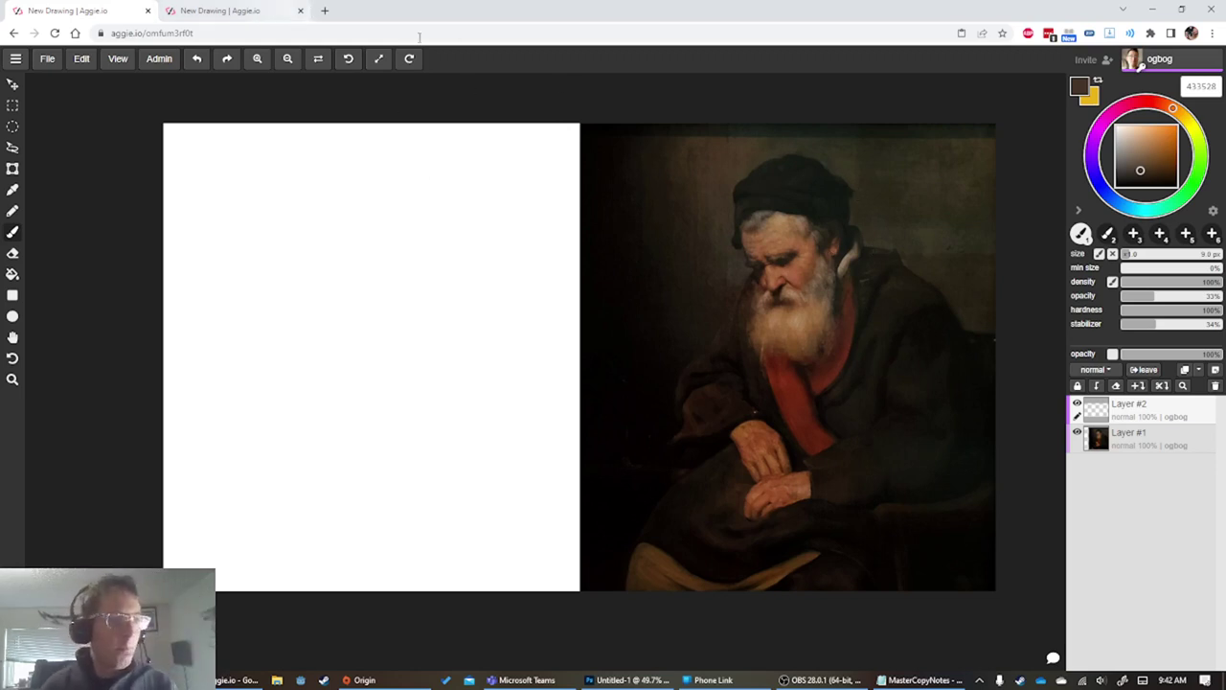
Examine the keyboard shortcuts and layer ownership sections of the Aggie.io help page, then return to the painting's drawing
{"action": "left_click_drag", "start_coordinate": [1225, 349], "coordinate": [702, 44]}
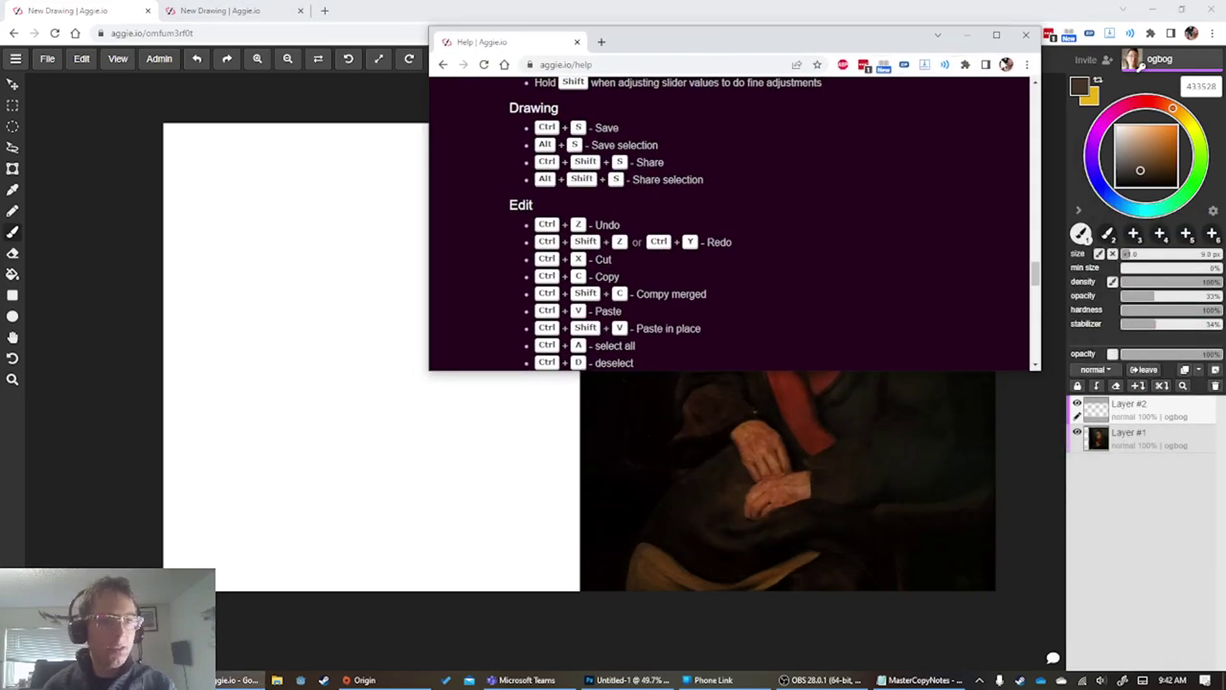
{"action": "left_click", "coordinate": [997, 34]}
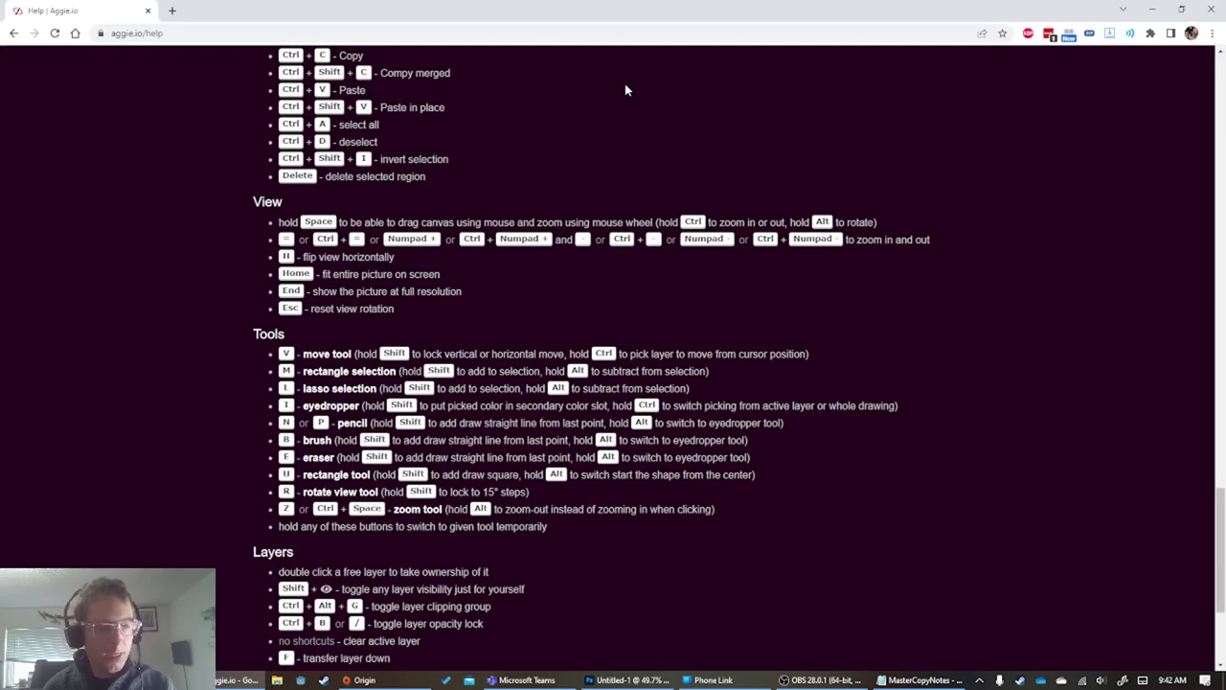
{"action": "scroll", "coordinate": [537, 134], "scroll_direction": "up", "scroll_amount": 15}
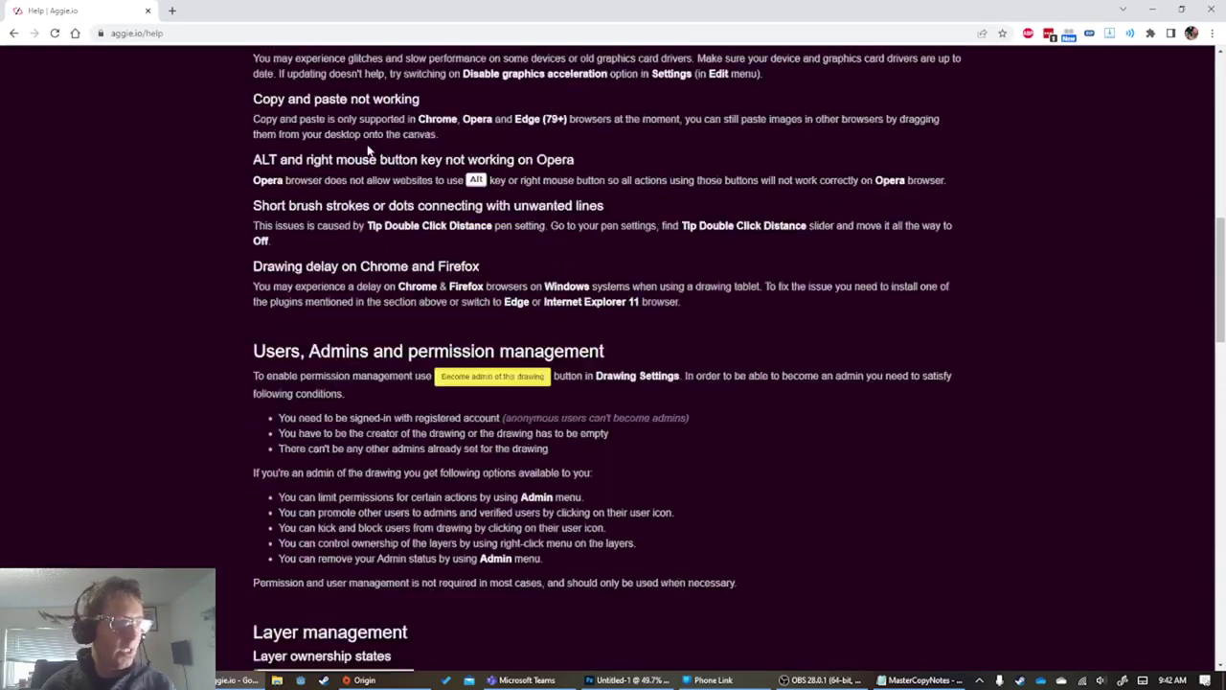
{"action": "scroll", "coordinate": [369, 151], "scroll_direction": "down", "scroll_amount": 1}
{"action": "scroll", "coordinate": [369, 150], "scroll_direction": "up", "scroll_amount": 2}
{"action": "scroll", "coordinate": [368, 150], "scroll_direction": "down", "scroll_amount": 8}
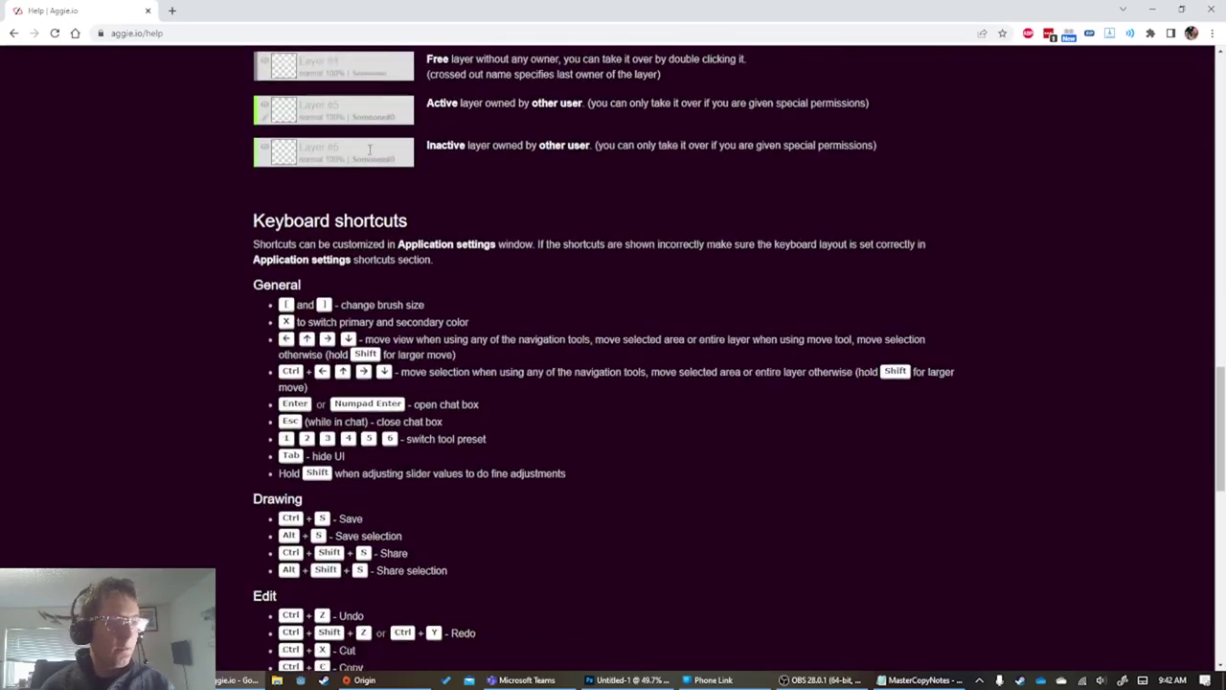
{"action": "scroll", "coordinate": [369, 150], "scroll_direction": "down", "scroll_amount": 10}
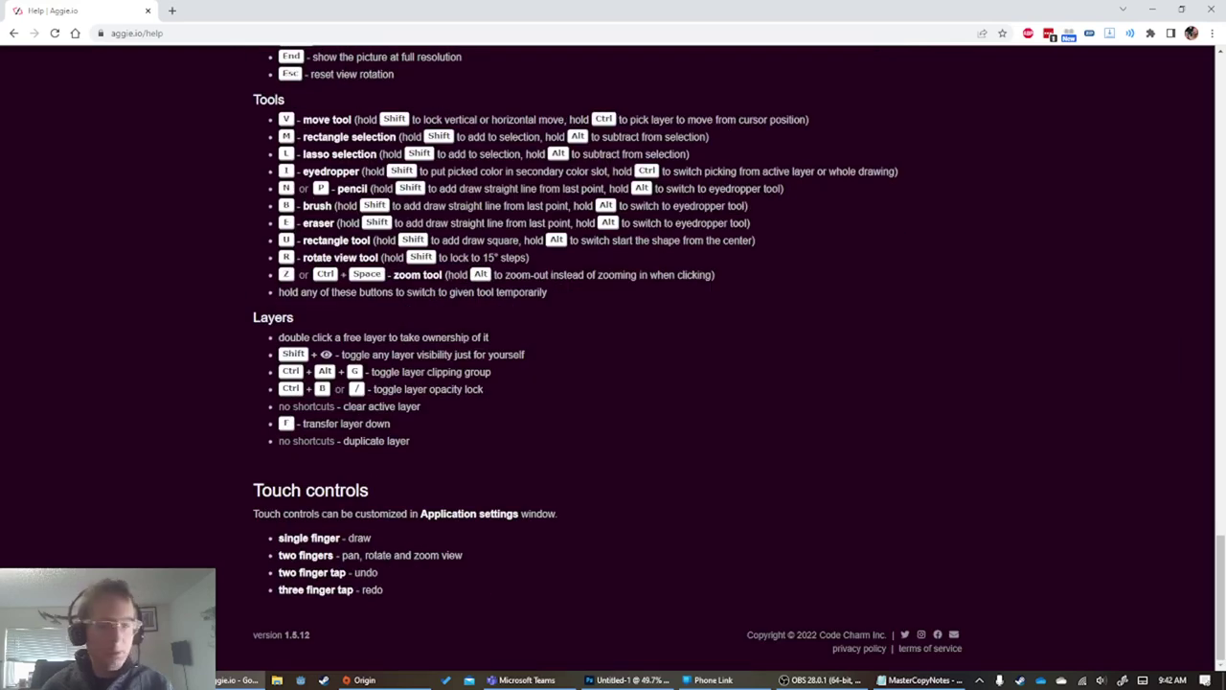
{"action": "key", "text": "super+Right"}
{"action": "left_click", "coordinate": [1121, 10]}
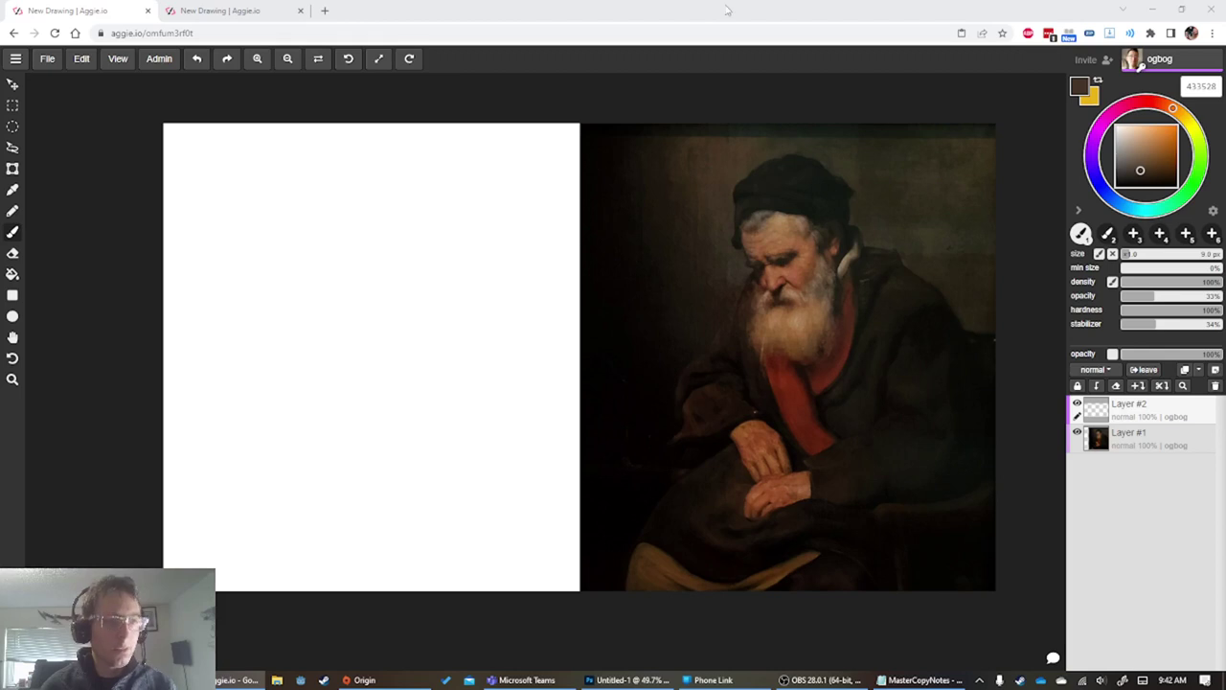
{"action": "key", "text": "ctrl+t"}
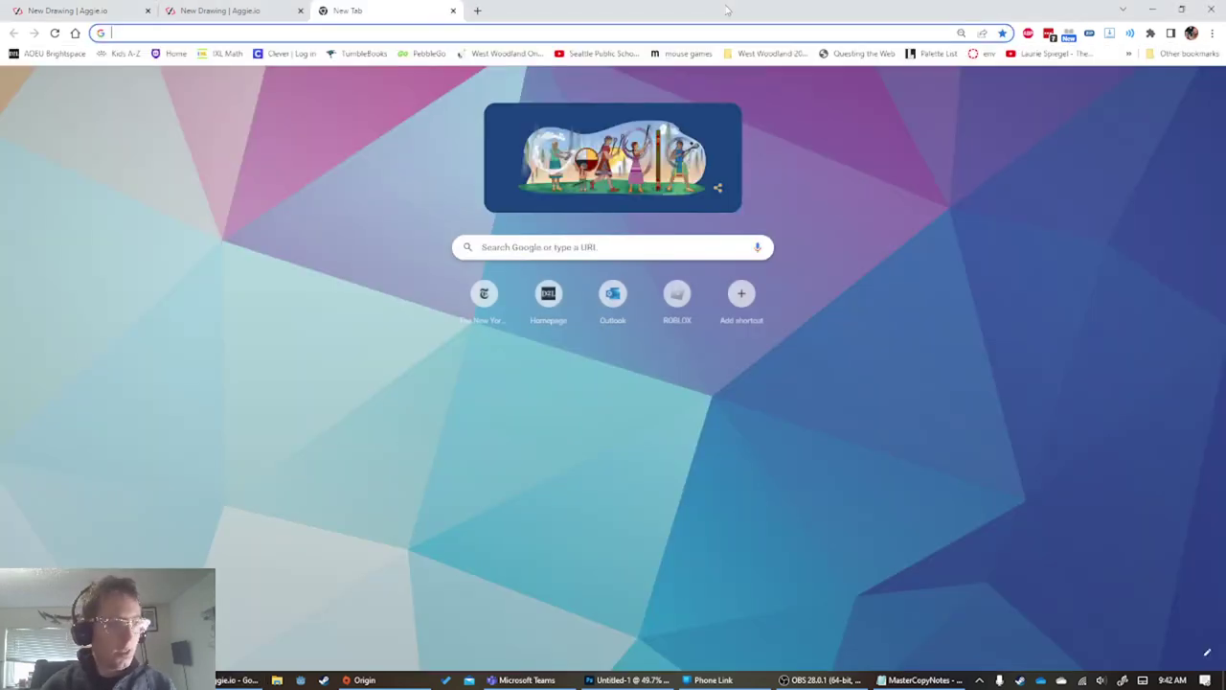
{"action": "key", "text": "ctrl+w"}
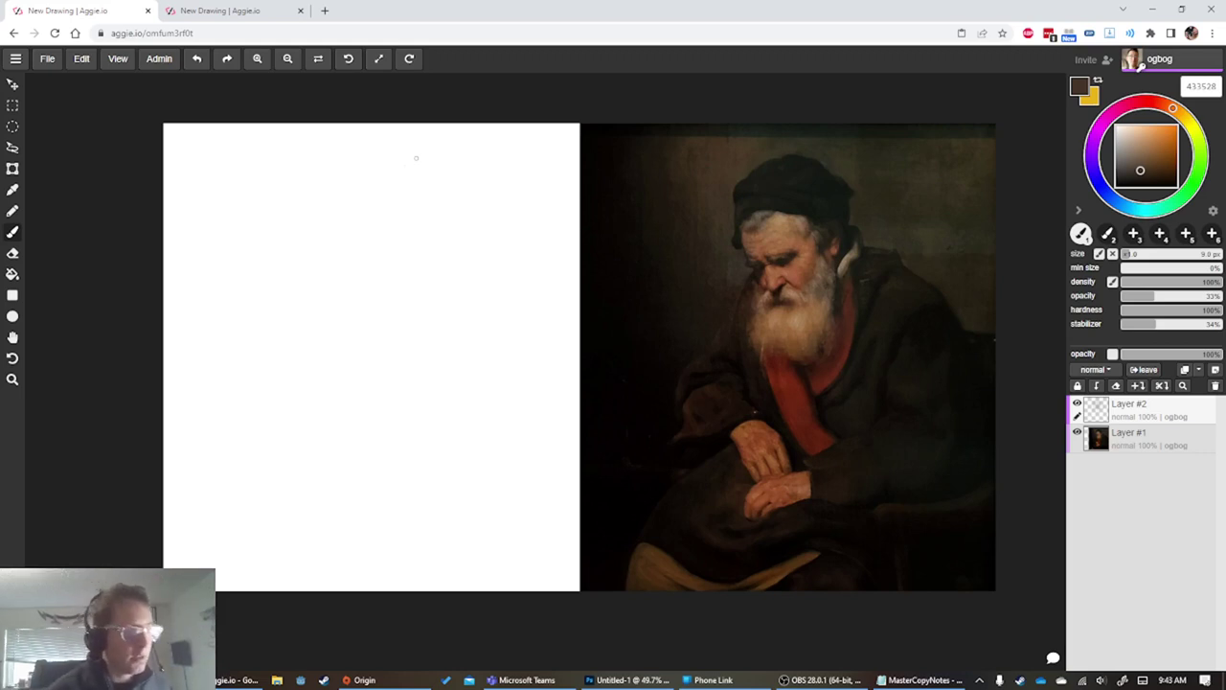
Sketch the old man's tilted head, facial features and cap with the brush in the blank area beside the painting
{"action": "mouse_move", "coordinate": [335, 220]}
{"action": "left_mouse_down"}
{"action": "mouse_move", "coordinate": [388, 243]}
{"action": "mouse_move", "coordinate": [335, 273]}
{"action": "mouse_move", "coordinate": [398, 218]}
{"action": "mouse_move", "coordinate": [314, 206]}
{"action": "left_mouse_up"}
{"action": "mouse_move", "coordinate": [312, 257]}
{"action": "left_mouse_down"}
{"action": "mouse_move", "coordinate": [401, 238]}
{"action": "mouse_move", "coordinate": [347, 330]}
{"action": "left_mouse_up"}
{"action": "left_click_drag", "start_coordinate": [380, 216], "coordinate": [348, 326]}
{"action": "mouse_move", "coordinate": [374, 221]}
{"action": "left_mouse_down"}
{"action": "mouse_move", "coordinate": [347, 330]}
{"action": "mouse_move", "coordinate": [305, 328]}
{"action": "left_mouse_up"}
{"action": "left_click_drag", "start_coordinate": [327, 208], "coordinate": [316, 323]}
{"action": "mouse_move", "coordinate": [356, 245]}
{"action": "left_mouse_down"}
{"action": "mouse_move", "coordinate": [305, 259]}
{"action": "mouse_move", "coordinate": [316, 270]}
{"action": "left_mouse_up"}
{"action": "mouse_move", "coordinate": [309, 270]}
{"action": "left_mouse_down"}
{"action": "mouse_move", "coordinate": [329, 293]}
{"action": "mouse_move", "coordinate": [320, 308]}
{"action": "mouse_move", "coordinate": [358, 318]}
{"action": "left_mouse_up"}
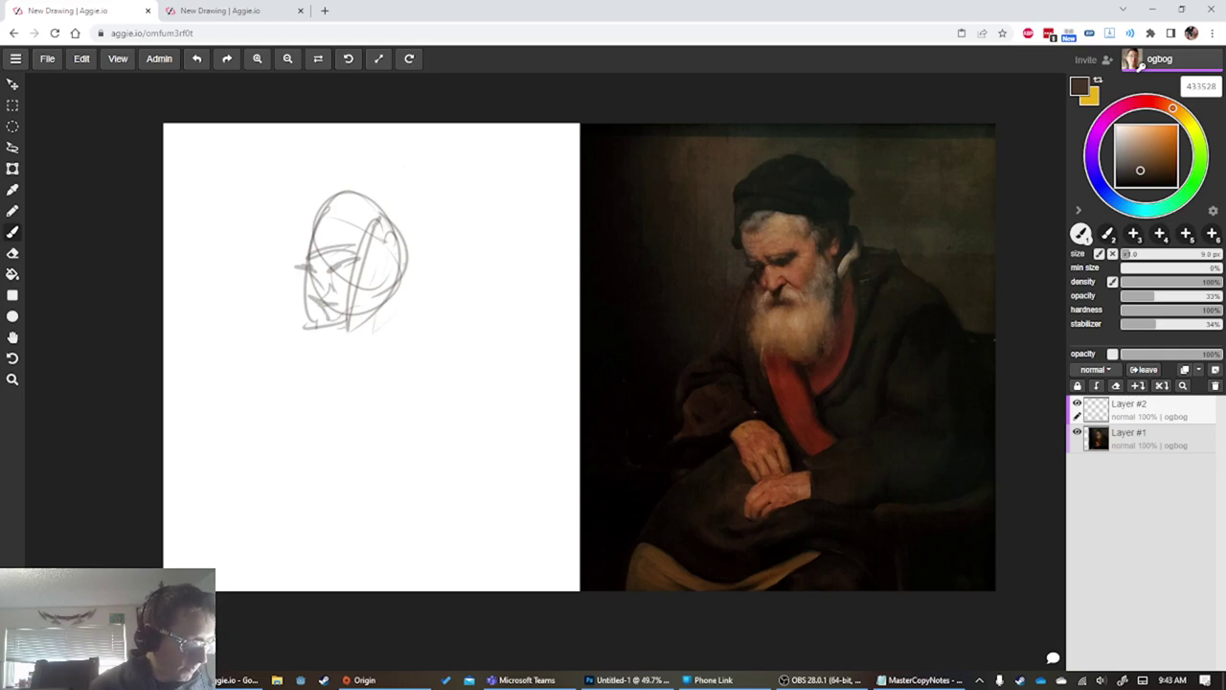
{"action": "mouse_move", "coordinate": [393, 230]}
{"action": "left_mouse_down"}
{"action": "mouse_move", "coordinate": [414, 253]}
{"action": "mouse_move", "coordinate": [389, 331]}
{"action": "left_mouse_up"}
{"action": "mouse_move", "coordinate": [376, 177]}
{"action": "left_mouse_down"}
{"action": "mouse_move", "coordinate": [399, 238]}
{"action": "mouse_move", "coordinate": [332, 175]}
{"action": "mouse_move", "coordinate": [311, 225]}
{"action": "mouse_move", "coordinate": [330, 226]}
{"action": "left_mouse_up"}
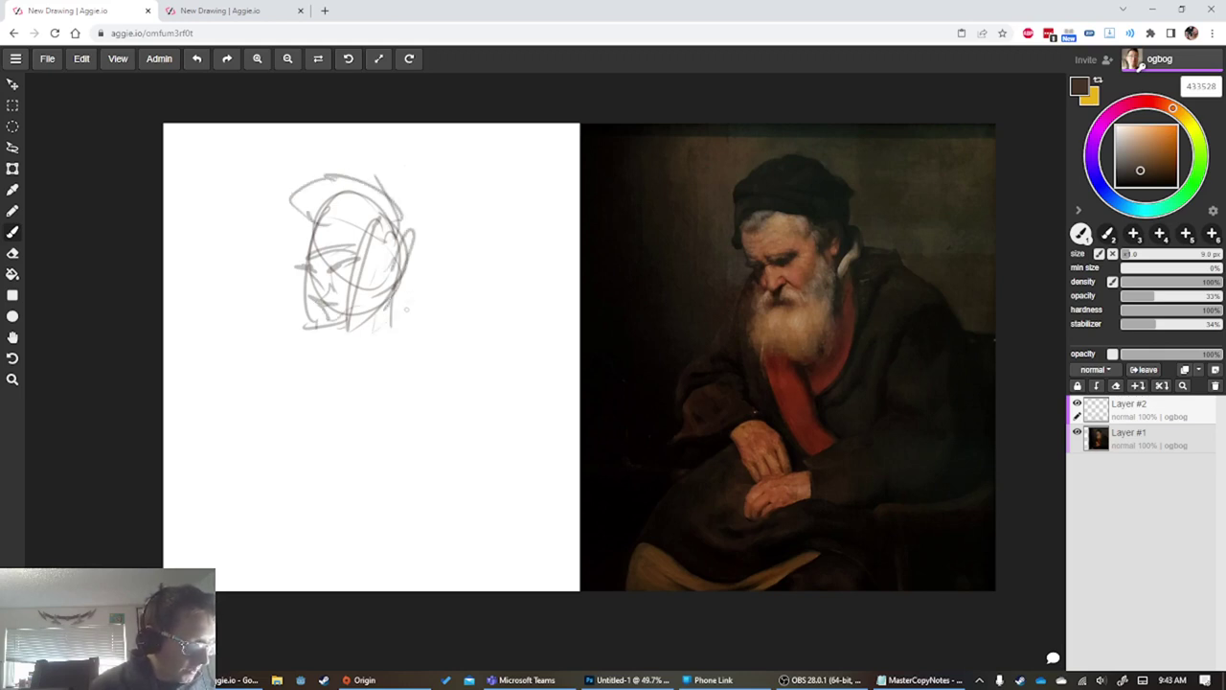
Sketch the figure's shoulders, torso, arms and folded hands below the head with loose brush lines
{"action": "mouse_move", "coordinate": [406, 274]}
{"action": "left_mouse_down"}
{"action": "mouse_move", "coordinate": [412, 296]}
{"action": "mouse_move", "coordinate": [470, 285]}
{"action": "left_mouse_up"}
{"action": "left_click_drag", "start_coordinate": [450, 287], "coordinate": [450, 337]}
{"action": "mouse_move", "coordinate": [444, 330]}
{"action": "left_mouse_down"}
{"action": "mouse_move", "coordinate": [519, 341]}
{"action": "mouse_move", "coordinate": [527, 406]}
{"action": "mouse_move", "coordinate": [498, 383]}
{"action": "left_mouse_up"}
{"action": "left_click_drag", "start_coordinate": [320, 336], "coordinate": [283, 458]}
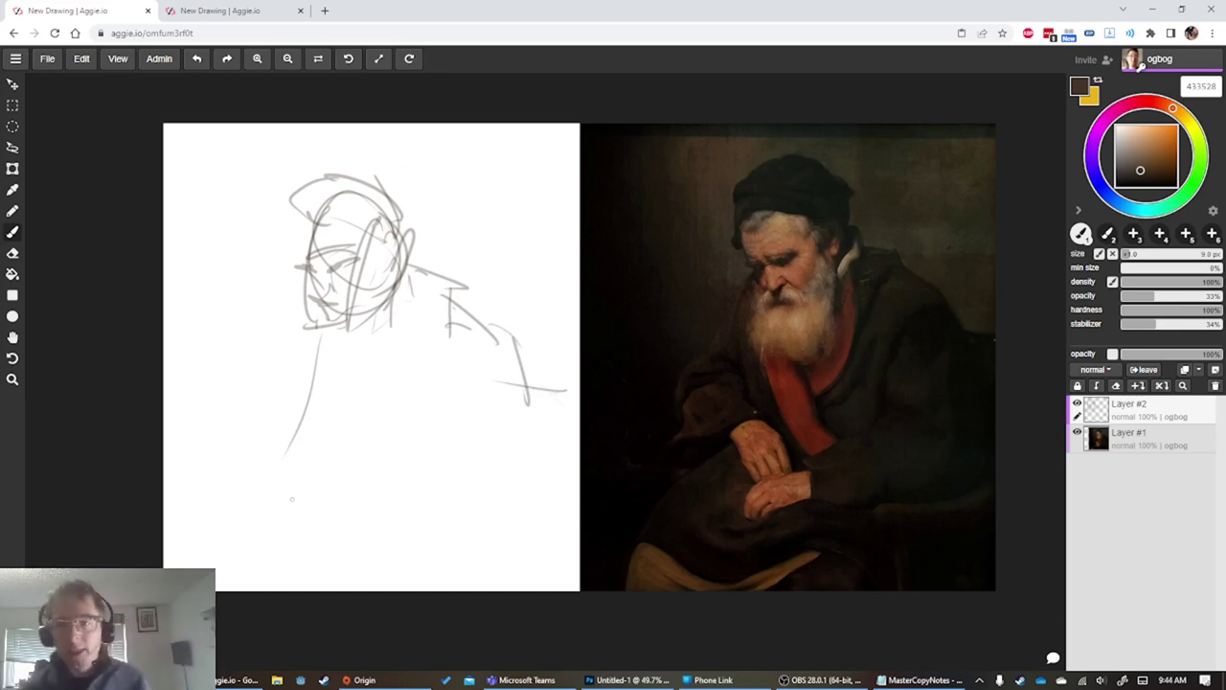
{"action": "left_click_drag", "start_coordinate": [308, 317], "coordinate": [280, 379]}
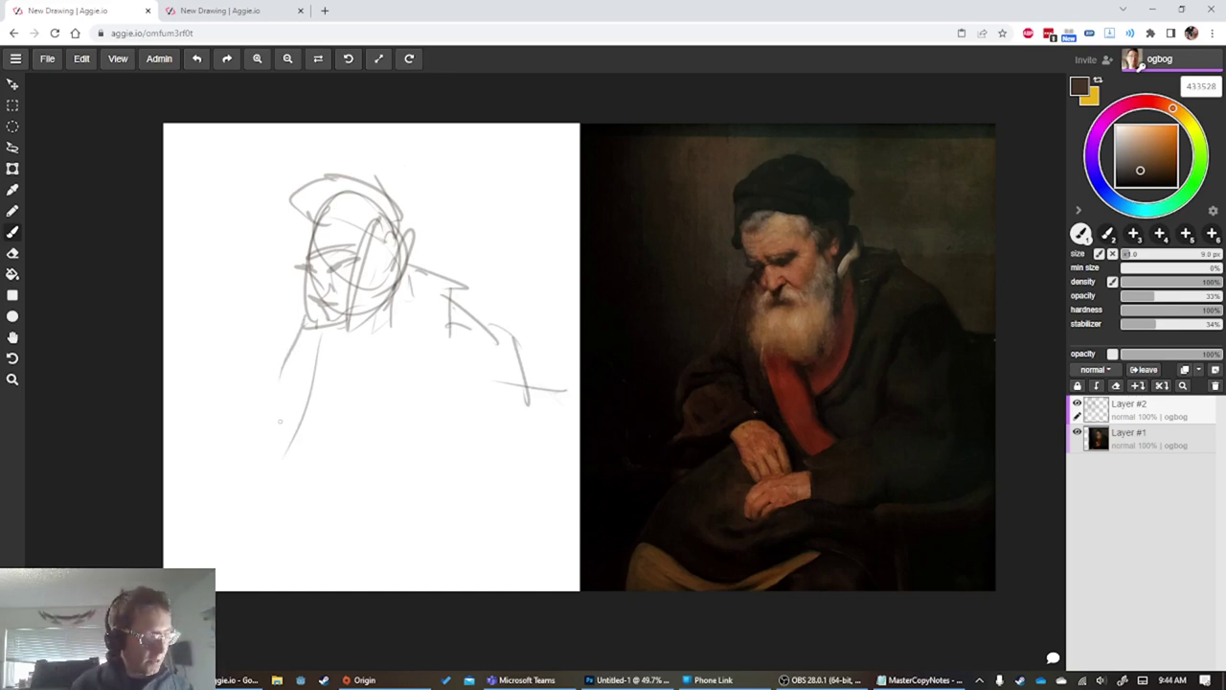
{"action": "left_click_drag", "start_coordinate": [301, 316], "coordinate": [164, 449]}
{"action": "mouse_move", "coordinate": [221, 436]}
{"action": "left_mouse_down"}
{"action": "mouse_move", "coordinate": [272, 496]}
{"action": "mouse_move", "coordinate": [410, 443]}
{"action": "left_mouse_up"}
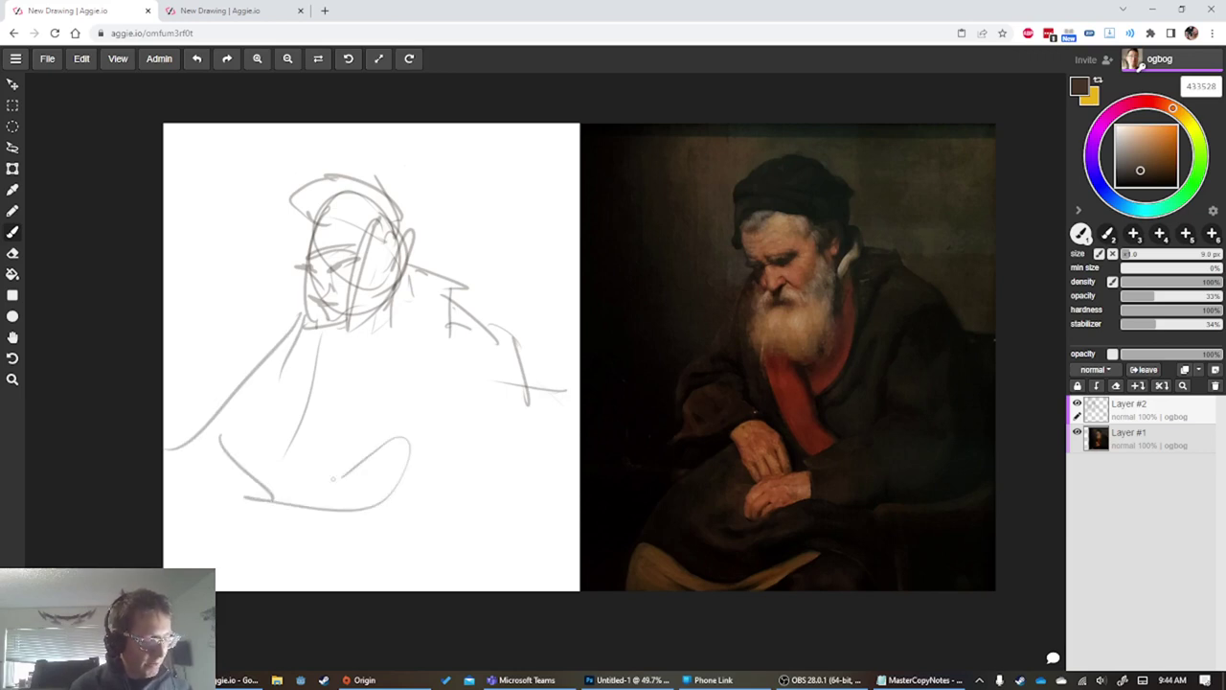
{"action": "mouse_move", "coordinate": [313, 458]}
{"action": "left_mouse_down"}
{"action": "mouse_move", "coordinate": [350, 500]}
{"action": "mouse_move", "coordinate": [305, 461]}
{"action": "left_mouse_up"}
{"action": "left_click_drag", "start_coordinate": [381, 474], "coordinate": [390, 493]}
{"action": "mouse_move", "coordinate": [367, 419]}
{"action": "left_mouse_down"}
{"action": "mouse_move", "coordinate": [288, 451]}
{"action": "mouse_move", "coordinate": [301, 428]}
{"action": "mouse_move", "coordinate": [239, 433]}
{"action": "mouse_move", "coordinate": [291, 428]}
{"action": "left_mouse_up"}
{"action": "left_click_drag", "start_coordinate": [213, 440], "coordinate": [276, 428]}
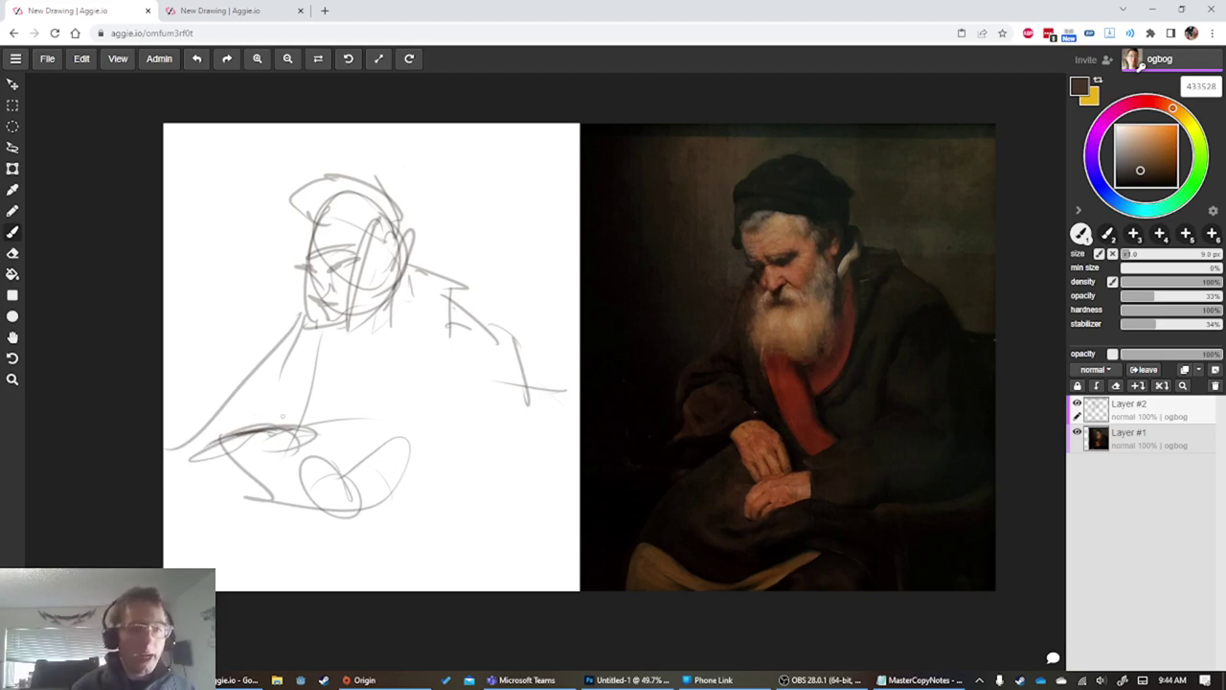
Delete the whole sketch from Layer #2 with a rectangular selection, deselect, and return to the brush
{"action": "left_click", "coordinate": [12, 106]}
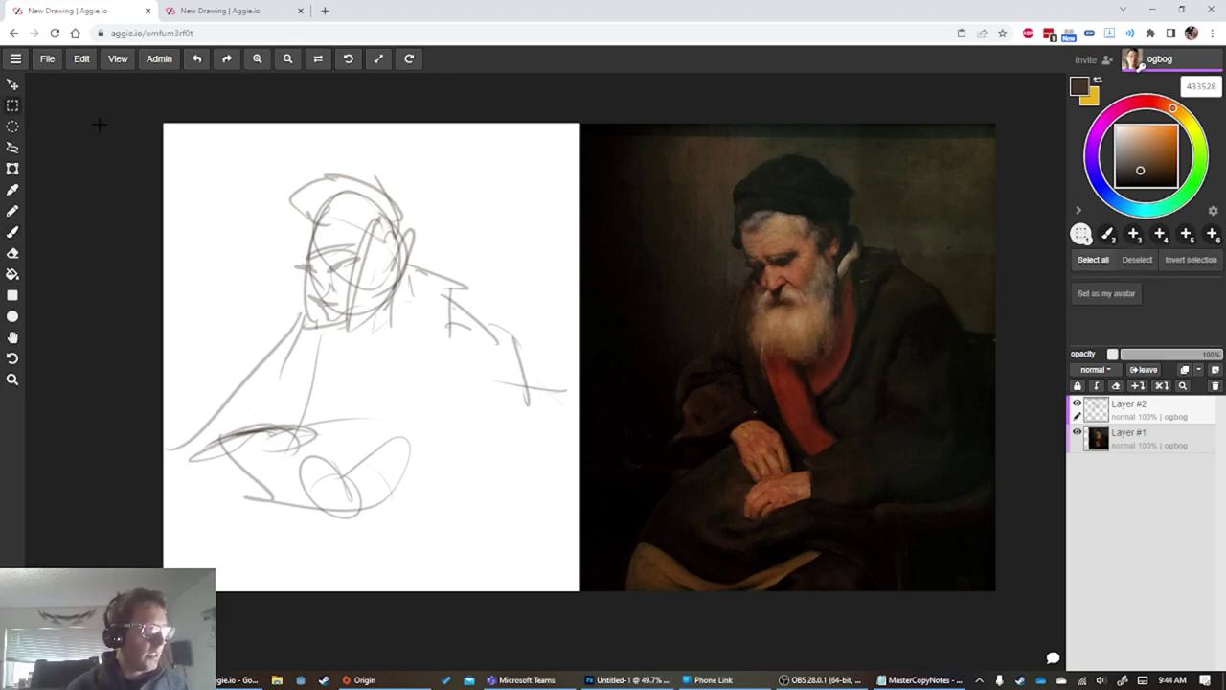
{"action": "mouse_move", "coordinate": [130, 111]}
{"action": "left_mouse_down"}
{"action": "mouse_move", "coordinate": [460, 618]}
{"action": "mouse_move", "coordinate": [566, 618]}
{"action": "left_mouse_up"}
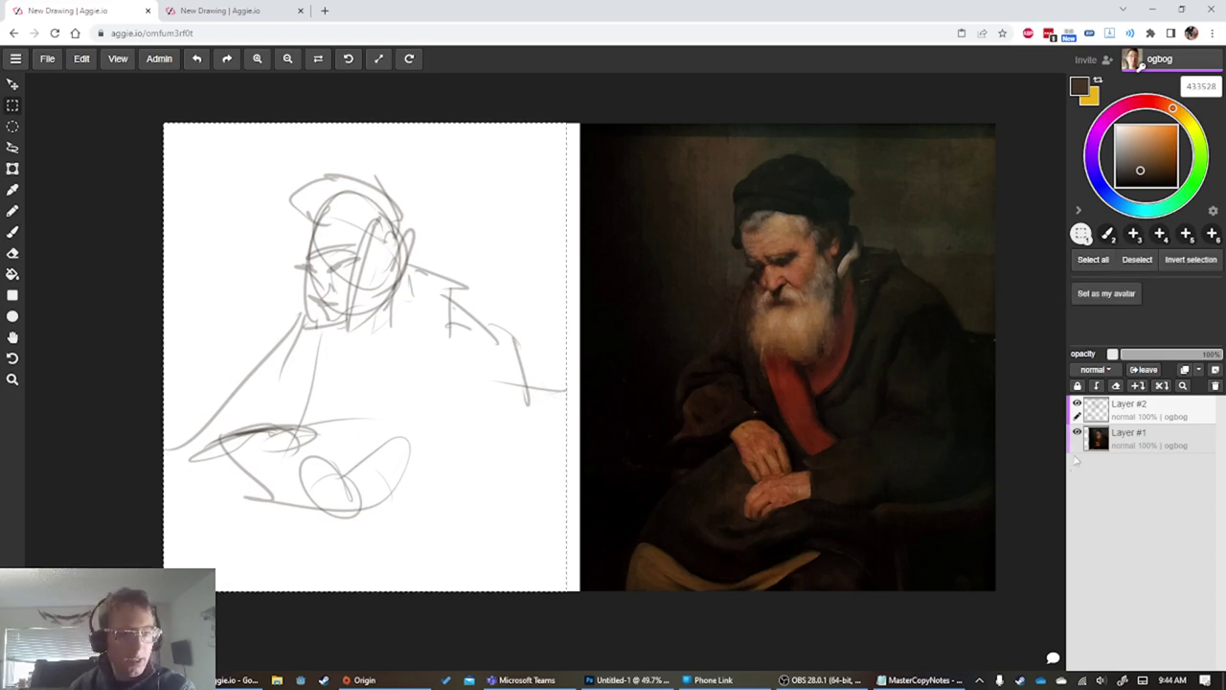
{"action": "key", "text": "Delete"}
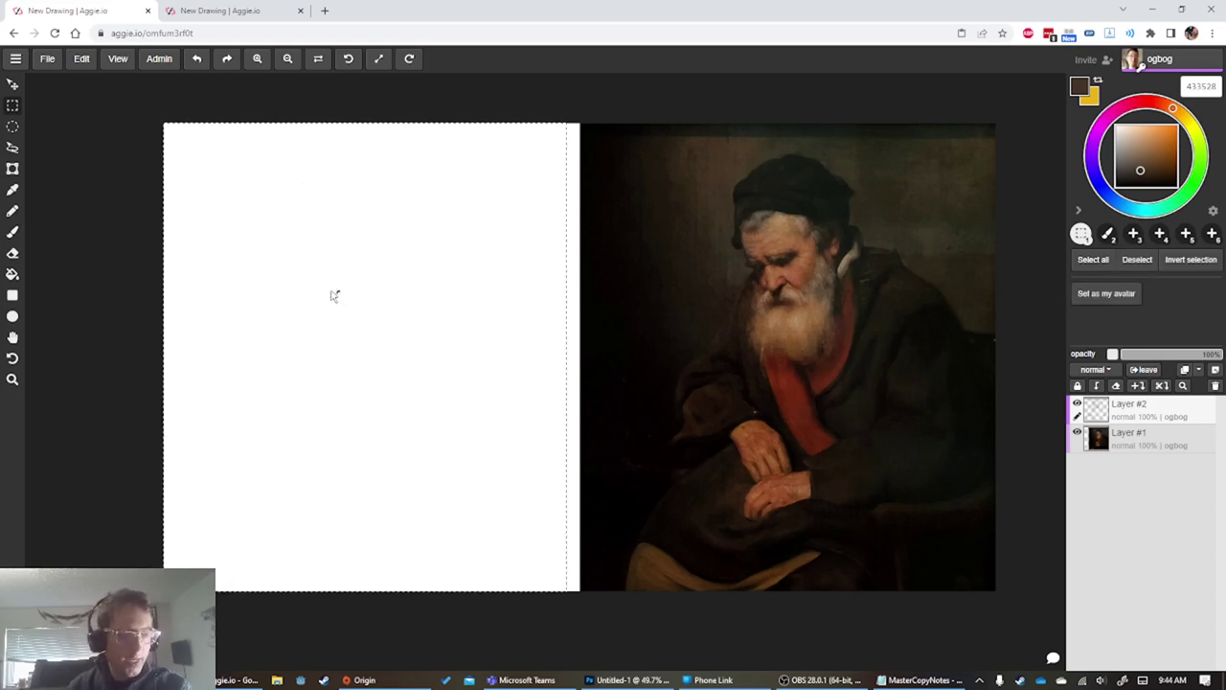
{"action": "key", "text": "ctrl+d"}
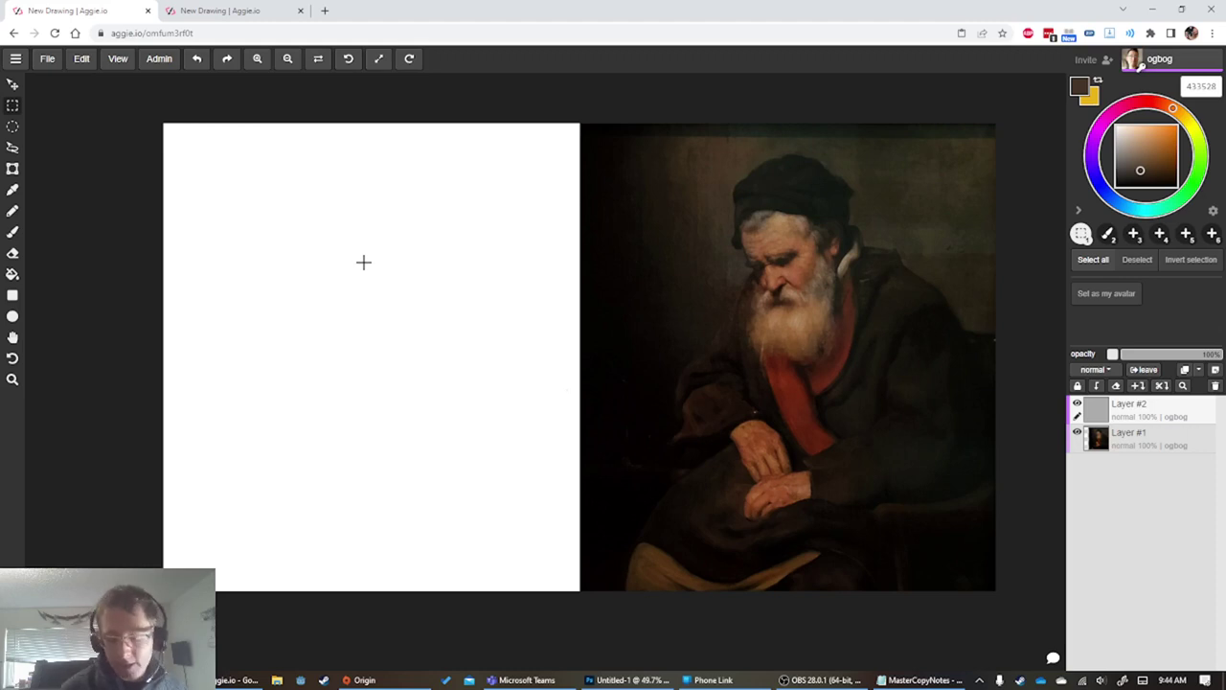
{"action": "key", "text": "b"}
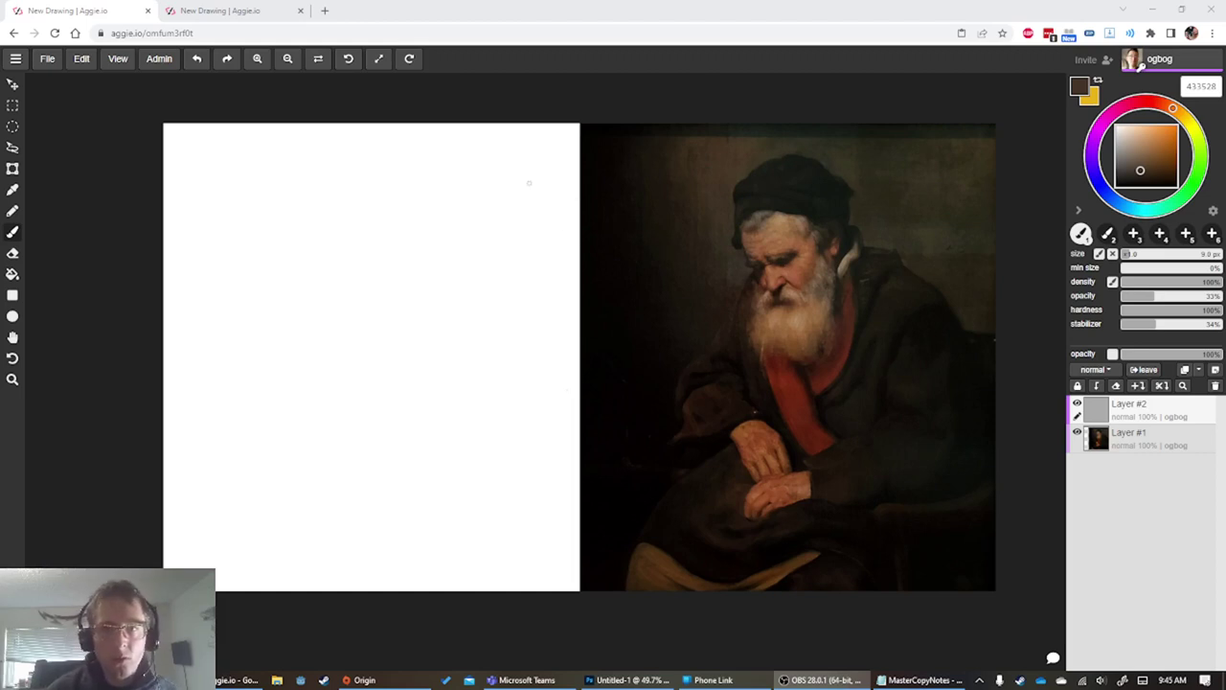
{"action": "double_click", "coordinate": [1130, 432]}
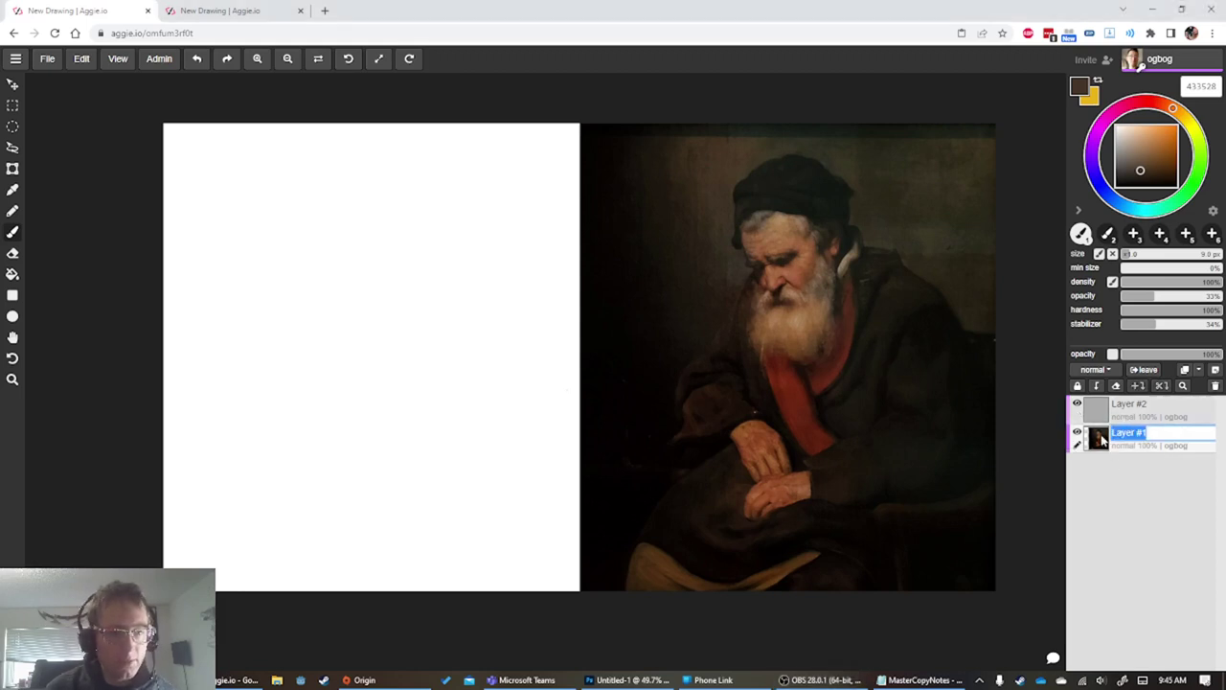
{"action": "left_click", "coordinate": [1137, 490]}
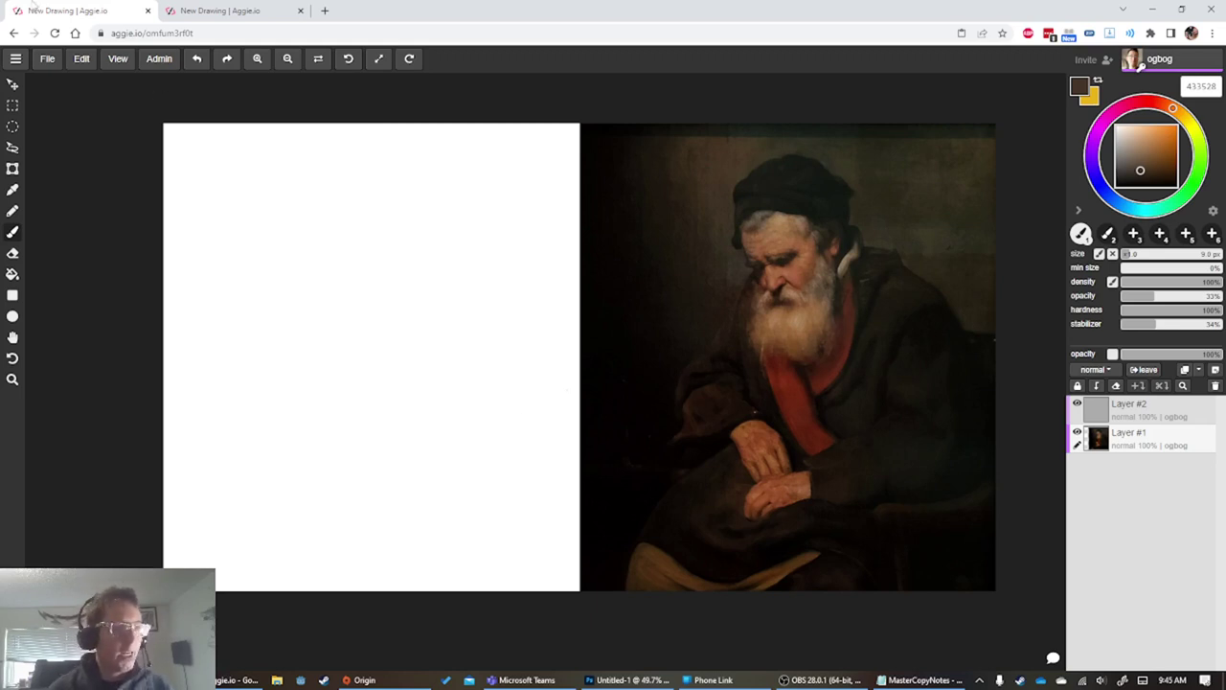
{"action": "left_click", "coordinate": [46, 59]}
{"action": "left_click", "coordinate": [83, 61]}
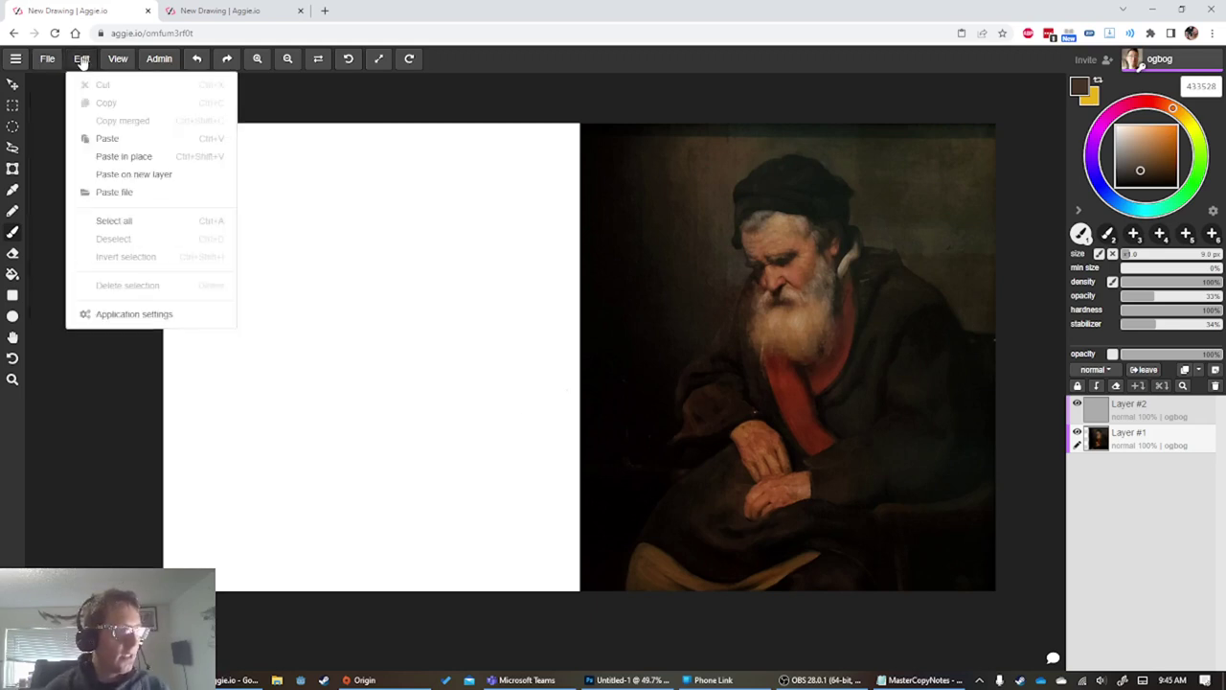
{"action": "left_click", "coordinate": [110, 62]}
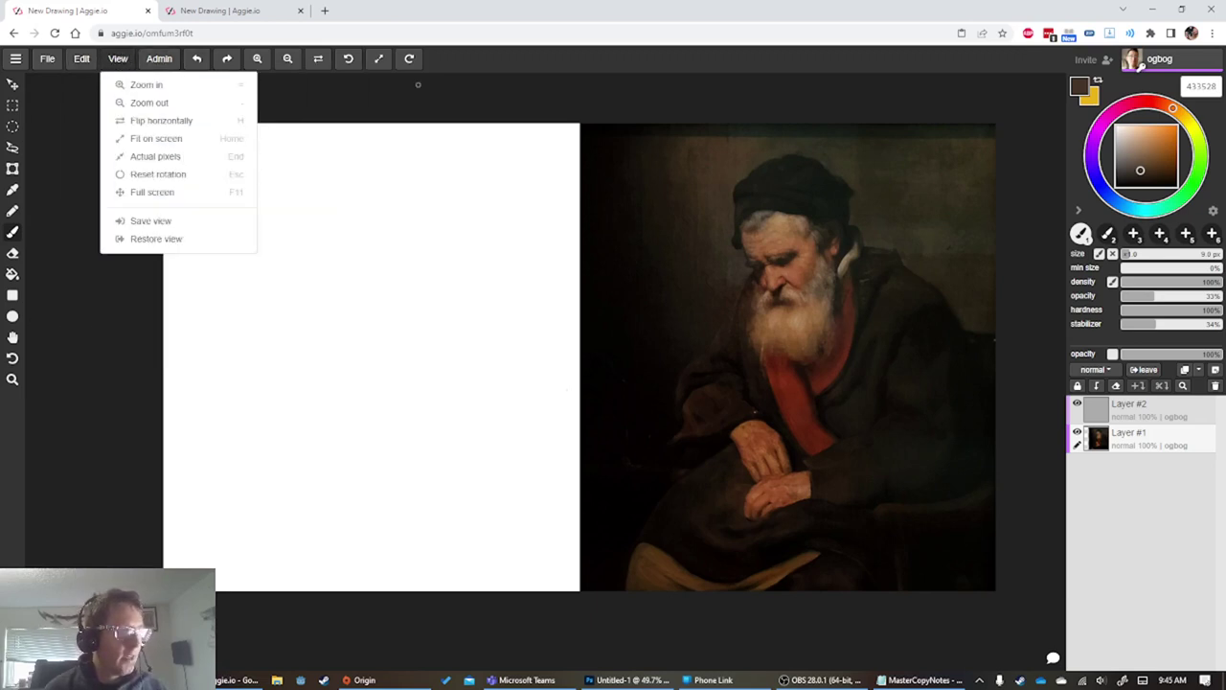
{"action": "left_click", "coordinate": [537, 91]}
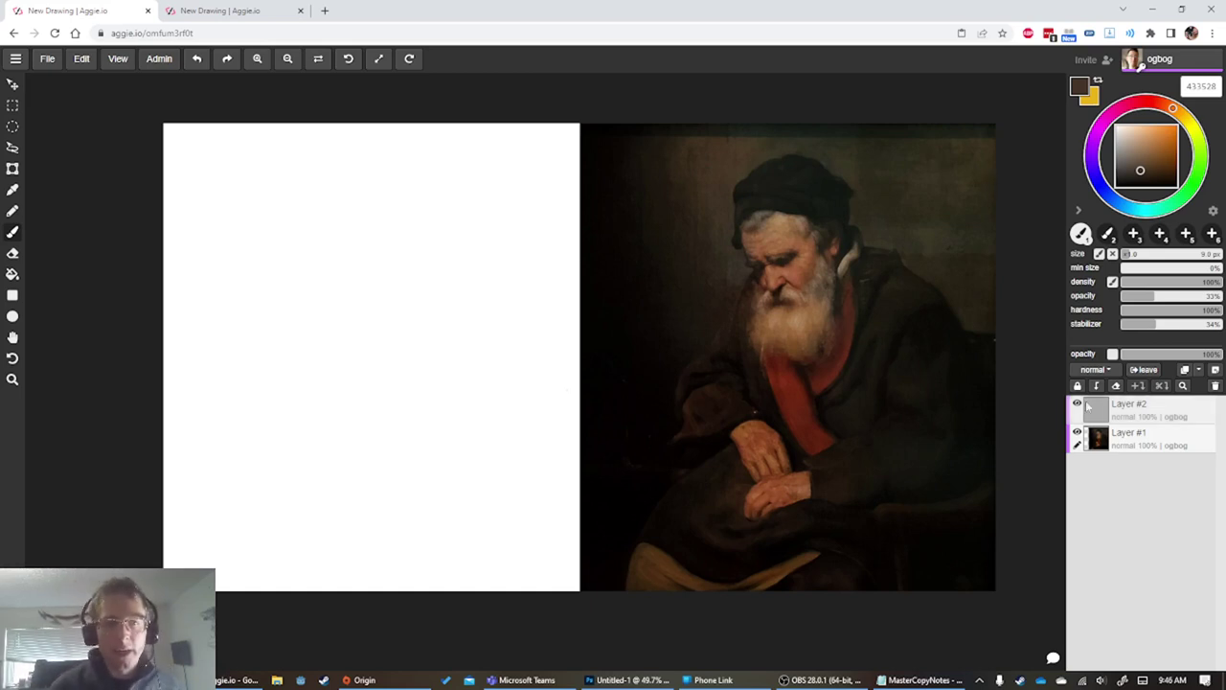
Add a new empty layer above Layer #2
{"action": "left_click", "coordinate": [1149, 410]}
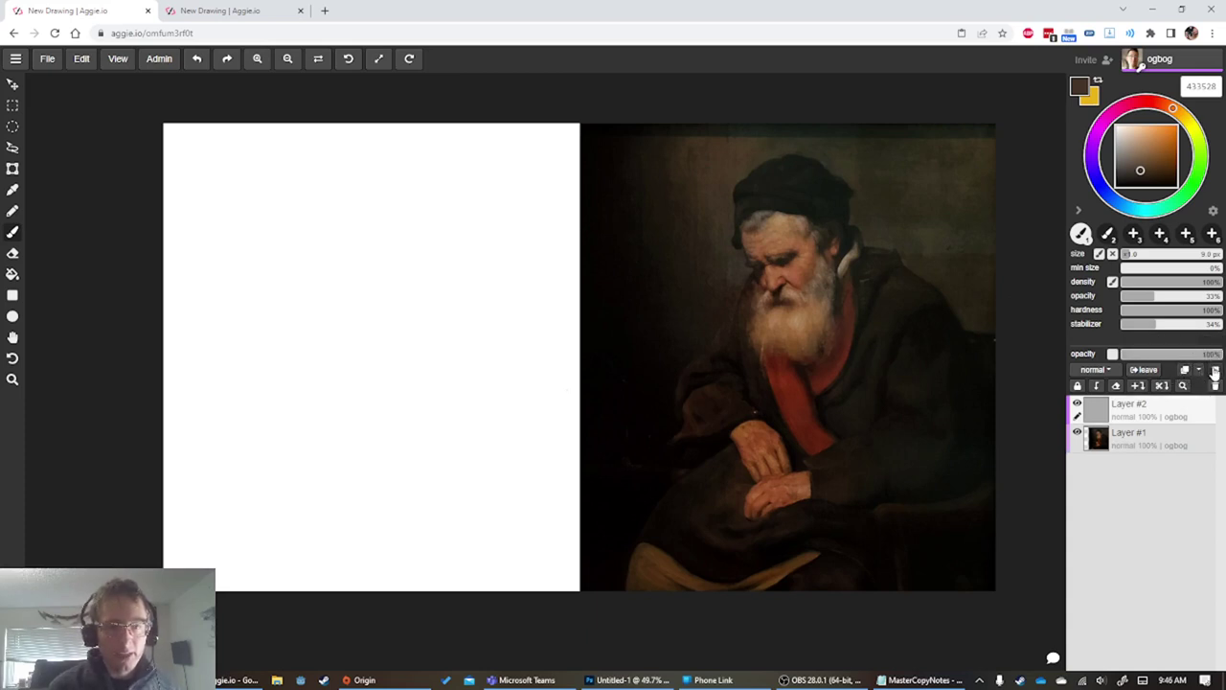
{"action": "left_click", "coordinate": [1215, 370]}
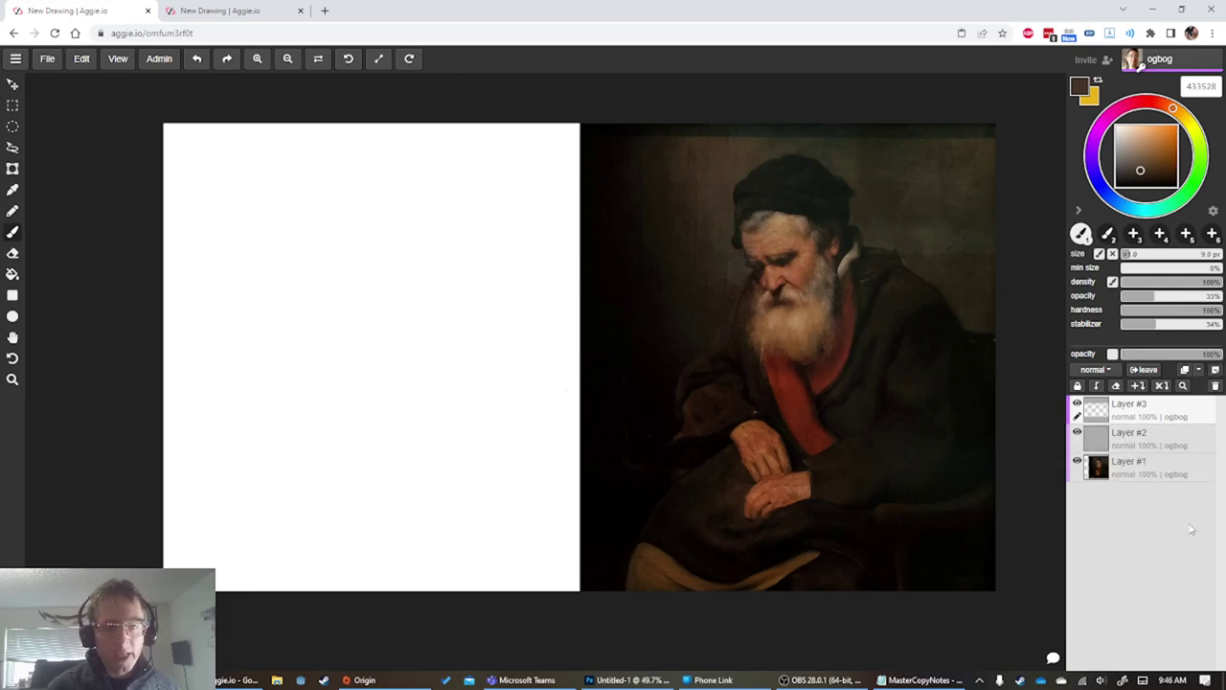
Move the painting's layer, Layer #1, to the top of the layer stack and lock it
{"action": "left_click_drag", "start_coordinate": [1150, 467], "coordinate": [1181, 411]}
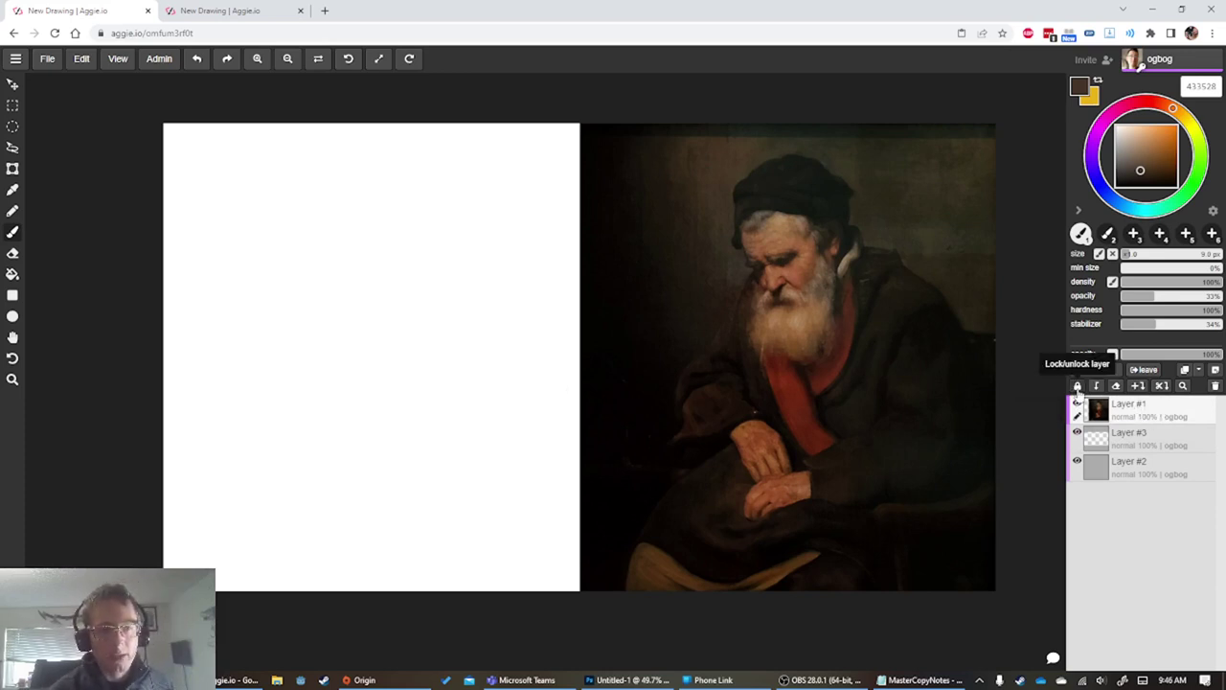
{"action": "left_click", "coordinate": [1078, 386]}
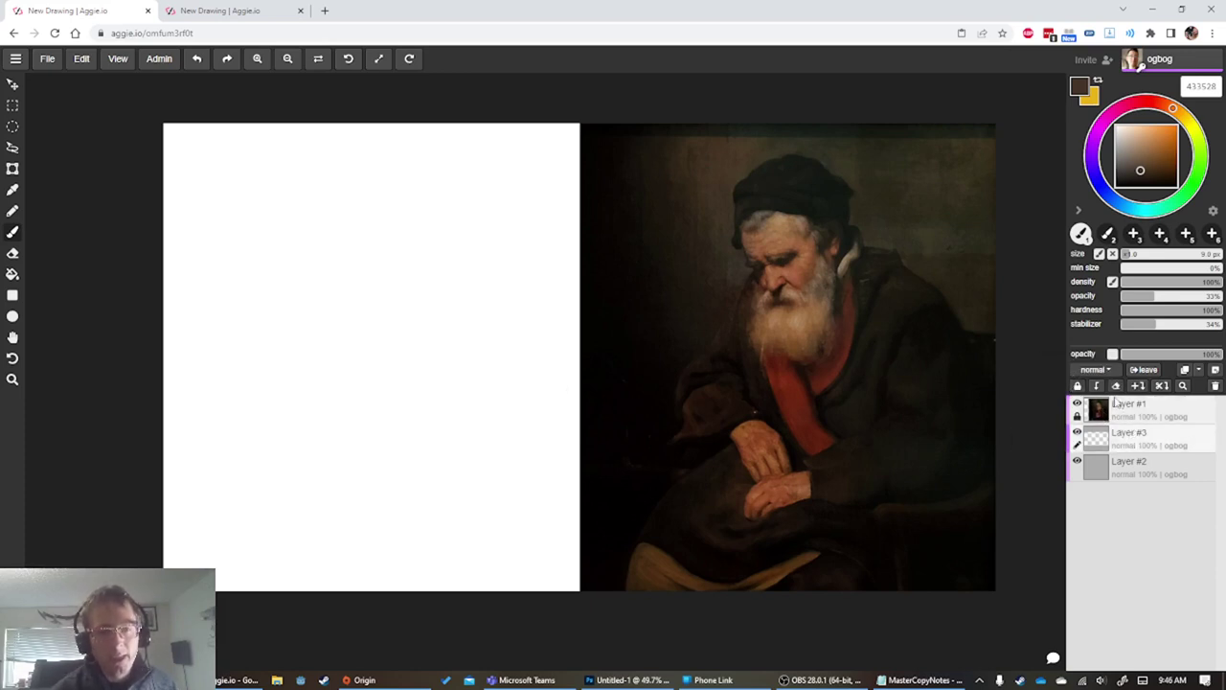
Rename the locked painting layer, Layer #1, as reference
{"action": "left_click", "coordinate": [1162, 477]}
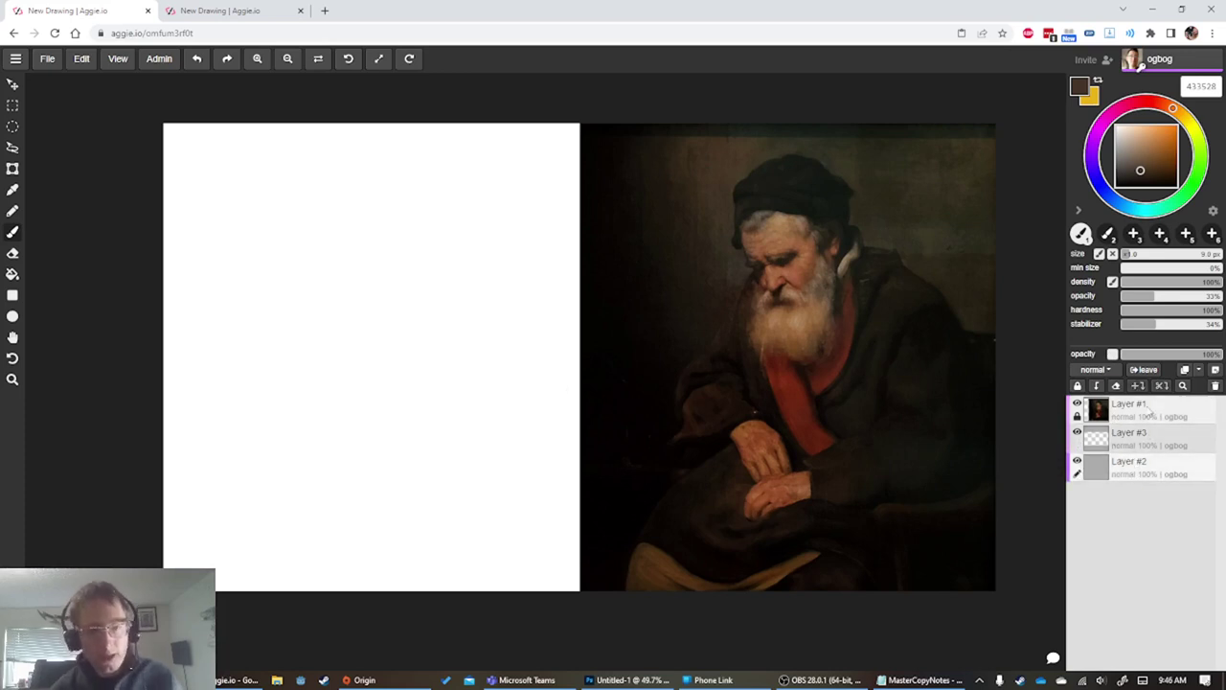
{"action": "left_click", "coordinate": [1130, 404]}
{"action": "left_click", "coordinate": [1131, 404]}
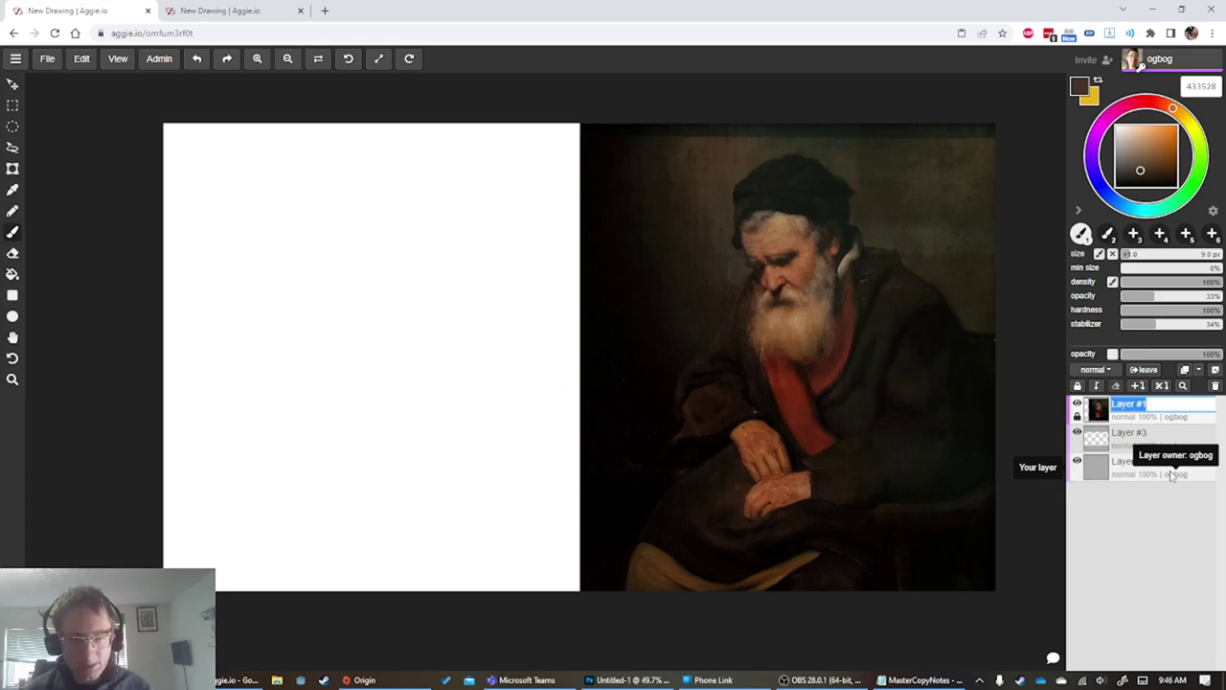
{"action": "type", "text": "reference"}
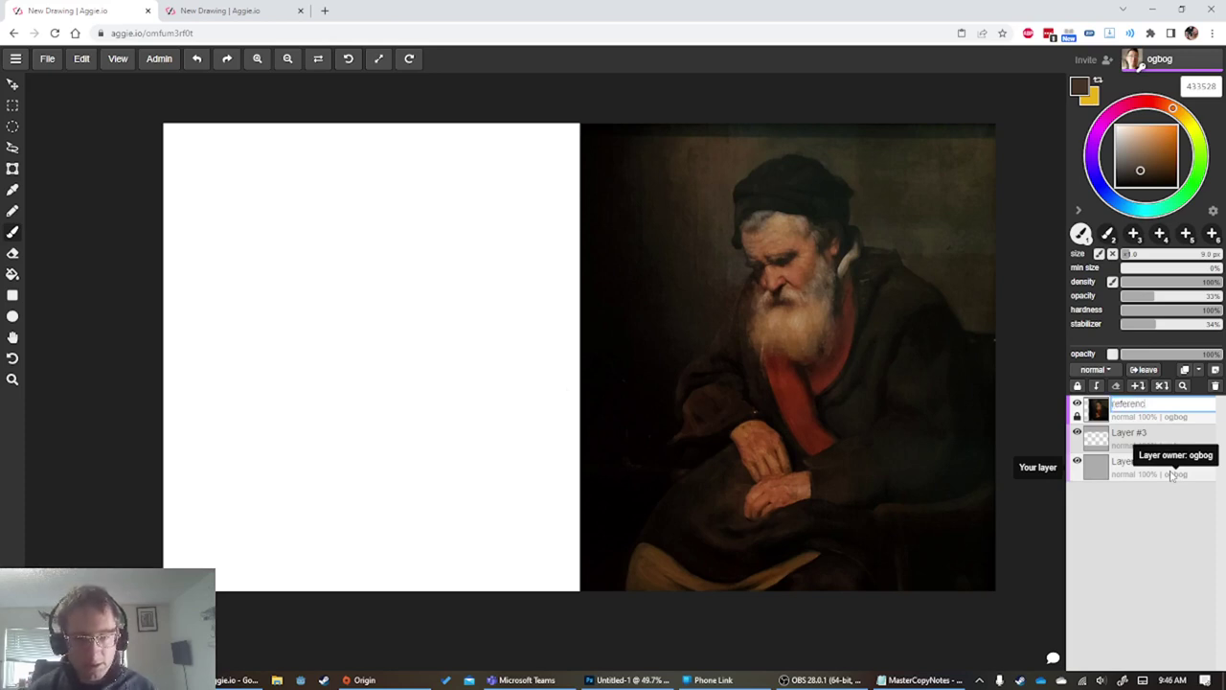
{"action": "key", "text": "Return"}
Rename Layer #2 as guides and Layer #3 as dots and lines
{"action": "double_click", "coordinate": [1128, 461]}
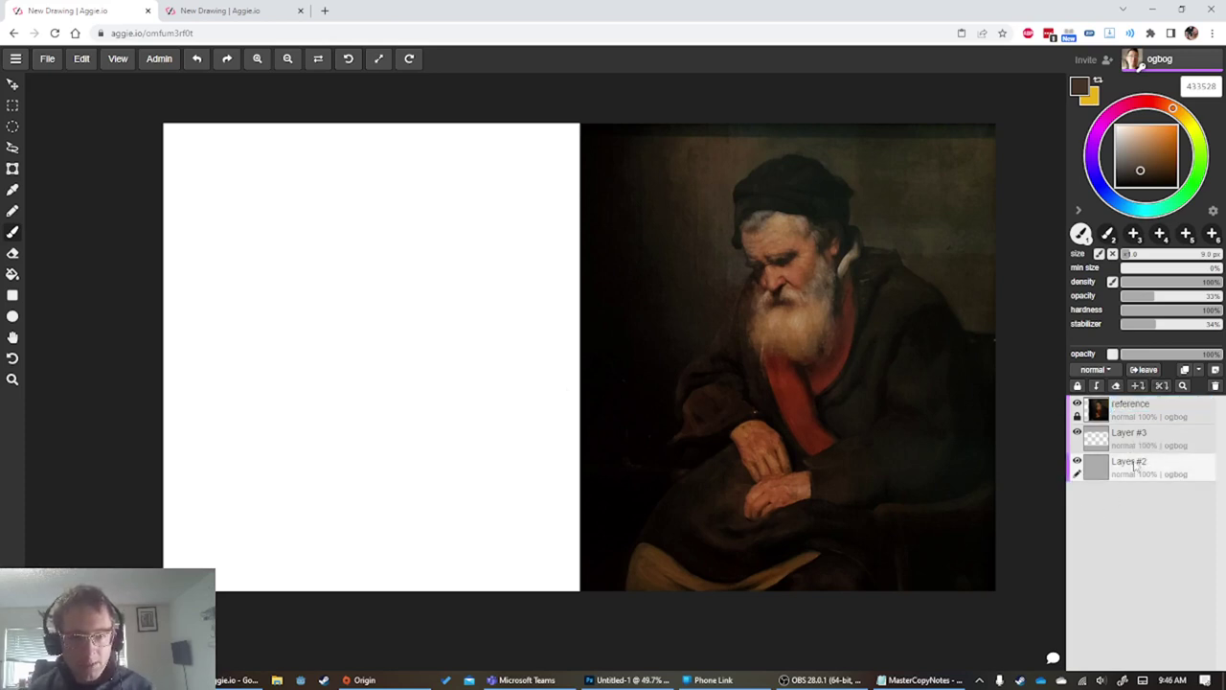
{"action": "type", "text": "guides"}
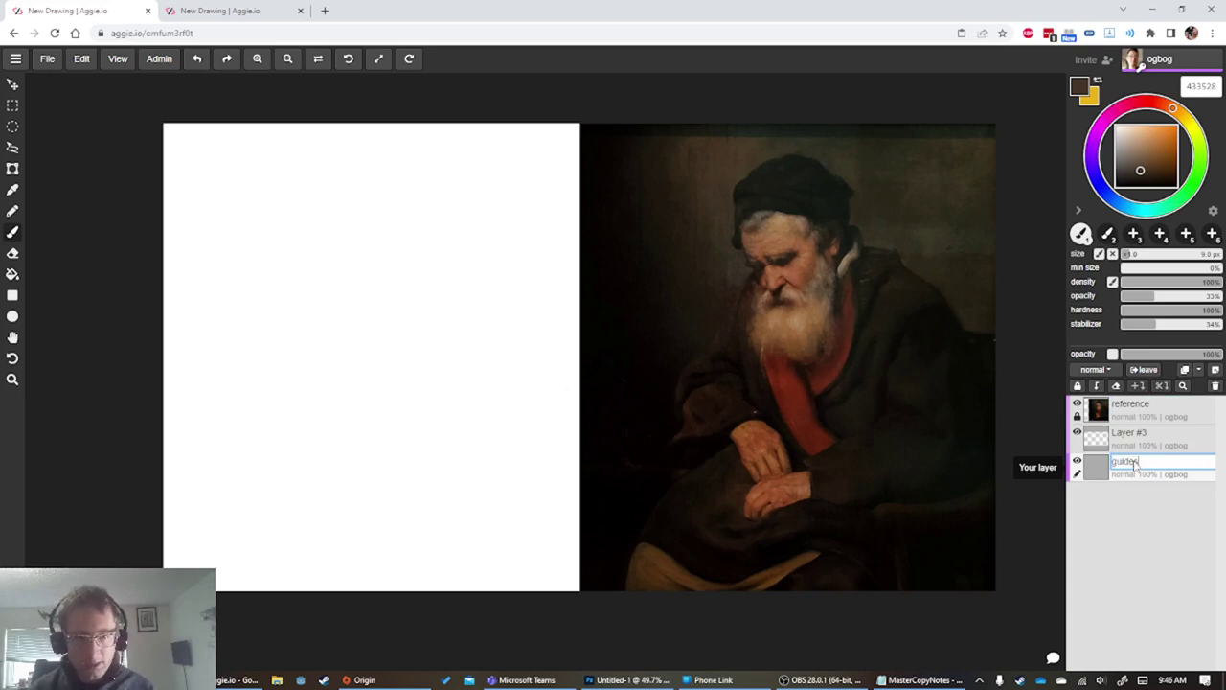
{"action": "key", "text": "Return"}
{"action": "double_click", "coordinate": [1128, 433]}
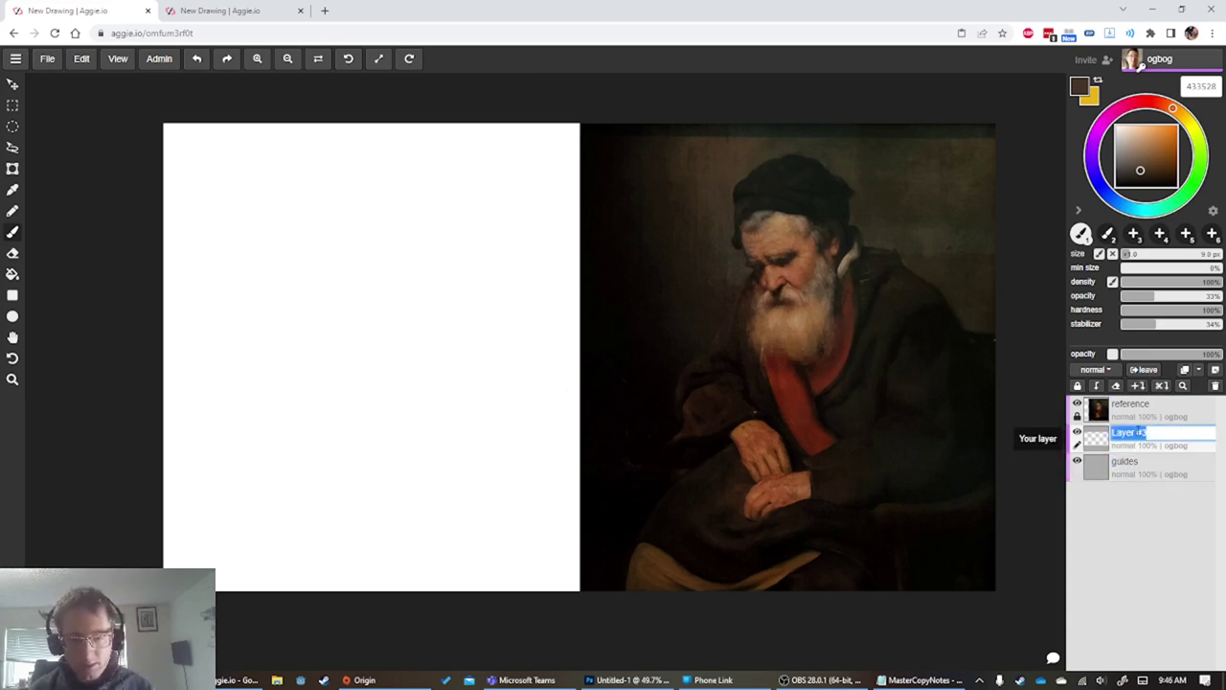
{"action": "type", "text": "dot"}
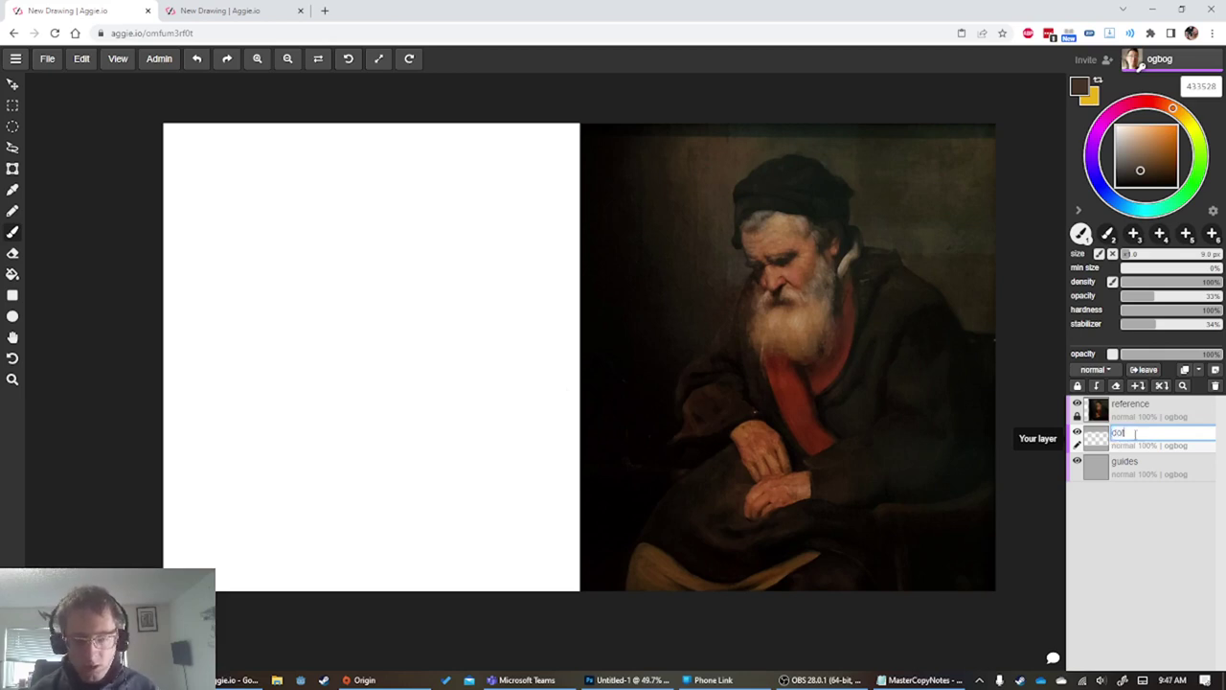
{"action": "type", "text": "s and lines"}
{"action": "key", "text": "Return"}
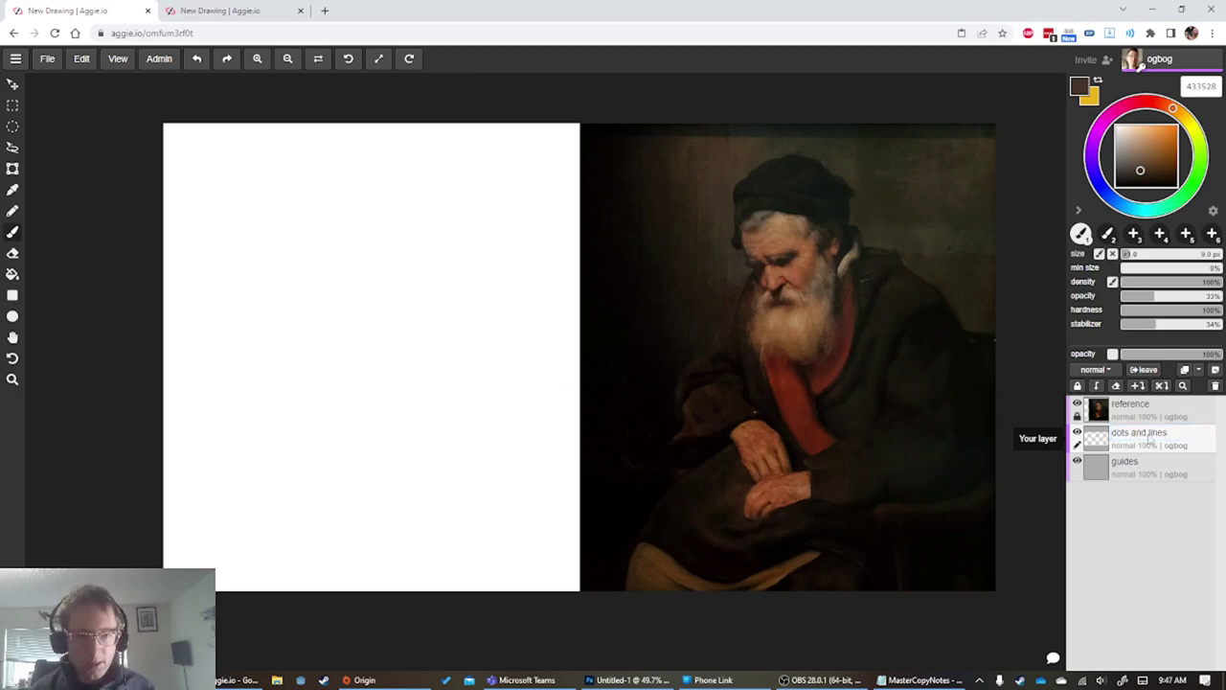
Duplicate the dots and lines layer, name the copy background, and move it to the bottom of the layer stack
{"action": "left_click", "coordinate": [1185, 371]}
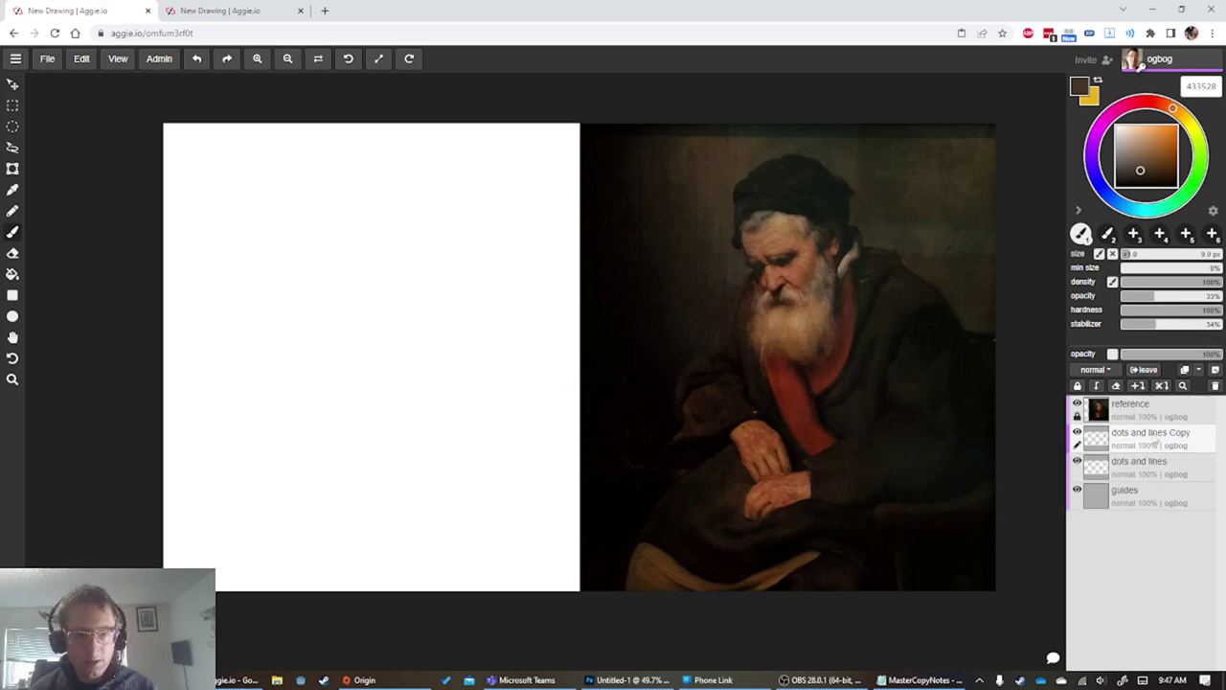
{"action": "double_click", "coordinate": [1155, 436]}
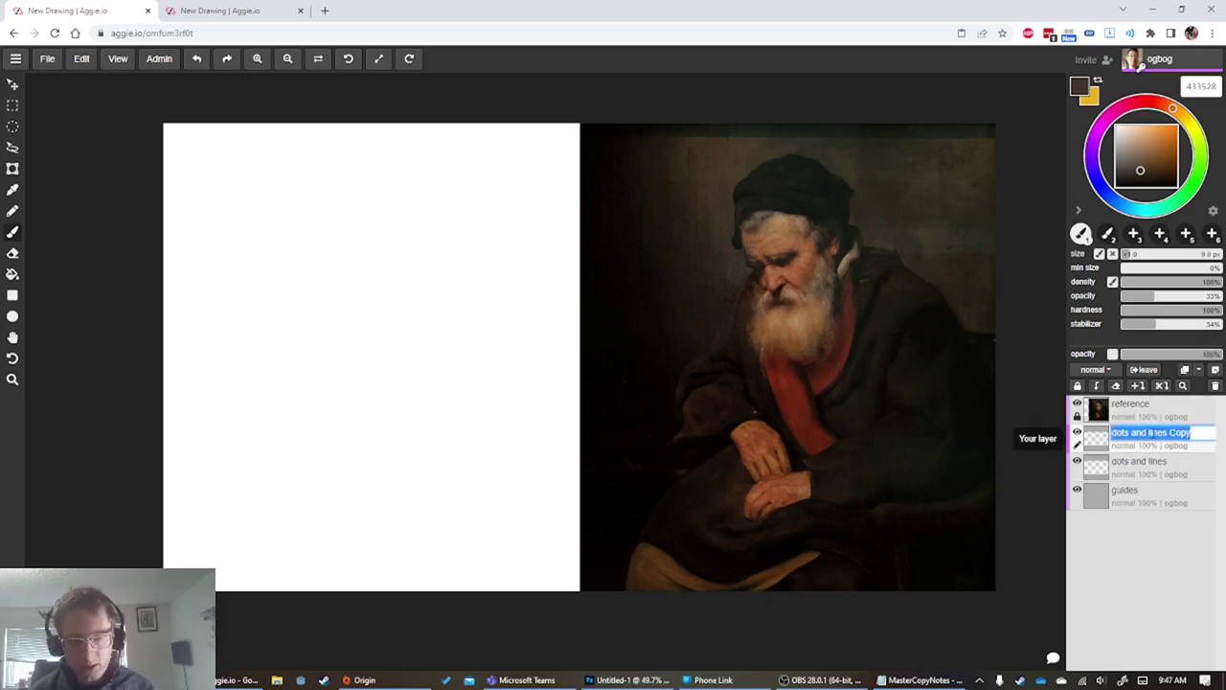
{"action": "type", "text": "backgrou"}
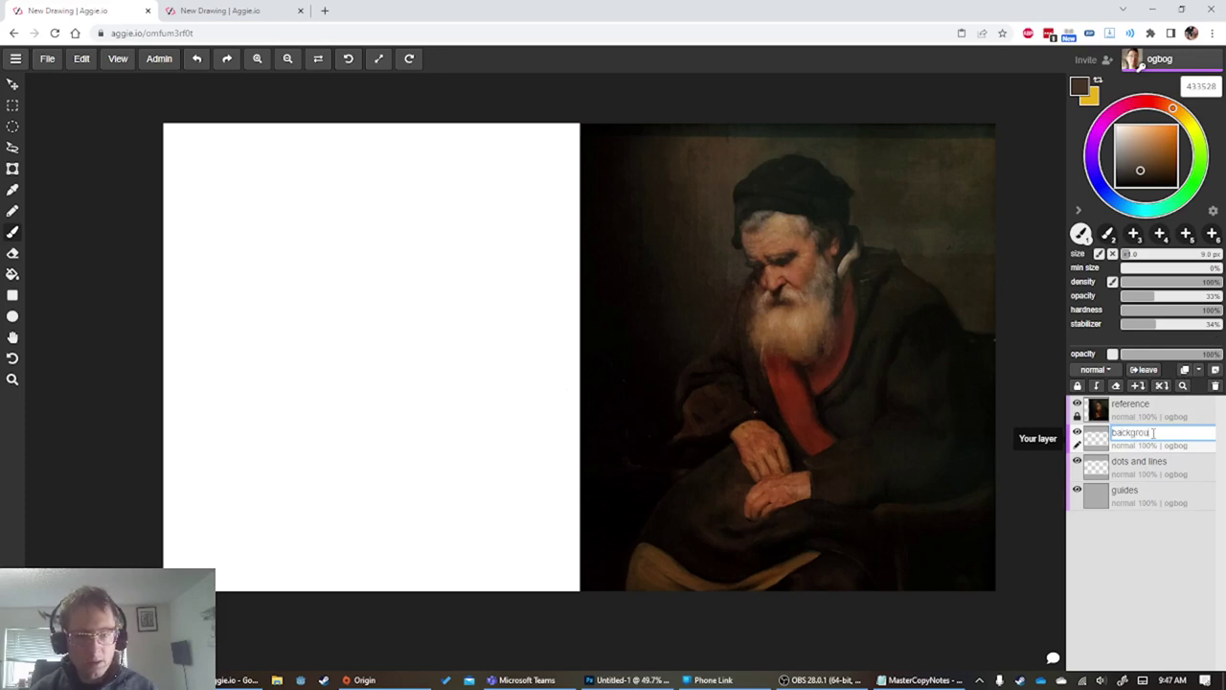
{"action": "type", "text": "nd"}
{"action": "key", "text": "Return"}
{"action": "left_click_drag", "start_coordinate": [1157, 439], "coordinate": [1161, 522]}
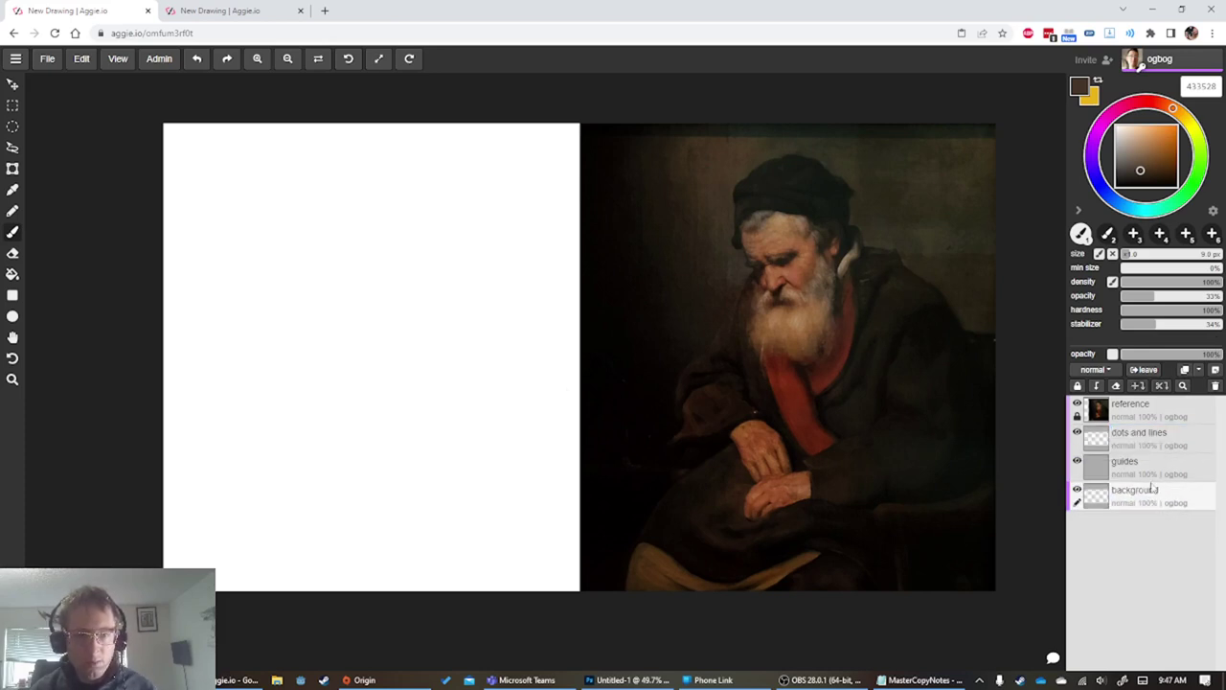
Duplicate the background layer and rename the guides layer as guides and plumb lines
{"action": "left_click", "coordinate": [1184, 370]}
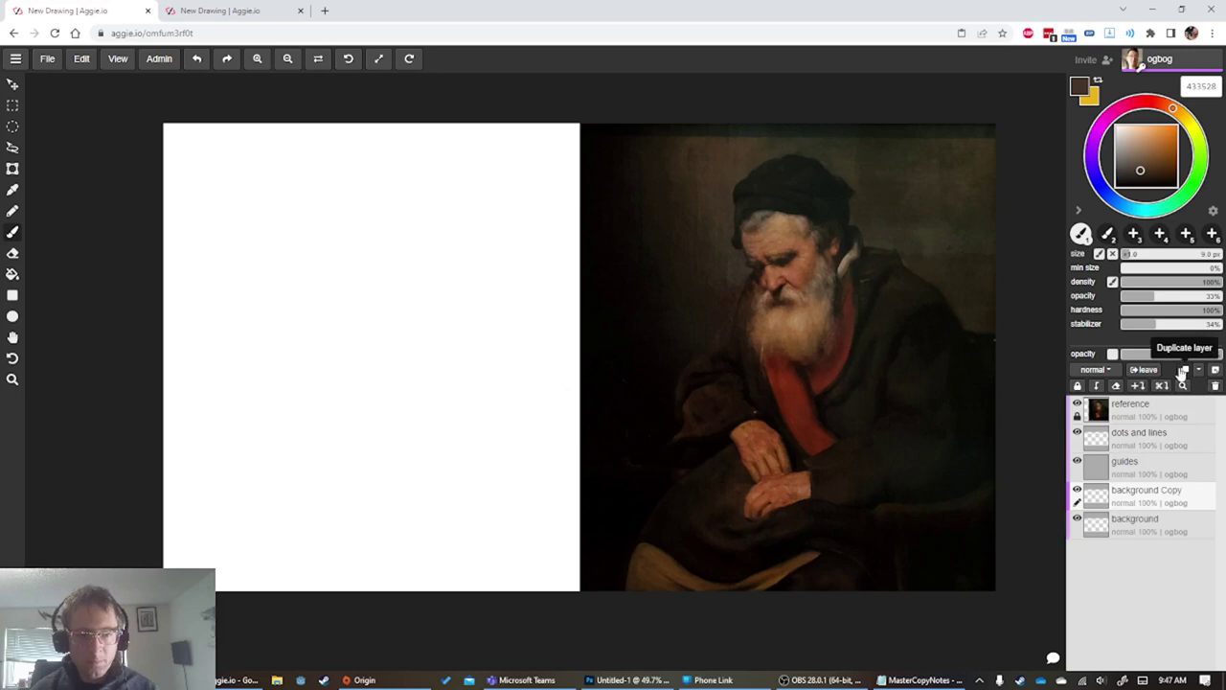
{"action": "double_click", "coordinate": [1161, 494]}
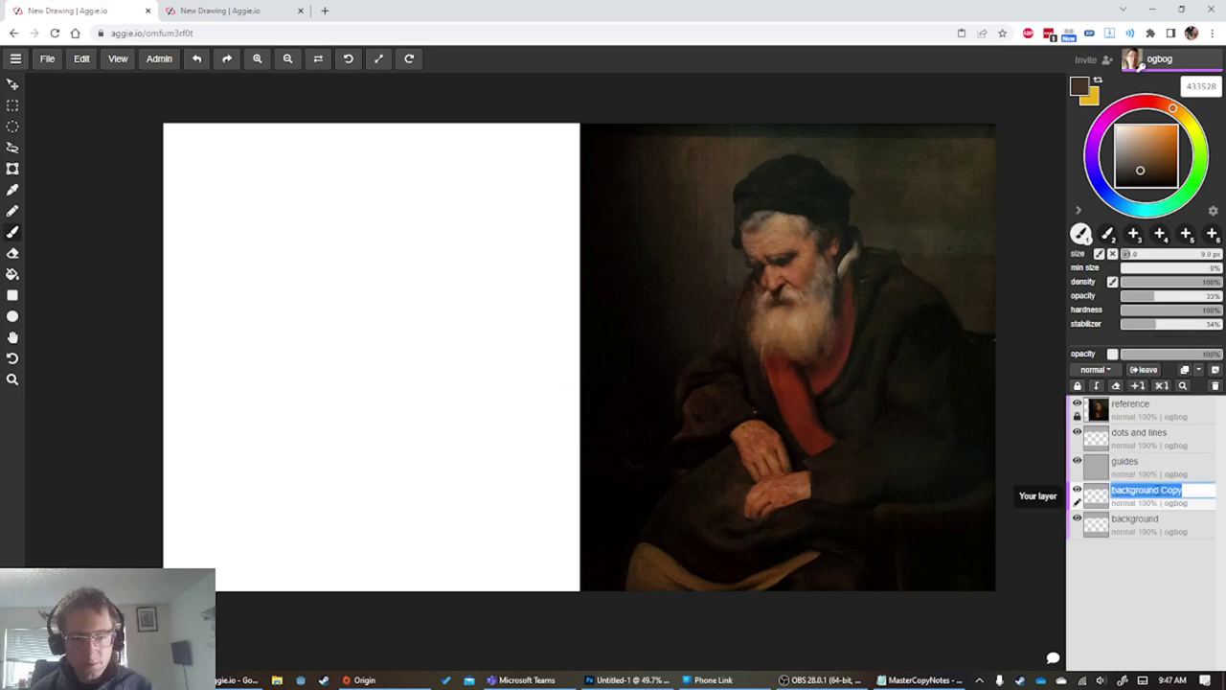
{"action": "left_click", "coordinate": [1131, 465]}
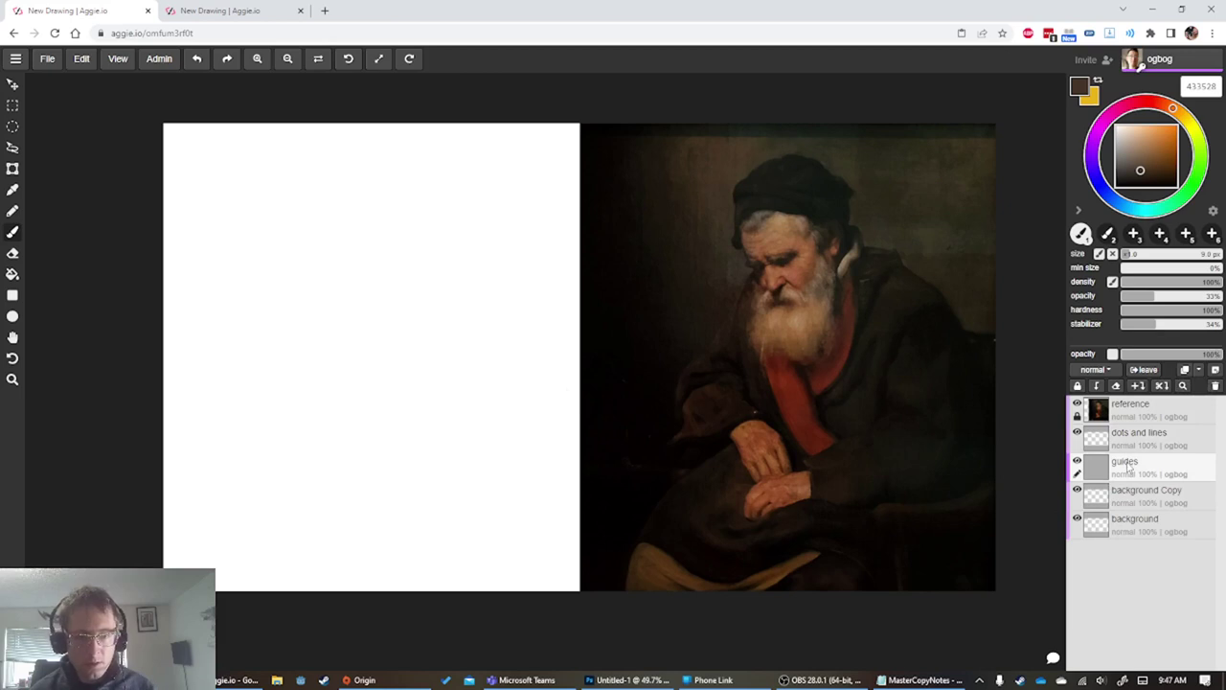
{"action": "double_click", "coordinate": [1130, 465]}
{"action": "key", "text": "End"}
{"action": "type", "text": "a"}
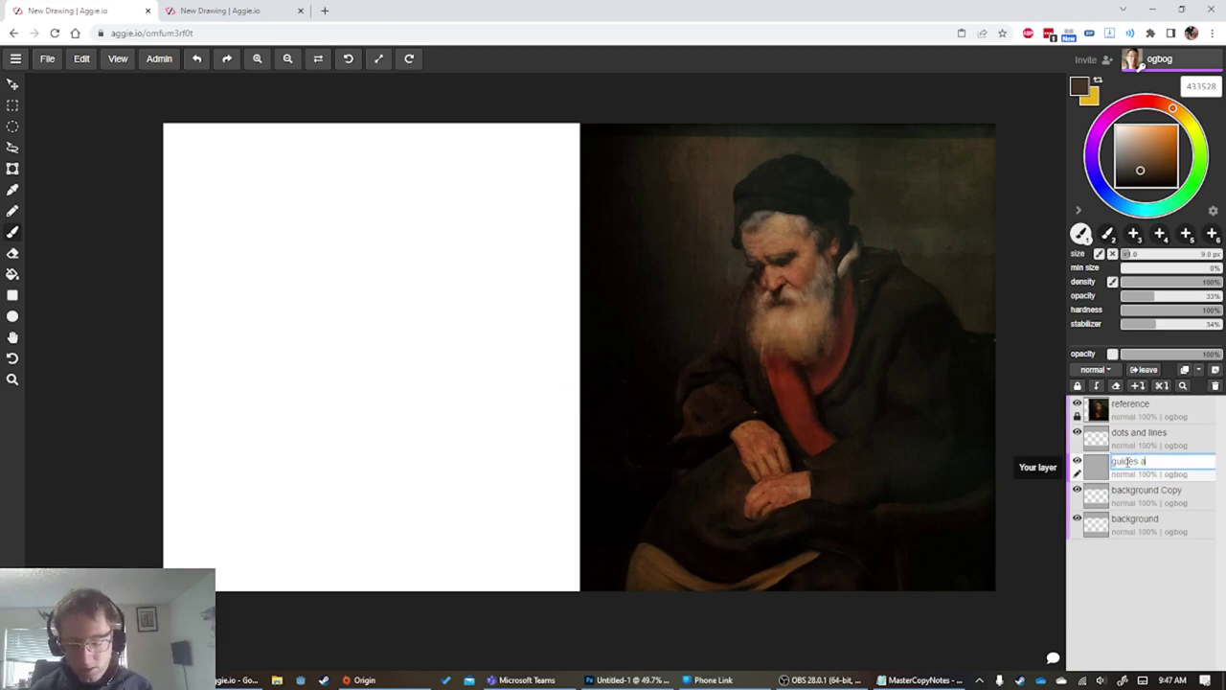
{"action": "type", "text": "nd plumb lines"}
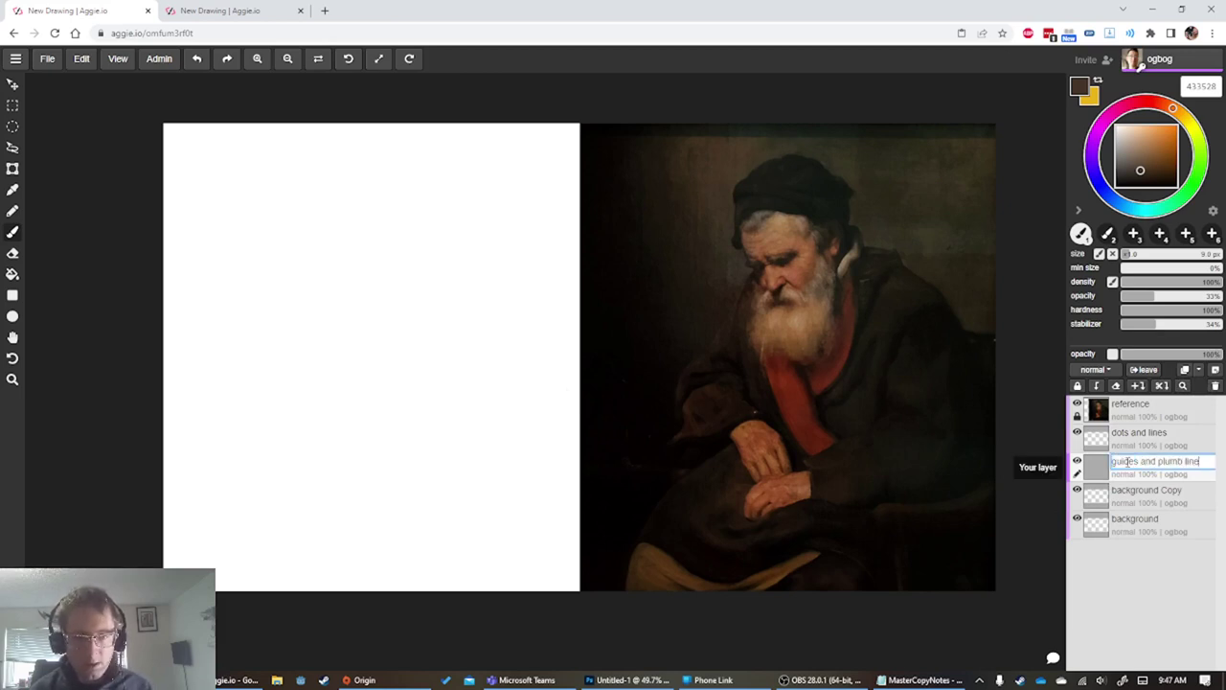
{"action": "key", "text": "Return"}
Rename the background copy as value block in and move it directly beneath the reference layer
{"action": "left_click", "coordinate": [1140, 492]}
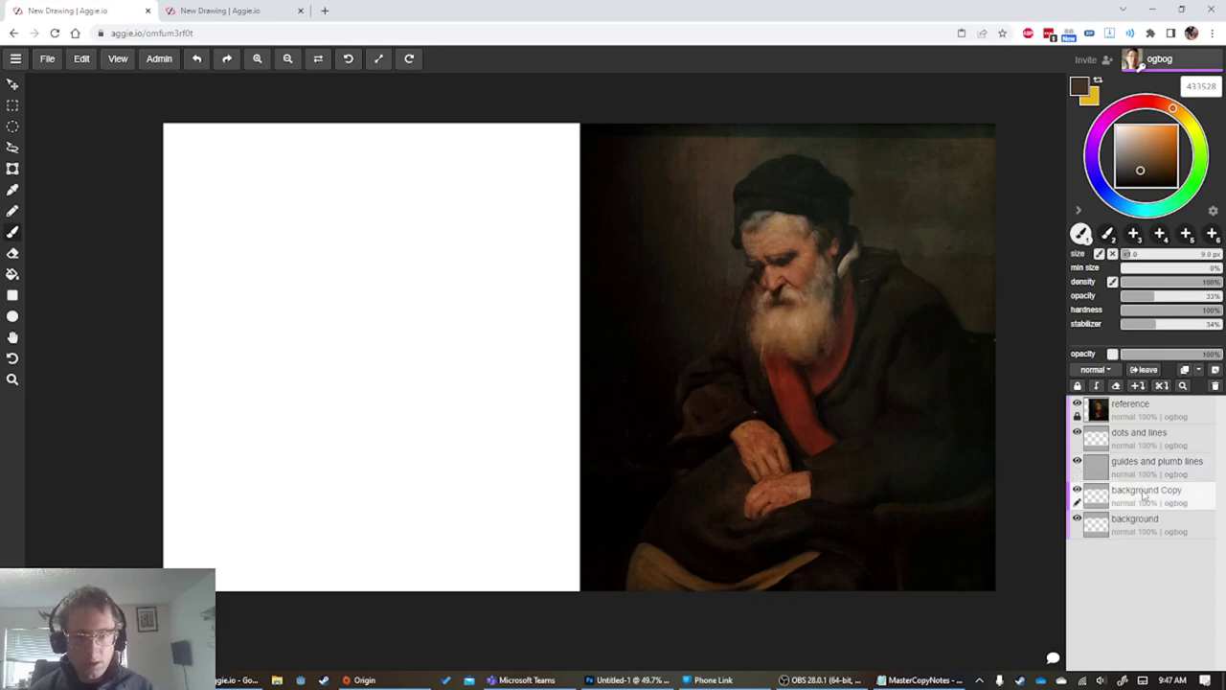
{"action": "double_click", "coordinate": [1140, 493]}
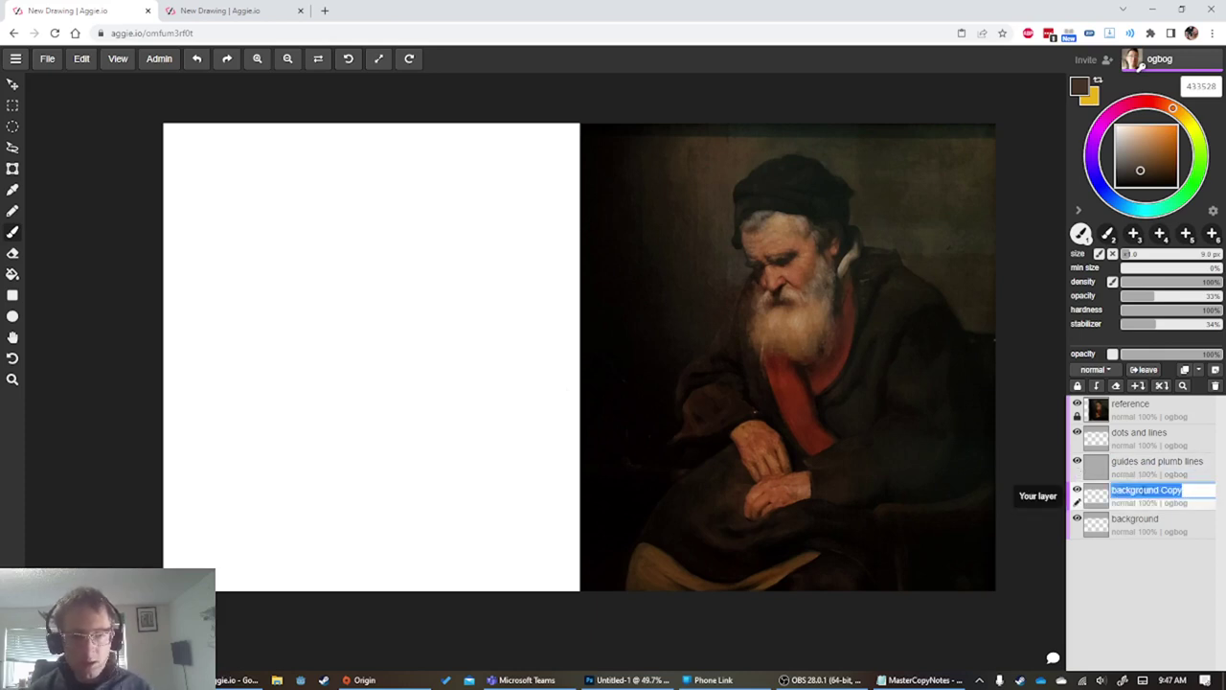
{"action": "type", "text": "value block in"}
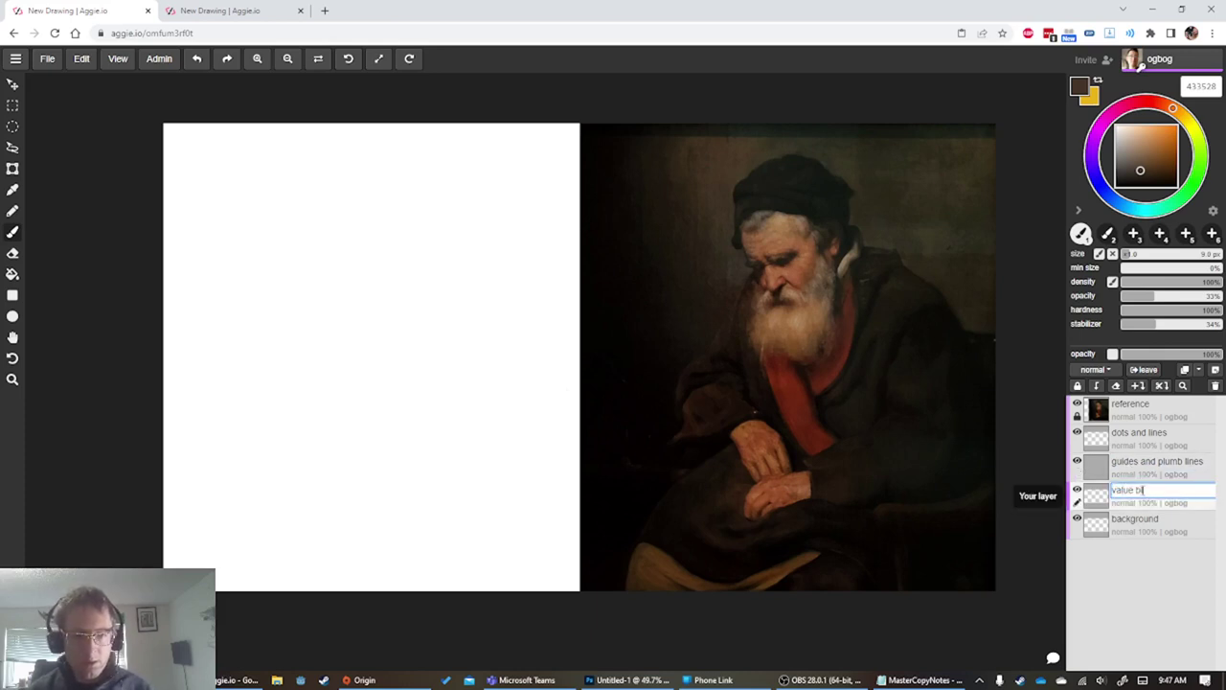
{"action": "key", "text": "Return"}
{"action": "left_click_drag", "start_coordinate": [1145, 491], "coordinate": [1169, 402]}
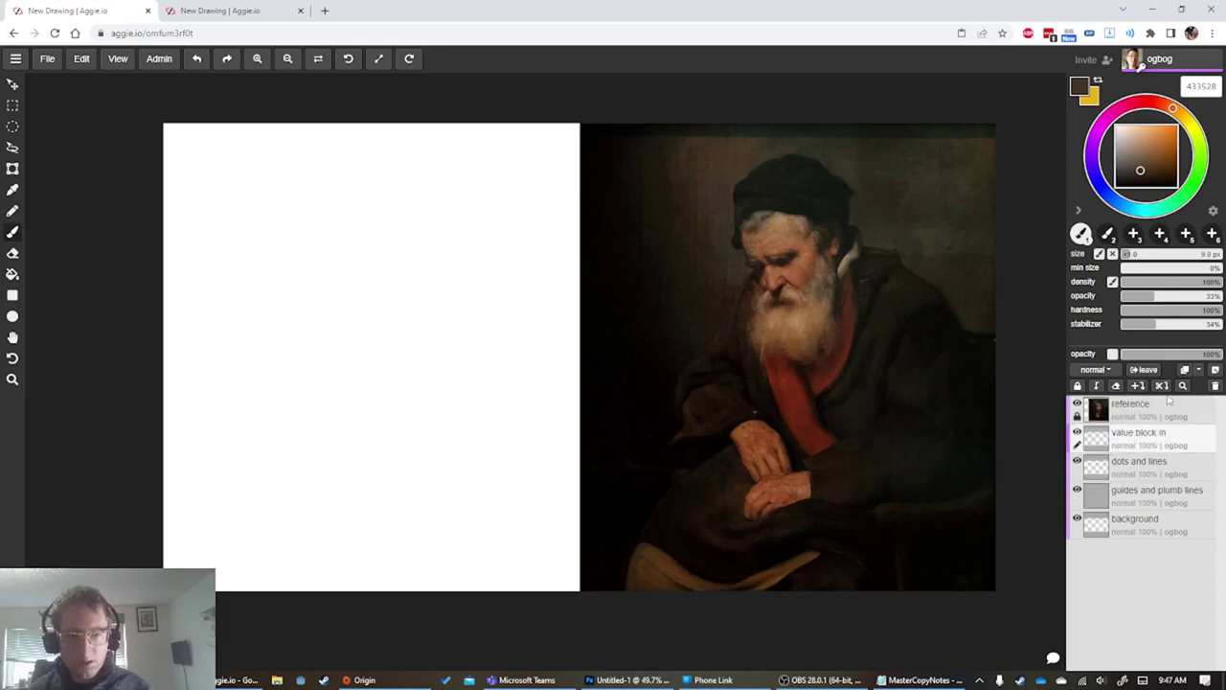
Add a new layer above value block in and name it color finish
{"action": "left_click", "coordinate": [1215, 369]}
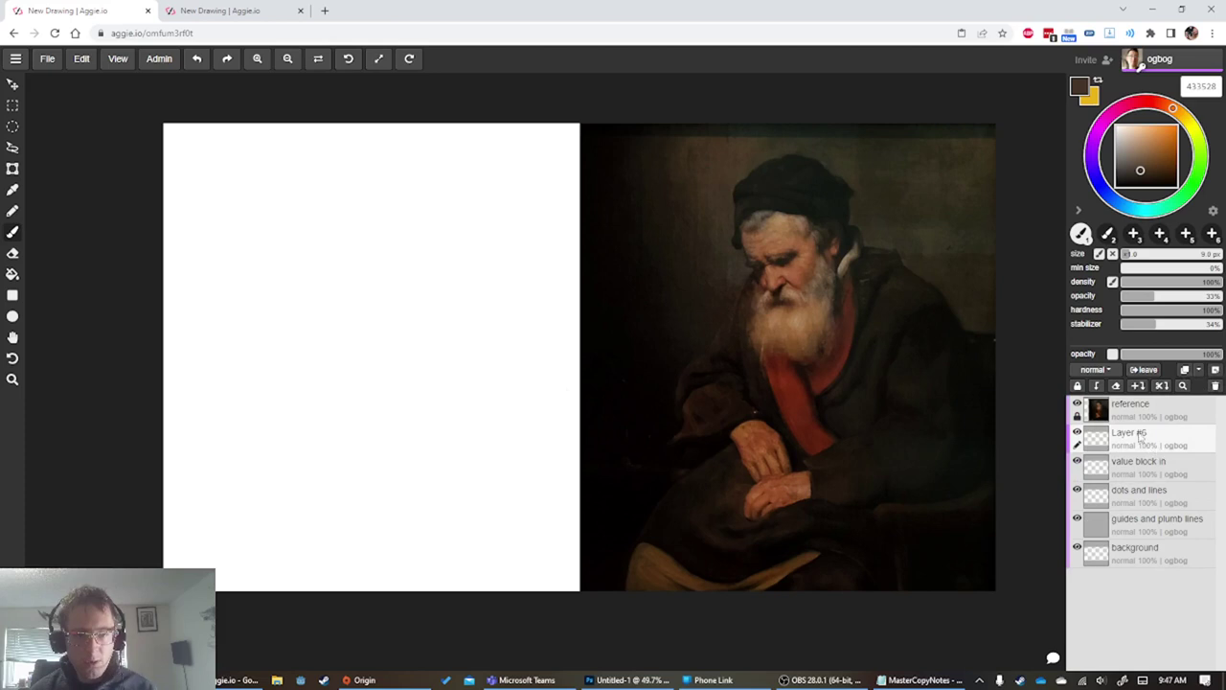
{"action": "double_click", "coordinate": [1140, 436]}
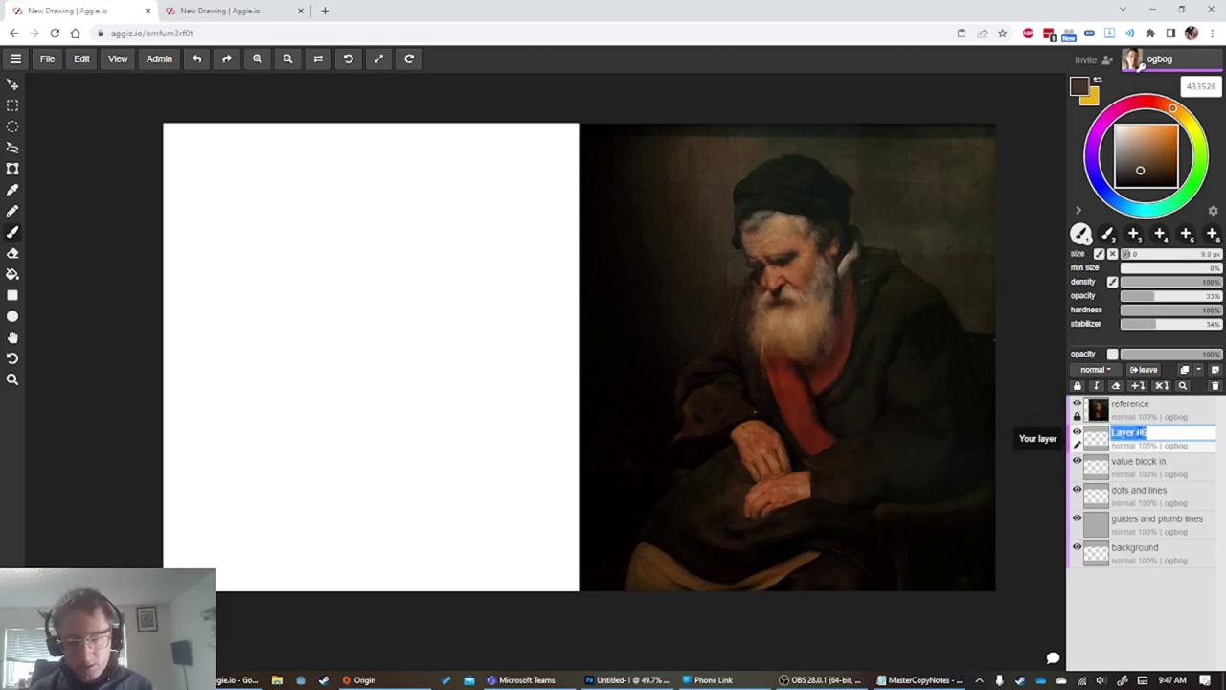
{"action": "type", "text": "color"}
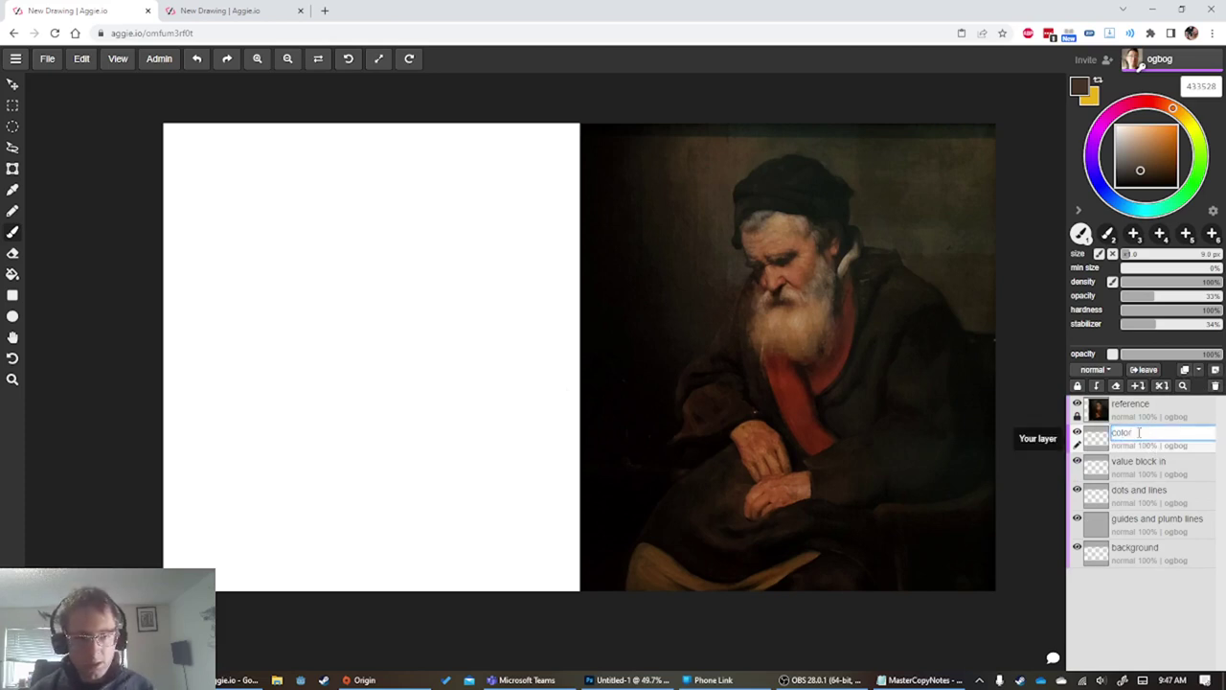
{"action": "type", "text": " finish"}
{"action": "key", "text": "Return"}
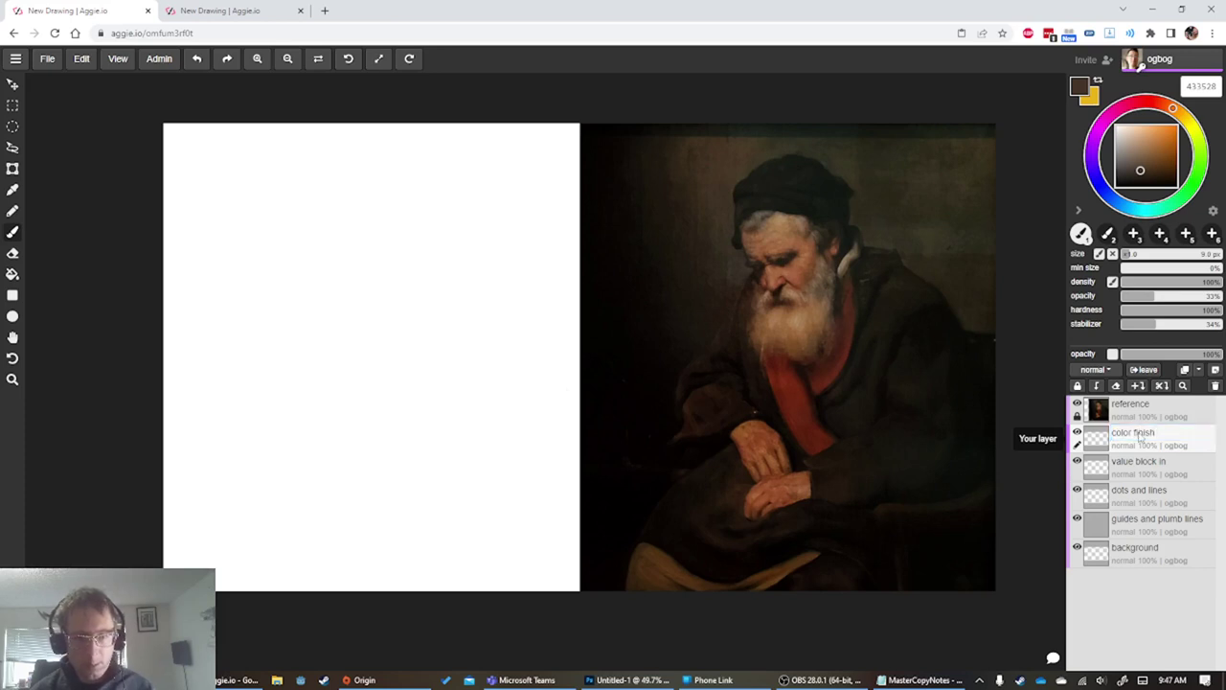
On the background layer, brush short horizontal marks near the blank half's top centre, mid-right edge and lower left edge to place the figure's extents
{"action": "left_click", "coordinate": [1150, 553]}
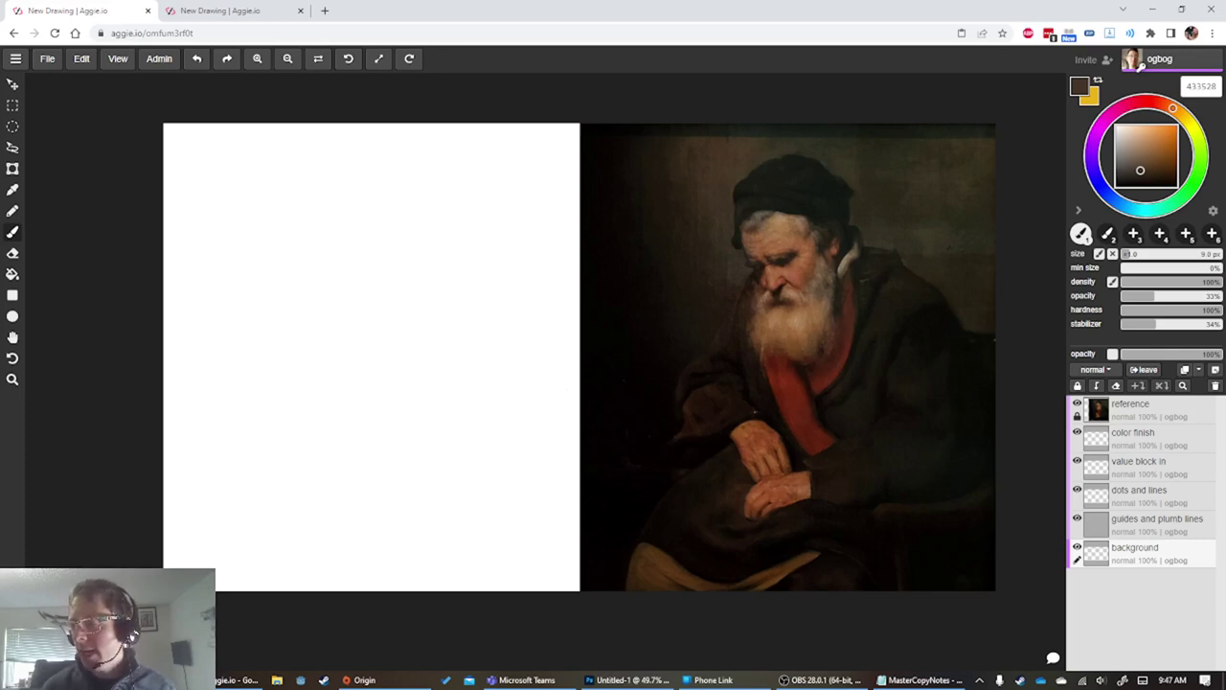
{"action": "key", "text": "alt+Tab"}
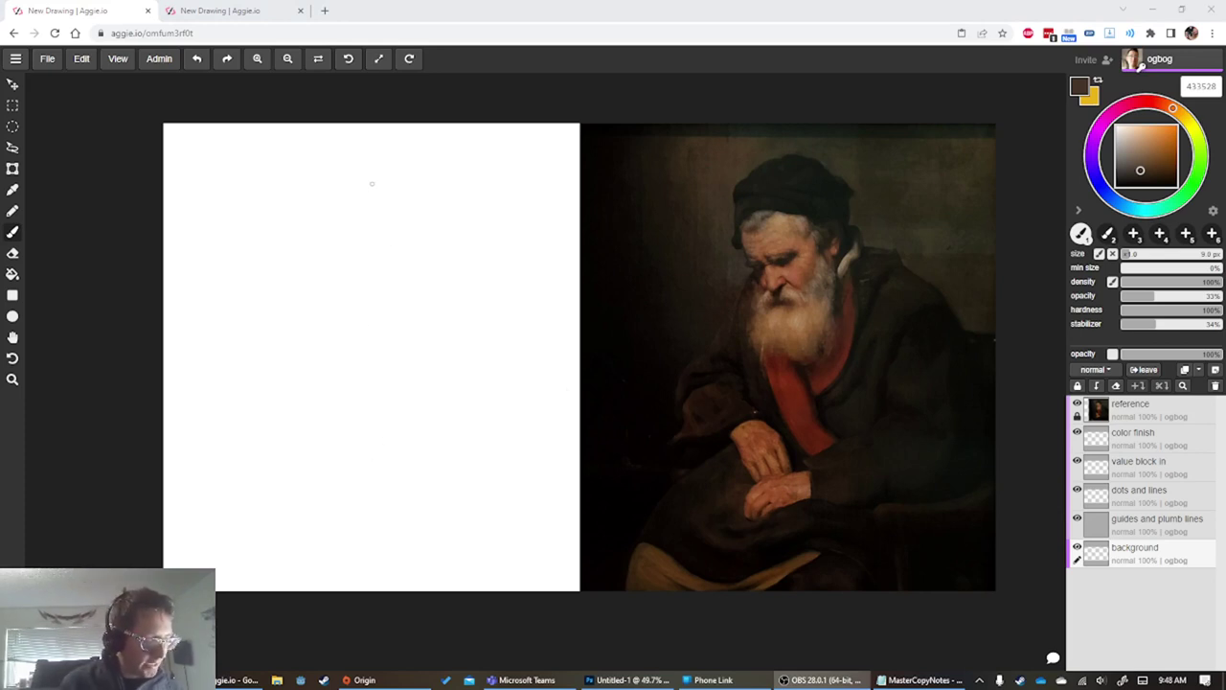
{"action": "left_click", "coordinate": [386, 169]}
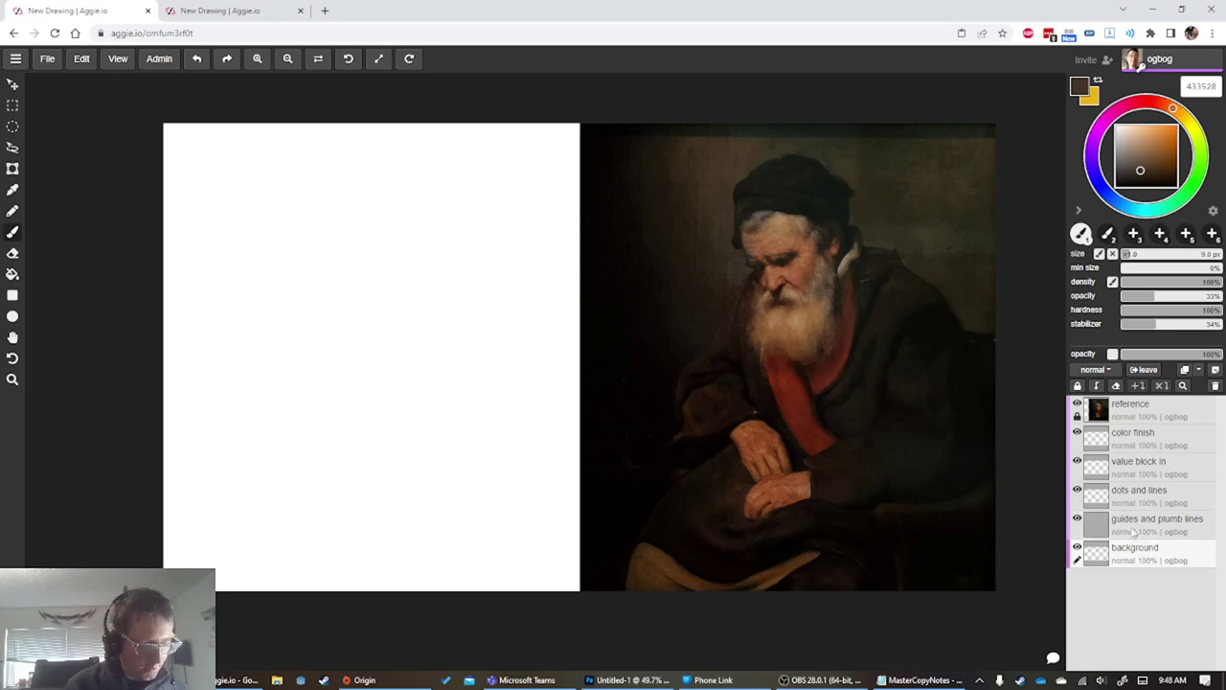
{"action": "left_click_drag", "start_coordinate": [342, 161], "coordinate": [406, 166]}
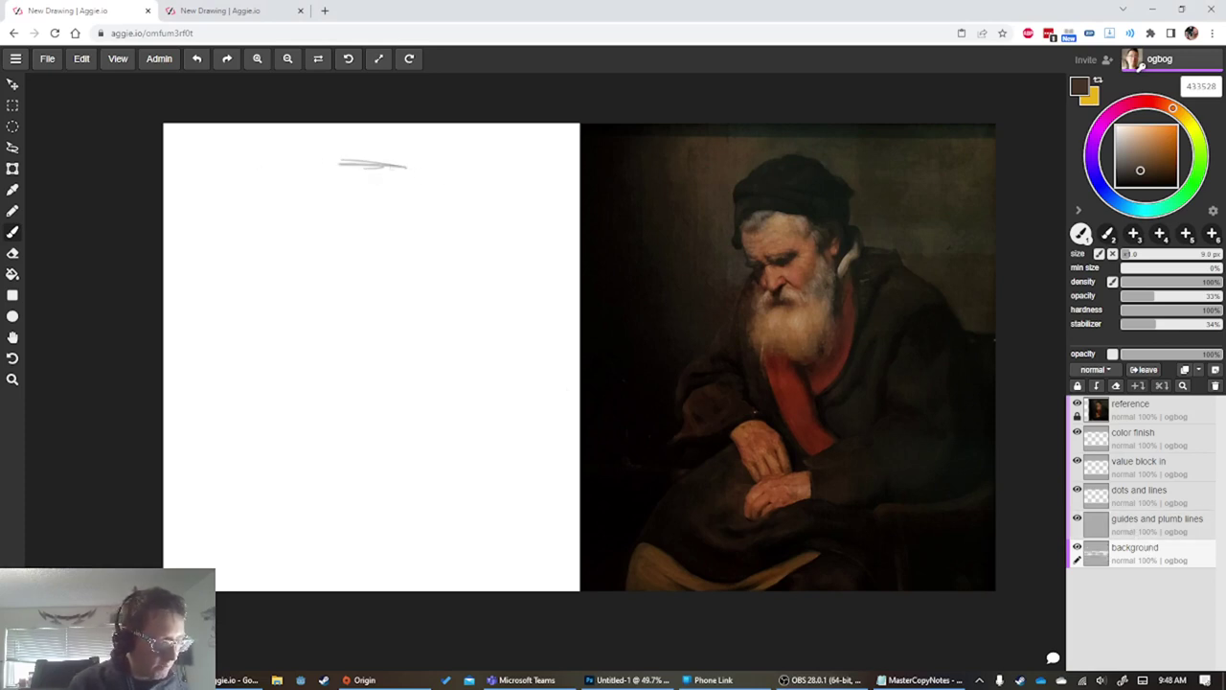
{"action": "left_click_drag", "start_coordinate": [347, 164], "coordinate": [383, 164]}
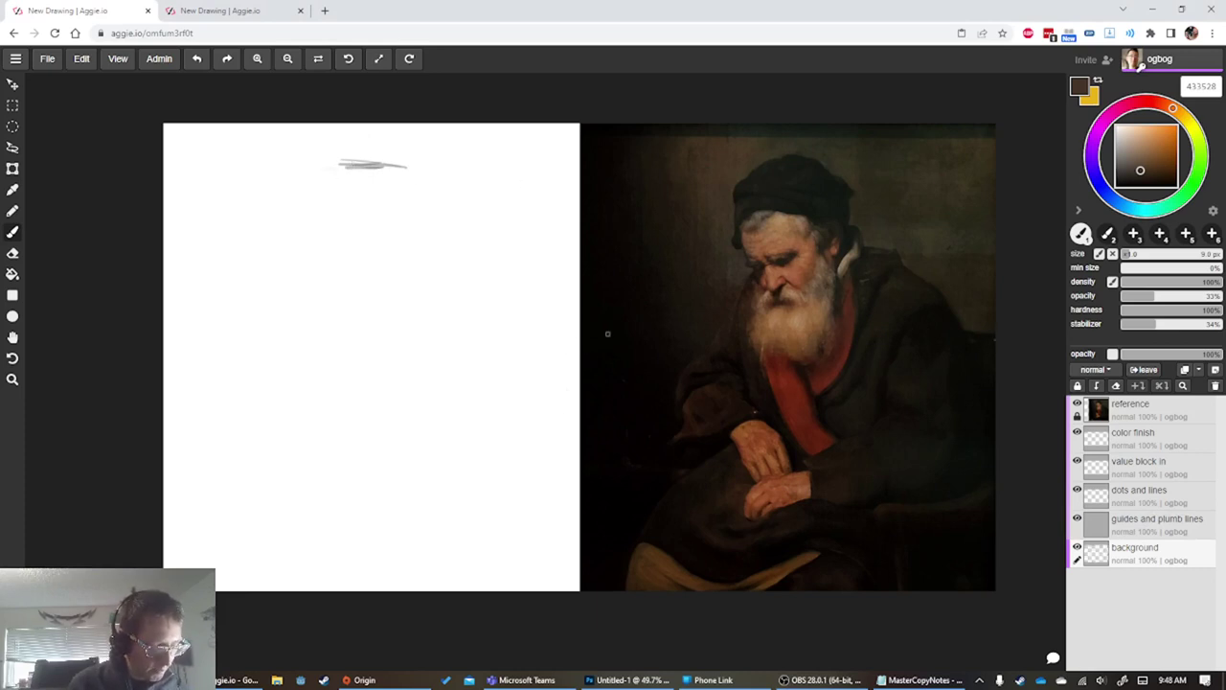
{"action": "left_click_drag", "start_coordinate": [569, 343], "coordinate": [562, 346]}
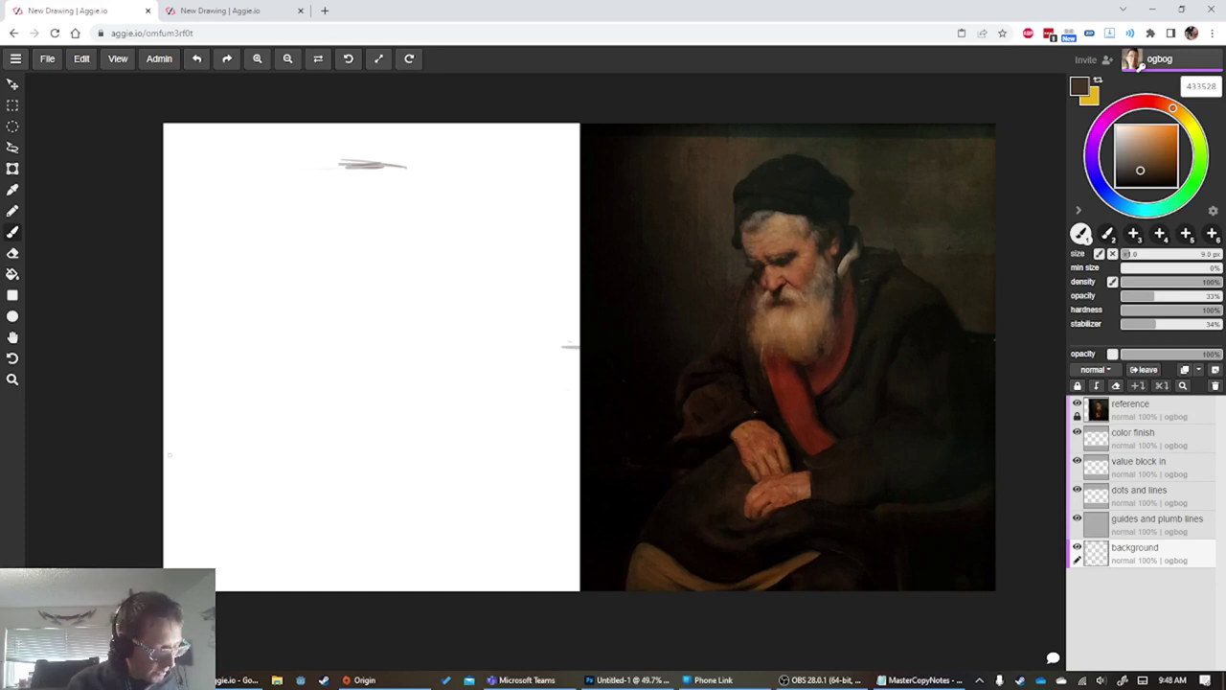
{"action": "left_click_drag", "start_coordinate": [196, 449], "coordinate": [165, 448]}
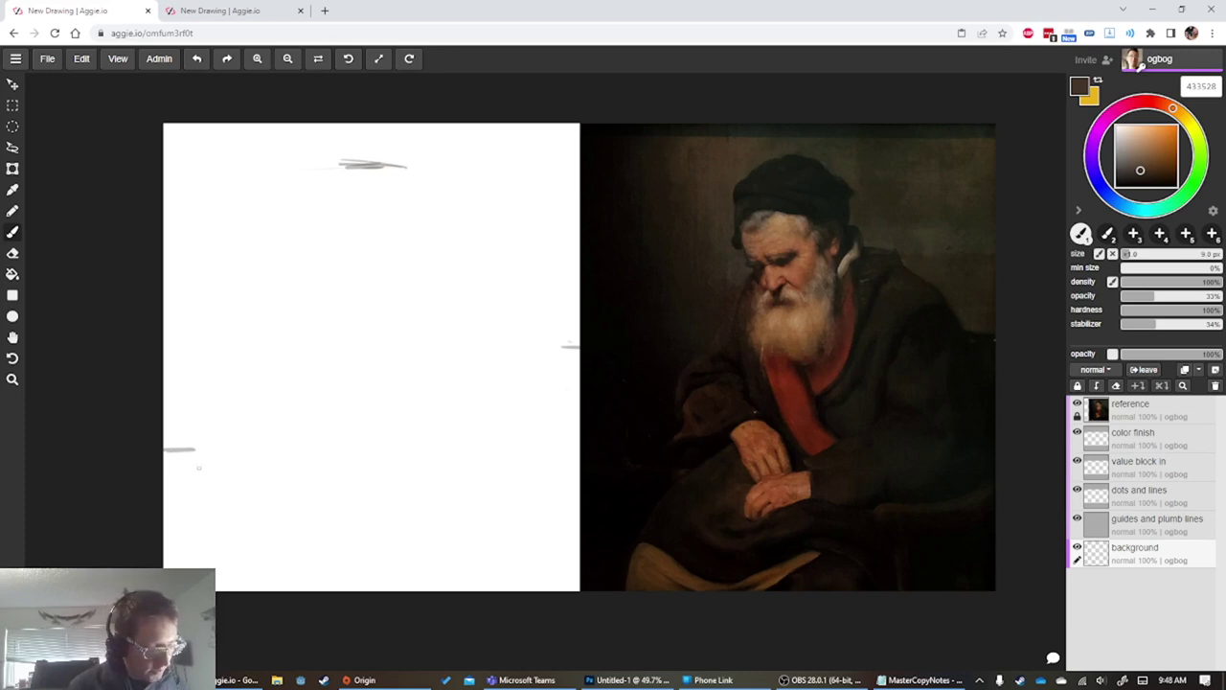
Try a long slanted line across the lower blank half, undo it, and sample black (000000) as the brush colour
{"action": "left_click_drag", "start_coordinate": [236, 458], "coordinate": [546, 487]}
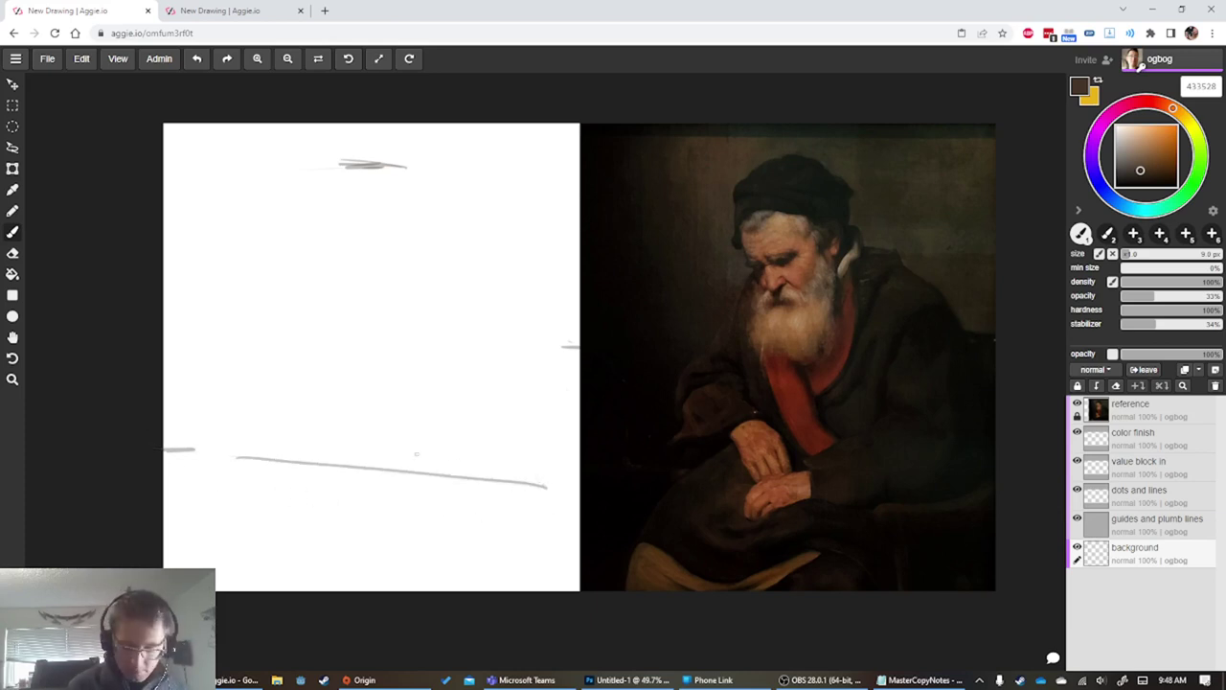
{"action": "key", "text": "ctrl+z"}
{"action": "key", "text": "alt"}
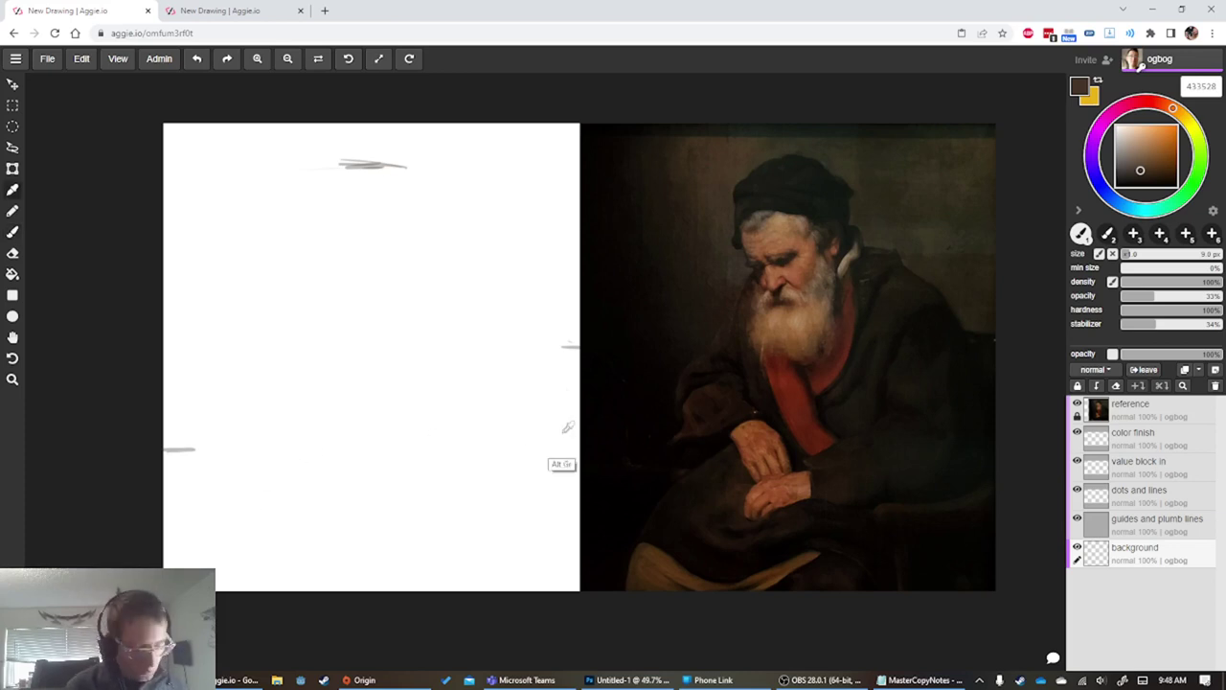
{"action": "left_click", "coordinate": [567, 428], "text": "alt"}
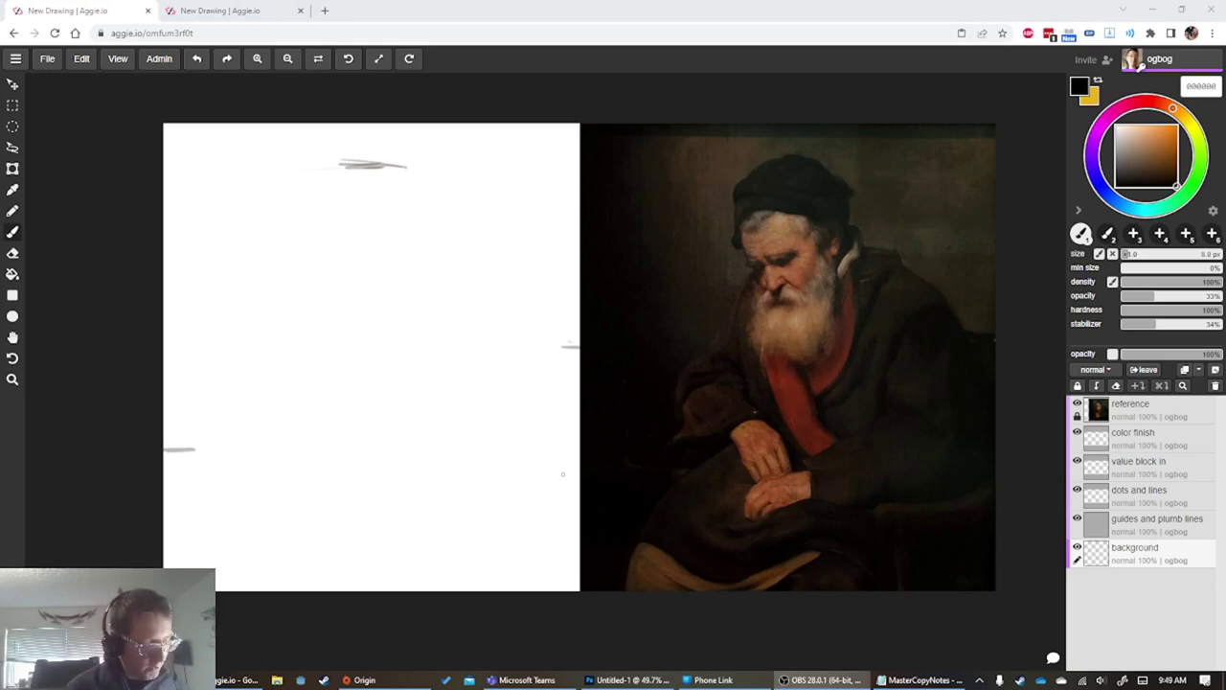
Try long near-horizontal lines across the lower part of the blank half, then undo the most recent strokes
{"action": "left_click_drag", "start_coordinate": [562, 474], "coordinate": [345, 476]}
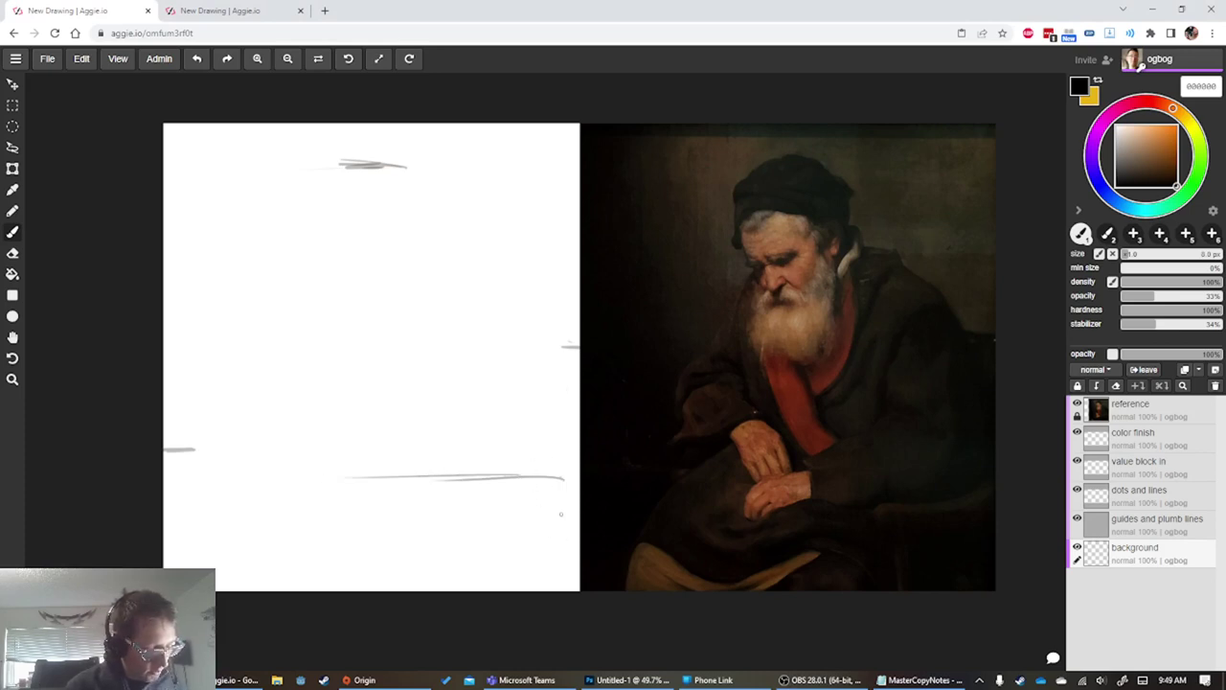
{"action": "mouse_move", "coordinate": [565, 518]}
{"action": "left_mouse_down"}
{"action": "mouse_move", "coordinate": [203, 522]}
{"action": "mouse_move", "coordinate": [211, 510]}
{"action": "mouse_move", "coordinate": [212, 528]}
{"action": "left_mouse_up"}
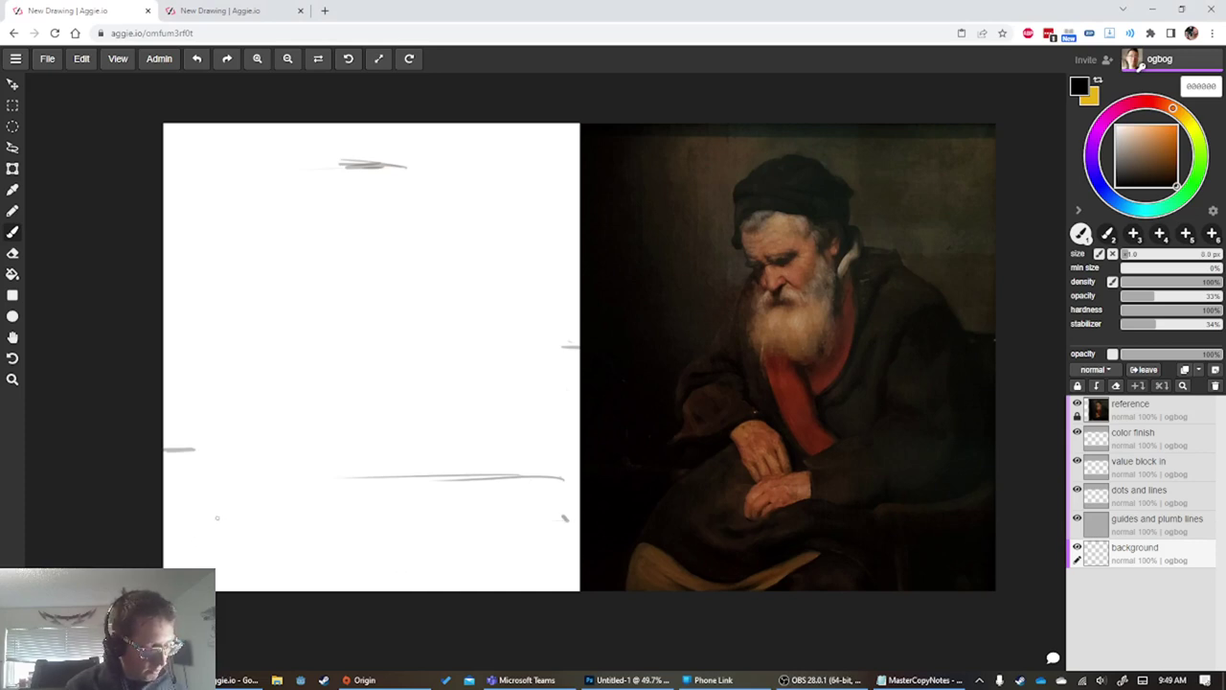
{"action": "left_click", "coordinate": [543, 521], "text": "shift"}
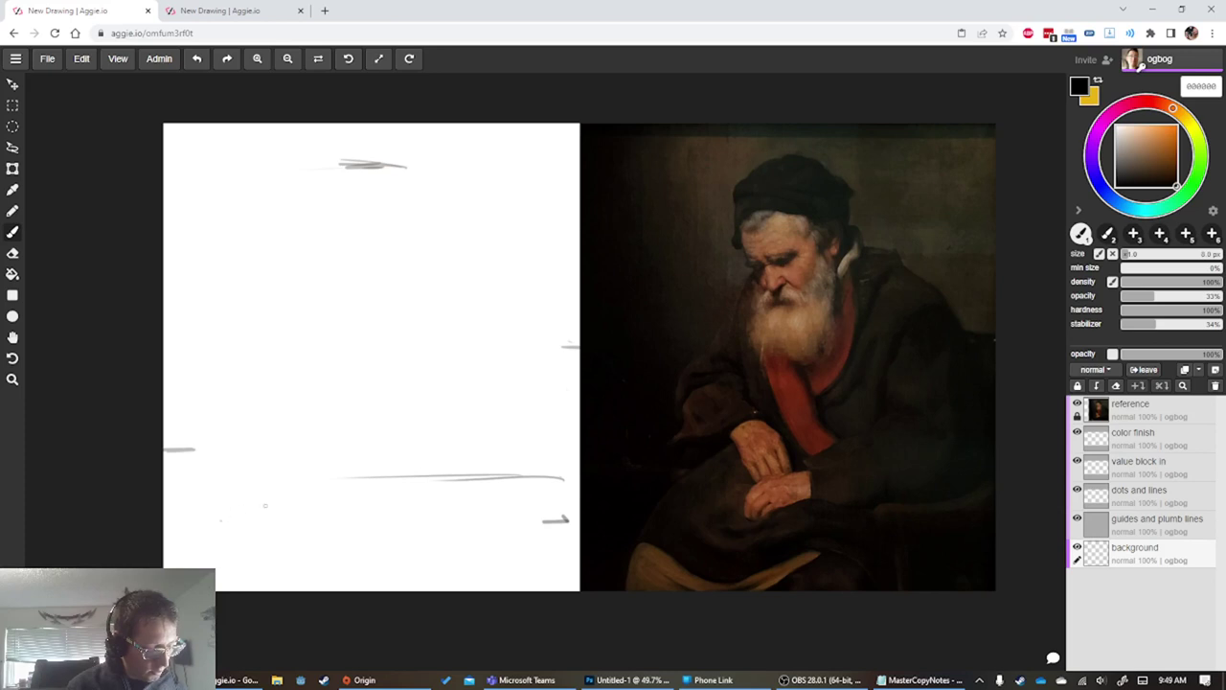
{"action": "left_click", "coordinate": [559, 522], "text": "shift"}
{"action": "left_click", "coordinate": [368, 532], "text": "shift"}
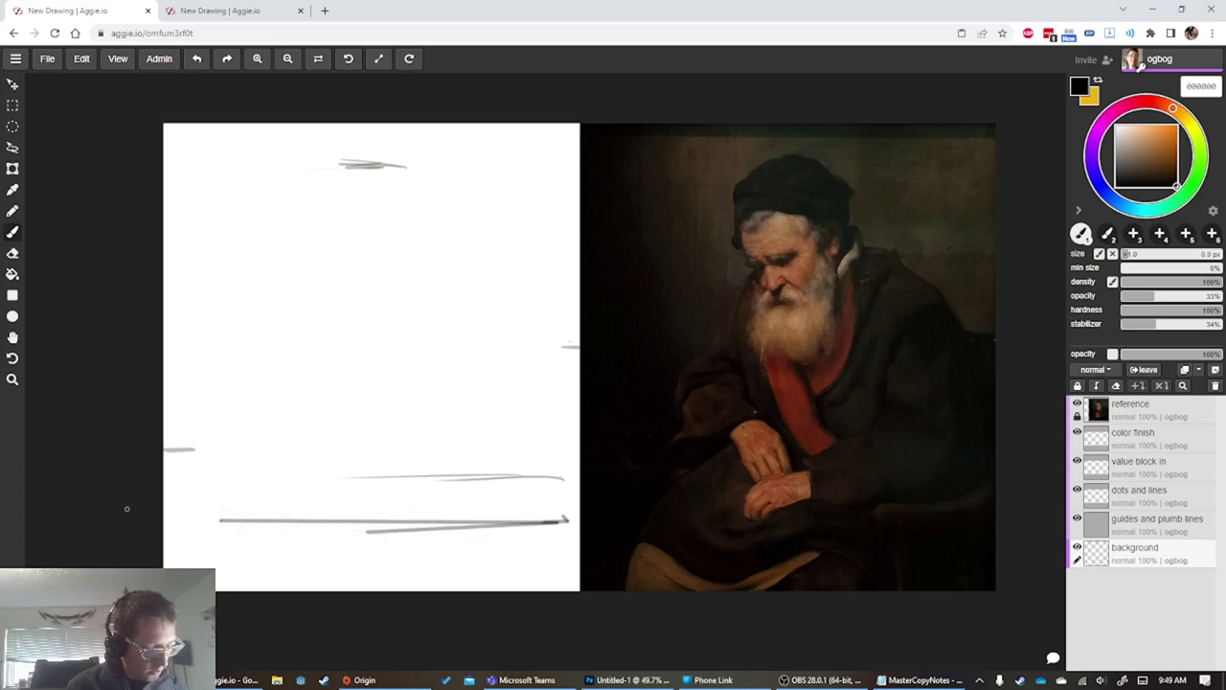
{"action": "key", "text": "ctrl+z"}
{"action": "key", "text": "ctrl+z"}
{"action": "key", "text": "ctrl+z"}
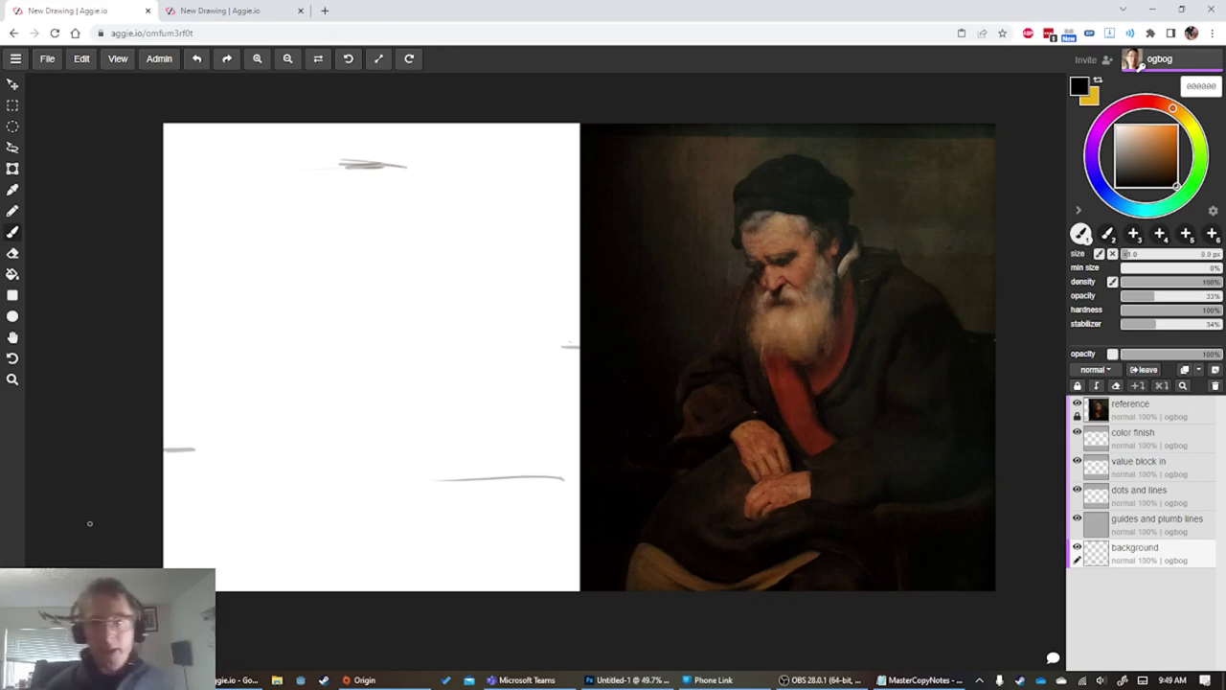
Handwrite the notes "1. placement" and "2. Value" near the blank half's upper right corner
{"action": "mouse_move", "coordinate": [494, 144]}
{"action": "left_mouse_down"}
{"action": "mouse_move", "coordinate": [496, 167]}
{"action": "mouse_move", "coordinate": [517, 154]}
{"action": "mouse_move", "coordinate": [524, 163]}
{"action": "mouse_move", "coordinate": [546, 143]}
{"action": "mouse_move", "coordinate": [557, 151]}
{"action": "mouse_move", "coordinate": [580, 120]}
{"action": "left_mouse_up"}
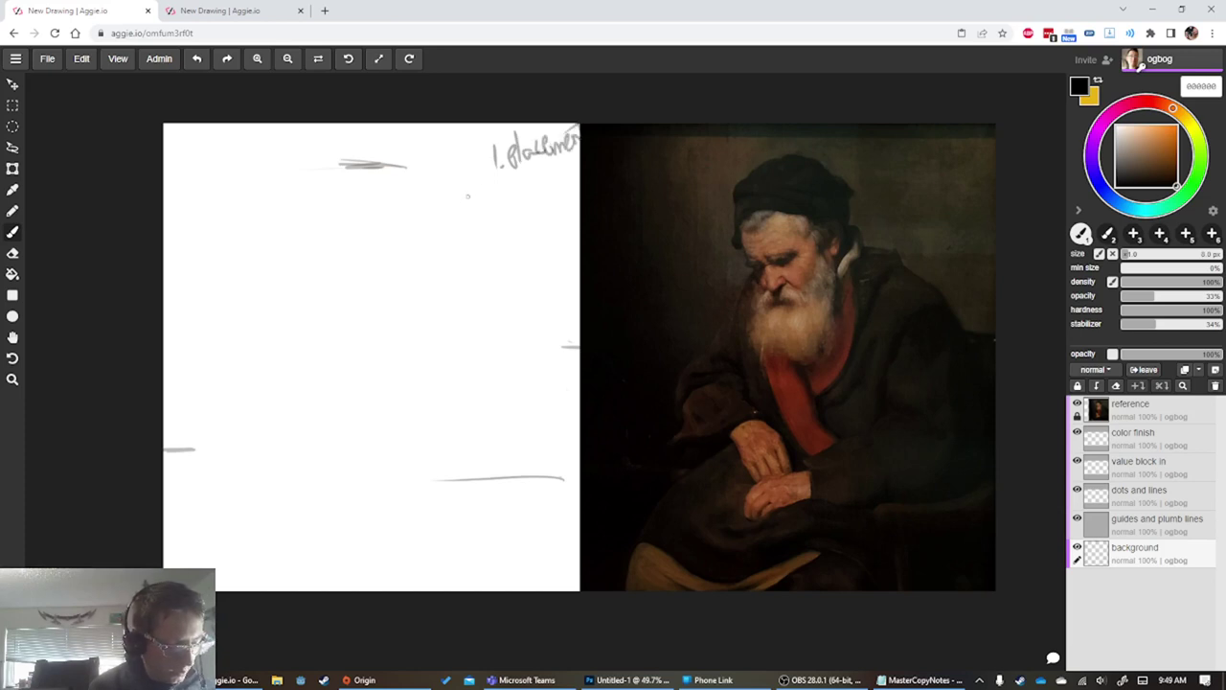
{"action": "left_click_drag", "start_coordinate": [464, 199], "coordinate": [487, 216]}
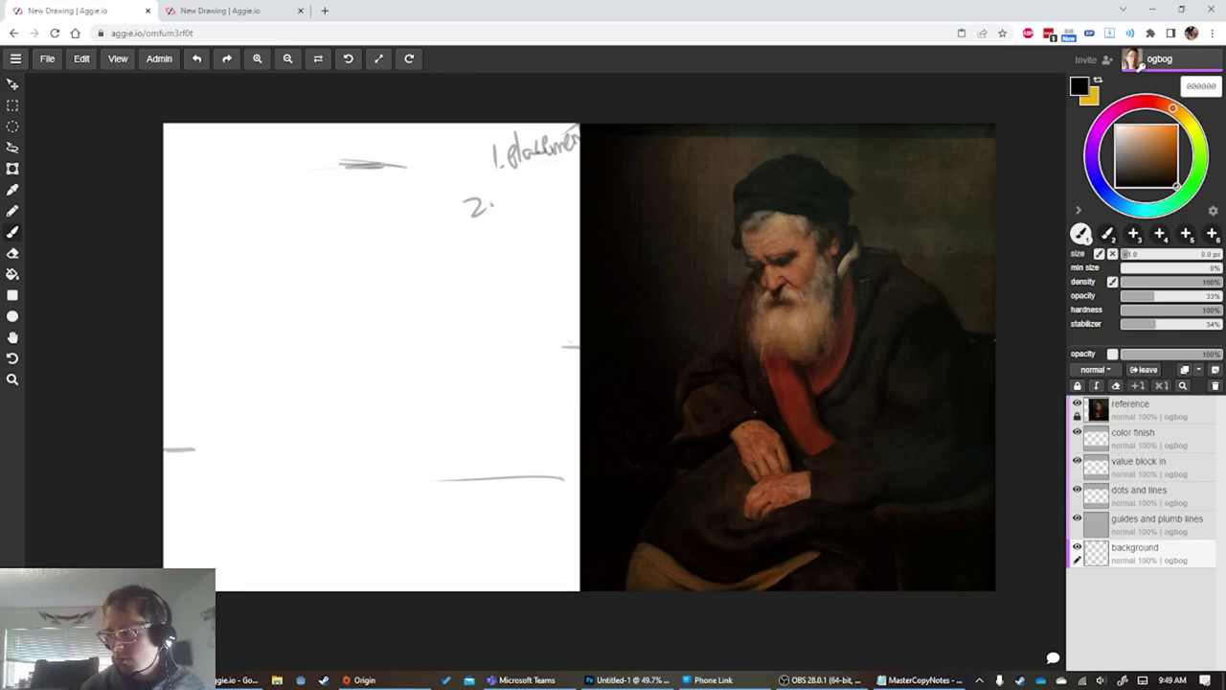
{"action": "left_click", "coordinate": [505, 202]}
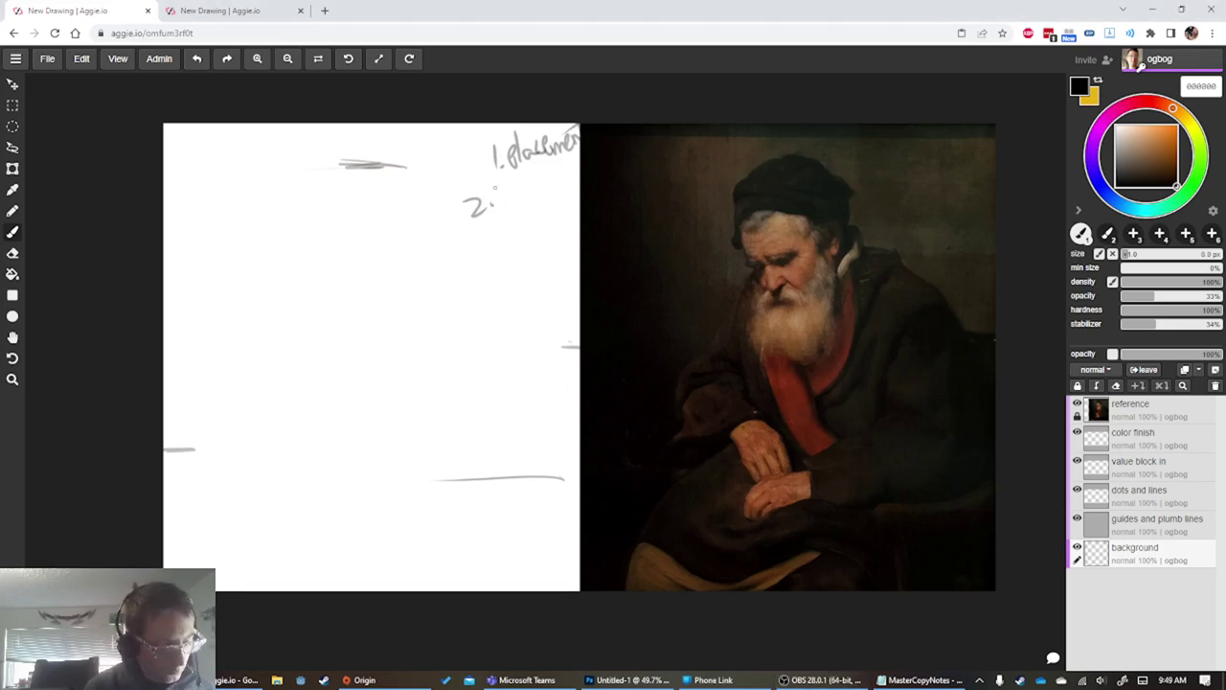
{"action": "mouse_move", "coordinate": [496, 187]}
{"action": "left_mouse_down"}
{"action": "mouse_move", "coordinate": [521, 209]}
{"action": "mouse_move", "coordinate": [556, 186]}
{"action": "left_mouse_up"}
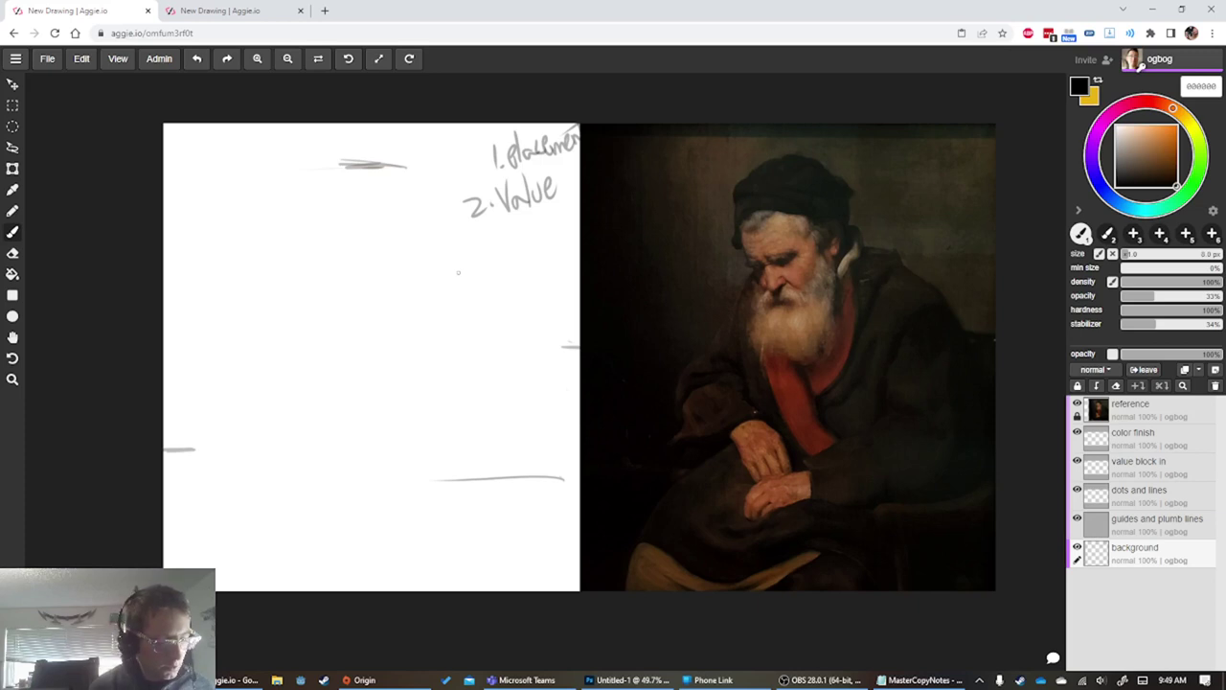
Sketch branch lines under the second note labelled "value", "hue" and "sat", and handwrite "3. edge/brush" below them
{"action": "mouse_move", "coordinate": [513, 218]}
{"action": "left_mouse_down"}
{"action": "mouse_move", "coordinate": [435, 249]}
{"action": "mouse_move", "coordinate": [498, 267]}
{"action": "left_mouse_up"}
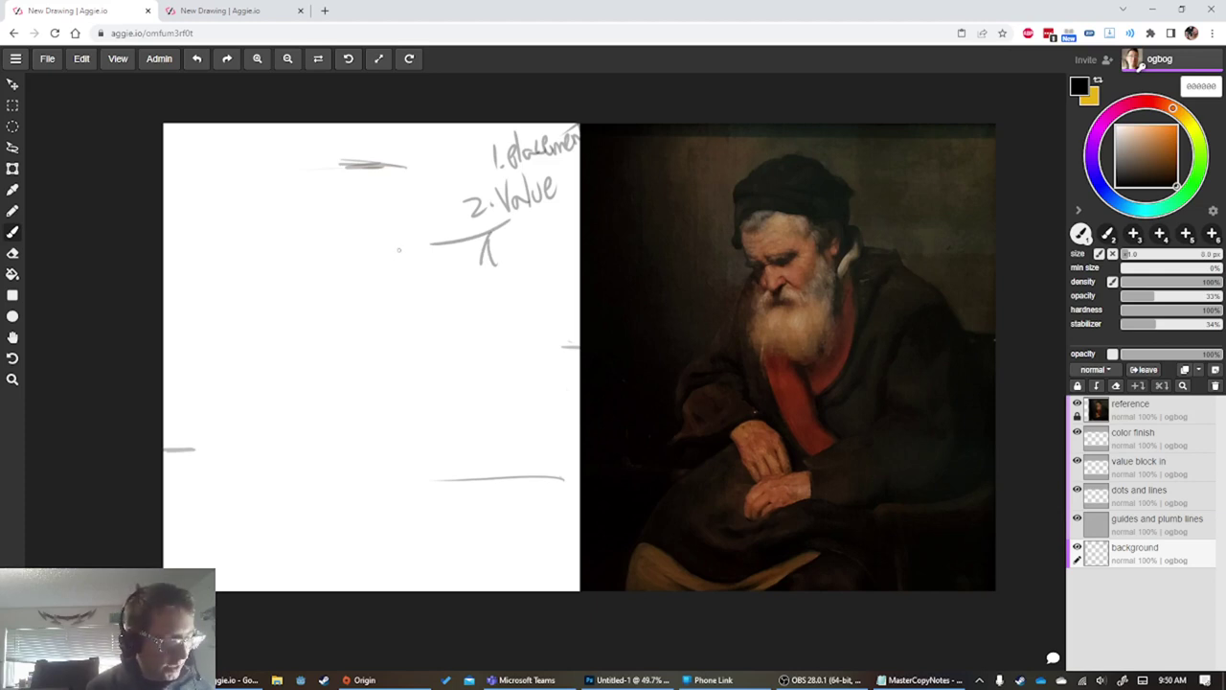
{"action": "mouse_move", "coordinate": [381, 236]}
{"action": "left_mouse_down"}
{"action": "mouse_move", "coordinate": [406, 252]}
{"action": "mouse_move", "coordinate": [420, 220]}
{"action": "mouse_move", "coordinate": [428, 227]}
{"action": "left_mouse_up"}
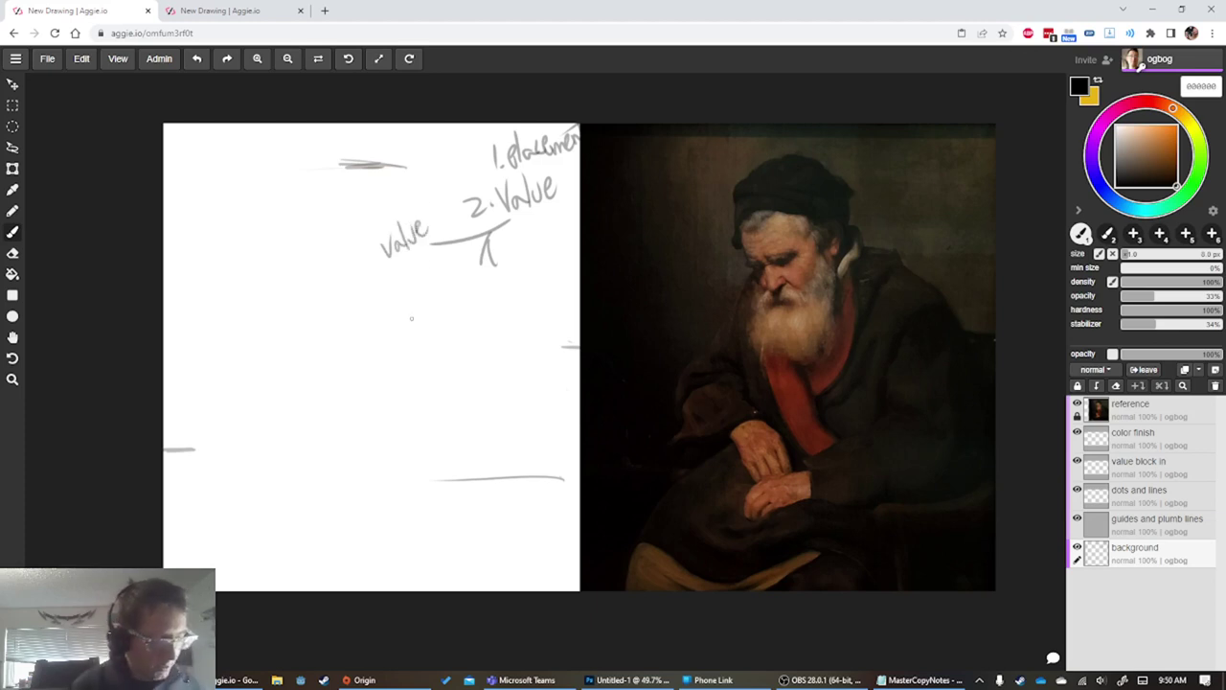
{"action": "mouse_move", "coordinate": [433, 267]}
{"action": "left_mouse_down"}
{"action": "mouse_move", "coordinate": [469, 294]}
{"action": "mouse_move", "coordinate": [505, 289]}
{"action": "mouse_move", "coordinate": [512, 246]}
{"action": "mouse_move", "coordinate": [525, 280]}
{"action": "left_mouse_up"}
{"action": "left_click_drag", "start_coordinate": [511, 266], "coordinate": [529, 265]}
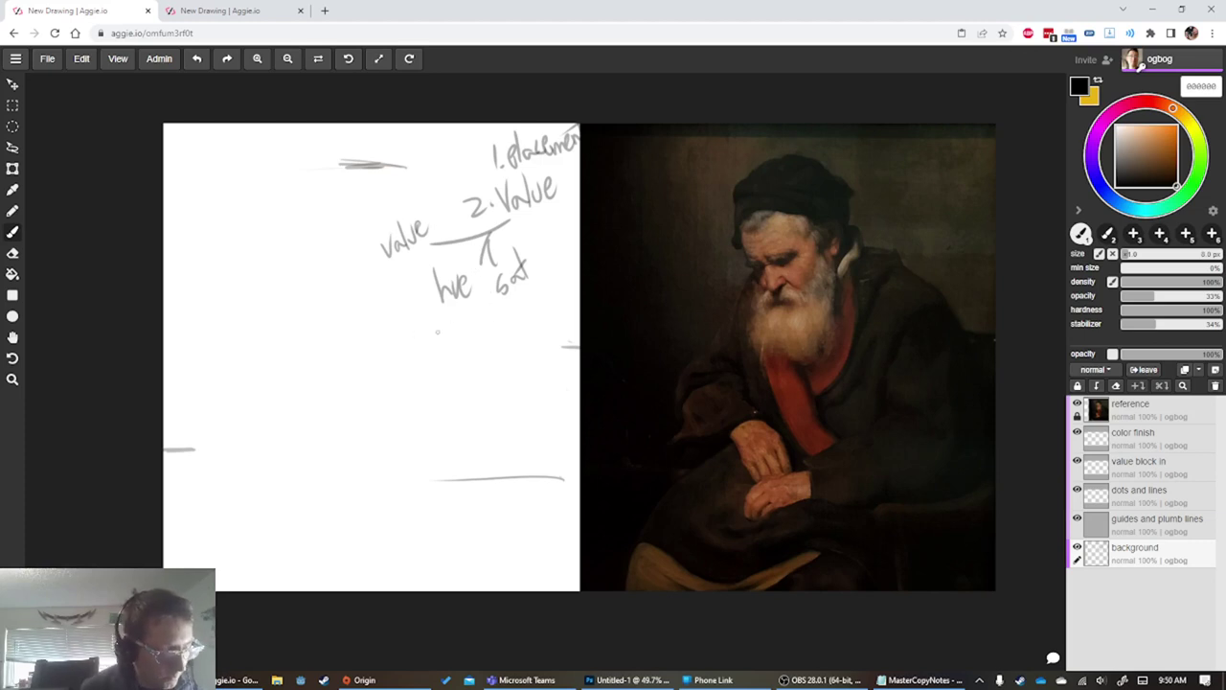
{"action": "left_click_drag", "start_coordinate": [445, 325], "coordinate": [447, 352]}
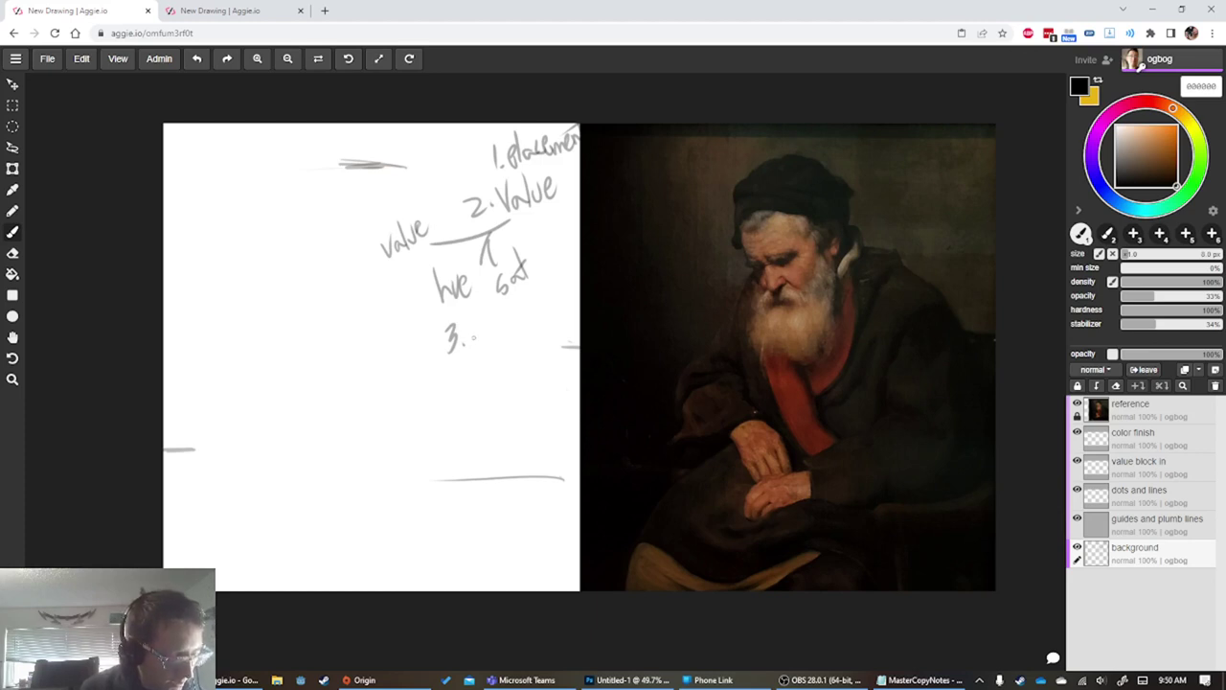
{"action": "mouse_move", "coordinate": [483, 331]}
{"action": "left_mouse_down"}
{"action": "mouse_move", "coordinate": [485, 351]}
{"action": "mouse_move", "coordinate": [508, 353]}
{"action": "mouse_move", "coordinate": [539, 310]}
{"action": "mouse_move", "coordinate": [555, 316]}
{"action": "mouse_move", "coordinate": [577, 291]}
{"action": "left_mouse_up"}
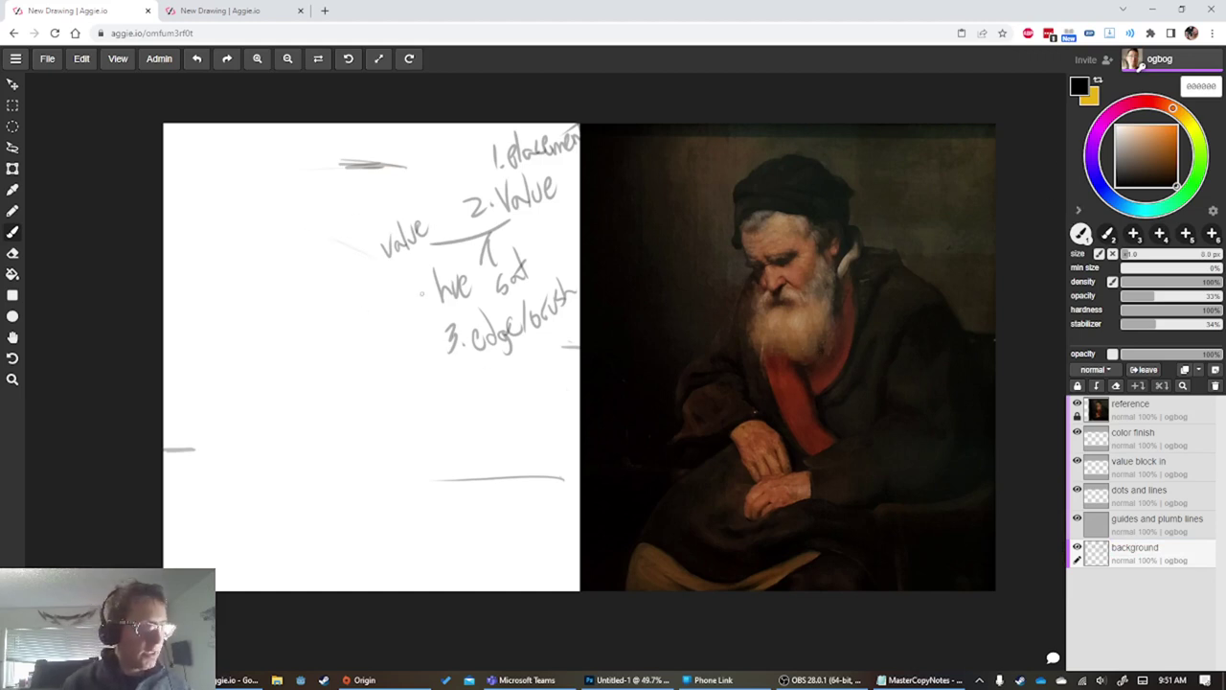
Enlarge the brush to 550 px for covering large areas
{"action": "key", "text": "]"}
{"action": "key", "text": "]"}
{"action": "key", "text": "]"}
{"action": "key", "text": "]"}
{"action": "key", "text": "]"}
{"action": "key", "text": "]"}
{"action": "key", "text": "]"}
{"action": "key", "text": "]"}
{"action": "key", "text": "space"}
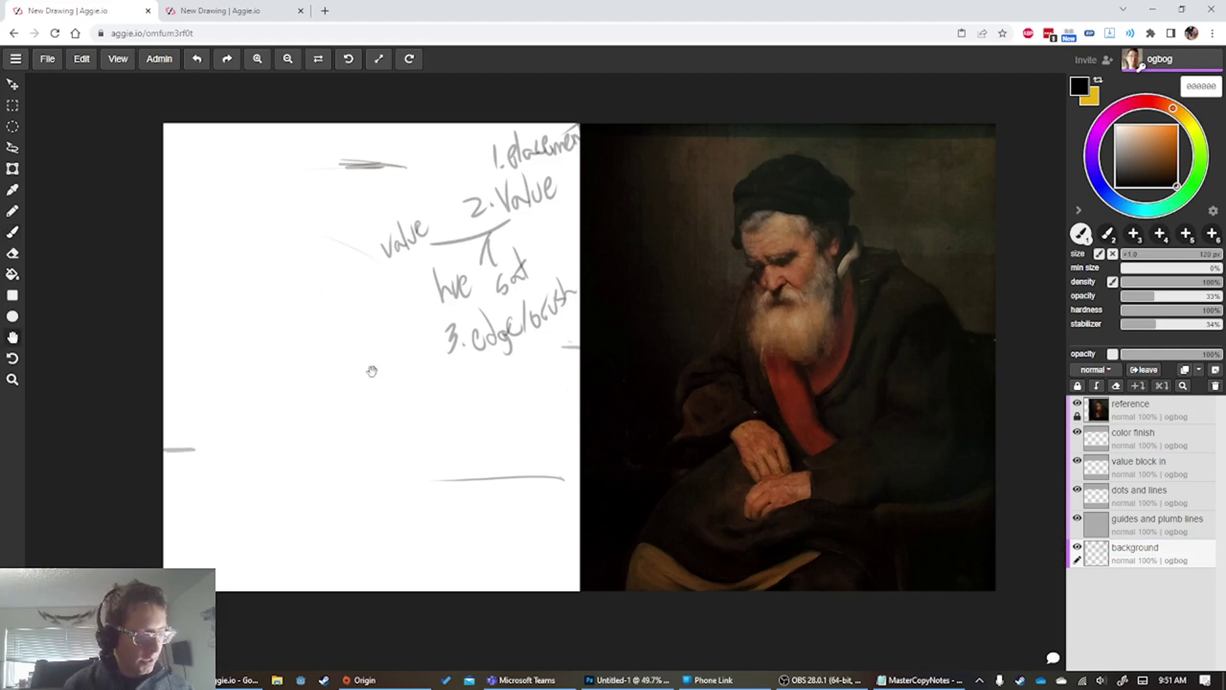
{"action": "left_click_drag", "start_coordinate": [389, 366], "coordinate": [394, 363]}
{"action": "key", "text": "]"}
{"action": "key", "text": "]"}
{"action": "key", "text": "]"}
{"action": "key", "text": "]"}
{"action": "key", "text": "]"}
{"action": "key", "text": "]"}
{"action": "key", "text": "]"}
{"action": "key", "text": "]"}
{"action": "key", "text": "]"}
{"action": "key", "text": "]"}
{"action": "key", "text": "]"}
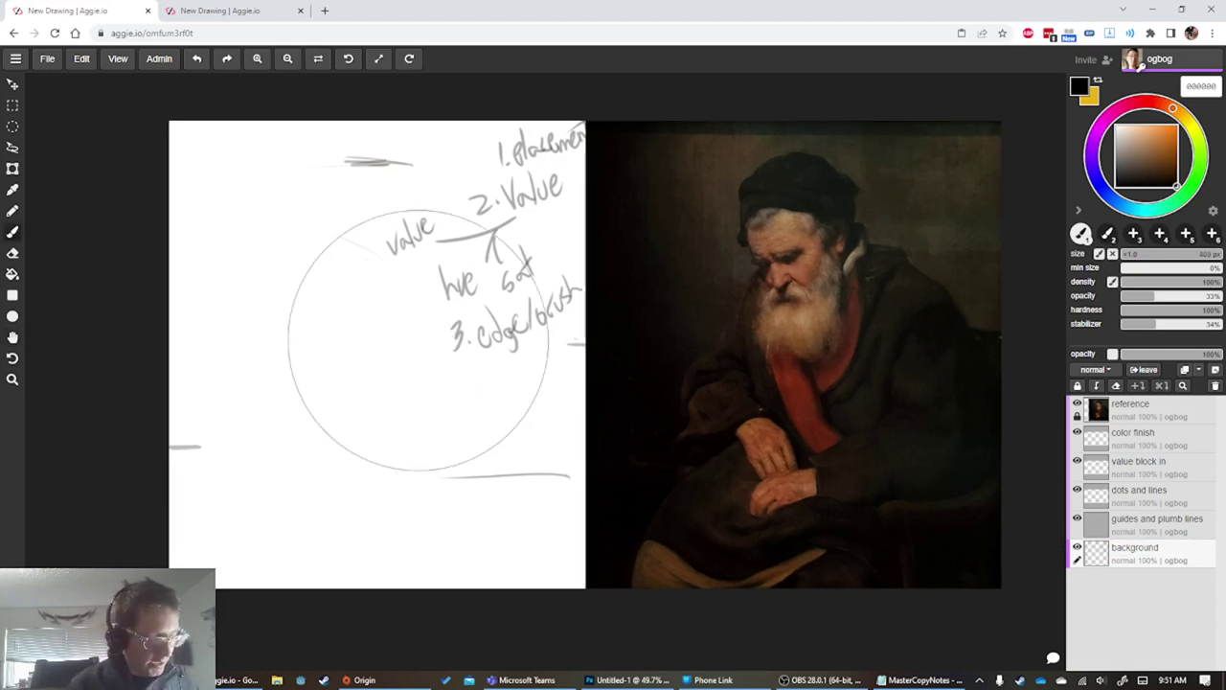
{"action": "key", "text": "["}
{"action": "key", "text": "["}
{"action": "key", "text": "["}
{"action": "key", "text": "["}
{"action": "key", "text": "["}
{"action": "key", "text": "["}
{"action": "key", "text": "["}
{"action": "key", "text": "["}
{"action": "key", "text": "]"}
{"action": "key", "text": "]"}
{"action": "key", "text": "]"}
{"action": "key", "text": "]"}
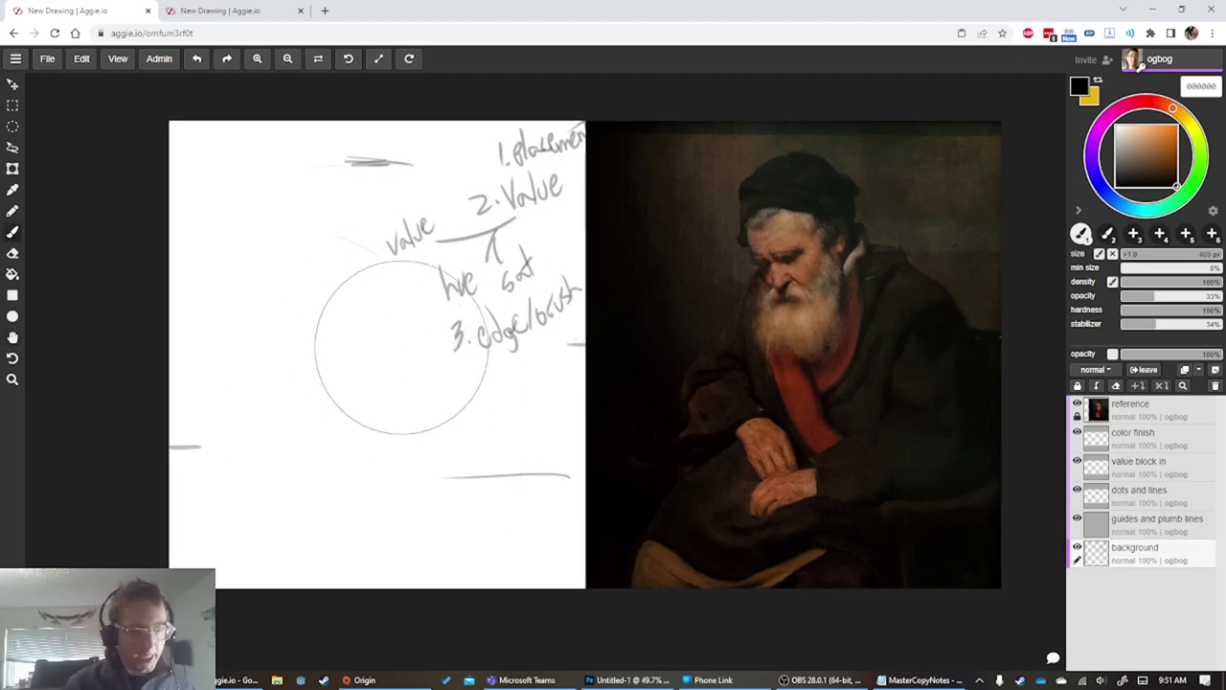
{"action": "key", "text": "["}
{"action": "key", "text": "["}
{"action": "key", "text": "bracketleft"}
{"action": "key", "text": "bracketright"}
{"action": "key", "text": "bracketright"}
{"action": "key", "text": "bracketright"}
{"action": "key", "text": "bracketright"}
{"action": "key", "text": "bracketright"}
{"action": "key", "text": "bracketright"}
{"action": "key", "text": "bracketright"}
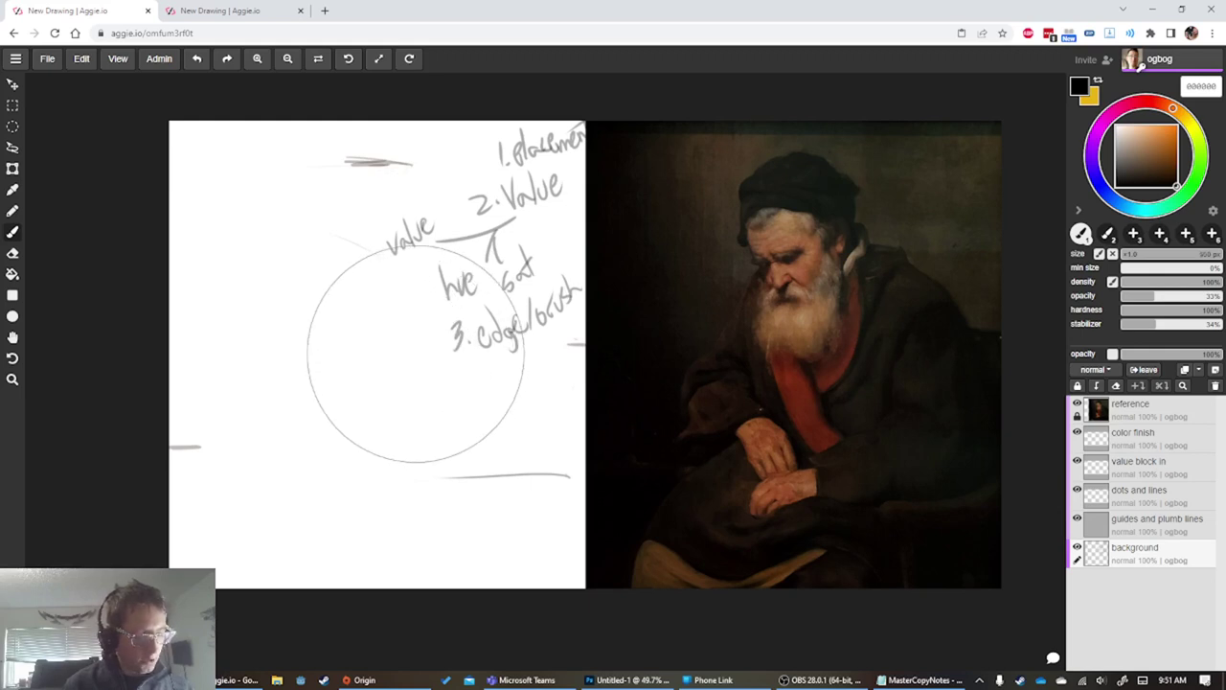
Sample colours from the reference painting's dark wall and coat, and white (ffffff) from the blank canvas
{"action": "left_click", "coordinate": [948, 216], "text": "alt"}
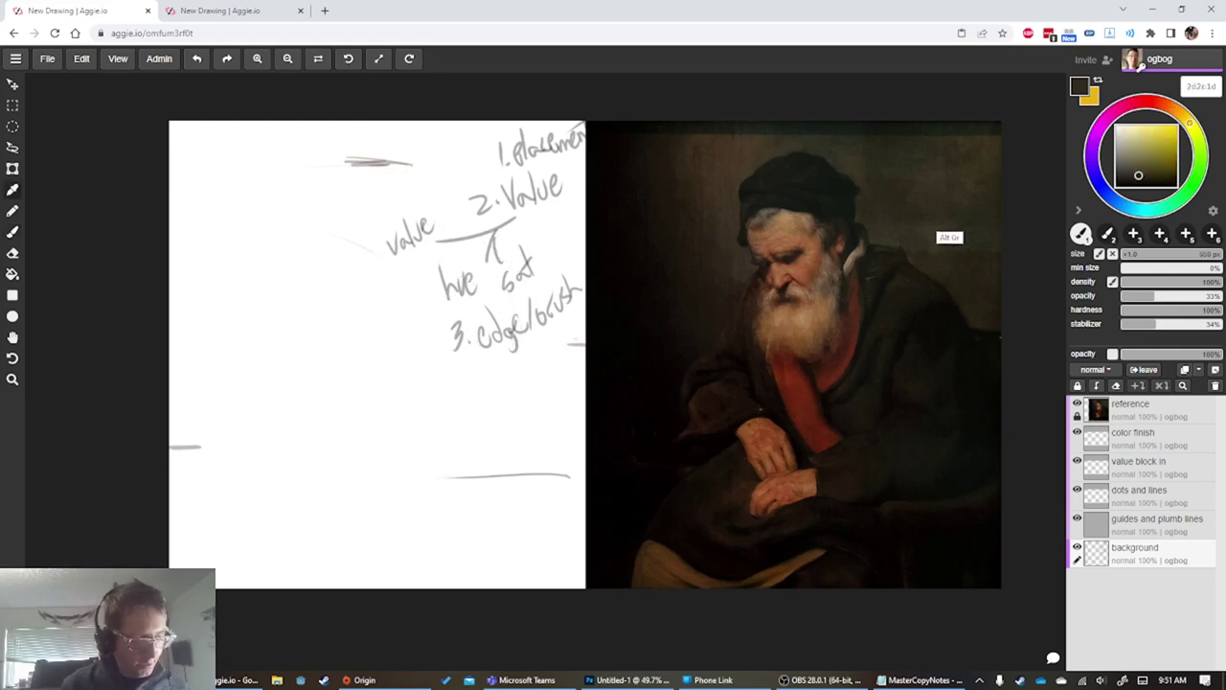
{"action": "key", "text": "bracketright"}
{"action": "left_click", "coordinate": [851, 285], "text": "alt"}
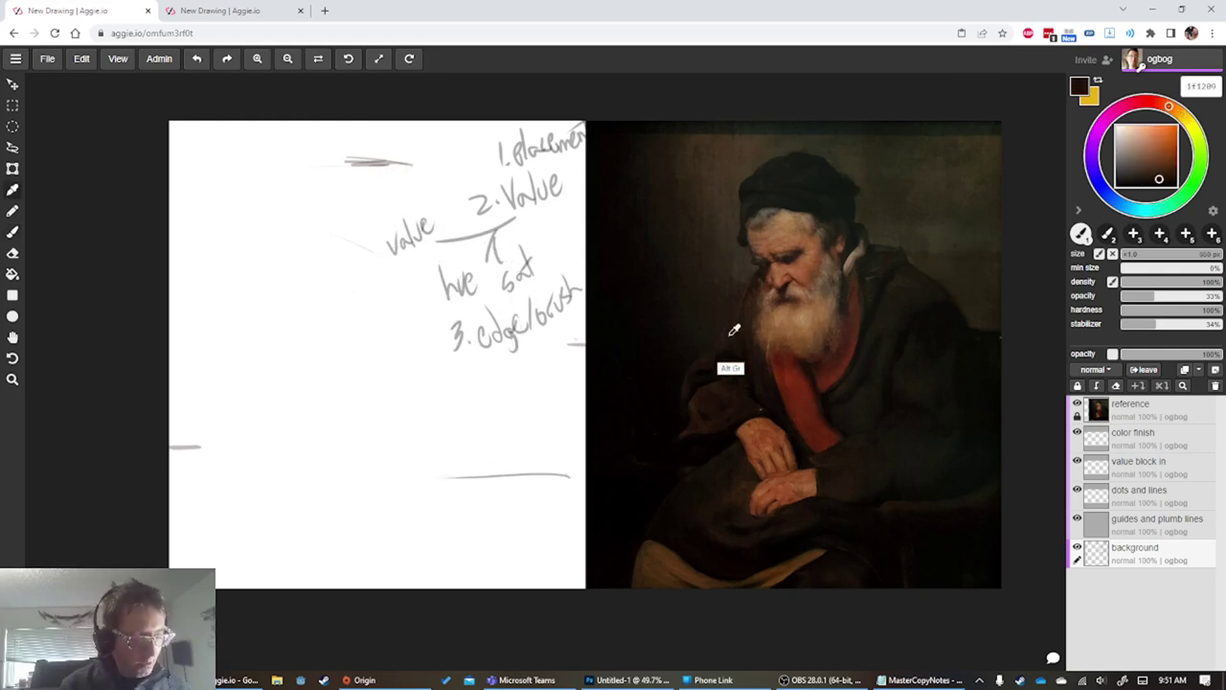
{"action": "left_click", "coordinate": [514, 394], "text": "alt"}
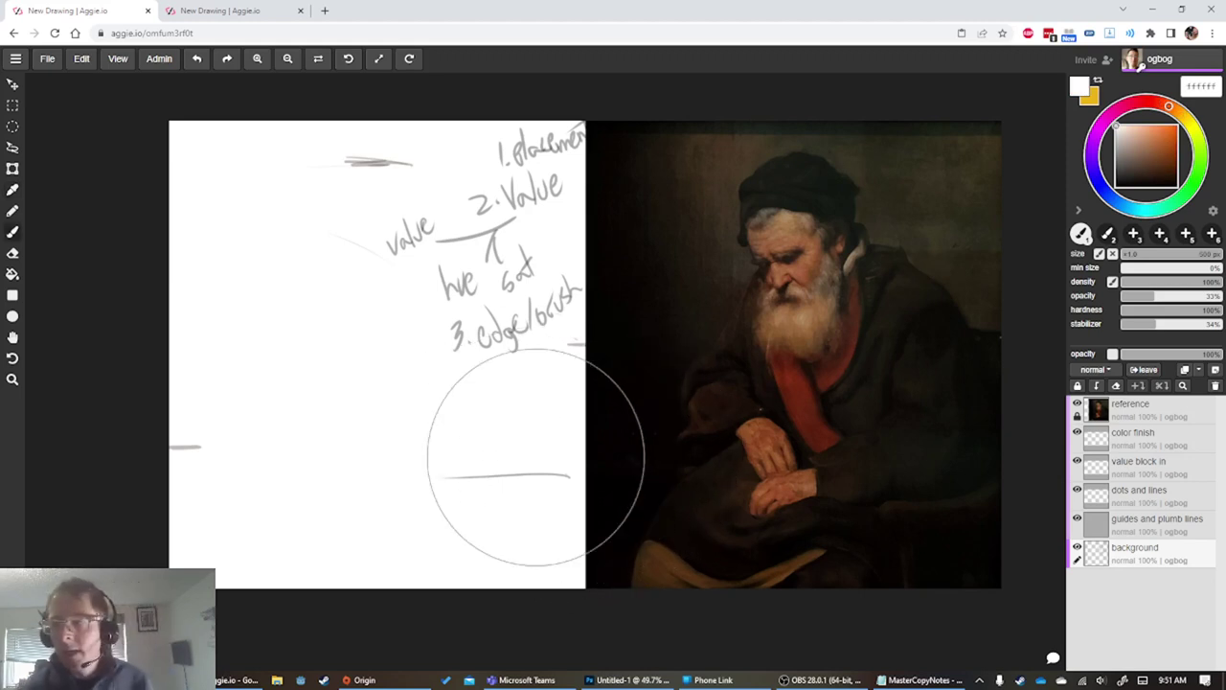
Reduce the brush size, choose grey-brown 716358 and paint broad strokes across the upper part of the blank half
{"action": "key", "text": "bracketleft"}
{"action": "key", "text": "bracketleft"}
{"action": "key", "text": "bracketleft"}
{"action": "key", "text": "bracketleft"}
{"action": "key", "text": "bracketleft"}
{"action": "key", "text": "bracketleft"}
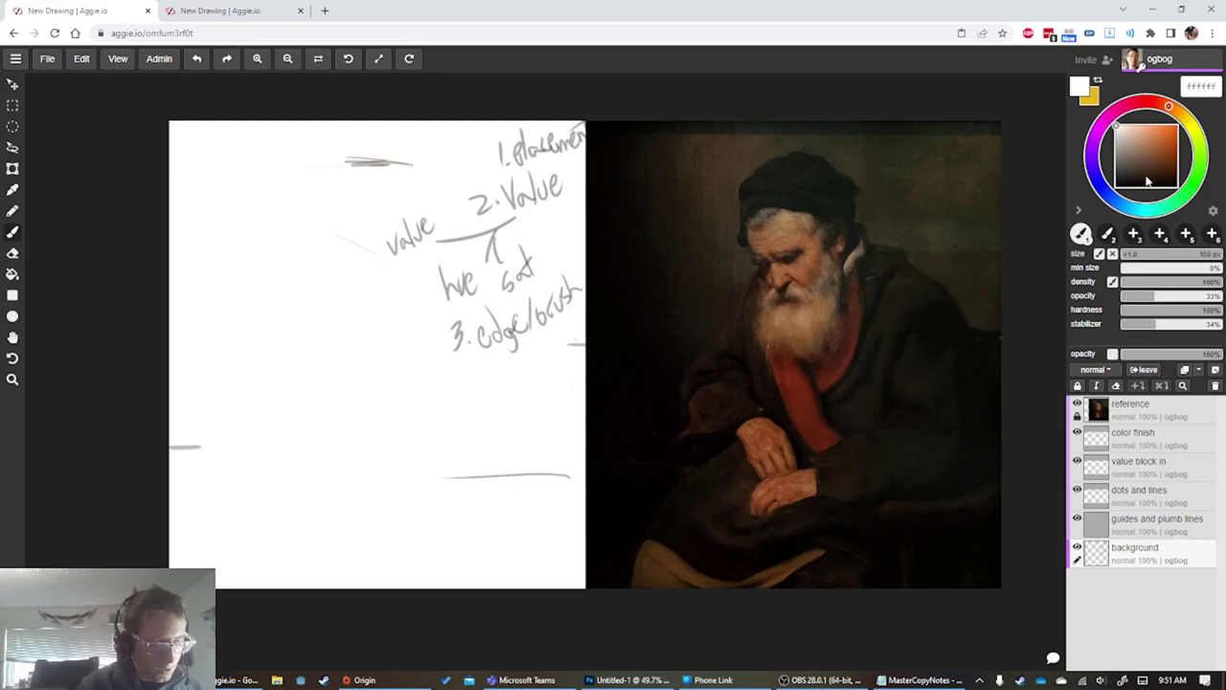
{"action": "left_click_drag", "start_coordinate": [1154, 161], "coordinate": [1129, 159]}
{"action": "mouse_move", "coordinate": [436, 120]}
{"action": "left_mouse_down"}
{"action": "mouse_move", "coordinate": [251, 111]}
{"action": "mouse_move", "coordinate": [191, 201]}
{"action": "left_mouse_up"}
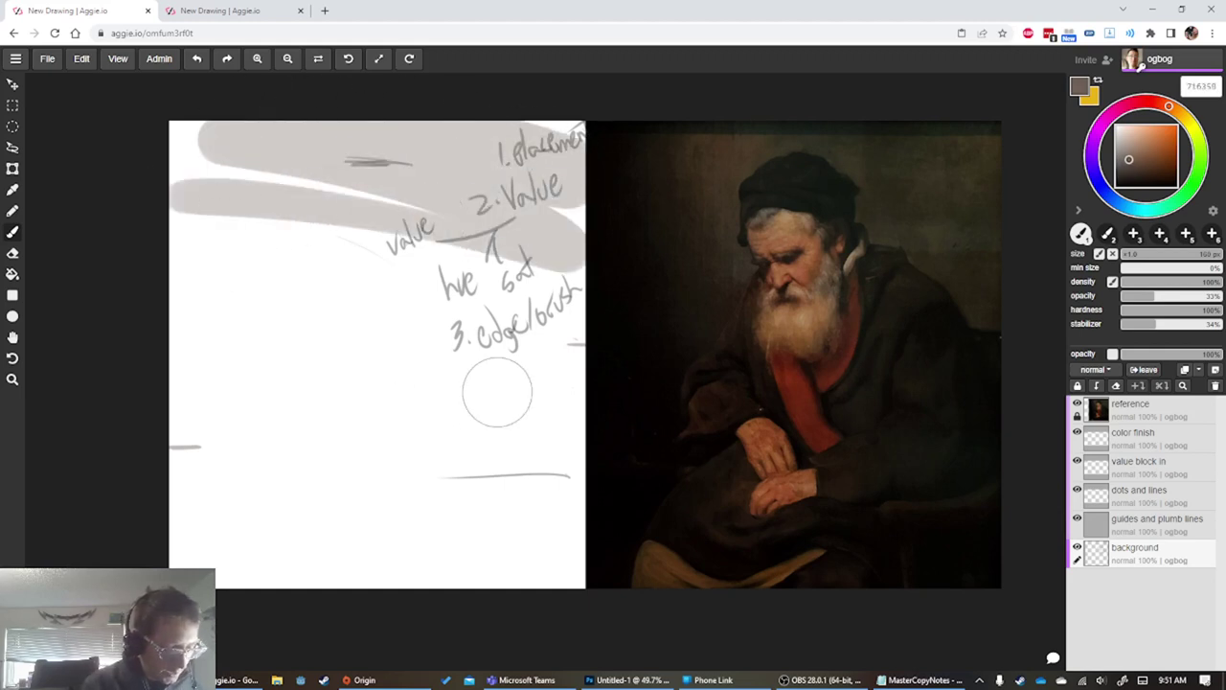
Raise the brush opacity to 100% and cover the rest of the blank half, including the notes, with the grey-brown tone
{"action": "left_click_drag", "start_coordinate": [1161, 298], "coordinate": [1188, 298]}
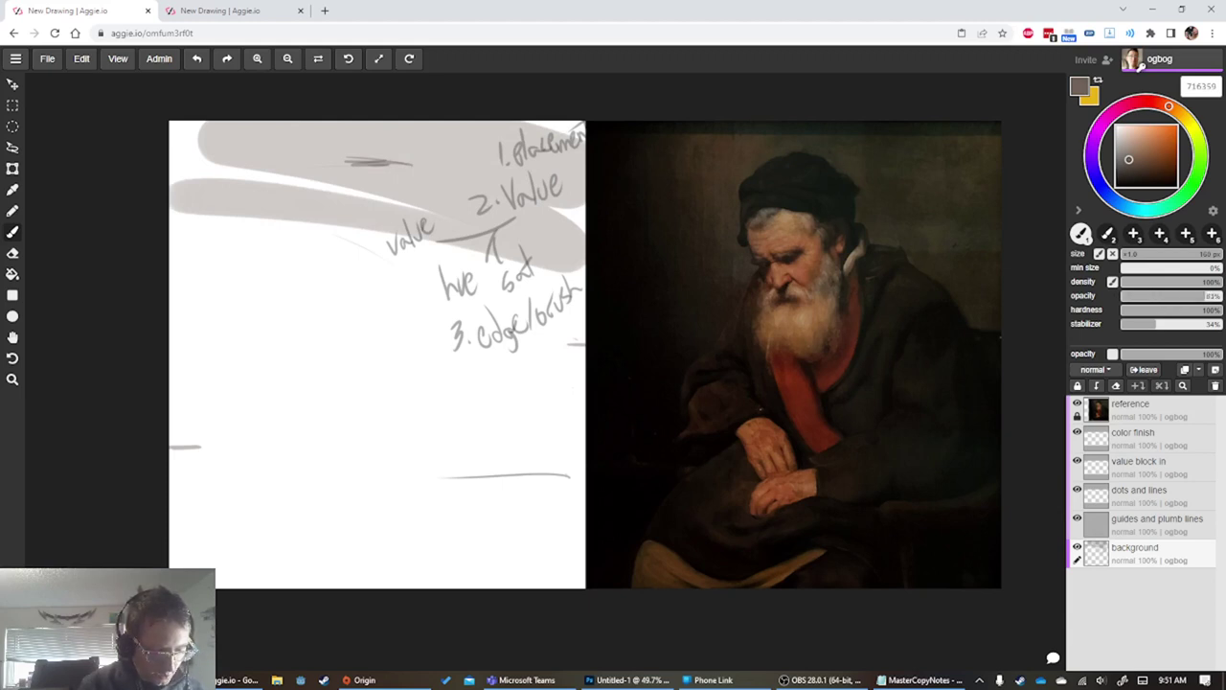
{"action": "mouse_move", "coordinate": [527, 463]}
{"action": "left_mouse_down"}
{"action": "mouse_move", "coordinate": [565, 469]}
{"action": "mouse_move", "coordinate": [531, 118]}
{"action": "mouse_move", "coordinate": [542, 409]}
{"action": "mouse_move", "coordinate": [396, 380]}
{"action": "mouse_move", "coordinate": [272, 464]}
{"action": "mouse_move", "coordinate": [100, 533]}
{"action": "mouse_move", "coordinate": [66, 575]}
{"action": "mouse_move", "coordinate": [268, 542]}
{"action": "mouse_move", "coordinate": [198, 493]}
{"action": "mouse_move", "coordinate": [457, 520]}
{"action": "mouse_move", "coordinate": [500, 509]}
{"action": "left_mouse_up"}
{"action": "mouse_move", "coordinate": [414, 506]}
{"action": "left_mouse_down"}
{"action": "mouse_move", "coordinate": [456, 463]}
{"action": "mouse_move", "coordinate": [420, 400]}
{"action": "mouse_move", "coordinate": [356, 324]}
{"action": "mouse_move", "coordinate": [147, 169]}
{"action": "mouse_move", "coordinate": [156, 126]}
{"action": "mouse_move", "coordinate": [276, 101]}
{"action": "mouse_move", "coordinate": [498, 121]}
{"action": "left_mouse_up"}
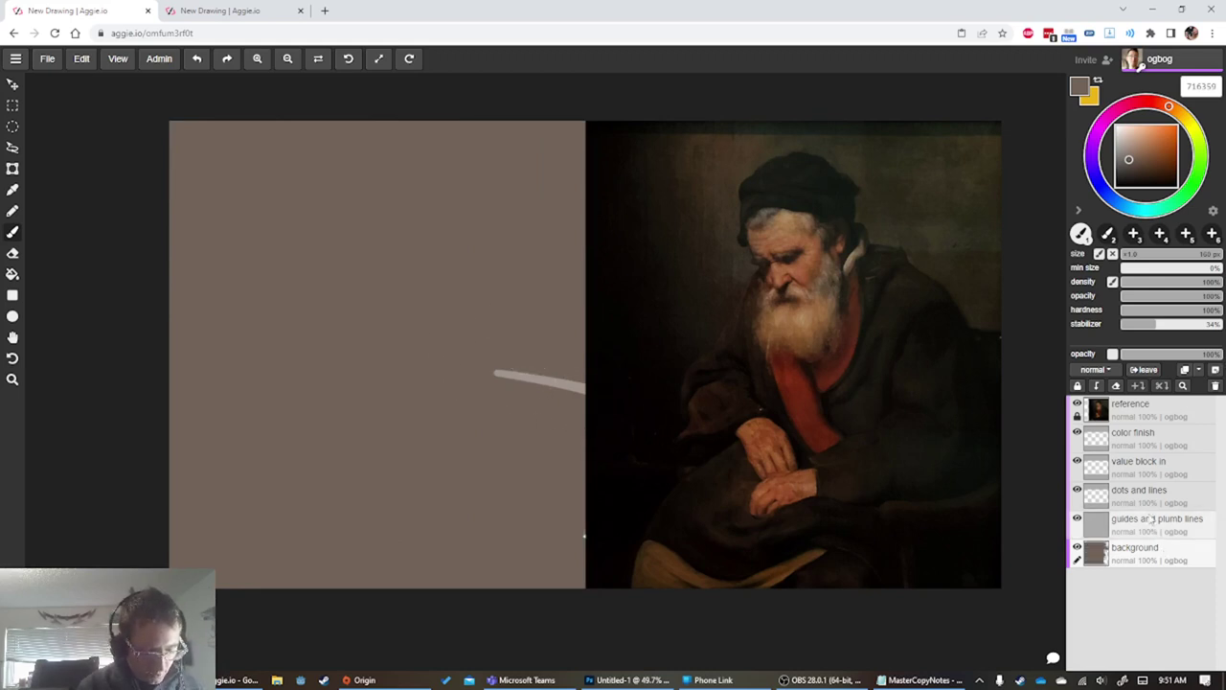
Set the brush colour to black (000000) and shrink the brush to a fine line size
{"action": "left_click", "coordinate": [1144, 187]}
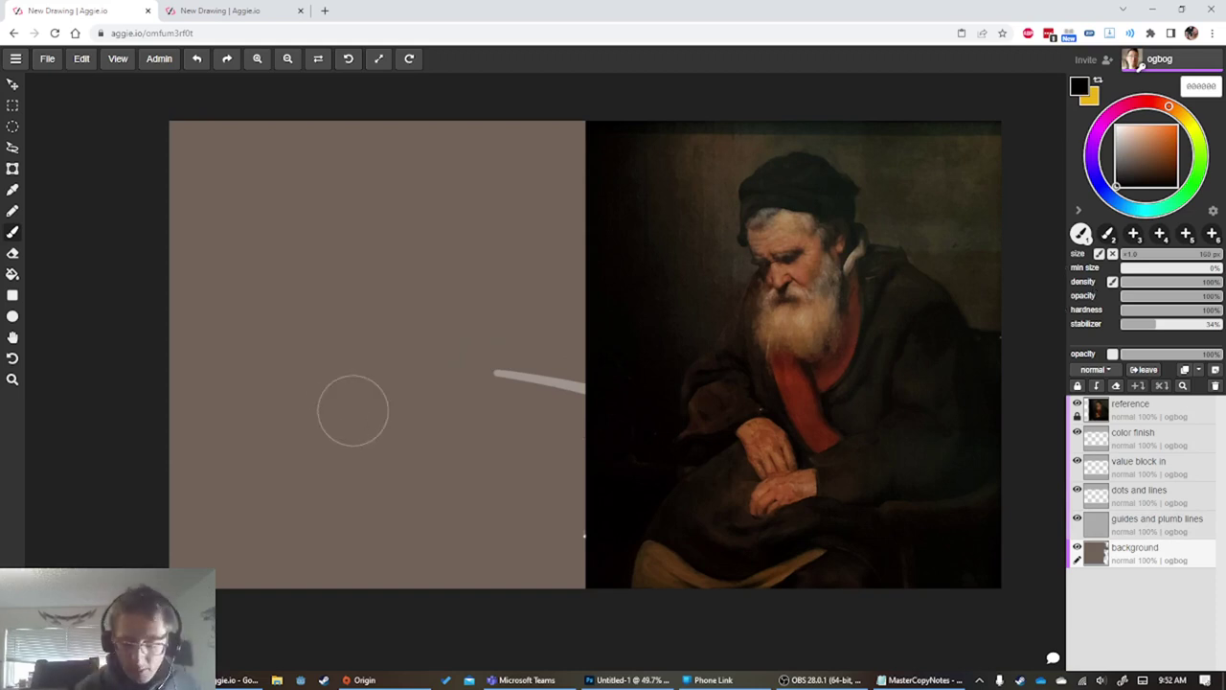
{"action": "key", "text": "bracketleft"}
{"action": "key", "text": "bracketleft"}
{"action": "key", "text": "bracketleft"}
{"action": "key", "text": "bracketleft"}
{"action": "key", "text": "bracketleft"}
{"action": "key", "text": "bracketleft"}
{"action": "key", "text": "bracketleft"}
{"action": "key", "text": "bracketleft"}
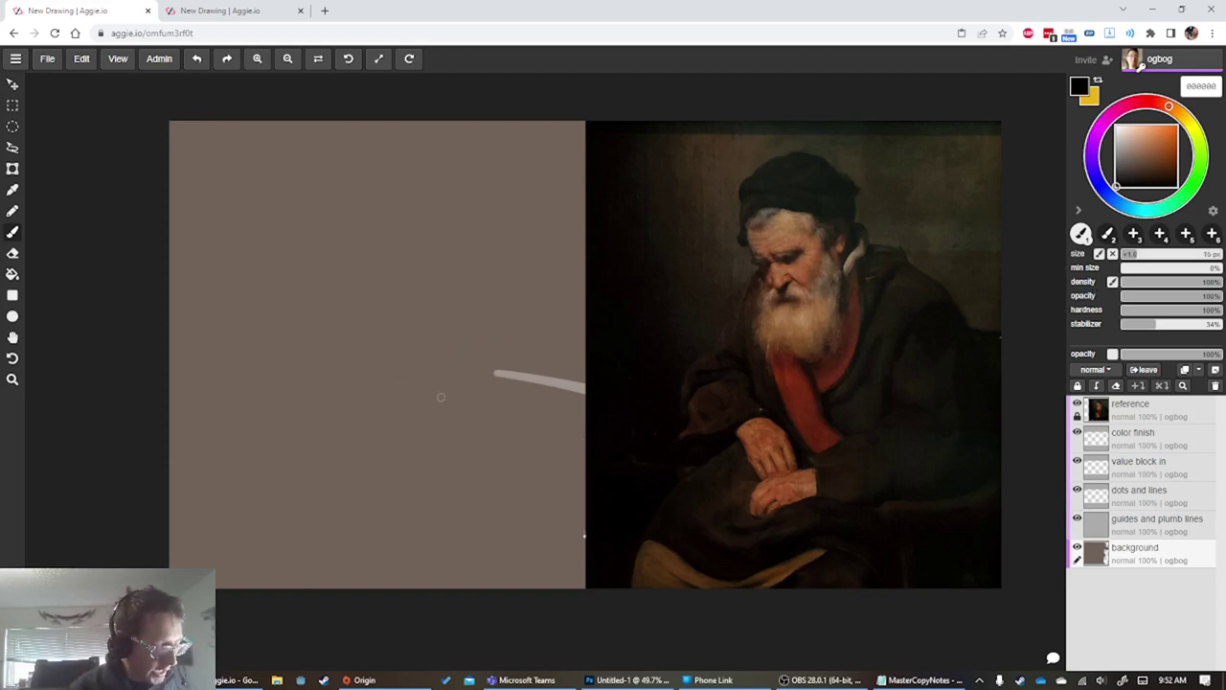
{"action": "key", "text": "bracketleft"}
{"action": "key", "text": "bracketleft"}
{"action": "key", "text": "bracketleft"}
{"action": "key", "text": "bracketleft"}
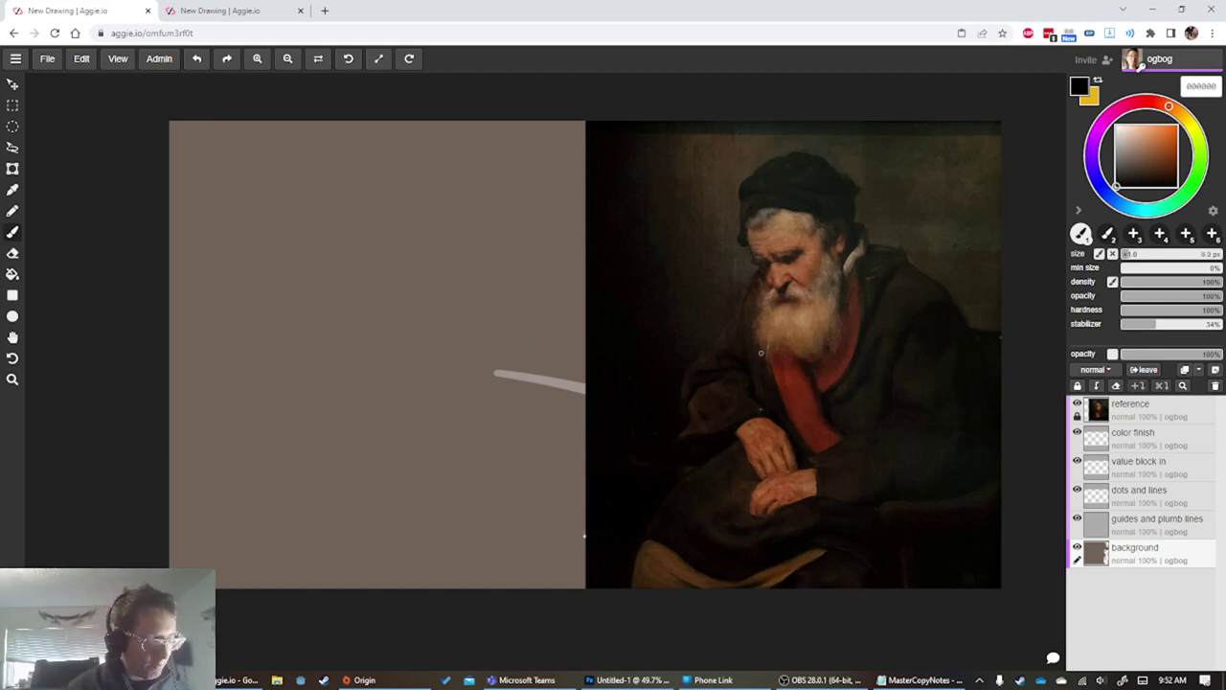
Try a rough grid of four horizontal and four vertical black lines over the toned half, and undo all of it
{"action": "left_click_drag", "start_coordinate": [571, 200], "coordinate": [245, 203]}
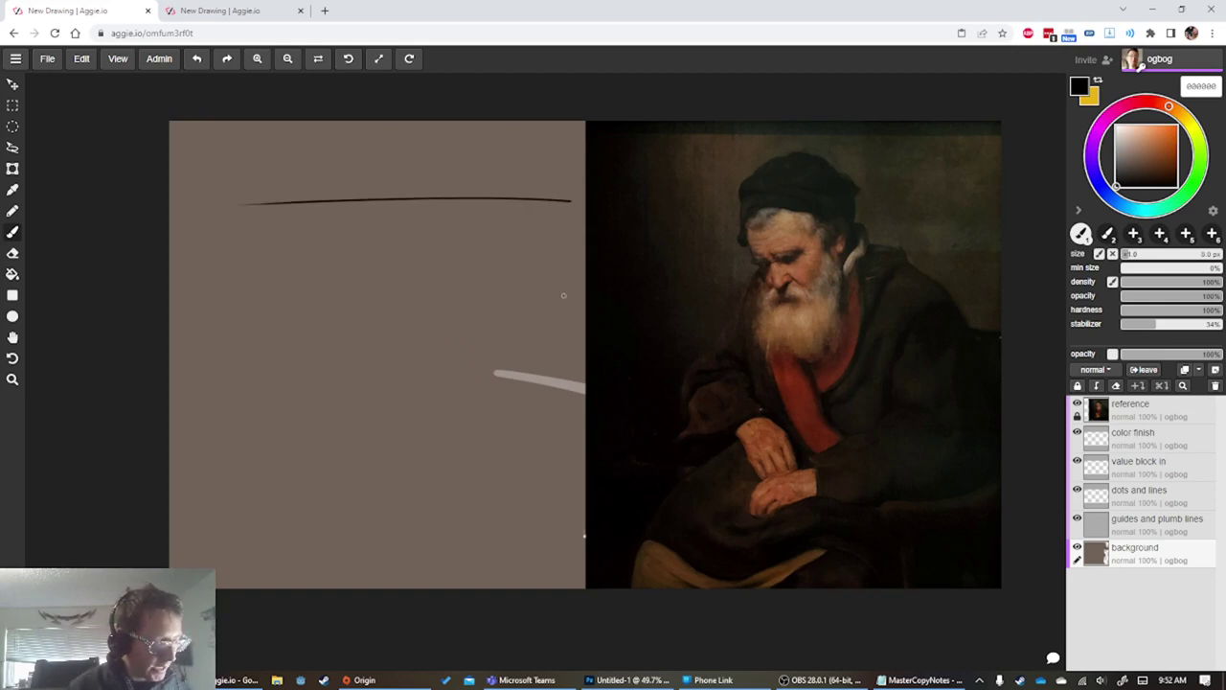
{"action": "left_click_drag", "start_coordinate": [563, 295], "coordinate": [176, 309]}
{"action": "left_click_drag", "start_coordinate": [584, 433], "coordinate": [170, 413]}
{"action": "left_click_drag", "start_coordinate": [583, 502], "coordinate": [171, 512]}
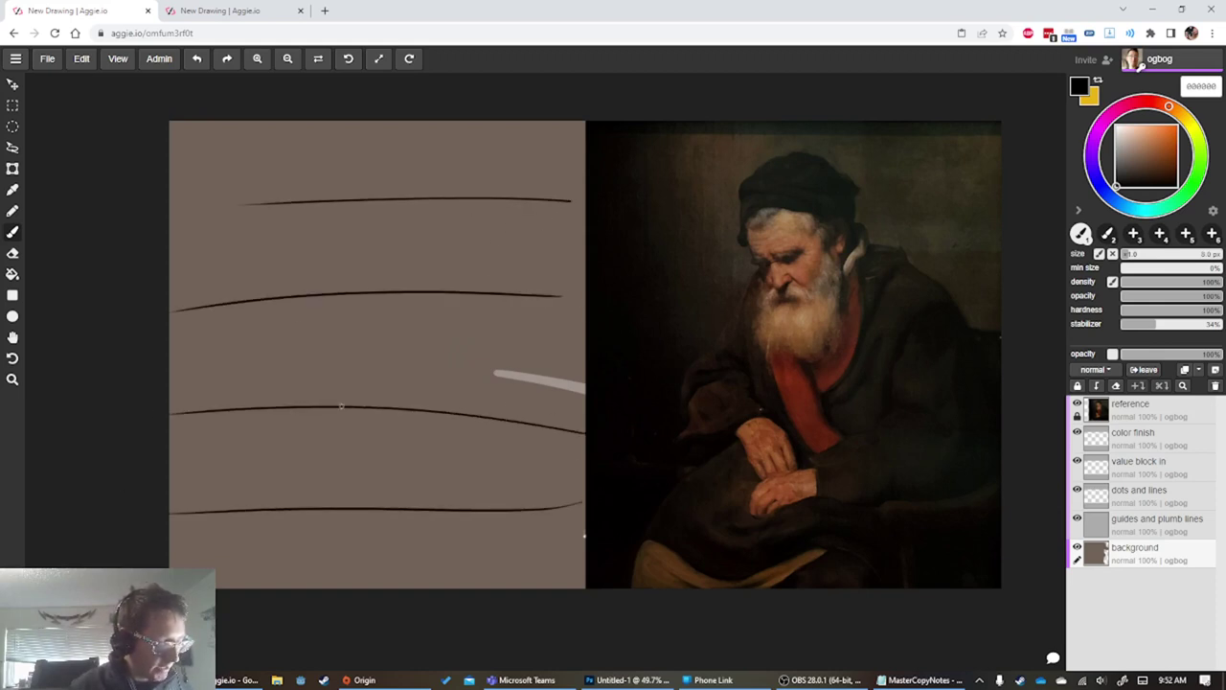
{"action": "left_click_drag", "start_coordinate": [525, 122], "coordinate": [523, 587]}
{"action": "left_click_drag", "start_coordinate": [428, 124], "coordinate": [431, 587]}
{"action": "left_click_drag", "start_coordinate": [303, 131], "coordinate": [315, 586]}
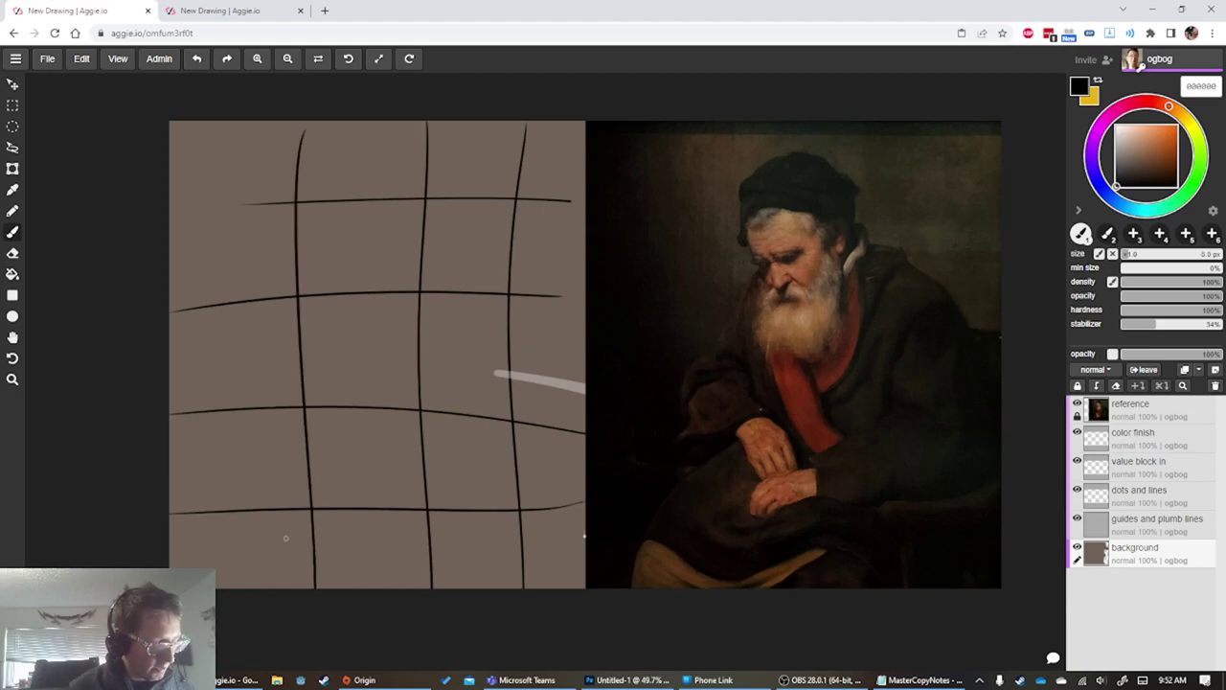
{"action": "left_click_drag", "start_coordinate": [247, 140], "coordinate": [249, 571]}
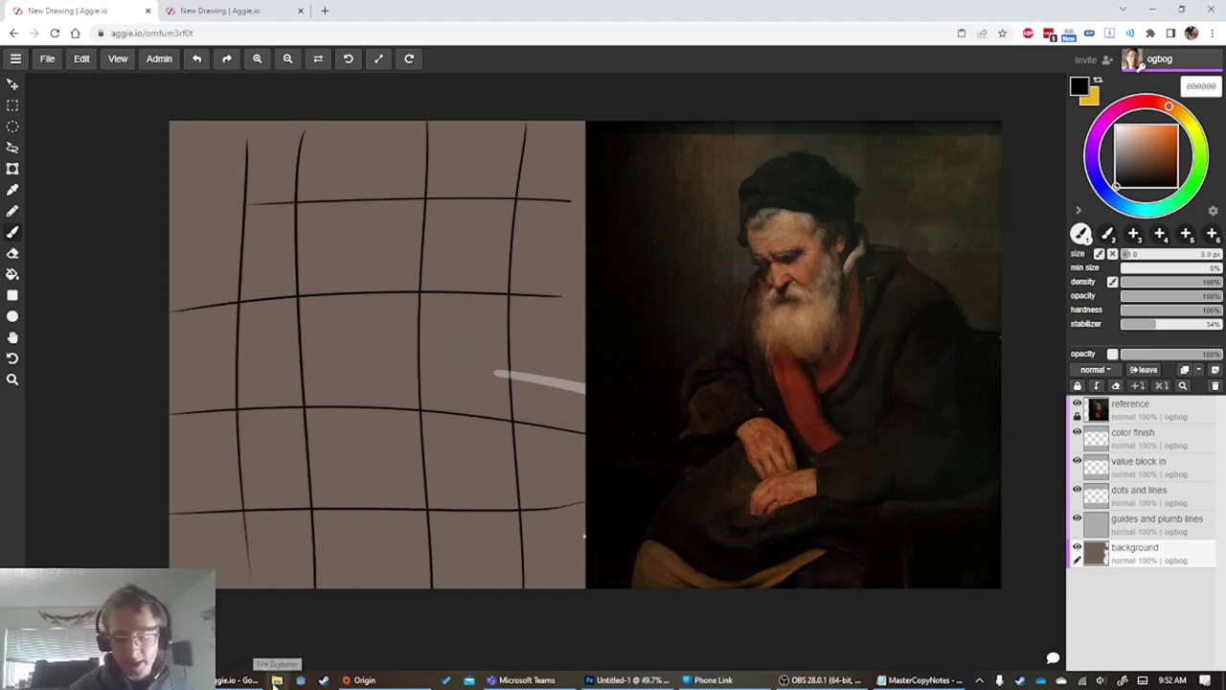
{"action": "key", "text": "ctrl+z"}
{"action": "key", "text": "ctrl+z"}
{"action": "key", "text": "ctrl+z"}
{"action": "key", "text": "ctrl+z"}
{"action": "key", "text": "ctrl+z"}
{"action": "key", "text": "ctrl+z"}
{"action": "key", "text": "ctrl+z"}
{"action": "key", "text": "ctrl+z"}
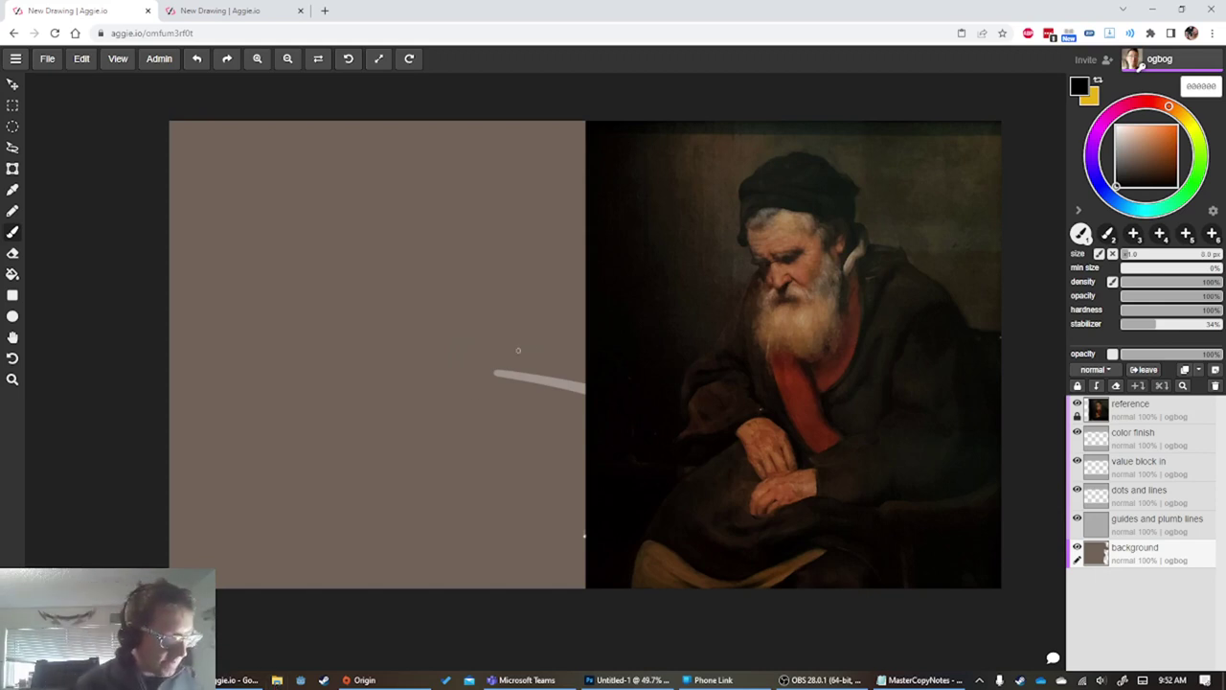
Draw two short black horizontal tick marks at the edge where the toned half meets the reference, just above the grey stroke
{"action": "left_click_drag", "start_coordinate": [559, 351], "coordinate": [580, 365]}
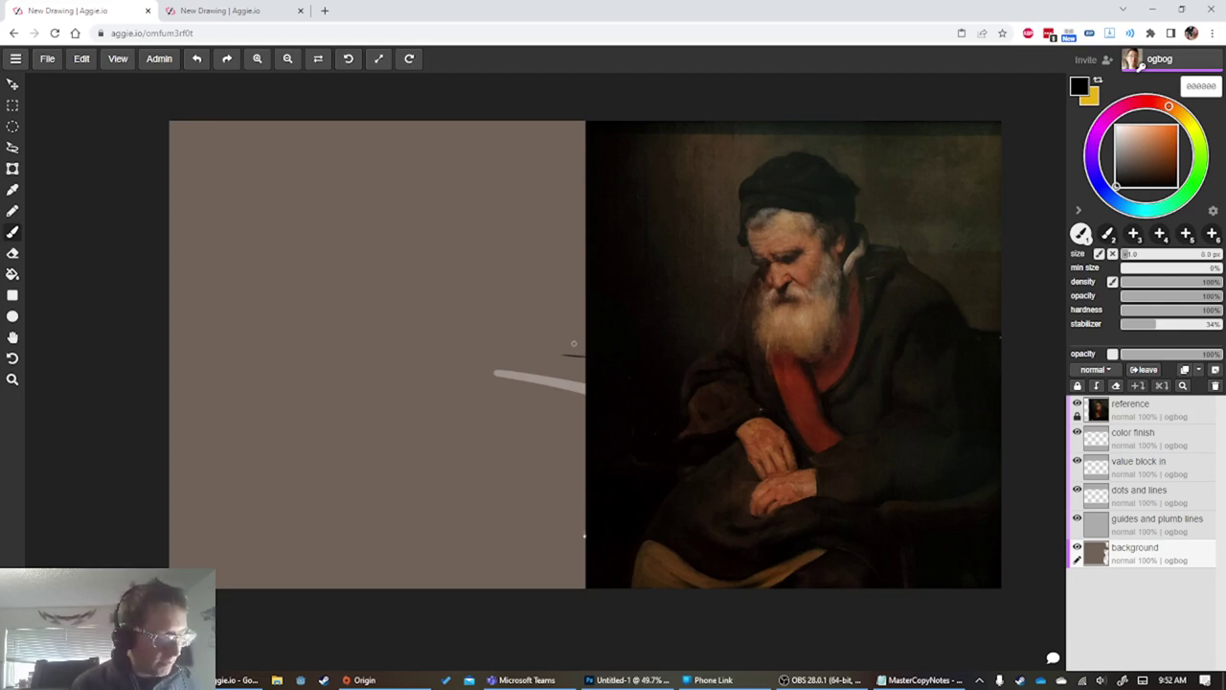
{"action": "left_click_drag", "start_coordinate": [567, 346], "coordinate": [585, 351]}
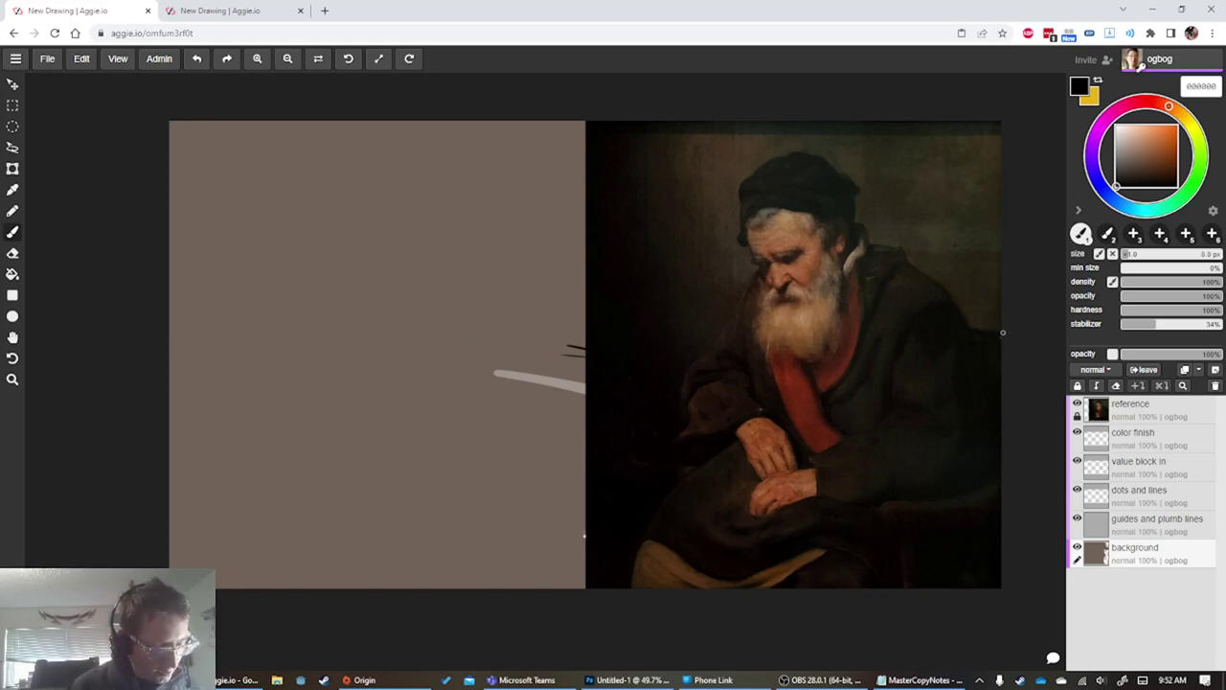
Try a long horizontal black line and a flat loop across the middle of the toned half, and undo both
{"action": "mouse_move", "coordinate": [709, 322]}
{"action": "left_mouse_down"}
{"action": "mouse_move", "coordinate": [357, 314]}
{"action": "mouse_move", "coordinate": [158, 319]}
{"action": "left_mouse_up"}
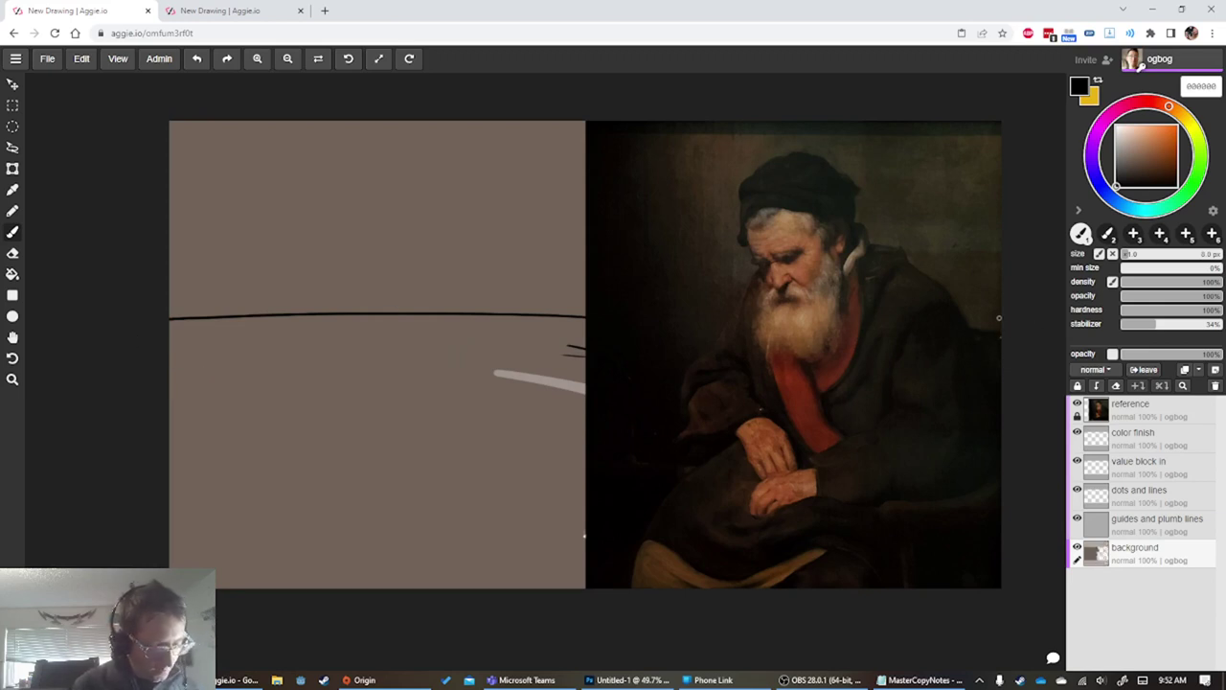
{"action": "mouse_move", "coordinate": [958, 314]}
{"action": "left_mouse_down"}
{"action": "mouse_move", "coordinate": [273, 306]}
{"action": "mouse_move", "coordinate": [977, 339]}
{"action": "left_mouse_up"}
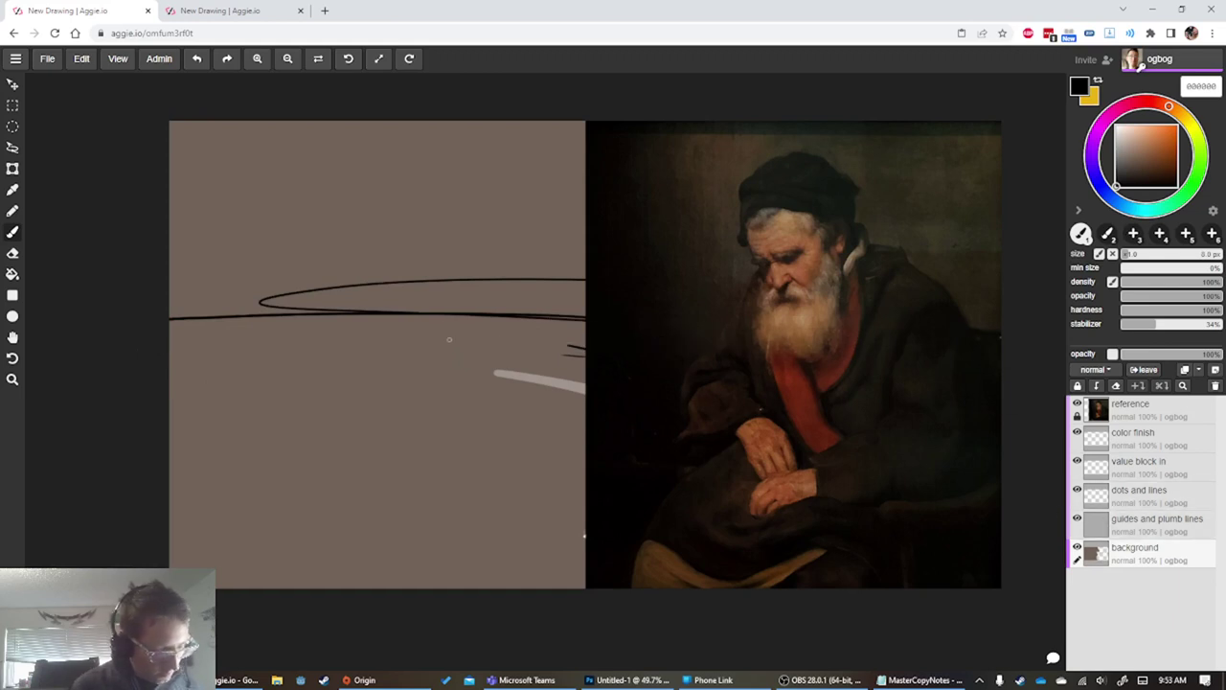
{"action": "key", "text": "ctrl+z"}
{"action": "key", "text": "ctrl+z"}
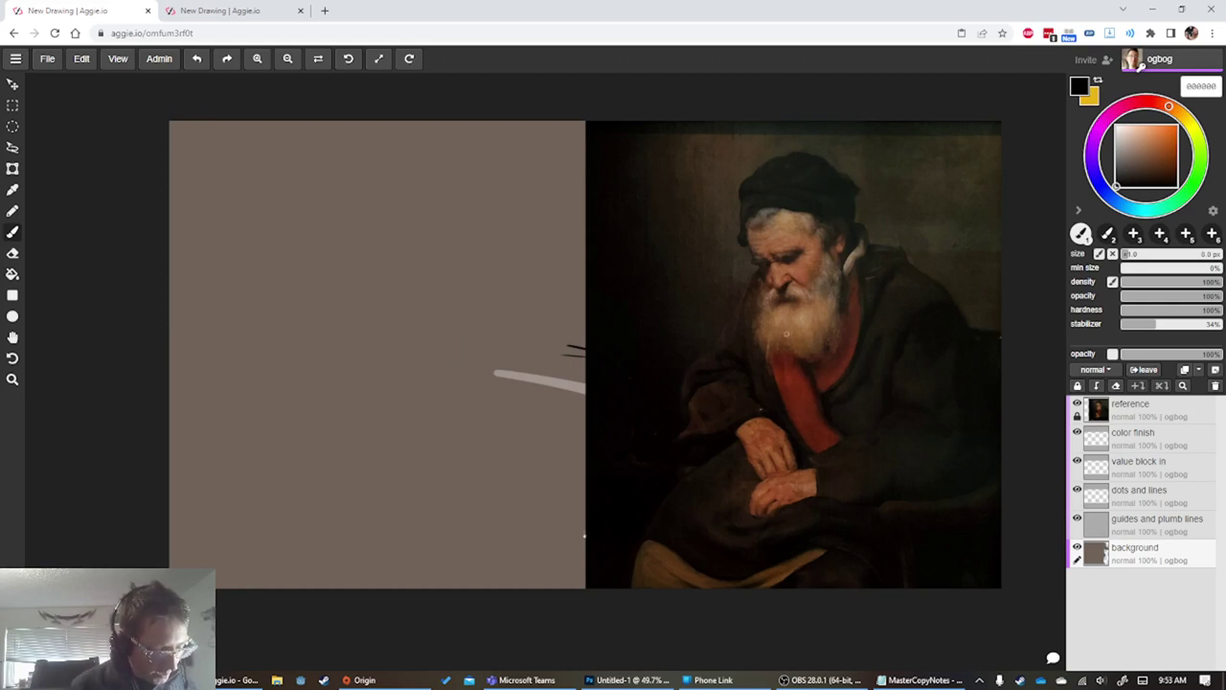
Draw a full-width horizontal line at chair-back height on the toned half and short horizontal marks for the cap top, hands and lower drapery
{"action": "mouse_move", "coordinate": [586, 329]}
{"action": "left_mouse_down"}
{"action": "mouse_move", "coordinate": [505, 324]}
{"action": "mouse_move", "coordinate": [574, 335]}
{"action": "mouse_move", "coordinate": [150, 339]}
{"action": "left_mouse_up"}
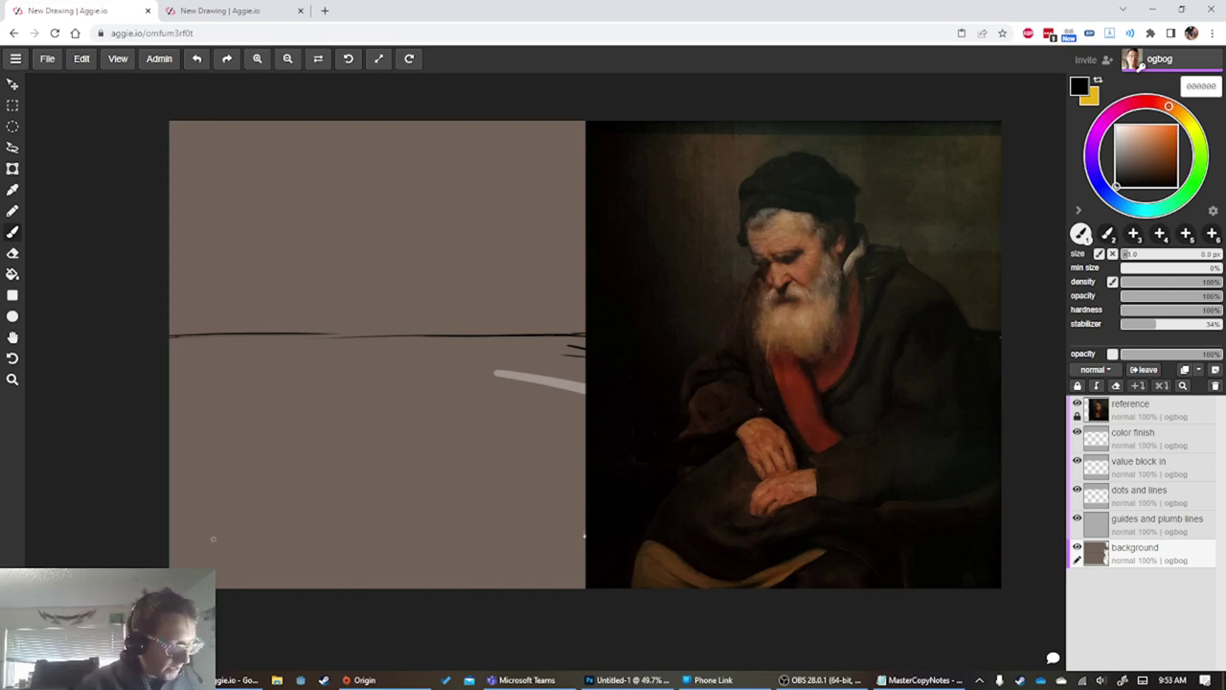
{"action": "left_click_drag", "start_coordinate": [180, 543], "coordinate": [253, 545]}
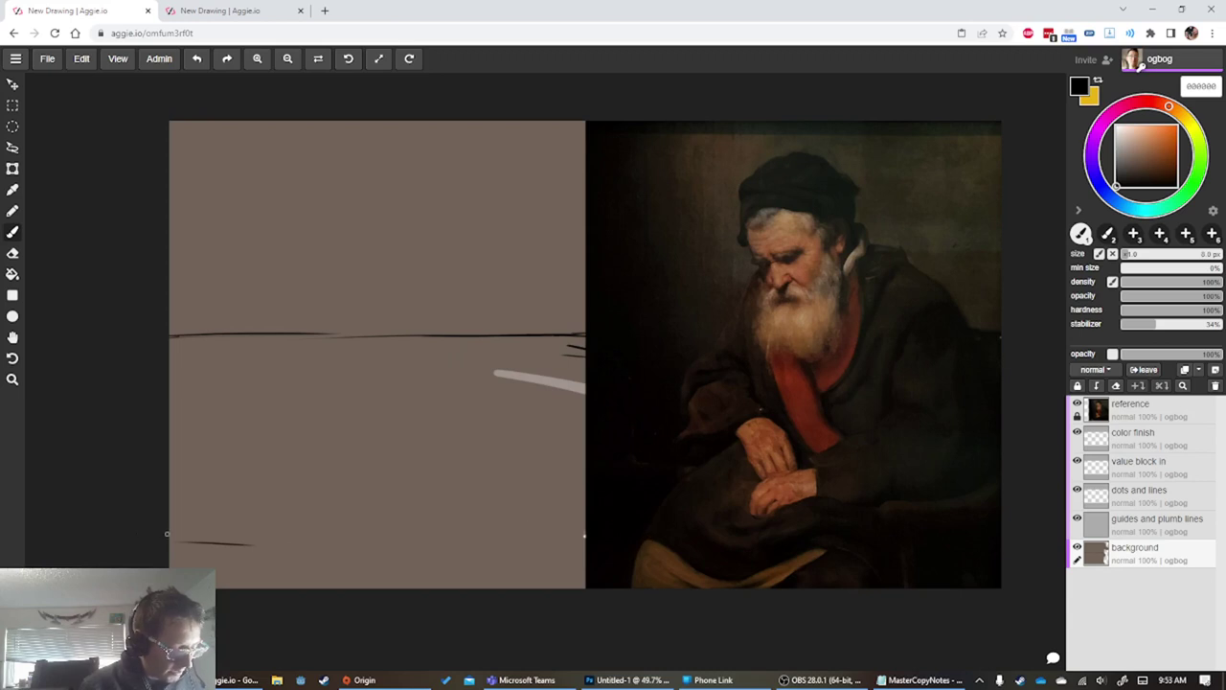
{"action": "left_click_drag", "start_coordinate": [167, 539], "coordinate": [266, 536]}
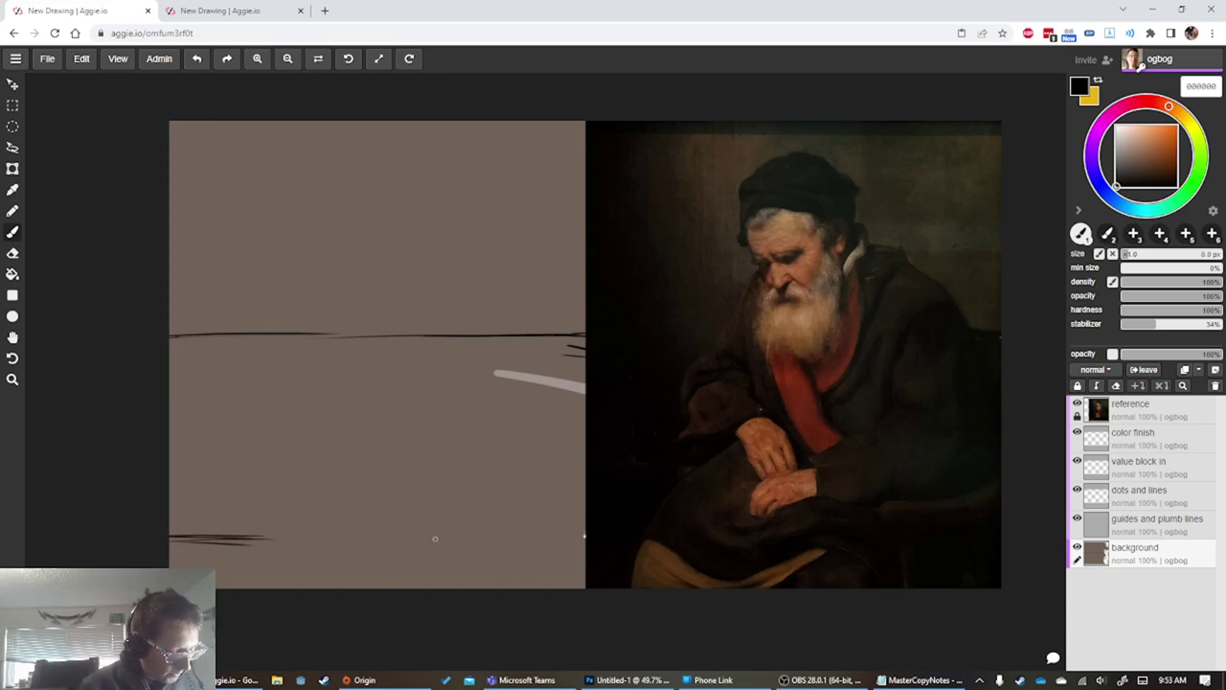
{"action": "left_click_drag", "start_coordinate": [436, 539], "coordinate": [467, 547]}
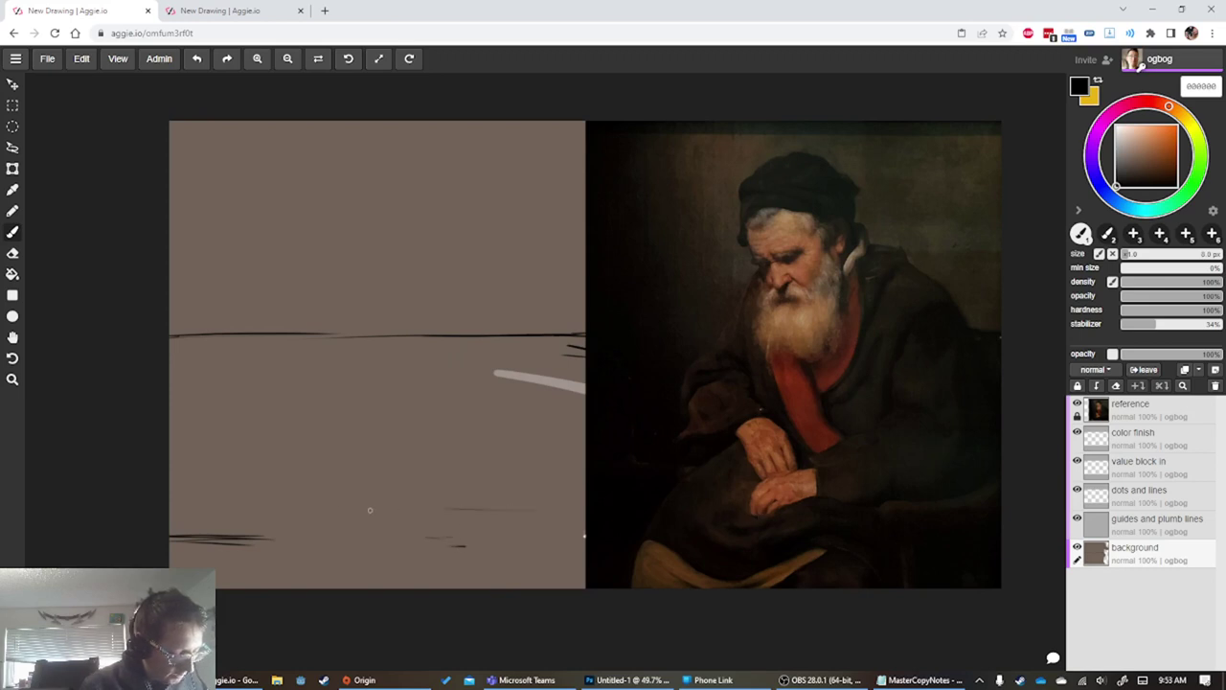
{"action": "mouse_move", "coordinate": [328, 514]}
{"action": "left_mouse_down"}
{"action": "mouse_move", "coordinate": [243, 514]}
{"action": "mouse_move", "coordinate": [274, 515]}
{"action": "left_mouse_up"}
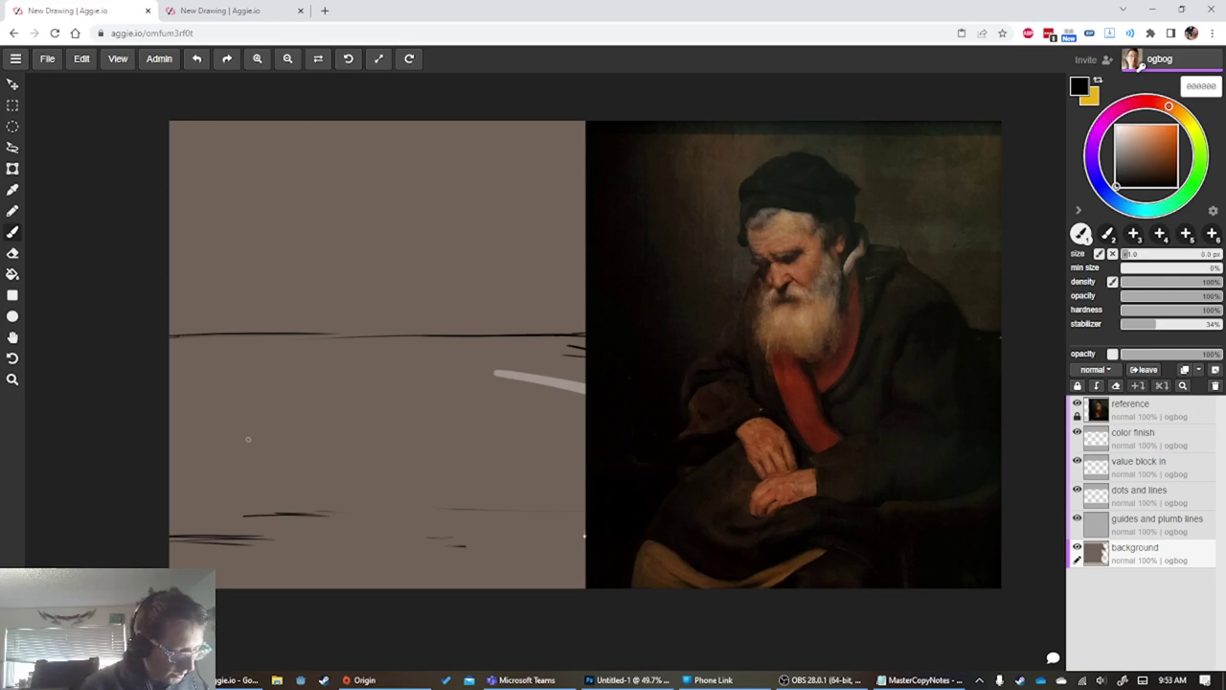
{"action": "mouse_move", "coordinate": [305, 433]}
{"action": "left_mouse_down"}
{"action": "mouse_move", "coordinate": [230, 431]}
{"action": "mouse_move", "coordinate": [310, 434]}
{"action": "mouse_move", "coordinate": [274, 434]}
{"action": "left_mouse_up"}
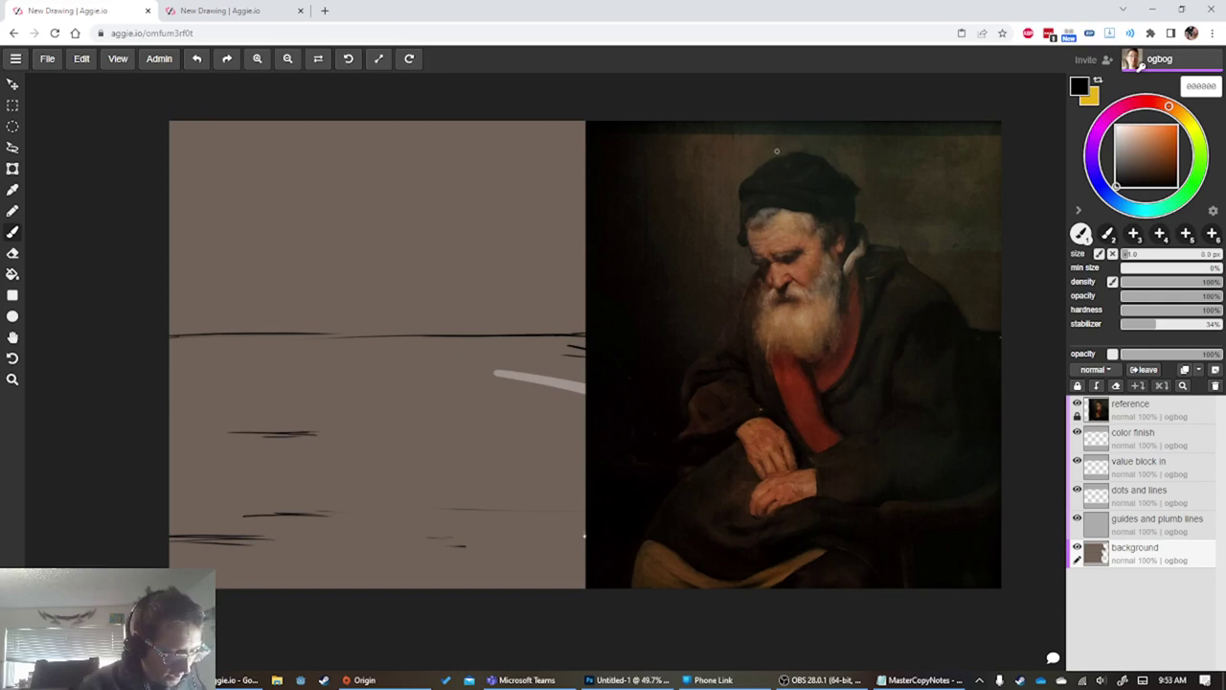
{"action": "mouse_move", "coordinate": [391, 159]}
{"action": "left_mouse_down"}
{"action": "mouse_move", "coordinate": [310, 160]}
{"action": "mouse_move", "coordinate": [421, 161]}
{"action": "mouse_move", "coordinate": [259, 159]}
{"action": "left_mouse_up"}
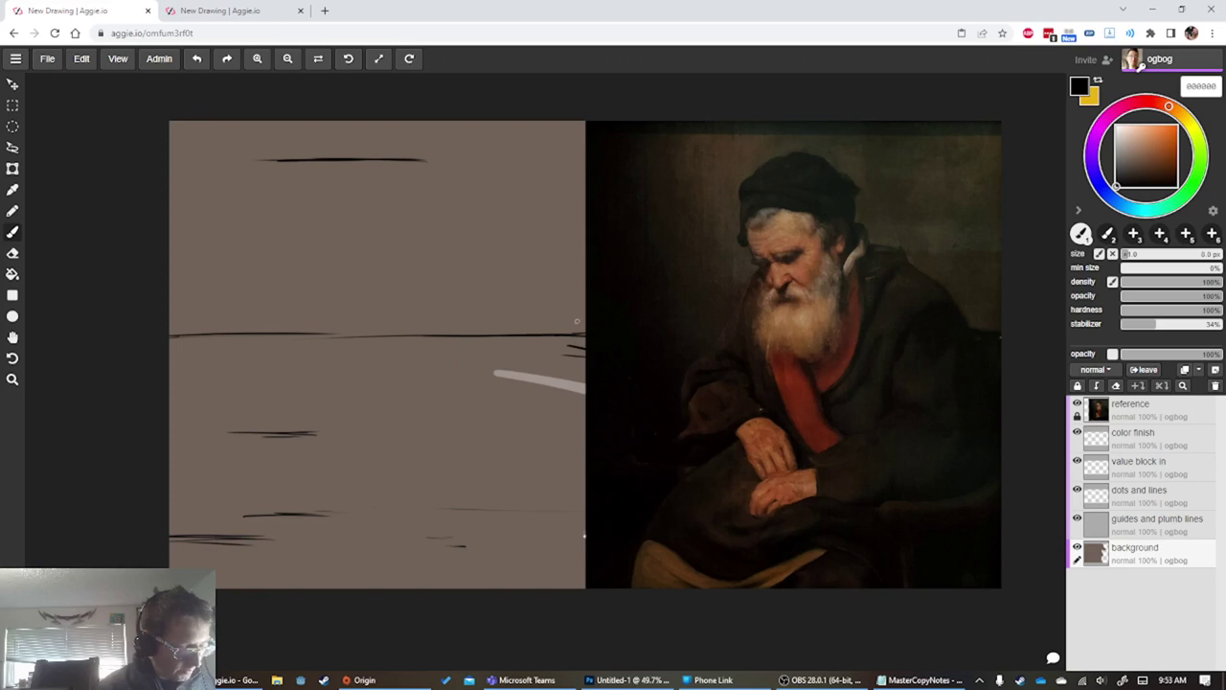
{"action": "left_click_drag", "start_coordinate": [586, 341], "coordinate": [557, 343]}
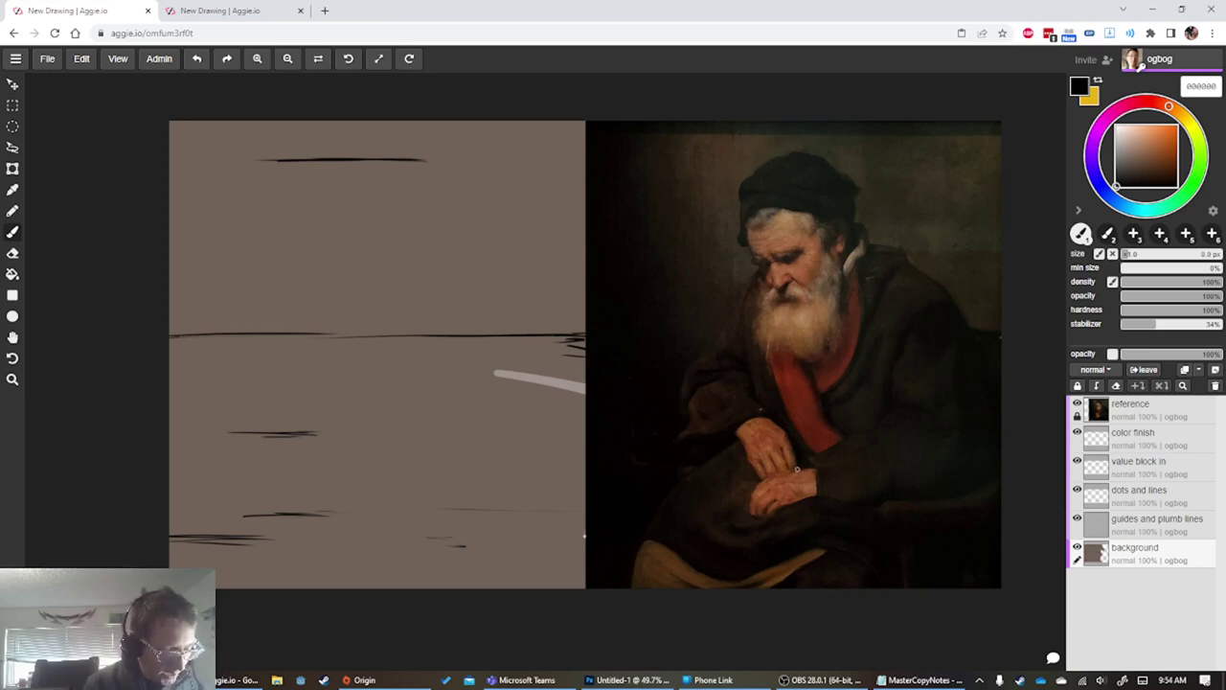
Add a new layer above the reference layer and set the brush colour to dark red 4e0c09
{"action": "left_click", "coordinate": [786, 437], "text": "alt"}
{"action": "left_click", "coordinate": [800, 461], "text": "alt"}
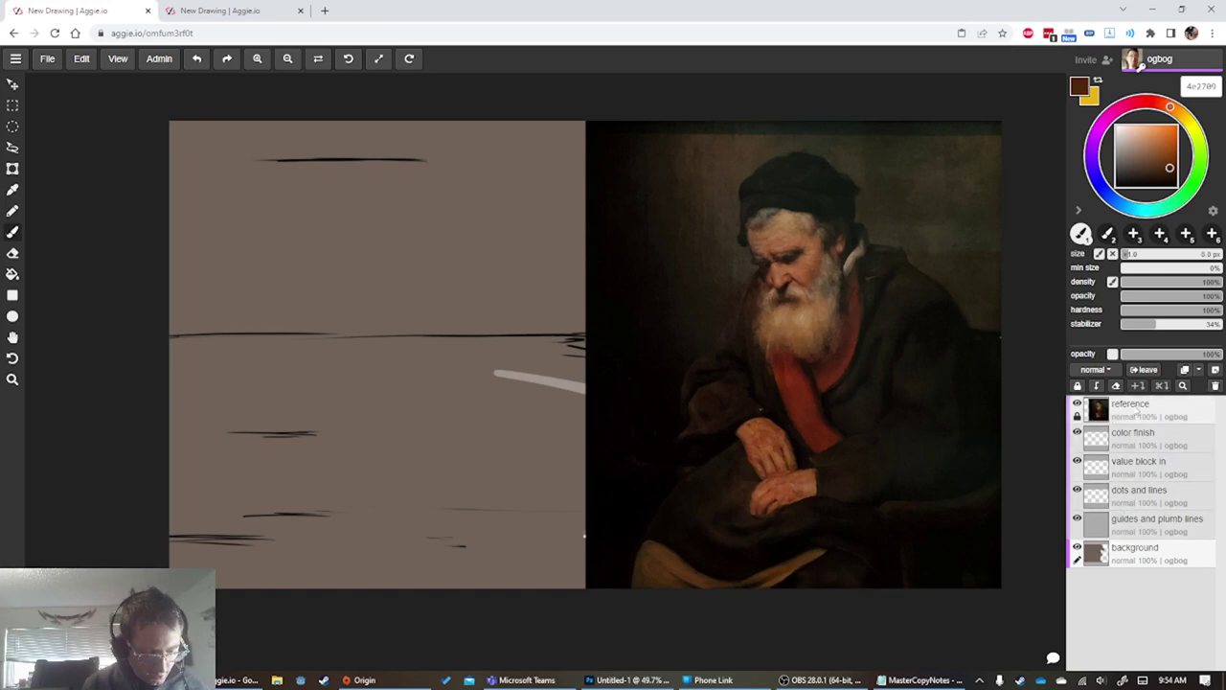
{"action": "left_click", "coordinate": [1215, 369]}
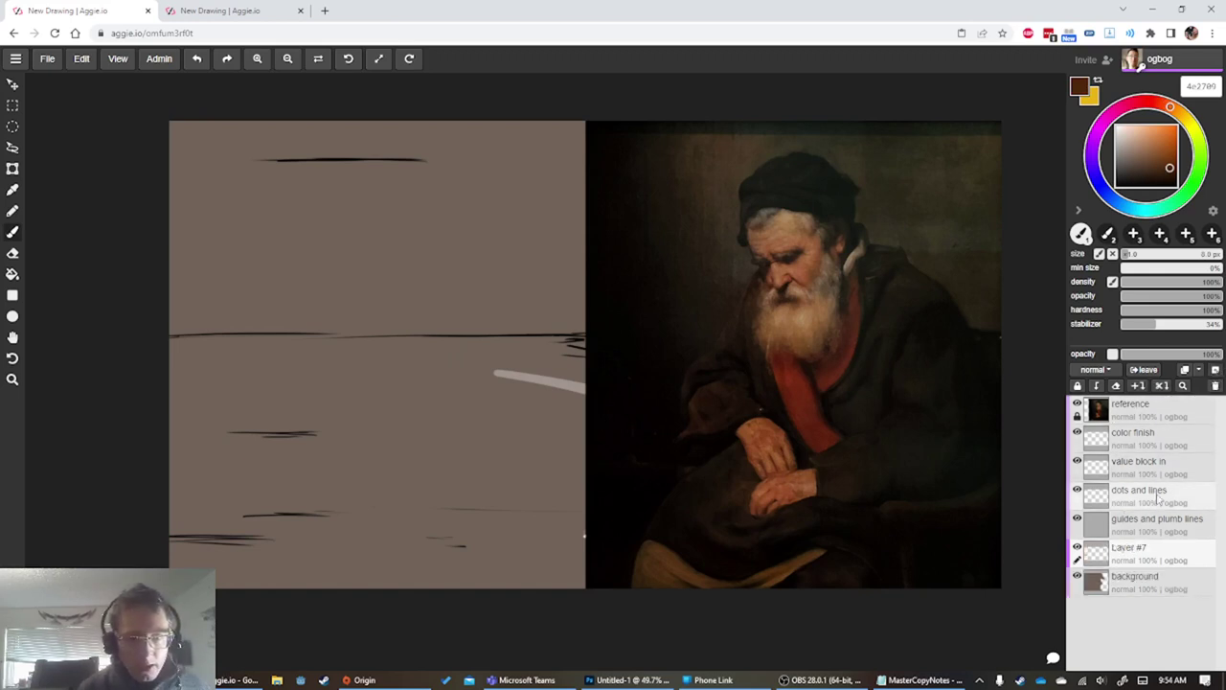
{"action": "left_click_drag", "start_coordinate": [1113, 544], "coordinate": [1169, 403]}
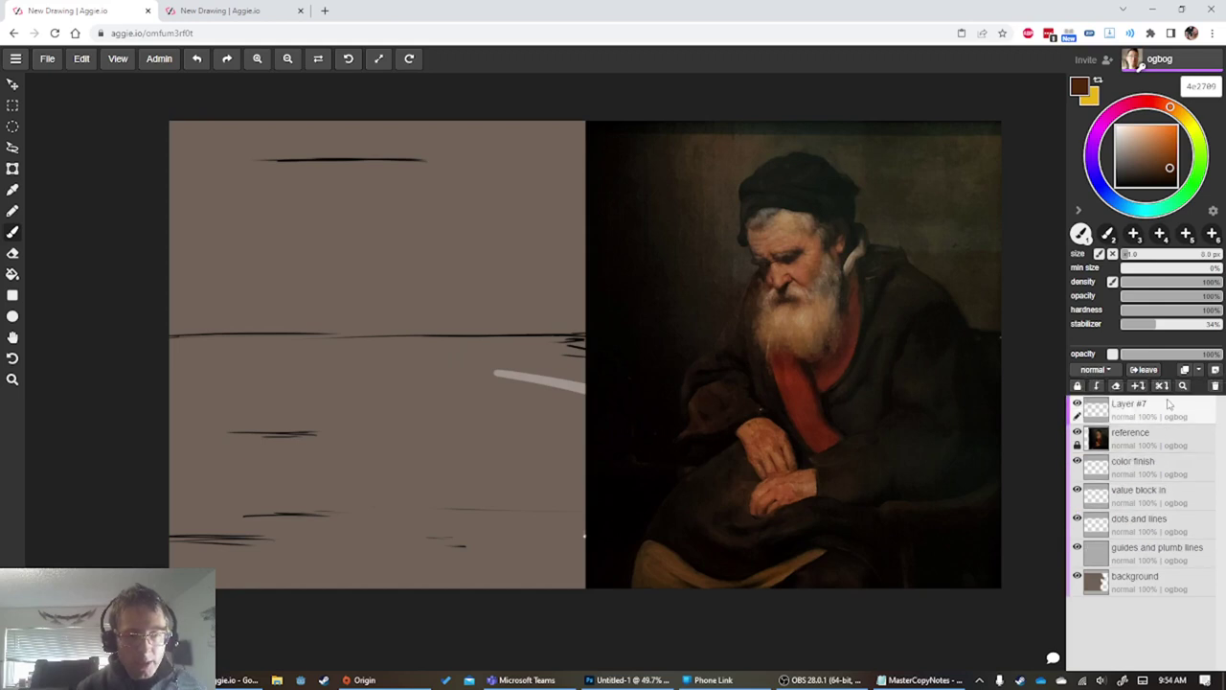
{"action": "left_click", "coordinate": [1150, 103]}
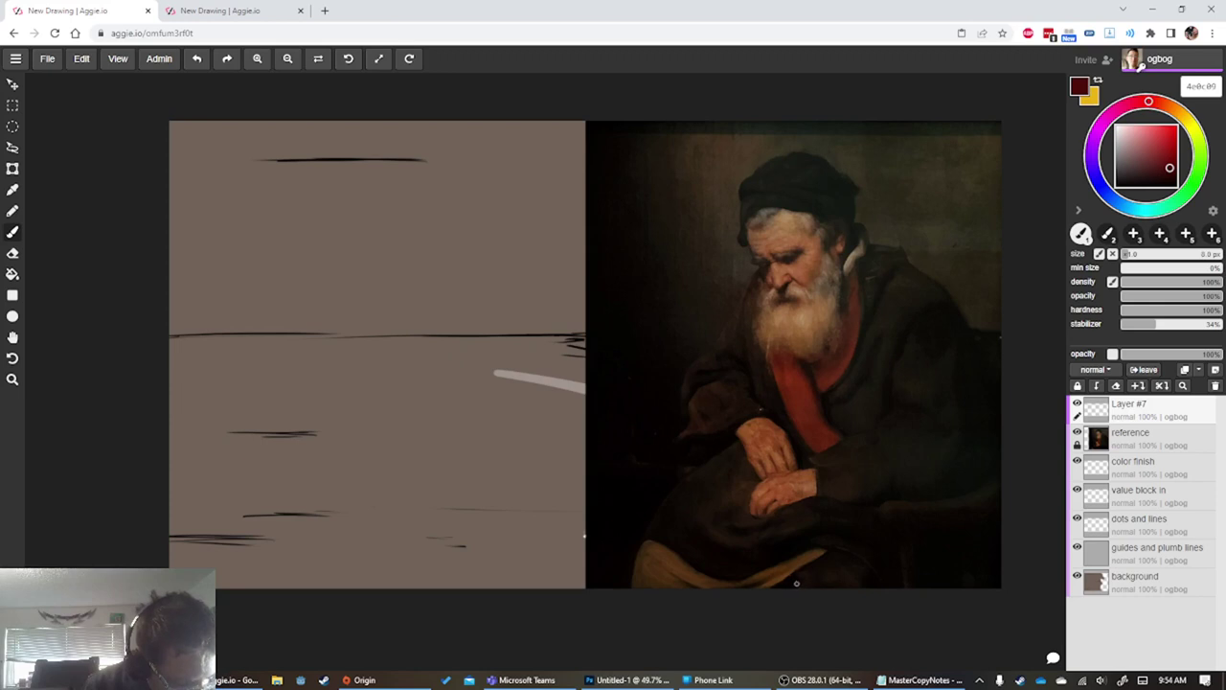
Replace a wobbly freehand vertical stroke with a straight dark red plumb line through the figure's face and hands on the reference
{"action": "mouse_move", "coordinate": [797, 588]}
{"action": "left_mouse_down"}
{"action": "mouse_move", "coordinate": [791, 225]}
{"action": "mouse_move", "coordinate": [813, 129]}
{"action": "mouse_move", "coordinate": [790, 111]}
{"action": "left_mouse_up"}
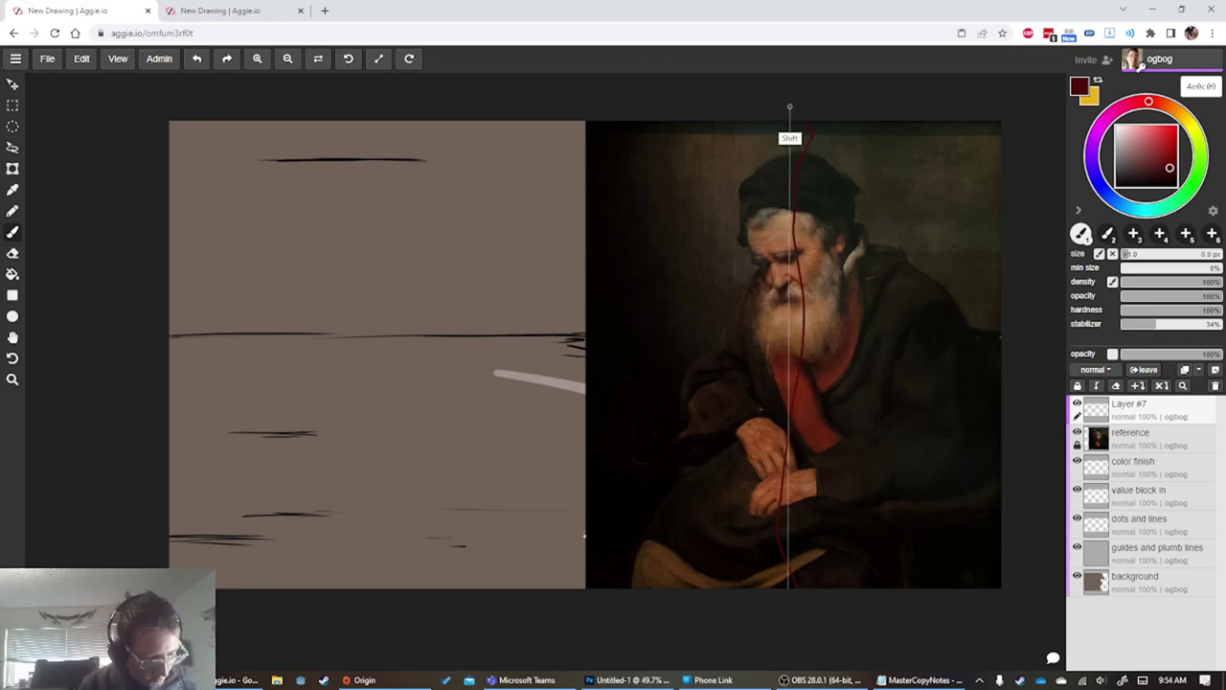
{"action": "key", "text": "ctrl+z"}
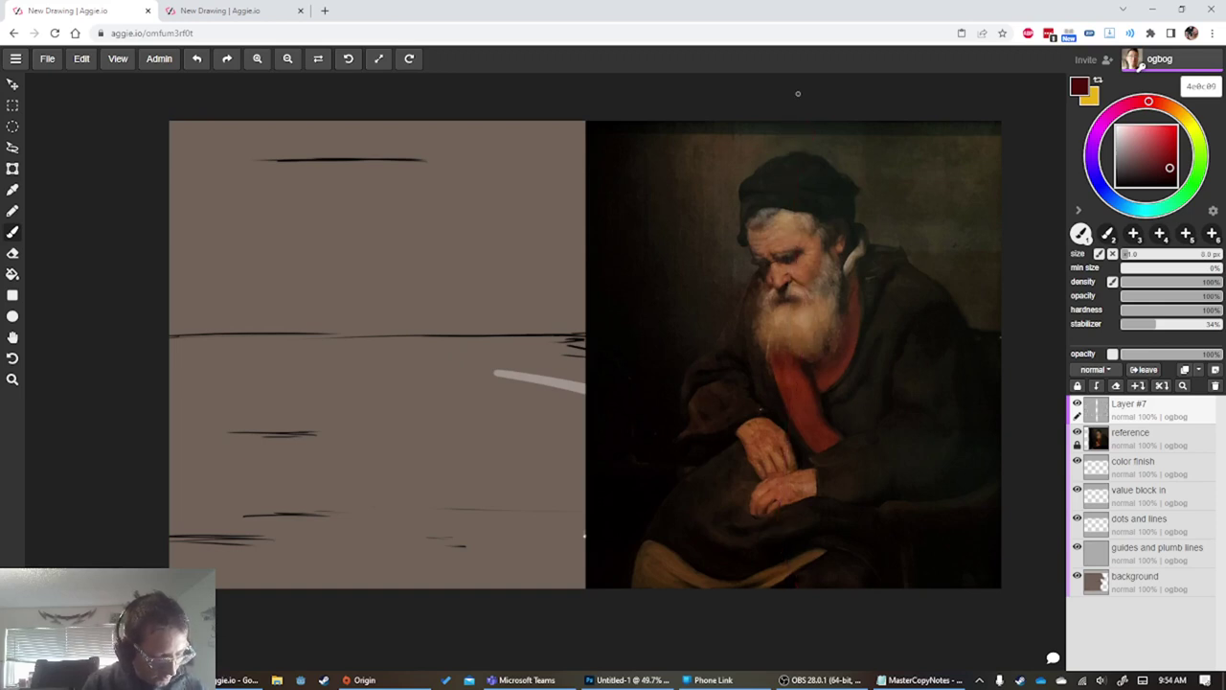
{"action": "left_click", "coordinate": [795, 611], "text": "shift"}
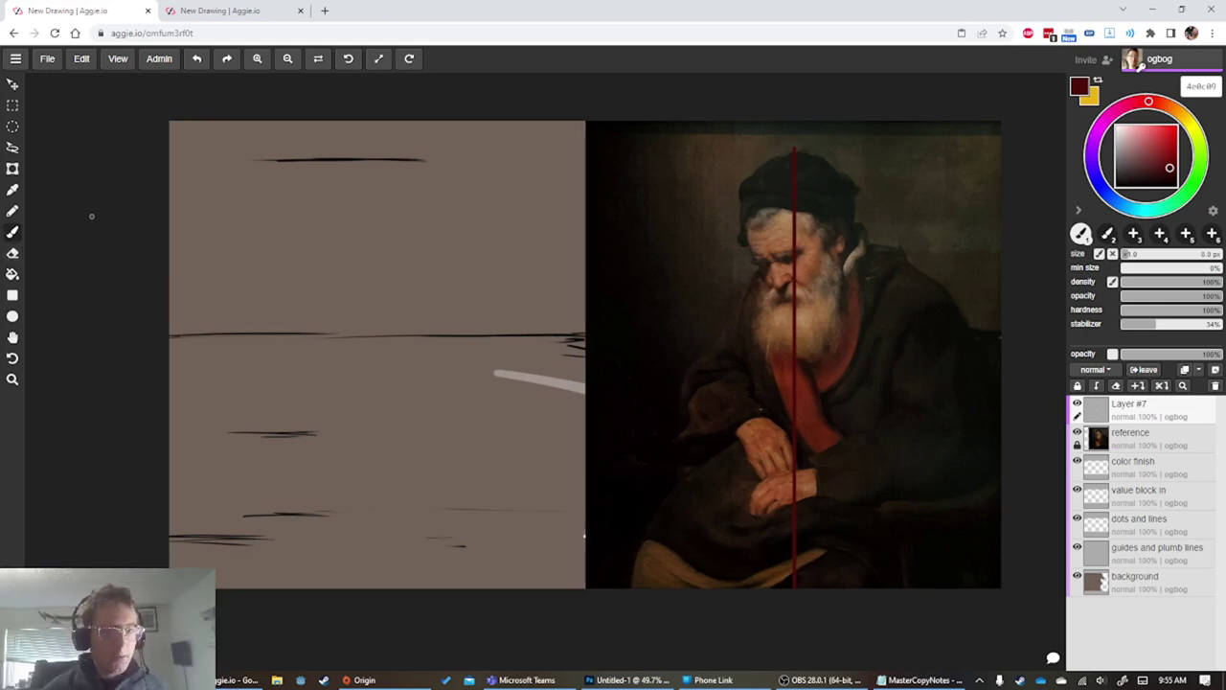
Slide the red plumb line sideways over the face to compare how the eye, beard and hands align vertically
{"action": "left_click", "coordinate": [13, 83]}
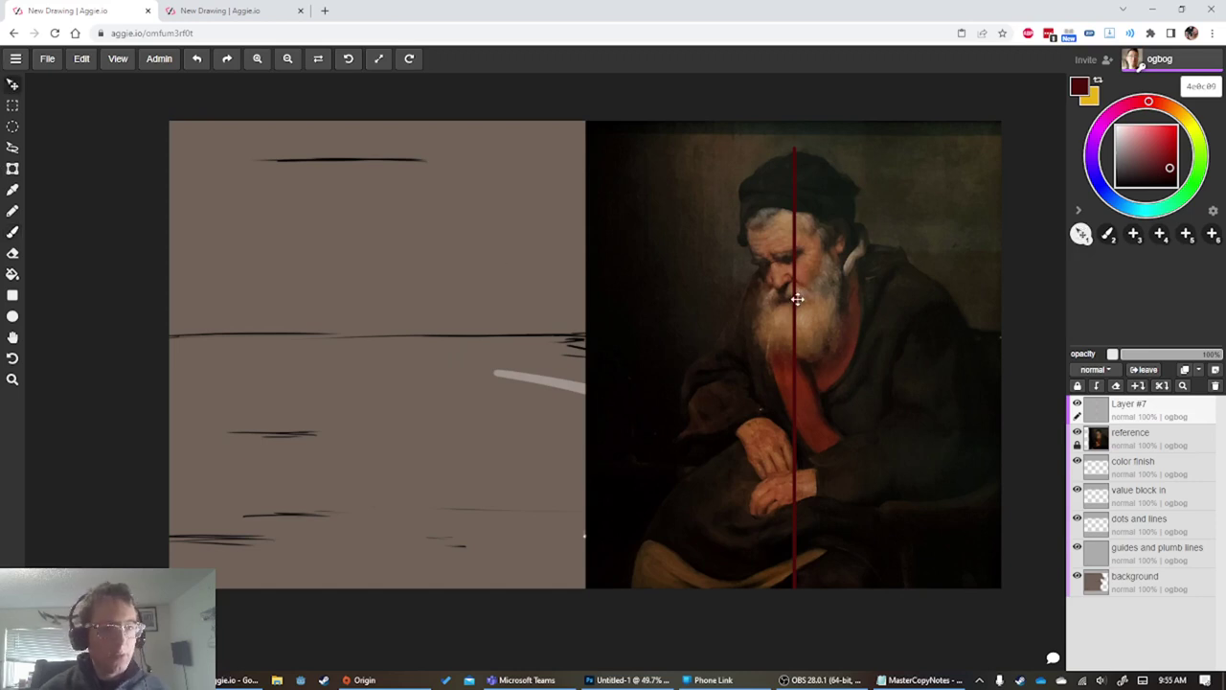
{"action": "left_click_drag", "start_coordinate": [794, 279], "coordinate": [804, 275]}
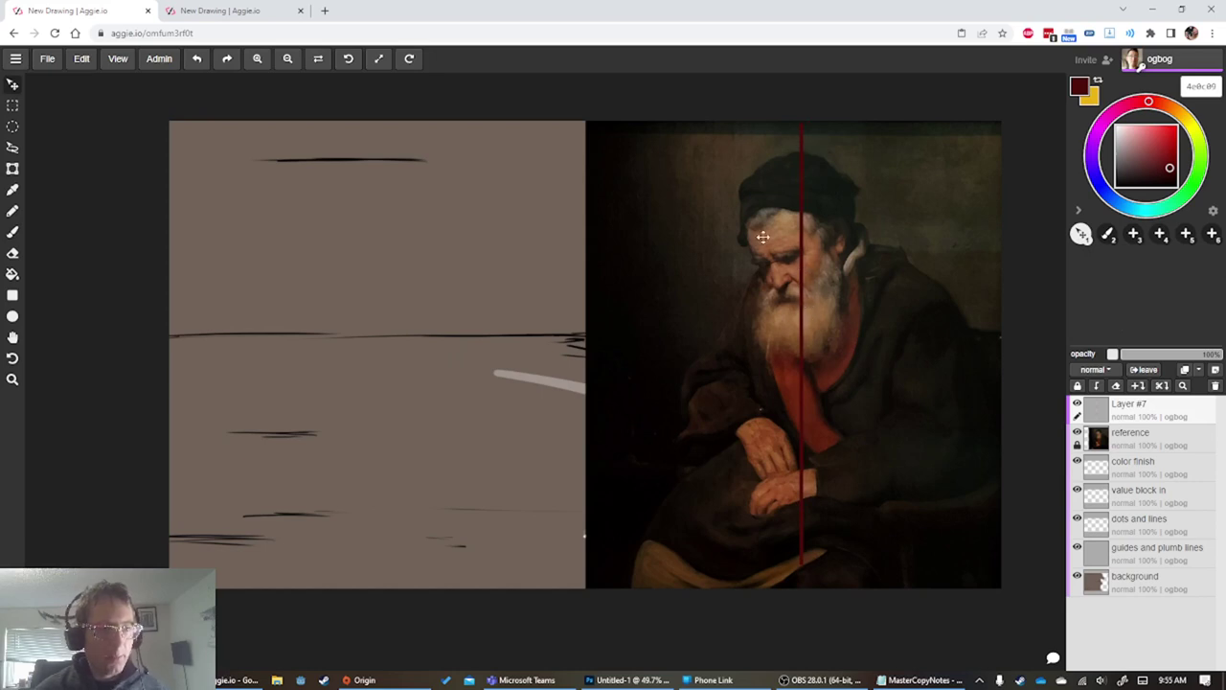
{"action": "left_click_drag", "start_coordinate": [806, 291], "coordinate": [779, 291]}
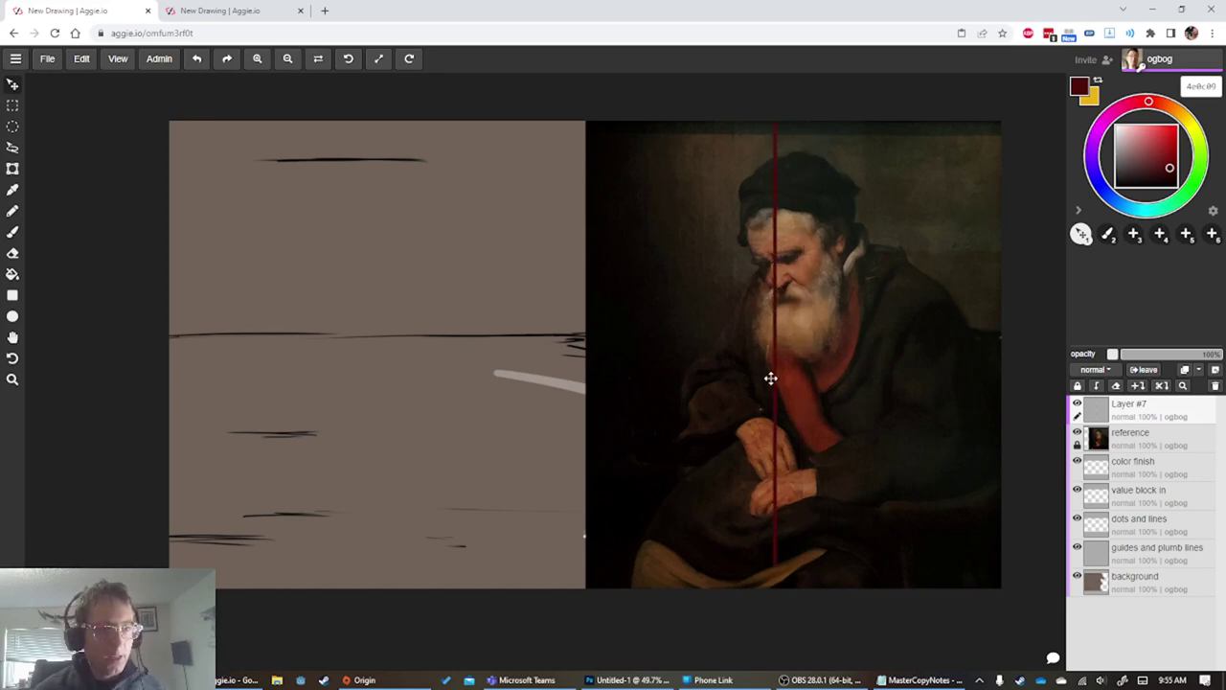
{"action": "left_click_drag", "start_coordinate": [775, 364], "coordinate": [775, 356]}
{"action": "scroll", "coordinate": [808, 351], "scroll_direction": "up", "scroll_amount": 2}
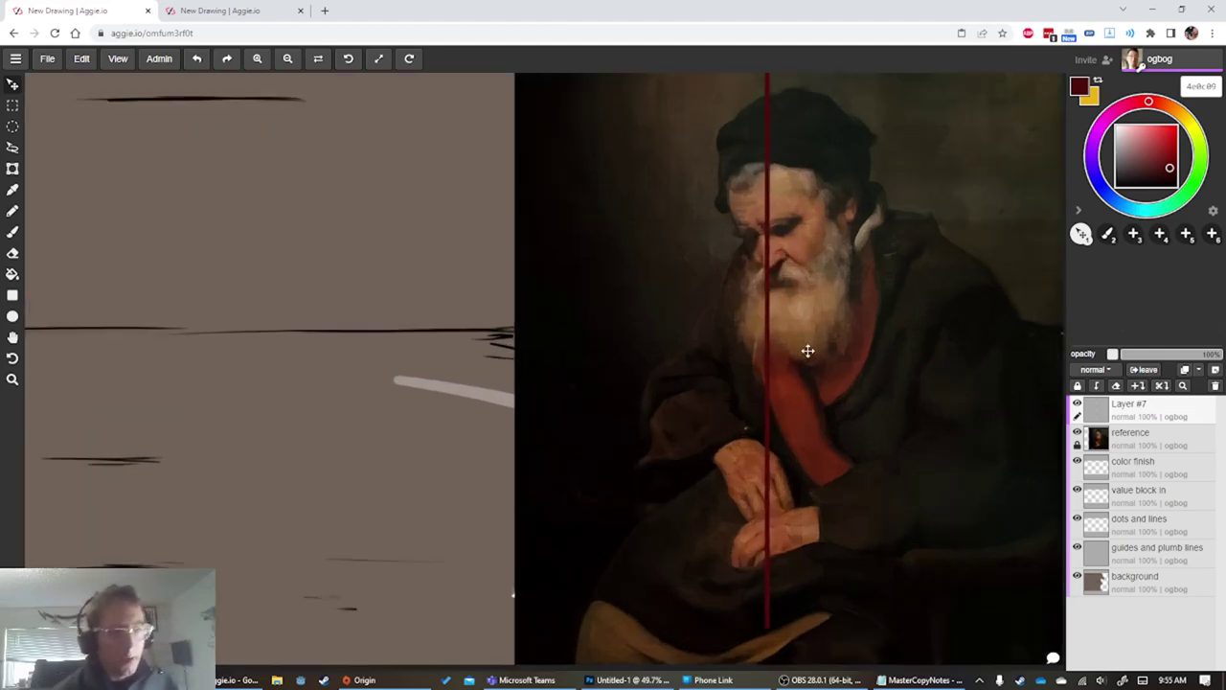
{"action": "scroll", "coordinate": [795, 354], "scroll_direction": "up", "scroll_amount": 3}
{"action": "scroll", "coordinate": [781, 358], "scroll_direction": "down", "scroll_amount": 3}
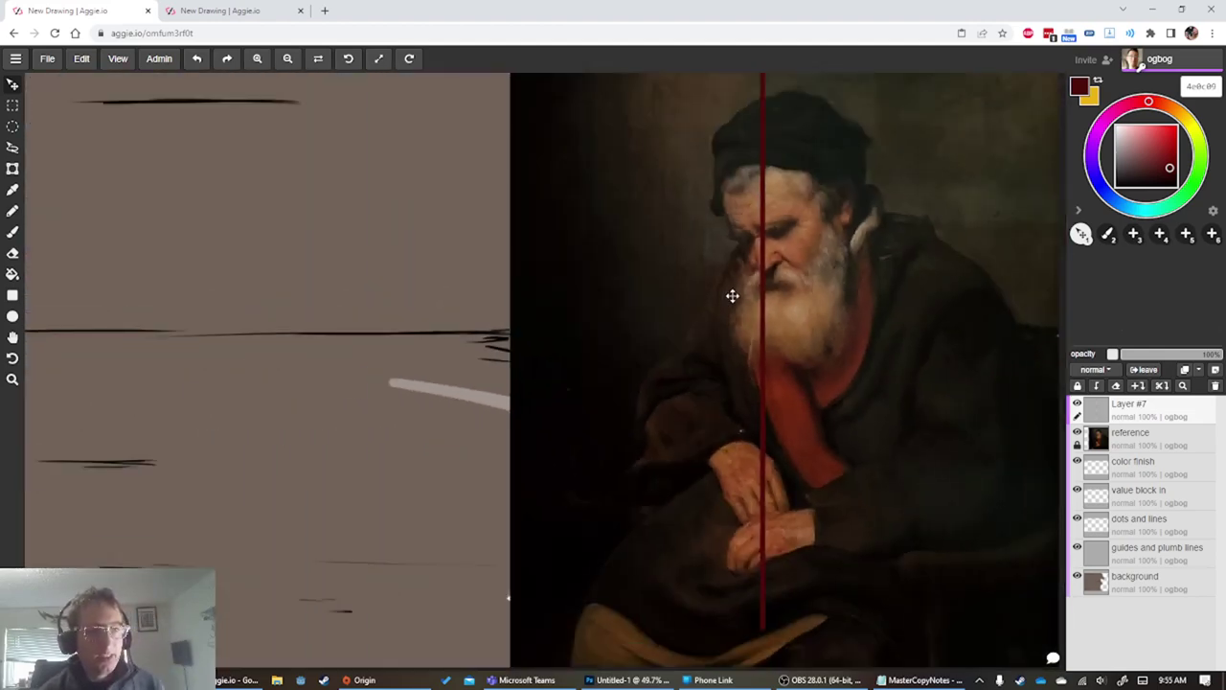
{"action": "scroll", "coordinate": [732, 296], "scroll_direction": "down", "scroll_amount": 3}
{"action": "scroll", "coordinate": [746, 345], "scroll_direction": "up", "scroll_amount": 3}
Shift the plumb line across the cheek, the front edge of the cap and the ear to check alignments, and delete it
{"action": "left_click_drag", "start_coordinate": [745, 361], "coordinate": [784, 371]}
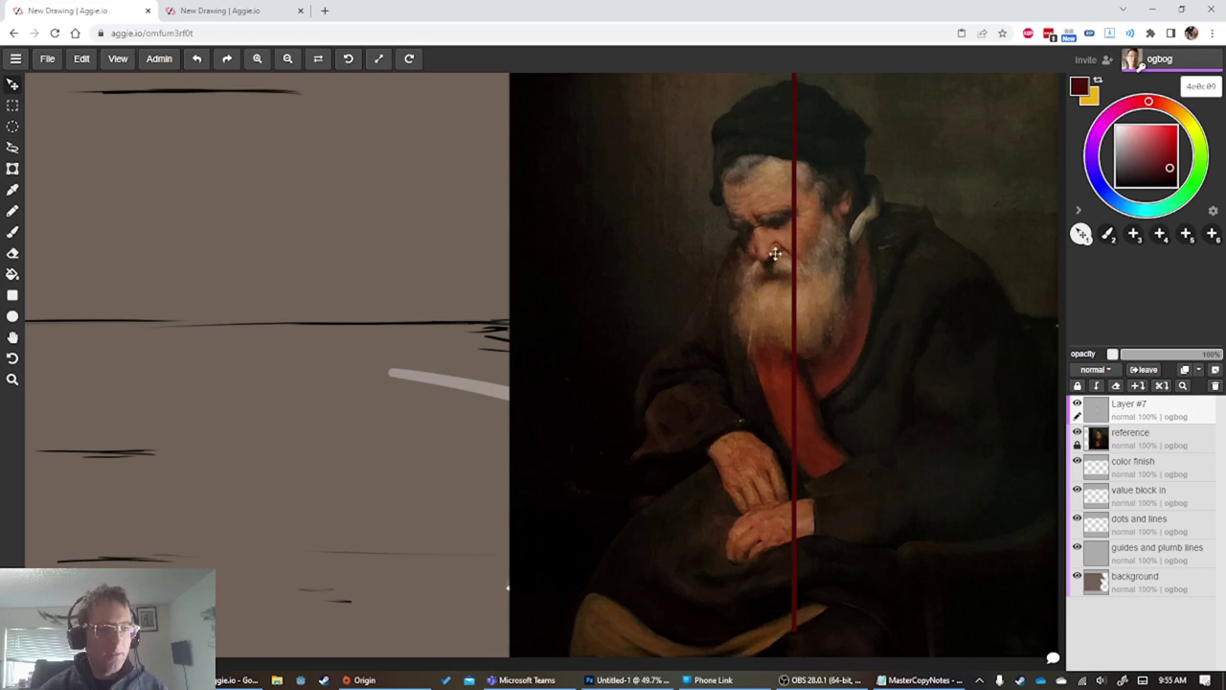
{"action": "left_click_drag", "start_coordinate": [796, 317], "coordinate": [709, 306]}
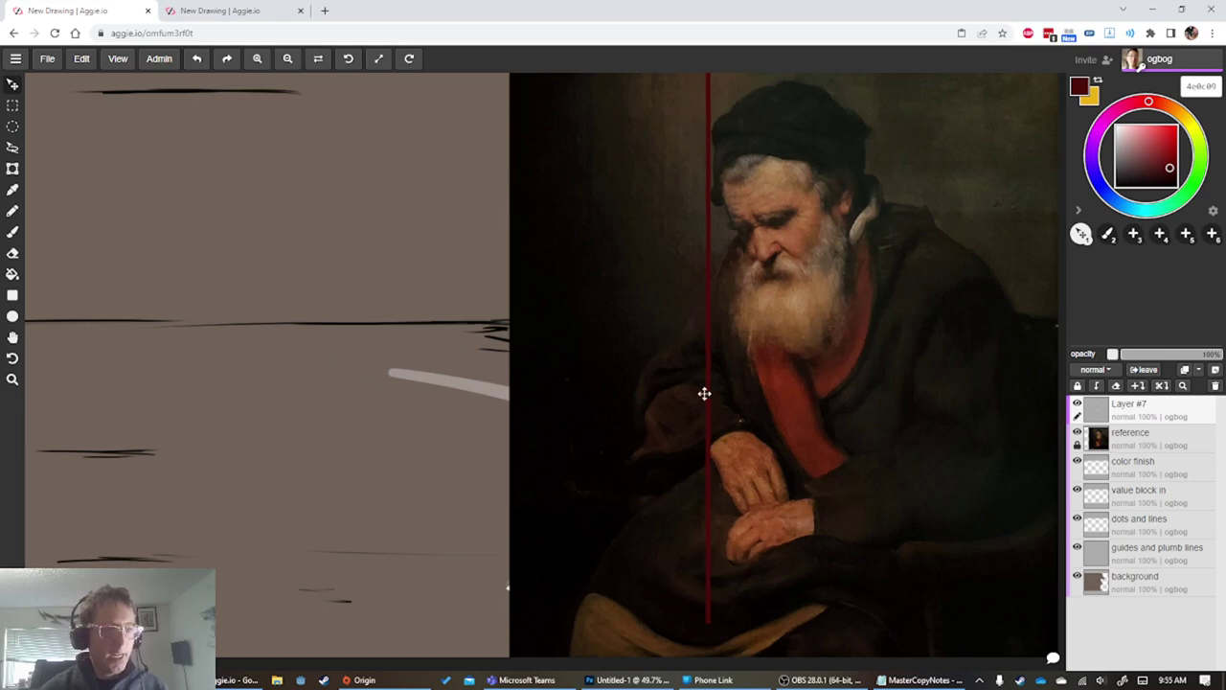
{"action": "left_click_drag", "start_coordinate": [712, 457], "coordinate": [857, 452]}
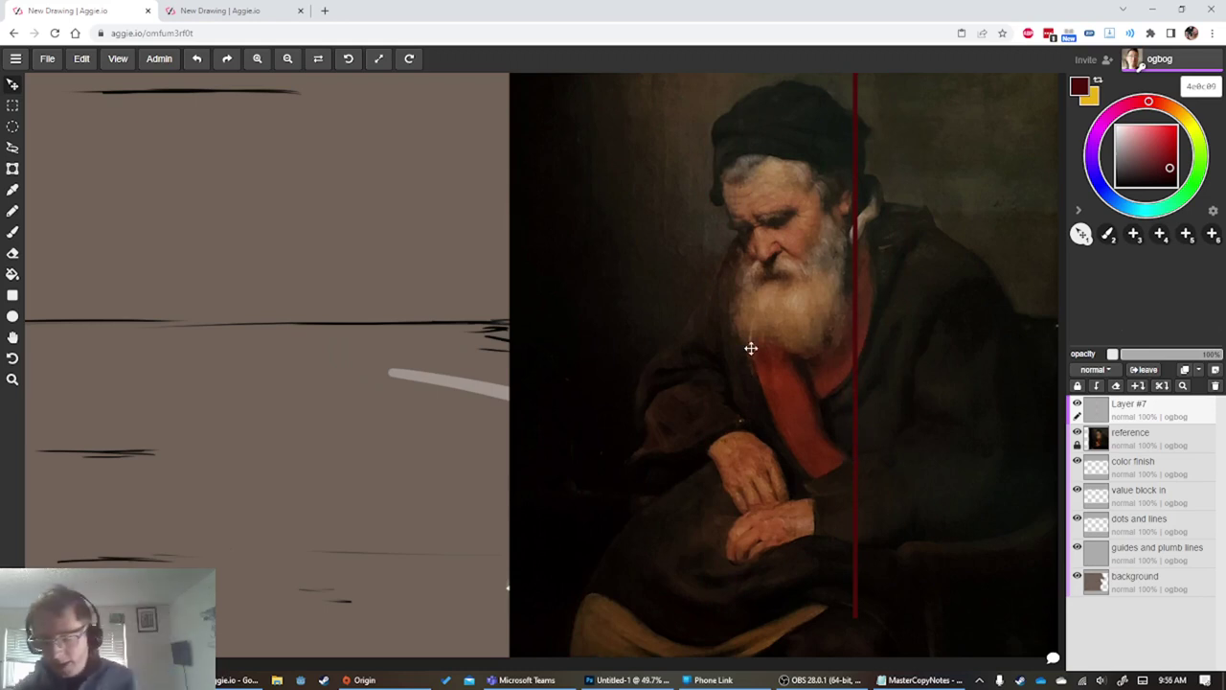
{"action": "key", "text": "Delete"}
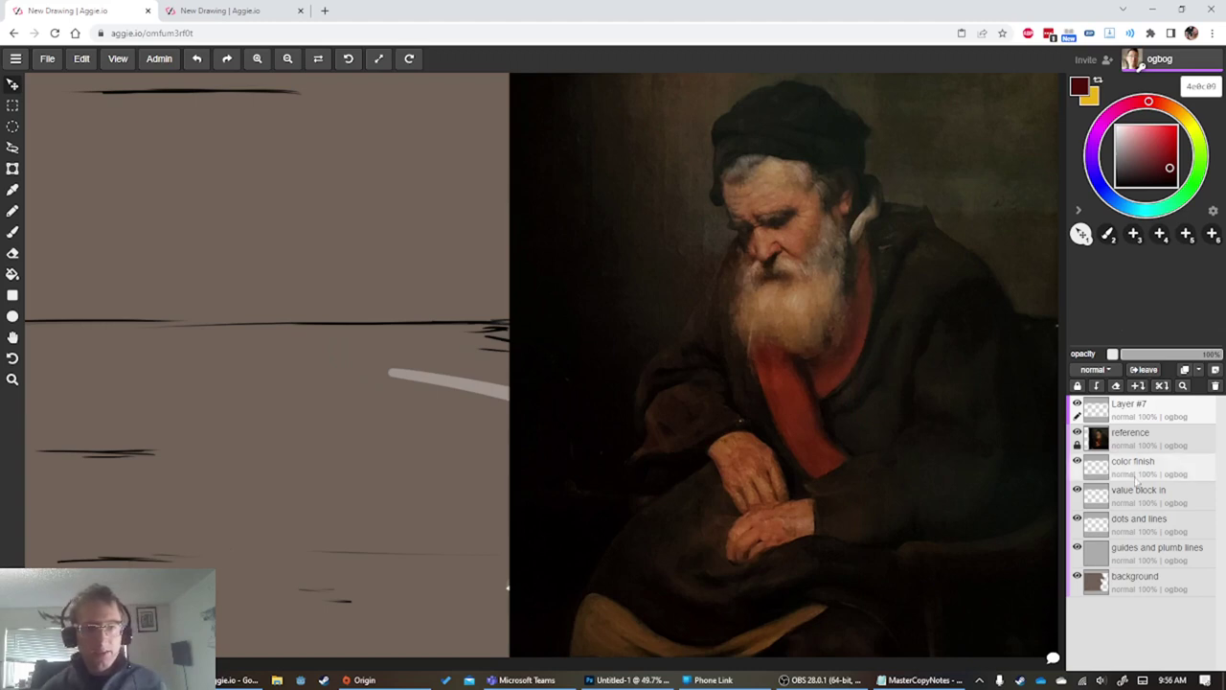
Make the "guides and plumb lines" layer active and set the colour to black (000000)
{"action": "left_click", "coordinate": [1142, 525]}
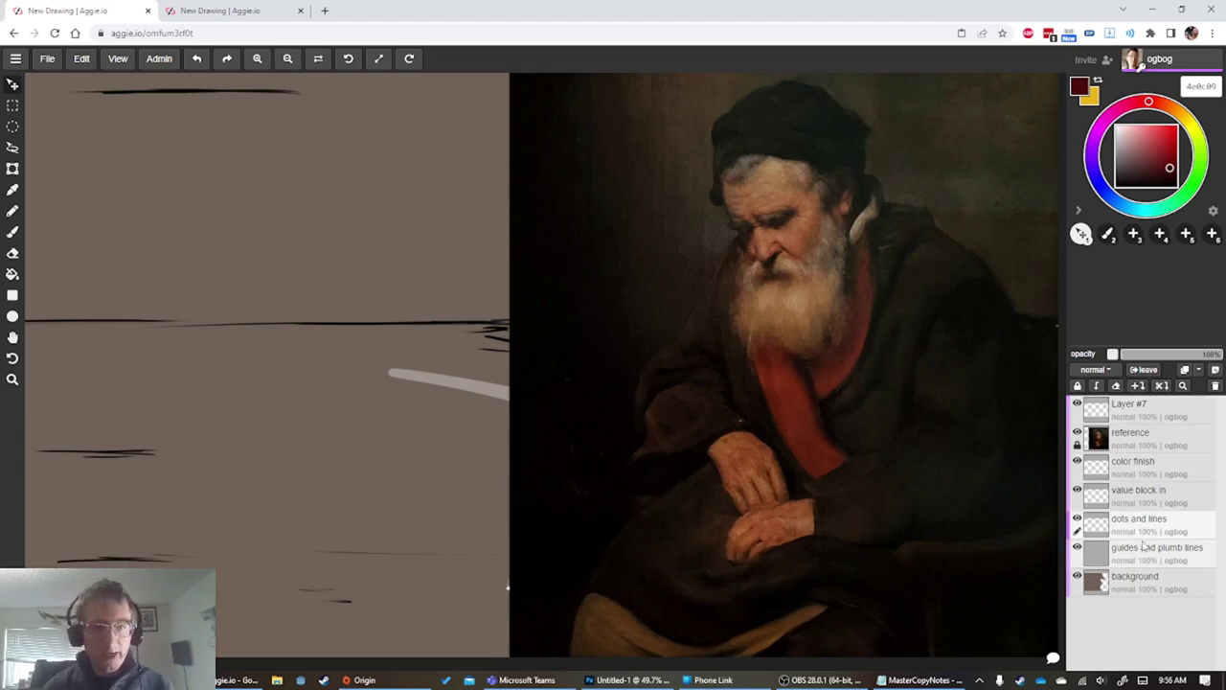
{"action": "left_click", "coordinate": [1153, 557]}
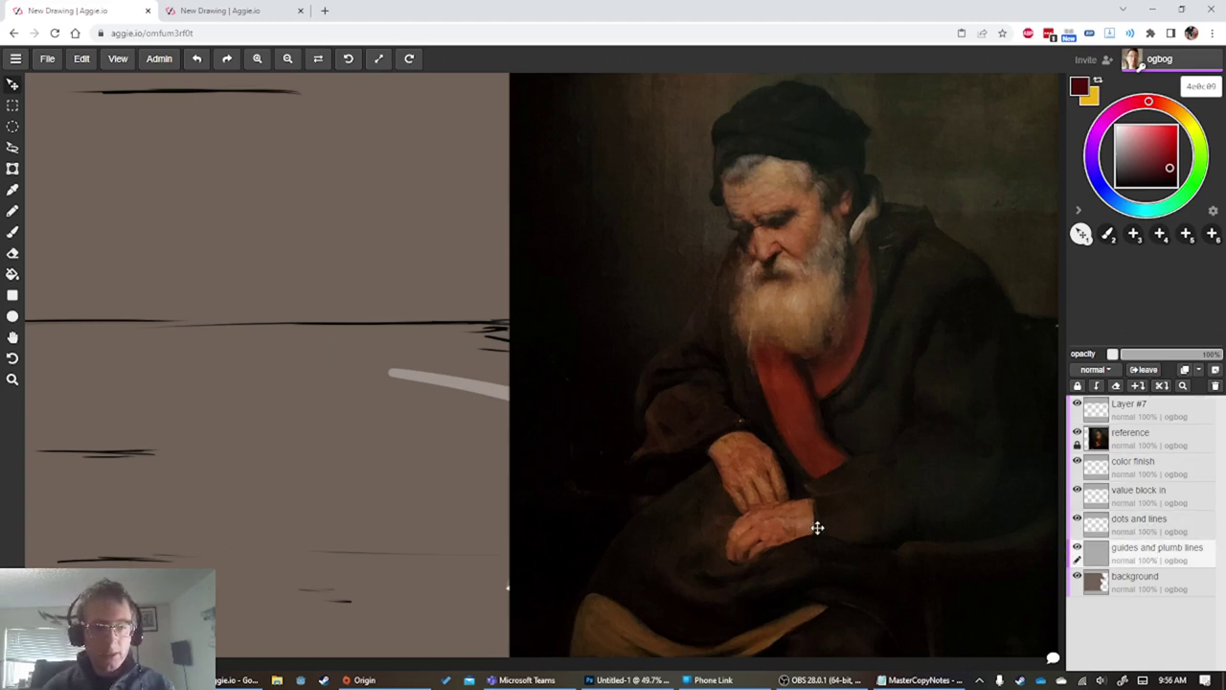
{"action": "left_click_drag", "start_coordinate": [647, 465], "coordinate": [839, 479]}
{"action": "scroll", "coordinate": [542, 408], "scroll_direction": "down", "scroll_amount": 2}
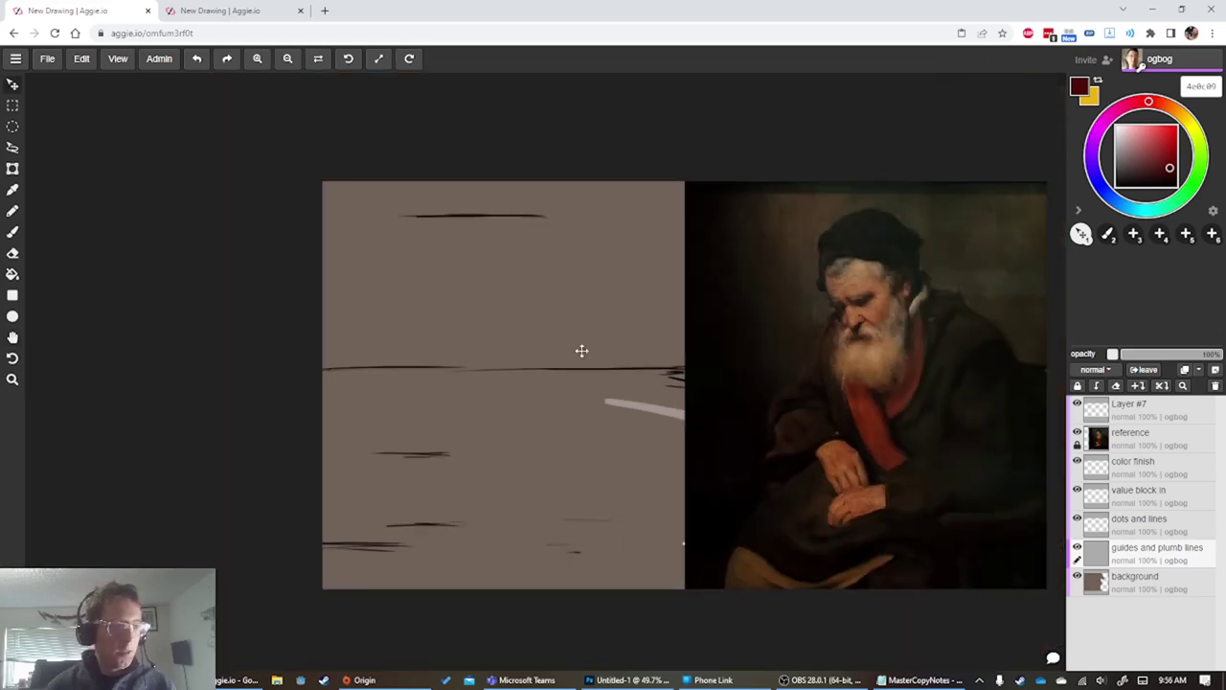
{"action": "left_click_drag", "start_coordinate": [1171, 157], "coordinate": [1180, 192]}
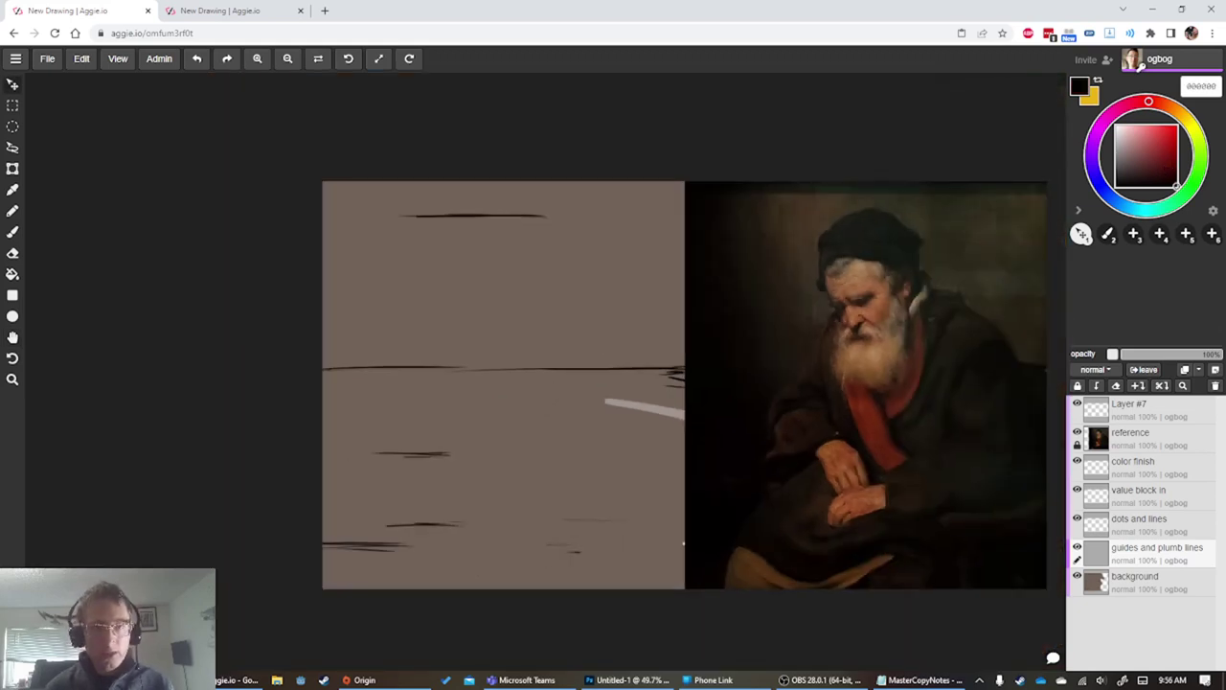
Draw a thin black vertical plumb line down the full height of the blank half with the Brush at 2.3 px, undoing thick or wobbly attempts
{"action": "key", "text": "b"}
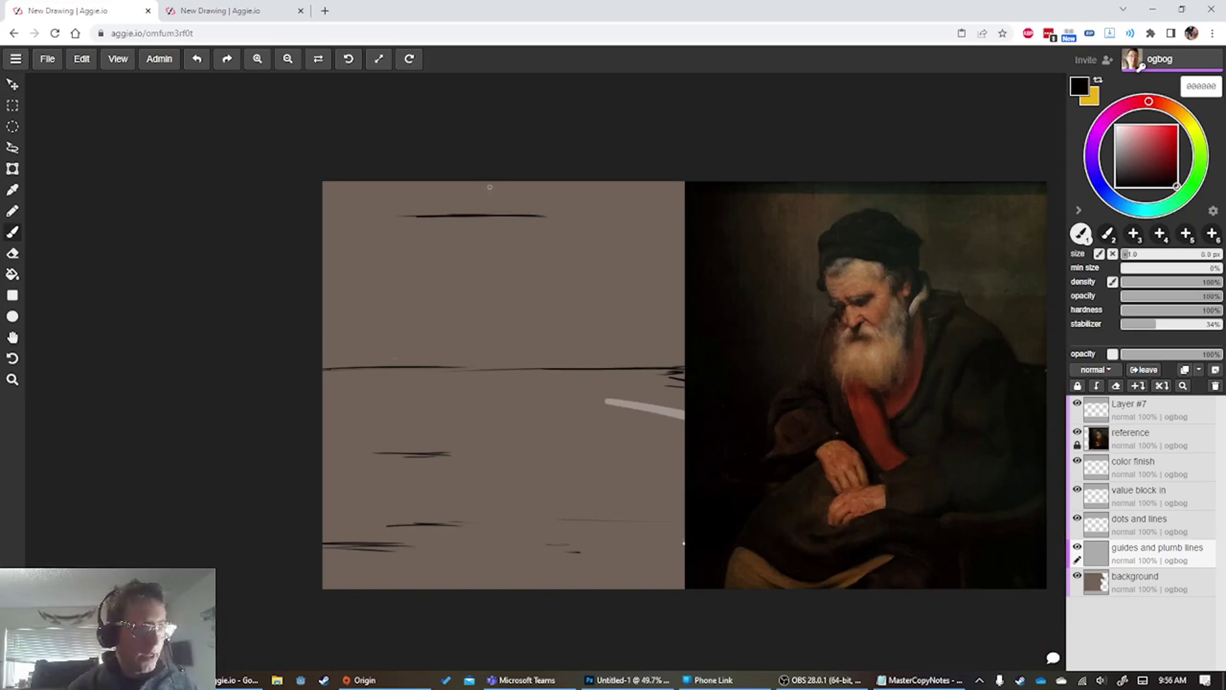
{"action": "key", "text": "shift"}
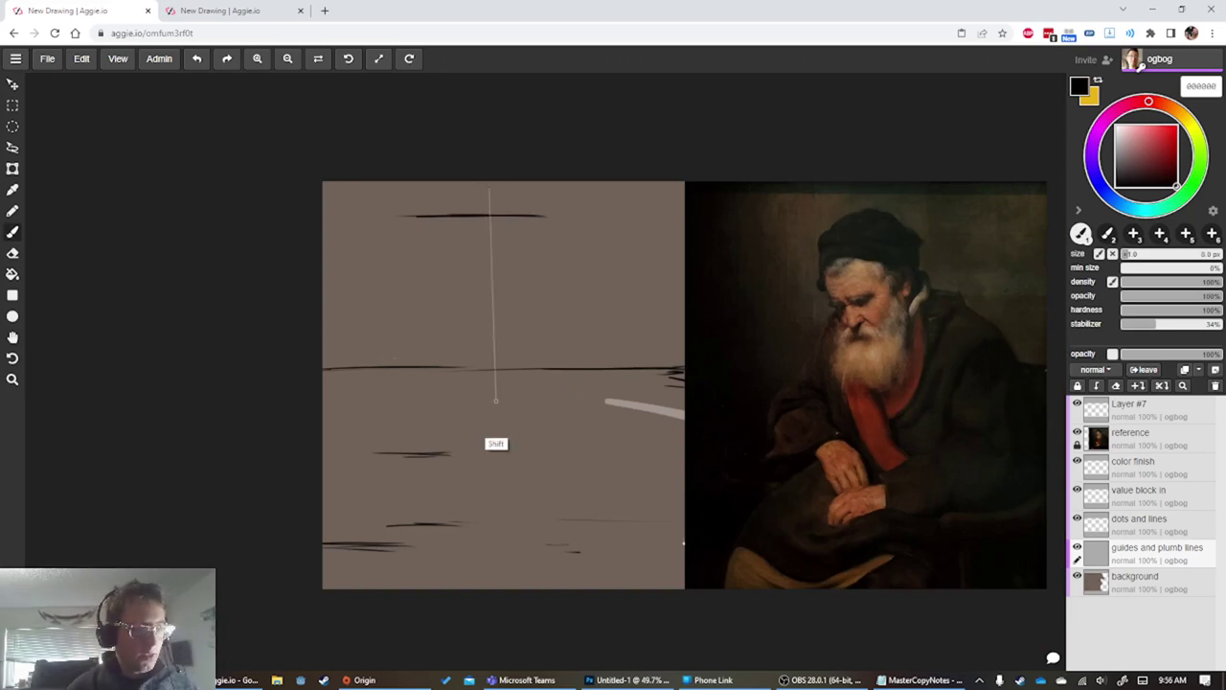
{"action": "left_click", "coordinate": [489, 587], "text": "shift"}
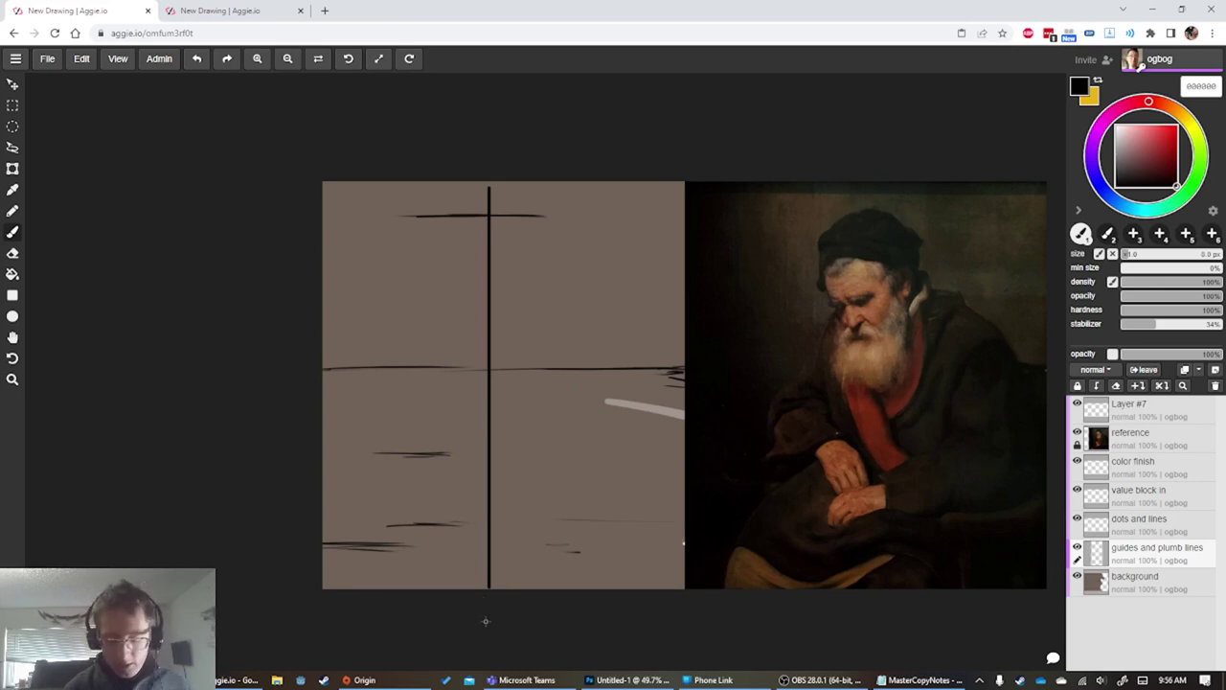
{"action": "key", "text": "ctrl+z"}
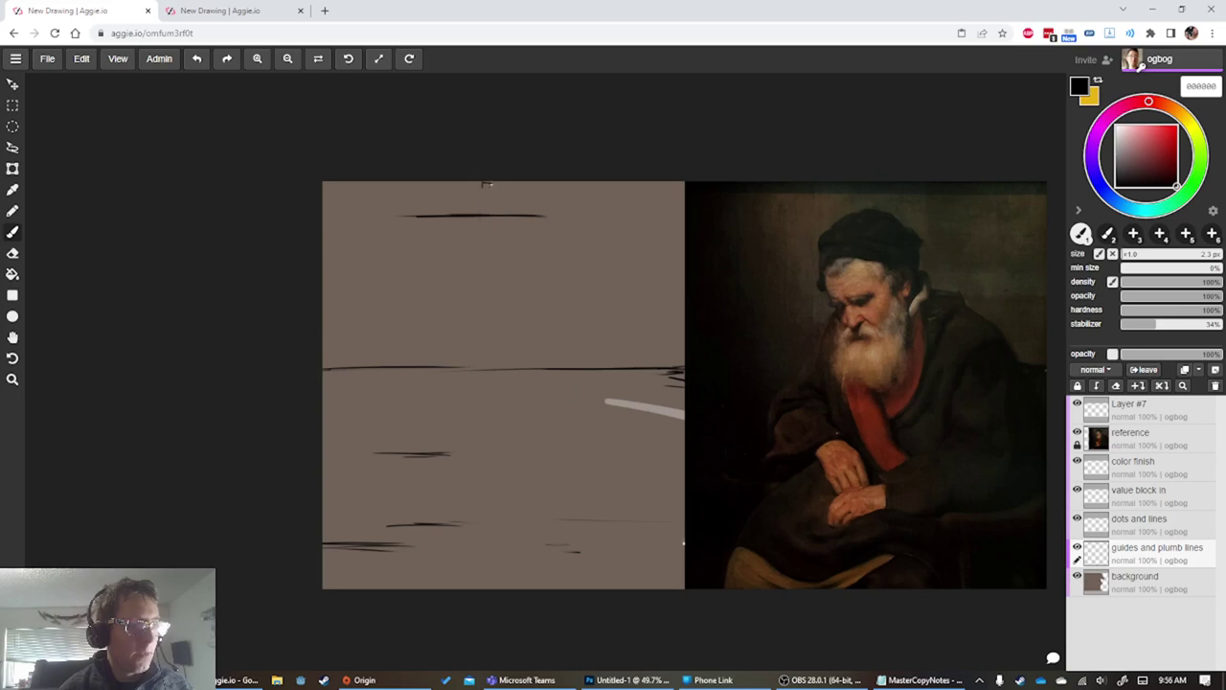
{"action": "left_click_drag", "start_coordinate": [487, 184], "coordinate": [523, 563]}
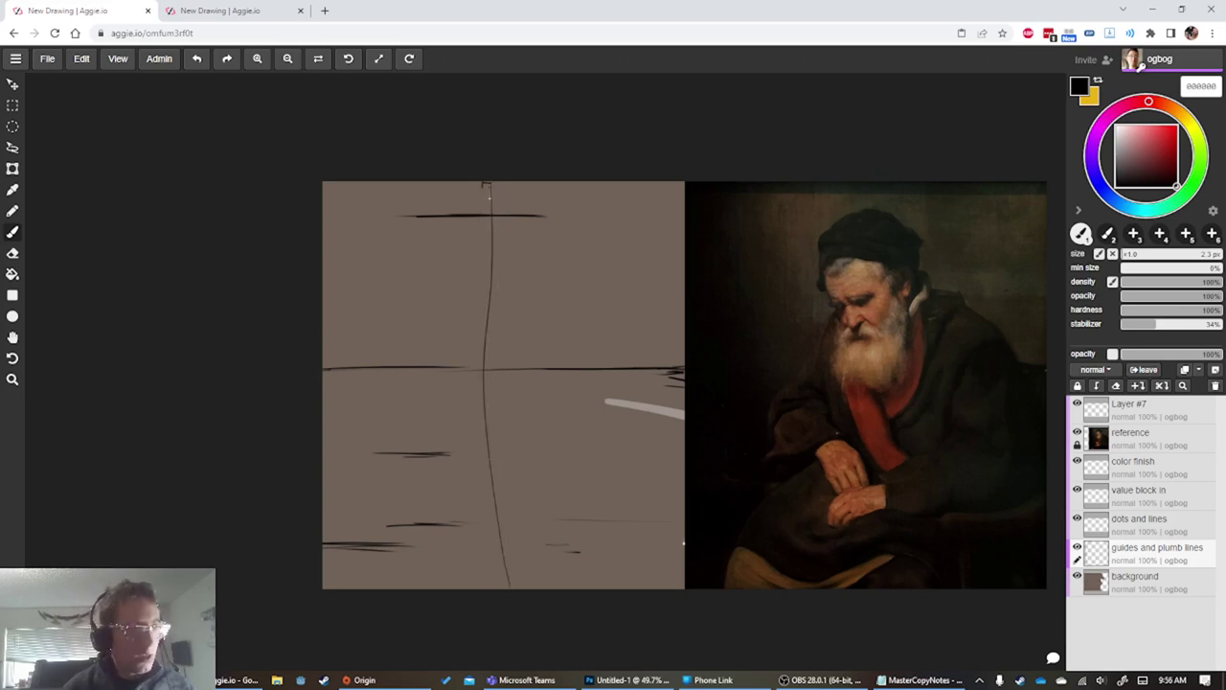
{"action": "key", "text": "ctrl+z"}
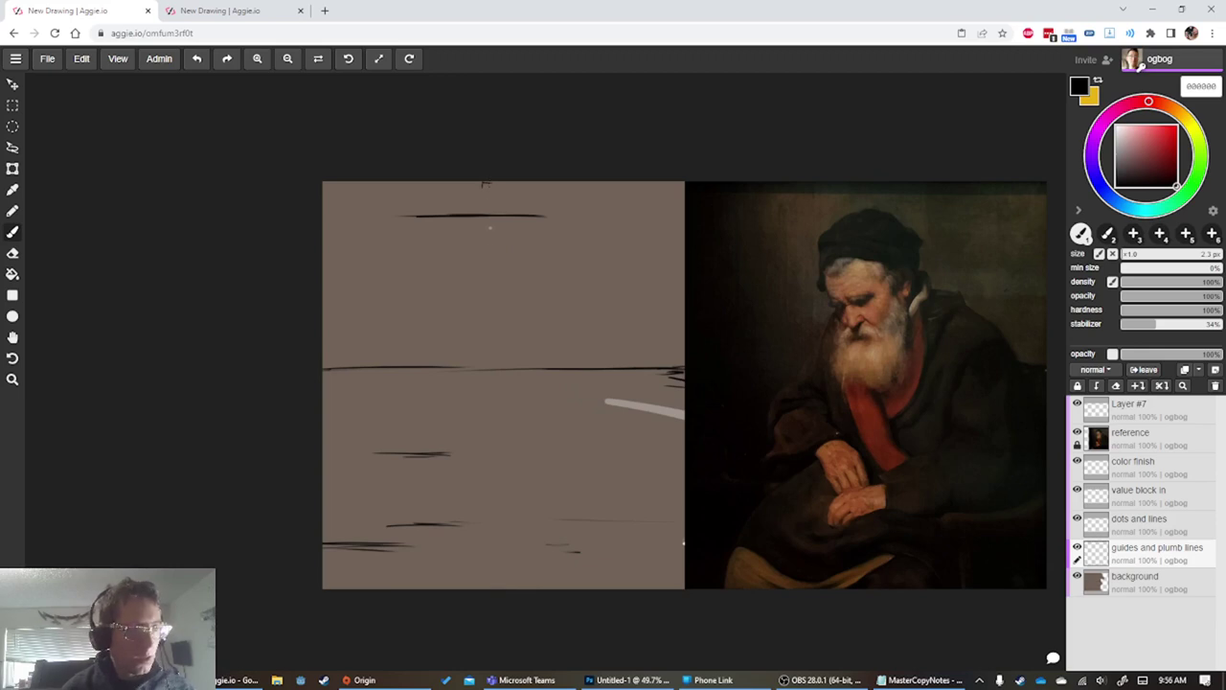
{"action": "left_click_drag", "start_coordinate": [486, 182], "coordinate": [496, 588]}
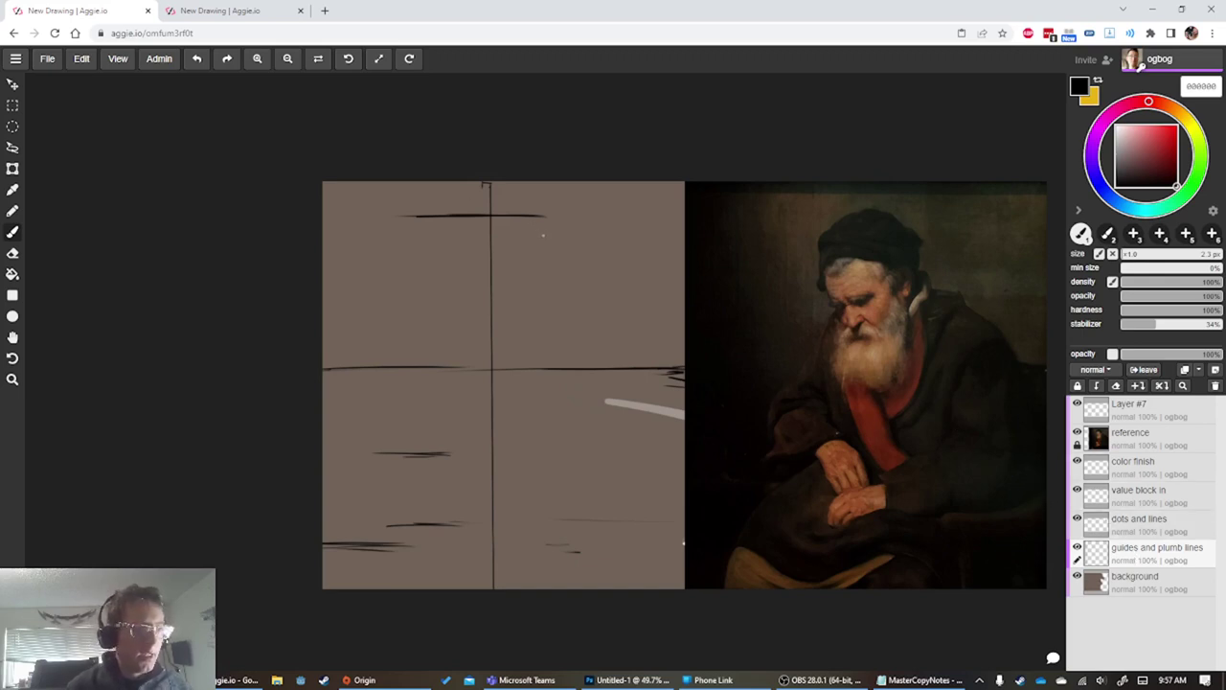
Block in the figure's outer envelope with long angled lines for the back and shoulder slope, the front of the head and the front arm
{"action": "left_click_drag", "start_coordinate": [514, 217], "coordinate": [527, 230]}
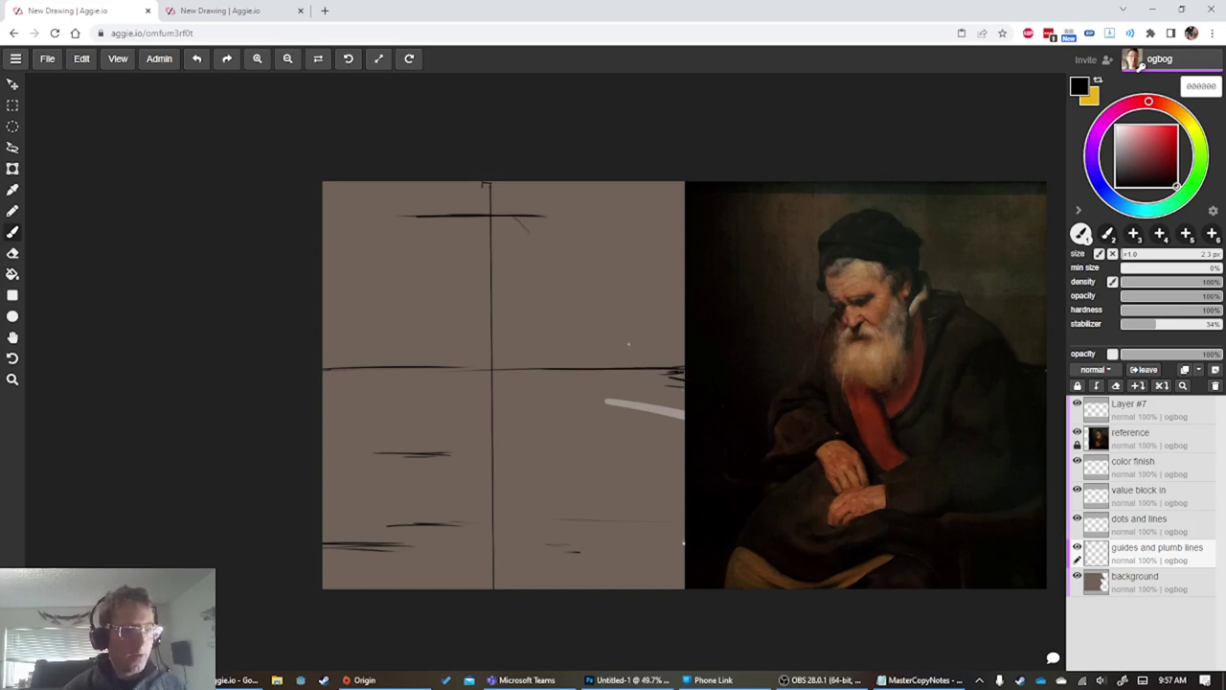
{"action": "left_click_drag", "start_coordinate": [646, 367], "coordinate": [525, 216]}
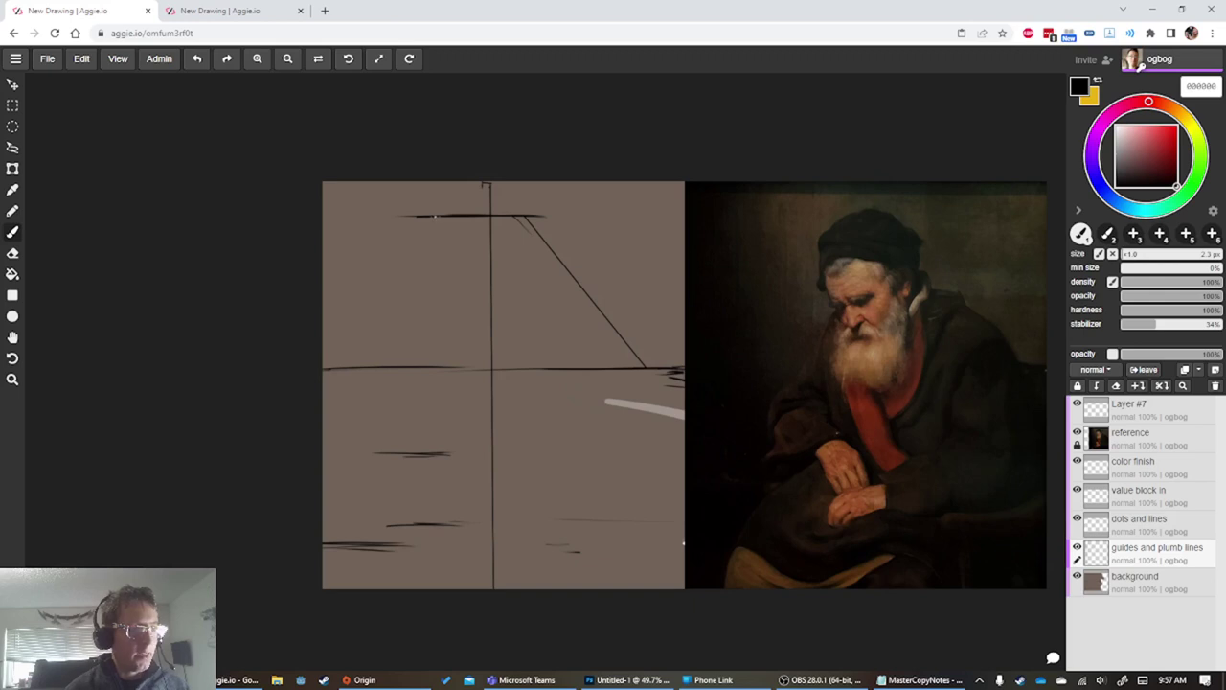
{"action": "left_click_drag", "start_coordinate": [435, 217], "coordinate": [430, 358]}
{"action": "left_click_drag", "start_coordinate": [348, 581], "coordinate": [451, 274]}
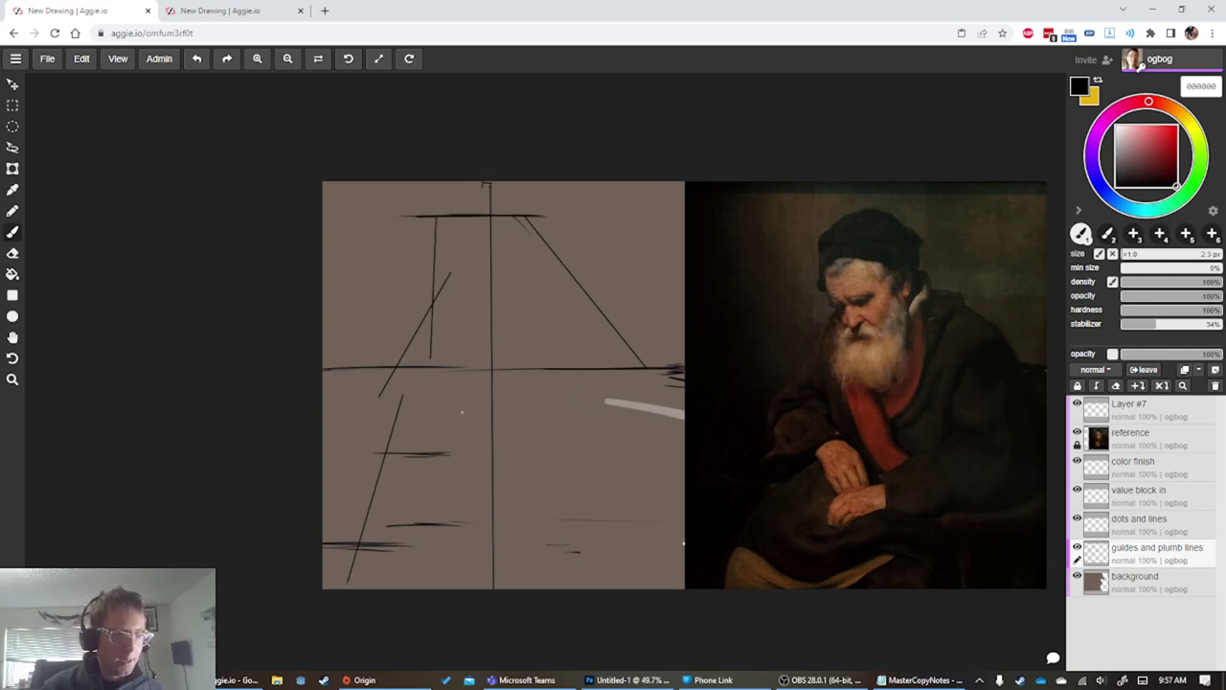
Place short marks on the blank half for the bottom of the beard, the eye level and the front of the face
{"action": "mouse_move", "coordinate": [497, 390]}
{"action": "left_mouse_down"}
{"action": "mouse_move", "coordinate": [460, 392]}
{"action": "mouse_move", "coordinate": [495, 389]}
{"action": "left_mouse_up"}
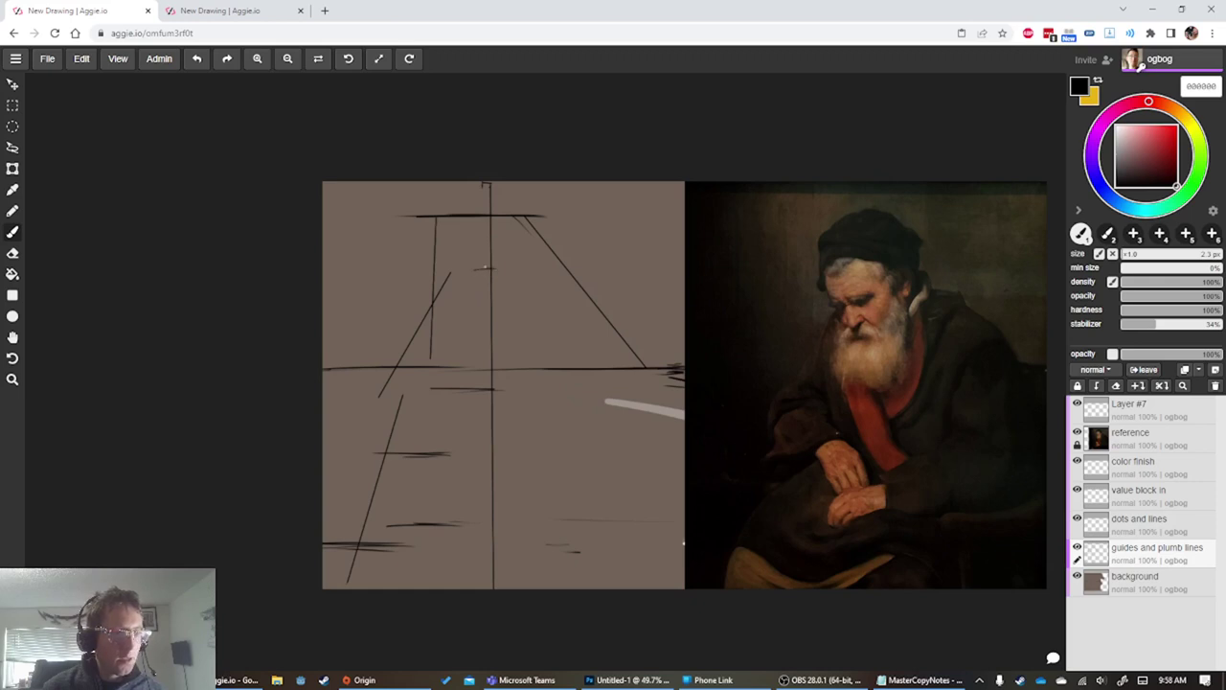
{"action": "left_click_drag", "start_coordinate": [485, 269], "coordinate": [464, 269]}
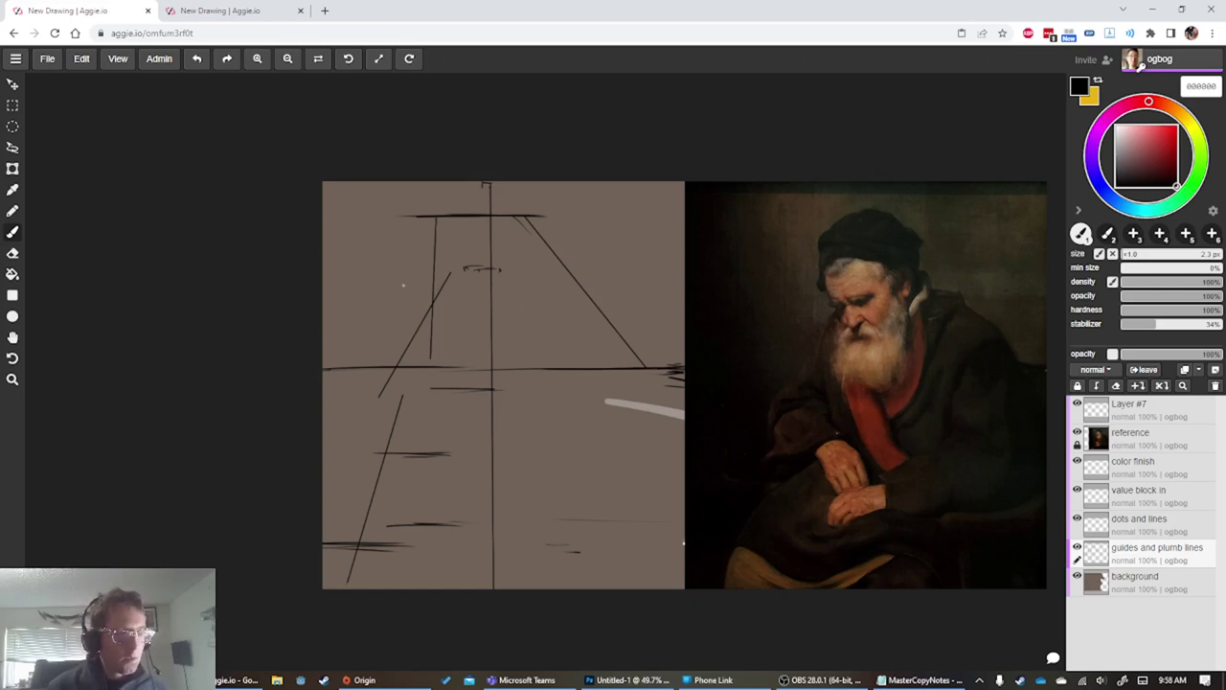
{"action": "left_click_drag", "start_coordinate": [433, 275], "coordinate": [451, 281]}
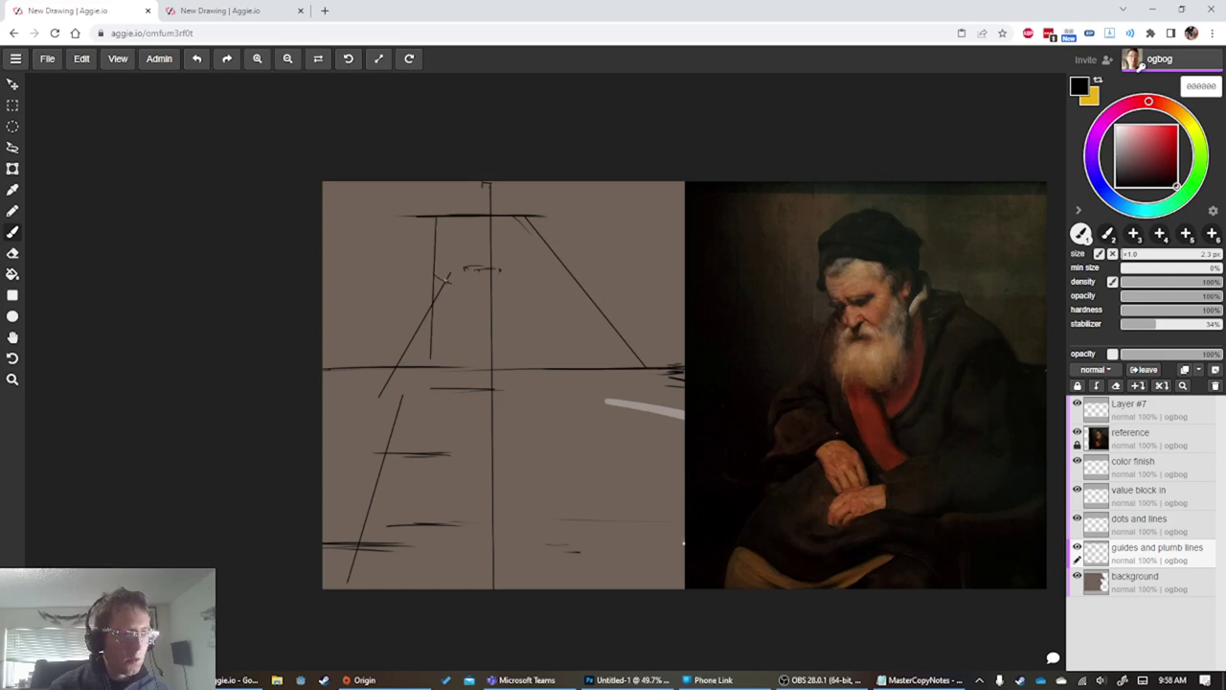
Sketch the front sleeve below the mid-height line with short vertical strokes and a horizontal stroke for its lower edge
{"action": "left_click_drag", "start_coordinate": [365, 377], "coordinate": [369, 422]}
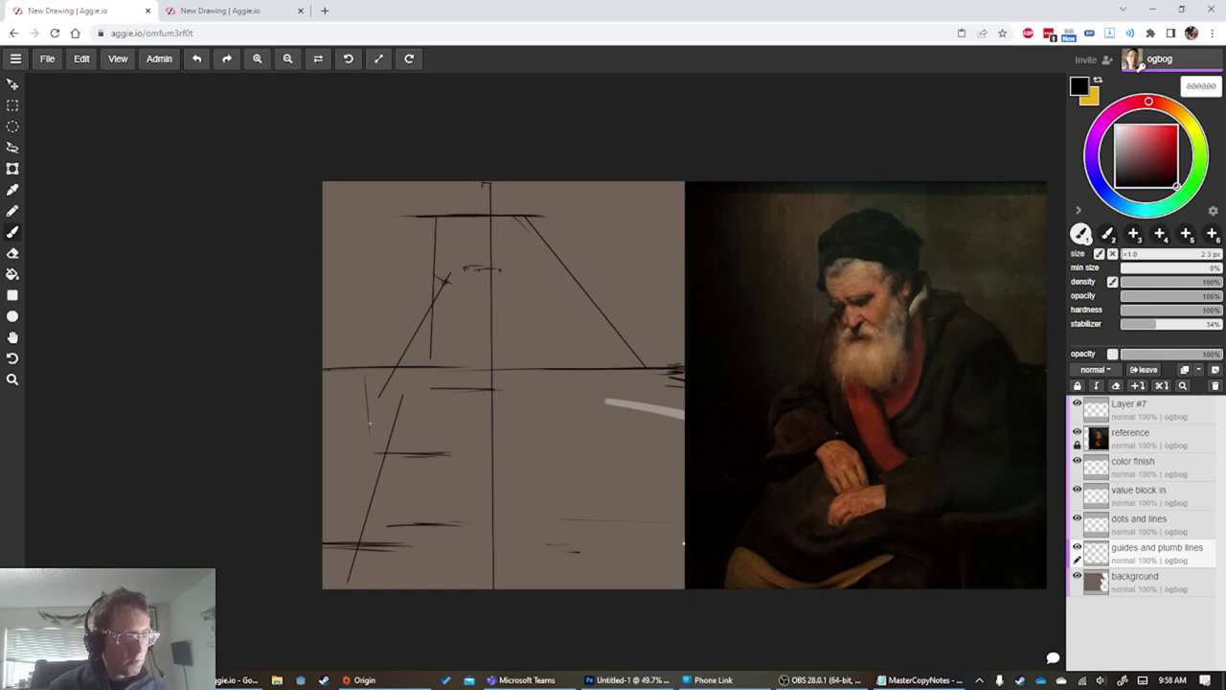
{"action": "left_click_drag", "start_coordinate": [401, 366], "coordinate": [403, 422]}
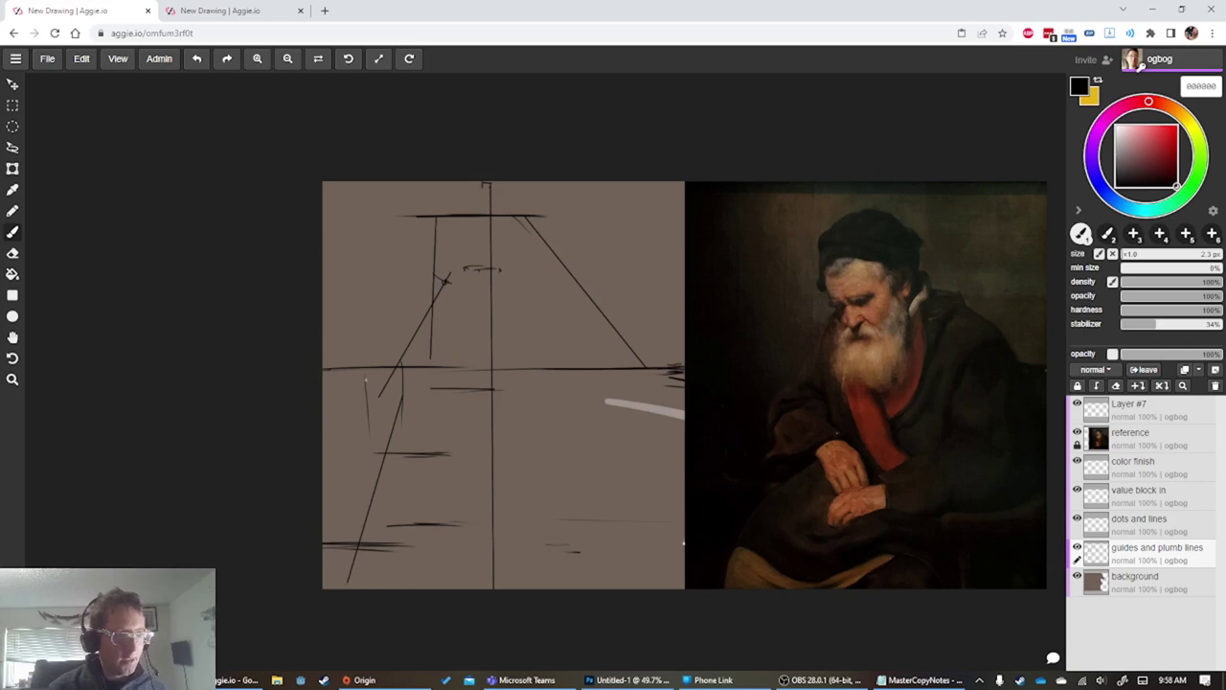
{"action": "left_click_drag", "start_coordinate": [405, 375], "coordinate": [402, 410]}
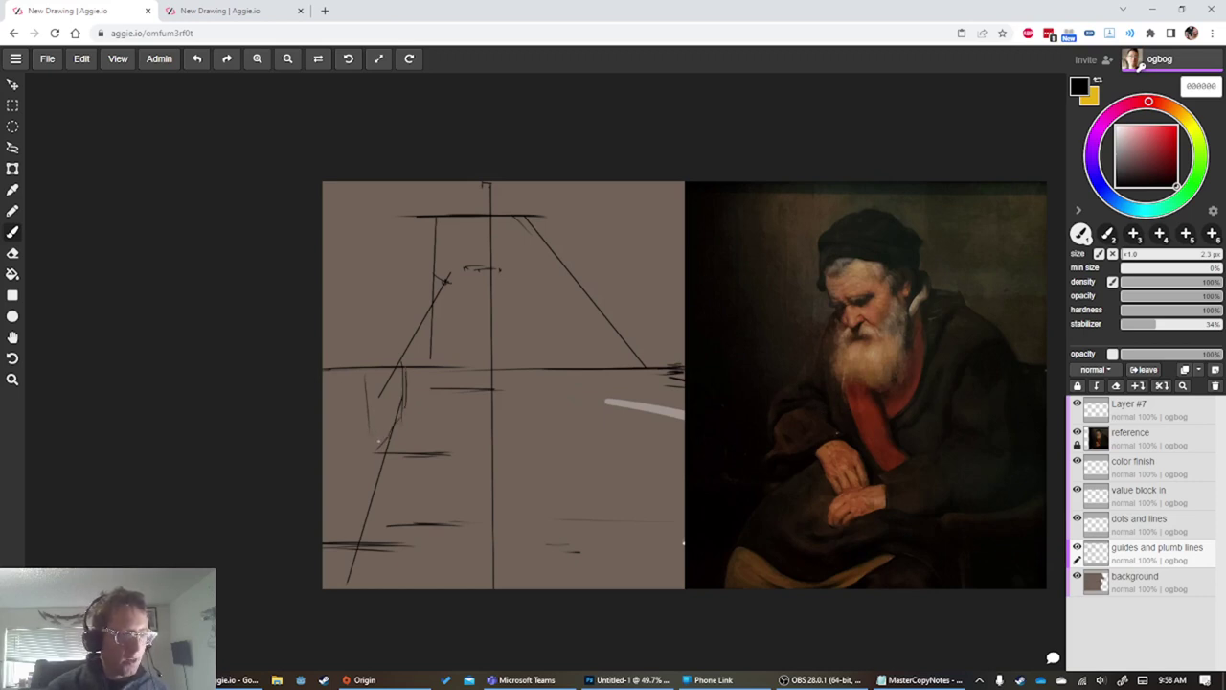
{"action": "mouse_move", "coordinate": [389, 437]}
{"action": "left_mouse_down"}
{"action": "mouse_move", "coordinate": [327, 447]}
{"action": "mouse_move", "coordinate": [341, 435]}
{"action": "mouse_move", "coordinate": [314, 435]}
{"action": "left_mouse_up"}
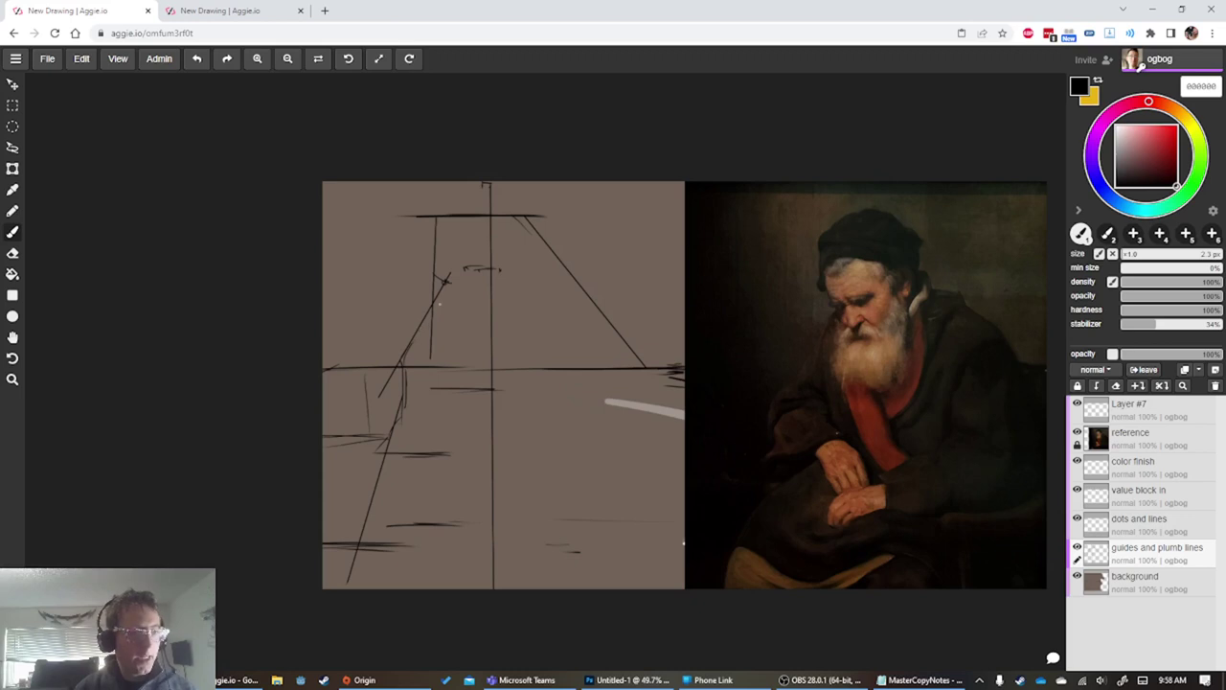
Sketch the angular contours of the face's front, the cap's brim and the back of the head
{"action": "left_click_drag", "start_coordinate": [433, 308], "coordinate": [448, 281]}
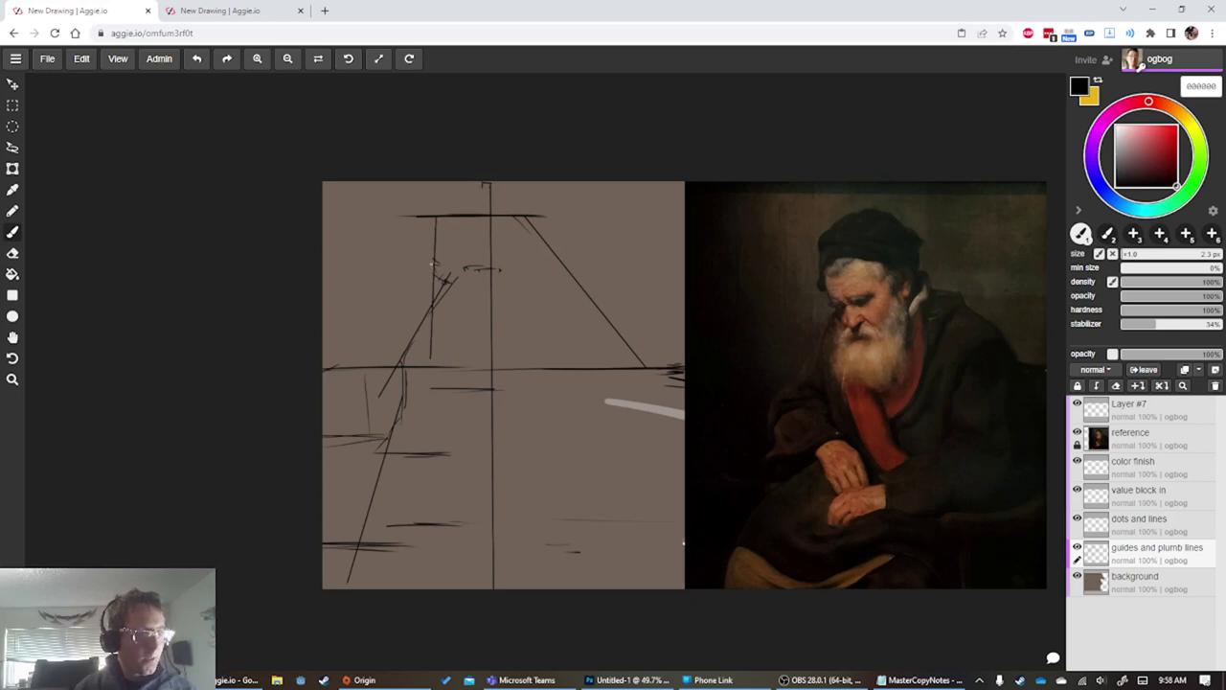
{"action": "left_click_drag", "start_coordinate": [443, 258], "coordinate": [445, 284]}
{"action": "left_click_drag", "start_coordinate": [440, 219], "coordinate": [440, 254]}
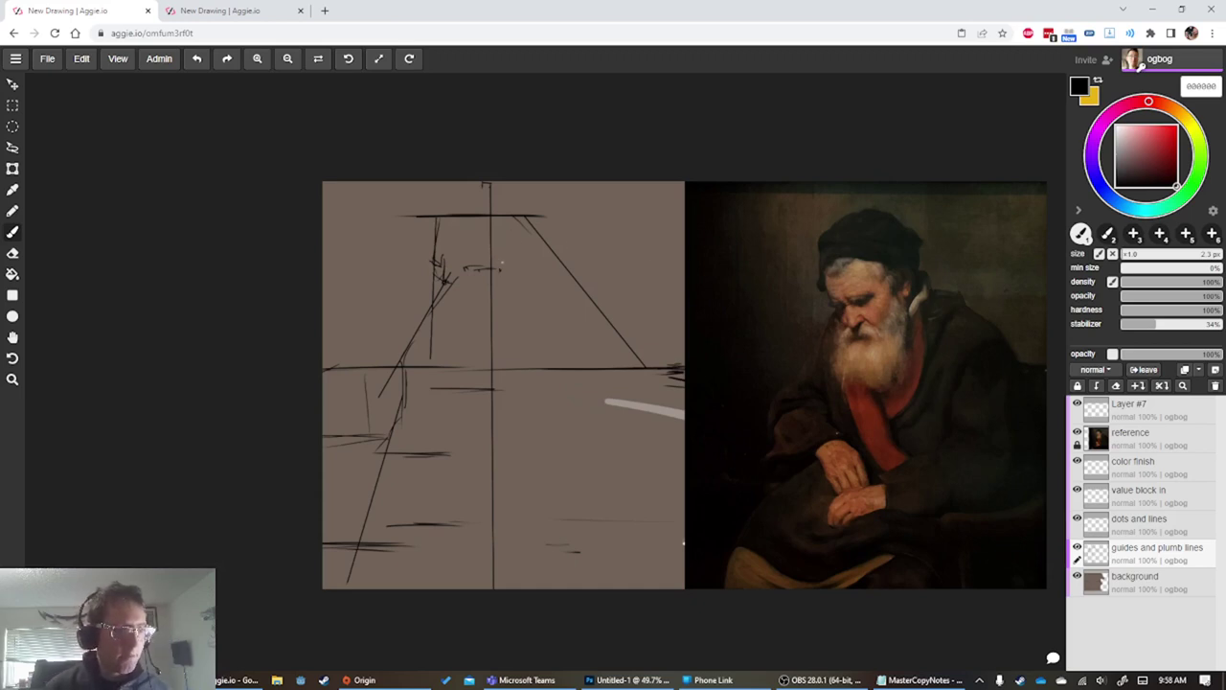
{"action": "mouse_move", "coordinate": [480, 252]}
{"action": "left_mouse_down"}
{"action": "mouse_move", "coordinate": [517, 260]}
{"action": "mouse_move", "coordinate": [451, 247]}
{"action": "left_mouse_up"}
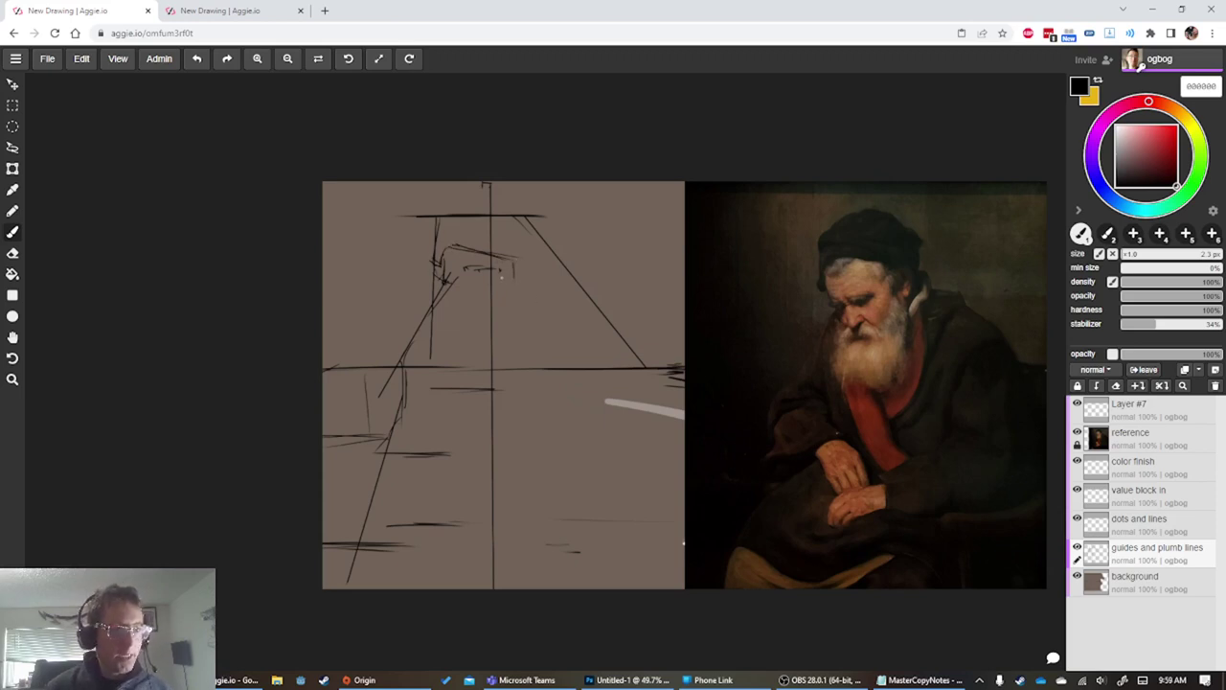
{"action": "left_click_drag", "start_coordinate": [533, 230], "coordinate": [526, 293]}
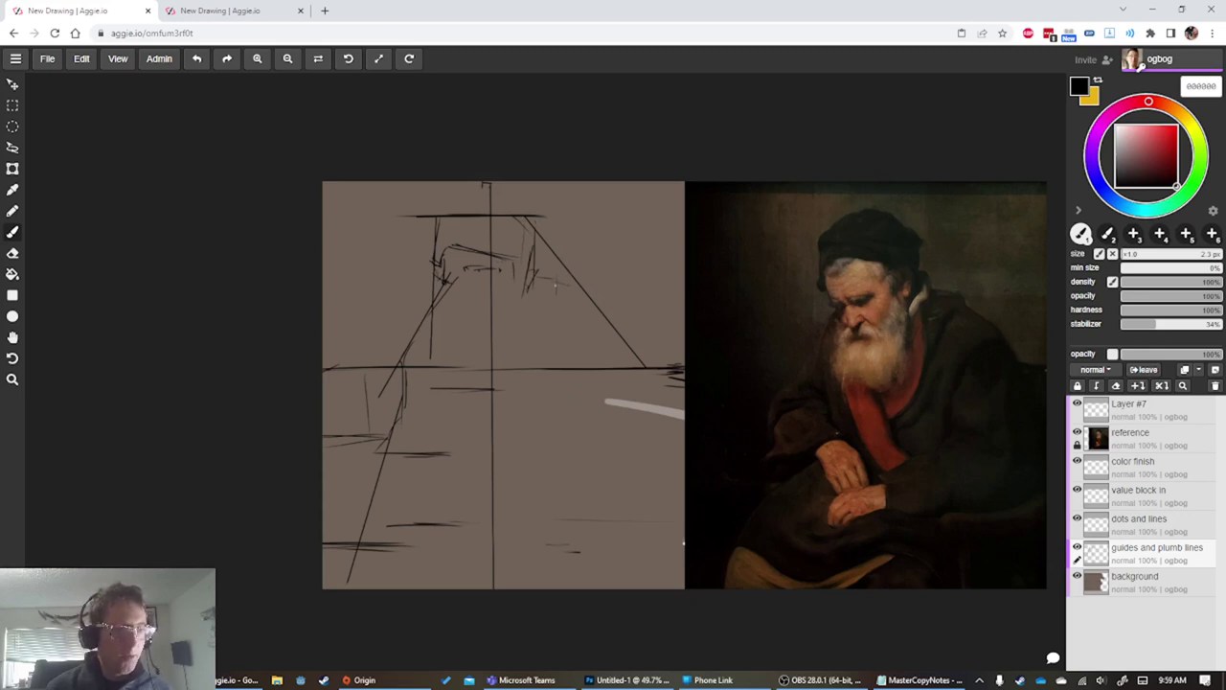
Refine the back shoulder contour from the collar down to the mid-height line and add fold strokes inside it
{"action": "left_click_drag", "start_coordinate": [563, 304], "coordinate": [592, 321]}
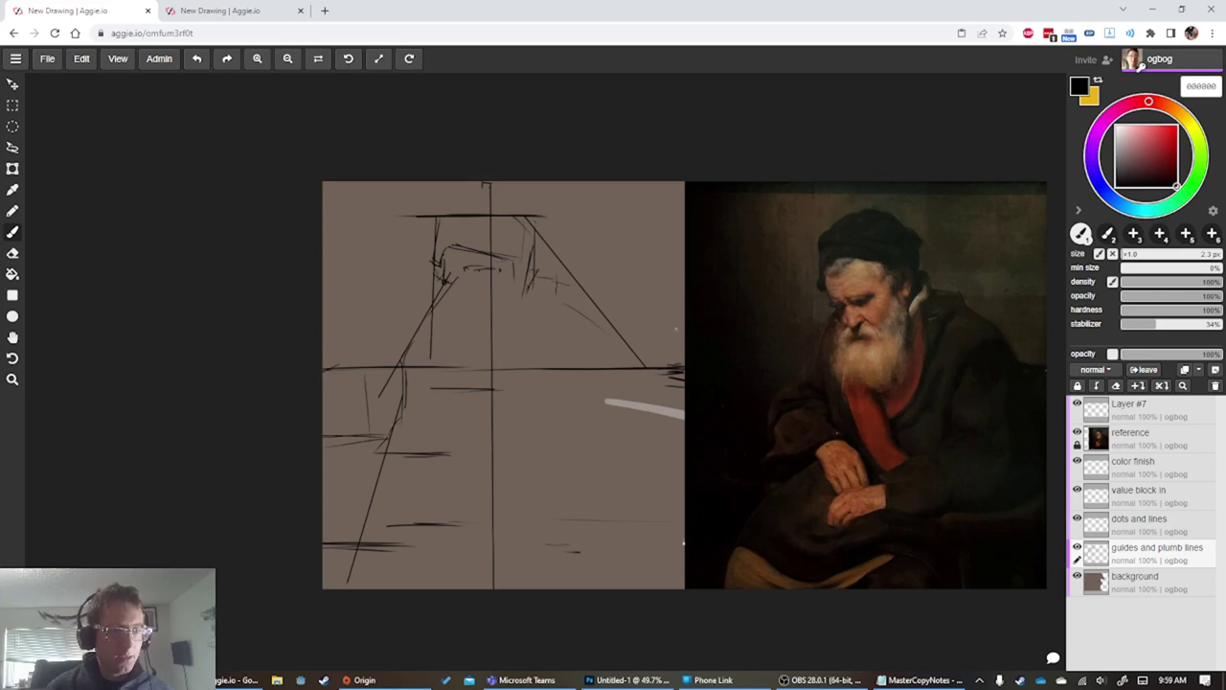
{"action": "mouse_move", "coordinate": [641, 365]}
{"action": "left_mouse_down"}
{"action": "mouse_move", "coordinate": [625, 320]}
{"action": "mouse_move", "coordinate": [590, 290]}
{"action": "mouse_move", "coordinate": [537, 279]}
{"action": "left_mouse_up"}
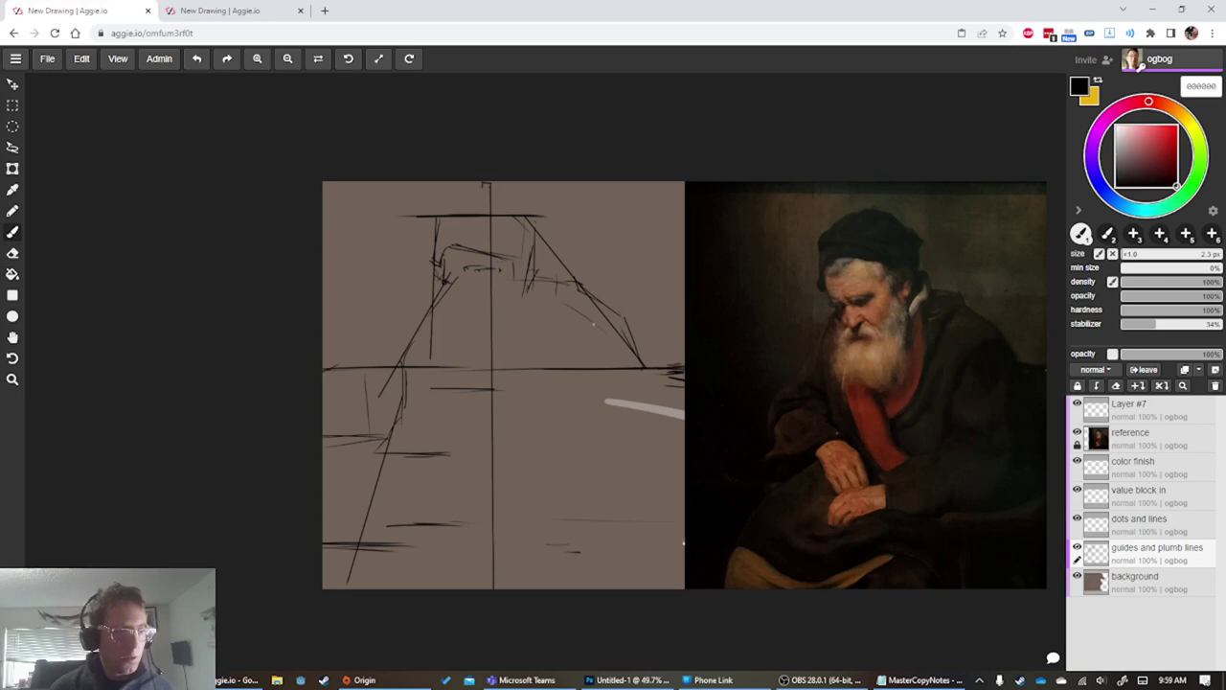
{"action": "left_click_drag", "start_coordinate": [614, 313], "coordinate": [555, 331]}
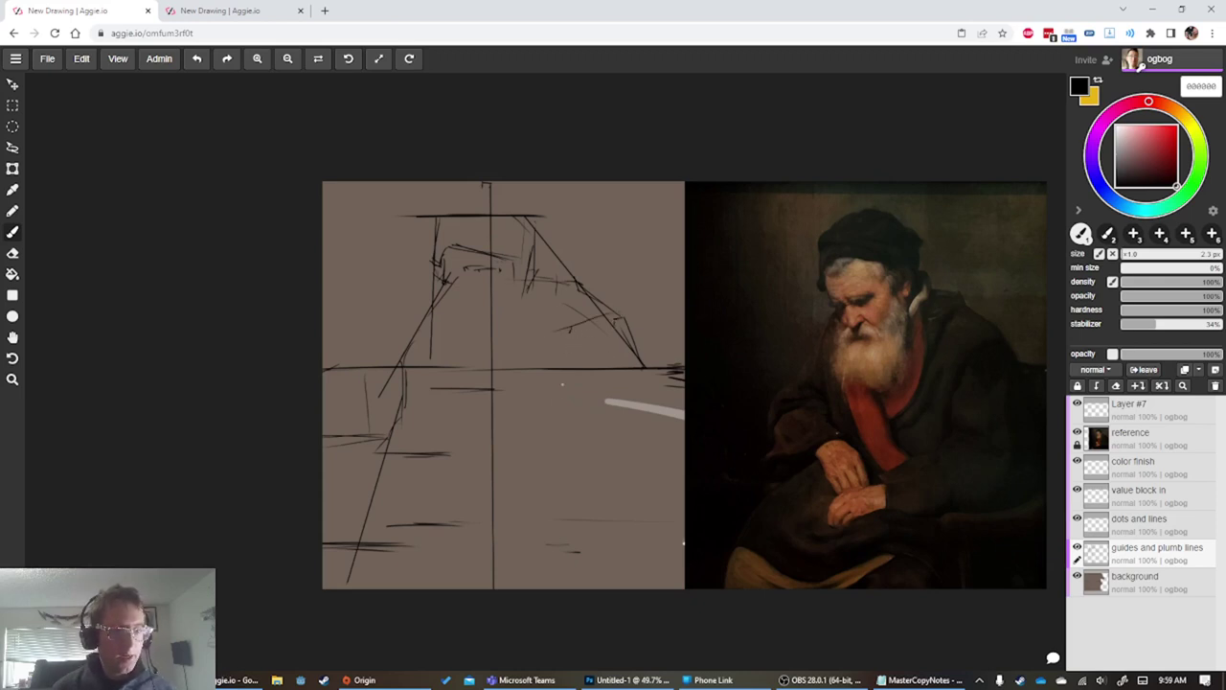
Sketch the back sleeve's vertical folds below the shoulder and the coat edge running down to the bottom of the canvas
{"action": "left_click_drag", "start_coordinate": [581, 347], "coordinate": [571, 413]}
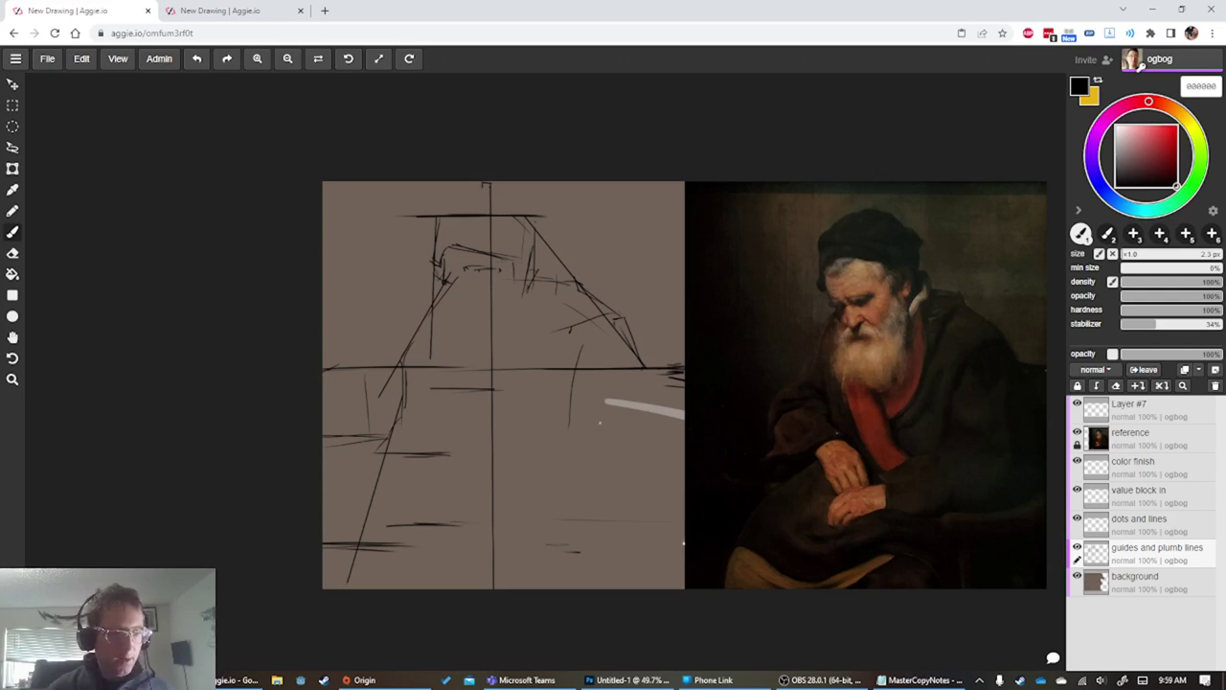
{"action": "left_click_drag", "start_coordinate": [598, 381], "coordinate": [594, 420]}
{"action": "left_click_drag", "start_coordinate": [591, 370], "coordinate": [588, 420]}
{"action": "left_click_drag", "start_coordinate": [604, 343], "coordinate": [587, 366]}
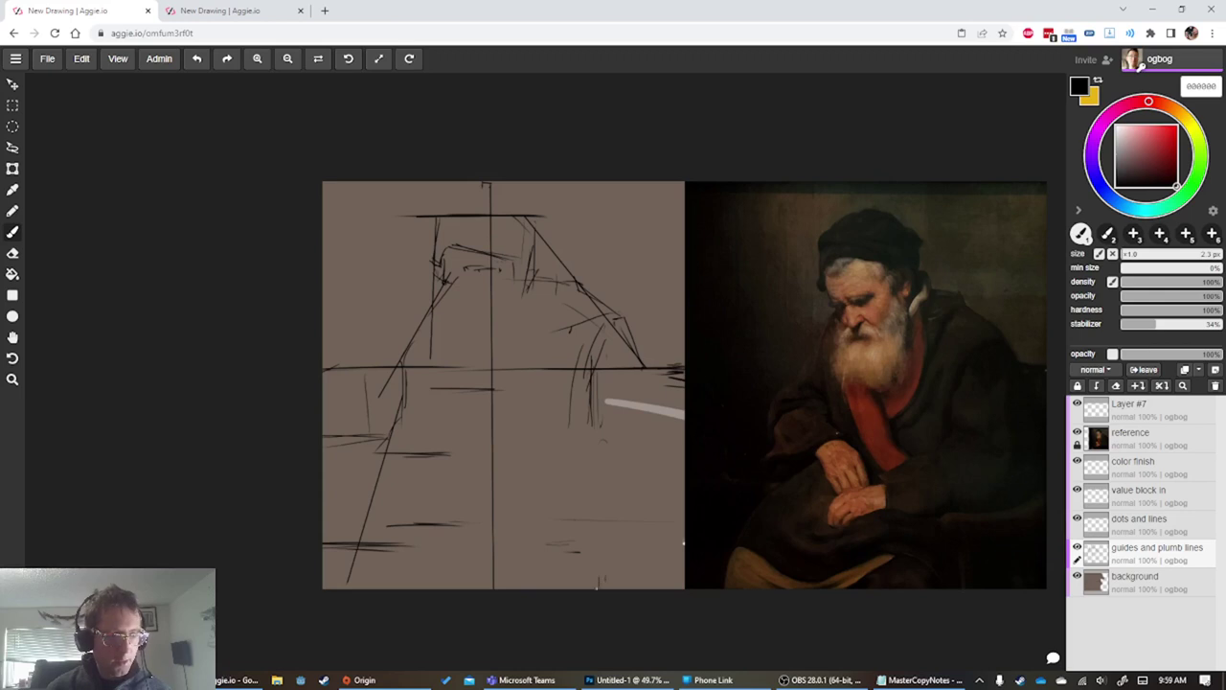
{"action": "mouse_move", "coordinate": [588, 570]}
{"action": "left_mouse_down"}
{"action": "mouse_move", "coordinate": [588, 531]}
{"action": "mouse_move", "coordinate": [590, 586]}
{"action": "left_mouse_up"}
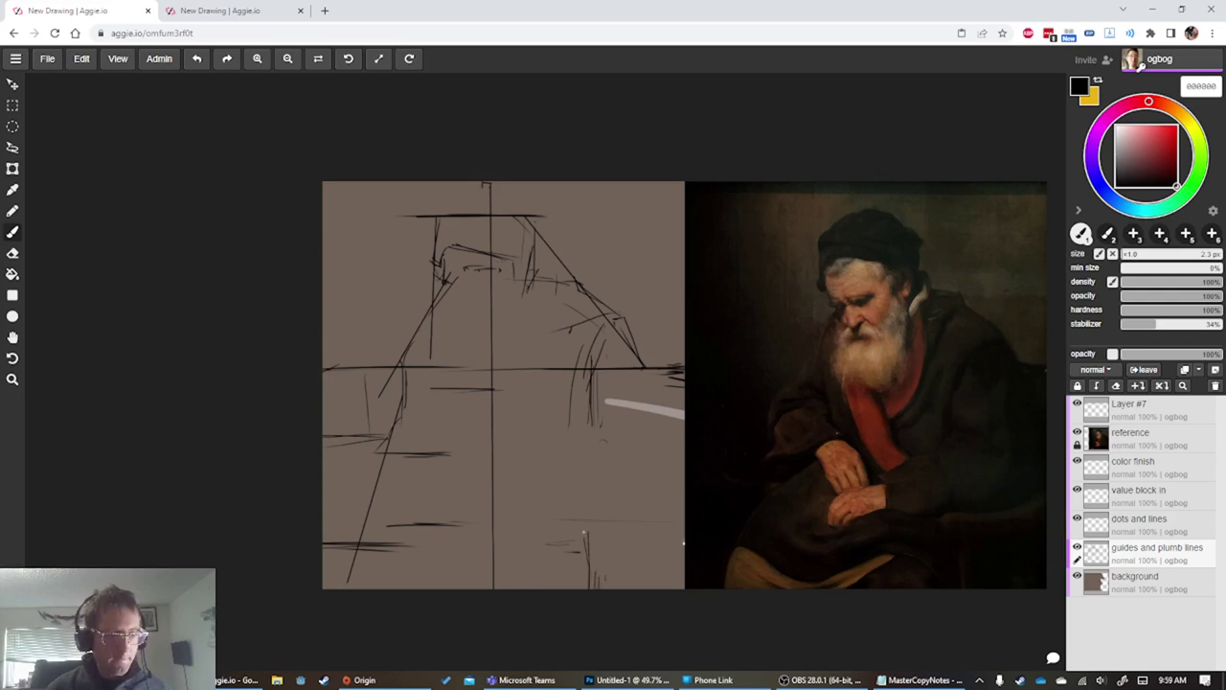
{"action": "left_click_drag", "start_coordinate": [571, 516], "coordinate": [586, 527]}
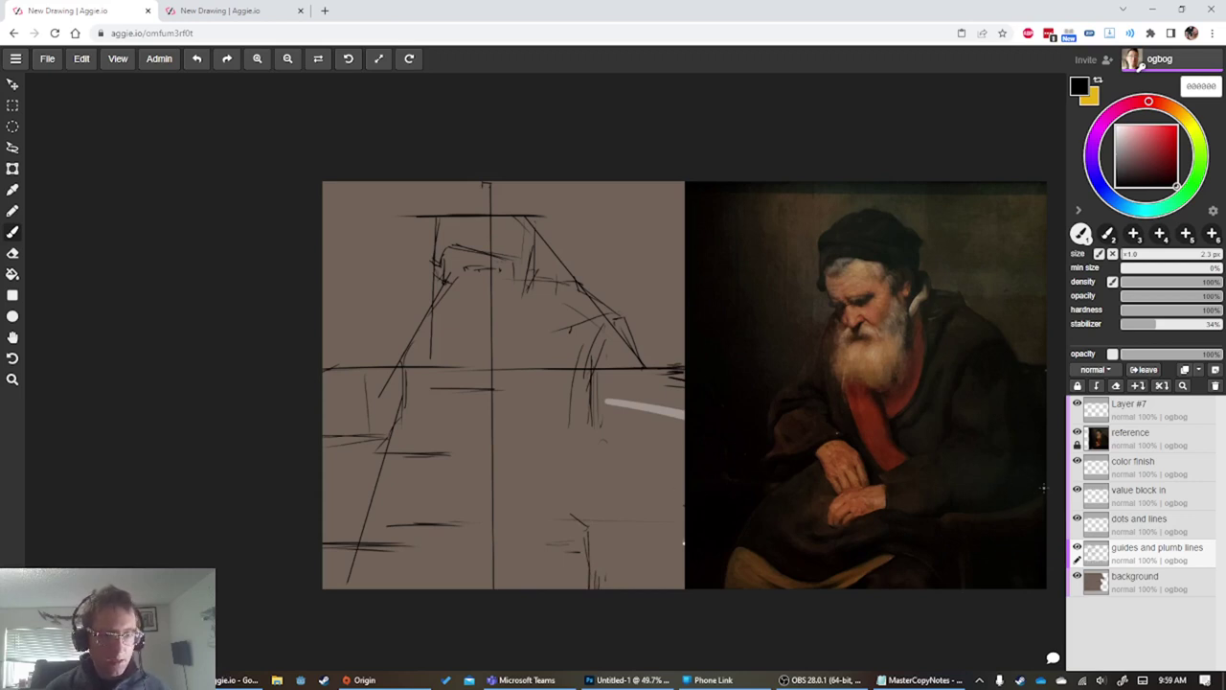
Draw a straight horizontal guide across the blank half at forearm height and sketch the angular lower sleeve and chair contour from its end
{"action": "key", "text": "shift"}
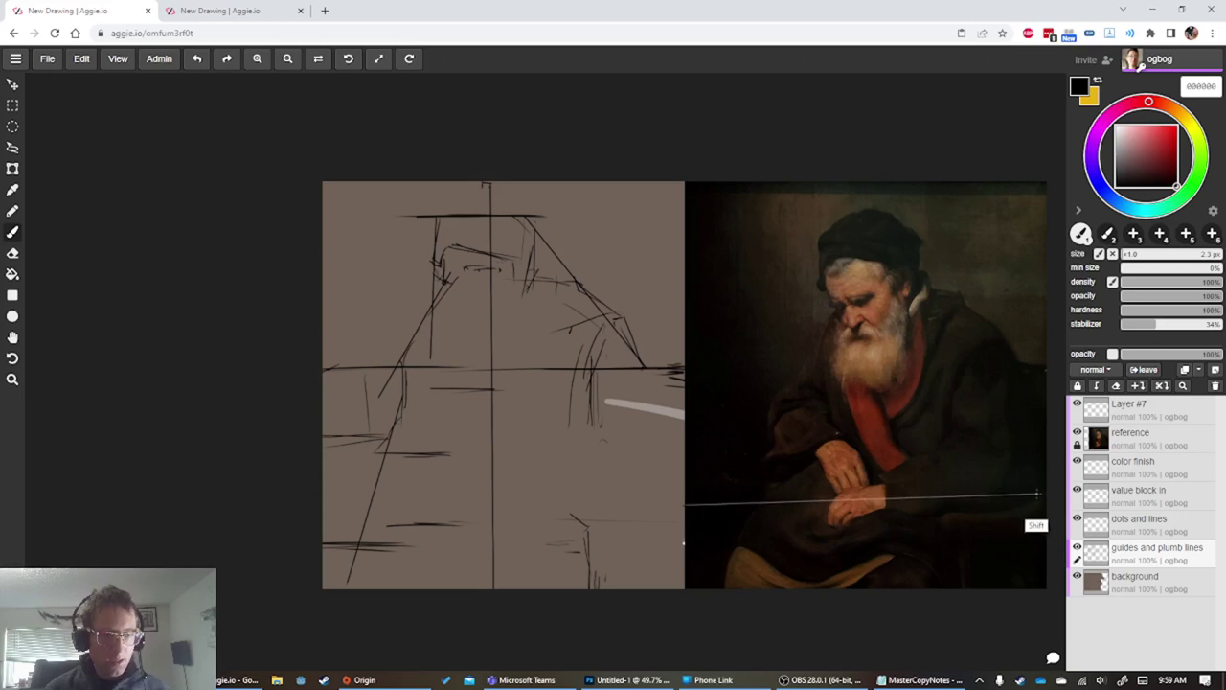
{"action": "key", "text": "shift"}
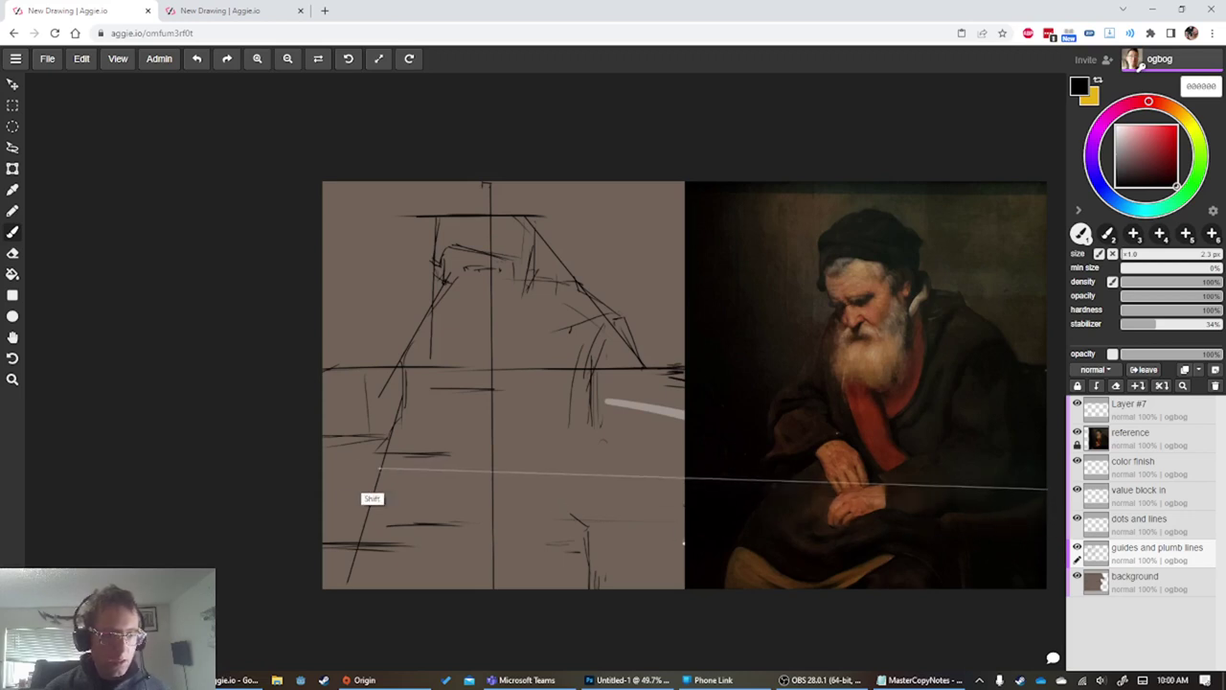
{"action": "left_click", "coordinate": [294, 487], "text": "shift"}
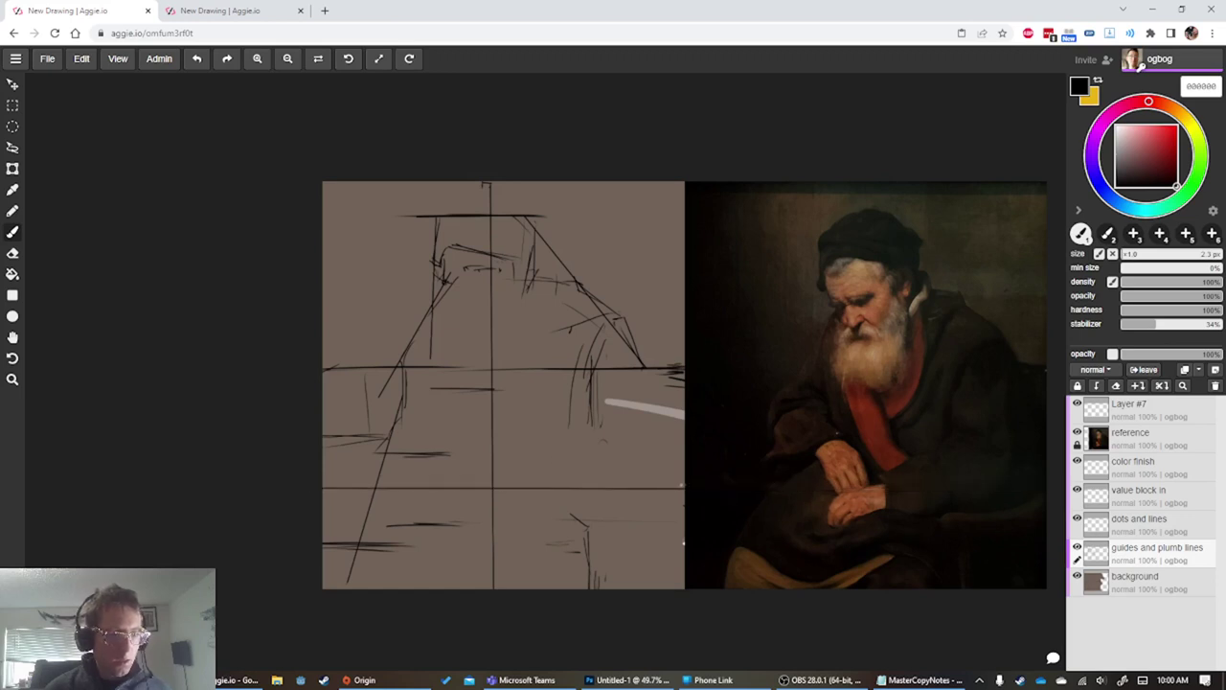
{"action": "mouse_move", "coordinate": [684, 488]}
{"action": "left_mouse_down"}
{"action": "mouse_move", "coordinate": [640, 511]}
{"action": "mouse_move", "coordinate": [649, 506]}
{"action": "mouse_move", "coordinate": [573, 515]}
{"action": "mouse_move", "coordinate": [586, 511]}
{"action": "mouse_move", "coordinate": [578, 505]}
{"action": "mouse_move", "coordinate": [575, 528]}
{"action": "mouse_move", "coordinate": [560, 523]}
{"action": "mouse_move", "coordinate": [586, 550]}
{"action": "left_mouse_up"}
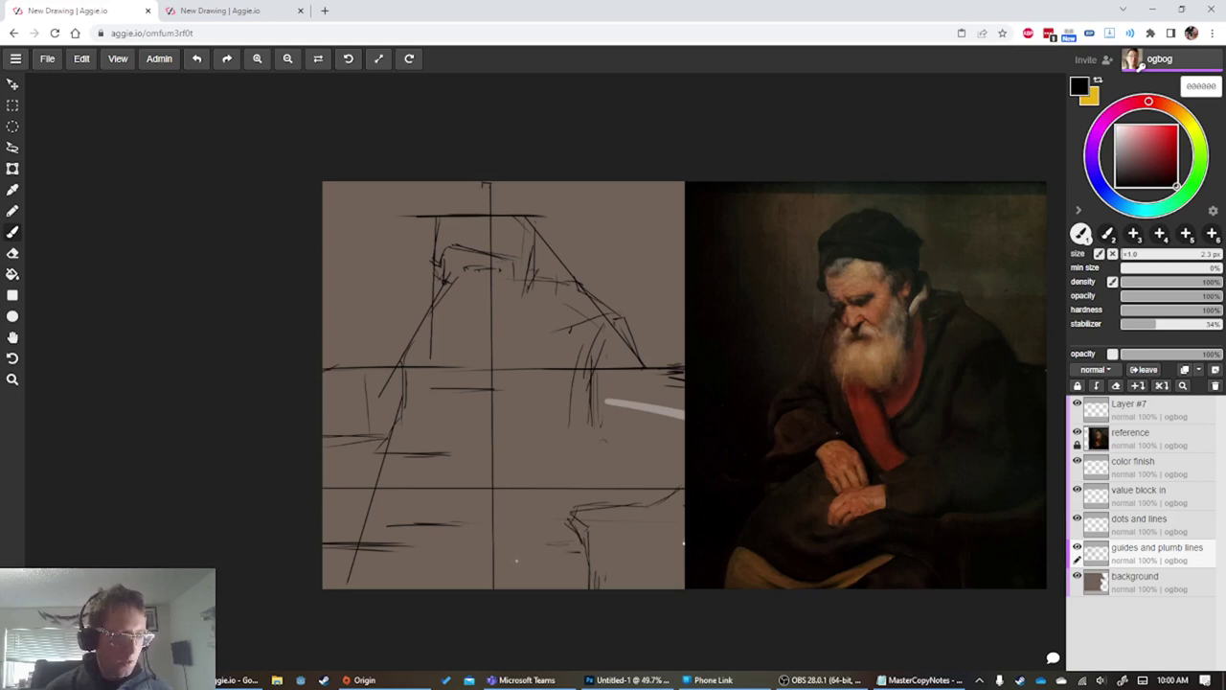
Block in the robe's lower folds along the bottom of the blank half and mark the angle of the hands
{"action": "left_click_drag", "start_coordinate": [525, 563], "coordinate": [484, 563]}
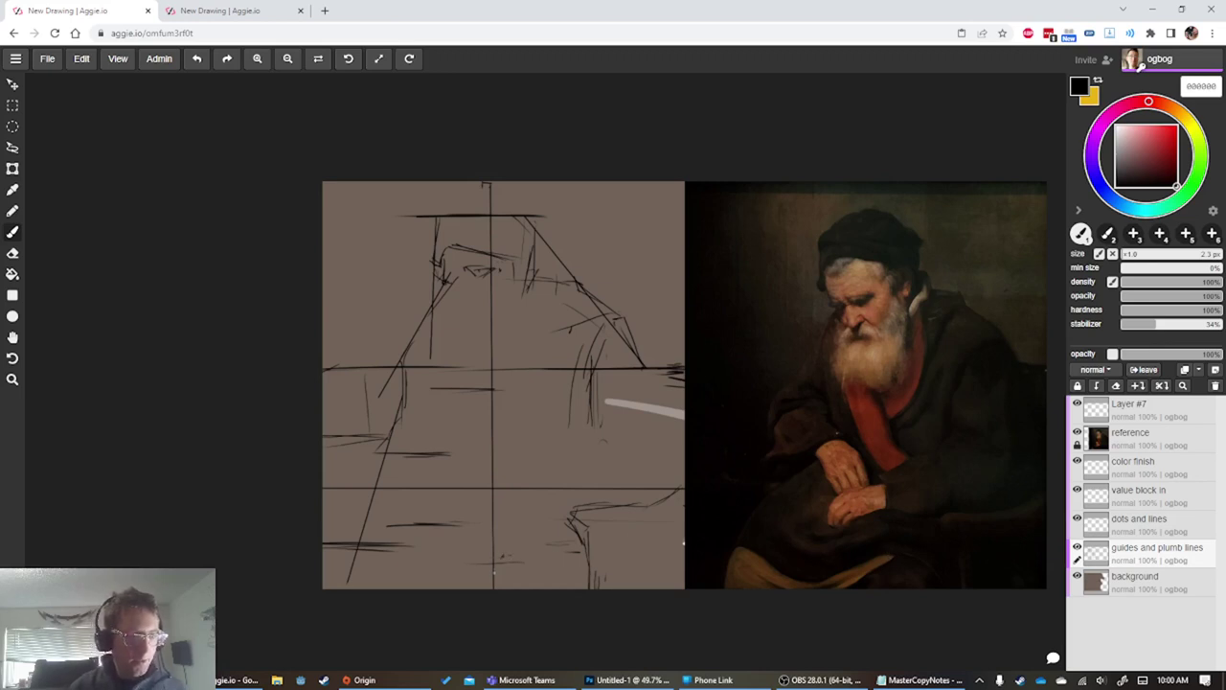
{"action": "mouse_move", "coordinate": [506, 560]}
{"action": "left_mouse_down"}
{"action": "mouse_move", "coordinate": [439, 595]}
{"action": "mouse_move", "coordinate": [465, 580]}
{"action": "mouse_move", "coordinate": [481, 529]}
{"action": "mouse_move", "coordinate": [458, 556]}
{"action": "mouse_move", "coordinate": [415, 549]}
{"action": "mouse_move", "coordinate": [411, 590]}
{"action": "mouse_move", "coordinate": [384, 554]}
{"action": "mouse_move", "coordinate": [397, 571]}
{"action": "mouse_move", "coordinate": [395, 561]}
{"action": "mouse_move", "coordinate": [362, 554]}
{"action": "left_mouse_up"}
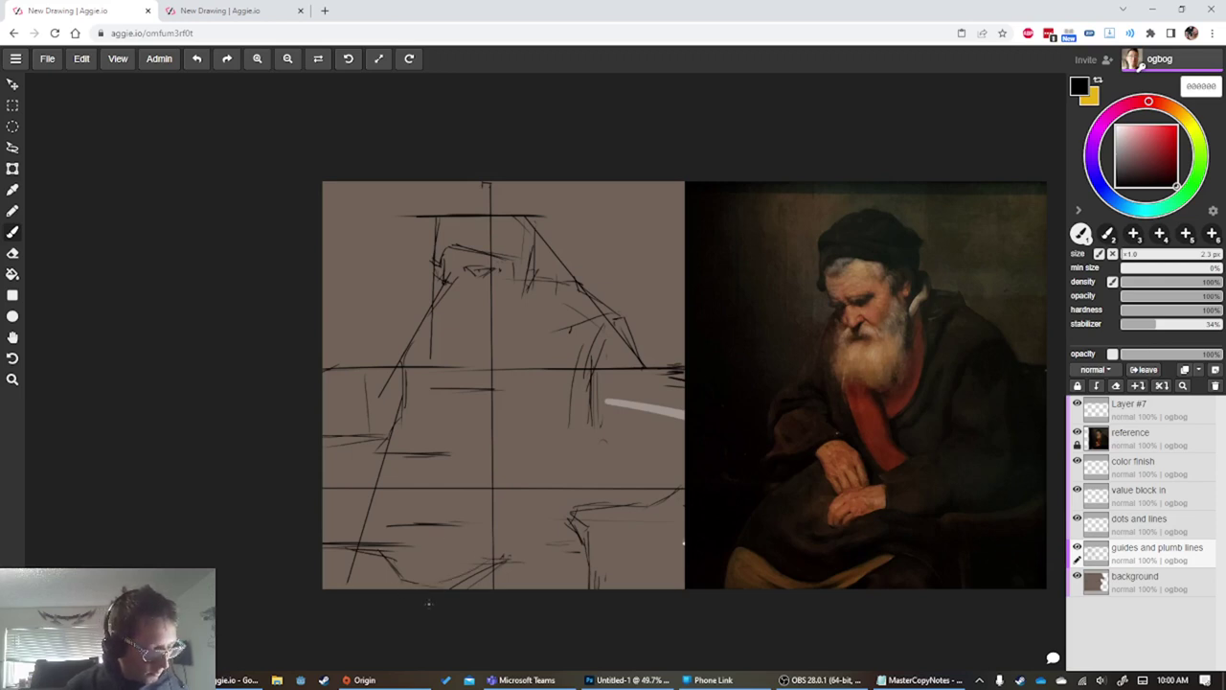
{"action": "key", "text": "space"}
{"action": "left_click_drag", "start_coordinate": [493, 455], "coordinate": [485, 462]}
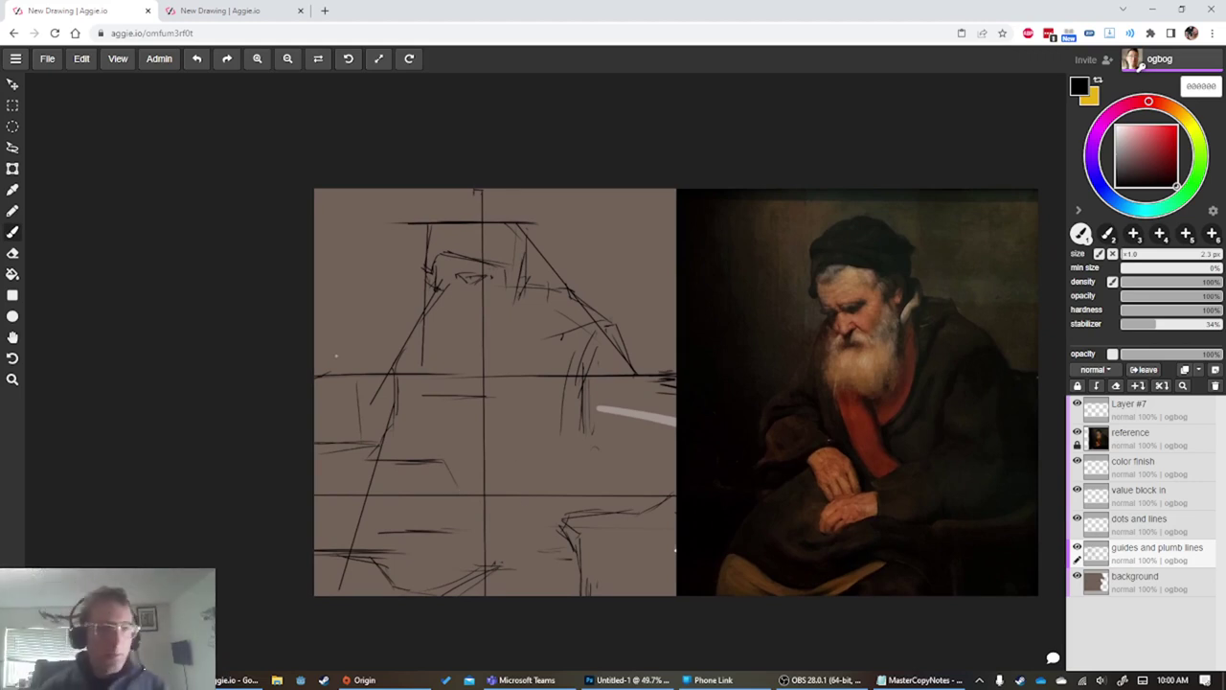
Mark the far eye's position on the face and place short horizontal strokes at the bottom of the beard
{"action": "scroll", "coordinate": [465, 340], "scroll_direction": "up", "scroll_amount": 3}
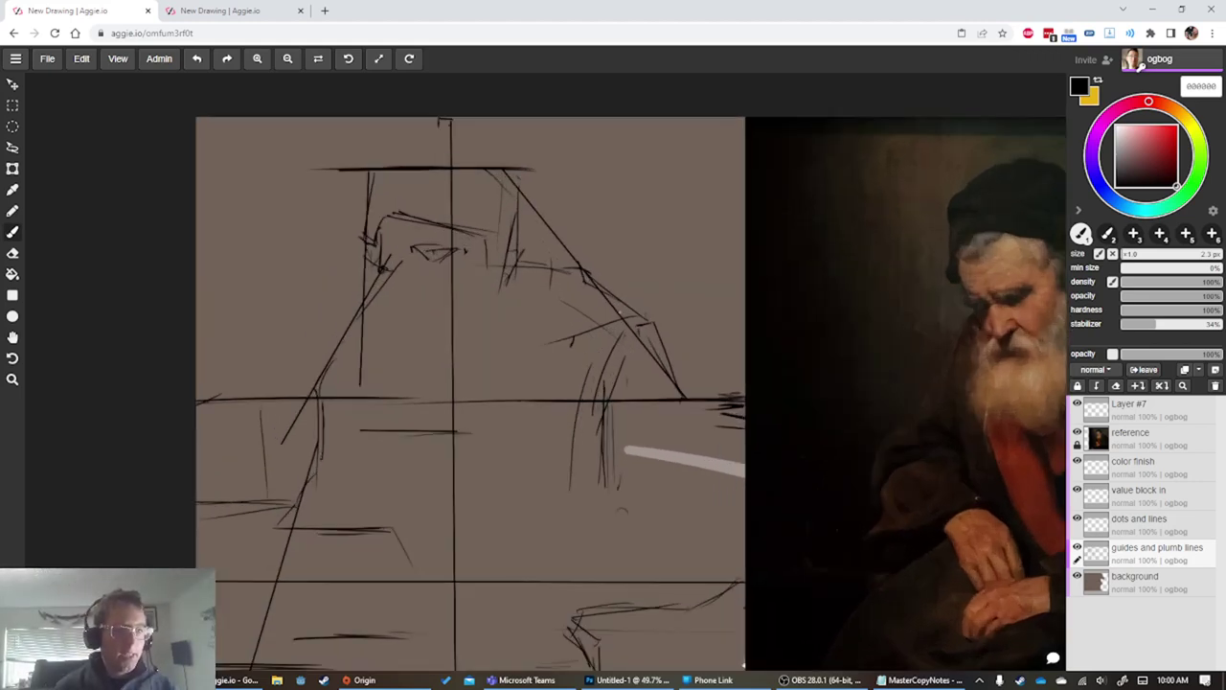
{"action": "key", "text": "space"}
{"action": "mouse_move", "coordinate": [652, 320]}
{"action": "left_mouse_down"}
{"action": "mouse_move", "coordinate": [498, 327]}
{"action": "mouse_move", "coordinate": [499, 314]}
{"action": "left_mouse_up"}
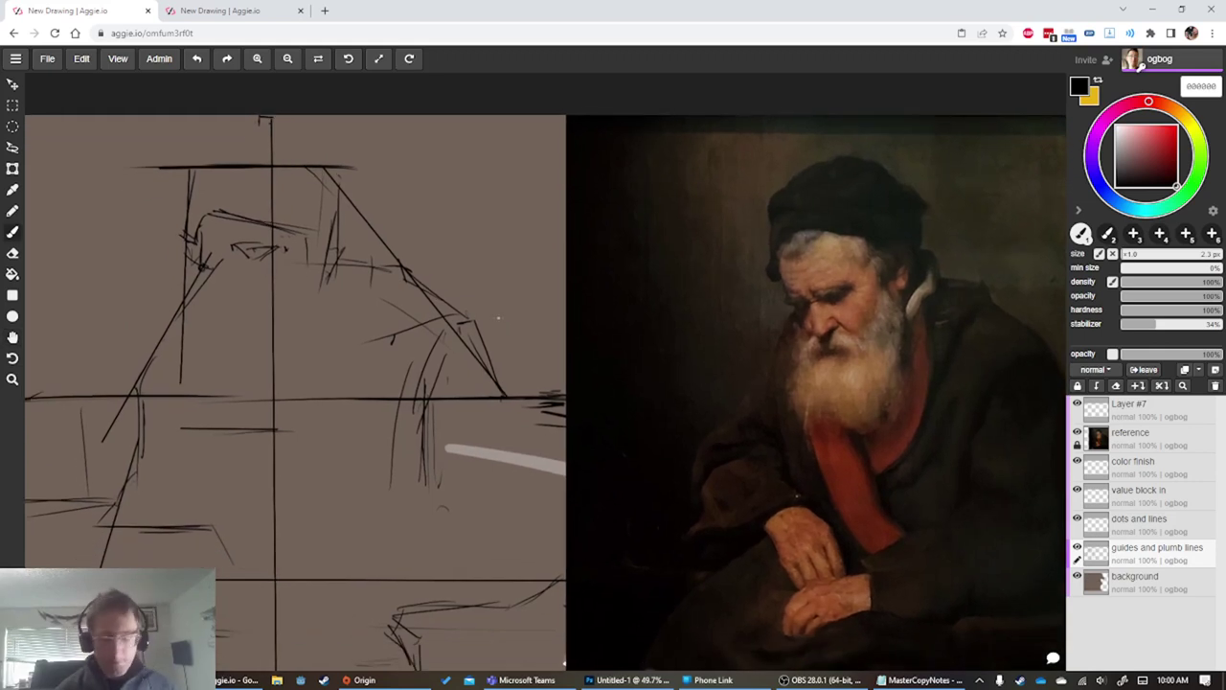
{"action": "key", "text": "space"}
{"action": "left_click_drag", "start_coordinate": [478, 554], "coordinate": [451, 520]}
{"action": "scroll", "coordinate": [406, 519], "scroll_direction": "down", "scroll_amount": 1}
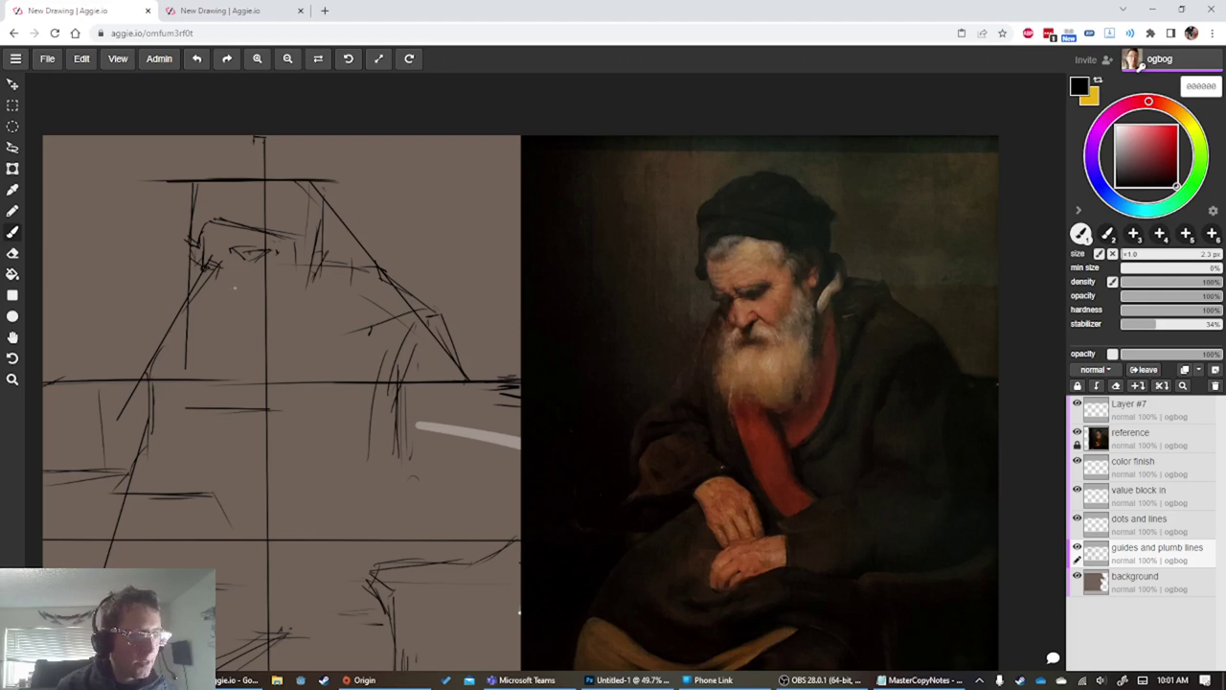
{"action": "left_click_drag", "start_coordinate": [234, 288], "coordinate": [218, 300]}
{"action": "left_click_drag", "start_coordinate": [249, 410], "coordinate": [293, 413]}
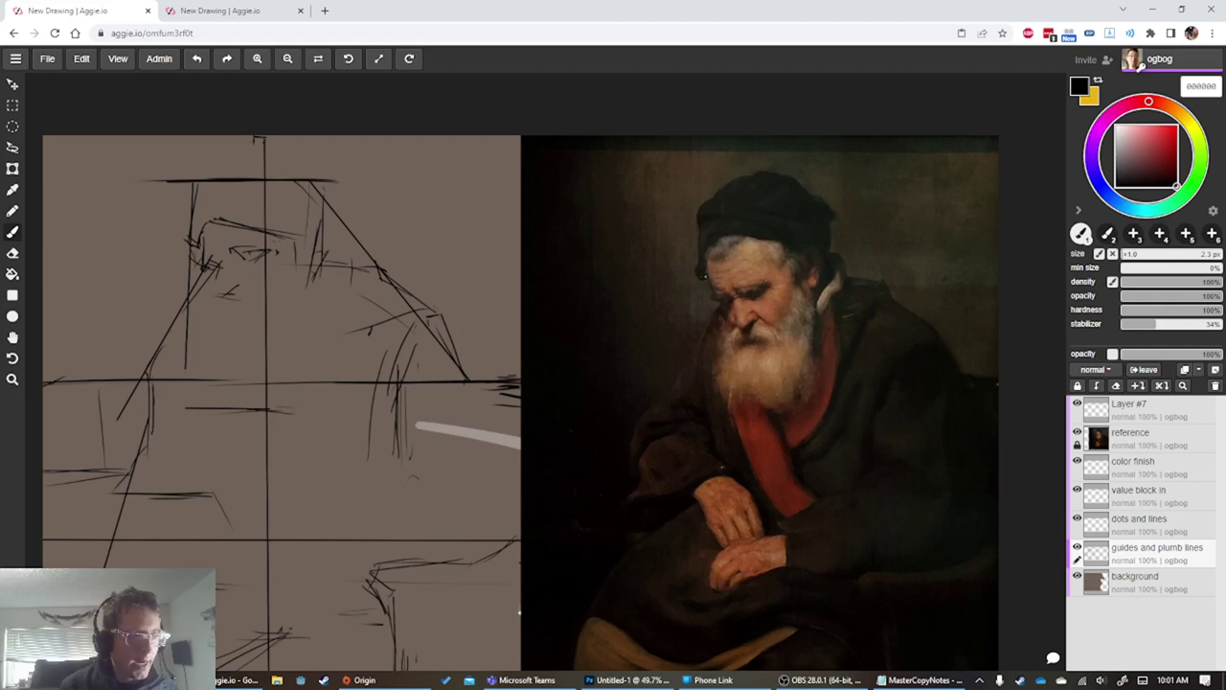
{"action": "left_click_drag", "start_coordinate": [281, 404], "coordinate": [219, 404]}
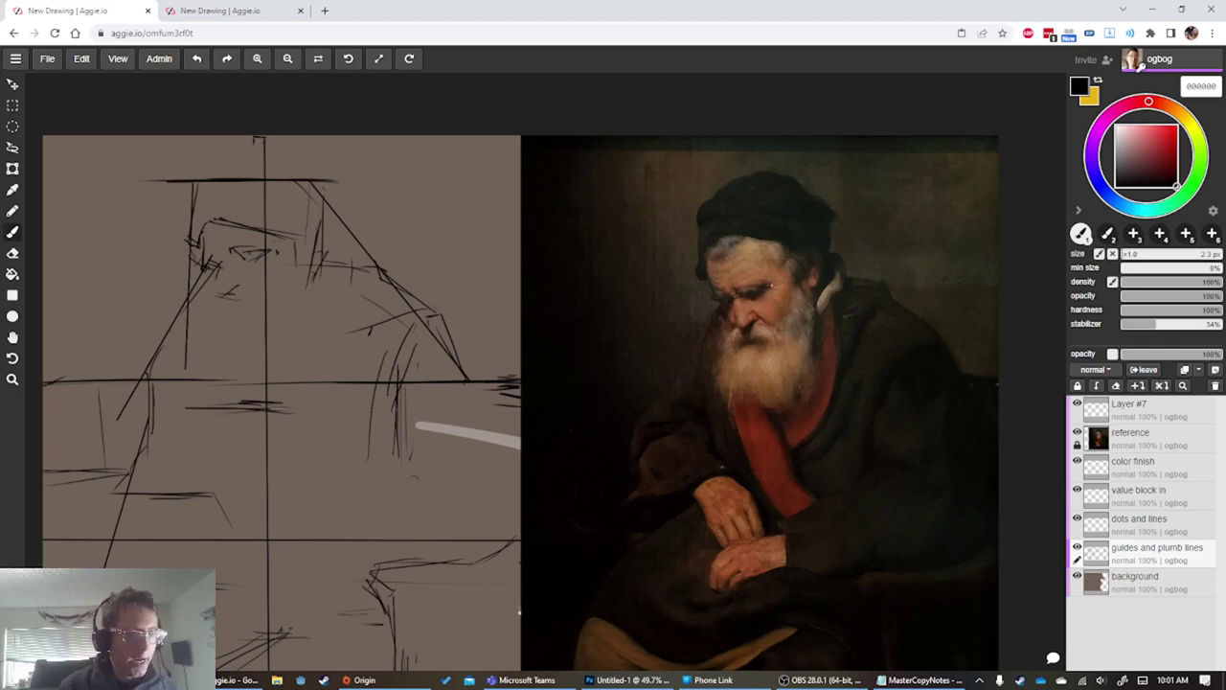
Draw a straight horizontal guide at eye height and sketch strokes for the eye, the side of the head and the collar along it
{"action": "left_click", "coordinate": [147, 283], "text": "shift"}
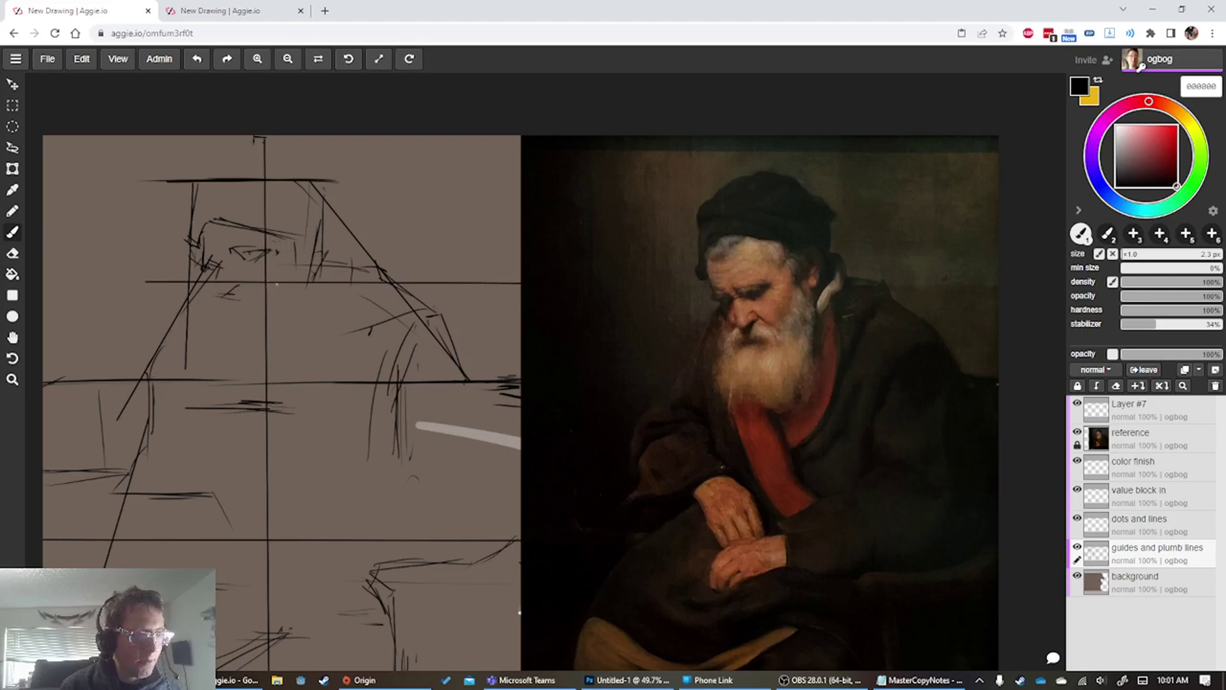
{"action": "mouse_move", "coordinate": [253, 278]}
{"action": "left_mouse_down"}
{"action": "mouse_move", "coordinate": [276, 283]}
{"action": "mouse_move", "coordinate": [236, 299]}
{"action": "left_mouse_up"}
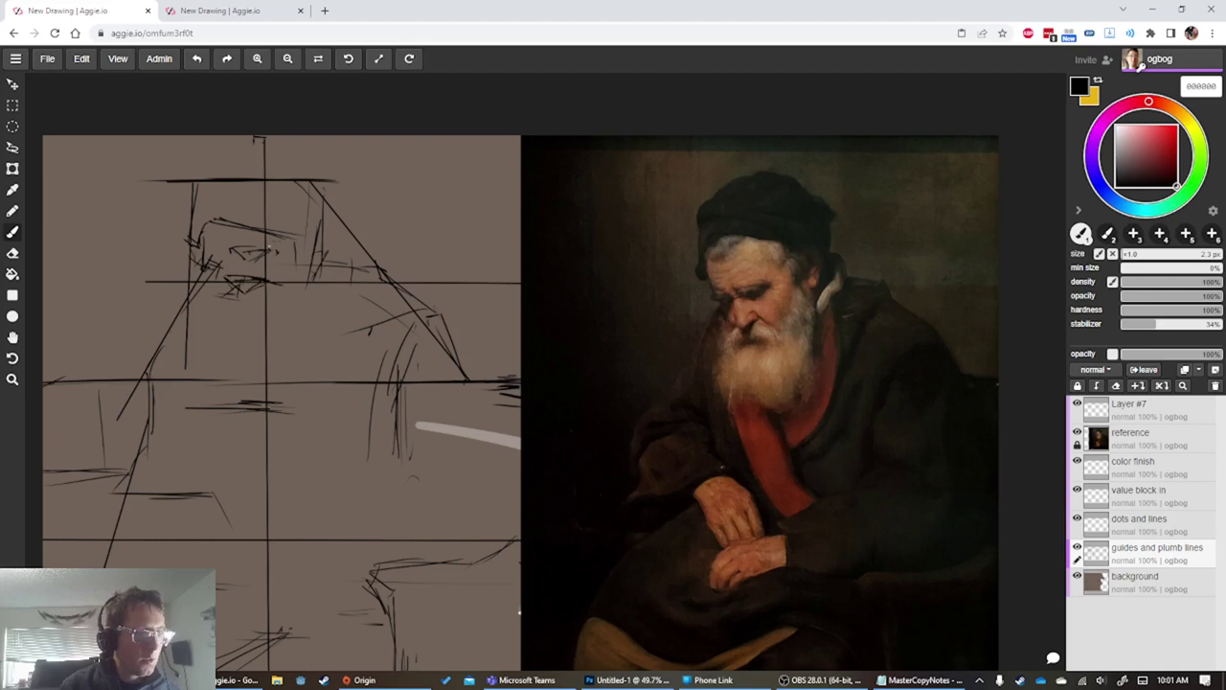
{"action": "mouse_move", "coordinate": [300, 242]}
{"action": "left_mouse_down"}
{"action": "mouse_move", "coordinate": [303, 269]}
{"action": "mouse_move", "coordinate": [288, 281]}
{"action": "mouse_move", "coordinate": [299, 268]}
{"action": "mouse_move", "coordinate": [304, 289]}
{"action": "left_mouse_up"}
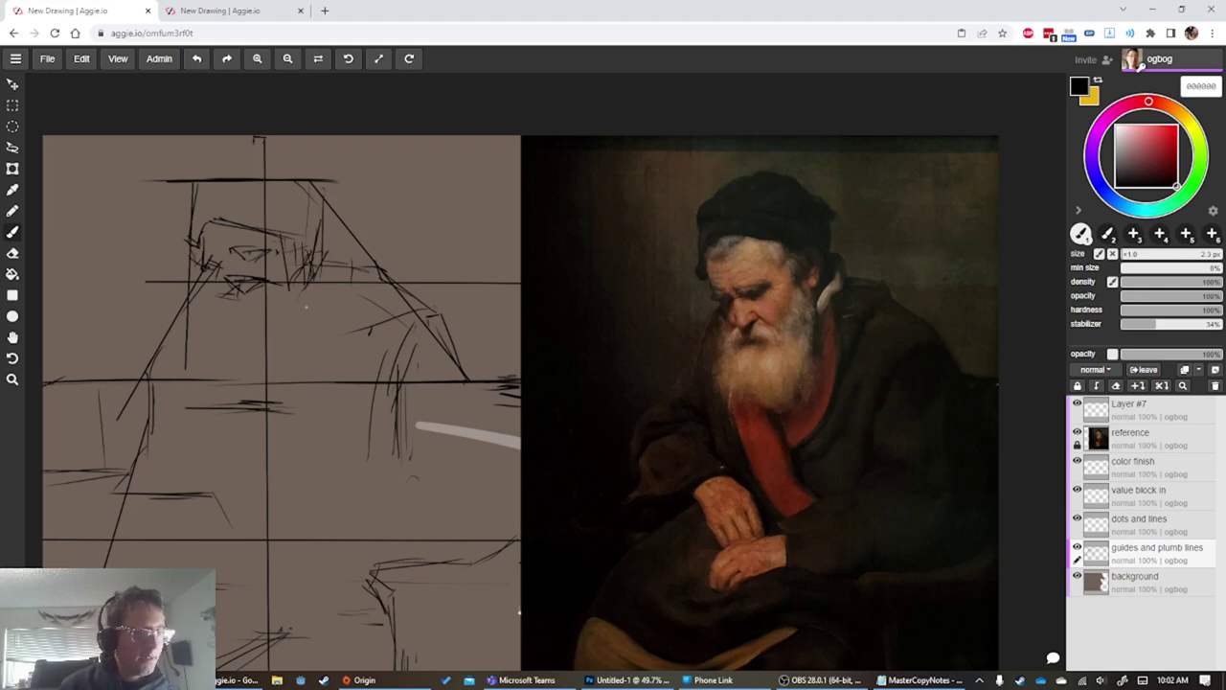
{"action": "mouse_move", "coordinate": [322, 233]}
{"action": "left_mouse_down"}
{"action": "mouse_move", "coordinate": [337, 240]}
{"action": "mouse_move", "coordinate": [339, 282]}
{"action": "left_mouse_up"}
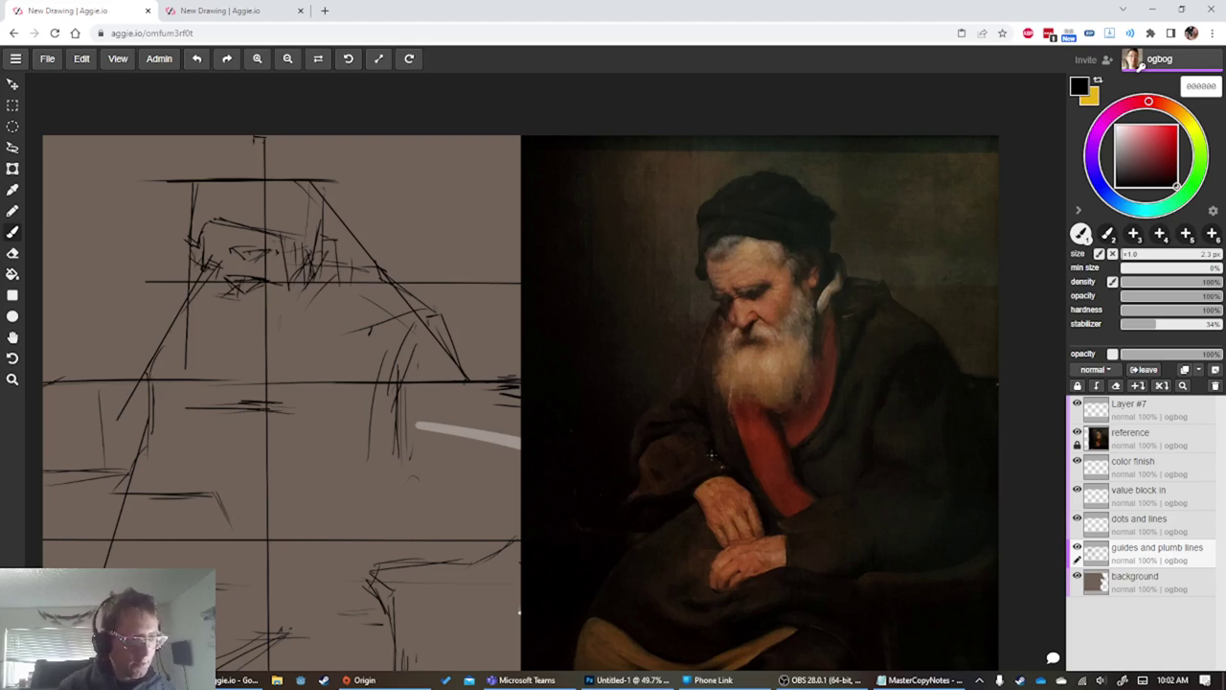
Project straight horizontal guides from the reference across the blank half at wrist height and at the lower edge of the hands
{"action": "left_click_drag", "start_coordinate": [729, 472], "coordinate": [151, 477]}
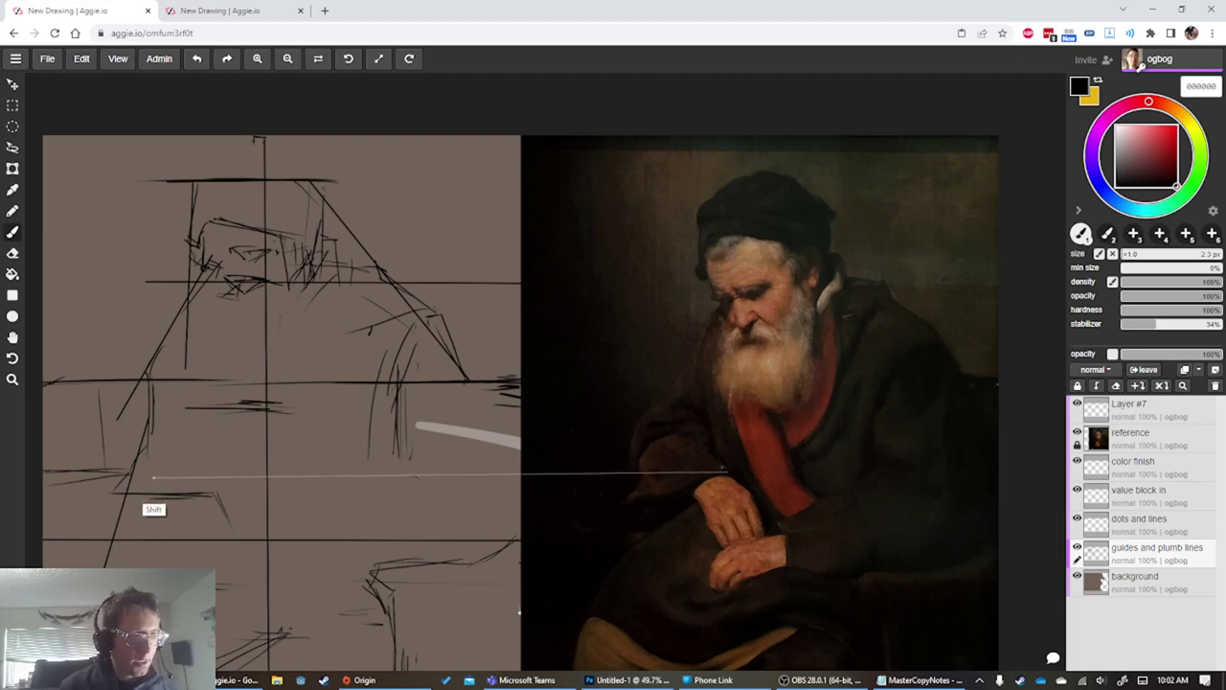
{"action": "left_click", "coordinate": [154, 473], "text": "shift"}
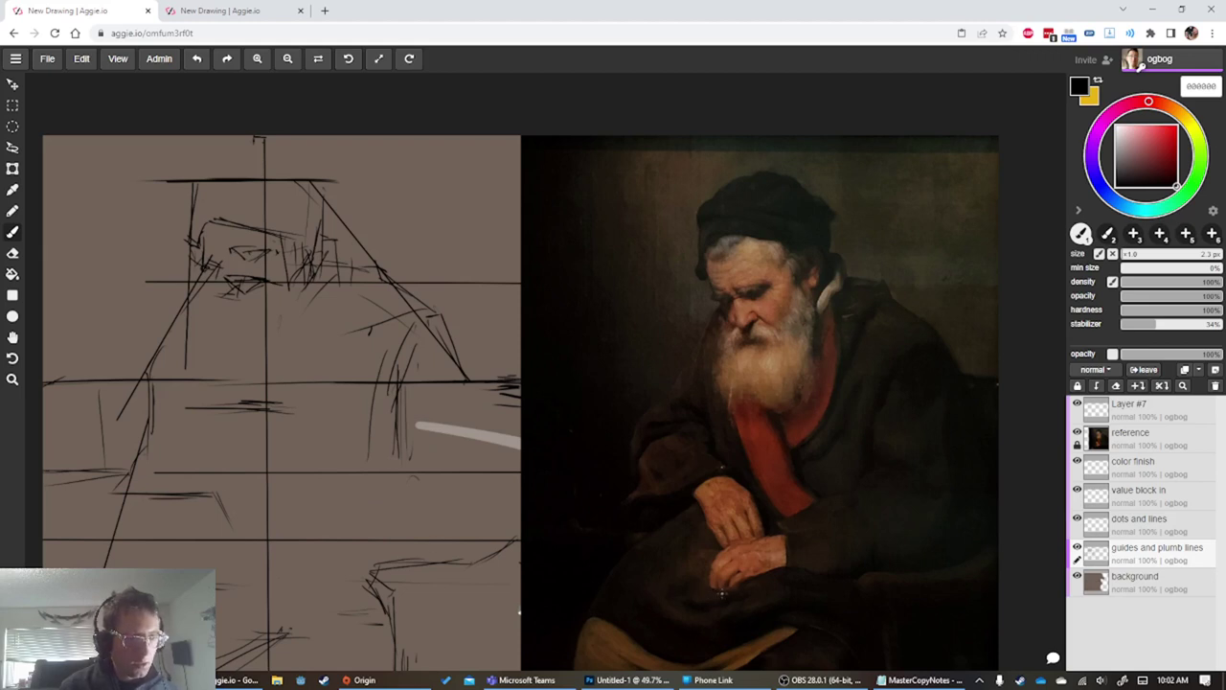
{"action": "key", "text": "shift"}
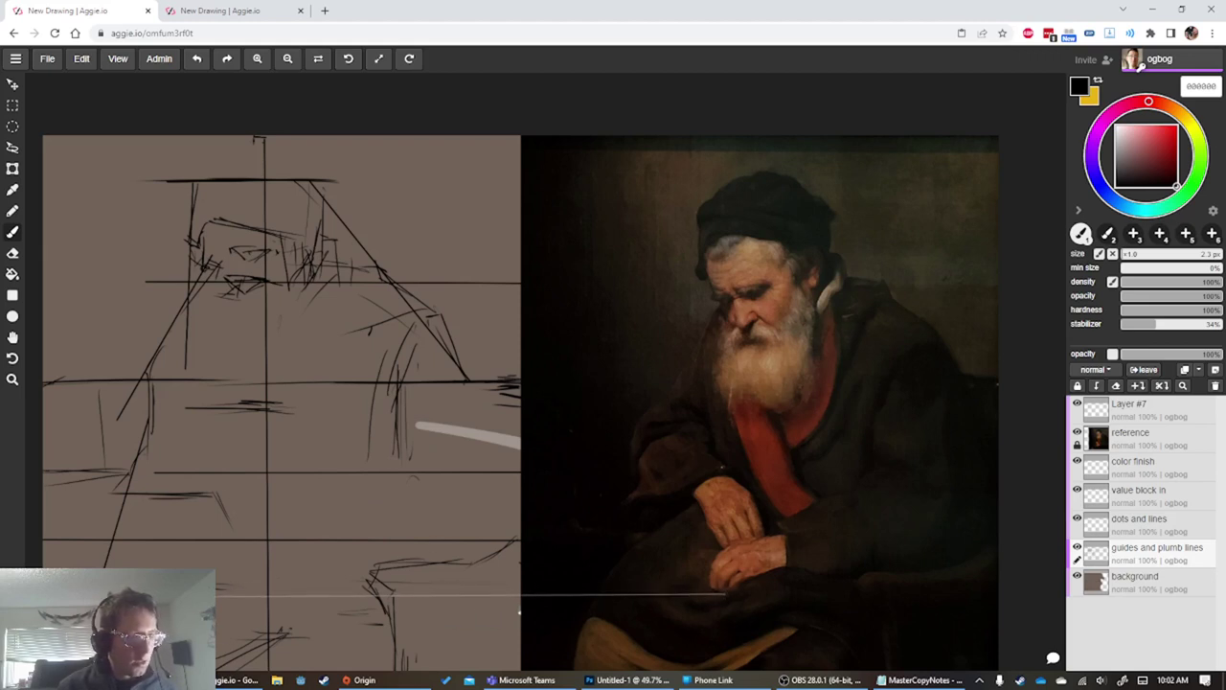
{"action": "left_click", "coordinate": [518, 612], "text": "shift"}
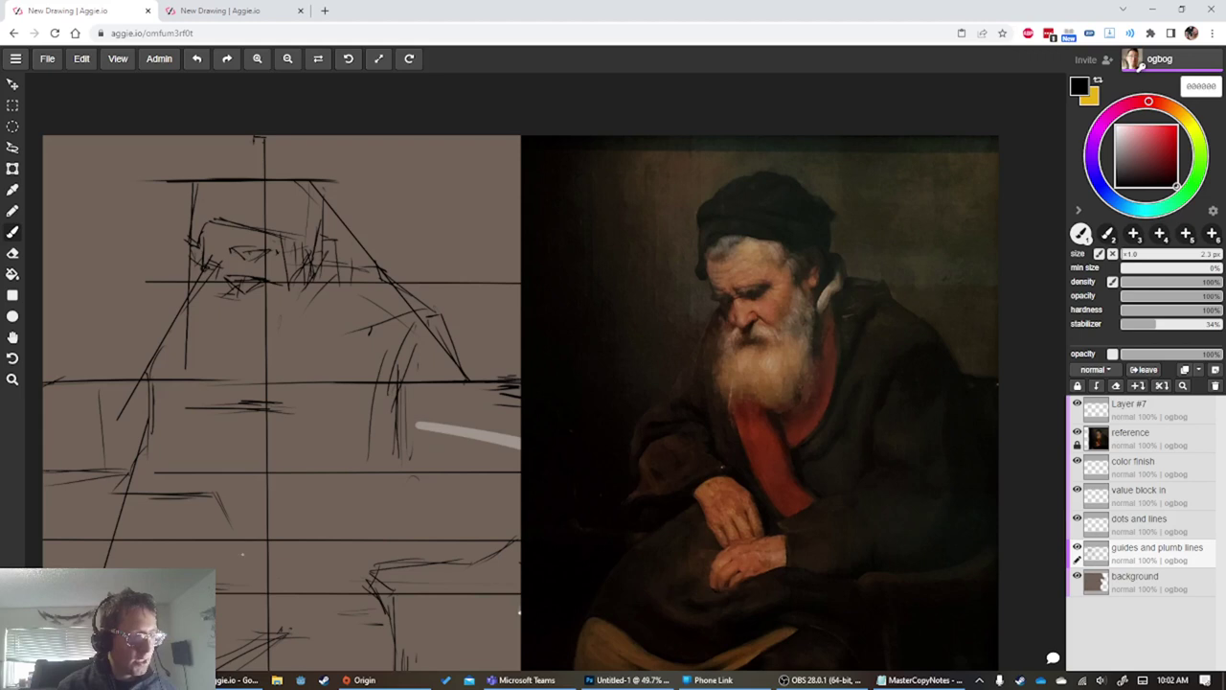
Block in the hands' angular outline with the lower edge, the short vertical end at the wrist and the stepped slope above
{"action": "key", "text": "shift"}
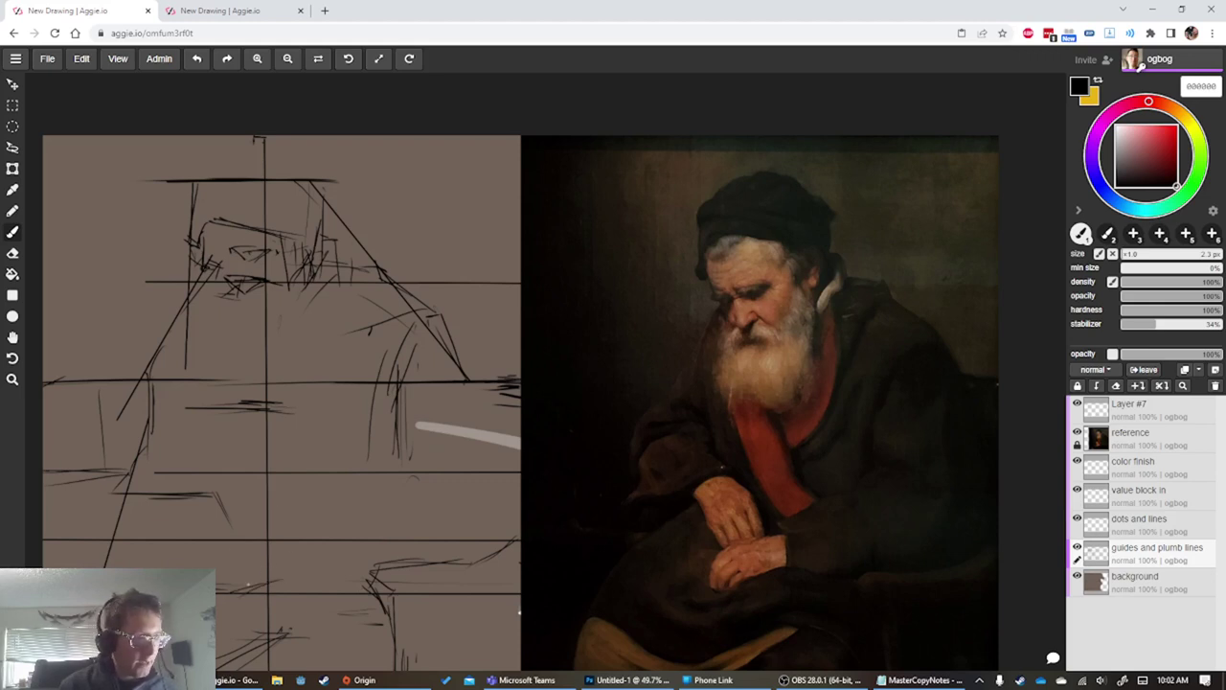
{"action": "left_click_drag", "start_coordinate": [277, 558], "coordinate": [276, 574]}
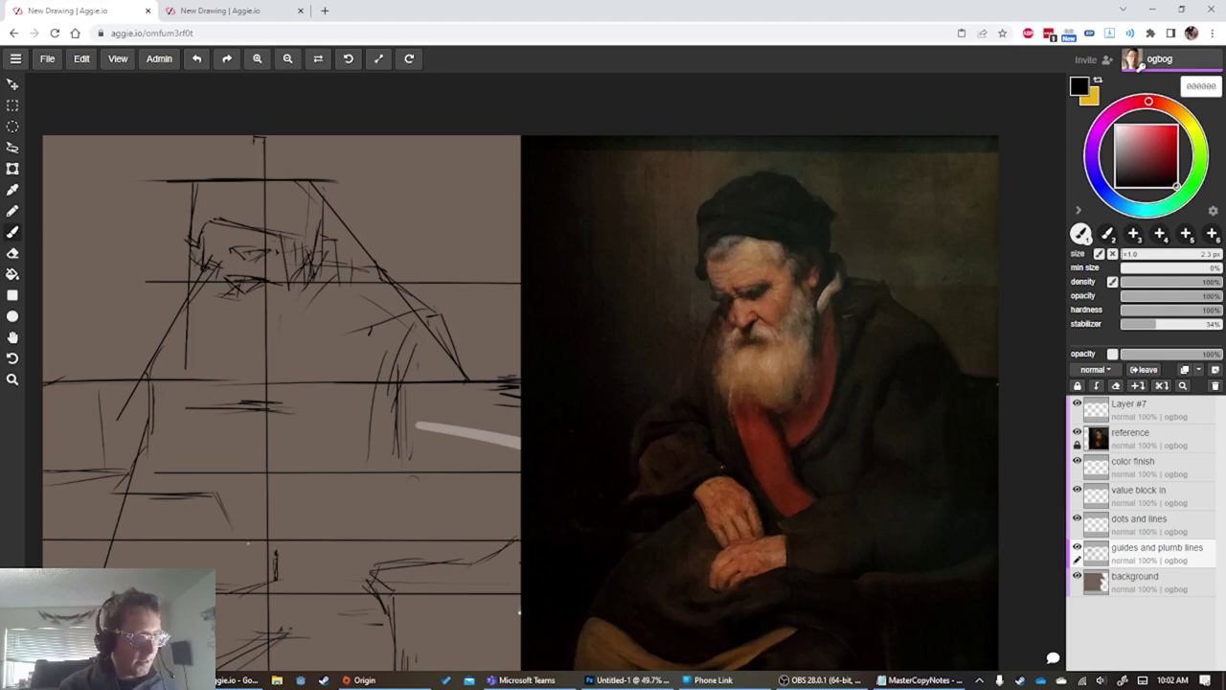
{"action": "left_click_drag", "start_coordinate": [275, 551], "coordinate": [247, 551]}
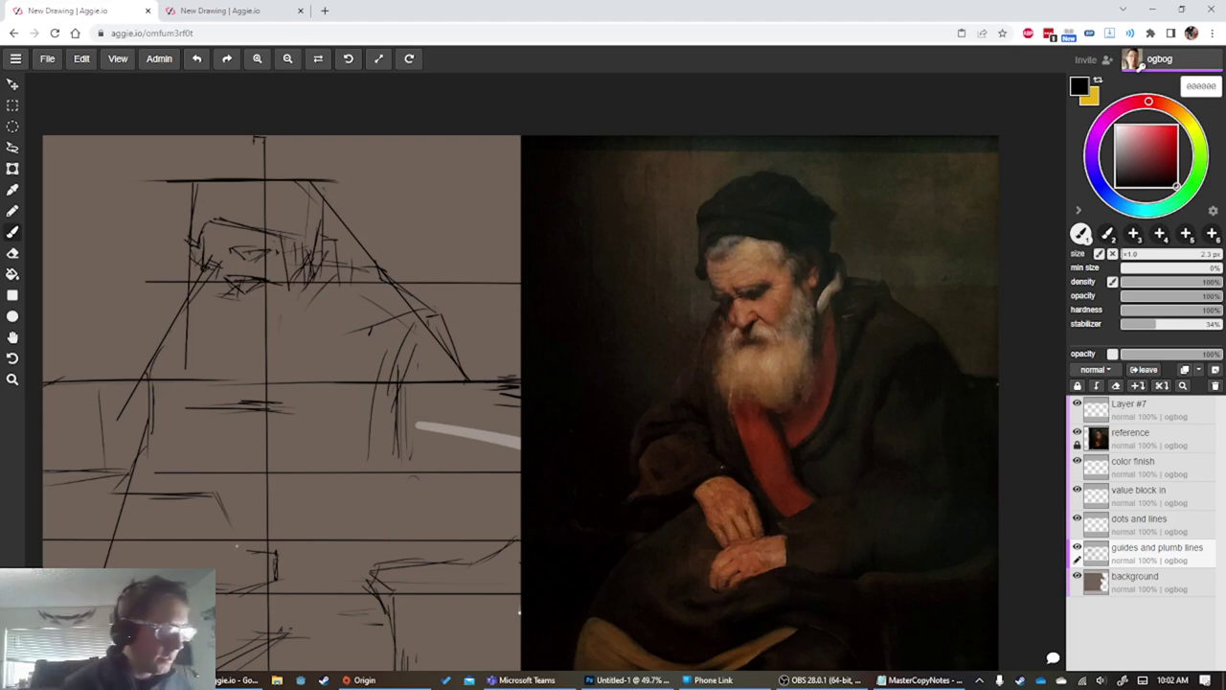
{"action": "left_click_drag", "start_coordinate": [234, 518], "coordinate": [245, 546]}
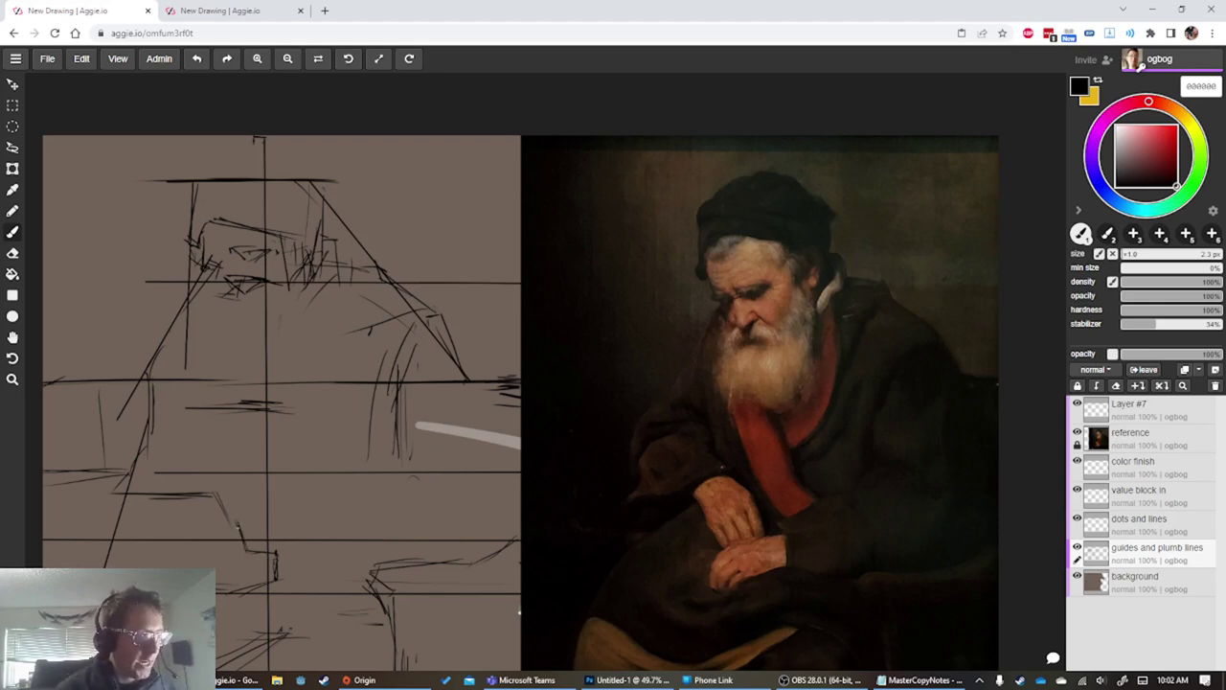
{"action": "left_click_drag", "start_coordinate": [235, 519], "coordinate": [211, 501]}
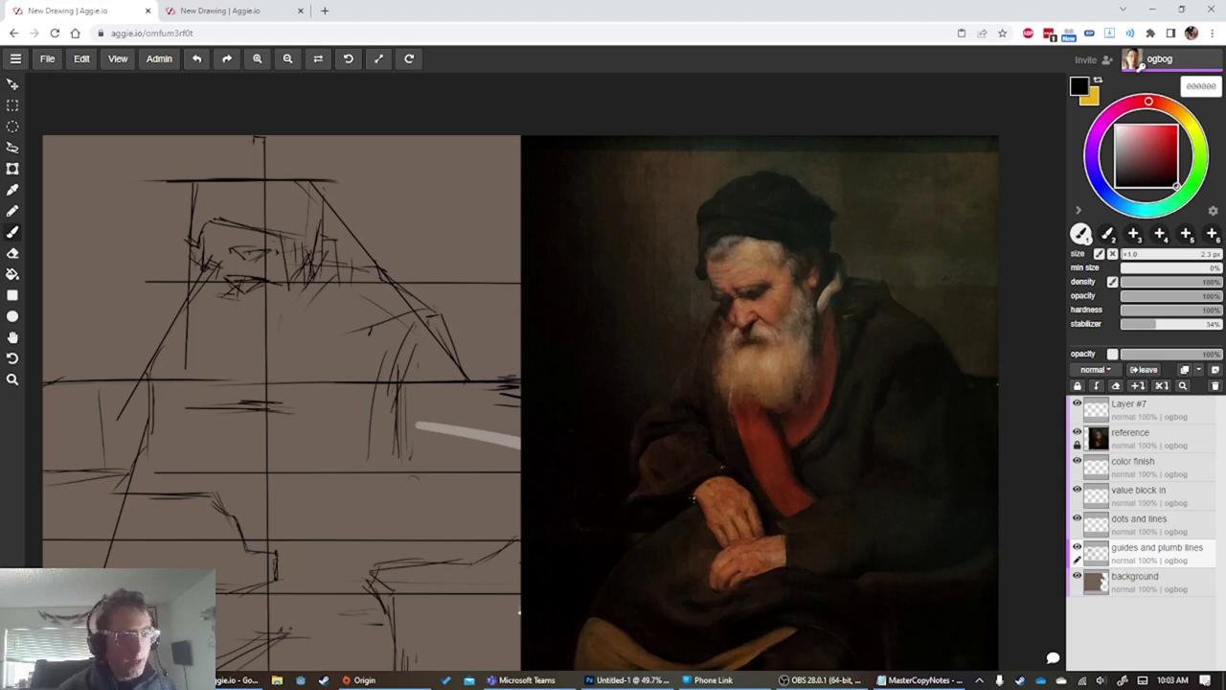
Check the hand's outer edge against the hat on the reference and extend the face's vertical plumb line down to the hands
{"action": "left_click_drag", "start_coordinate": [694, 496], "coordinate": [694, 201]}
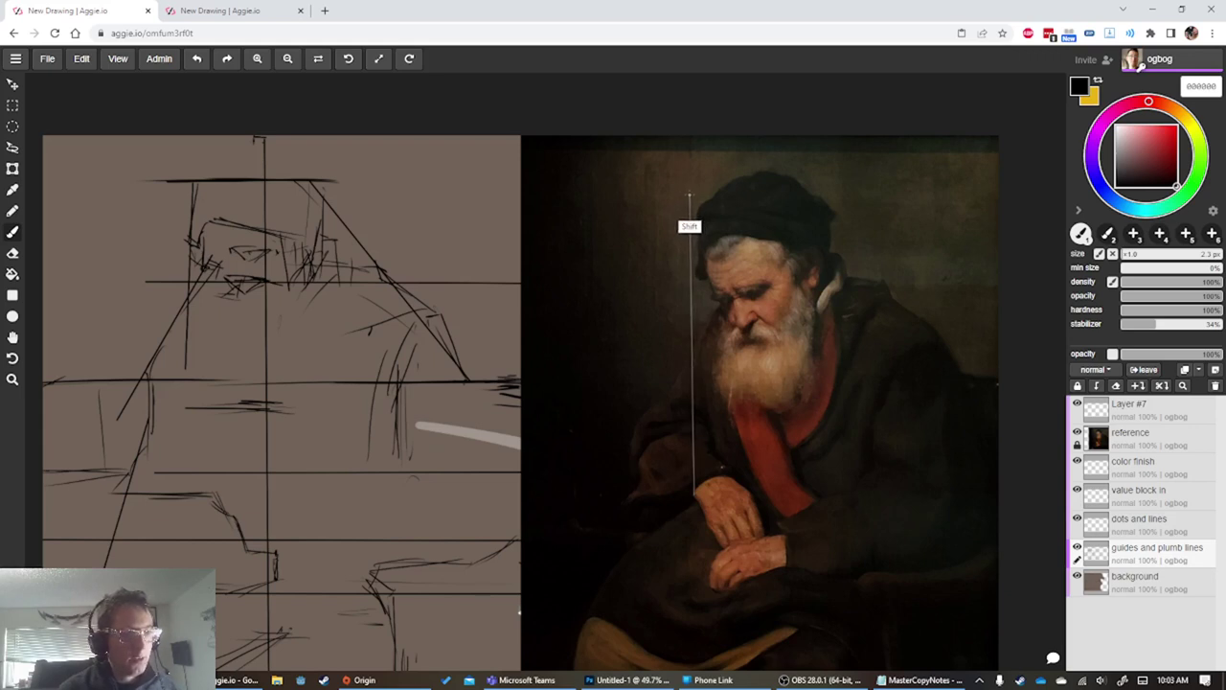
{"action": "left_click_drag", "start_coordinate": [690, 194], "coordinate": [690, 195]}
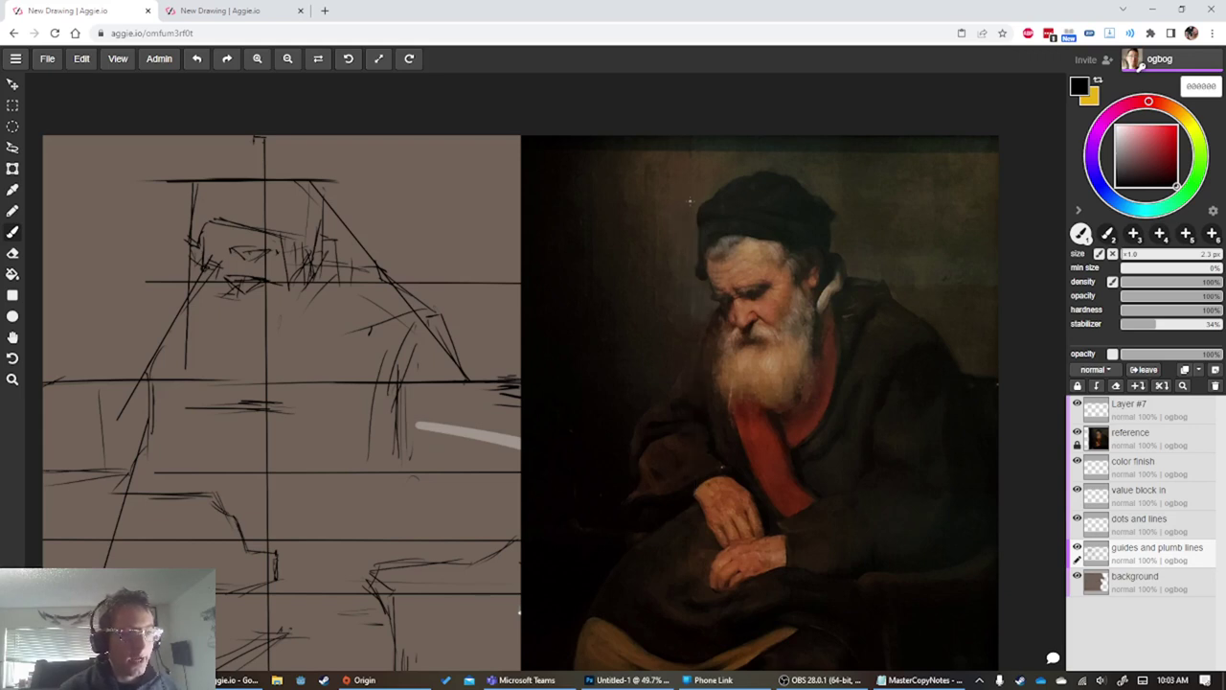
{"action": "key", "text": "space"}
{"action": "left_click_drag", "start_coordinate": [395, 505], "coordinate": [554, 487]}
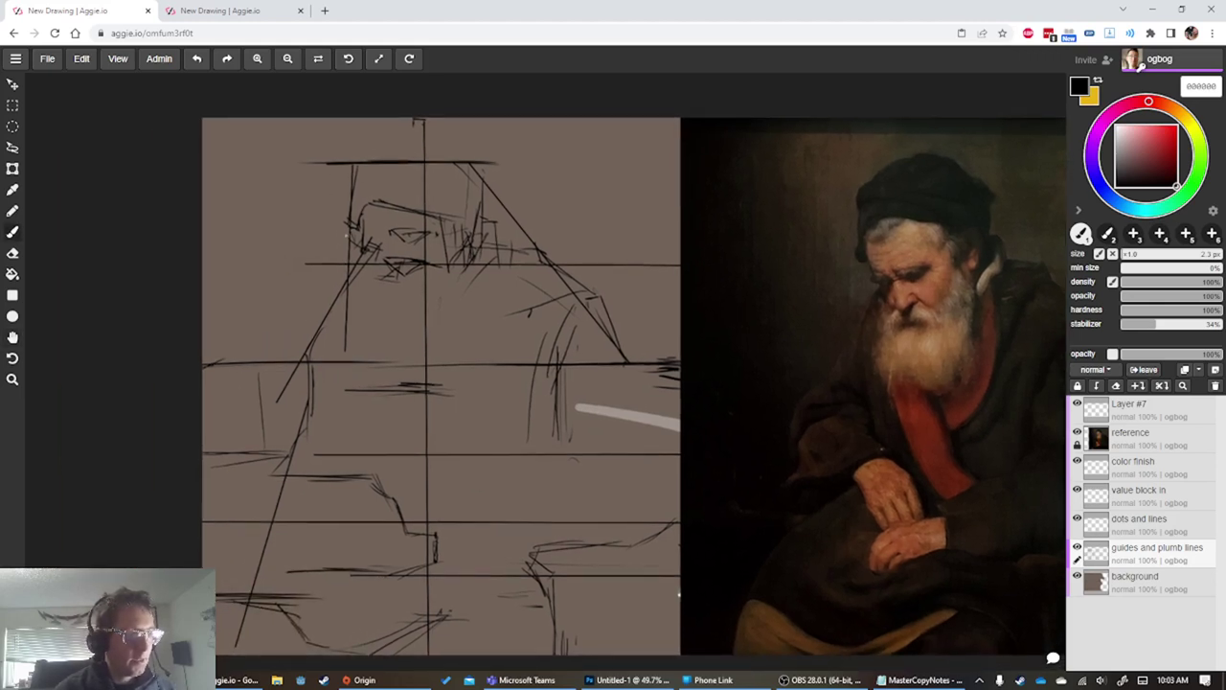
{"action": "key", "text": "shift"}
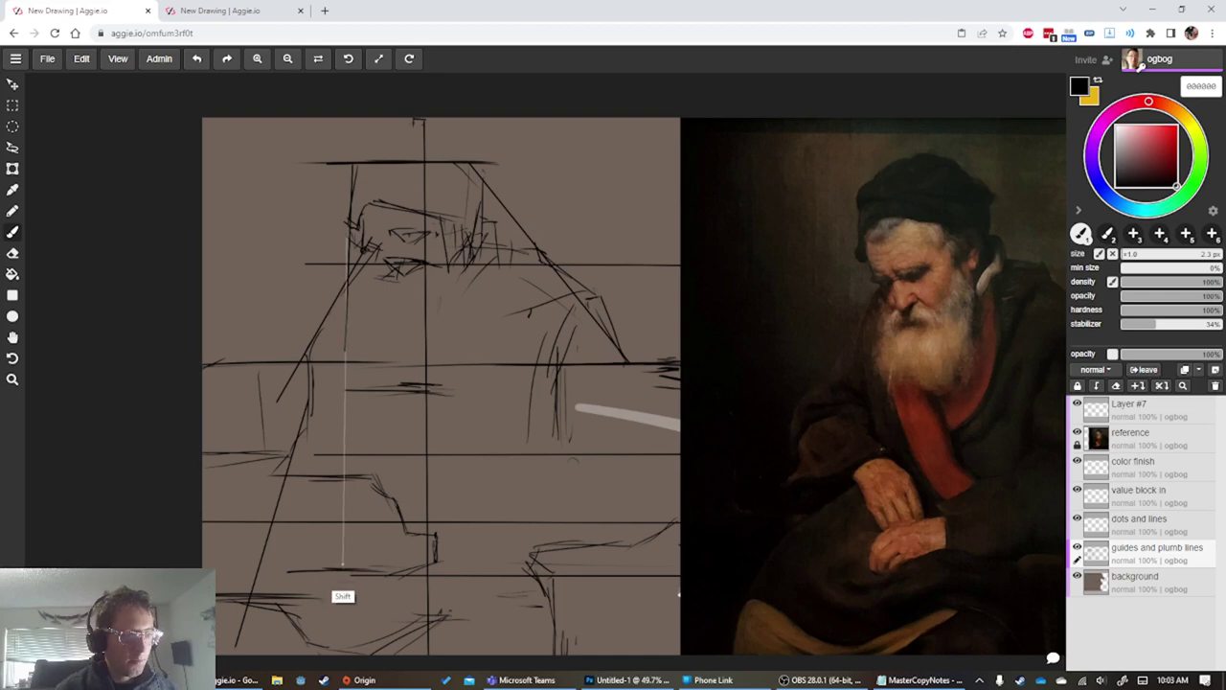
{"action": "left_click", "coordinate": [342, 566], "text": "shift"}
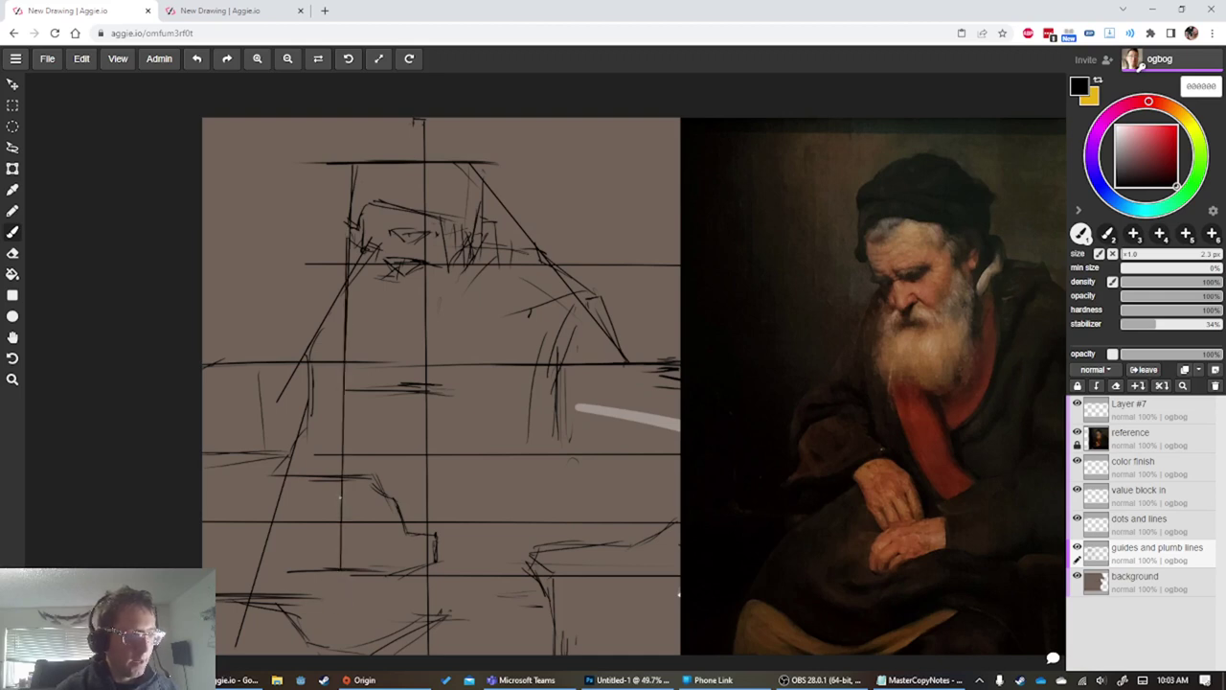
Sketch the hand's angular outer contour beside the plumb line and refine the top edge at the wrist and cuff
{"action": "mouse_move", "coordinate": [345, 515]}
{"action": "left_mouse_down"}
{"action": "mouse_move", "coordinate": [362, 541]}
{"action": "mouse_move", "coordinate": [343, 554]}
{"action": "left_mouse_up"}
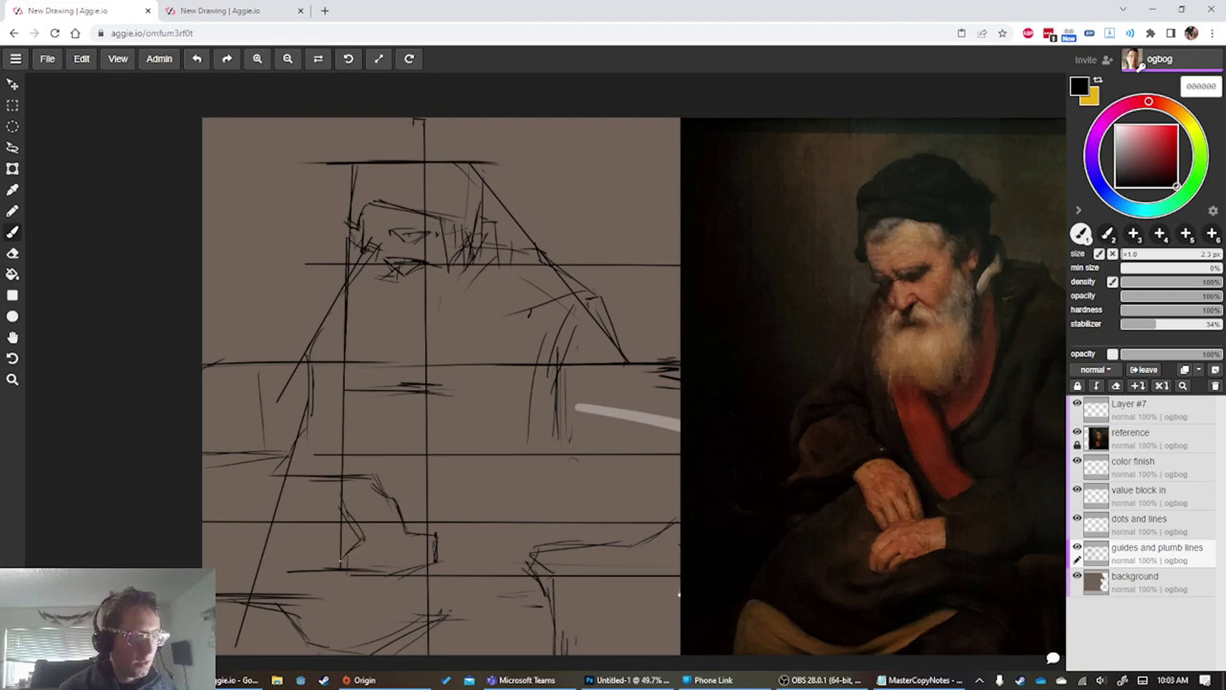
{"action": "key", "text": "space"}
{"action": "left_click_drag", "start_coordinate": [296, 487], "coordinate": [310, 490]}
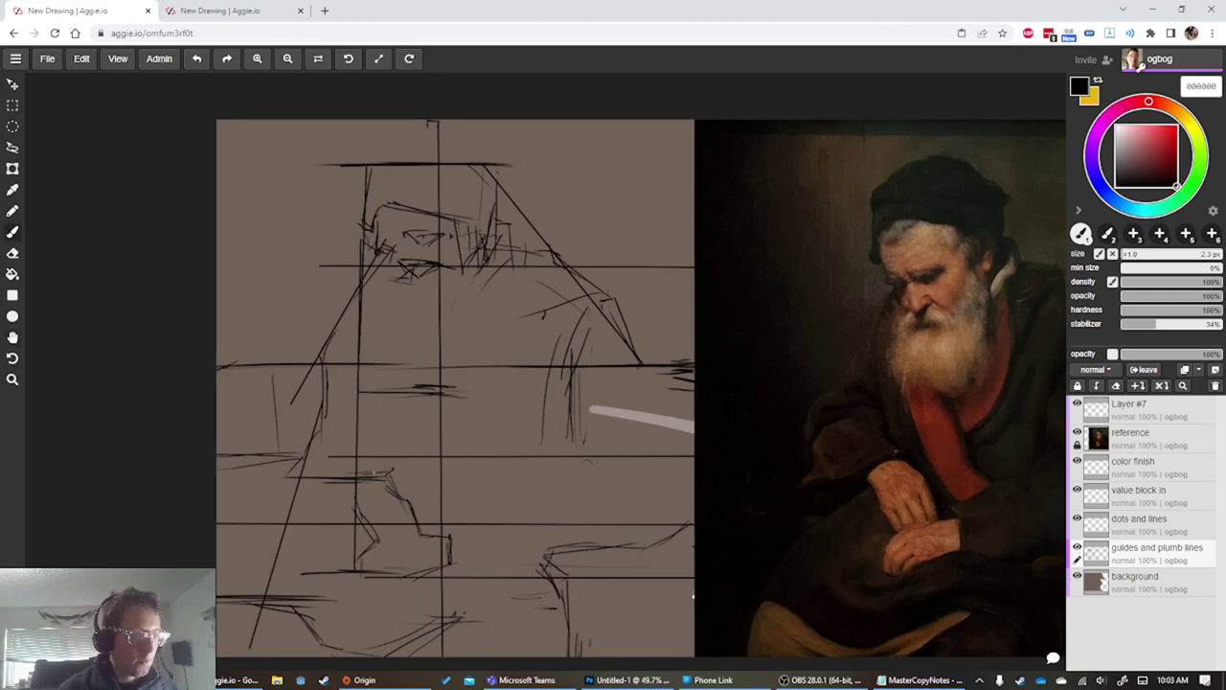
{"action": "left_click_drag", "start_coordinate": [376, 471], "coordinate": [332, 473]}
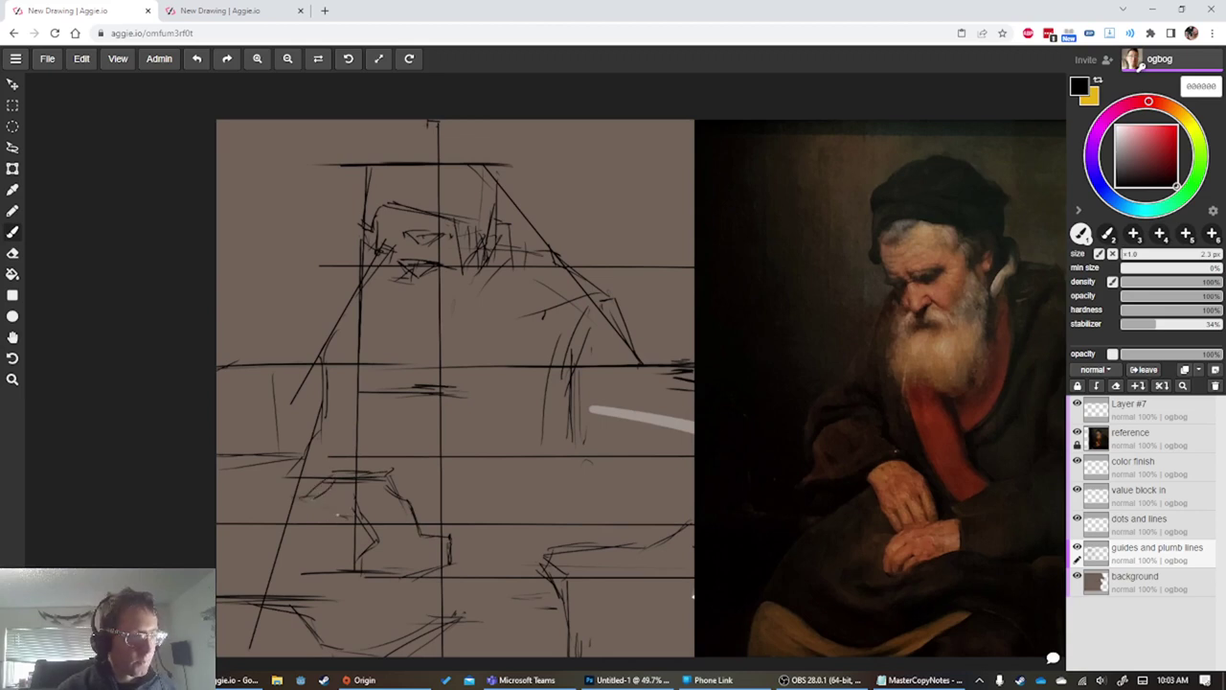
Draw a straight diagonal from the hand down along the robe's front and short angled lines for the outer edge of the cloth
{"action": "left_click", "coordinate": [249, 587], "text": "shift"}
{"action": "mouse_move", "coordinate": [249, 588]}
{"action": "left_mouse_down"}
{"action": "mouse_move", "coordinate": [271, 472]}
{"action": "mouse_move", "coordinate": [258, 485]}
{"action": "left_mouse_up"}
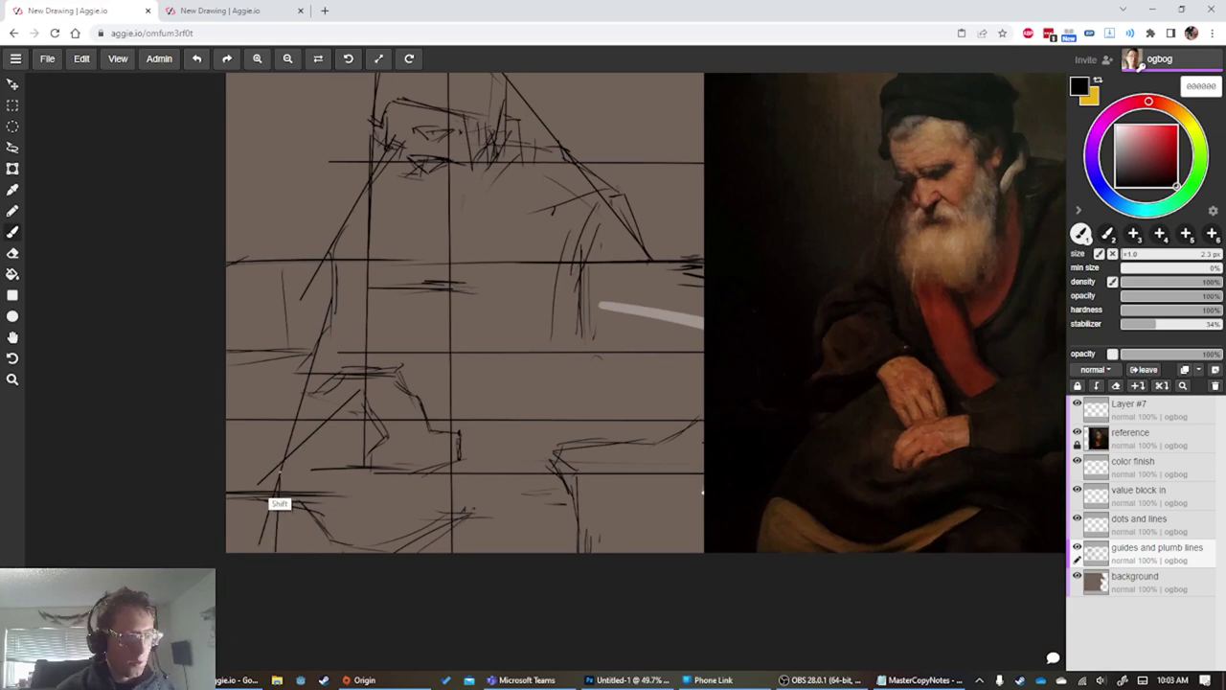
{"action": "left_click", "coordinate": [276, 526], "text": "shift"}
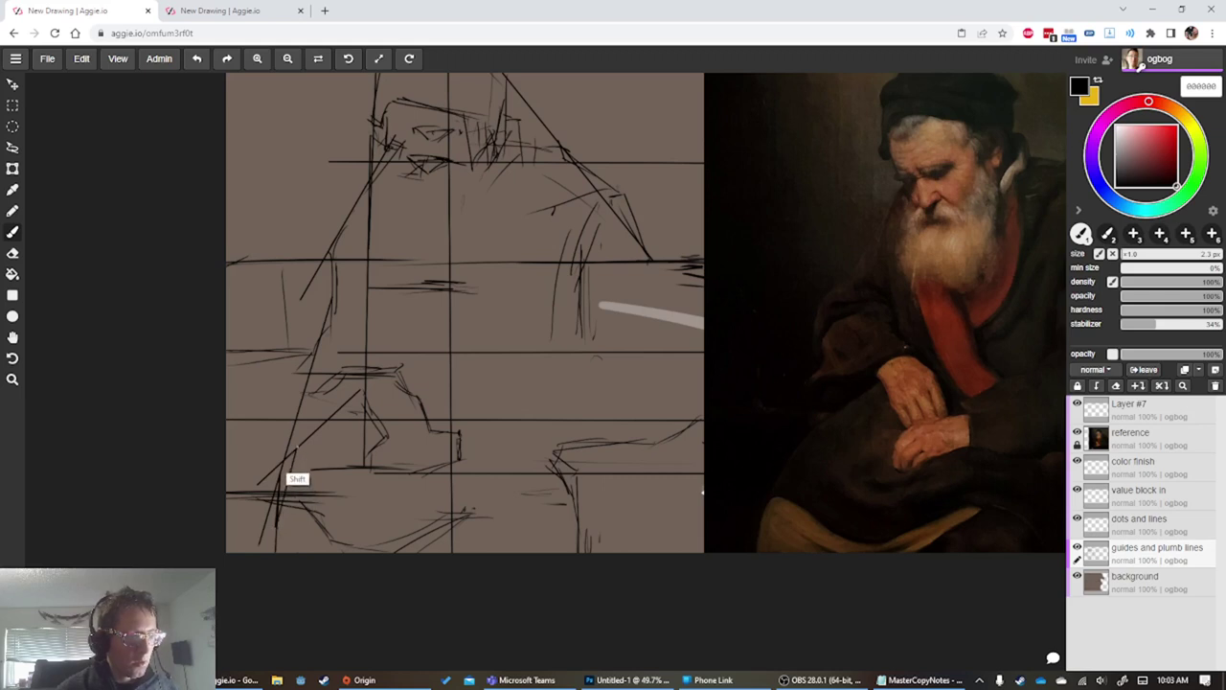
{"action": "left_click", "coordinate": [286, 498]}
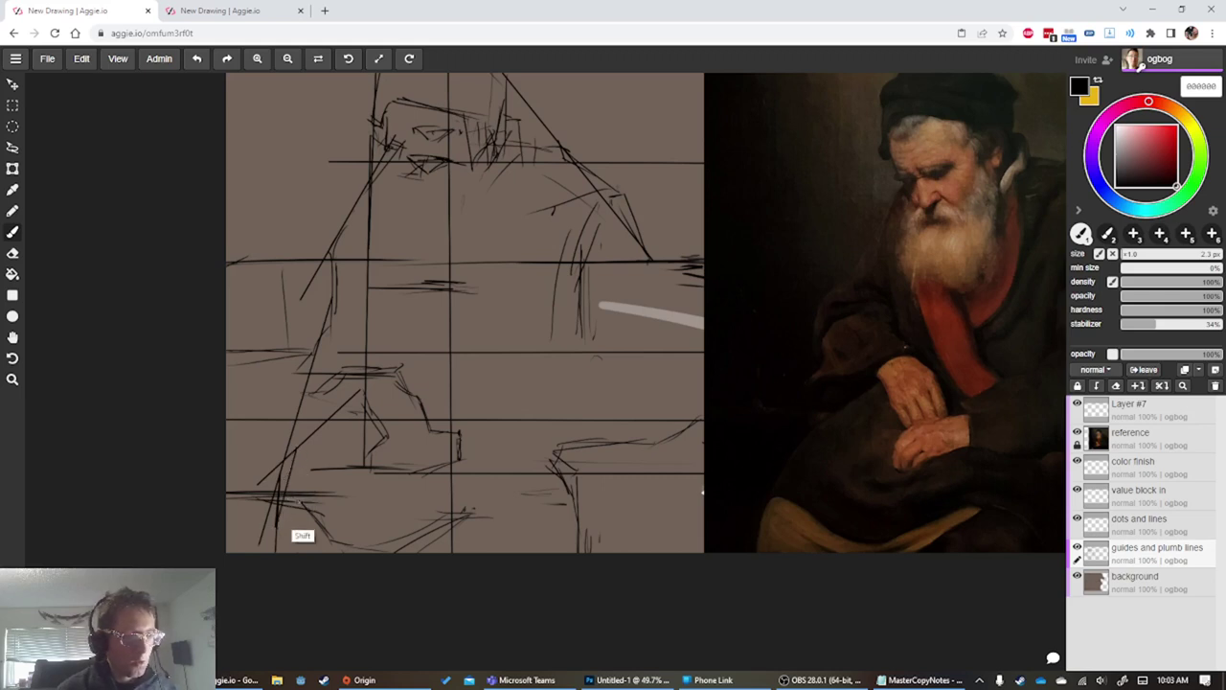
{"action": "left_click", "coordinate": [321, 510], "text": "shift"}
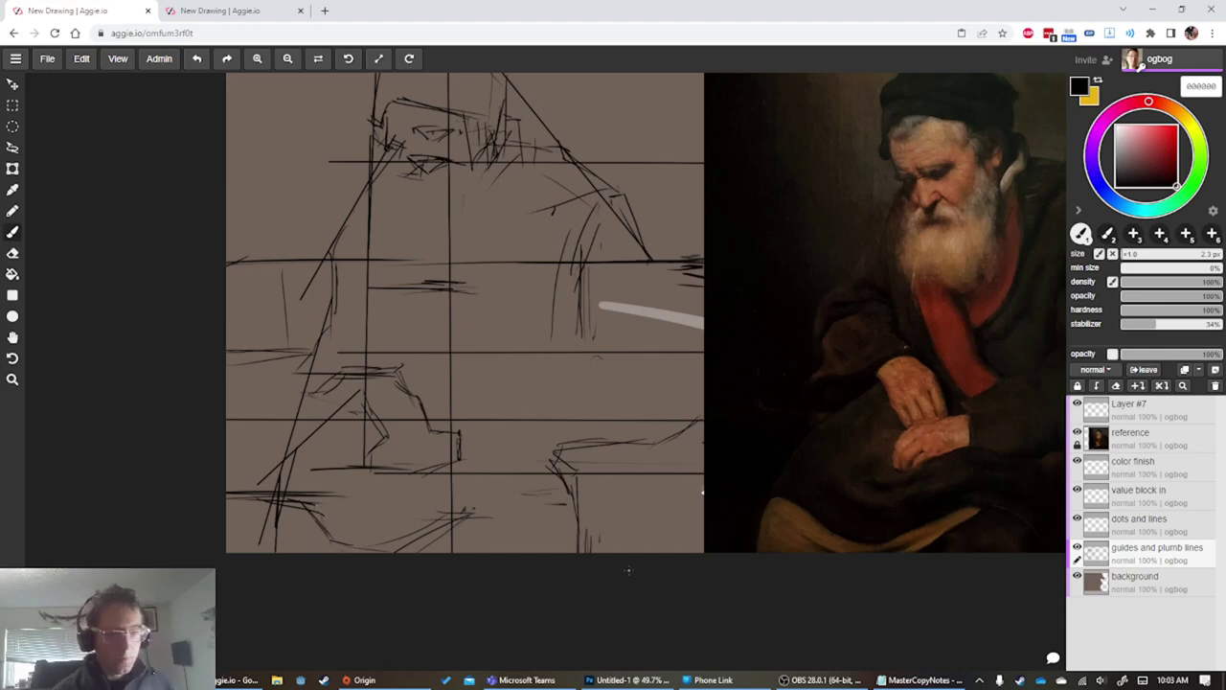
Sketch the angular upper edge and outer side of the yellow cloth near the canvas's lower edge, following the reference
{"action": "scroll", "coordinate": [721, 543], "scroll_direction": "up", "scroll_amount": 5}
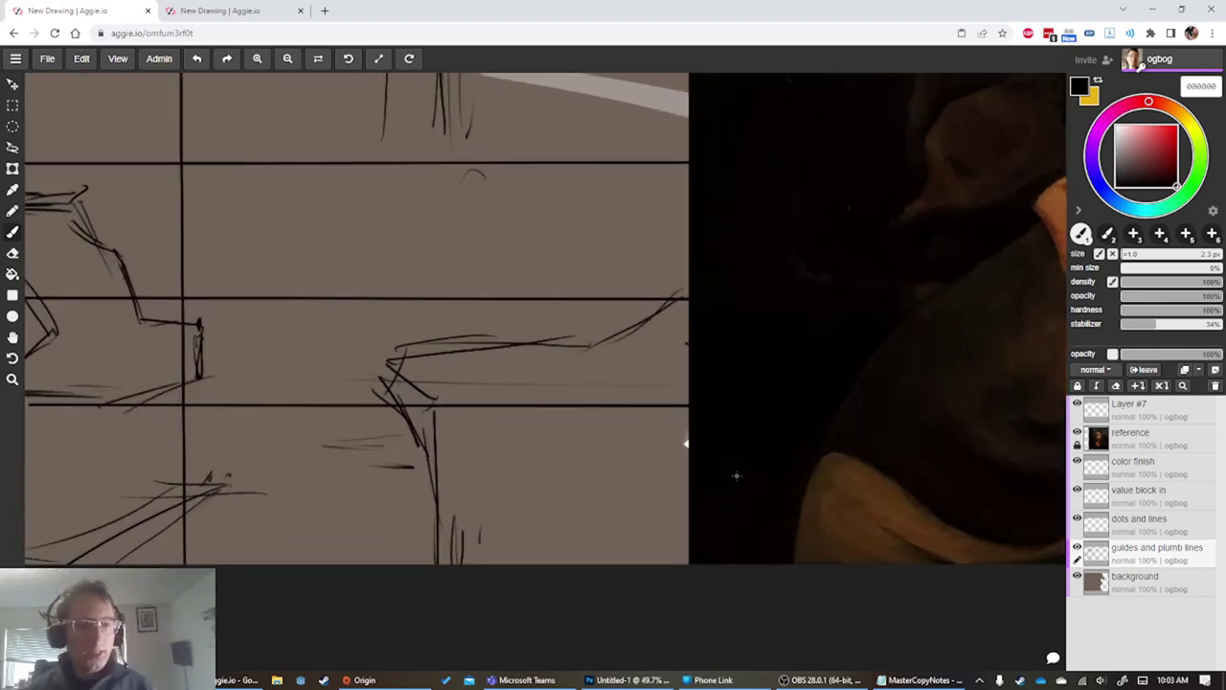
{"action": "left_click_drag", "start_coordinate": [668, 482], "coordinate": [430, 413]}
{"action": "scroll", "coordinate": [430, 413], "scroll_direction": "up", "scroll_amount": 1}
{"action": "key", "text": "m"}
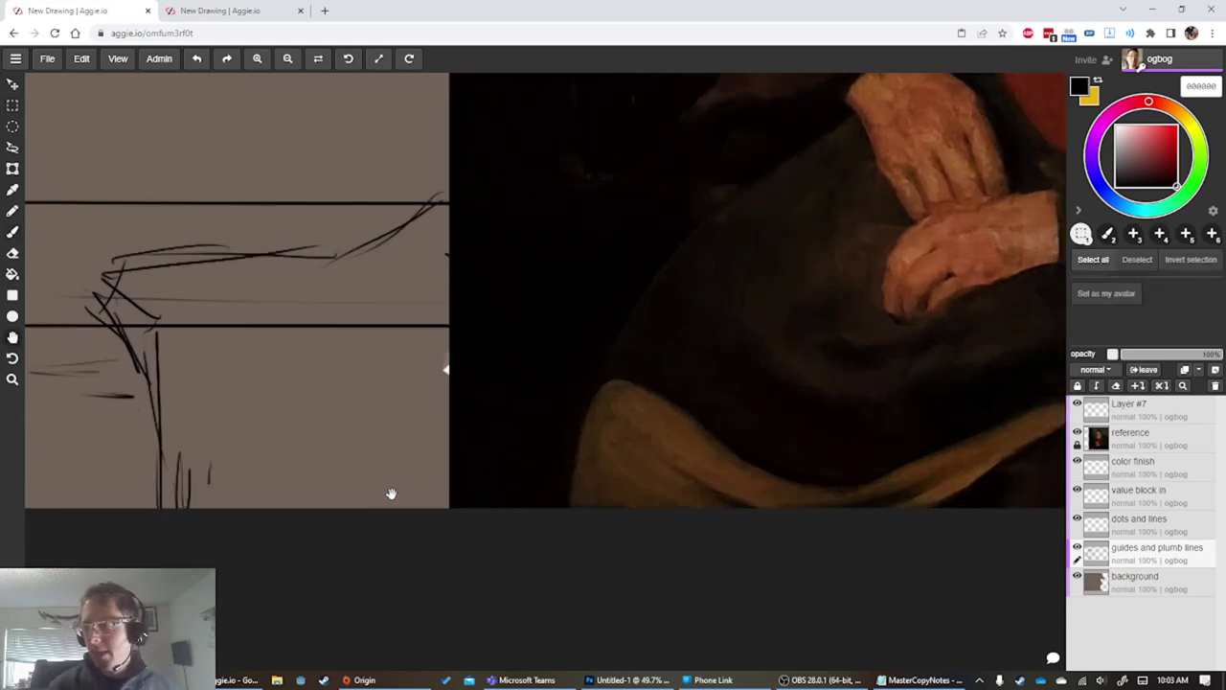
{"action": "left_click_drag", "start_coordinate": [392, 493], "coordinate": [340, 505]}
{"action": "left_click_drag", "start_coordinate": [225, 510], "coordinate": [170, 493]}
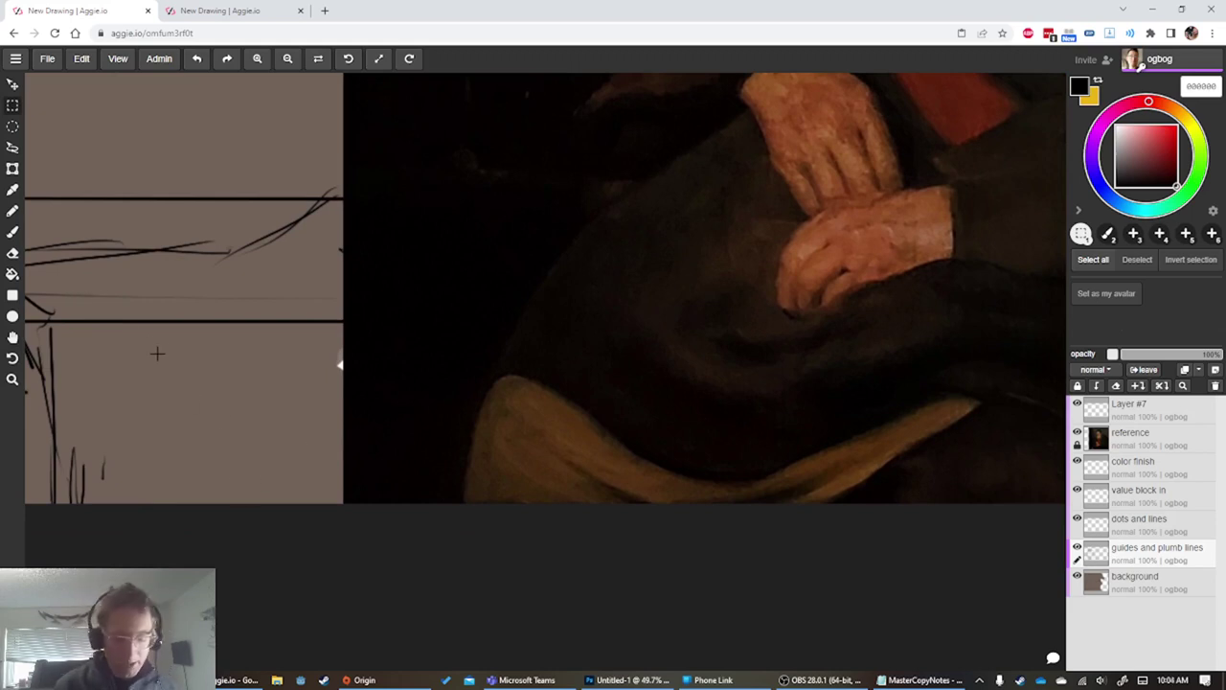
{"action": "key", "text": "b"}
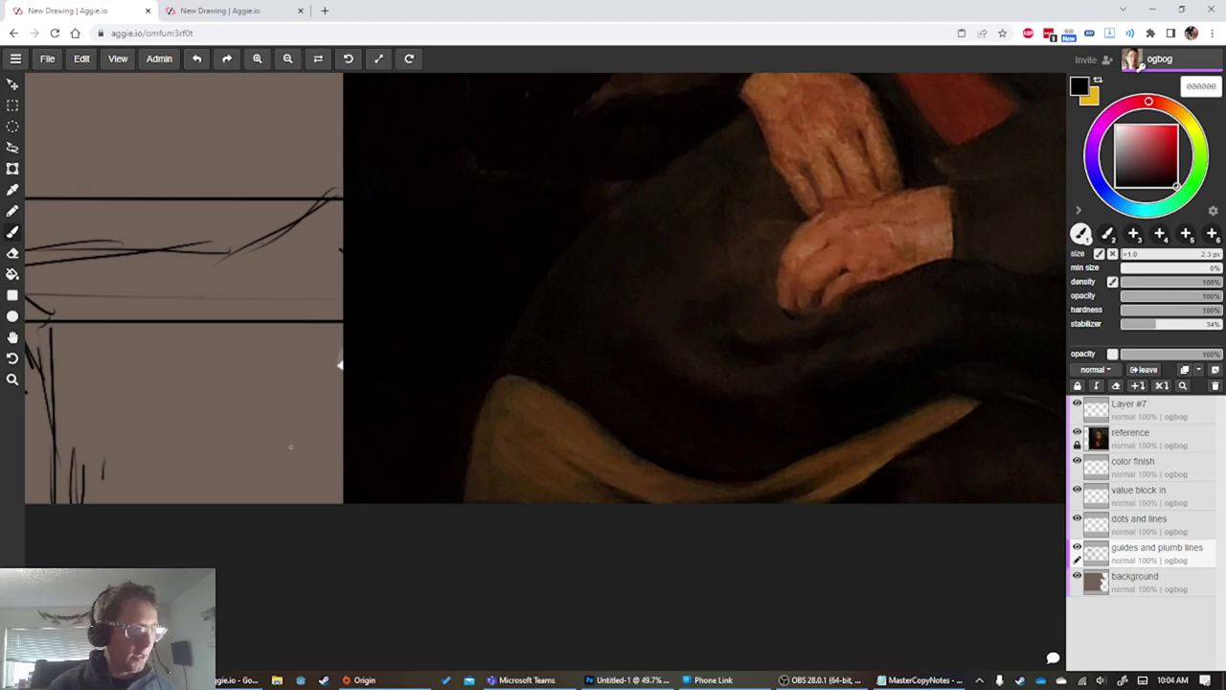
{"action": "mouse_move", "coordinate": [309, 431]}
{"action": "left_mouse_down"}
{"action": "mouse_move", "coordinate": [246, 471]}
{"action": "mouse_move", "coordinate": [190, 481]}
{"action": "left_mouse_up"}
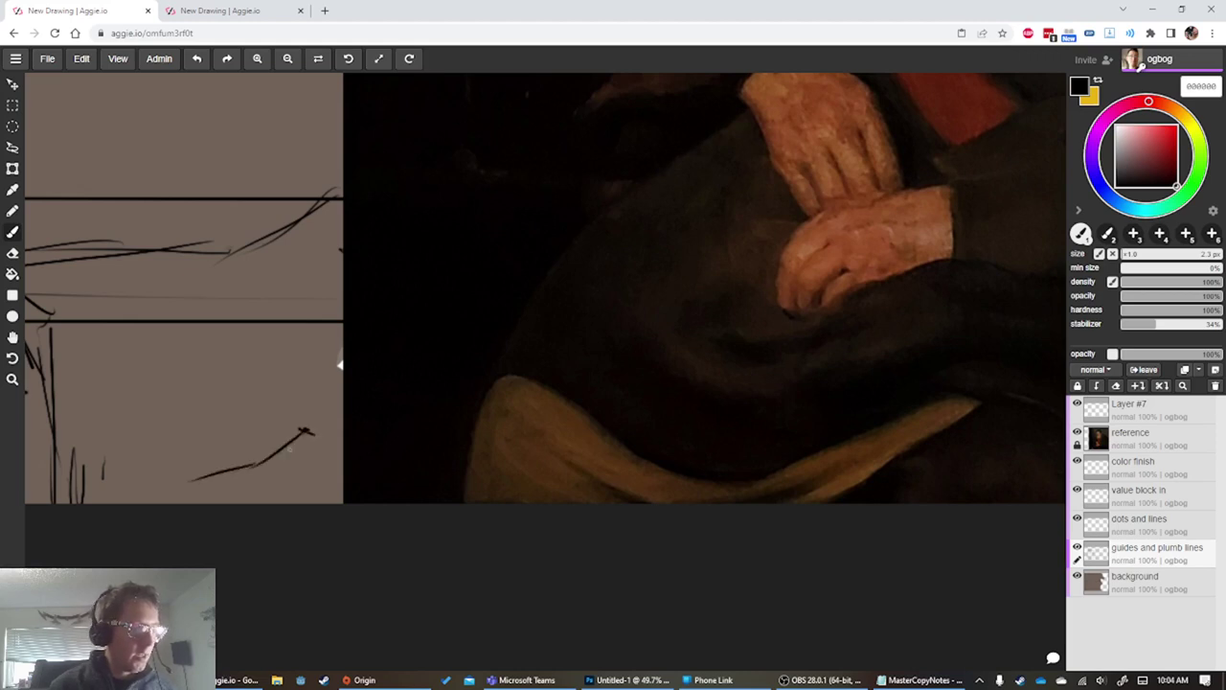
{"action": "mouse_move", "coordinate": [306, 432]}
{"action": "left_mouse_down"}
{"action": "mouse_move", "coordinate": [215, 484]}
{"action": "mouse_move", "coordinate": [113, 427]}
{"action": "left_mouse_up"}
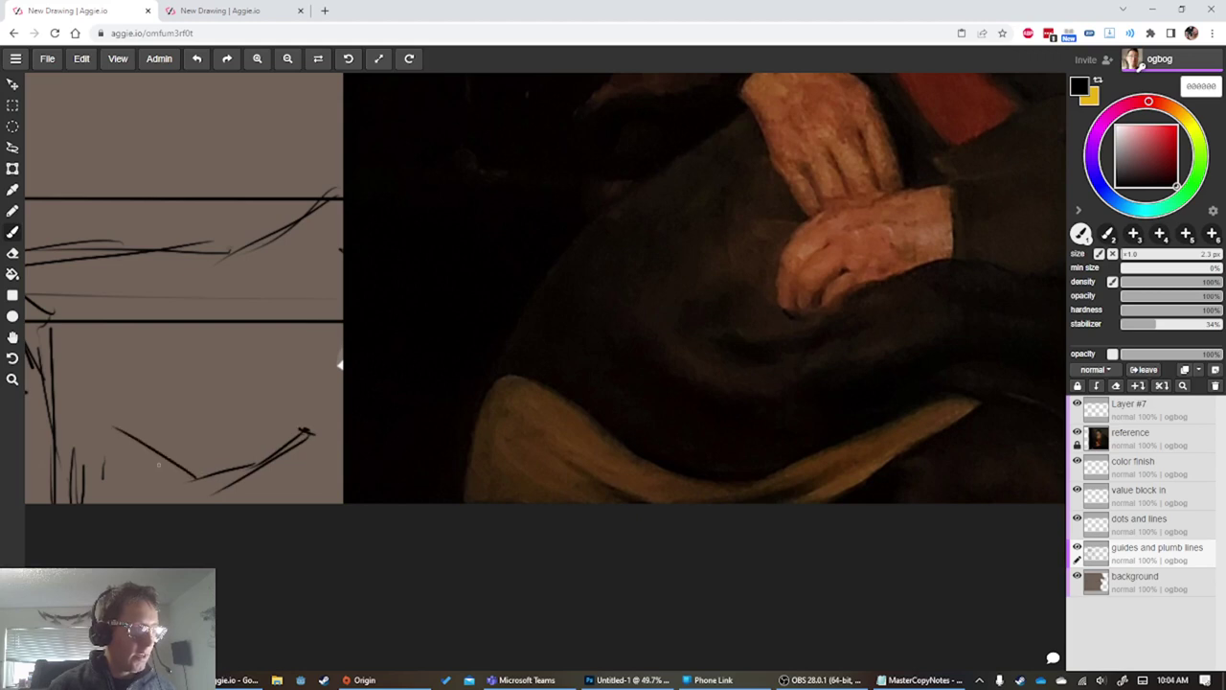
{"action": "mouse_move", "coordinate": [180, 468]}
{"action": "left_mouse_down"}
{"action": "mouse_move", "coordinate": [128, 428]}
{"action": "mouse_move", "coordinate": [102, 429]}
{"action": "mouse_move", "coordinate": [99, 500]}
{"action": "left_mouse_up"}
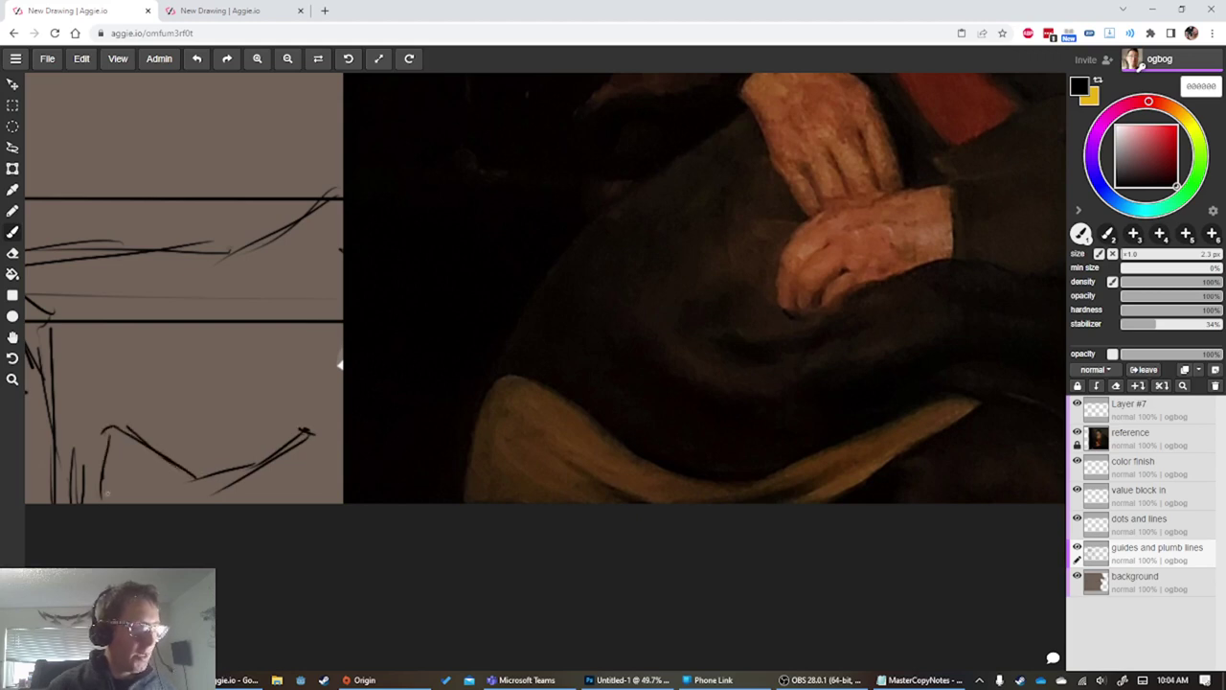
Close the yellow cloth's shape with a lower line, mark small fold shapes inside and reinforce its sloping upper edge
{"action": "mouse_move", "coordinate": [223, 488]}
{"action": "left_mouse_down"}
{"action": "mouse_move", "coordinate": [193, 505]}
{"action": "mouse_move", "coordinate": [207, 497]}
{"action": "mouse_move", "coordinate": [147, 508]}
{"action": "mouse_move", "coordinate": [111, 497]}
{"action": "mouse_move", "coordinate": [144, 477]}
{"action": "left_mouse_up"}
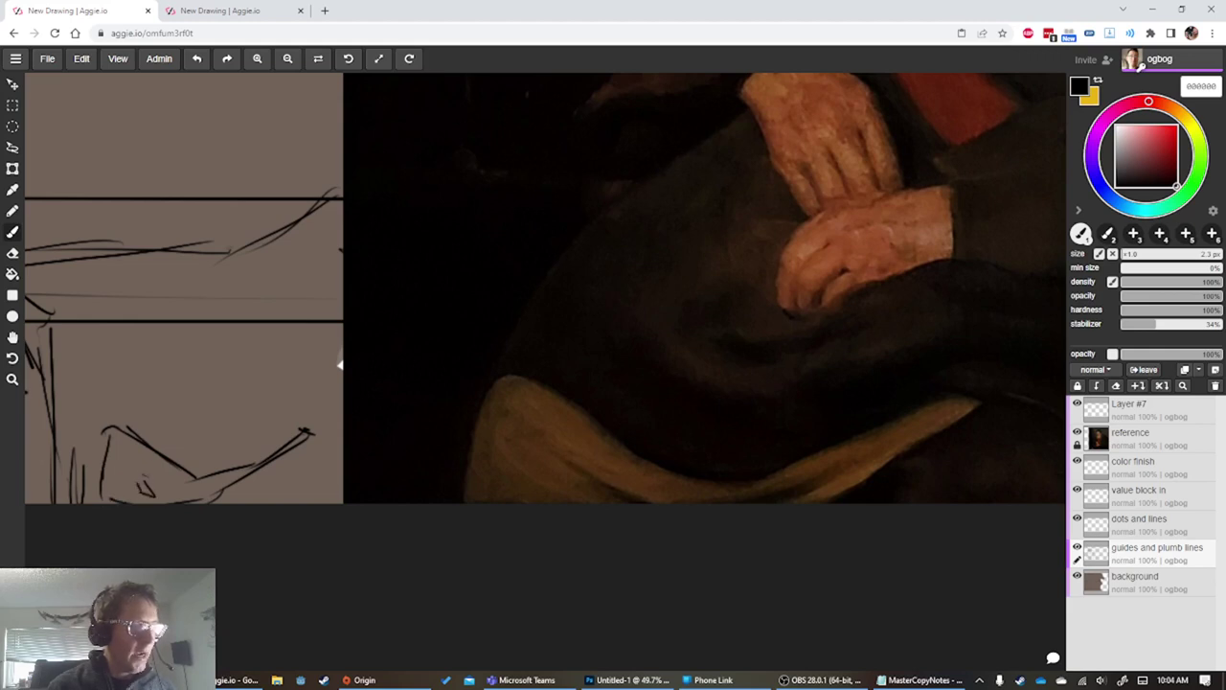
{"action": "left_click", "coordinate": [121, 453]}
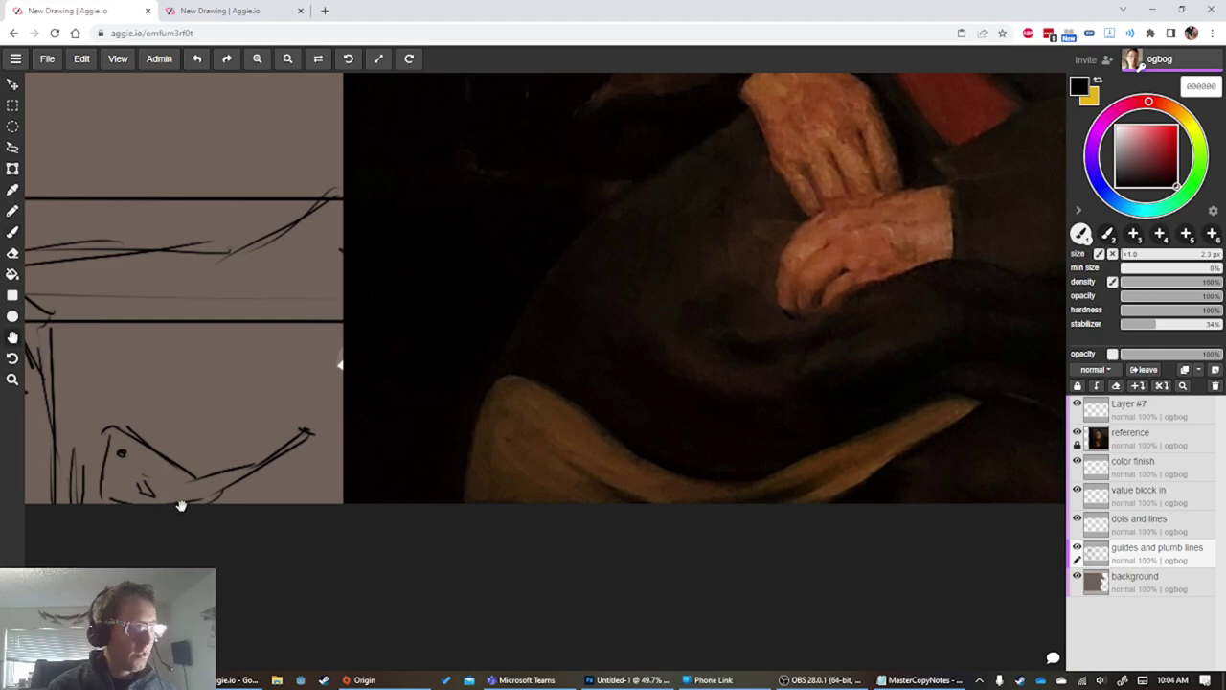
{"action": "left_click_drag", "start_coordinate": [175, 460], "coordinate": [113, 427]}
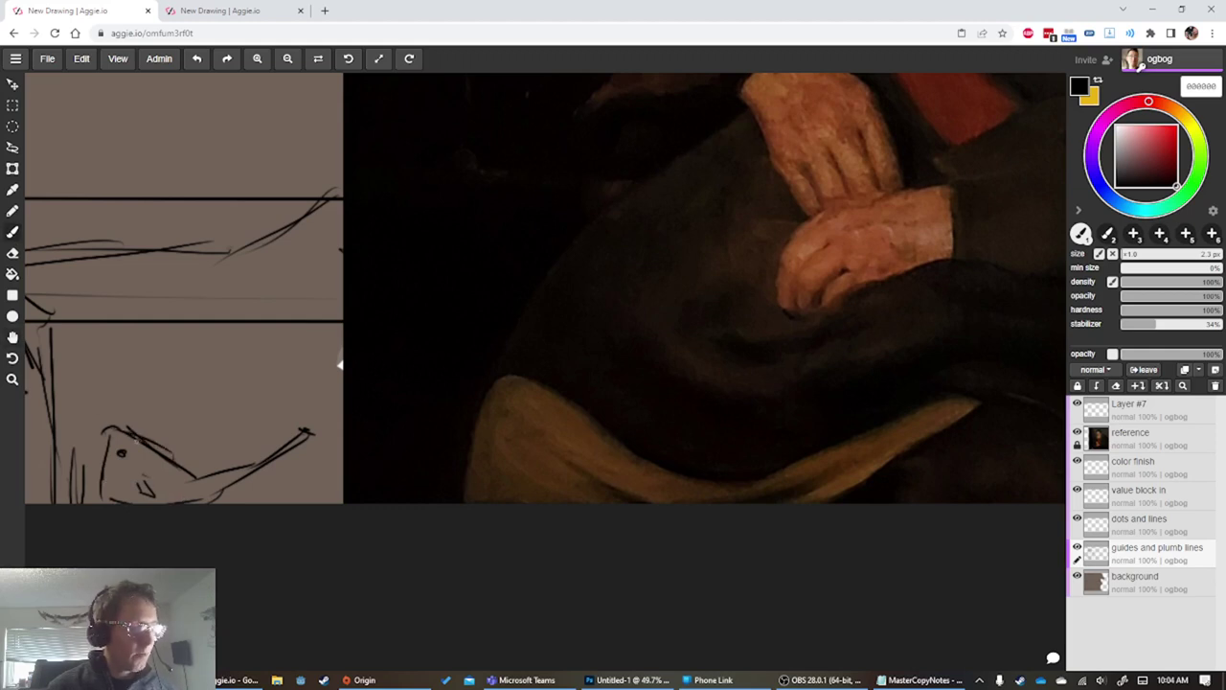
{"action": "key", "text": "space"}
{"action": "left_click_drag", "start_coordinate": [208, 457], "coordinate": [196, 480]}
{"action": "mouse_move", "coordinate": [254, 508]}
{"action": "left_mouse_down"}
{"action": "mouse_move", "coordinate": [363, 545]}
{"action": "mouse_move", "coordinate": [346, 537]}
{"action": "left_mouse_up"}
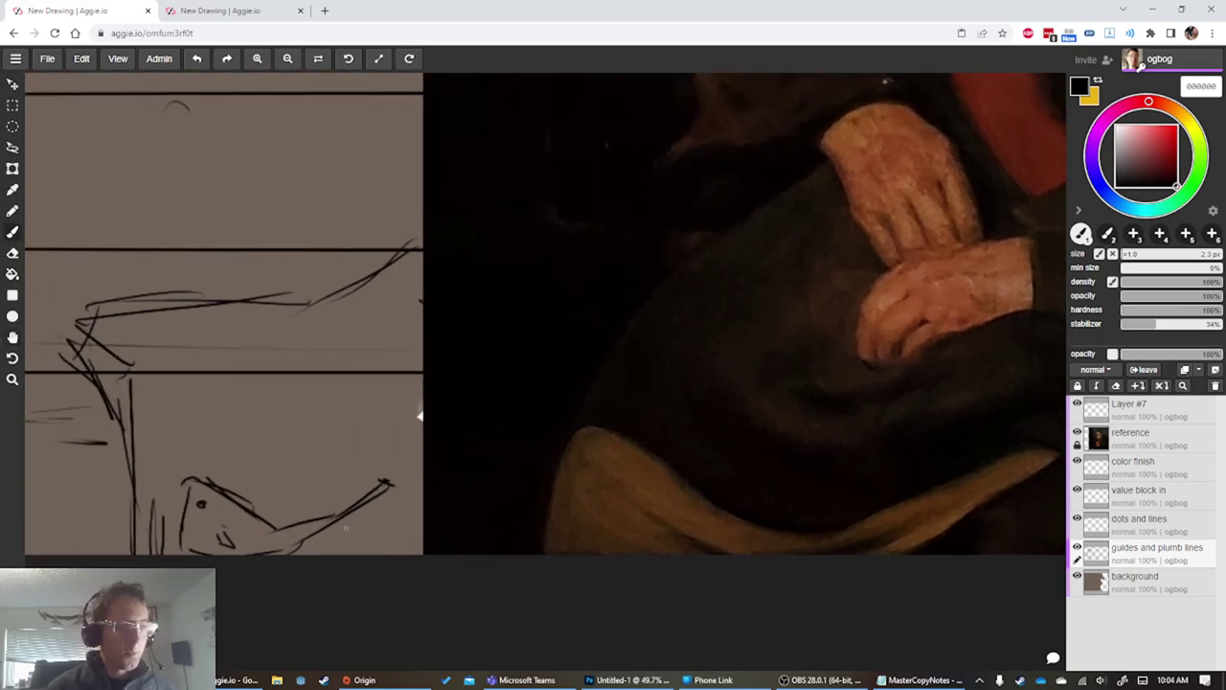
Sketch small angular folds on the hat's front and rework its outer edge down to the brim
{"action": "scroll", "coordinate": [345, 537], "scroll_direction": "down", "scroll_amount": 5}
{"action": "scroll", "coordinate": [346, 537], "scroll_direction": "up", "scroll_amount": 2}
{"action": "scroll", "coordinate": [552, 462], "scroll_direction": "up", "scroll_amount": 2}
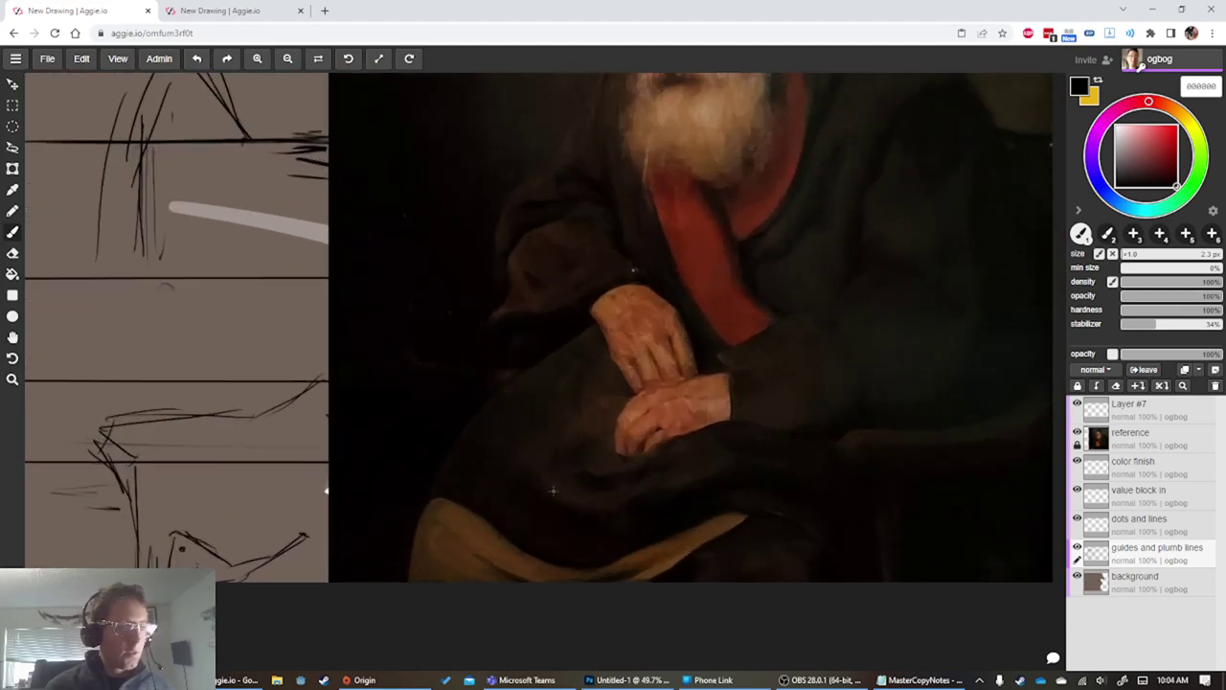
{"action": "key", "text": "space"}
{"action": "mouse_move", "coordinate": [404, 215]}
{"action": "left_mouse_down"}
{"action": "mouse_move", "coordinate": [438, 348]}
{"action": "mouse_move", "coordinate": [445, 596]}
{"action": "left_mouse_up"}
{"action": "left_click_drag", "start_coordinate": [491, 538], "coordinate": [482, 504]}
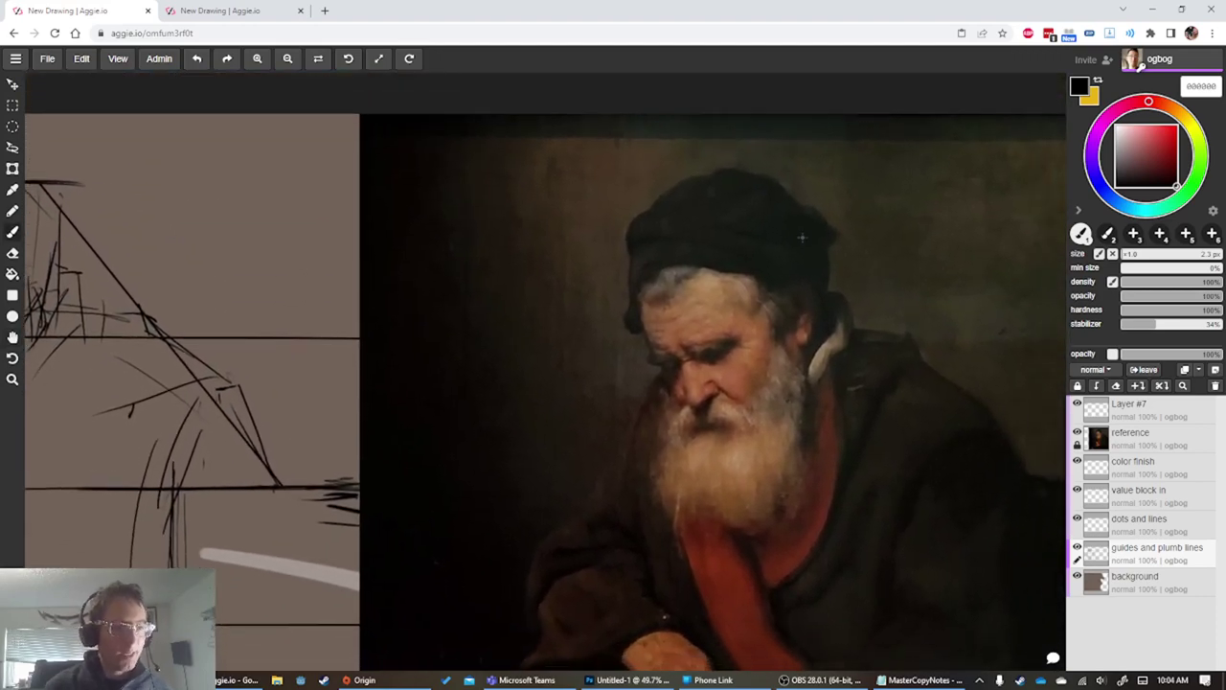
{"action": "key", "text": "space"}
{"action": "left_click_drag", "start_coordinate": [273, 351], "coordinate": [501, 408]}
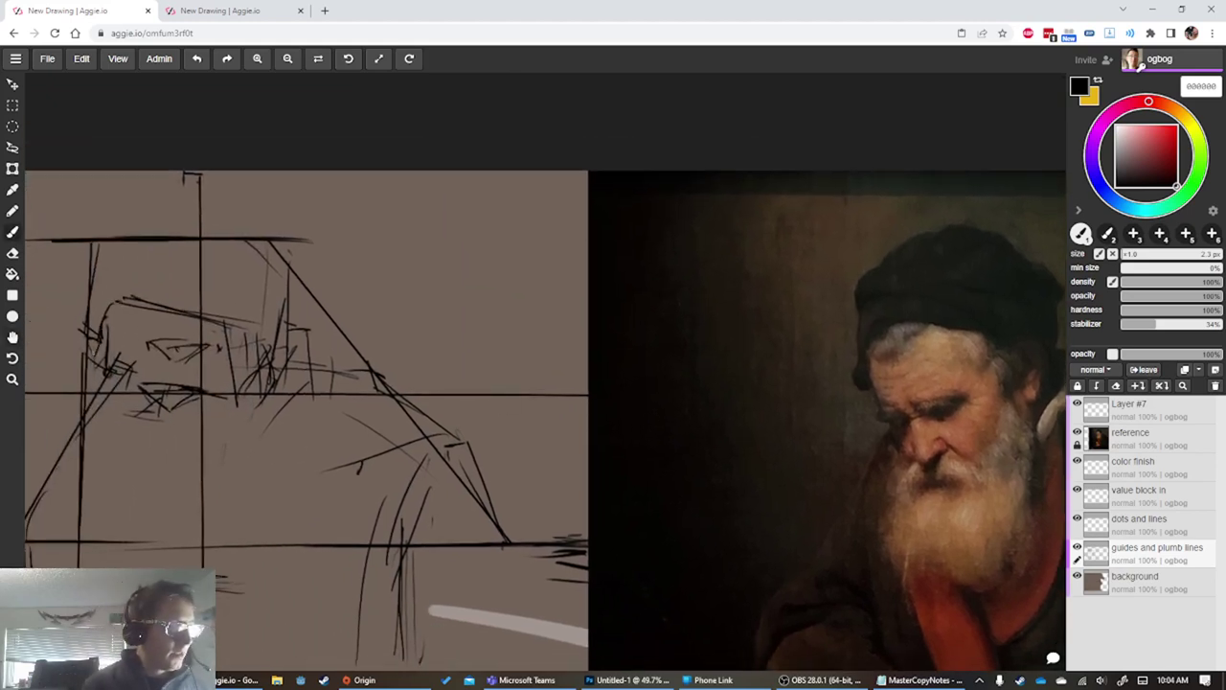
{"action": "key", "text": "space"}
{"action": "left_click_drag", "start_coordinate": [125, 336], "coordinate": [117, 362]}
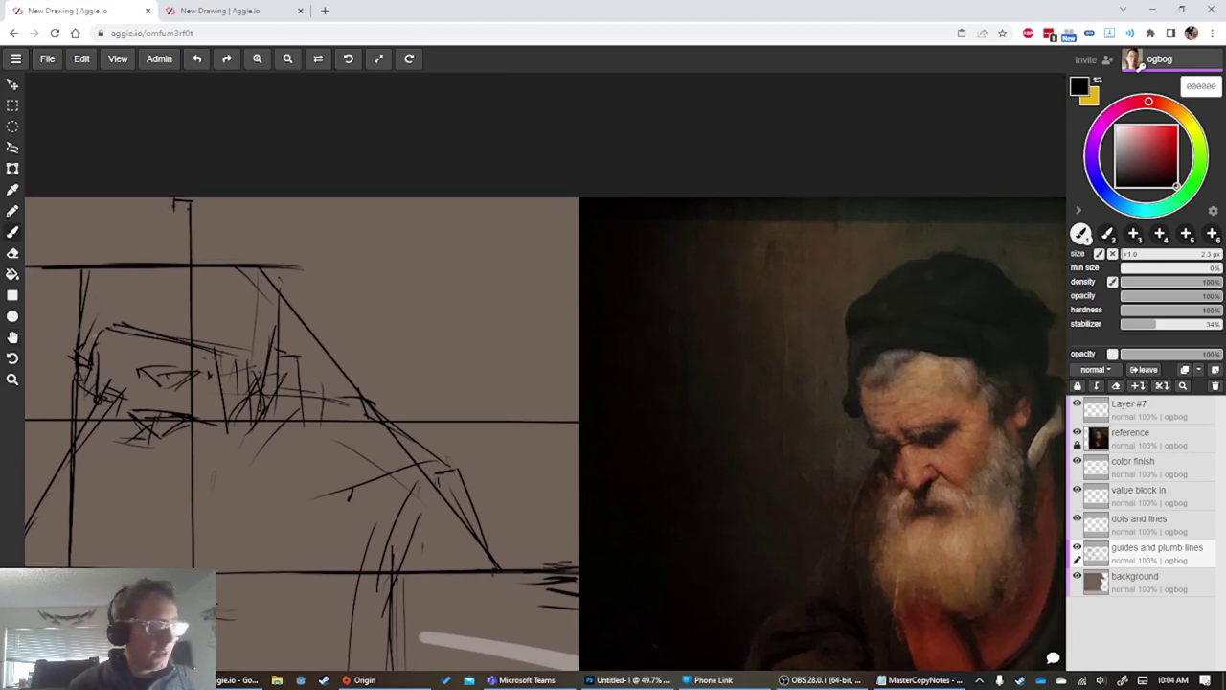
{"action": "mouse_move", "coordinate": [85, 320]}
{"action": "left_mouse_down"}
{"action": "mouse_move", "coordinate": [116, 285]}
{"action": "mouse_move", "coordinate": [119, 303]}
{"action": "mouse_move", "coordinate": [122, 294]}
{"action": "left_mouse_up"}
{"action": "mouse_move", "coordinate": [92, 313]}
{"action": "left_mouse_down"}
{"action": "mouse_move", "coordinate": [105, 295]}
{"action": "mouse_move", "coordinate": [80, 316]}
{"action": "left_mouse_up"}
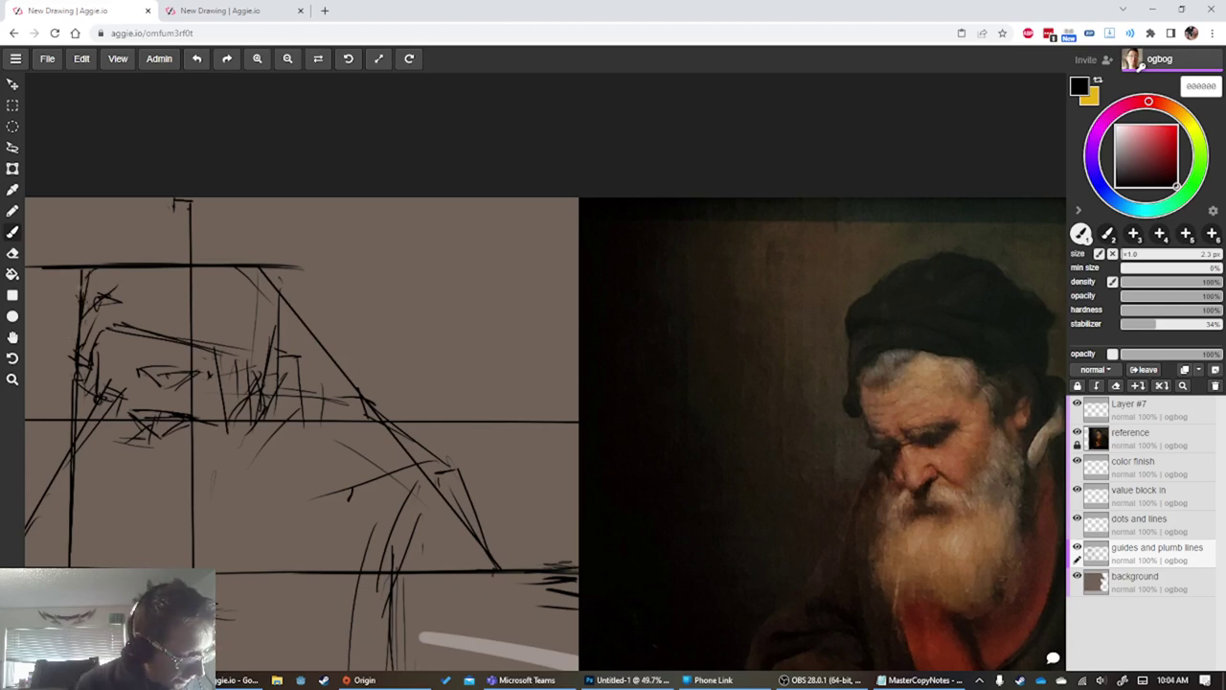
{"action": "mouse_move", "coordinate": [86, 280]}
{"action": "left_mouse_down"}
{"action": "mouse_move", "coordinate": [72, 351]}
{"action": "mouse_move", "coordinate": [96, 406]}
{"action": "mouse_move", "coordinate": [89, 368]}
{"action": "mouse_move", "coordinate": [99, 345]}
{"action": "left_mouse_up"}
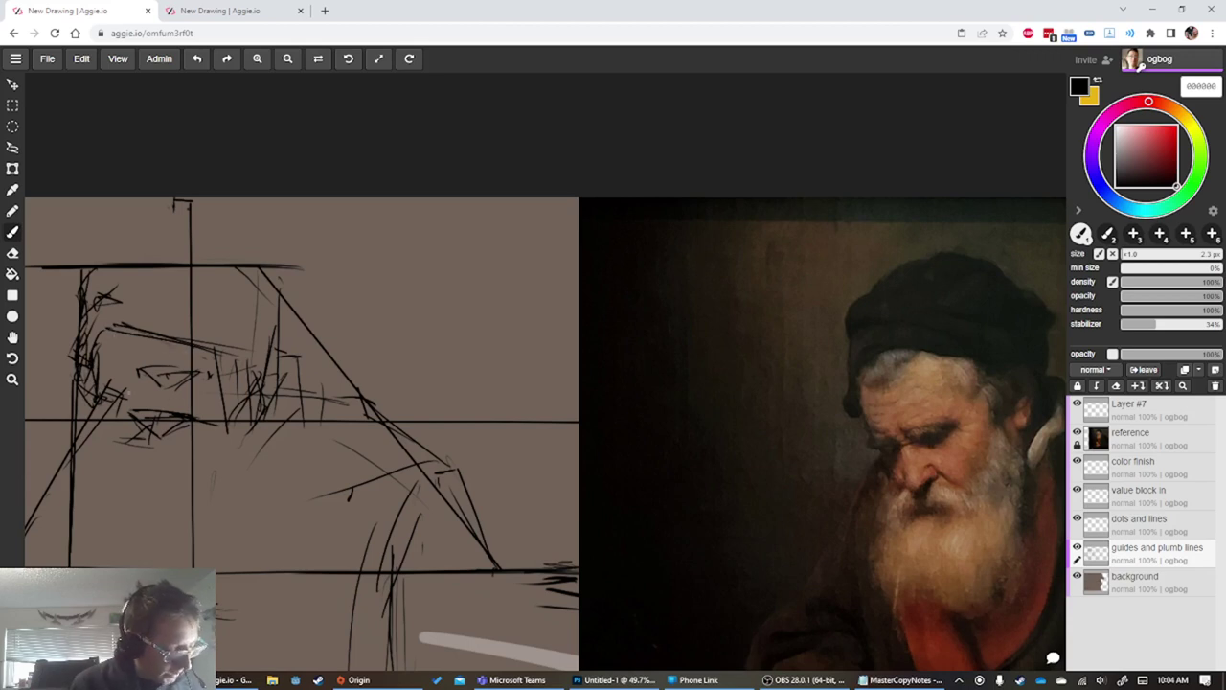
Block in the beard's outer contours on both sides of the plumb line, angling the far side in at the bottom
{"action": "mouse_move", "coordinate": [109, 384]}
{"action": "left_mouse_down"}
{"action": "mouse_move", "coordinate": [126, 394]}
{"action": "mouse_move", "coordinate": [132, 440]}
{"action": "left_mouse_up"}
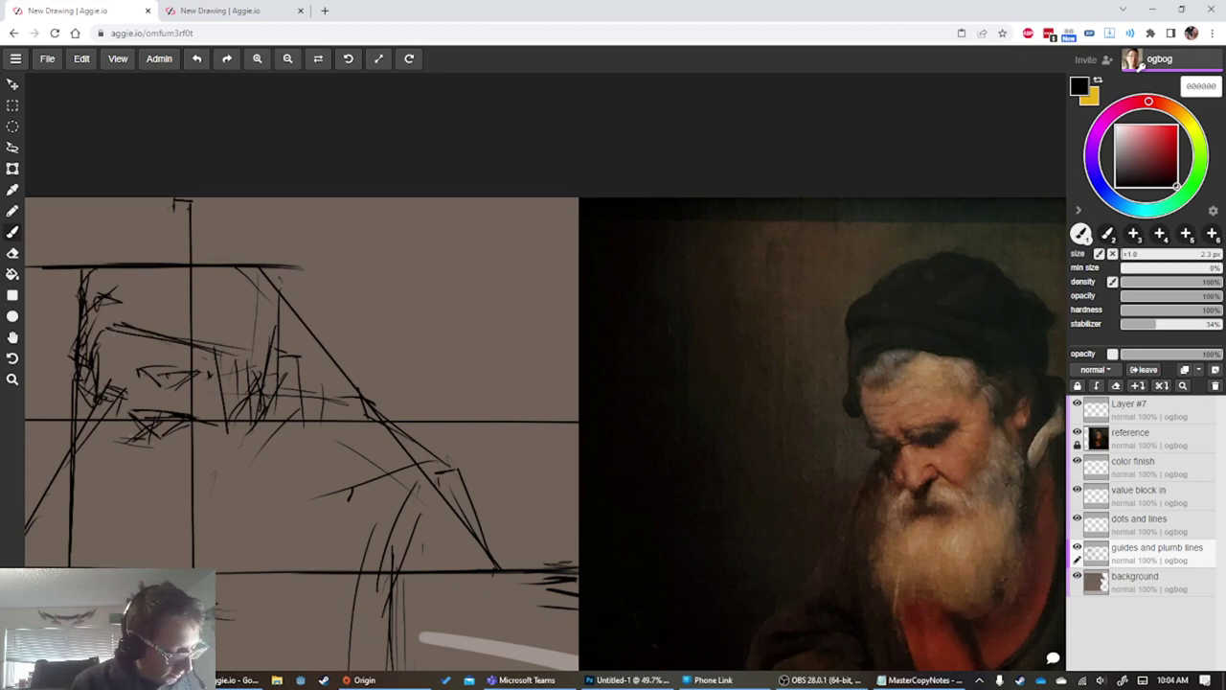
{"action": "left_click_drag", "start_coordinate": [176, 501], "coordinate": [199, 485]}
{"action": "mouse_move", "coordinate": [285, 428]}
{"action": "left_mouse_down"}
{"action": "mouse_move", "coordinate": [267, 533]}
{"action": "mouse_move", "coordinate": [283, 577]}
{"action": "mouse_move", "coordinate": [255, 592]}
{"action": "left_mouse_up"}
{"action": "left_click_drag", "start_coordinate": [138, 431], "coordinate": [102, 534]}
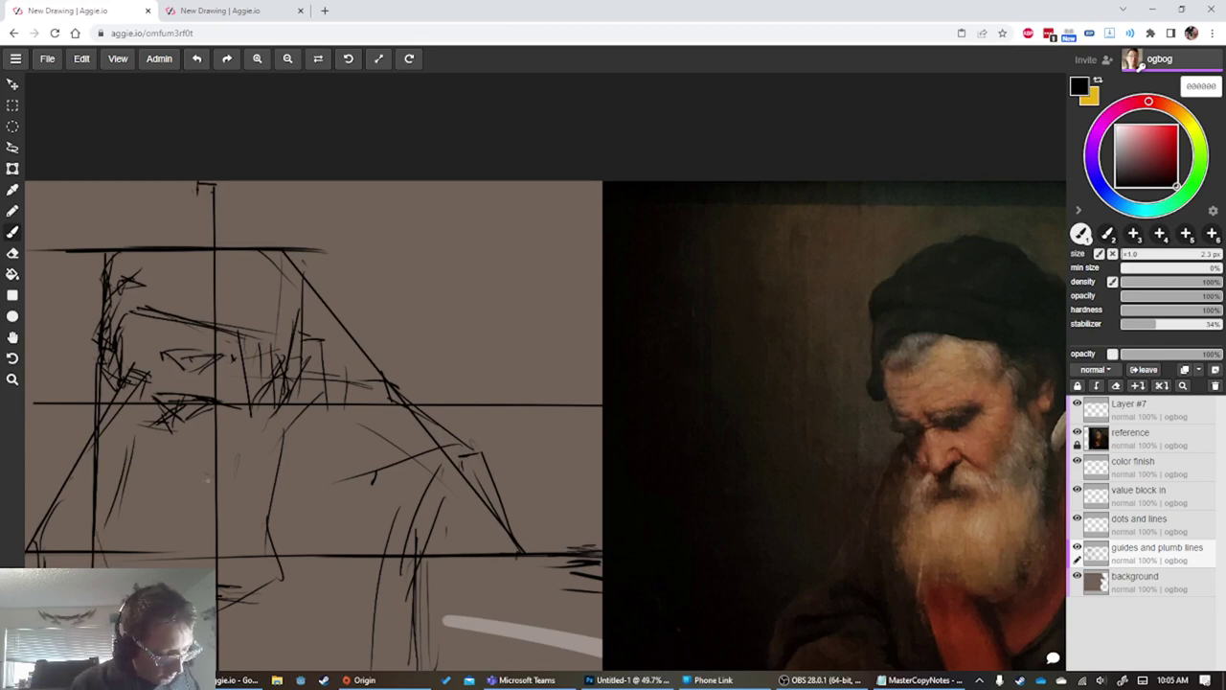
Sketch the nose and moustache with short angled lines between the beard's contours, next to the plumb line
{"action": "mouse_move", "coordinate": [207, 477]}
{"action": "left_mouse_down"}
{"action": "mouse_move", "coordinate": [153, 476]}
{"action": "mouse_move", "coordinate": [201, 472]}
{"action": "mouse_move", "coordinate": [194, 415]}
{"action": "left_mouse_up"}
{"action": "left_click_drag", "start_coordinate": [159, 482], "coordinate": [139, 499]}
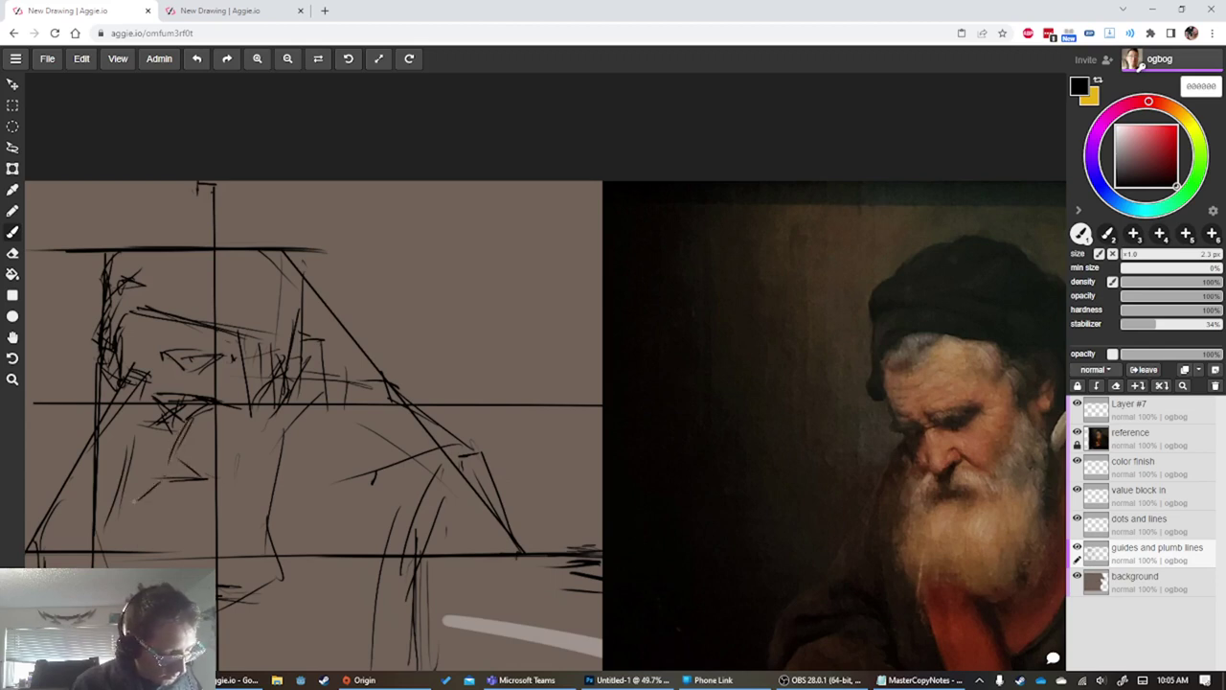
{"action": "left_click_drag", "start_coordinate": [160, 454], "coordinate": [140, 473]}
{"action": "mouse_move", "coordinate": [173, 418]}
{"action": "left_mouse_down"}
{"action": "mouse_move", "coordinate": [168, 454]}
{"action": "mouse_move", "coordinate": [162, 404]}
{"action": "left_mouse_up"}
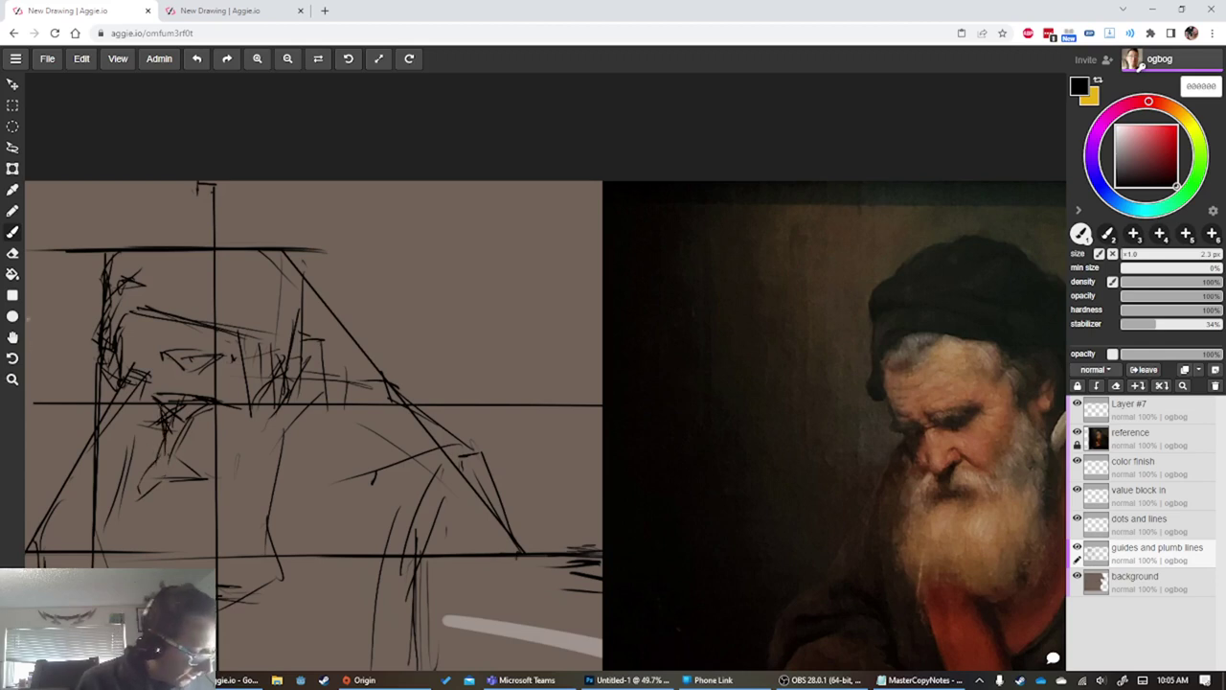
Erase the excess strokes above the nose and redraw the nose bridge and brow with short angled brush lines
{"action": "left_click", "coordinate": [11, 276]}
{"action": "left_click", "coordinate": [13, 256]}
{"action": "mouse_move", "coordinate": [174, 400]}
{"action": "left_mouse_down"}
{"action": "mouse_move", "coordinate": [154, 417]}
{"action": "mouse_move", "coordinate": [156, 394]}
{"action": "left_mouse_up"}
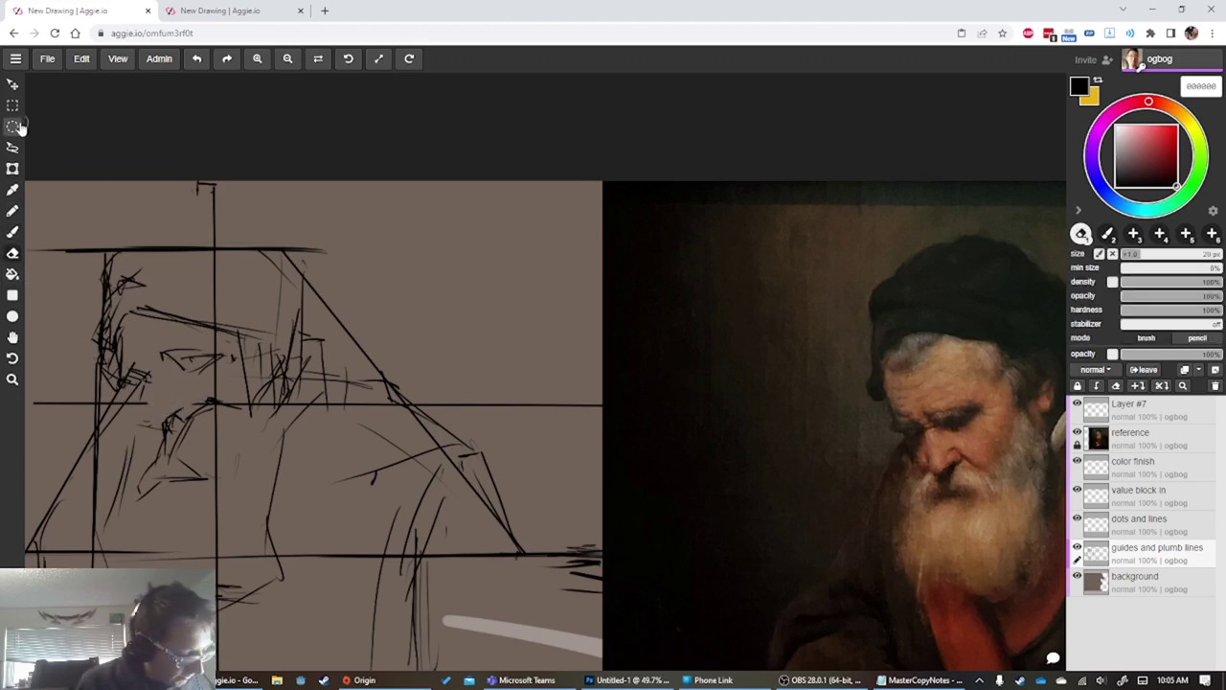
{"action": "left_click", "coordinate": [11, 217]}
{"action": "left_click", "coordinate": [12, 233]}
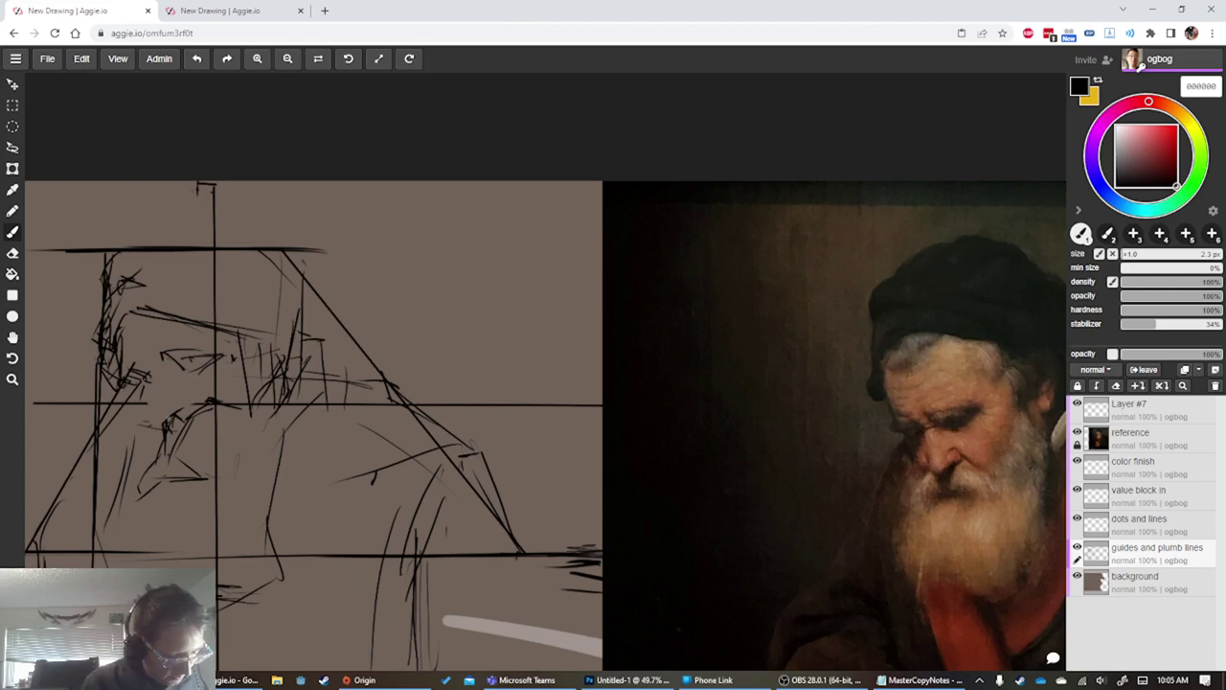
{"action": "left_click_drag", "start_coordinate": [154, 424], "coordinate": [197, 480]}
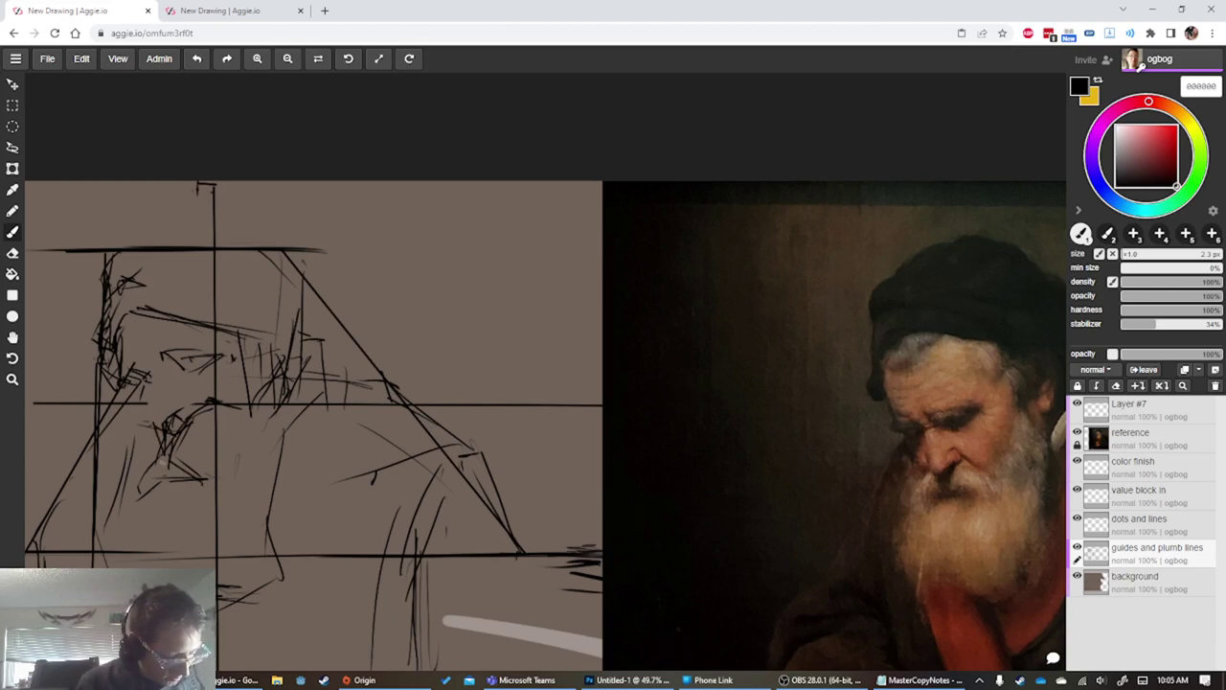
{"action": "mouse_move", "coordinate": [185, 398]}
{"action": "left_mouse_down"}
{"action": "mouse_move", "coordinate": [191, 416]}
{"action": "mouse_move", "coordinate": [169, 405]}
{"action": "mouse_move", "coordinate": [235, 417]}
{"action": "left_mouse_up"}
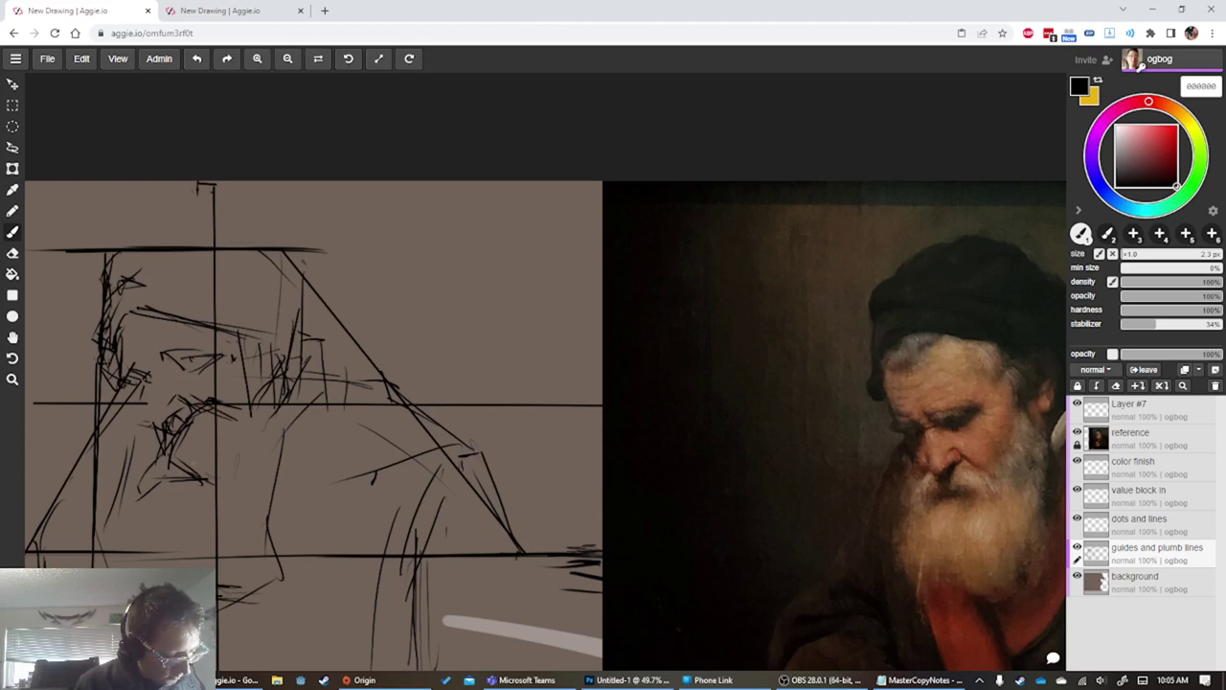
Add slanted lines for the cheek and moustache beside the nose and darken the nose's edge
{"action": "left_click_drag", "start_coordinate": [174, 455], "coordinate": [237, 487]}
{"action": "left_click_drag", "start_coordinate": [188, 440], "coordinate": [222, 447]}
{"action": "left_click_drag", "start_coordinate": [221, 448], "coordinate": [237, 453]}
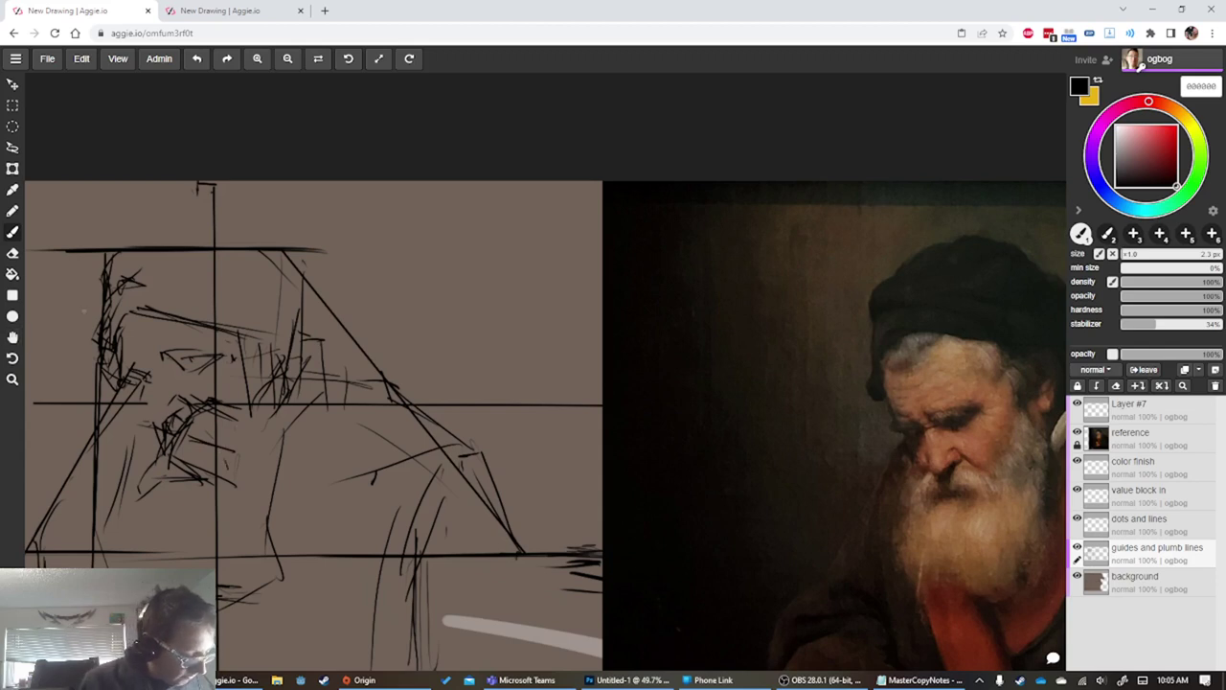
{"action": "key", "text": "e"}
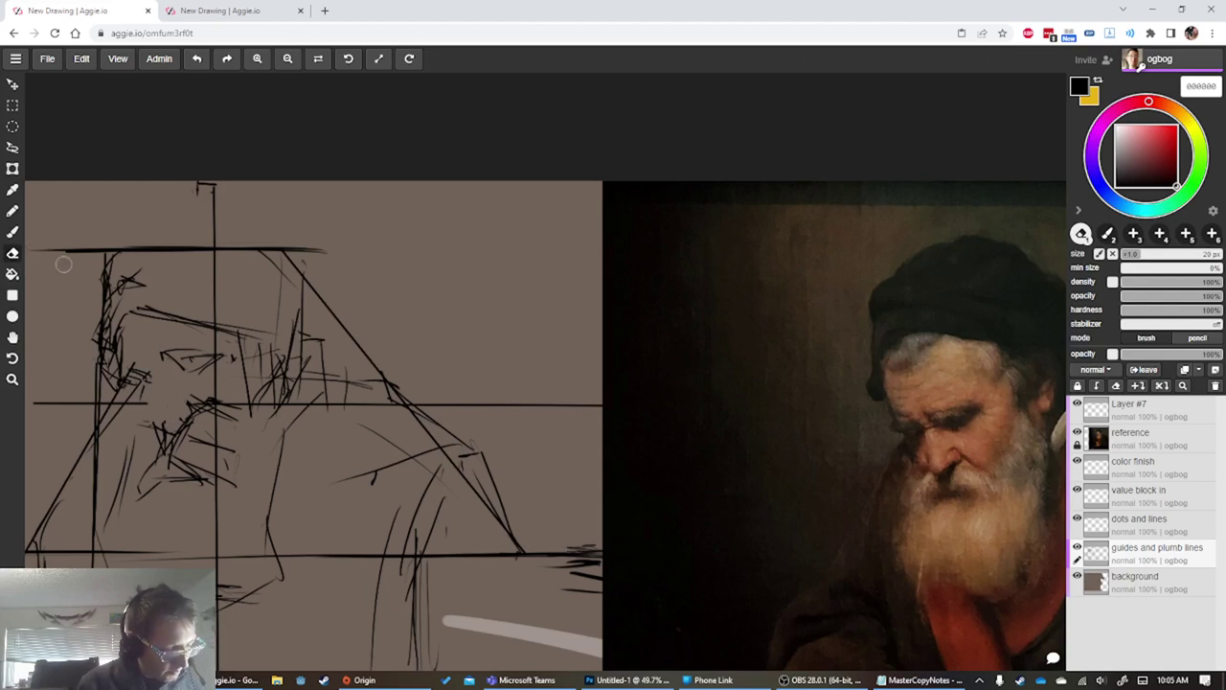
{"action": "left_click", "coordinate": [13, 232]}
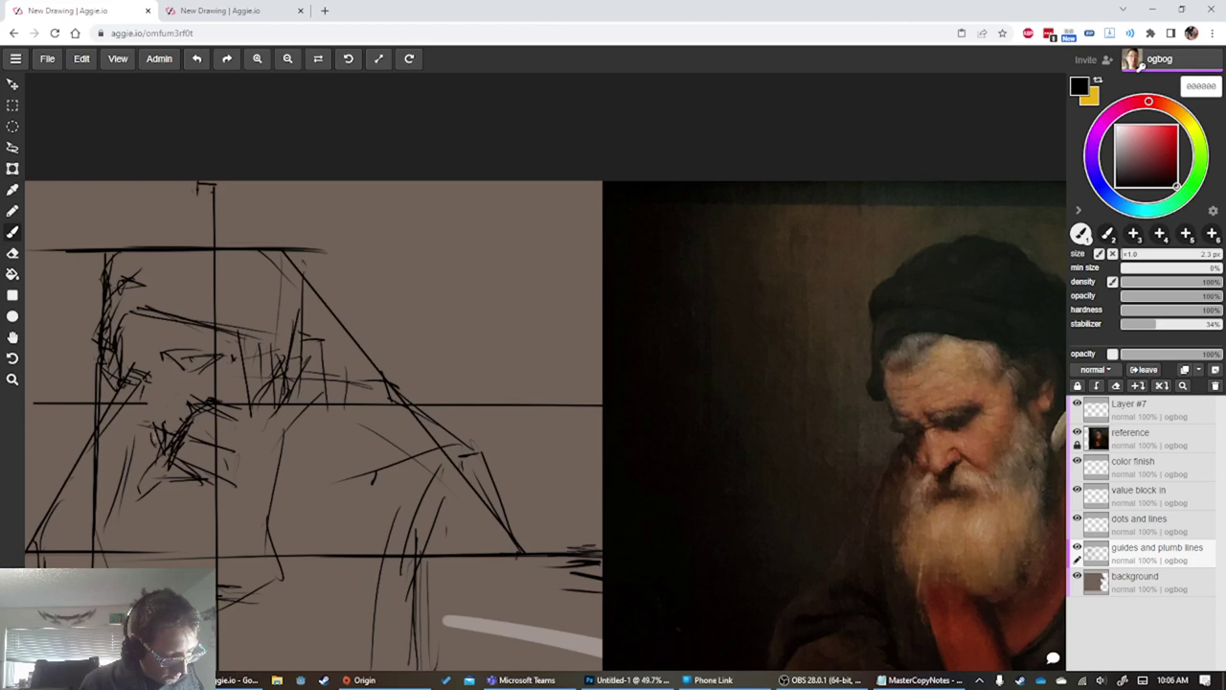
Draw the line from forehead to nose, box in the forehead area and reinforce the hat brim's edge
{"action": "mouse_move", "coordinate": [156, 439]}
{"action": "left_mouse_down"}
{"action": "mouse_move", "coordinate": [147, 380]}
{"action": "mouse_move", "coordinate": [153, 419]}
{"action": "left_mouse_up"}
{"action": "mouse_move", "coordinate": [164, 362]}
{"action": "left_mouse_down"}
{"action": "mouse_move", "coordinate": [177, 374]}
{"action": "mouse_move", "coordinate": [217, 358]}
{"action": "mouse_move", "coordinate": [166, 368]}
{"action": "mouse_move", "coordinate": [193, 394]}
{"action": "left_mouse_up"}
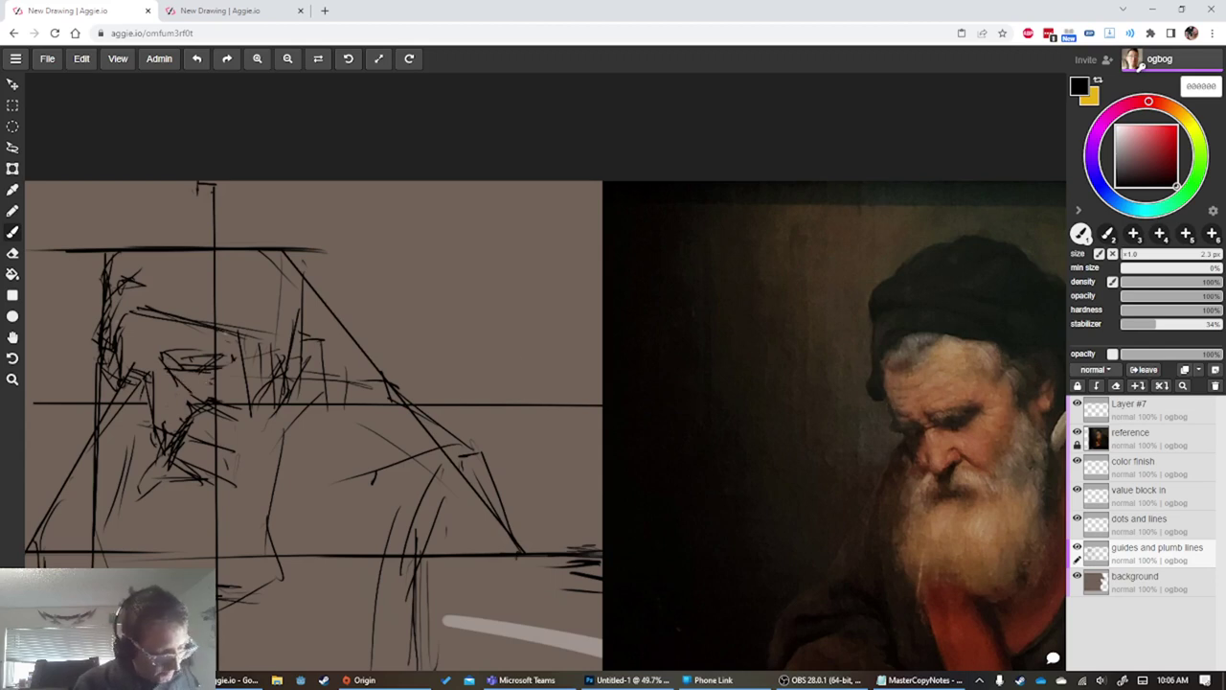
{"action": "mouse_move", "coordinate": [218, 319]}
{"action": "left_mouse_down"}
{"action": "mouse_move", "coordinate": [226, 377]}
{"action": "mouse_move", "coordinate": [114, 296]}
{"action": "mouse_move", "coordinate": [107, 362]}
{"action": "mouse_move", "coordinate": [126, 384]}
{"action": "mouse_move", "coordinate": [220, 380]}
{"action": "mouse_move", "coordinate": [227, 349]}
{"action": "mouse_move", "coordinate": [217, 383]}
{"action": "mouse_move", "coordinate": [151, 379]}
{"action": "left_mouse_up"}
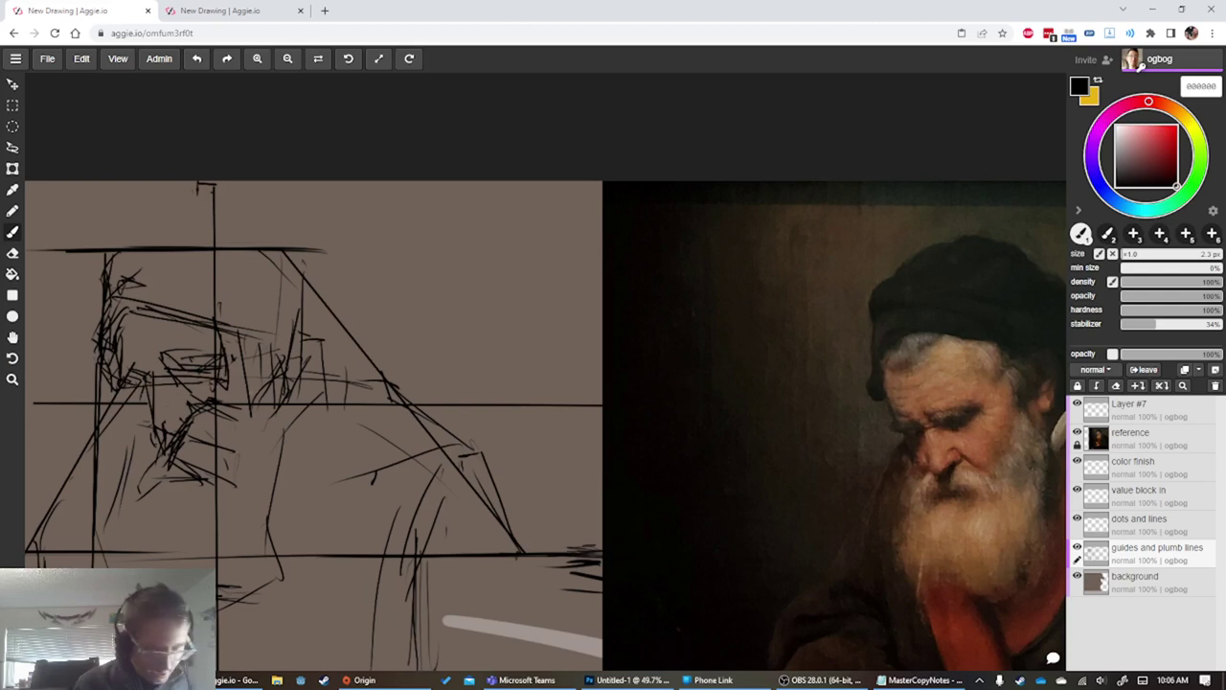
Erase the old eye marks in the forehead area below the hat brim
{"action": "key", "text": "e"}
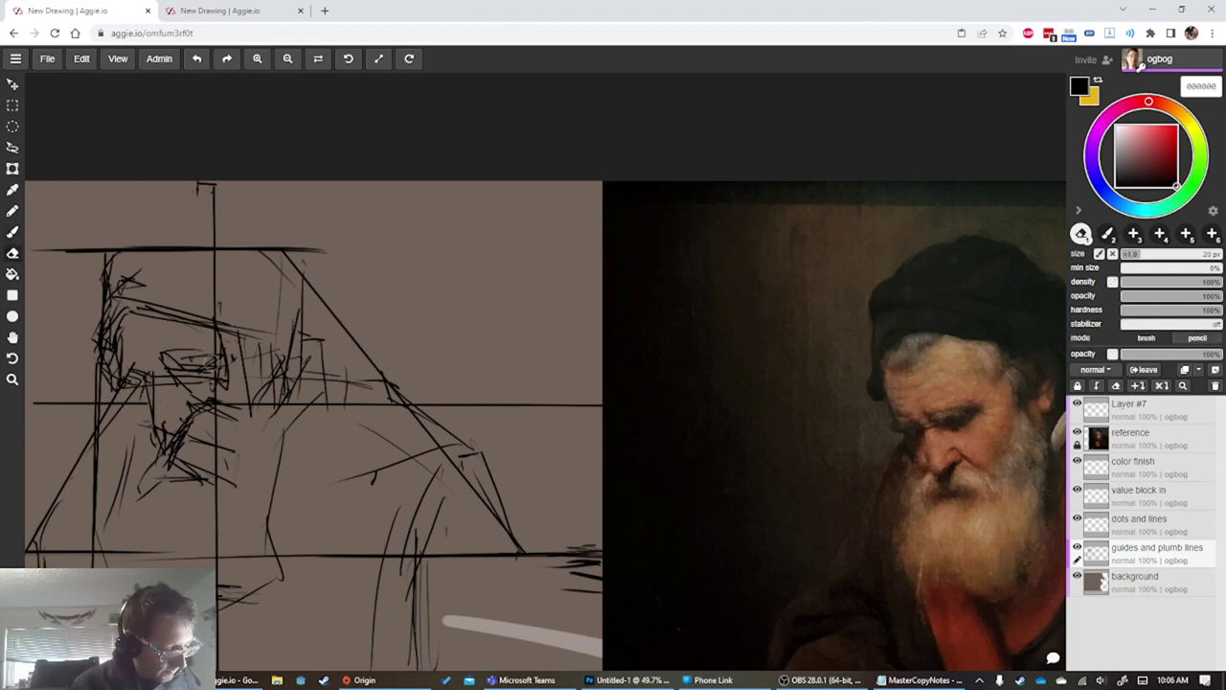
{"action": "mouse_move", "coordinate": [213, 363]}
{"action": "left_mouse_down"}
{"action": "mouse_move", "coordinate": [150, 354]}
{"action": "mouse_move", "coordinate": [217, 357]}
{"action": "mouse_move", "coordinate": [88, 363]}
{"action": "mouse_move", "coordinate": [159, 371]}
{"action": "left_mouse_up"}
{"action": "left_click", "coordinate": [14, 233]}
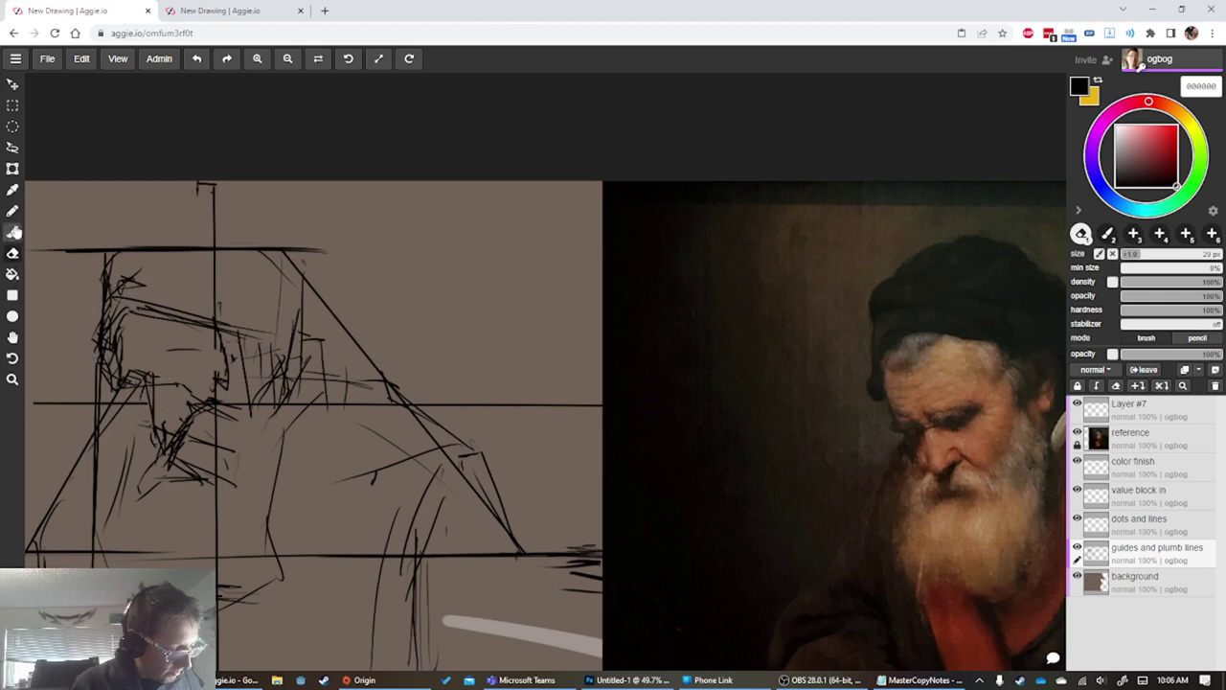
Draw a straight horizontal guide from the eye on the reference across to the plumb line through the sketched face
{"action": "left_click", "coordinate": [13, 233]}
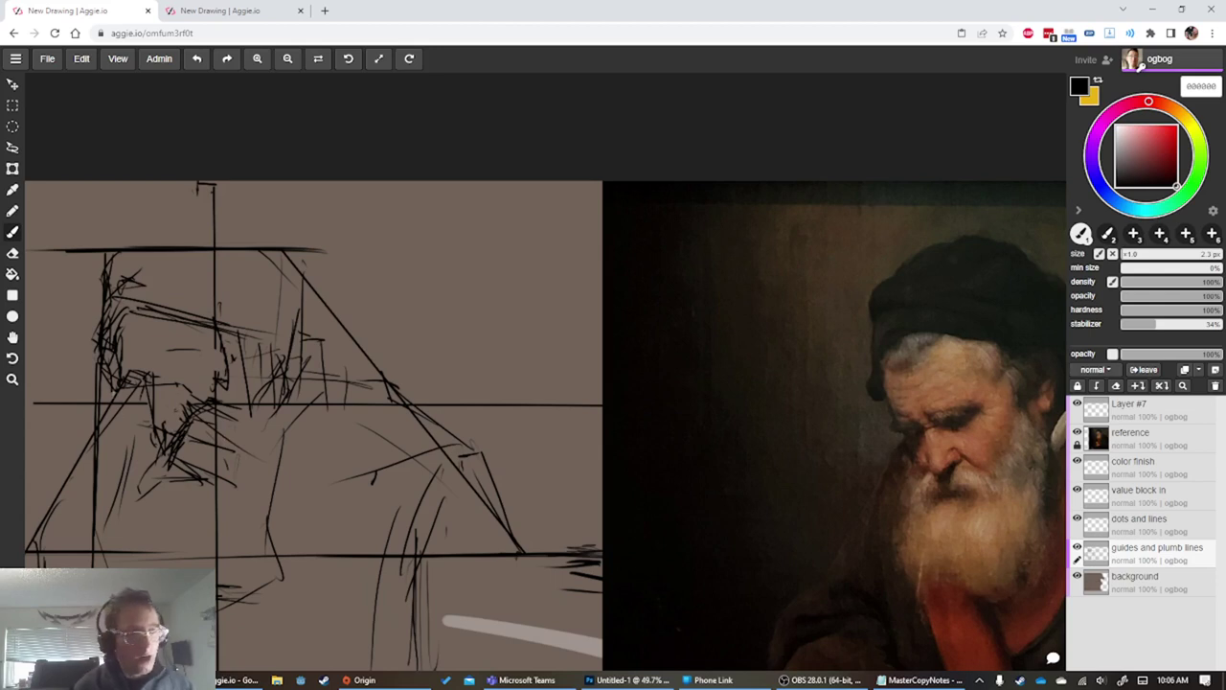
{"action": "left_click_drag", "start_coordinate": [225, 448], "coordinate": [198, 455]}
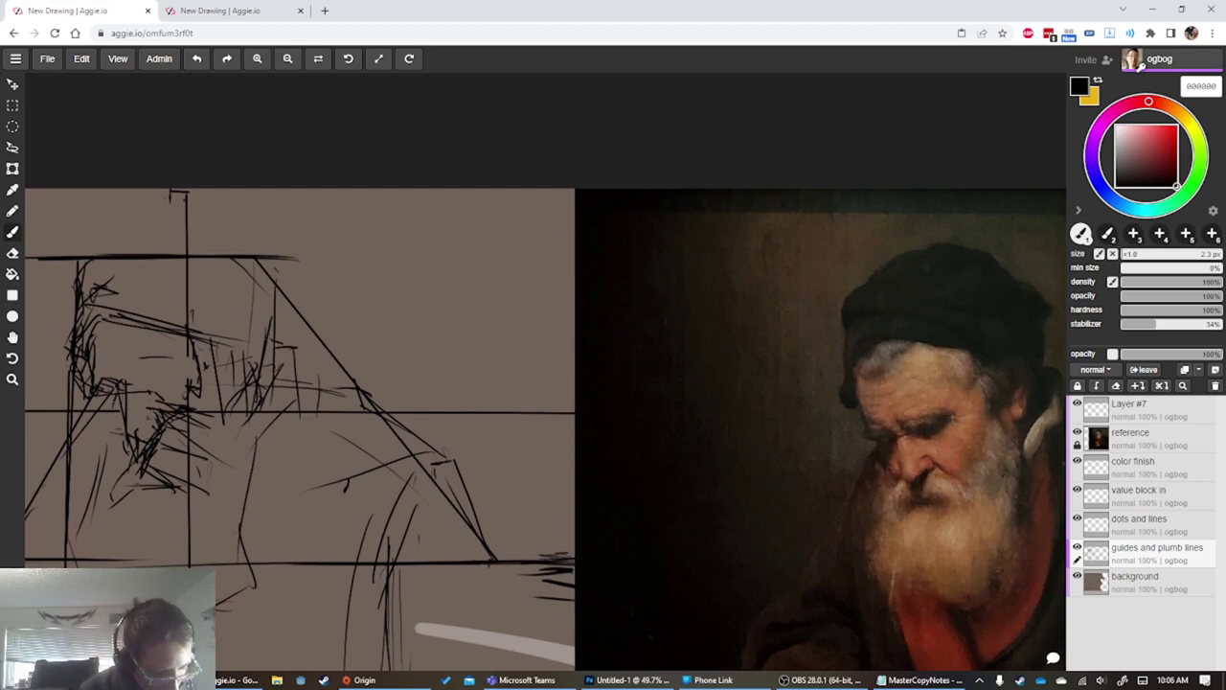
{"action": "left_click_drag", "start_coordinate": [956, 420], "coordinate": [189, 415]}
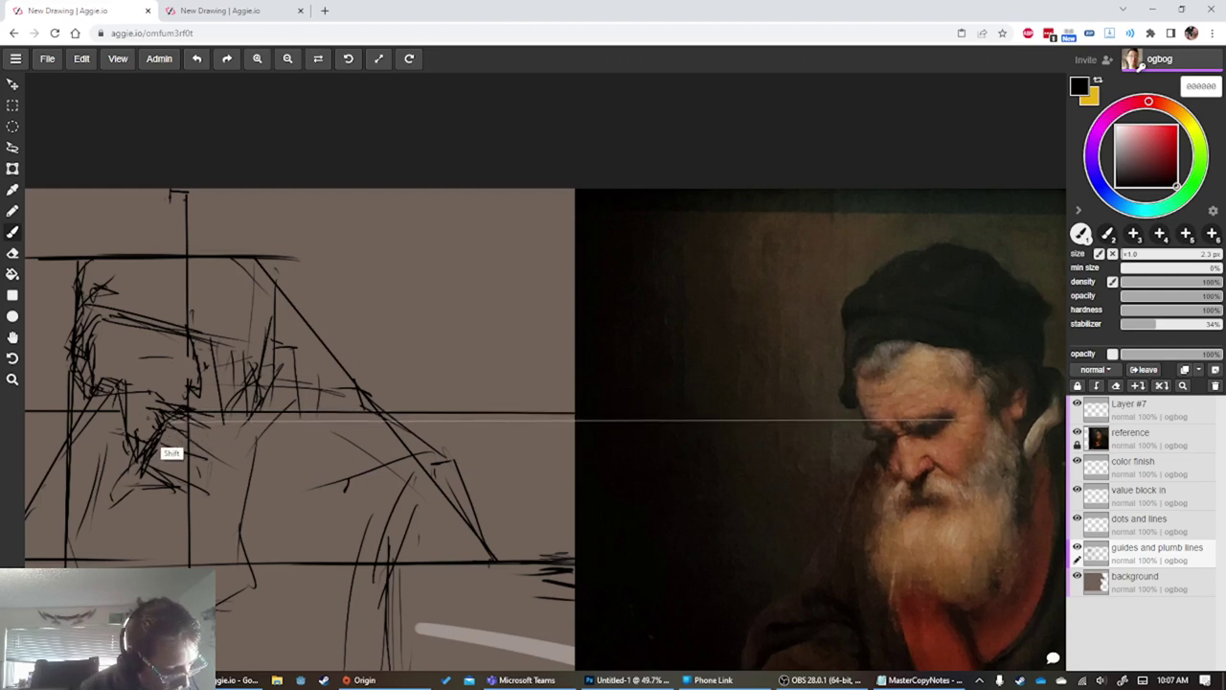
Complete the straight horizontal eye guide to the sketched face, darken the near eye socket and add marks for the far eye
{"action": "left_click", "coordinate": [171, 422], "text": "shift"}
{"action": "mouse_move", "coordinate": [150, 410]}
{"action": "left_mouse_down"}
{"action": "mouse_move", "coordinate": [209, 428]}
{"action": "mouse_move", "coordinate": [189, 424]}
{"action": "mouse_move", "coordinate": [169, 442]}
{"action": "mouse_move", "coordinate": [201, 427]}
{"action": "mouse_move", "coordinate": [183, 432]}
{"action": "left_mouse_up"}
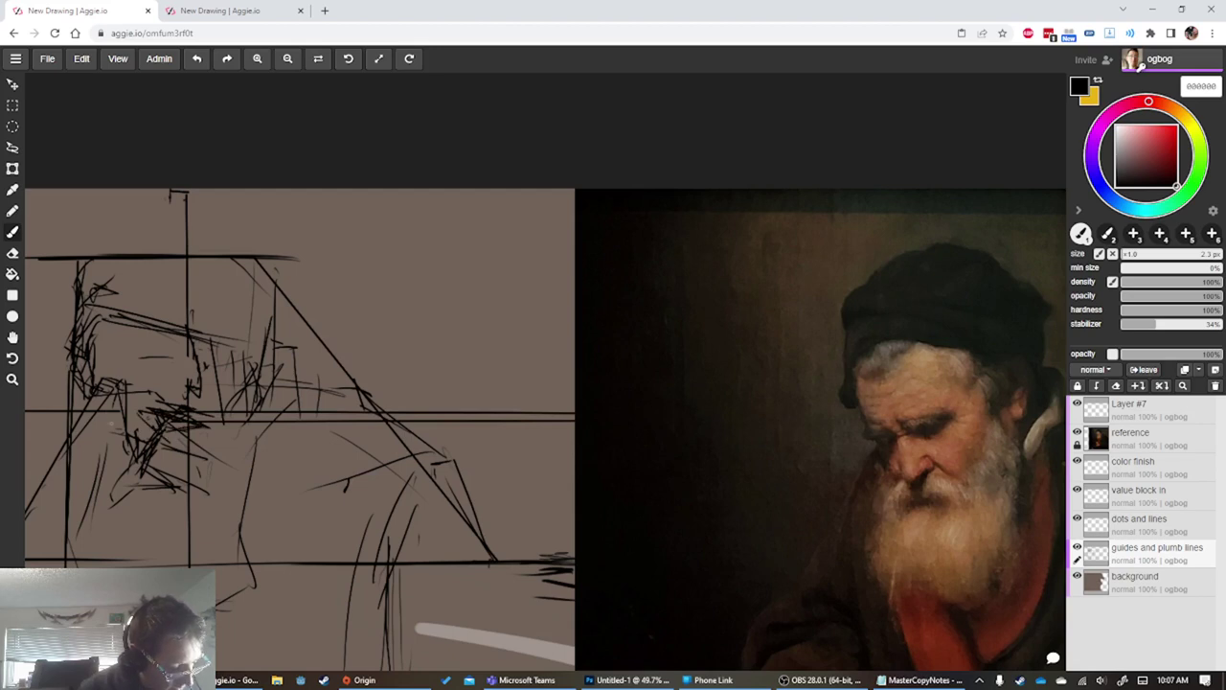
{"action": "mouse_move", "coordinate": [113, 412]}
{"action": "left_mouse_down"}
{"action": "mouse_move", "coordinate": [88, 429]}
{"action": "mouse_move", "coordinate": [107, 449]}
{"action": "mouse_move", "coordinate": [129, 447]}
{"action": "left_mouse_up"}
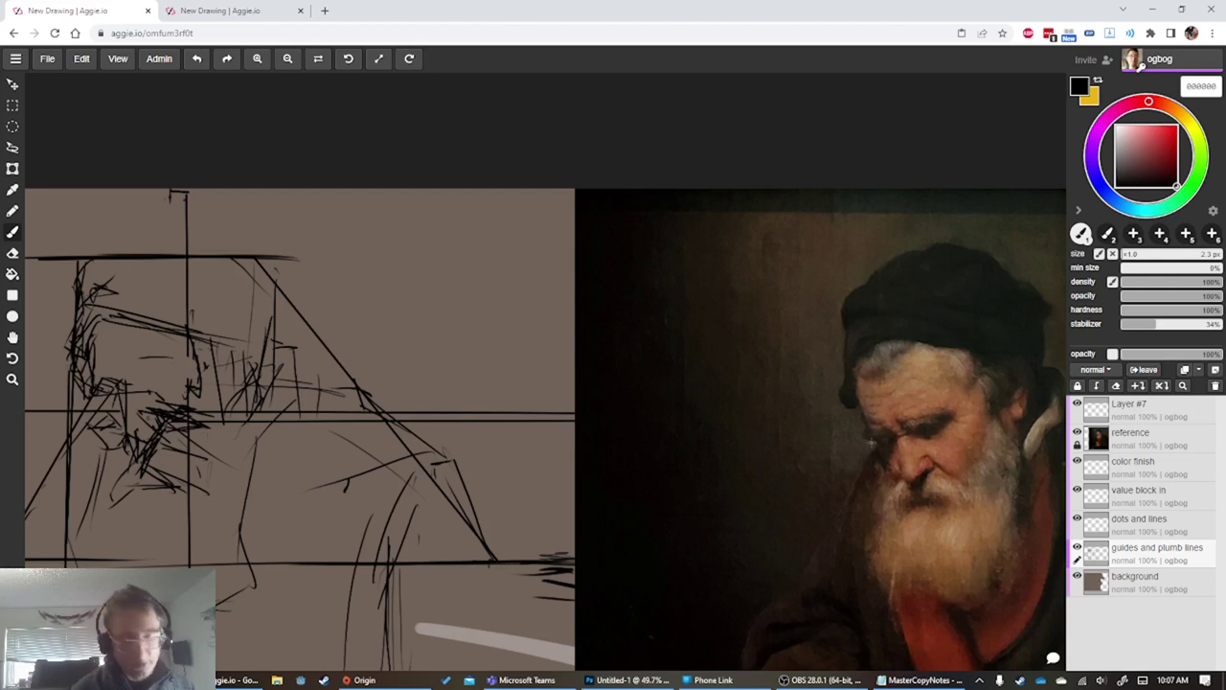
Sketch a small circular head diagram beside the figure, with a vertical centre line, eye marks and a horizontal eye line
{"action": "mouse_move", "coordinate": [528, 321]}
{"action": "left_mouse_down"}
{"action": "mouse_move", "coordinate": [508, 291]}
{"action": "mouse_move", "coordinate": [525, 369]}
{"action": "mouse_move", "coordinate": [537, 337]}
{"action": "left_mouse_up"}
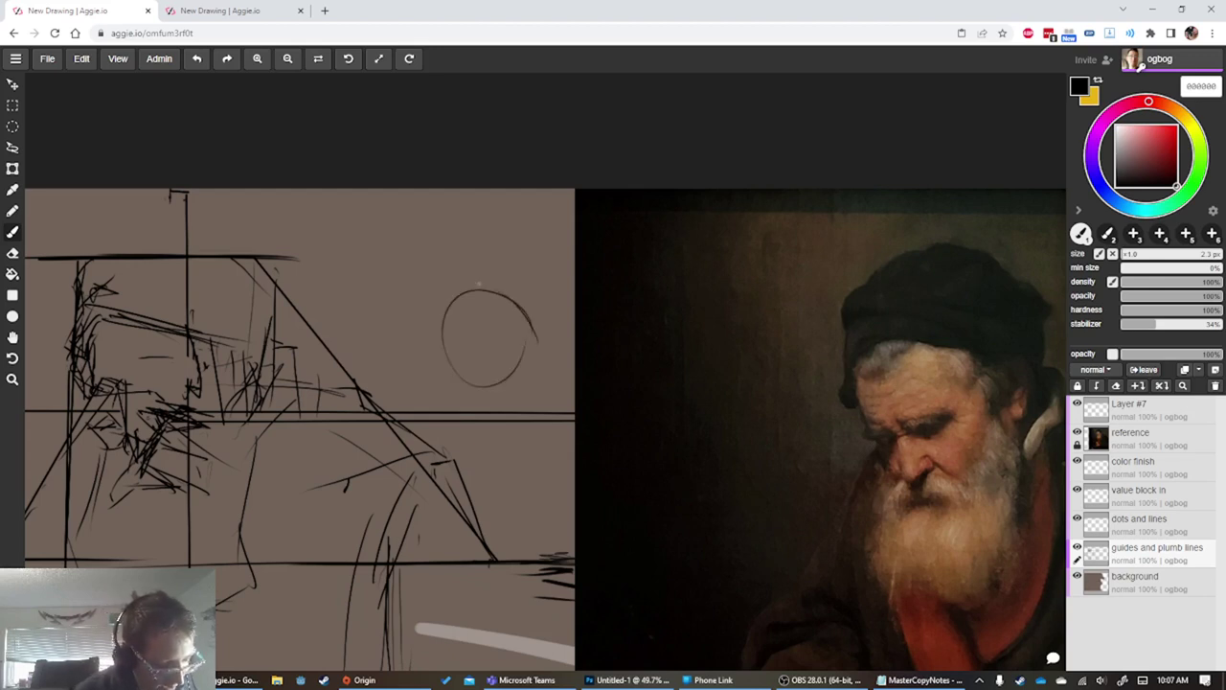
{"action": "mouse_move", "coordinate": [467, 293]}
{"action": "left_mouse_down"}
{"action": "mouse_move", "coordinate": [487, 377]}
{"action": "mouse_move", "coordinate": [465, 356]}
{"action": "mouse_move", "coordinate": [514, 350]}
{"action": "mouse_move", "coordinate": [511, 362]}
{"action": "left_mouse_up"}
{"action": "mouse_move", "coordinate": [504, 363]}
{"action": "left_mouse_down"}
{"action": "mouse_move", "coordinate": [514, 356]}
{"action": "mouse_move", "coordinate": [492, 376]}
{"action": "left_mouse_up"}
{"action": "left_click_drag", "start_coordinate": [501, 362], "coordinate": [467, 367]}
{"action": "mouse_move", "coordinate": [458, 364]}
{"action": "left_mouse_down"}
{"action": "mouse_move", "coordinate": [469, 370]}
{"action": "mouse_move", "coordinate": [449, 369]}
{"action": "mouse_move", "coordinate": [455, 377]}
{"action": "left_mouse_up"}
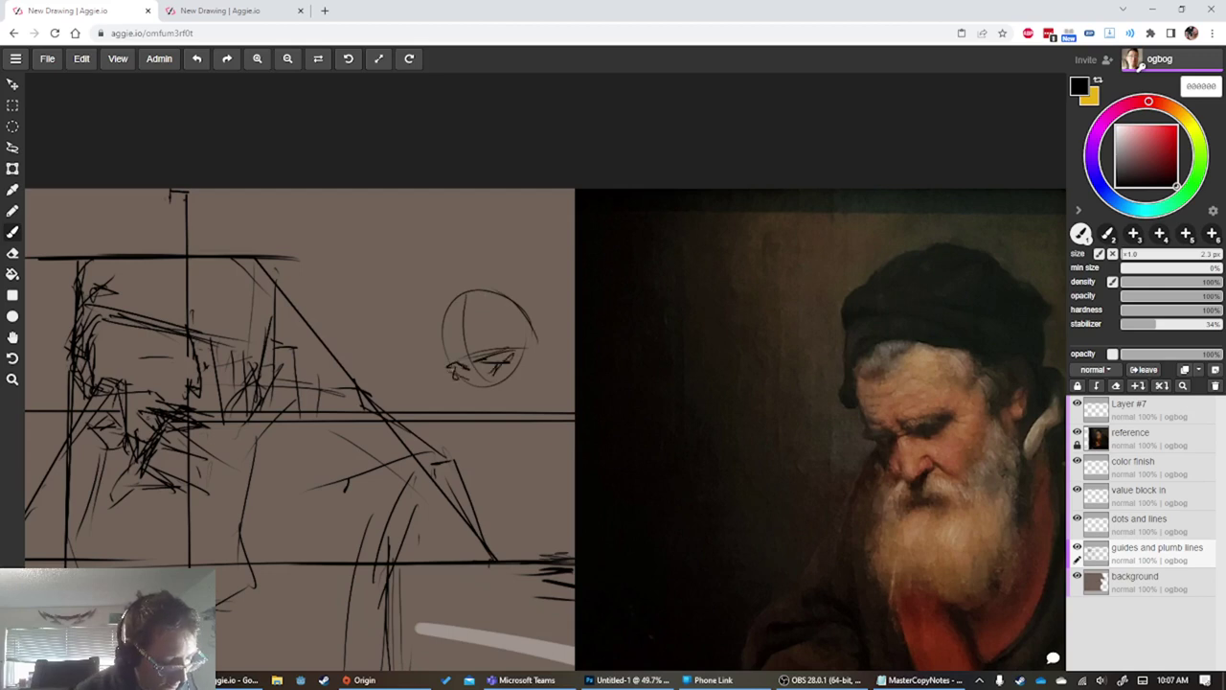
{"action": "mouse_move", "coordinate": [540, 353]}
{"action": "left_mouse_down"}
{"action": "mouse_move", "coordinate": [412, 351]}
{"action": "mouse_move", "coordinate": [540, 355]}
{"action": "left_mouse_up"}
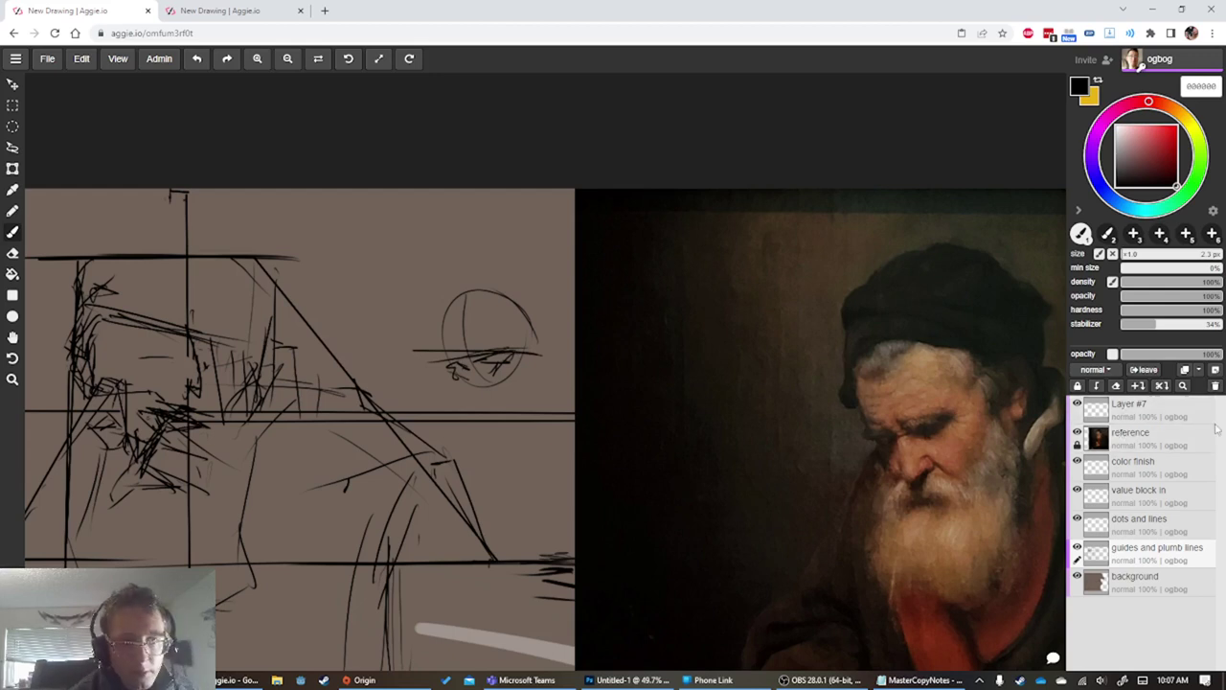
{"action": "left_click", "coordinate": [1131, 410]}
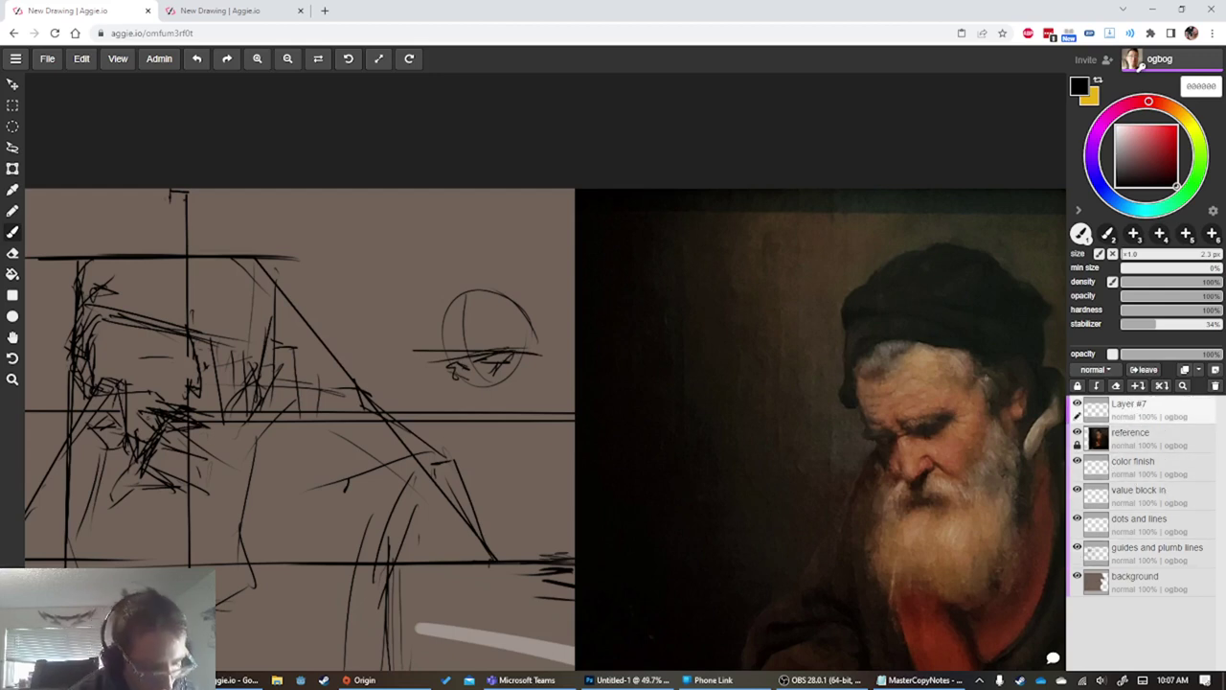
{"action": "mouse_move", "coordinate": [974, 418]}
{"action": "left_mouse_down"}
{"action": "mouse_move", "coordinate": [829, 418]}
{"action": "mouse_move", "coordinate": [865, 432]}
{"action": "mouse_move", "coordinate": [812, 432]}
{"action": "mouse_move", "coordinate": [901, 432]}
{"action": "left_mouse_up"}
{"action": "key", "text": "ctrl+z"}
{"action": "key", "text": "ctrl+z"}
{"action": "key", "text": "ctrl+z"}
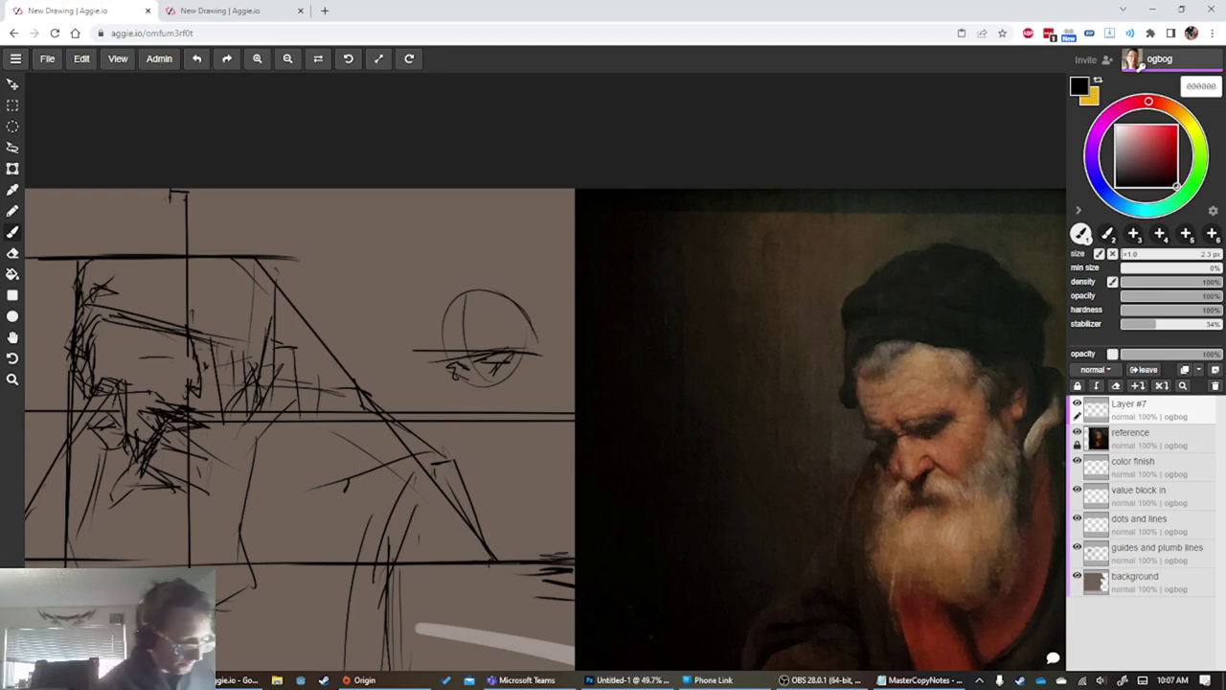
Erase the stray marks around the far eye and lower forehead on the guides and plumb lines layer
{"action": "key", "text": "space"}
{"action": "mouse_move", "coordinate": [126, 544]}
{"action": "left_mouse_down"}
{"action": "mouse_move", "coordinate": [146, 550]}
{"action": "mouse_move", "coordinate": [317, 486]}
{"action": "mouse_move", "coordinate": [214, 470]}
{"action": "mouse_move", "coordinate": [153, 498]}
{"action": "mouse_move", "coordinate": [169, 513]}
{"action": "left_mouse_up"}
{"action": "left_click", "coordinate": [13, 253]}
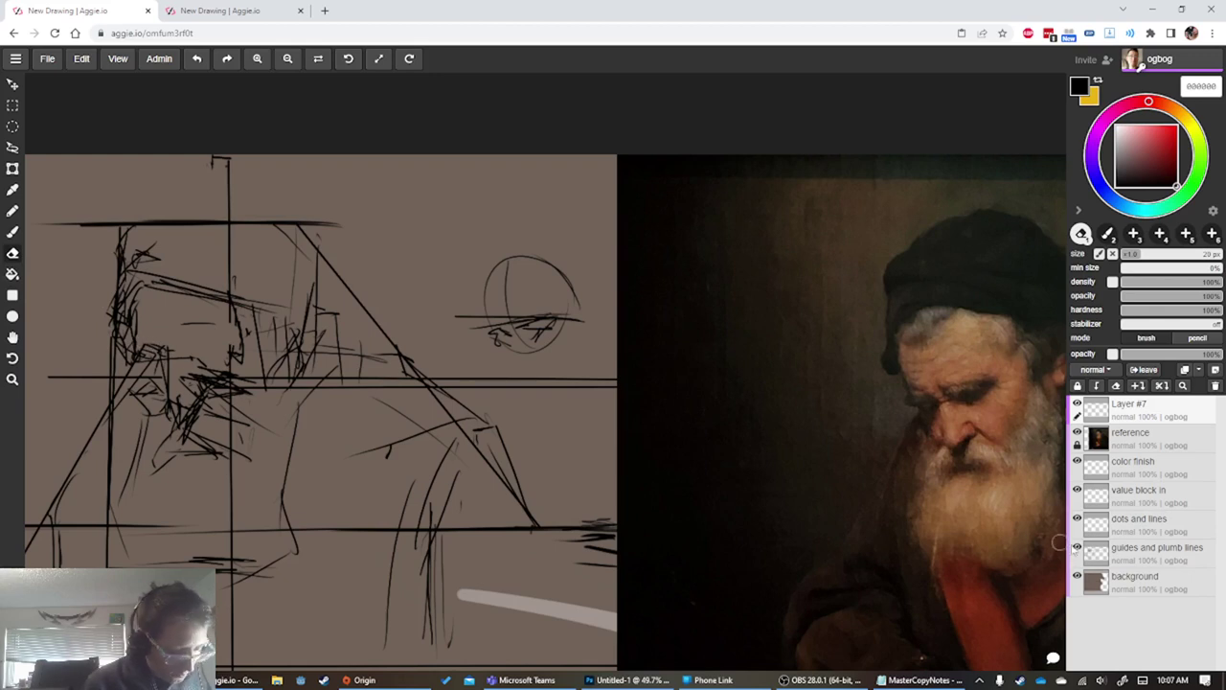
{"action": "left_click", "coordinate": [1136, 557]}
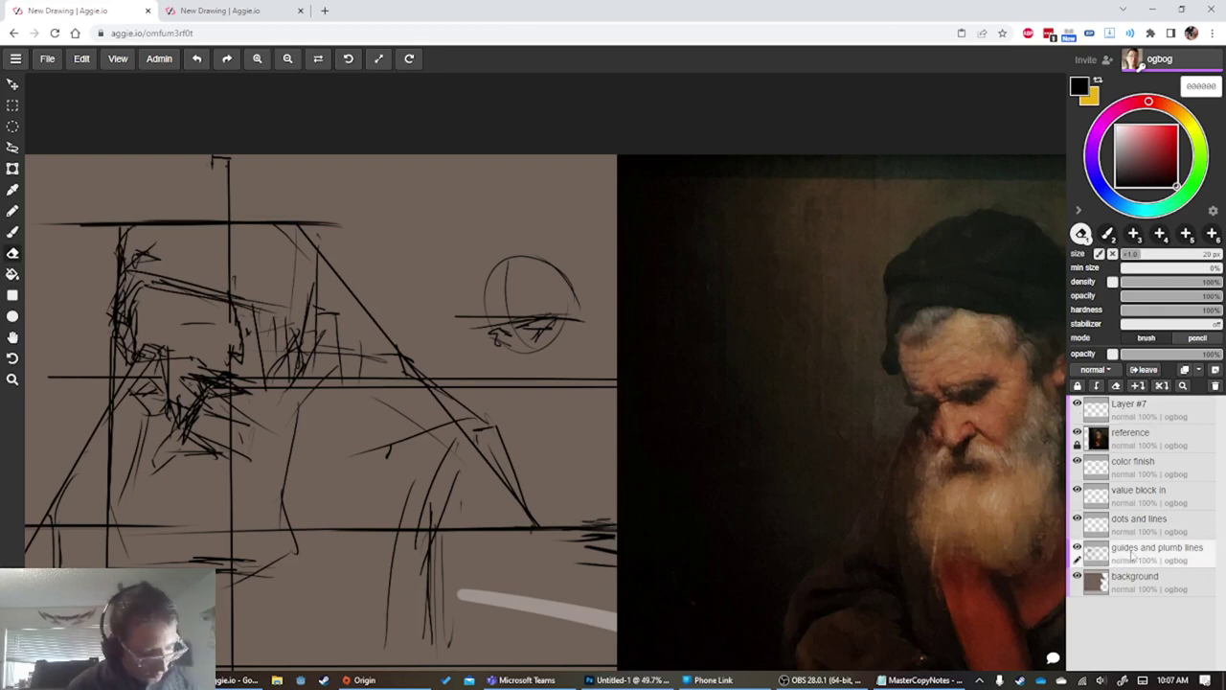
{"action": "left_click_drag", "start_coordinate": [161, 341], "coordinate": [147, 373]}
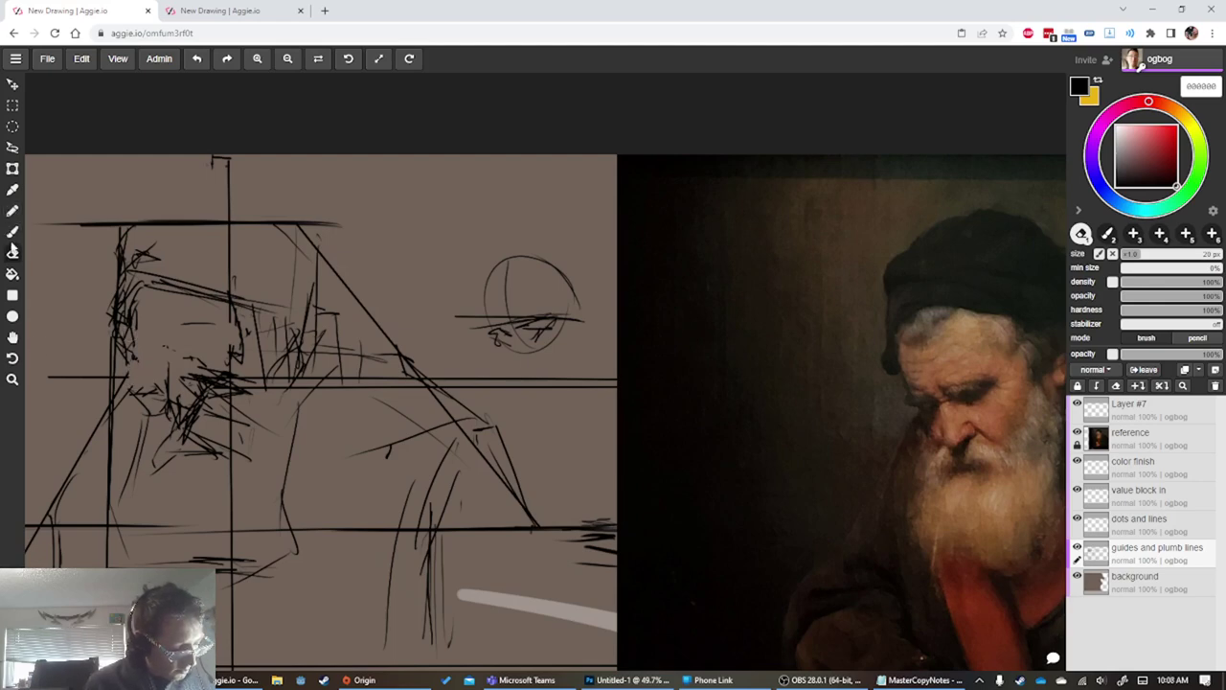
Block in the red scarf hanging from beneath the beard toward the hands with angular brush lines, and darken the ear area
{"action": "left_click", "coordinate": [12, 231]}
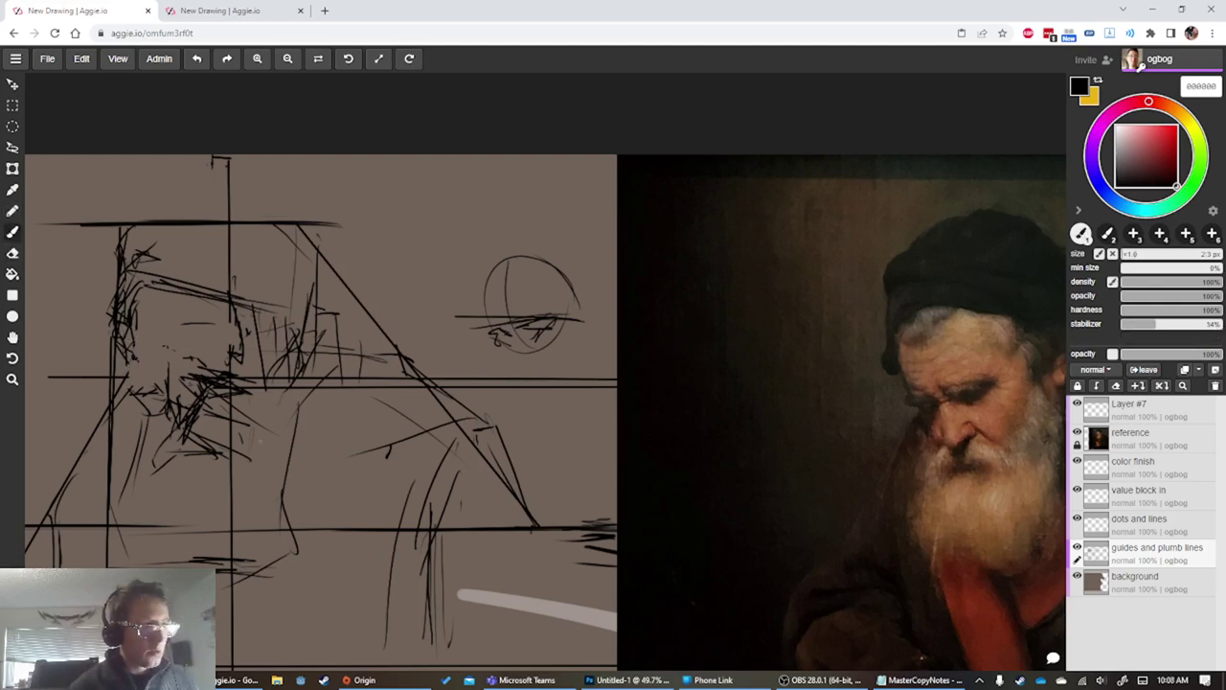
{"action": "scroll", "coordinate": [276, 437], "scroll_direction": "down", "scroll_amount": 2}
{"action": "scroll", "coordinate": [311, 471], "scroll_direction": "up", "scroll_amount": 1}
{"action": "key", "text": "space"}
{"action": "left_click_drag", "start_coordinate": [274, 471], "coordinate": [325, 379]}
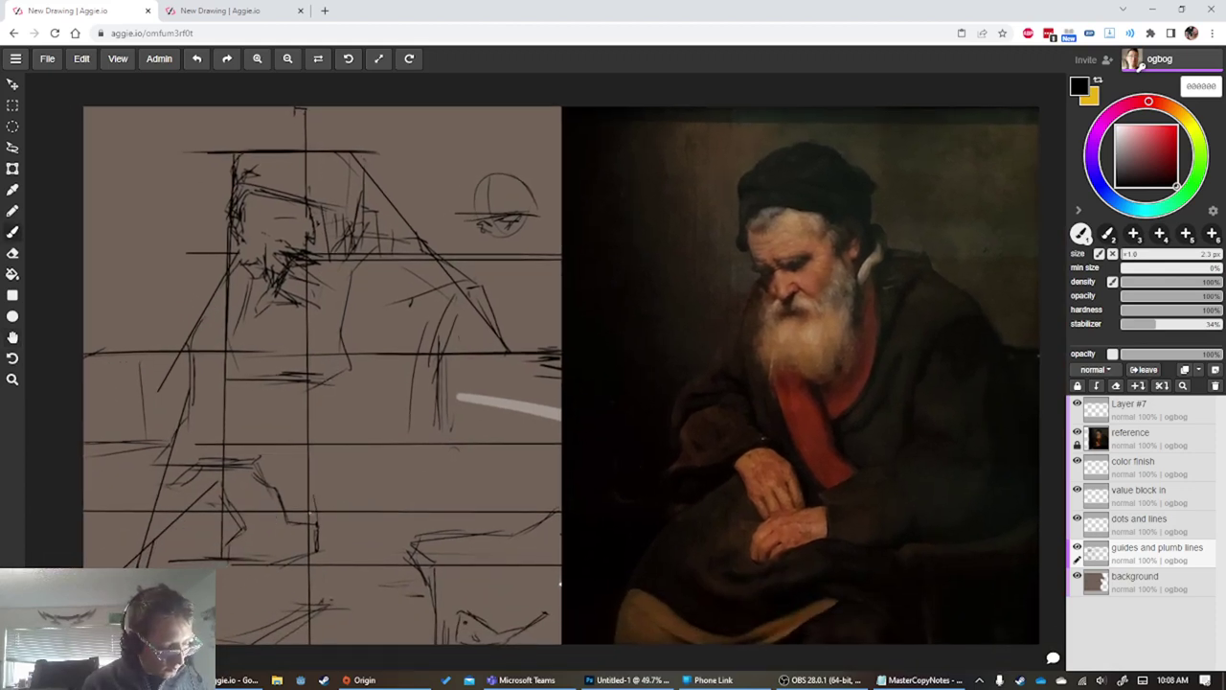
{"action": "left_click_drag", "start_coordinate": [310, 513], "coordinate": [376, 484]}
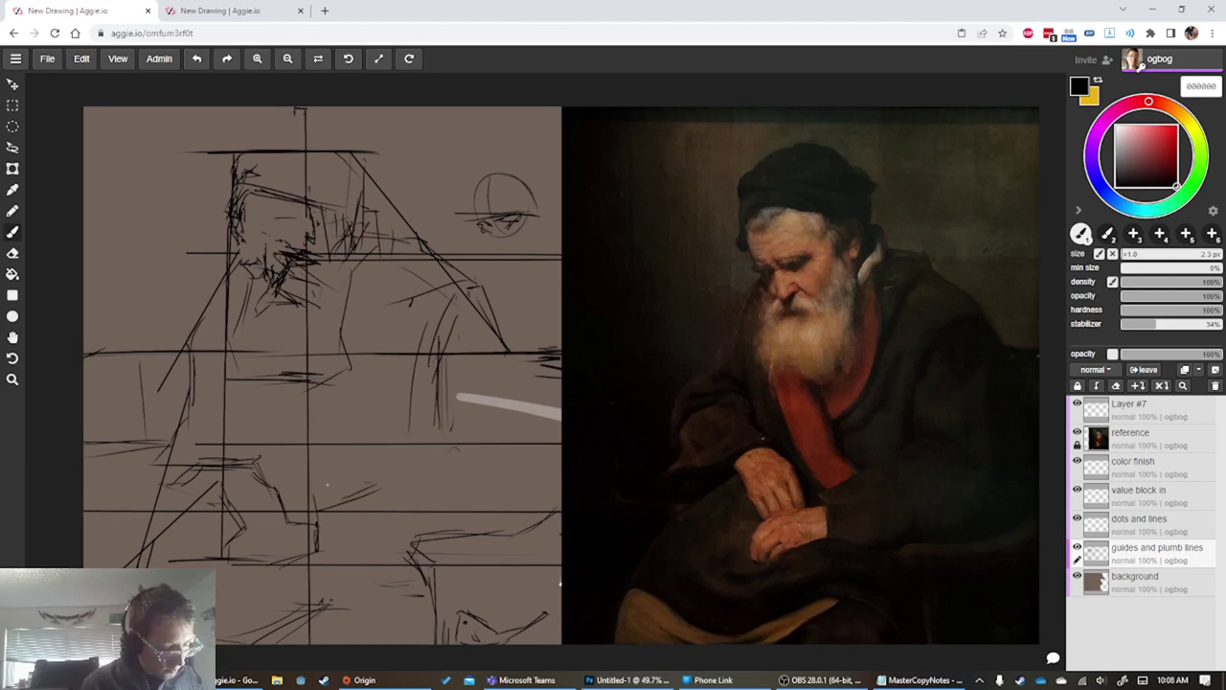
{"action": "mouse_move", "coordinate": [246, 372]}
{"action": "left_mouse_down"}
{"action": "mouse_move", "coordinate": [294, 463]}
{"action": "mouse_move", "coordinate": [259, 411]}
{"action": "mouse_move", "coordinate": [279, 467]}
{"action": "mouse_move", "coordinate": [297, 457]}
{"action": "mouse_move", "coordinate": [356, 488]}
{"action": "mouse_move", "coordinate": [320, 456]}
{"action": "left_mouse_up"}
{"action": "left_click_drag", "start_coordinate": [371, 490], "coordinate": [327, 467]}
{"action": "left_click_drag", "start_coordinate": [317, 458], "coordinate": [314, 417]}
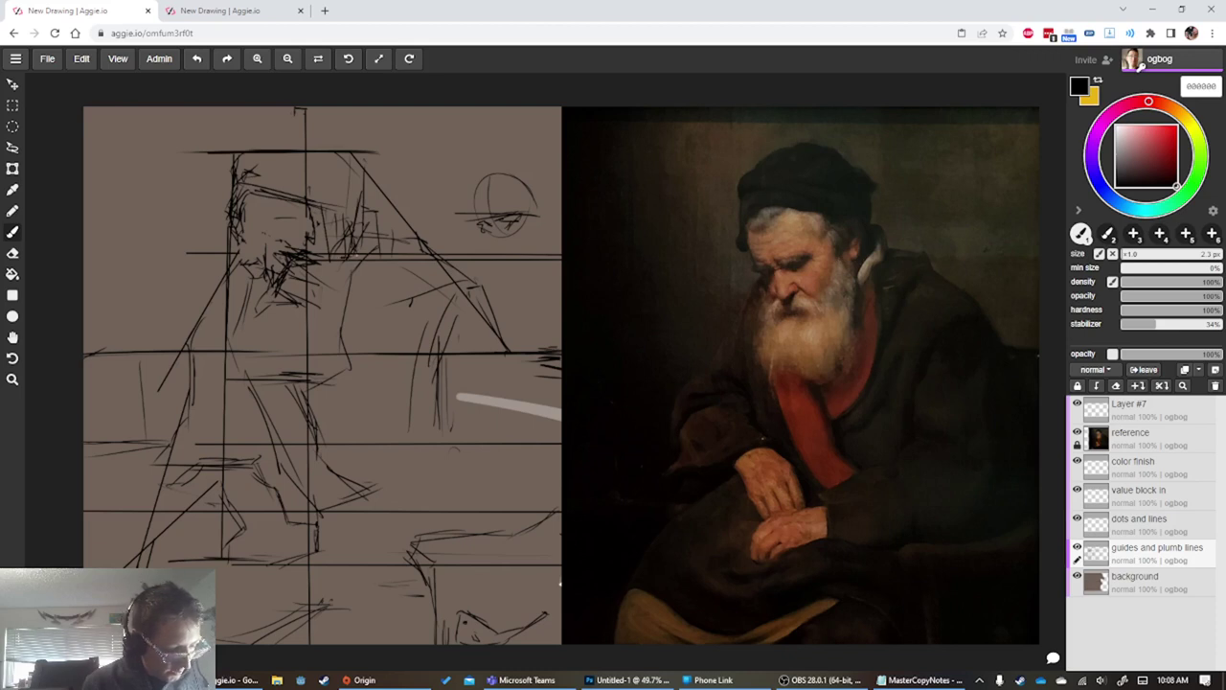
{"action": "left_click_drag", "start_coordinate": [369, 236], "coordinate": [345, 260]}
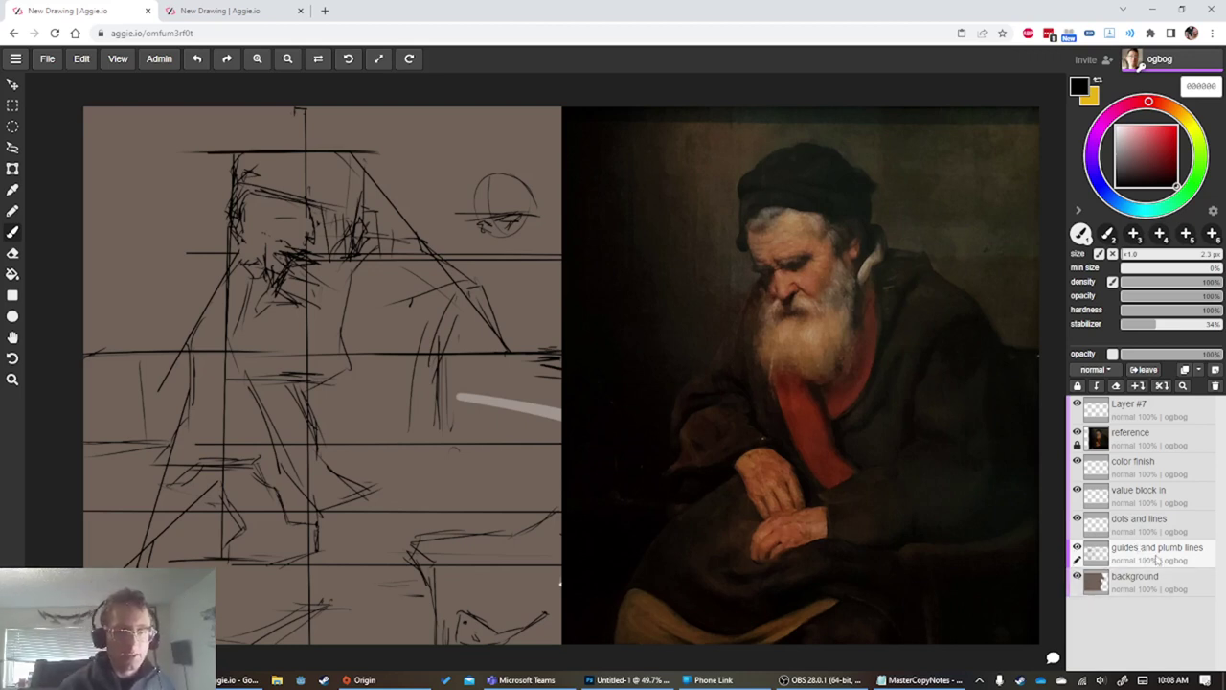
Hide and show the guides and plumb lines layer to check its content, and lower its opacity to 29%
{"action": "left_click", "coordinate": [1077, 549]}
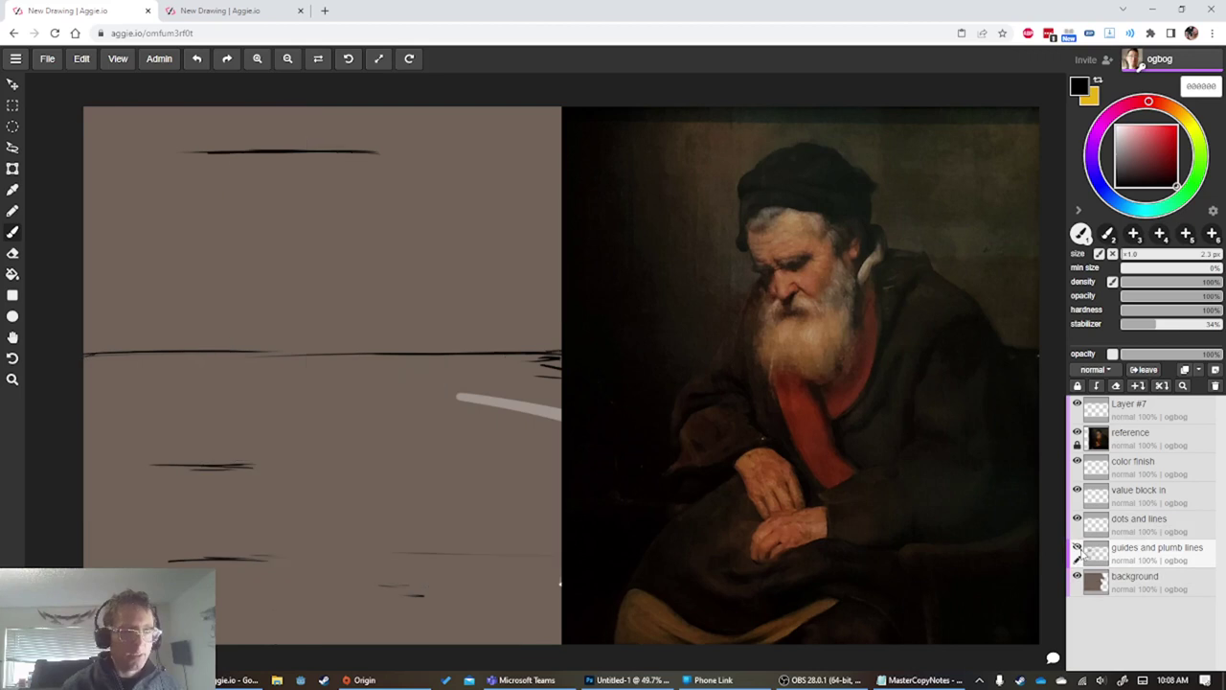
{"action": "left_click", "coordinate": [1077, 549]}
{"action": "left_click", "coordinate": [1077, 549]}
{"action": "left_click", "coordinate": [1077, 549]}
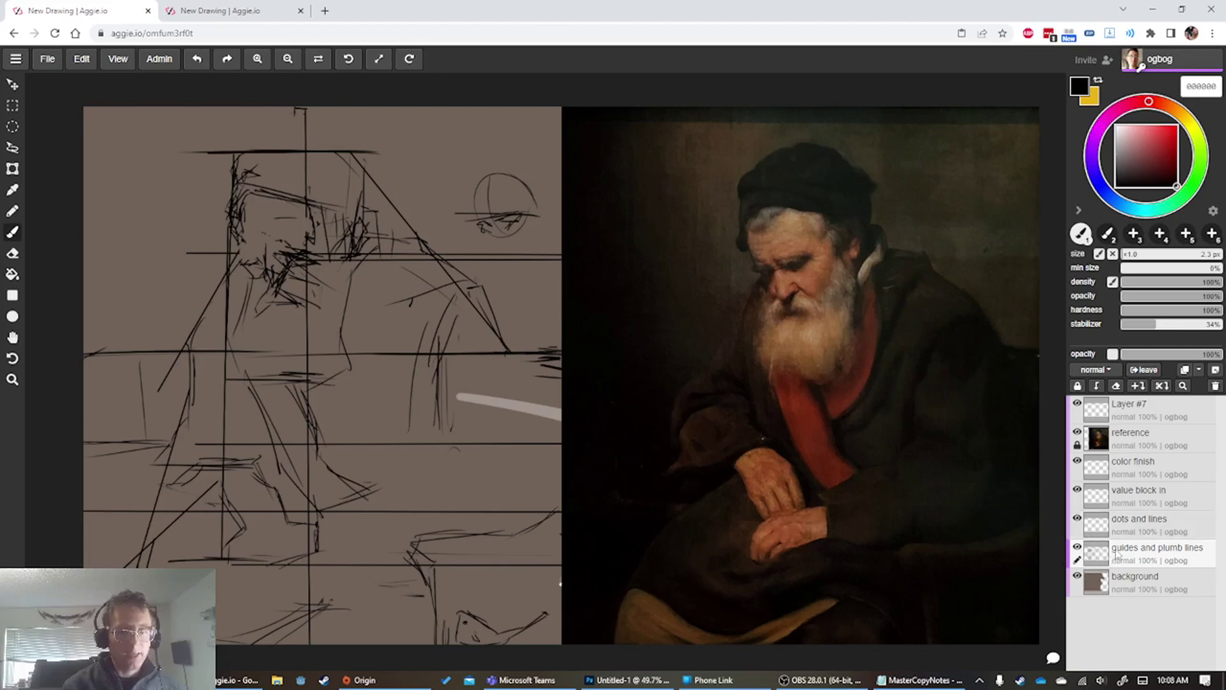
{"action": "left_click", "coordinate": [1077, 549]}
{"action": "left_click", "coordinate": [1077, 549]}
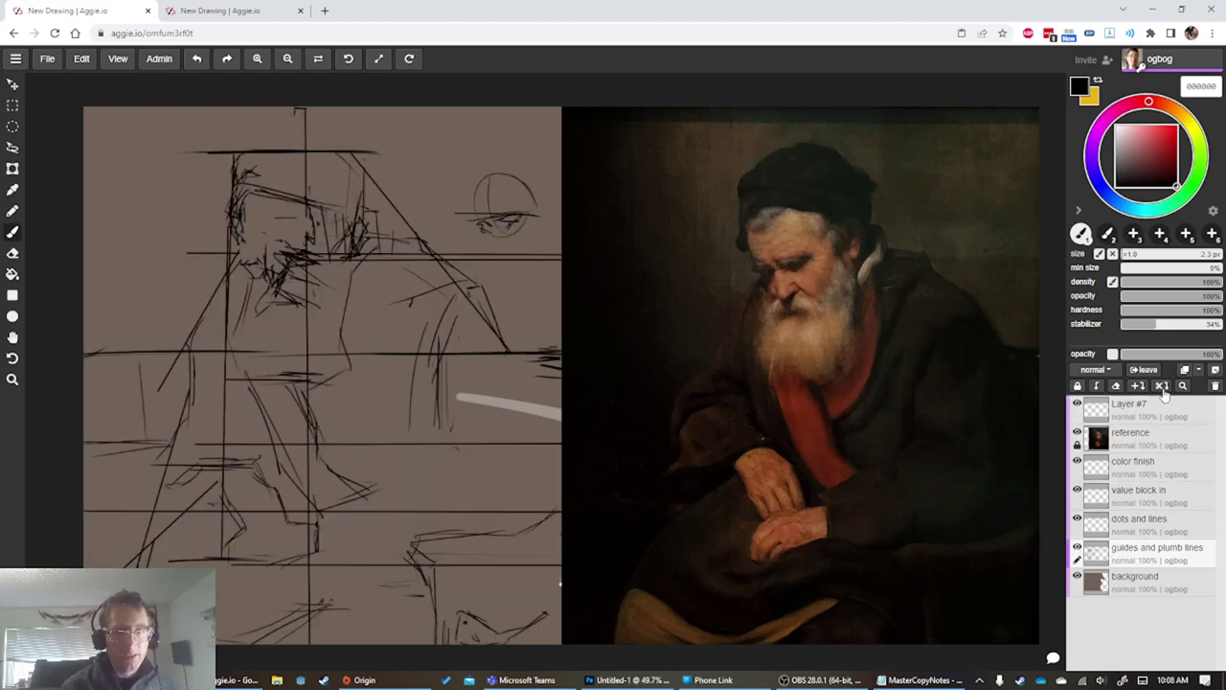
{"action": "left_click_drag", "start_coordinate": [1177, 355], "coordinate": [1147, 356]}
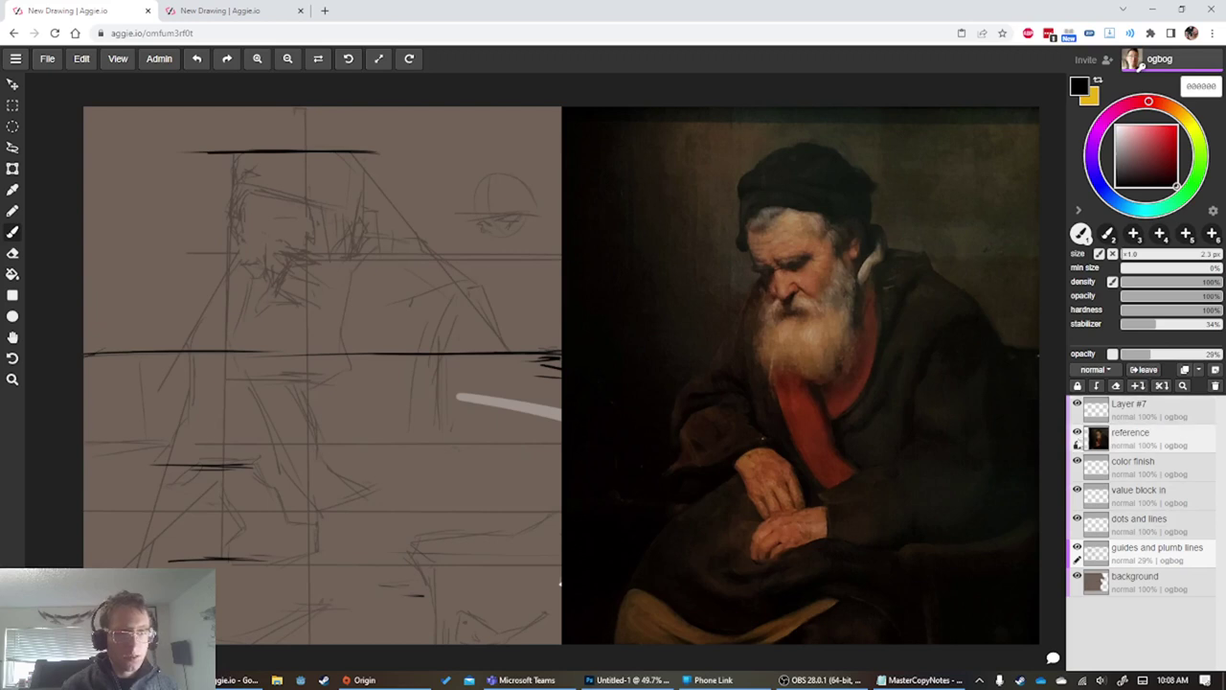
Toggle the visibility of the other layers, including color finish, value block in, dots and lines and background, to check them
{"action": "left_click", "coordinate": [1077, 461]}
{"action": "left_click", "coordinate": [1077, 490]}
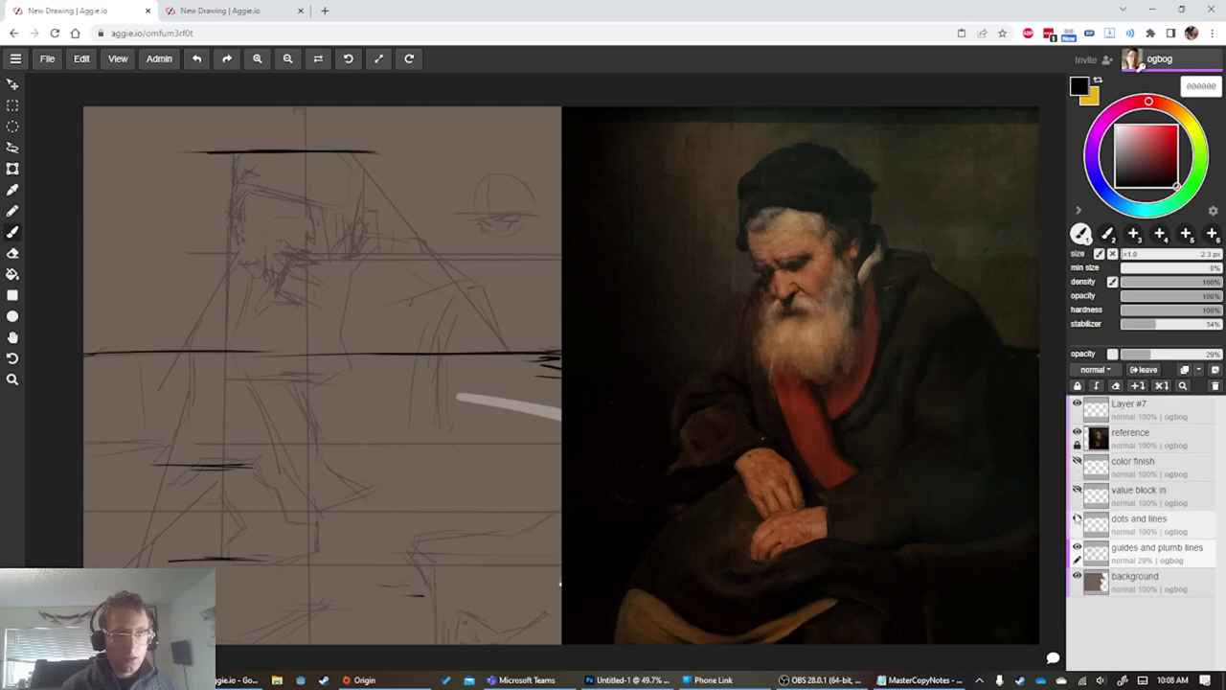
{"action": "left_click", "coordinate": [1077, 519]}
{"action": "left_click", "coordinate": [1077, 576]}
{"action": "left_click", "coordinate": [1077, 576]}
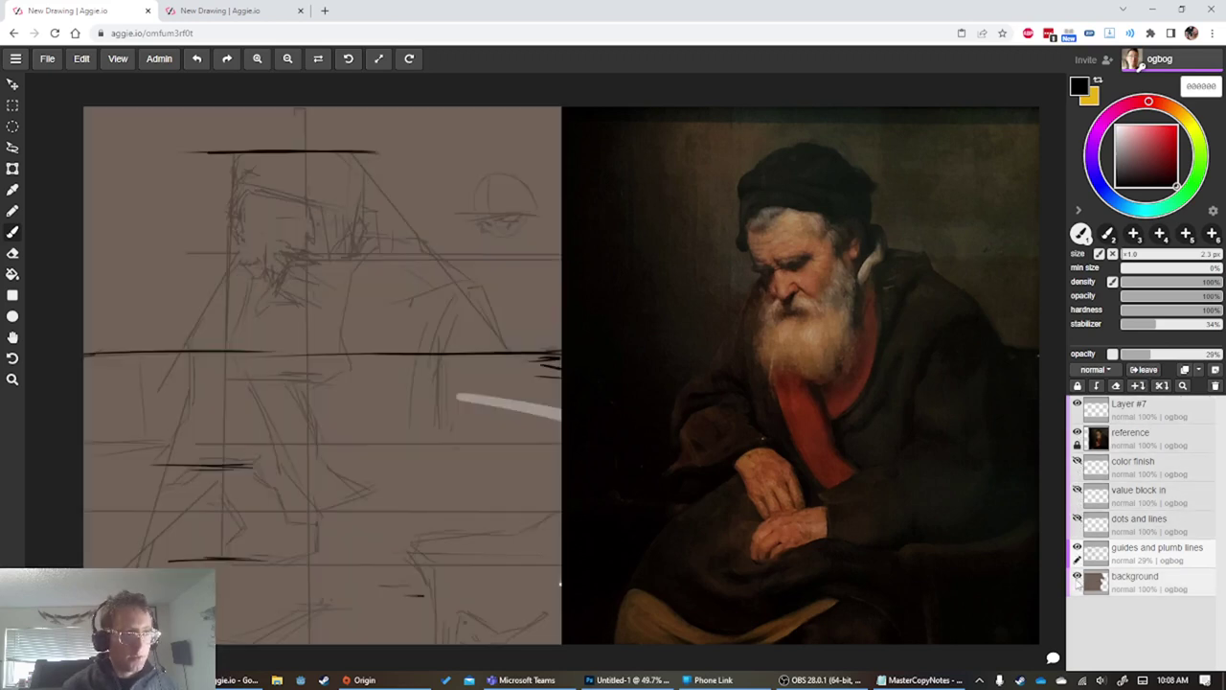
{"action": "left_click", "coordinate": [1077, 405]}
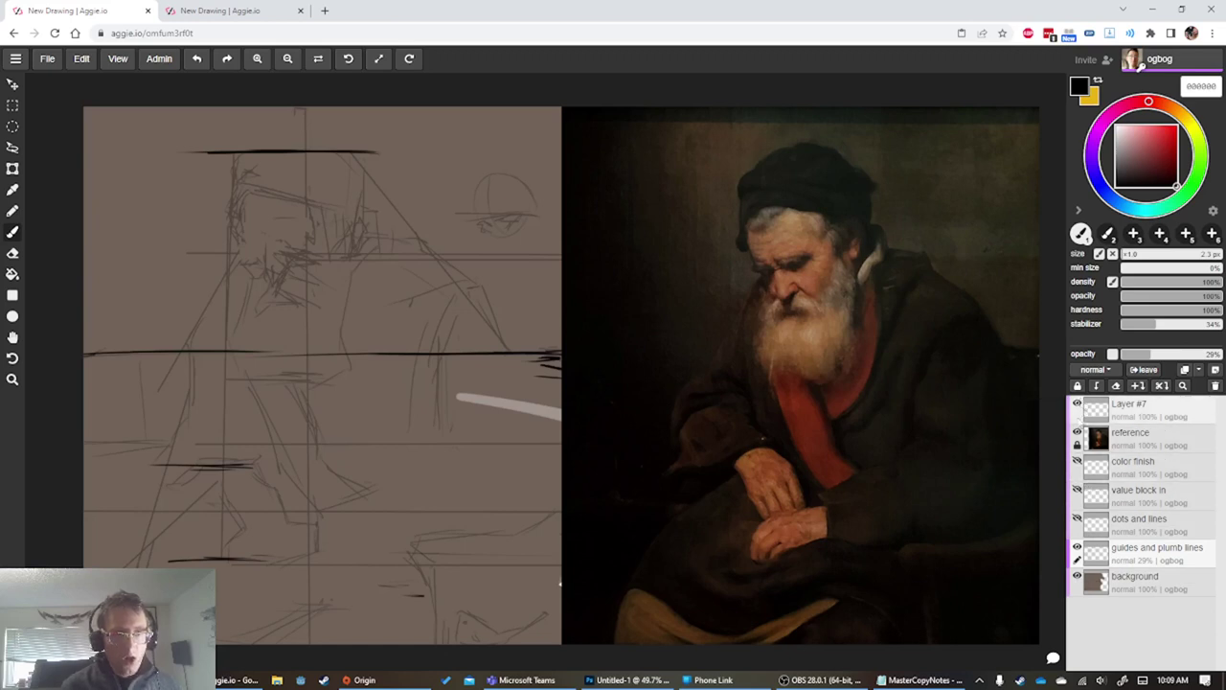
{"action": "left_click", "coordinate": [1077, 489]}
{"action": "left_click", "coordinate": [1077, 461]}
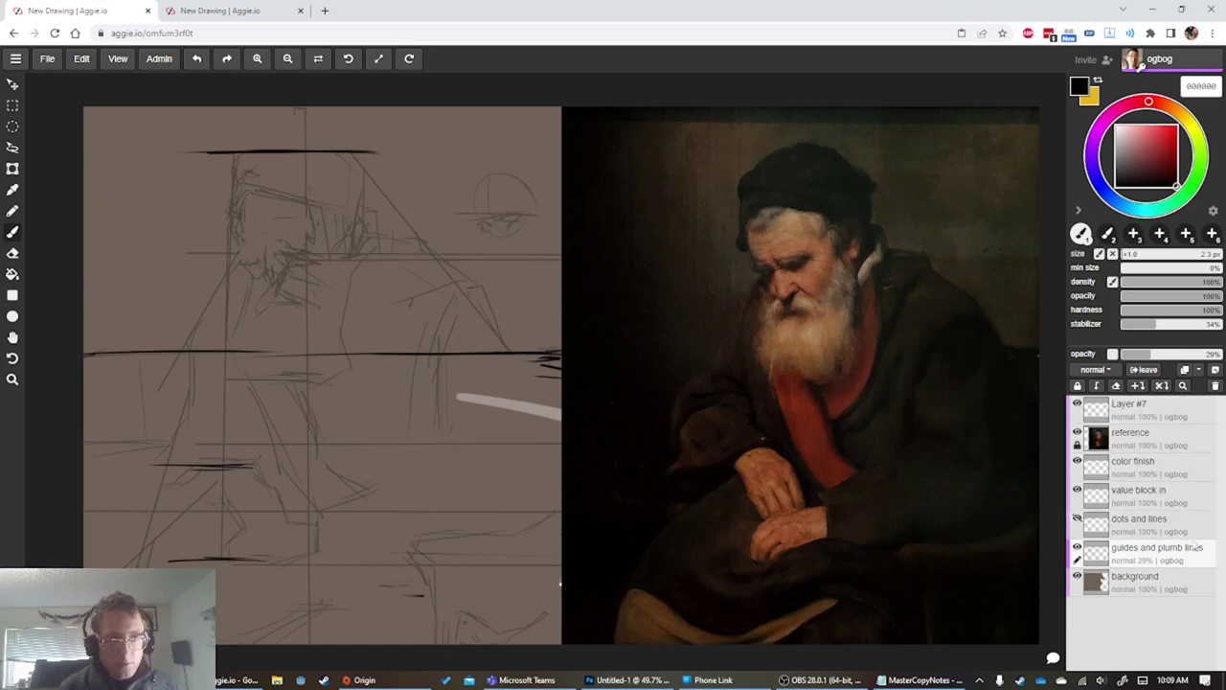
Make the dots and lines layer active and visible, and sample the dark brown 2a1710 from the reference painting
{"action": "left_click", "coordinate": [1128, 525]}
{"action": "left_click", "coordinate": [1077, 519]}
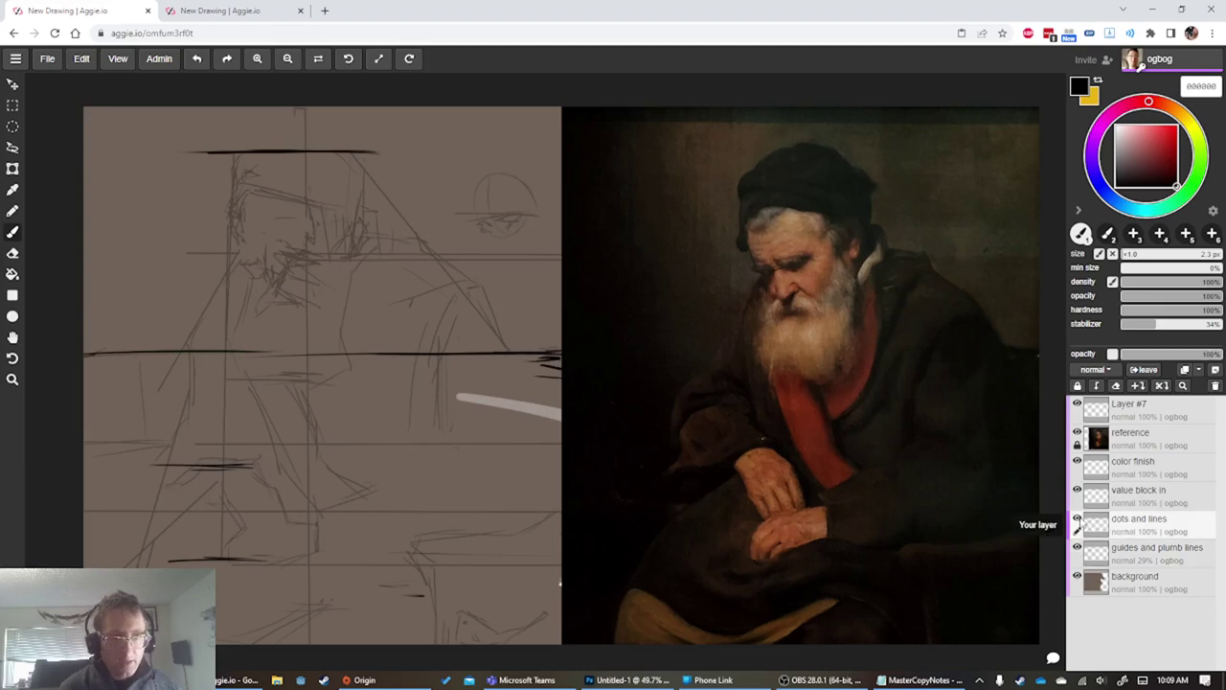
{"action": "scroll", "coordinate": [867, 467], "scroll_direction": "up", "scroll_amount": 2}
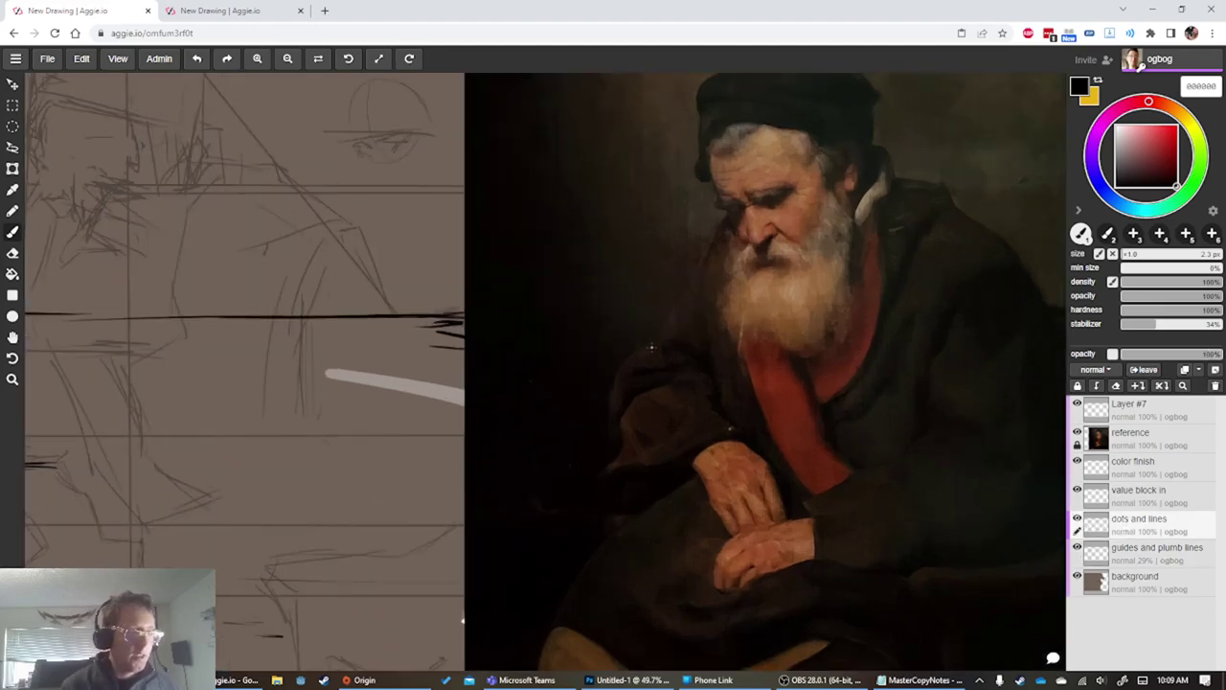
{"action": "scroll", "coordinate": [655, 348], "scroll_direction": "down", "scroll_amount": 2}
{"action": "scroll", "coordinate": [752, 361], "scroll_direction": "up", "scroll_amount": 1}
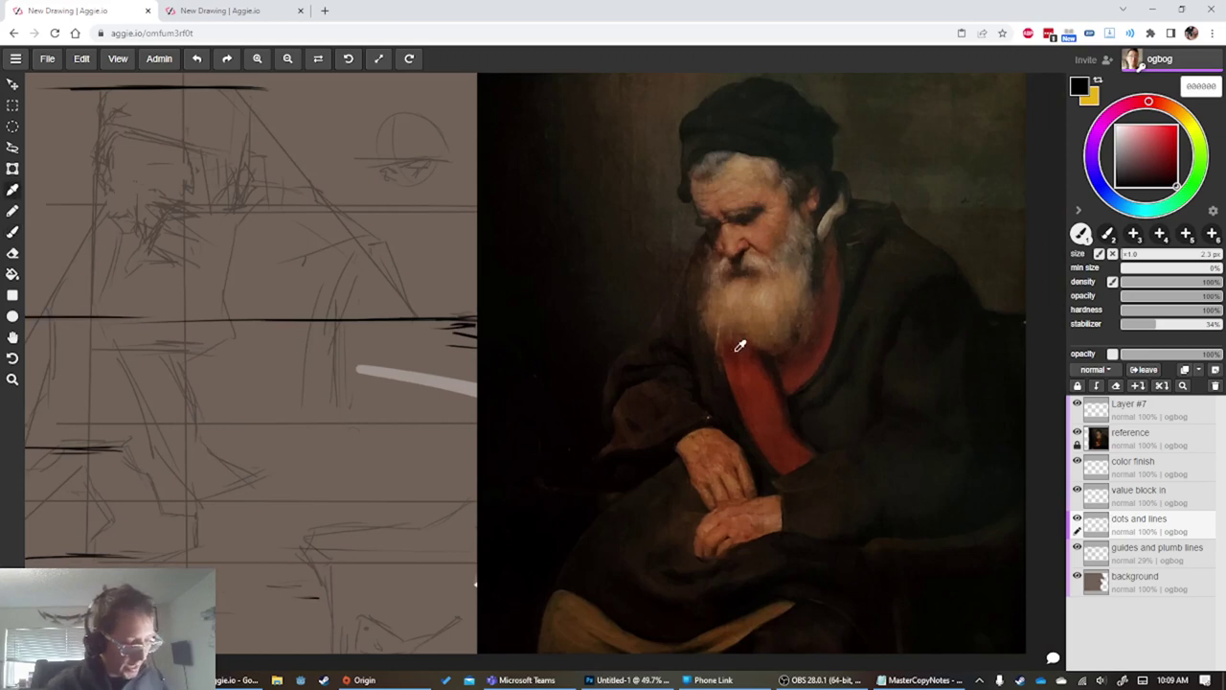
{"action": "left_click", "coordinate": [460, 430], "text": "alt"}
{"action": "left_click", "coordinate": [626, 475], "text": "alt"}
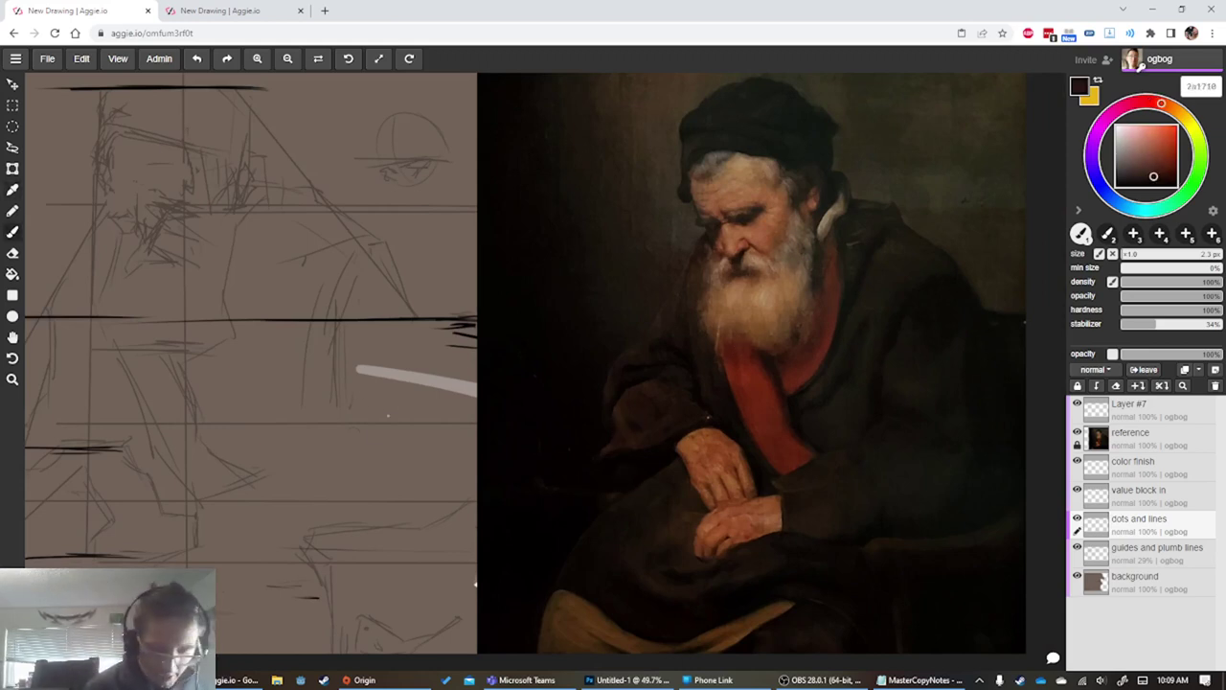
Draw the near eye socket as a dark triangular shape over the faded guides on the dots and lines layer
{"action": "left_click_drag", "start_coordinate": [388, 416], "coordinate": [568, 474]}
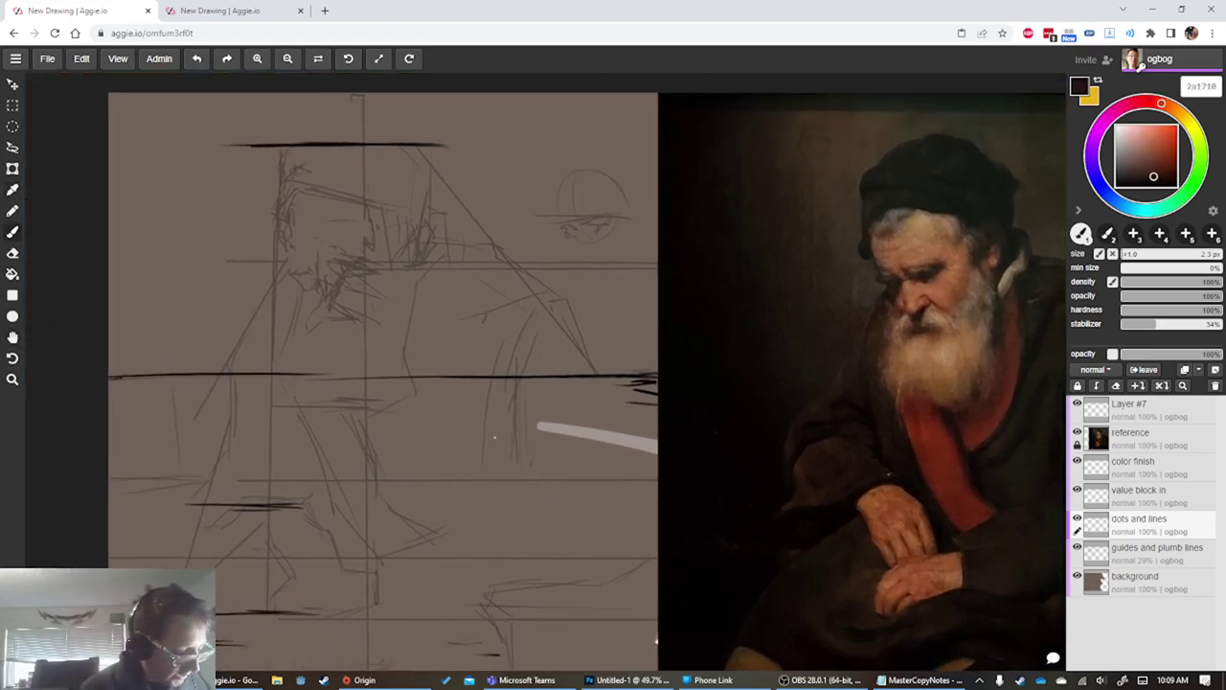
{"action": "left_click", "coordinate": [13, 236]}
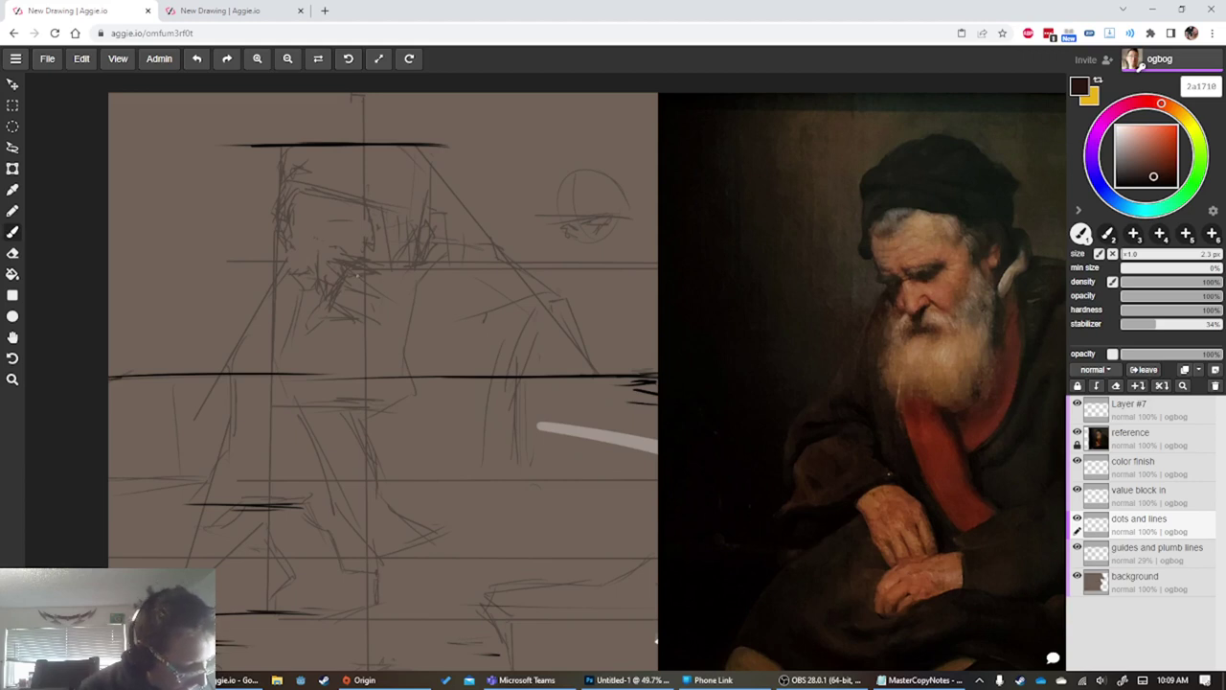
{"action": "mouse_move", "coordinate": [365, 269]}
{"action": "left_mouse_down"}
{"action": "mouse_move", "coordinate": [323, 268]}
{"action": "mouse_move", "coordinate": [382, 268]}
{"action": "mouse_move", "coordinate": [327, 262]}
{"action": "mouse_move", "coordinate": [341, 286]}
{"action": "left_mouse_up"}
{"action": "left_click_drag", "start_coordinate": [349, 279], "coordinate": [336, 286]}
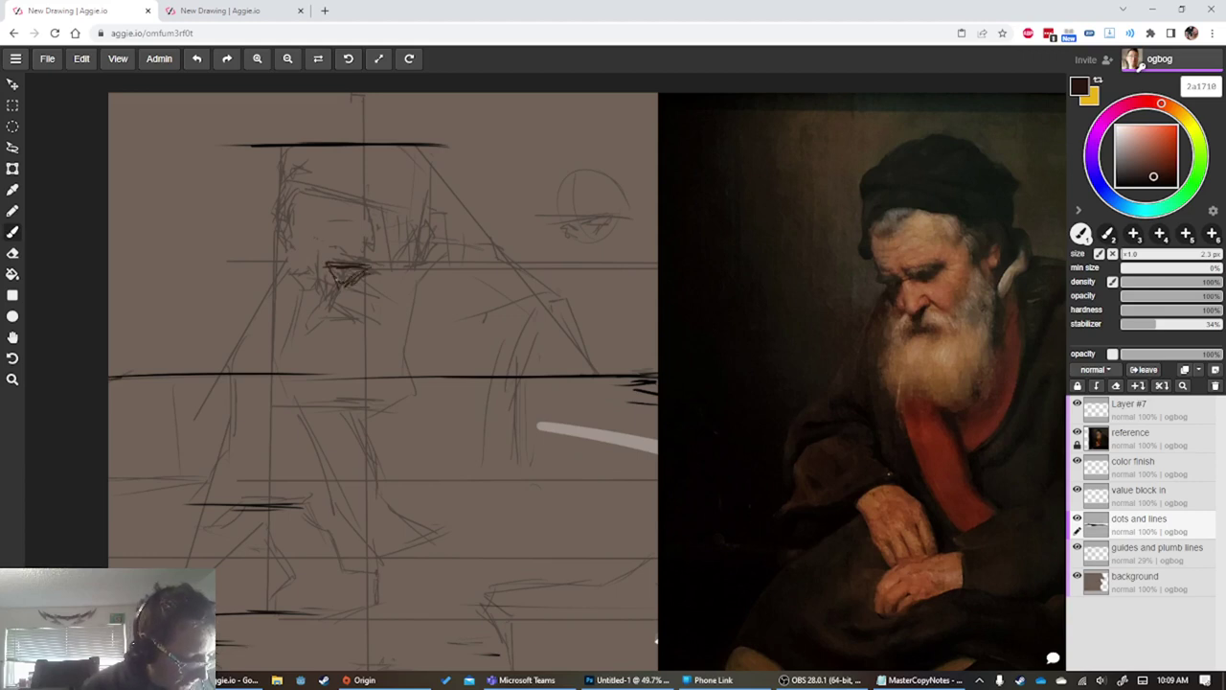
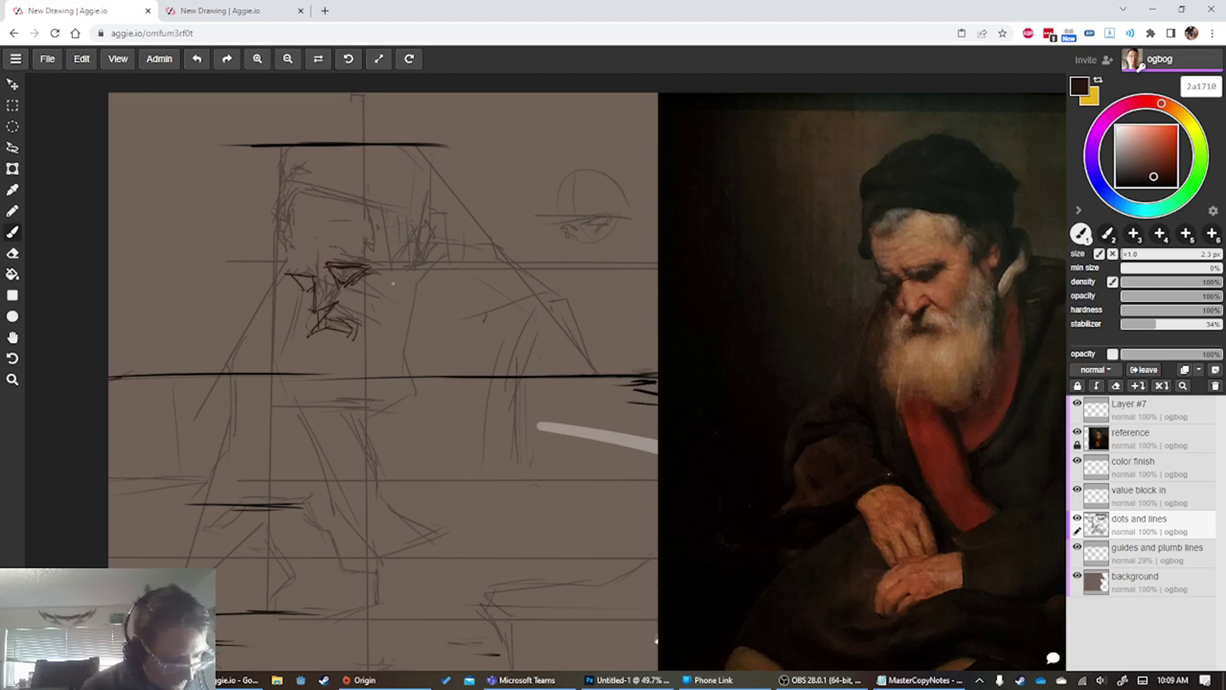
Draw the beard's side edge below the ear and the outer edge of the red scarf curving inward beneath it
{"action": "left_click_drag", "start_coordinate": [419, 262], "coordinate": [425, 316]}
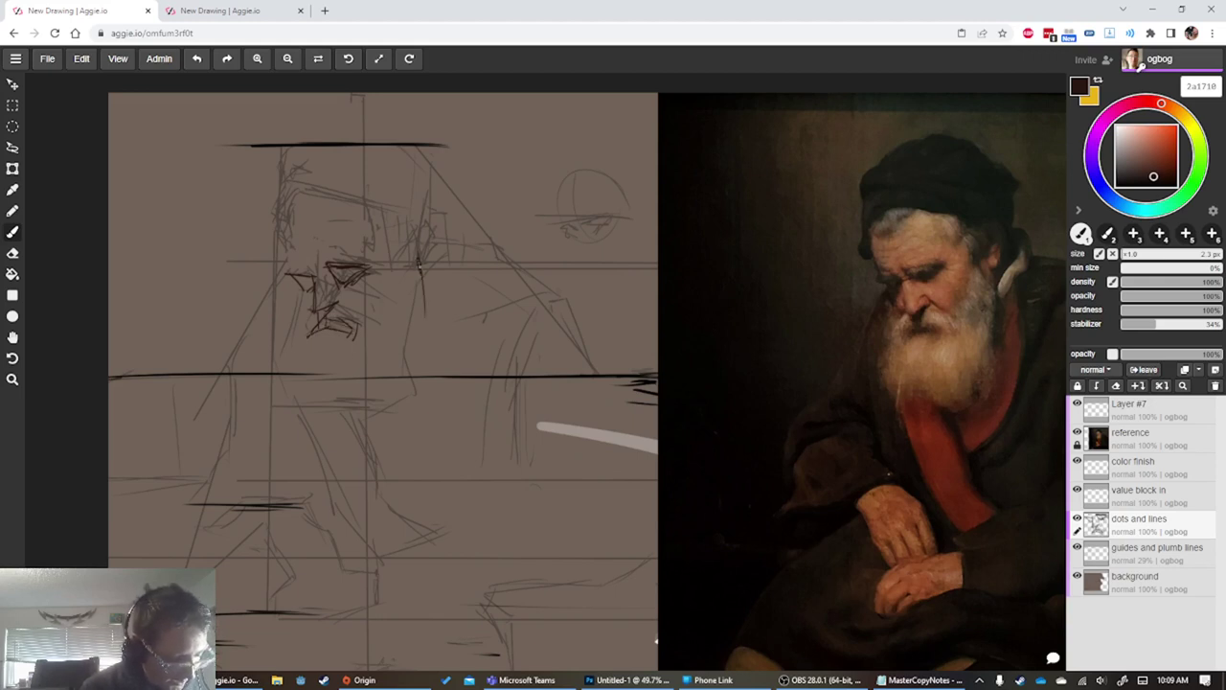
{"action": "mouse_move", "coordinate": [420, 260]}
{"action": "left_mouse_down"}
{"action": "mouse_move", "coordinate": [429, 320]}
{"action": "mouse_move", "coordinate": [412, 327]}
{"action": "mouse_move", "coordinate": [398, 367]}
{"action": "left_mouse_up"}
{"action": "left_click_drag", "start_coordinate": [417, 313], "coordinate": [407, 368]}
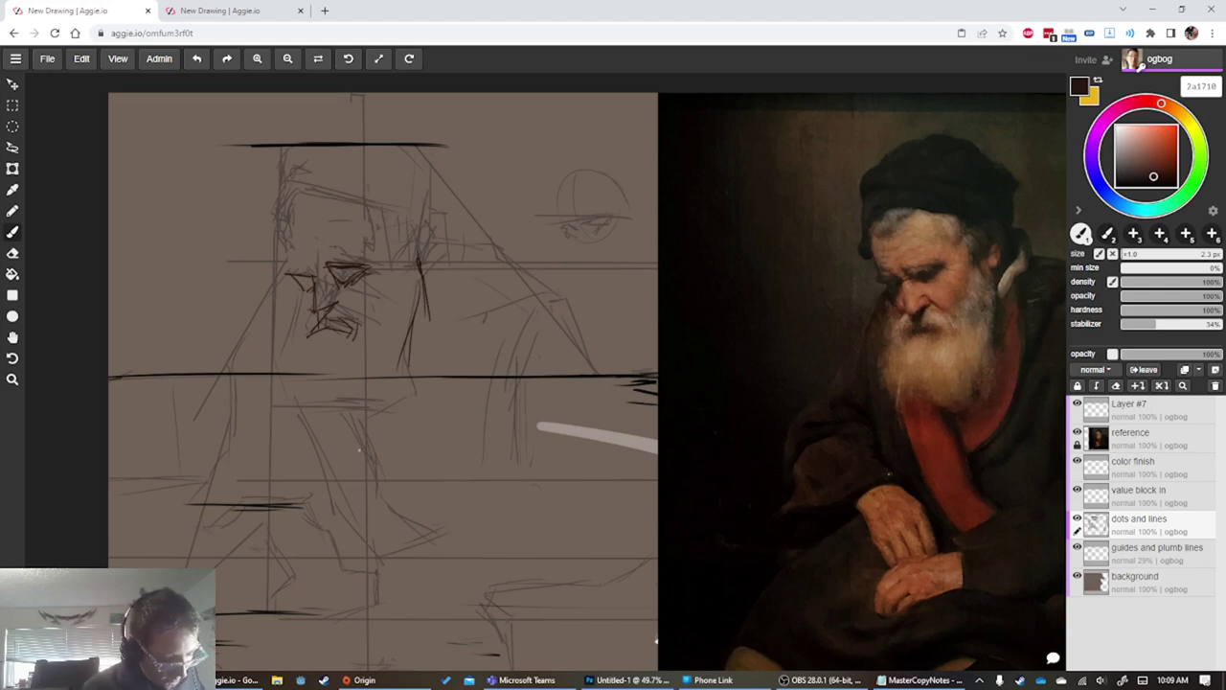
{"action": "mouse_move", "coordinate": [396, 424]}
{"action": "left_mouse_down"}
{"action": "mouse_move", "coordinate": [364, 447]}
{"action": "mouse_move", "coordinate": [428, 402]}
{"action": "left_mouse_up"}
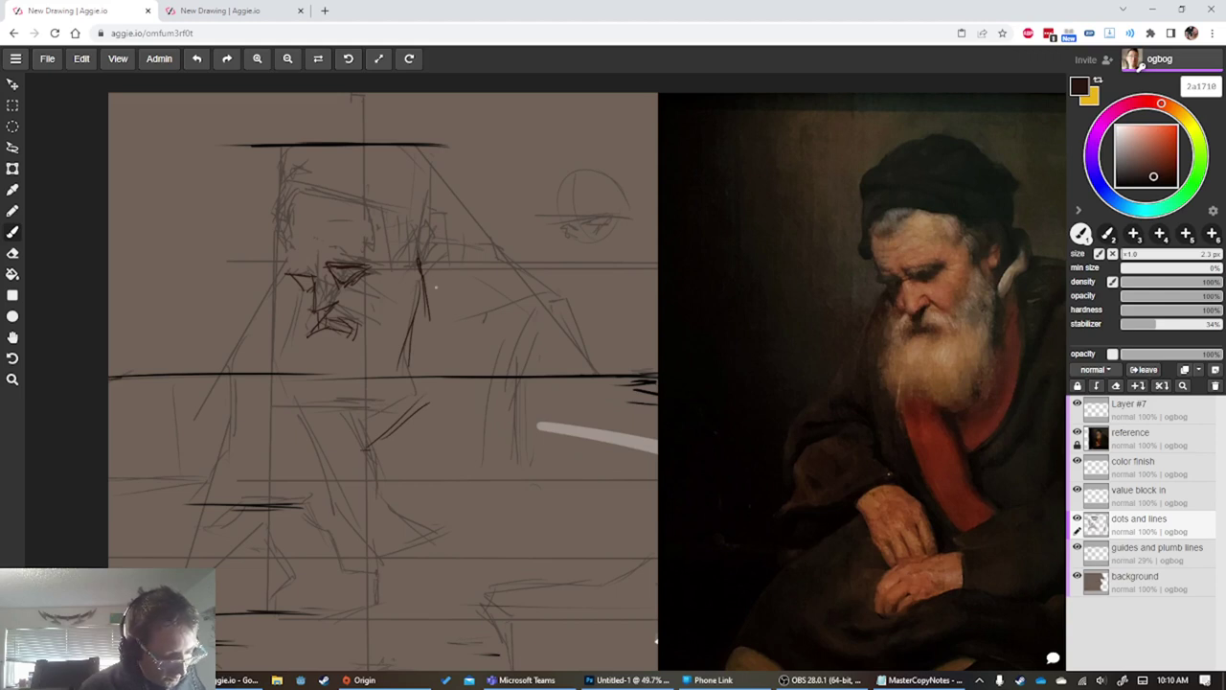
{"action": "left_click_drag", "start_coordinate": [432, 270], "coordinate": [433, 349]}
{"action": "left_click_drag", "start_coordinate": [432, 394], "coordinate": [402, 429]}
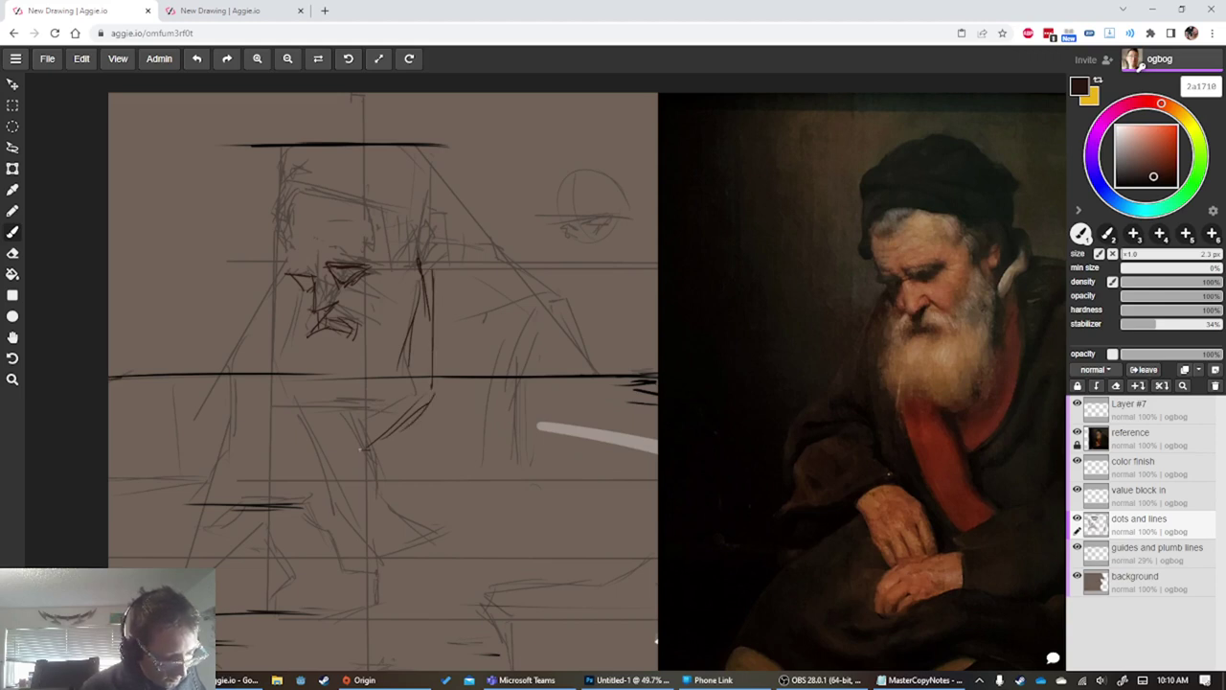
Draw the beard's lower edge, the cap's brim line and the front and back slopes of the cap's crown
{"action": "mouse_move", "coordinate": [391, 347]}
{"action": "left_mouse_down"}
{"action": "mouse_move", "coordinate": [403, 402]}
{"action": "mouse_move", "coordinate": [337, 420]}
{"action": "mouse_move", "coordinate": [299, 407]}
{"action": "mouse_move", "coordinate": [320, 394]}
{"action": "left_mouse_up"}
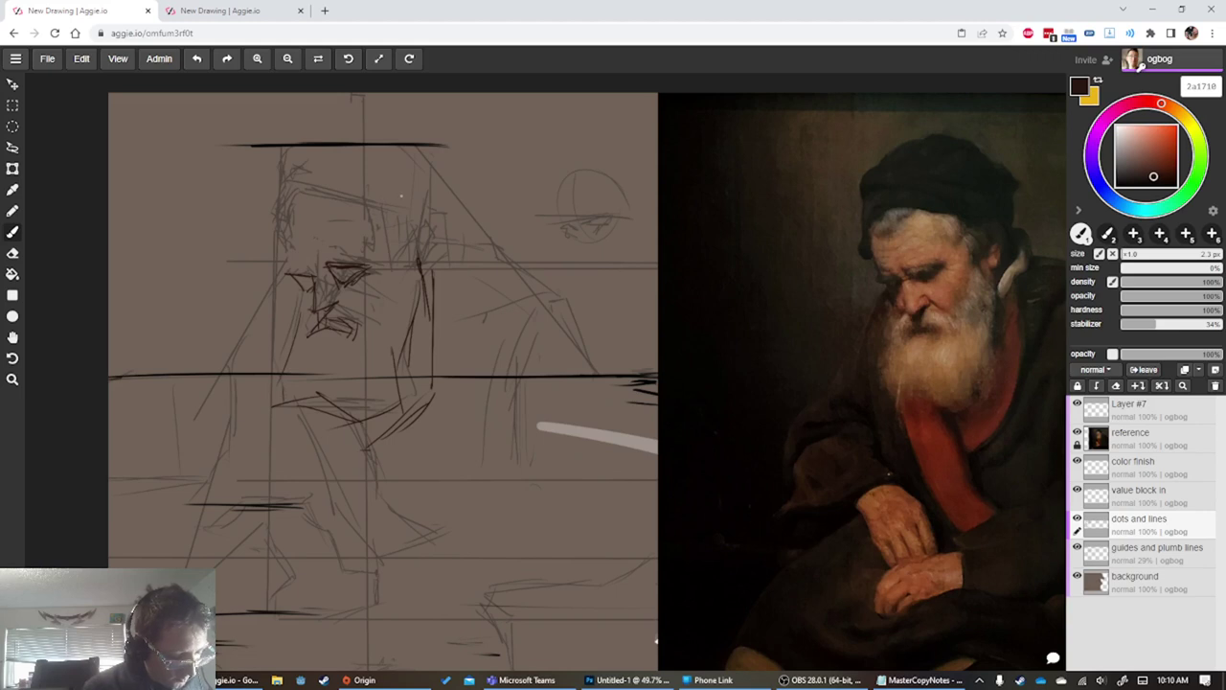
{"action": "left_click_drag", "start_coordinate": [389, 206], "coordinate": [301, 188]}
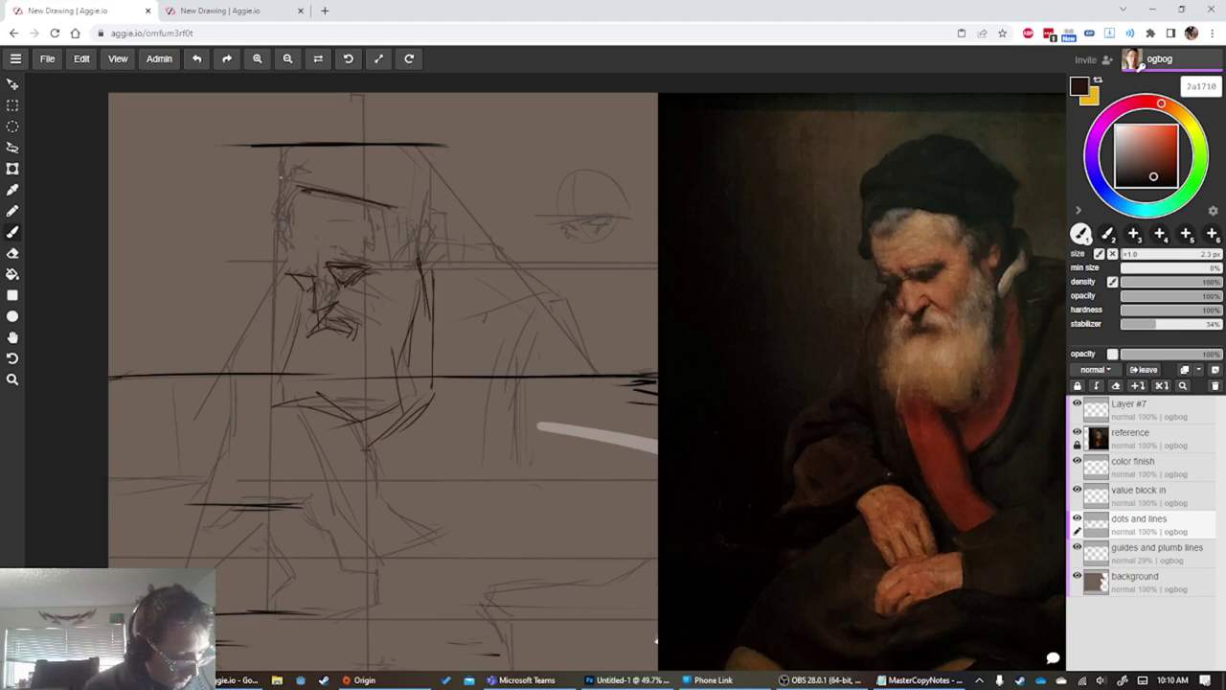
{"action": "left_click_drag", "start_coordinate": [322, 146], "coordinate": [279, 167]}
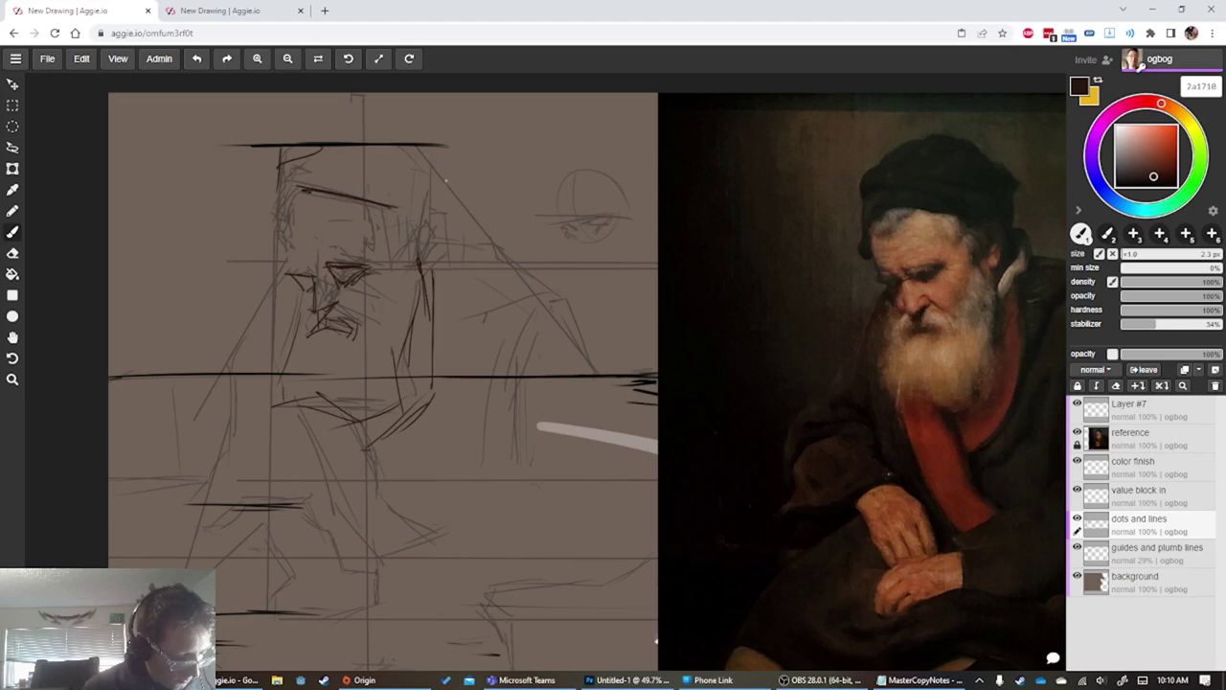
{"action": "left_click_drag", "start_coordinate": [446, 179], "coordinate": [379, 139]}
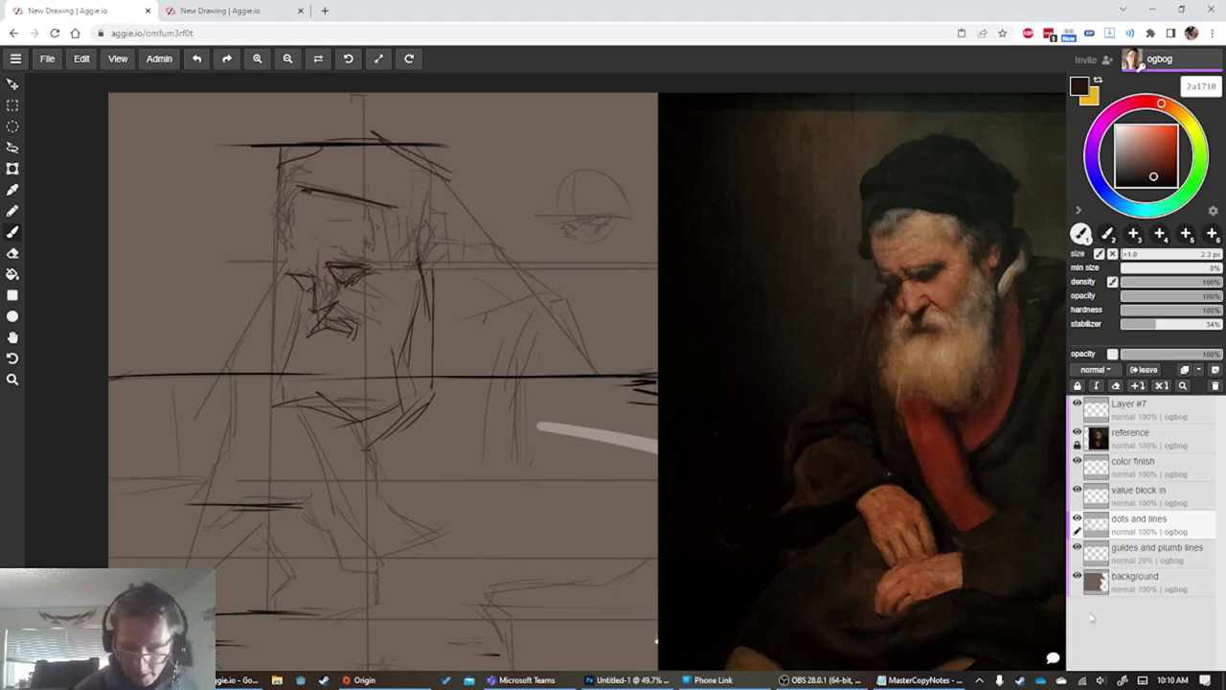
Sample the canvas tone 716359 and try merging the guides and plumb lines layer down into the background layer
{"action": "left_click", "coordinate": [517, 156], "text": "alt"}
{"action": "left_click_drag", "start_coordinate": [517, 157], "coordinate": [324, 142]}
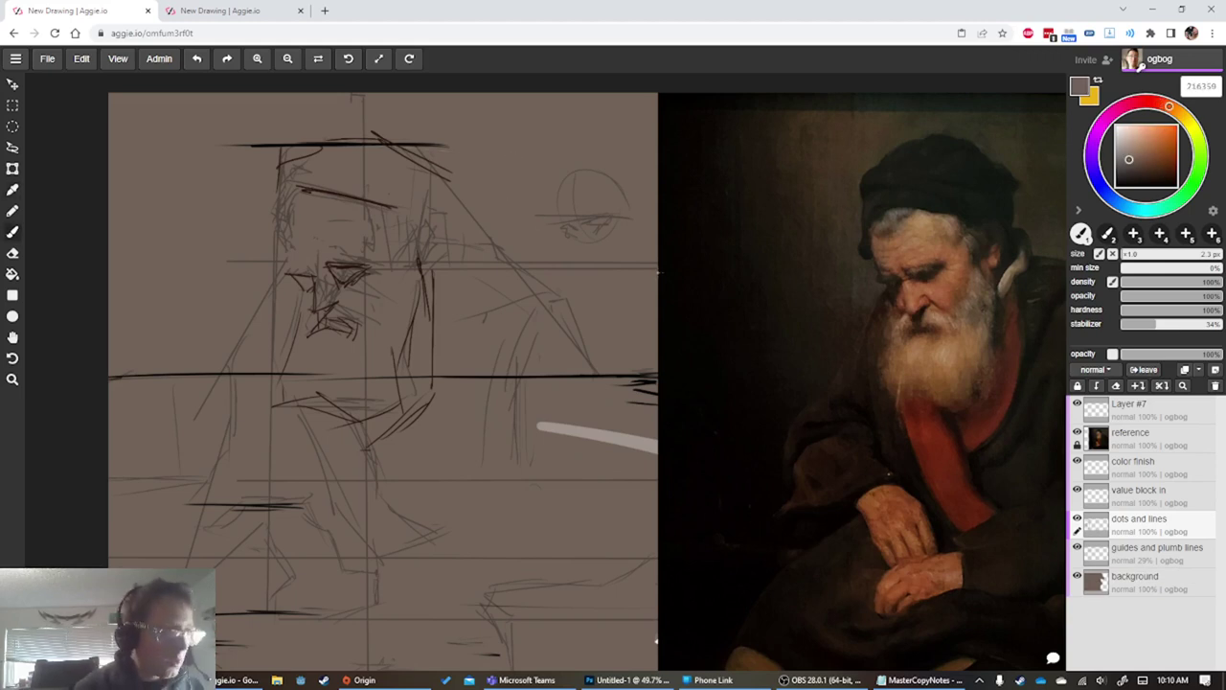
{"action": "left_click", "coordinate": [1123, 558]}
{"action": "left_click", "coordinate": [1121, 594]}
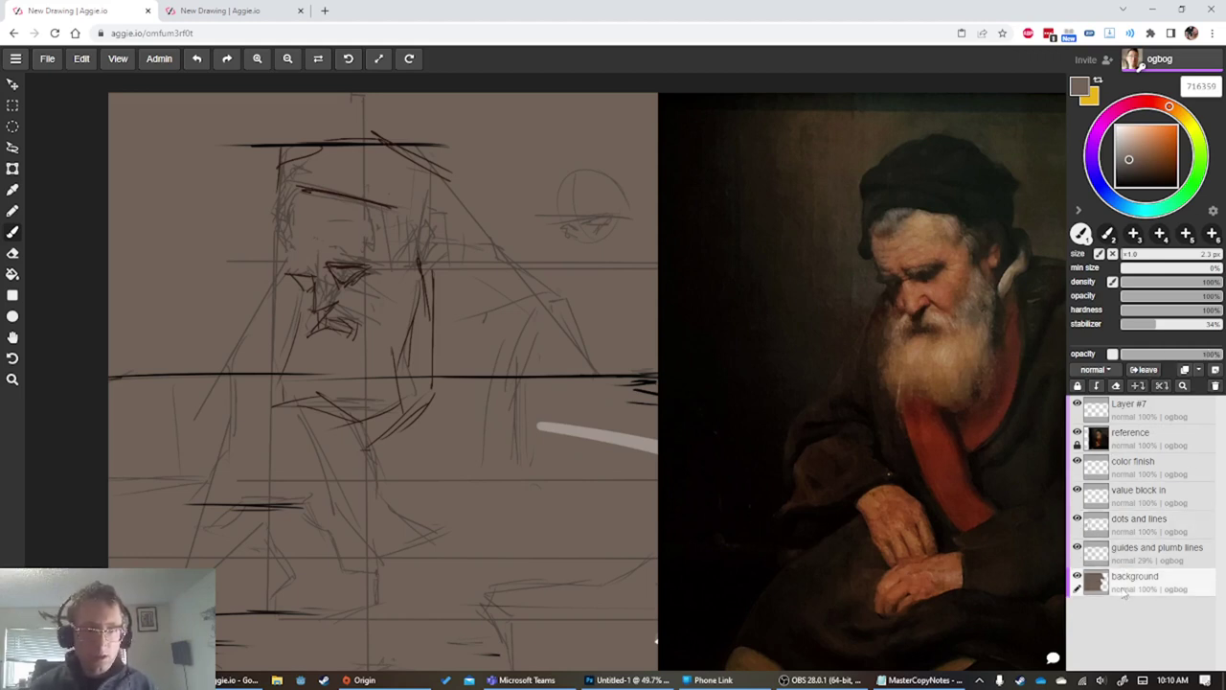
{"action": "right_click", "coordinate": [1130, 555]}
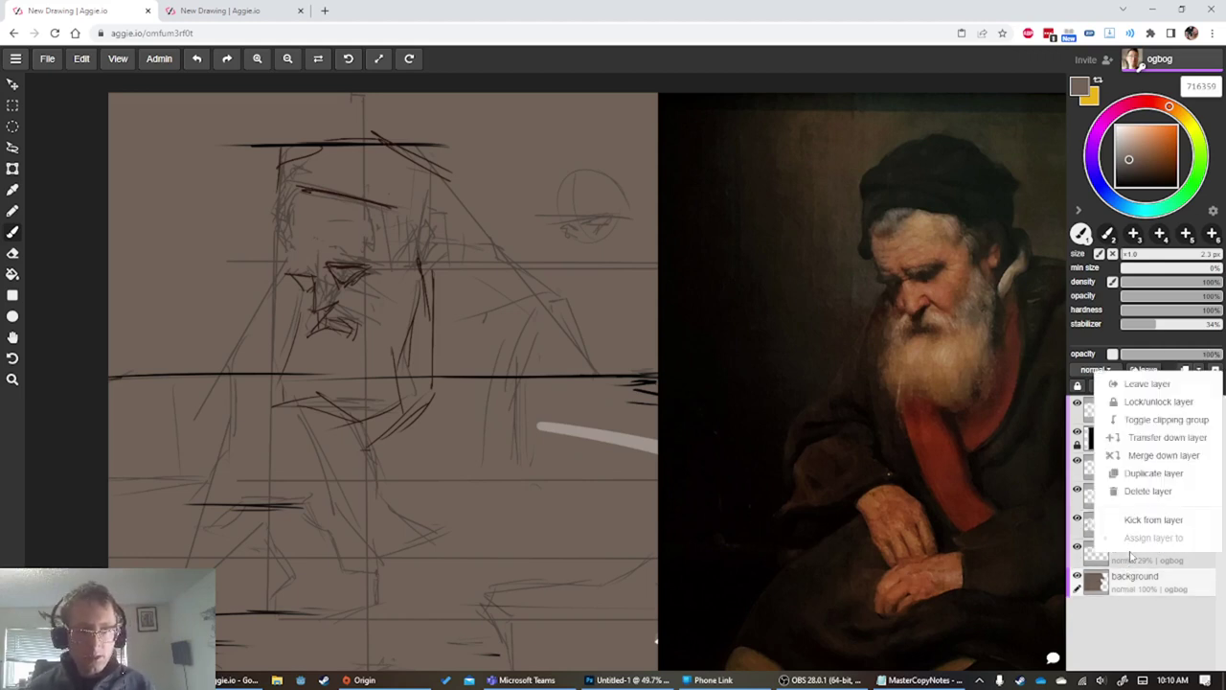
{"action": "left_click", "coordinate": [1162, 458]}
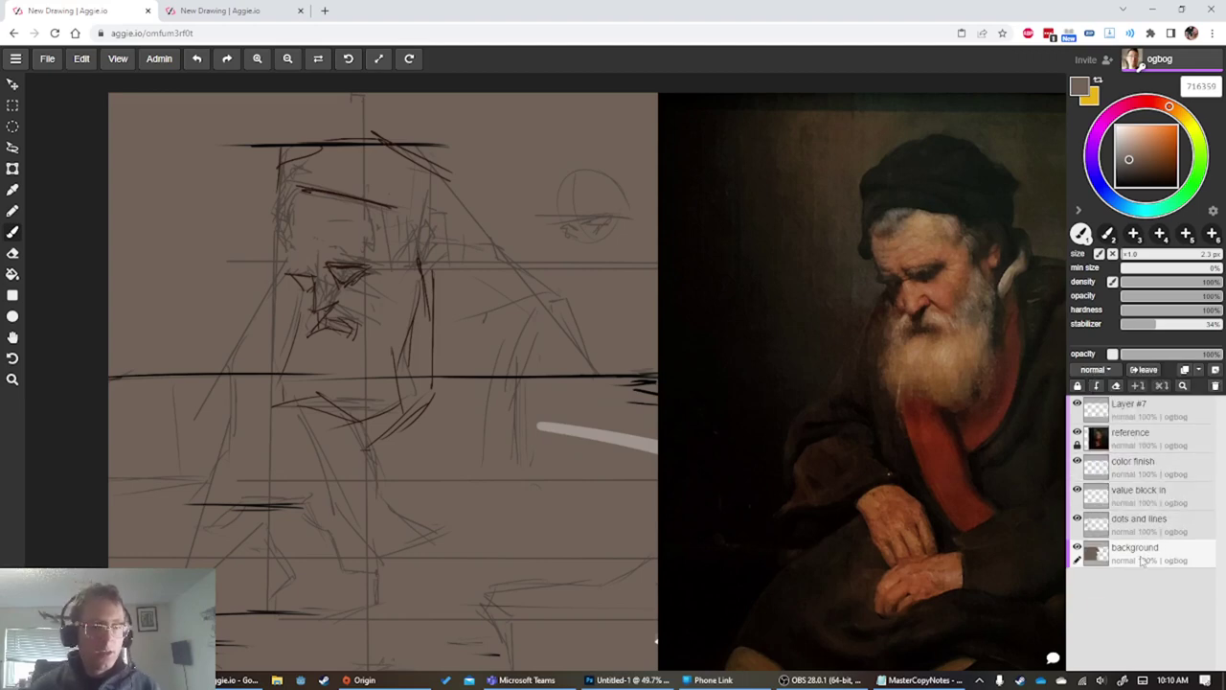
Check the merged background layer by toggling its visibility, and undo the merge
{"action": "left_click", "coordinate": [1077, 548]}
{"action": "left_click", "coordinate": [1077, 548]}
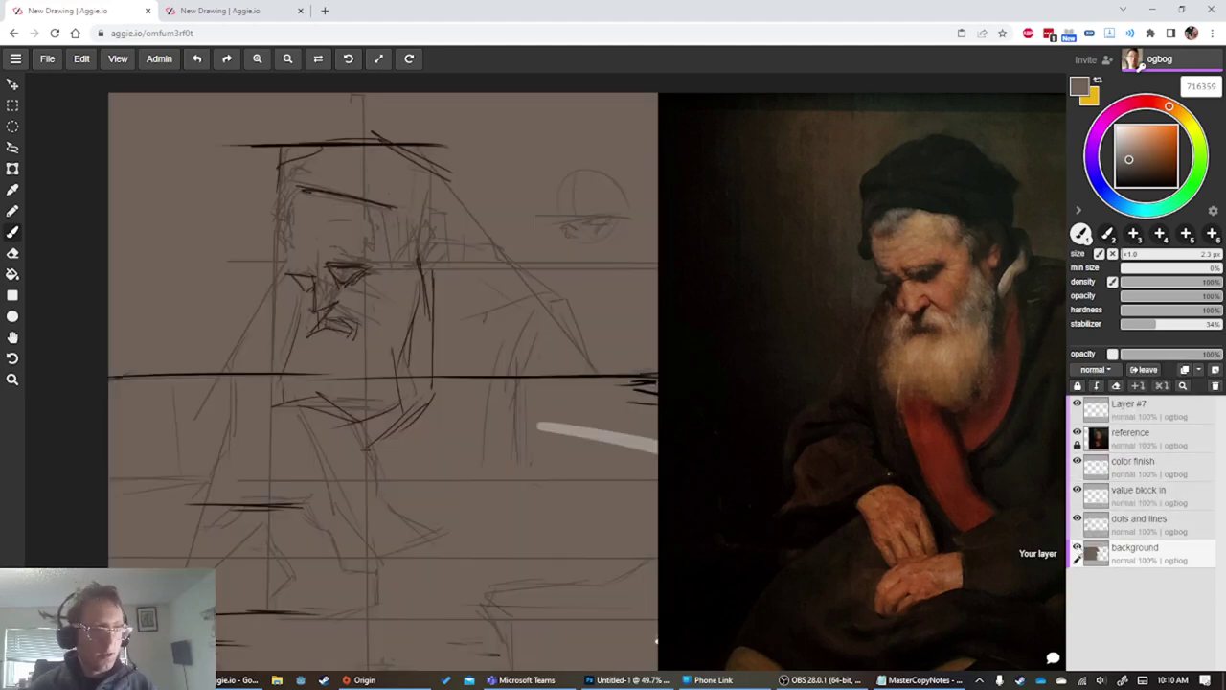
{"action": "left_click", "coordinate": [1077, 548]}
{"action": "left_click", "coordinate": [1077, 548]}
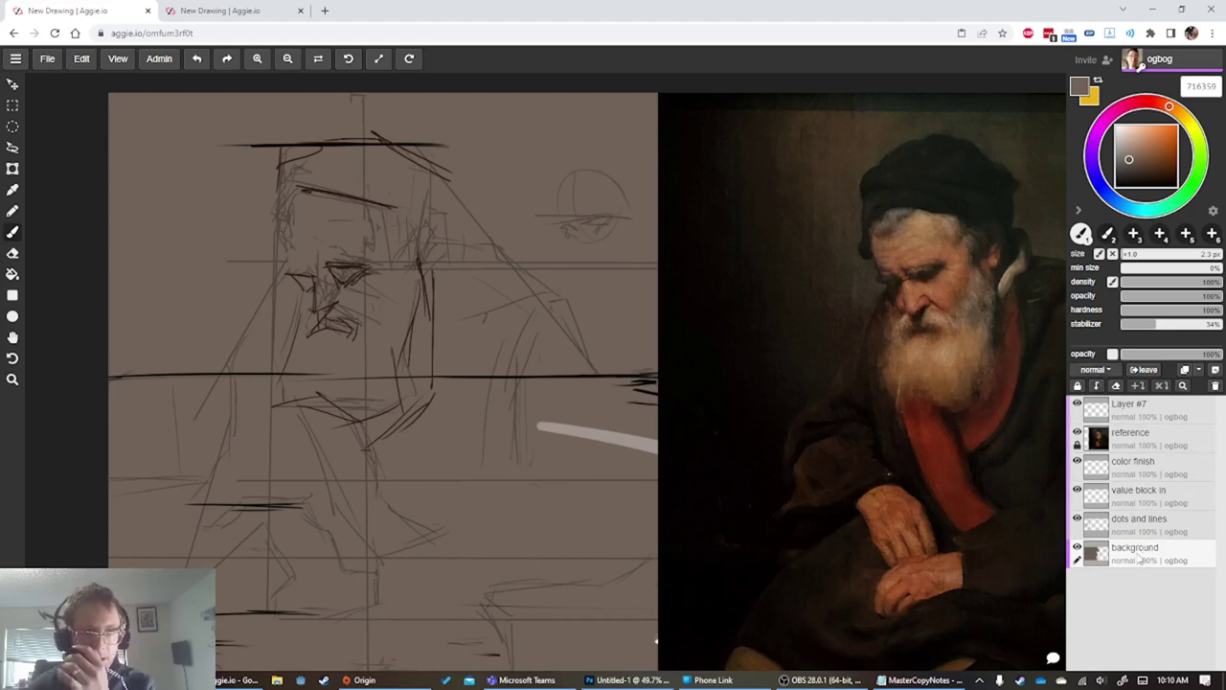
{"action": "left_click", "coordinate": [1077, 548]}
{"action": "key", "text": "ctrl+z"}
{"action": "key", "text": "ctrl+z"}
{"action": "key", "text": "ctrl+z"}
{"action": "key", "text": "ctrl+z"}
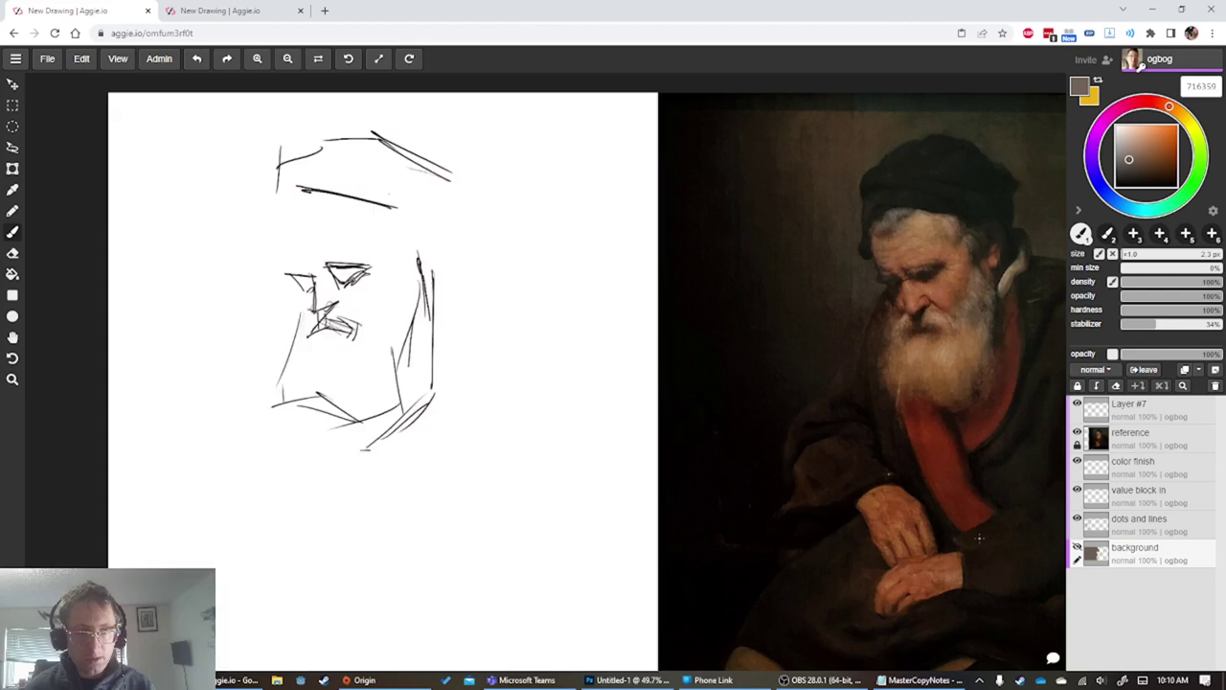
Sample the dark brown 2e2216 from the painting's backdrop, add a new layer directly above the background layer and fill it with that colour
{"action": "left_click", "coordinate": [1145, 582]}
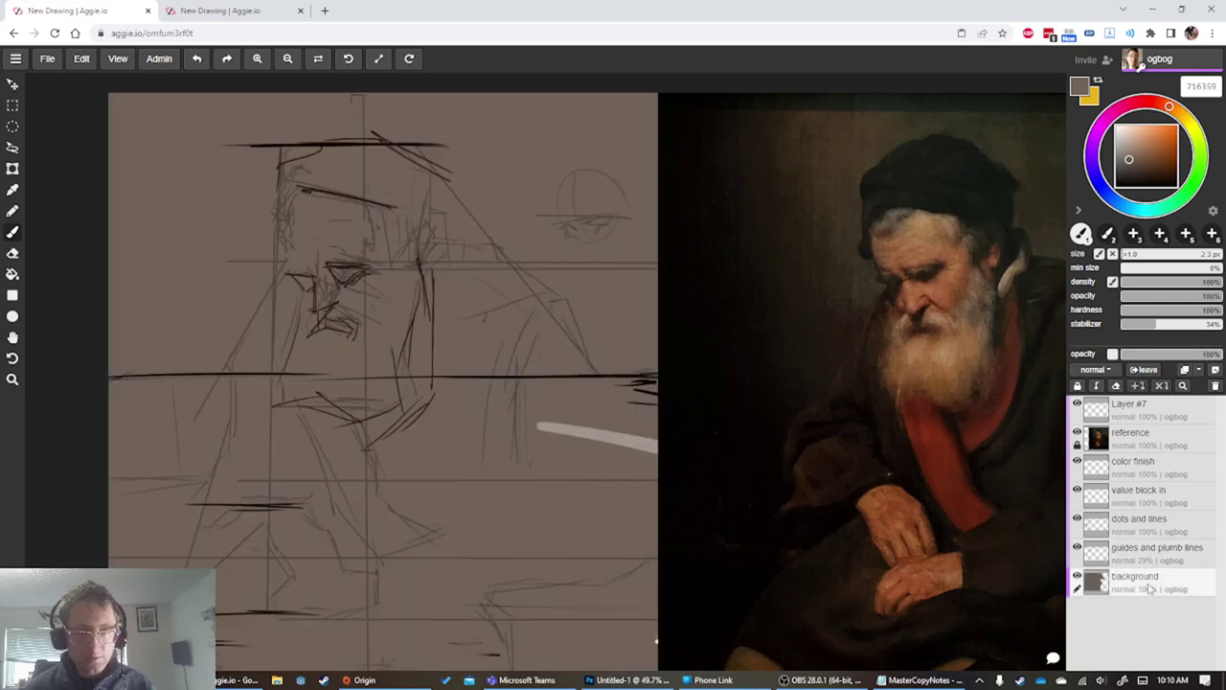
{"action": "left_click", "coordinate": [811, 200], "text": "alt"}
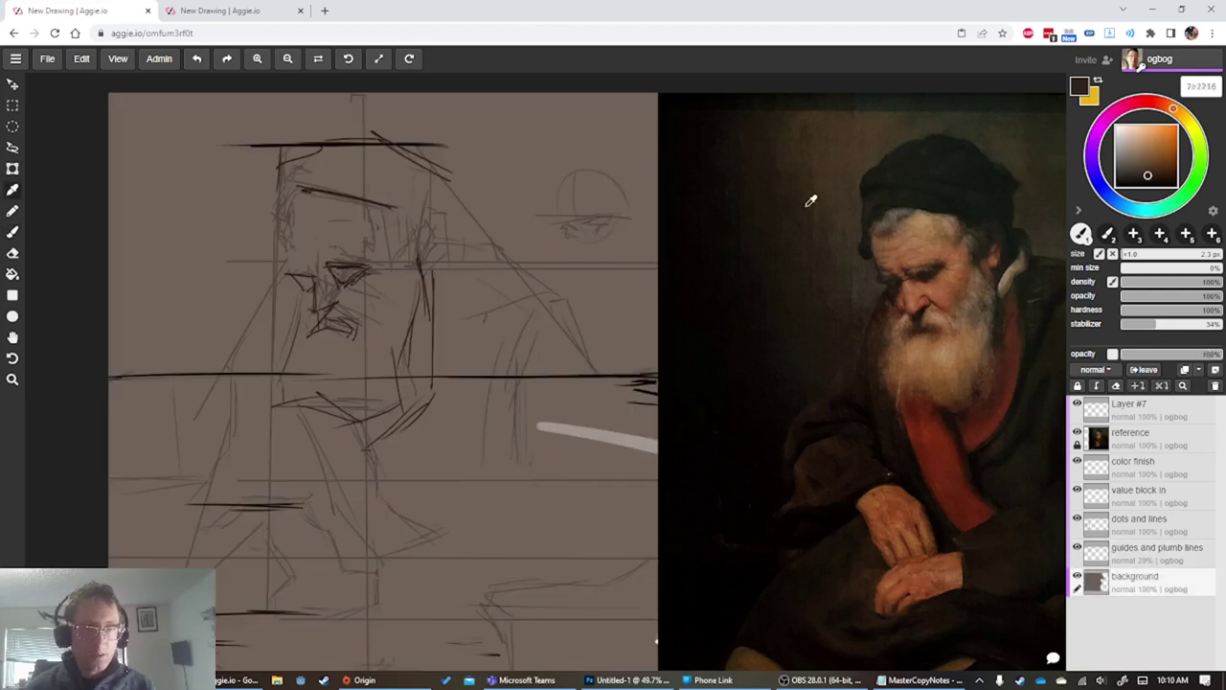
{"action": "left_click", "coordinate": [1214, 369]}
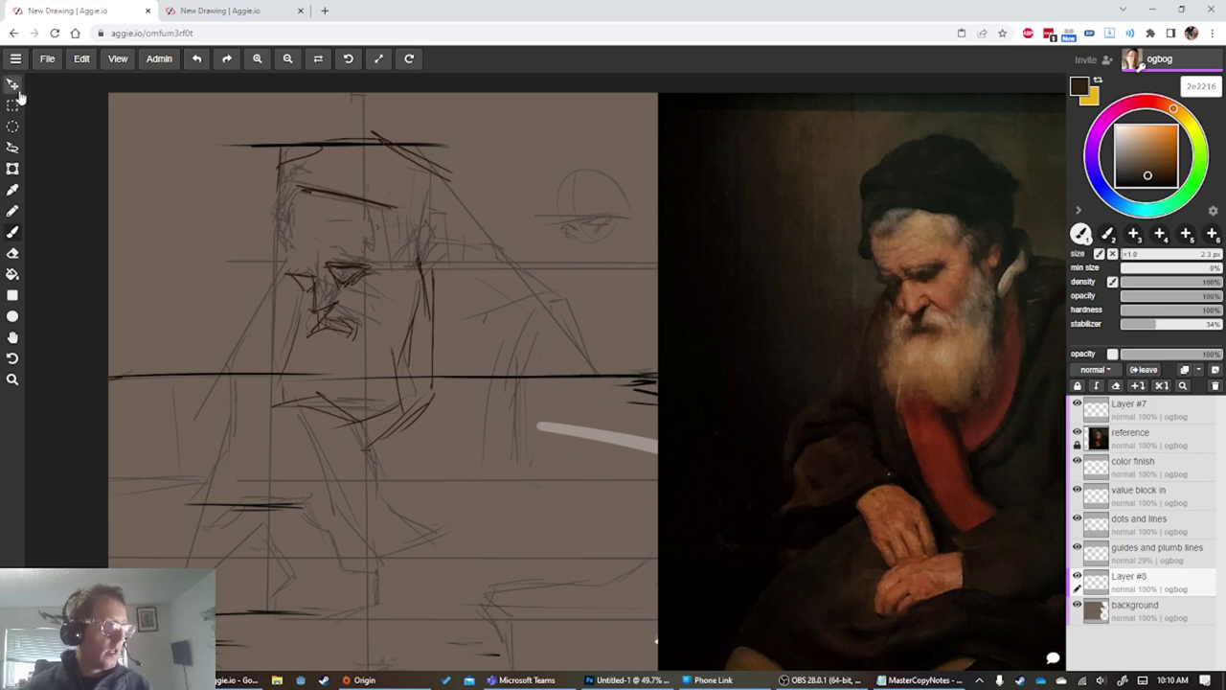
{"action": "left_click", "coordinate": [12, 275]}
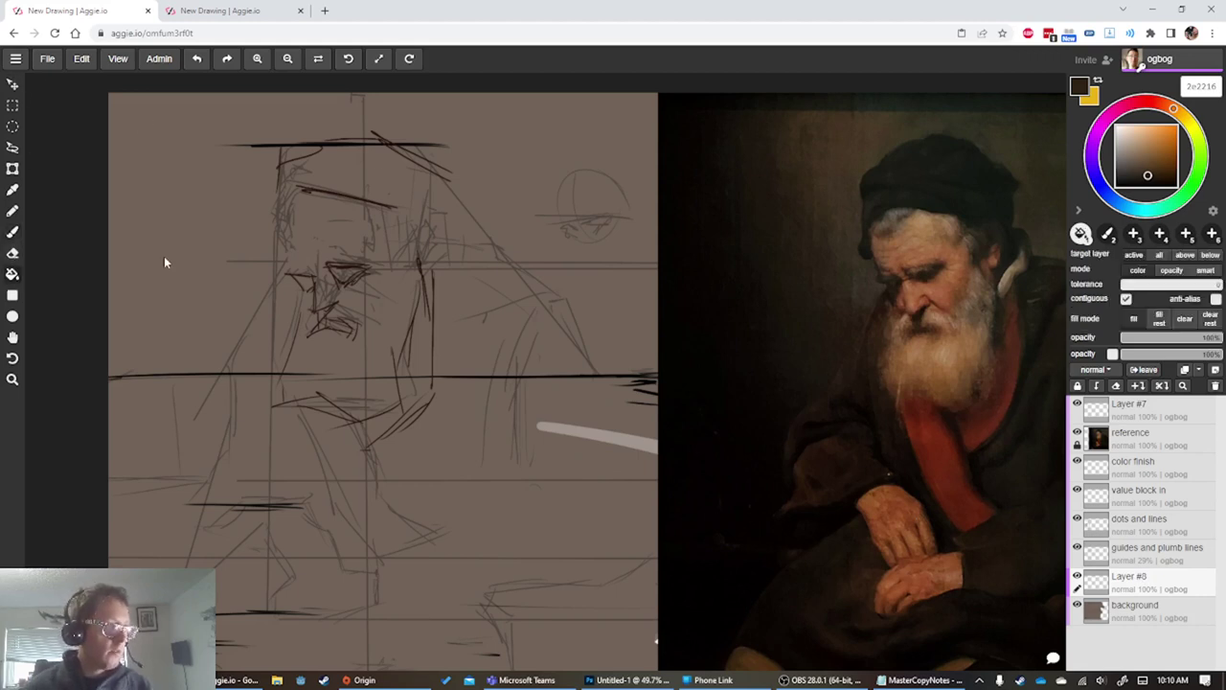
{"action": "left_click", "coordinate": [163, 256]}
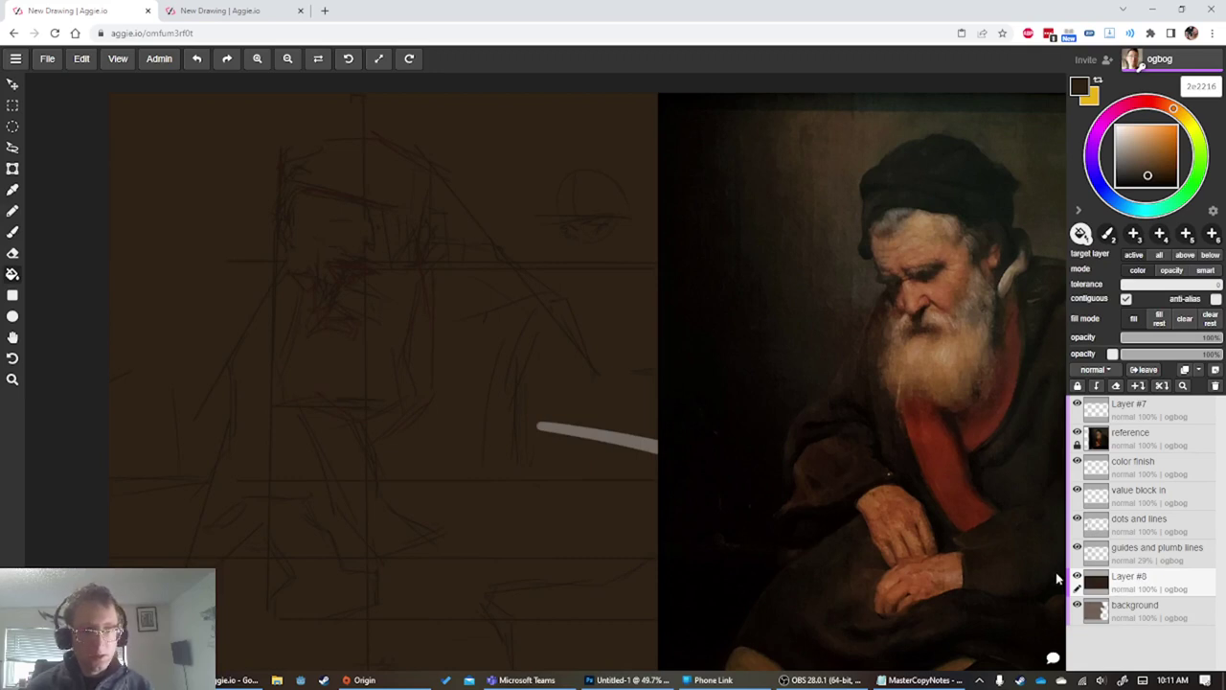
Toggle the reference layer's visibility off and on, and make that layer active
{"action": "scroll", "coordinate": [806, 502], "scroll_direction": "down", "scroll_amount": 1}
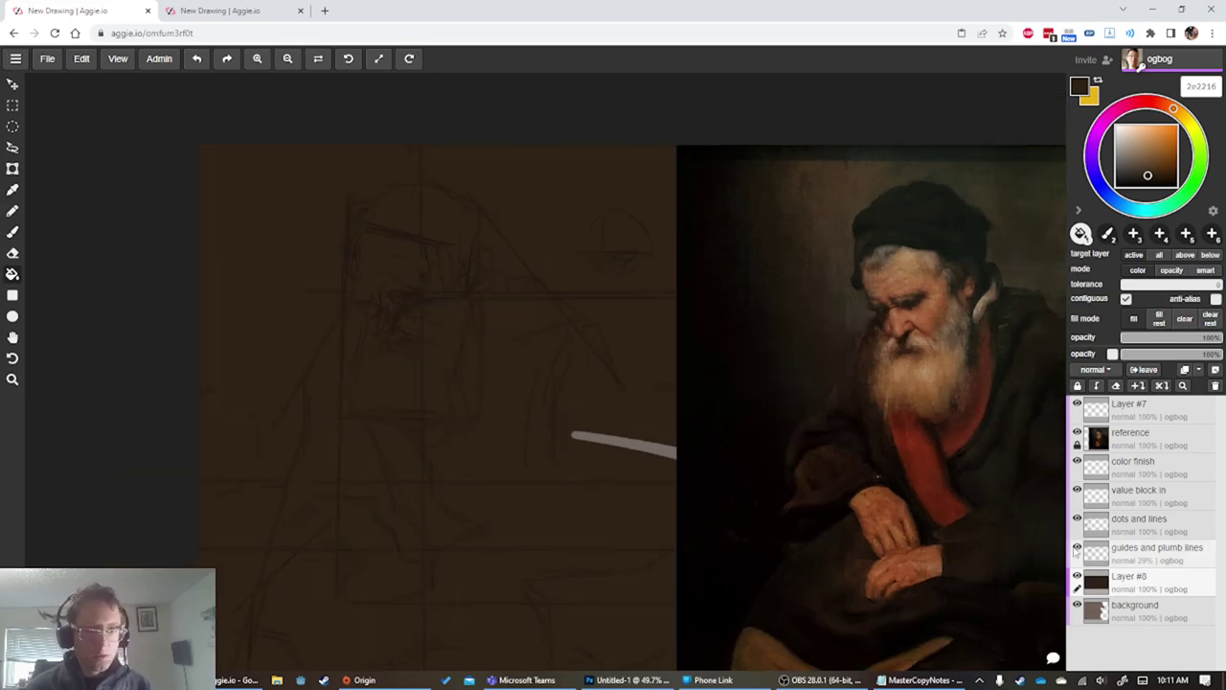
{"action": "left_click", "coordinate": [1077, 433]}
{"action": "left_click", "coordinate": [1076, 433]}
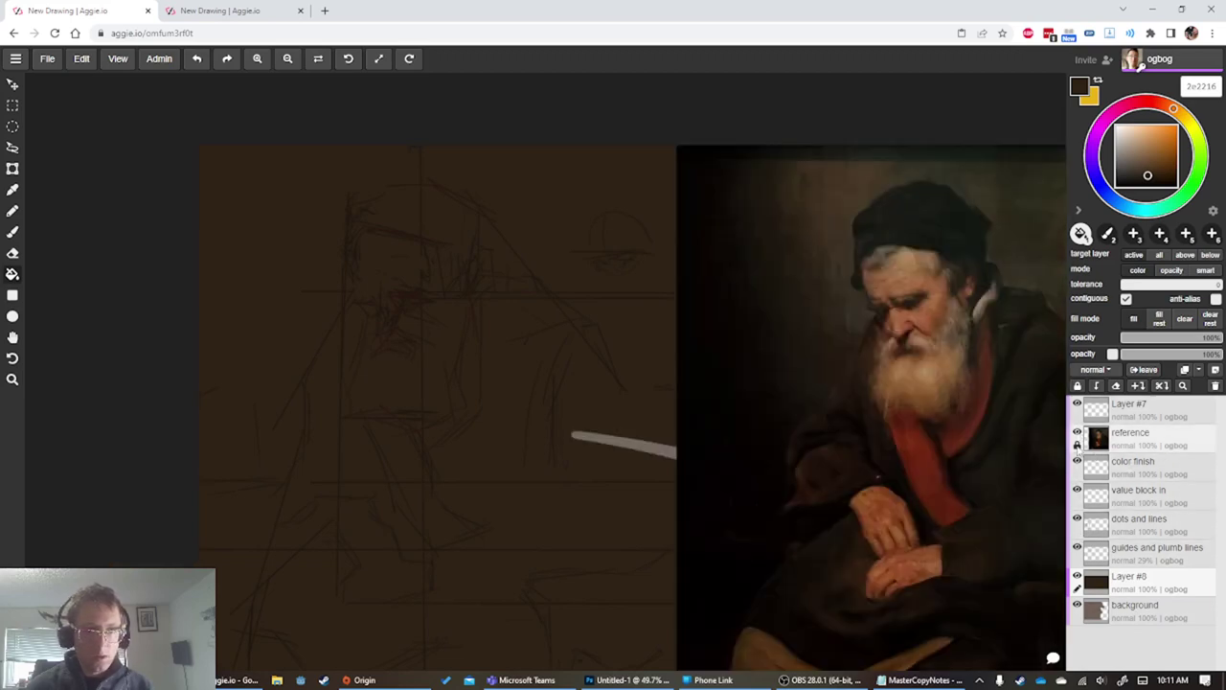
{"action": "left_click", "coordinate": [1128, 438]}
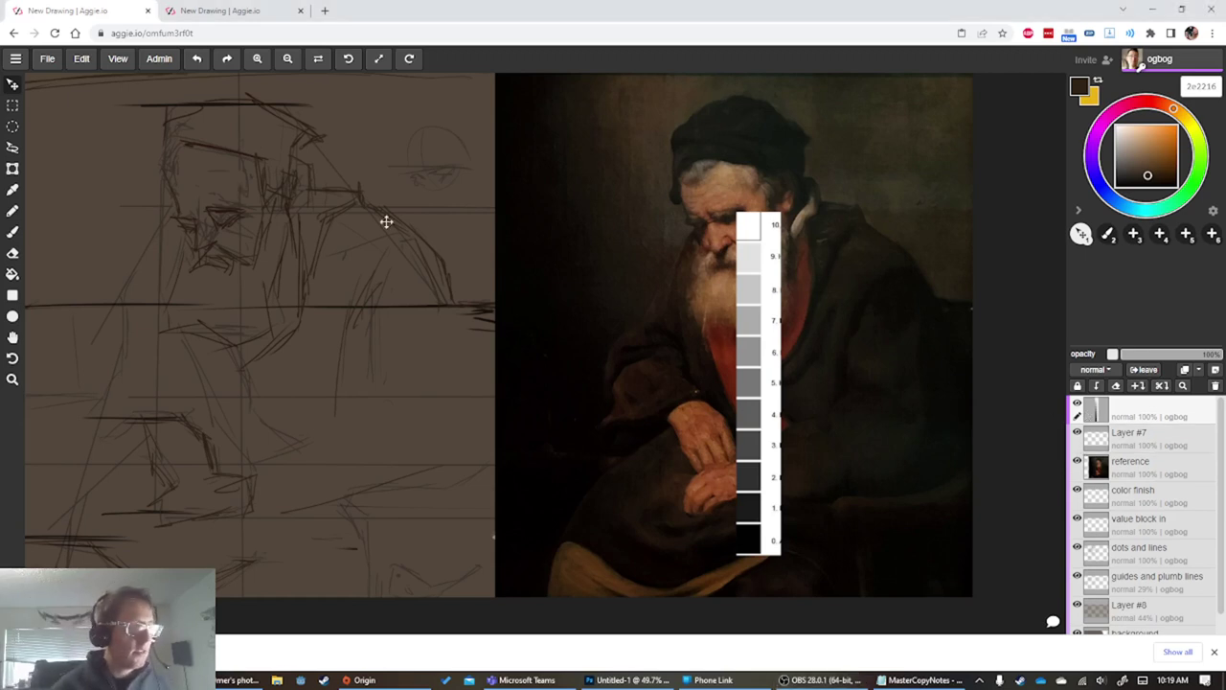
Move the grayscale value scale across the reference painting for comparison and place it over the dark backdrop along the painting's left edge
{"action": "left_click_drag", "start_coordinate": [738, 370], "coordinate": [545, 301]}
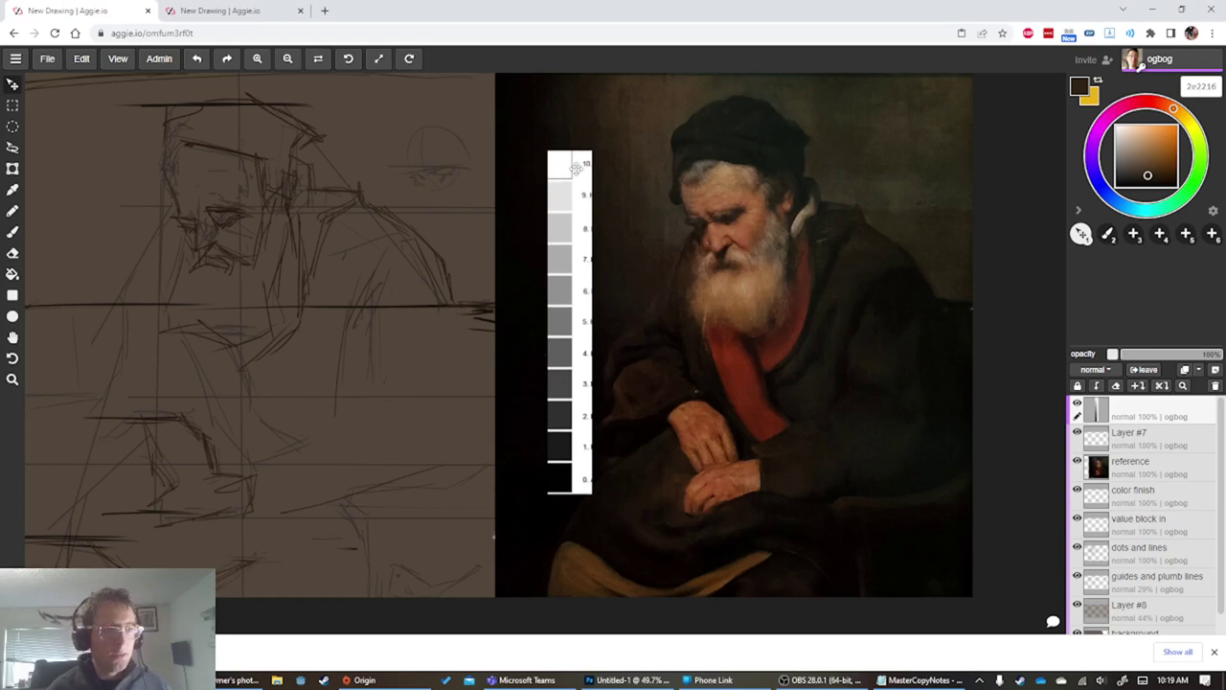
{"action": "left_click_drag", "start_coordinate": [569, 217], "coordinate": [862, 232]}
{"action": "mouse_move", "coordinate": [838, 472]}
{"action": "left_mouse_down"}
{"action": "mouse_move", "coordinate": [814, 286]}
{"action": "mouse_move", "coordinate": [825, 328]}
{"action": "mouse_move", "coordinate": [881, 380]}
{"action": "mouse_move", "coordinate": [878, 370]}
{"action": "mouse_move", "coordinate": [600, 441]}
{"action": "mouse_move", "coordinate": [669, 419]}
{"action": "mouse_move", "coordinate": [662, 454]}
{"action": "mouse_move", "coordinate": [613, 501]}
{"action": "mouse_move", "coordinate": [555, 543]}
{"action": "mouse_move", "coordinate": [550, 528]}
{"action": "mouse_move", "coordinate": [636, 482]}
{"action": "mouse_move", "coordinate": [897, 488]}
{"action": "mouse_move", "coordinate": [894, 567]}
{"action": "left_mouse_up"}
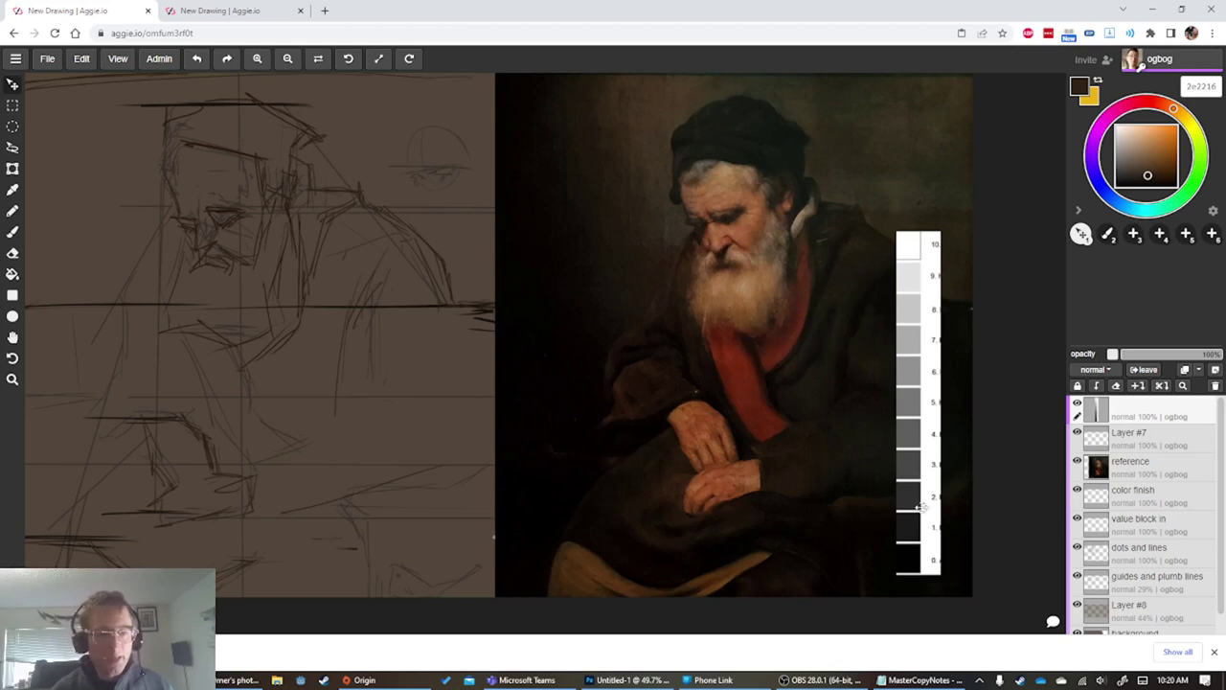
{"action": "left_click_drag", "start_coordinate": [918, 508], "coordinate": [556, 511]}
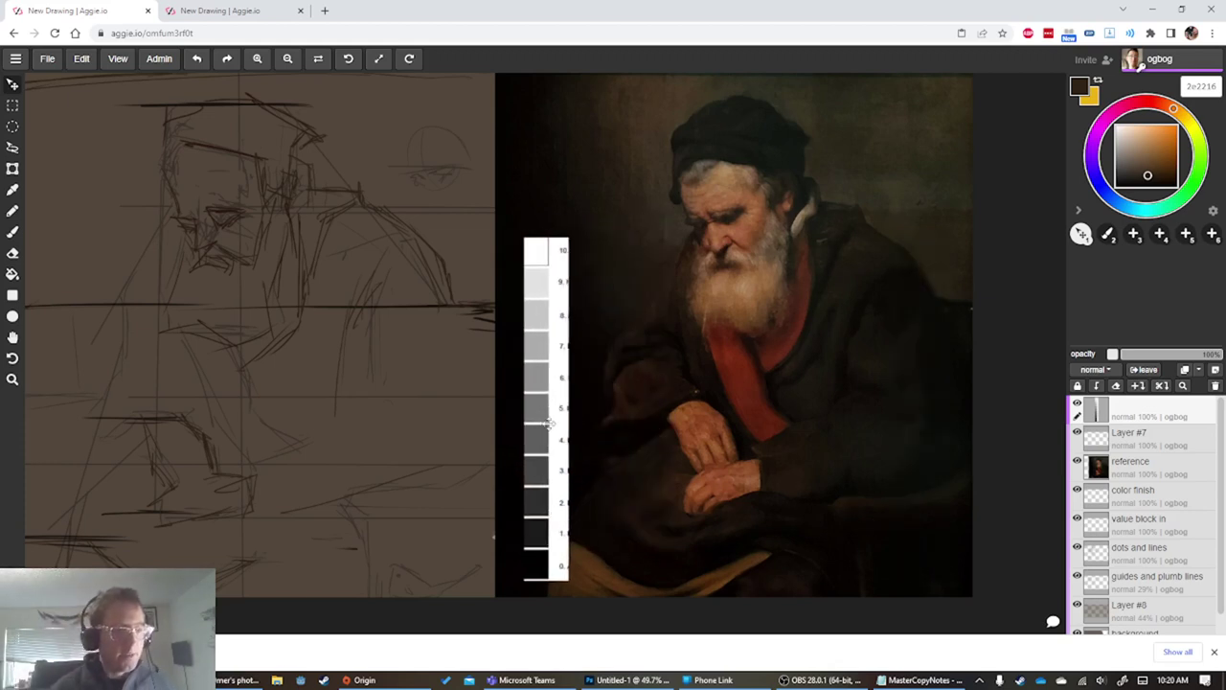
Move the value scale across the reference painting to compare it with the coat, the dark background and the bearded face
{"action": "mouse_move", "coordinate": [546, 423]}
{"action": "left_mouse_down"}
{"action": "mouse_move", "coordinate": [553, 399]}
{"action": "mouse_move", "coordinate": [714, 399]}
{"action": "mouse_move", "coordinate": [962, 480]}
{"action": "mouse_move", "coordinate": [931, 454]}
{"action": "left_mouse_up"}
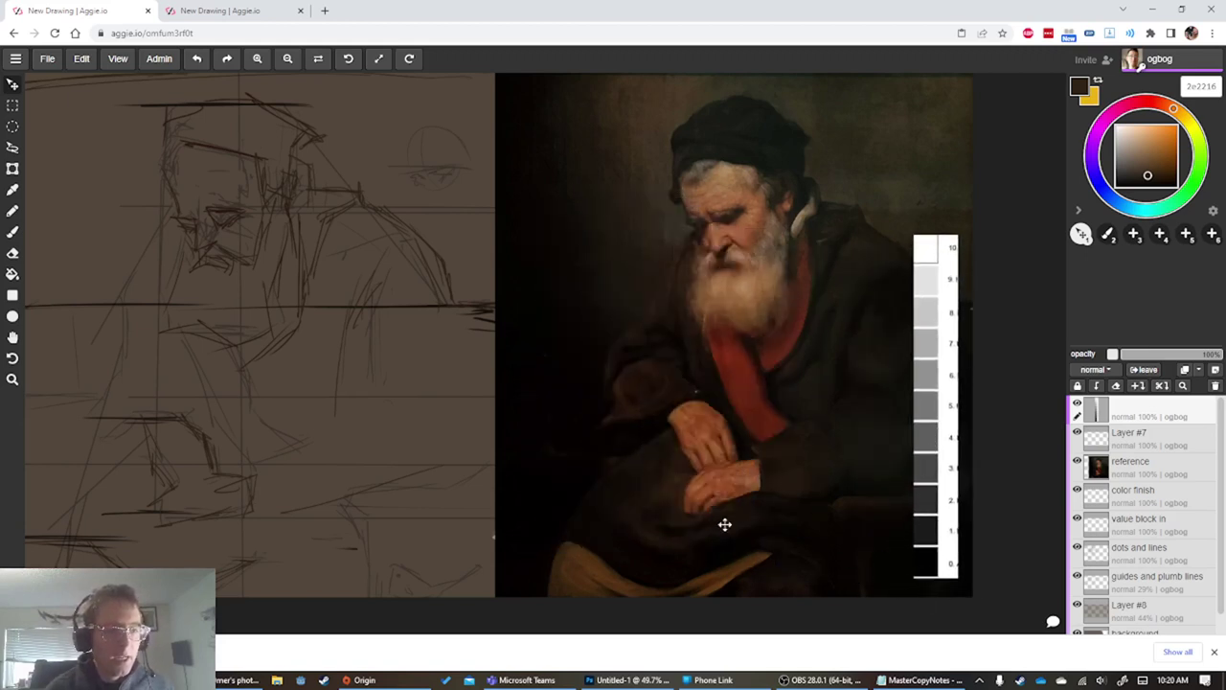
{"action": "mouse_move", "coordinate": [896, 518]}
{"action": "left_mouse_down"}
{"action": "mouse_move", "coordinate": [690, 476]}
{"action": "mouse_move", "coordinate": [504, 462]}
{"action": "left_mouse_up"}
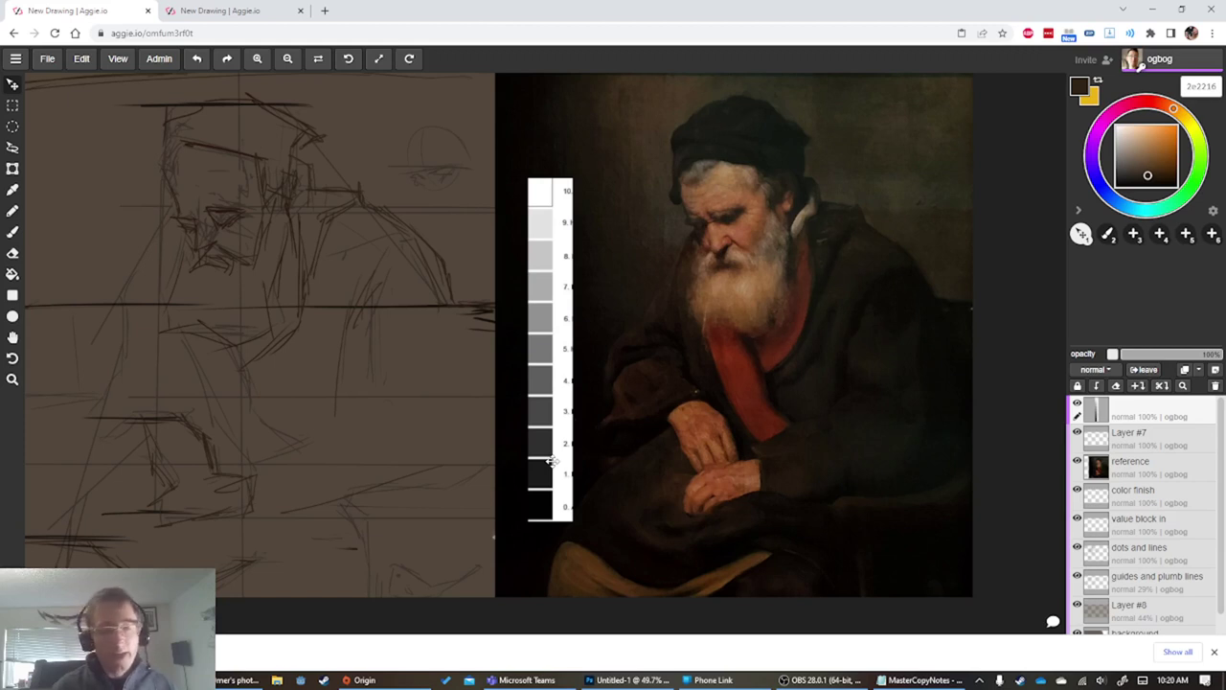
{"action": "mouse_move", "coordinate": [549, 462]}
{"action": "left_mouse_down"}
{"action": "mouse_move", "coordinate": [695, 458]}
{"action": "mouse_move", "coordinate": [821, 424]}
{"action": "mouse_move", "coordinate": [755, 430]}
{"action": "mouse_move", "coordinate": [758, 400]}
{"action": "left_mouse_up"}
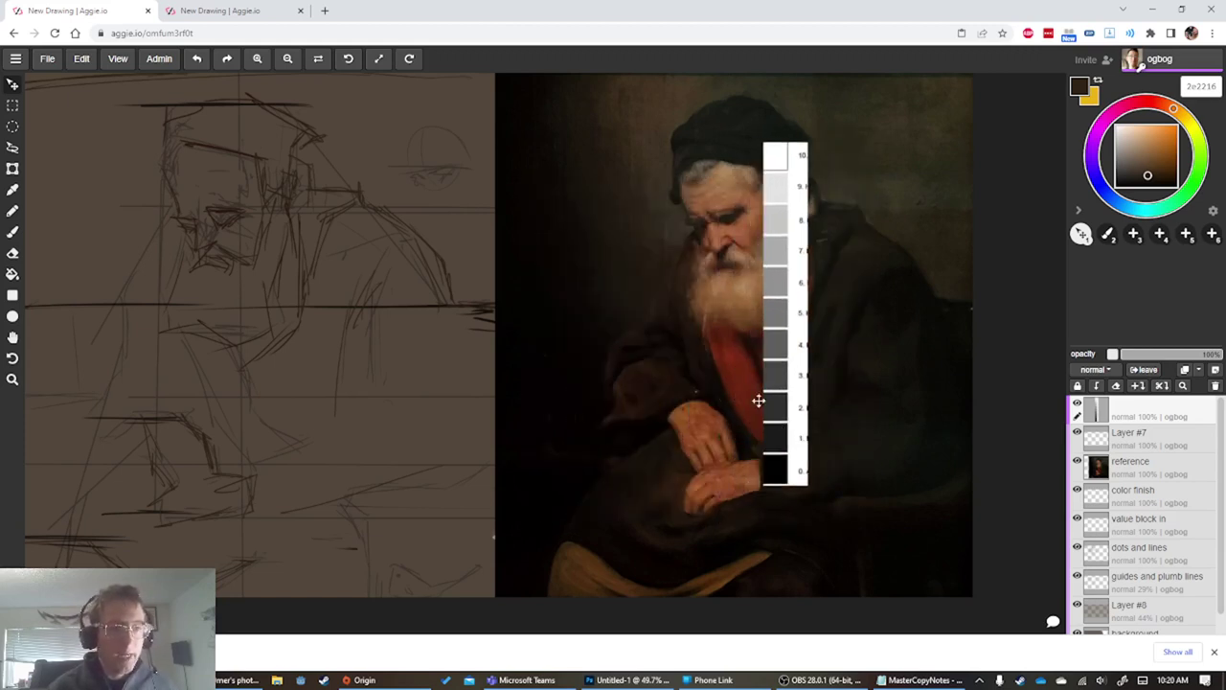
{"action": "mouse_move", "coordinate": [784, 355]}
{"action": "left_mouse_down"}
{"action": "mouse_move", "coordinate": [793, 290]}
{"action": "mouse_move", "coordinate": [777, 308]}
{"action": "mouse_move", "coordinate": [788, 329]}
{"action": "left_mouse_up"}
{"action": "left_click", "coordinate": [1140, 467]}
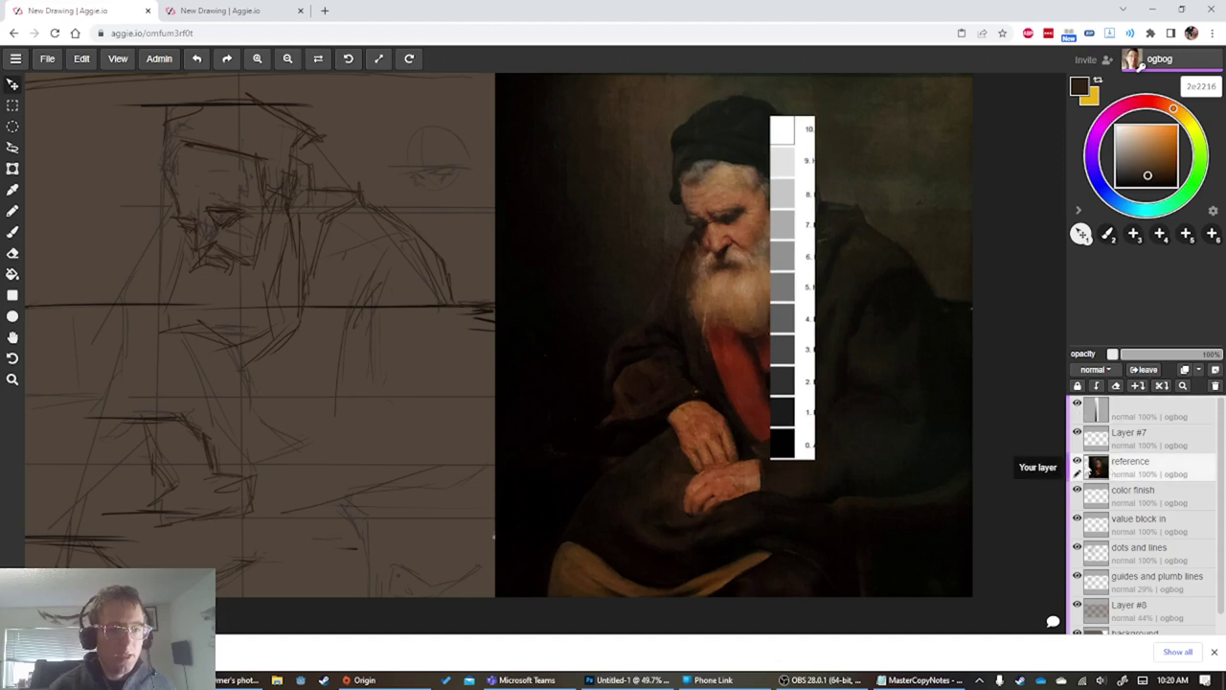
{"action": "left_click", "coordinate": [81, 60]}
{"action": "left_click", "coordinate": [124, 60]}
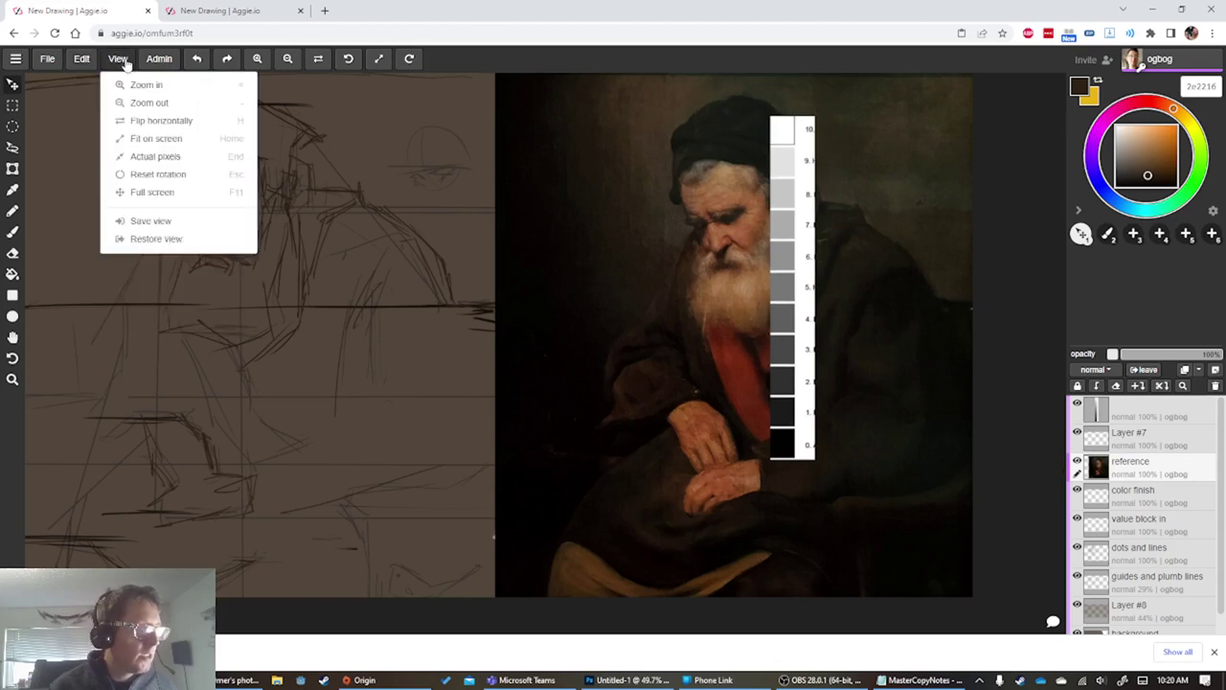
{"action": "left_click", "coordinate": [159, 59]}
{"action": "left_click", "coordinate": [121, 61]}
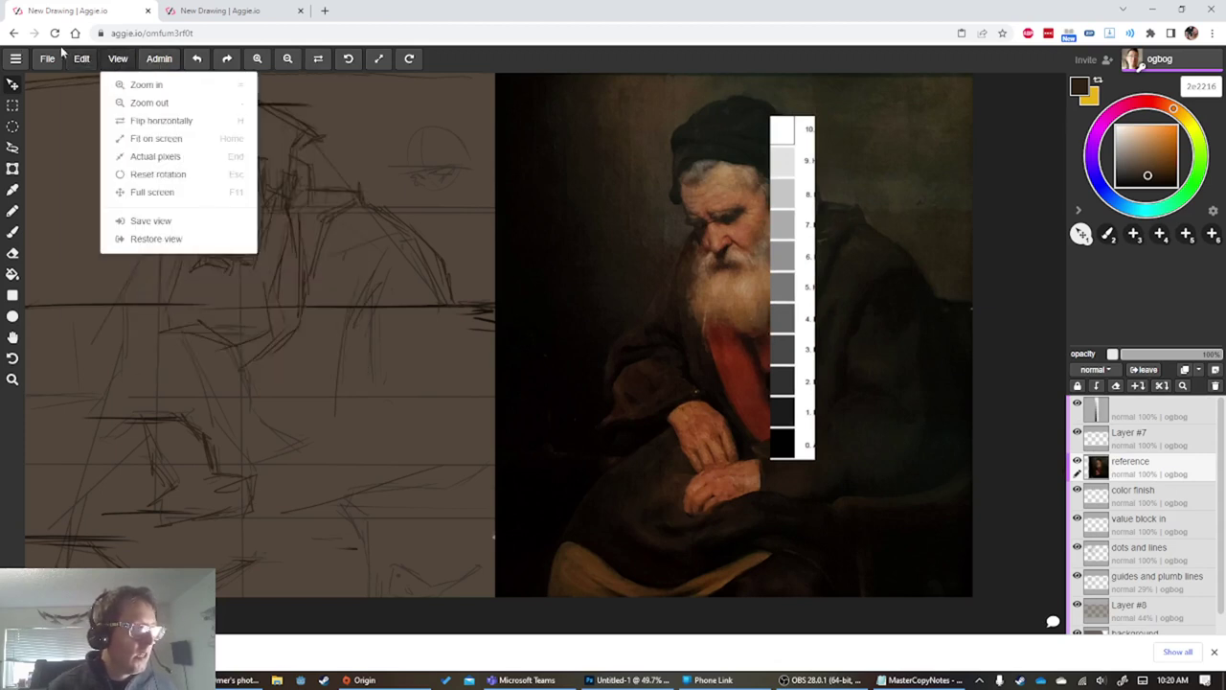
{"action": "left_click", "coordinate": [47, 59]}
{"action": "left_click", "coordinate": [82, 58]}
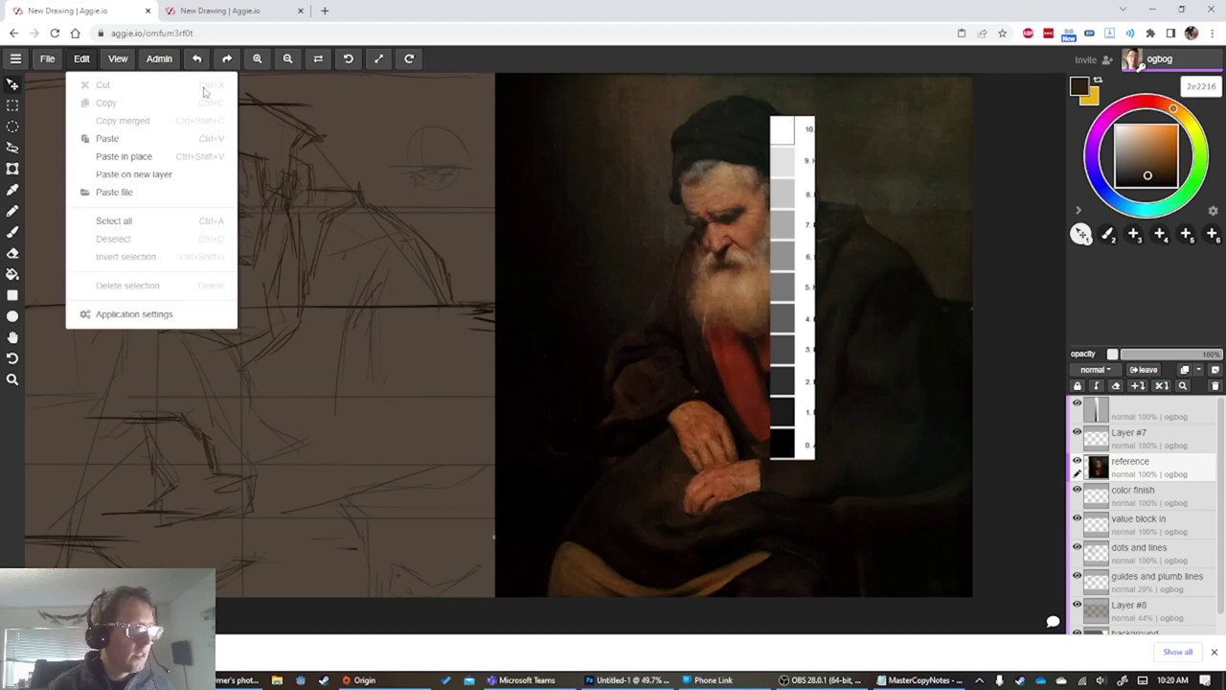
{"action": "left_click", "coordinate": [735, 260]}
Reselect the value scale layer and place the scale against the old man's beard and forehead
{"action": "left_click", "coordinate": [1112, 408]}
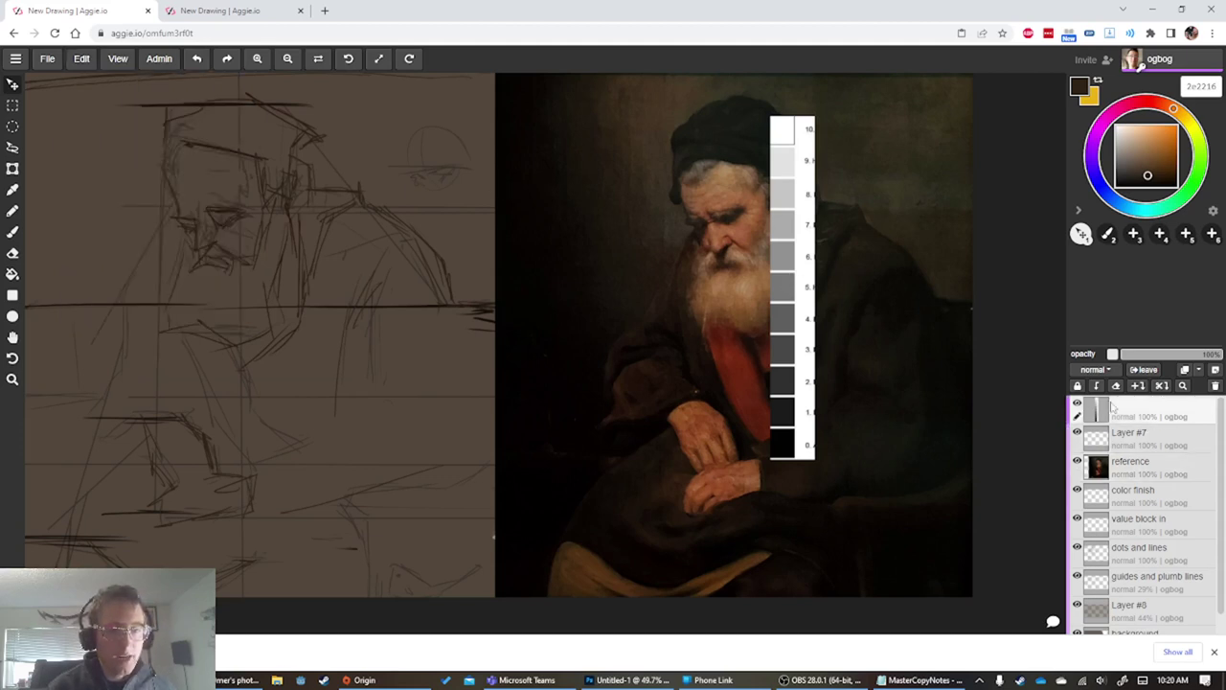
{"action": "left_click_drag", "start_coordinate": [827, 342], "coordinate": [784, 298]}
{"action": "left_click_drag", "start_coordinate": [752, 252], "coordinate": [802, 279]}
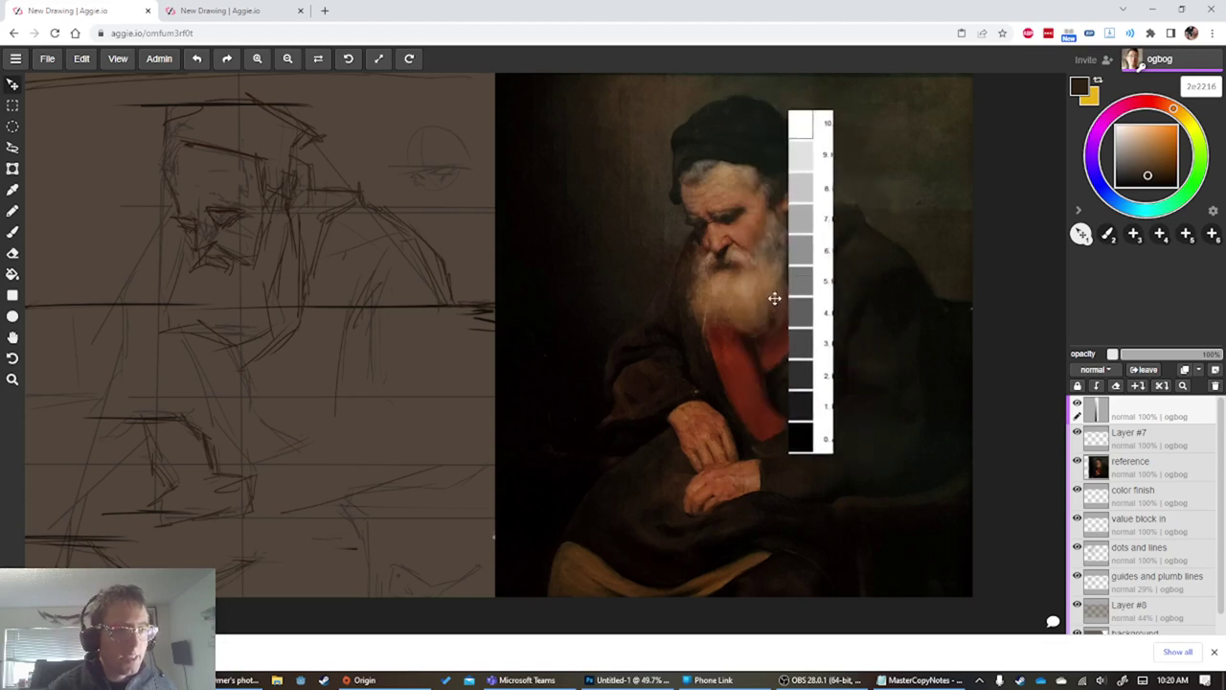
{"action": "left_click_drag", "start_coordinate": [789, 374], "coordinate": [755, 352]}
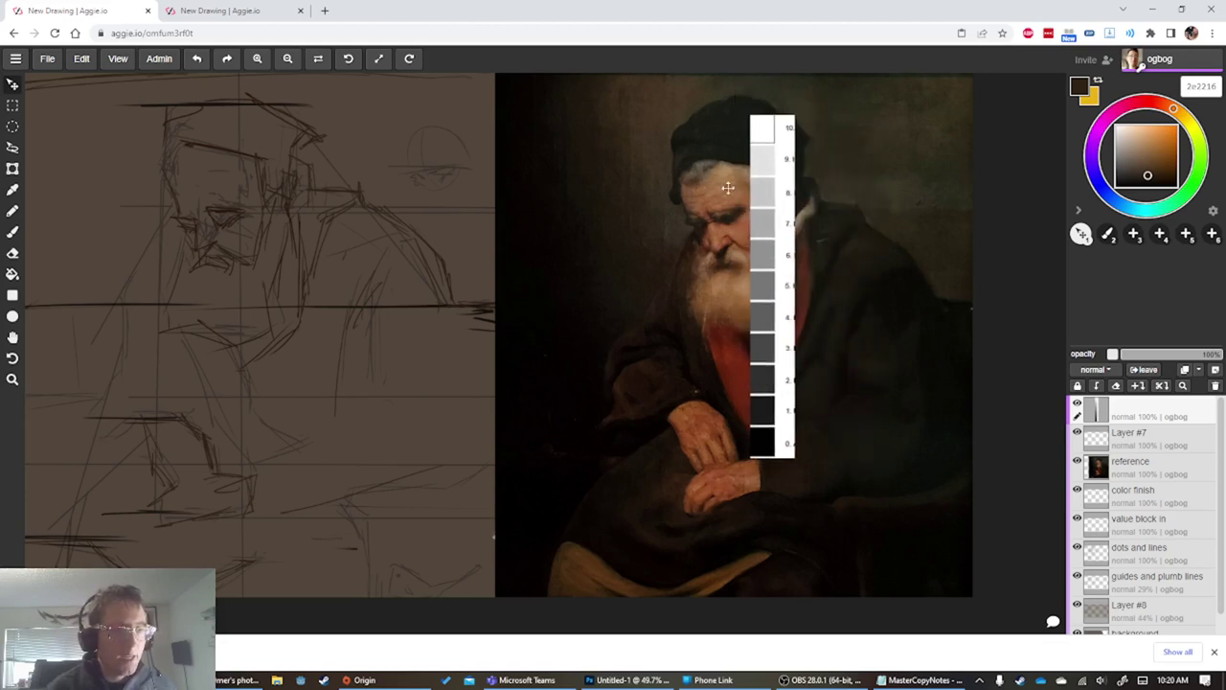
{"action": "left_click_drag", "start_coordinate": [777, 236], "coordinate": [751, 215]}
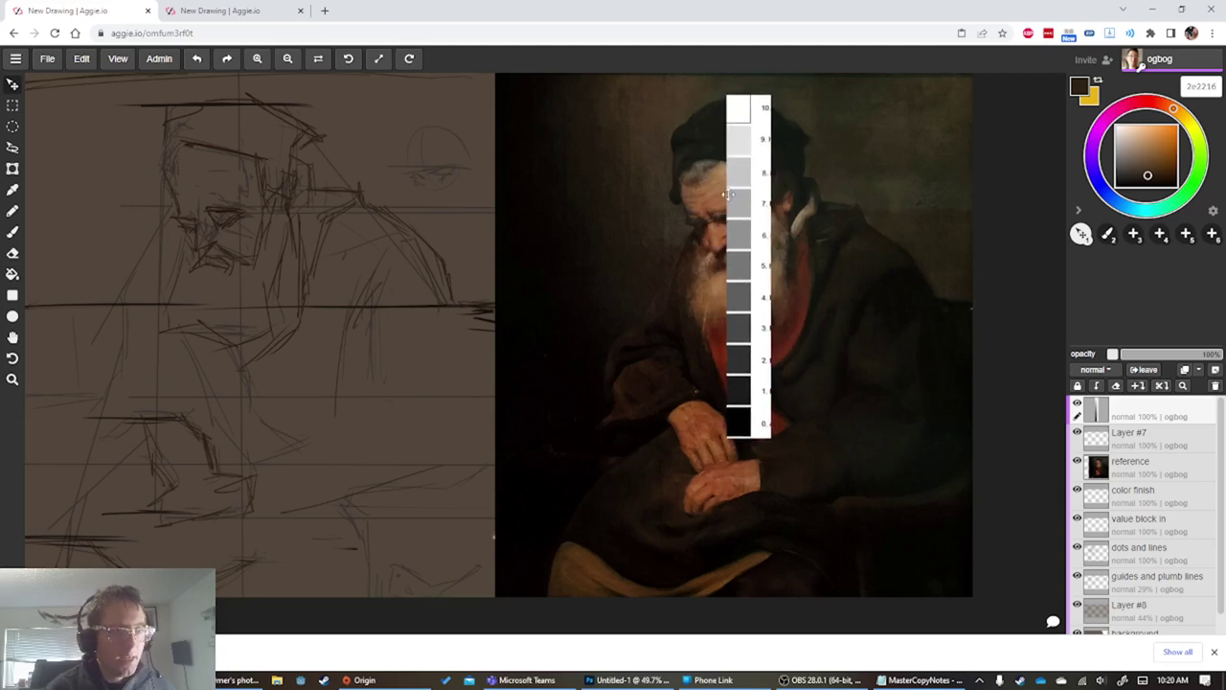
Compare the forehead's skin tone up close with the value scale by sliding its mid-grey steps alongside the forehead
{"action": "scroll", "coordinate": [728, 195], "scroll_direction": "up", "scroll_amount": 6}
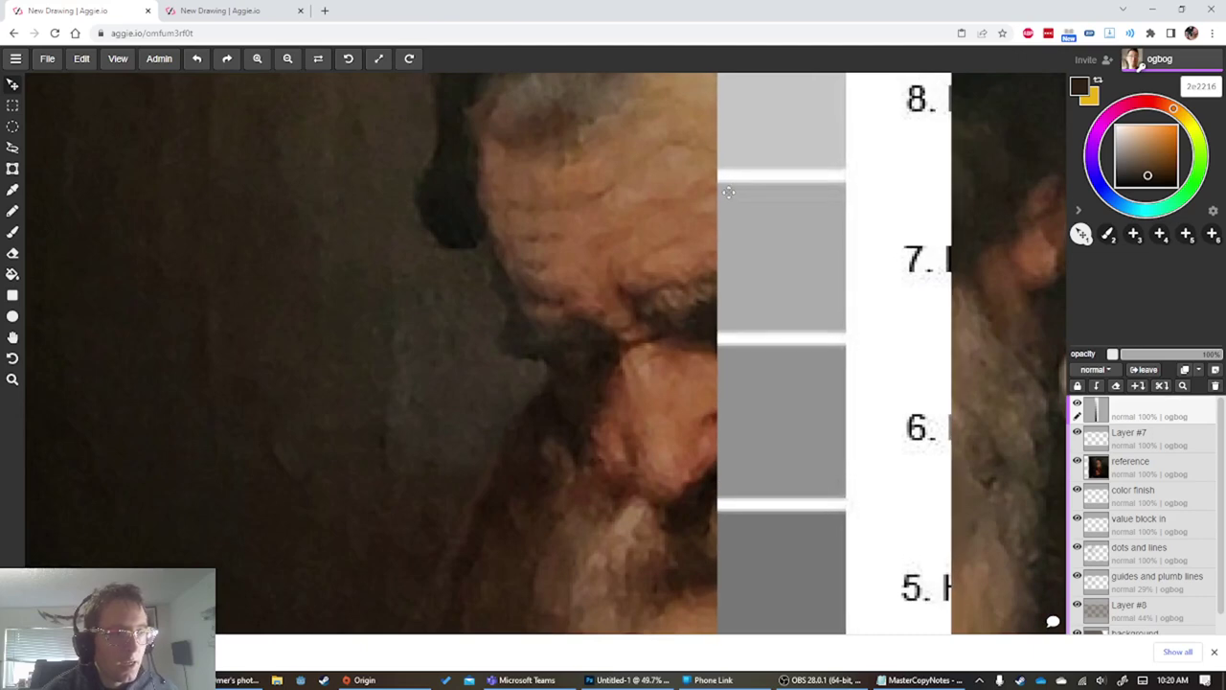
{"action": "scroll", "coordinate": [675, 184], "scroll_direction": "up", "scroll_amount": 1}
{"action": "mouse_move", "coordinate": [763, 346]}
{"action": "left_mouse_down"}
{"action": "mouse_move", "coordinate": [741, 210]}
{"action": "mouse_move", "coordinate": [766, 170]}
{"action": "left_mouse_up"}
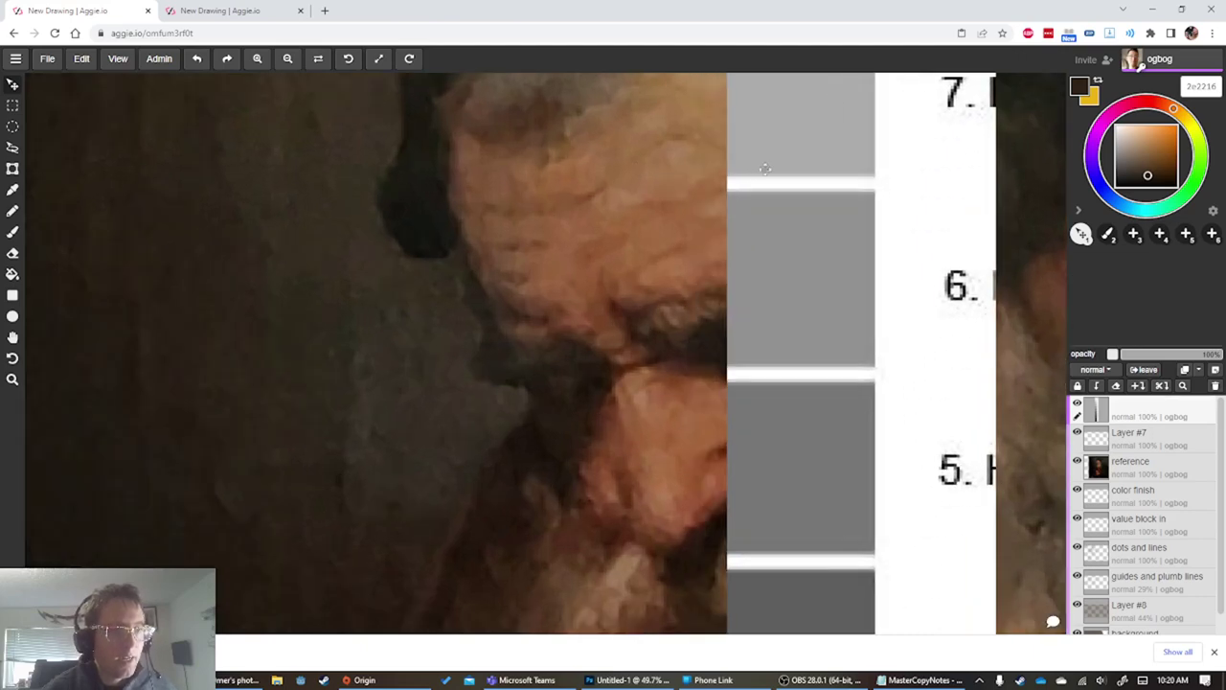
{"action": "scroll", "coordinate": [766, 170], "scroll_direction": "up", "scroll_amount": 1}
{"action": "mouse_move", "coordinate": [796, 269]}
{"action": "left_mouse_down"}
{"action": "mouse_move", "coordinate": [802, 80]}
{"action": "mouse_move", "coordinate": [786, 60]}
{"action": "left_mouse_up"}
{"action": "scroll", "coordinate": [711, 219], "scroll_direction": "down", "scroll_amount": 3}
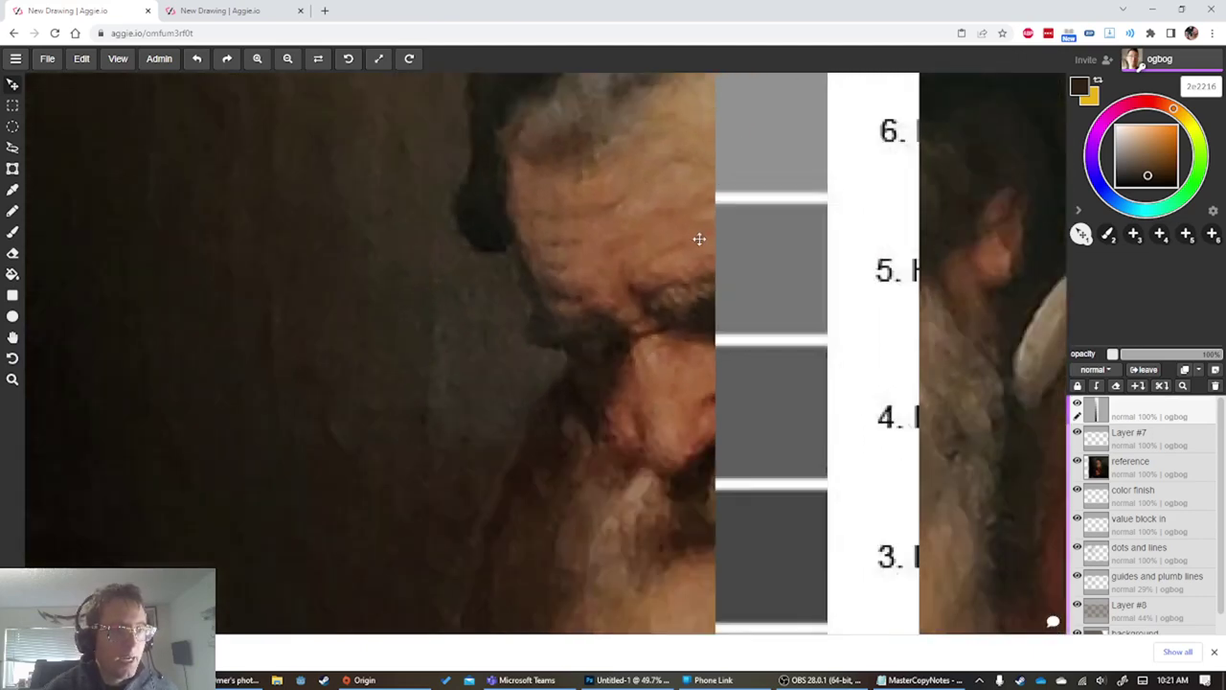
{"action": "scroll", "coordinate": [700, 239], "scroll_direction": "down", "scroll_amount": 1}
{"action": "mouse_move", "coordinate": [691, 261]}
{"action": "left_mouse_down"}
{"action": "mouse_move", "coordinate": [681, 293]}
{"action": "mouse_move", "coordinate": [709, 243]}
{"action": "mouse_move", "coordinate": [700, 232]}
{"action": "mouse_move", "coordinate": [744, 216]}
{"action": "left_mouse_up"}
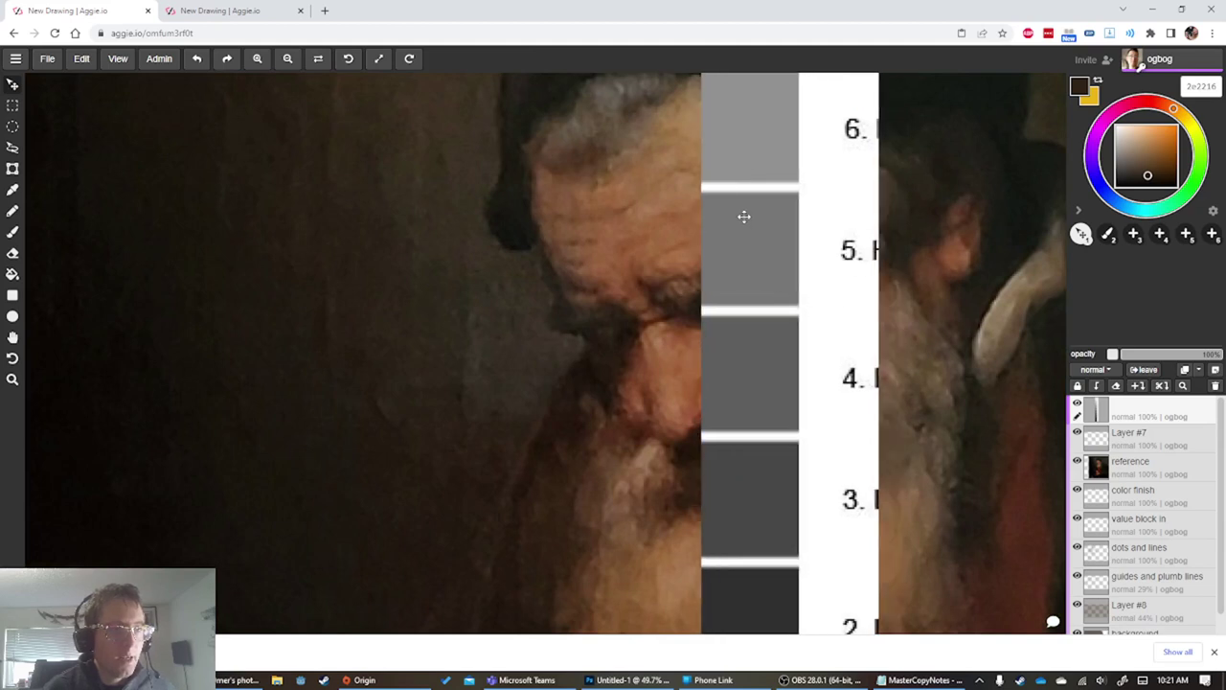
{"action": "left_click_drag", "start_coordinate": [712, 123], "coordinate": [719, 313]}
Move the value scale off the face to the right side of the reference painting
{"action": "scroll", "coordinate": [719, 313], "scroll_direction": "down", "scroll_amount": 5}
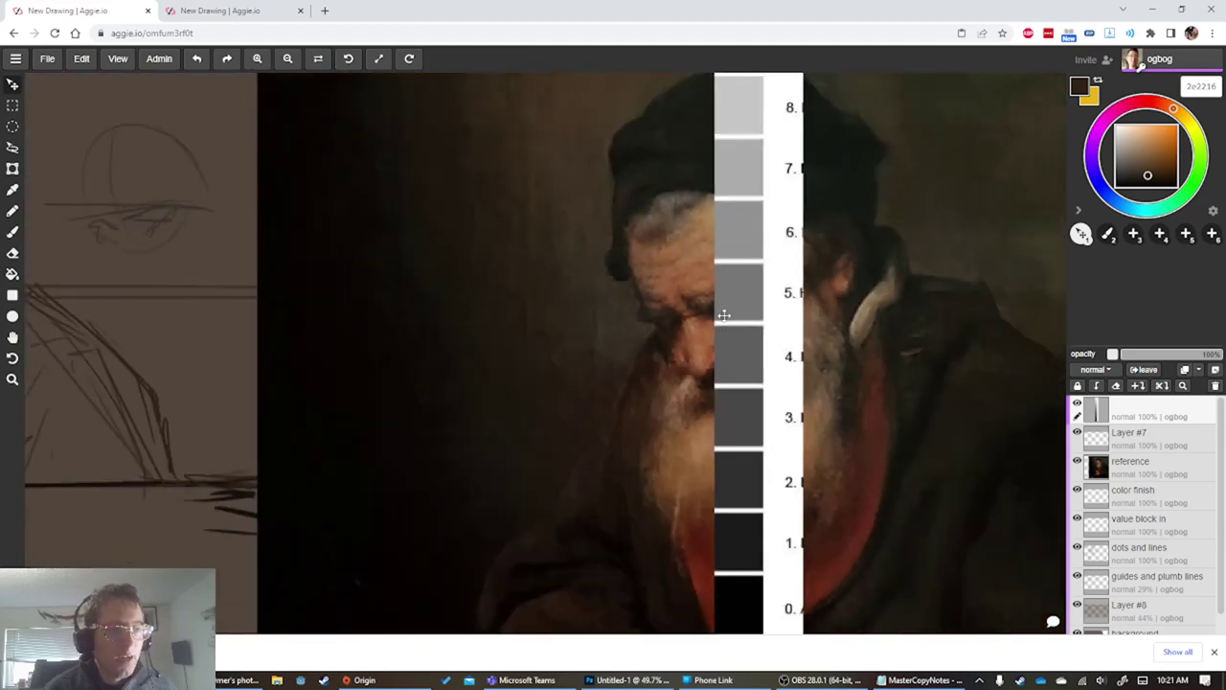
{"action": "scroll", "coordinate": [720, 319], "scroll_direction": "up", "scroll_amount": 3}
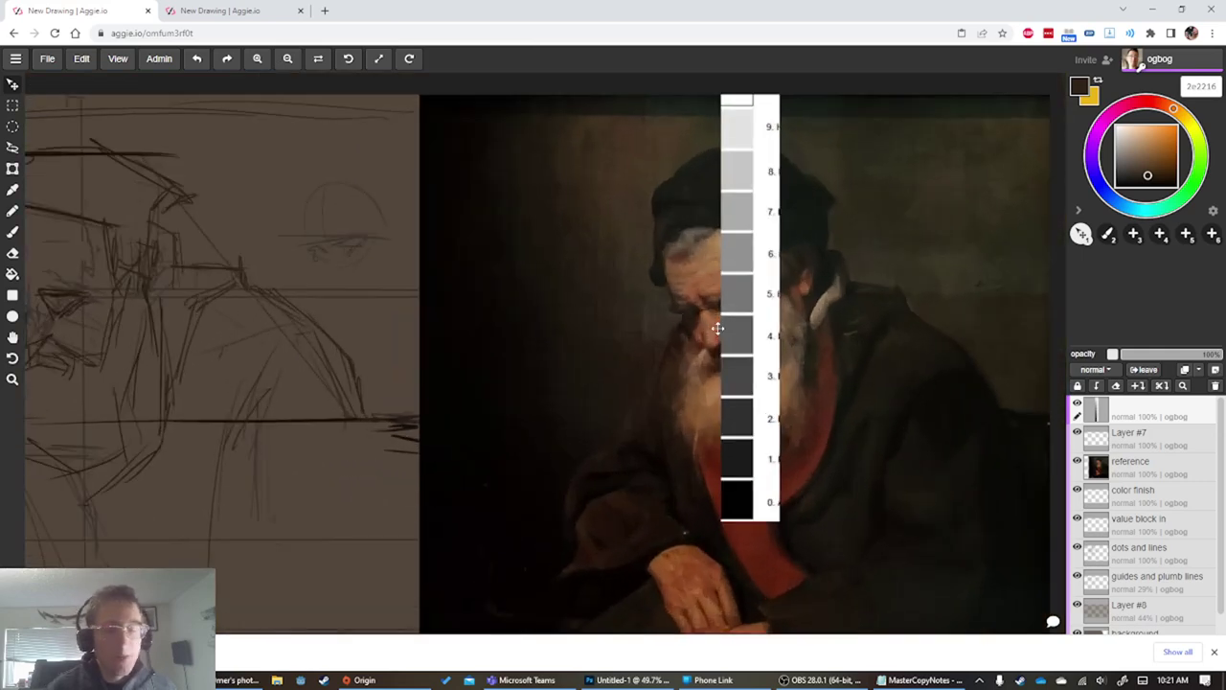
{"action": "scroll", "coordinate": [717, 328], "scroll_direction": "down", "scroll_amount": 1}
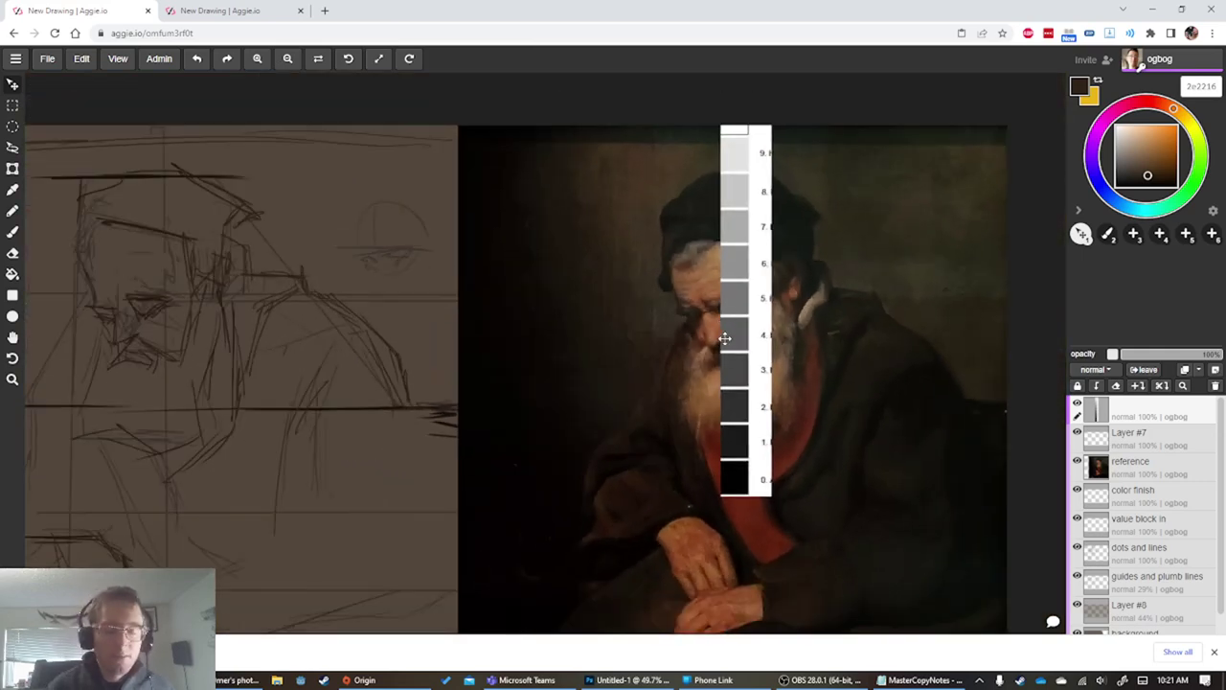
{"action": "left_click_drag", "start_coordinate": [720, 345], "coordinate": [925, 370]}
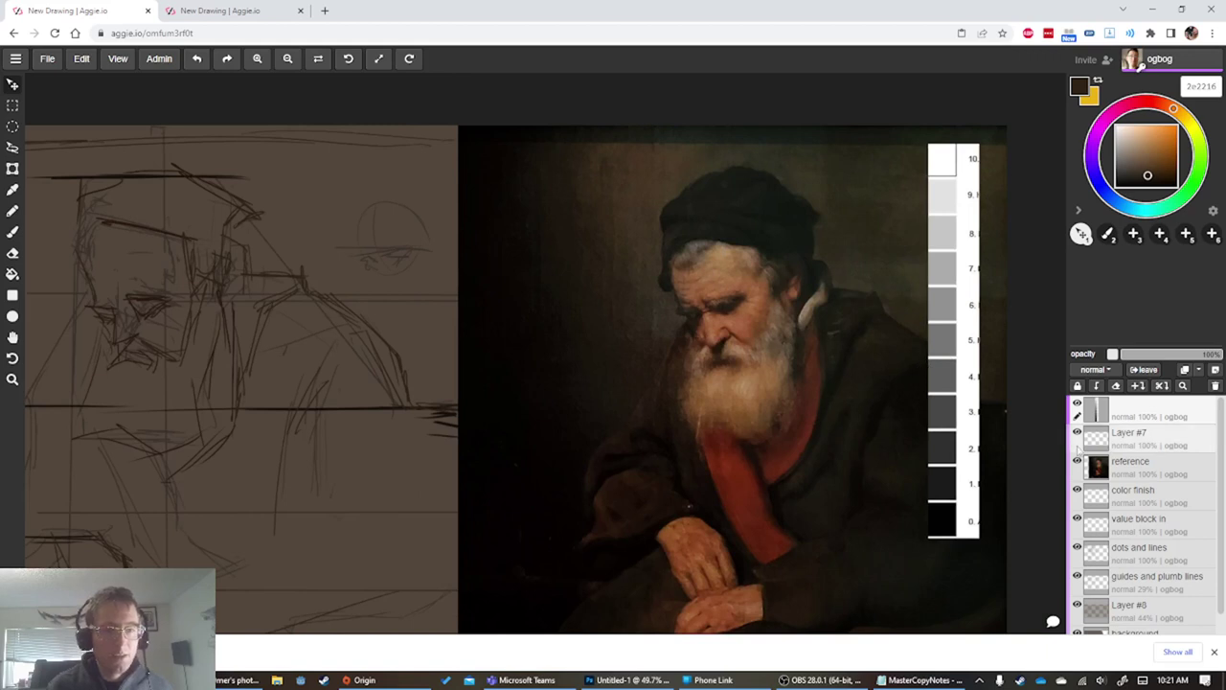
Reposition the value scale layer slightly lower and closer to the figure, over the dark coat beside the red scarf
{"action": "left_click", "coordinate": [1131, 467]}
{"action": "left_click", "coordinate": [1147, 442]}
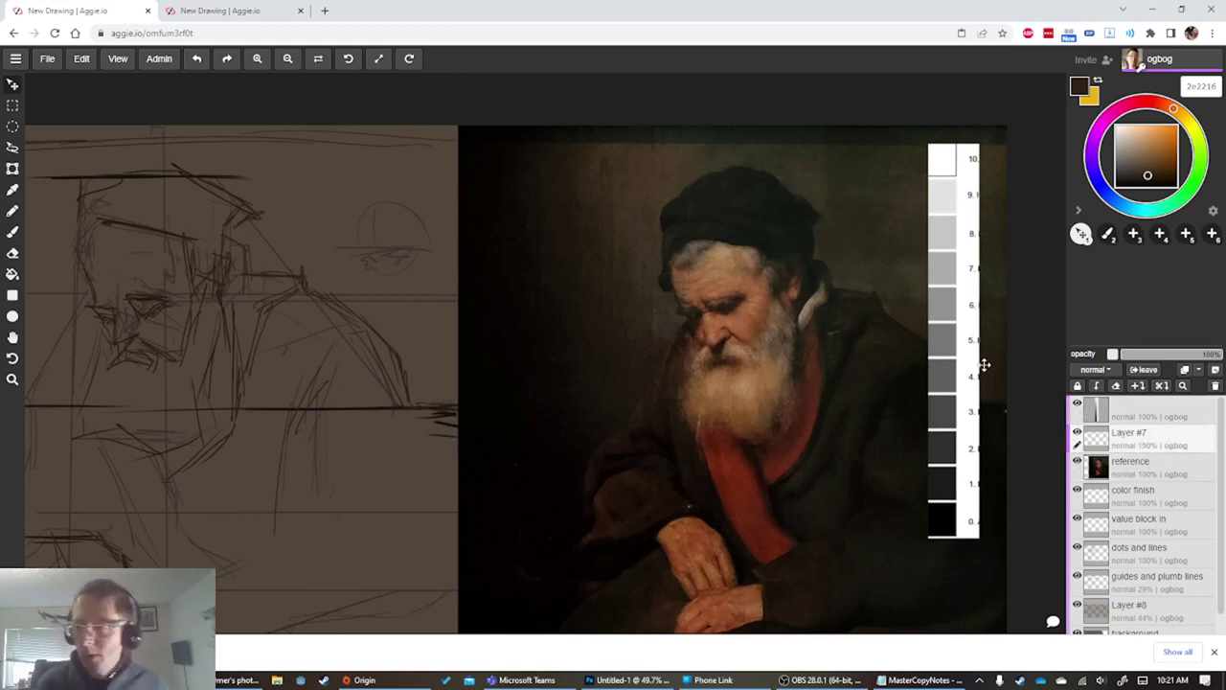
{"action": "left_click", "coordinate": [1106, 407]}
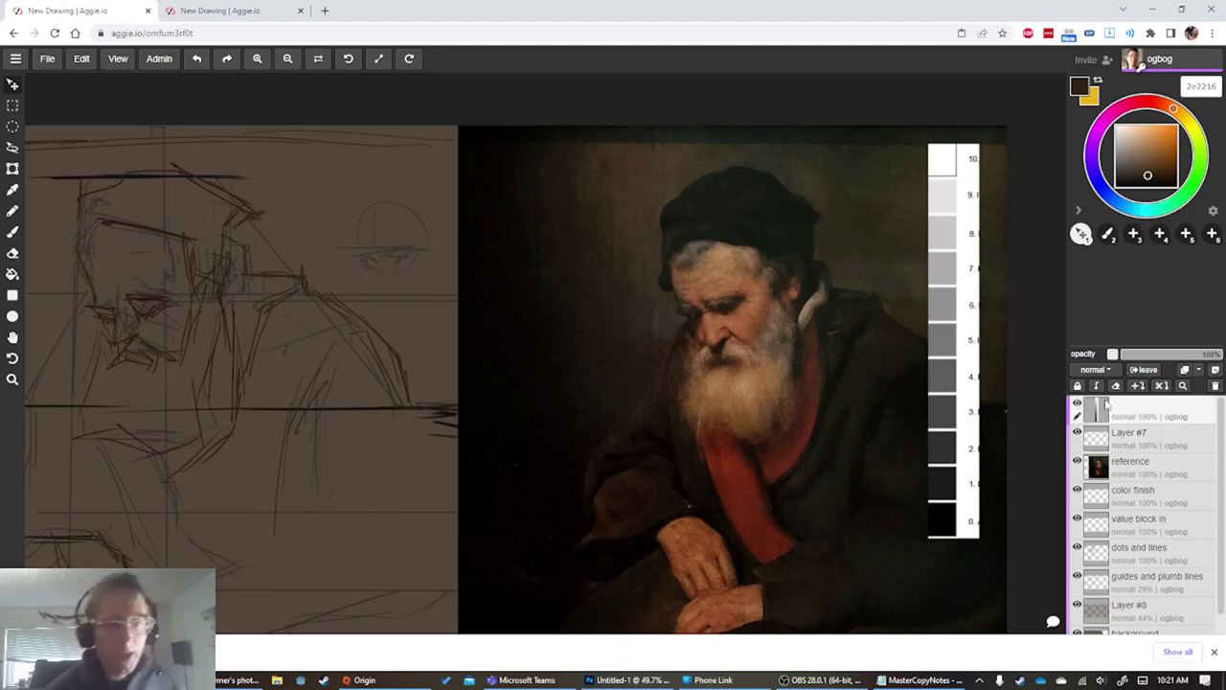
{"action": "left_click_drag", "start_coordinate": [957, 345], "coordinate": [873, 458]}
{"action": "scroll", "coordinate": [881, 409], "scroll_direction": "down", "scroll_amount": 2}
{"action": "scroll", "coordinate": [797, 495], "scroll_direction": "up", "scroll_amount": 3}
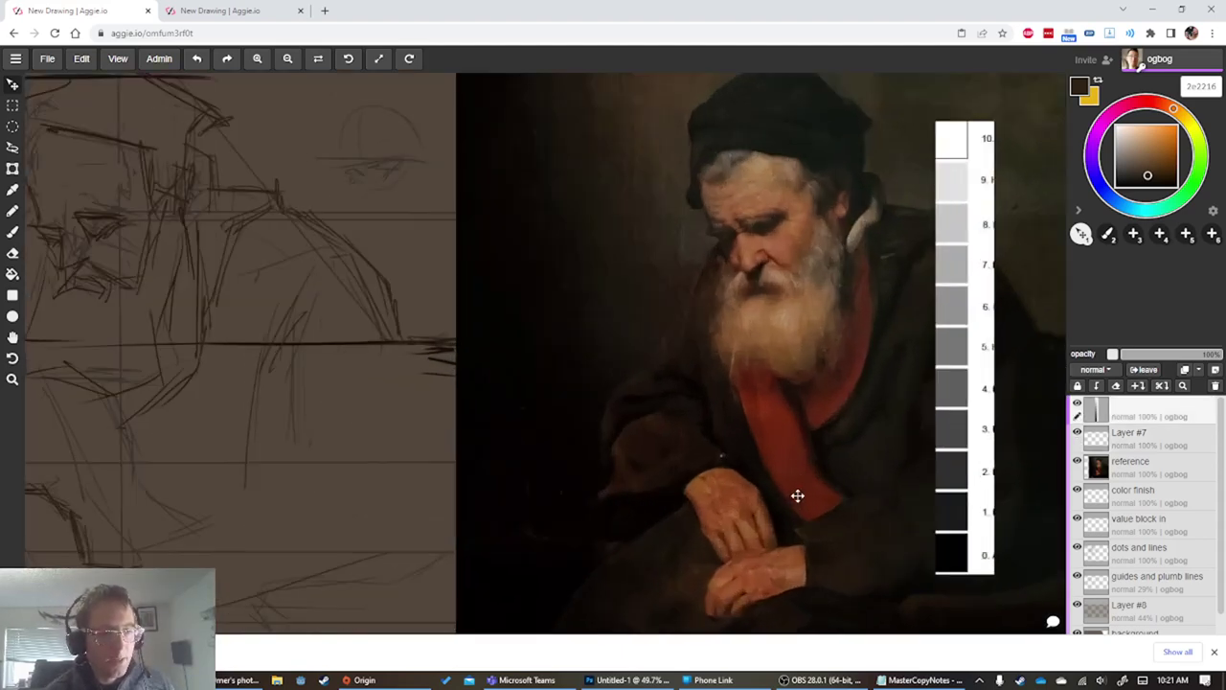
{"action": "mouse_move", "coordinate": [800, 503]}
{"action": "left_mouse_down"}
{"action": "mouse_move", "coordinate": [796, 532]}
{"action": "mouse_move", "coordinate": [794, 470]}
{"action": "mouse_move", "coordinate": [802, 501]}
{"action": "left_mouse_up"}
{"action": "scroll", "coordinate": [796, 530], "scroll_direction": "down", "scroll_amount": 3}
{"action": "scroll", "coordinate": [802, 501], "scroll_direction": "down", "scroll_amount": 1}
{"action": "scroll", "coordinate": [950, 502], "scroll_direction": "down", "scroll_amount": 2}
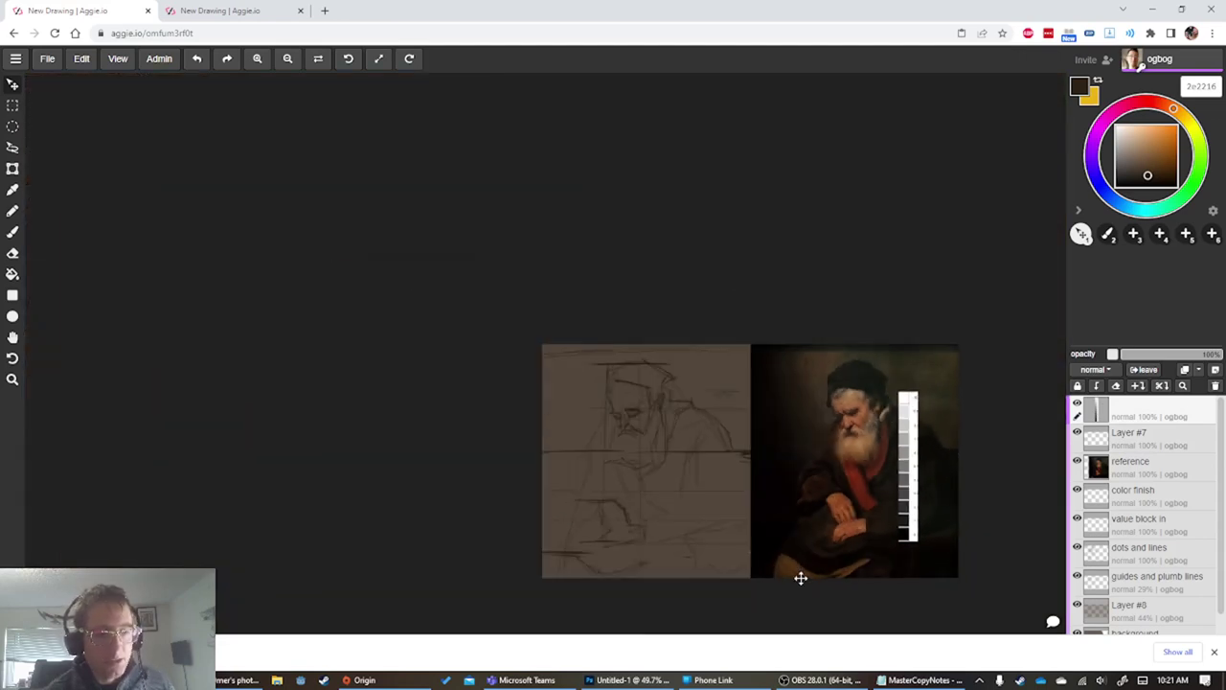
{"action": "scroll", "coordinate": [964, 547], "scroll_direction": "up", "scroll_amount": 1}
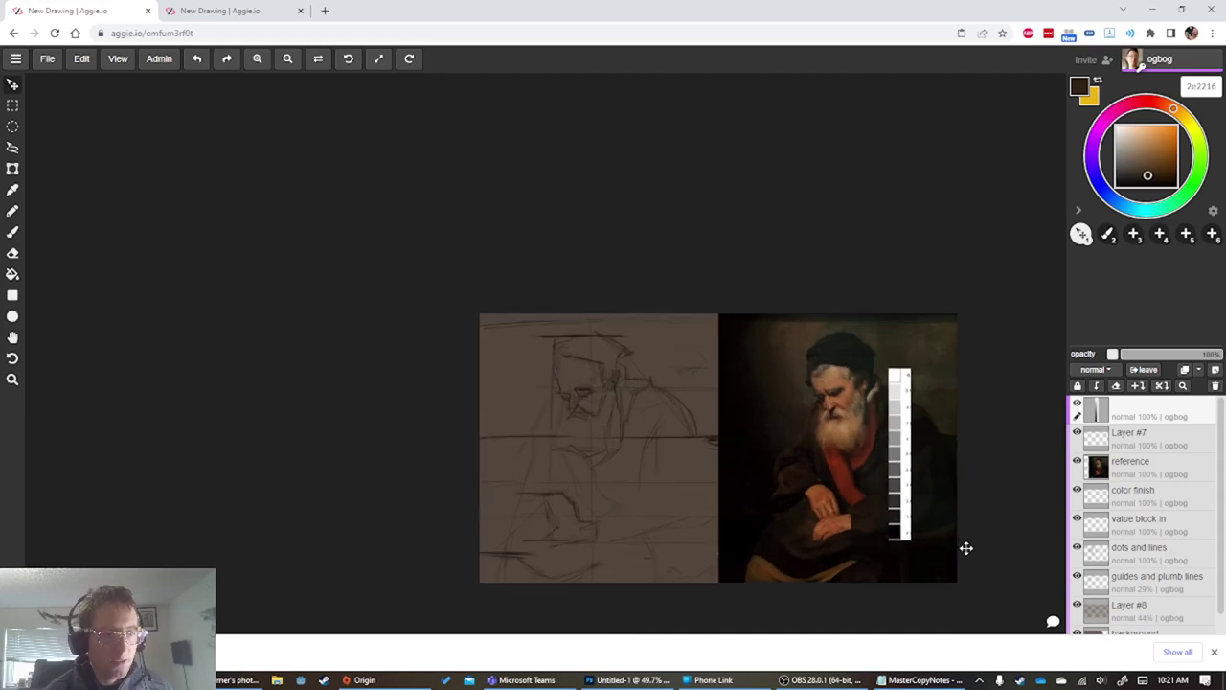
{"action": "scroll", "coordinate": [966, 547], "scroll_direction": "up", "scroll_amount": 1}
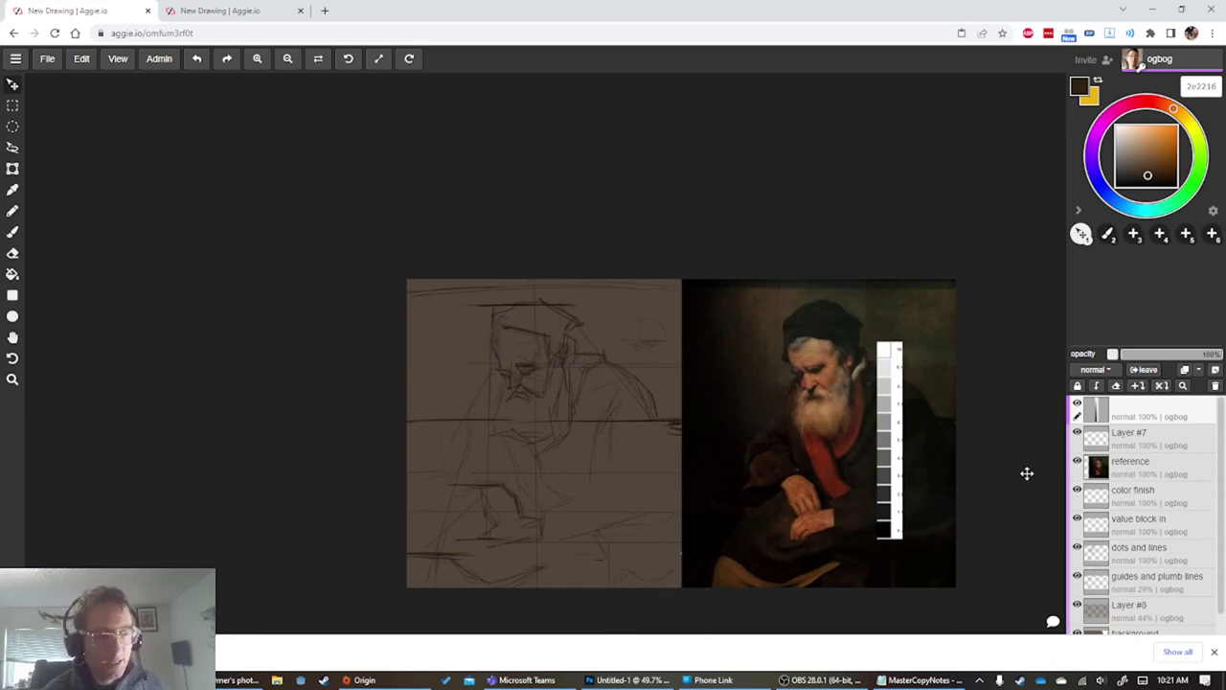
Reorder the "dots and lines" layer above "value block in" and make "value block in" the active layer
{"action": "left_click", "coordinate": [1148, 555]}
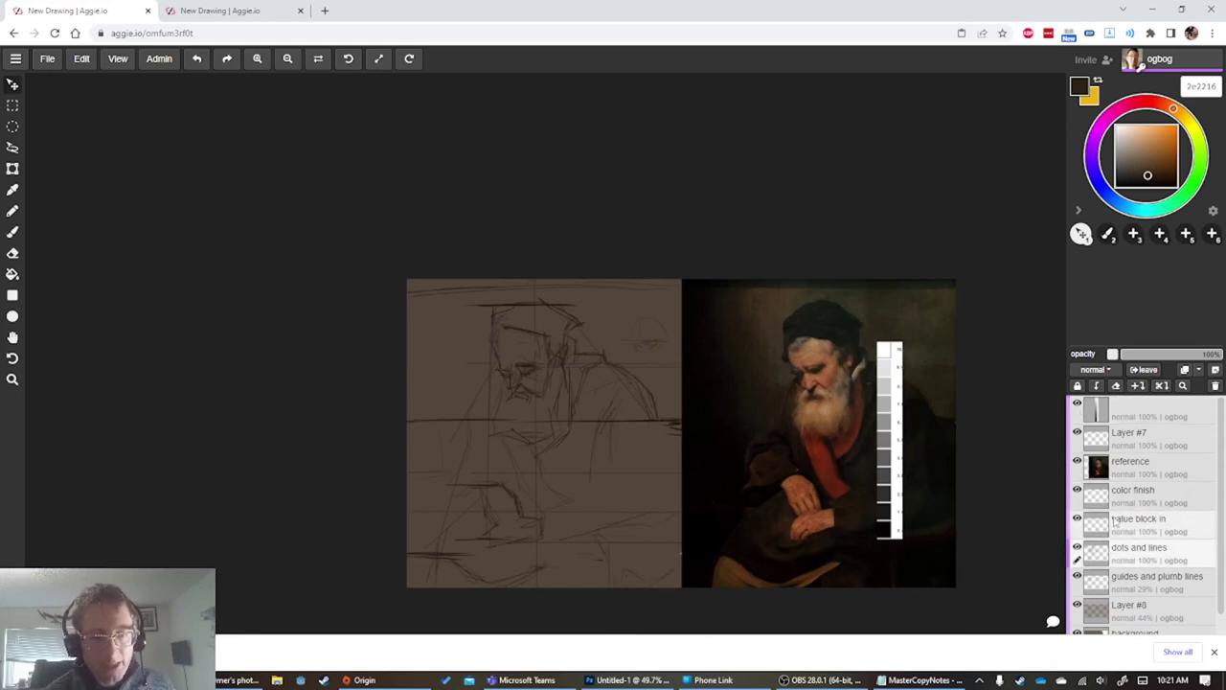
{"action": "left_click_drag", "start_coordinate": [1148, 531], "coordinate": [1134, 568]}
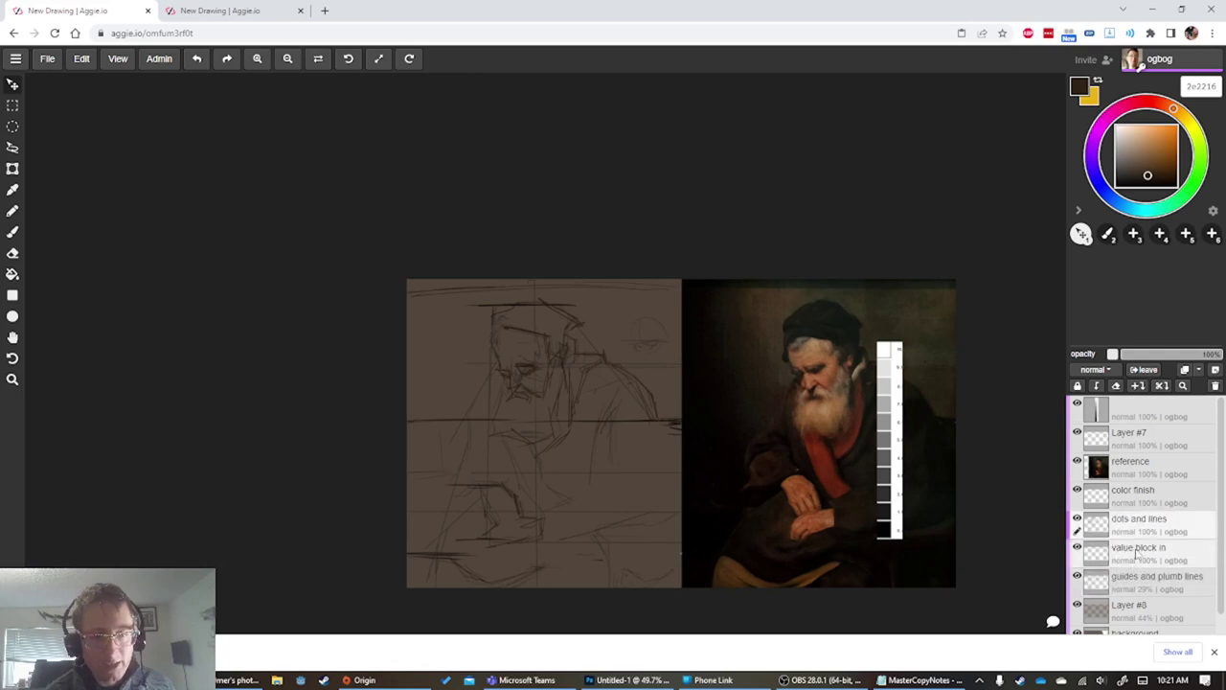
{"action": "left_click", "coordinate": [1137, 554]}
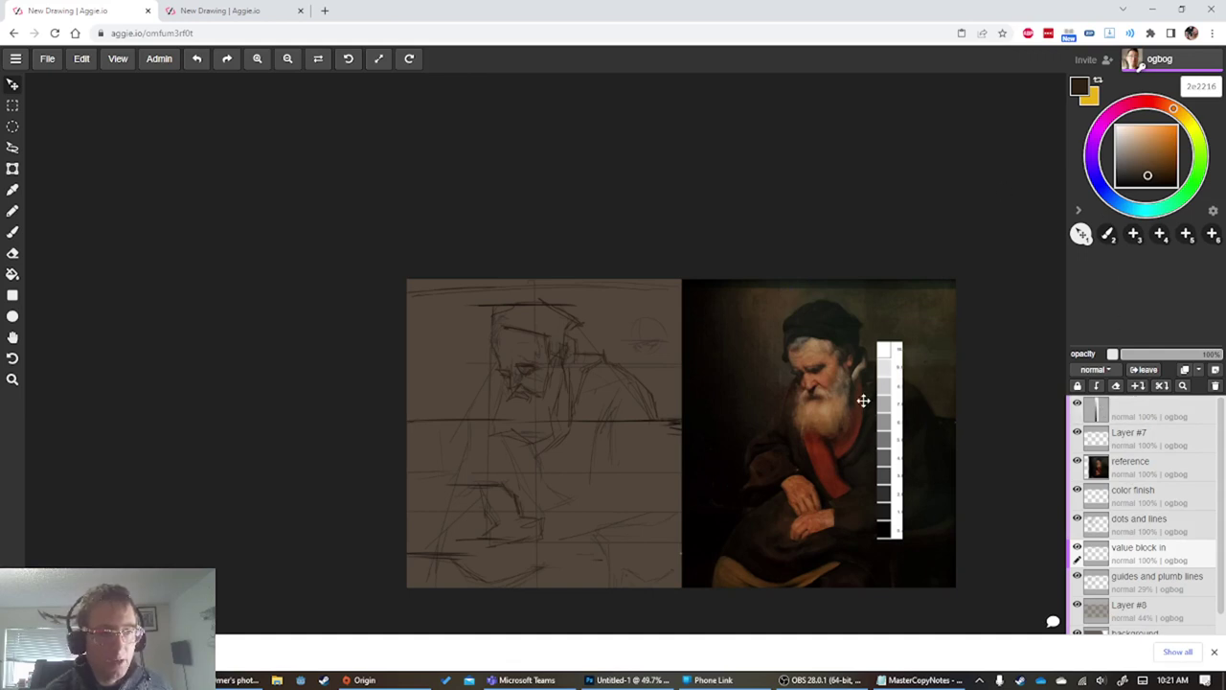
Set the Brush to black (000000) at 120 px and paint a stroke down the sketch's upper-left edge
{"action": "left_click_drag", "start_coordinate": [1116, 182], "coordinate": [1116, 202]}
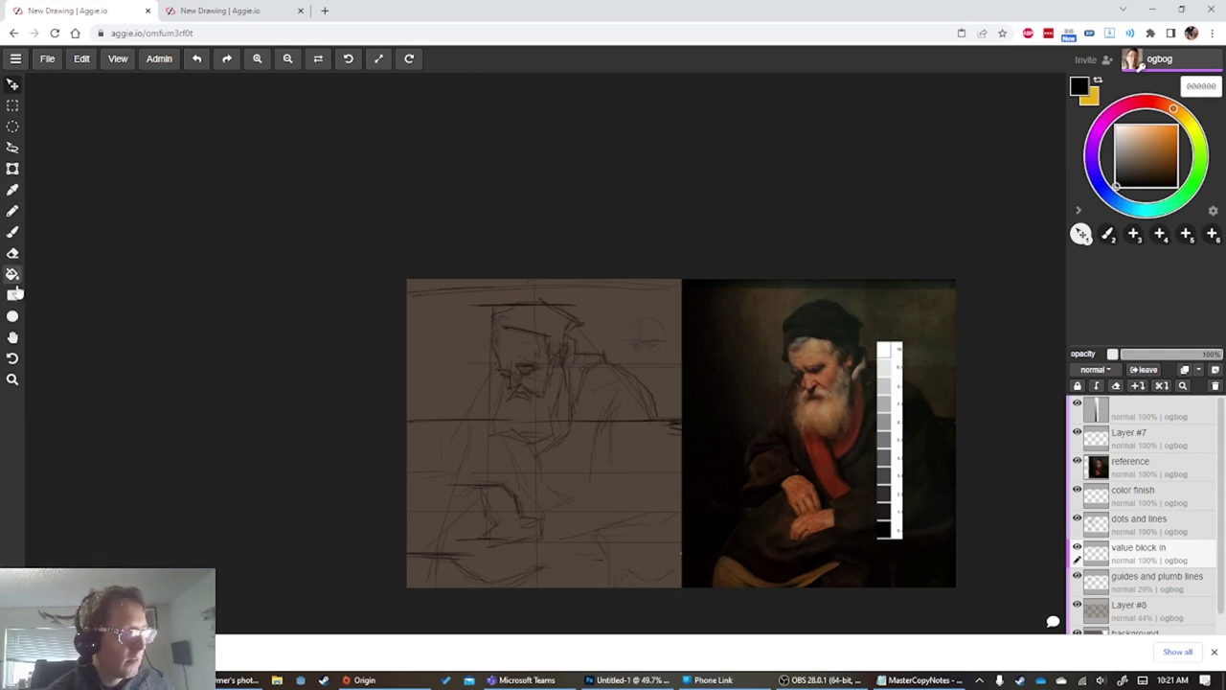
{"action": "left_click", "coordinate": [13, 234]}
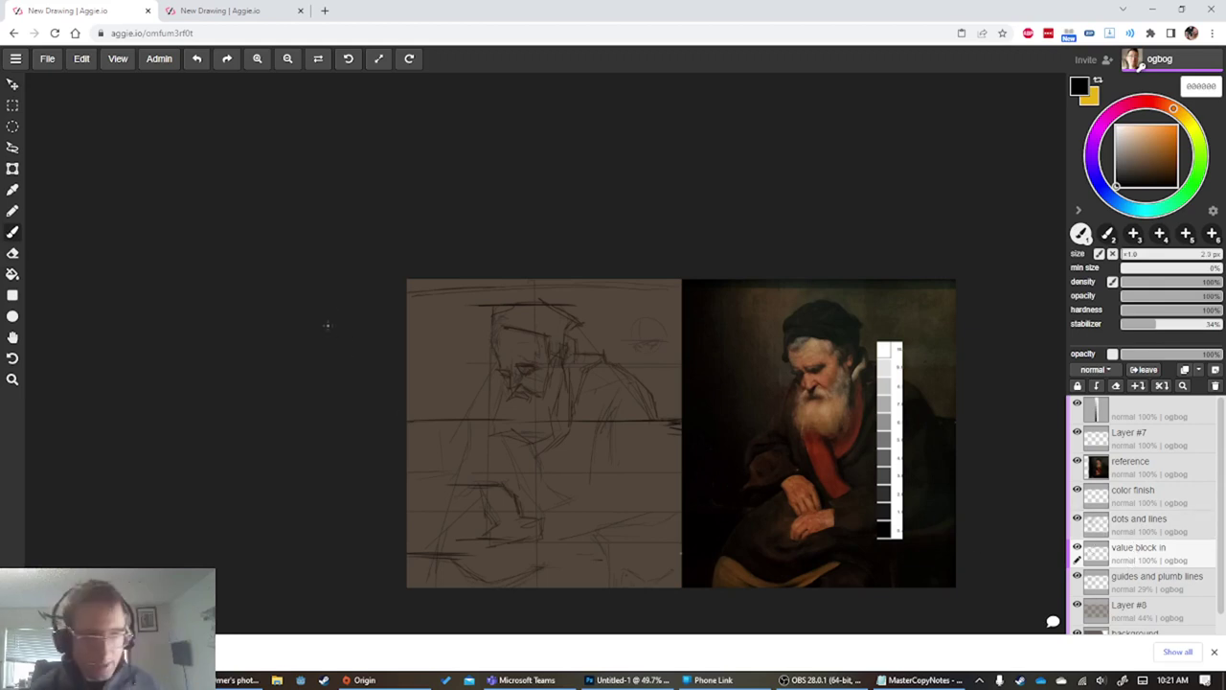
{"action": "key", "text": "bracketright"}
{"action": "key", "text": "bracketright"}
{"action": "key", "text": "bracketright"}
{"action": "key", "text": "bracketright"}
{"action": "key", "text": "bracketright"}
{"action": "key", "text": "bracketright"}
{"action": "key", "text": "bracketright"}
{"action": "key", "text": "bracketright"}
{"action": "key", "text": "bracketright"}
{"action": "key", "text": "bracketright"}
{"action": "key", "text": "bracketright"}
{"action": "key", "text": "bracketright"}
{"action": "key", "text": "bracketleft"}
{"action": "key", "text": "bracketleft"}
{"action": "key", "text": "bracketleft"}
{"action": "key", "text": "bracketleft"}
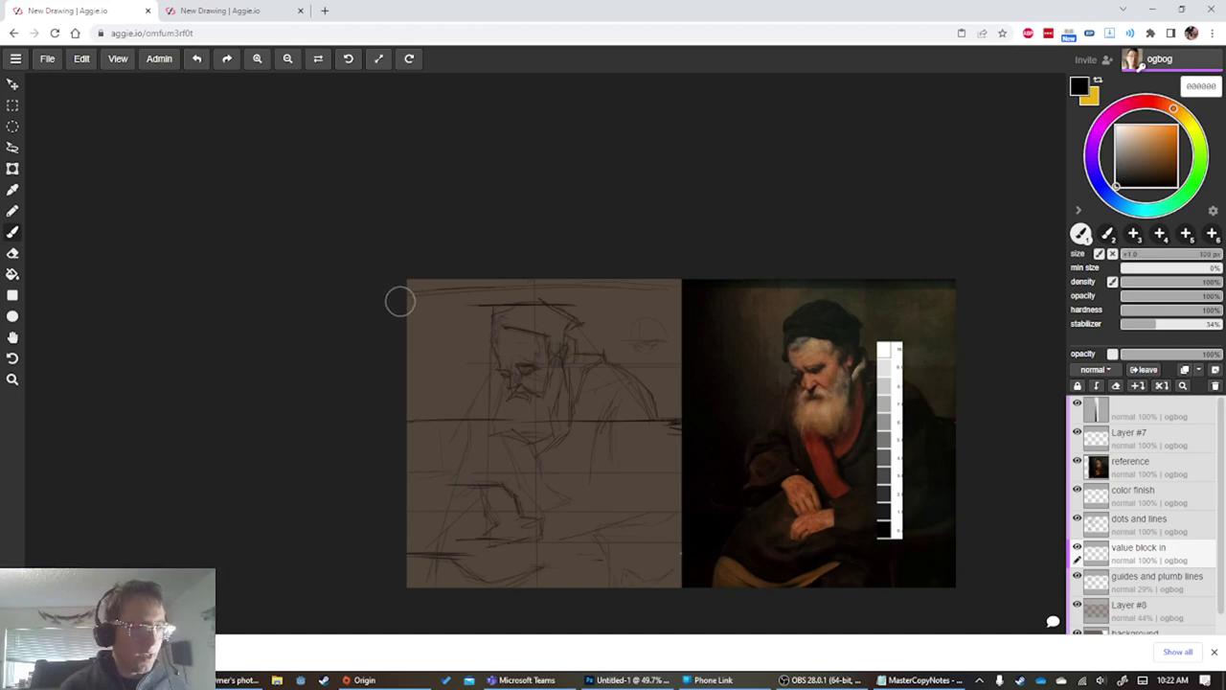
{"action": "left_click_drag", "start_coordinate": [399, 284], "coordinate": [409, 340]}
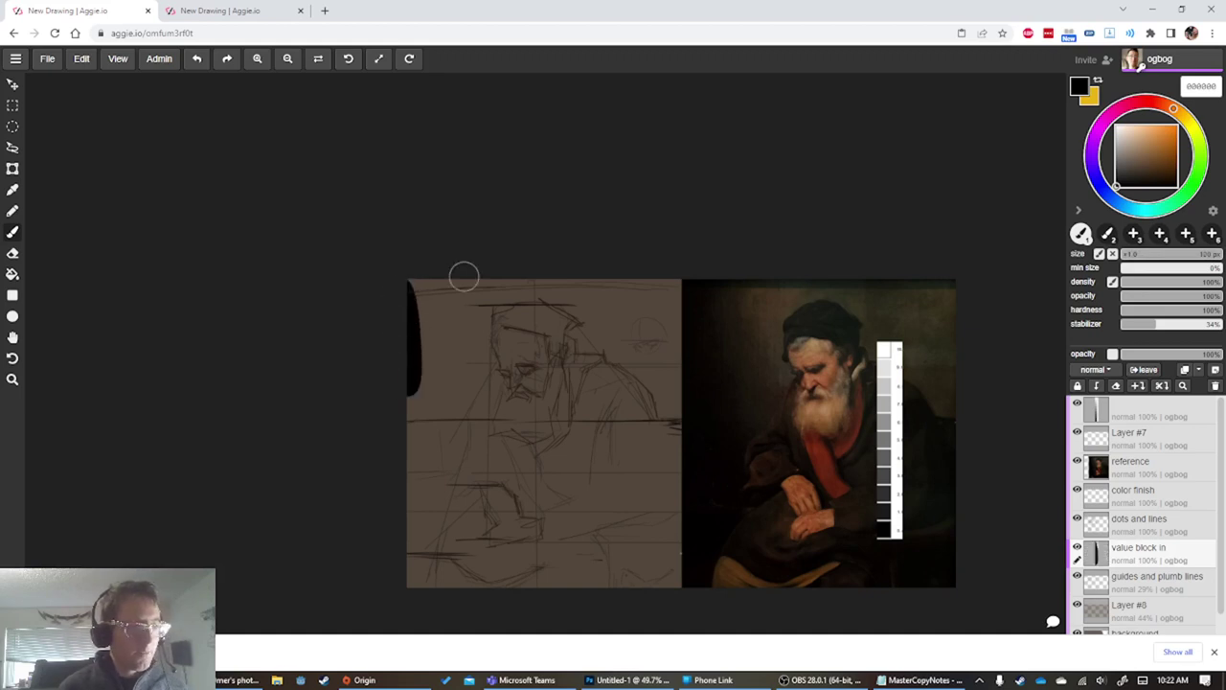
Sample the sketch's brown background colour (53473c) and set the brush opacity to 32%
{"action": "key", "text": "alt"}
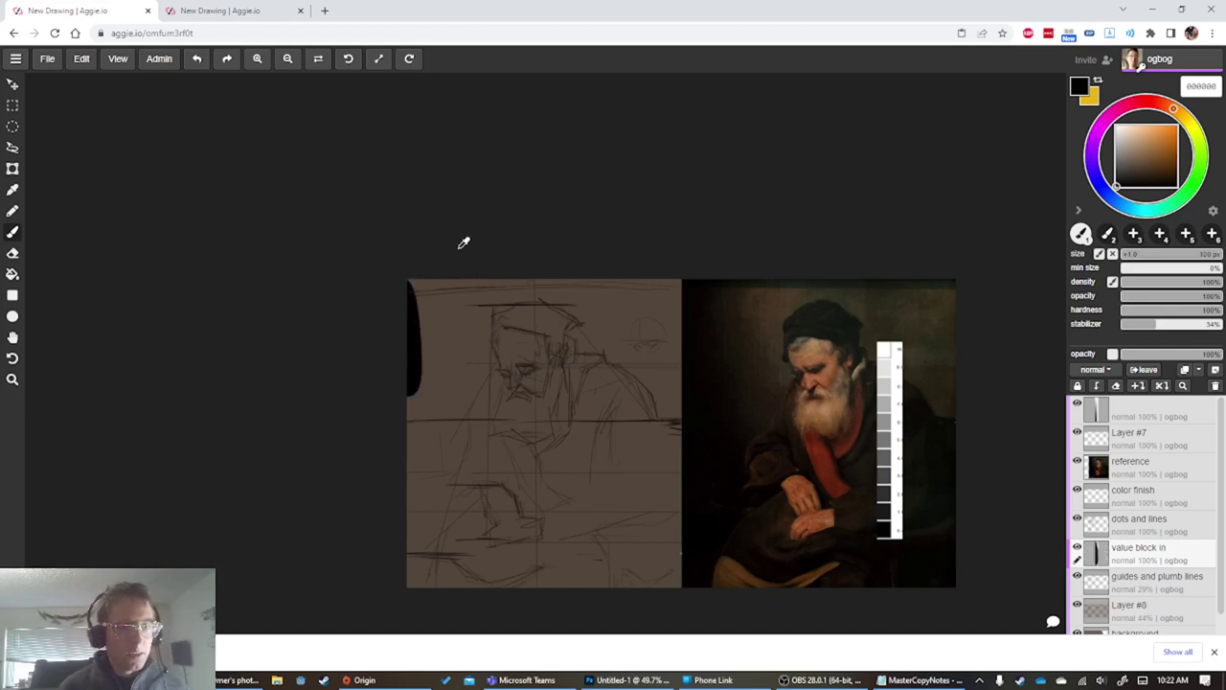
{"action": "left_click", "coordinate": [465, 311], "text": "alt"}
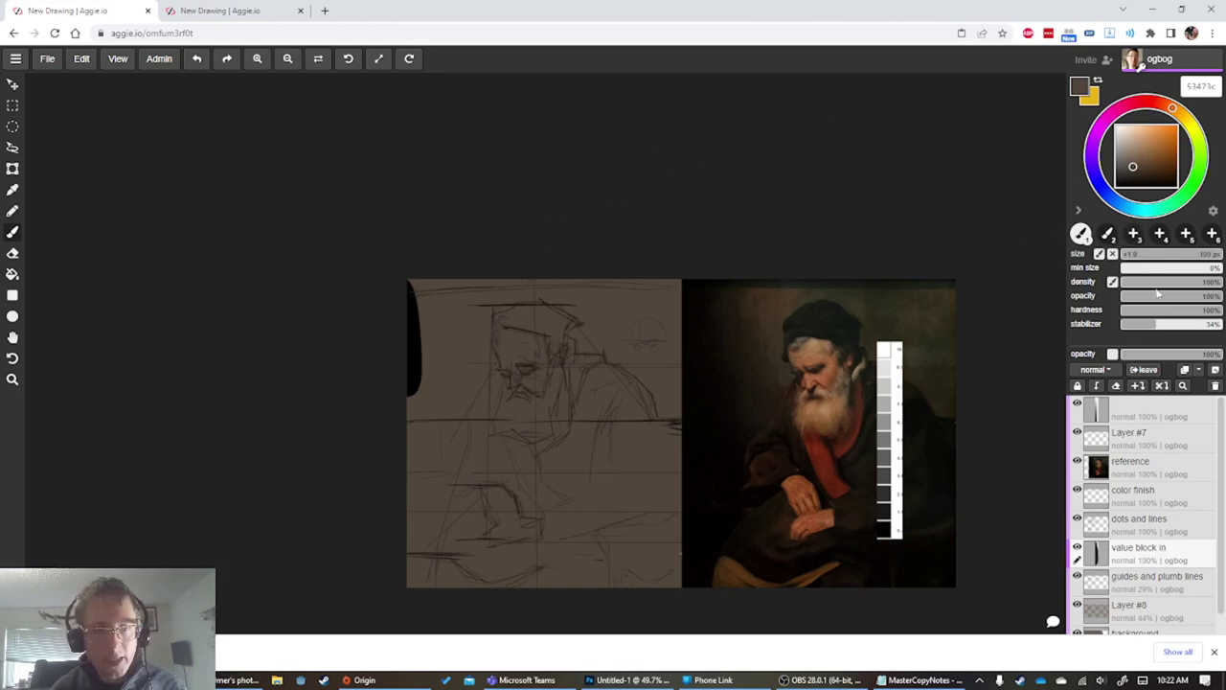
{"action": "left_click_drag", "start_coordinate": [1177, 297], "coordinate": [1159, 296]}
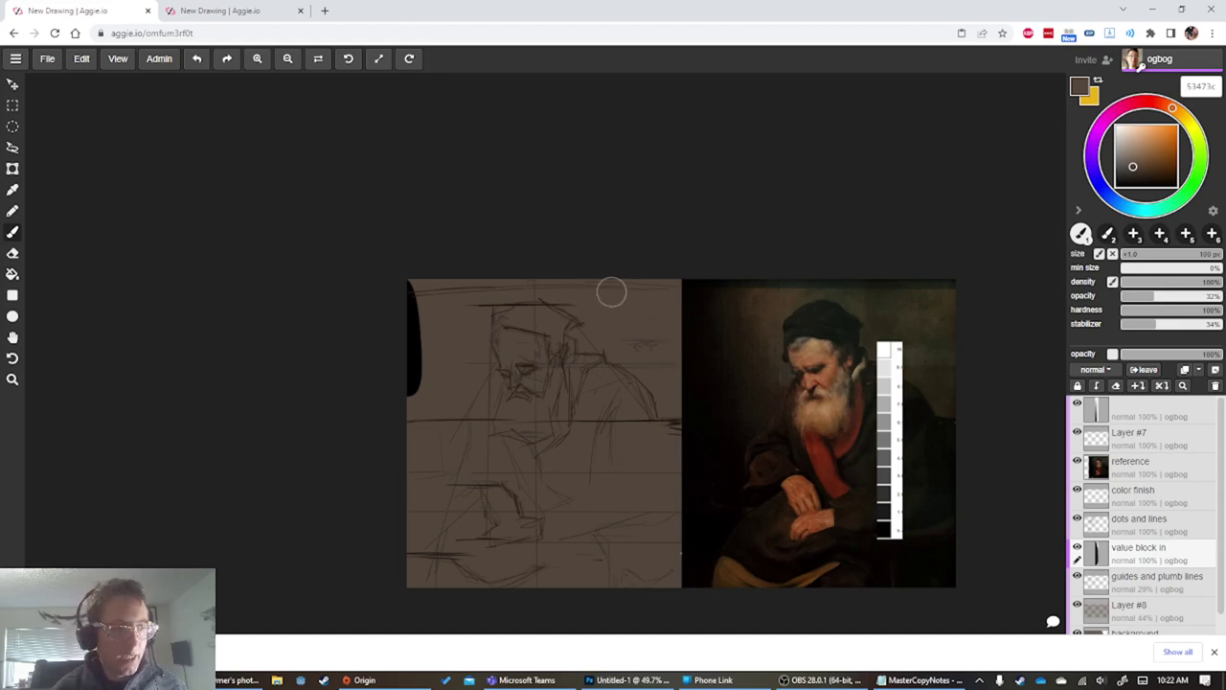
At 83% brush opacity, paint brown over part of the sketch's upper-left black edge and add overlapping black (000000) strokes beside it
{"action": "left_click_drag", "start_coordinate": [1193, 303], "coordinate": [1205, 298]}
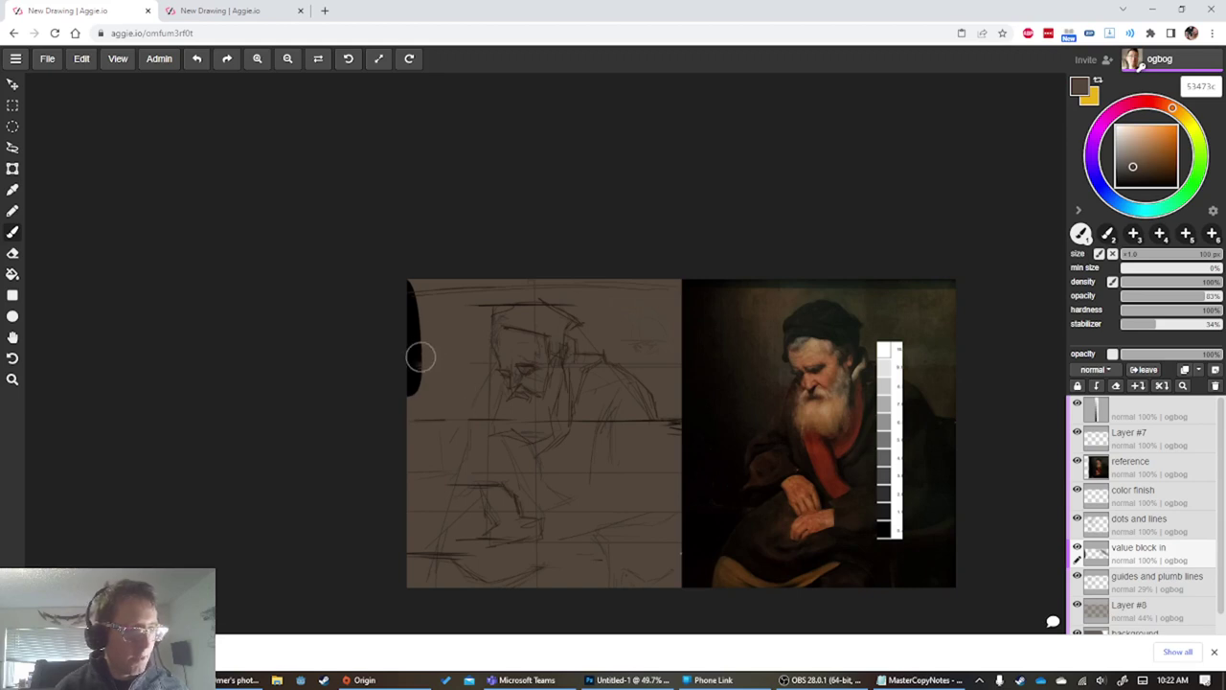
{"action": "left_click_drag", "start_coordinate": [423, 385], "coordinate": [420, 329]}
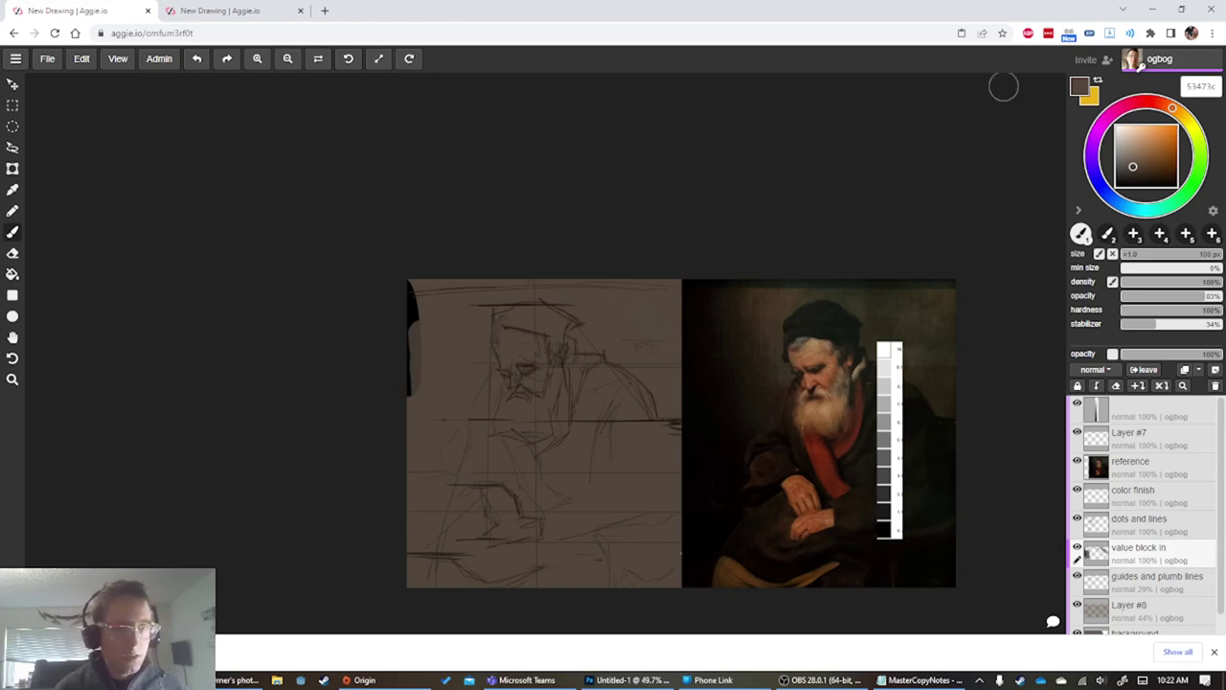
{"action": "left_click_drag", "start_coordinate": [1153, 142], "coordinate": [1114, 190]}
{"action": "mouse_move", "coordinate": [449, 345]}
{"action": "left_mouse_down"}
{"action": "mouse_move", "coordinate": [452, 398]}
{"action": "mouse_move", "coordinate": [422, 441]}
{"action": "left_mouse_up"}
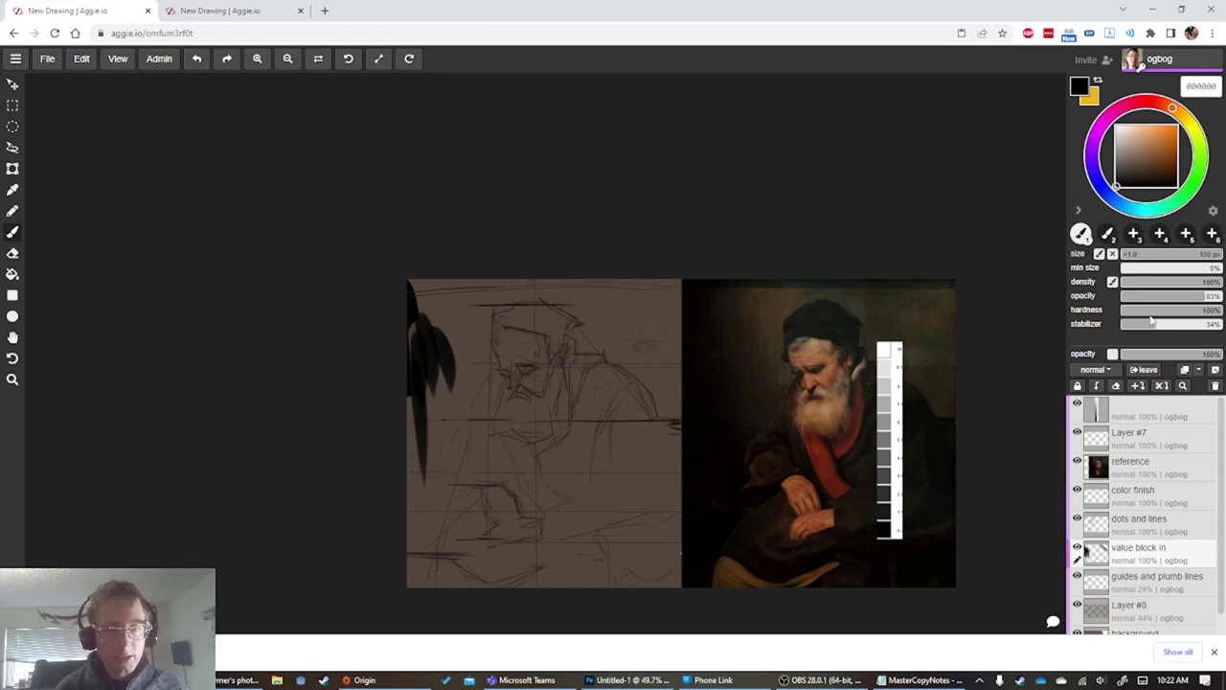
Set the brush hardness and density to 21% and paint soft black shadow down the sketch's left edge
{"action": "left_click_drag", "start_coordinate": [1181, 311], "coordinate": [1142, 311]}
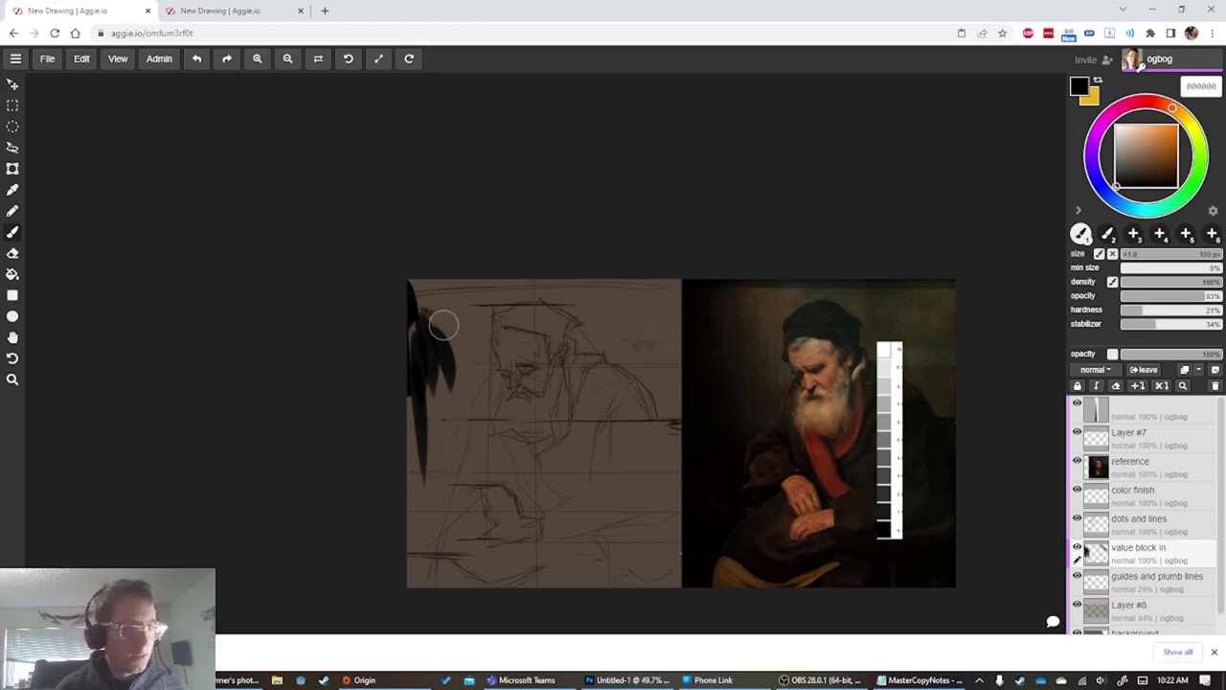
{"action": "left_click_drag", "start_coordinate": [432, 316], "coordinate": [433, 304]}
{"action": "left_click_drag", "start_coordinate": [428, 348], "coordinate": [417, 541]}
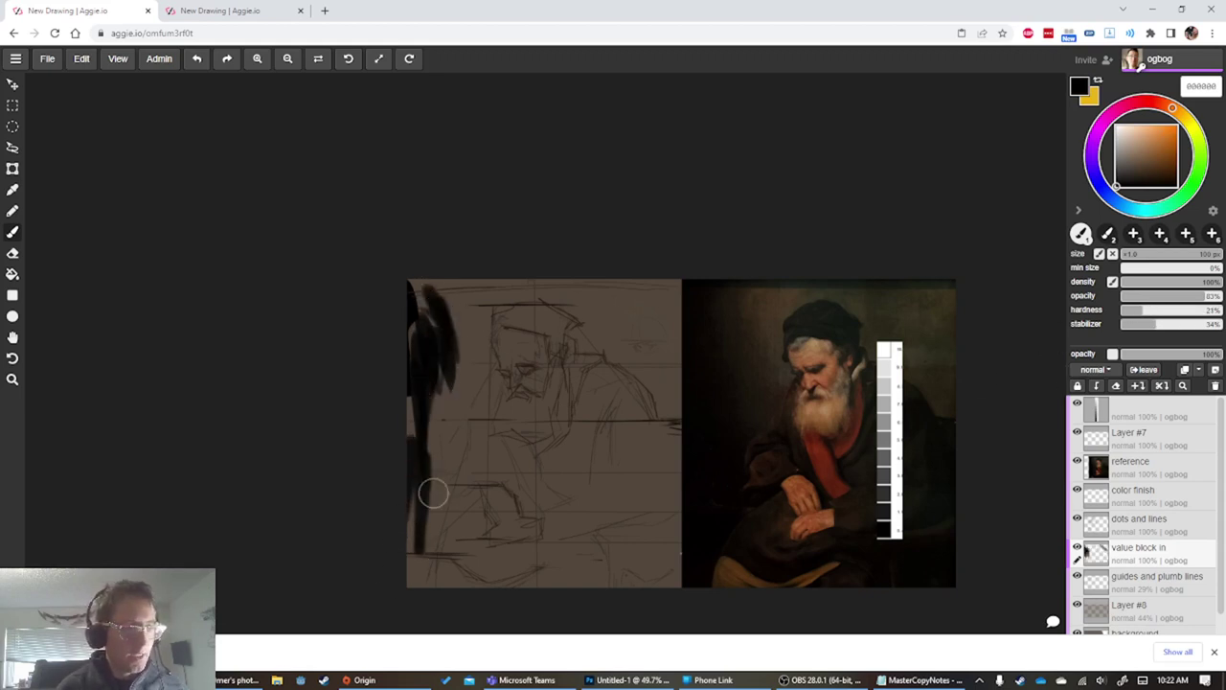
{"action": "mouse_move", "coordinate": [1162, 285]}
{"action": "left_mouse_down"}
{"action": "mouse_move", "coordinate": [1123, 284]}
{"action": "mouse_move", "coordinate": [1144, 284]}
{"action": "left_mouse_up"}
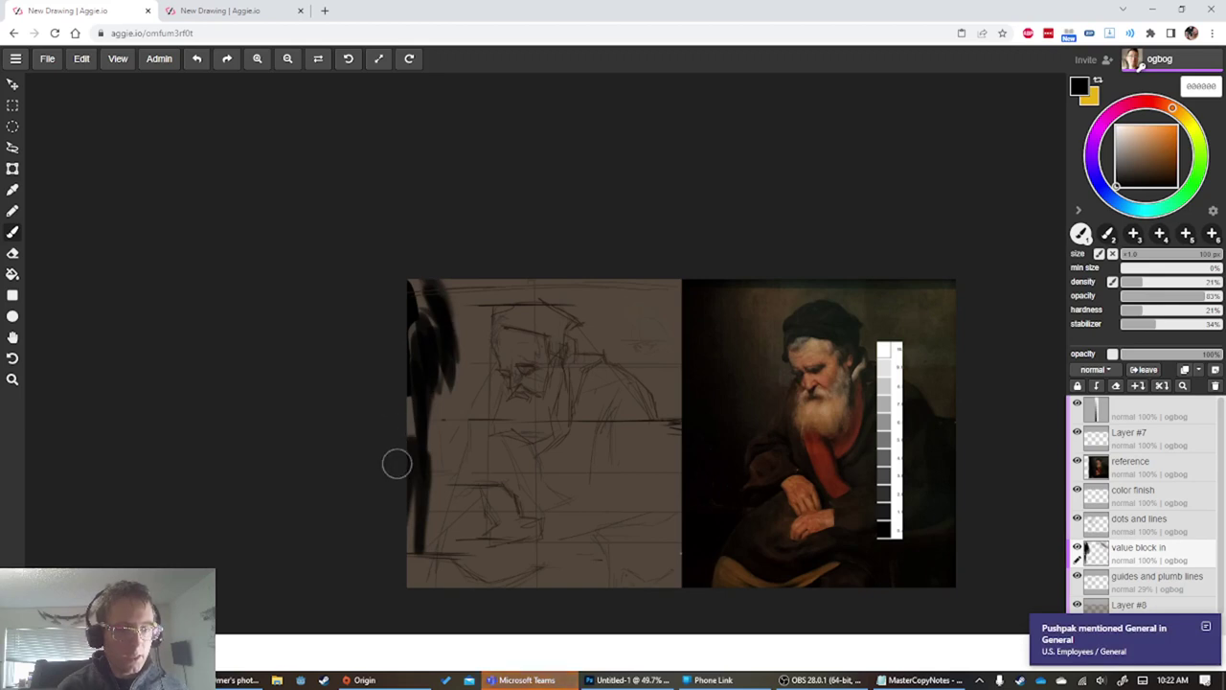
{"action": "mouse_move", "coordinate": [396, 462]}
{"action": "left_mouse_down"}
{"action": "mouse_move", "coordinate": [410, 596]}
{"action": "mouse_move", "coordinate": [449, 483]}
{"action": "mouse_move", "coordinate": [435, 515]}
{"action": "mouse_move", "coordinate": [440, 491]}
{"action": "mouse_move", "coordinate": [437, 504]}
{"action": "mouse_move", "coordinate": [421, 446]}
{"action": "mouse_move", "coordinate": [439, 456]}
{"action": "mouse_move", "coordinate": [400, 415]}
{"action": "mouse_move", "coordinate": [392, 383]}
{"action": "mouse_move", "coordinate": [426, 484]}
{"action": "left_mouse_up"}
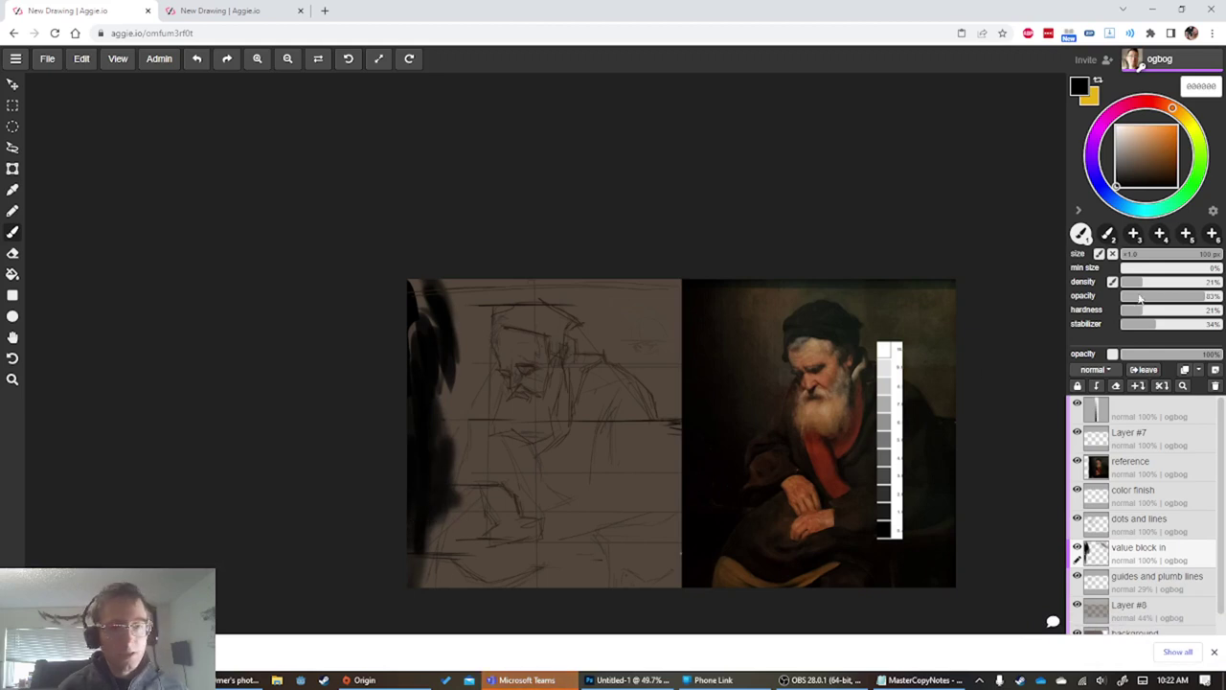
Raise the brush opacity to nearly full and the hardness to 100%, and extend the 60 px black shadow around the elbow to the lower-left corner
{"action": "left_click", "coordinate": [1218, 296]}
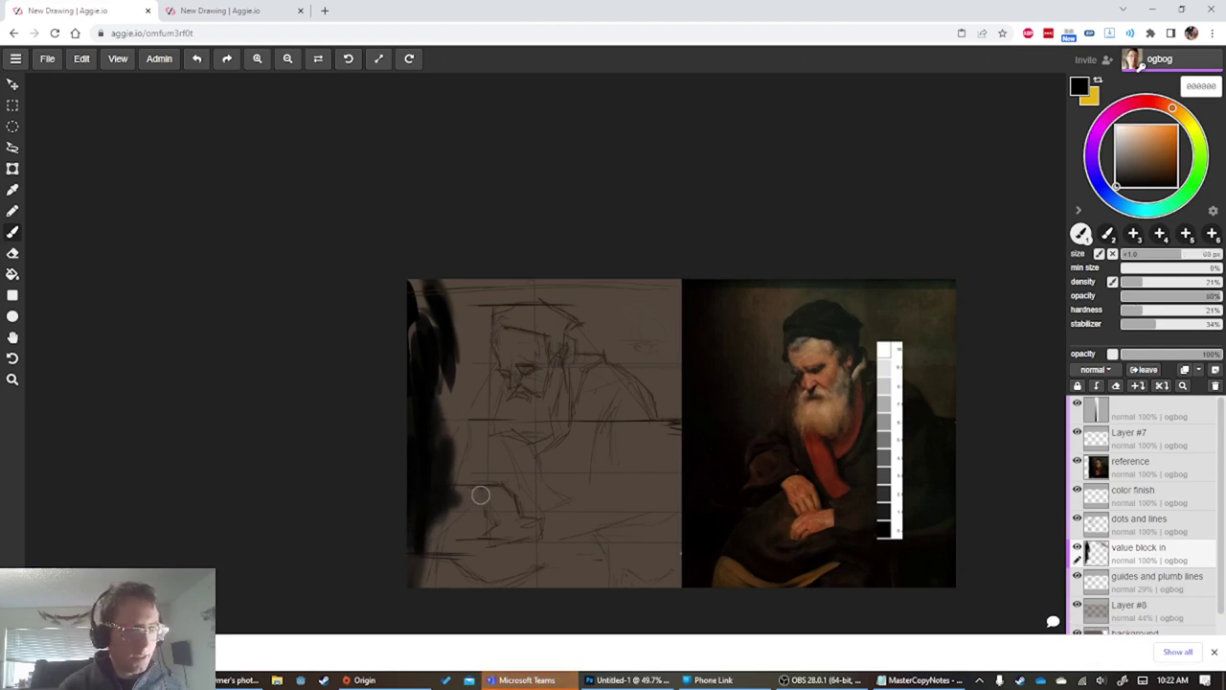
{"action": "left_click_drag", "start_coordinate": [456, 492], "coordinate": [475, 489]}
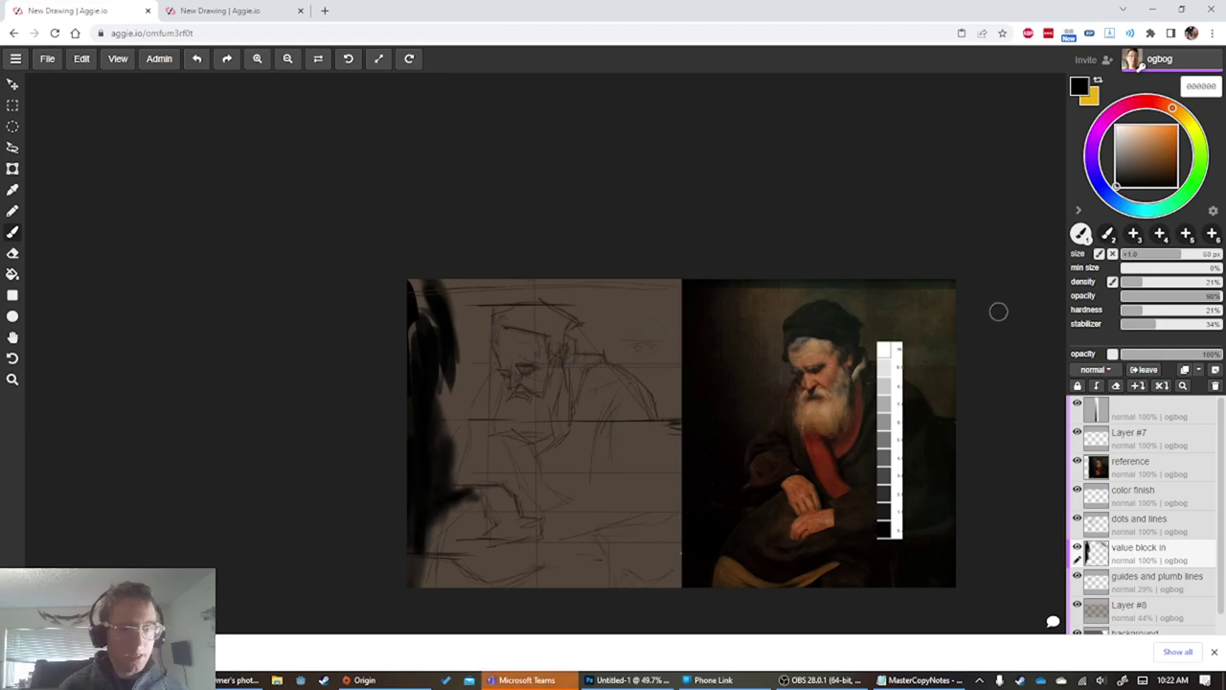
{"action": "left_click_drag", "start_coordinate": [1142, 314], "coordinate": [1220, 311]}
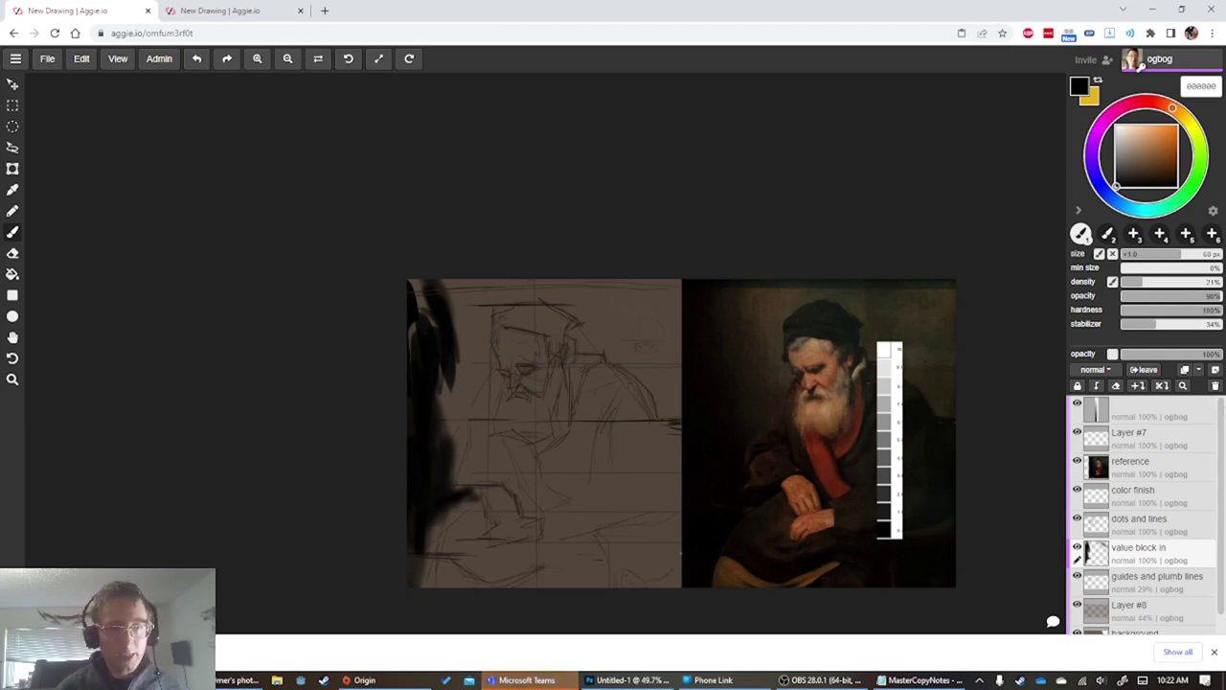
{"action": "mouse_move", "coordinate": [484, 495]}
{"action": "left_mouse_down"}
{"action": "mouse_move", "coordinate": [436, 518]}
{"action": "mouse_move", "coordinate": [490, 496]}
{"action": "mouse_move", "coordinate": [447, 517]}
{"action": "mouse_move", "coordinate": [441, 530]}
{"action": "mouse_move", "coordinate": [469, 505]}
{"action": "mouse_move", "coordinate": [416, 578]}
{"action": "left_mouse_up"}
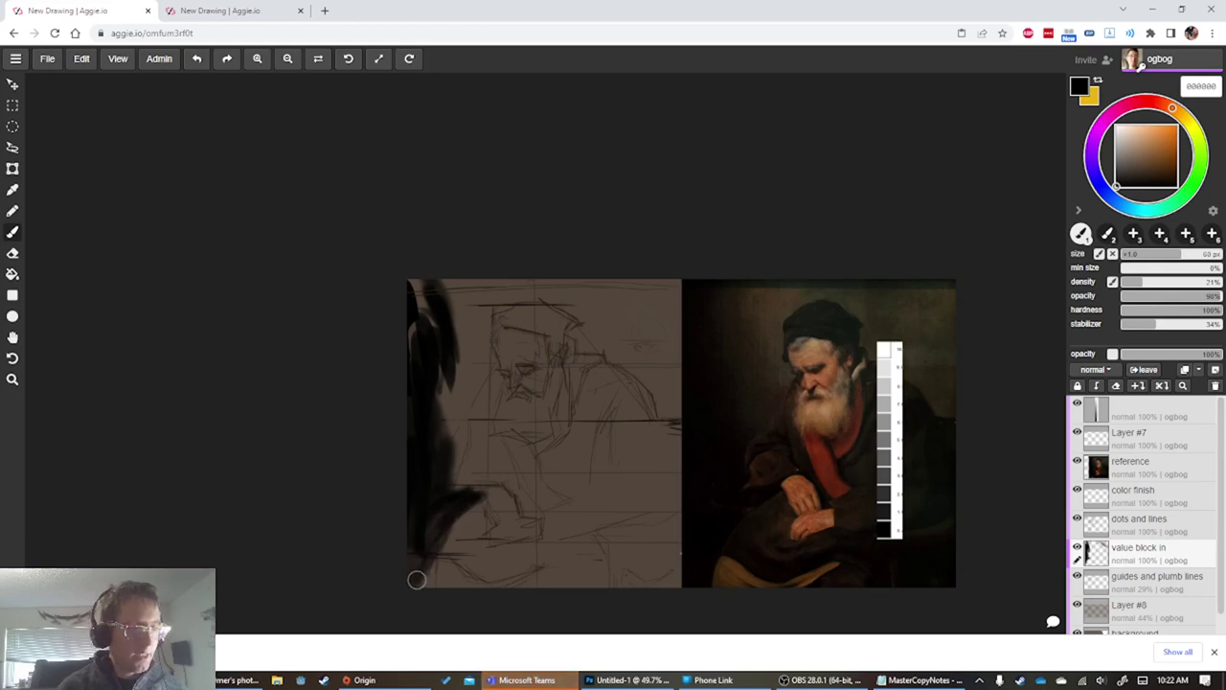
On Layer #7, trace the edges of the dark background shape on the reference's left side with a 7 px black brush
{"action": "key", "text": "bracketleft"}
{"action": "key", "text": "bracketleft"}
{"action": "key", "text": "bracketleft"}
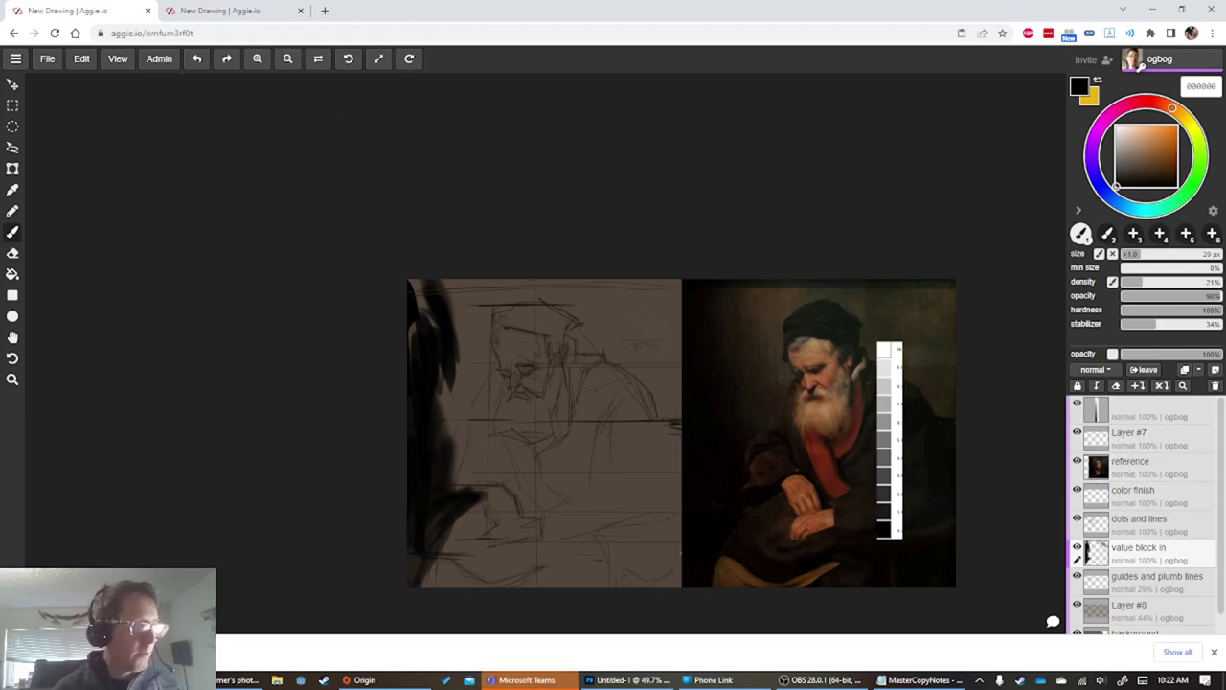
{"action": "left_click", "coordinate": [1147, 102]}
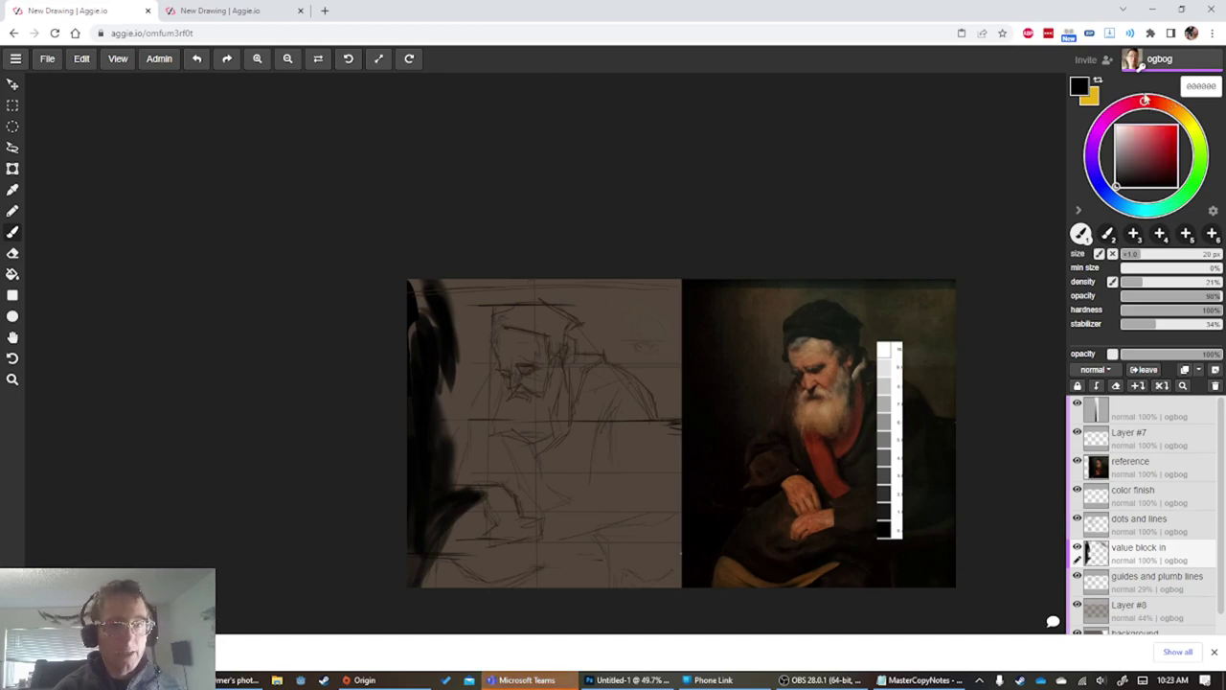
{"action": "left_click", "coordinate": [1123, 436]}
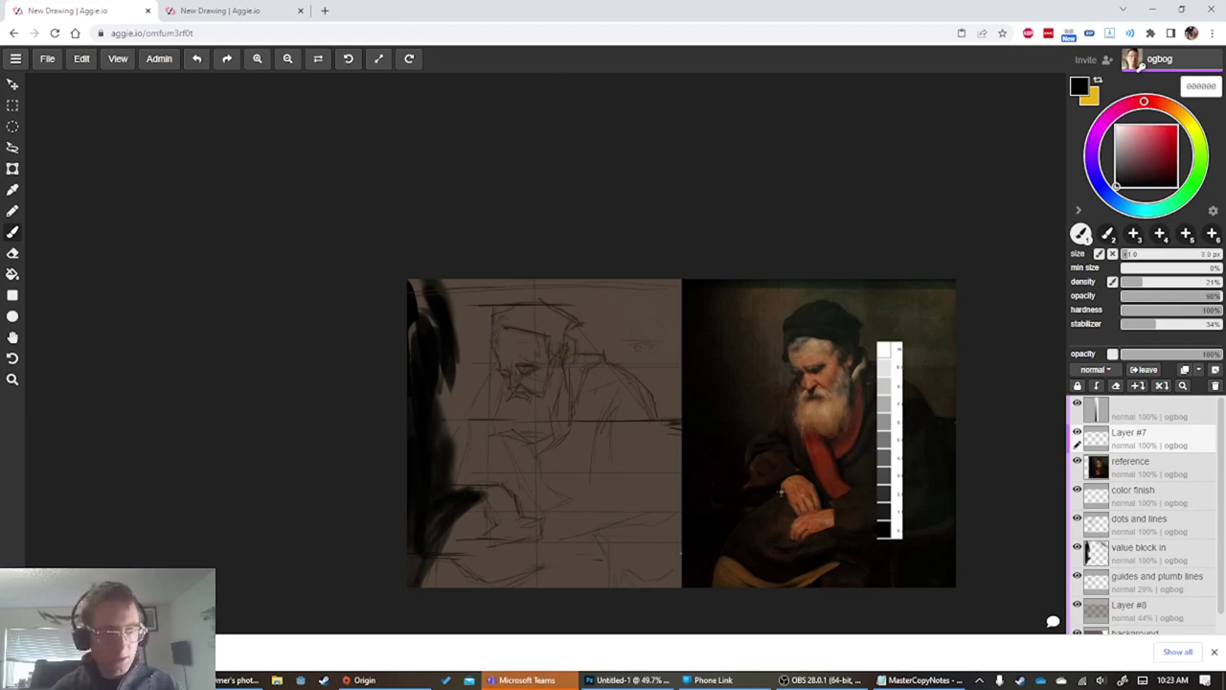
{"action": "left_click_drag", "start_coordinate": [776, 496], "coordinate": [733, 529]}
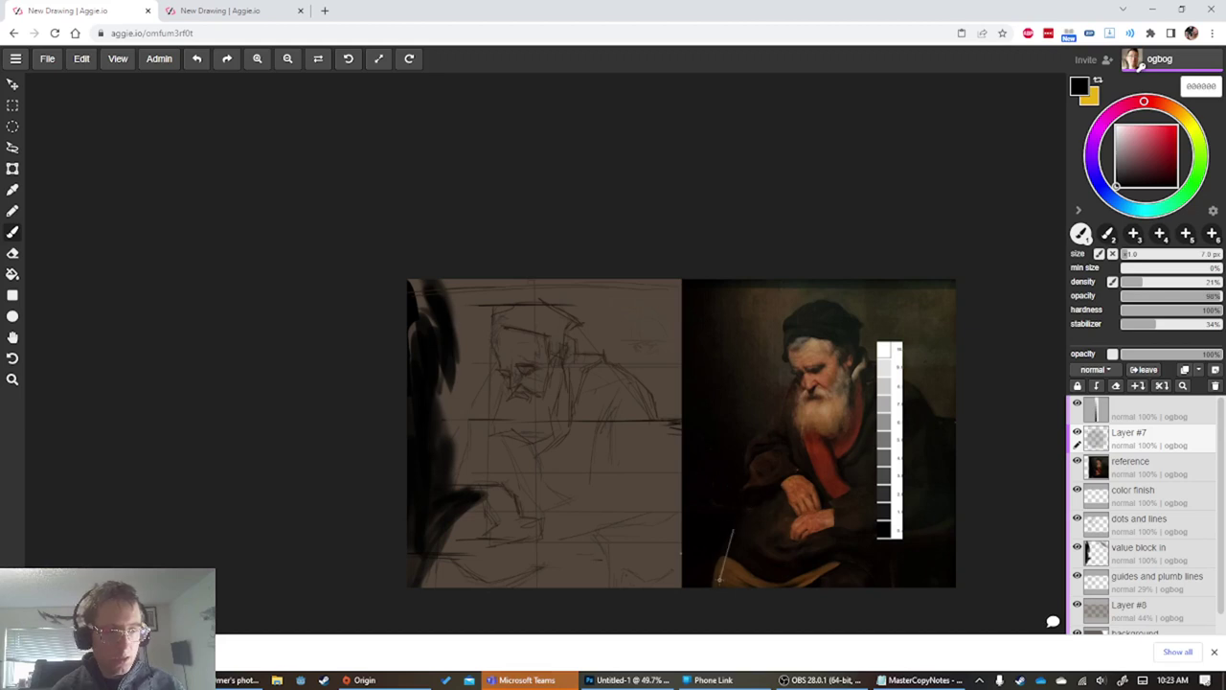
{"action": "mouse_move", "coordinate": [718, 580]}
{"action": "left_mouse_down"}
{"action": "mouse_move", "coordinate": [711, 592]}
{"action": "mouse_move", "coordinate": [682, 484]}
{"action": "mouse_move", "coordinate": [686, 293]}
{"action": "mouse_move", "coordinate": [683, 459]}
{"action": "mouse_move", "coordinate": [674, 431]}
{"action": "mouse_move", "coordinate": [669, 318]}
{"action": "mouse_move", "coordinate": [683, 273]}
{"action": "mouse_move", "coordinate": [732, 382]}
{"action": "mouse_move", "coordinate": [718, 397]}
{"action": "mouse_move", "coordinate": [753, 446]}
{"action": "left_mouse_up"}
{"action": "key", "text": "ctrl+z"}
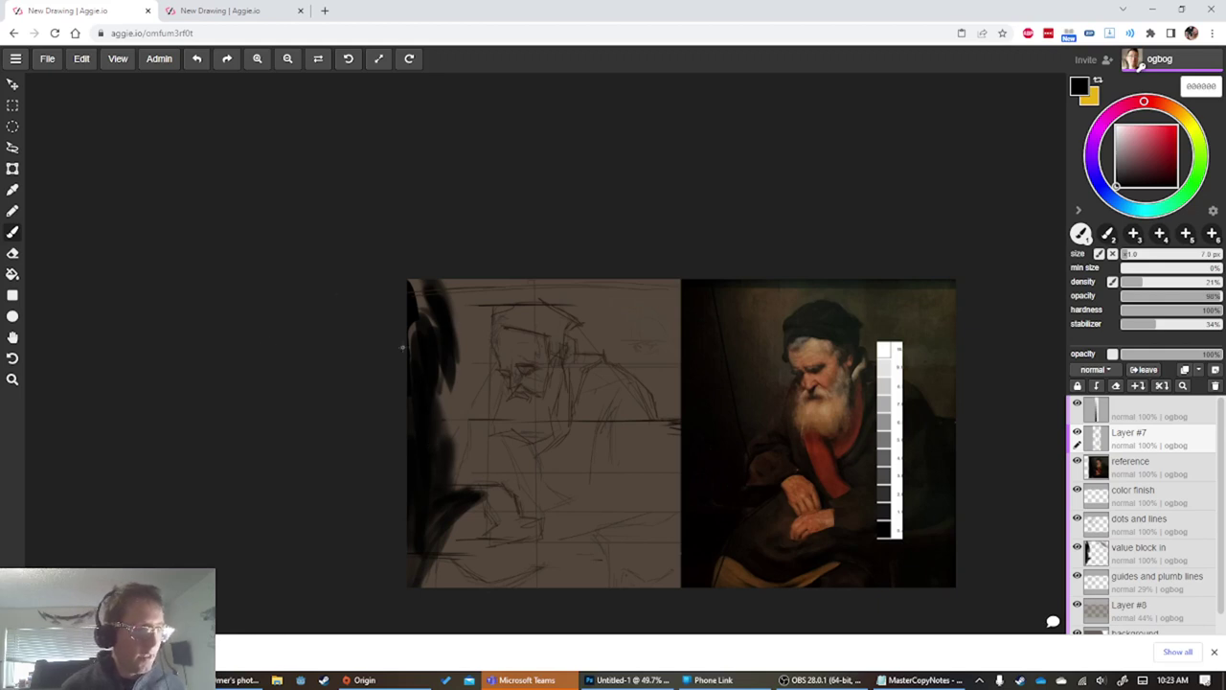
Fill the dark background shape along the sketch's left edge with solid black on Layer #7, and set the brush to 30 px
{"action": "mouse_move", "coordinate": [438, 419]}
{"action": "left_mouse_down"}
{"action": "mouse_move", "coordinate": [442, 365]}
{"action": "mouse_move", "coordinate": [432, 425]}
{"action": "mouse_move", "coordinate": [436, 374]}
{"action": "mouse_move", "coordinate": [409, 304]}
{"action": "mouse_move", "coordinate": [411, 344]}
{"action": "mouse_move", "coordinate": [408, 285]}
{"action": "mouse_move", "coordinate": [421, 430]}
{"action": "mouse_move", "coordinate": [436, 412]}
{"action": "mouse_move", "coordinate": [439, 469]}
{"action": "mouse_move", "coordinate": [429, 376]}
{"action": "mouse_move", "coordinate": [452, 468]}
{"action": "mouse_move", "coordinate": [425, 347]}
{"action": "mouse_move", "coordinate": [463, 454]}
{"action": "mouse_move", "coordinate": [464, 467]}
{"action": "mouse_move", "coordinate": [447, 397]}
{"action": "mouse_move", "coordinate": [458, 460]}
{"action": "mouse_move", "coordinate": [446, 476]}
{"action": "mouse_move", "coordinate": [425, 421]}
{"action": "mouse_move", "coordinate": [410, 429]}
{"action": "mouse_move", "coordinate": [449, 475]}
{"action": "mouse_move", "coordinate": [438, 490]}
{"action": "mouse_move", "coordinate": [464, 455]}
{"action": "mouse_move", "coordinate": [456, 419]}
{"action": "mouse_move", "coordinate": [453, 453]}
{"action": "mouse_move", "coordinate": [428, 311]}
{"action": "mouse_move", "coordinate": [408, 369]}
{"action": "mouse_move", "coordinate": [437, 512]}
{"action": "left_mouse_up"}
{"action": "key", "text": "bracketleft"}
{"action": "key", "text": "bracketleft"}
{"action": "key", "text": "bracketleft"}
{"action": "key", "text": "bracketleft"}
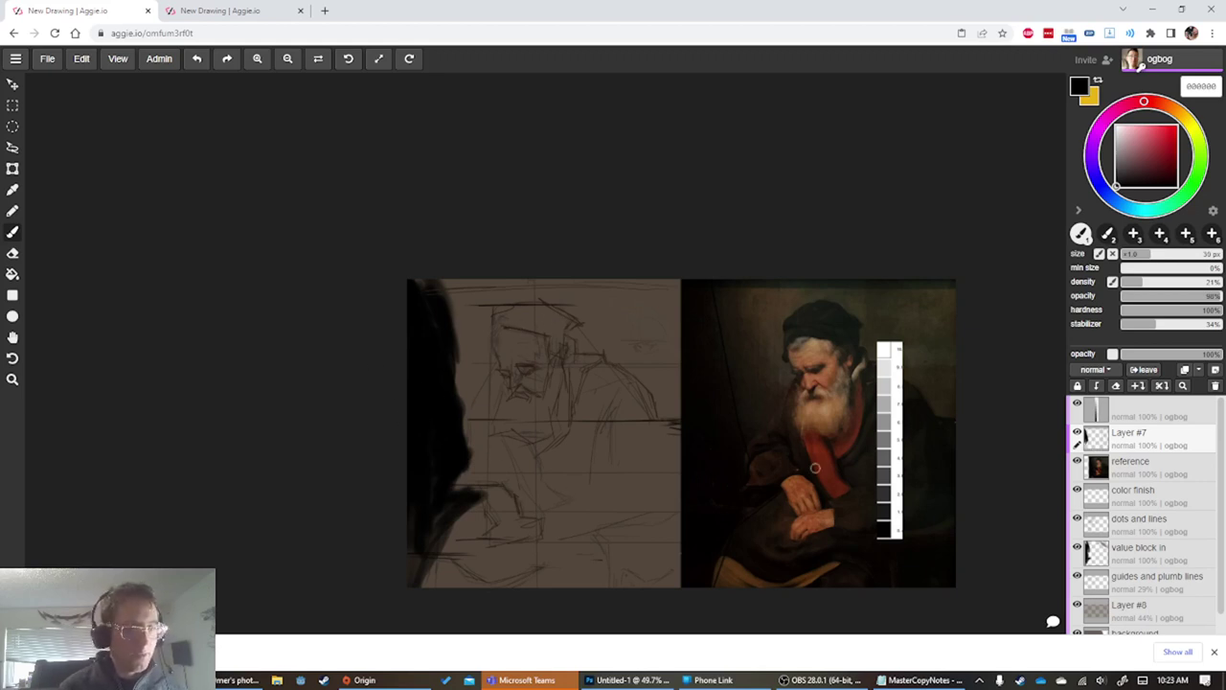
Hide the value scale layer and make "value block in" the active layer
{"action": "left_click", "coordinate": [1154, 417]}
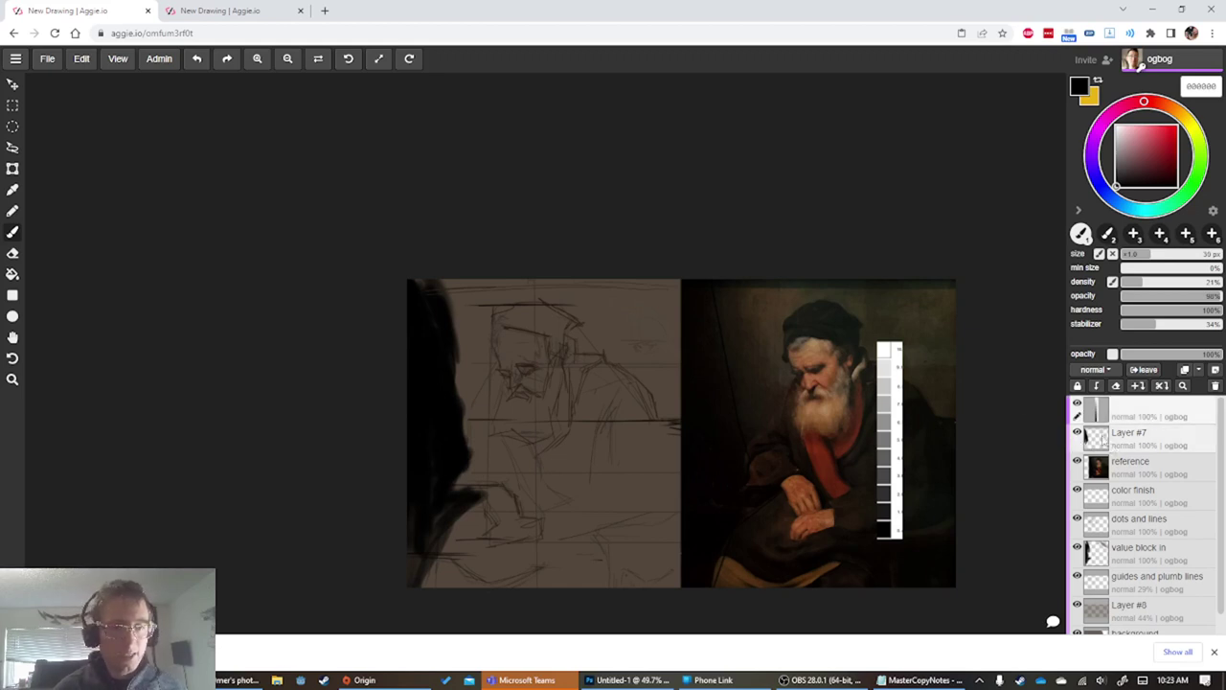
{"action": "left_click", "coordinate": [1077, 403]}
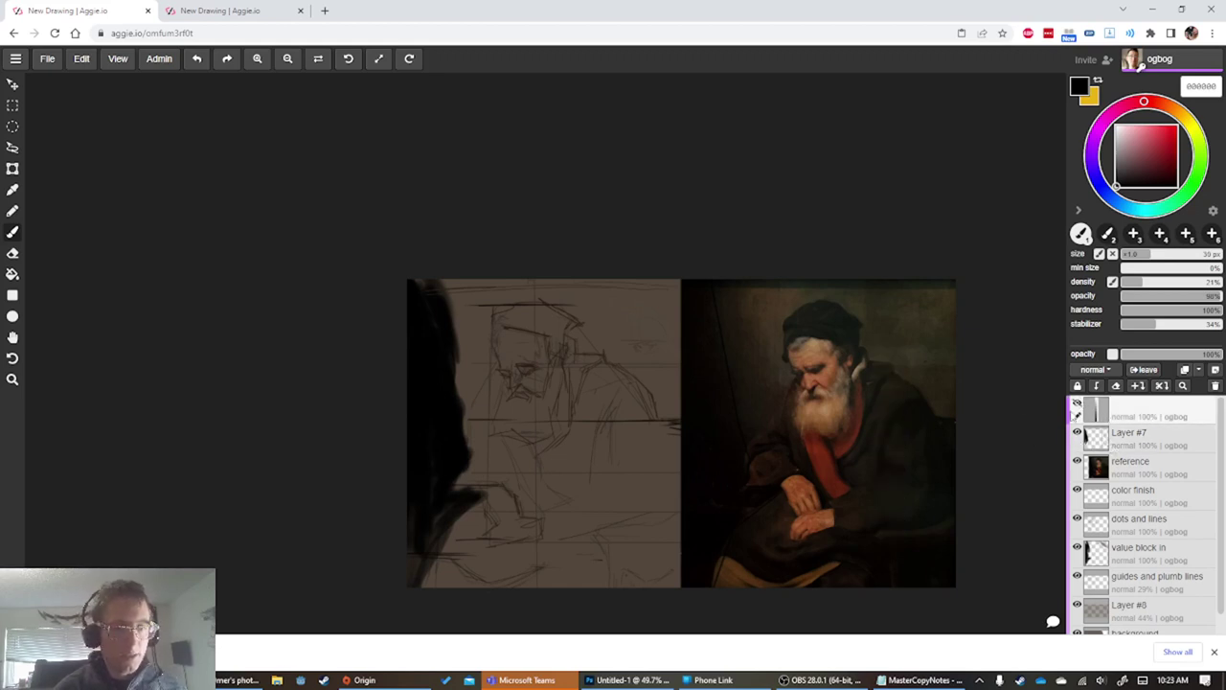
{"action": "left_click", "coordinate": [1102, 559]}
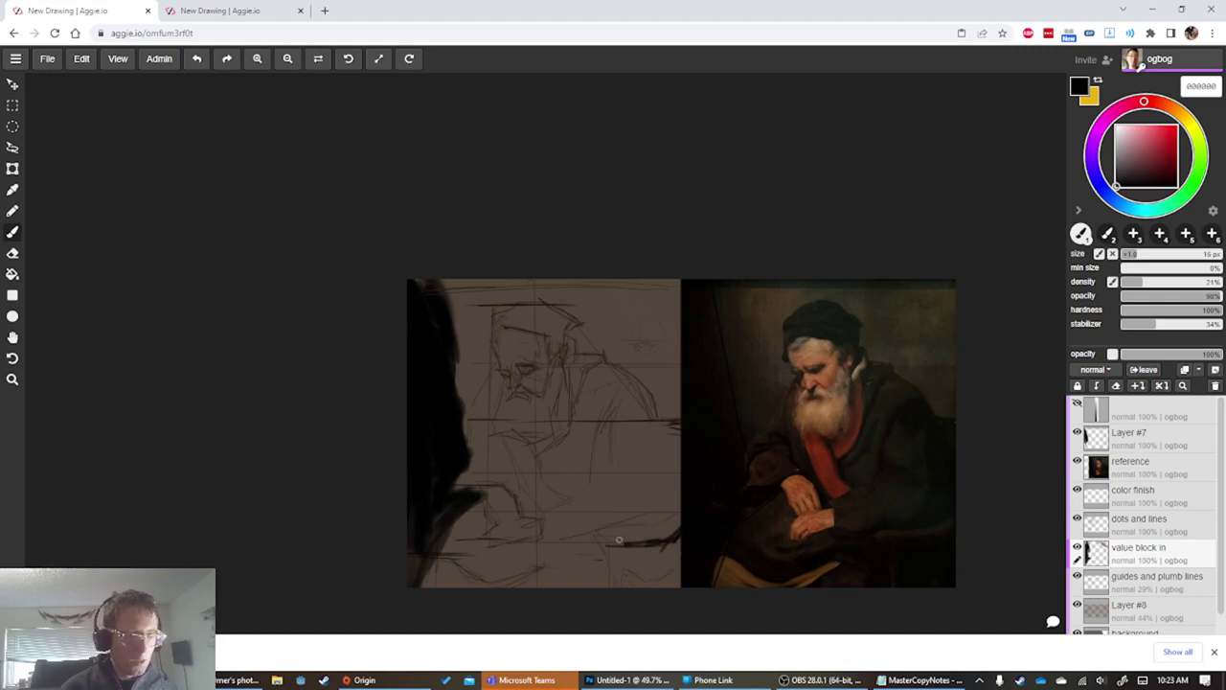
Block in the dark lower-right corner in black and carry the shadow contour beneath the figure's lap up to the left elbow
{"action": "mouse_move", "coordinate": [603, 534]}
{"action": "left_mouse_down"}
{"action": "mouse_move", "coordinate": [622, 596]}
{"action": "mouse_move", "coordinate": [611, 558]}
{"action": "mouse_move", "coordinate": [665, 555]}
{"action": "mouse_move", "coordinate": [601, 552]}
{"action": "mouse_move", "coordinate": [619, 566]}
{"action": "mouse_move", "coordinate": [613, 557]}
{"action": "mouse_move", "coordinate": [616, 591]}
{"action": "mouse_move", "coordinate": [617, 555]}
{"action": "mouse_move", "coordinate": [628, 593]}
{"action": "mouse_move", "coordinate": [668, 553]}
{"action": "mouse_move", "coordinate": [684, 590]}
{"action": "mouse_move", "coordinate": [650, 567]}
{"action": "left_mouse_up"}
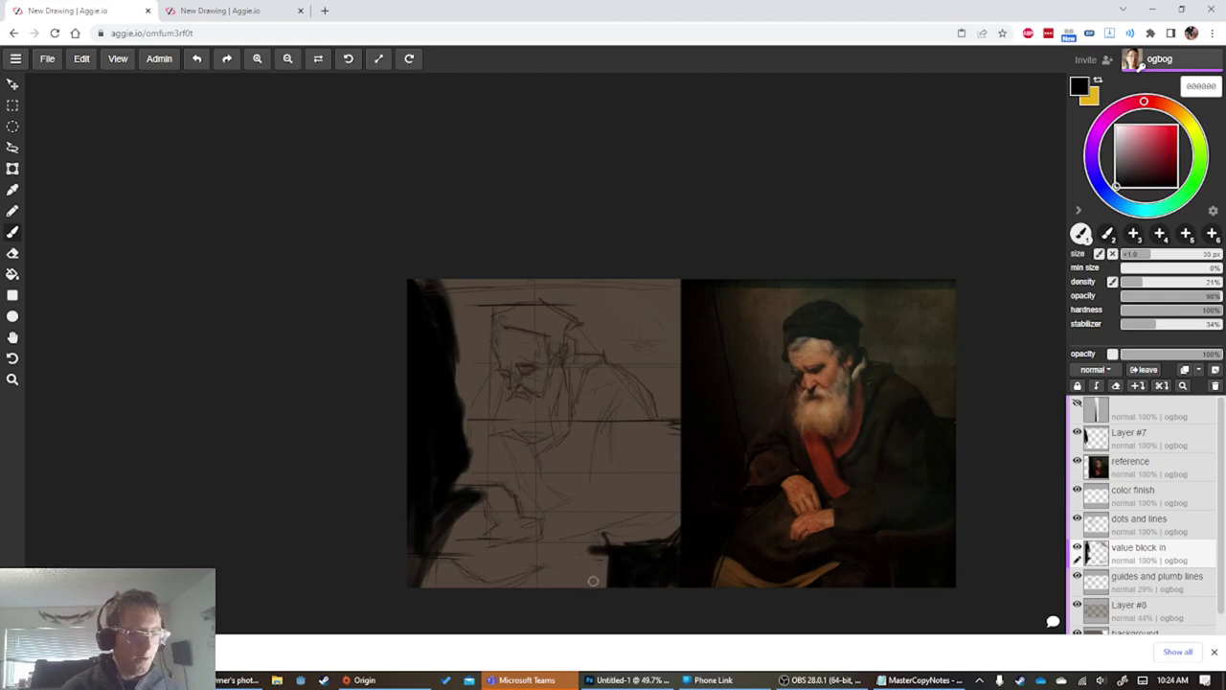
{"action": "mouse_move", "coordinate": [596, 592]}
{"action": "left_mouse_down"}
{"action": "mouse_move", "coordinate": [595, 574]}
{"action": "mouse_move", "coordinate": [563, 555]}
{"action": "mouse_move", "coordinate": [511, 579]}
{"action": "mouse_move", "coordinate": [551, 554]}
{"action": "mouse_move", "coordinate": [489, 573]}
{"action": "mouse_move", "coordinate": [499, 580]}
{"action": "left_mouse_up"}
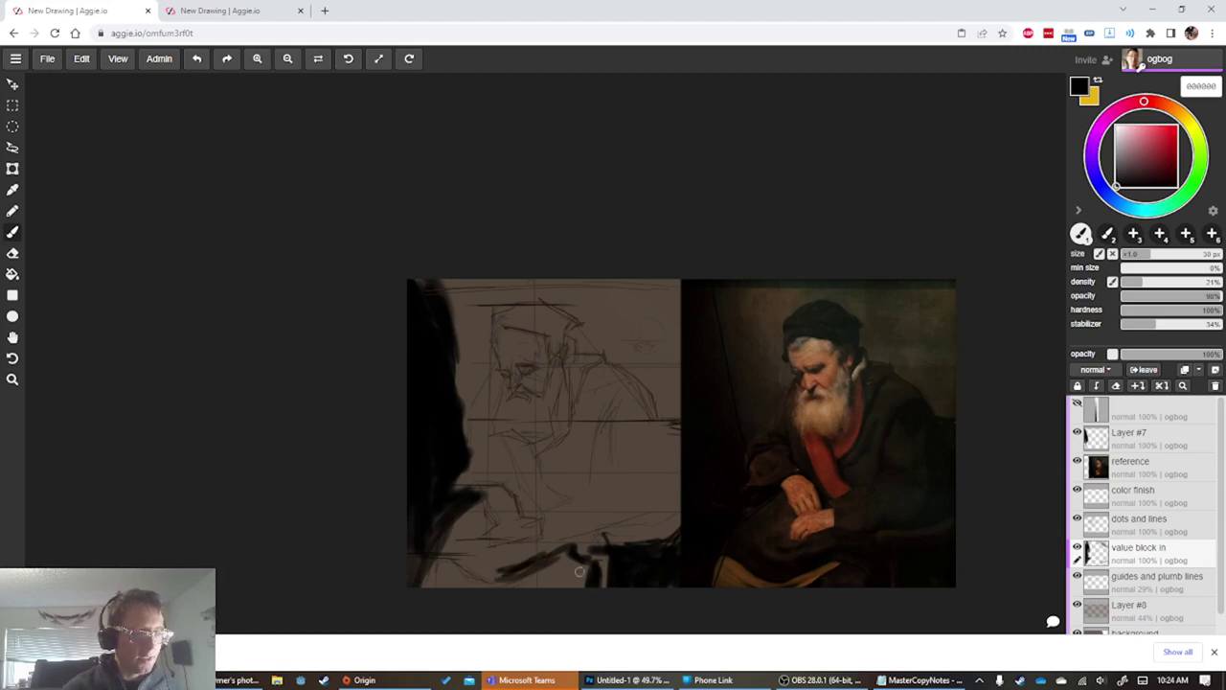
{"action": "mouse_move", "coordinate": [574, 563]}
{"action": "left_mouse_down"}
{"action": "mouse_move", "coordinate": [548, 584]}
{"action": "mouse_move", "coordinate": [503, 575]}
{"action": "mouse_move", "coordinate": [522, 566]}
{"action": "mouse_move", "coordinate": [490, 575]}
{"action": "mouse_move", "coordinate": [511, 567]}
{"action": "mouse_move", "coordinate": [496, 575]}
{"action": "mouse_move", "coordinate": [462, 538]}
{"action": "mouse_move", "coordinate": [495, 566]}
{"action": "left_mouse_up"}
{"action": "mouse_move", "coordinate": [499, 574]}
{"action": "left_mouse_down"}
{"action": "mouse_move", "coordinate": [450, 537]}
{"action": "mouse_move", "coordinate": [443, 550]}
{"action": "mouse_move", "coordinate": [462, 543]}
{"action": "mouse_move", "coordinate": [465, 503]}
{"action": "left_mouse_up"}
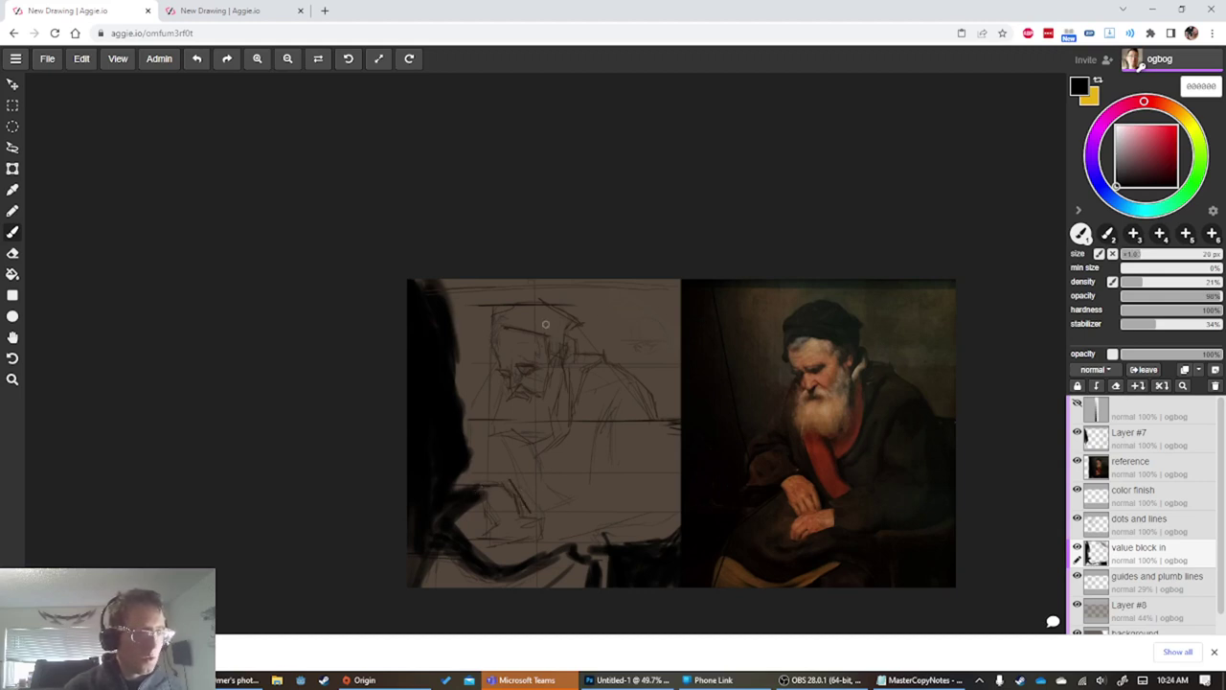
Block in the old man's cap in black, including its front edge above the forehead
{"action": "key", "text": "bracketright"}
{"action": "key", "text": "bracketright"}
{"action": "key", "text": "bracketright"}
{"action": "key", "text": "bracketright"}
{"action": "mouse_move", "coordinate": [555, 322]}
{"action": "left_mouse_down"}
{"action": "mouse_move", "coordinate": [509, 315]}
{"action": "mouse_move", "coordinate": [514, 324]}
{"action": "left_mouse_up"}
{"action": "key", "text": "["}
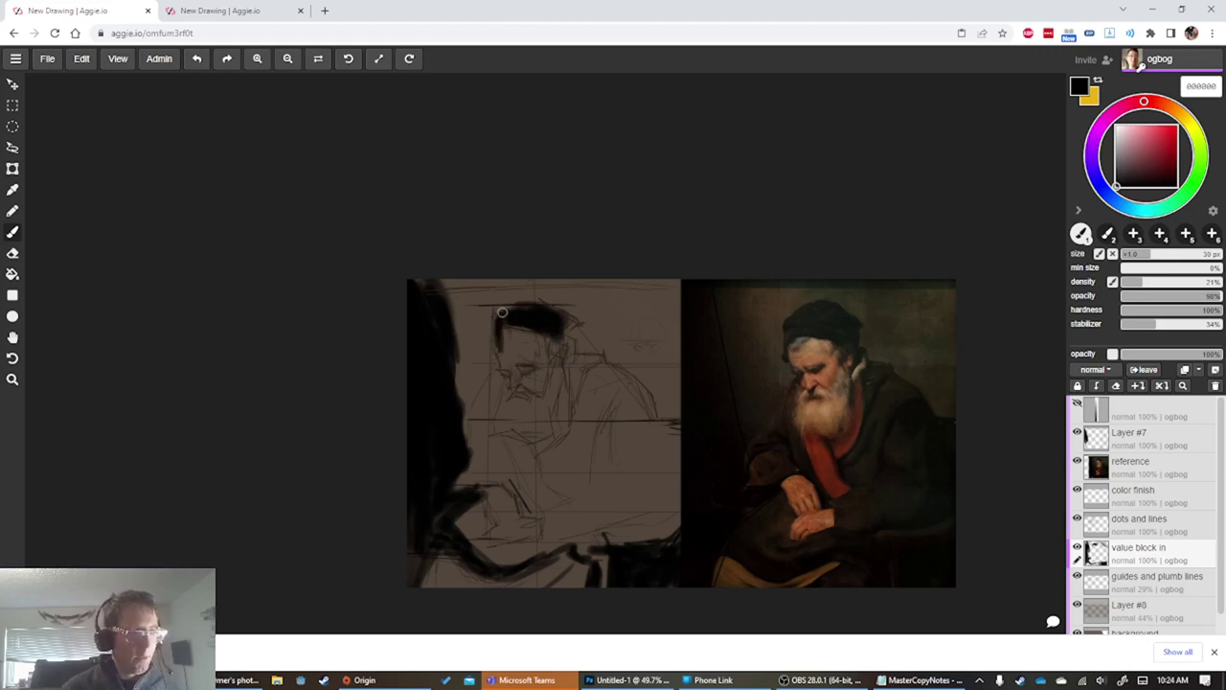
{"action": "left_click_drag", "start_coordinate": [506, 330], "coordinate": [504, 339]}
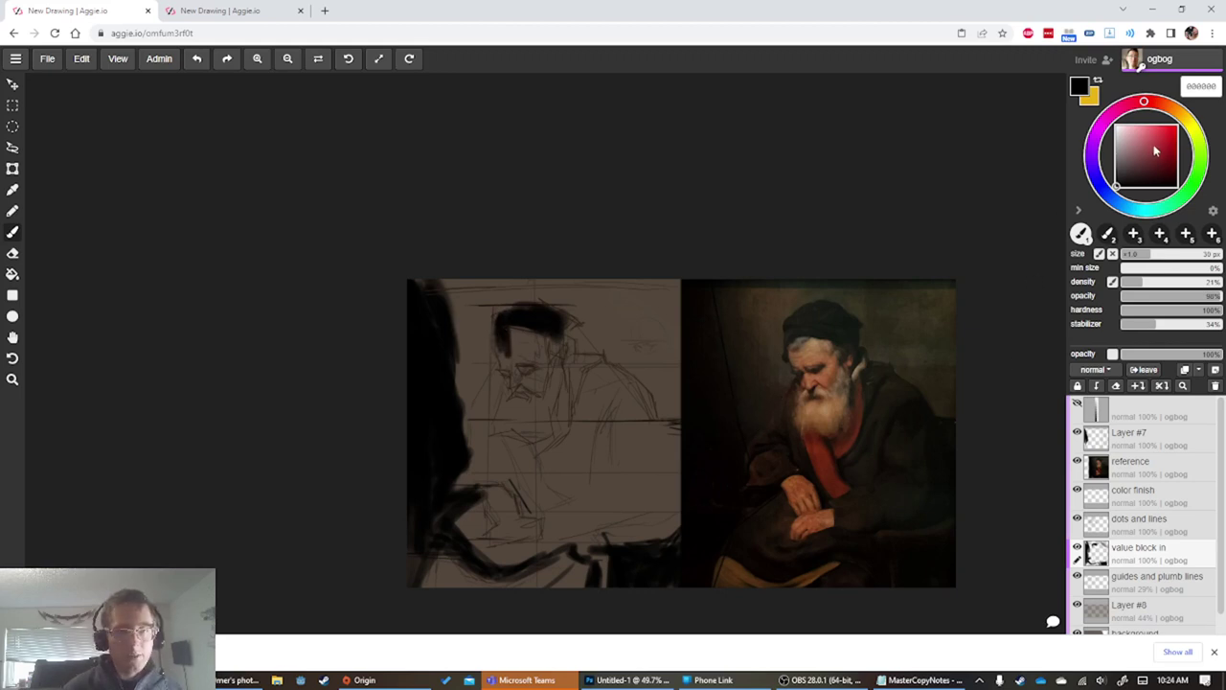
Choose a reddish brown (714a38) and test it with a stroke in the background above the figure's shoulder
{"action": "left_click", "coordinate": [1165, 104]}
{"action": "mouse_move", "coordinate": [1156, 164]}
{"action": "left_mouse_down"}
{"action": "mouse_move", "coordinate": [1154, 145]}
{"action": "mouse_move", "coordinate": [1147, 159]}
{"action": "left_mouse_up"}
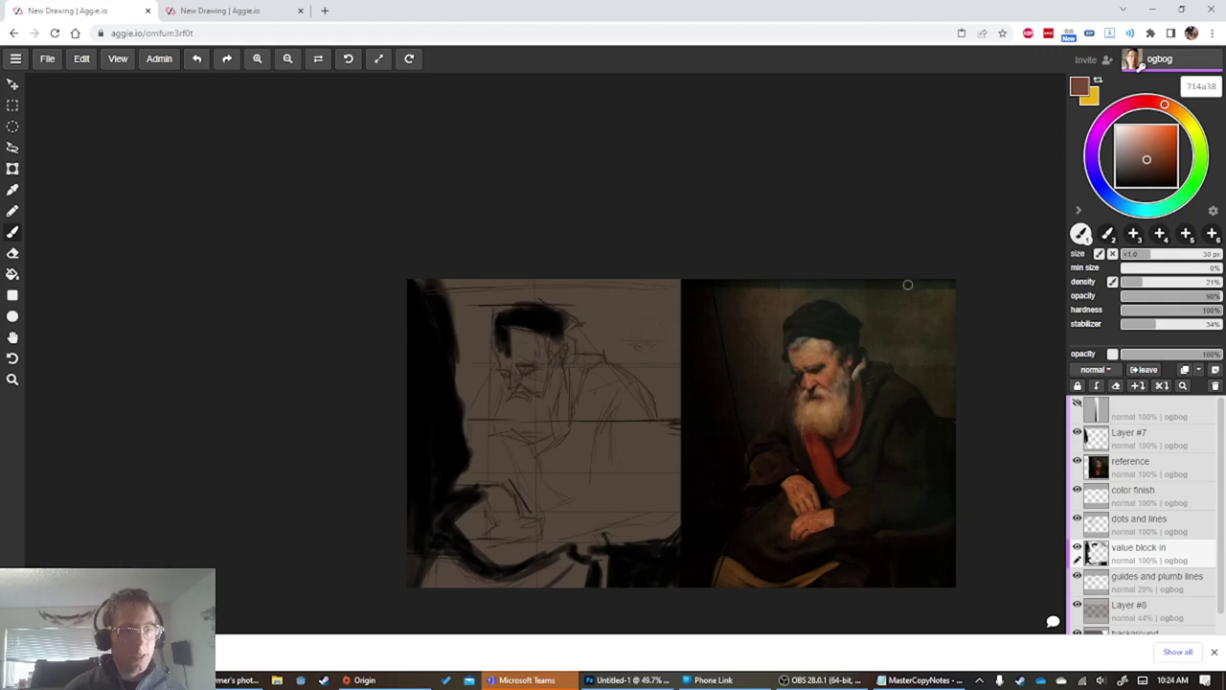
{"action": "key", "text": "alt"}
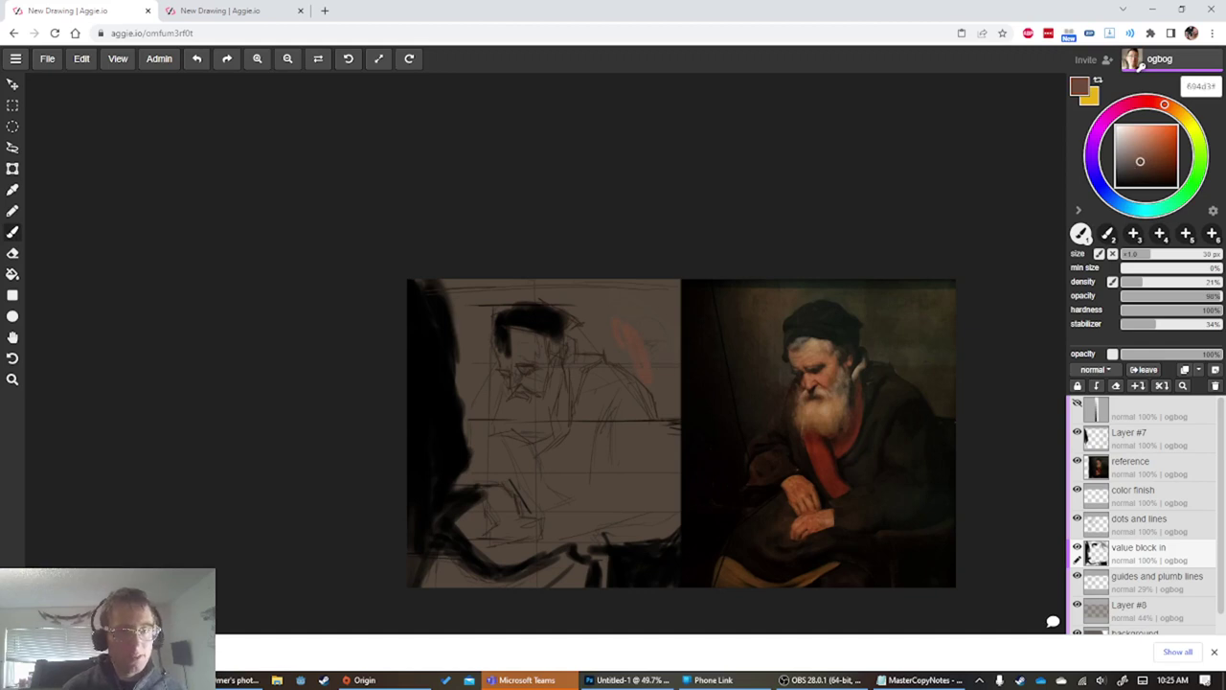
Darken the reddish brown to 563b2e and brush it over the background above the shoulder at 40 px
{"action": "left_click_drag", "start_coordinate": [1140, 161], "coordinate": [1145, 168]}
{"action": "key", "text": "bracketright"}
{"action": "key", "text": "bracketright"}
{"action": "key", "text": "bracketright"}
{"action": "key", "text": "bracketright"}
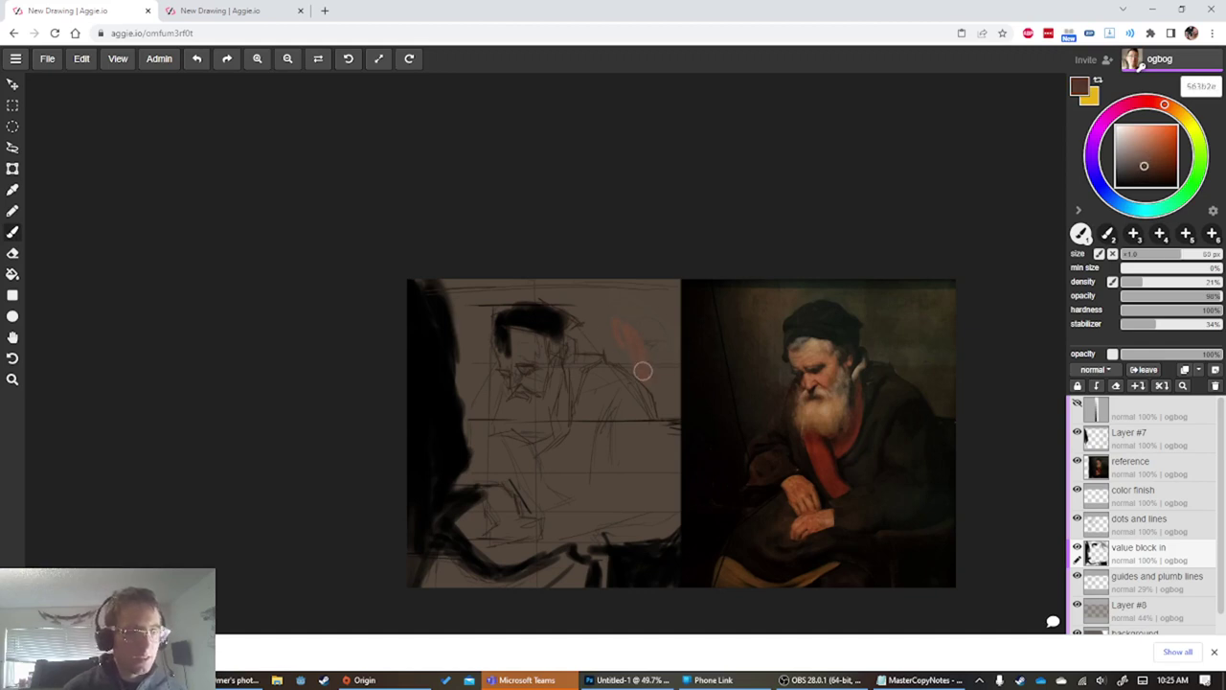
{"action": "key", "text": "bracketleft"}
{"action": "key", "text": "bracketleft"}
{"action": "key", "text": "bracketleft"}
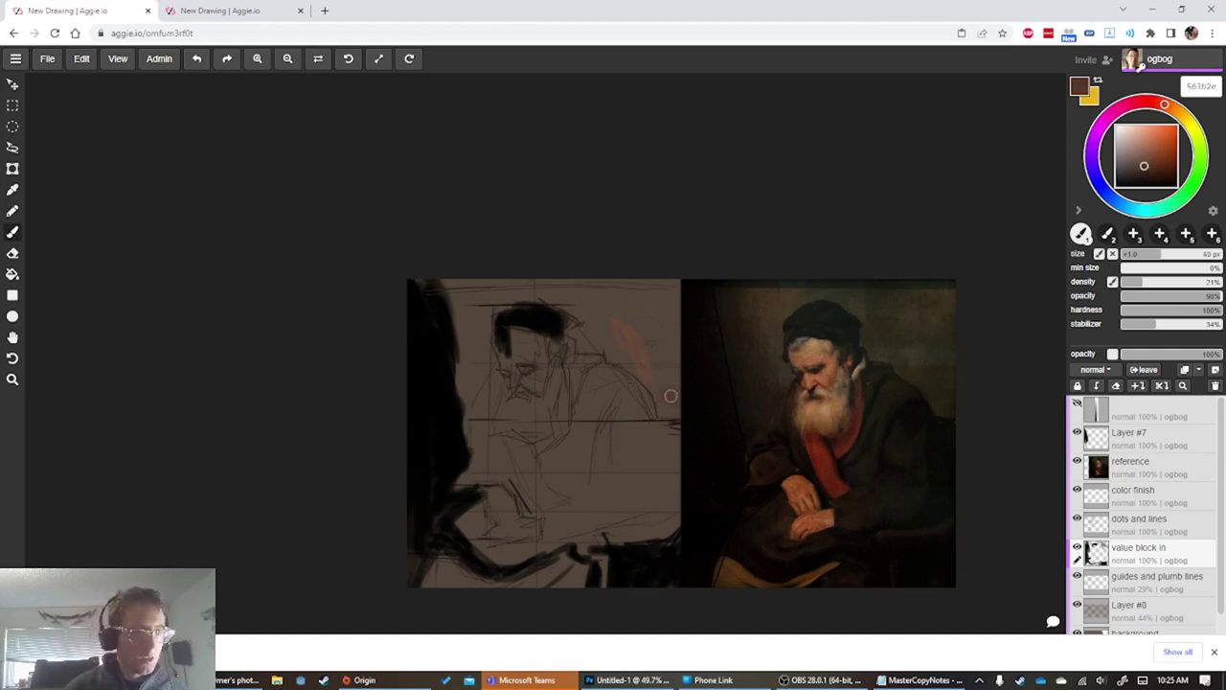
{"action": "left_click_drag", "start_coordinate": [669, 385], "coordinate": [641, 347]}
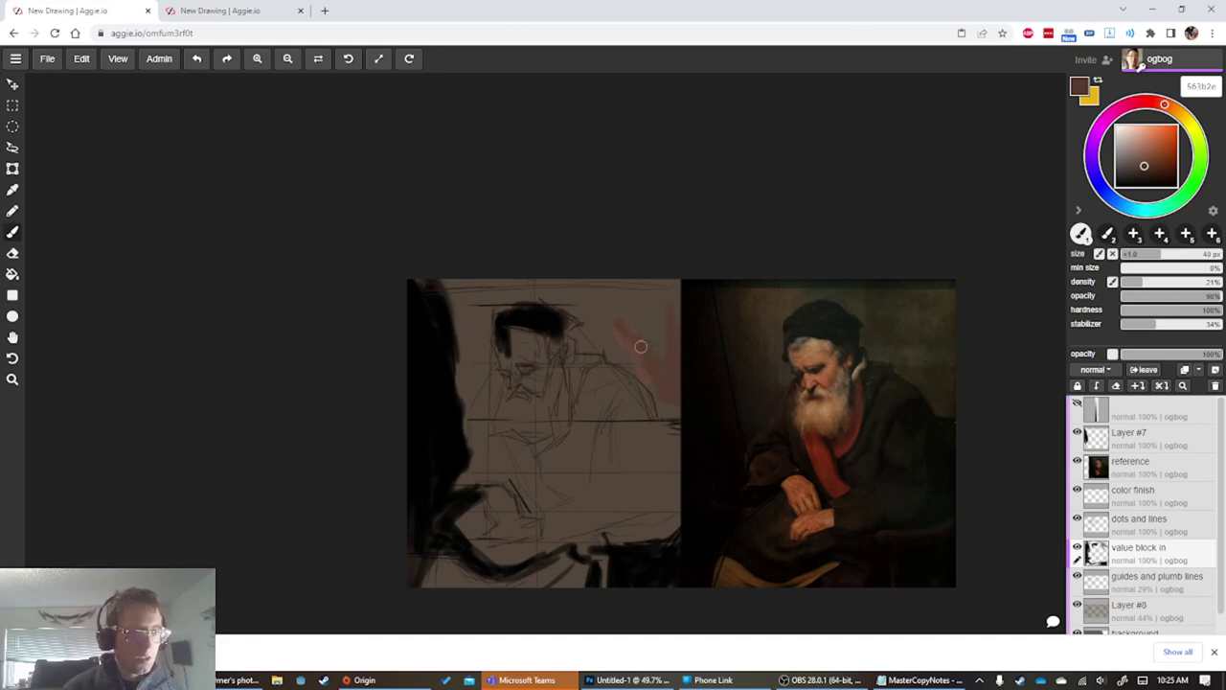
Shift the colour to yellowish brown (56482e) and paint it over the background on both sides of the head
{"action": "left_click_drag", "start_coordinate": [1167, 109], "coordinate": [1181, 113]}
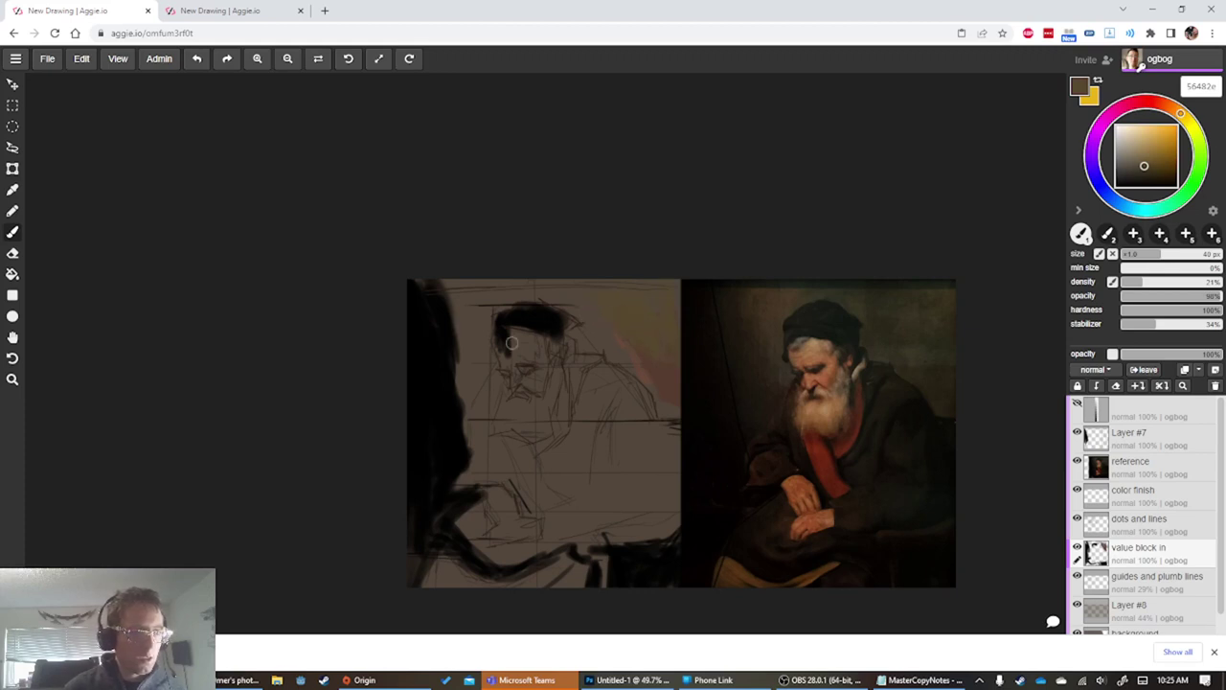
{"action": "left_click_drag", "start_coordinate": [490, 331], "coordinate": [496, 305]}
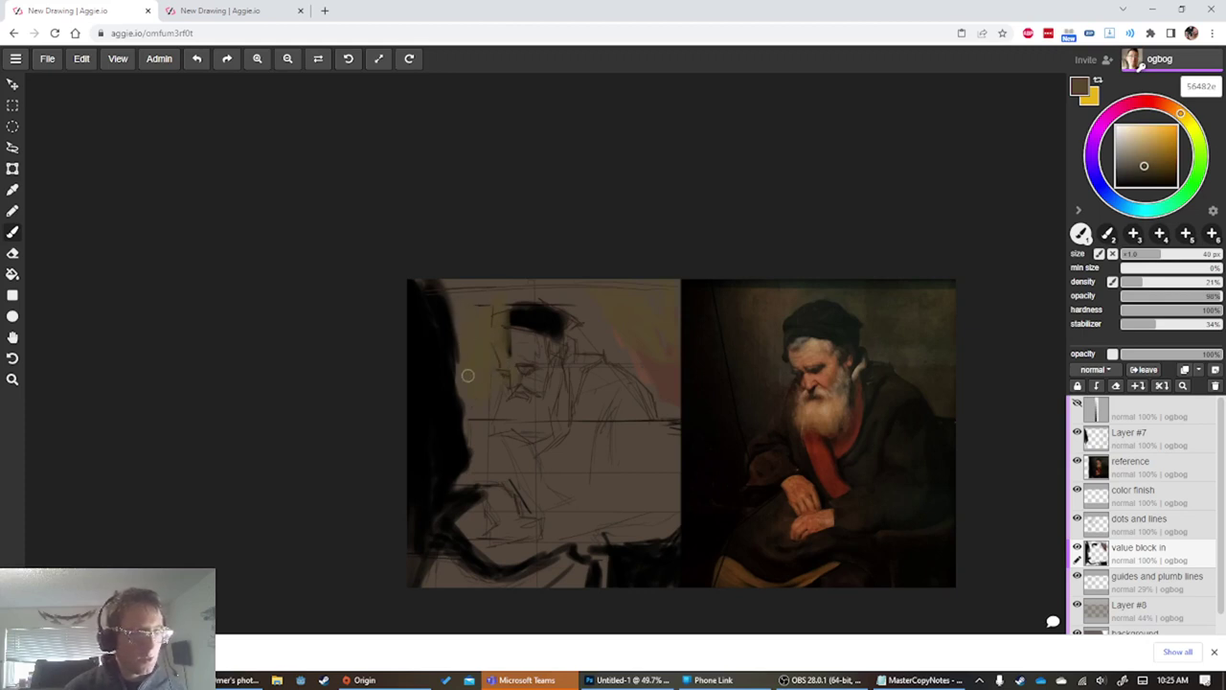
{"action": "left_click_drag", "start_coordinate": [459, 373], "coordinate": [457, 438]}
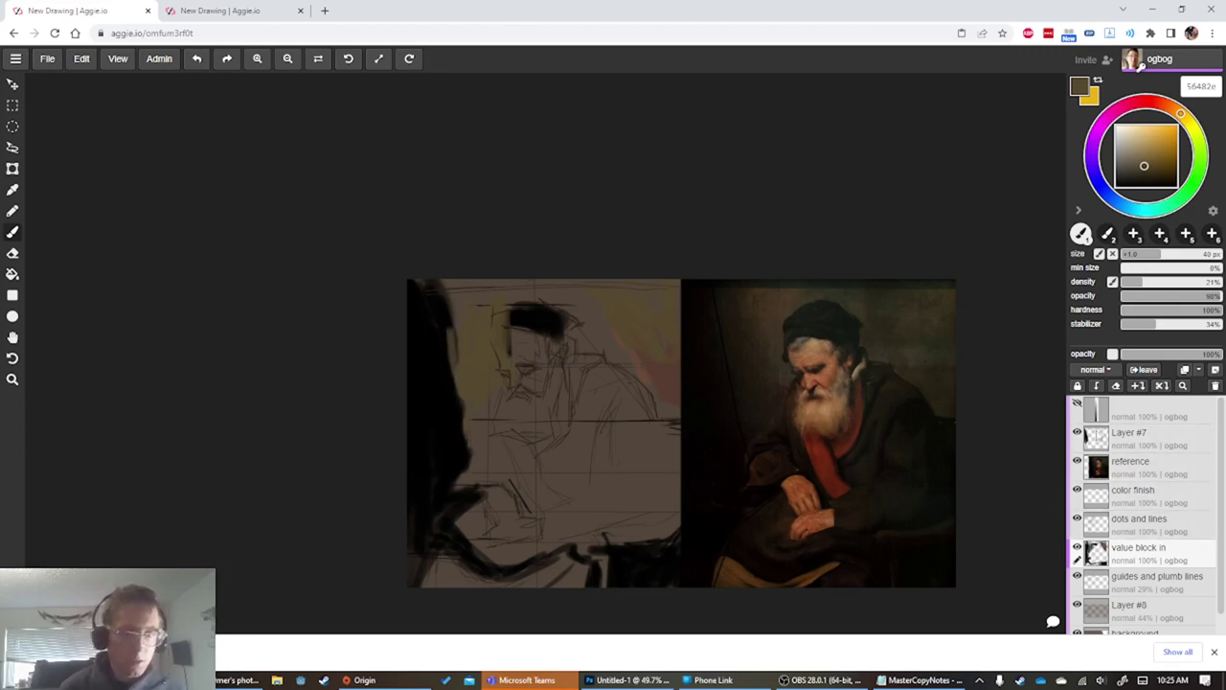
Move Layer #7 between "dots and lines" and "value block in", and make "value block in" the active layer
{"action": "left_click", "coordinate": [1098, 445]}
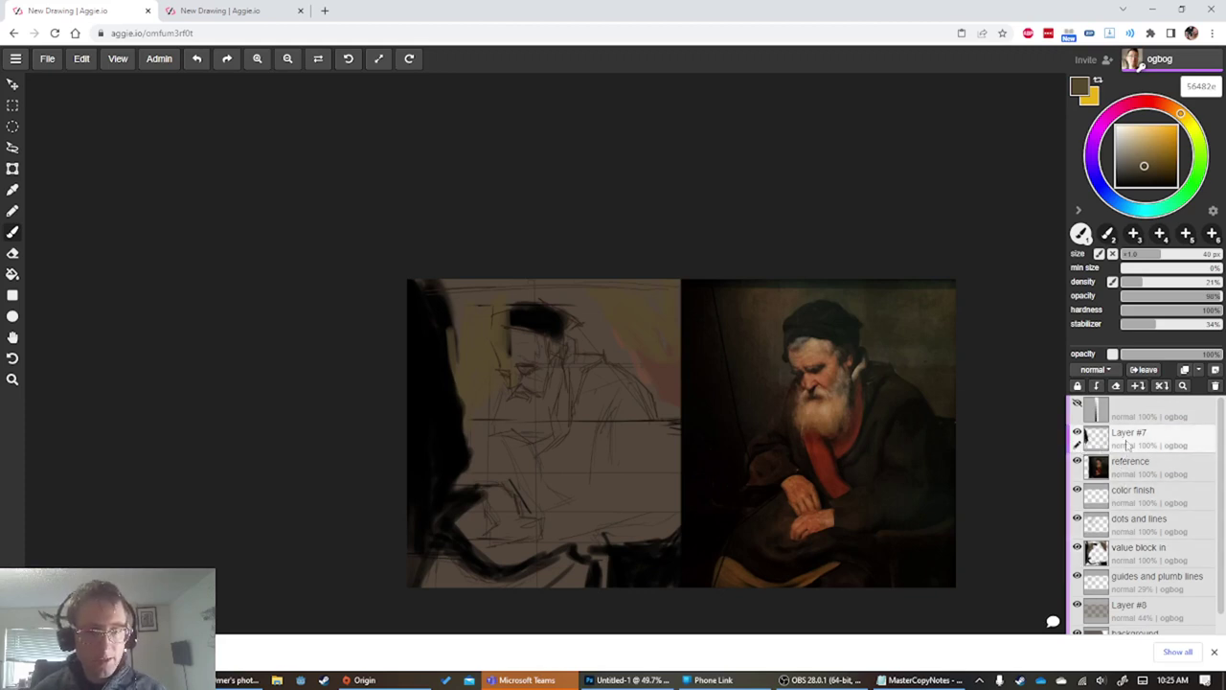
{"action": "left_click_drag", "start_coordinate": [1128, 444], "coordinate": [1130, 544]}
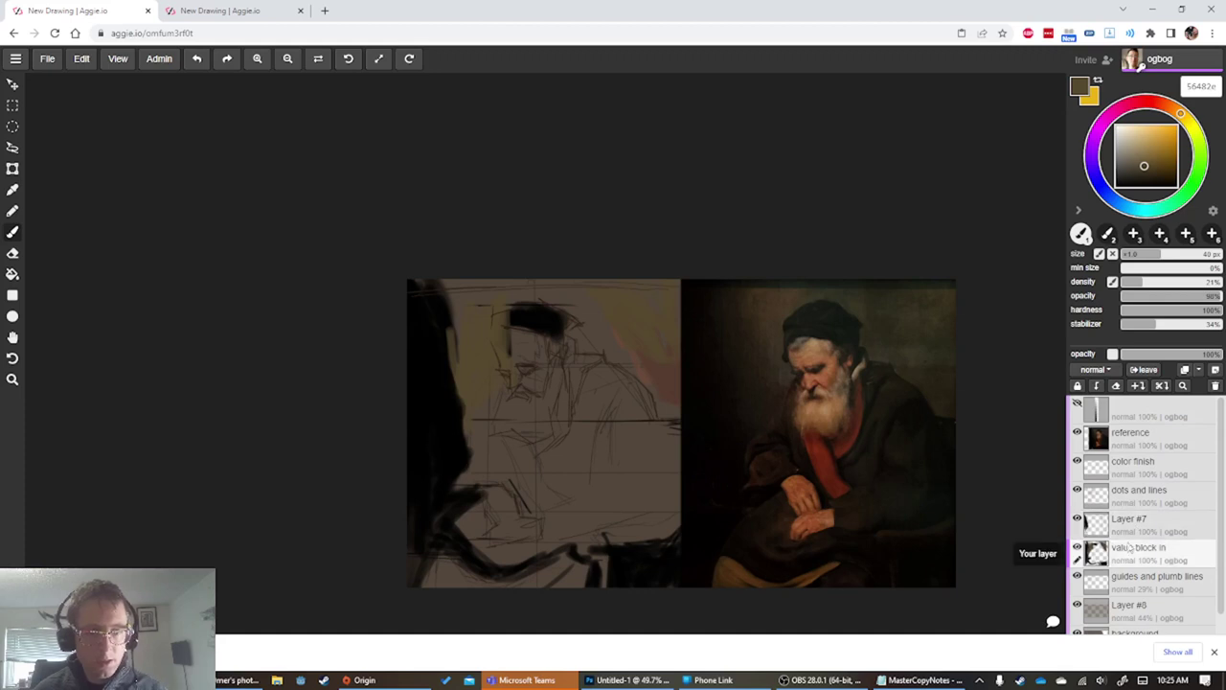
Merge Layer #7 down into the "value block in" layer
{"action": "right_click", "coordinate": [1130, 525]}
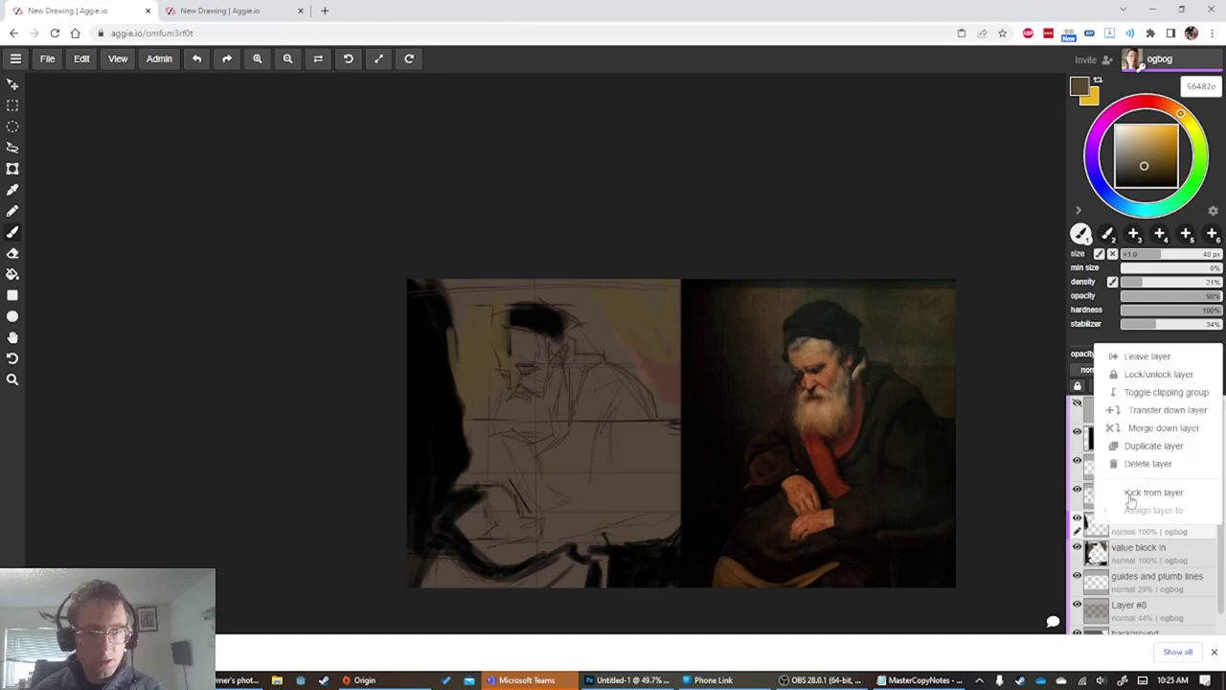
{"action": "left_click", "coordinate": [1150, 433]}
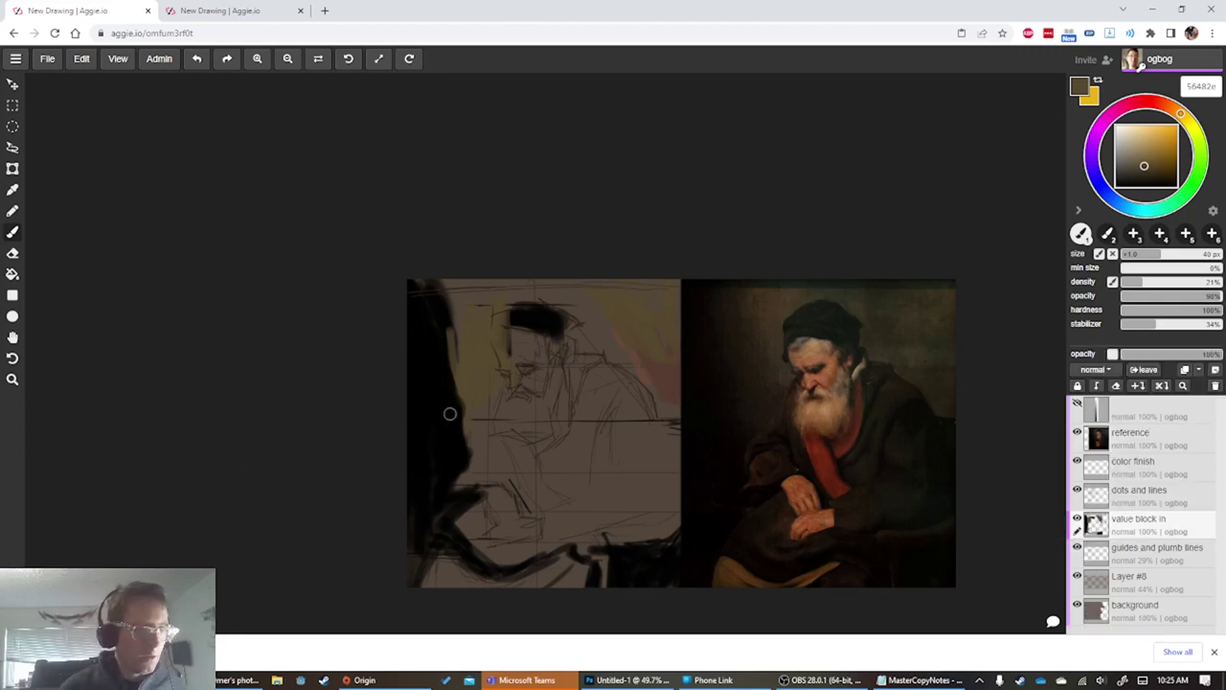
Enlarge the brush to 120 px and soften the background's black edge with a sampled dark brown (1a160e)
{"action": "key", "text": "bracketright"}
{"action": "key", "text": "bracketright"}
{"action": "key", "text": "bracketright"}
{"action": "key", "text": "bracketright"}
{"action": "key", "text": "bracketright"}
{"action": "key", "text": "bracketright"}
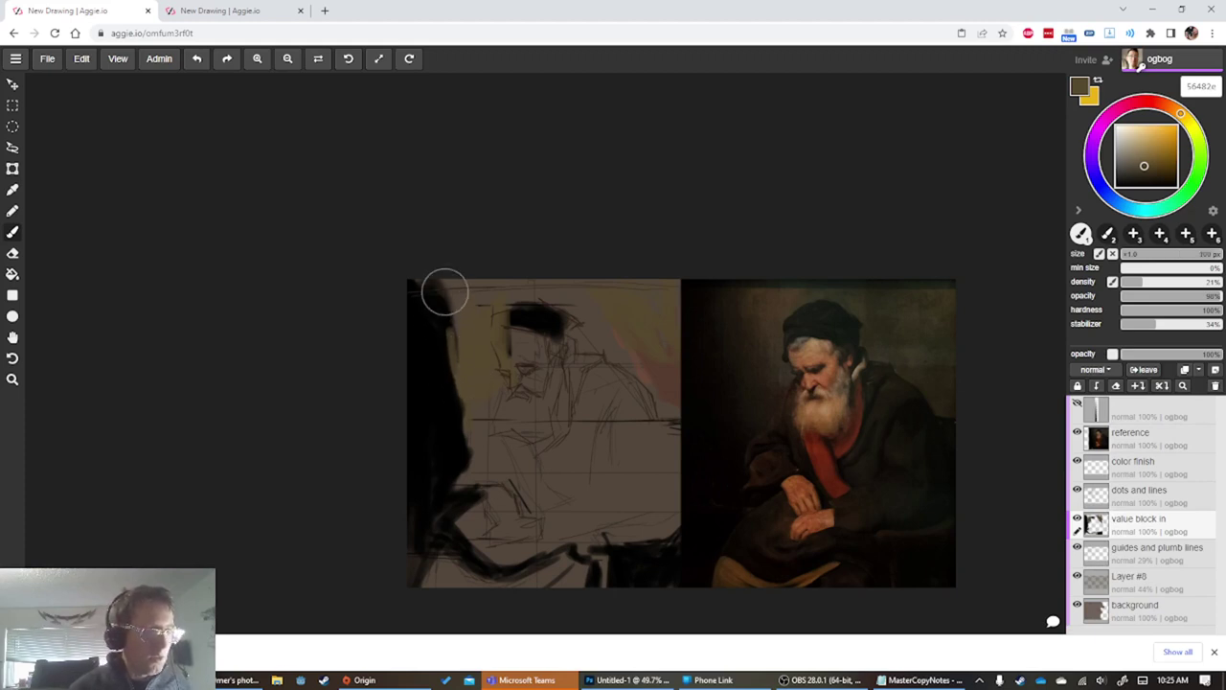
{"action": "key", "text": "alt"}
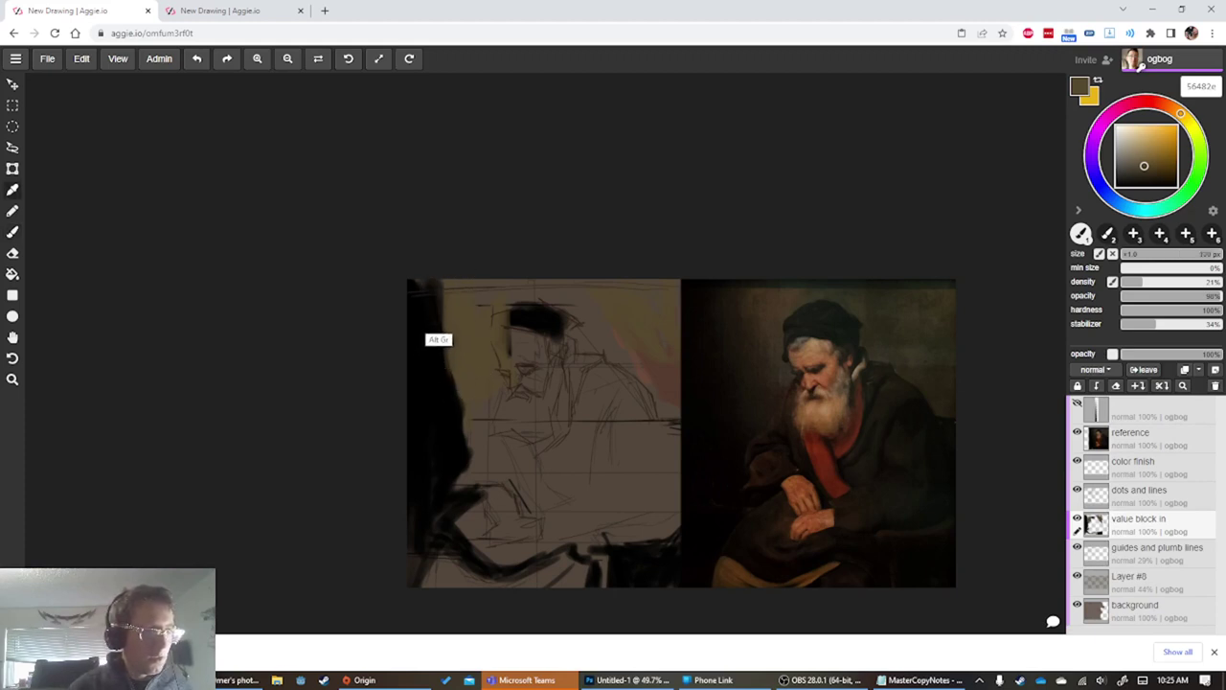
{"action": "left_click", "coordinate": [431, 303], "text": "alt"}
{"action": "key", "text": "alt"}
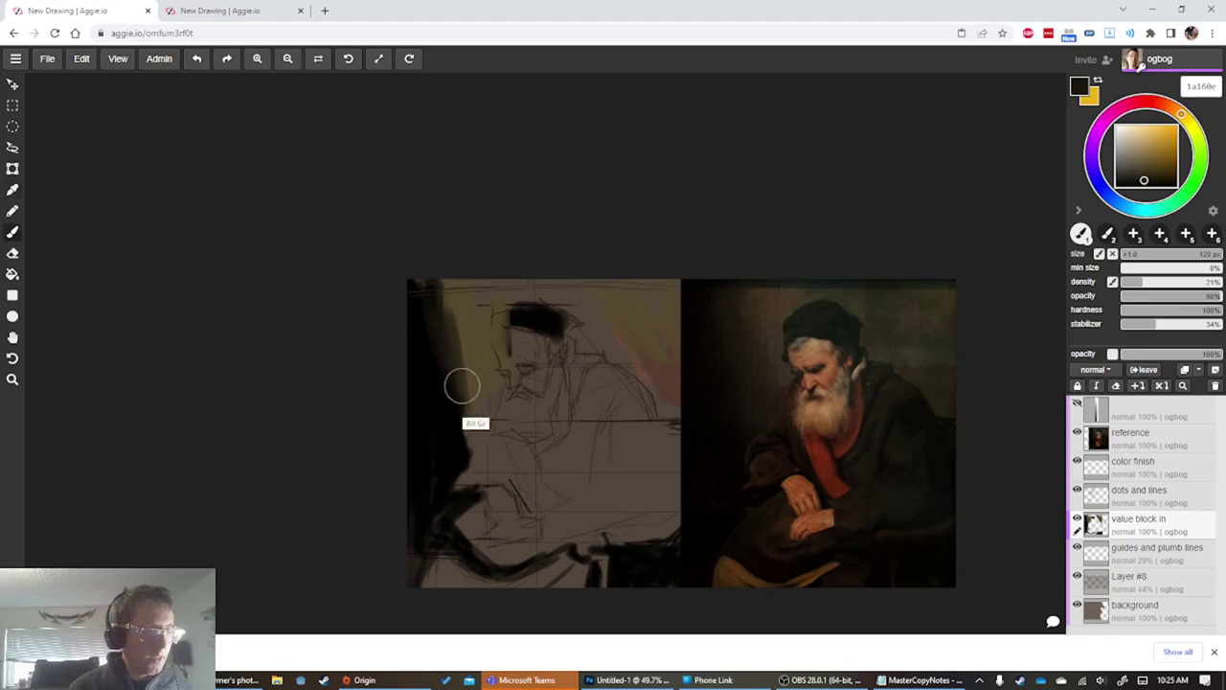
Sample dark brown 2b2418 and blend it across the background from the black edge towards the face
{"action": "key", "text": "alt"}
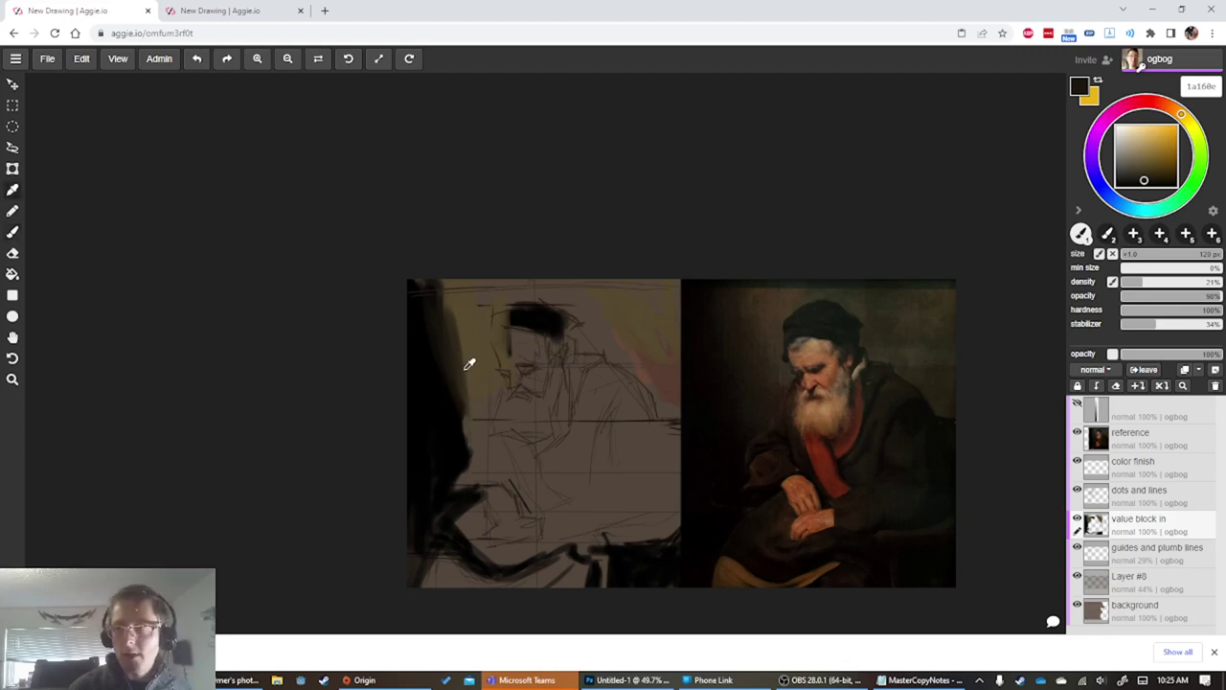
{"action": "left_click", "coordinate": [460, 363], "text": "alt"}
{"action": "mouse_move", "coordinate": [450, 340]}
{"action": "left_mouse_down"}
{"action": "mouse_move", "coordinate": [482, 392]}
{"action": "mouse_move", "coordinate": [464, 353]}
{"action": "left_mouse_up"}
{"action": "left_click_drag", "start_coordinate": [438, 278], "coordinate": [481, 377]}
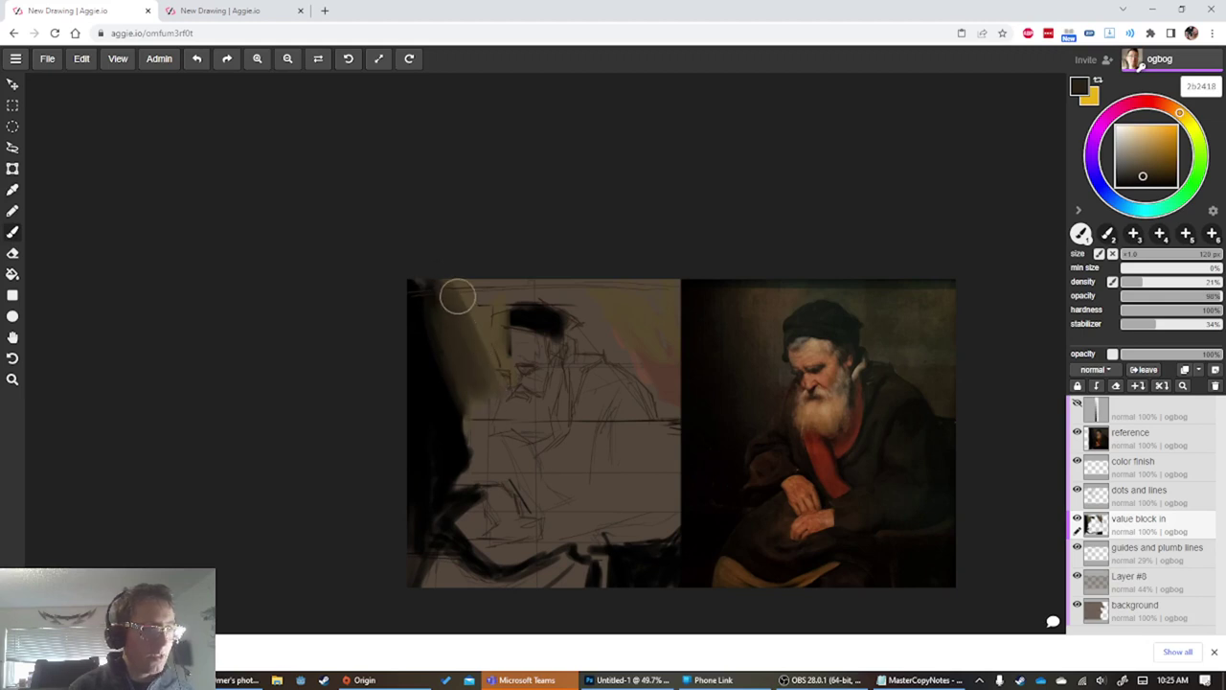
{"action": "left_click_drag", "start_coordinate": [457, 296], "coordinate": [493, 380]}
{"action": "left_click_drag", "start_coordinate": [483, 332], "coordinate": [491, 364]}
{"action": "left_click_drag", "start_coordinate": [469, 317], "coordinate": [487, 334]}
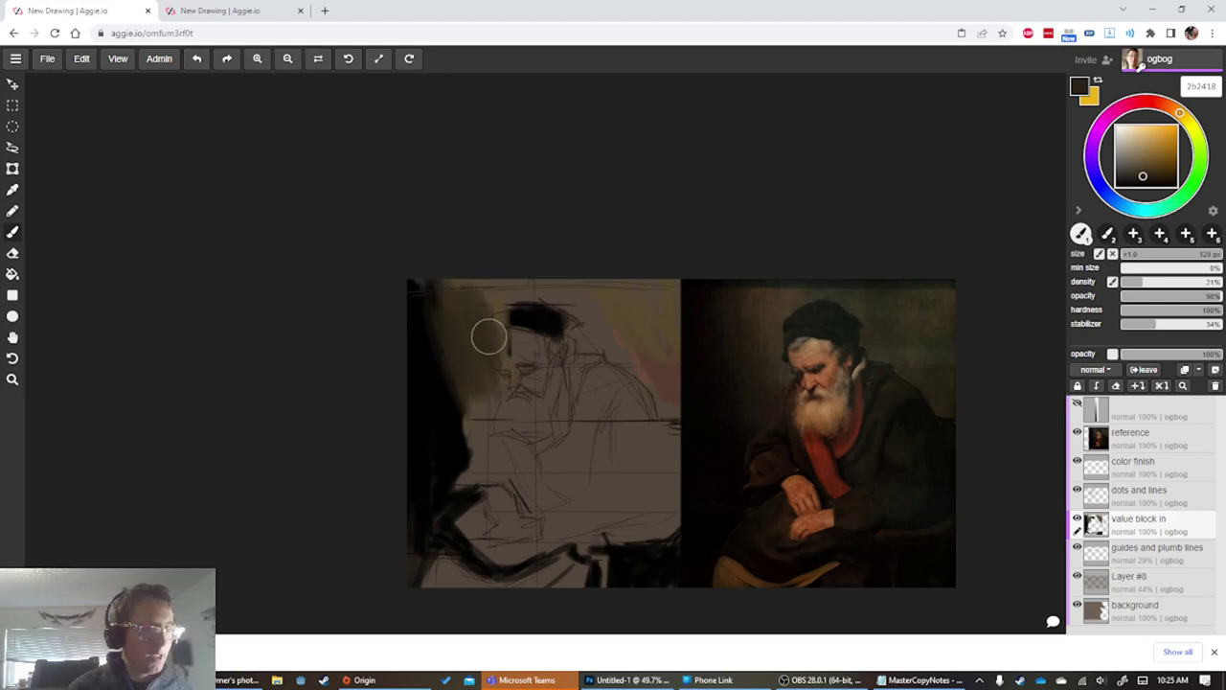
{"action": "left_click", "coordinate": [490, 356], "text": "alt"}
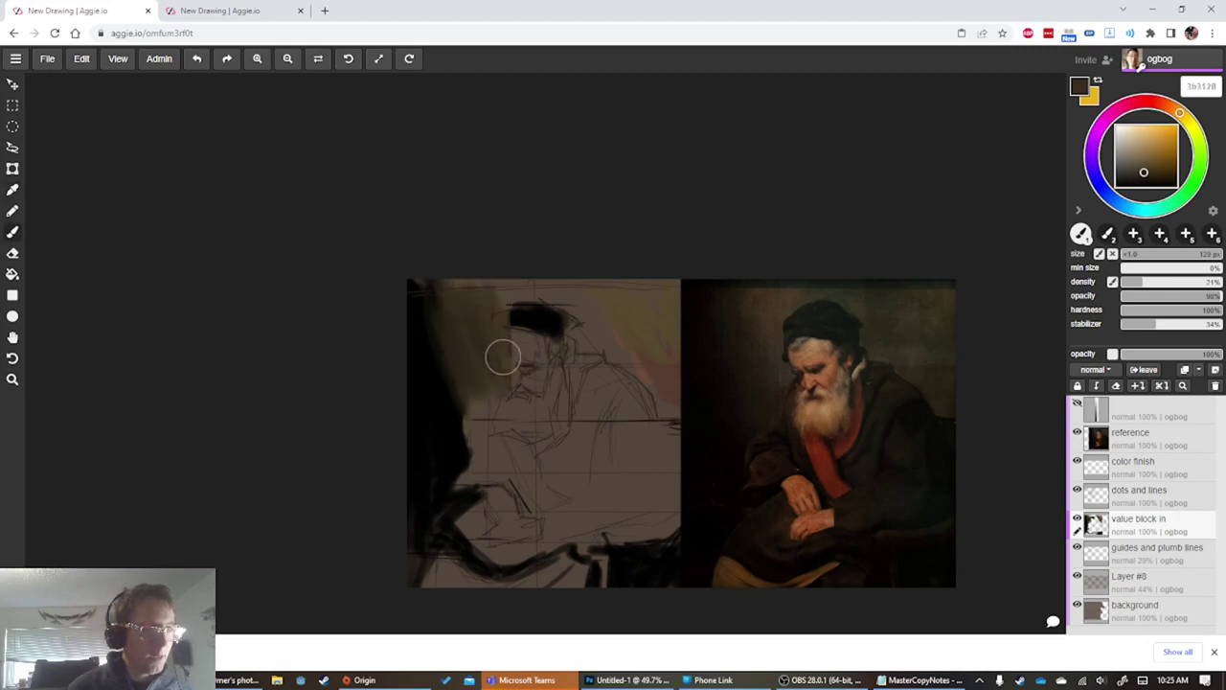
Reduce the brush to 14 px, sample black from the hat and refine the hat's lower edge
{"action": "key", "text": "bracketleft"}
{"action": "key", "text": "bracketleft"}
{"action": "key", "text": "bracketleft"}
{"action": "key", "text": "bracketleft"}
{"action": "key", "text": "bracketleft"}
{"action": "key", "text": "bracketleft"}
{"action": "key", "text": "bracketleft"}
{"action": "key", "text": "bracketleft"}
{"action": "left_click", "coordinate": [551, 331], "text": "alt"}
{"action": "left_click", "coordinate": [555, 326], "text": "alt"}
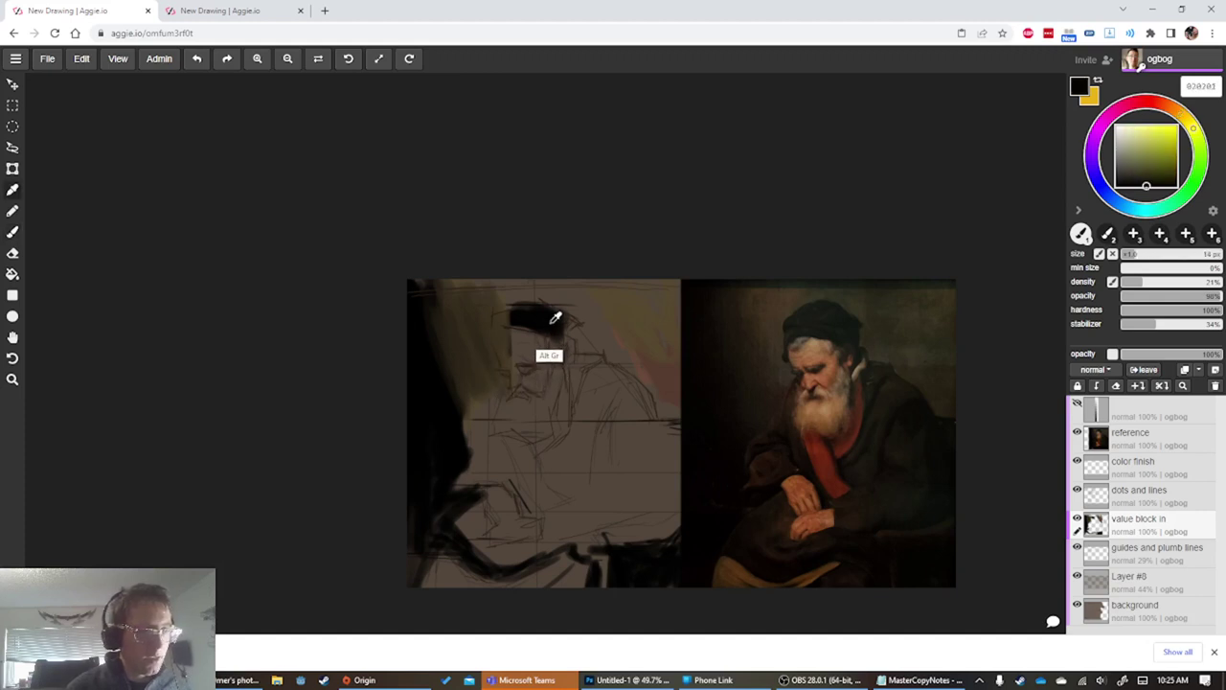
{"action": "left_click", "coordinate": [560, 319], "text": "alt"}
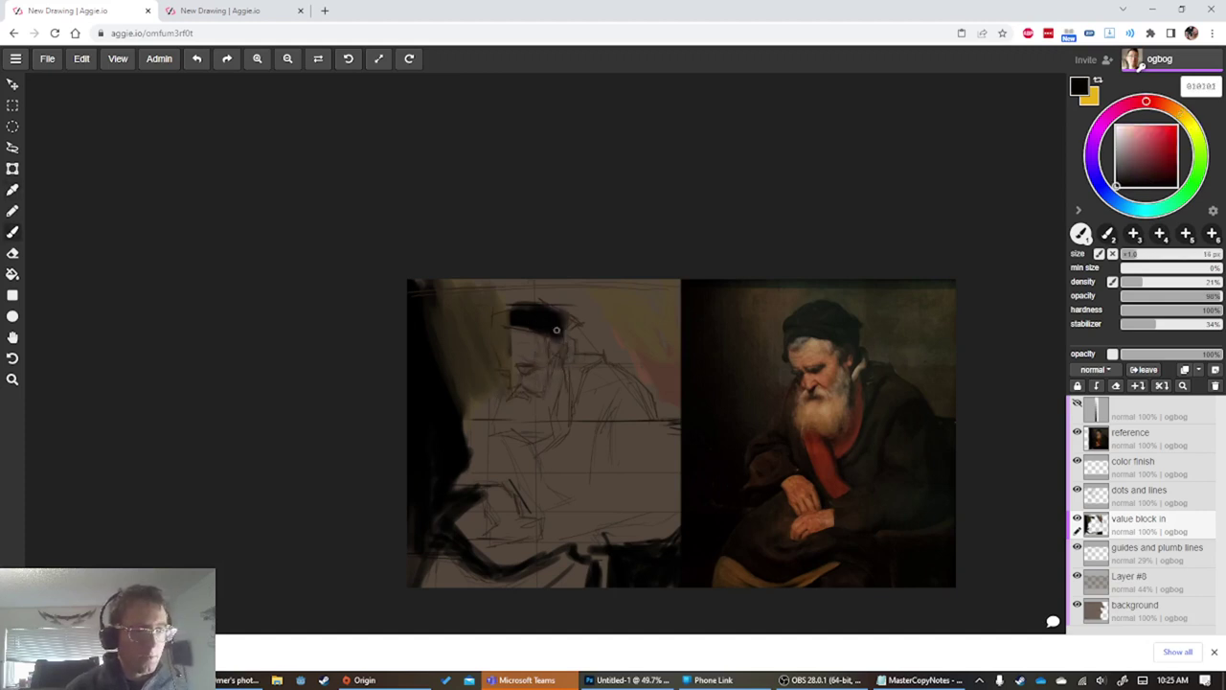
Sample dark brown 31291b from the background, enlarge the brush and darken the background behind the figure's back
{"action": "left_click", "coordinate": [475, 342], "text": "alt"}
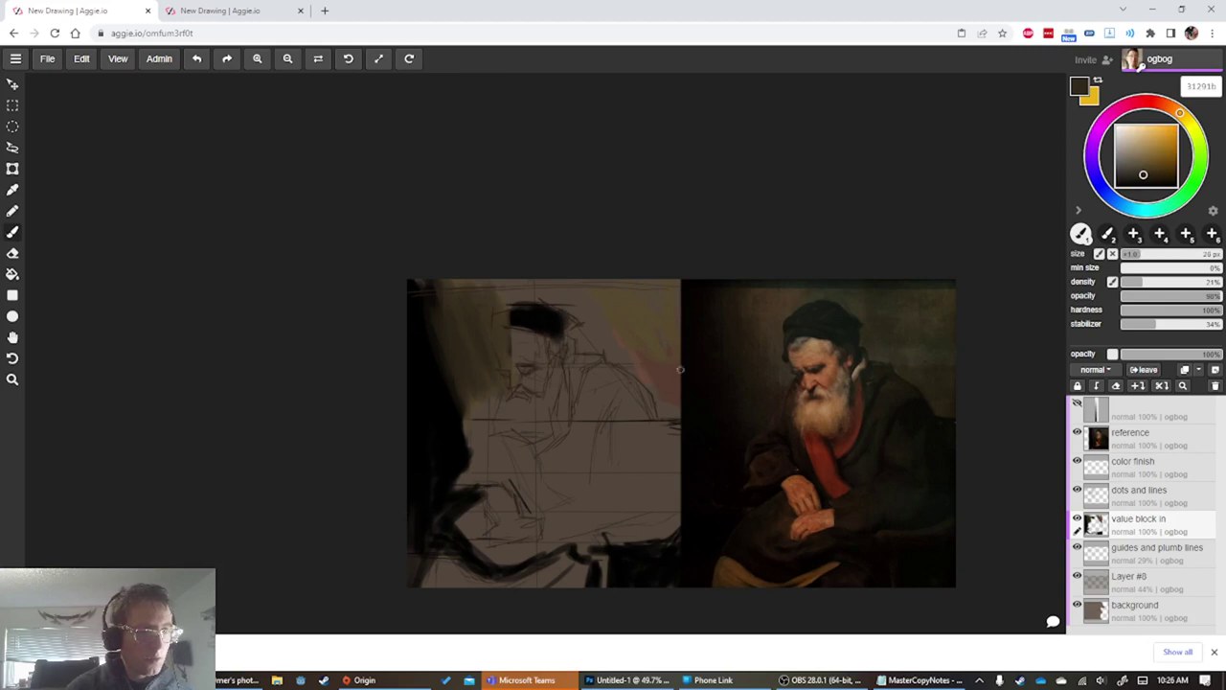
{"action": "key", "text": "bracketright"}
{"action": "key", "text": "bracketright"}
{"action": "key", "text": "bracketright"}
{"action": "key", "text": "bracketright"}
{"action": "key", "text": "bracketright"}
{"action": "mouse_move", "coordinate": [658, 342]}
{"action": "left_mouse_down"}
{"action": "mouse_move", "coordinate": [683, 323]}
{"action": "mouse_move", "coordinate": [654, 352]}
{"action": "mouse_move", "coordinate": [666, 389]}
{"action": "left_mouse_up"}
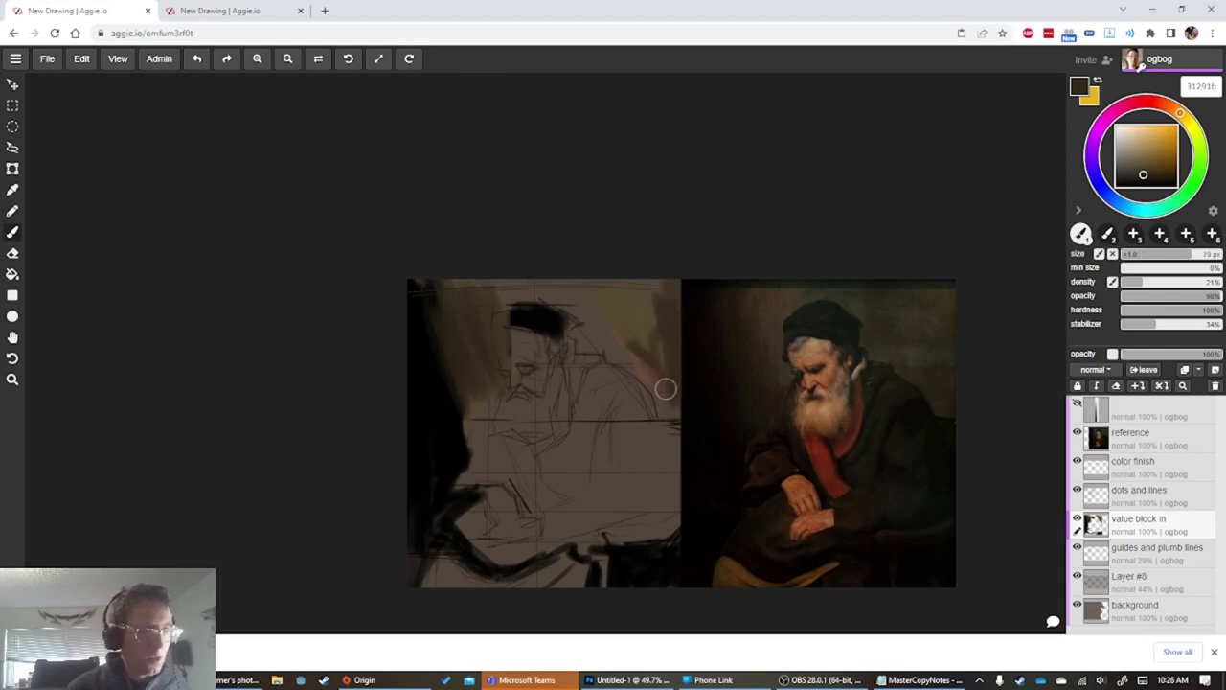
Block in the coat's torso with dark brown 31291b and check it with the "dots and lines" layer briefly hidden
{"action": "key", "text": "alt"}
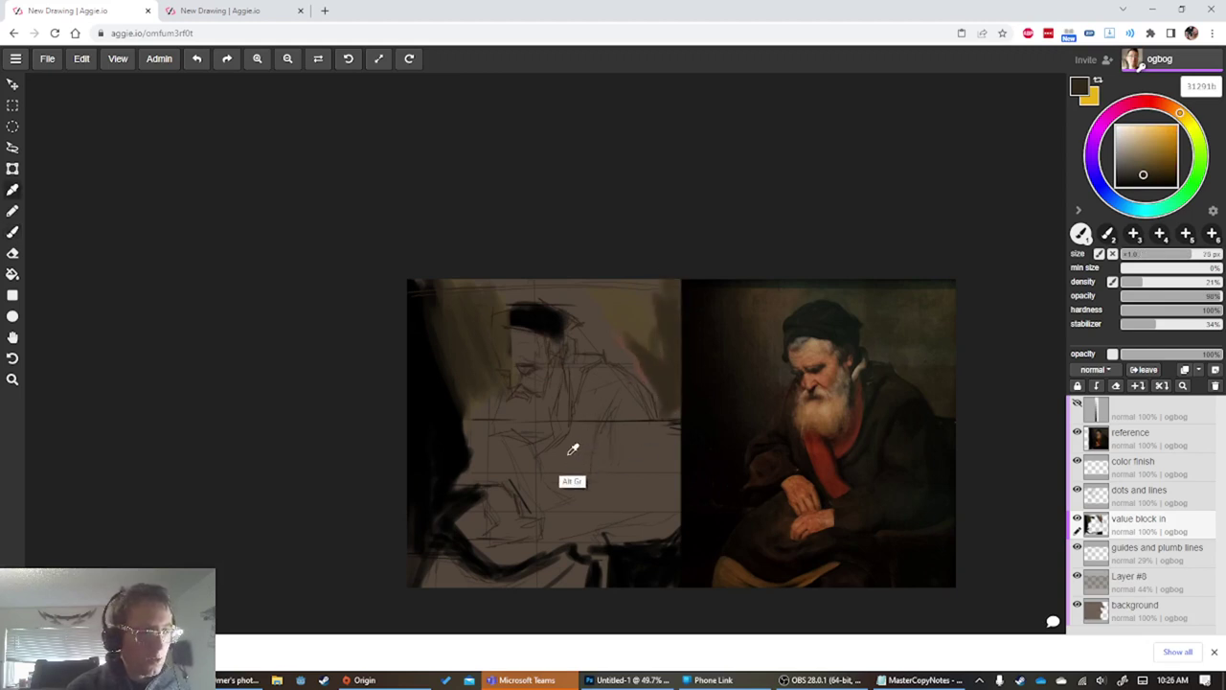
{"action": "mouse_move", "coordinate": [638, 451]}
{"action": "left_mouse_down"}
{"action": "mouse_move", "coordinate": [606, 435]}
{"action": "mouse_move", "coordinate": [657, 494]}
{"action": "mouse_move", "coordinate": [620, 409]}
{"action": "mouse_move", "coordinate": [617, 427]}
{"action": "mouse_move", "coordinate": [599, 399]}
{"action": "mouse_move", "coordinate": [618, 480]}
{"action": "mouse_move", "coordinate": [576, 470]}
{"action": "mouse_move", "coordinate": [554, 514]}
{"action": "mouse_move", "coordinate": [590, 481]}
{"action": "mouse_move", "coordinate": [564, 476]}
{"action": "mouse_move", "coordinate": [581, 511]}
{"action": "mouse_move", "coordinate": [612, 506]}
{"action": "left_mouse_up"}
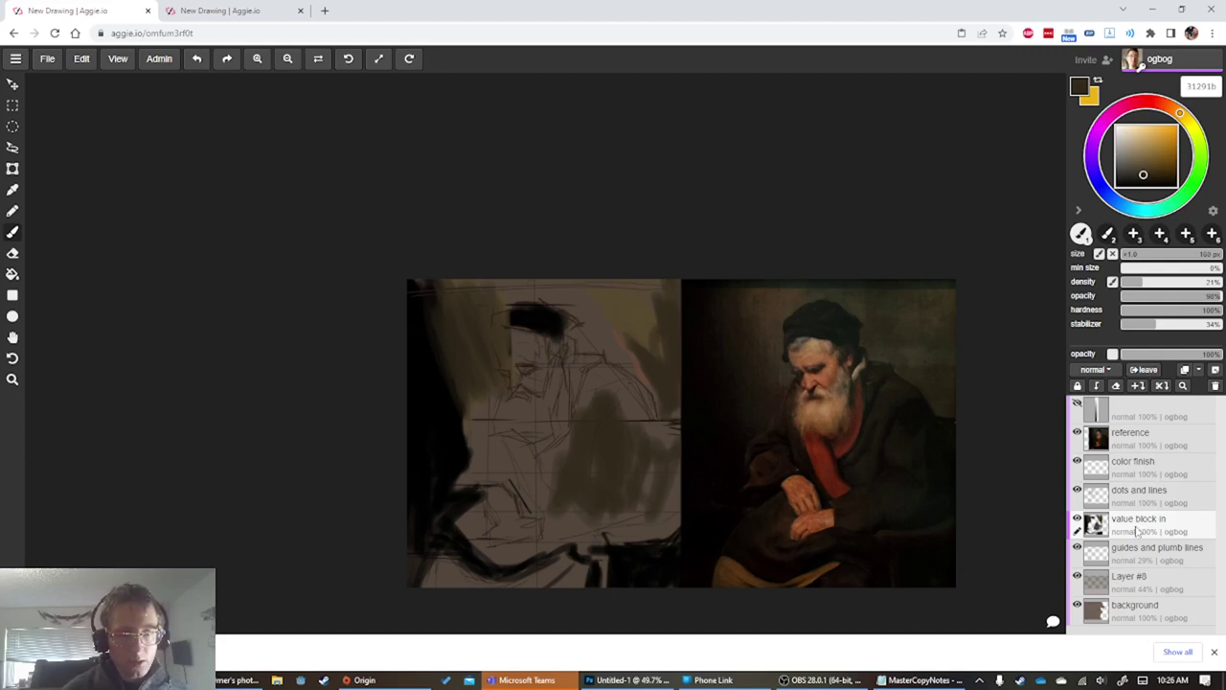
{"action": "left_click", "coordinate": [1077, 490]}
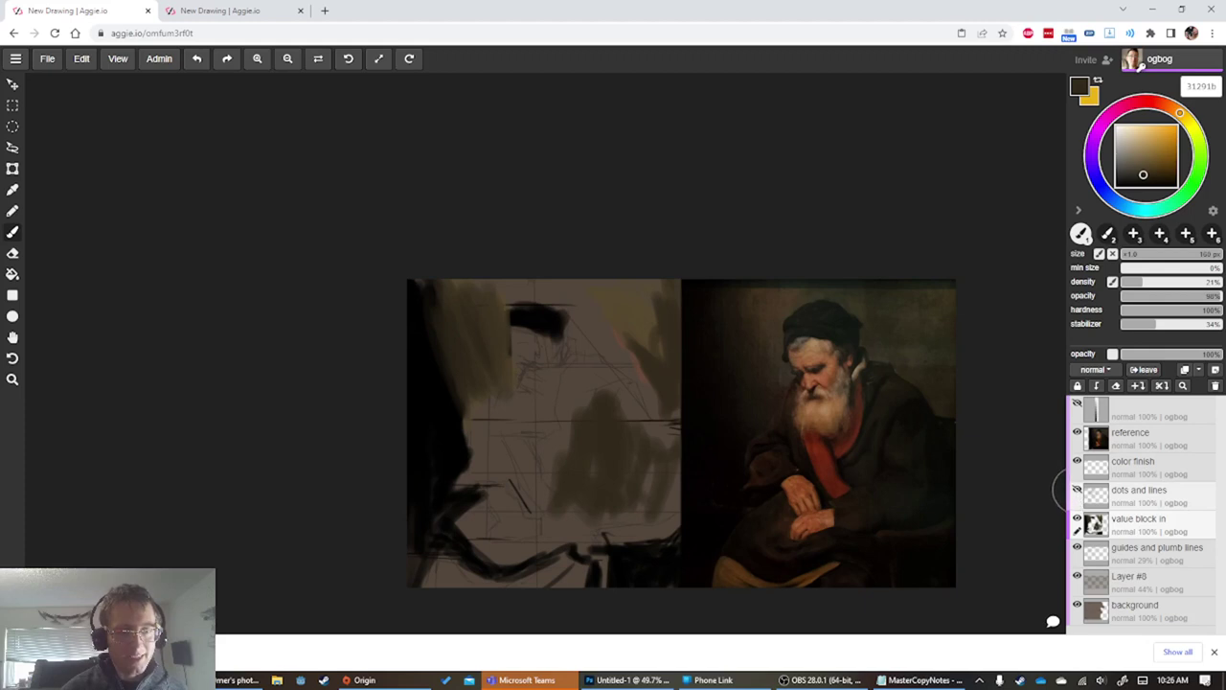
{"action": "left_click", "coordinate": [1077, 489]}
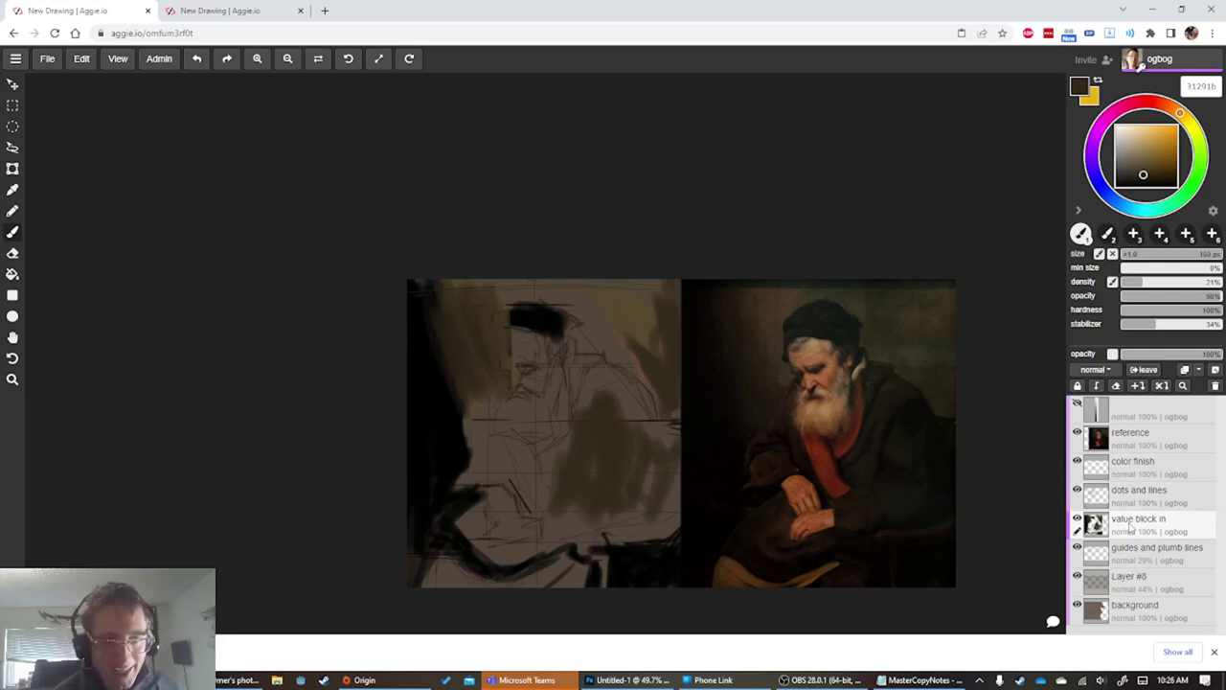
Sample black (000000) beside the sleeve and touch up the lap's dark contour, reducing the brush to 25 px
{"action": "left_click", "coordinate": [443, 484], "text": "alt"}
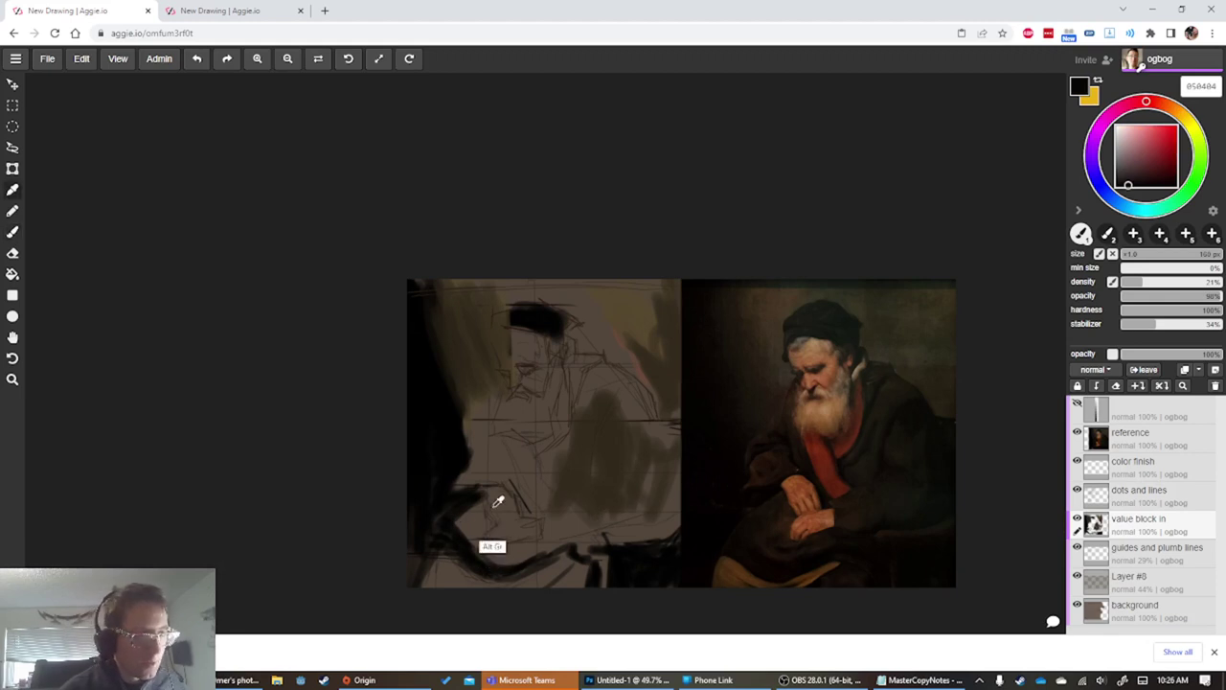
{"action": "left_click", "coordinate": [448, 496], "text": "alt"}
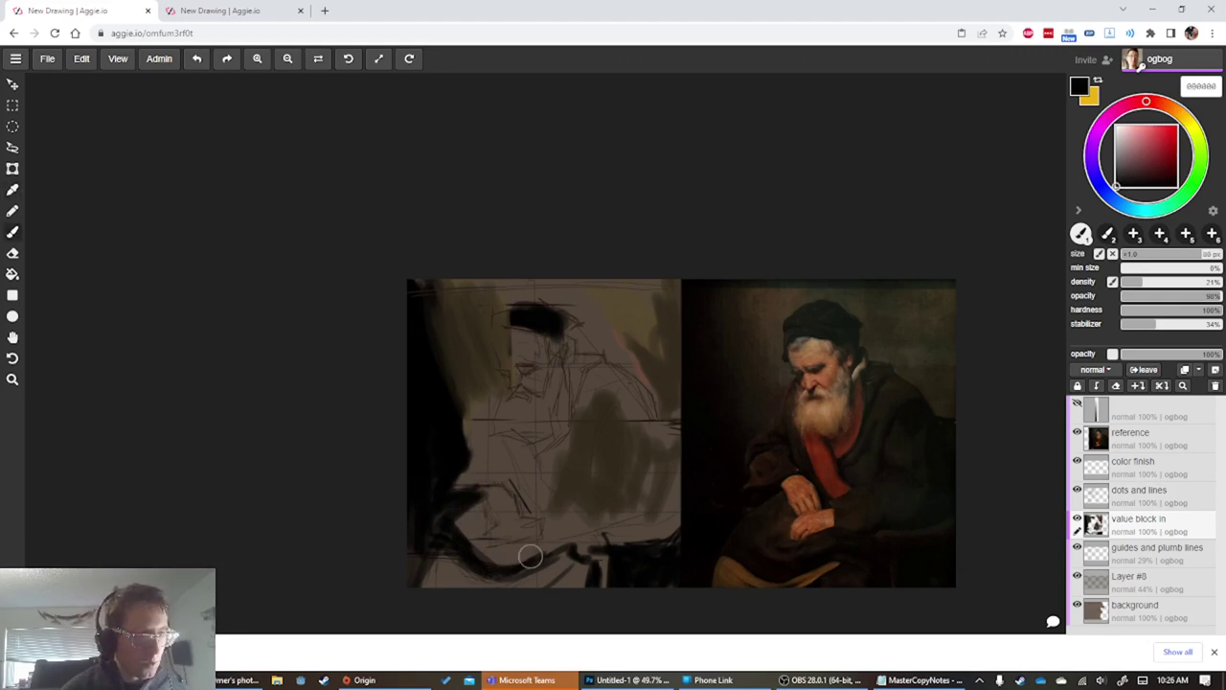
{"action": "key", "text": "["}
{"action": "key", "text": "["}
{"action": "key", "text": "["}
{"action": "key", "text": "["}
{"action": "key", "text": "["}
{"action": "key", "text": "["}
{"action": "key", "text": "["}
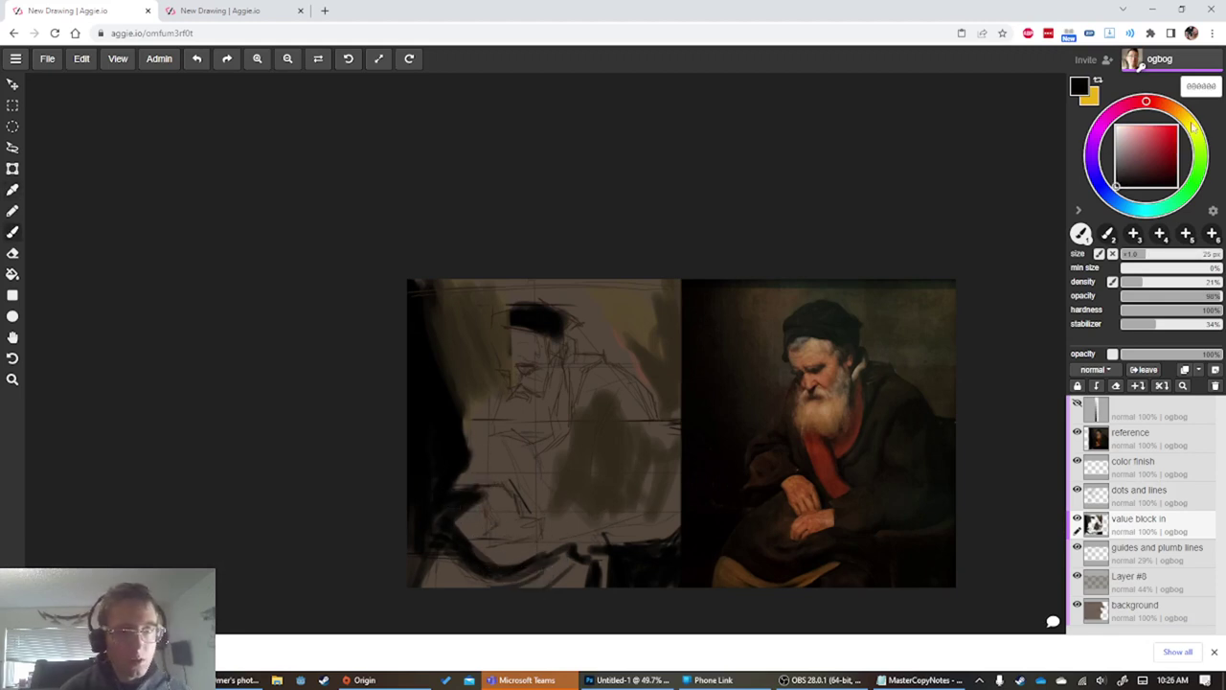
Choose a yellowish tan (a97d45) and paint the fold of cloth below the lap at 25 px
{"action": "mouse_move", "coordinate": [1193, 127]}
{"action": "left_mouse_down"}
{"action": "mouse_move", "coordinate": [1176, 111]}
{"action": "mouse_move", "coordinate": [1151, 143]}
{"action": "left_mouse_up"}
{"action": "left_click", "coordinate": [1159, 148]}
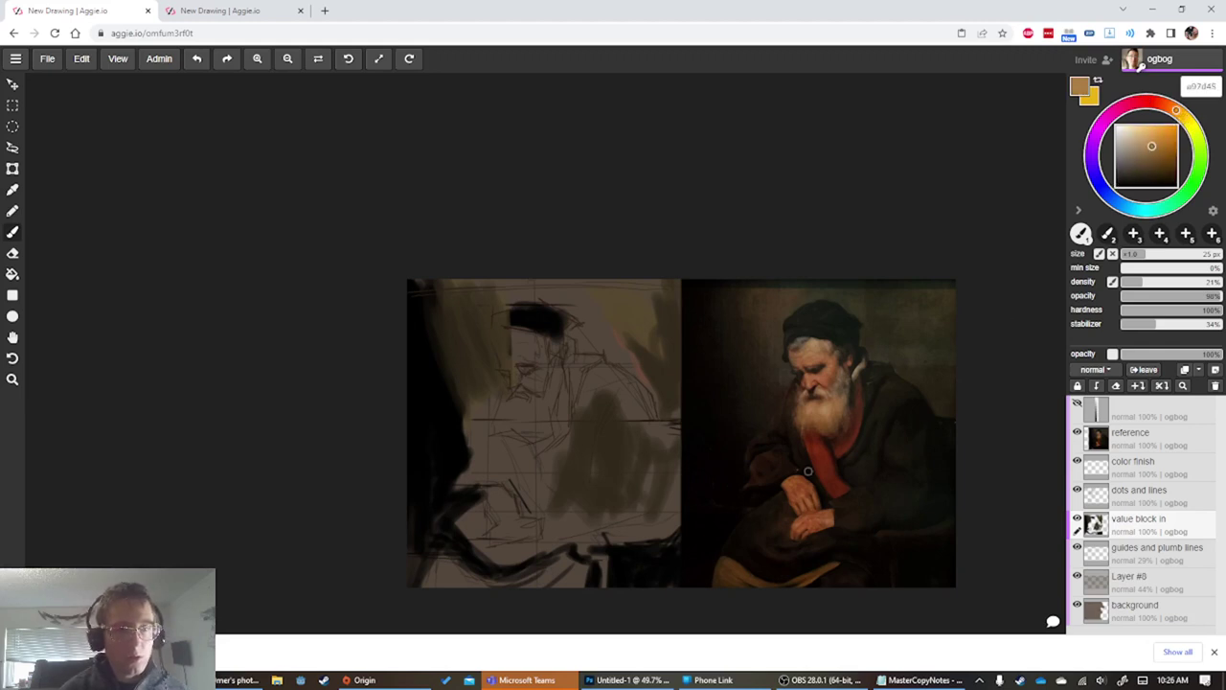
{"action": "mouse_move", "coordinate": [483, 573]}
{"action": "left_mouse_down"}
{"action": "mouse_move", "coordinate": [445, 568]}
{"action": "mouse_move", "coordinate": [469, 571]}
{"action": "left_mouse_up"}
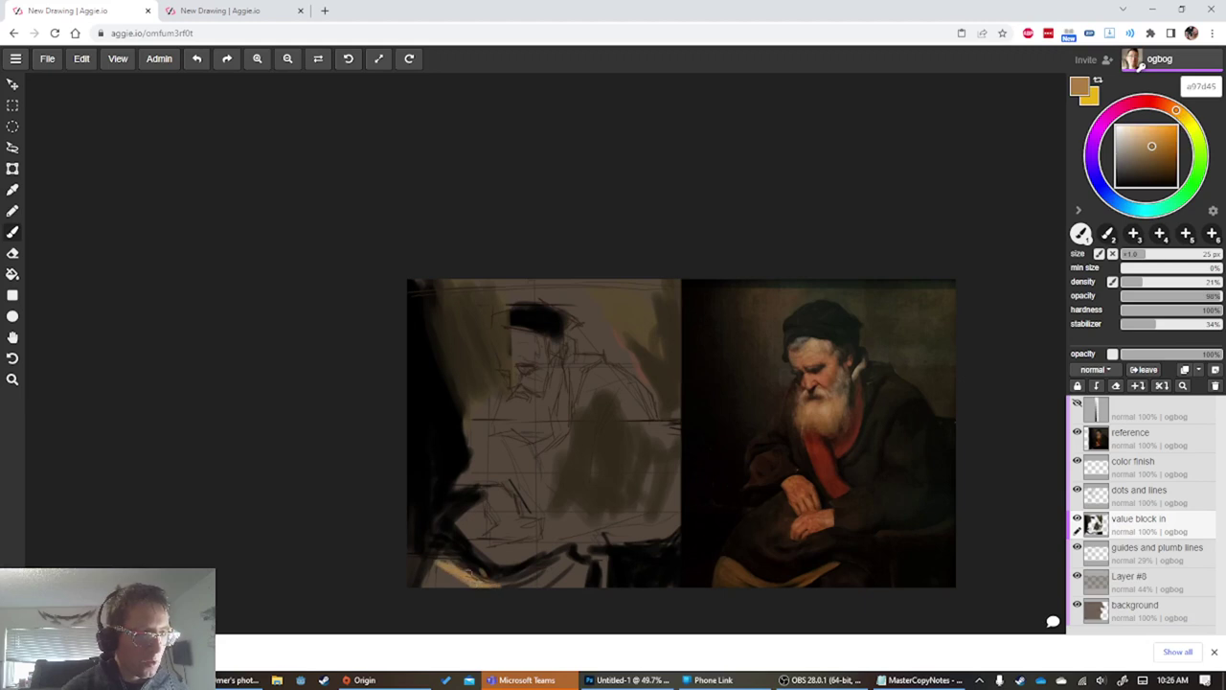
Refine the tan cloth fold by alternating sampled near-black (0c0a09) and tan (a37945)
{"action": "left_click", "coordinate": [486, 567], "text": "alt"}
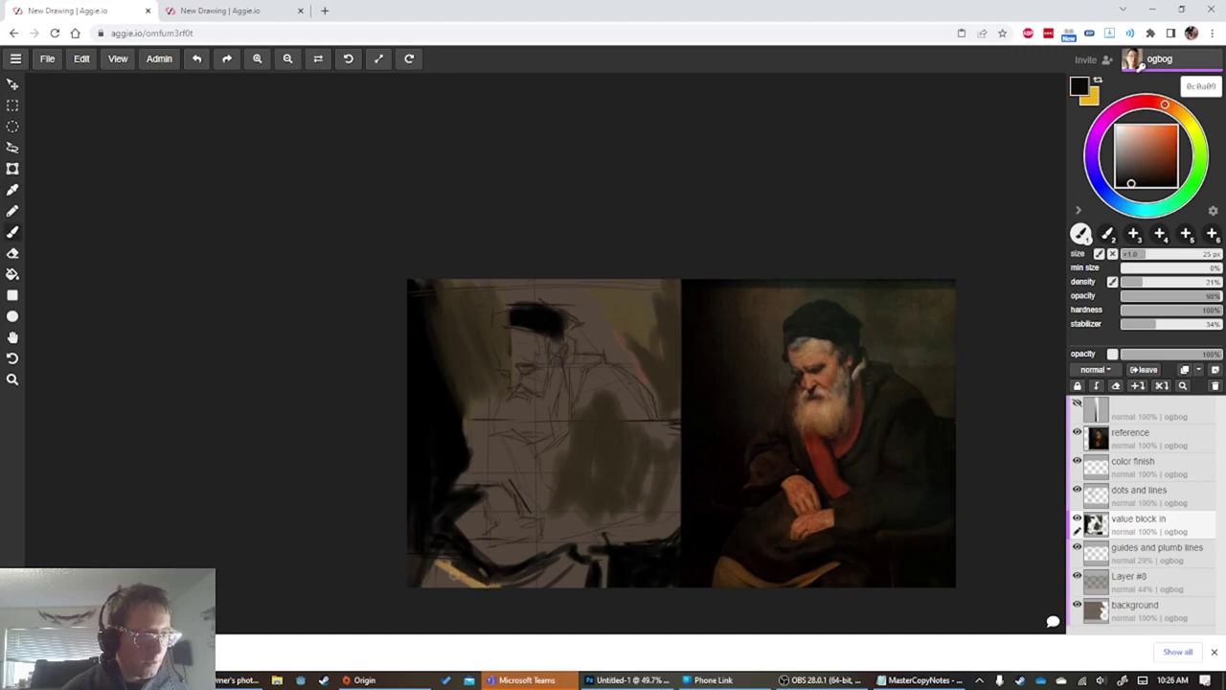
{"action": "left_click", "coordinate": [456, 565], "text": "alt"}
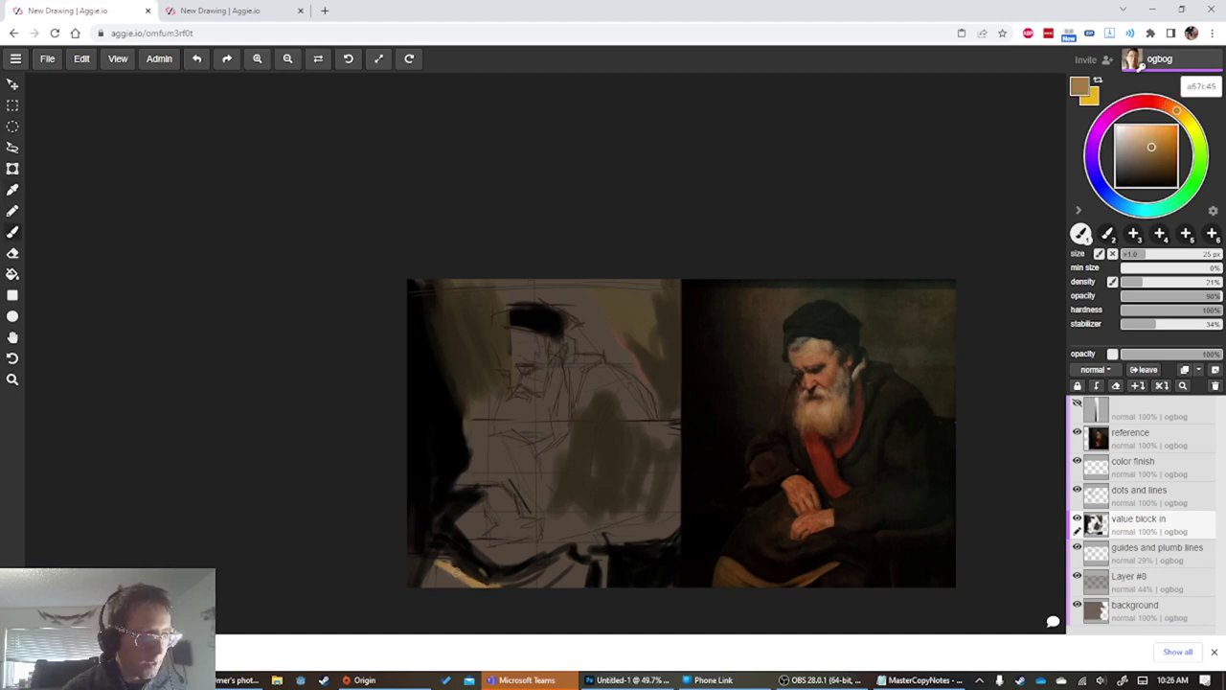
{"action": "left_click", "coordinate": [457, 563], "text": "alt"}
{"action": "left_click", "coordinate": [457, 569], "text": "alt"}
{"action": "left_click_drag", "start_coordinate": [458, 565], "coordinate": [480, 581]}
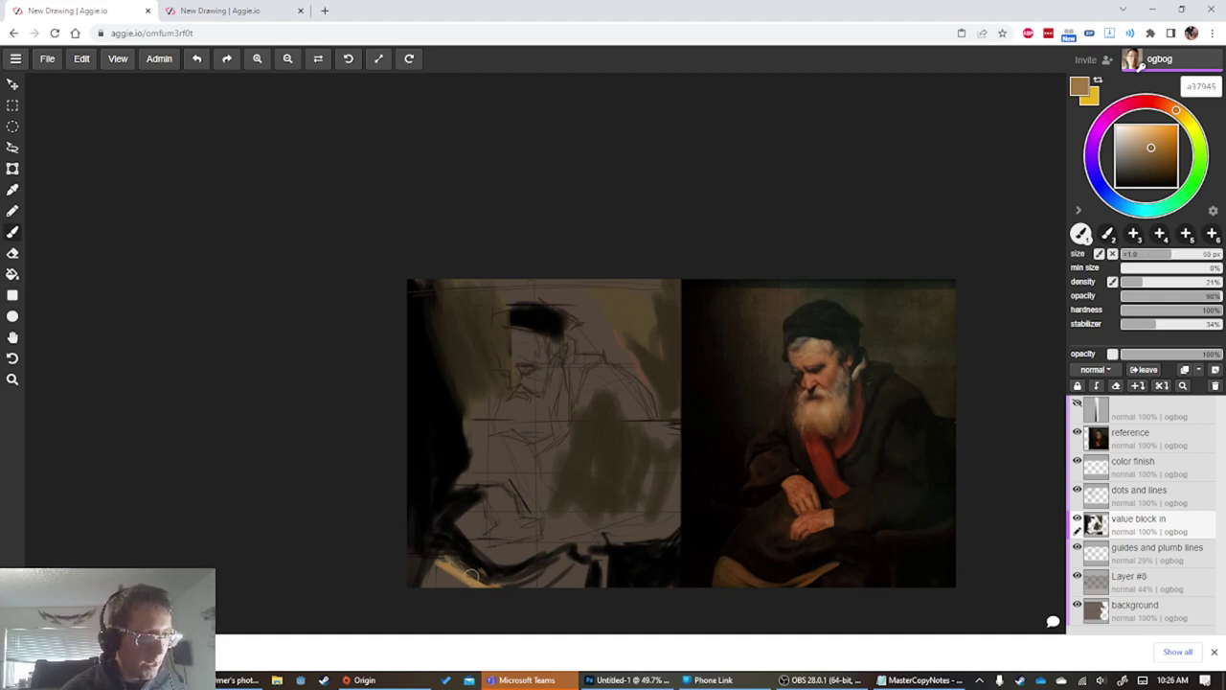
Enlarge the brush to 100 px and brush tan a37945 broadly over the cloth fold
{"action": "key", "text": "]"}
{"action": "key", "text": "]"}
{"action": "key", "text": "]"}
{"action": "key", "text": "]"}
{"action": "left_click_drag", "start_coordinate": [449, 560], "coordinate": [476, 585]}
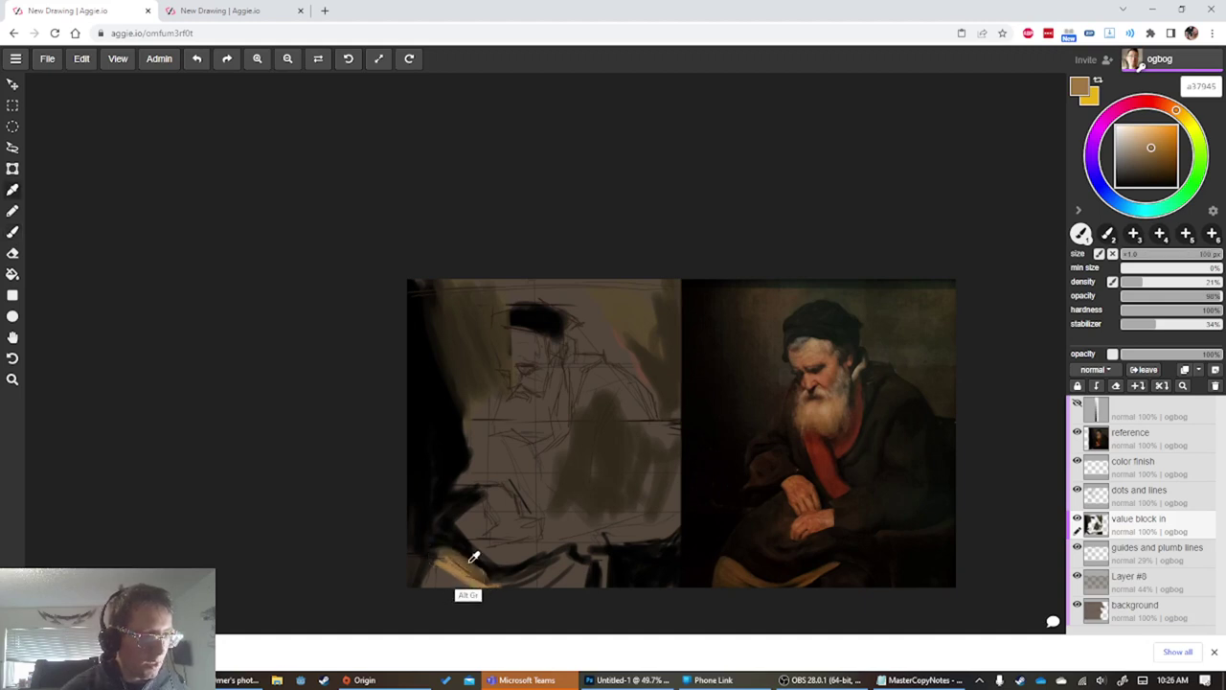
Sample brown 5b4328 and extend the cloth's darker tone beneath the lap, reducing the brush to 25 px
{"action": "left_click", "coordinate": [473, 556], "text": "alt"}
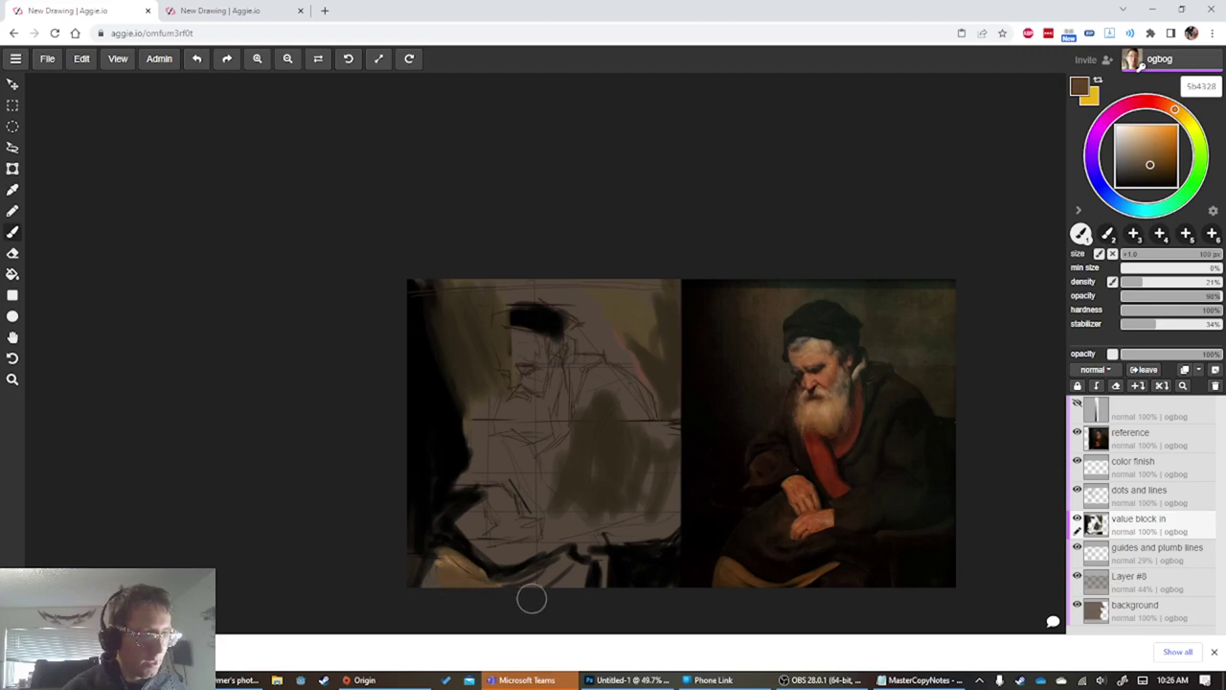
{"action": "key", "text": "bracketleft"}
{"action": "key", "text": "bracketleft"}
{"action": "key", "text": "bracketleft"}
{"action": "key", "text": "bracketleft"}
{"action": "key", "text": "bracketleft"}
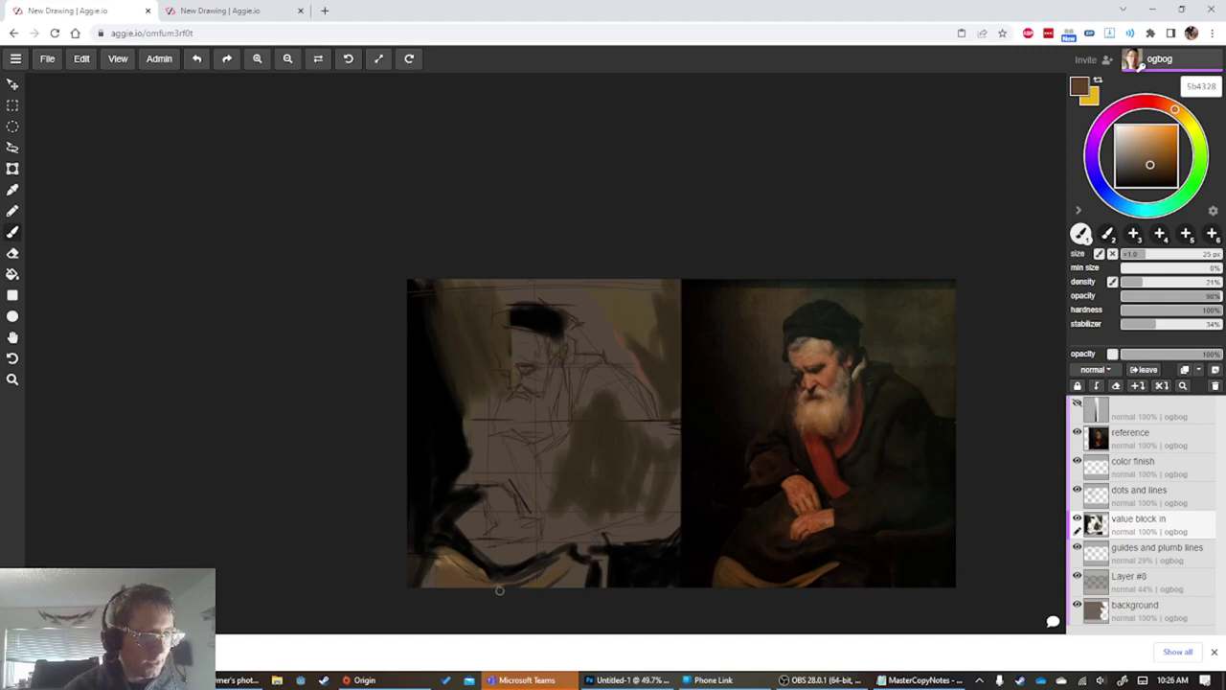
Sharpen the dark edges around the cloth with sampled near-blacks (060504, 020201) and fill the cloth with brown 5b4328 at 40 px
{"action": "left_click", "coordinate": [465, 554], "text": "alt"}
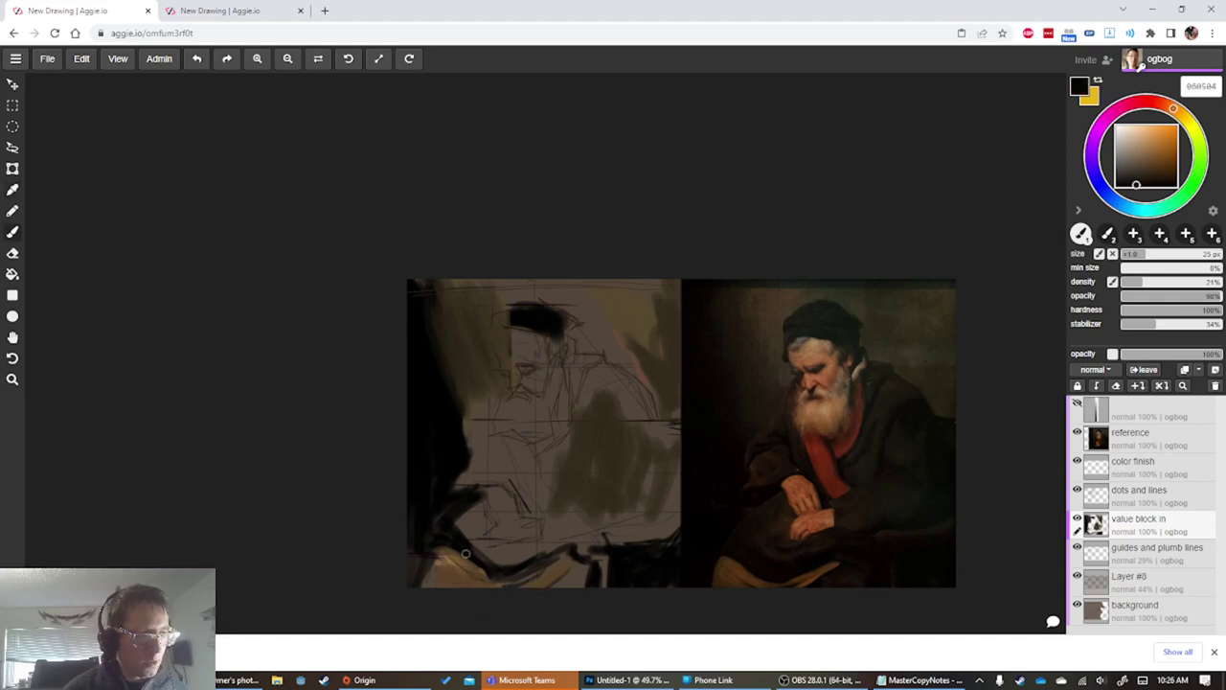
{"action": "mouse_move", "coordinate": [538, 566]}
{"action": "left_mouse_down"}
{"action": "mouse_move", "coordinate": [510, 573]}
{"action": "mouse_move", "coordinate": [461, 558]}
{"action": "mouse_move", "coordinate": [524, 567]}
{"action": "mouse_move", "coordinate": [485, 565]}
{"action": "mouse_move", "coordinate": [478, 548]}
{"action": "mouse_move", "coordinate": [506, 573]}
{"action": "left_mouse_up"}
{"action": "left_click", "coordinate": [507, 576], "text": "alt"}
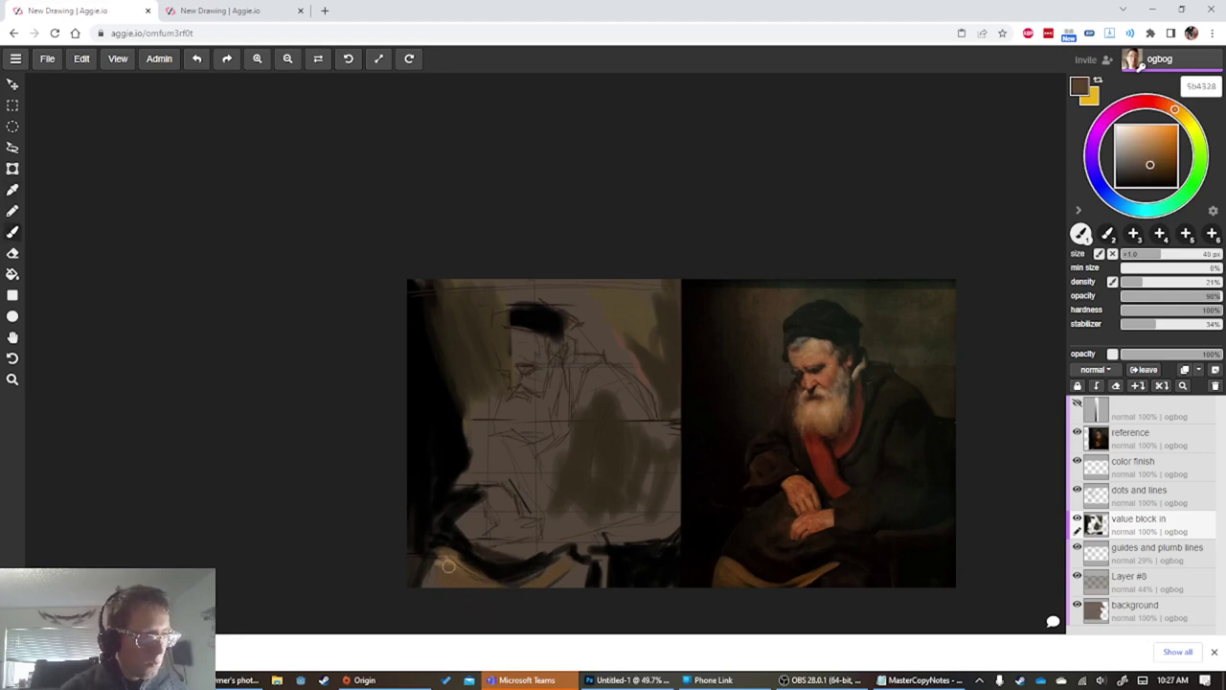
{"action": "left_click", "coordinate": [424, 496], "text": "alt"}
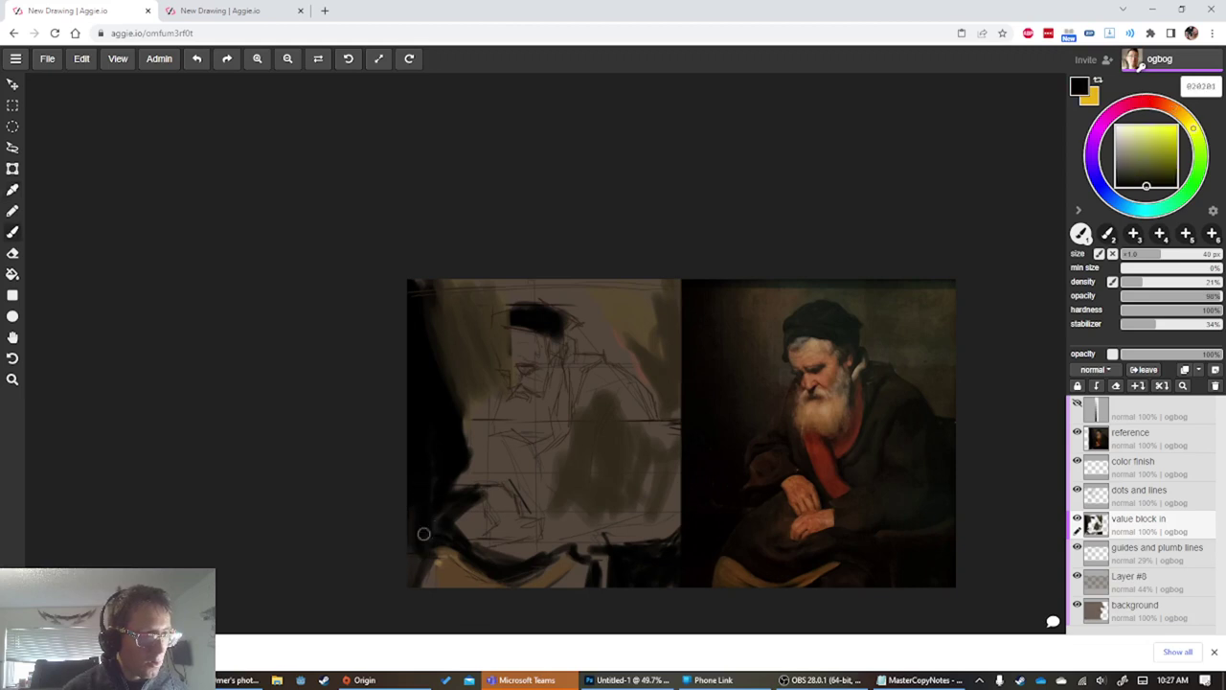
{"action": "mouse_move", "coordinate": [423, 532]}
{"action": "left_mouse_down"}
{"action": "mouse_move", "coordinate": [410, 574]}
{"action": "mouse_move", "coordinate": [427, 597]}
{"action": "mouse_move", "coordinate": [440, 551]}
{"action": "mouse_move", "coordinate": [430, 609]}
{"action": "left_mouse_up"}
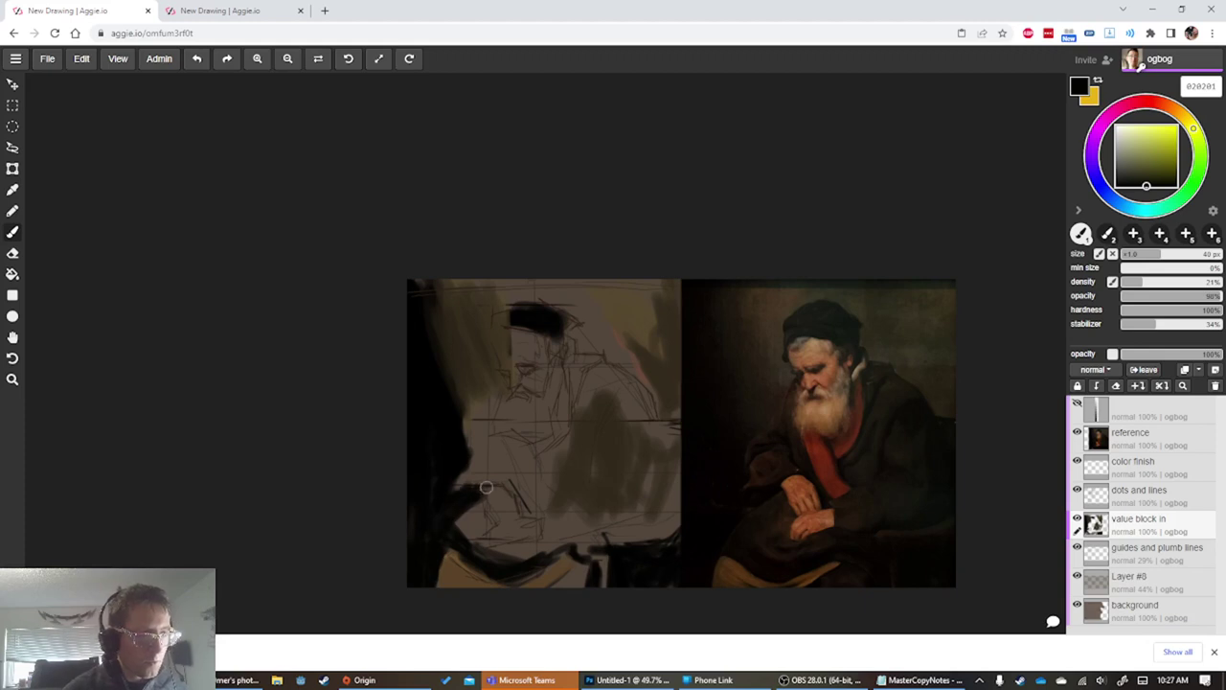
Block in the hands with reddish orange 8e461b at 50 px and brush dark reddish brown 502912 across the lap
{"action": "left_click", "coordinate": [1167, 105]}
{"action": "left_click", "coordinate": [1165, 150]}
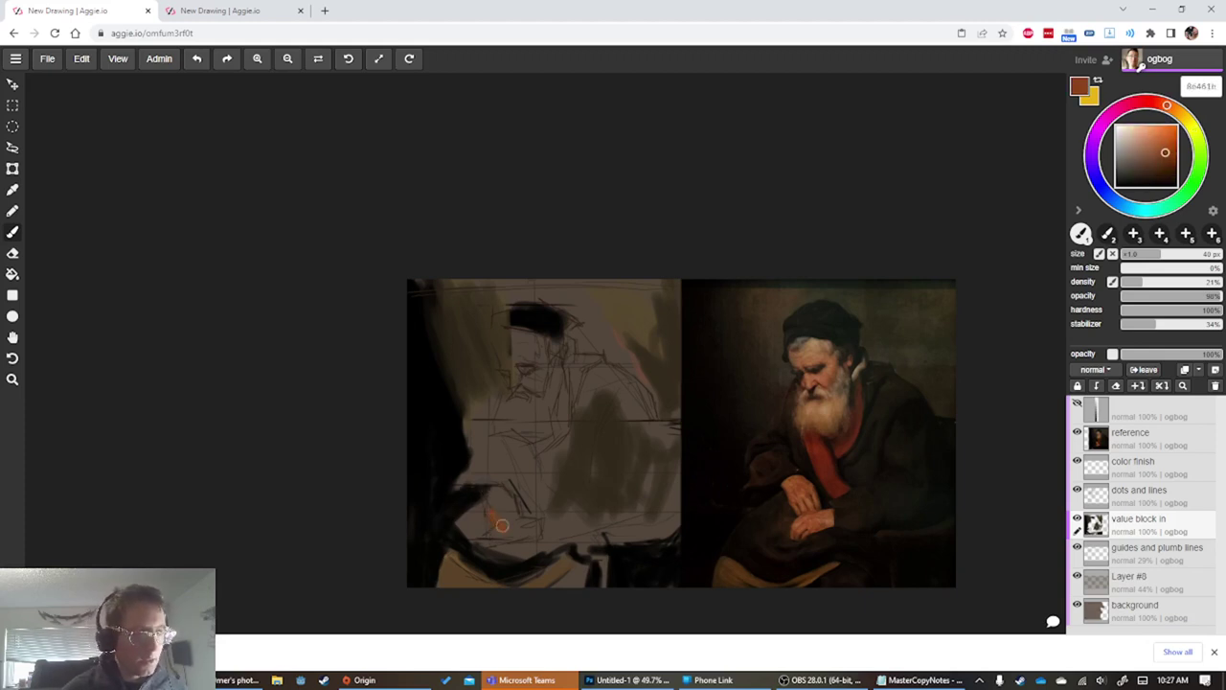
{"action": "key", "text": "bracketright"}
{"action": "key", "text": "bracketright"}
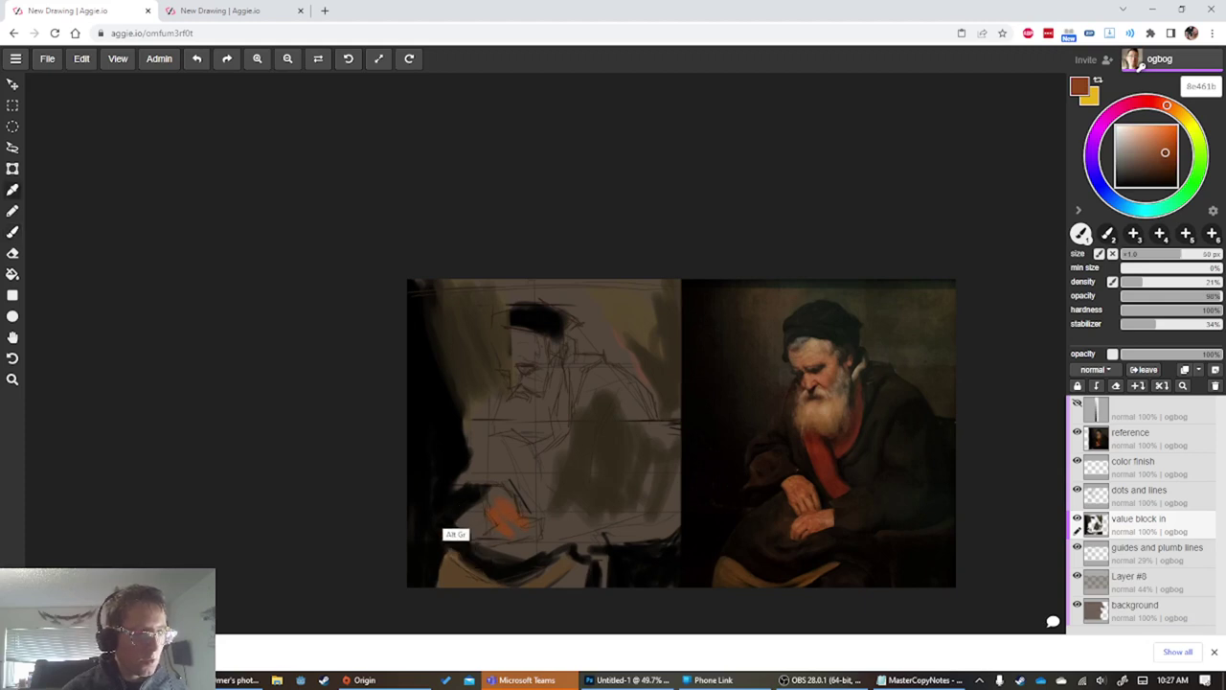
{"action": "left_click", "coordinate": [450, 517], "text": "alt"}
{"action": "left_click", "coordinate": [498, 527], "text": "alt"}
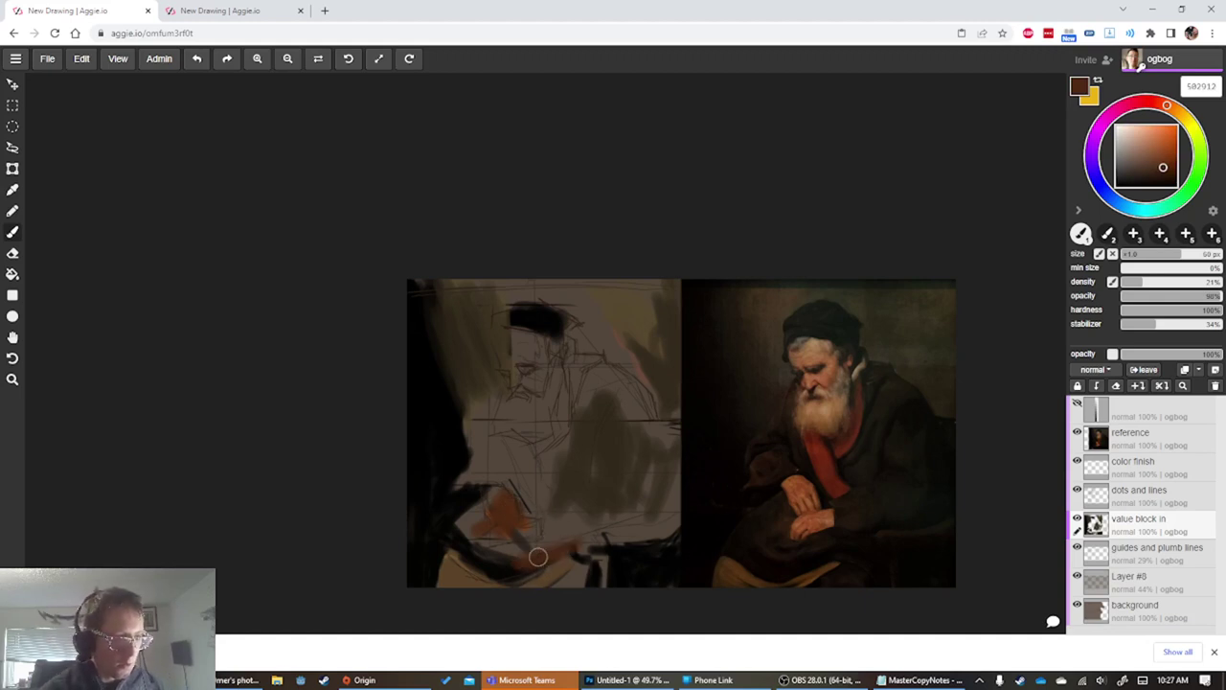
Sample near-black 080705 and reduce the brush to 35 px to darken the shadow beneath the reddish brown lap stroke
{"action": "key", "text": "alt"}
{"action": "left_click", "coordinate": [504, 576], "text": "alt"}
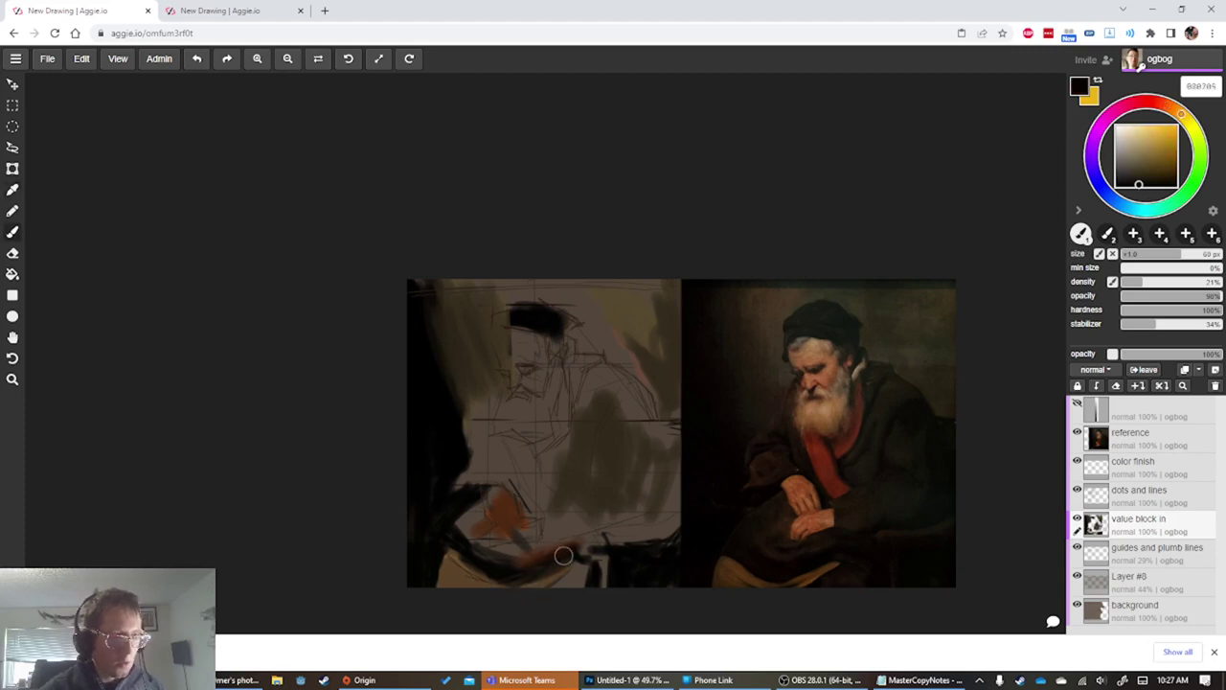
{"action": "key", "text": "bracketleft"}
{"action": "key", "text": "bracketleft"}
{"action": "key", "text": "bracketleft"}
{"action": "key", "text": "bracketleft"}
{"action": "key", "text": "bracketleft"}
{"action": "key", "text": "alt"}
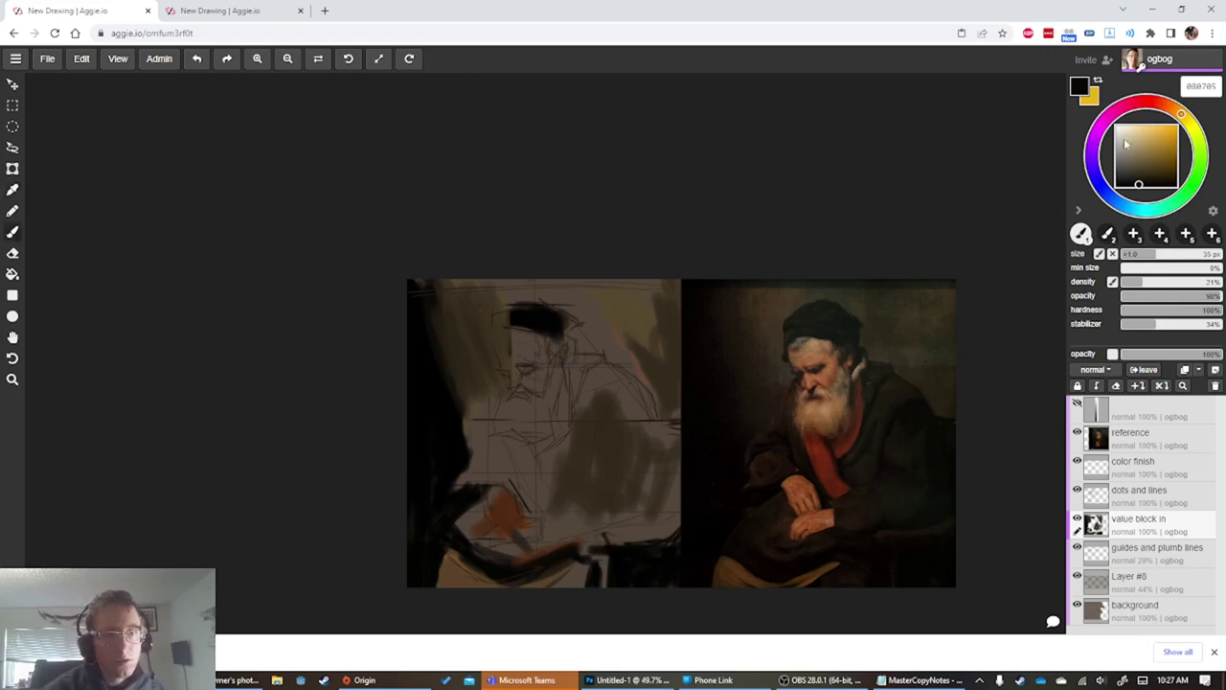
{"action": "left_click", "coordinate": [1165, 104]}
{"action": "left_click_drag", "start_coordinate": [1165, 104], "coordinate": [1171, 108]}
{"action": "left_click", "coordinate": [1167, 136]}
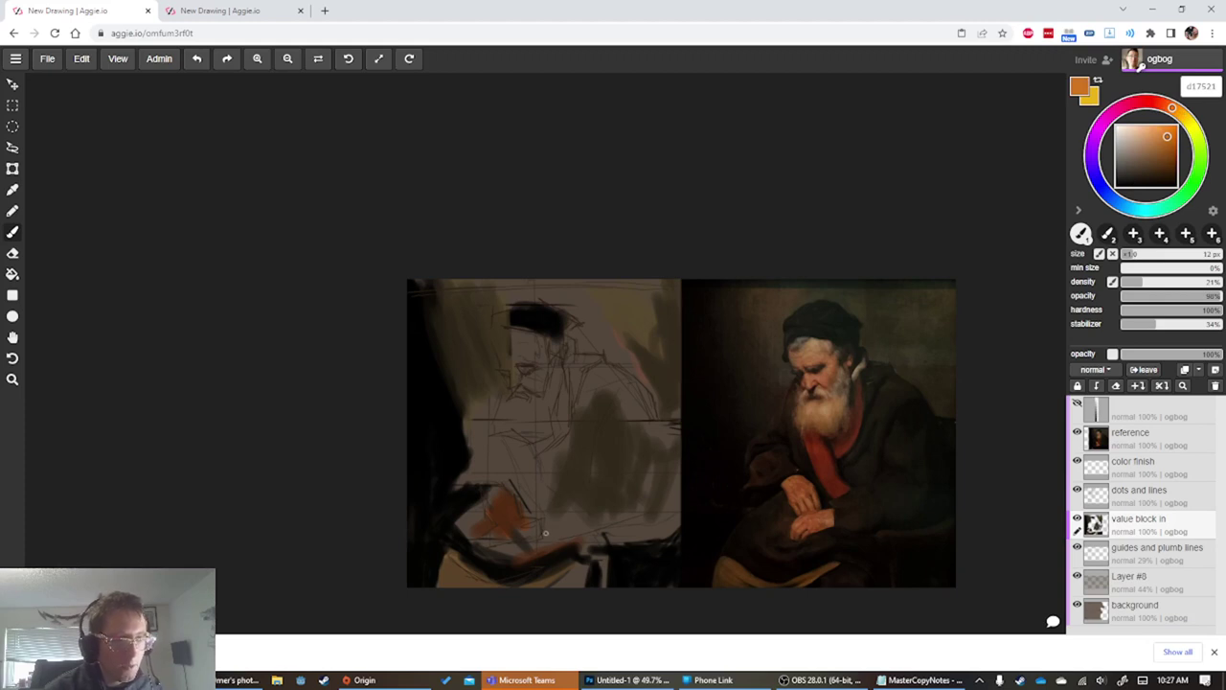
Sample black 000000, enlarge the brush and fill the gaps in the shadow below the lap beside the cloth
{"action": "left_click", "coordinate": [582, 588], "text": "alt"}
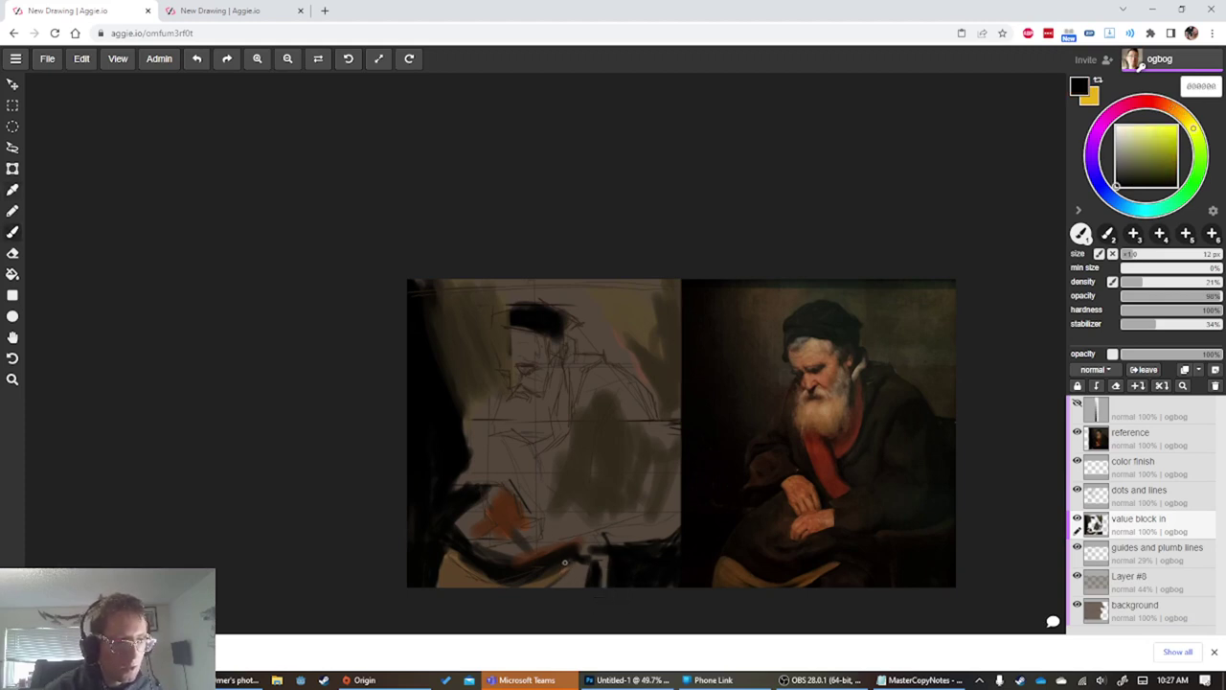
{"action": "key", "text": "bracketright"}
{"action": "key", "text": "bracketright"}
{"action": "key", "text": "bracketright"}
{"action": "key", "text": "bracketright"}
{"action": "key", "text": "bracketright"}
{"action": "key", "text": "bracketright"}
{"action": "key", "text": "bracketright"}
{"action": "key", "text": "bracketright"}
{"action": "mouse_move", "coordinate": [606, 566]}
{"action": "left_mouse_down"}
{"action": "mouse_move", "coordinate": [549, 596]}
{"action": "mouse_move", "coordinate": [603, 568]}
{"action": "mouse_move", "coordinate": [577, 583]}
{"action": "left_mouse_up"}
{"action": "left_click_drag", "start_coordinate": [604, 574], "coordinate": [591, 542]}
{"action": "key", "text": "bracketright"}
{"action": "key", "text": "bracketright"}
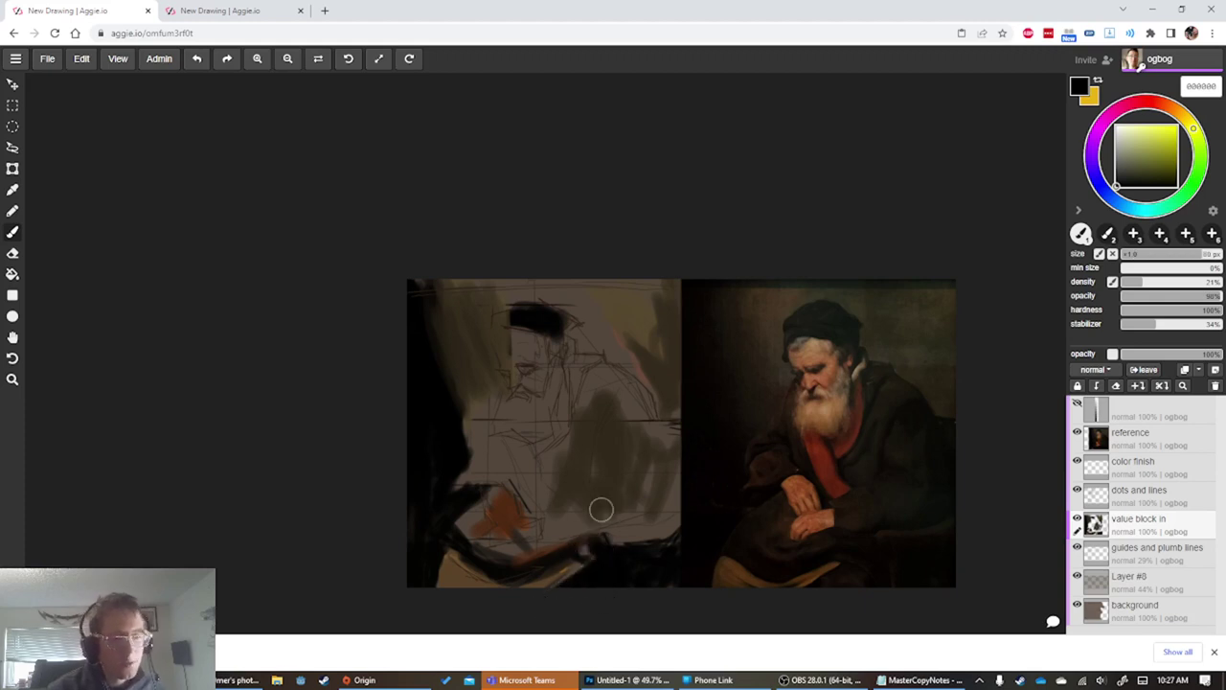
Reduce the brush to 40 px and block in the black shadows on the upper sleeve and behind the elbow
{"action": "key", "text": "bracketleft"}
{"action": "key", "text": "bracketleft"}
{"action": "key", "text": "bracketleft"}
{"action": "key", "text": "bracketleft"}
{"action": "key", "text": "bracketleft"}
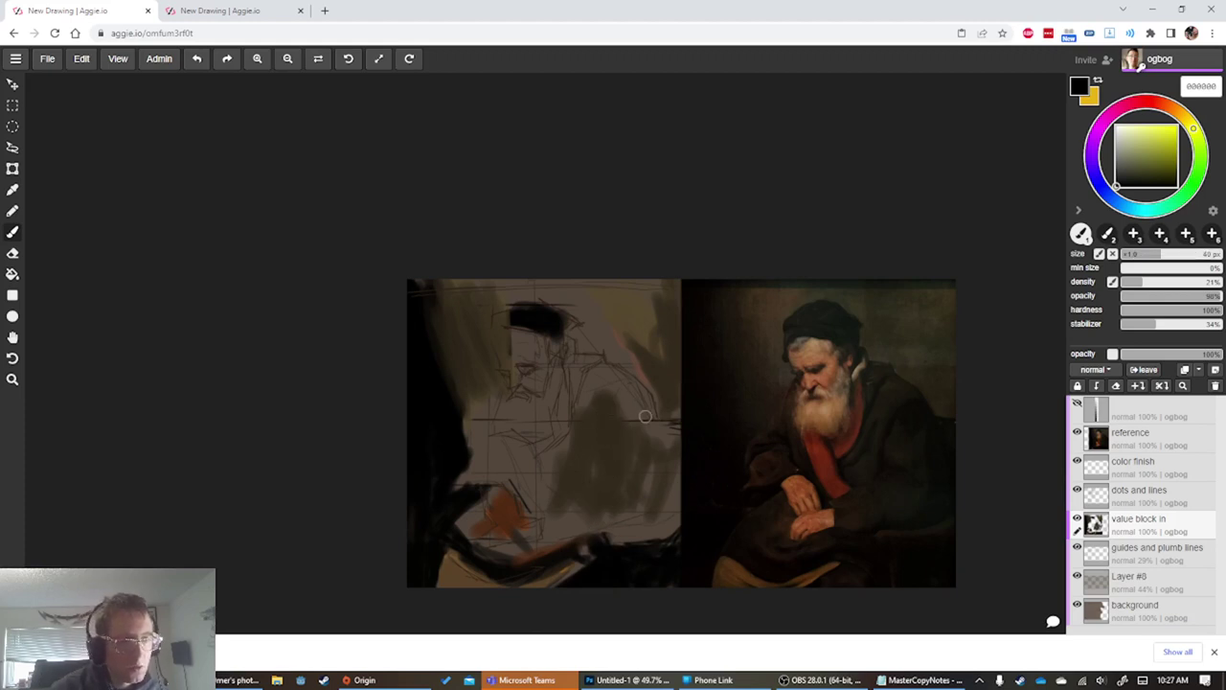
{"action": "mouse_move", "coordinate": [640, 421]}
{"action": "left_mouse_down"}
{"action": "mouse_move", "coordinate": [620, 385]}
{"action": "mouse_move", "coordinate": [635, 417]}
{"action": "mouse_move", "coordinate": [677, 433]}
{"action": "mouse_move", "coordinate": [665, 527]}
{"action": "mouse_move", "coordinate": [669, 496]}
{"action": "mouse_move", "coordinate": [640, 525]}
{"action": "mouse_move", "coordinate": [623, 491]}
{"action": "left_mouse_up"}
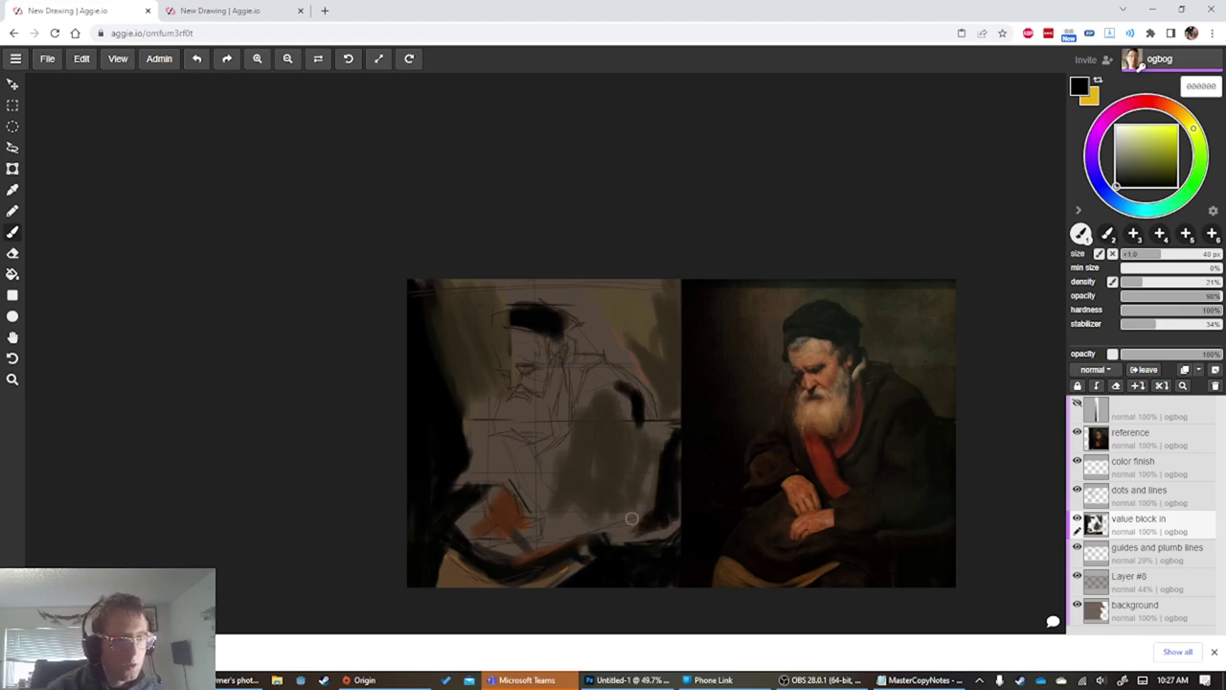
Sample reddish brown 4f2912 and extend the lap's lower edge across to the panel's edge beneath the elbow
{"action": "left_click", "coordinate": [524, 516], "text": "alt"}
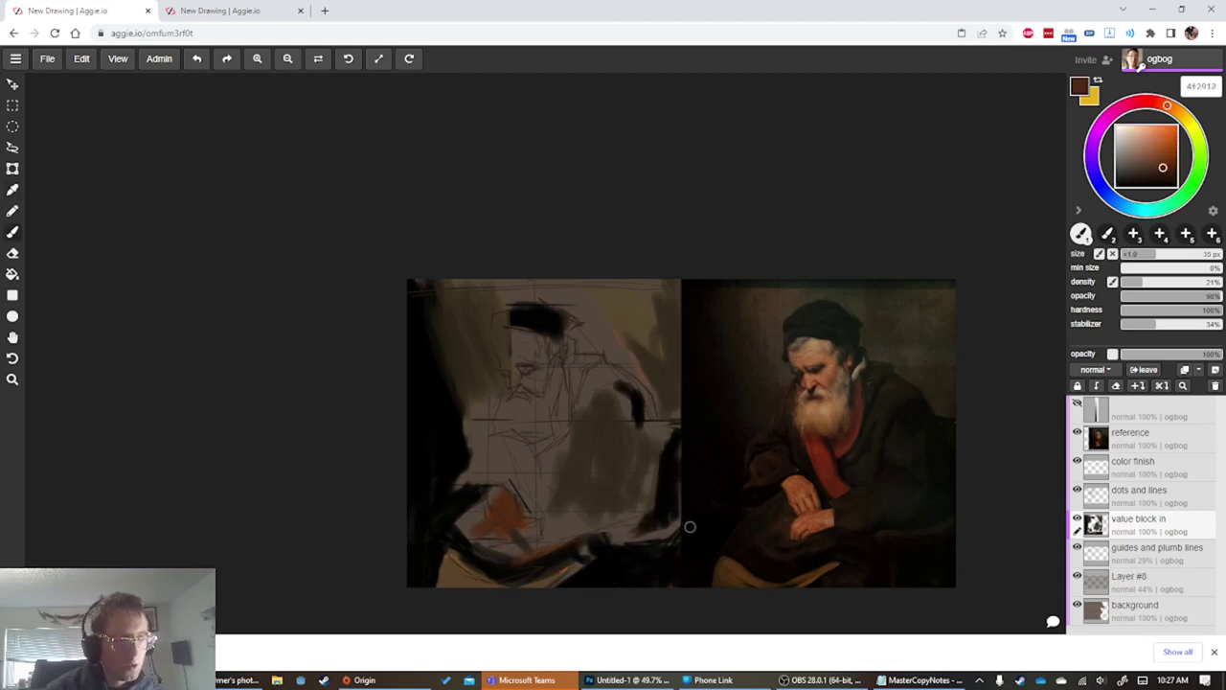
{"action": "key", "text": "bracketleft"}
{"action": "key", "text": "bracketleft"}
{"action": "key", "text": "bracketleft"}
{"action": "key", "text": "bracketleft"}
{"action": "key", "text": "bracketleft"}
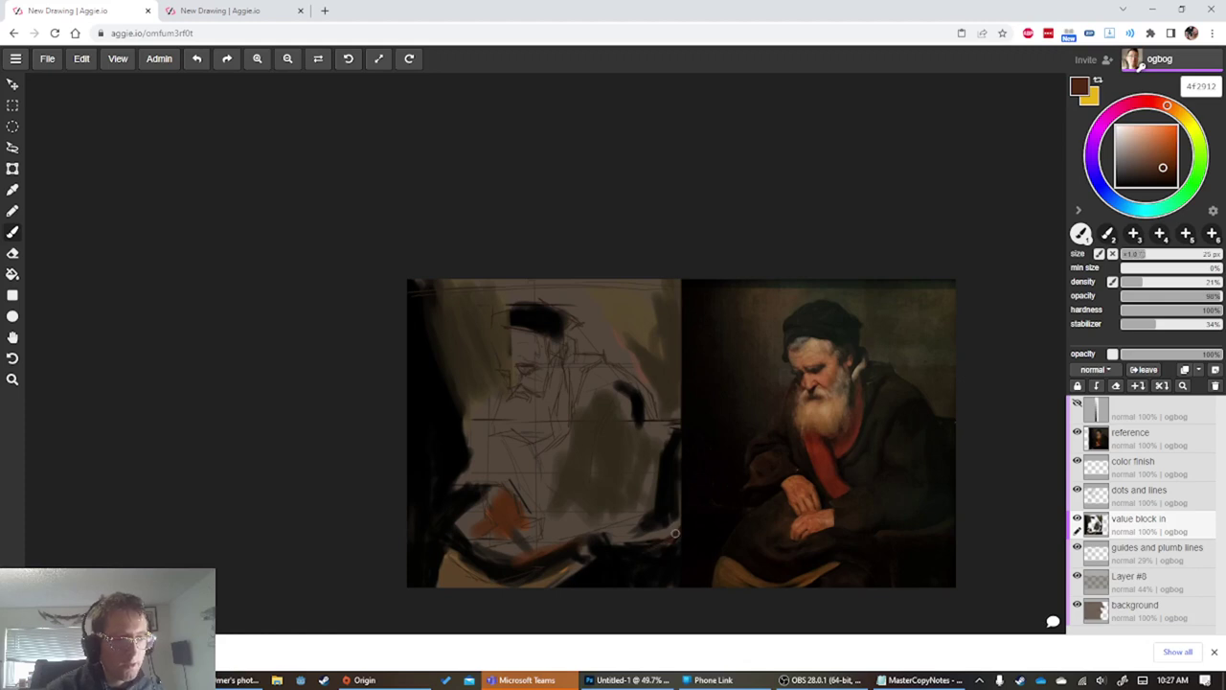
{"action": "key", "text": "bracketright"}
{"action": "key", "text": "bracketright"}
{"action": "left_click_drag", "start_coordinate": [678, 531], "coordinate": [667, 541]}
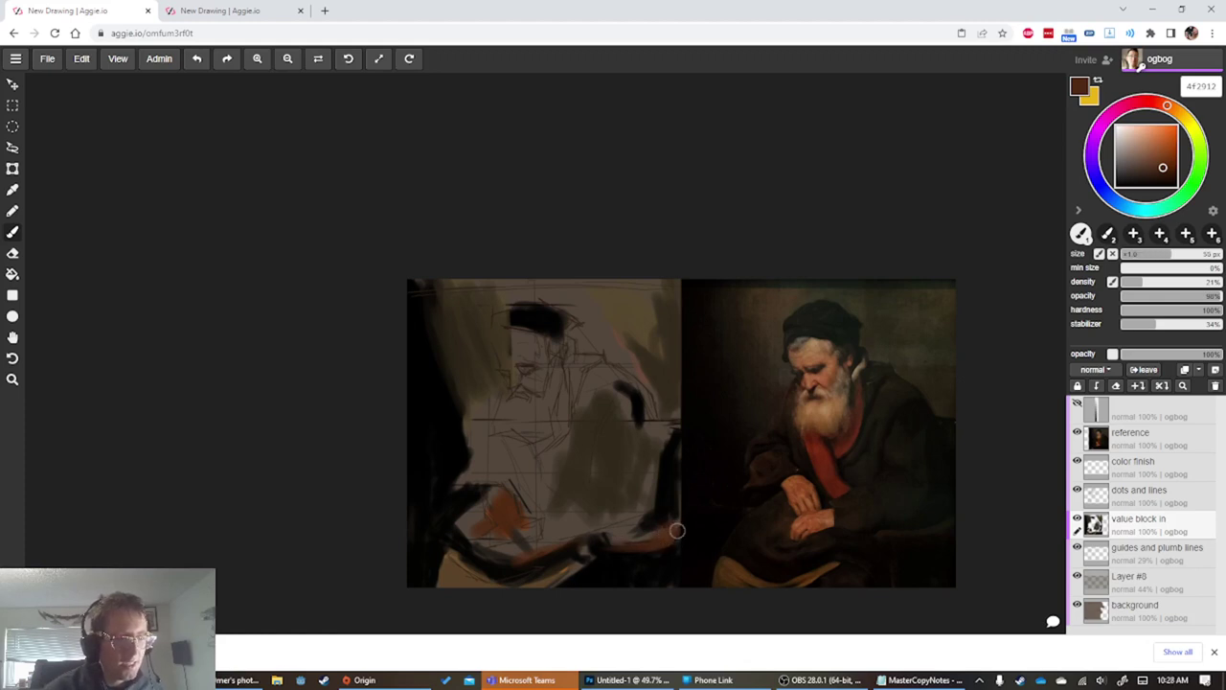
Refine the lap edge and the shadow below it with sampled 060504, brown 4f2f1a and black 000000, reducing the brush to 25 px
{"action": "left_click", "coordinate": [638, 565], "text": "alt"}
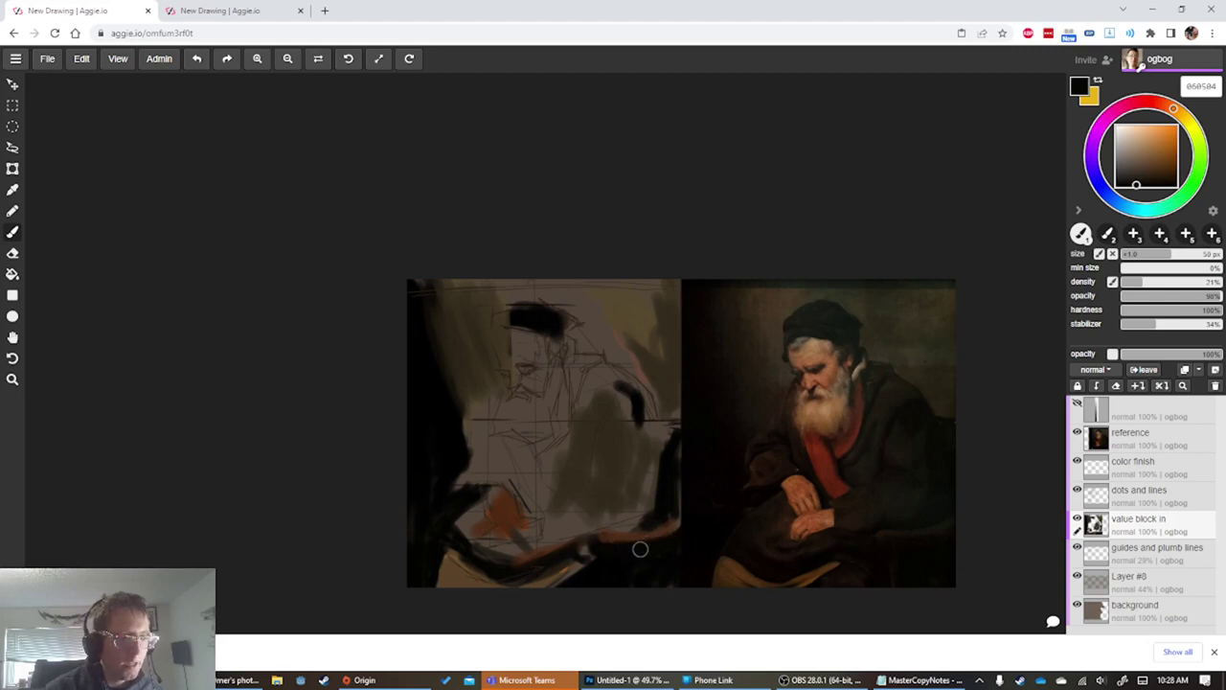
{"action": "left_click", "coordinate": [641, 546], "text": "alt"}
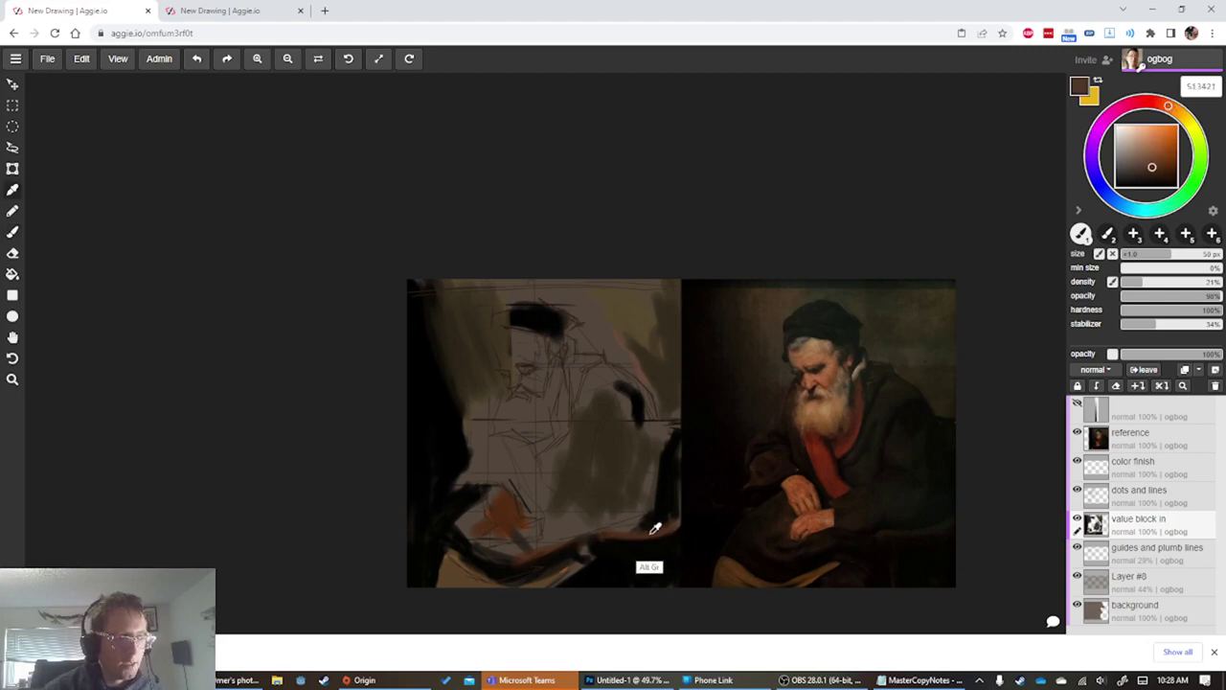
{"action": "key", "text": "bracketleft"}
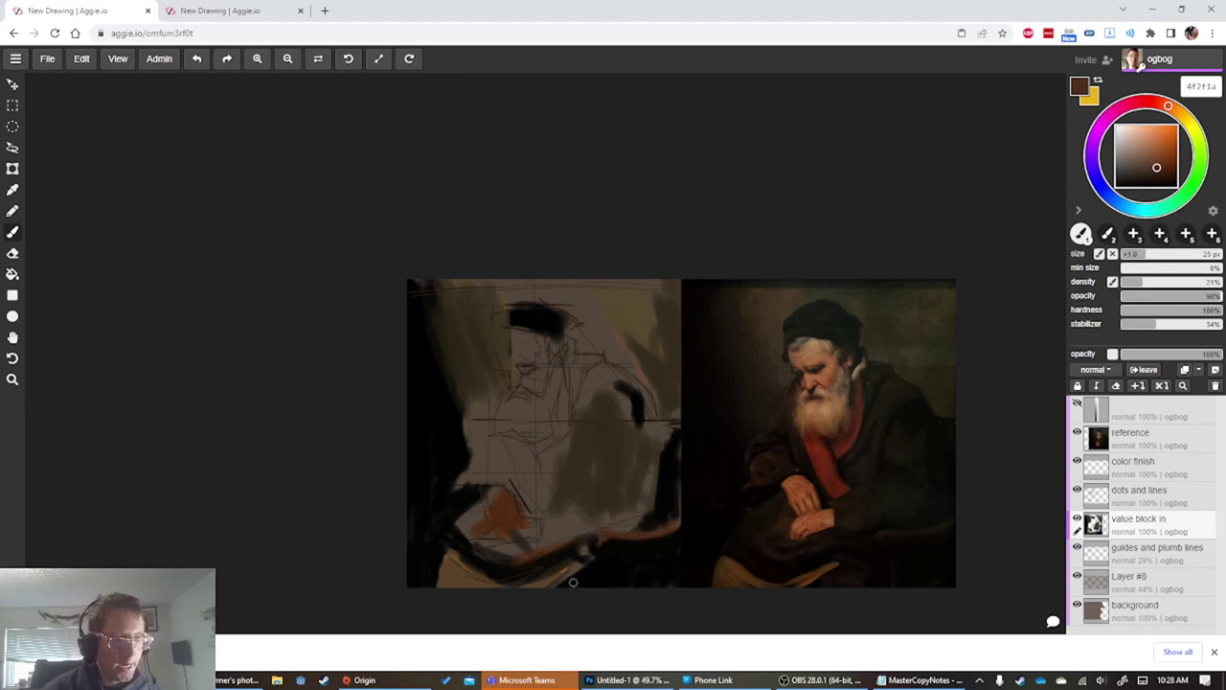
{"action": "left_click", "coordinate": [593, 564], "text": "alt"}
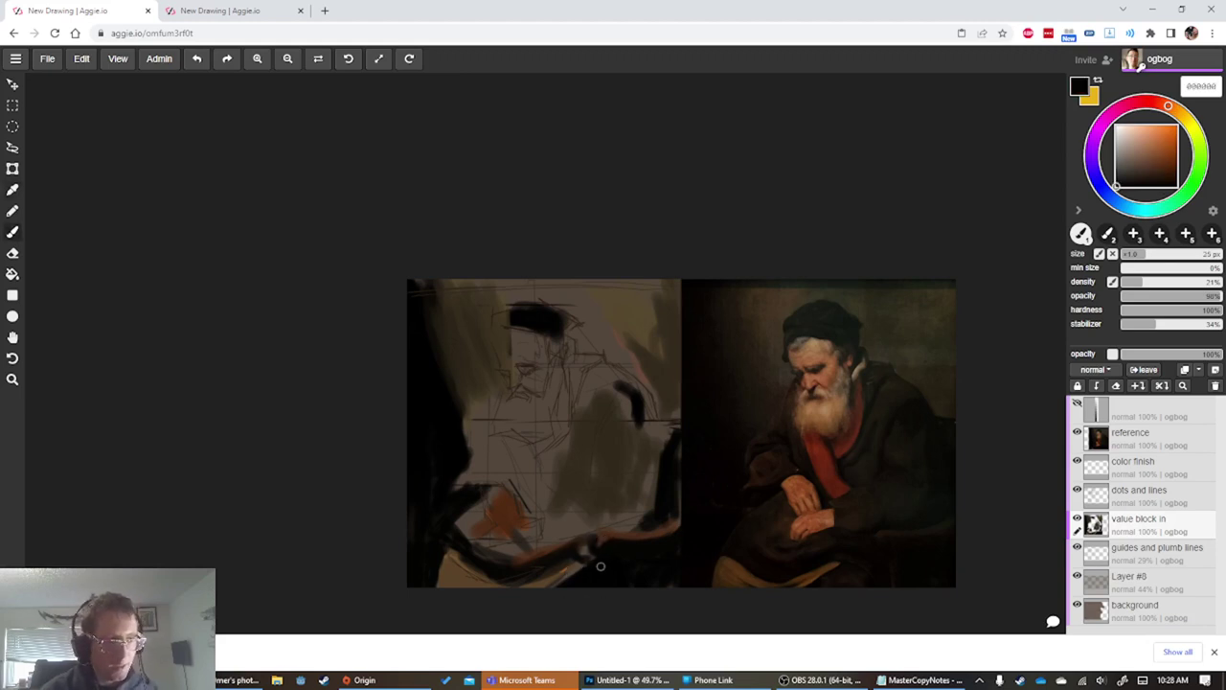
Paint a thin vertical chair leg with sampled brown 462612, then surround it with near-black at 40 px
{"action": "left_click", "coordinate": [606, 566], "text": "alt"}
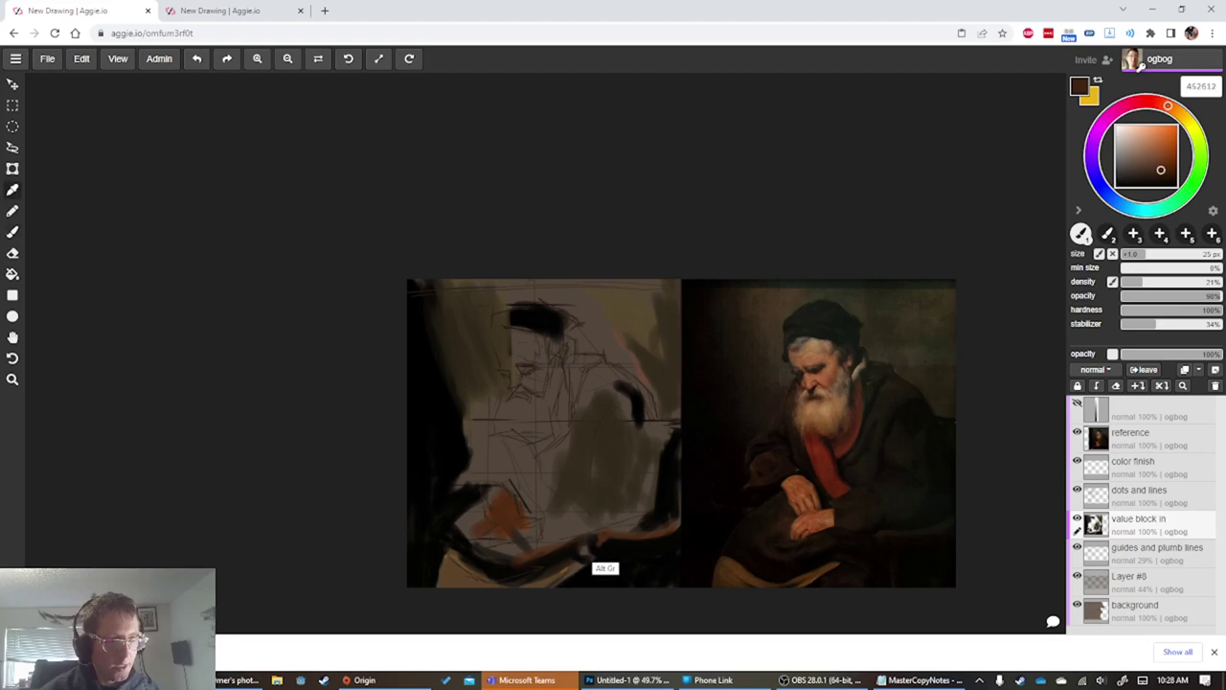
{"action": "left_click", "coordinate": [639, 571], "text": "alt"}
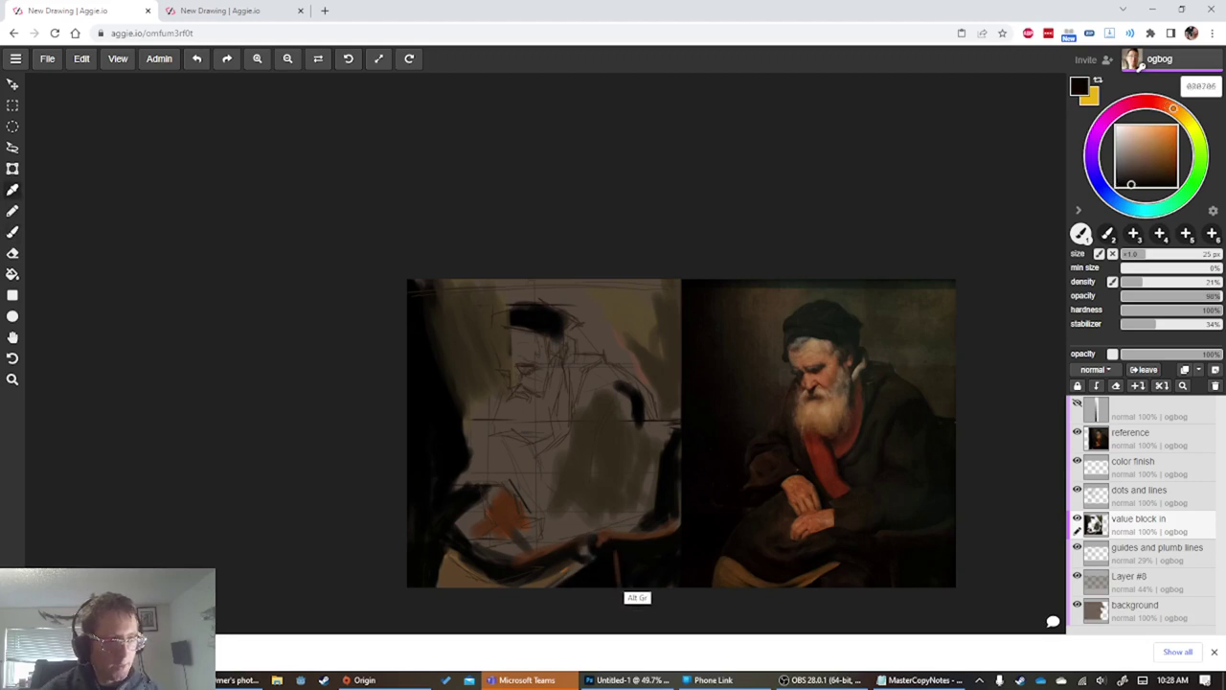
{"action": "key", "text": "]"}
{"action": "key", "text": "]"}
{"action": "key", "text": "]"}
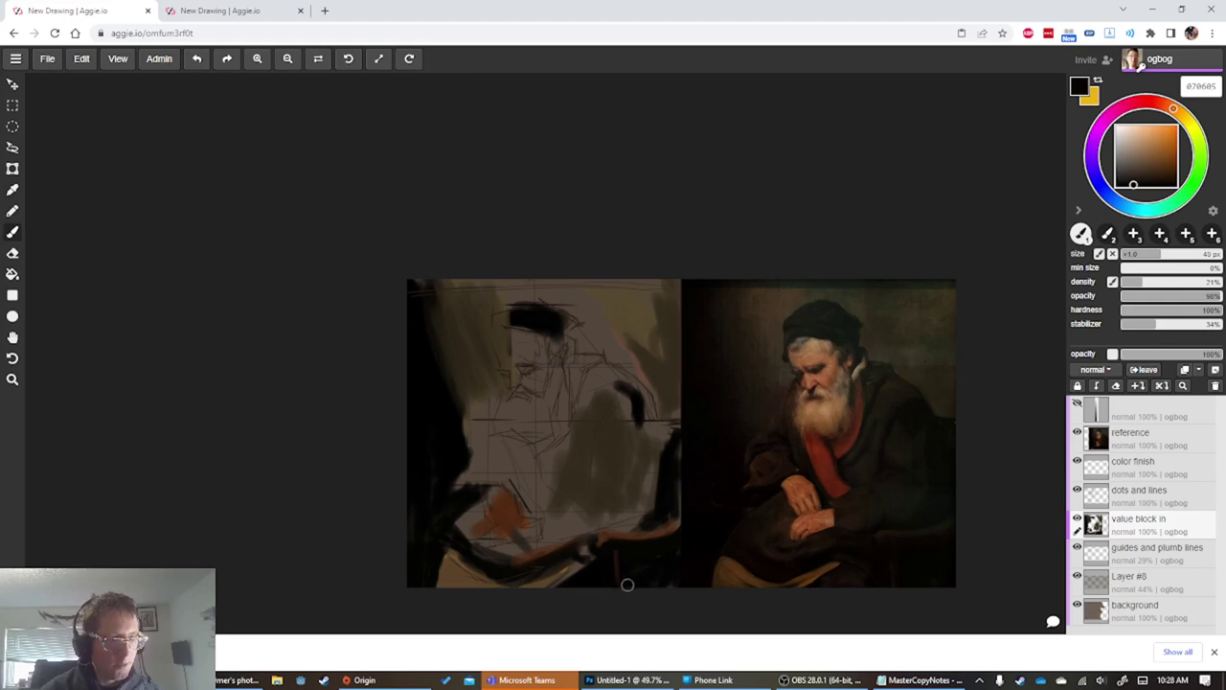
Enlarge the brush to 60 px and block in the chair behind the elbow and the sleeve's fold shadows with sampled near-blacks
{"action": "left_click", "coordinate": [613, 536], "text": "alt"}
{"action": "key", "text": "]"}
{"action": "key", "text": "]"}
{"action": "key", "text": "]"}
{"action": "left_click", "coordinate": [672, 502], "text": "alt"}
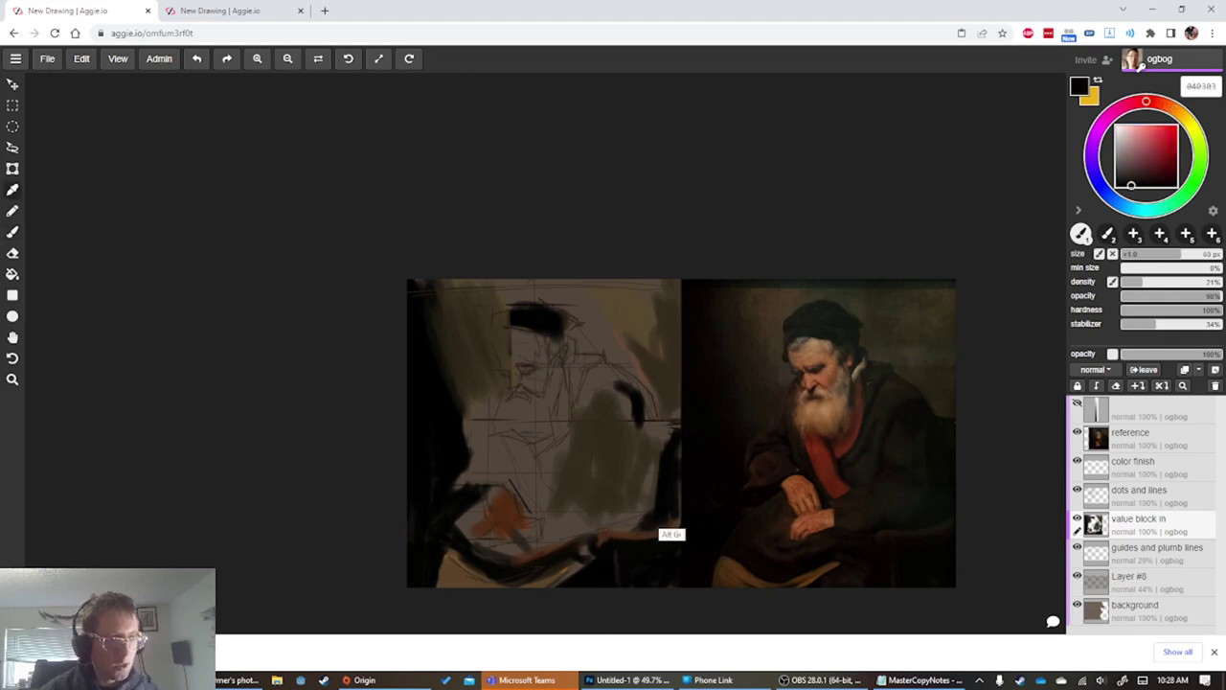
{"action": "mouse_move", "coordinate": [652, 523]}
{"action": "left_mouse_down"}
{"action": "mouse_move", "coordinate": [606, 516]}
{"action": "mouse_move", "coordinate": [649, 511]}
{"action": "mouse_move", "coordinate": [640, 515]}
{"action": "mouse_move", "coordinate": [636, 462]}
{"action": "mouse_move", "coordinate": [633, 489]}
{"action": "mouse_move", "coordinate": [658, 499]}
{"action": "mouse_move", "coordinate": [646, 495]}
{"action": "mouse_move", "coordinate": [659, 452]}
{"action": "mouse_move", "coordinate": [684, 439]}
{"action": "mouse_move", "coordinate": [643, 429]}
{"action": "mouse_move", "coordinate": [663, 432]}
{"action": "mouse_move", "coordinate": [633, 454]}
{"action": "mouse_move", "coordinate": [611, 406]}
{"action": "mouse_move", "coordinate": [649, 412]}
{"action": "mouse_move", "coordinate": [637, 404]}
{"action": "mouse_move", "coordinate": [617, 413]}
{"action": "mouse_move", "coordinate": [612, 449]}
{"action": "mouse_move", "coordinate": [618, 414]}
{"action": "mouse_move", "coordinate": [608, 442]}
{"action": "mouse_move", "coordinate": [598, 439]}
{"action": "mouse_move", "coordinate": [610, 428]}
{"action": "mouse_move", "coordinate": [605, 484]}
{"action": "left_mouse_up"}
{"action": "key", "text": "["}
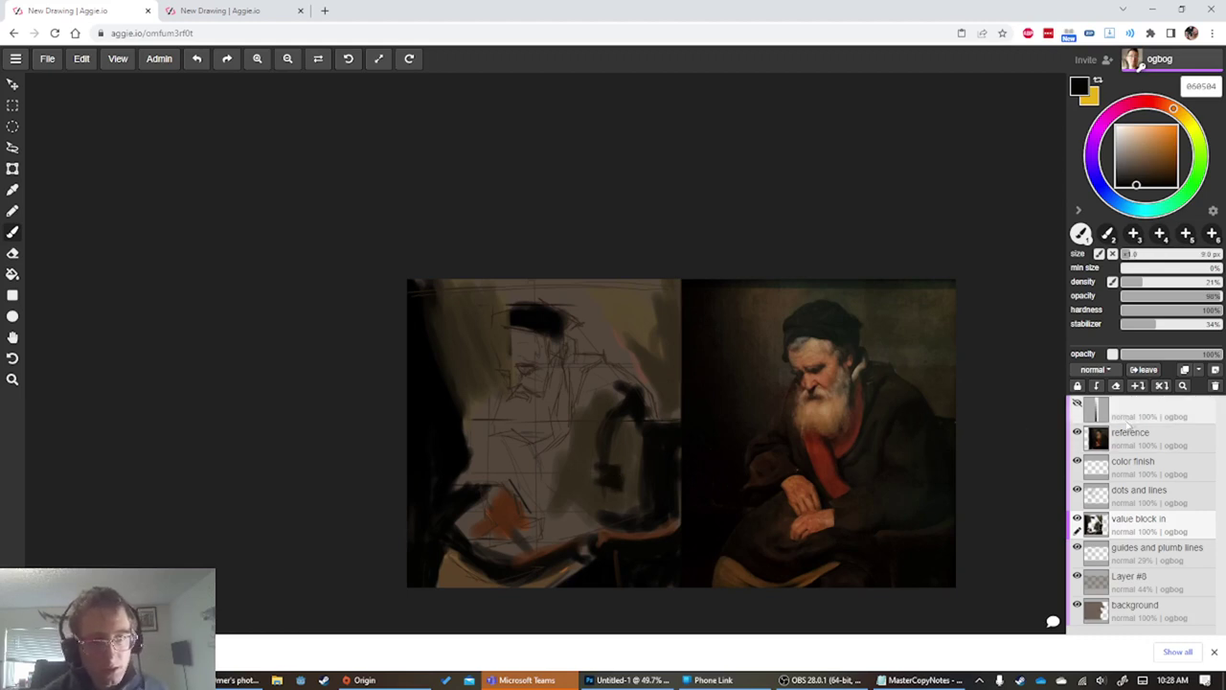
Add a layer above the reference and outline the sleeve's shadow shapes on the reference painting in red ff1100 at 3 px
{"action": "left_click", "coordinate": [1167, 447]}
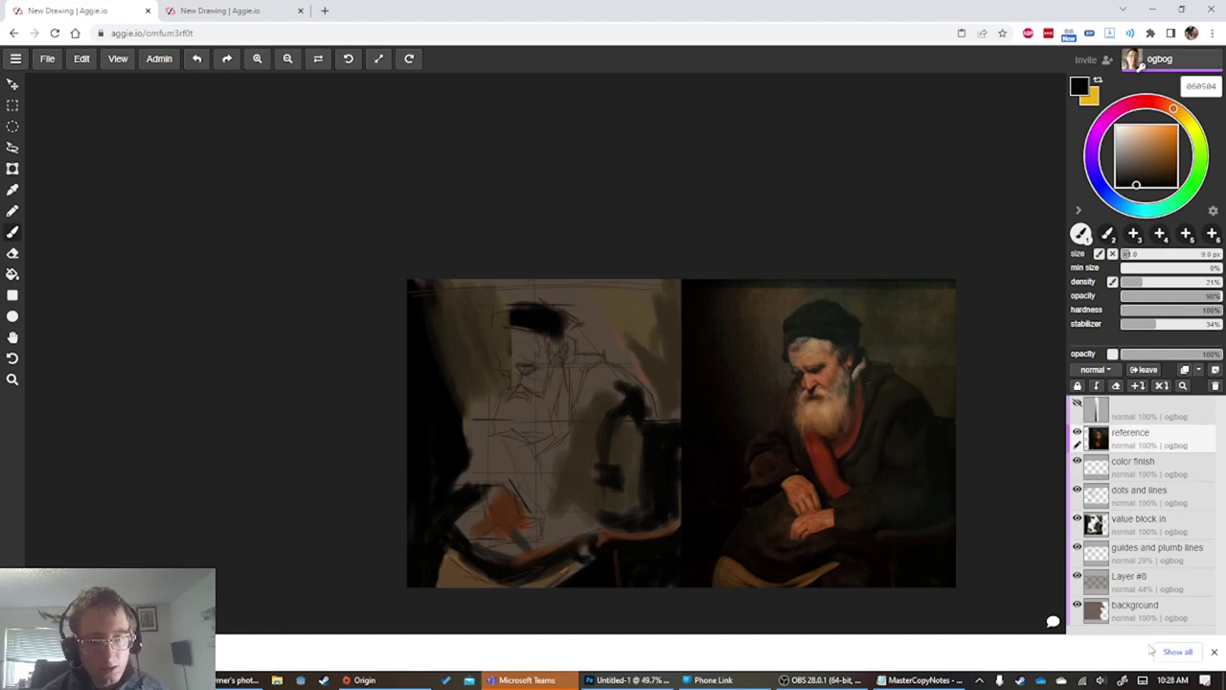
{"action": "left_click", "coordinate": [1216, 370]}
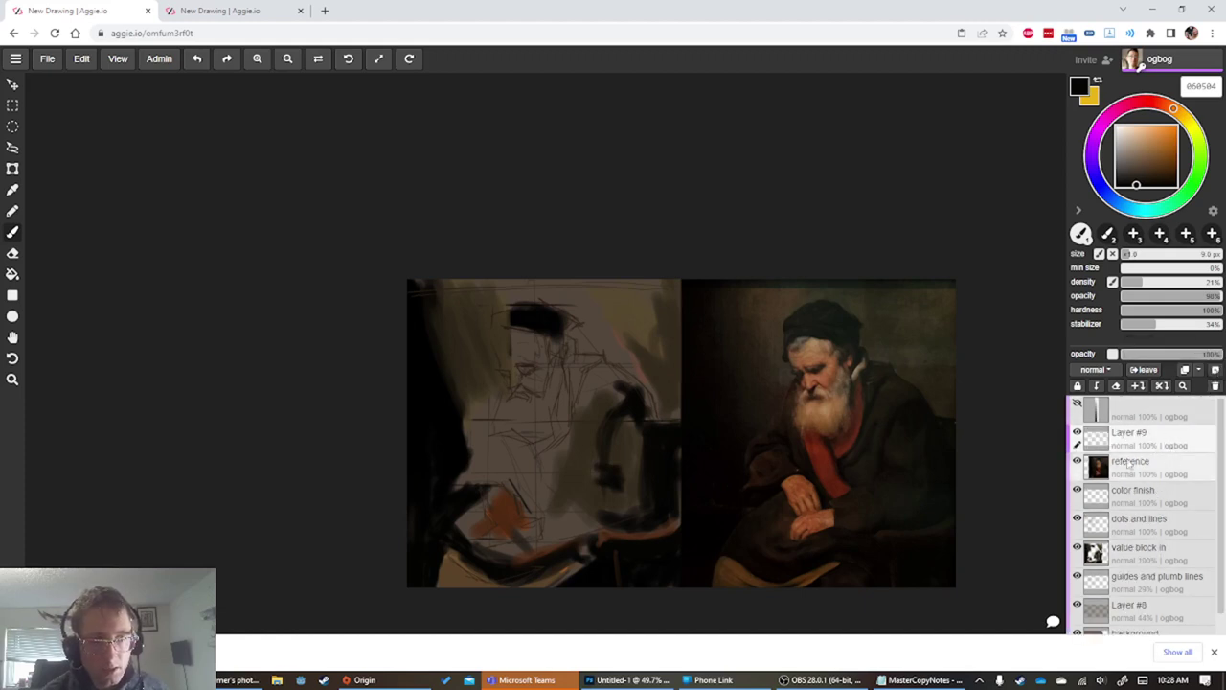
{"action": "mouse_move", "coordinate": [1166, 110]}
{"action": "left_mouse_down"}
{"action": "mouse_move", "coordinate": [1140, 102]}
{"action": "mouse_move", "coordinate": [1152, 102]}
{"action": "left_mouse_up"}
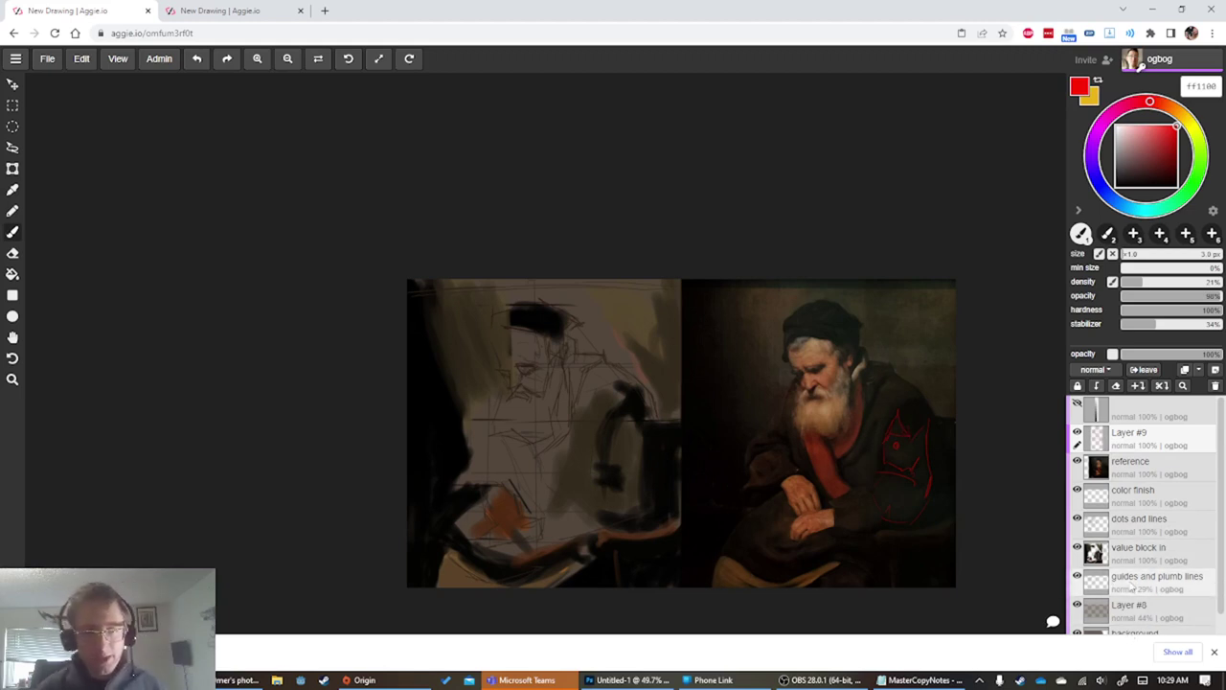
On the value block in layer, refine the upper sleeve's shadow at 25 px with sampled brown 382f23, near-black 060504 and 342d1f
{"action": "left_click", "coordinate": [1140, 552]}
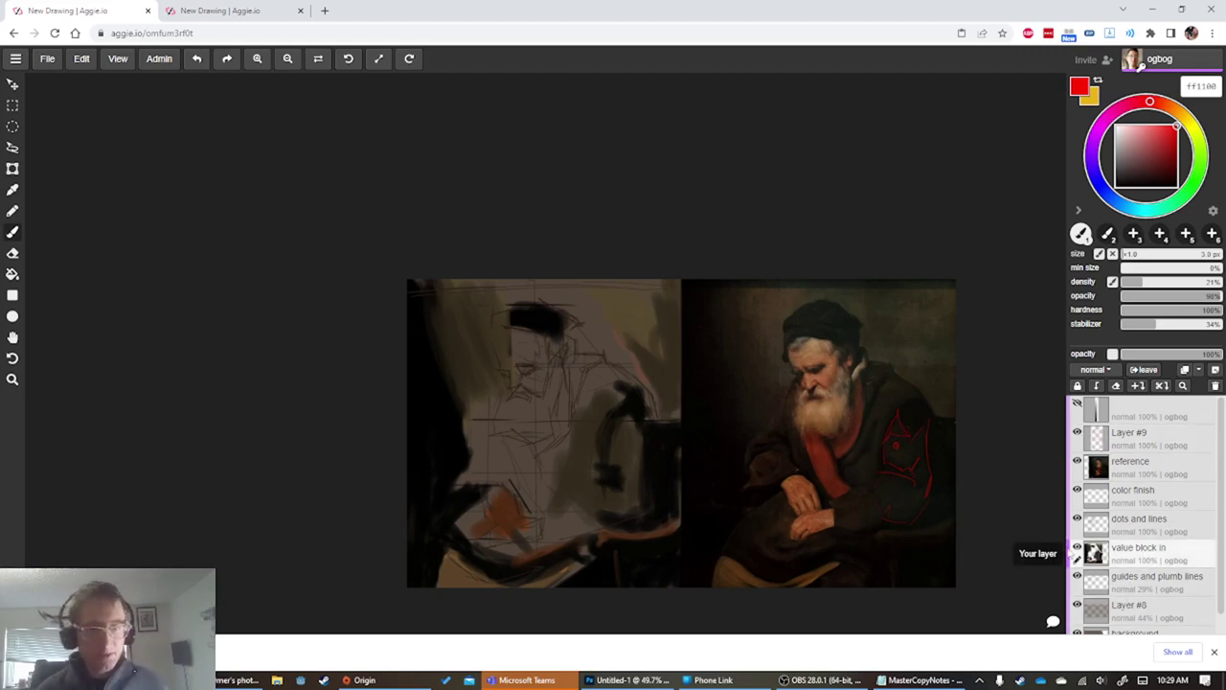
{"action": "left_click", "coordinate": [648, 472], "text": "alt"}
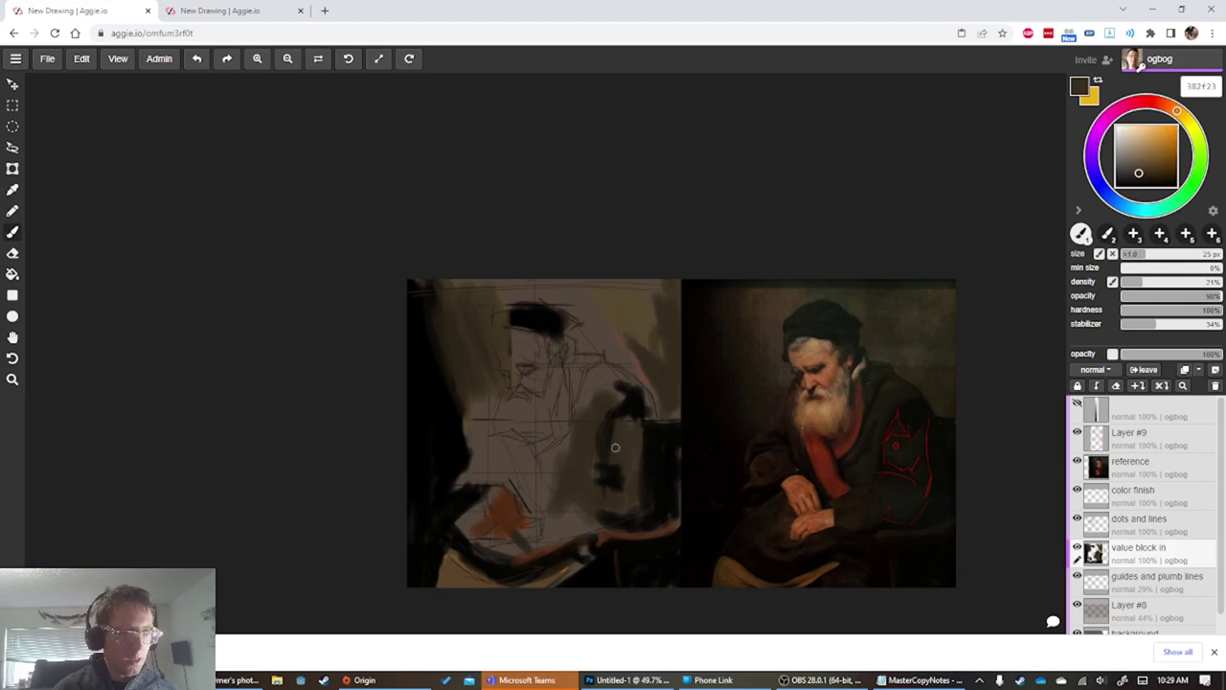
{"action": "left_click", "coordinate": [626, 421], "text": "alt"}
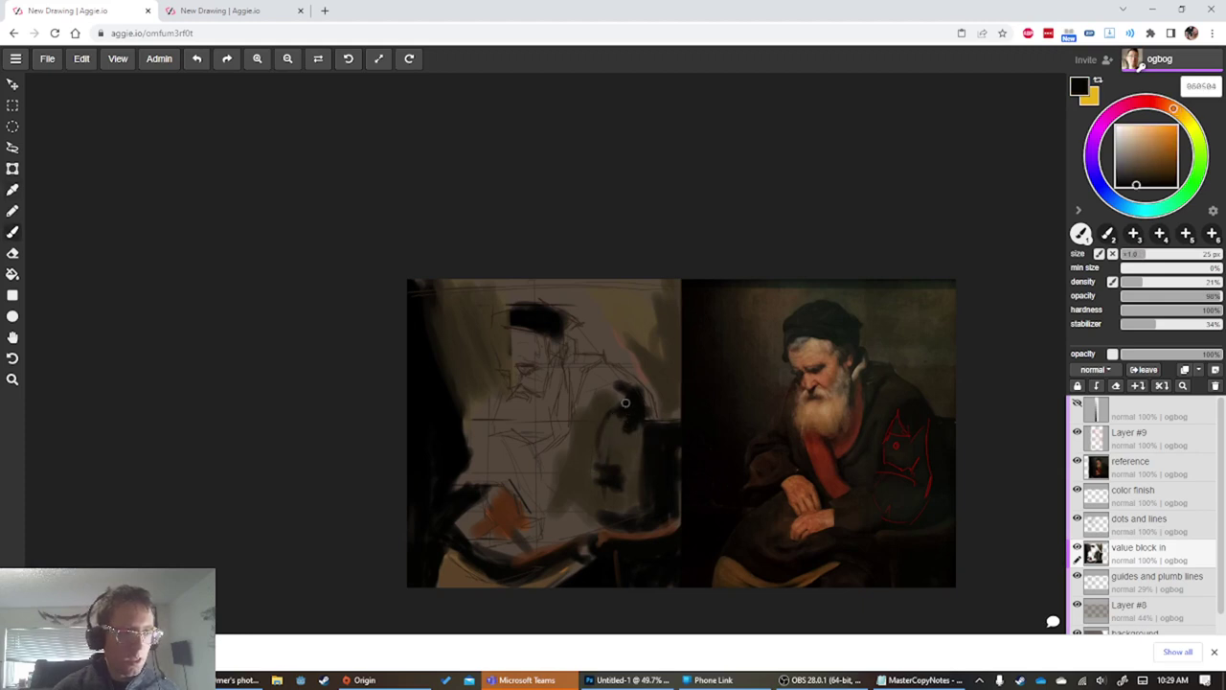
{"action": "left_click", "coordinate": [616, 446], "text": "alt"}
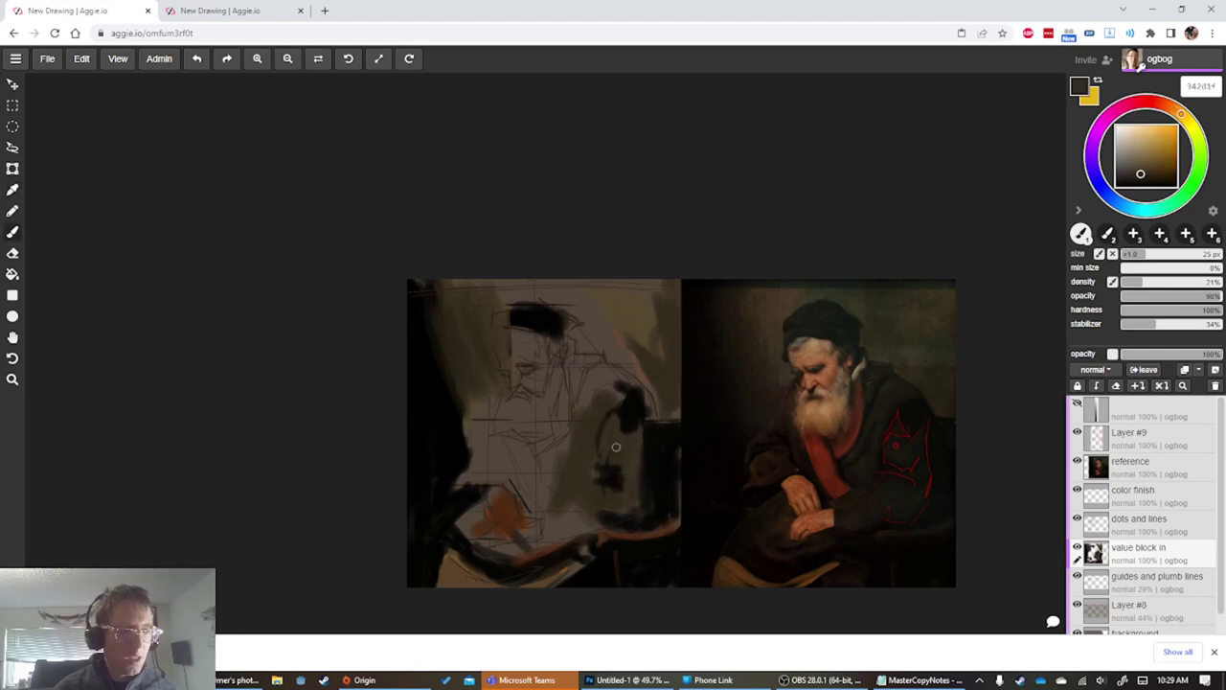
Shape the elbow edge with 060504 and sampled brown 393024, and extend the inner sleeve fold with near-black 0a0806
{"action": "left_click", "coordinate": [636, 400], "text": "alt"}
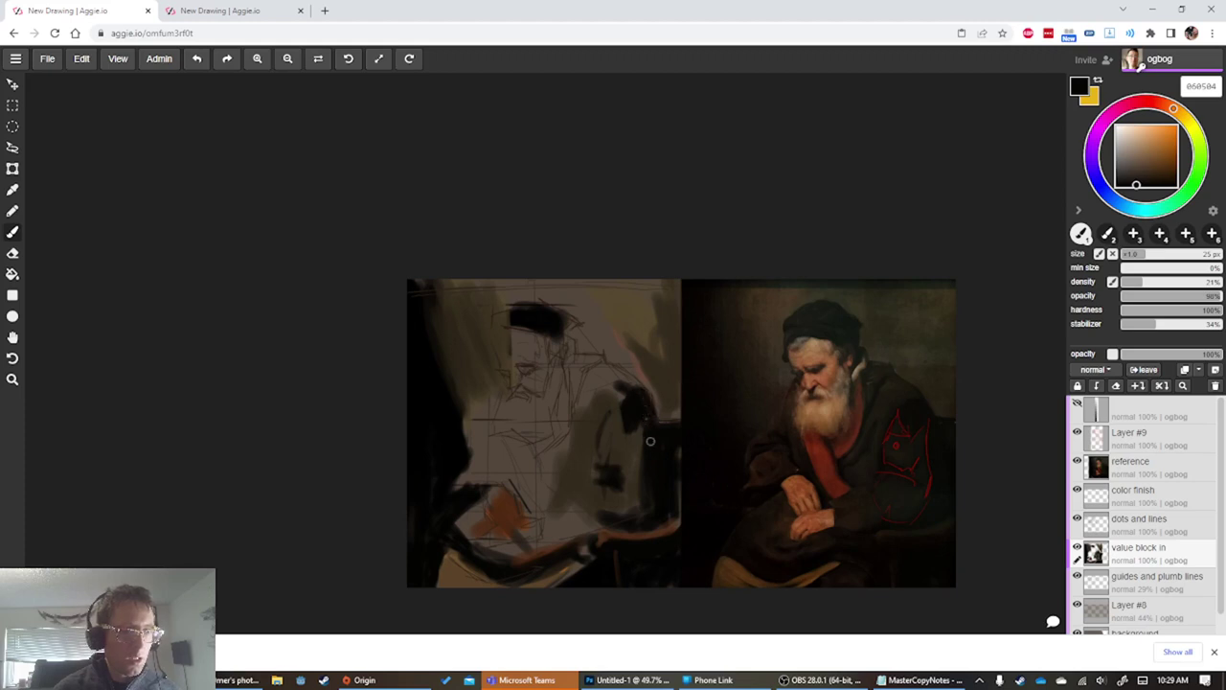
{"action": "left_click", "coordinate": [637, 447], "text": "alt"}
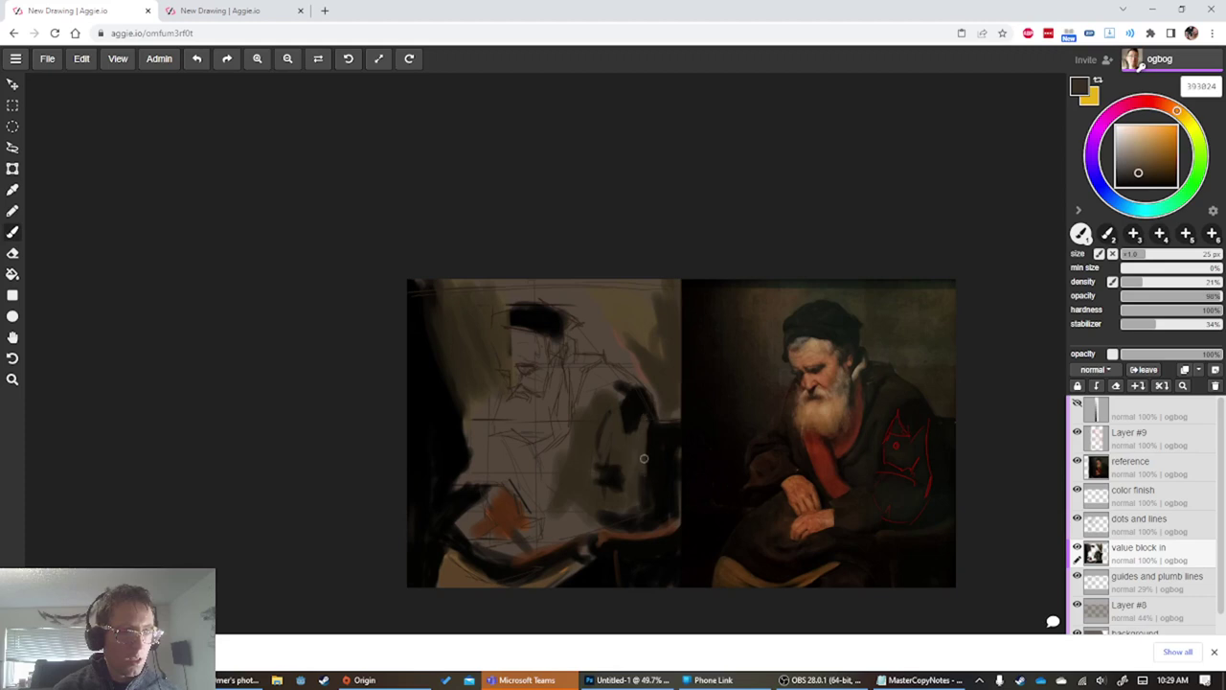
{"action": "left_click_drag", "start_coordinate": [645, 460], "coordinate": [663, 490]}
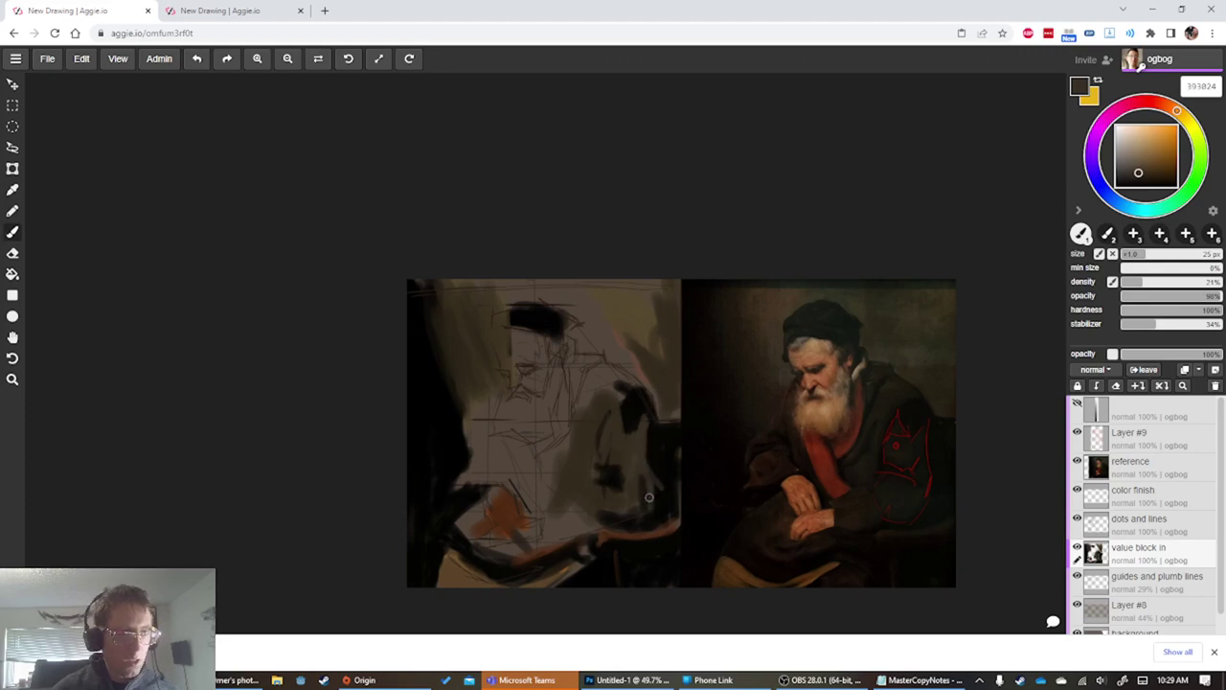
{"action": "left_click", "coordinate": [628, 476], "text": "alt"}
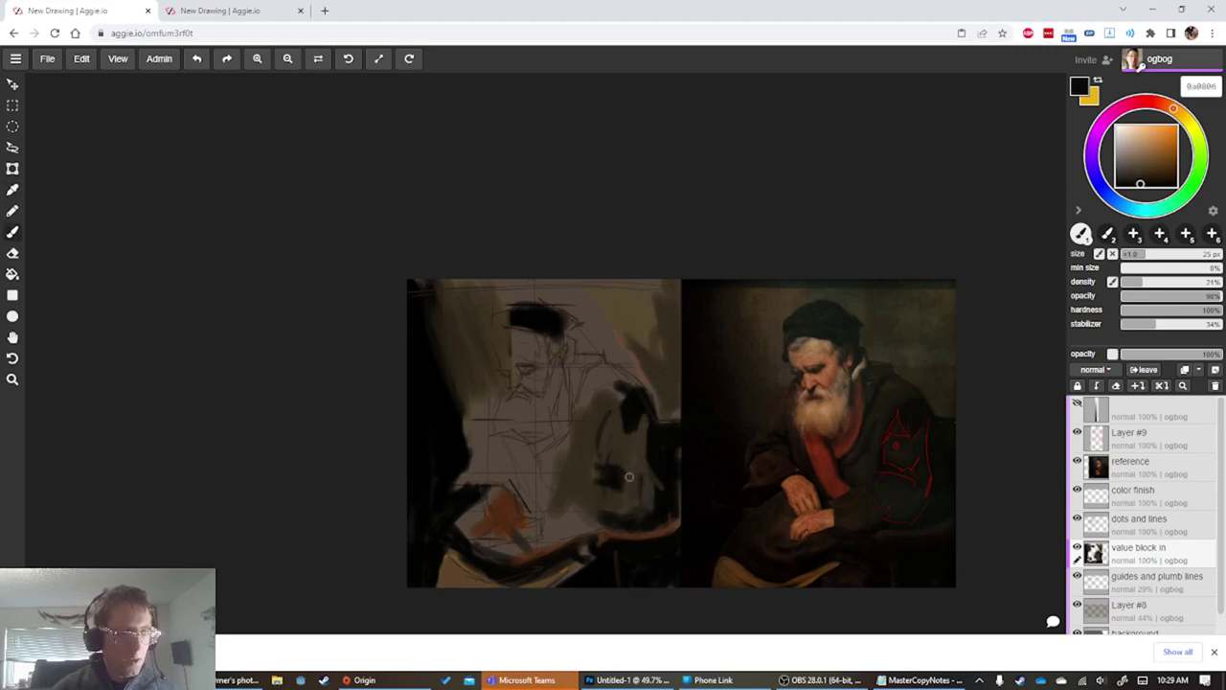
{"action": "mouse_move", "coordinate": [629, 477]}
{"action": "left_mouse_down"}
{"action": "mouse_move", "coordinate": [613, 462]}
{"action": "mouse_move", "coordinate": [628, 496]}
{"action": "left_mouse_up"}
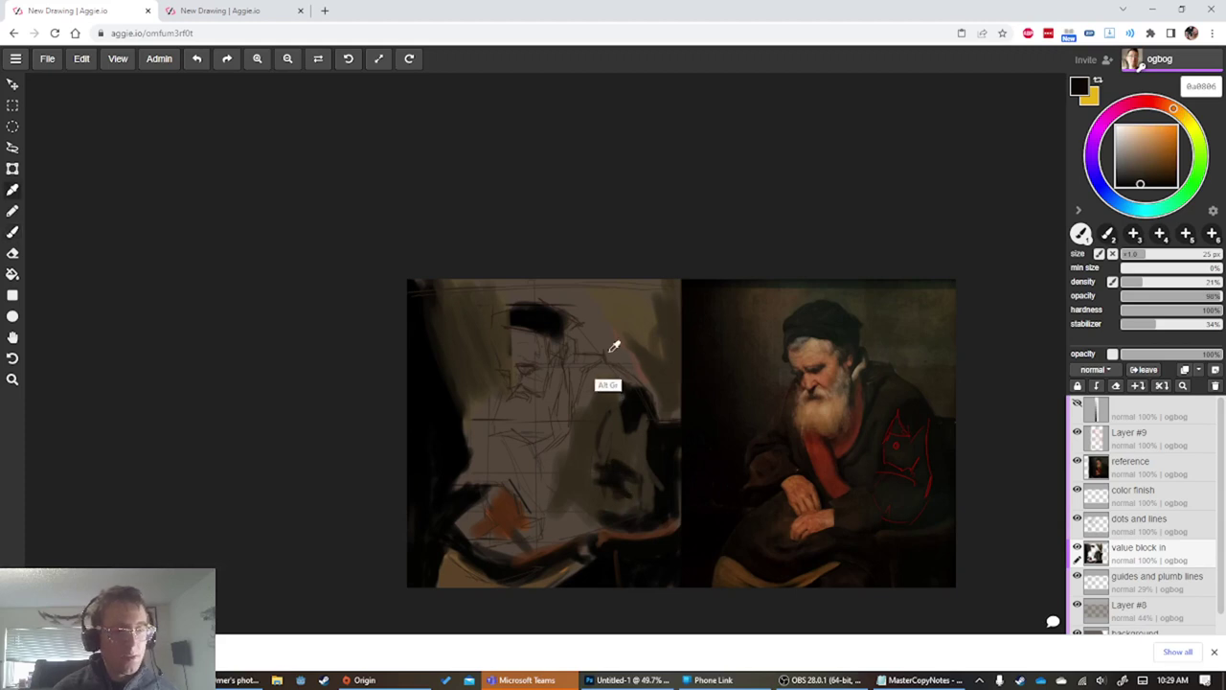
Brush the coat's collar edge with sampled near-black 0c0b09 and the shoulder contour with sampled dark brown 32291c at 25 px
{"action": "left_click", "coordinate": [665, 449], "text": "alt"}
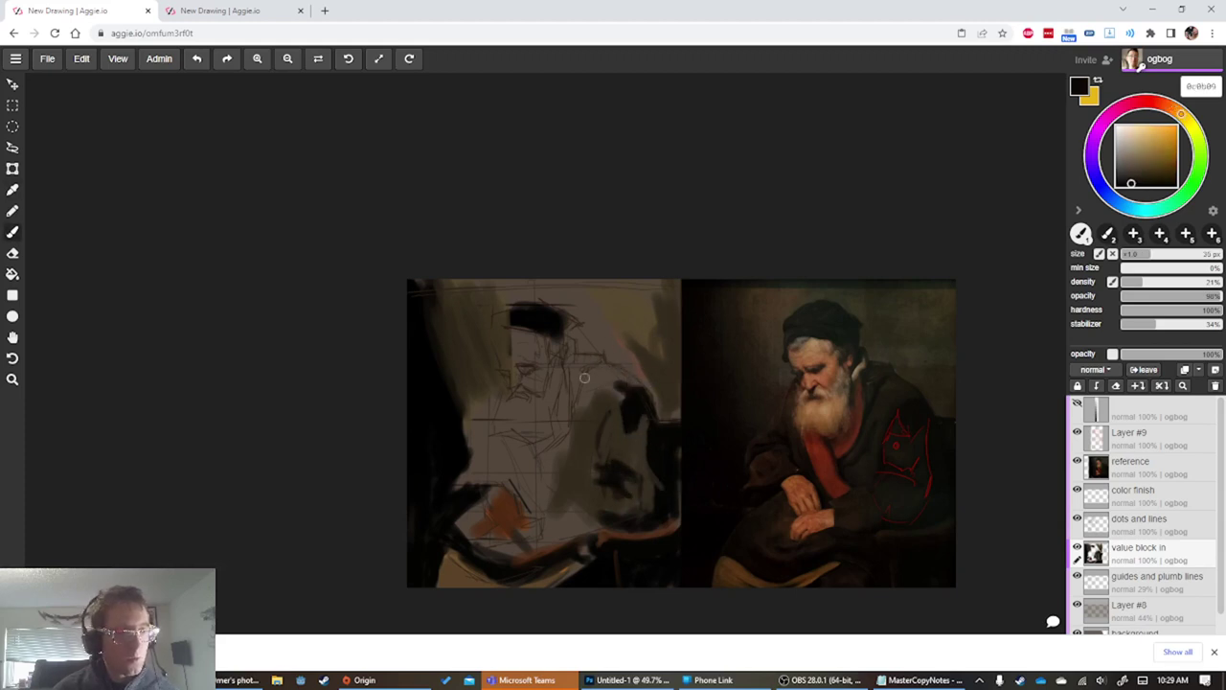
{"action": "mouse_move", "coordinate": [602, 357]}
{"action": "left_mouse_down"}
{"action": "mouse_move", "coordinate": [578, 376]}
{"action": "mouse_move", "coordinate": [587, 362]}
{"action": "mouse_move", "coordinate": [580, 409]}
{"action": "left_mouse_up"}
{"action": "left_click", "coordinate": [633, 402], "text": "alt"}
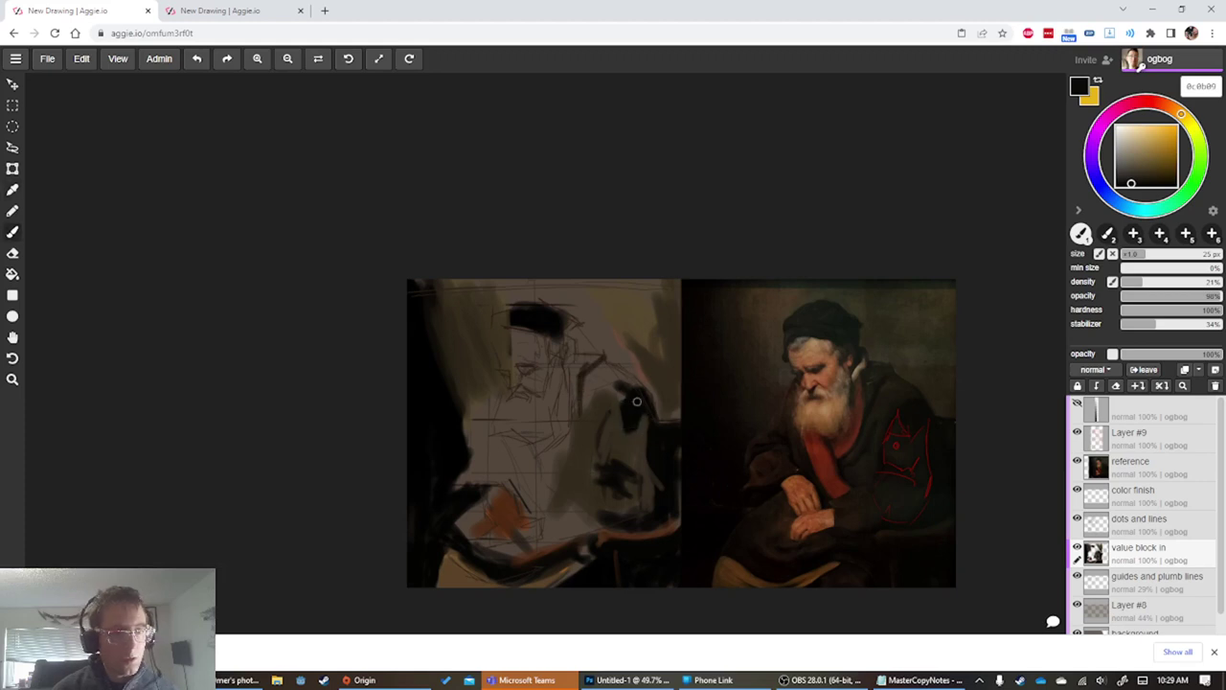
{"action": "left_click", "coordinate": [607, 399], "text": "alt"}
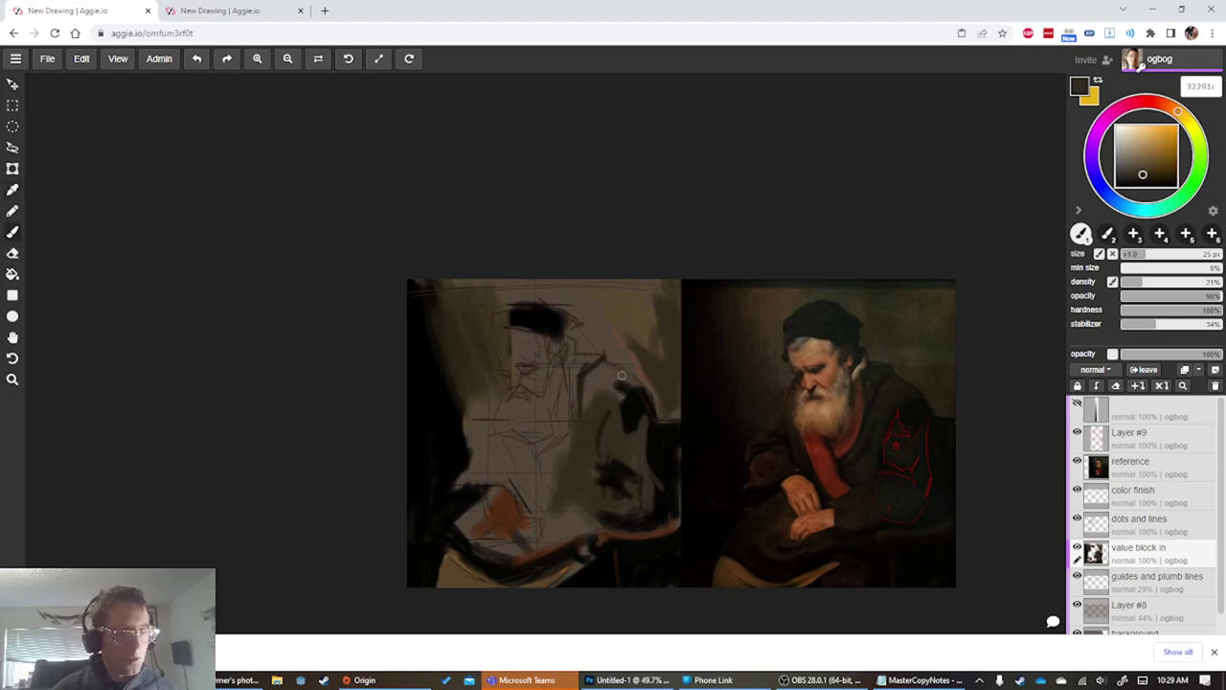
{"action": "mouse_move", "coordinate": [612, 370]}
{"action": "left_mouse_down"}
{"action": "mouse_move", "coordinate": [586, 412]}
{"action": "mouse_move", "coordinate": [604, 373]}
{"action": "left_mouse_up"}
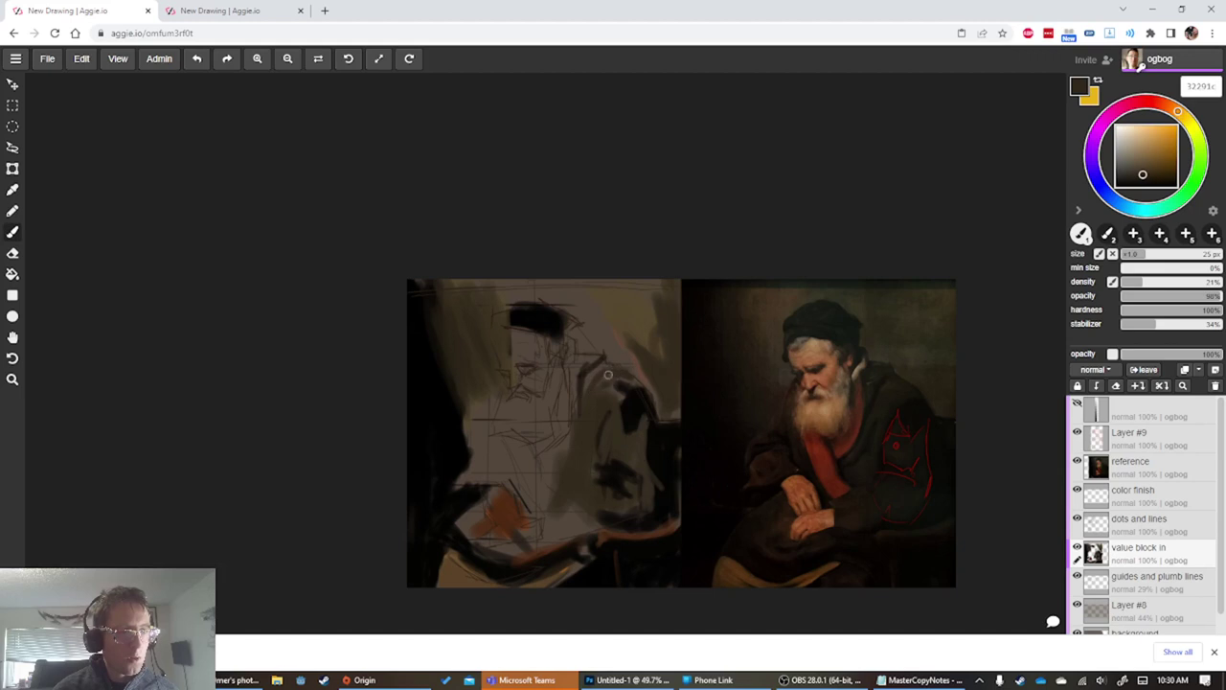
Soften the coat's shoulder edge at 60 px with dark brown 30281b sampled from the painted sleeve
{"action": "left_click", "coordinate": [640, 393], "text": "alt"}
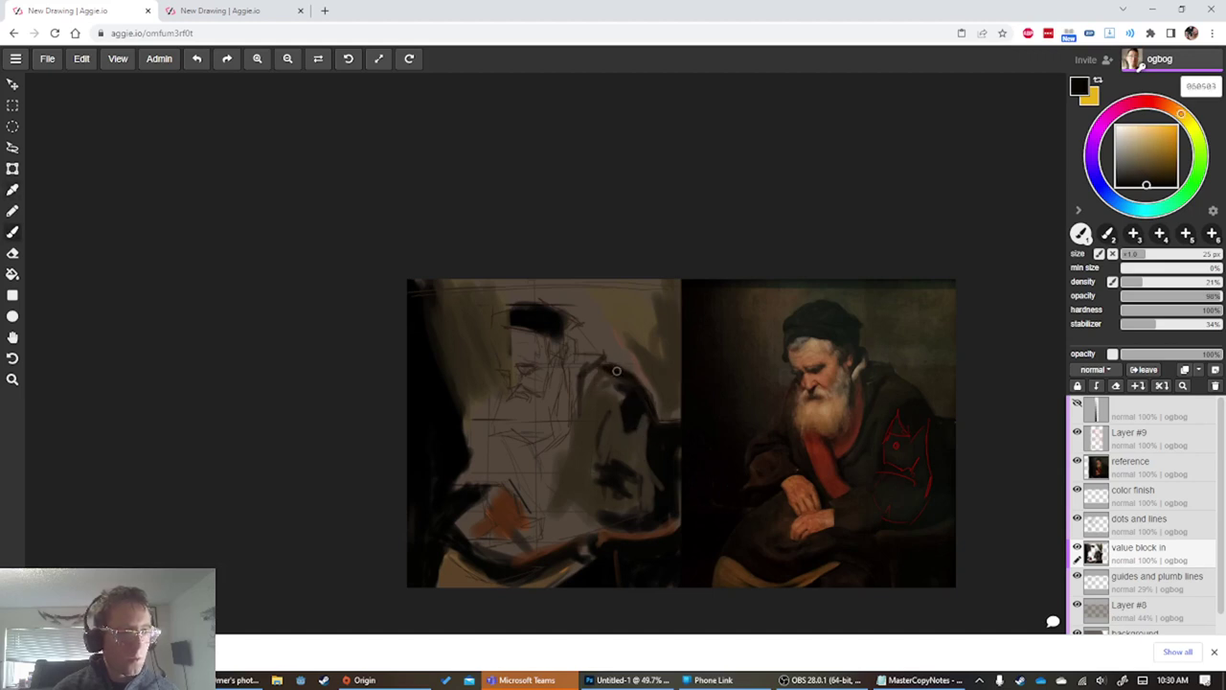
{"action": "left_click", "coordinate": [593, 423], "text": "alt"}
{"action": "key", "text": "bracketright"}
{"action": "key", "text": "bracketright"}
{"action": "key", "text": "bracketright"}
{"action": "key", "text": "bracketright"}
{"action": "key", "text": "bracketright"}
{"action": "left_click_drag", "start_coordinate": [624, 391], "coordinate": [616, 377]}
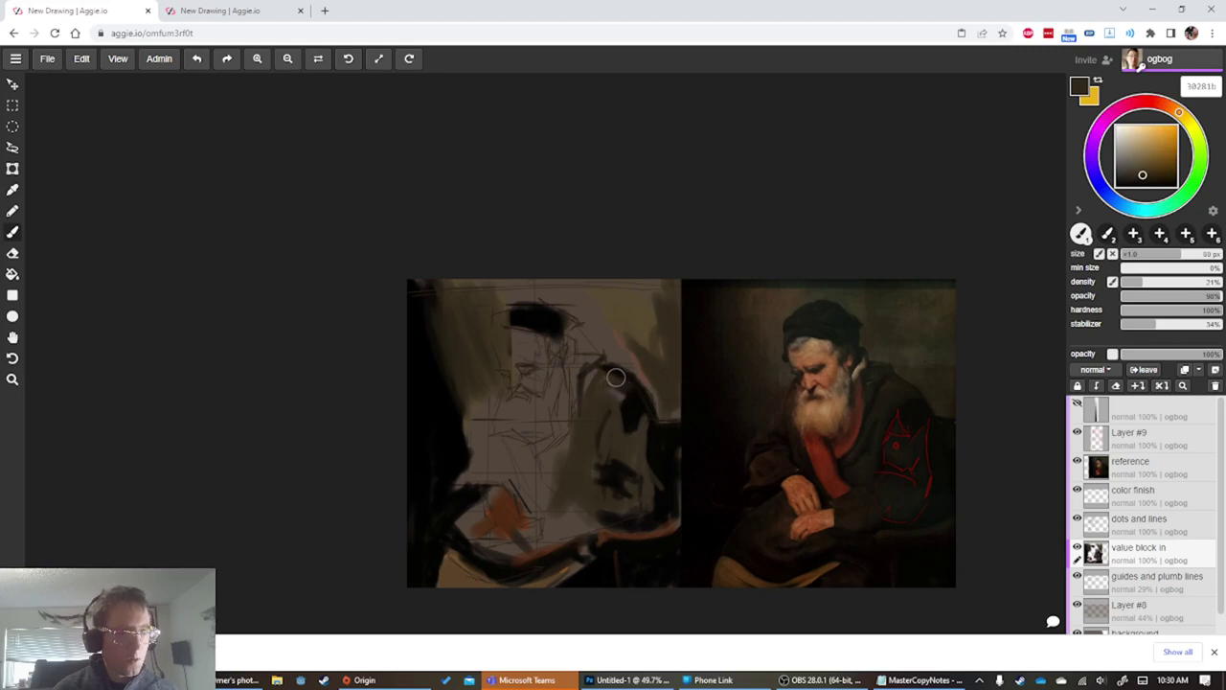
Darken the whole coat sleeve and chest with soft 400 px strokes of near-black 090706 sampled from the sleeve shadow
{"action": "left_click", "coordinate": [618, 481], "text": "alt"}
{"action": "key", "text": "bracketright"}
{"action": "key", "text": "bracketright"}
{"action": "key", "text": "bracketright"}
{"action": "key", "text": "bracketright"}
{"action": "key", "text": "bracketright"}
{"action": "key", "text": "bracketright"}
{"action": "key", "text": "bracketright"}
{"action": "key", "text": "bracketright"}
{"action": "left_click_drag", "start_coordinate": [639, 494], "coordinate": [606, 389]}
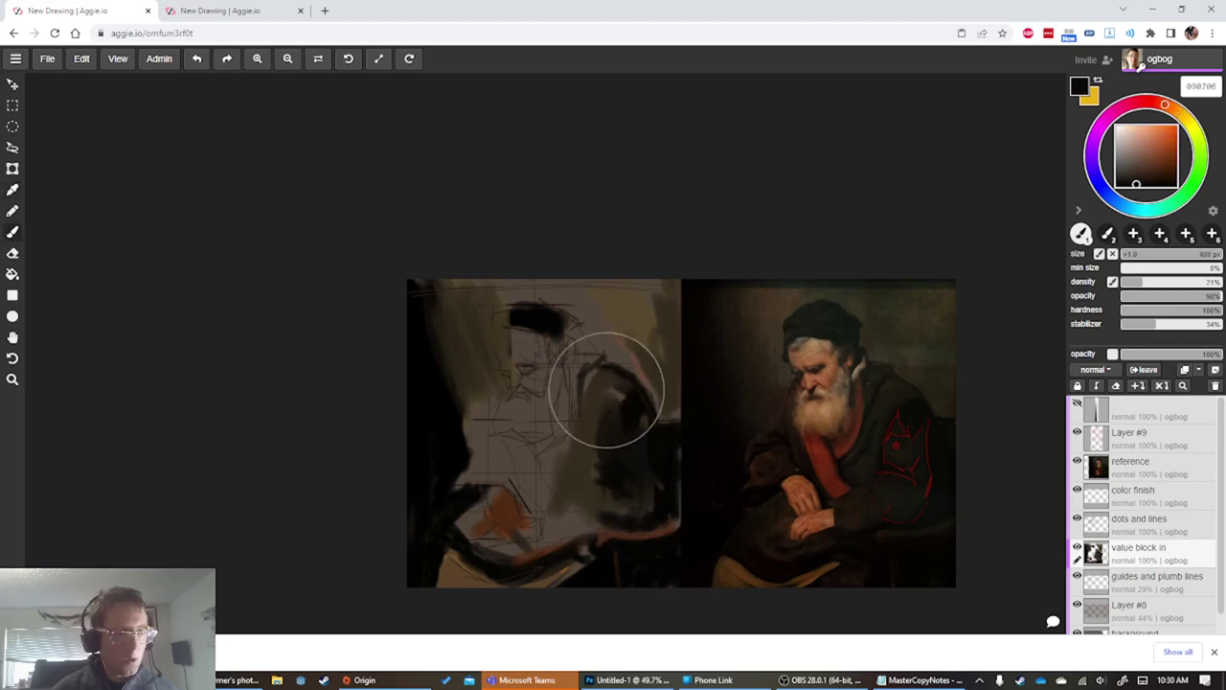
{"action": "left_click_drag", "start_coordinate": [569, 488], "coordinate": [616, 389]}
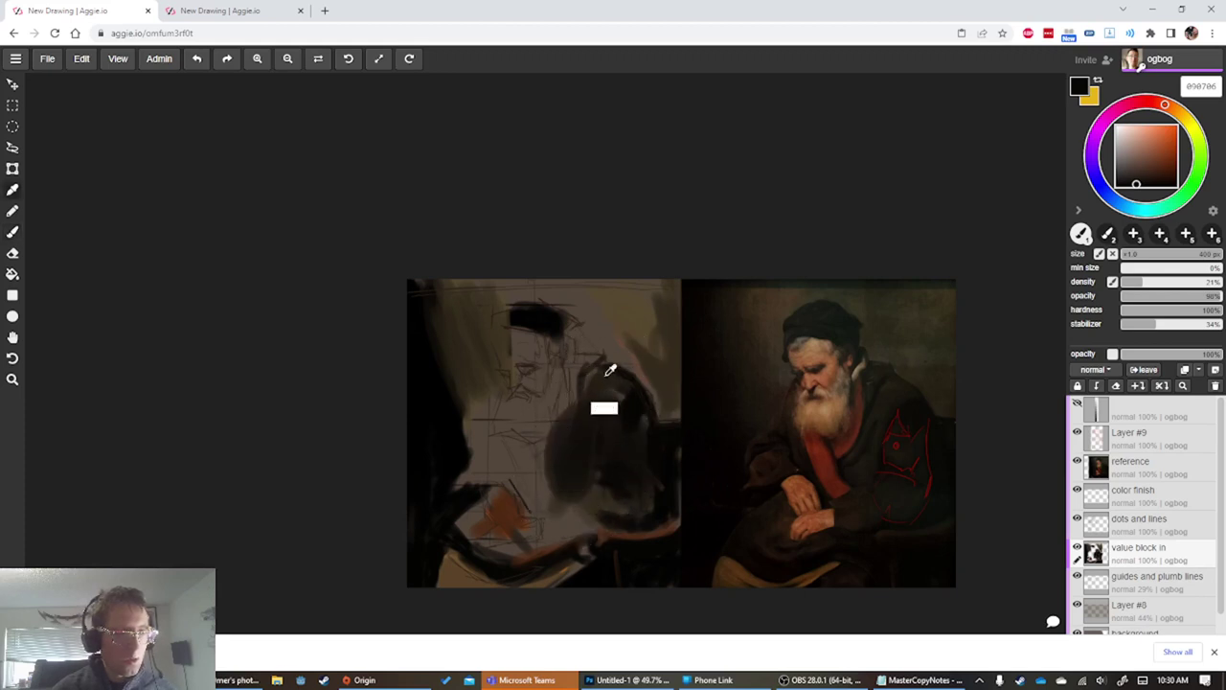
Touch up the coat's shoulder and front edge with sampled dark browns 272118 and 191510, reducing the brush from 50 to 10 px
{"action": "left_click", "coordinate": [607, 375], "text": "alt"}
{"action": "key", "text": "["}
{"action": "key", "text": "["}
{"action": "key", "text": "["}
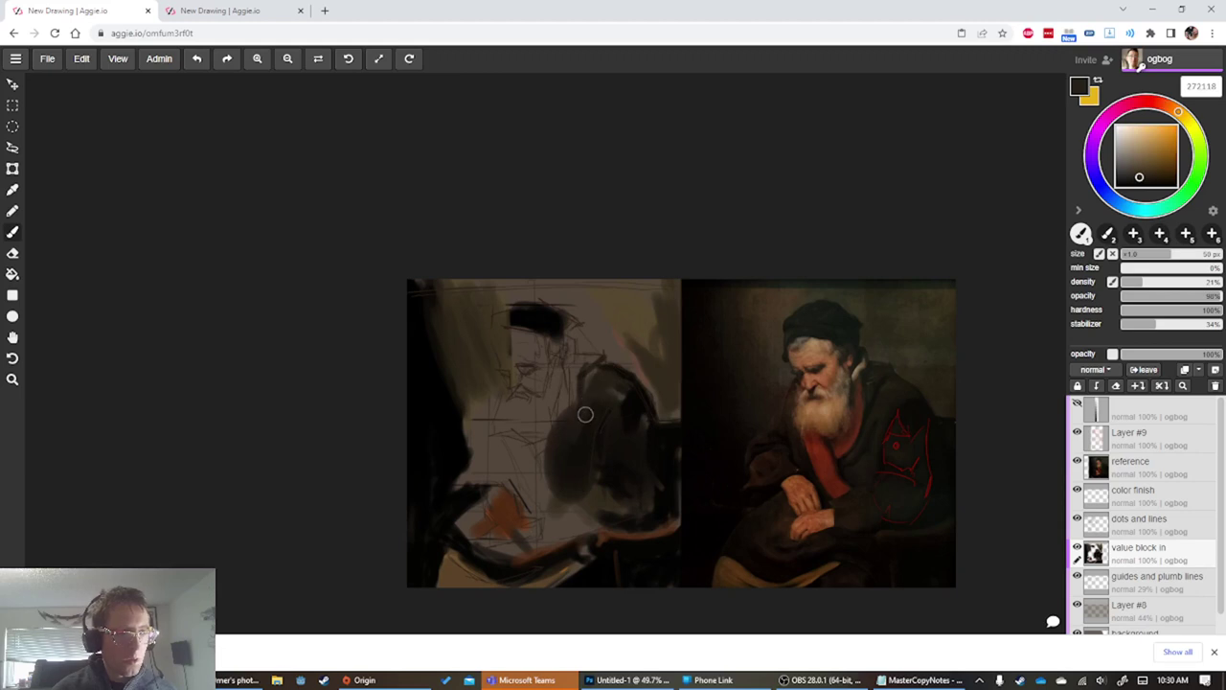
{"action": "left_click", "coordinate": [566, 465], "text": "alt"}
{"action": "key", "text": "["}
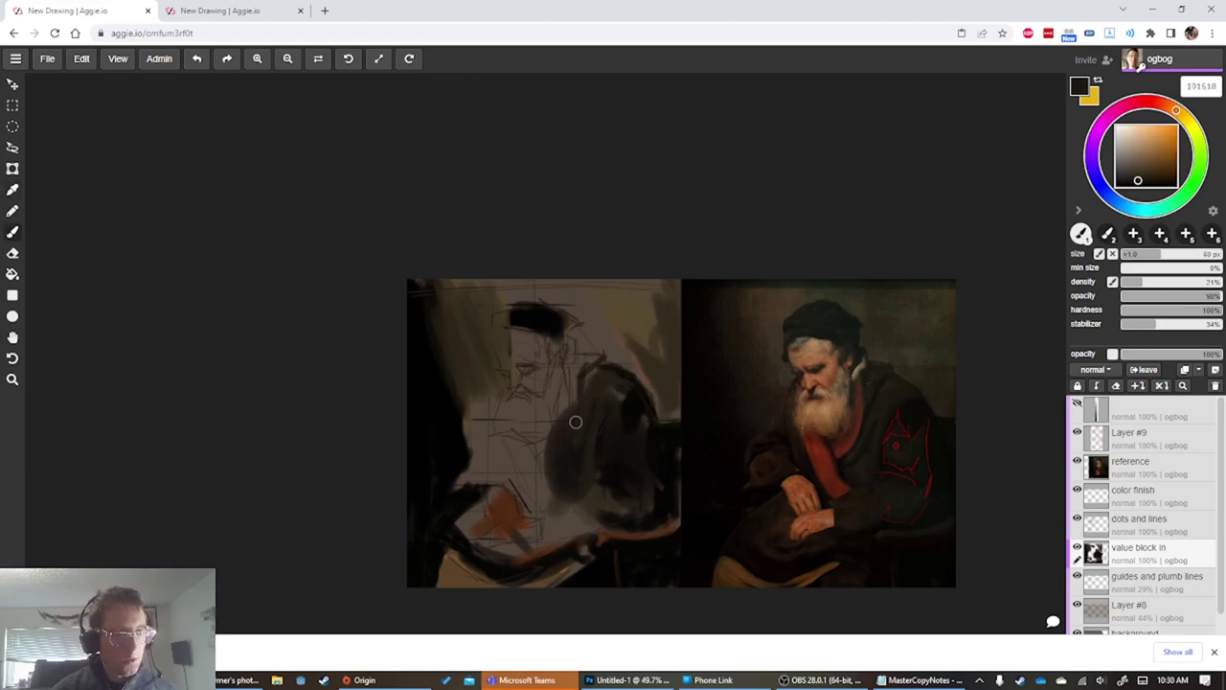
{"action": "key", "text": "["}
{"action": "key", "text": "["}
{"action": "key", "text": "["}
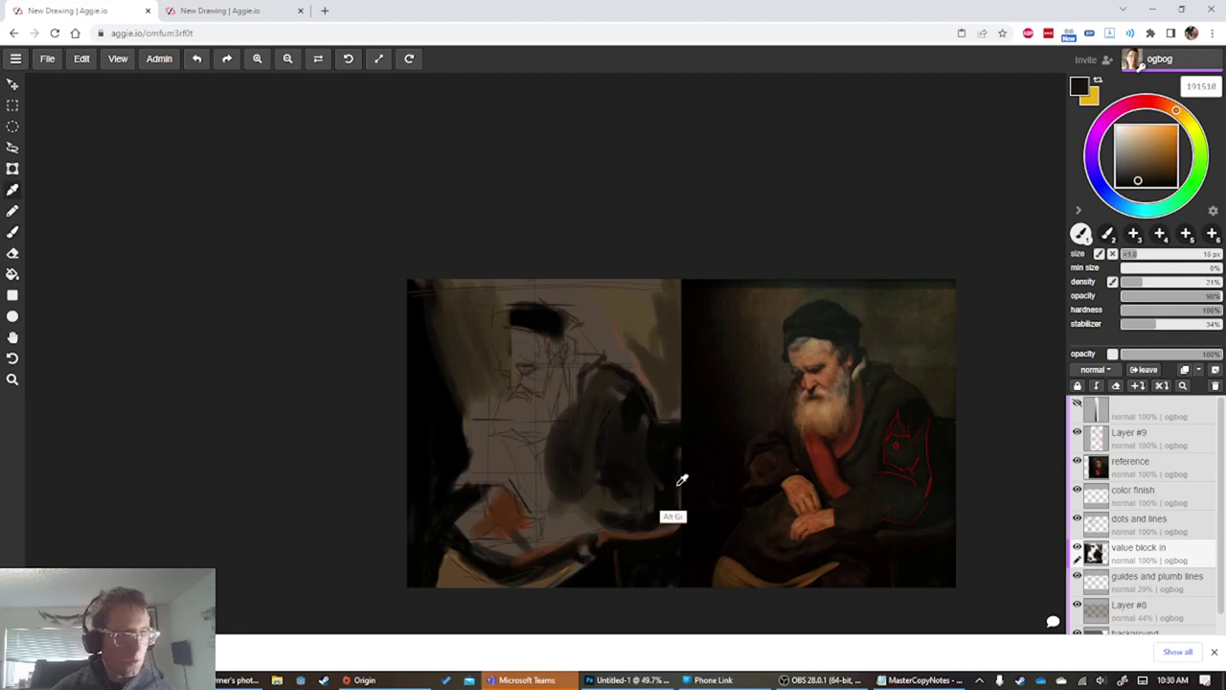
Mix the muted red a43e2d as the brush colour for the scarf
{"action": "left_click", "coordinate": [1149, 101]}
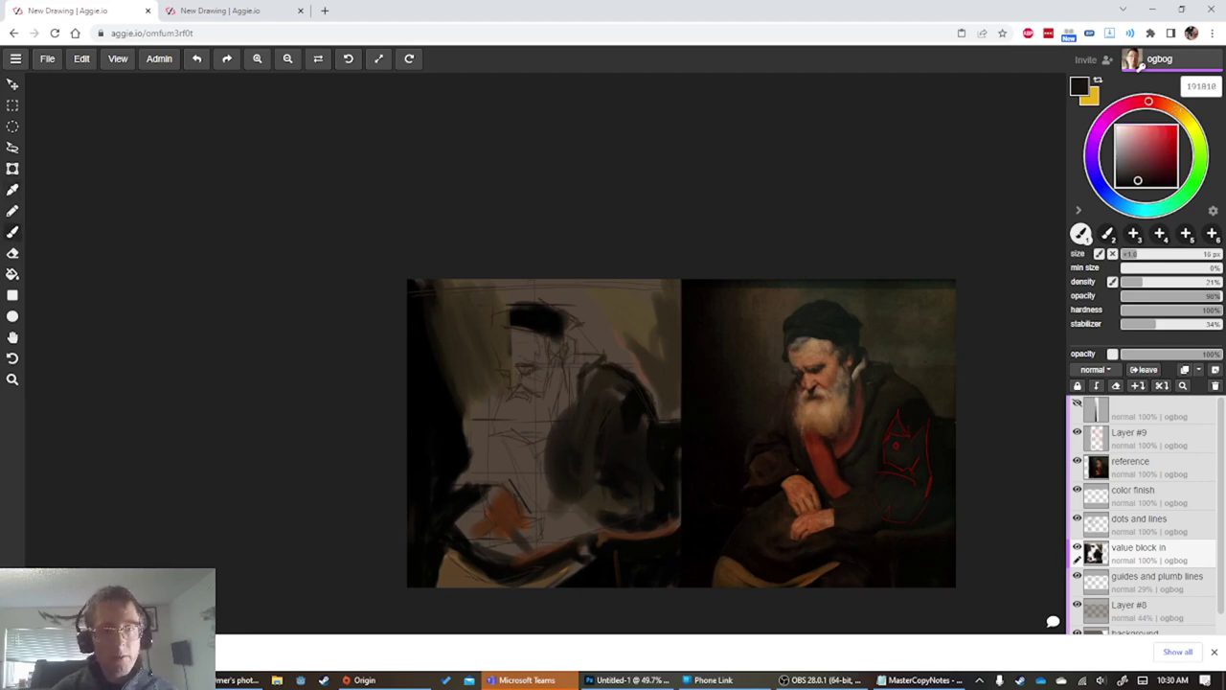
{"action": "mouse_move", "coordinate": [1154, 131]}
{"action": "left_mouse_down"}
{"action": "mouse_move", "coordinate": [1159, 155]}
{"action": "mouse_move", "coordinate": [1159, 129]}
{"action": "left_mouse_up"}
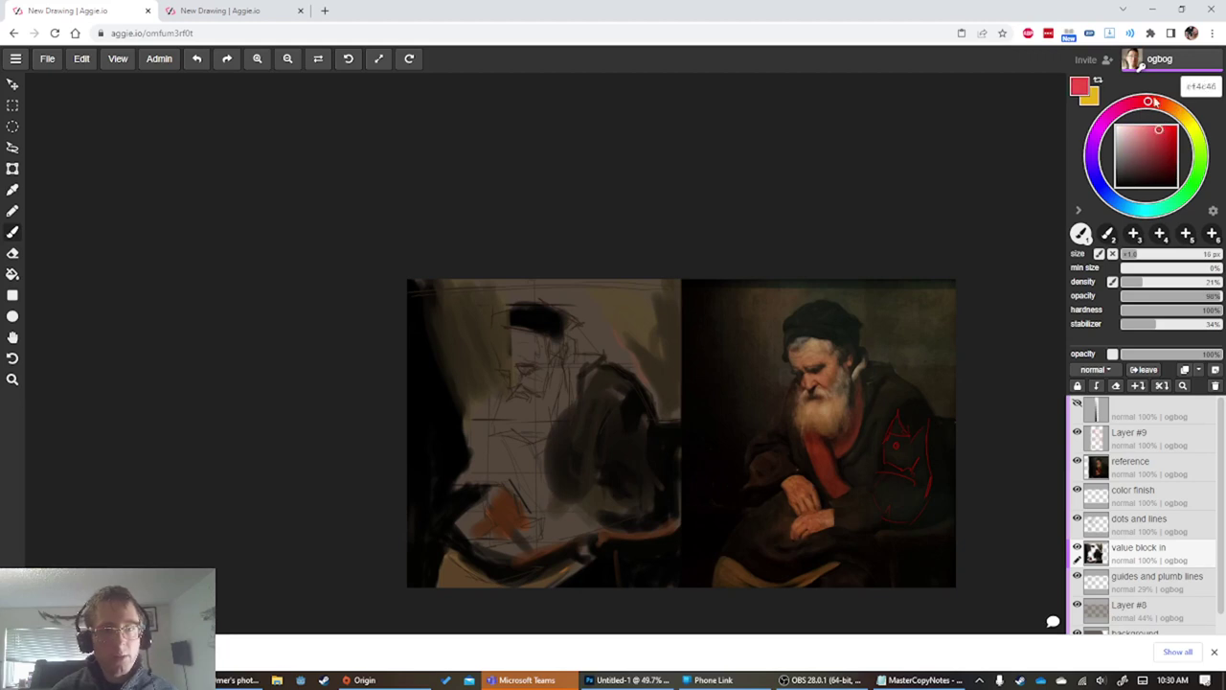
{"action": "left_click", "coordinate": [1163, 105]}
{"action": "left_click", "coordinate": [1160, 144]}
{"action": "left_click", "coordinate": [1153, 101]}
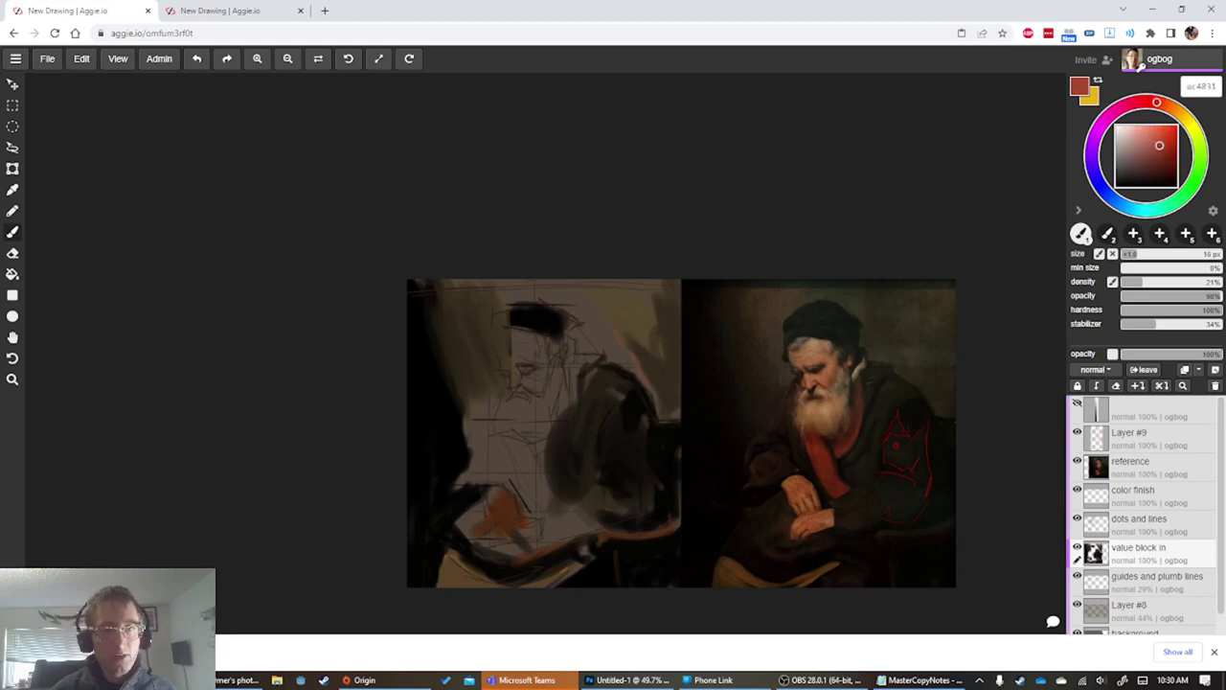
{"action": "left_click", "coordinate": [1160, 148]}
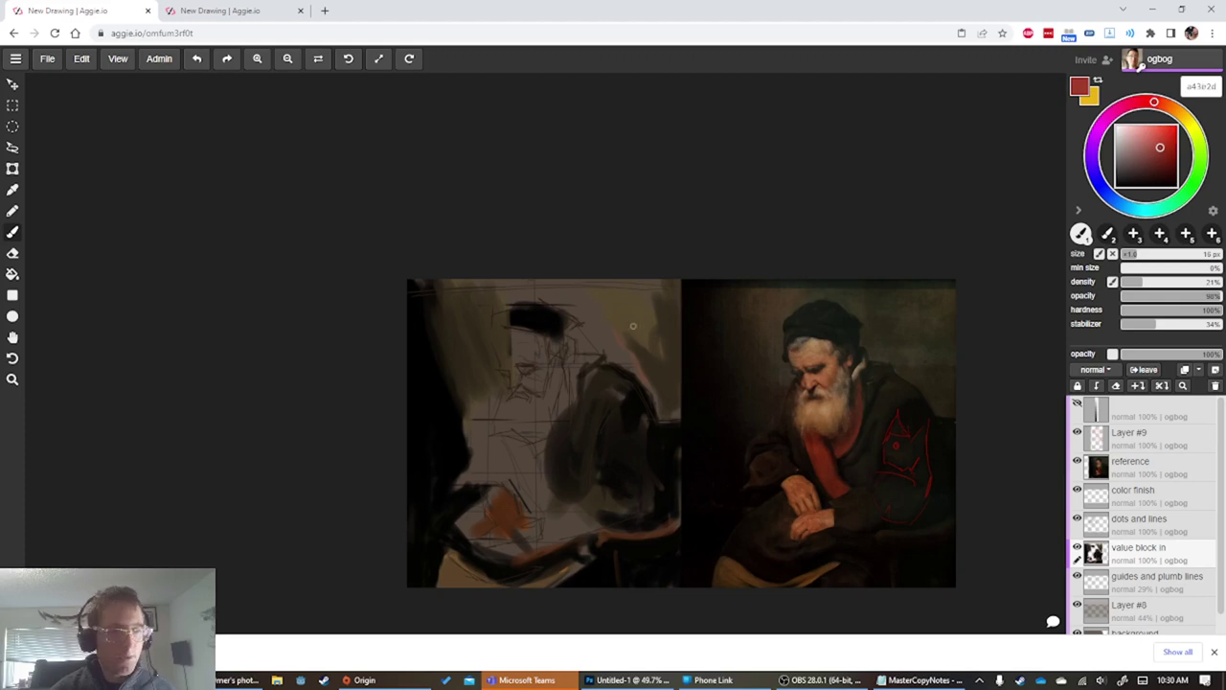
Paint the first scarf strip down the coat's front edge in a43e2d with a 30 to 35 px brush
{"action": "key", "text": "bracketright"}
{"action": "key", "text": "bracketright"}
{"action": "key", "text": "bracketright"}
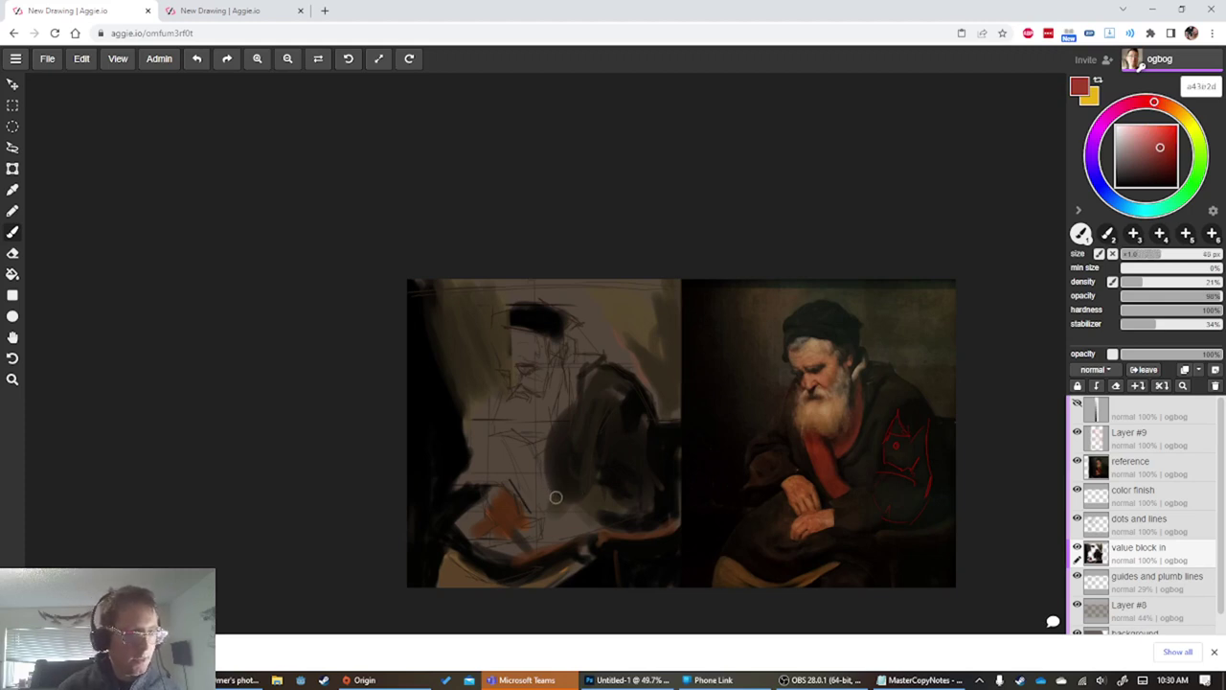
{"action": "key", "text": "bracketleft"}
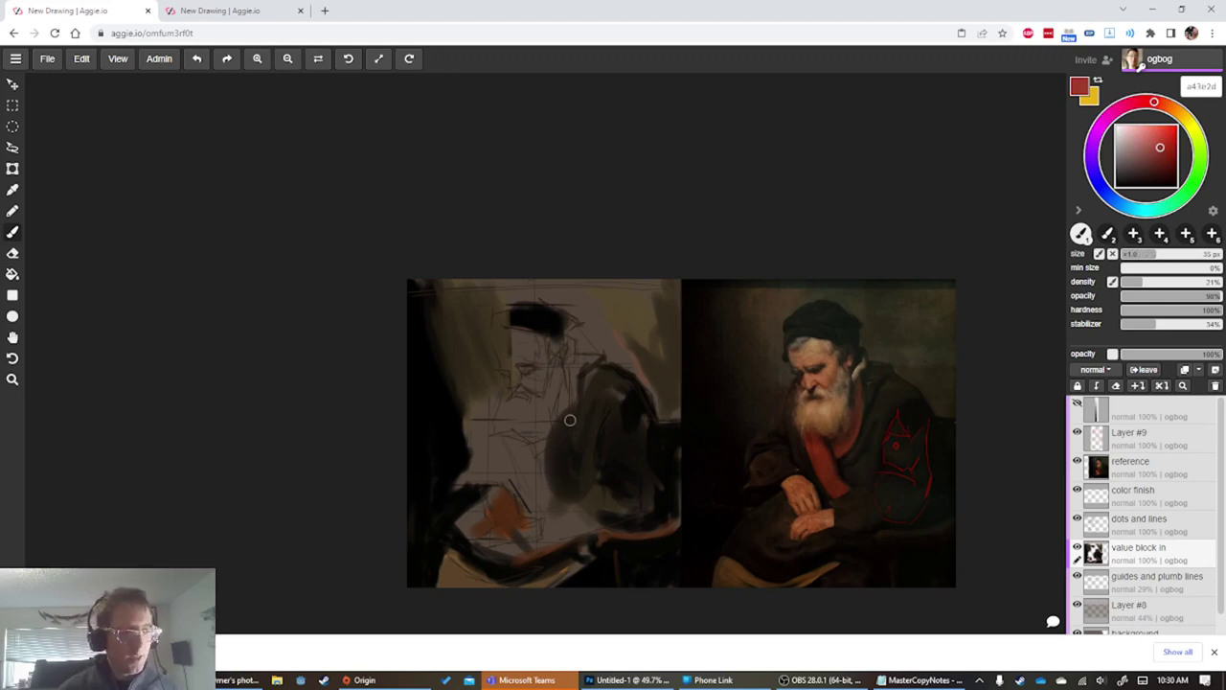
{"action": "mouse_move", "coordinate": [569, 397]}
{"action": "left_mouse_down"}
{"action": "mouse_move", "coordinate": [571, 431]}
{"action": "mouse_move", "coordinate": [572, 395]}
{"action": "mouse_move", "coordinate": [554, 456]}
{"action": "mouse_move", "coordinate": [562, 425]}
{"action": "left_mouse_up"}
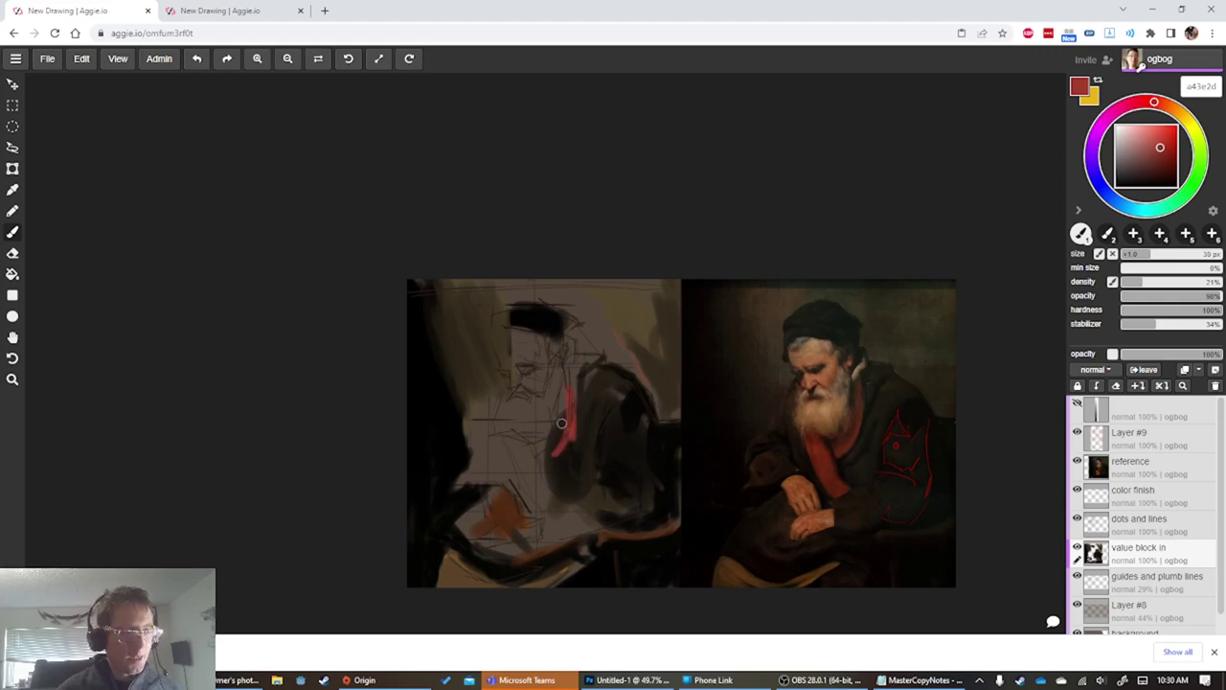
Thicken the scarf strip at 60 px and extend the scarf below the beard across the chest in deeper red 842516
{"action": "key", "text": "bracketright"}
{"action": "key", "text": "bracketright"}
{"action": "key", "text": "bracketright"}
{"action": "key", "text": "bracketright"}
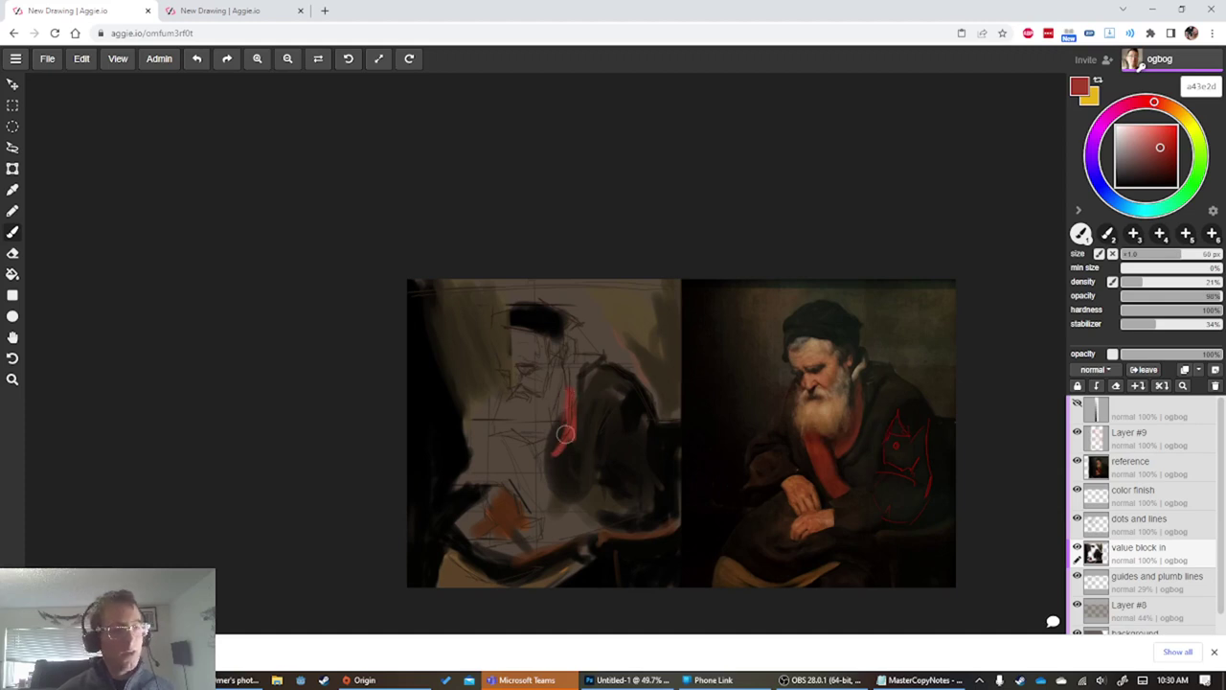
{"action": "left_click", "coordinate": [561, 473], "text": "alt"}
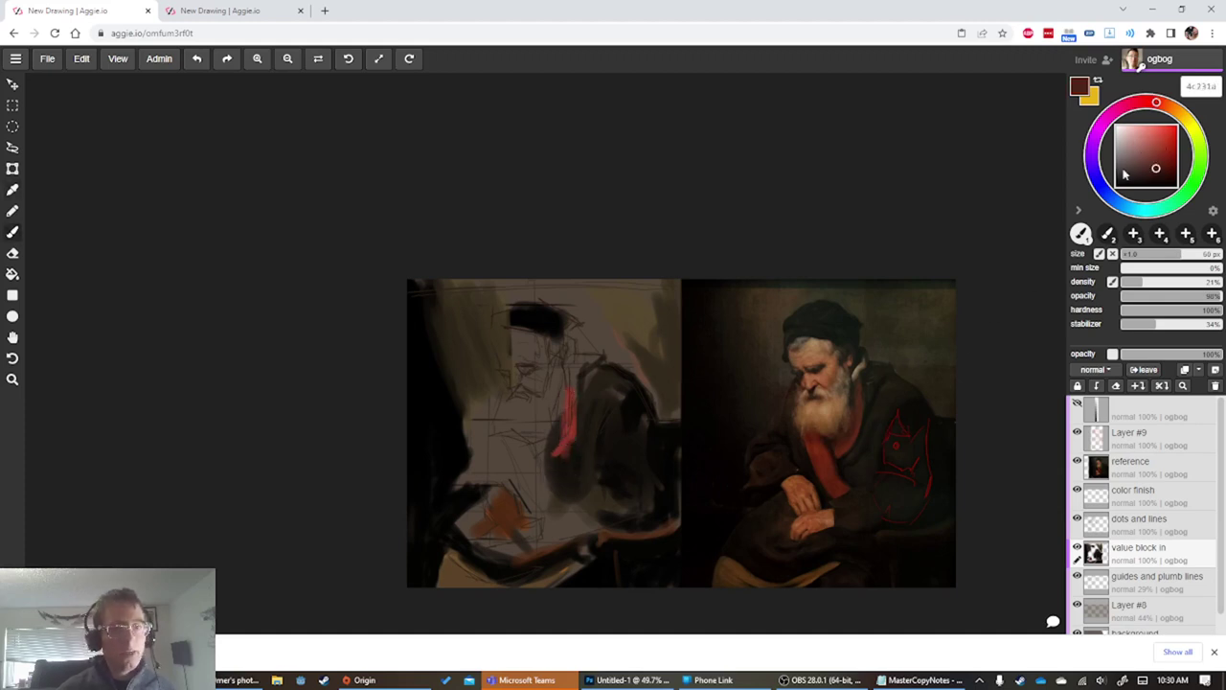
{"action": "left_click", "coordinate": [564, 452], "text": "alt"}
{"action": "left_click", "coordinate": [568, 432], "text": "alt"}
{"action": "left_click", "coordinate": [570, 433], "text": "alt"}
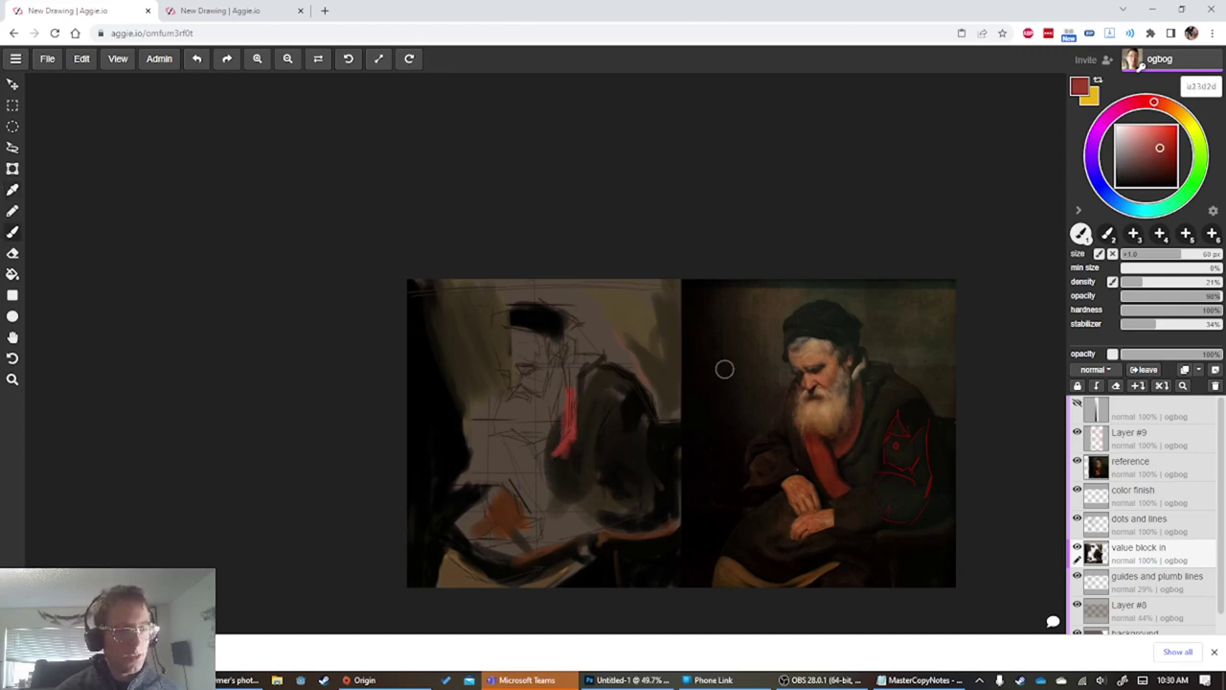
{"action": "left_click_drag", "start_coordinate": [1164, 150], "coordinate": [1165, 154]}
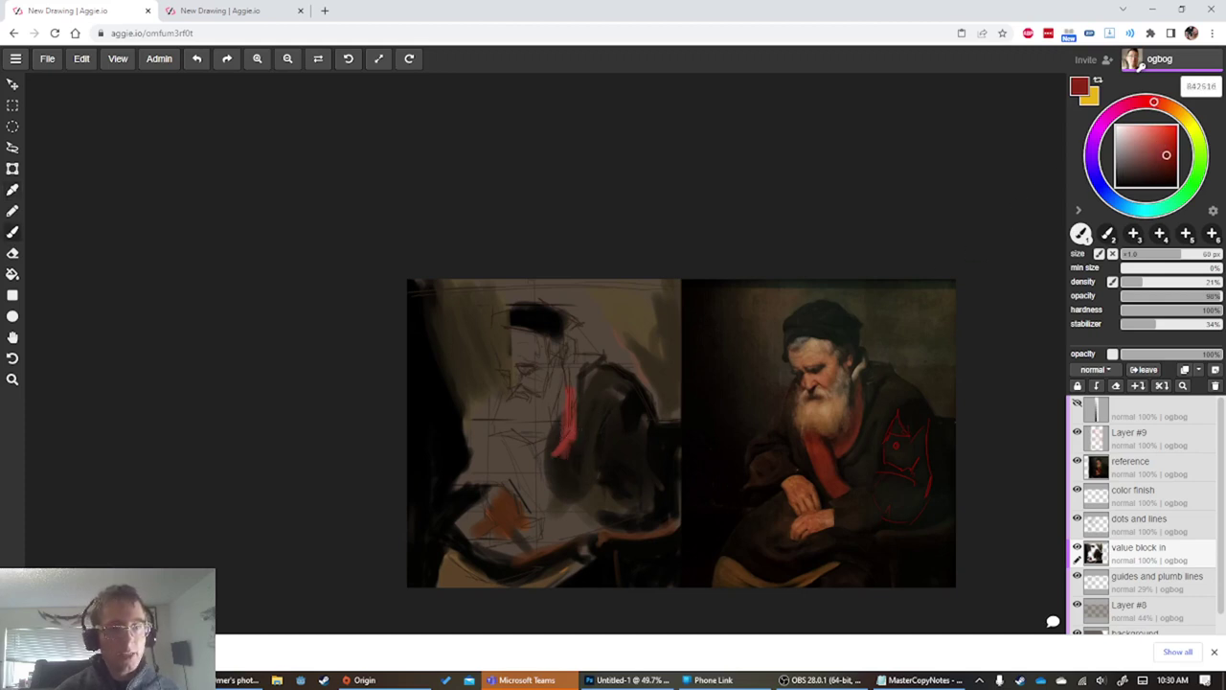
{"action": "mouse_move", "coordinate": [572, 390]}
{"action": "left_mouse_down"}
{"action": "mouse_move", "coordinate": [560, 455]}
{"action": "mouse_move", "coordinate": [557, 442]}
{"action": "mouse_move", "coordinate": [542, 456]}
{"action": "mouse_move", "coordinate": [552, 436]}
{"action": "mouse_move", "coordinate": [539, 456]}
{"action": "mouse_move", "coordinate": [521, 448]}
{"action": "mouse_move", "coordinate": [544, 478]}
{"action": "mouse_move", "coordinate": [524, 455]}
{"action": "mouse_move", "coordinate": [548, 489]}
{"action": "left_mouse_up"}
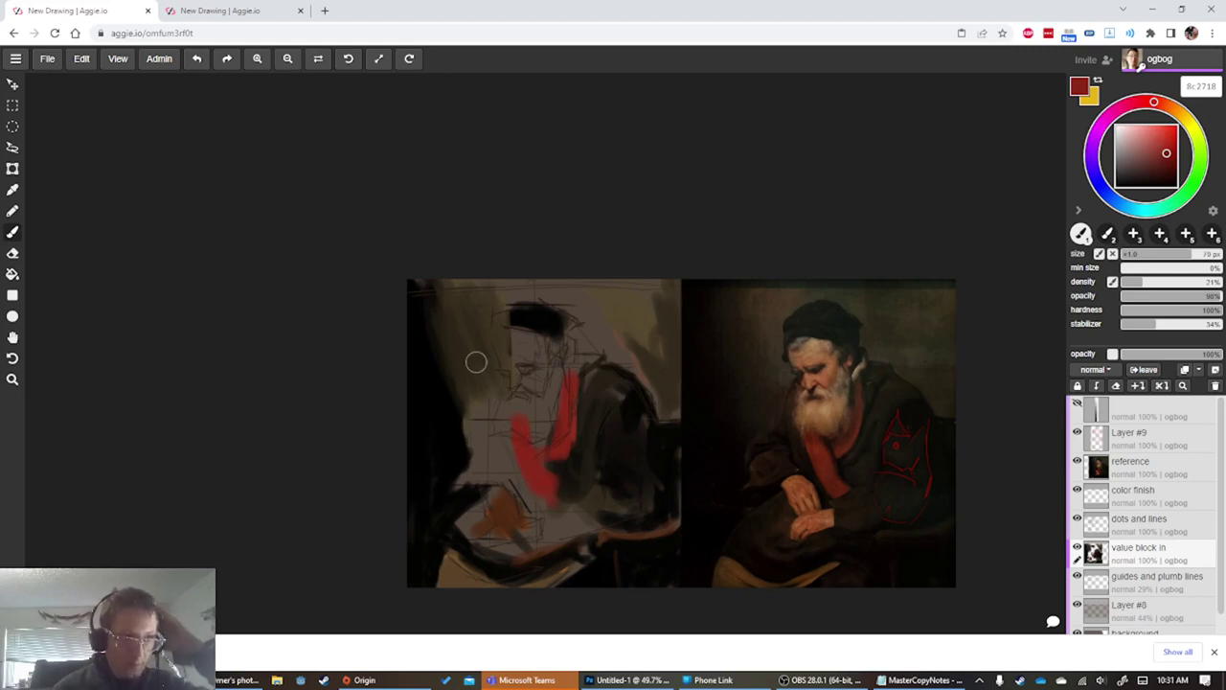
Block in the beard at 60 px with brown 5b4429 sampled from the lap cloth and the lighter tan 9c7548
{"action": "left_click", "coordinate": [457, 578], "text": "alt"}
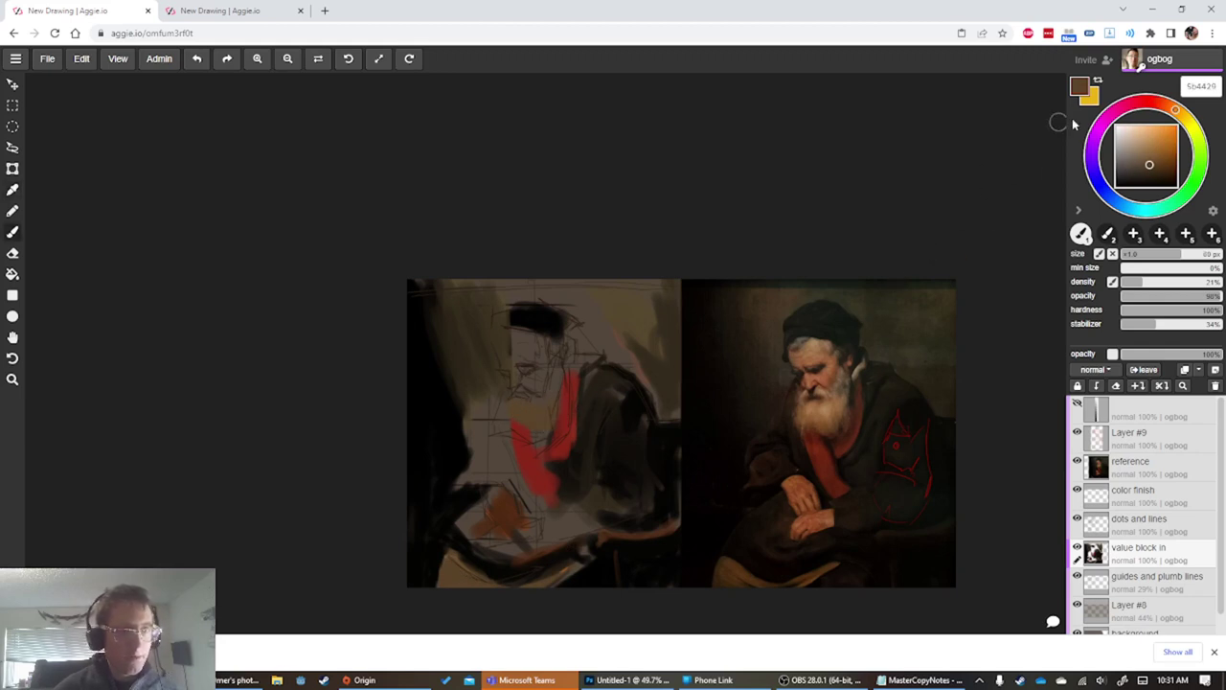
{"action": "left_click_drag", "start_coordinate": [1153, 158], "coordinate": [1148, 148]}
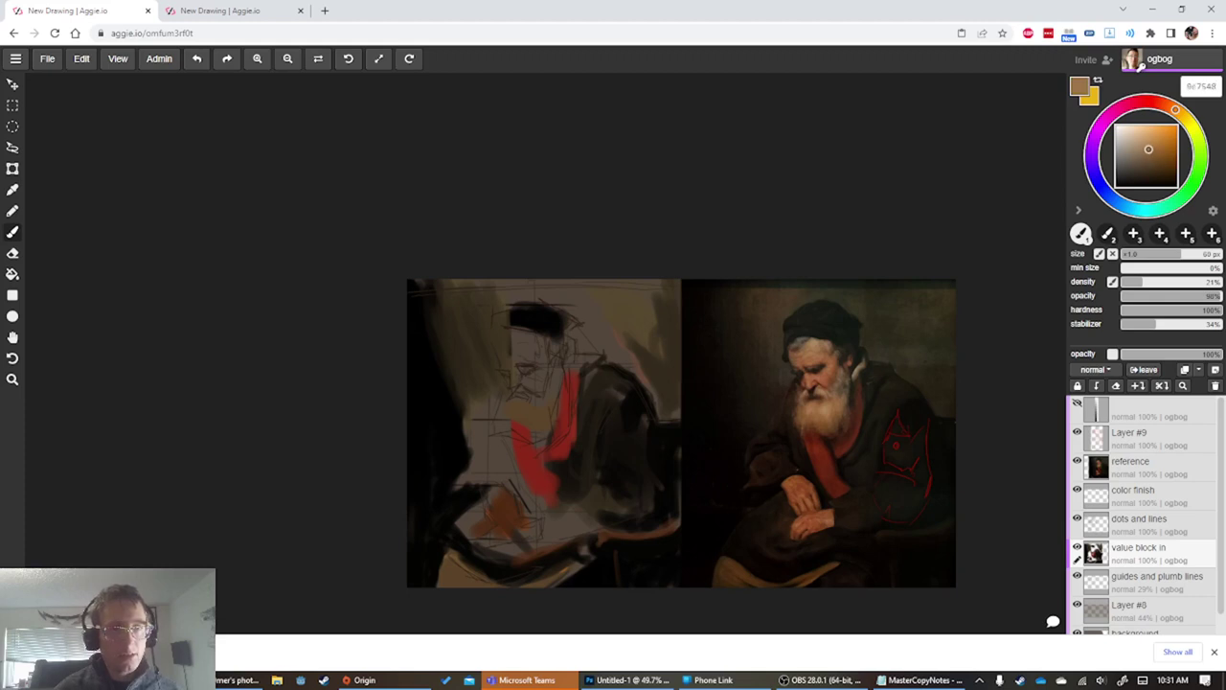
{"action": "mouse_move", "coordinate": [549, 407]}
{"action": "left_mouse_down"}
{"action": "mouse_move", "coordinate": [538, 429]}
{"action": "mouse_move", "coordinate": [505, 410]}
{"action": "mouse_move", "coordinate": [528, 405]}
{"action": "mouse_move", "coordinate": [542, 426]}
{"action": "mouse_move", "coordinate": [522, 427]}
{"action": "left_mouse_up"}
Paint a dark dividing line down the inner edge of the red scarf in sampled near-black 020202 at about 35 px
{"action": "key", "text": "alt"}
{"action": "left_click", "coordinate": [595, 471]}
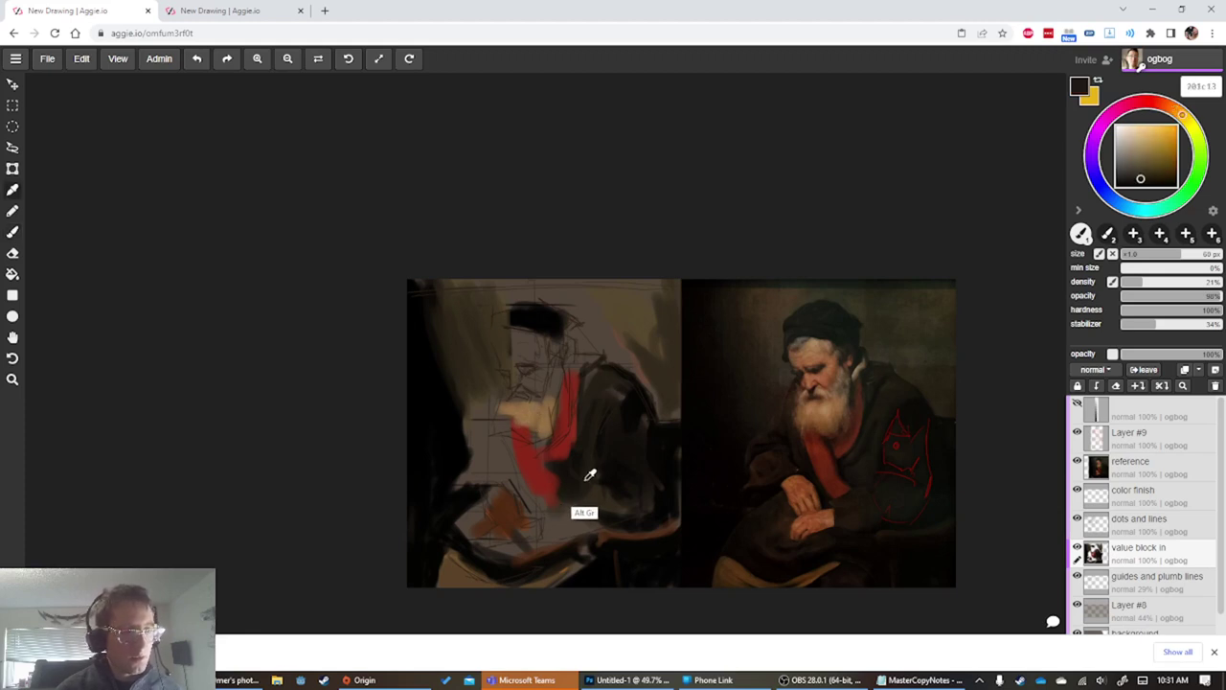
{"action": "left_click", "coordinate": [665, 464]}
{"action": "key", "text": "bracketleft"}
{"action": "key", "text": "bracketleft"}
{"action": "key", "text": "bracketleft"}
{"action": "key", "text": "bracketleft"}
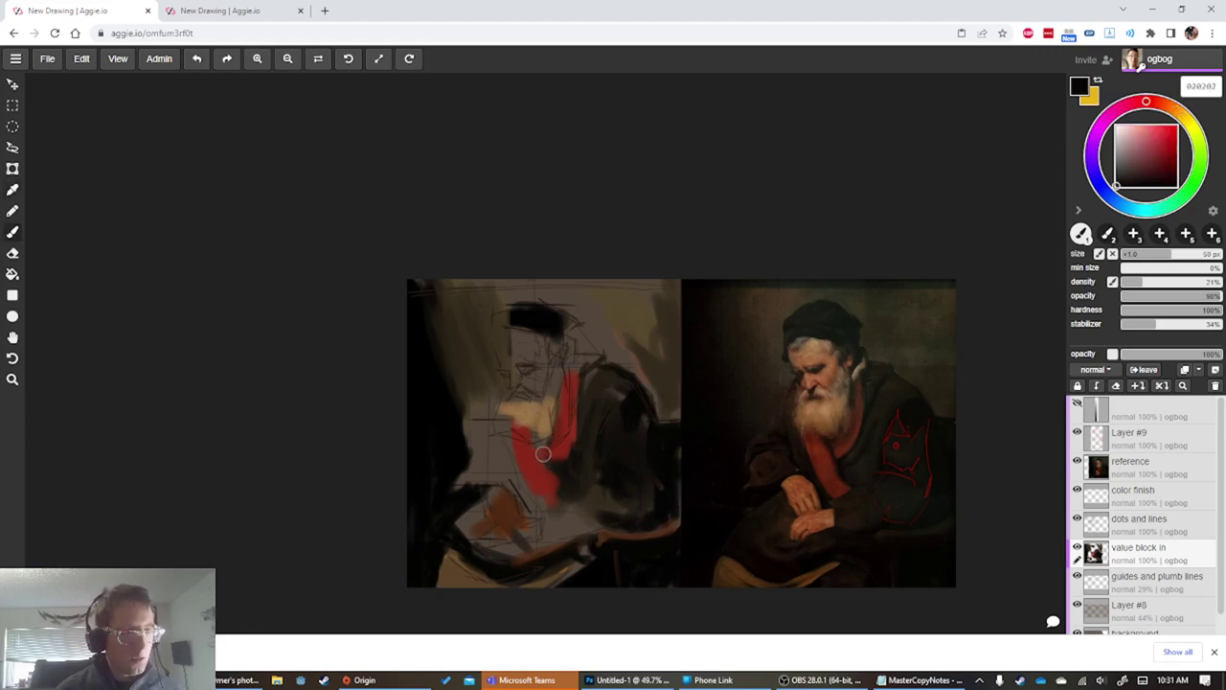
{"action": "left_click_drag", "start_coordinate": [539, 435], "coordinate": [556, 484]}
{"action": "key", "text": "]"}
{"action": "key", "text": "]"}
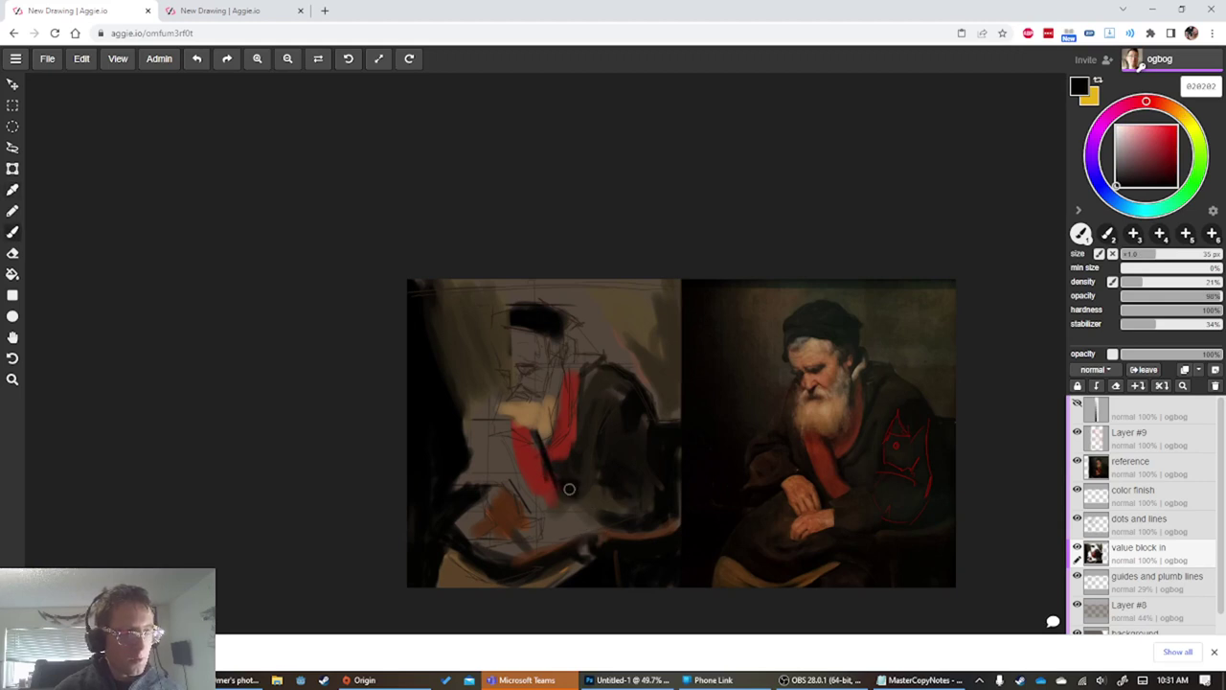
Extend the beard up the jaw and block in the forehead with sampled tan 9a7346 at 35 px
{"action": "left_click", "coordinate": [529, 467], "text": "alt"}
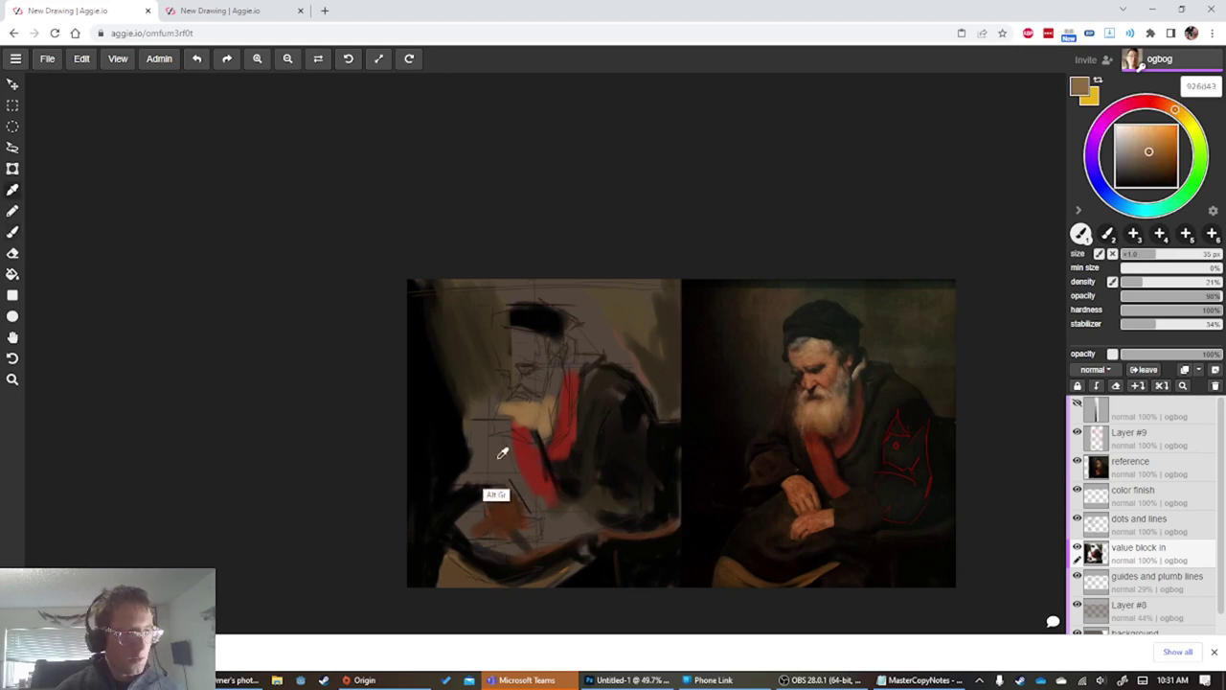
{"action": "left_click", "coordinate": [522, 412], "text": "alt"}
{"action": "mouse_move", "coordinate": [558, 373]}
{"action": "left_mouse_down"}
{"action": "mouse_move", "coordinate": [554, 408]}
{"action": "mouse_move", "coordinate": [547, 389]}
{"action": "left_mouse_up"}
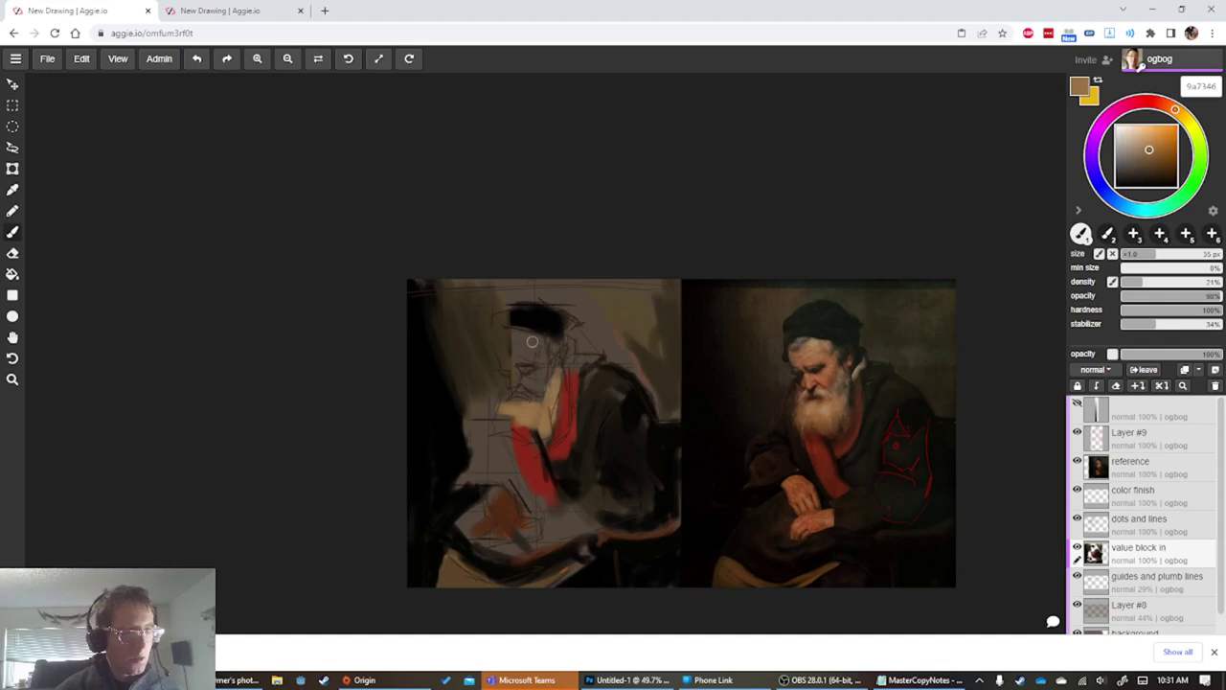
{"action": "left_click_drag", "start_coordinate": [533, 342], "coordinate": [512, 345]}
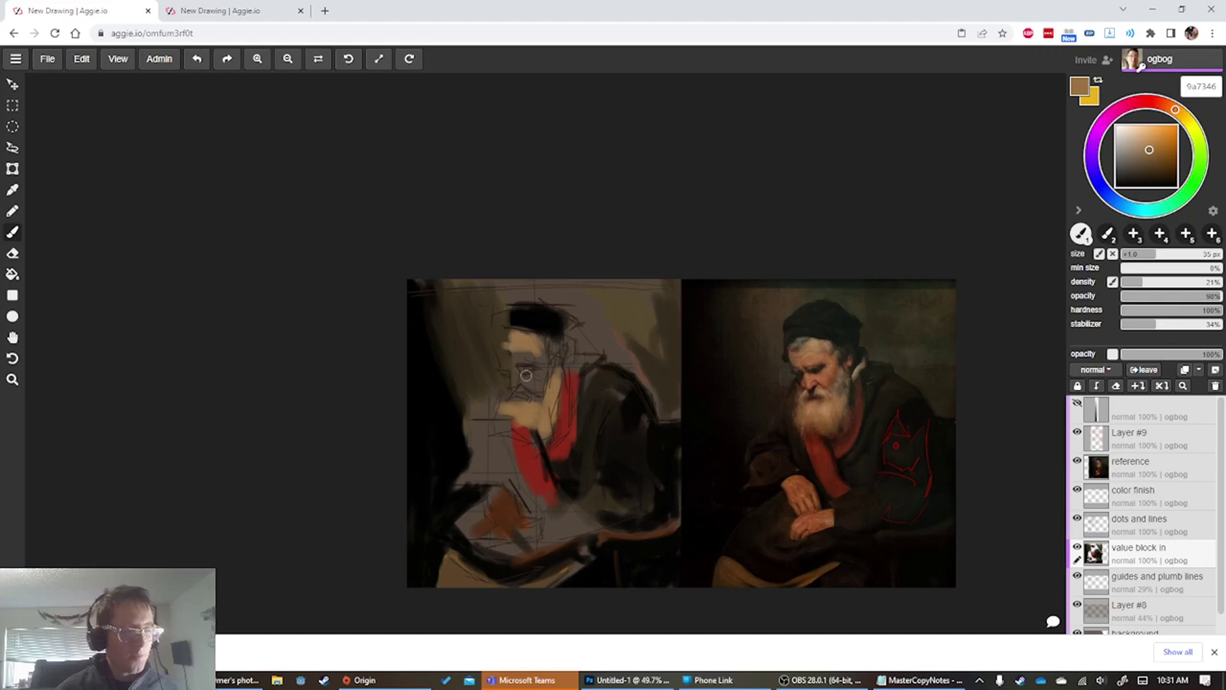
Paint the dark edge below the hat beside the forehead with sampled near-black 010101 at 25 px
{"action": "key", "text": "alt"}
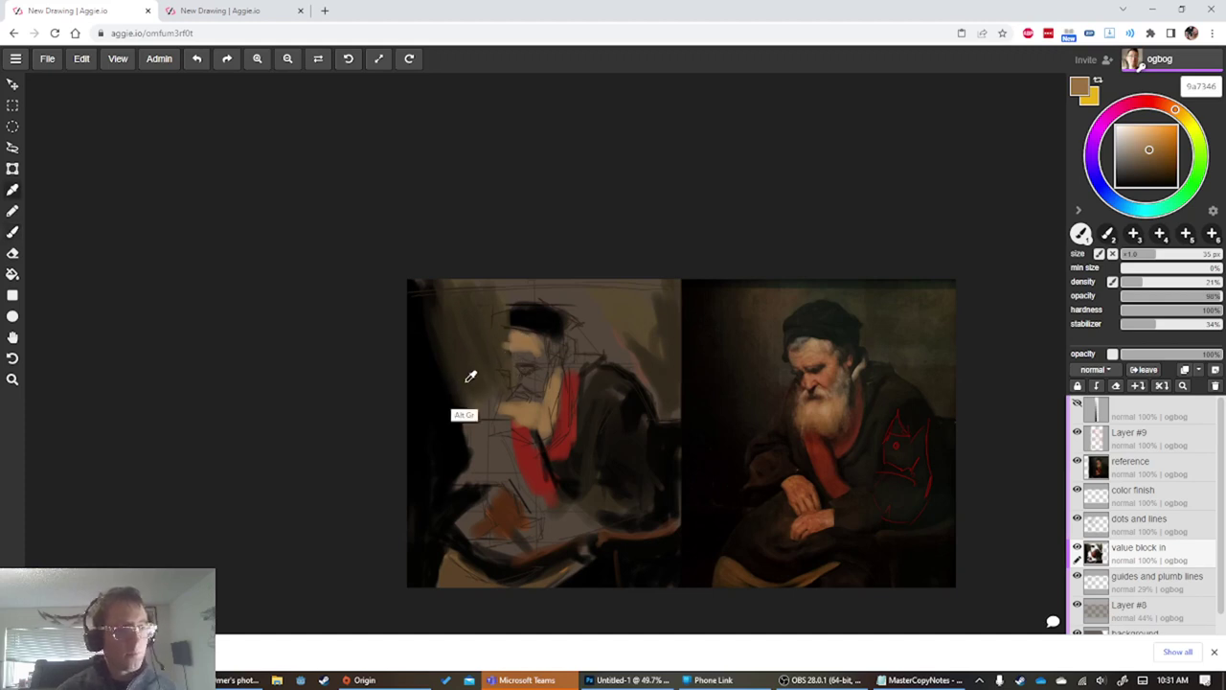
{"action": "left_click", "coordinate": [517, 319], "text": "alt"}
{"action": "key", "text": "["}
{"action": "mouse_move", "coordinate": [495, 330]}
{"action": "left_mouse_down"}
{"action": "mouse_move", "coordinate": [507, 314]}
{"action": "mouse_move", "coordinate": [505, 347]}
{"action": "mouse_move", "coordinate": [489, 326]}
{"action": "mouse_move", "coordinate": [505, 356]}
{"action": "left_mouse_up"}
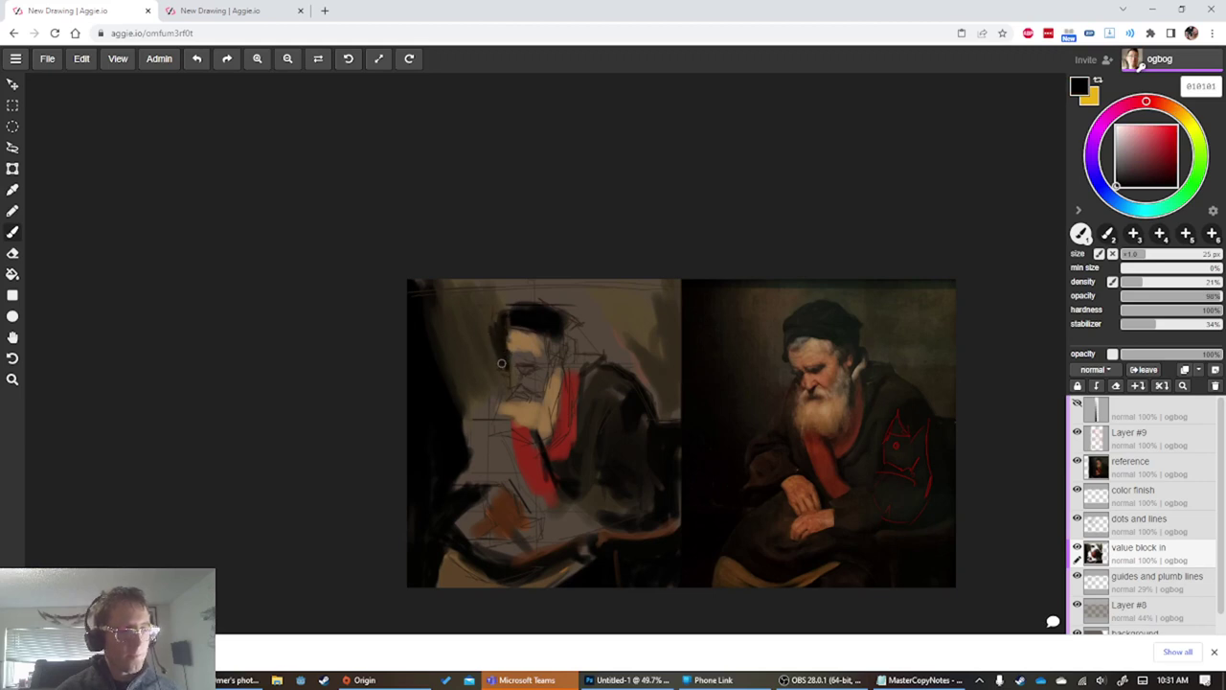
Refine the forehead with sampled tan 927145 and add the eye and mouth shadows in near-black 020101 at 9 px
{"action": "left_click", "coordinate": [499, 368], "text": "alt"}
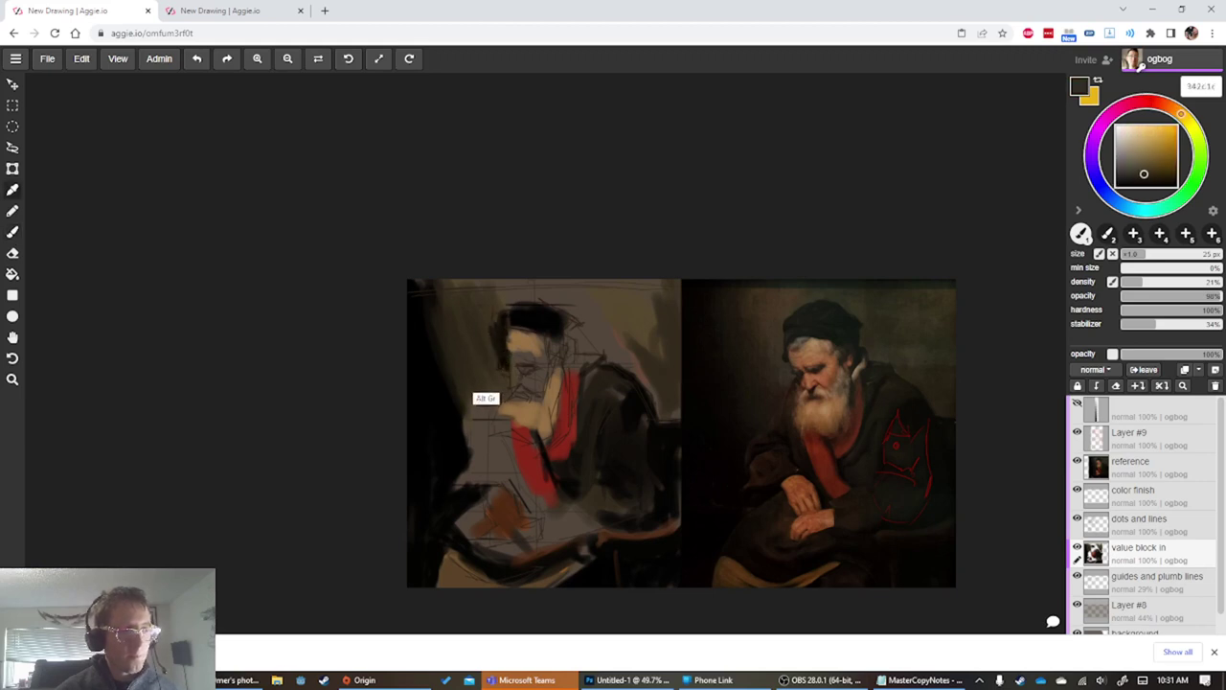
{"action": "left_click", "coordinate": [519, 355], "text": "alt"}
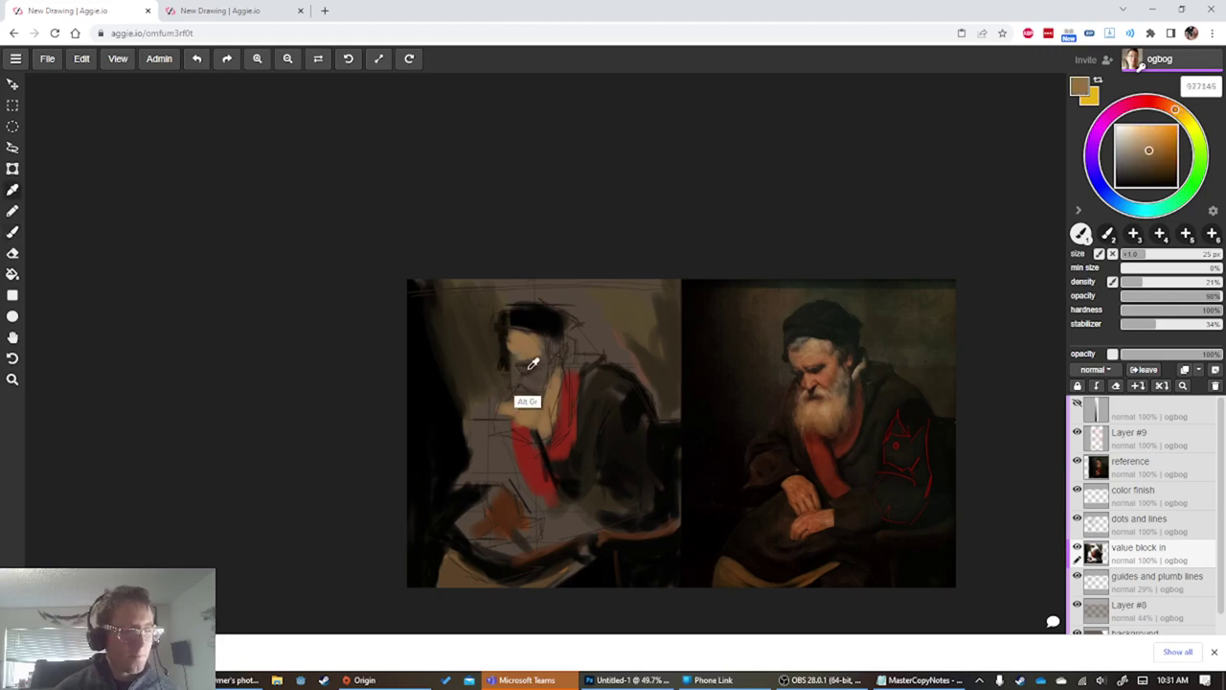
{"action": "left_click", "coordinate": [539, 314], "text": "alt"}
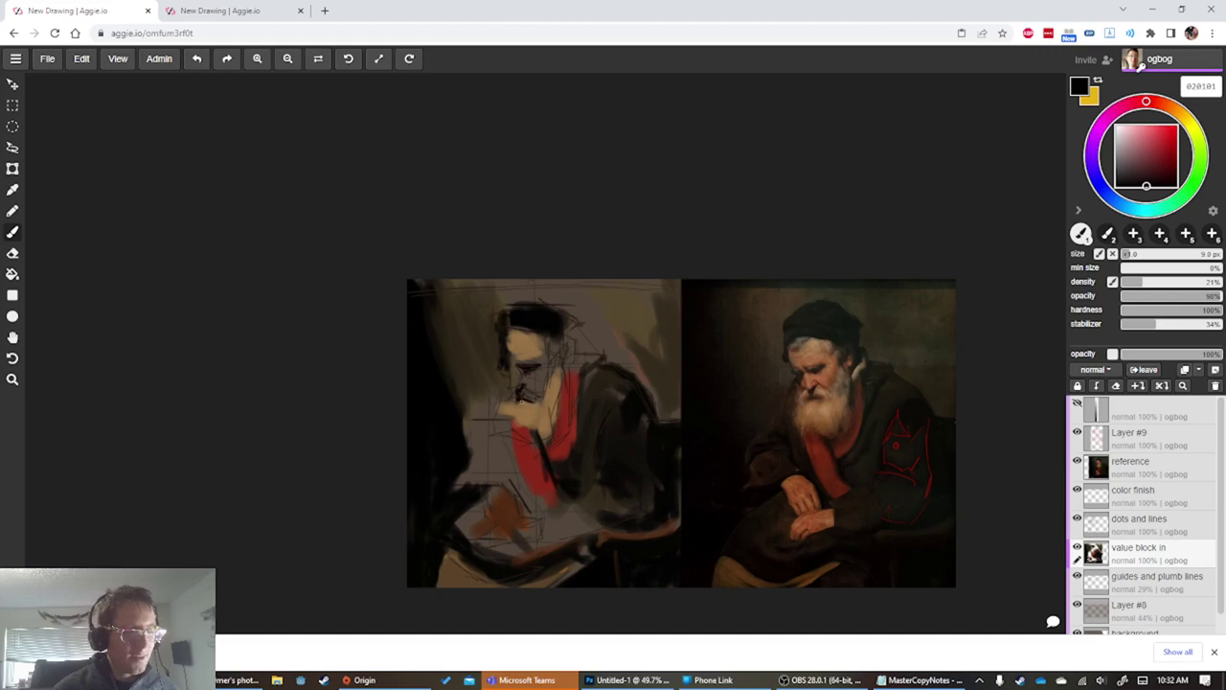
Brush sampled tan 9a7346 over the moustache and mouth area with a 20 to 25 px brush
{"action": "left_click", "coordinate": [525, 441], "text": "alt"}
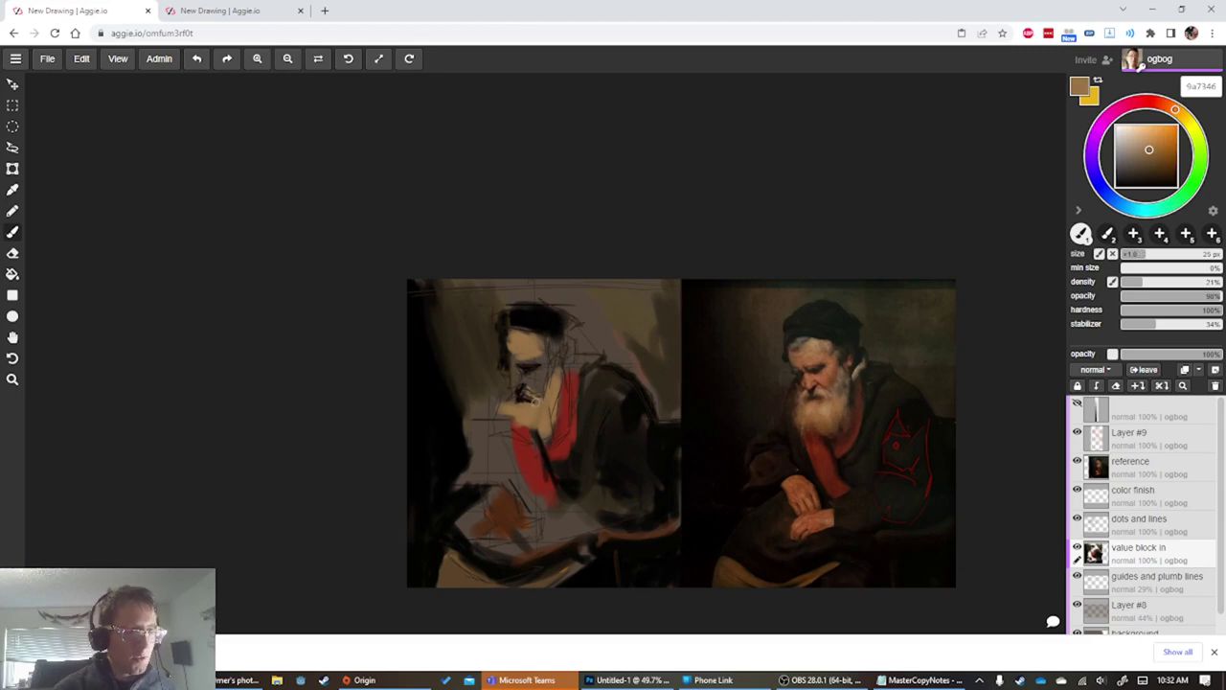
{"action": "key", "text": "bracketright"}
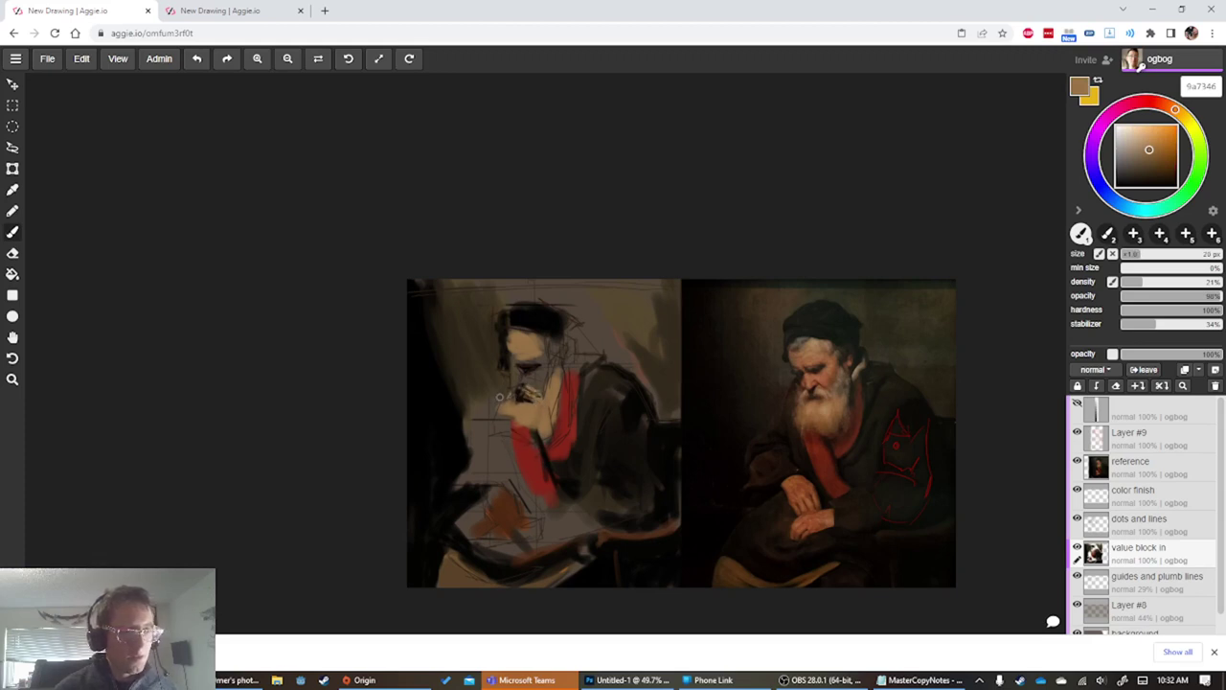
{"action": "key", "text": "bracketleft"}
{"action": "key", "text": "alt"}
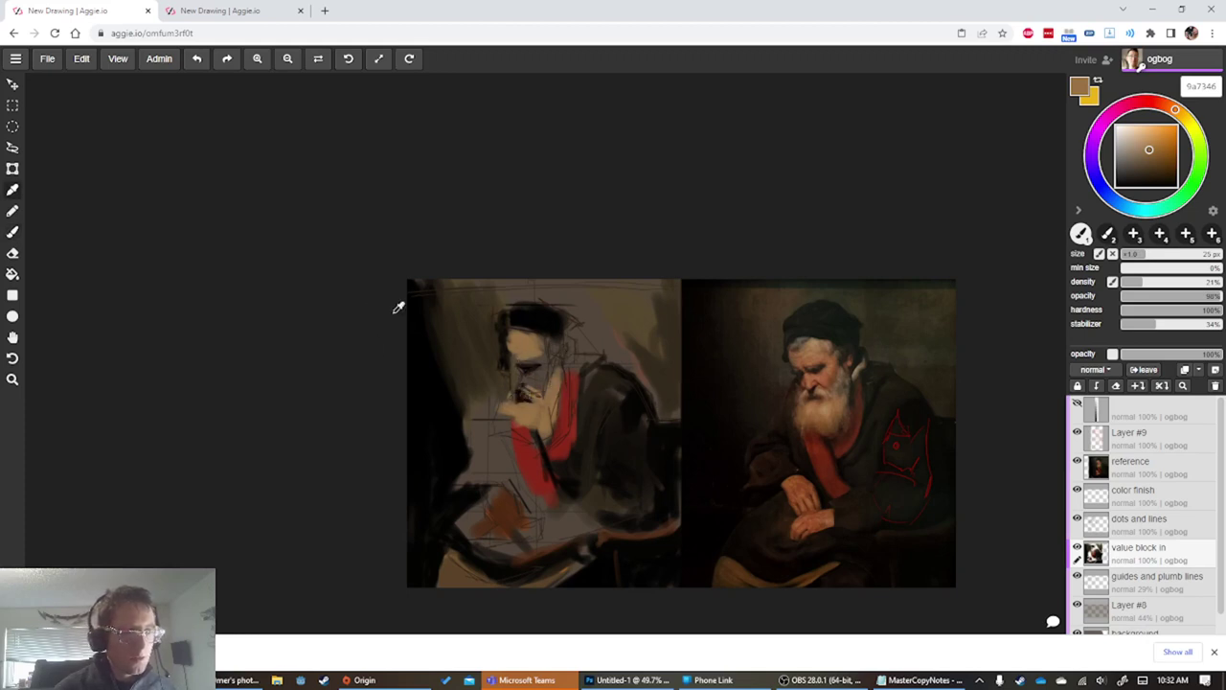
Block in the light areas of both hands with bright orange e78844 at 25 px
{"action": "left_click_drag", "start_coordinate": [1159, 100], "coordinate": [1169, 106]}
{"action": "left_click_drag", "start_coordinate": [1148, 150], "coordinate": [1158, 131]}
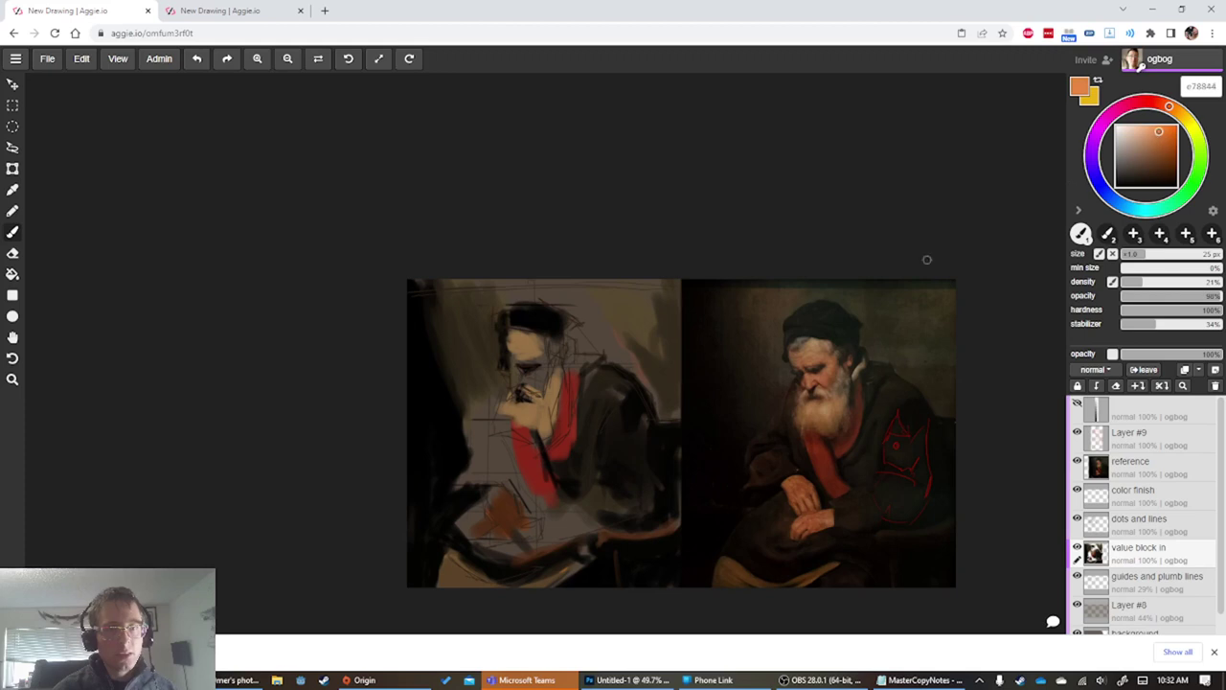
{"action": "mouse_move", "coordinate": [514, 497]}
{"action": "left_mouse_down"}
{"action": "mouse_move", "coordinate": [524, 517]}
{"action": "mouse_move", "coordinate": [500, 498]}
{"action": "mouse_move", "coordinate": [509, 491]}
{"action": "left_mouse_up"}
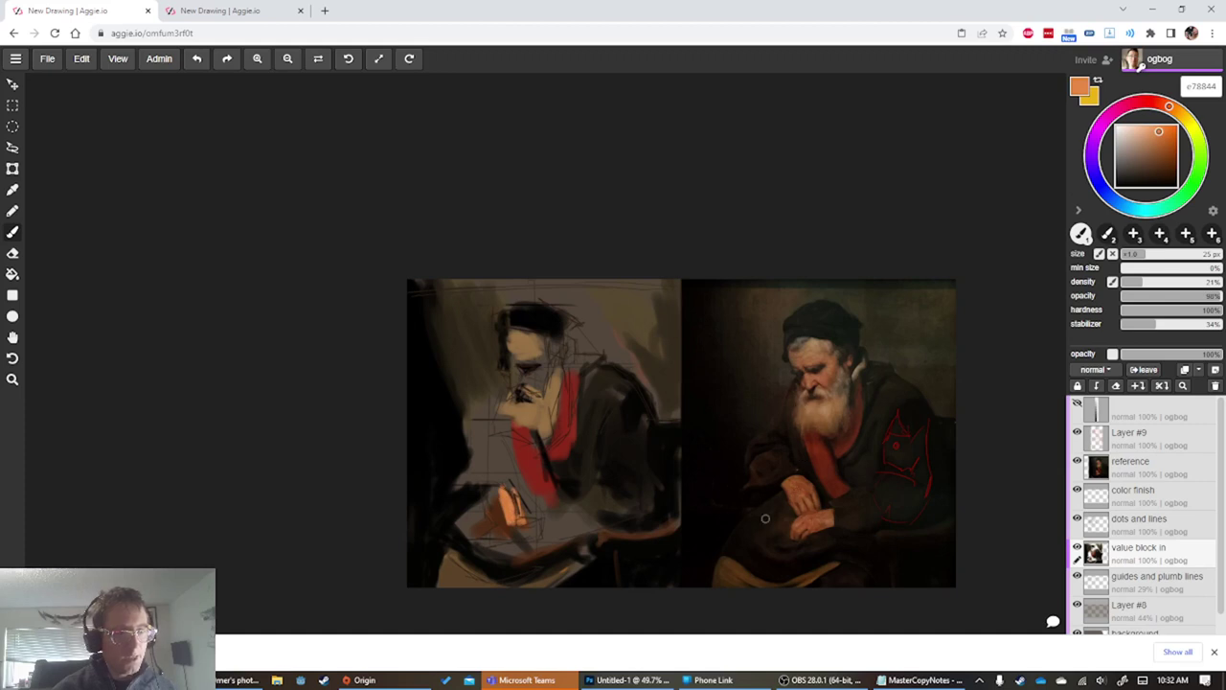
{"action": "mouse_move", "coordinate": [522, 525]}
{"action": "left_mouse_down"}
{"action": "mouse_move", "coordinate": [541, 526]}
{"action": "mouse_move", "coordinate": [529, 514]}
{"action": "mouse_move", "coordinate": [511, 529]}
{"action": "mouse_move", "coordinate": [541, 529]}
{"action": "left_mouse_up"}
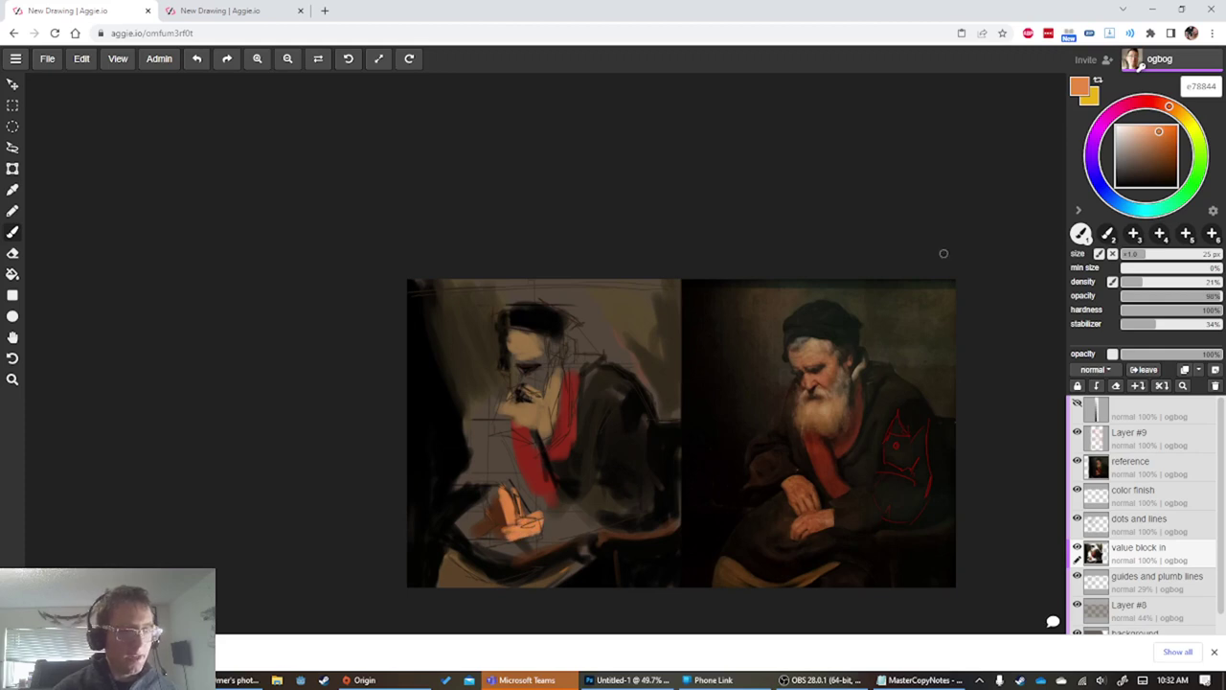
Shade the hands and fingers with darker orange bf5a12 and tones sampled from the painting at 25 px
{"action": "left_click_drag", "start_coordinate": [1172, 134], "coordinate": [1171, 147]}
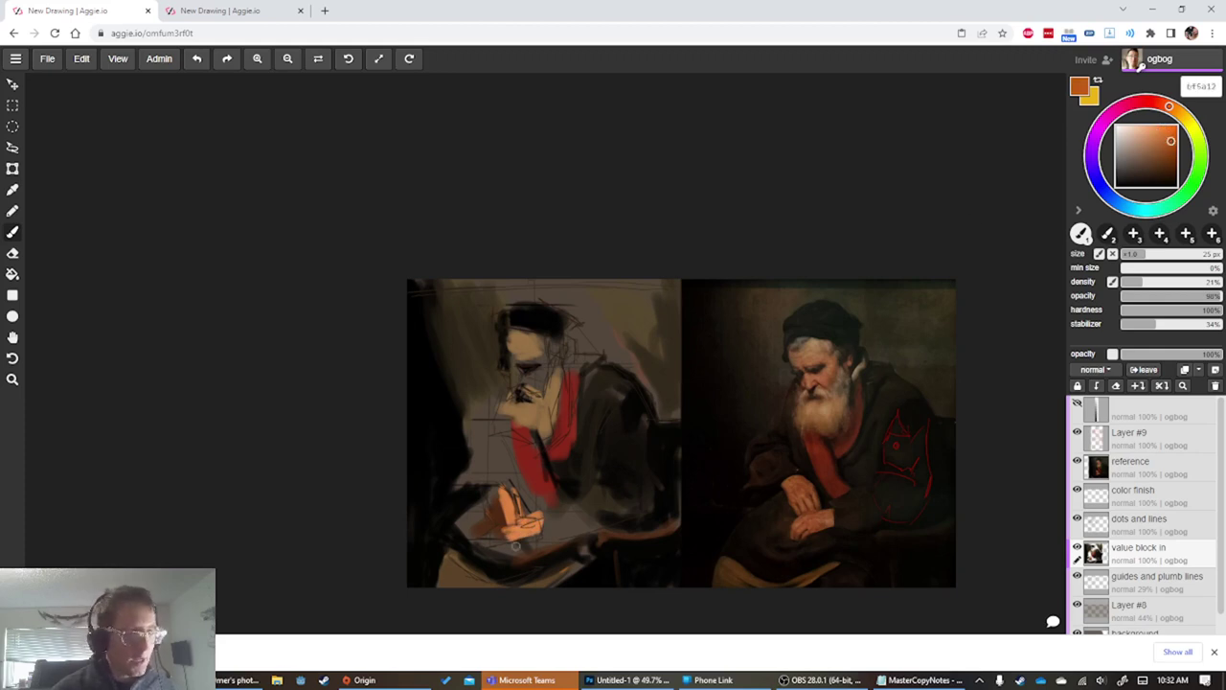
{"action": "mouse_move", "coordinate": [543, 522]}
{"action": "left_mouse_down"}
{"action": "mouse_move", "coordinate": [512, 537]}
{"action": "mouse_move", "coordinate": [526, 529]}
{"action": "left_mouse_up"}
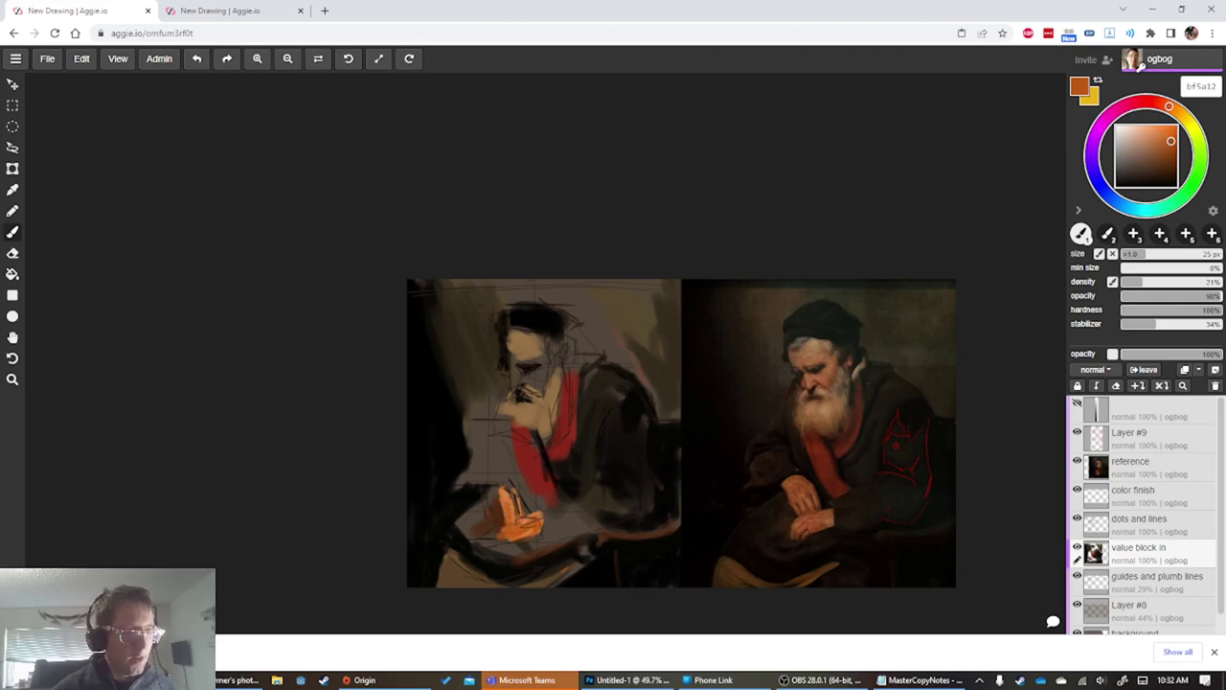
{"action": "left_click", "coordinate": [502, 523], "text": "alt"}
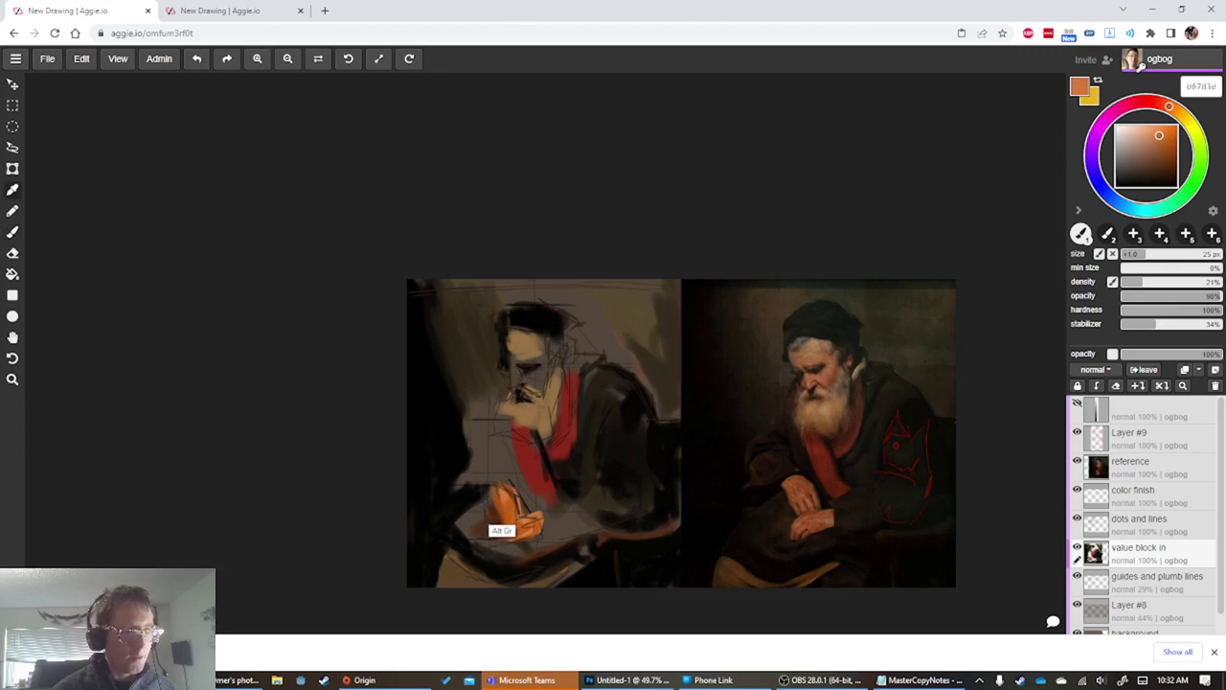
{"action": "left_click", "coordinate": [520, 496], "text": "alt"}
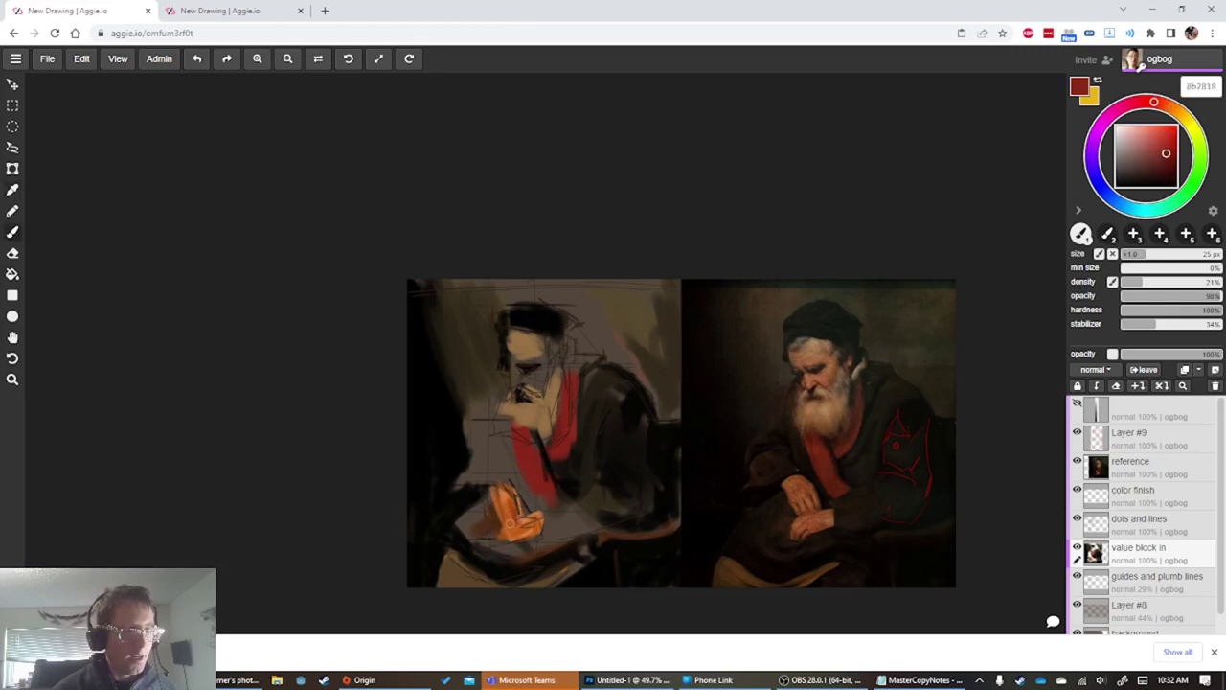
{"action": "left_click", "coordinate": [498, 536], "text": "alt"}
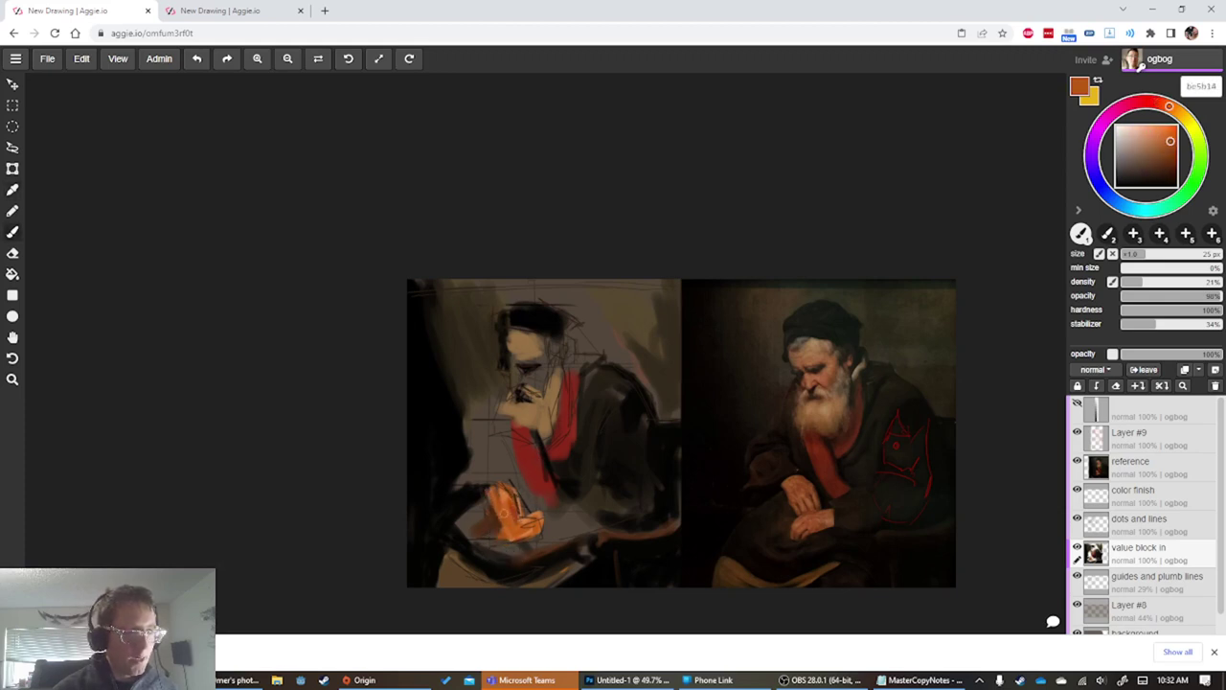
{"action": "left_click_drag", "start_coordinate": [519, 512], "coordinate": [515, 498]}
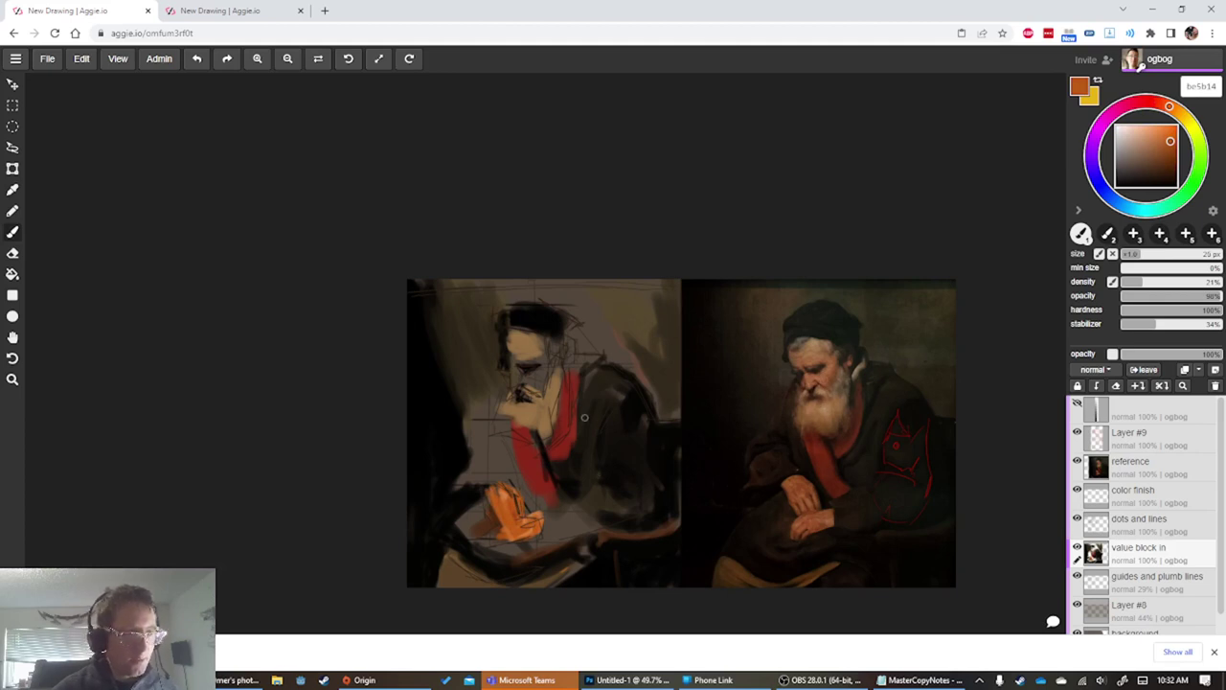
Block in the sleeve above the hands with sampled dark brown 4d2b16 at 35 px
{"action": "key", "text": "alt"}
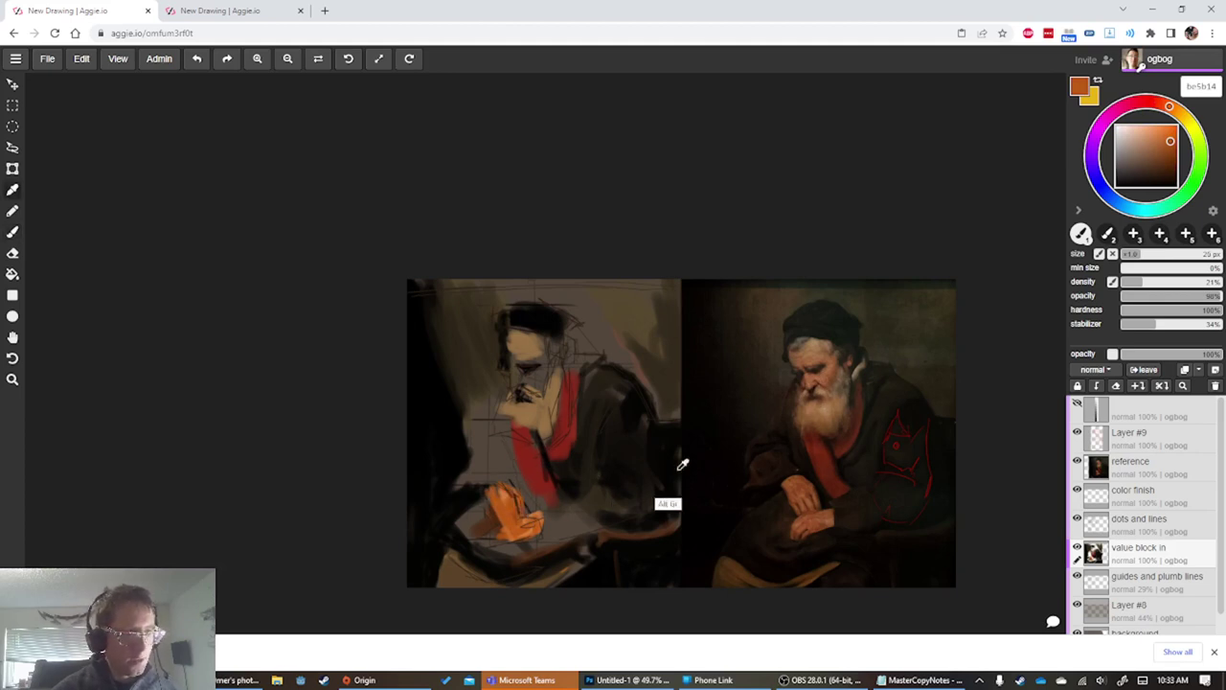
{"action": "left_click", "coordinate": [551, 544], "text": "alt"}
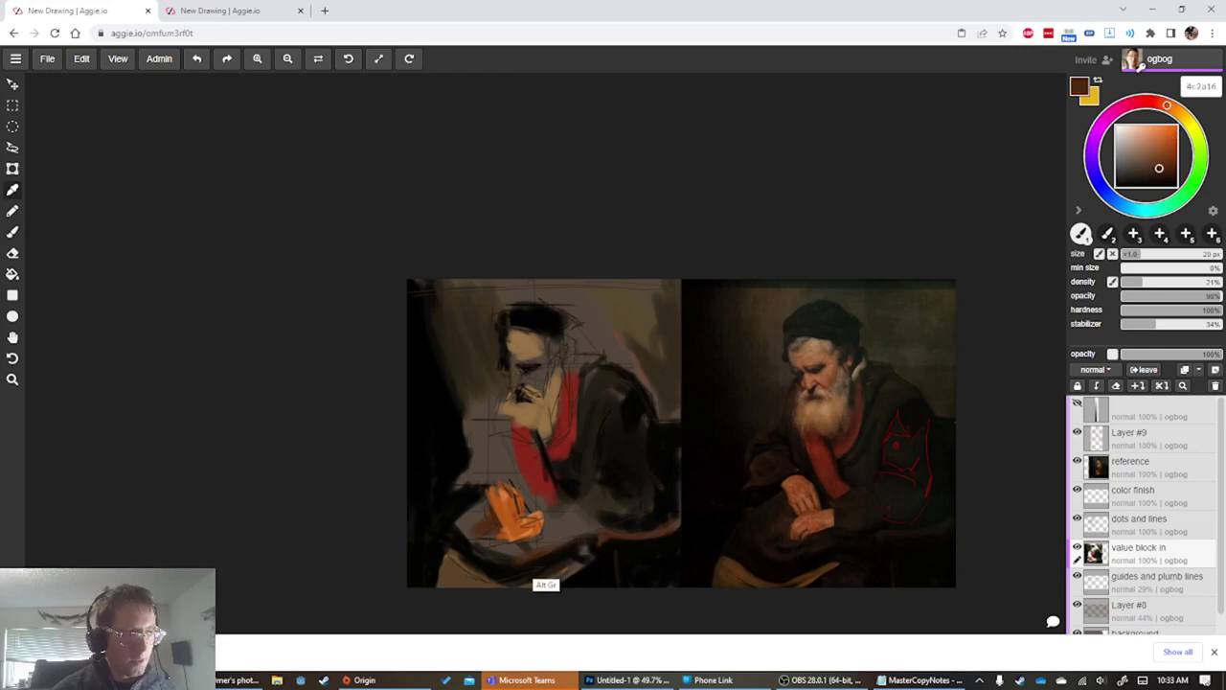
{"action": "key", "text": "bracketright"}
{"action": "key", "text": "bracketright"}
{"action": "left_click_drag", "start_coordinate": [507, 467], "coordinate": [460, 482]}
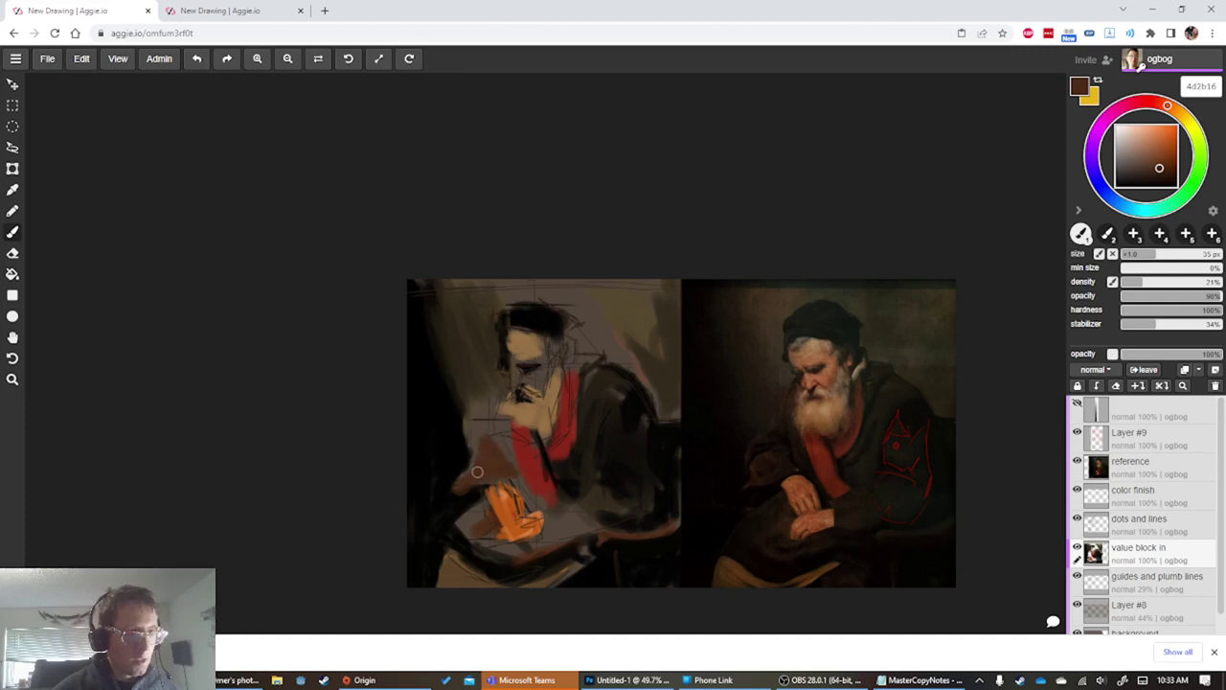
Extend the sleeve's brown up its contour and add brown accents to the coat with 4d2b16, using smaller brushes up to 25 px
{"action": "key", "text": "bracketleft"}
{"action": "key", "text": "bracketleft"}
{"action": "key", "text": "bracketleft"}
{"action": "key", "text": "bracketleft"}
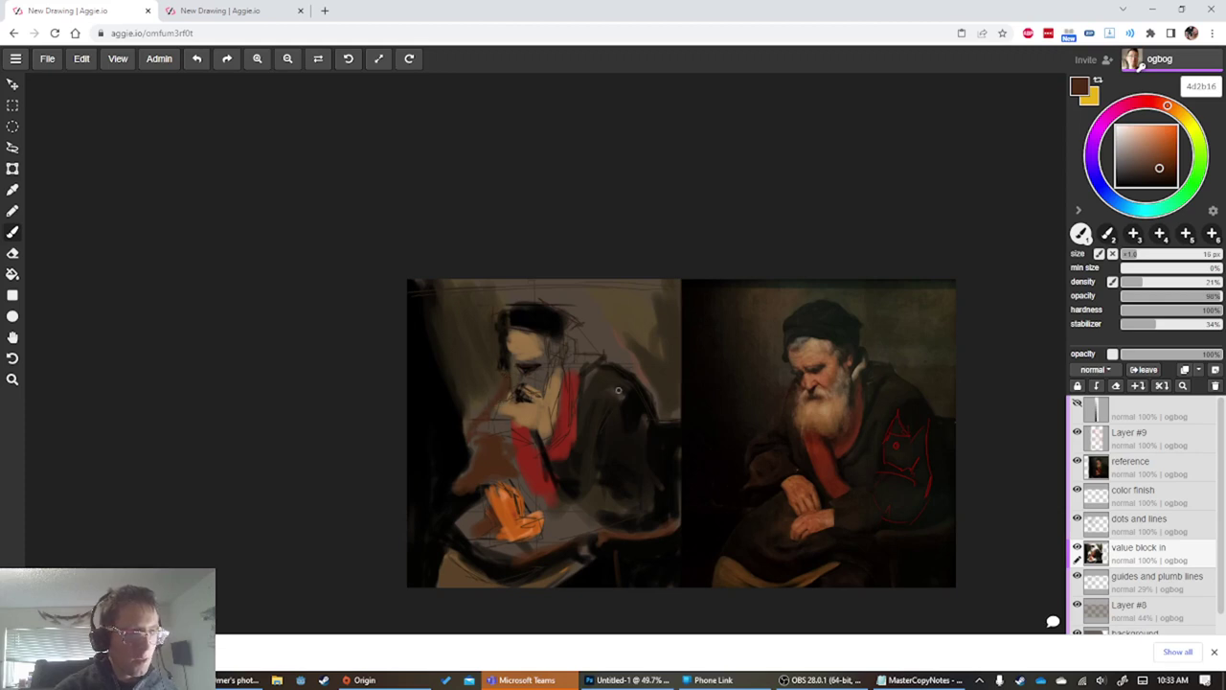
{"action": "key", "text": "bracketright"}
{"action": "key", "text": "bracketright"}
Brush sampled orange b75b18 over the shadowed face, nose and moustache area at 25 px
{"action": "left_click", "coordinate": [490, 553], "text": "alt"}
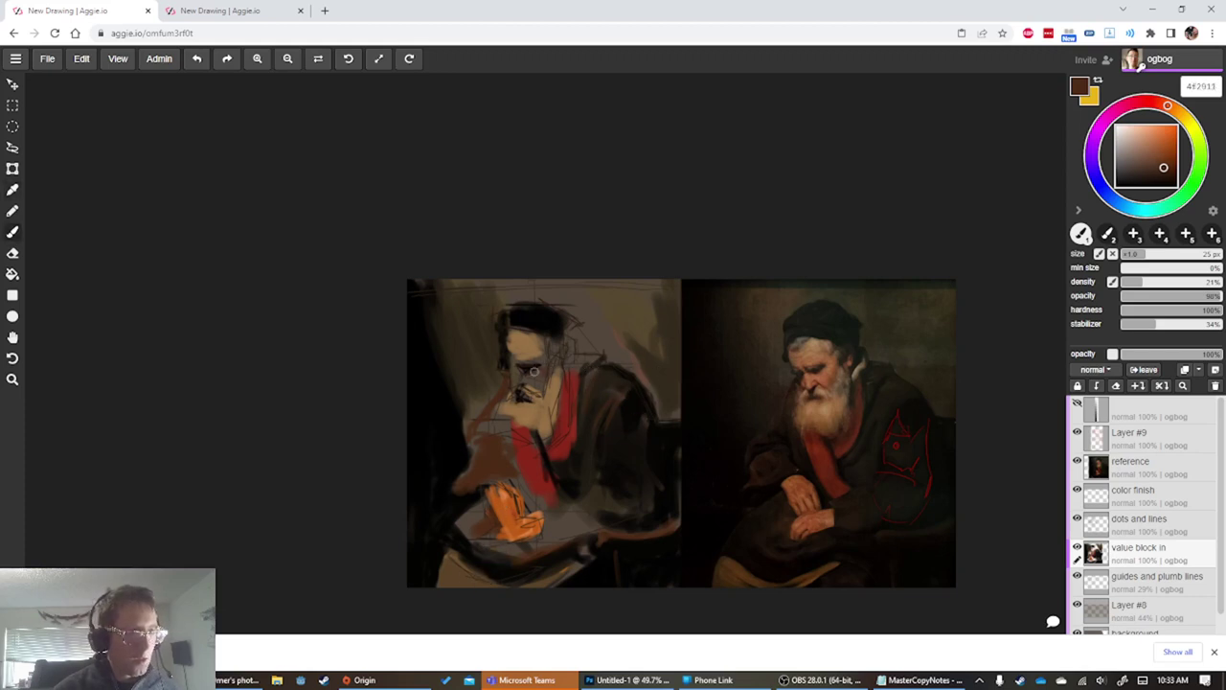
{"action": "left_click", "coordinate": [506, 525], "text": "alt"}
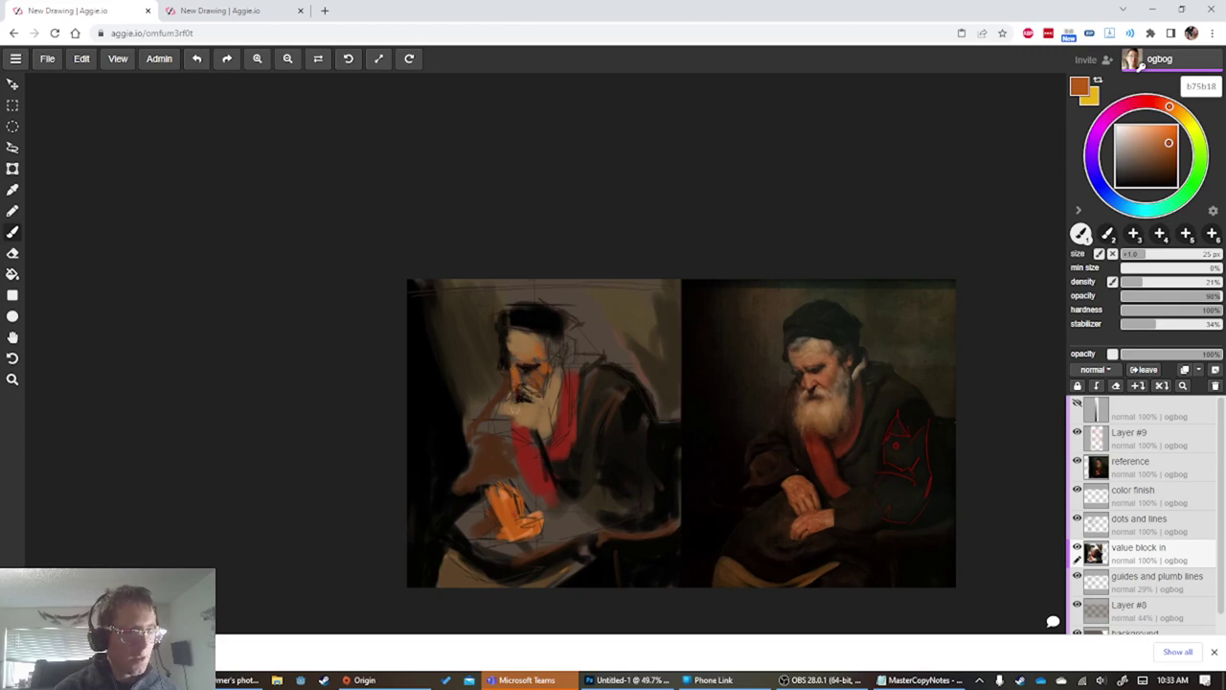
{"action": "key", "text": "alt"}
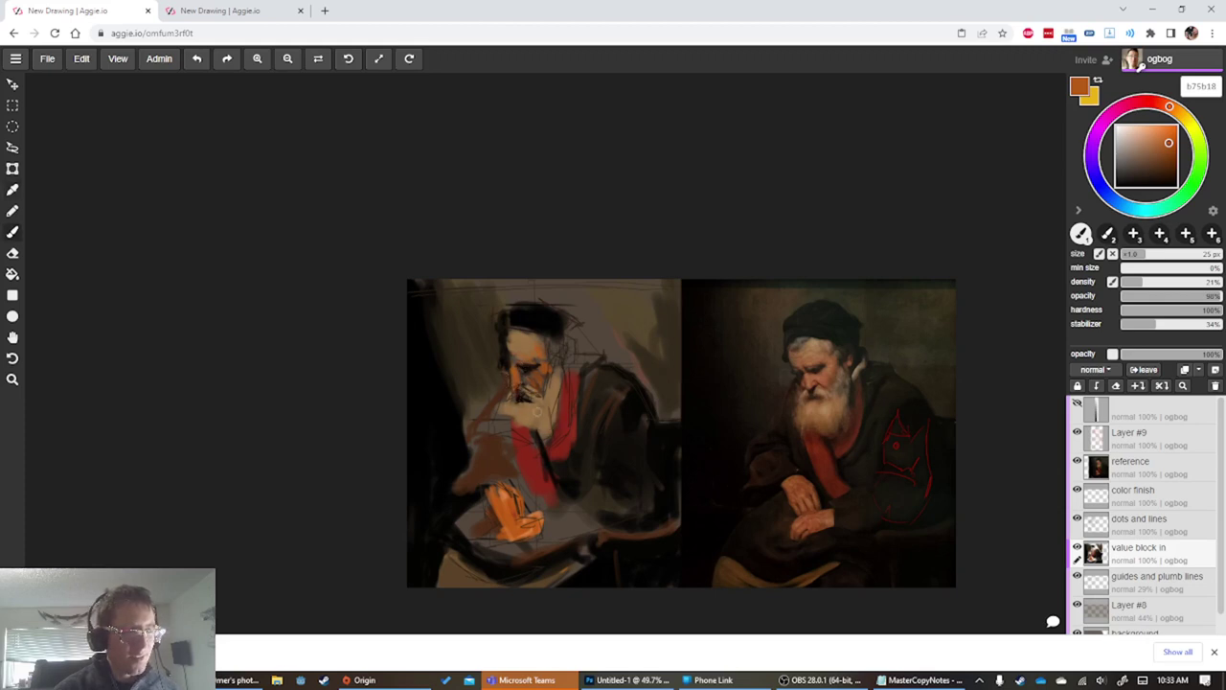
{"action": "left_click", "coordinate": [517, 420], "text": "alt"}
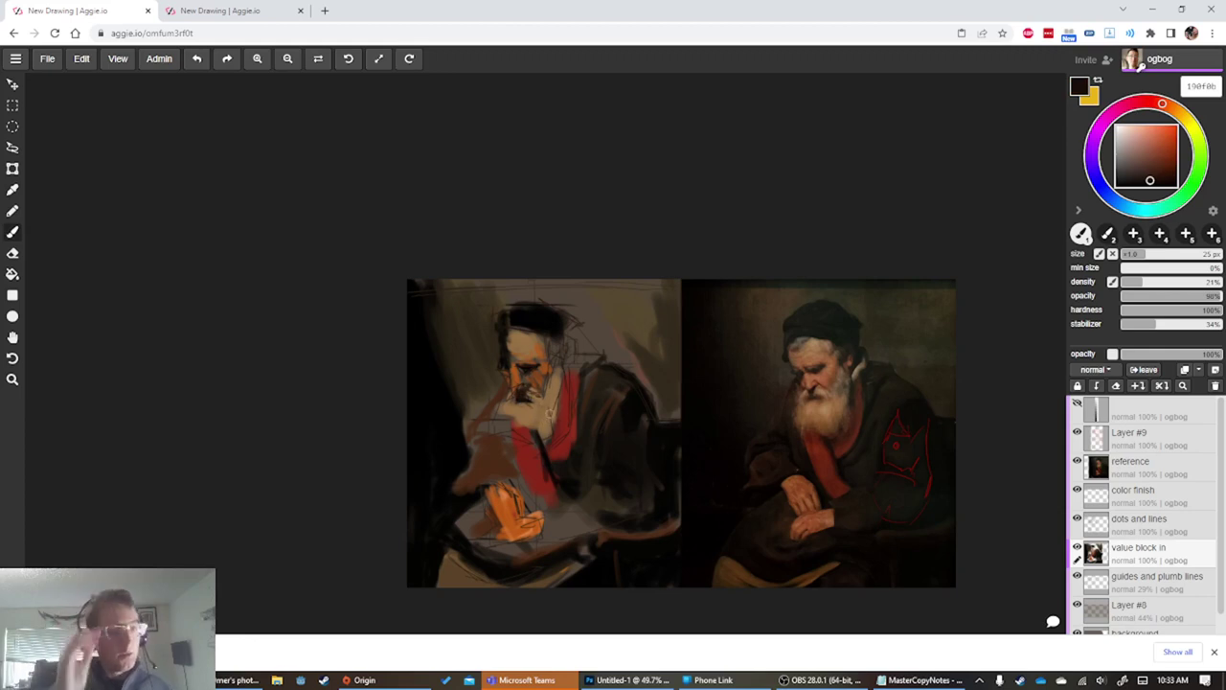
Paint the lower edge of the hat down beside the forehead with sampled near-black 110e0b at 35 px
{"action": "key", "text": "alt"}
{"action": "left_click", "coordinate": [619, 430], "text": "alt"}
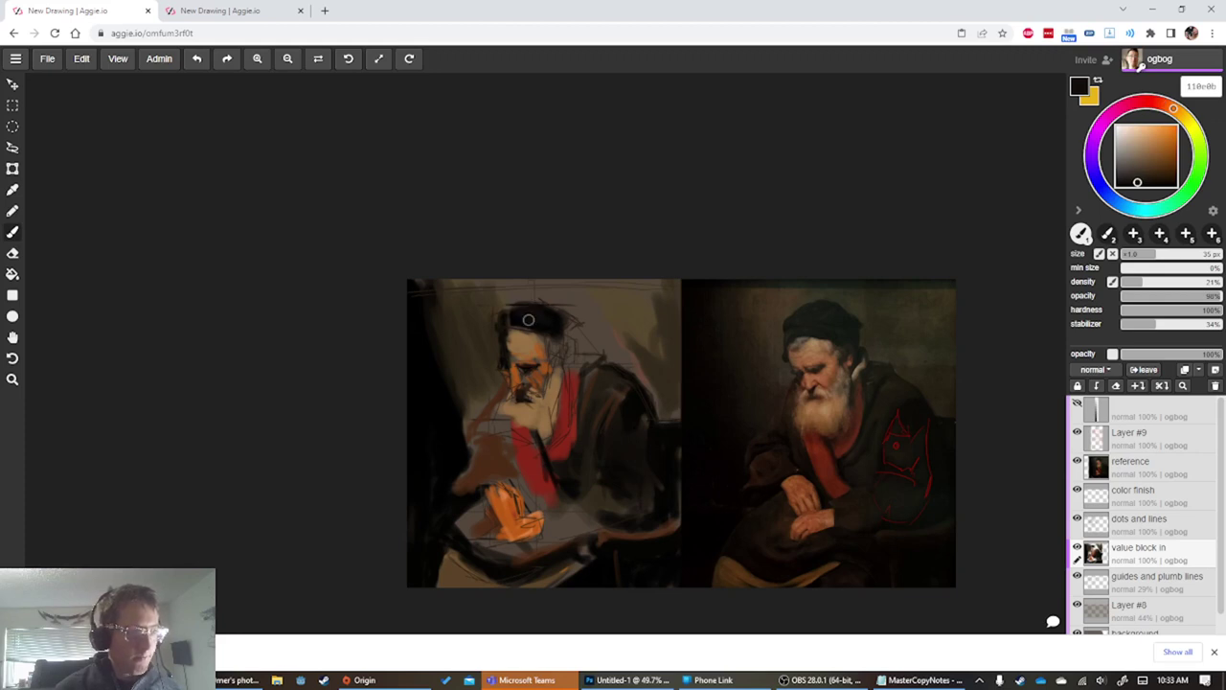
{"action": "mouse_move", "coordinate": [517, 328]}
{"action": "left_mouse_down"}
{"action": "mouse_move", "coordinate": [535, 353]}
{"action": "mouse_move", "coordinate": [556, 345]}
{"action": "left_mouse_up"}
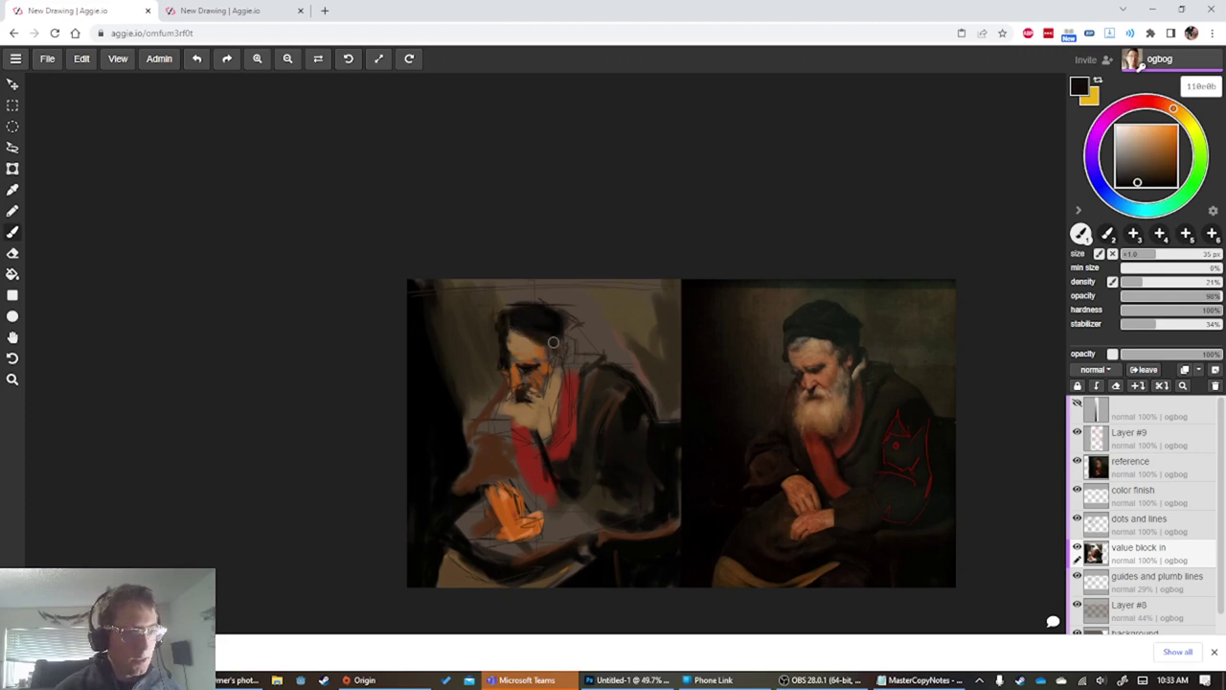
Fill the coat's upper shoulder with sampled dark 2a2319 at 35 px and darken the back of the hat in near-black at 25 px
{"action": "key", "text": "alt"}
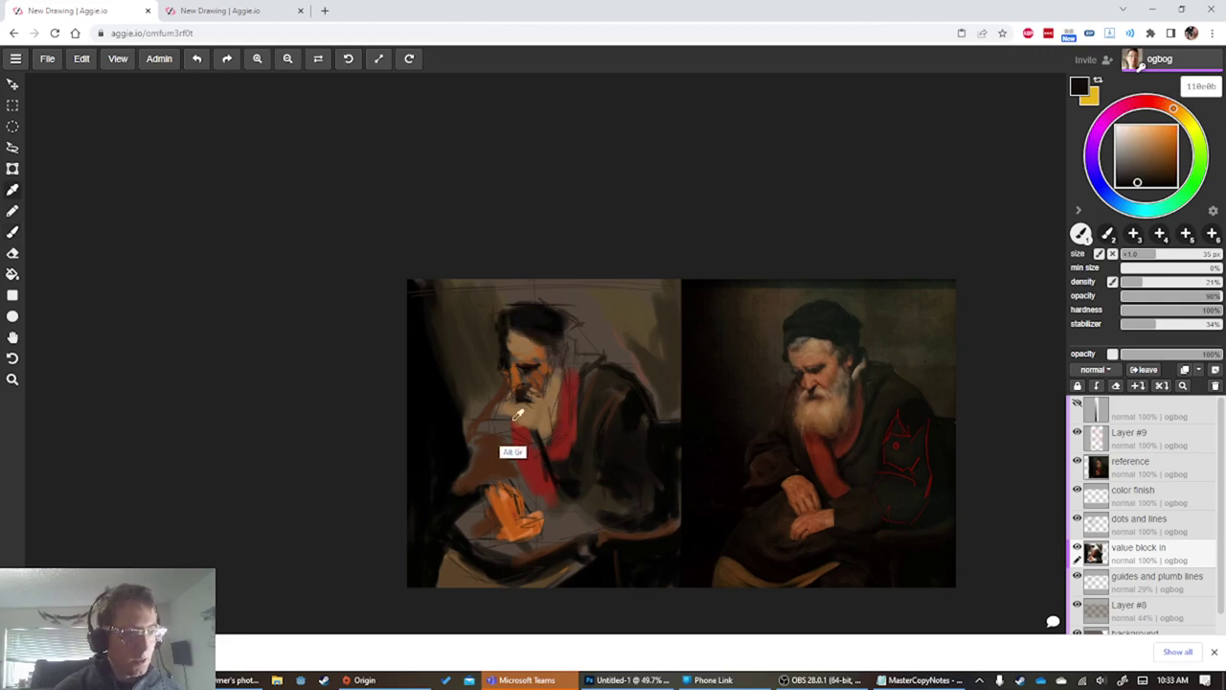
{"action": "left_click", "coordinate": [616, 388], "text": "alt"}
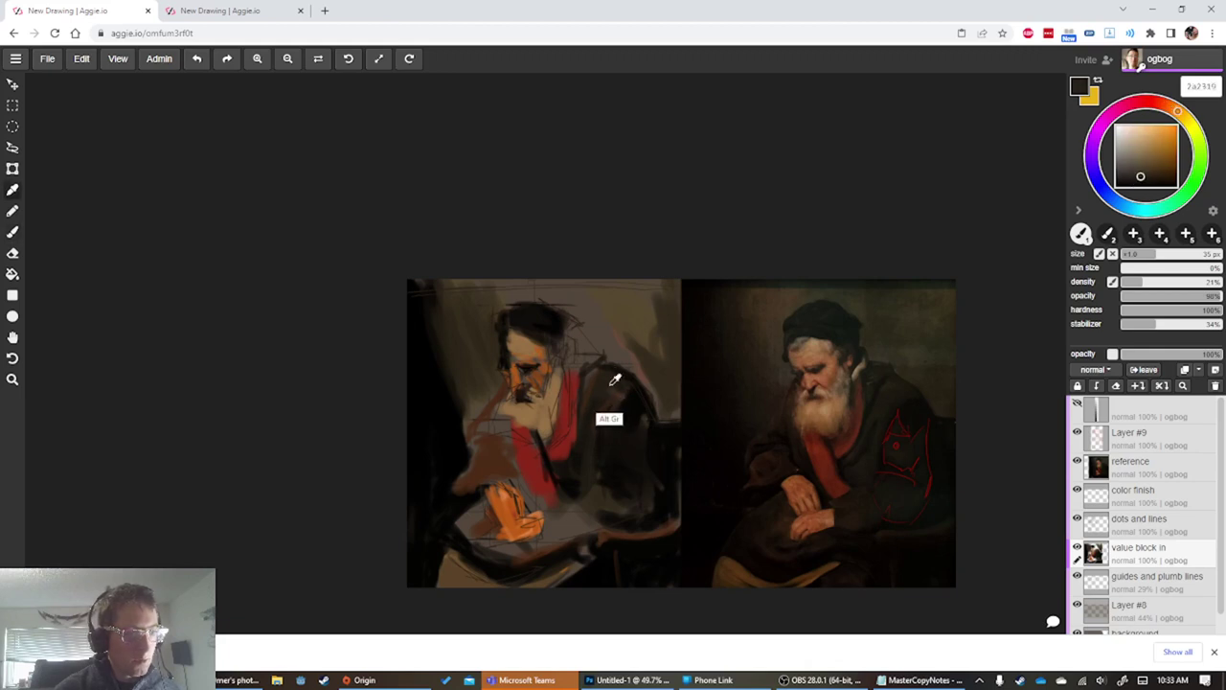
{"action": "left_click", "coordinate": [558, 337], "text": "alt"}
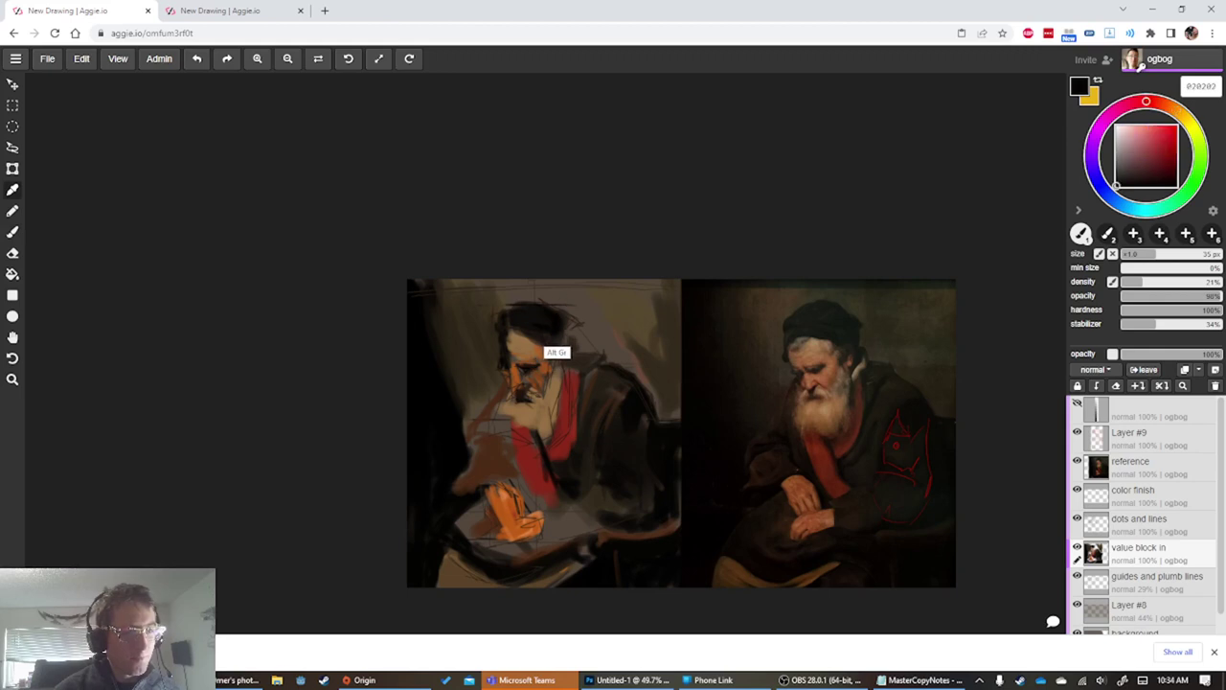
{"action": "key", "text": "bracketleft"}
{"action": "key", "text": "bracketleft"}
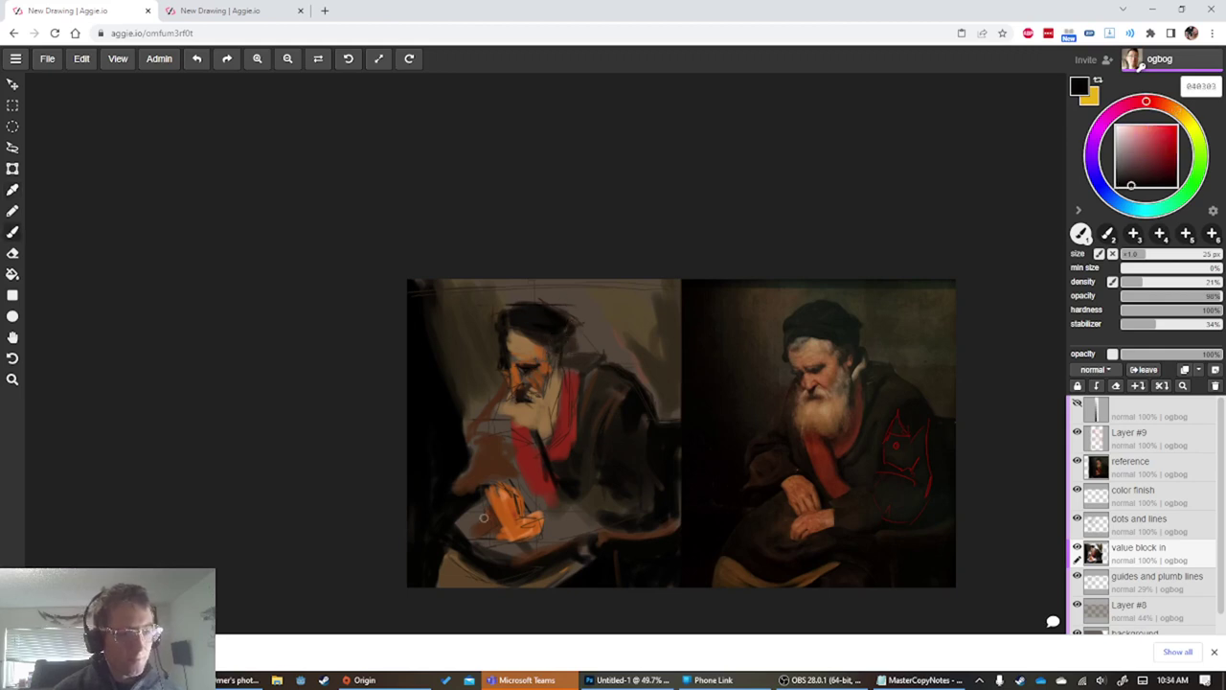
Define the sleeve's lower edge beside the hands with sampled near-black and brown 4c2b16 at 25 px
{"action": "left_click", "coordinate": [455, 533], "text": "alt"}
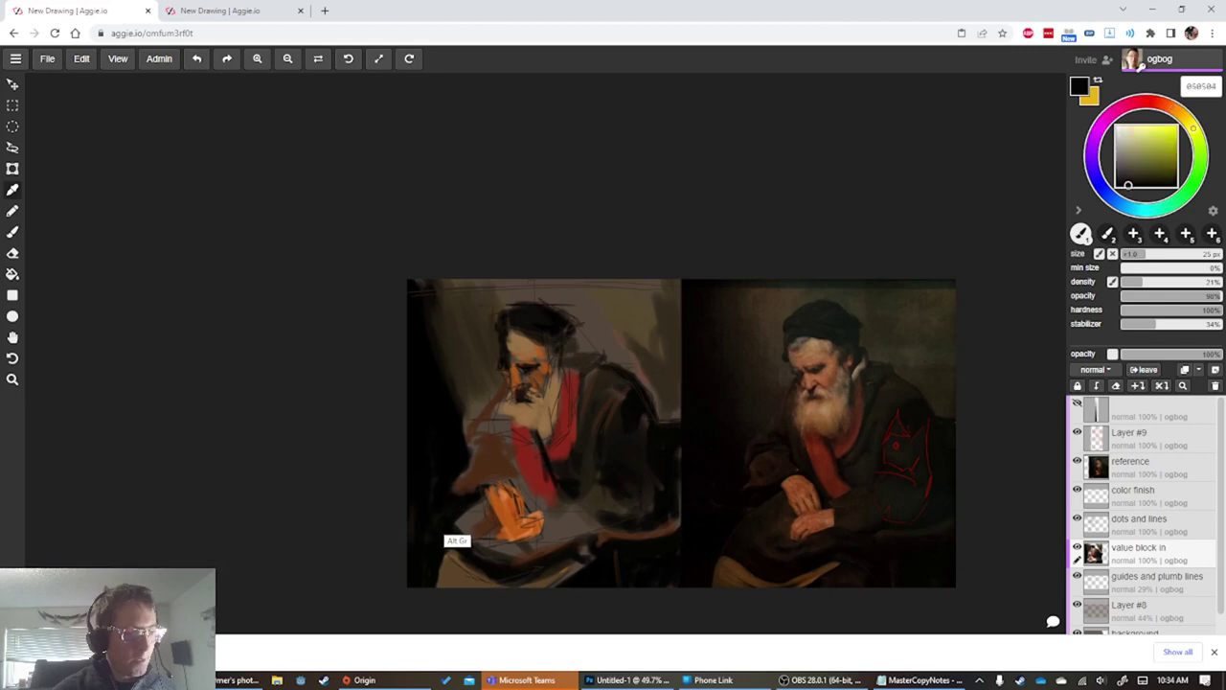
{"action": "left_click", "coordinate": [456, 506], "text": "alt"}
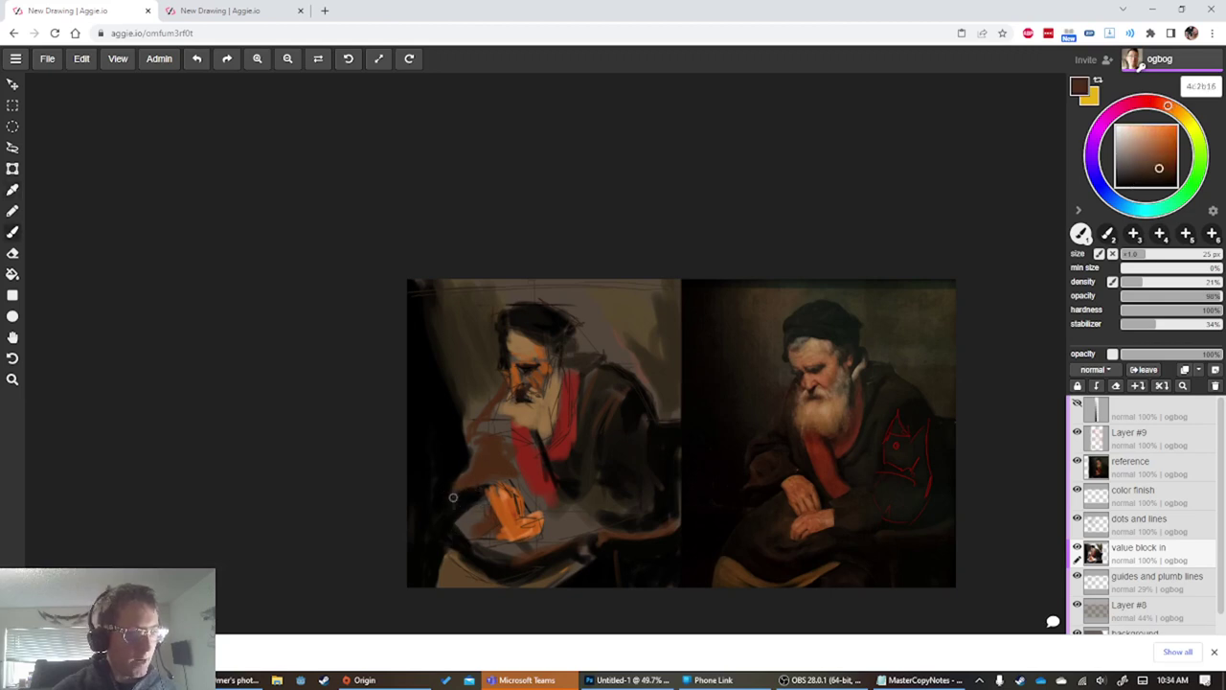
{"action": "left_click", "coordinate": [464, 496], "text": "alt"}
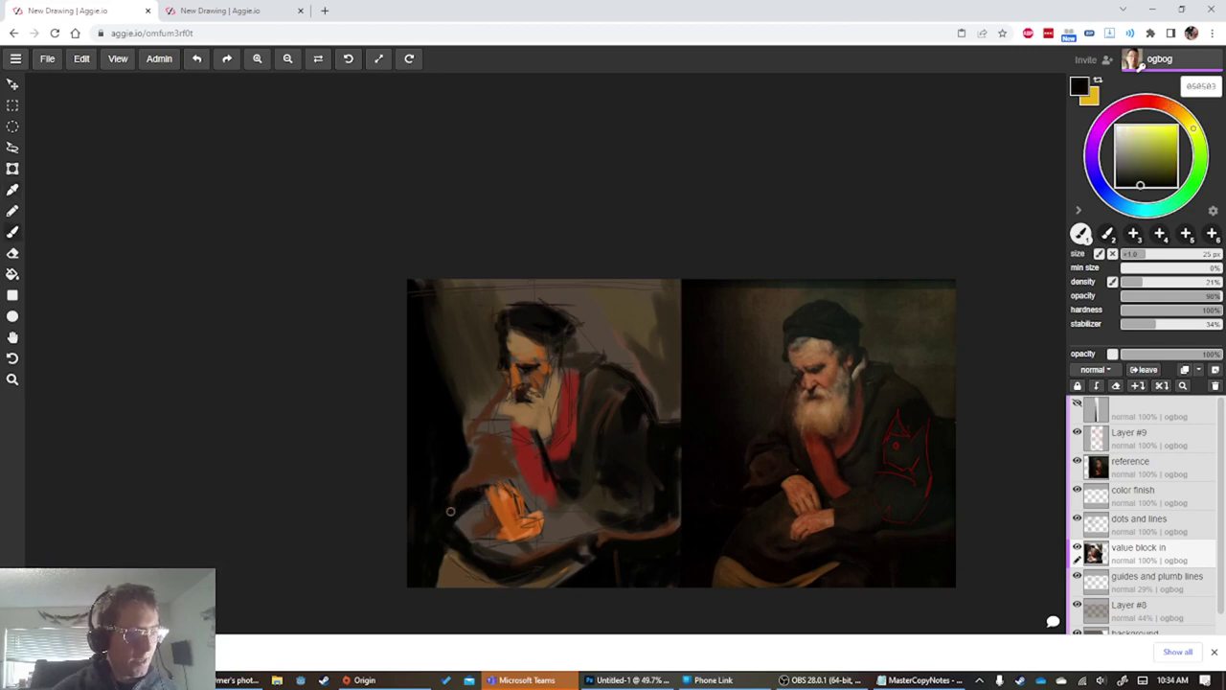
Darken the sleeve and the lap around the hands with black 000000, using a large brush at 52% opacity
{"action": "left_click", "coordinate": [449, 474], "text": "alt"}
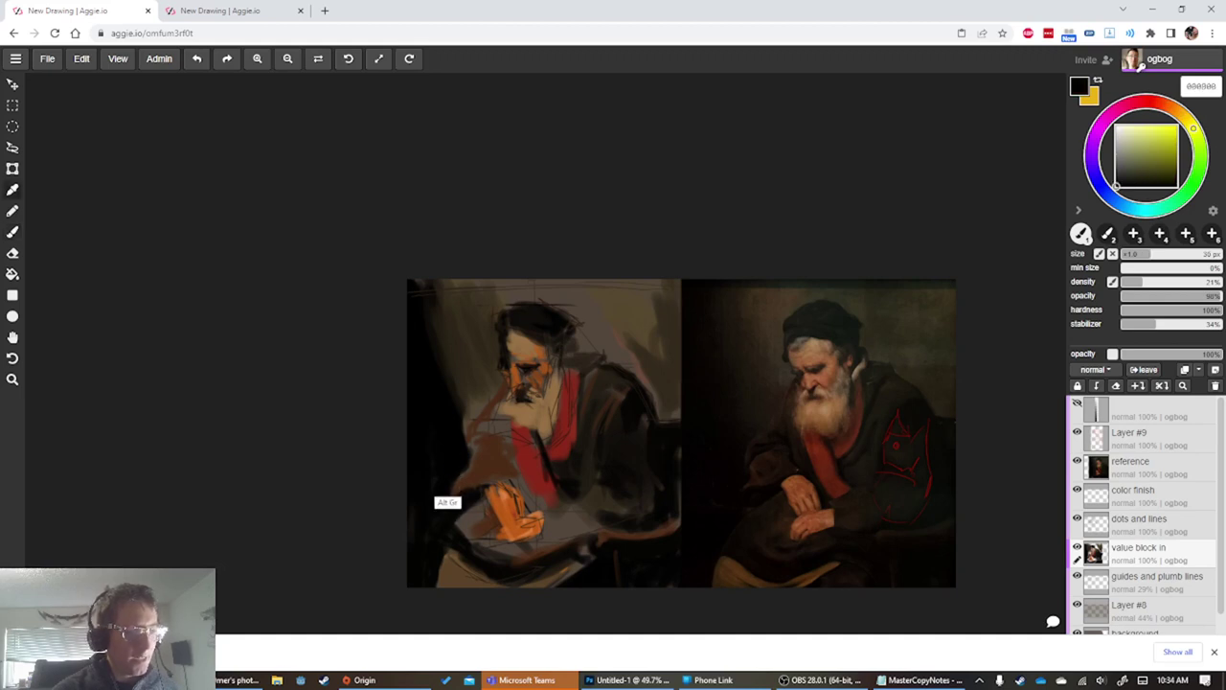
{"action": "key", "text": "bracketright"}
{"action": "key", "text": "bracketright"}
{"action": "key", "text": "bracketright"}
{"action": "key", "text": "bracketright"}
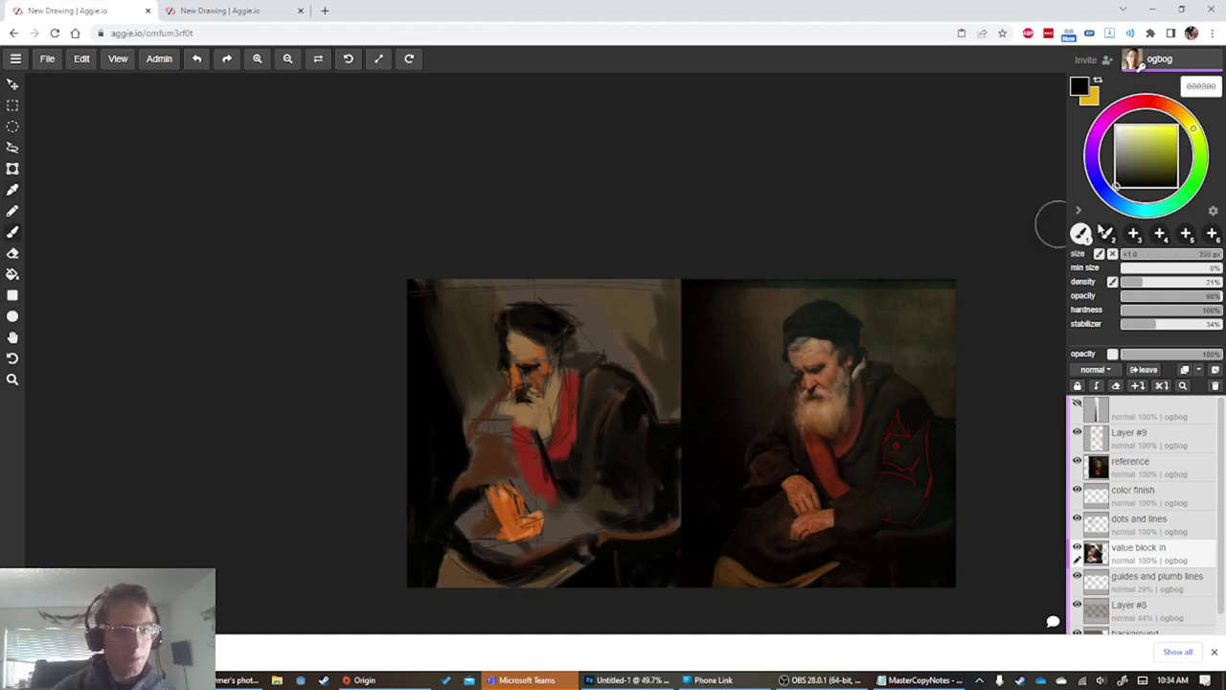
{"action": "left_click", "coordinate": [1183, 296]}
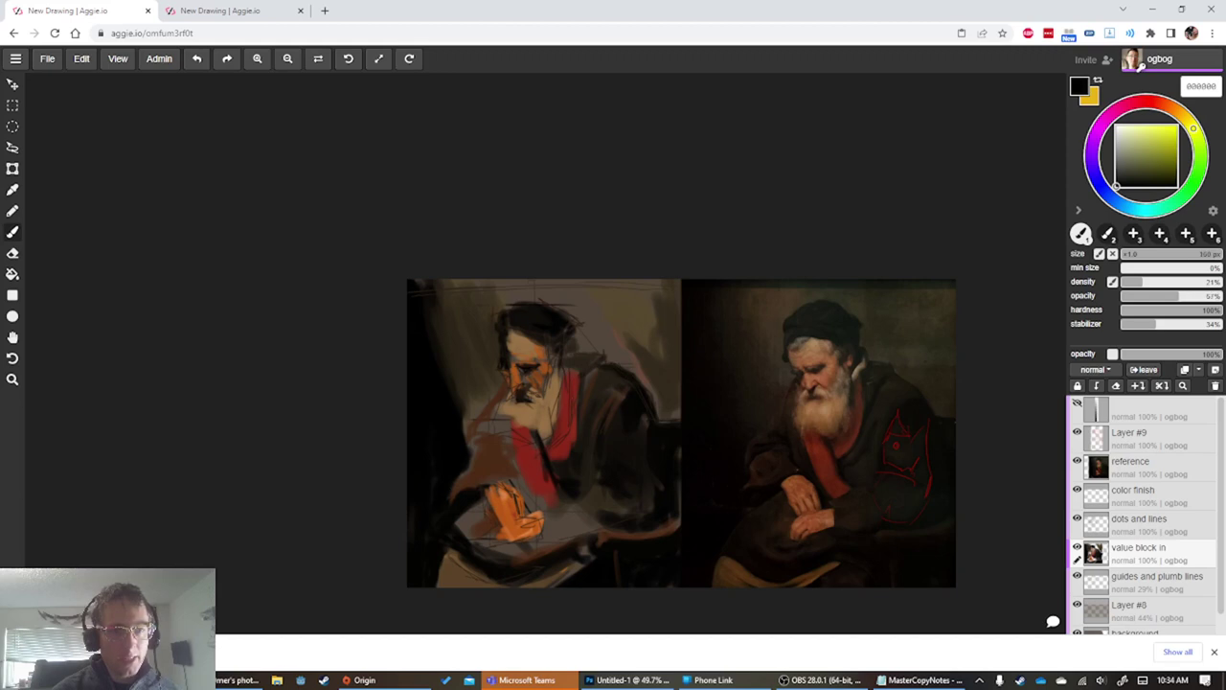
{"action": "left_click_drag", "start_coordinate": [1180, 296], "coordinate": [1174, 296]}
{"action": "mouse_move", "coordinate": [439, 481]}
{"action": "left_mouse_down"}
{"action": "mouse_move", "coordinate": [481, 464]}
{"action": "mouse_move", "coordinate": [467, 495]}
{"action": "mouse_move", "coordinate": [491, 471]}
{"action": "mouse_move", "coordinate": [474, 442]}
{"action": "mouse_move", "coordinate": [494, 454]}
{"action": "mouse_move", "coordinate": [487, 412]}
{"action": "mouse_move", "coordinate": [460, 508]}
{"action": "mouse_move", "coordinate": [468, 525]}
{"action": "mouse_move", "coordinate": [489, 523]}
{"action": "mouse_move", "coordinate": [458, 499]}
{"action": "mouse_move", "coordinate": [482, 525]}
{"action": "mouse_move", "coordinate": [450, 512]}
{"action": "mouse_move", "coordinate": [444, 523]}
{"action": "mouse_move", "coordinate": [495, 547]}
{"action": "mouse_move", "coordinate": [430, 480]}
{"action": "mouse_move", "coordinate": [510, 542]}
{"action": "mouse_move", "coordinate": [603, 505]}
{"action": "mouse_move", "coordinate": [549, 550]}
{"action": "left_mouse_up"}
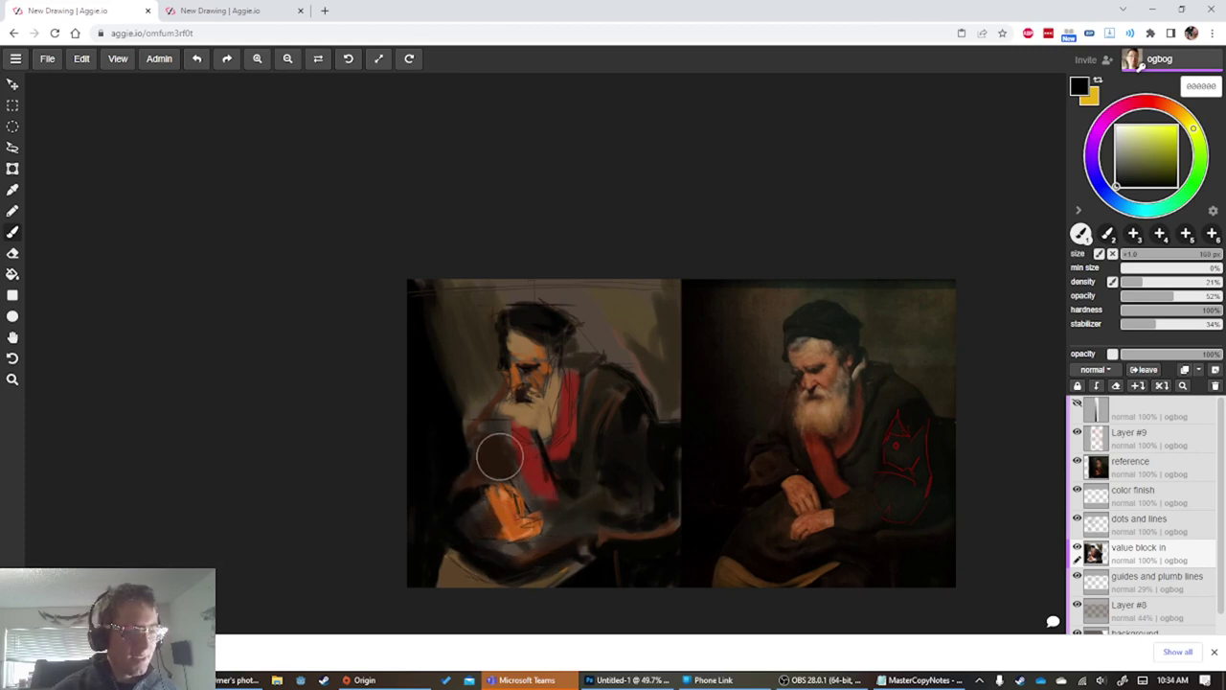
{"action": "left_click_drag", "start_coordinate": [500, 460], "coordinate": [537, 523]}
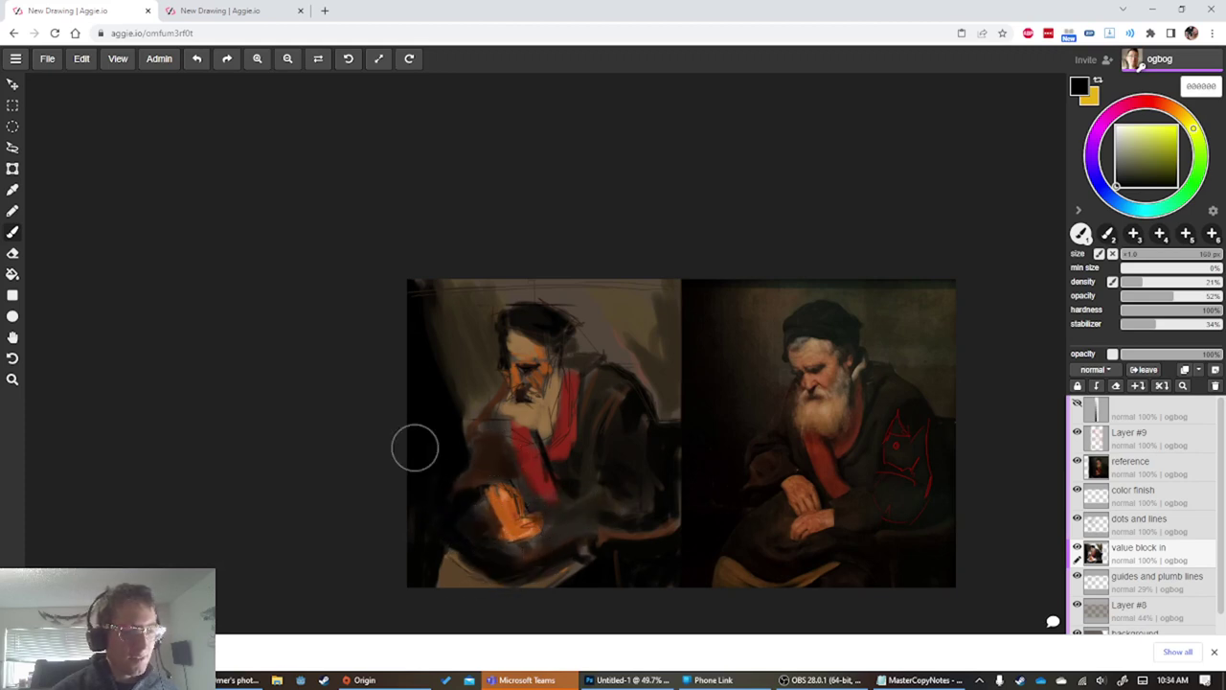
{"action": "mouse_move", "coordinate": [447, 517]}
{"action": "left_mouse_down"}
{"action": "mouse_move", "coordinate": [473, 508]}
{"action": "mouse_move", "coordinate": [488, 527]}
{"action": "left_mouse_up"}
Brush sampled dark brown over the lap below and beside the hands with a 50 px brush
{"action": "key", "text": "alt"}
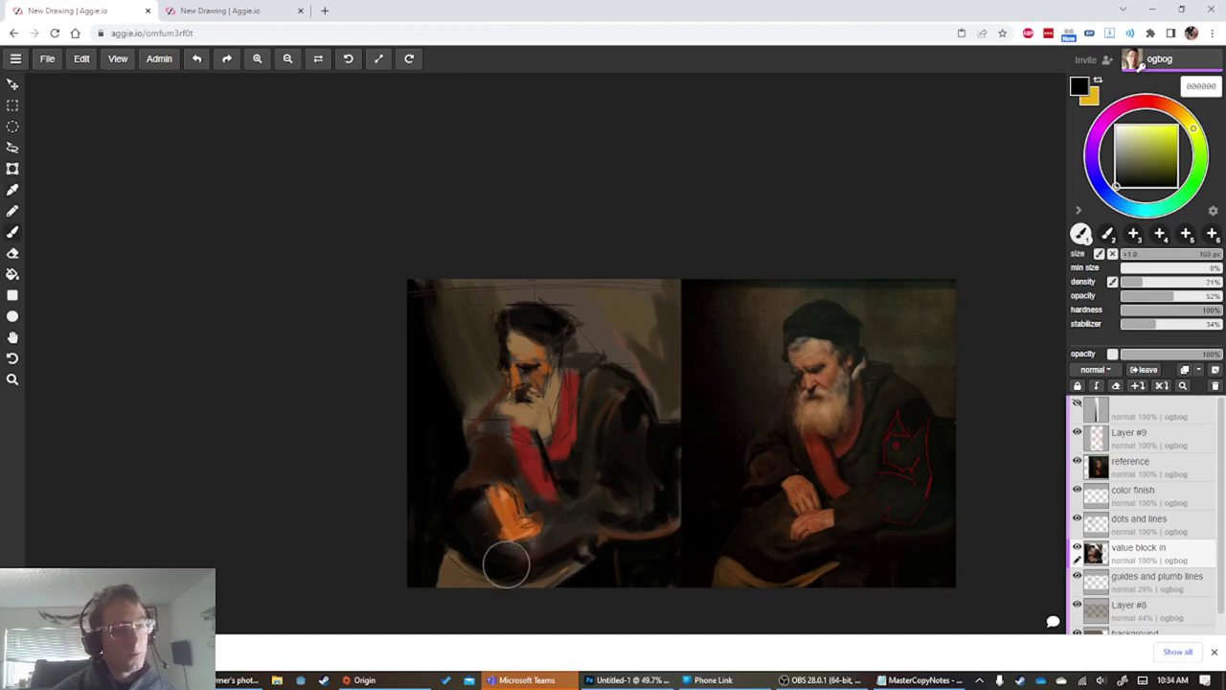
{"action": "key", "text": "alt"}
{"action": "key", "text": "alt"}
{"action": "left_click", "coordinate": [565, 551], "text": "alt"}
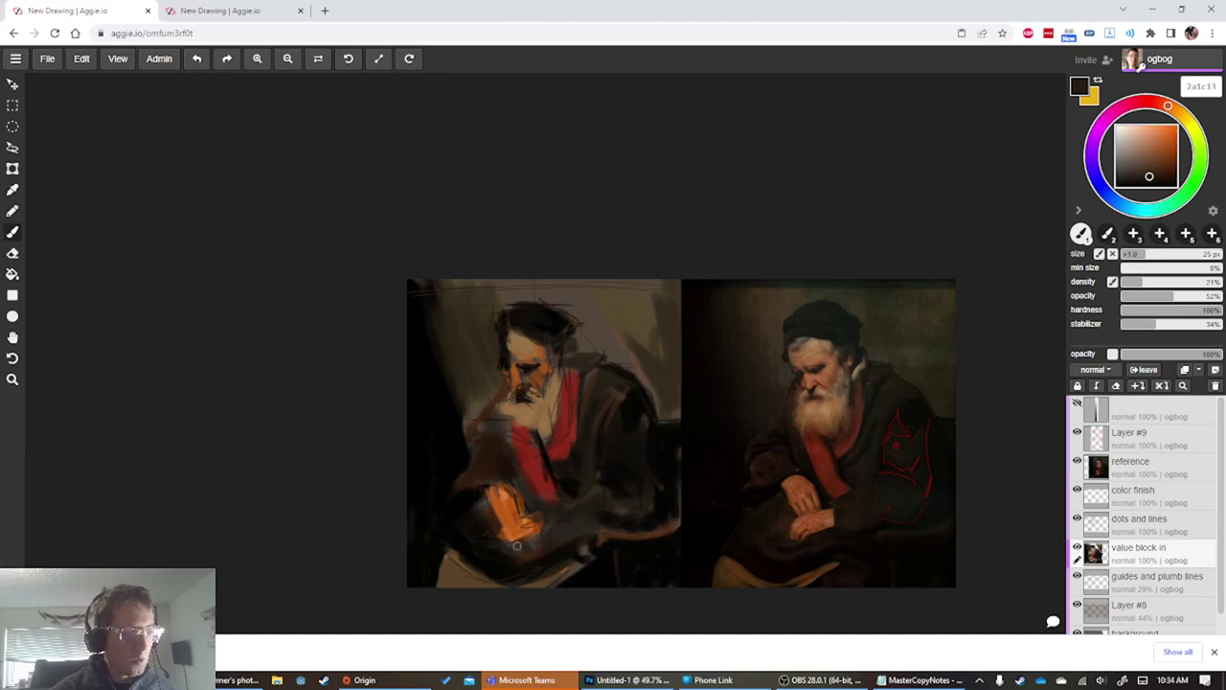
{"action": "left_click", "coordinate": [551, 536], "text": "alt"}
{"action": "key", "text": "bracketright"}
{"action": "key", "text": "bracketright"}
{"action": "key", "text": "bracketright"}
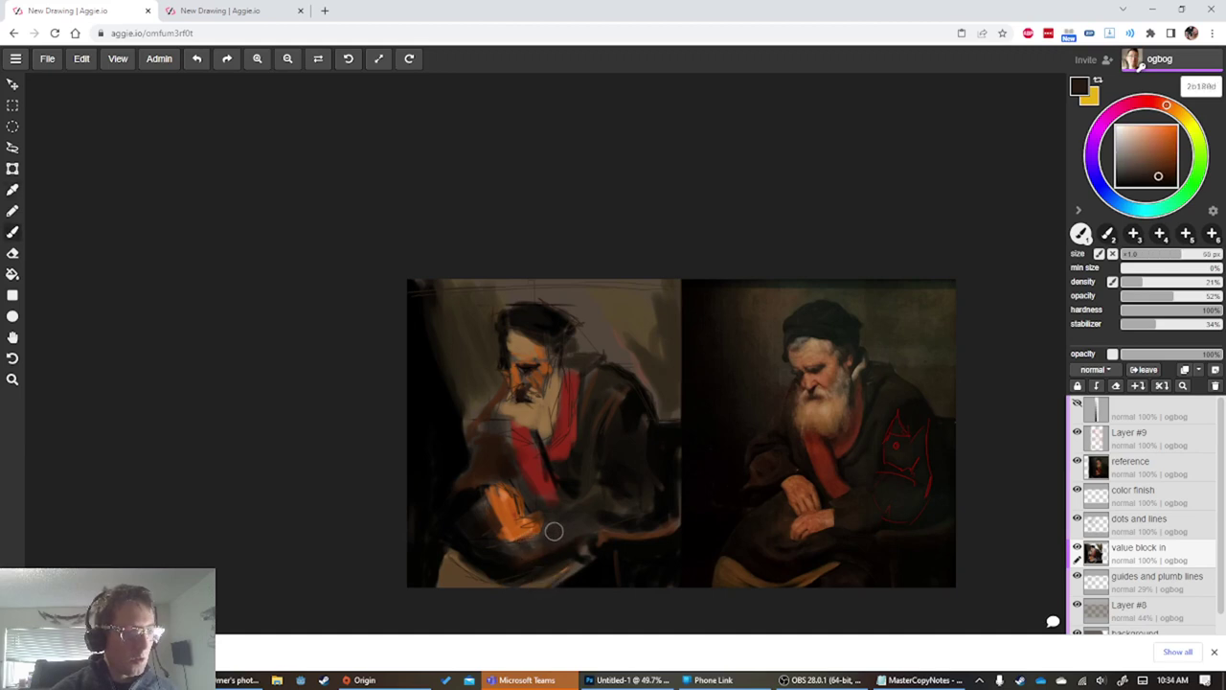
{"action": "left_click_drag", "start_coordinate": [555, 532], "coordinate": [522, 553]}
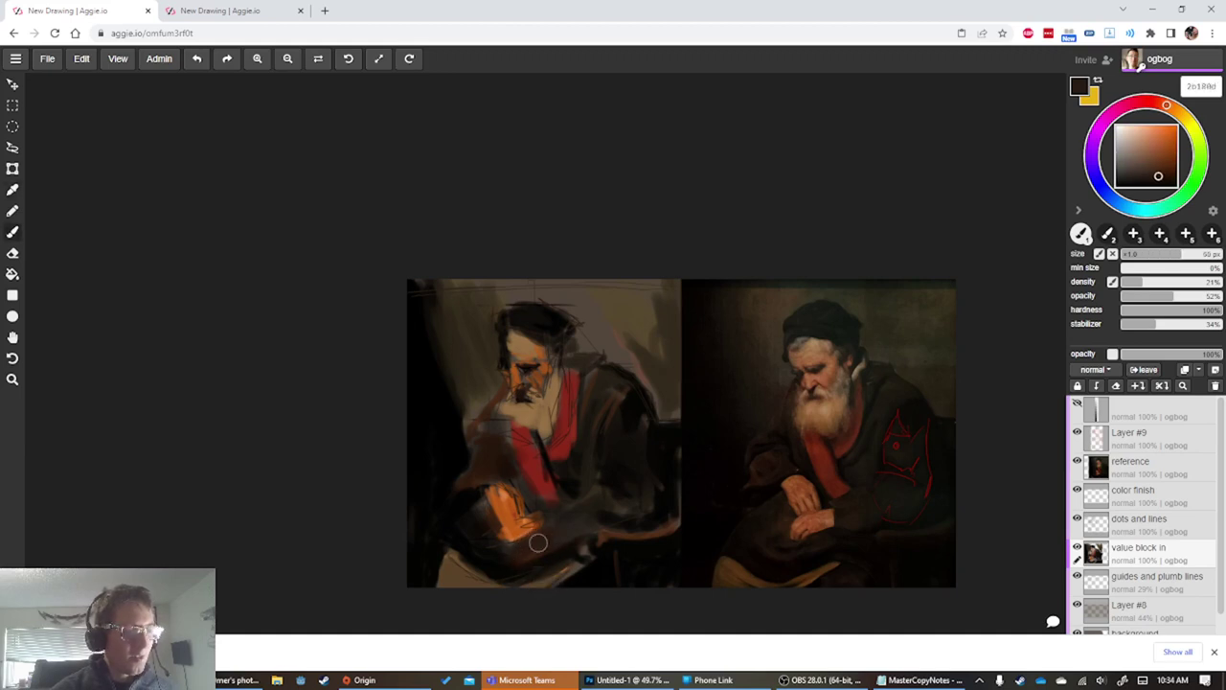
Lay pink cf5574 over the orange of both hands with a 20 px brush
{"action": "left_click", "coordinate": [1147, 103]}
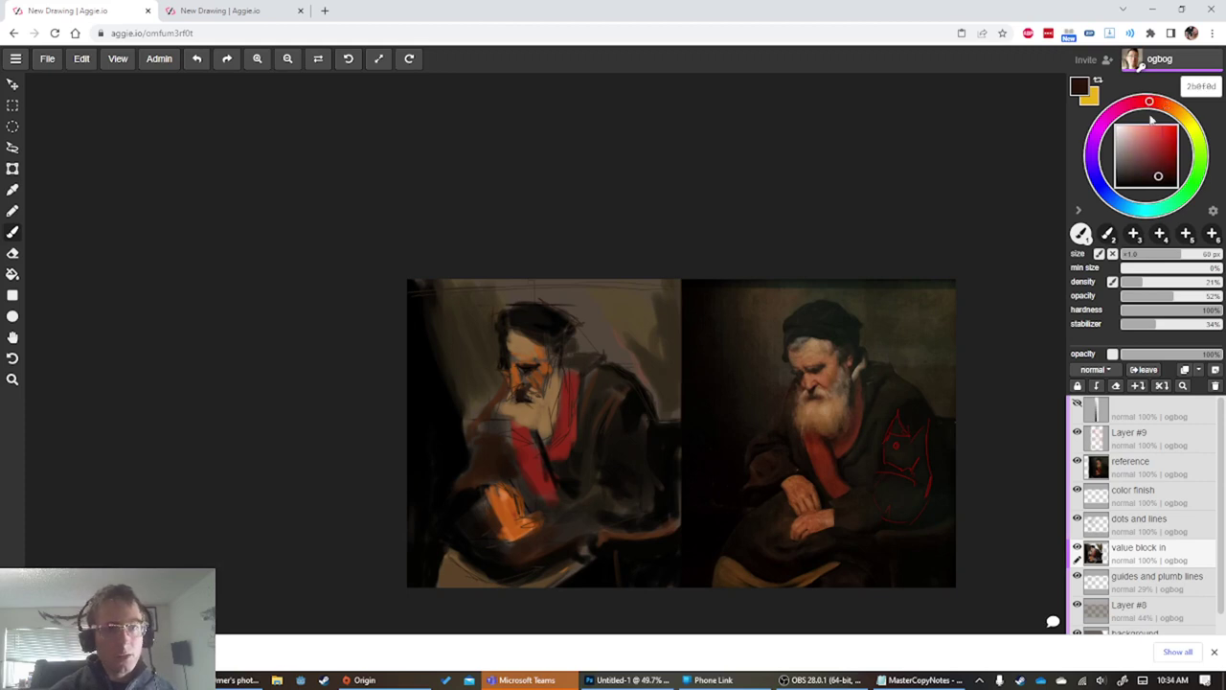
{"action": "left_click", "coordinate": [1130, 103]}
{"action": "left_click", "coordinate": [1157, 138]}
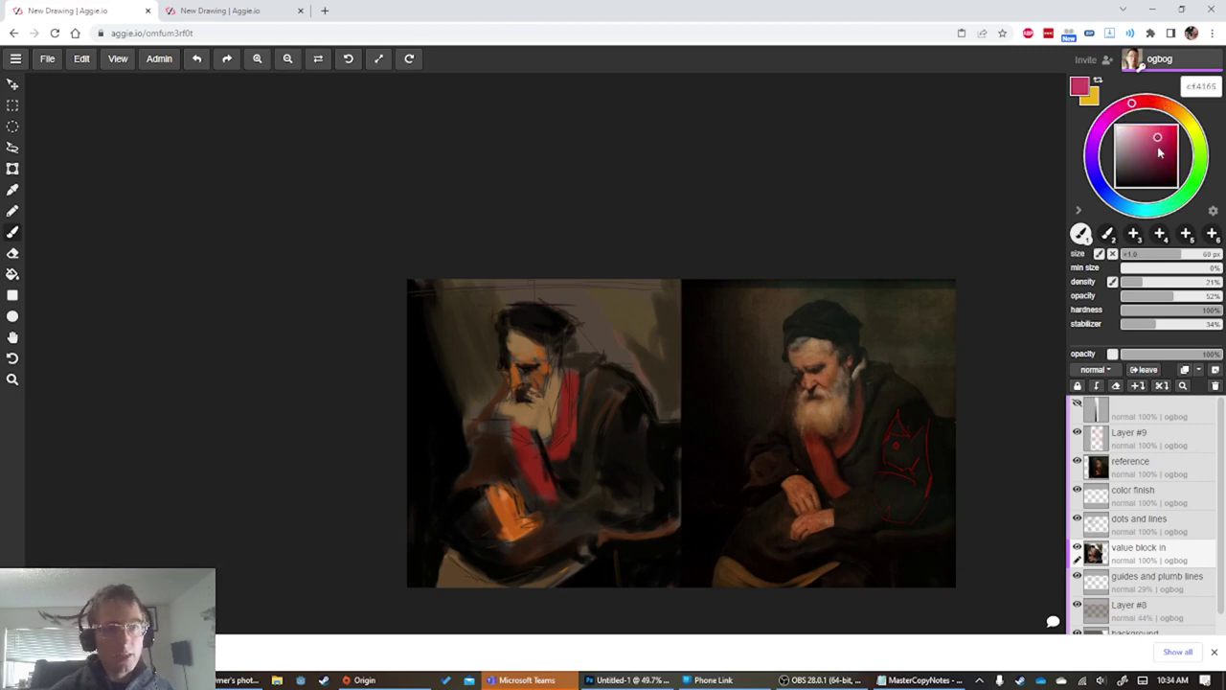
{"action": "left_click_drag", "start_coordinate": [1157, 137], "coordinate": [1152, 137]}
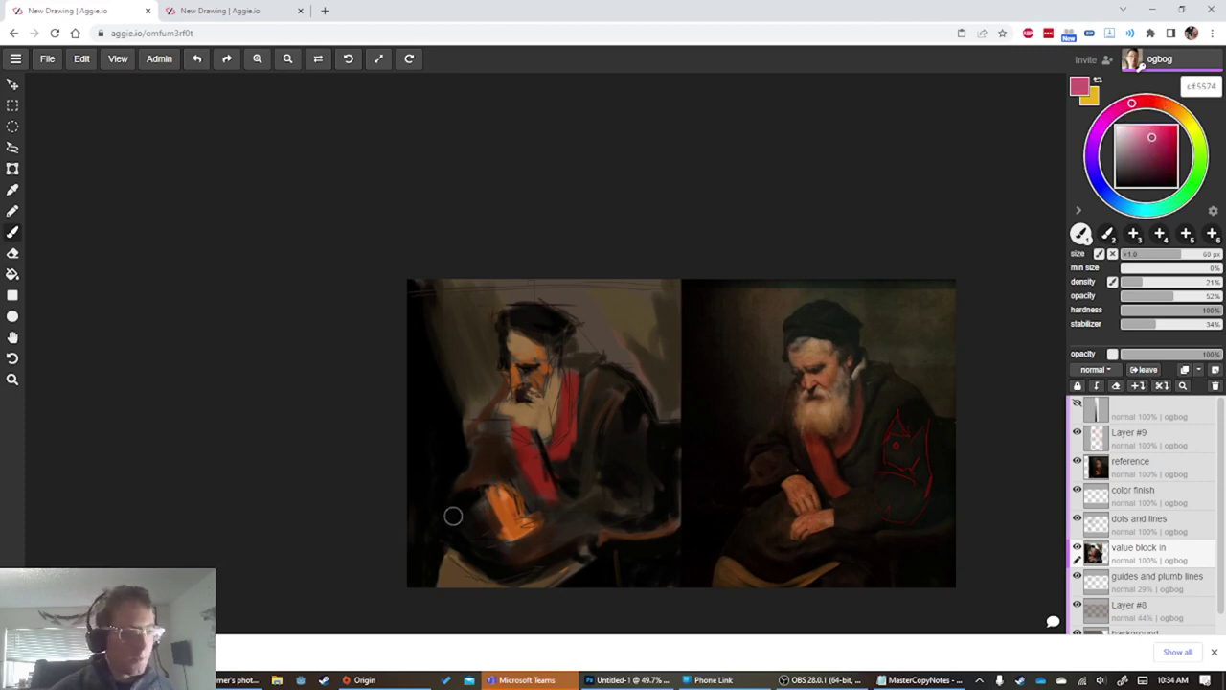
{"action": "key", "text": "bracketleft"}
{"action": "key", "text": "bracketleft"}
{"action": "key", "text": "bracketleft"}
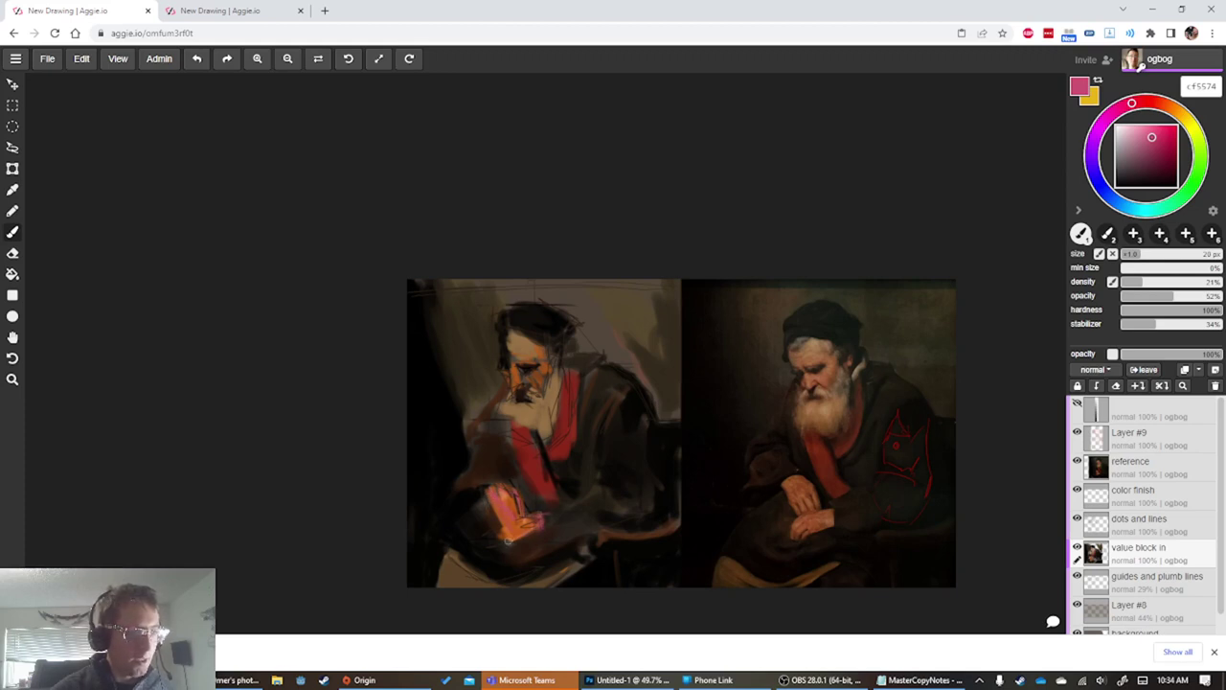
Rework the fingers of the lower hand with orange c96621 sampled from it, using a slightly larger brush
{"action": "left_click", "coordinate": [529, 528], "text": "alt"}
{"action": "key", "text": "]"}
{"action": "key", "text": "]"}
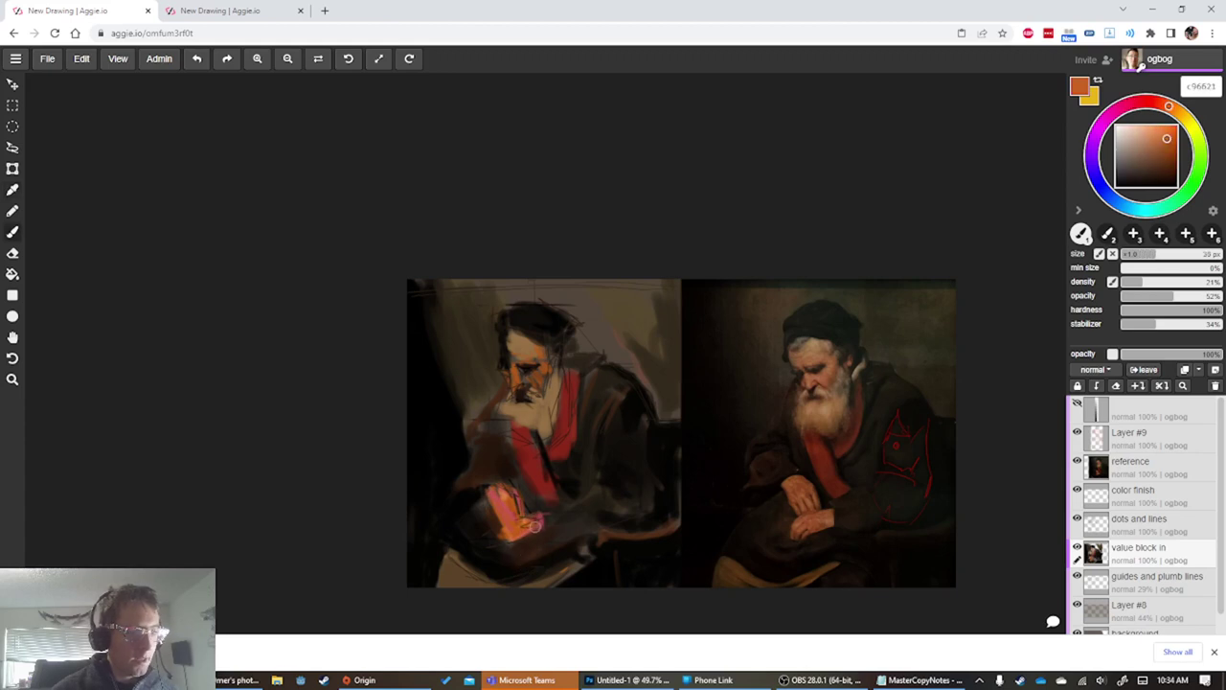
{"action": "mouse_move", "coordinate": [530, 518]}
{"action": "left_mouse_down"}
{"action": "mouse_move", "coordinate": [525, 538]}
{"action": "mouse_move", "coordinate": [528, 528]}
{"action": "left_mouse_up"}
Set the brush opacity to 100% and darken around the hands and between the fingers with sampled near-black 060505, down to 16 px
{"action": "left_click", "coordinate": [537, 539], "text": "alt"}
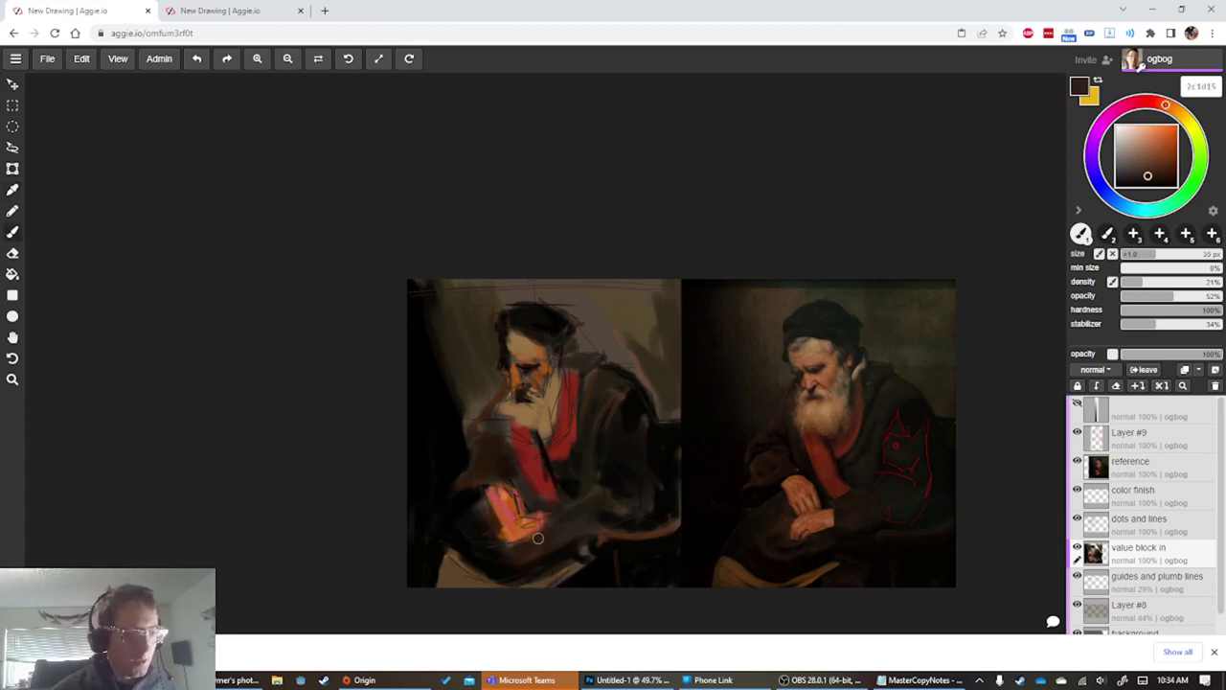
{"action": "left_click_drag", "start_coordinate": [1166, 299], "coordinate": [1222, 296]}
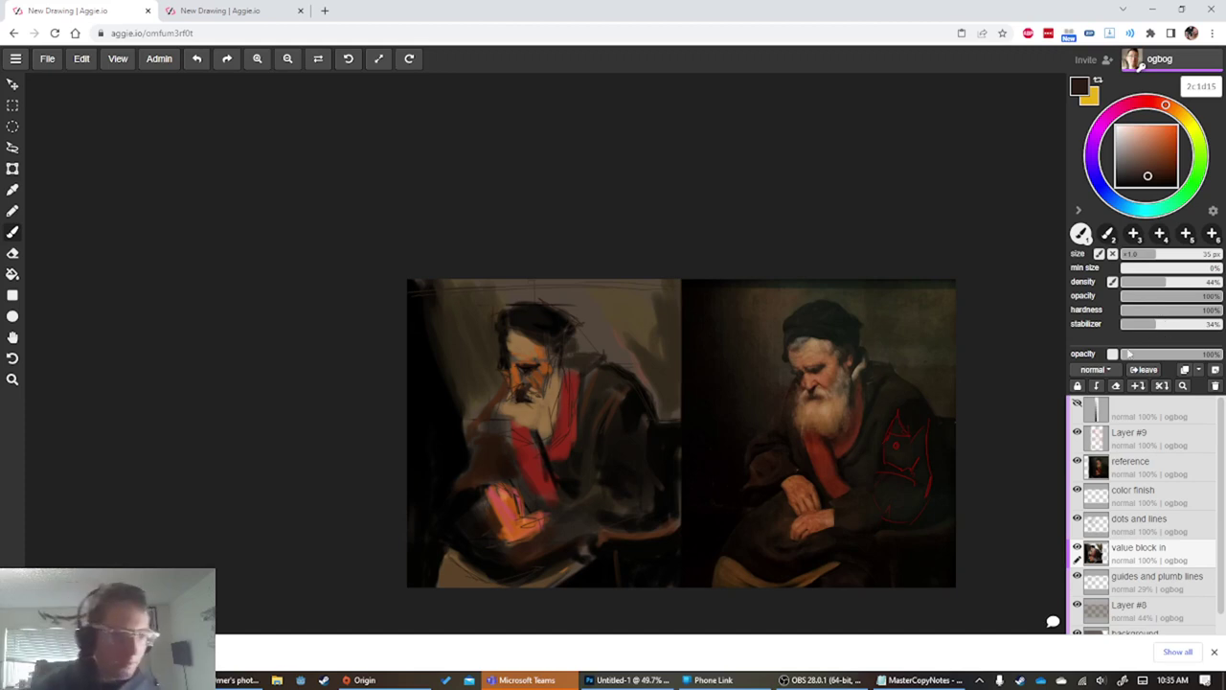
{"action": "left_click", "coordinate": [552, 529], "text": "alt"}
{"action": "left_click", "coordinate": [492, 554], "text": "alt"}
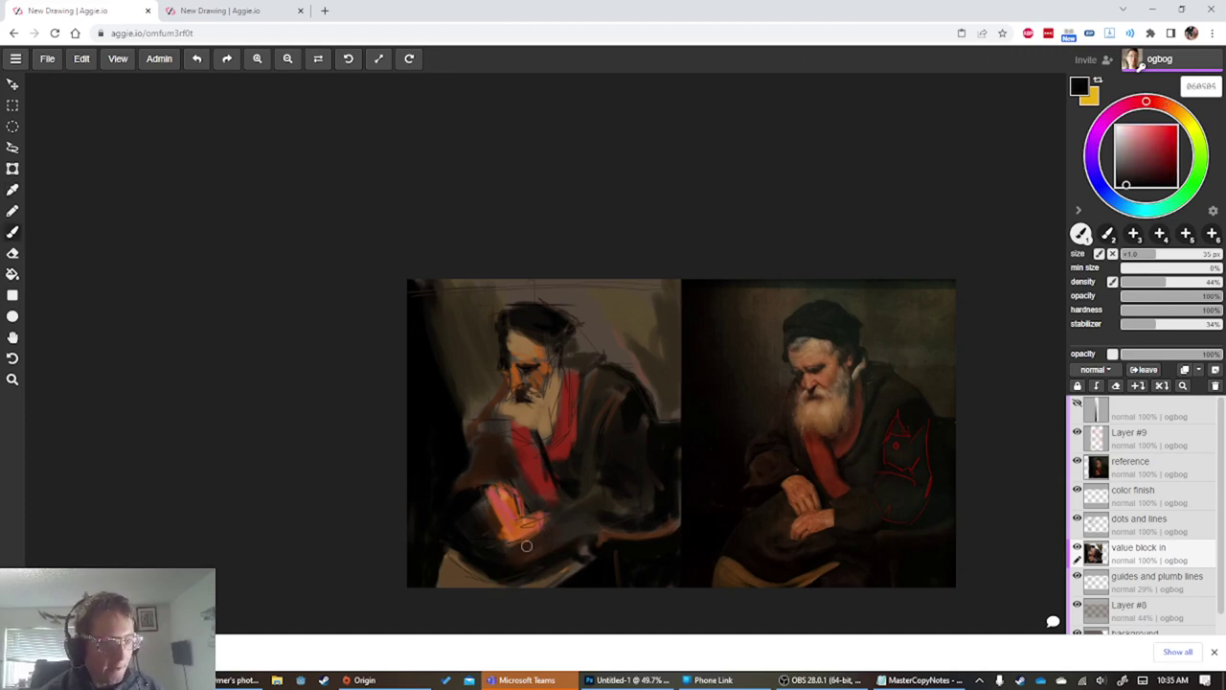
{"action": "key", "text": "bracketleft"}
{"action": "key", "text": "bracketleft"}
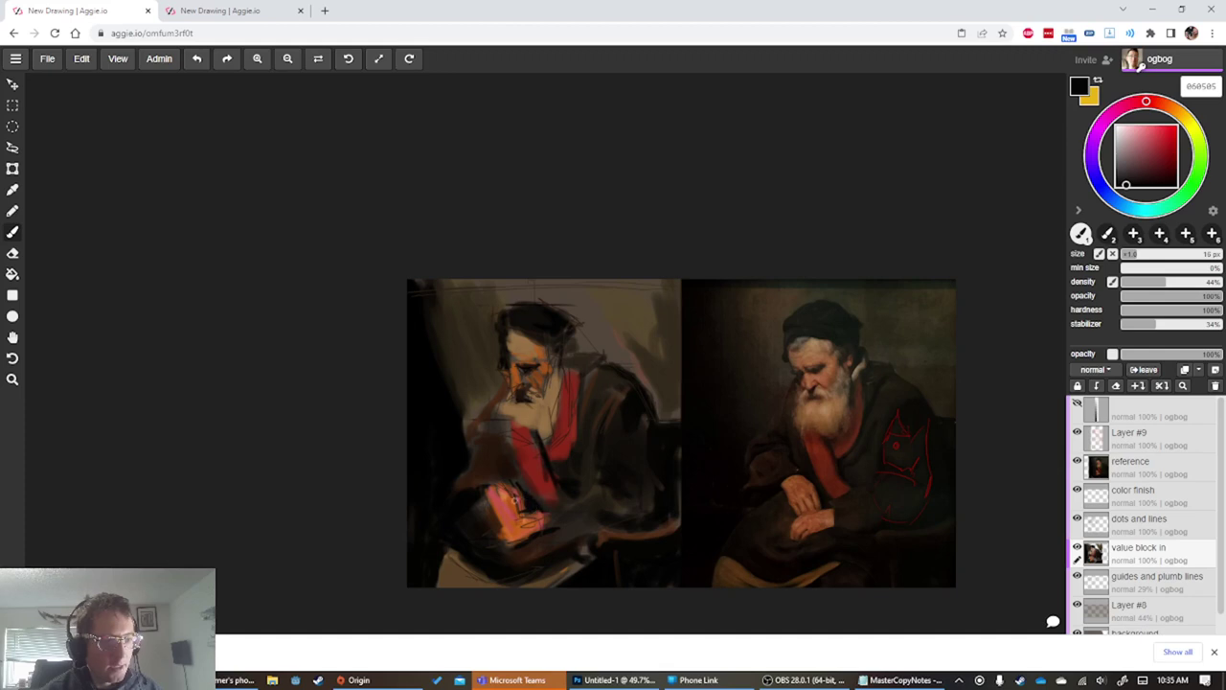
Refine the upper hand and its cuff edge with sampled red-orange, near-black 100d0c and pink ca5951 at 16 px
{"action": "left_click", "coordinate": [522, 504], "text": "alt"}
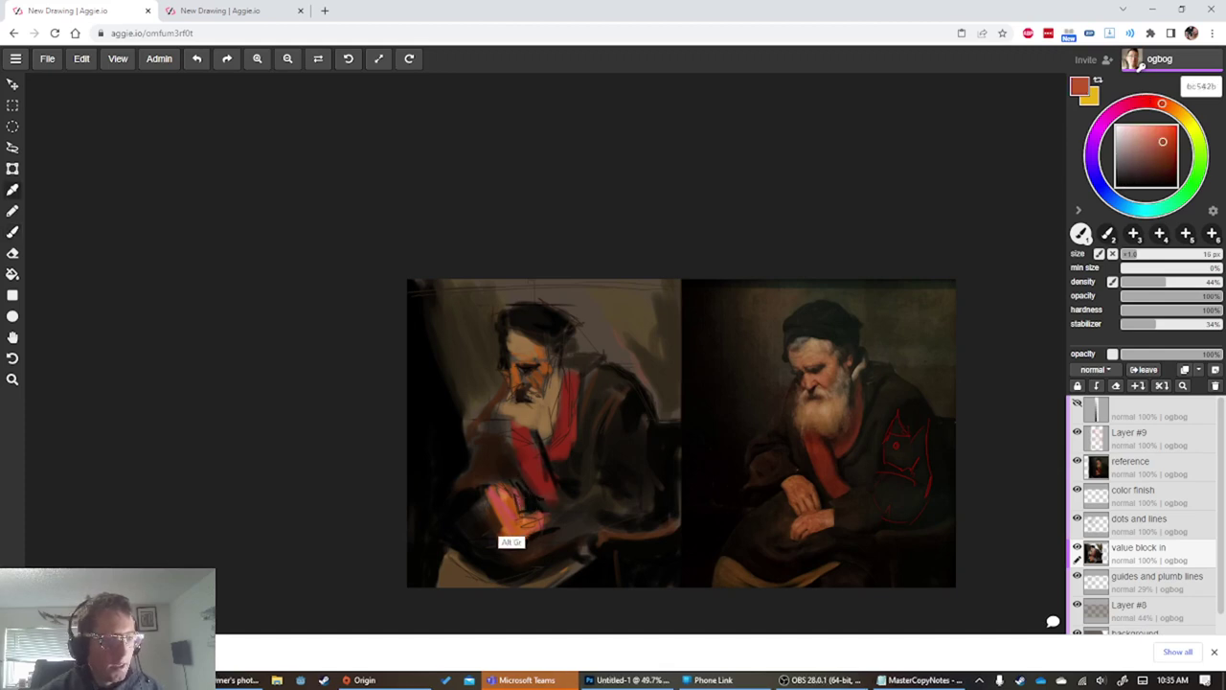
{"action": "left_click", "coordinate": [514, 482], "text": "alt"}
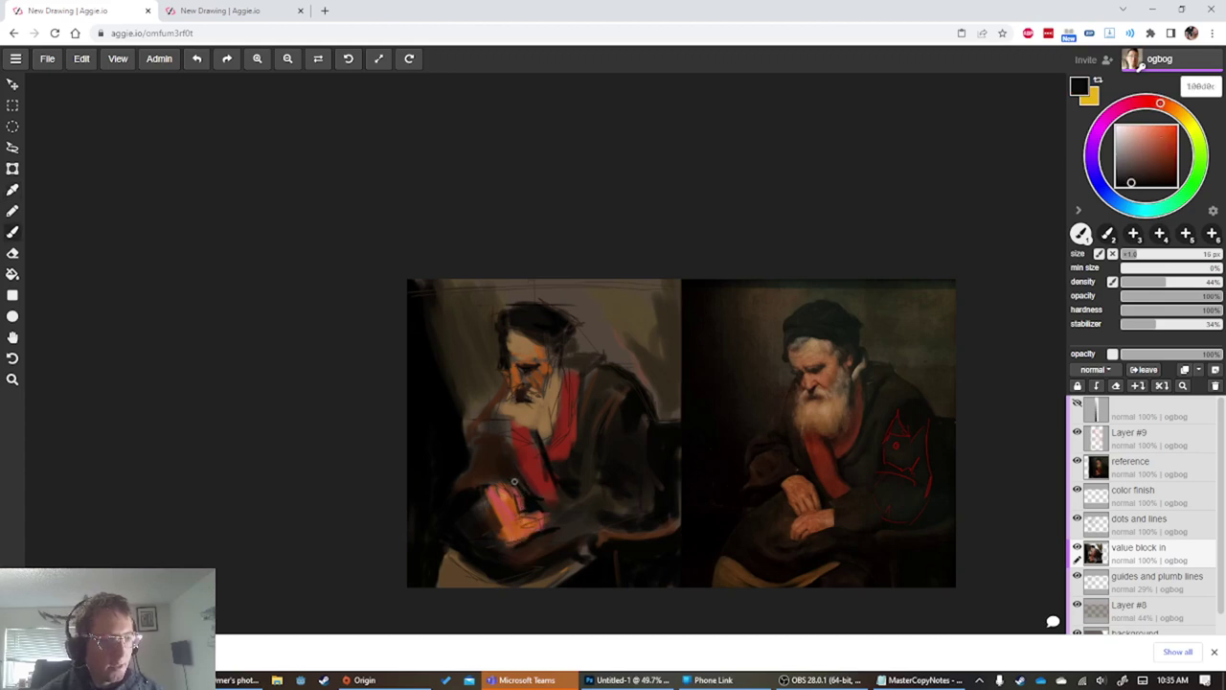
{"action": "left_click", "coordinate": [515, 500], "text": "alt"}
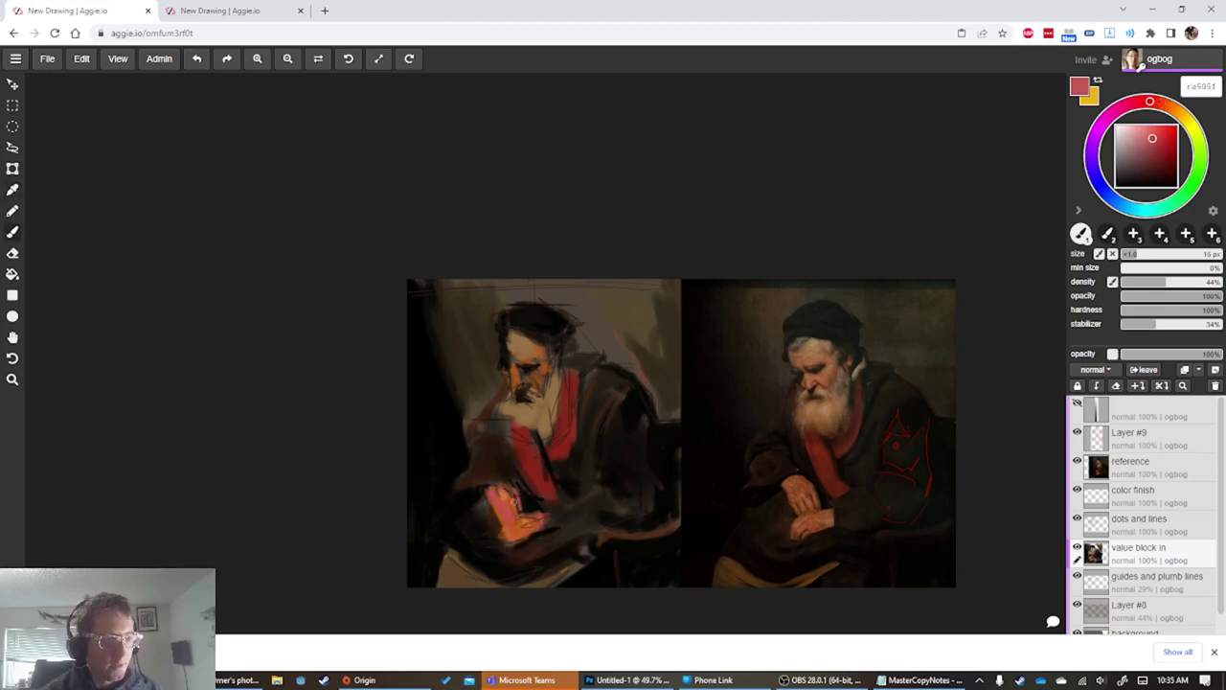
Toggle the dots and lines layer's visibility to compare the painting with and without the sketch
{"action": "left_click", "coordinate": [1137, 524]}
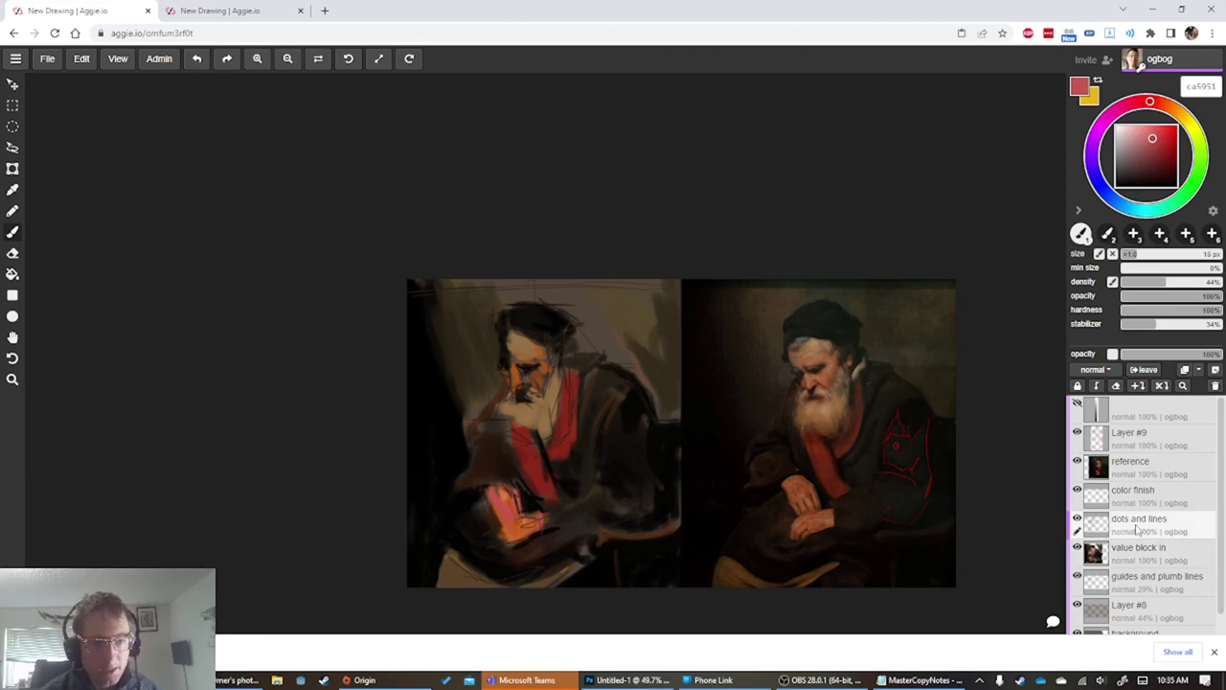
{"action": "left_click", "coordinate": [1078, 519]}
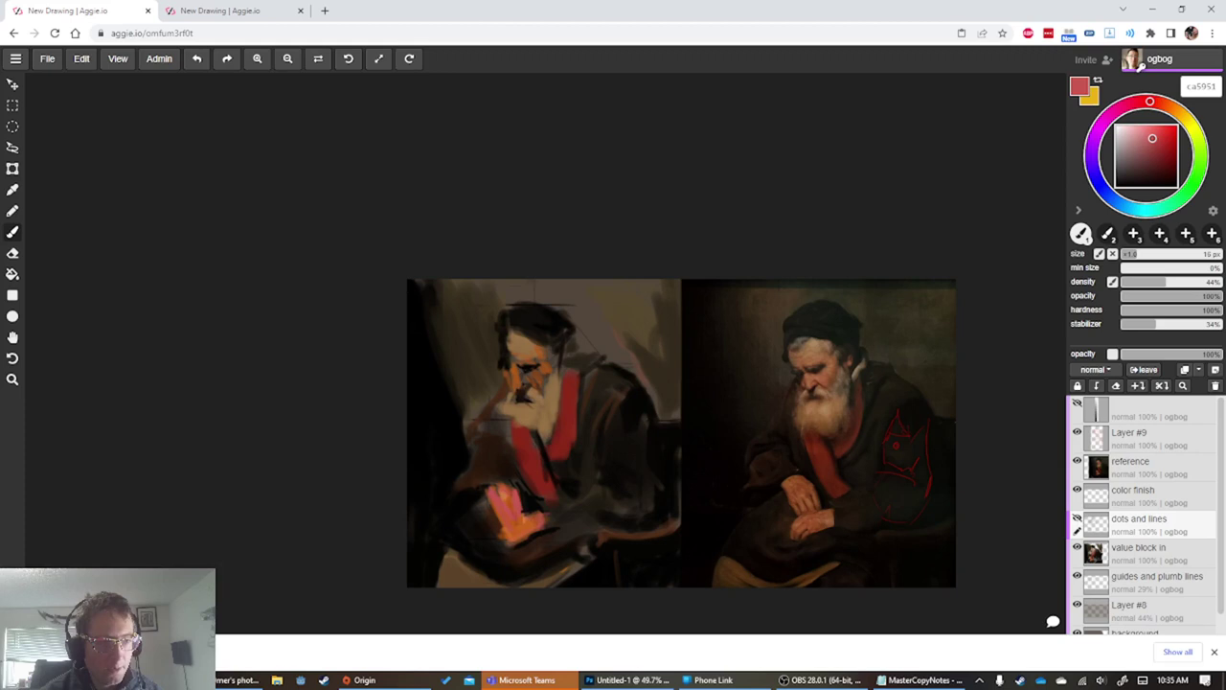
{"action": "left_click", "coordinate": [1077, 520]}
{"action": "left_click", "coordinate": [1076, 521]}
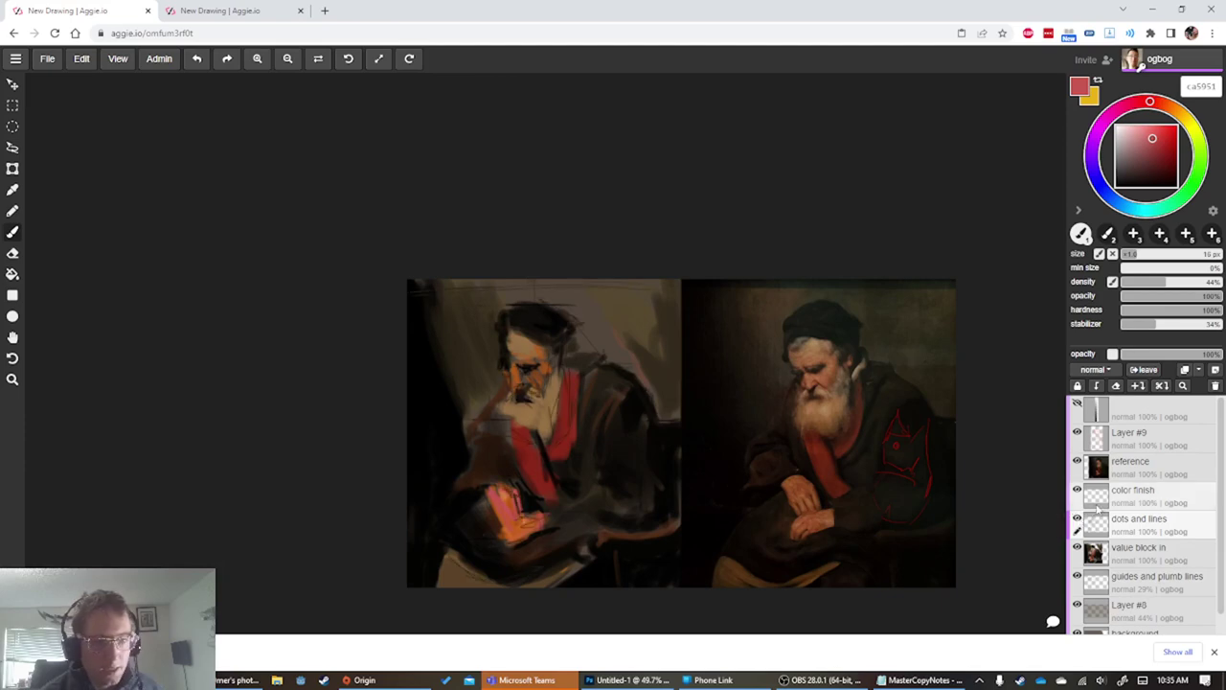
On the color finish layer, paint sampled brown 3b3121 over the background behind the figure's back with a 120 px brush
{"action": "left_click", "coordinate": [1119, 498]}
{"action": "scroll", "coordinate": [914, 470], "scroll_direction": "up", "scroll_amount": 5}
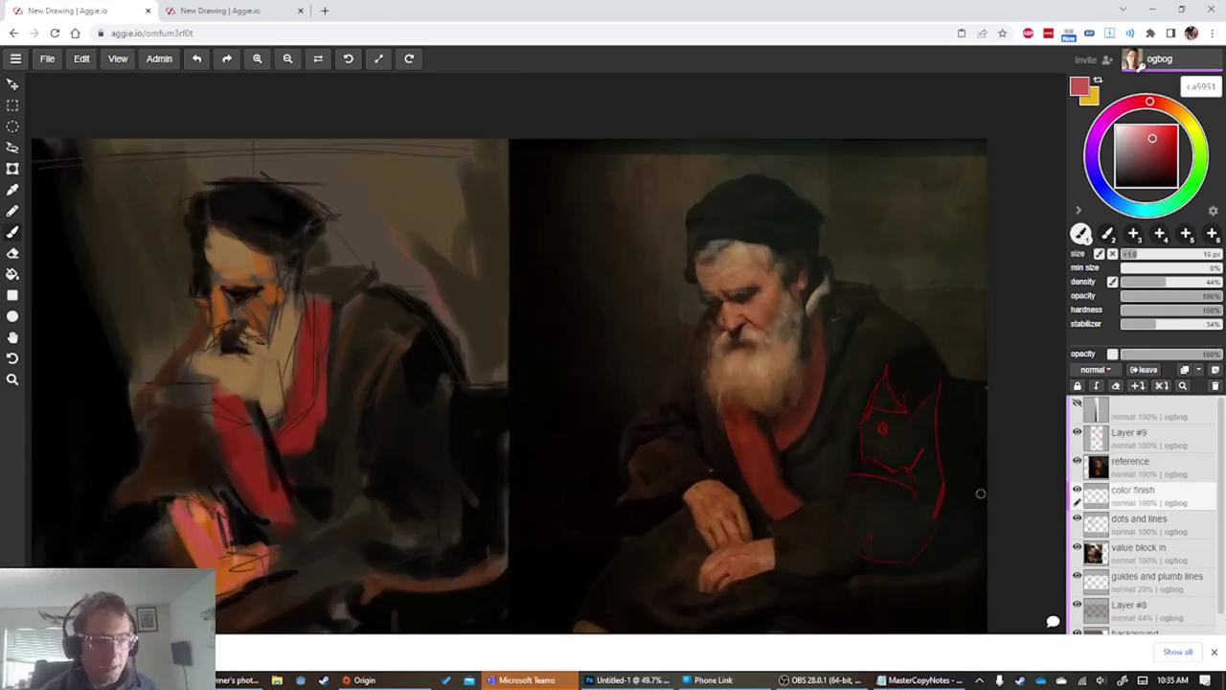
{"action": "key", "text": "space"}
{"action": "left_click_drag", "start_coordinate": [539, 355], "coordinate": [730, 429]}
{"action": "scroll", "coordinate": [604, 406], "scroll_direction": "down", "scroll_amount": 3}
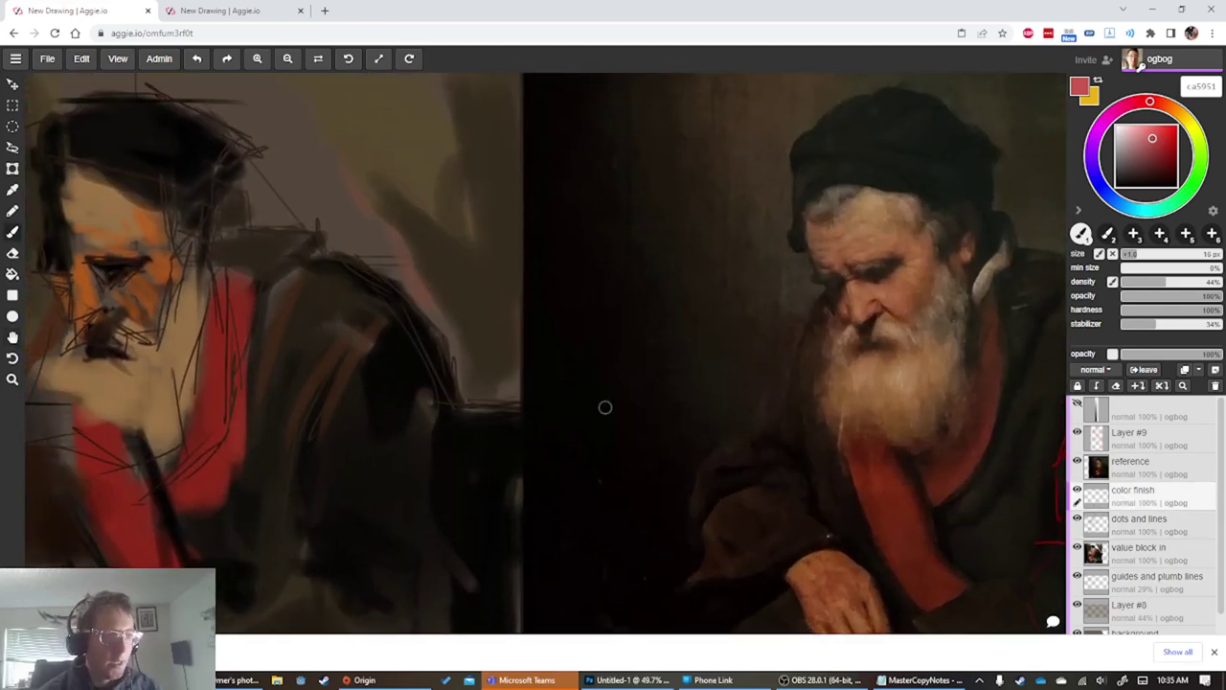
{"action": "scroll", "coordinate": [598, 395], "scroll_direction": "down", "scroll_amount": 1}
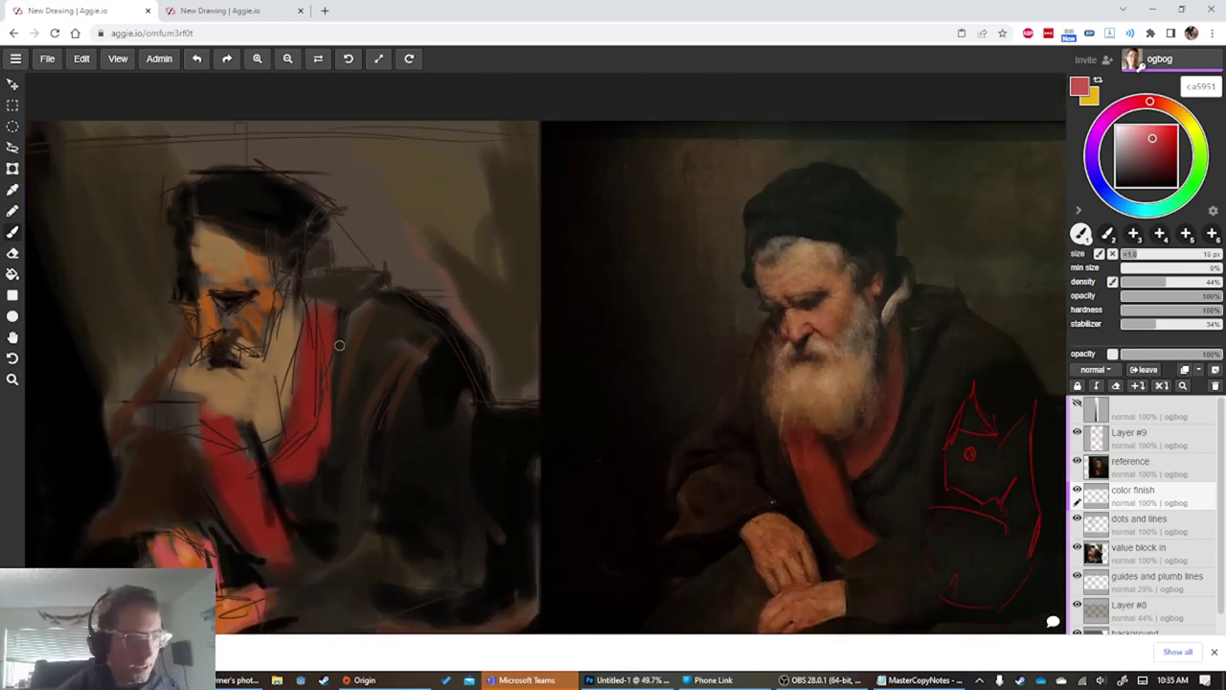
{"action": "key", "text": "]"}
{"action": "key", "text": "]"}
{"action": "left_click", "coordinate": [502, 293], "text": "alt"}
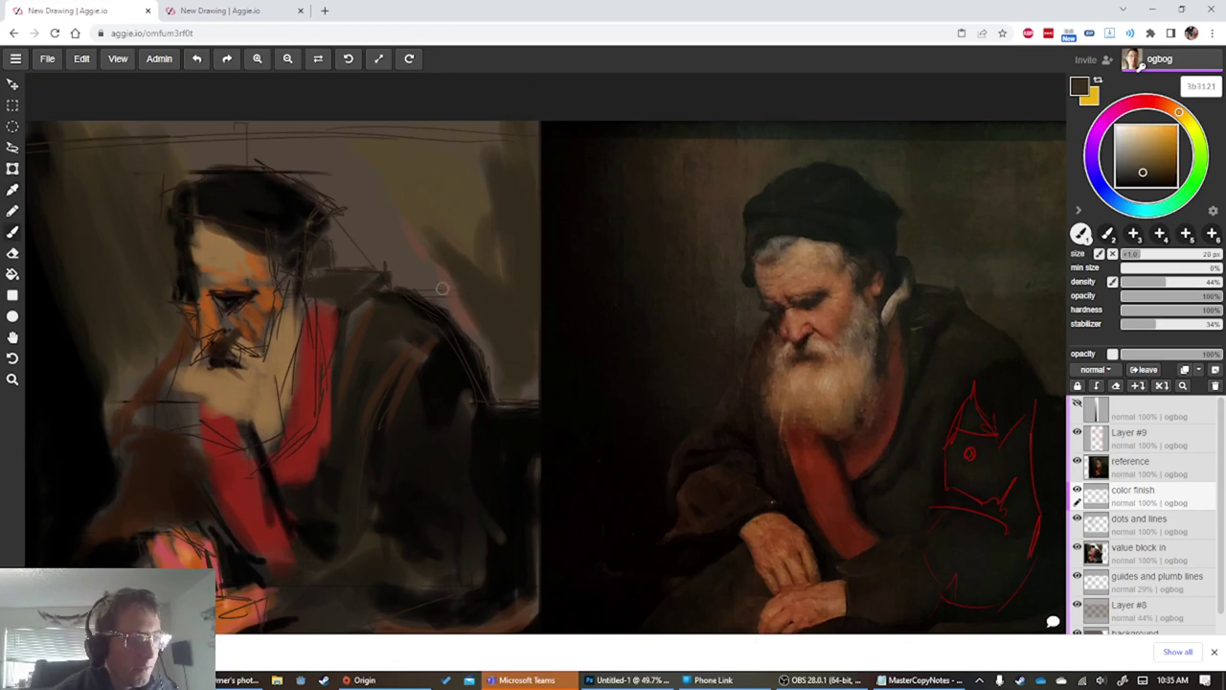
{"action": "key", "text": "]"}
{"action": "key", "text": "]"}
{"action": "key", "text": "]"}
{"action": "key", "text": "]"}
{"action": "key", "text": "]"}
{"action": "key", "text": "]"}
{"action": "left_click_drag", "start_coordinate": [479, 279], "coordinate": [495, 323]}
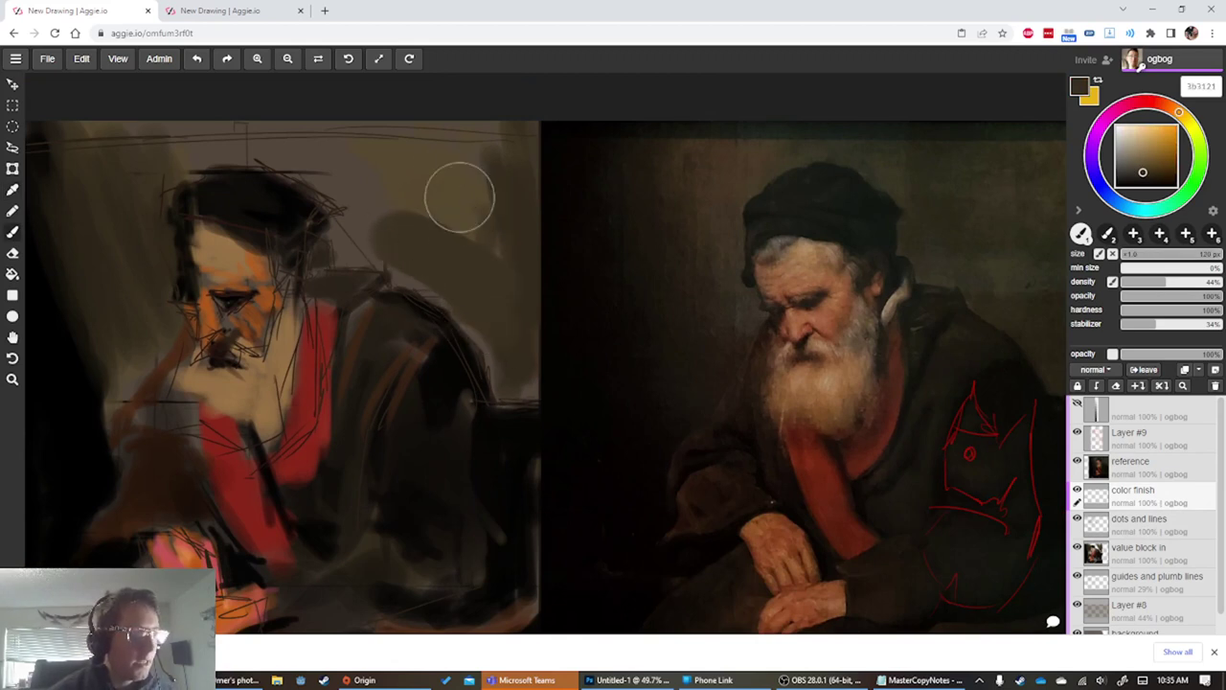
{"action": "left_click_drag", "start_coordinate": [466, 198], "coordinate": [482, 181]}
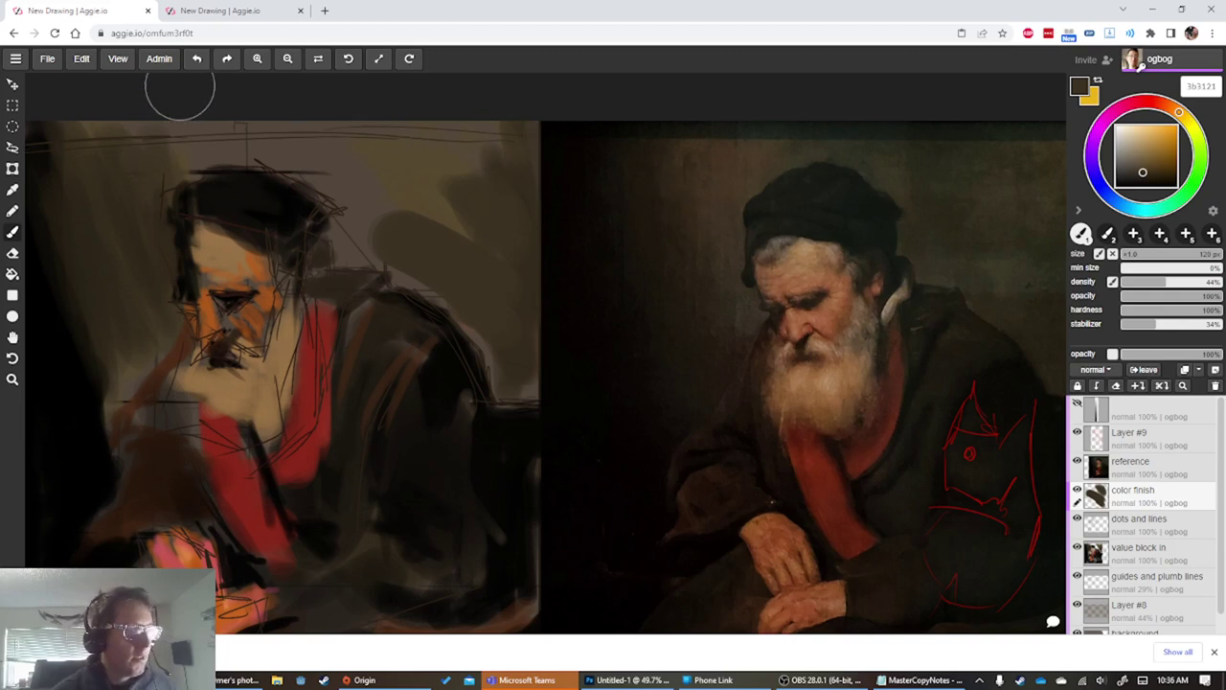
Extend the brown 3b3121 across the upper background above the hat and along the canvas edges at 120 px
{"action": "mouse_move", "coordinate": [454, 142]}
{"action": "left_mouse_down"}
{"action": "mouse_move", "coordinate": [370, 124]}
{"action": "mouse_move", "coordinate": [382, 142]}
{"action": "mouse_move", "coordinate": [351, 148]}
{"action": "mouse_move", "coordinate": [383, 189]}
{"action": "mouse_move", "coordinate": [326, 144]}
{"action": "mouse_move", "coordinate": [364, 176]}
{"action": "mouse_move", "coordinate": [323, 153]}
{"action": "left_mouse_up"}
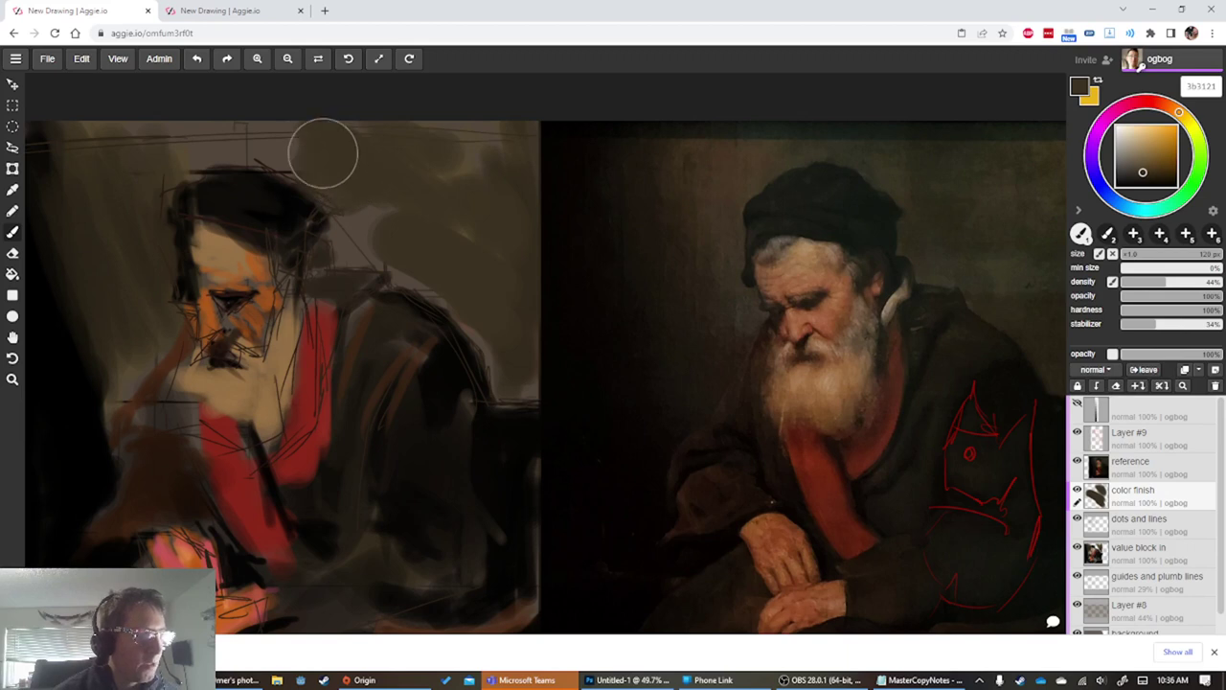
{"action": "left_click_drag", "start_coordinate": [269, 116], "coordinate": [63, 140]}
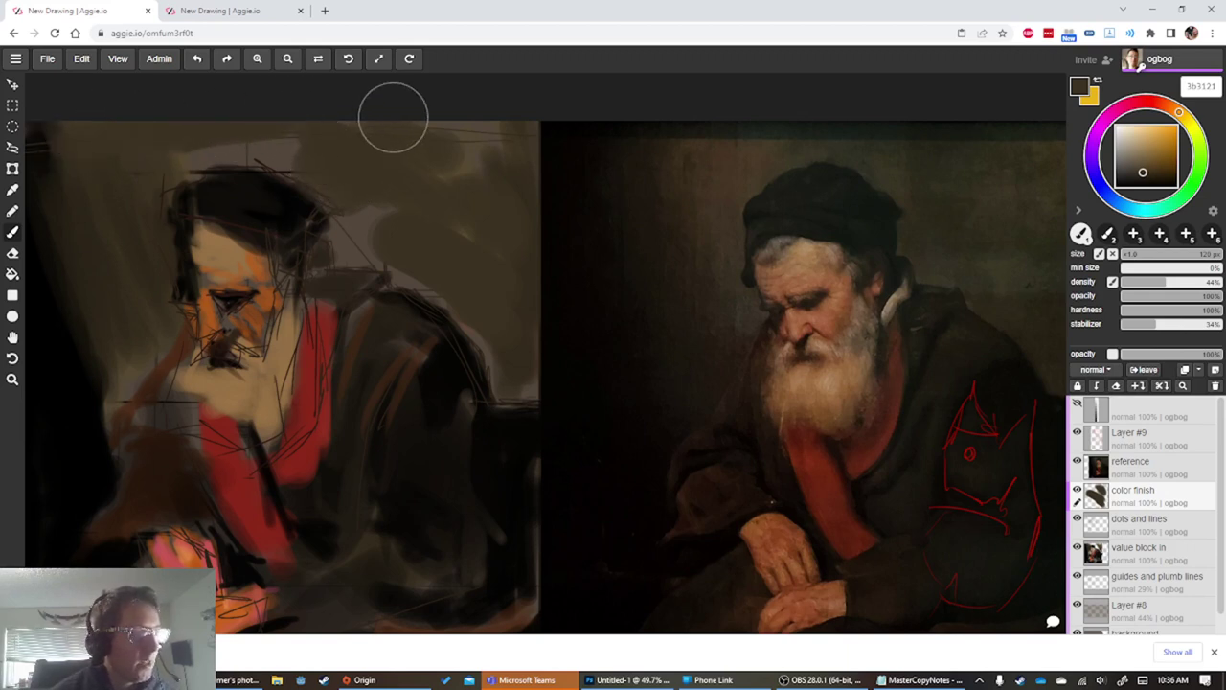
{"action": "mouse_move", "coordinate": [394, 117]}
{"action": "left_mouse_down"}
{"action": "mouse_move", "coordinate": [437, 96]}
{"action": "mouse_move", "coordinate": [460, 103]}
{"action": "mouse_move", "coordinate": [504, 184]}
{"action": "left_mouse_up"}
{"action": "key", "text": "b"}
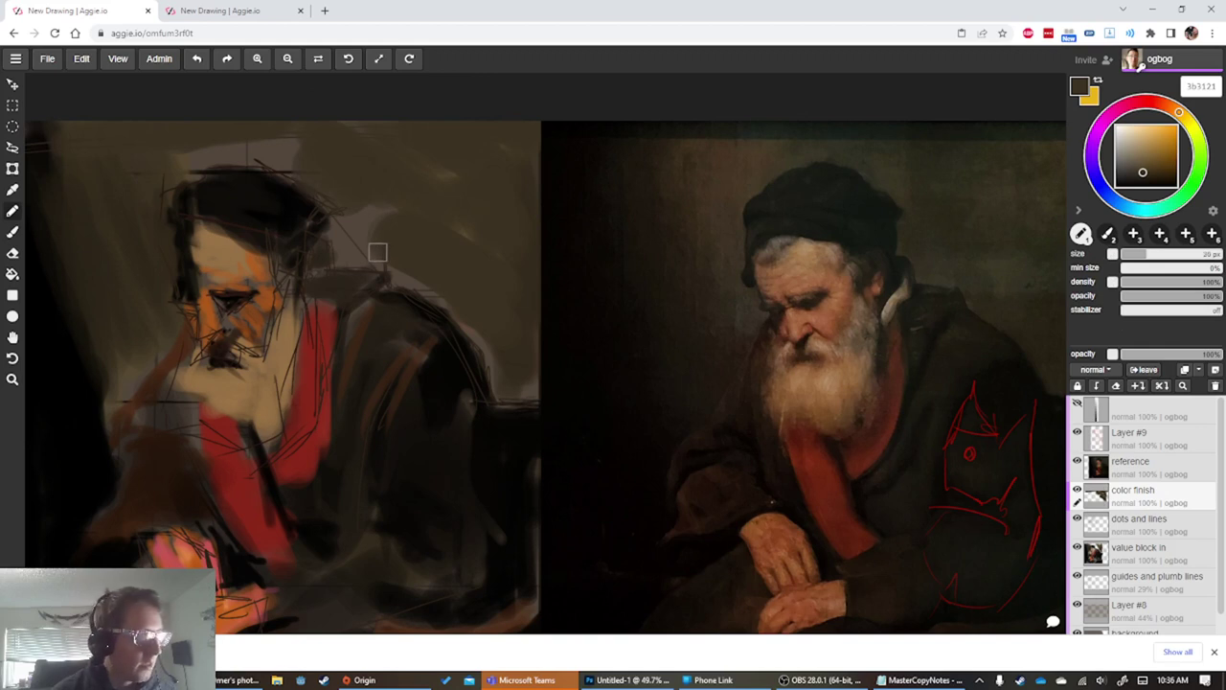
{"action": "key", "text": "b"}
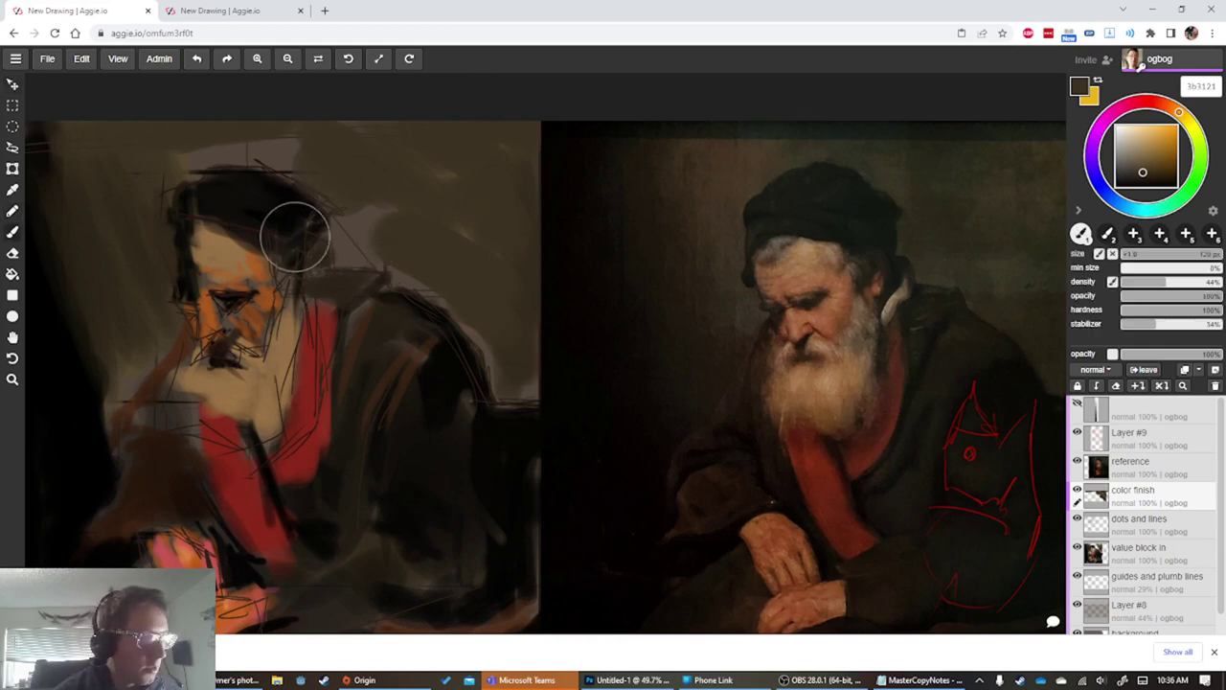
Cover the remaining light patch between the back of the hat and the shoulder with brown 3b3121 at 50 px
{"action": "key", "text": "bracketright"}
{"action": "key", "text": "bracketleft"}
{"action": "key", "text": "bracketleft"}
{"action": "key", "text": "bracketleft"}
{"action": "key", "text": "bracketleft"}
{"action": "key", "text": "bracketleft"}
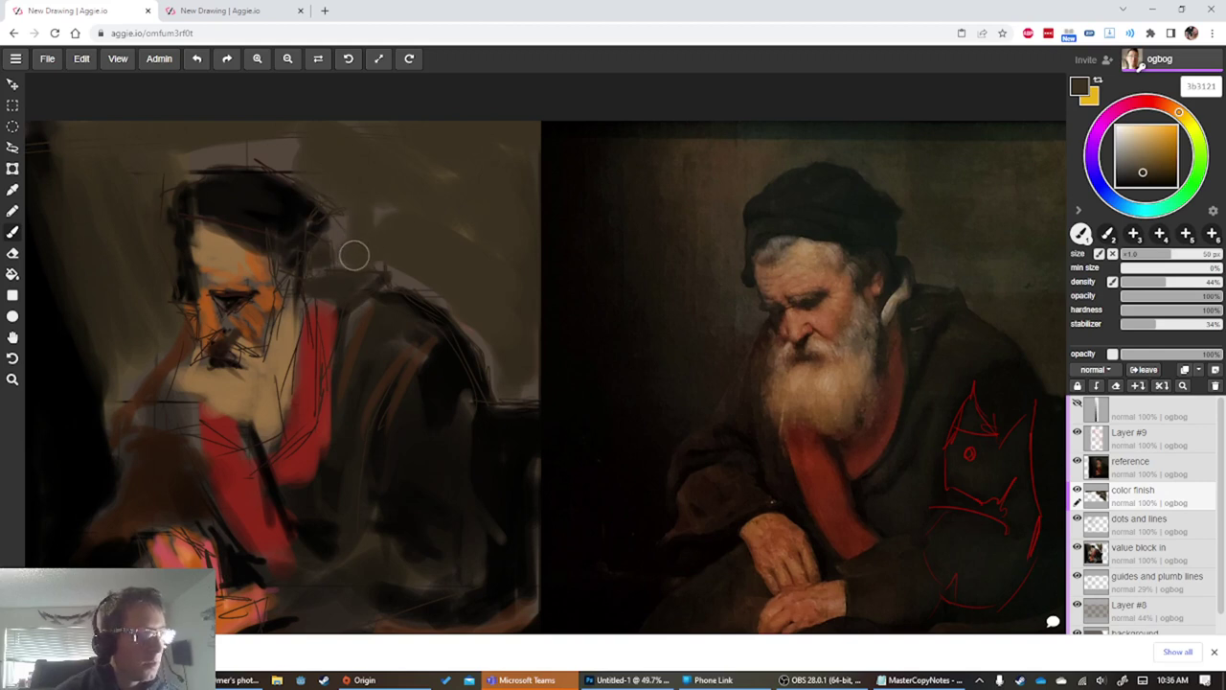
Strengthen the hat's crown and back with sampled near-black 040303 at 35 px
{"action": "left_click", "coordinate": [293, 210], "text": "alt"}
{"action": "key", "text": "bracketleft"}
{"action": "key", "text": "bracketleft"}
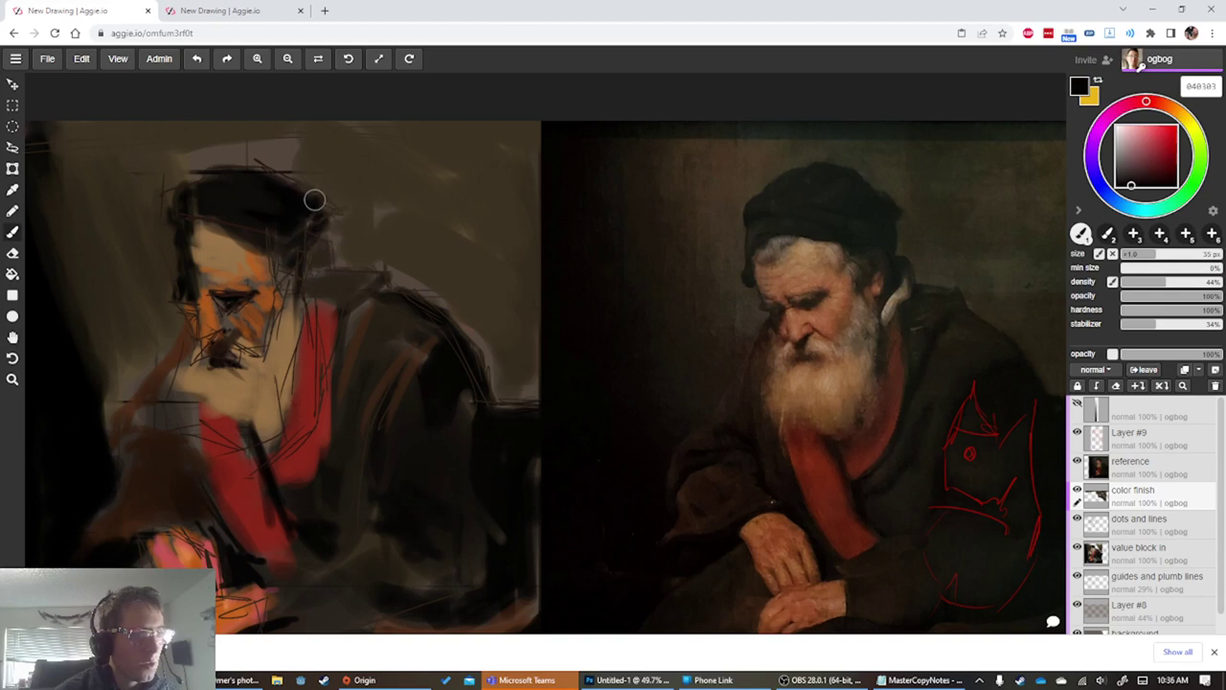
{"action": "mouse_move", "coordinate": [303, 198]}
{"action": "left_mouse_down"}
{"action": "mouse_move", "coordinate": [254, 173]}
{"action": "mouse_move", "coordinate": [271, 185]}
{"action": "mouse_move", "coordinate": [263, 167]}
{"action": "mouse_move", "coordinate": [212, 175]}
{"action": "left_mouse_up"}
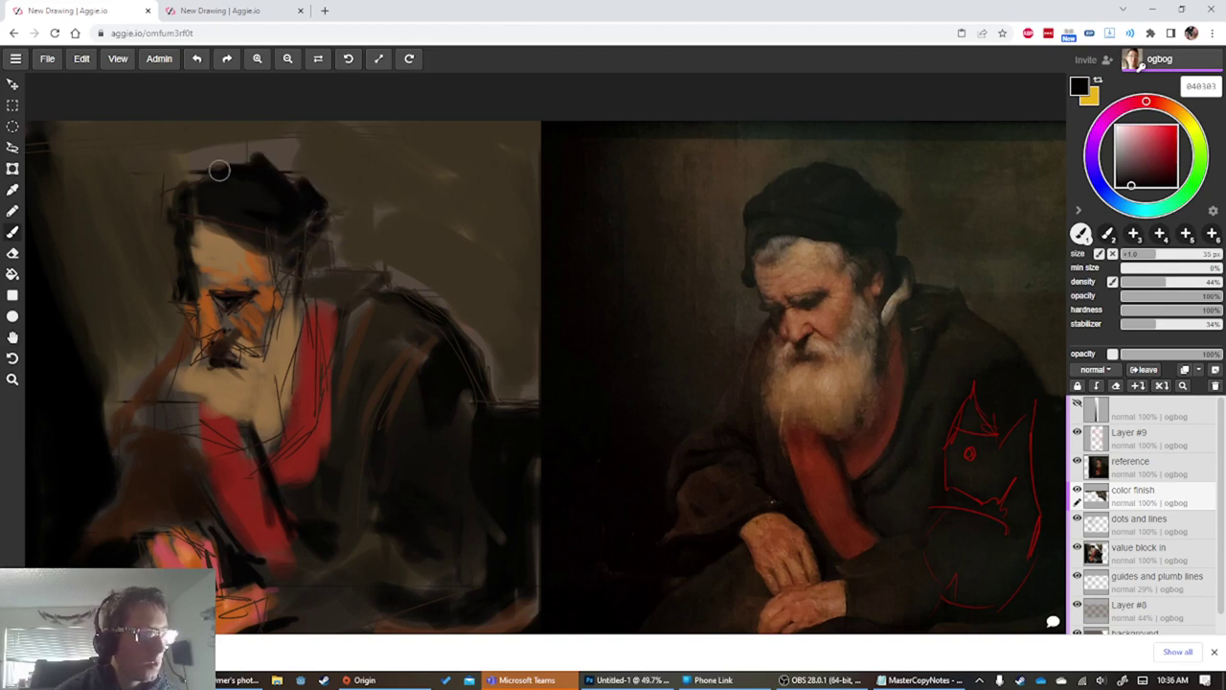
Fill the light strip above the hat with brown sampled from the background, using a 55 px brush
{"action": "left_click", "coordinate": [229, 192], "text": "alt"}
{"action": "left_click", "coordinate": [163, 145], "text": "alt"}
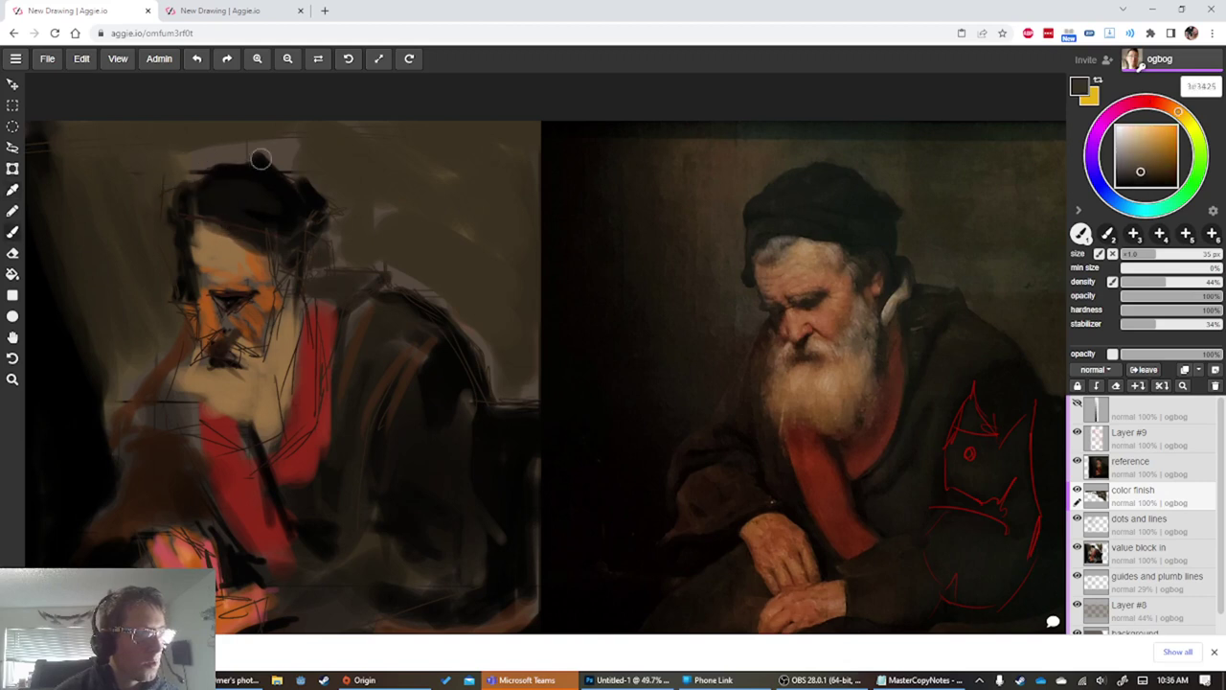
{"action": "key", "text": "bracketright"}
{"action": "key", "text": "bracketright"}
{"action": "key", "text": "bracketright"}
{"action": "key", "text": "bracketright"}
{"action": "mouse_move", "coordinate": [279, 142]}
{"action": "left_mouse_down"}
{"action": "mouse_move", "coordinate": [230, 137]}
{"action": "mouse_move", "coordinate": [173, 174]}
{"action": "left_mouse_up"}
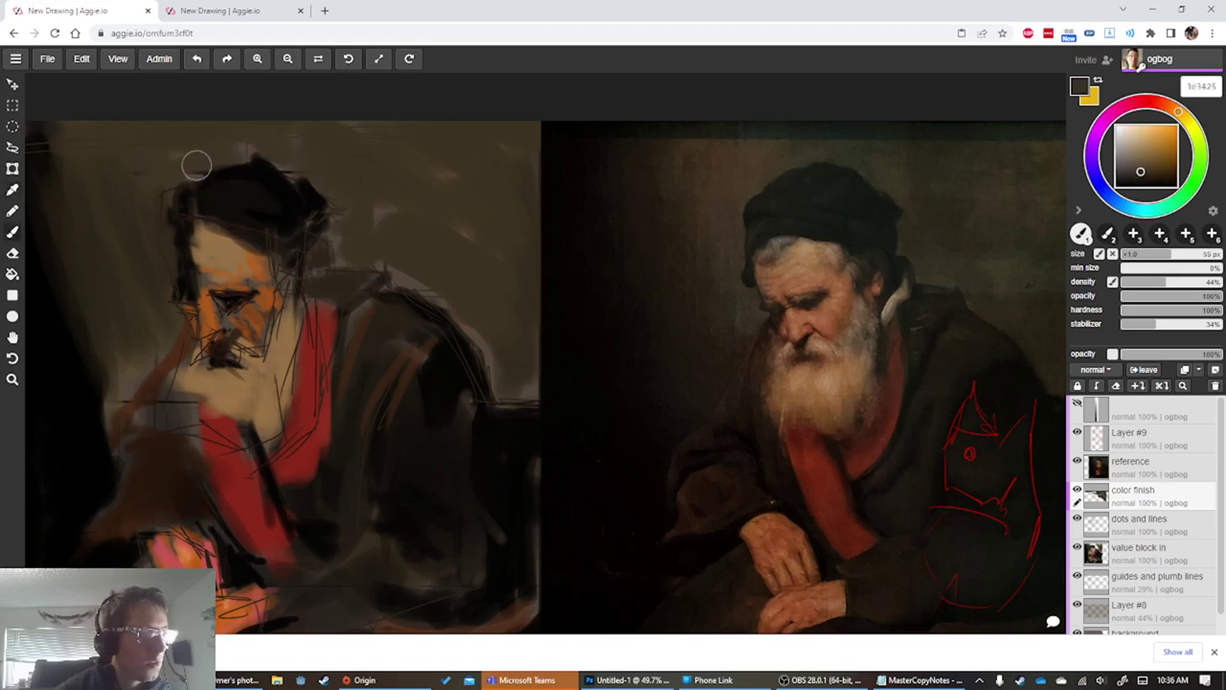
Blend sampled face tones across the brow and forehead with a 50 px brush
{"action": "left_click", "coordinate": [237, 300], "text": "alt"}
{"action": "left_click", "coordinate": [228, 295], "text": "alt"}
{"action": "mouse_move", "coordinate": [216, 269]}
{"action": "left_mouse_down"}
{"action": "mouse_move", "coordinate": [245, 272]}
{"action": "mouse_move", "coordinate": [243, 259]}
{"action": "mouse_move", "coordinate": [254, 271]}
{"action": "mouse_move", "coordinate": [193, 270]}
{"action": "left_mouse_up"}
Paint the temple with pink c85750 sampled from the hand at 20 px, lowering the brush opacity to 64%
{"action": "left_click", "coordinate": [198, 549], "text": "alt"}
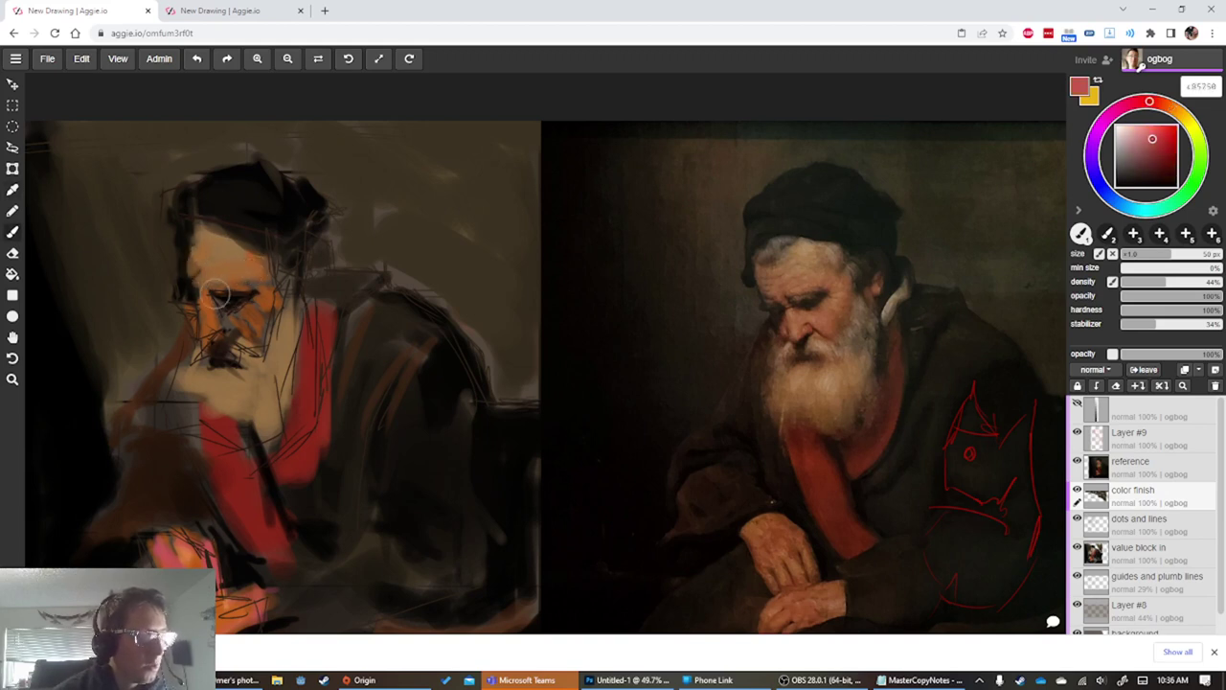
{"action": "key", "text": "bracketleft"}
{"action": "key", "text": "bracketleft"}
{"action": "key", "text": "bracketleft"}
{"action": "key", "text": "bracketleft"}
{"action": "key", "text": "bracketleft"}
{"action": "left_click_drag", "start_coordinate": [242, 238], "coordinate": [257, 264]}
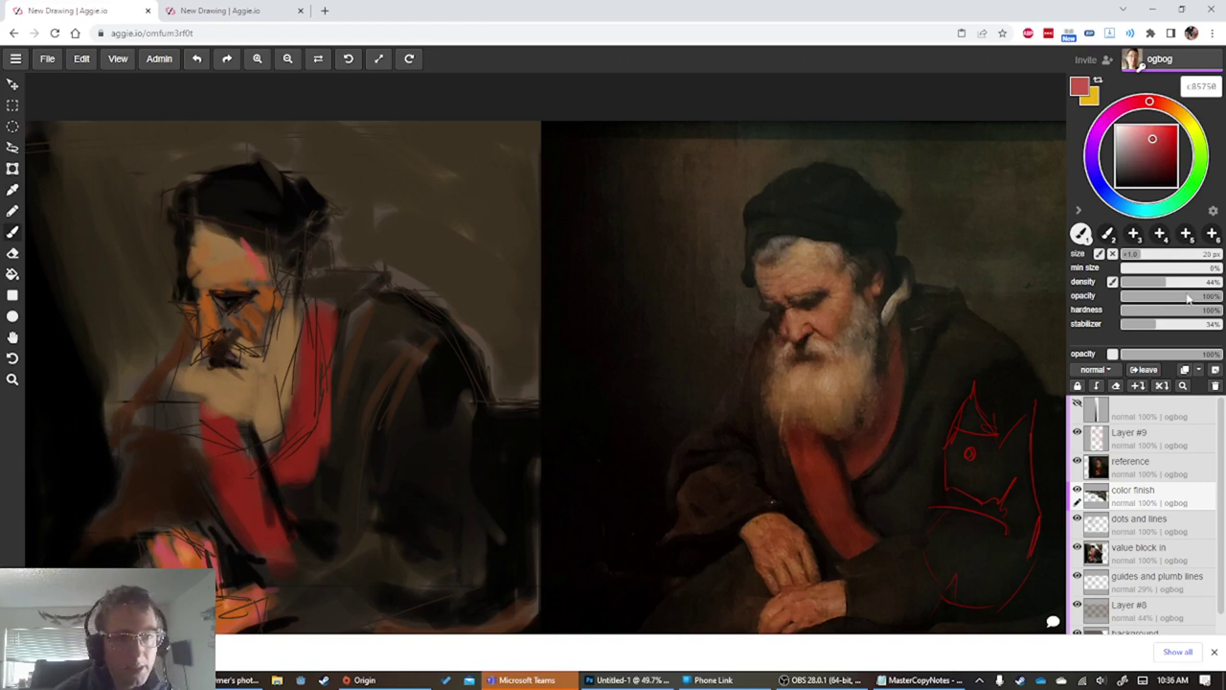
{"action": "left_click_drag", "start_coordinate": [1187, 298], "coordinate": [1182, 298]}
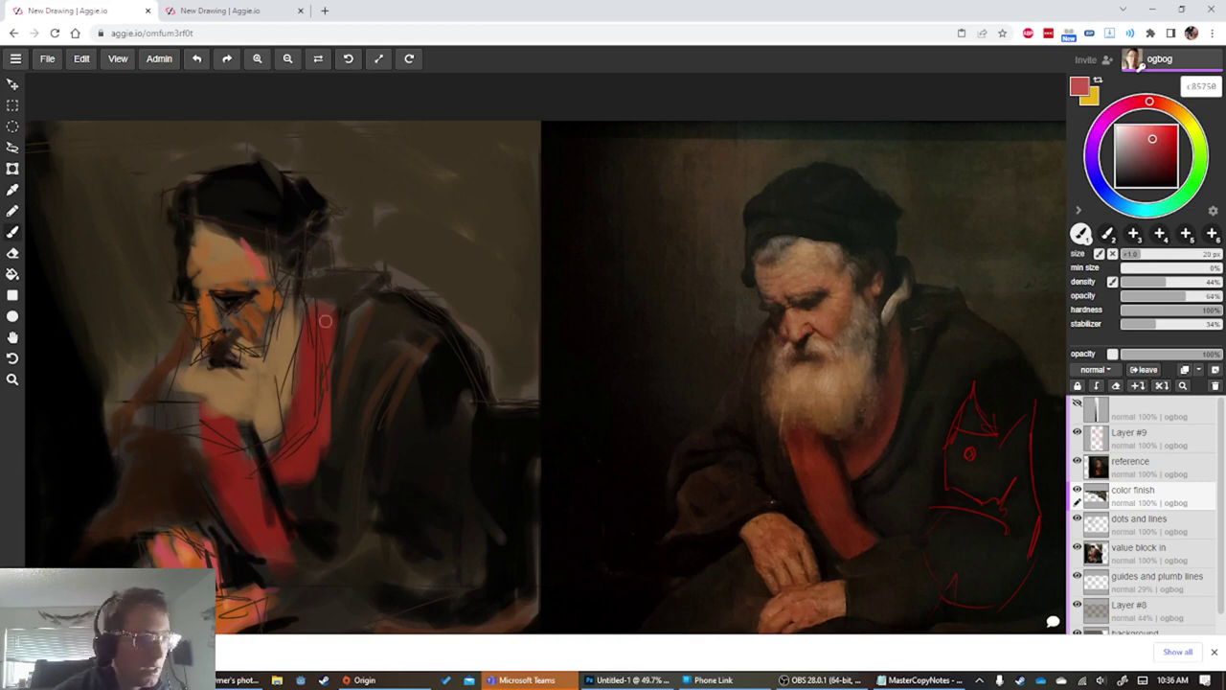
{"action": "mouse_move", "coordinate": [256, 259]}
{"action": "left_mouse_down"}
{"action": "mouse_move", "coordinate": [252, 243]}
{"action": "mouse_move", "coordinate": [217, 233]}
{"action": "left_mouse_up"}
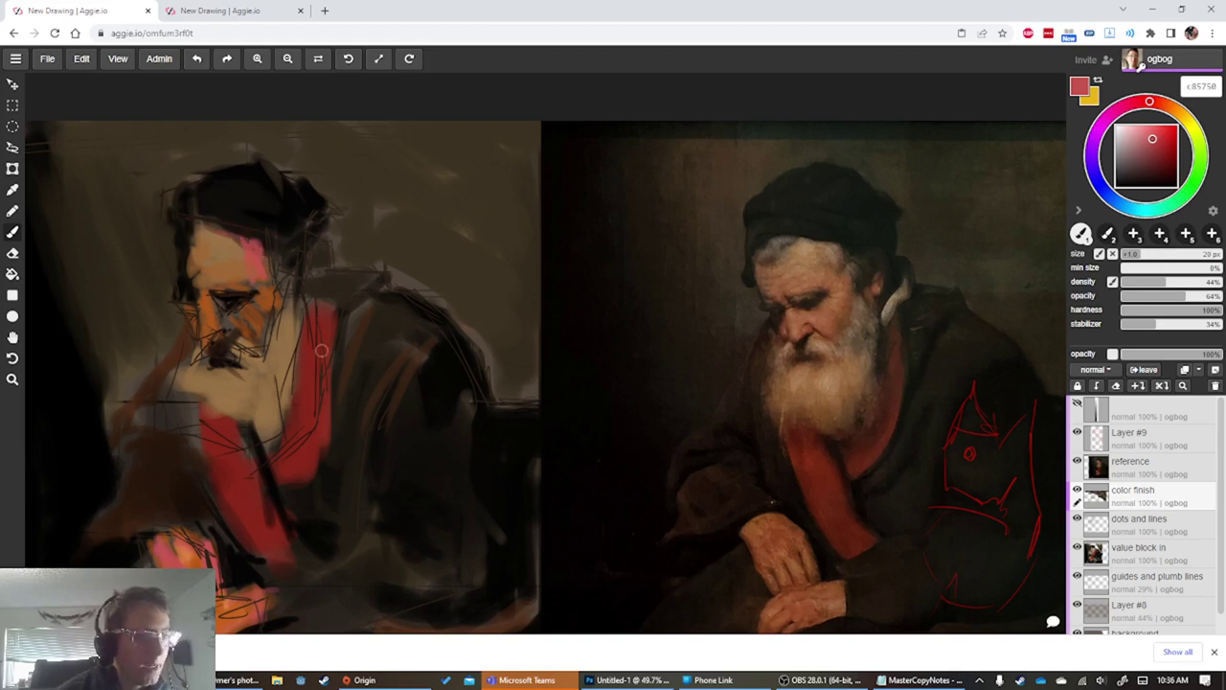
Paint light-blue 7ab0e4 hair strands along the hairline and beard at 5 px, and extend the lower beard with sampled brown 85643d at 20 px
{"action": "left_click", "coordinate": [1119, 204]}
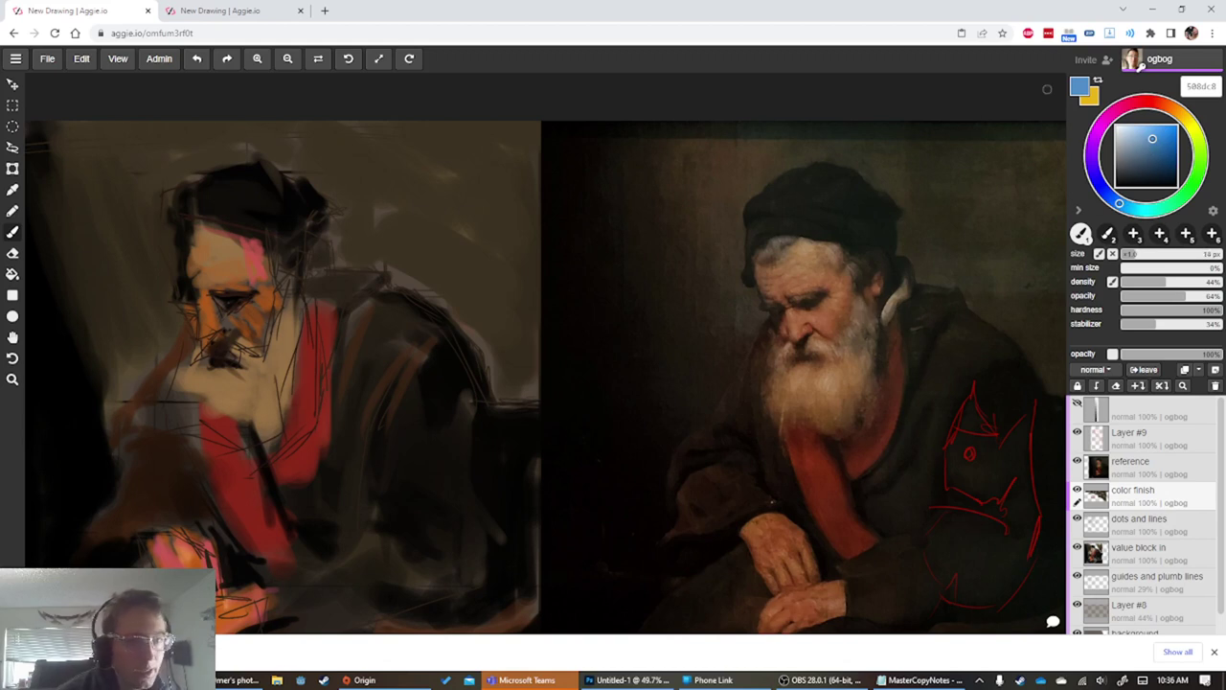
{"action": "left_click", "coordinate": [1144, 132]}
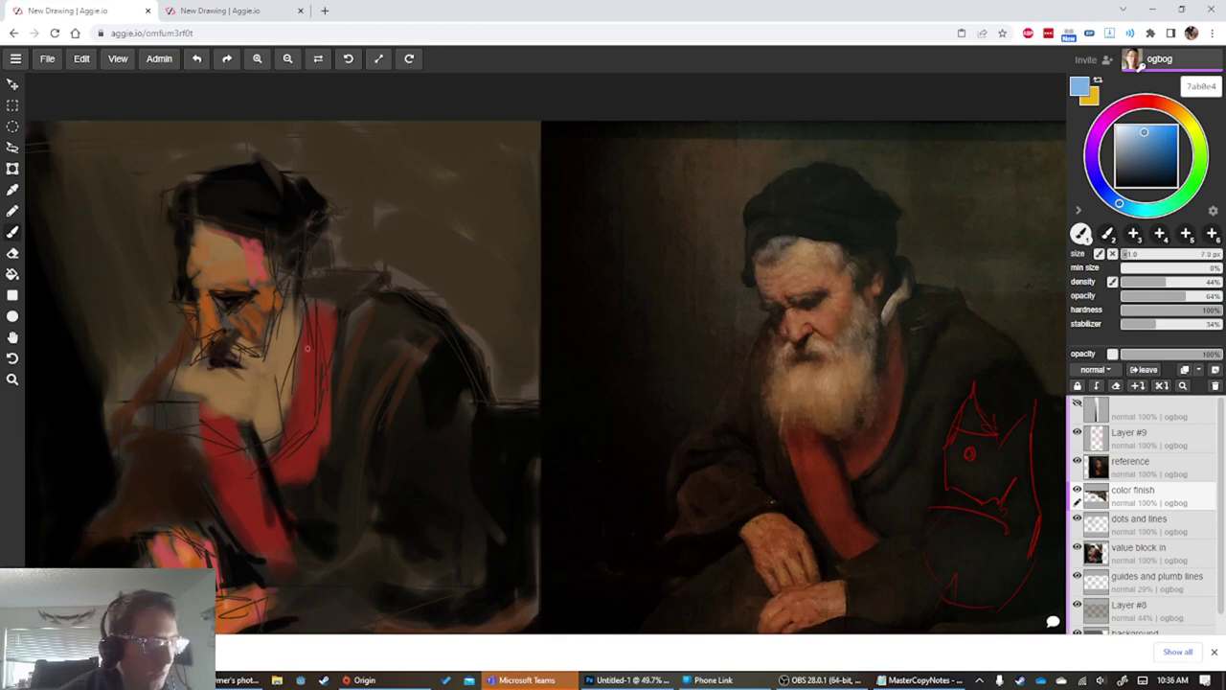
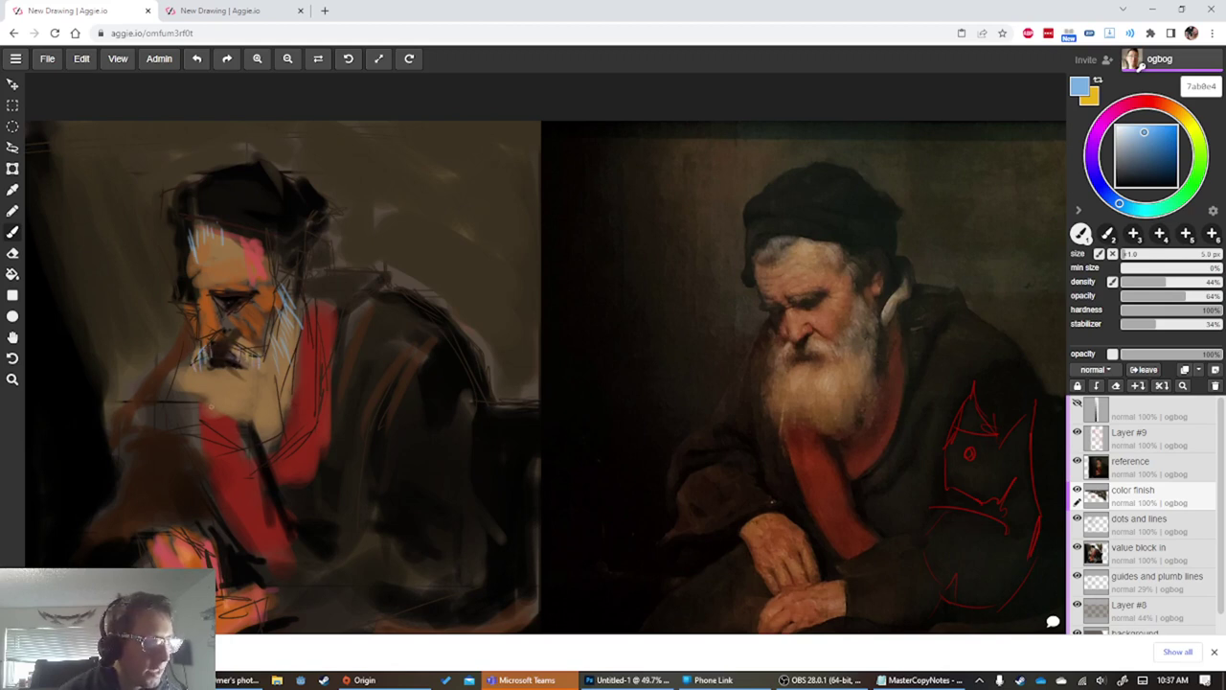
{"action": "left_click", "coordinate": [248, 433], "text": "alt"}
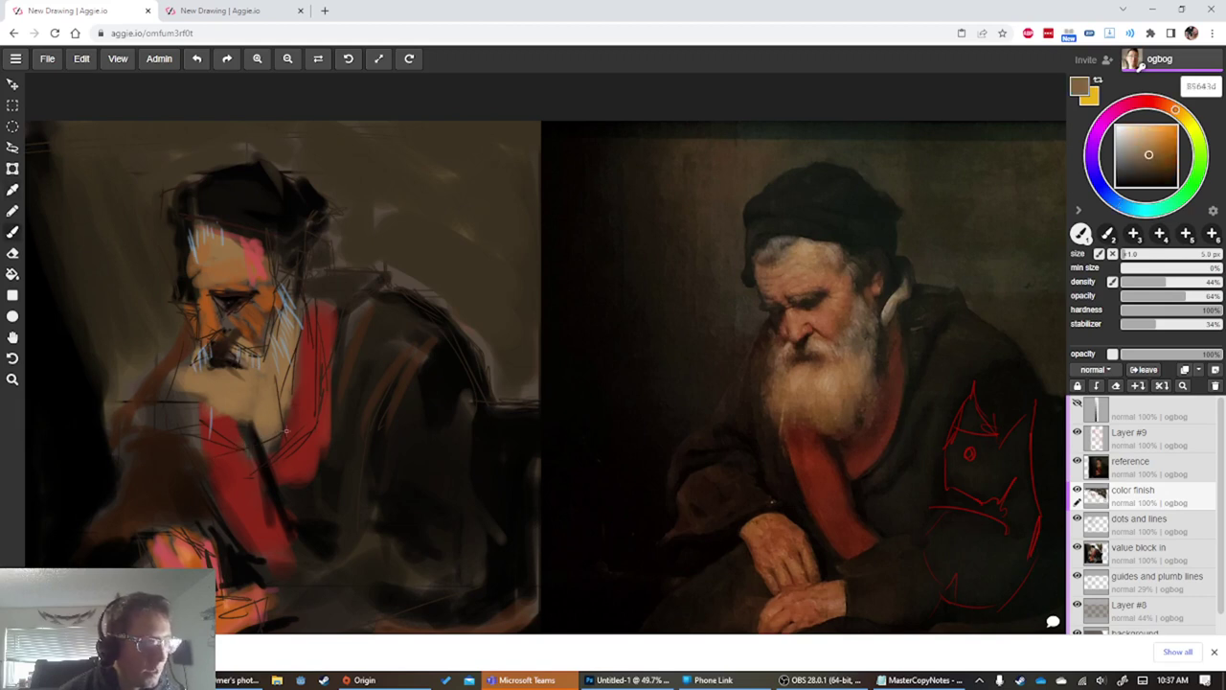
{"action": "key", "text": "bracketright"}
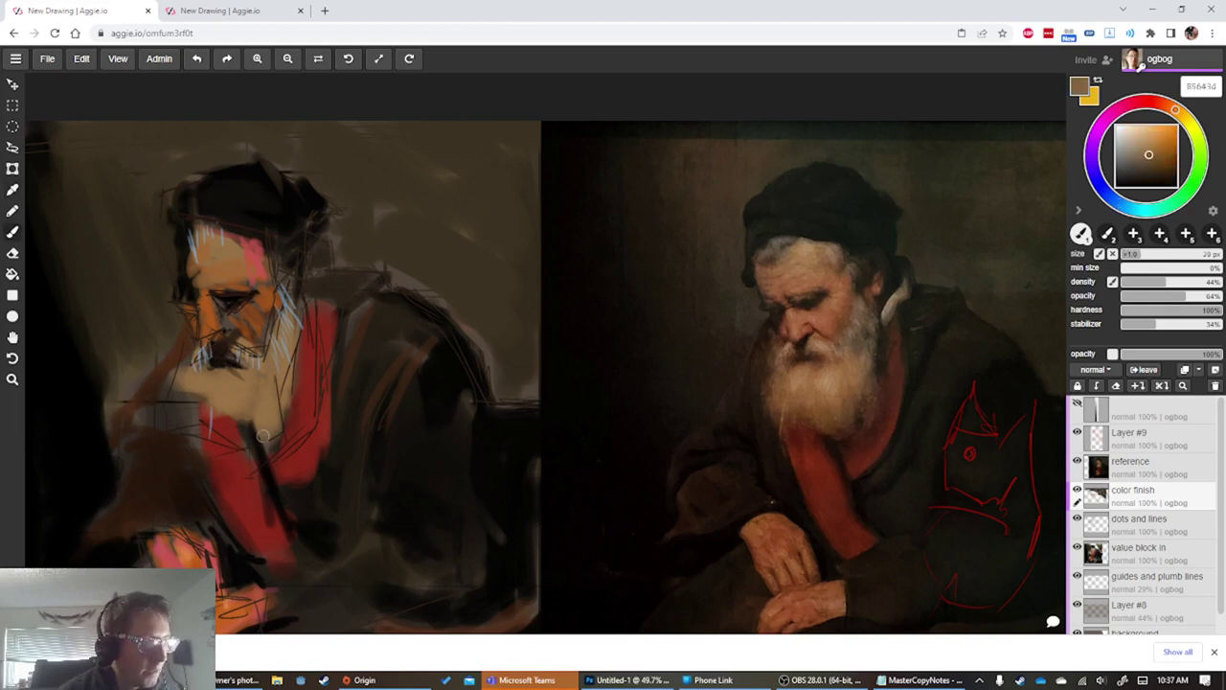
{"action": "mouse_move", "coordinate": [263, 438]}
{"action": "left_mouse_down"}
{"action": "mouse_move", "coordinate": [239, 414]}
{"action": "mouse_move", "coordinate": [235, 435]}
{"action": "left_mouse_up"}
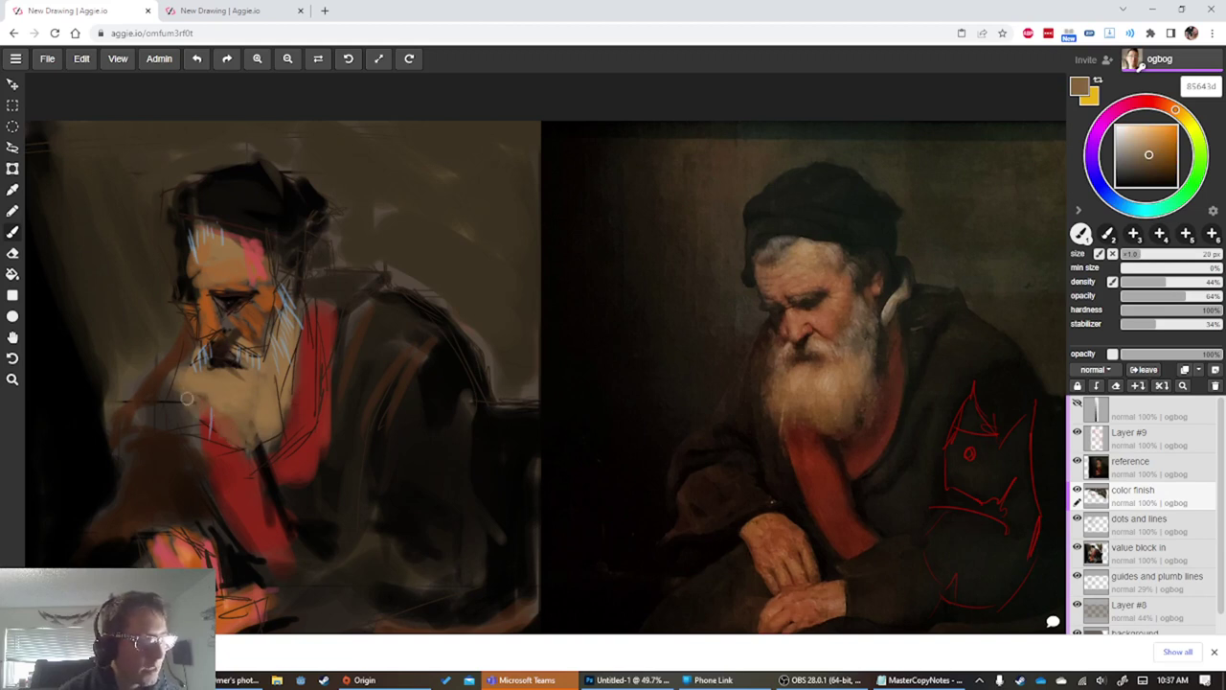
Shade the red scarf beside the beard with sampled near-black and dark red 47160f
{"action": "key", "text": "alt"}
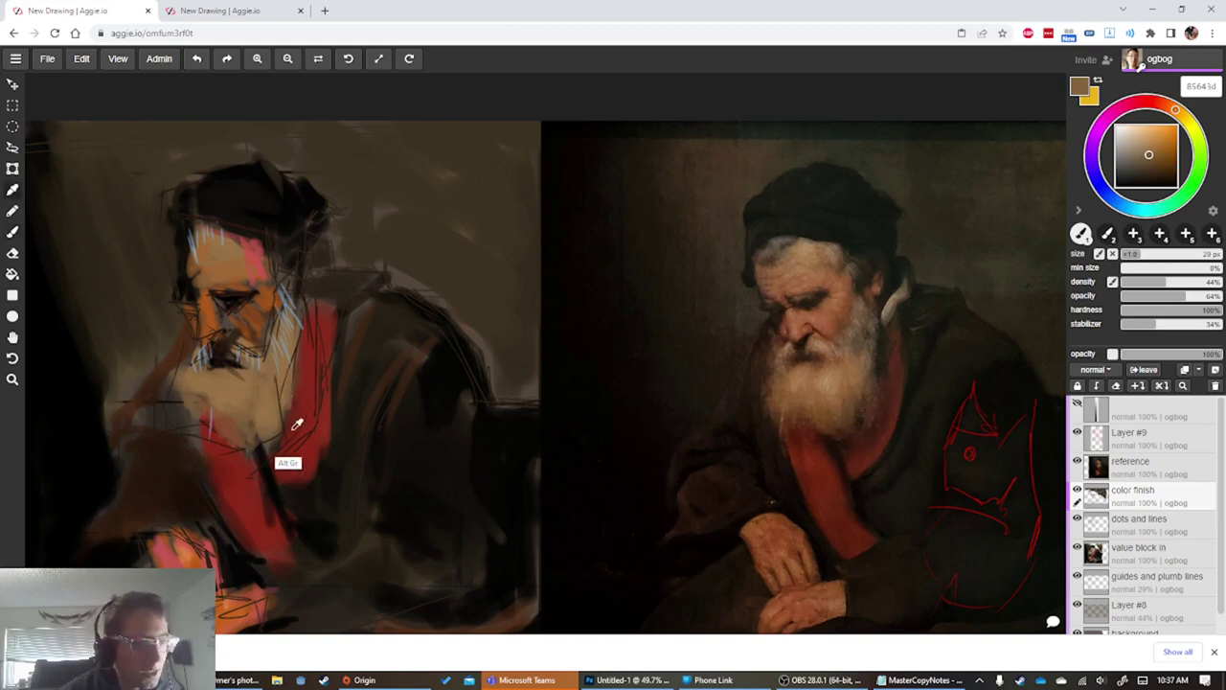
{"action": "left_click", "coordinate": [426, 381], "text": "alt"}
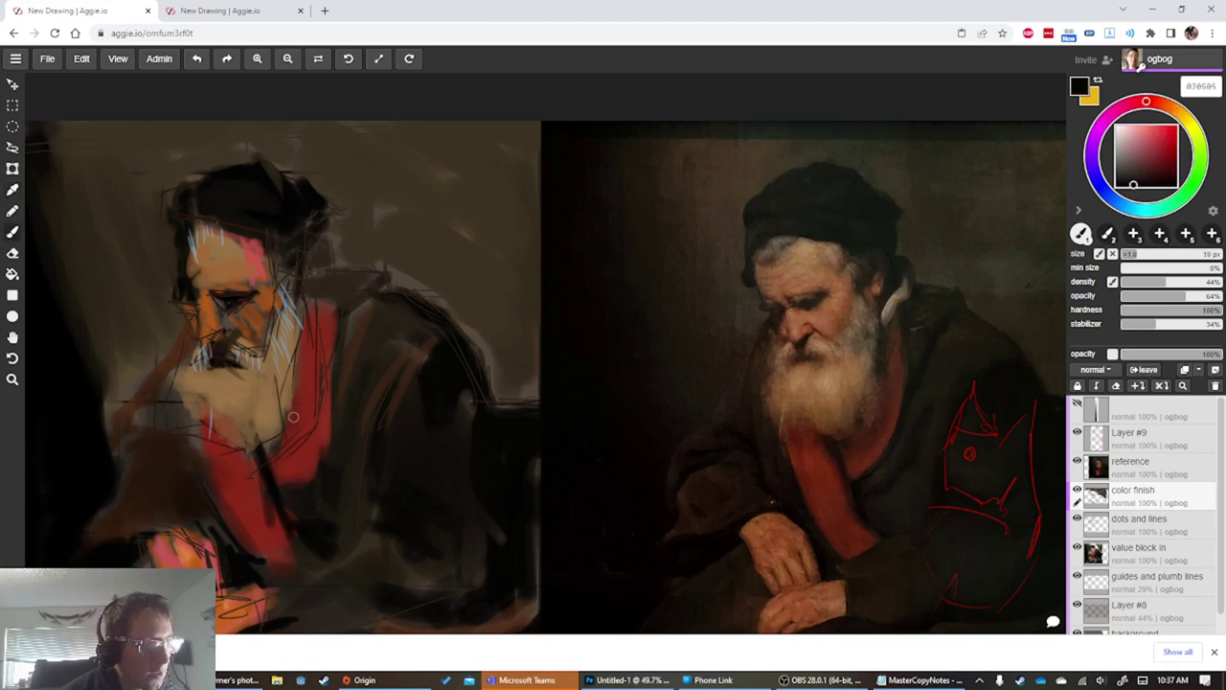
{"action": "left_click", "coordinate": [303, 431], "text": "alt"}
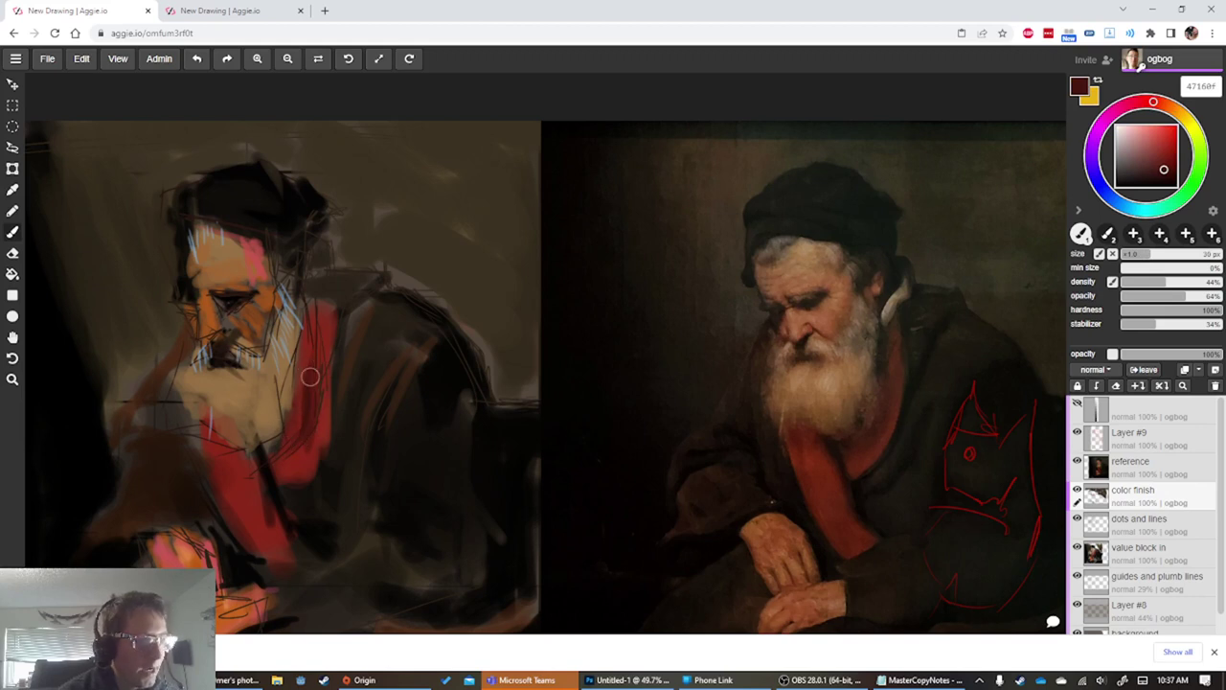
Darken the robe's collar and shoulder folds behind the scarf with near-black 040303 sampled from the hat, using a 30 px brush
{"action": "key", "text": "alt"}
{"action": "left_click", "coordinate": [343, 290], "text": "alt"}
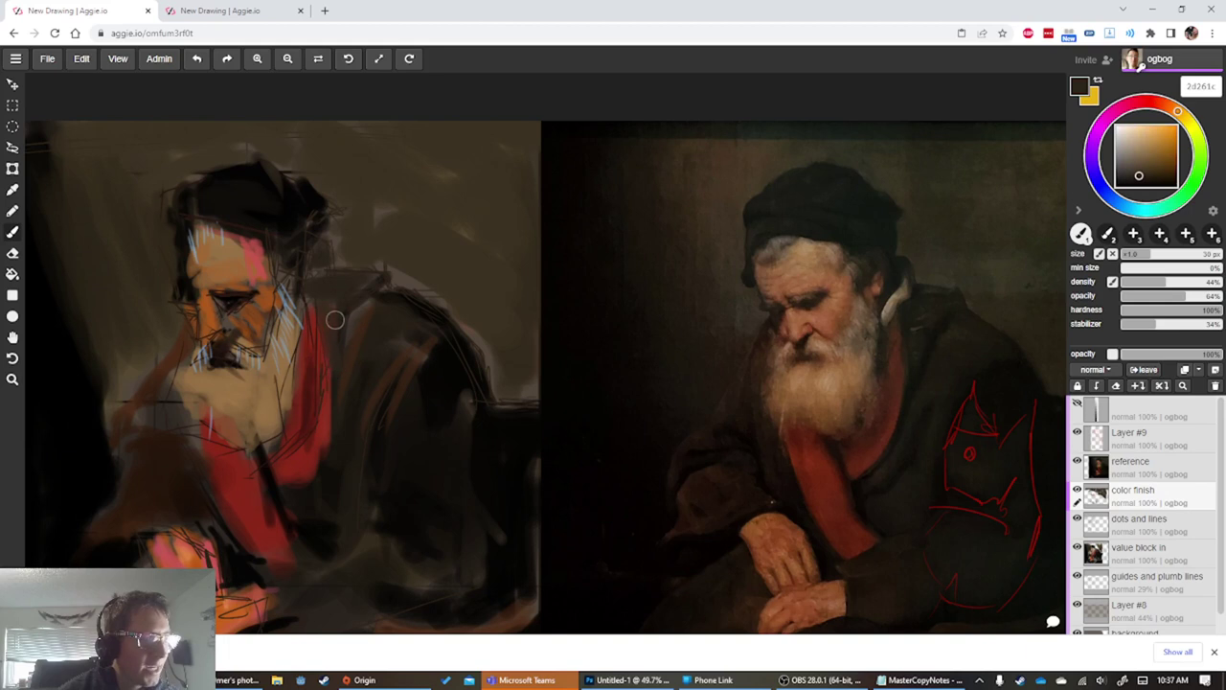
{"action": "key", "text": "alt"}
{"action": "left_click", "coordinate": [295, 207], "text": "alt"}
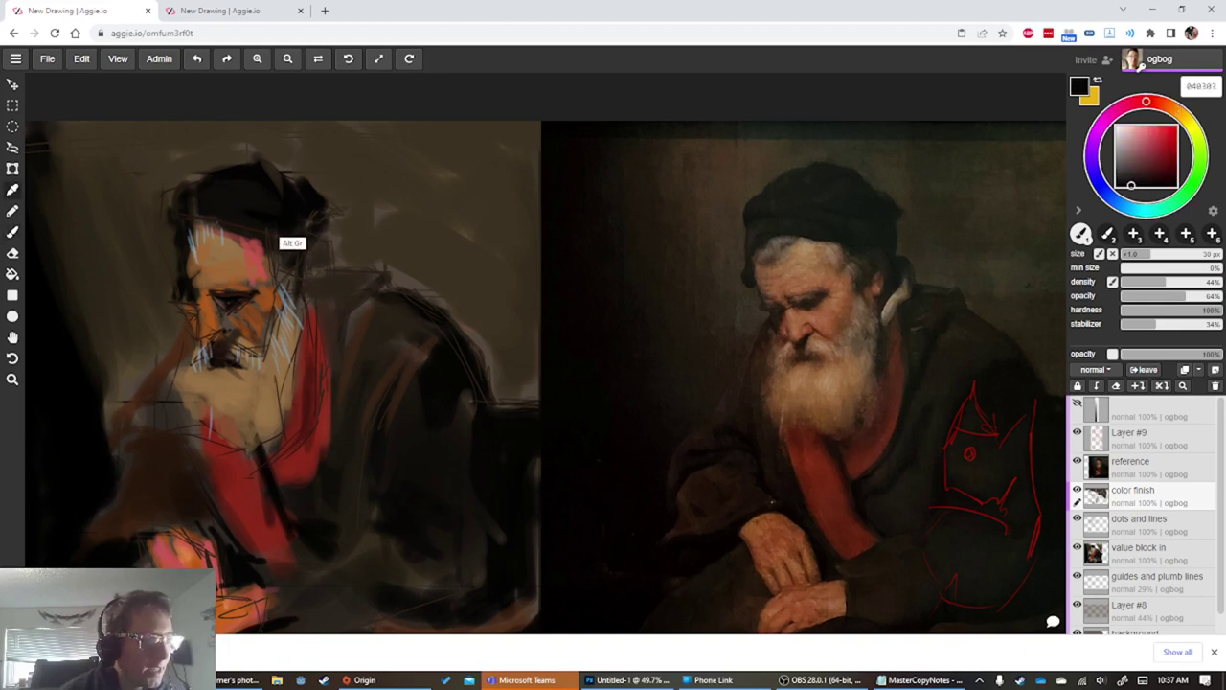
{"action": "left_click_drag", "start_coordinate": [375, 301], "coordinate": [345, 389]}
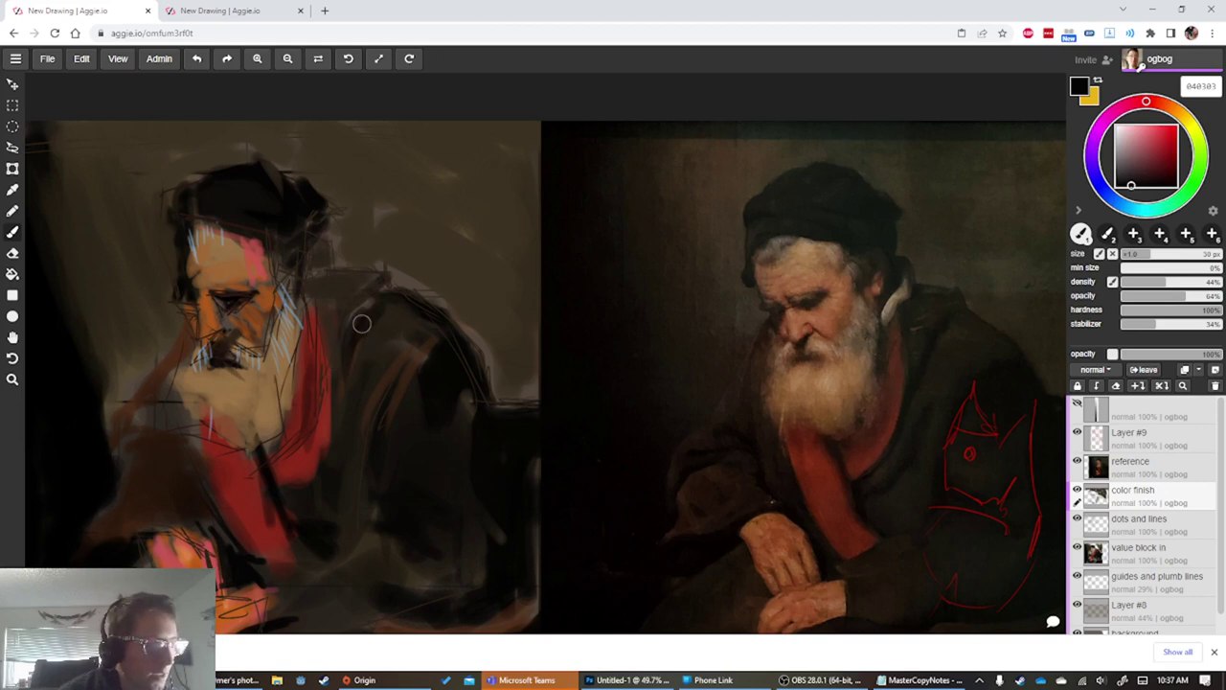
{"action": "mouse_move", "coordinate": [361, 323]}
{"action": "left_mouse_down"}
{"action": "mouse_move", "coordinate": [340, 377]}
{"action": "mouse_move", "coordinate": [338, 344]}
{"action": "mouse_move", "coordinate": [316, 422]}
{"action": "left_mouse_up"}
Paint the ear with pink c35847 sampled from the temple at 20 px
{"action": "key", "text": "alt"}
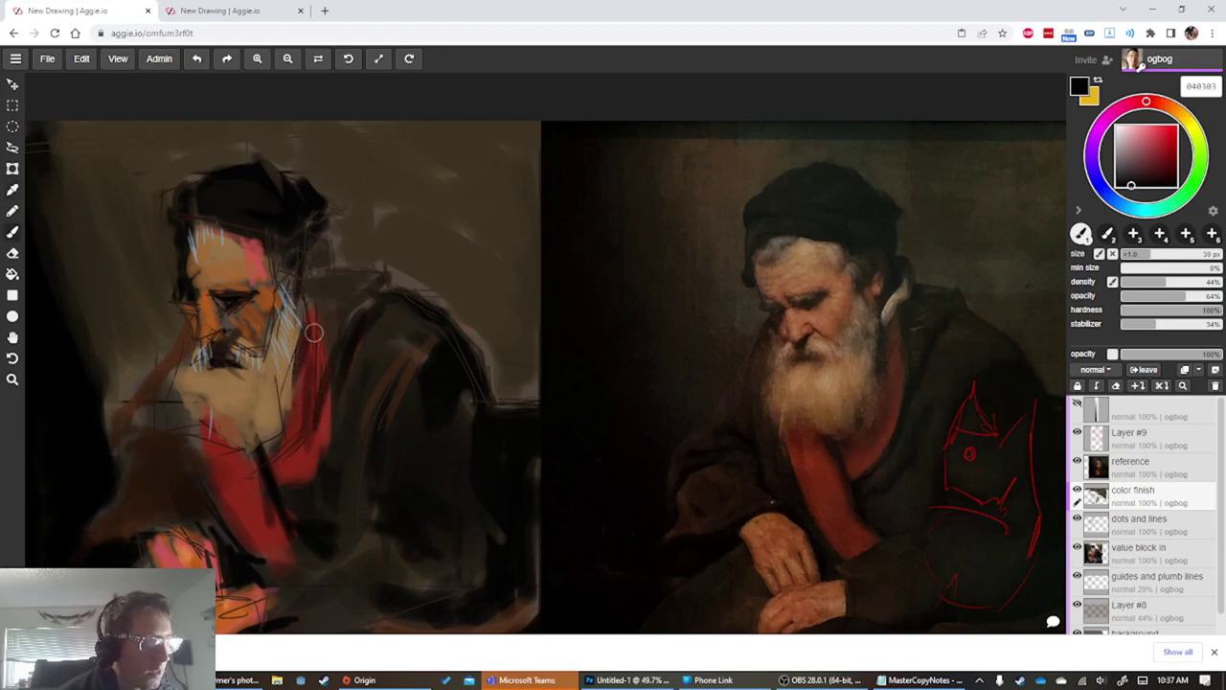
{"action": "left_click", "coordinate": [236, 262], "text": "alt"}
{"action": "left_click", "coordinate": [251, 256], "text": "alt"}
{"action": "key", "text": "["}
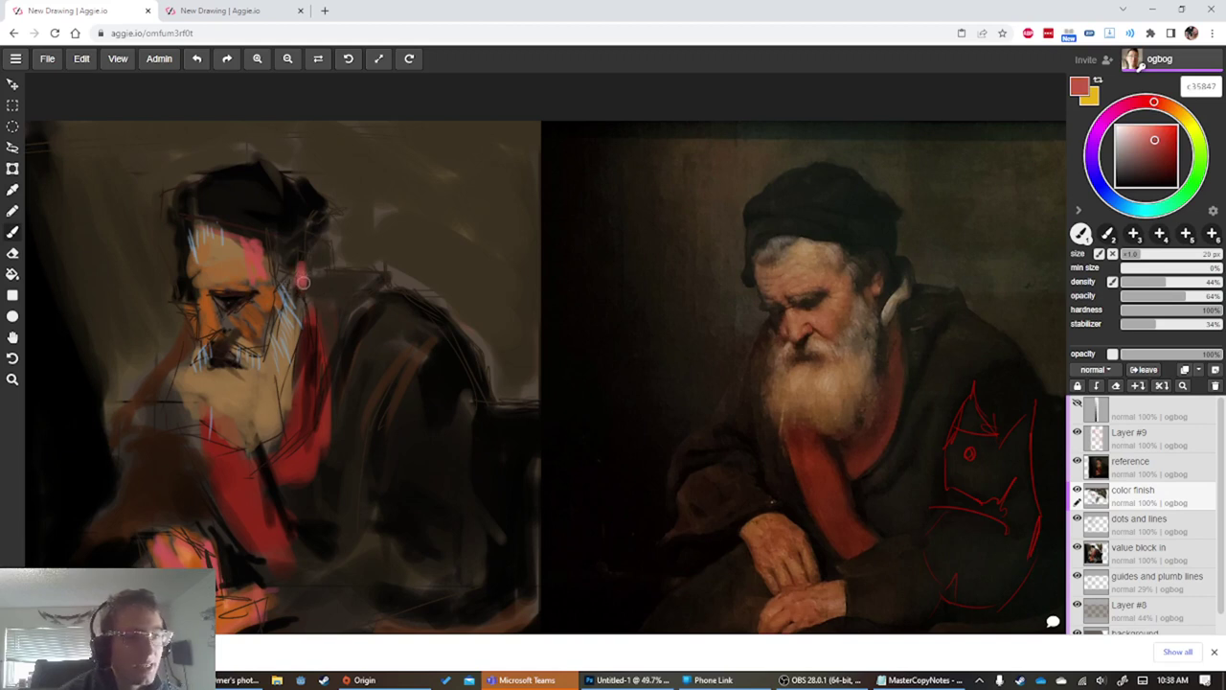
Fill the dark area behind and below the ear with sampled near-blacks 060504 and 040404
{"action": "left_click", "coordinate": [293, 233], "text": "alt"}
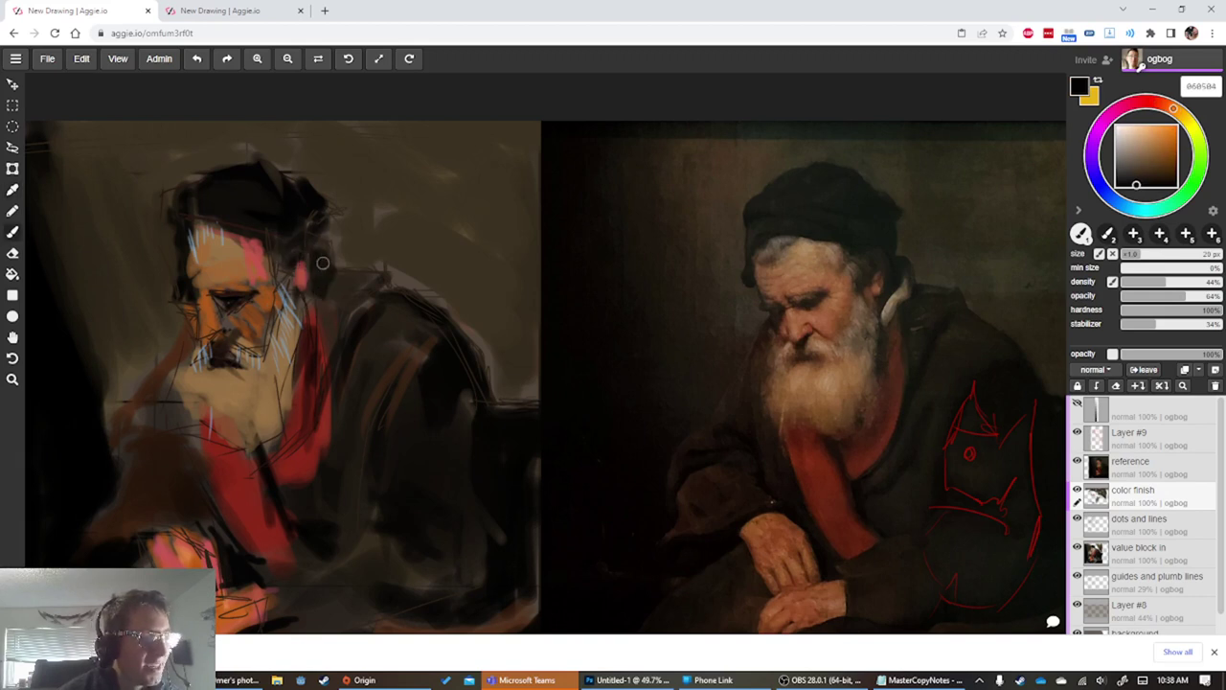
{"action": "left_click", "coordinate": [310, 215], "text": "alt"}
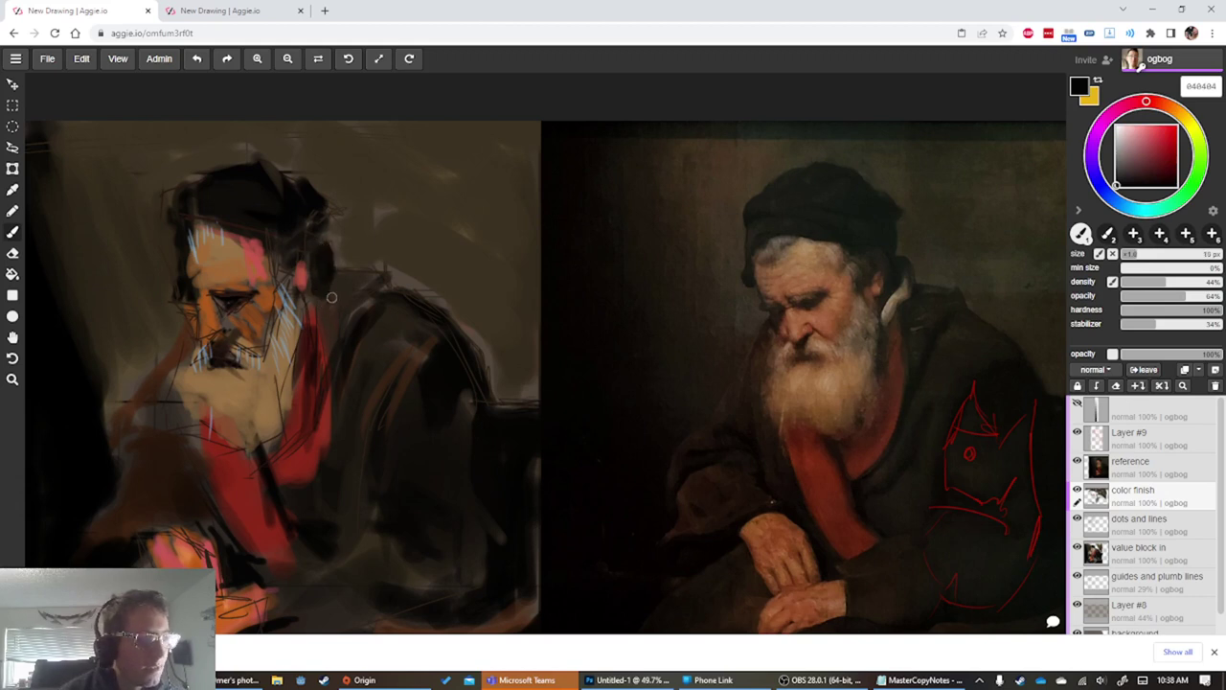
{"action": "left_click_drag", "start_coordinate": [331, 298], "coordinate": [320, 309]}
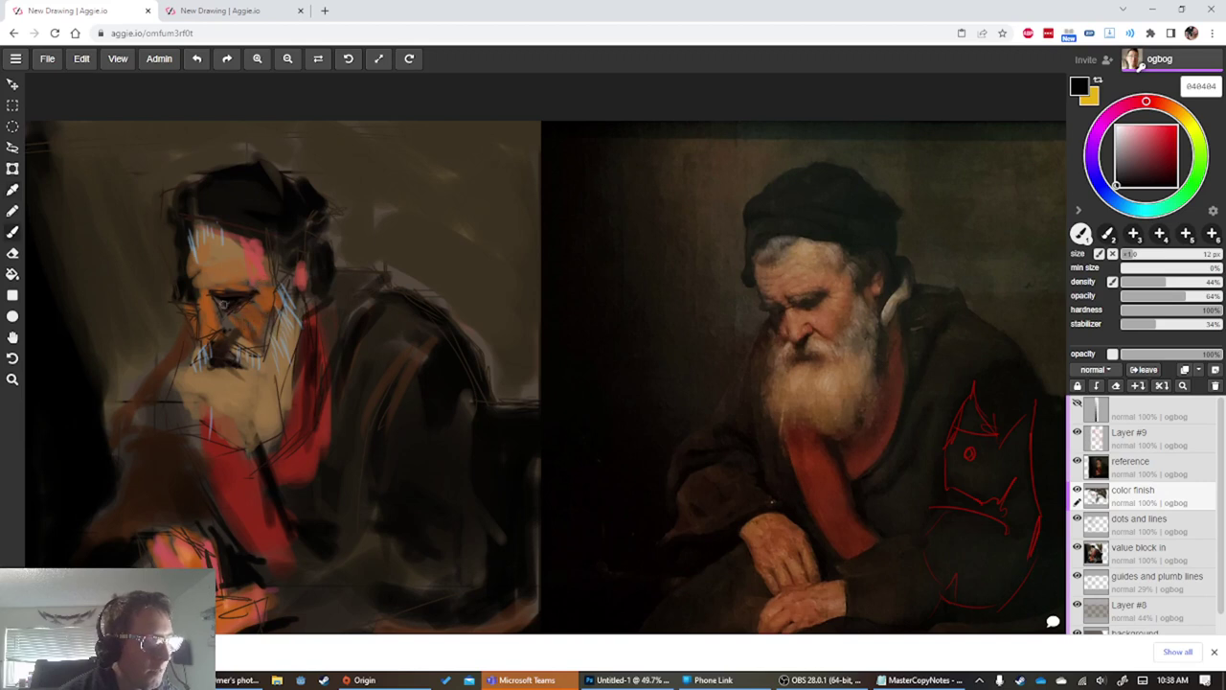
Refine the brow, eye and cheek with sampled brown, near-black 191512 and reddish b95b36
{"action": "left_click", "coordinate": [228, 302], "text": "alt"}
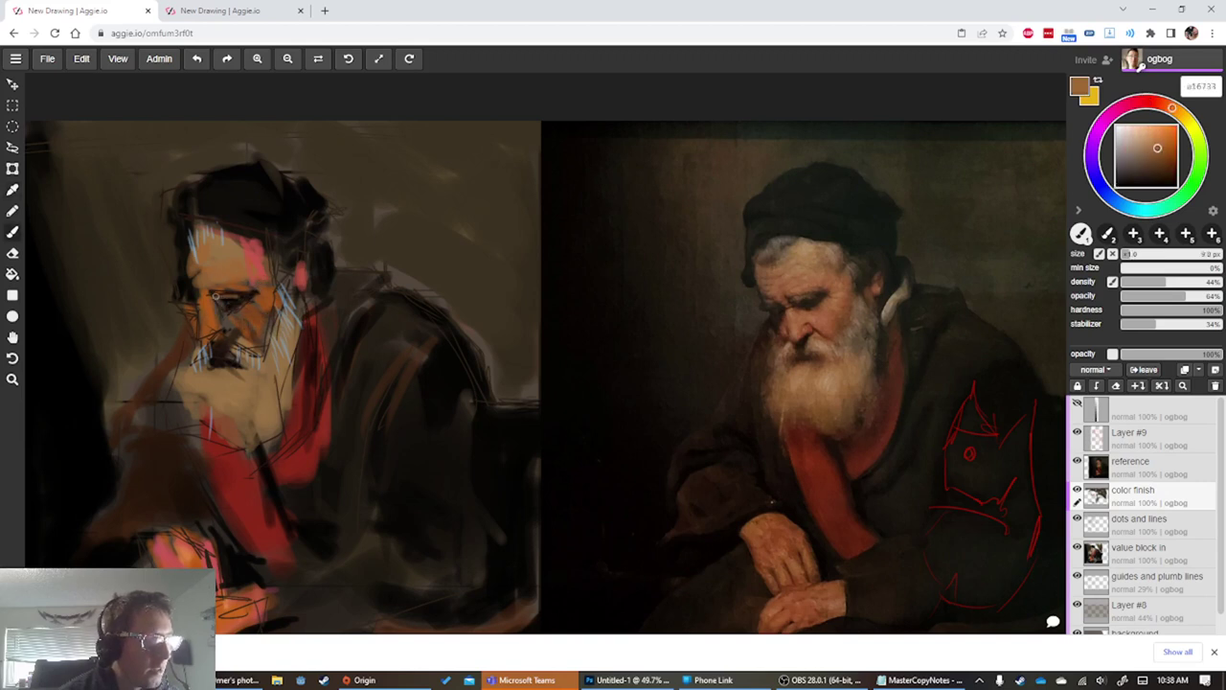
{"action": "left_click", "coordinate": [239, 295], "text": "alt"}
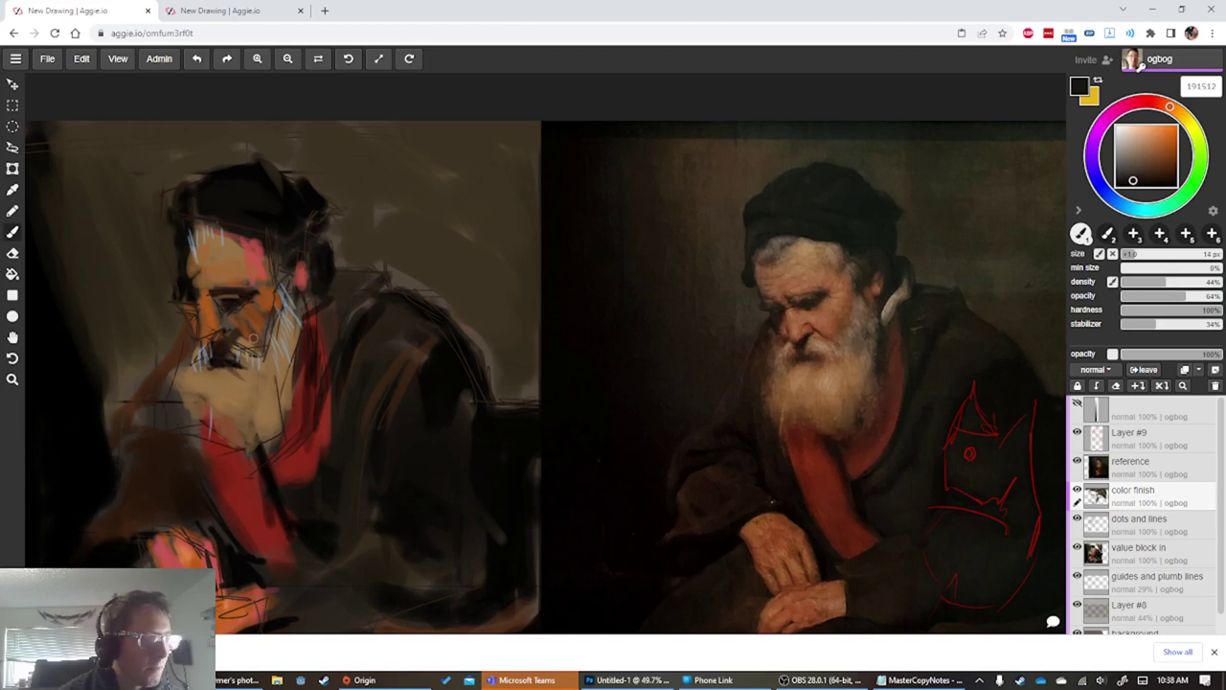
{"action": "left_click", "coordinate": [243, 267], "text": "alt"}
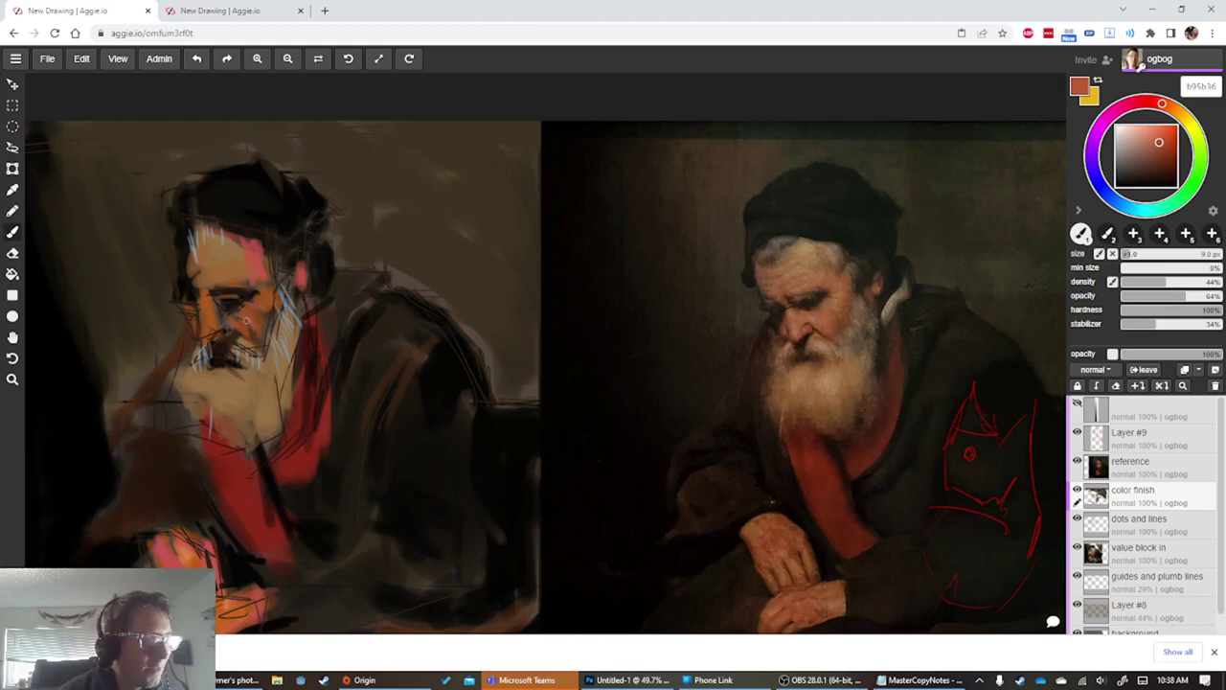
Lighten the forehead with yellowish c9aa66 at 10 px and blend it with sampled forehead tones at 35 px
{"action": "left_click", "coordinate": [243, 387], "text": "alt"}
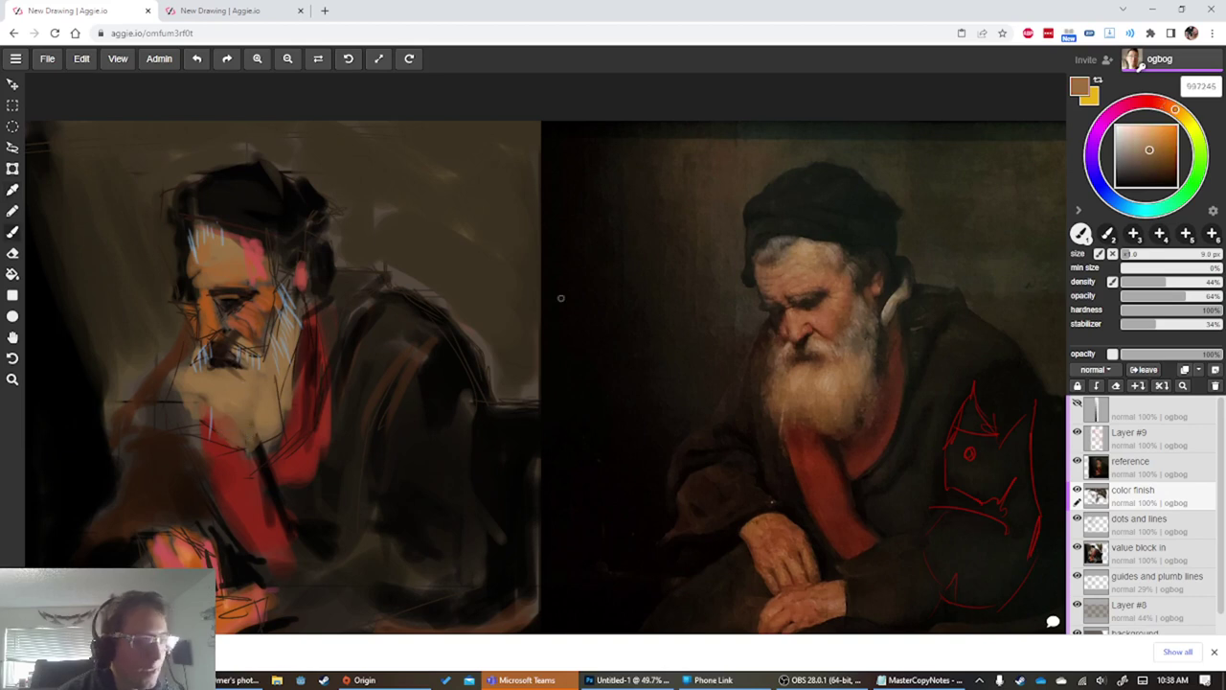
{"action": "left_click", "coordinate": [1185, 118]}
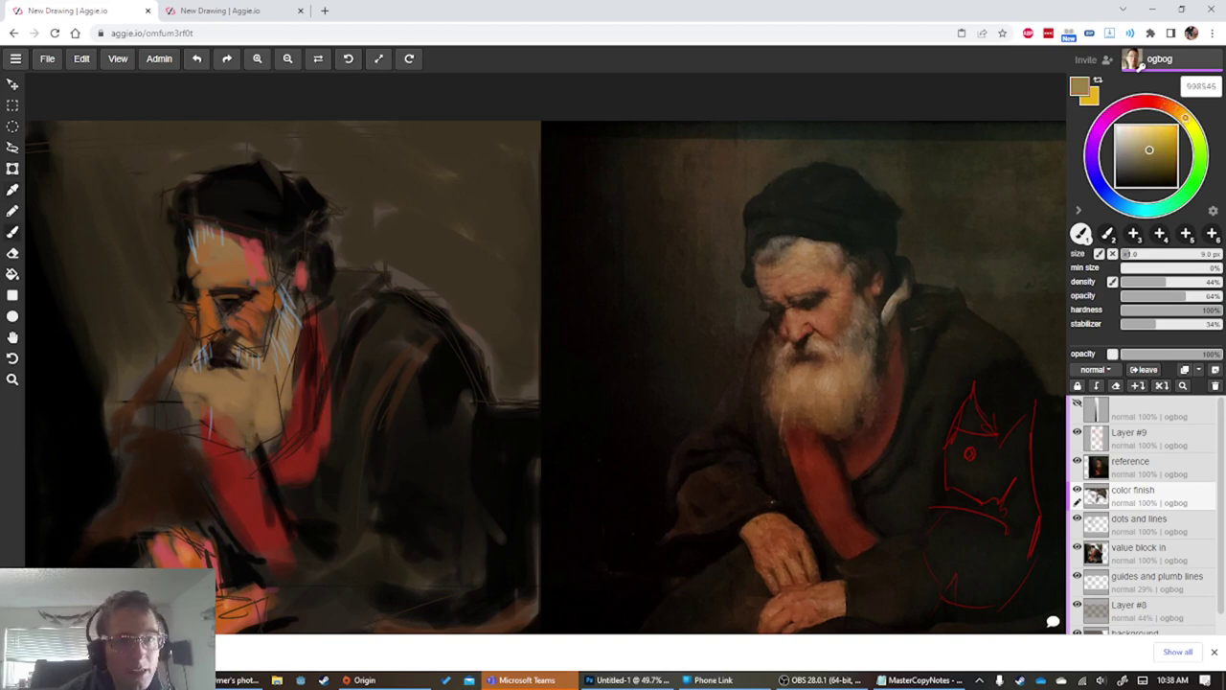
{"action": "left_click", "coordinate": [1147, 139]}
{"action": "left_click", "coordinate": [1146, 139]}
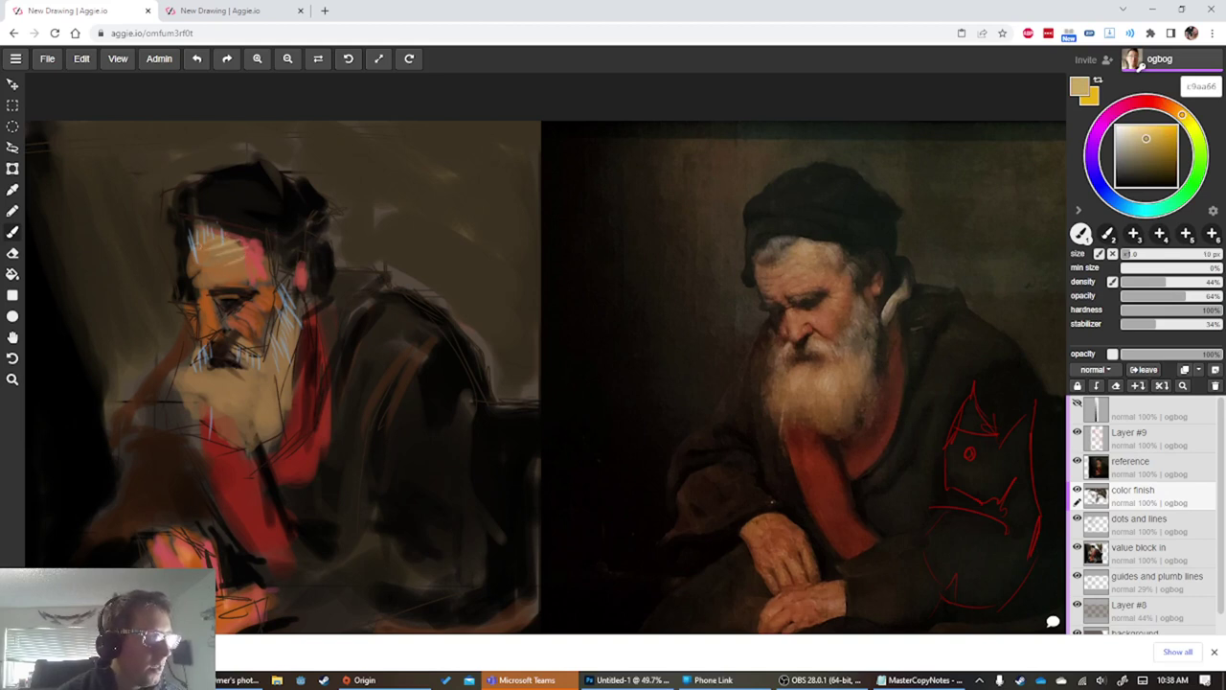
{"action": "left_click", "coordinate": [243, 245], "text": "alt"}
{"action": "left_click", "coordinate": [233, 269], "text": "alt"}
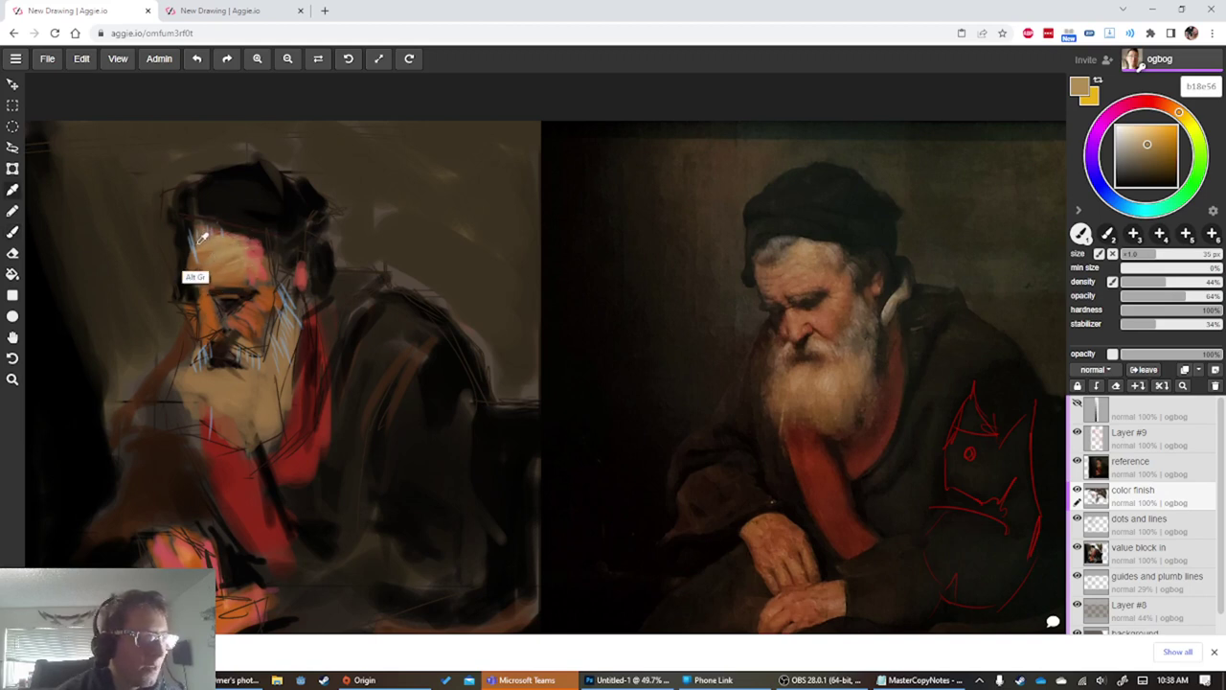
Rework the front hairline under the hat with sampled near-black 0c0b08 and blue-grey 657a8f
{"action": "left_click", "coordinate": [180, 264], "text": "alt"}
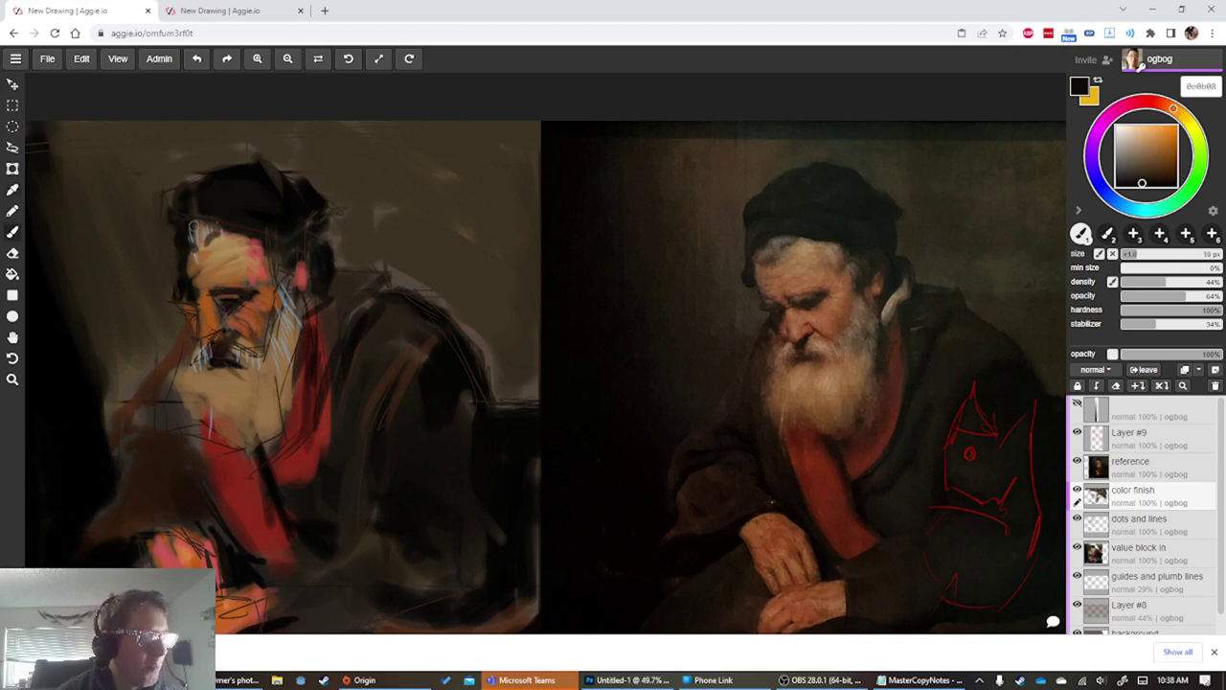
{"action": "left_click", "coordinate": [280, 292], "text": "alt"}
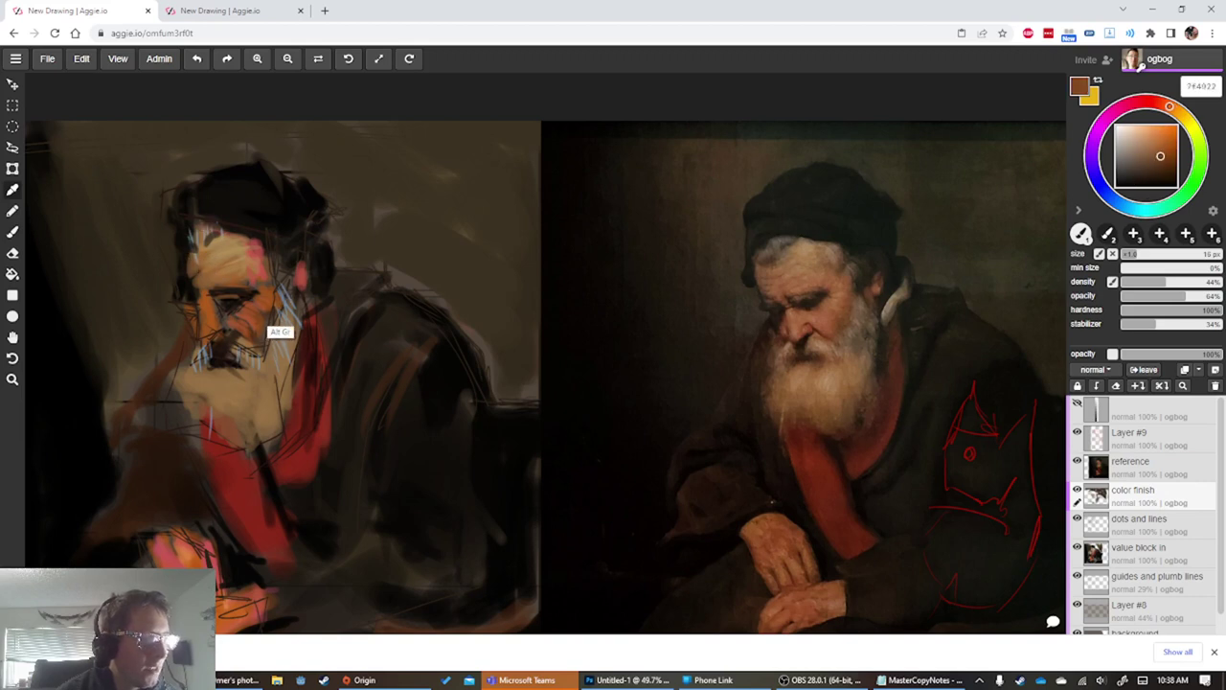
{"action": "left_click", "coordinate": [294, 301], "text": "alt"}
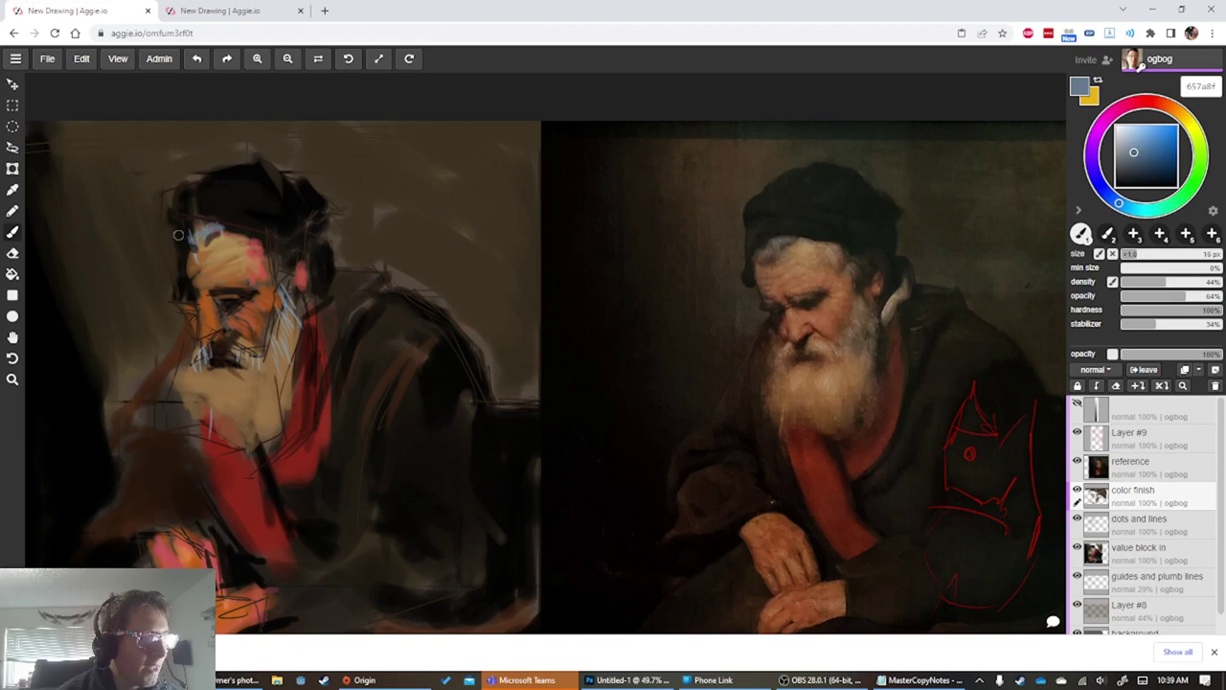
Darken the hat's front edge with sampled near-black 0e0c0a, and repaint the background around the hat with brown 4f432c at 35 px
{"action": "left_click", "coordinate": [275, 222], "text": "alt"}
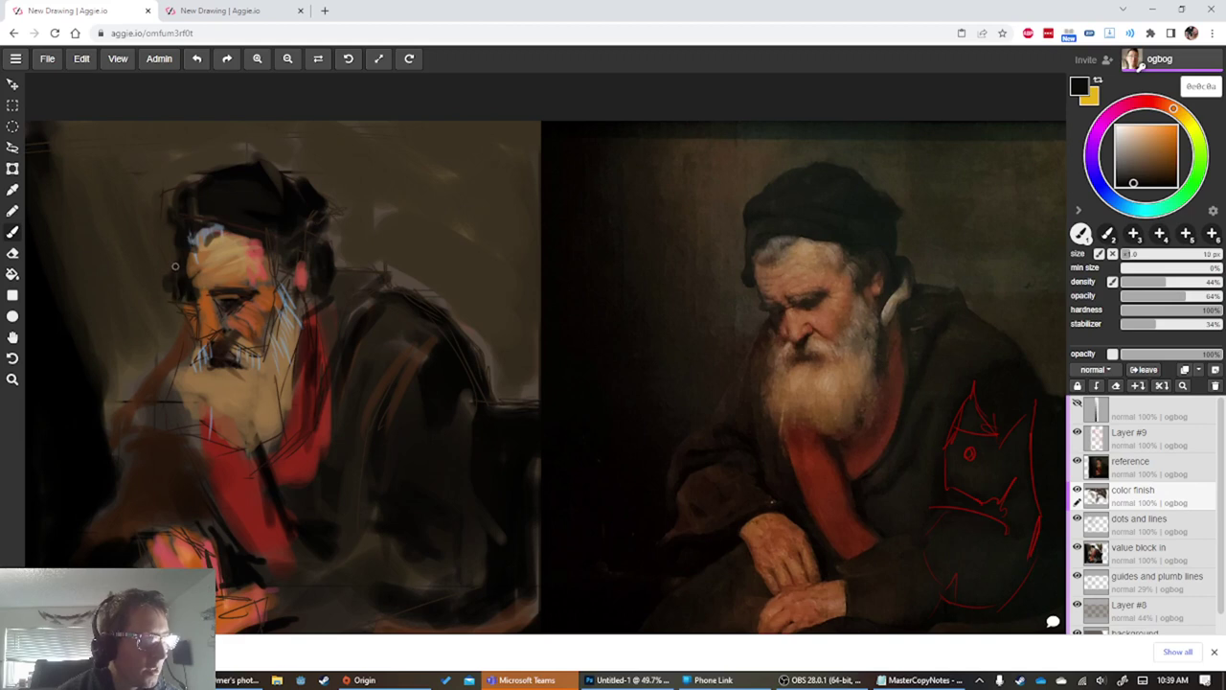
{"action": "left_click_drag", "start_coordinate": [176, 269], "coordinate": [173, 227]}
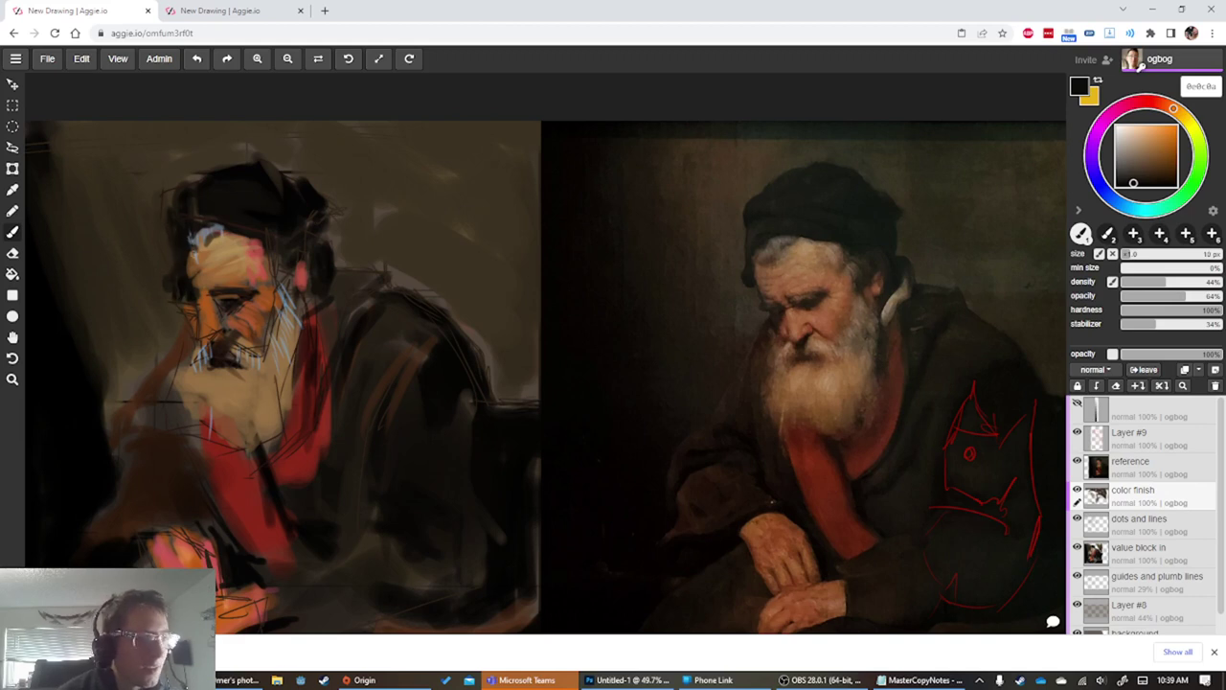
{"action": "left_click", "coordinate": [159, 179], "text": "alt"}
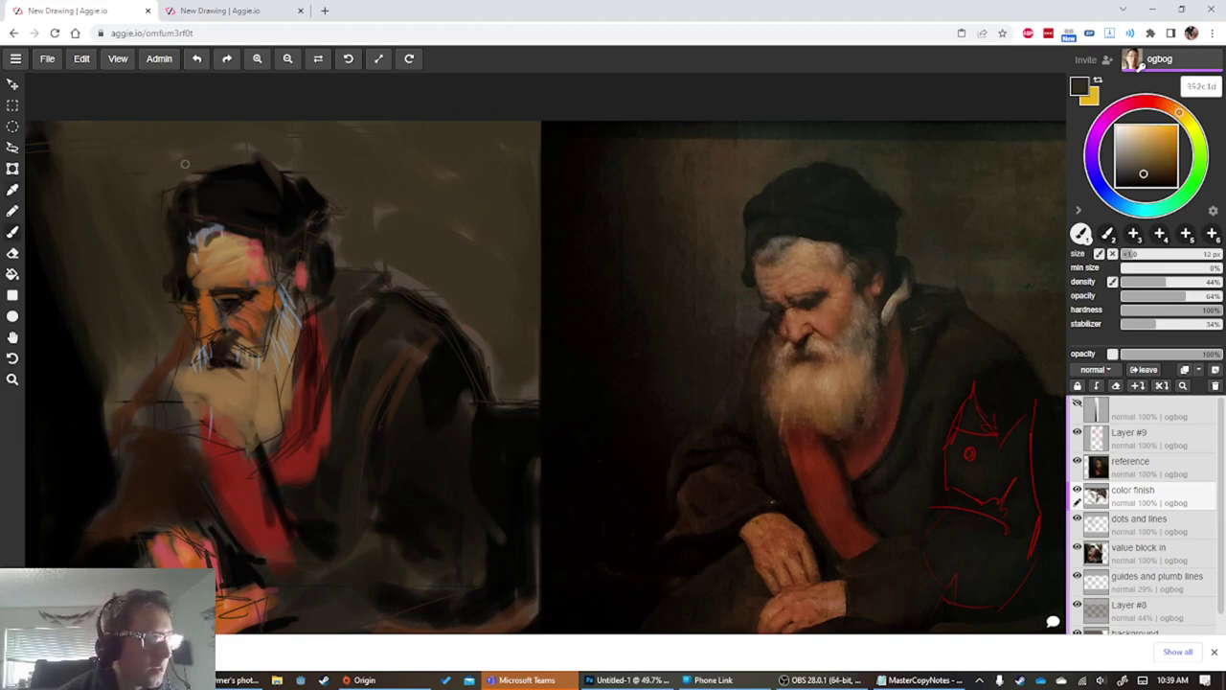
{"action": "left_click", "coordinate": [176, 190], "text": "alt"}
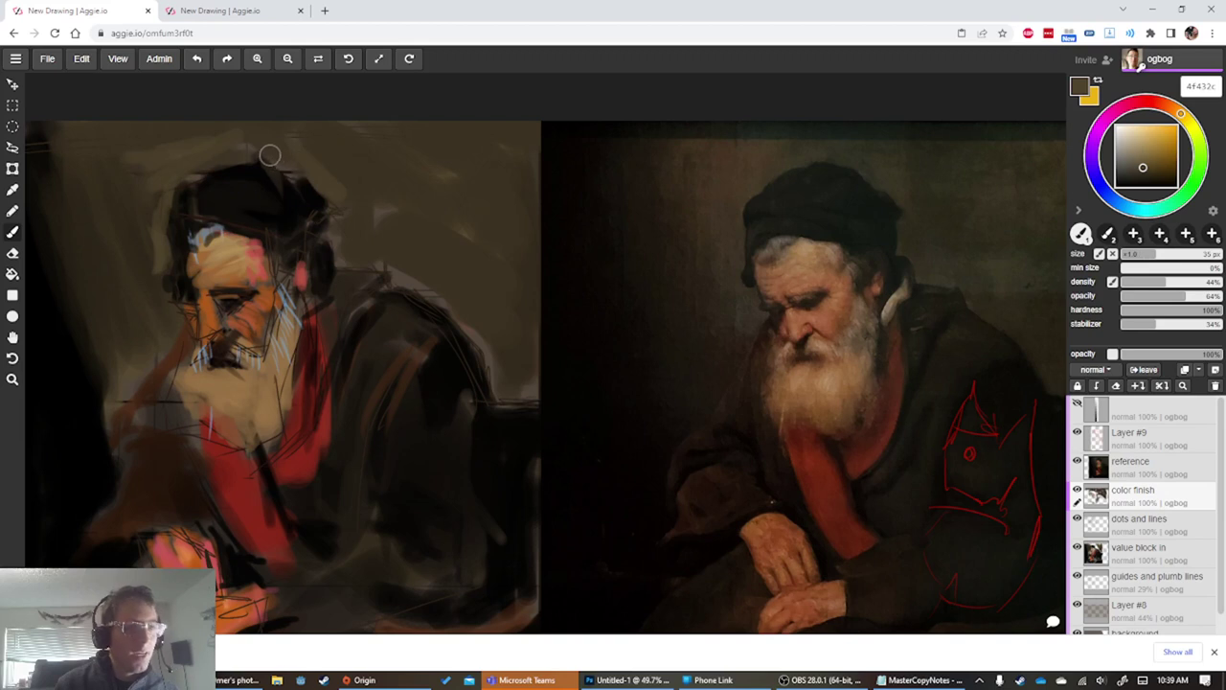
Round out the hat's crown with near-black 060504 at 25 px, and trim its back edge with background brown 493f2b
{"action": "key", "text": "alt"}
{"action": "left_click", "coordinate": [307, 188], "text": "alt"}
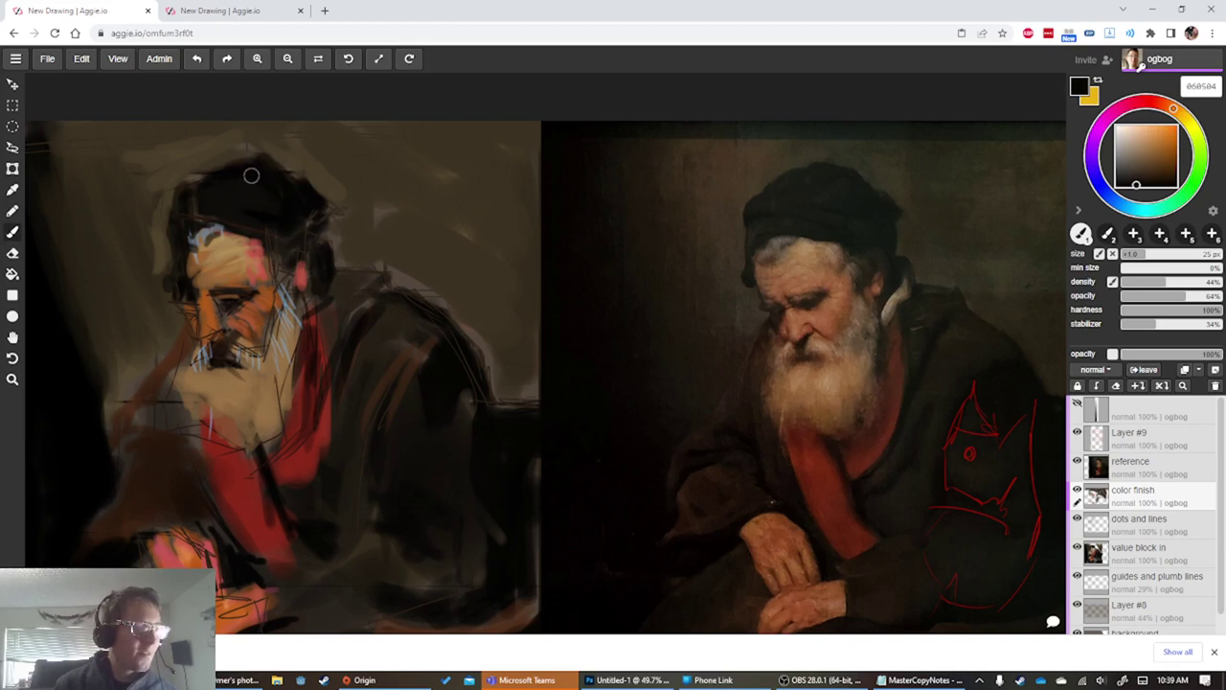
{"action": "left_click", "coordinate": [287, 165], "text": "alt"}
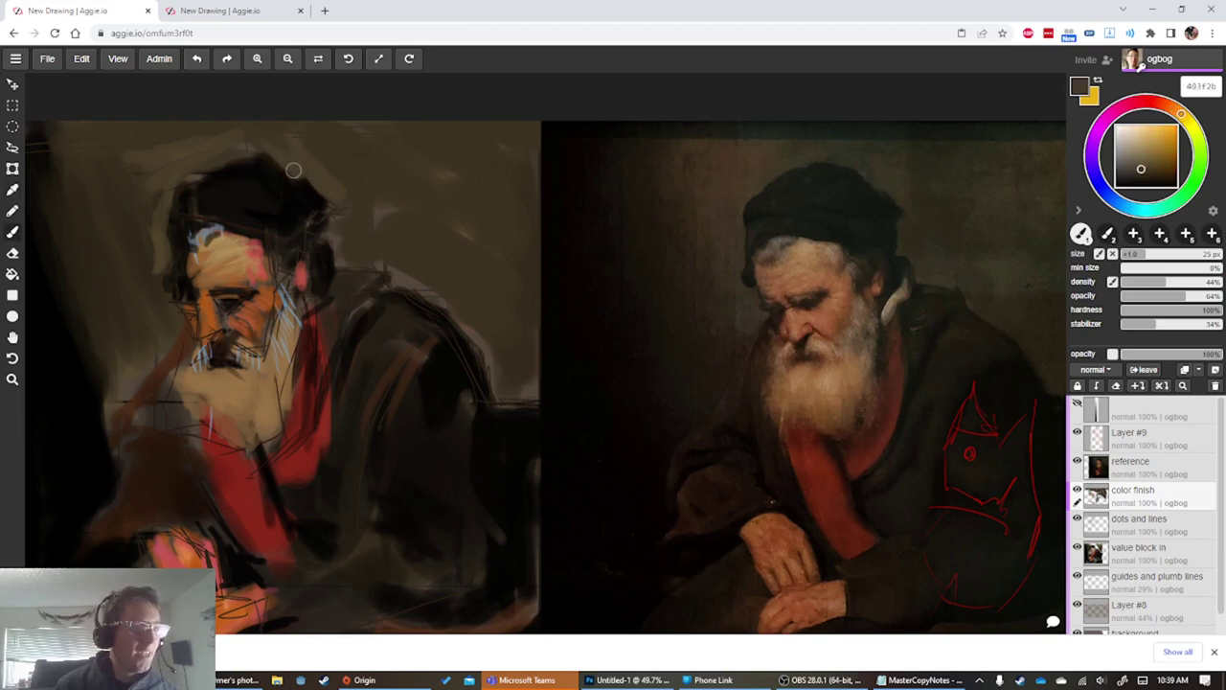
{"action": "key", "text": "bracketleft"}
{"action": "key", "text": "bracketleft"}
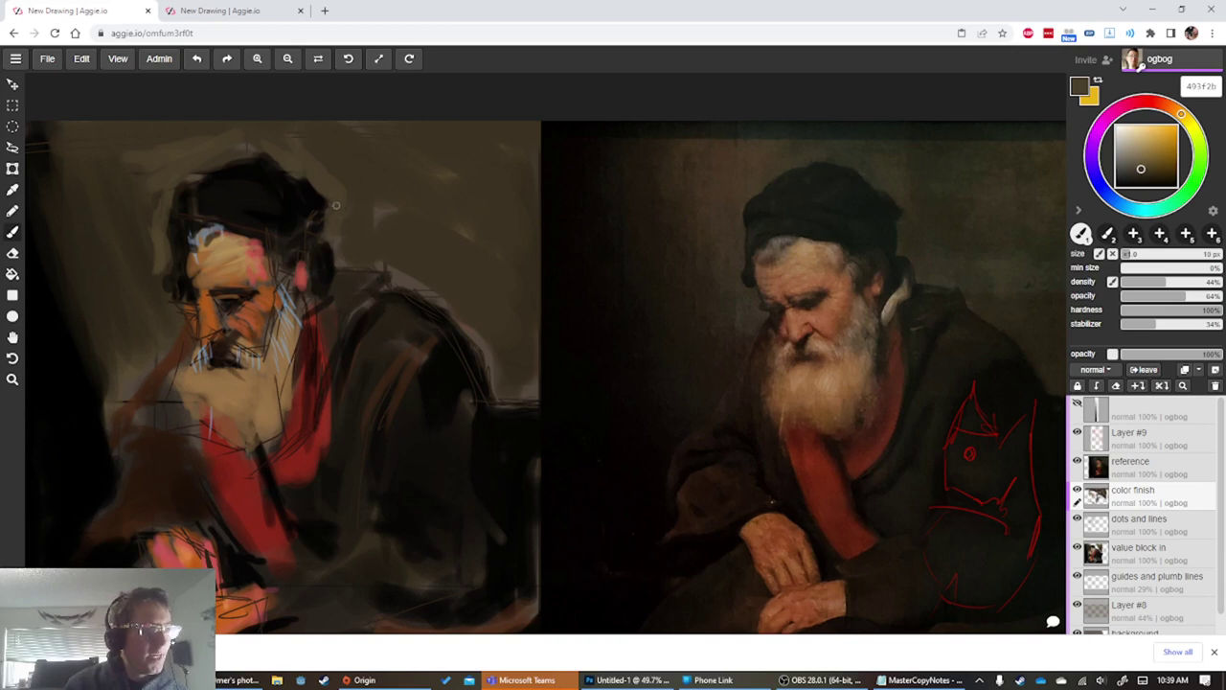
{"action": "key", "text": "bracketright"}
{"action": "key", "text": "bracketright"}
{"action": "key", "text": "bracketright"}
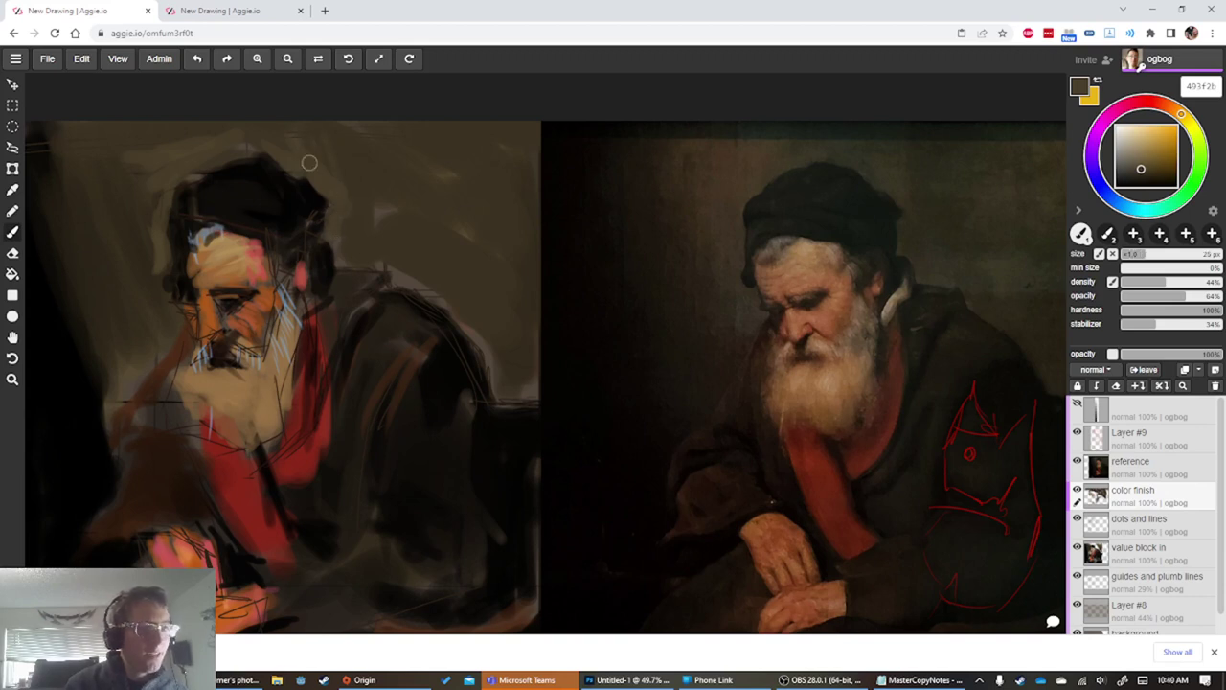
Darken the background behind the hat and above the shoulder with sampled browns 2a221a at 50 px and 392f22 at 70 px
{"action": "key", "text": "ISO_Level3_Shift"}
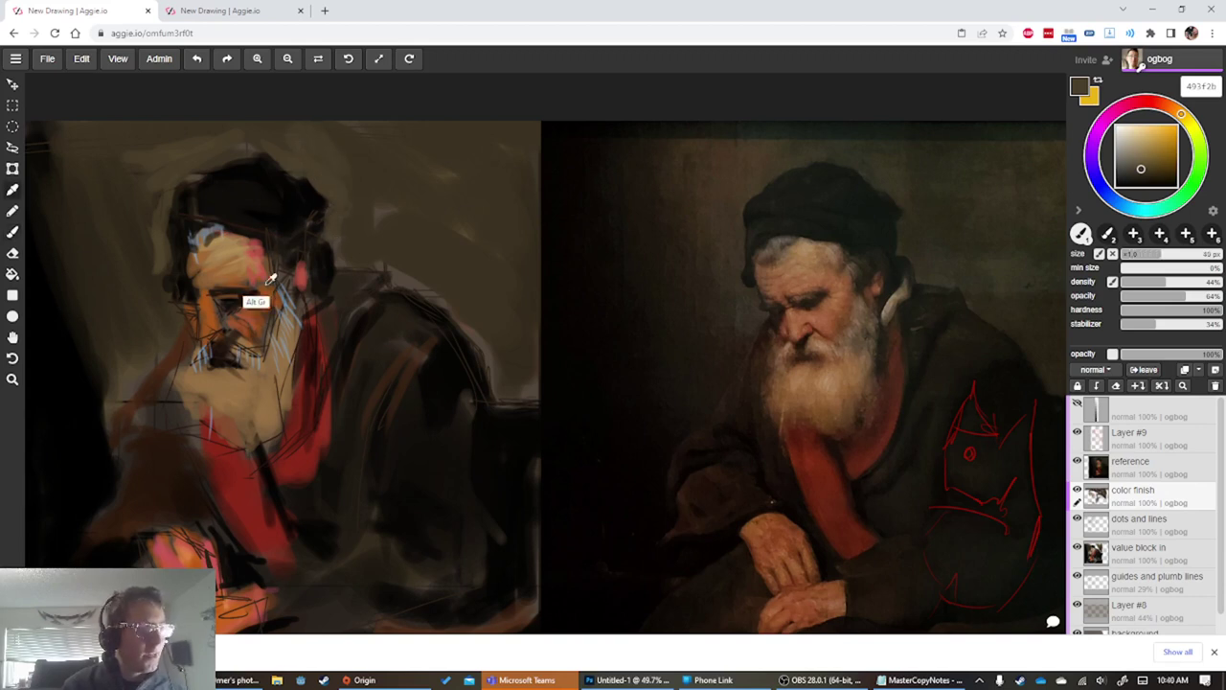
{"action": "left_click", "coordinate": [342, 329]}
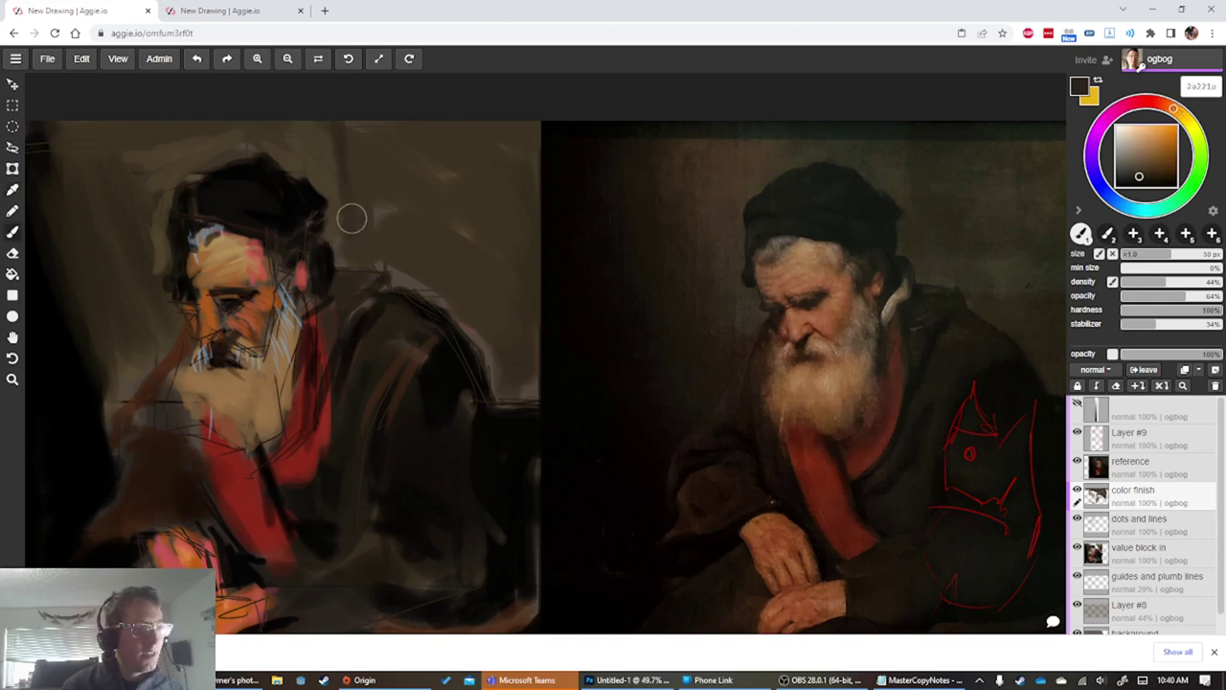
{"action": "key", "text": "bracketright"}
{"action": "key", "text": "bracketright"}
{"action": "key", "text": "bracketright"}
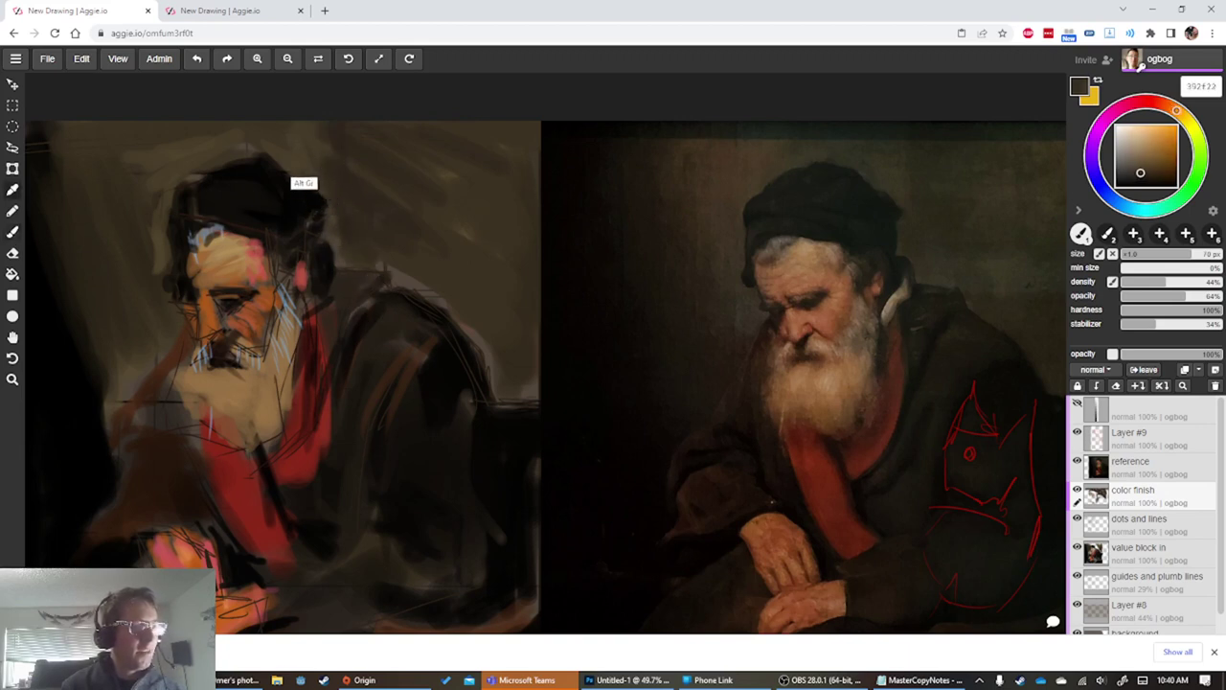
{"action": "left_click", "coordinate": [302, 142], "text": "alt"}
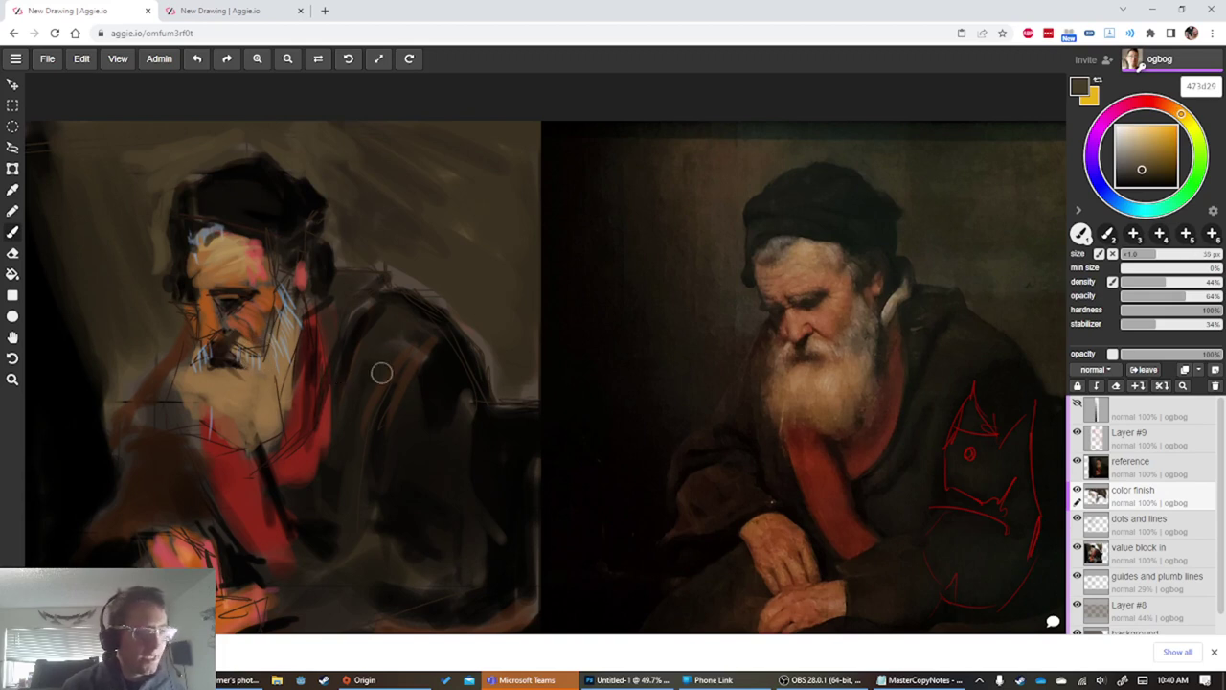
Sample near-black 070605 from the robe, darken its shoulder fold at 20 px, and trim the red scarf's outer edge with a smaller brush
{"action": "left_click", "coordinate": [428, 350], "text": "alt"}
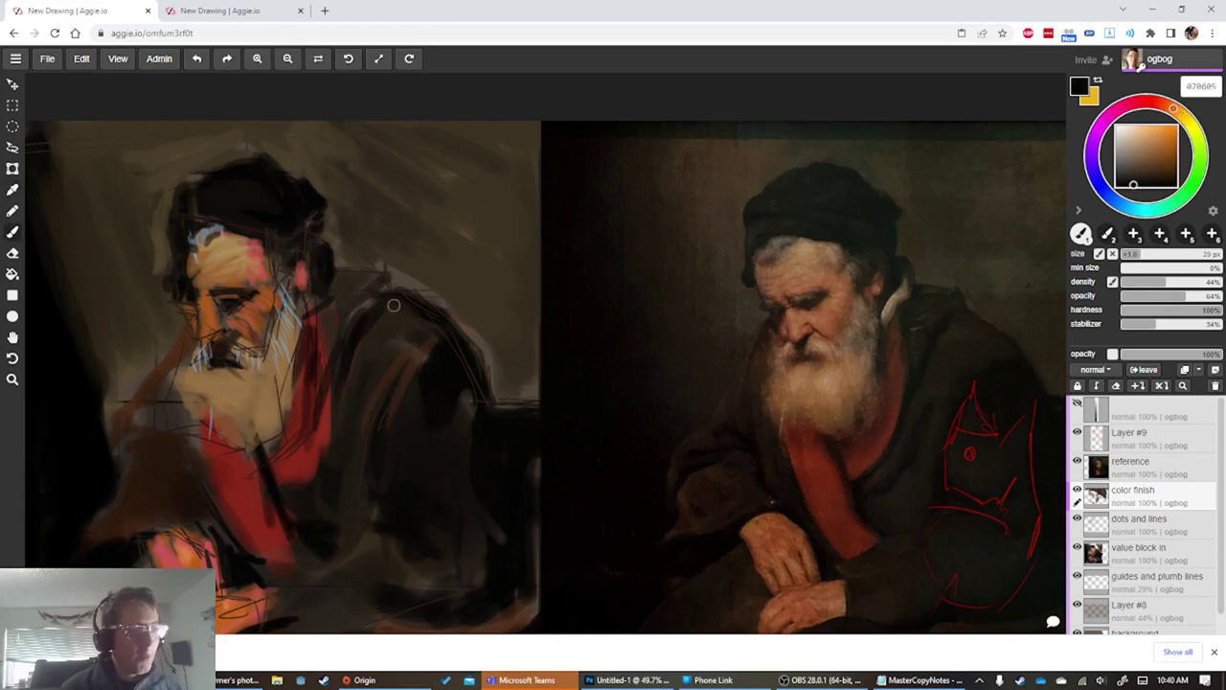
{"action": "mouse_move", "coordinate": [383, 284]}
{"action": "left_mouse_down"}
{"action": "mouse_move", "coordinate": [349, 329]}
{"action": "mouse_move", "coordinate": [377, 293]}
{"action": "left_mouse_up"}
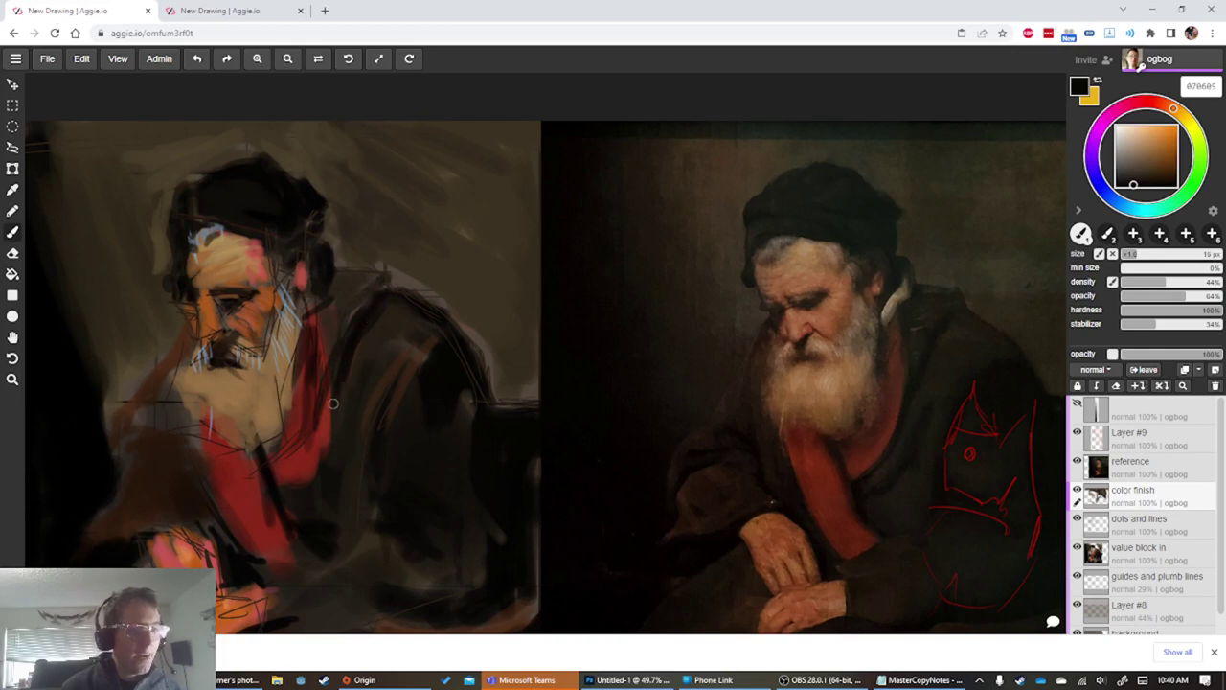
{"action": "left_click_drag", "start_coordinate": [333, 383], "coordinate": [318, 462]}
{"action": "mouse_move", "coordinate": [338, 406]}
{"action": "left_mouse_down"}
{"action": "mouse_move", "coordinate": [303, 500]}
{"action": "mouse_move", "coordinate": [312, 504]}
{"action": "mouse_move", "coordinate": [282, 501]}
{"action": "mouse_move", "coordinate": [294, 526]}
{"action": "left_mouse_up"}
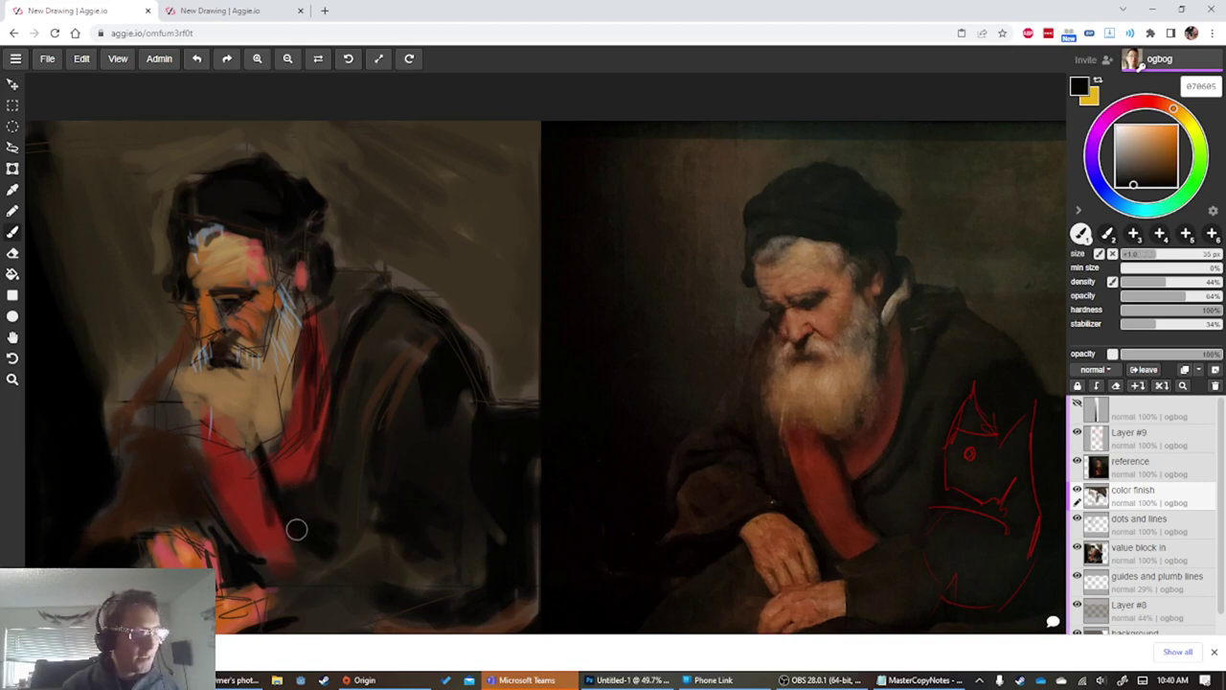
Blend the robe beside the scarf with sampled dark browns 26150b and 1c1811 at 35 px, and sample near-black 090705 at 15 px
{"action": "key", "text": "alt"}
{"action": "left_click", "coordinate": [144, 471], "text": "alt"}
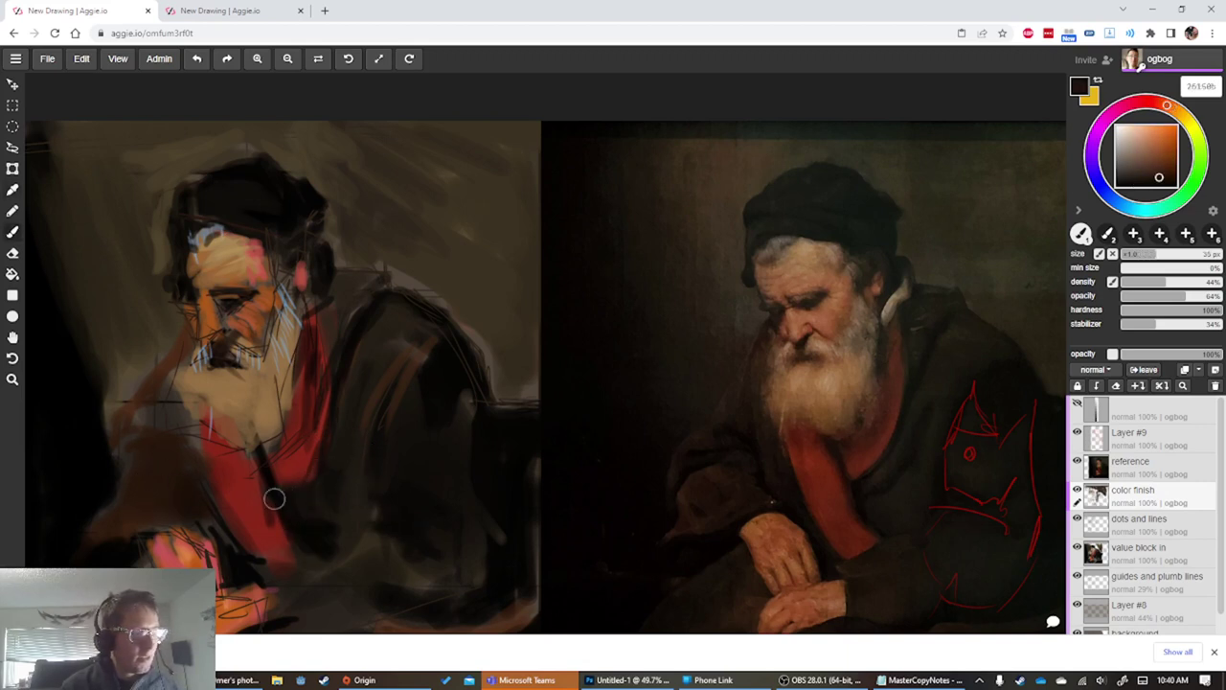
{"action": "left_click", "coordinate": [320, 514], "text": "alt"}
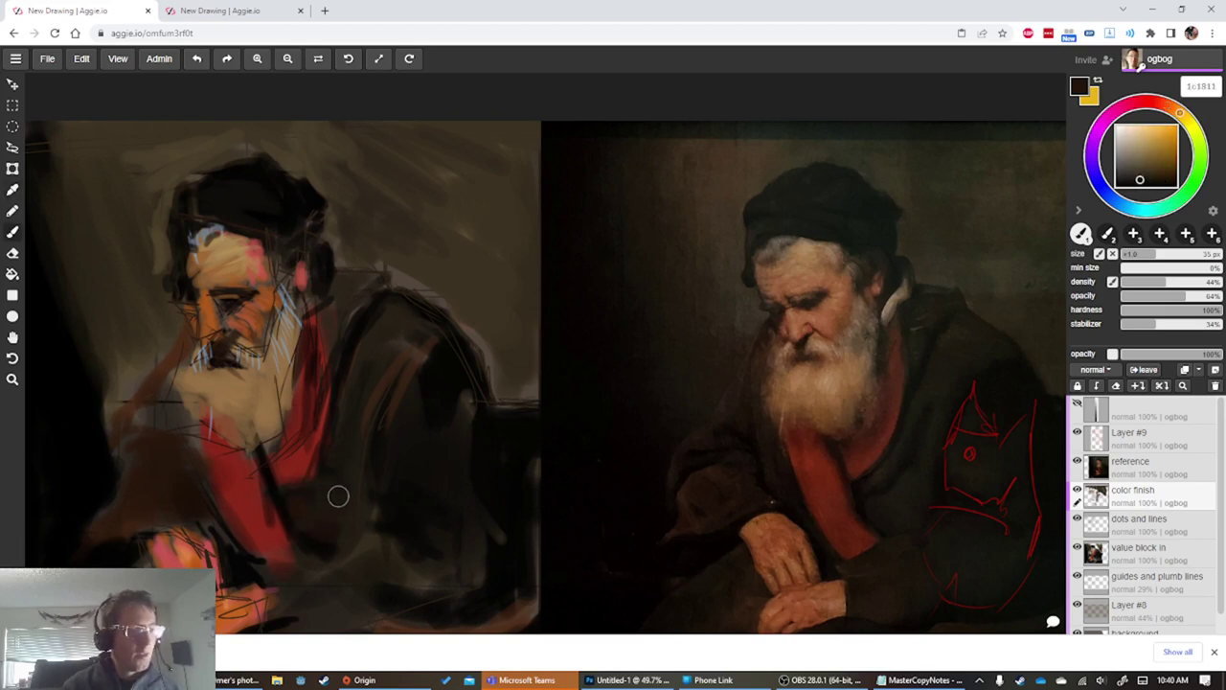
{"action": "left_click", "coordinate": [378, 479], "text": "alt"}
{"action": "left_click", "coordinate": [388, 499], "text": "alt"}
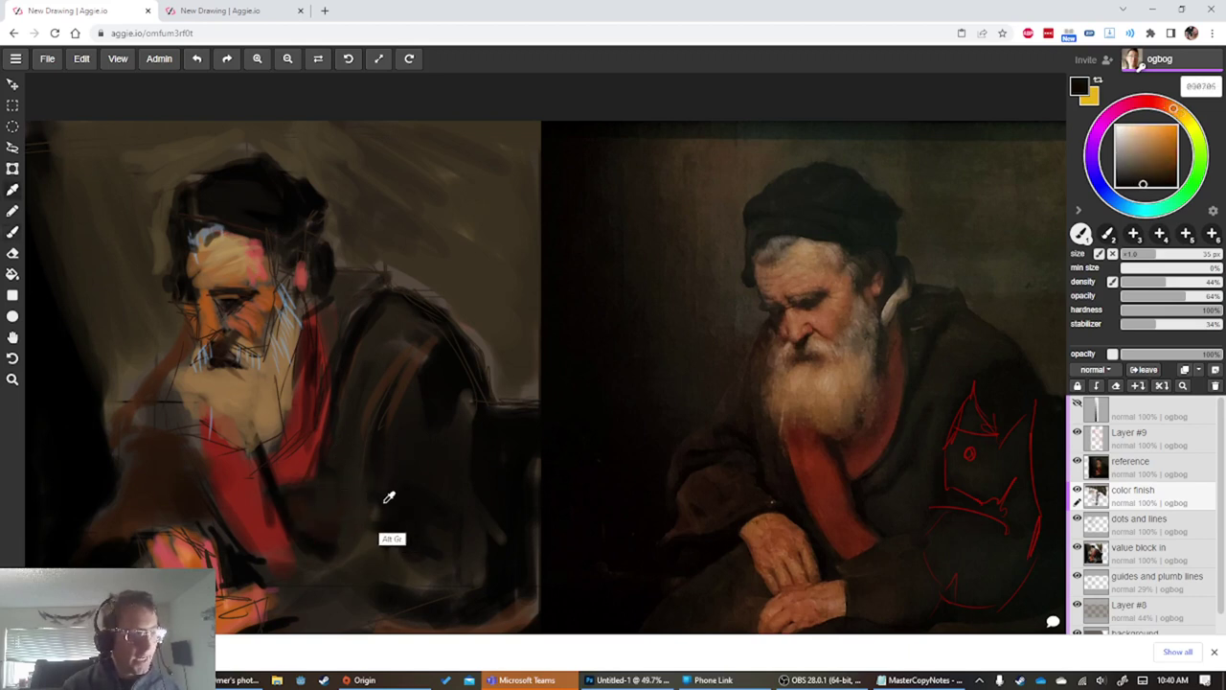
{"action": "key", "text": "bracketleft"}
{"action": "key", "text": "bracketleft"}
{"action": "key", "text": "bracketleft"}
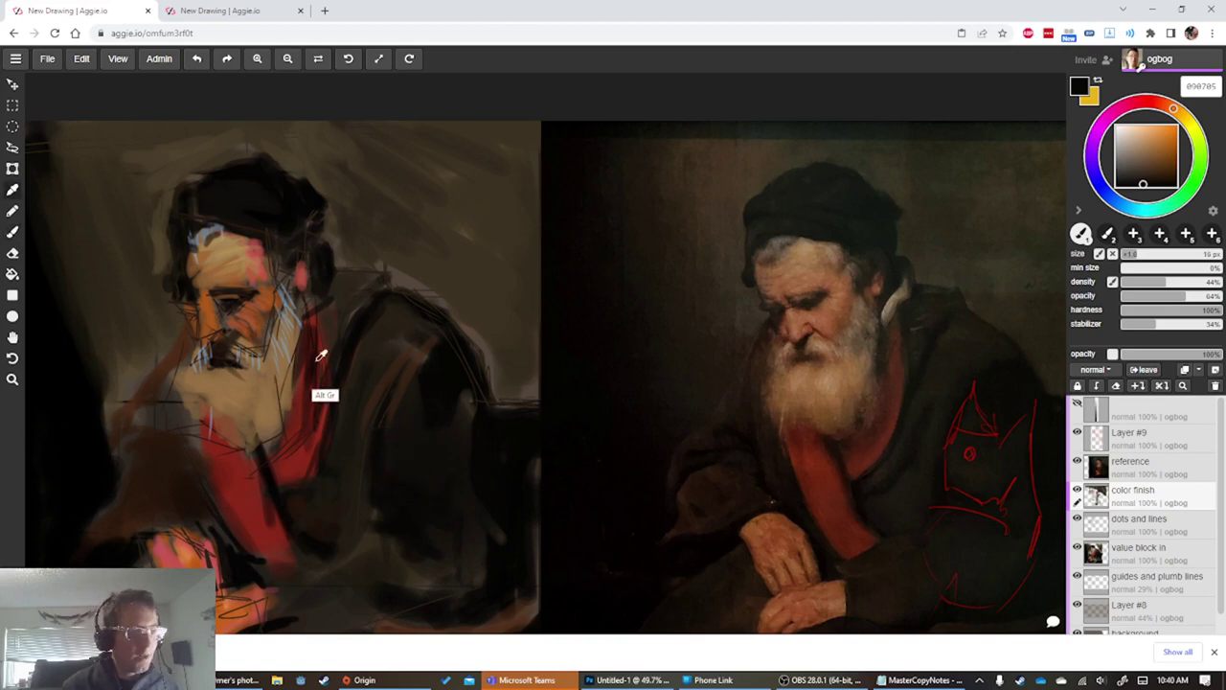
Warm the dark middle of the robe's sleeve with sampled brown 2f1f12 at 25 px, and sample 20160e there for blending at 35 px
{"action": "left_click", "coordinate": [266, 394], "text": "alt"}
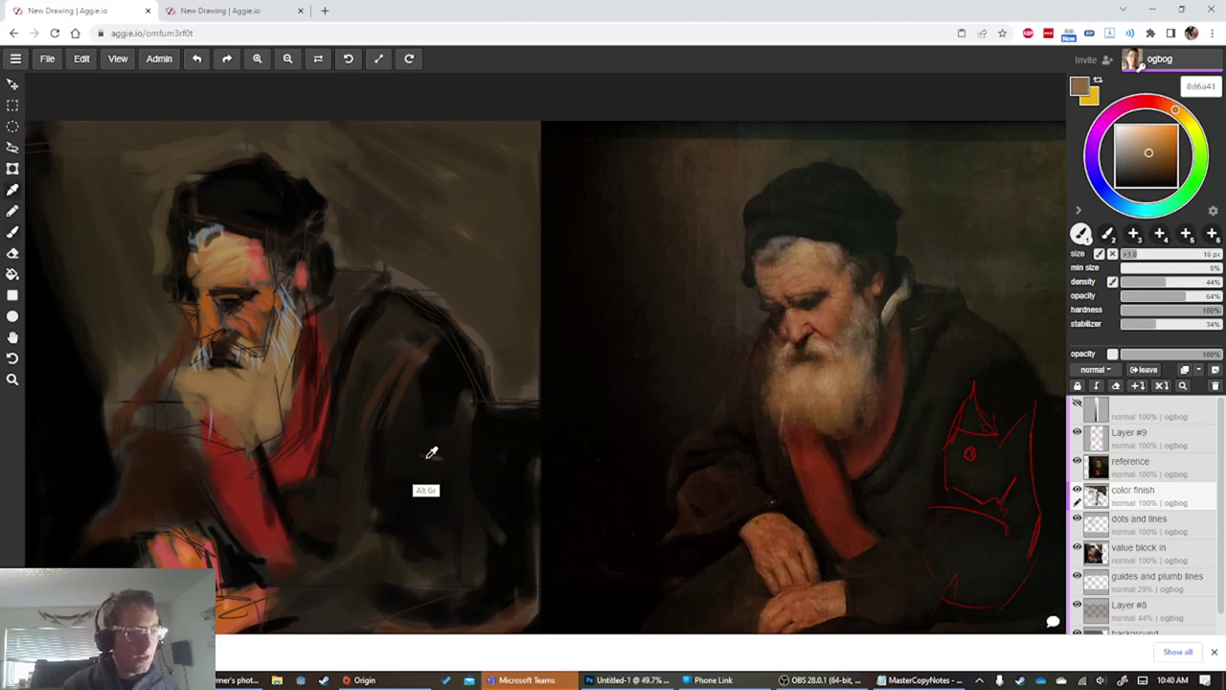
{"action": "left_click", "coordinate": [406, 368], "text": "alt"}
{"action": "key", "text": "]"}
{"action": "key", "text": "]"}
{"action": "key", "text": "]"}
{"action": "key", "text": "]"}
{"action": "key", "text": "]"}
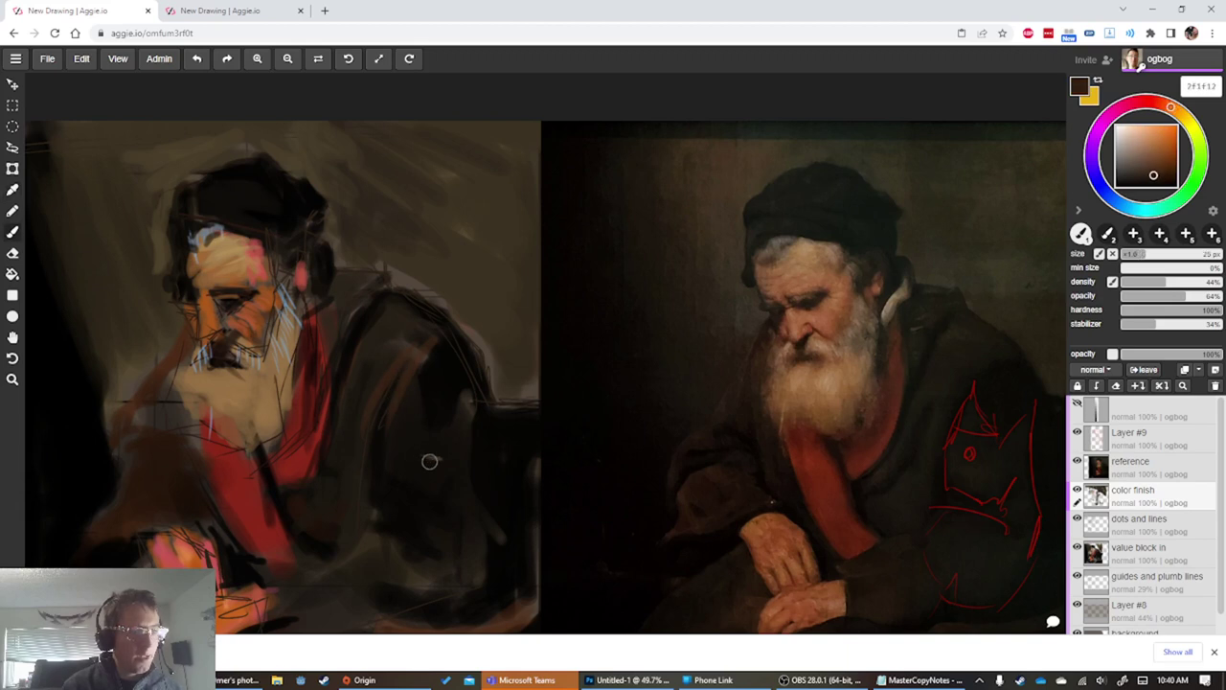
{"action": "left_click_drag", "start_coordinate": [414, 427], "coordinate": [425, 469]}
{"action": "left_click", "coordinate": [425, 469], "text": "alt"}
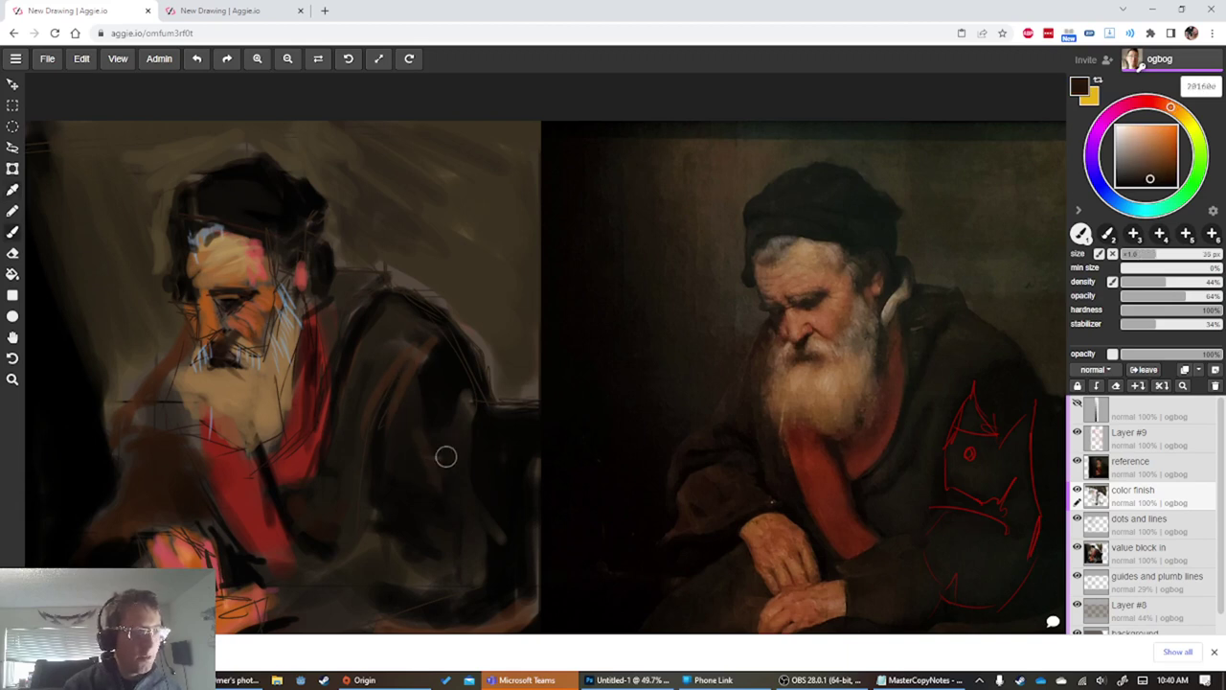
Paint a dark brown stroke into the robe's far sleeve on the copy with the brush reduced to 16 px
{"action": "key", "text": "bracketleft"}
{"action": "key", "text": "bracketleft"}
{"action": "left_click_drag", "start_coordinate": [477, 392], "coordinate": [463, 431]}
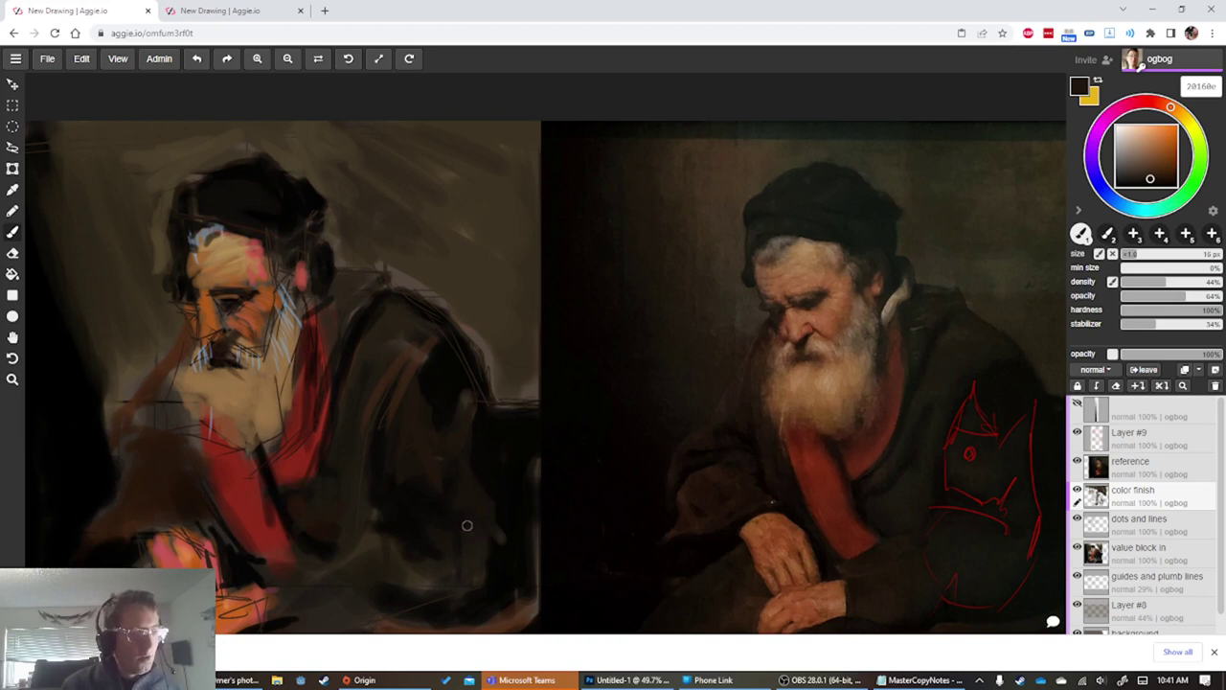
Blend the lower sleeve with a 30 px brush, using dark brown and near-black sampled from the sleeve and the background beside it
{"action": "left_click_drag", "start_coordinate": [466, 526], "coordinate": [458, 445]}
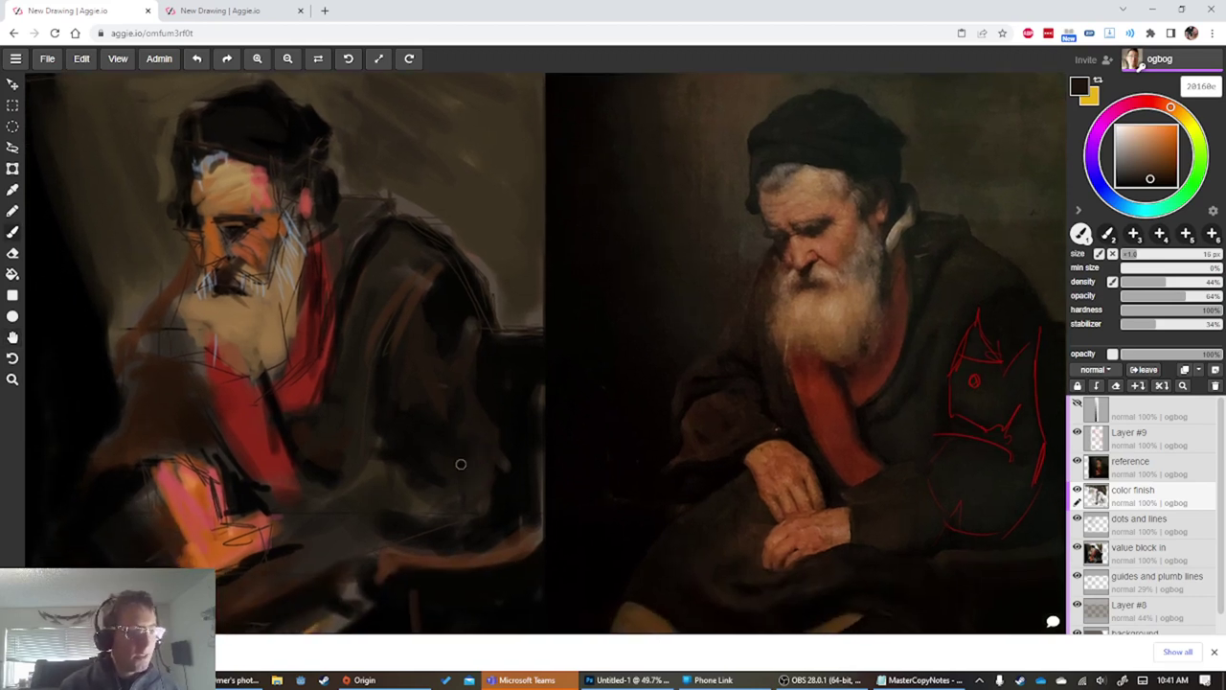
{"action": "key", "text": "]"}
{"action": "key", "text": "]"}
{"action": "key", "text": "]"}
{"action": "left_click", "coordinate": [427, 437], "text": "alt"}
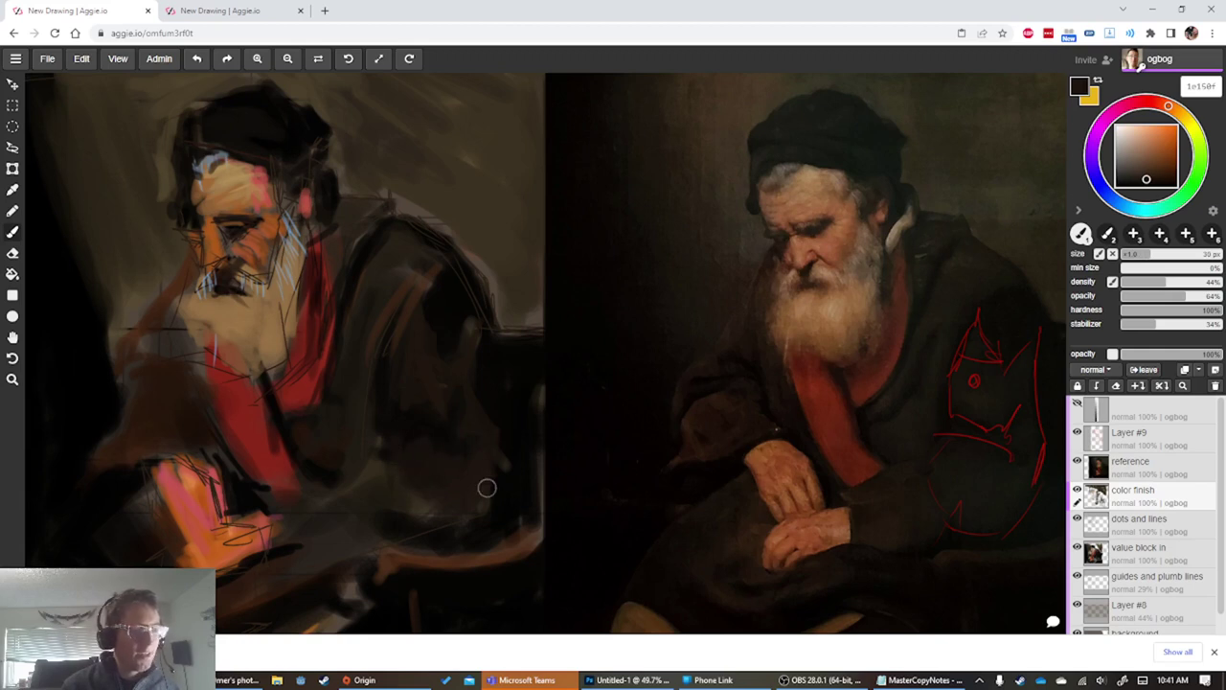
{"action": "left_click", "coordinate": [511, 448], "text": "alt"}
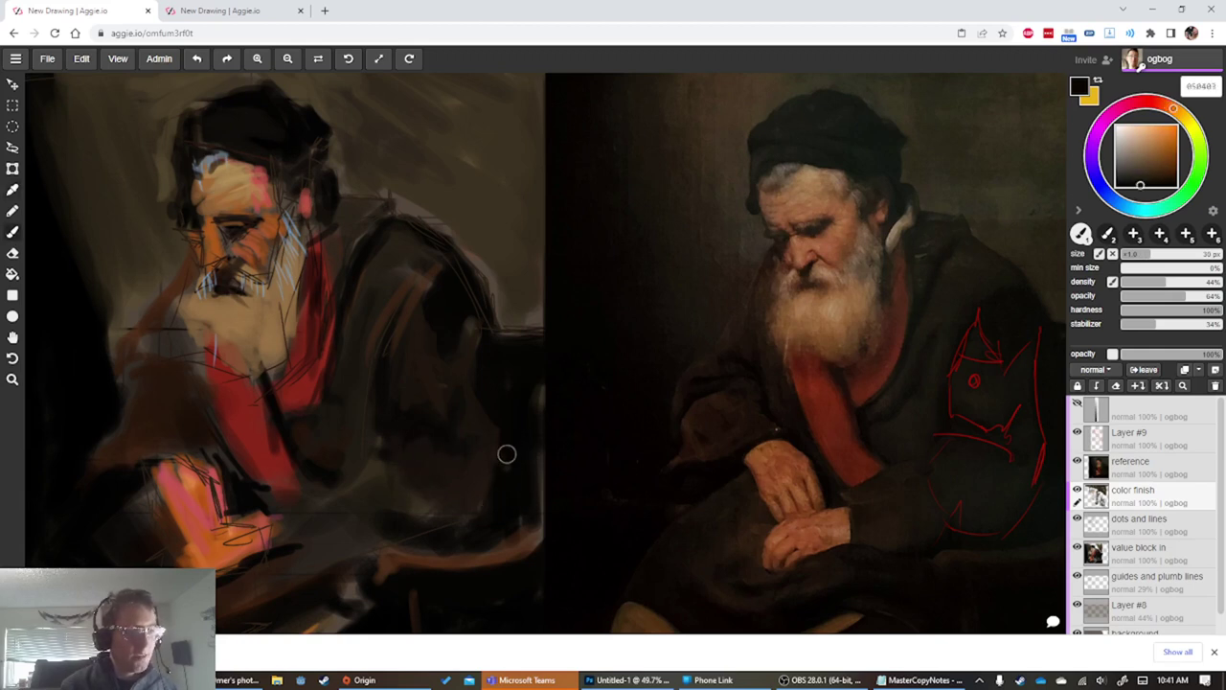
Refine the sleeve's outer edge around the elbow by alternating dark browns and near-black sampled from the painting
{"action": "left_click", "coordinate": [488, 446], "text": "alt"}
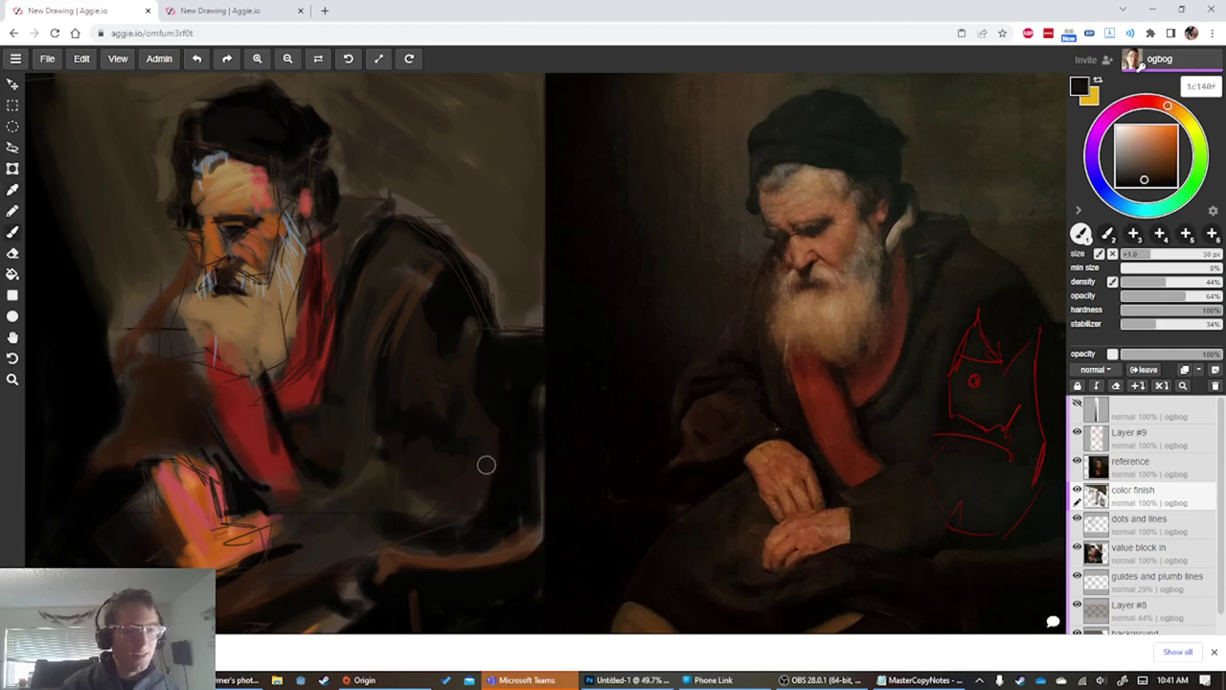
{"action": "left_click", "coordinate": [494, 408], "text": "alt"}
{"action": "left_click", "coordinate": [484, 481], "text": "alt"}
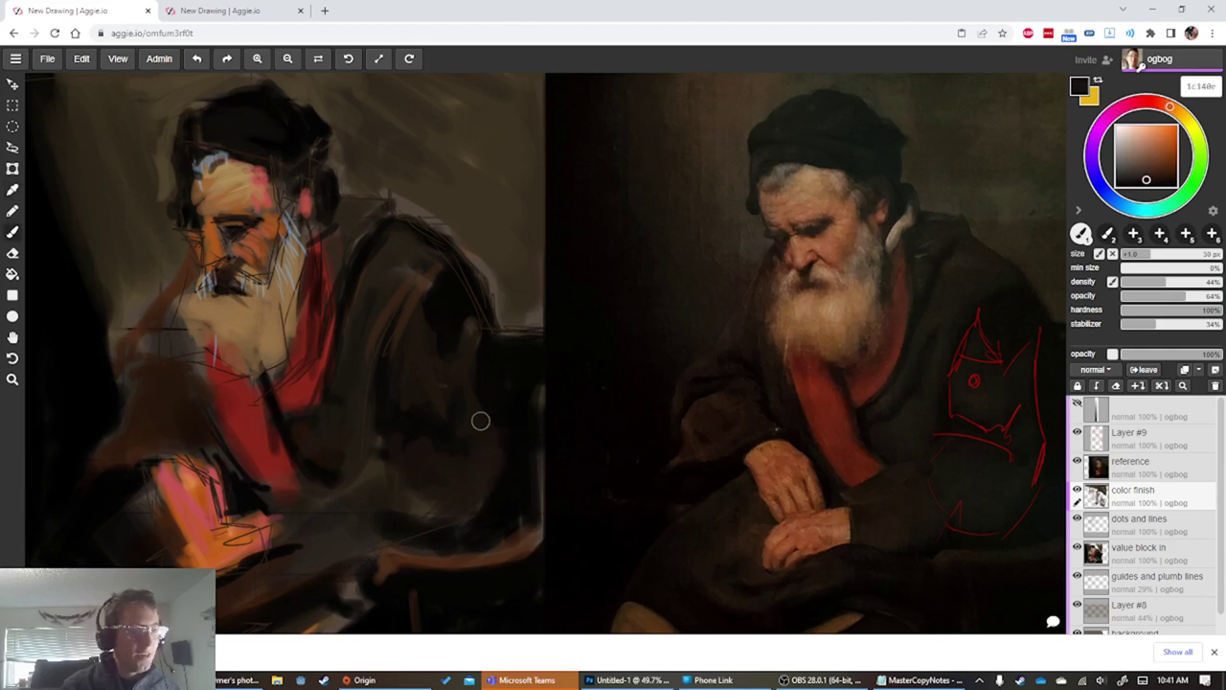
{"action": "left_click", "coordinate": [494, 402], "text": "alt"}
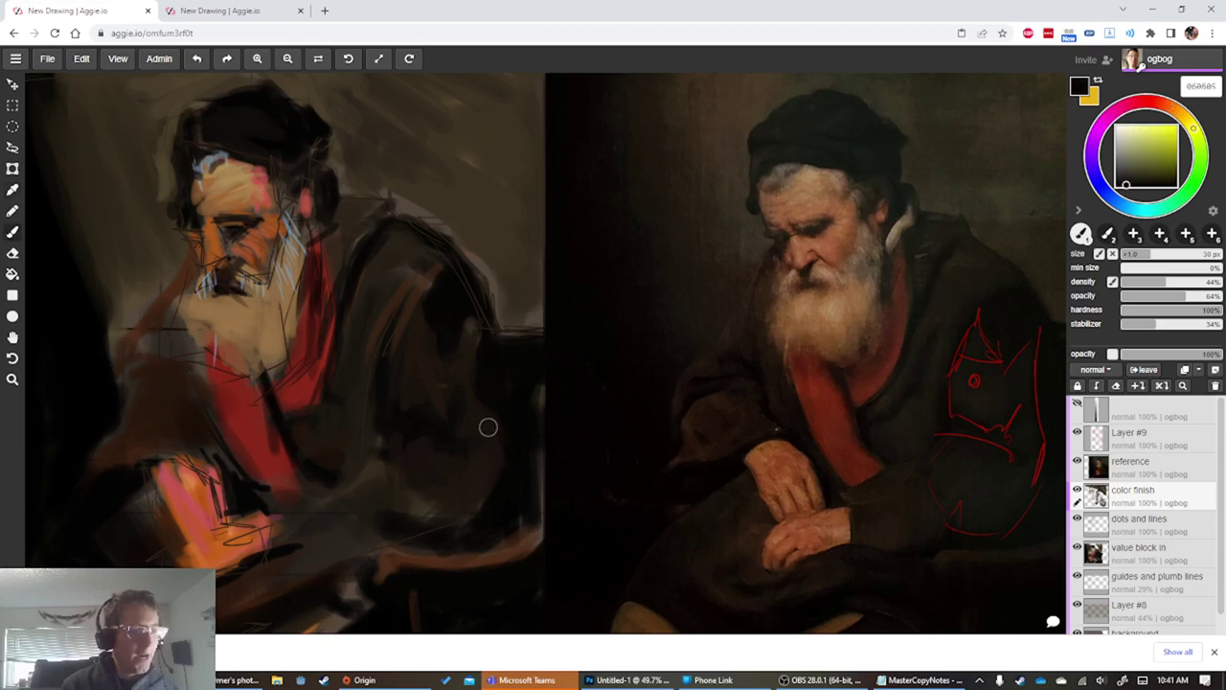
{"action": "left_click", "coordinate": [481, 430], "text": "alt"}
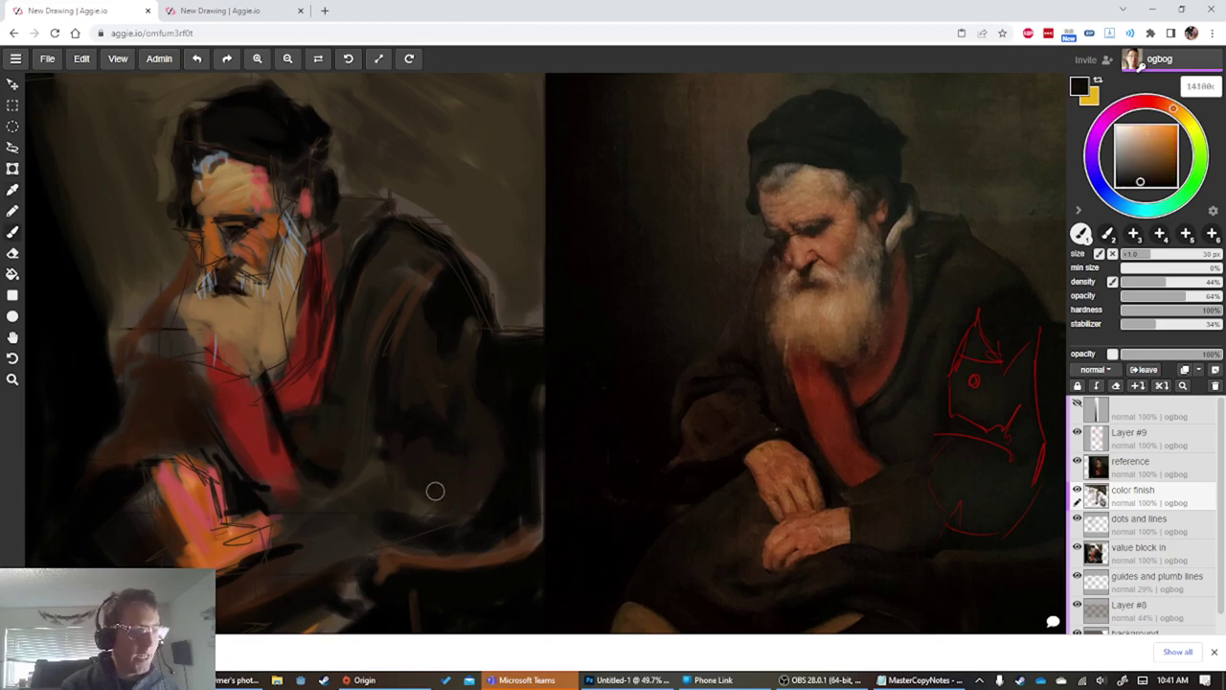
Paint a near-black shadow beneath the elbow and into the inner sleeve fold, reducing the brush for the fold
{"action": "left_click", "coordinate": [491, 523], "text": "alt"}
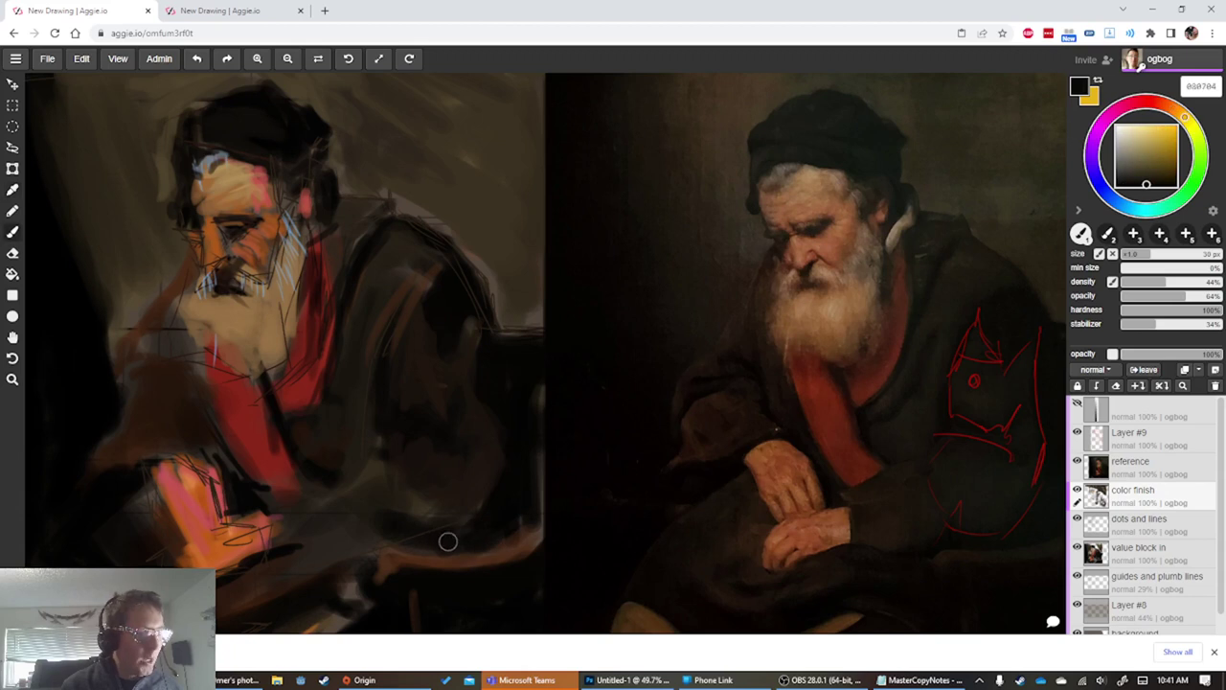
{"action": "mouse_move", "coordinate": [448, 541]}
{"action": "left_mouse_down"}
{"action": "mouse_move", "coordinate": [404, 535]}
{"action": "mouse_move", "coordinate": [393, 485]}
{"action": "left_mouse_up"}
{"action": "key", "text": "["}
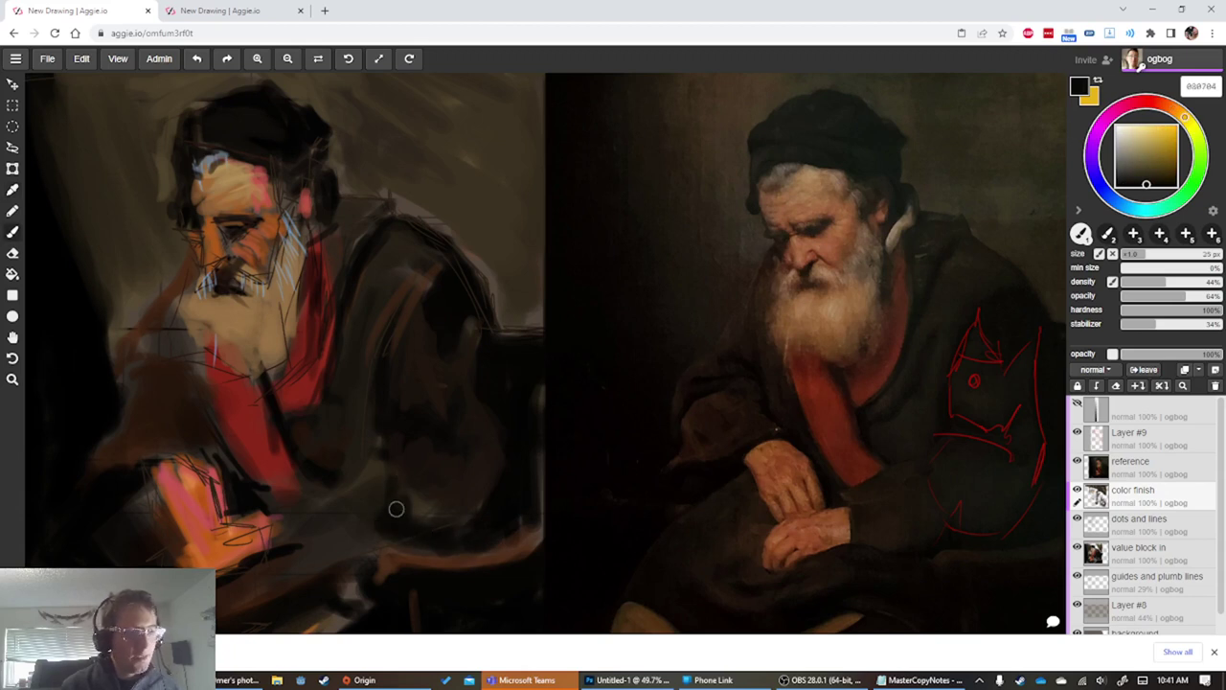
{"action": "key", "text": "bracketleft"}
{"action": "key", "text": "bracketleft"}
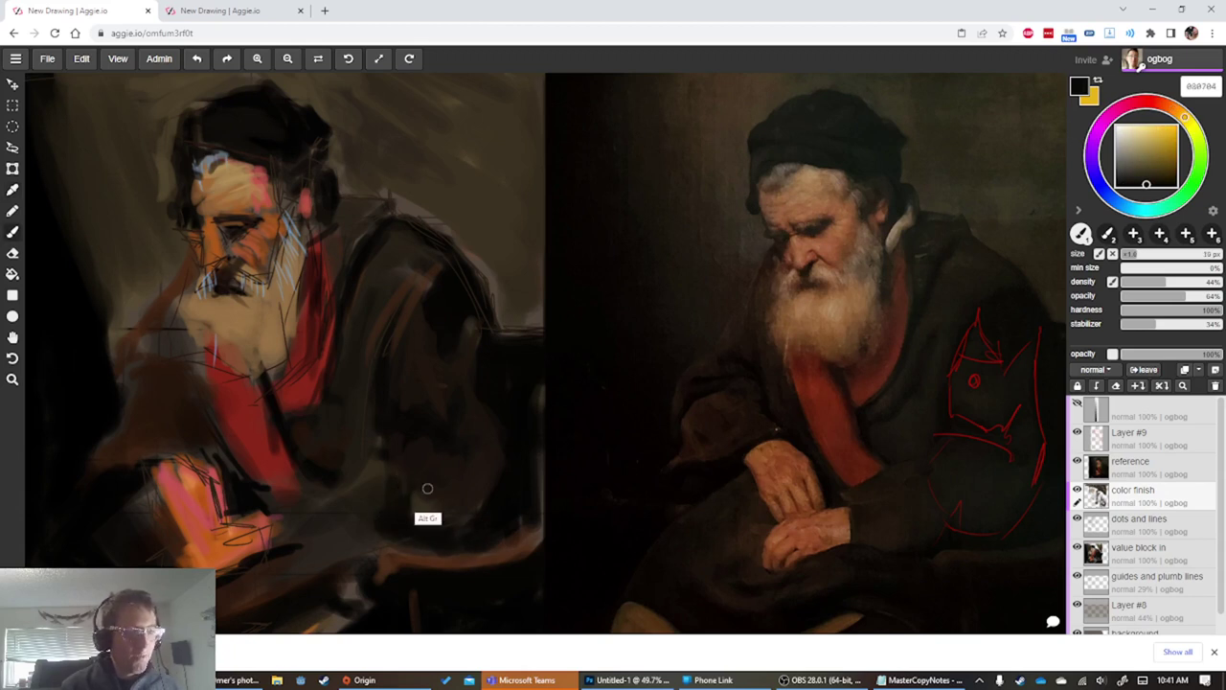
Soften the sleeve's inner fold and forearm with sampled dark browns and near-black, enlarging the brush to 35 px
{"action": "left_click", "coordinate": [426, 482], "text": "alt"}
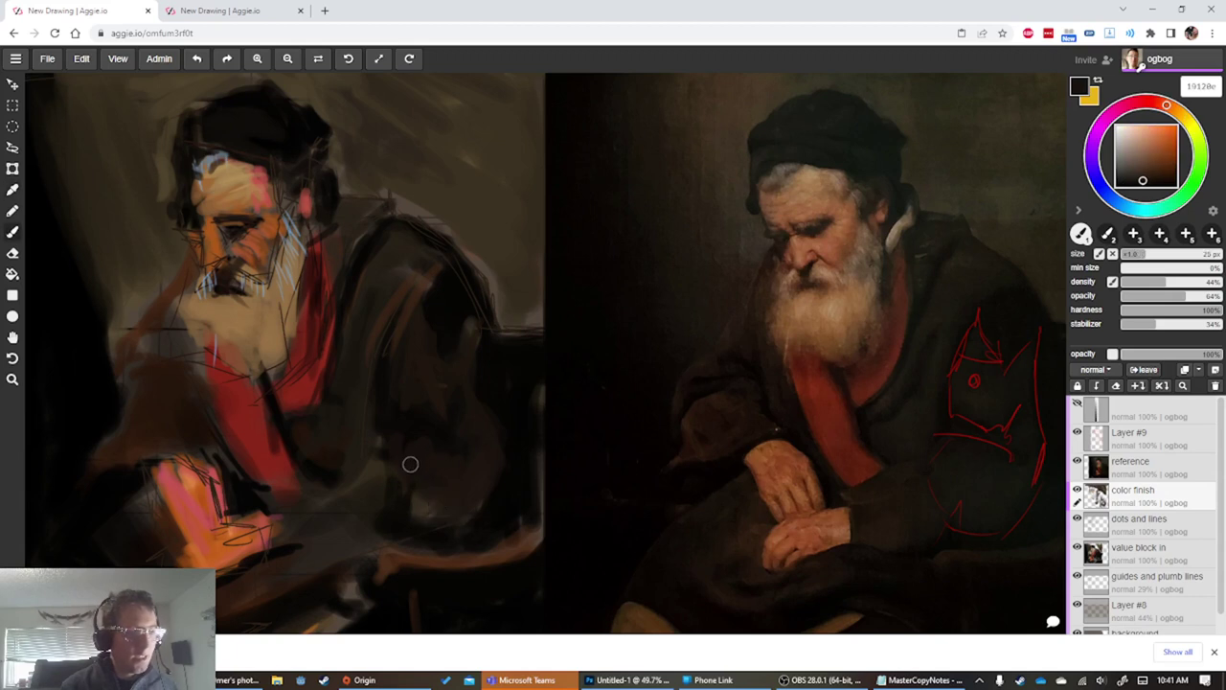
{"action": "left_click", "coordinate": [406, 487], "text": "alt"}
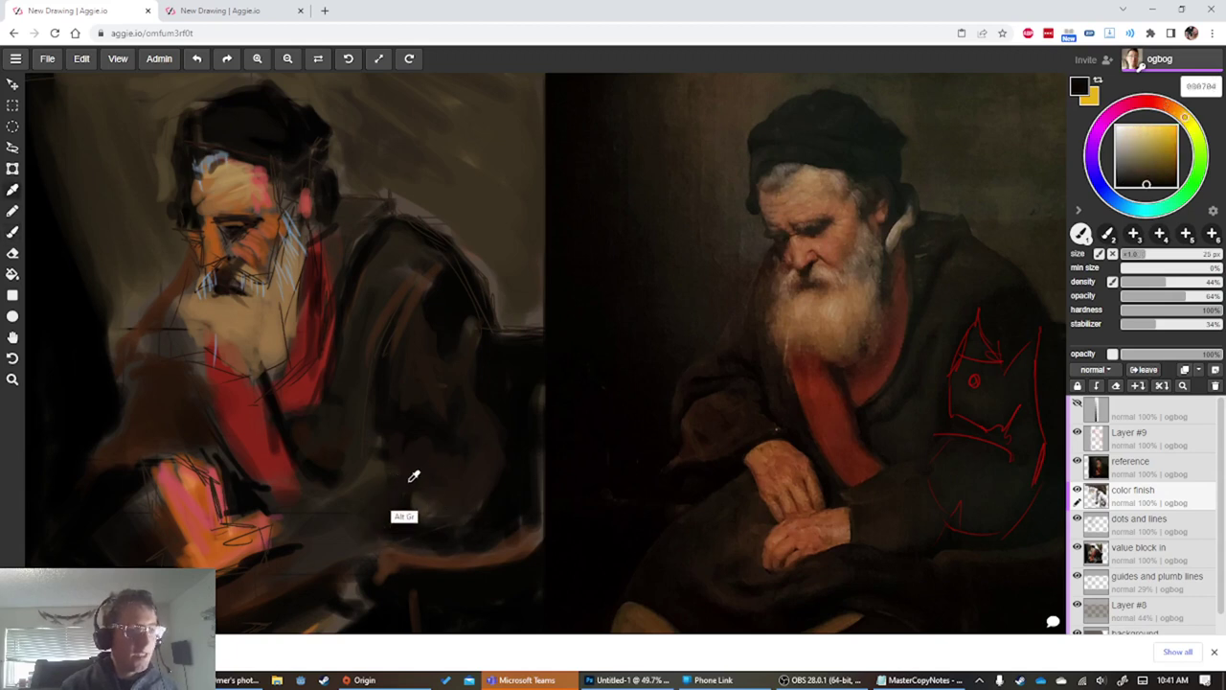
{"action": "left_click", "coordinate": [431, 476], "text": "alt"}
{"action": "key", "text": "bracketright"}
{"action": "key", "text": "bracketright"}
{"action": "key", "text": "bracketright"}
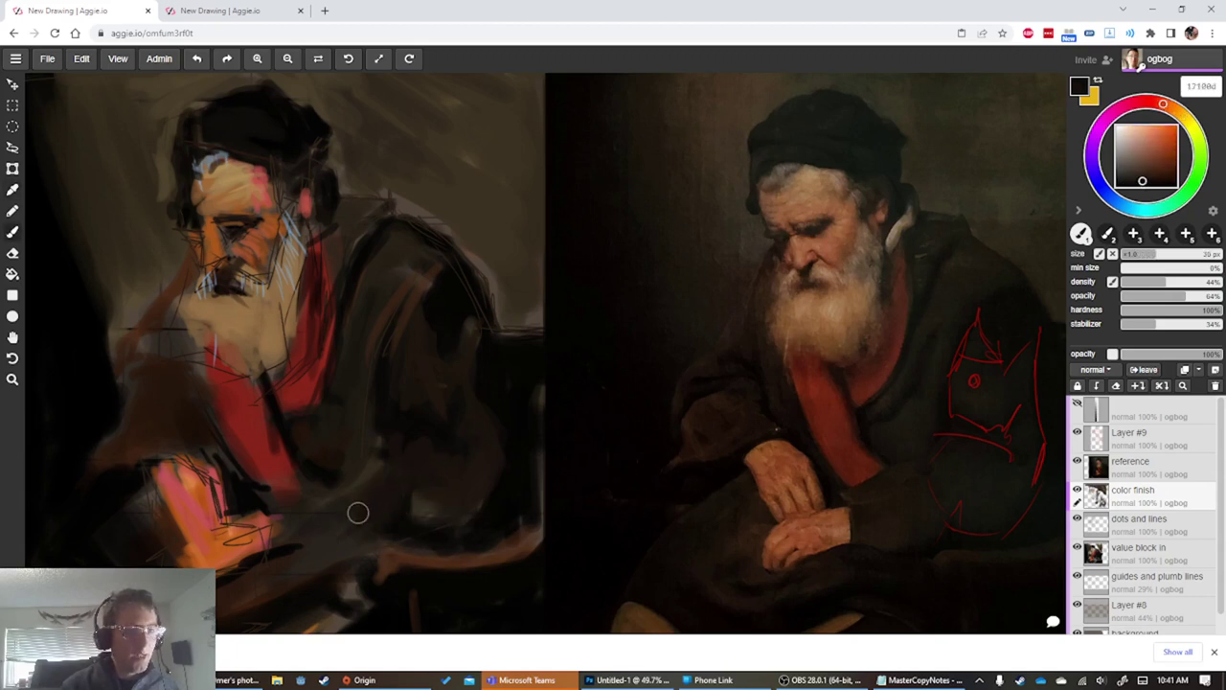
Darken the grey forearm area between the hands and the elbow with near-black and dark brown sampled from the robe
{"action": "left_click", "coordinate": [395, 442], "text": "alt"}
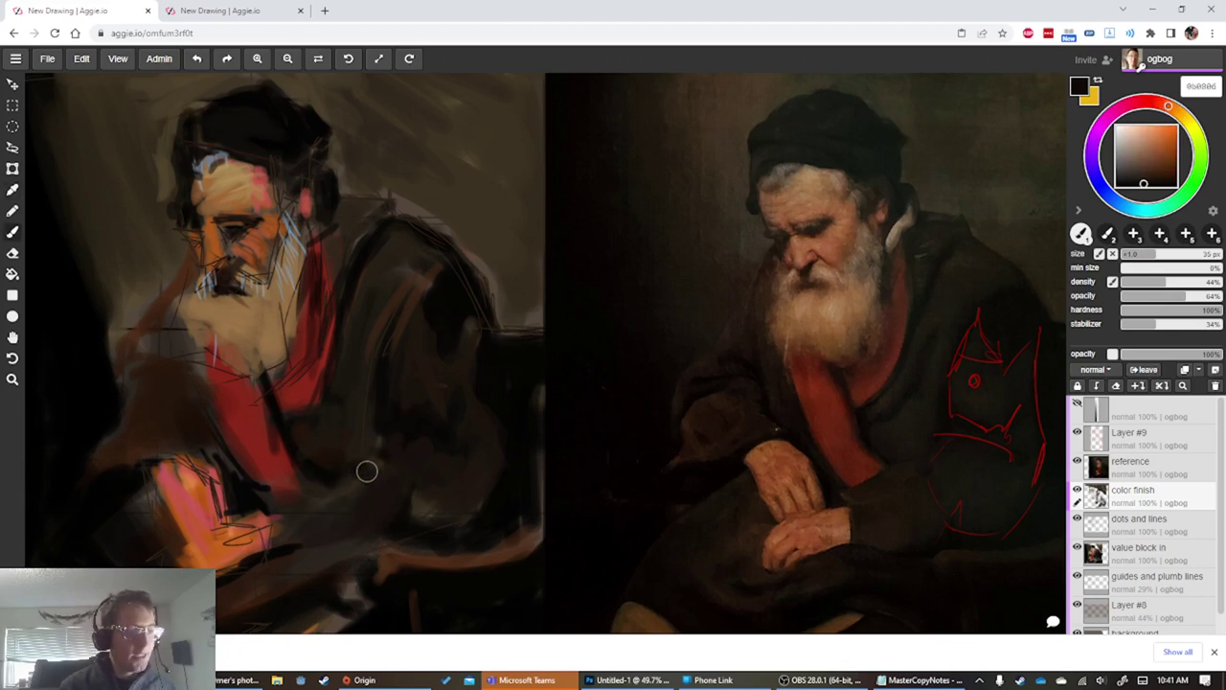
{"action": "left_click", "coordinate": [371, 543], "text": "alt"}
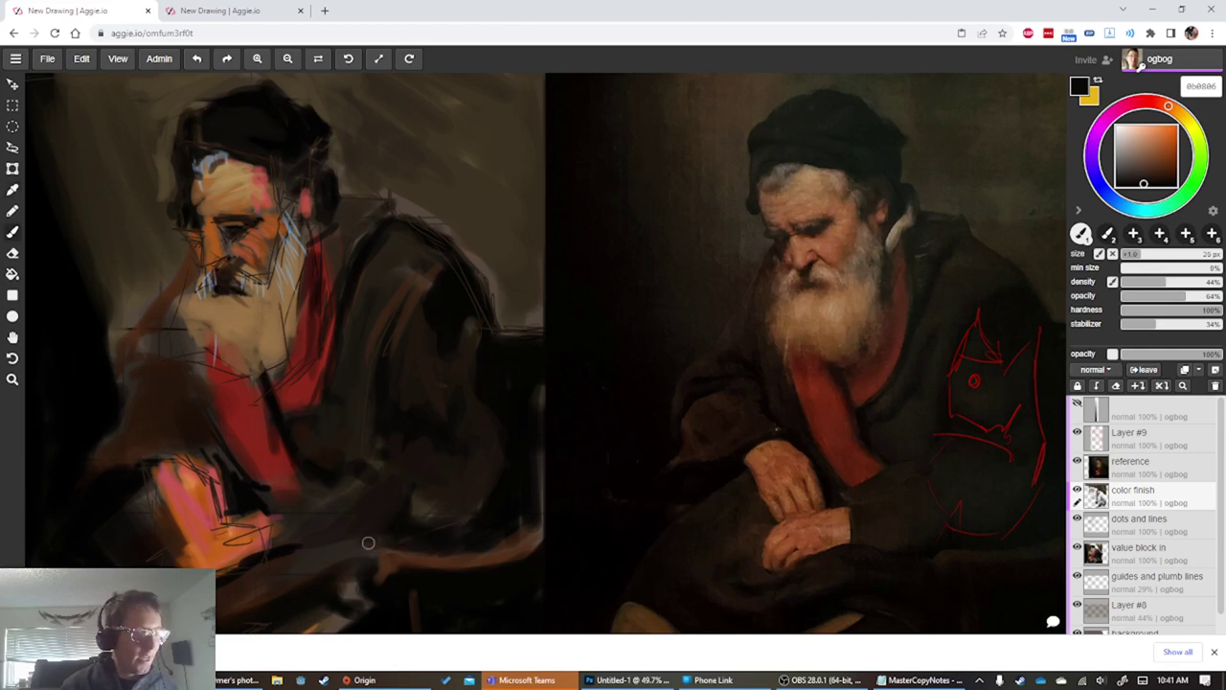
{"action": "left_click", "coordinate": [446, 502], "text": "alt"}
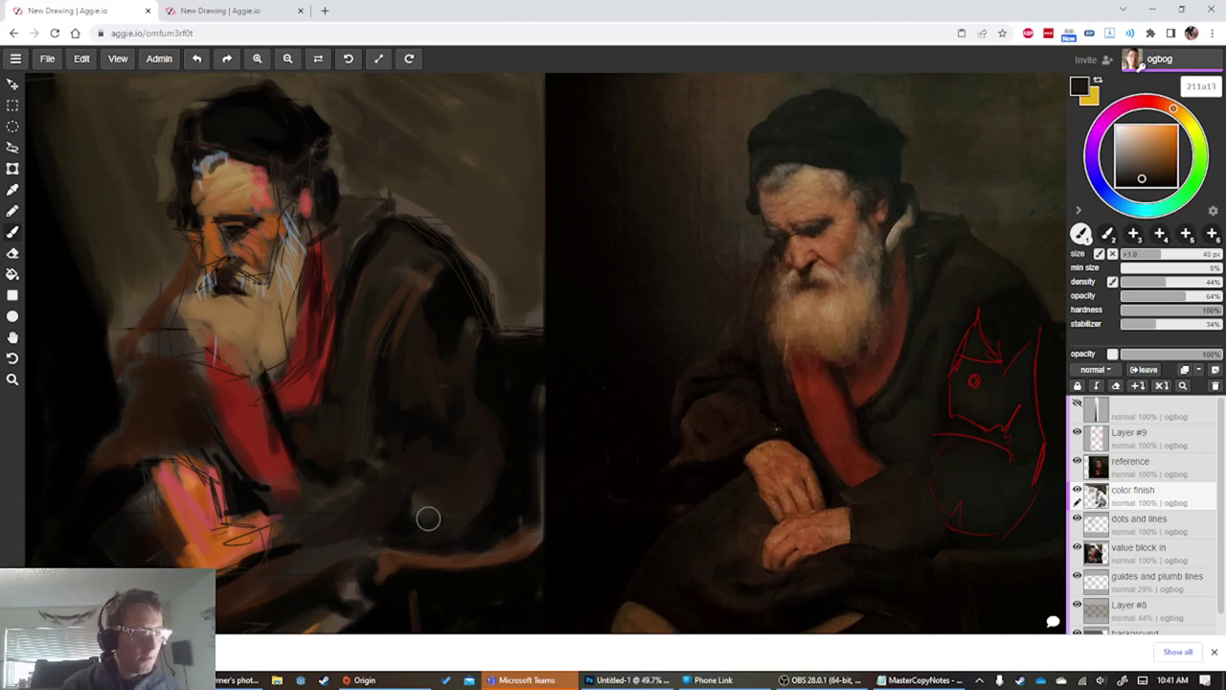
Tone down the orange chair arm below the elbow with dark brown, using an enlarged brush
{"action": "left_click_drag", "start_coordinate": [335, 544], "coordinate": [269, 473]}
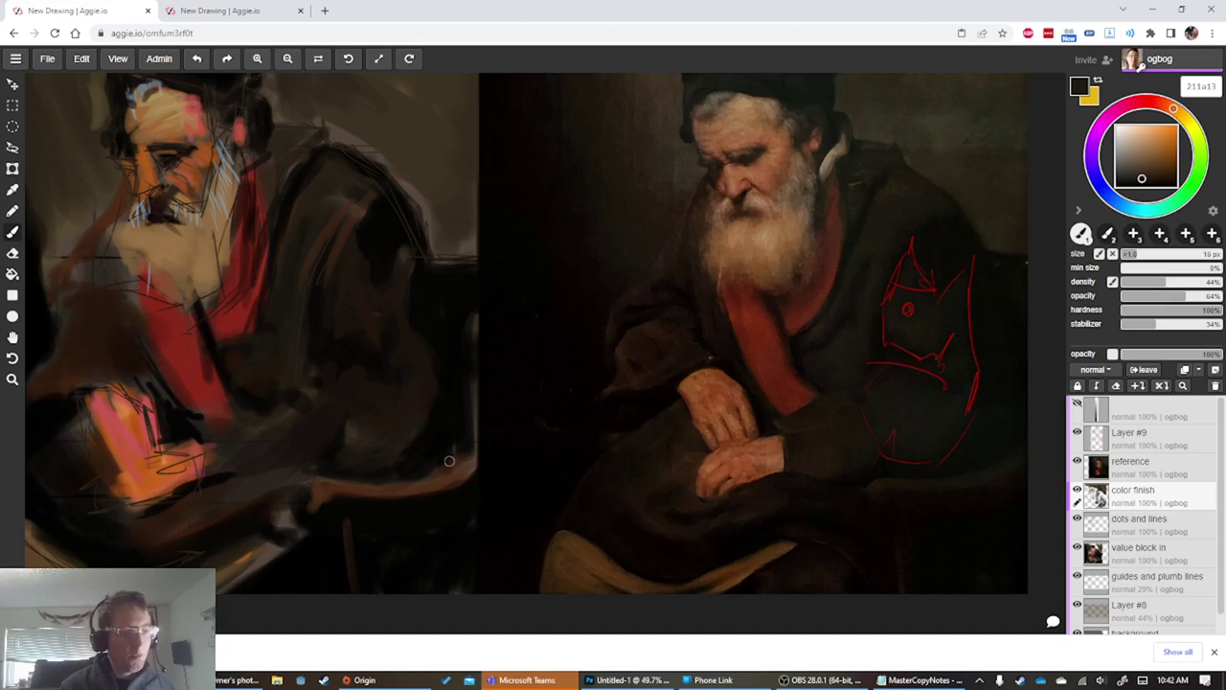
{"action": "key", "text": "bracketright"}
{"action": "key", "text": "bracketright"}
{"action": "key", "text": "bracketright"}
{"action": "key", "text": "bracketright"}
{"action": "key", "text": "bracketright"}
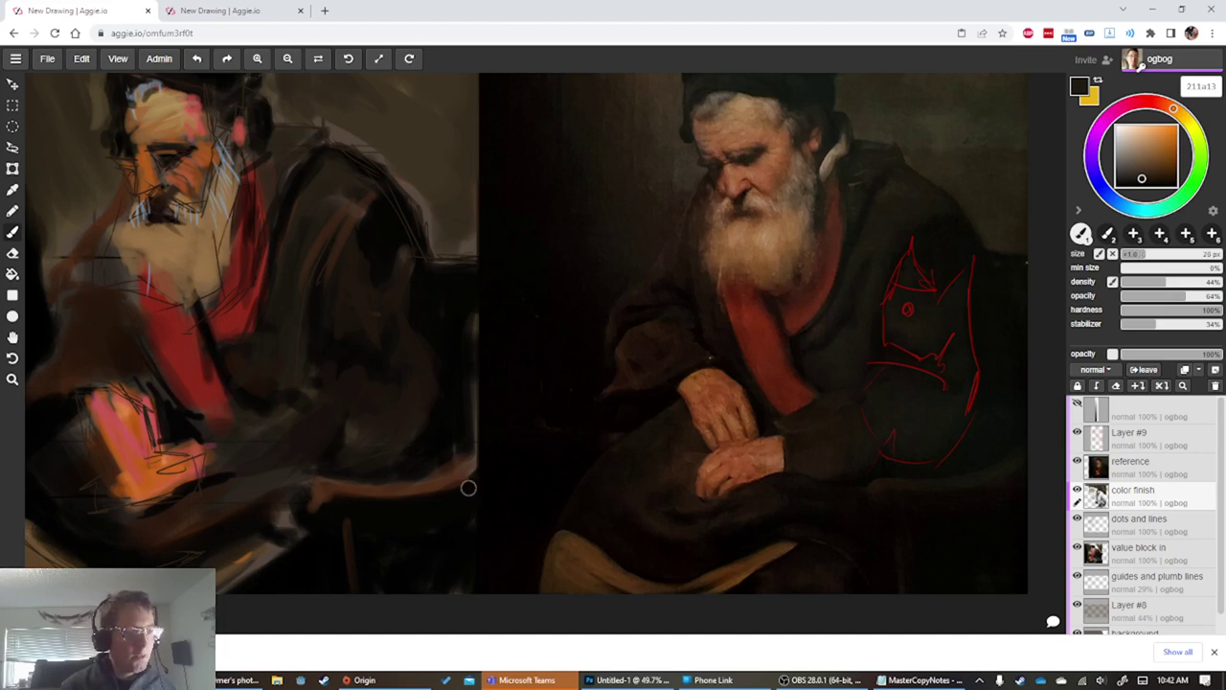
{"action": "left_click", "coordinate": [442, 478], "text": "alt"}
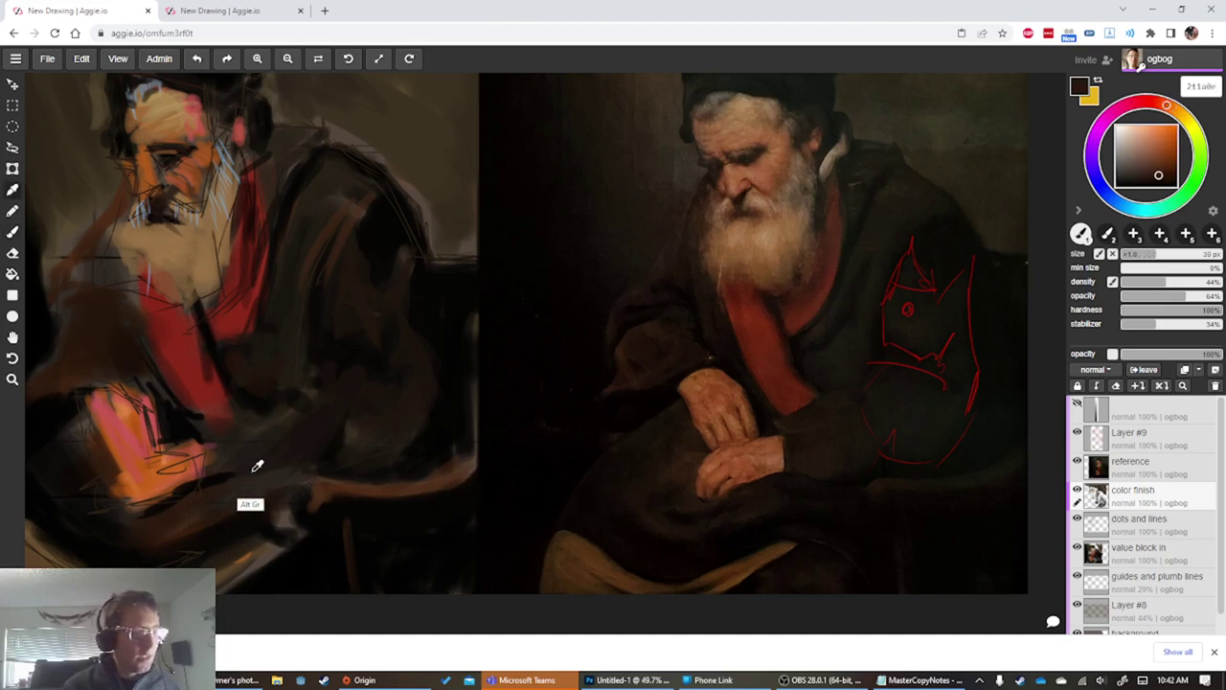
Glaze dark brown sampled from the robe over the lap folds and the chair arm's near end
{"action": "left_click", "coordinate": [305, 444], "text": "alt"}
{"action": "key", "text": "bracketleft"}
{"action": "key", "text": "bracketleft"}
{"action": "key", "text": "bracketleft"}
{"action": "key", "text": "bracketleft"}
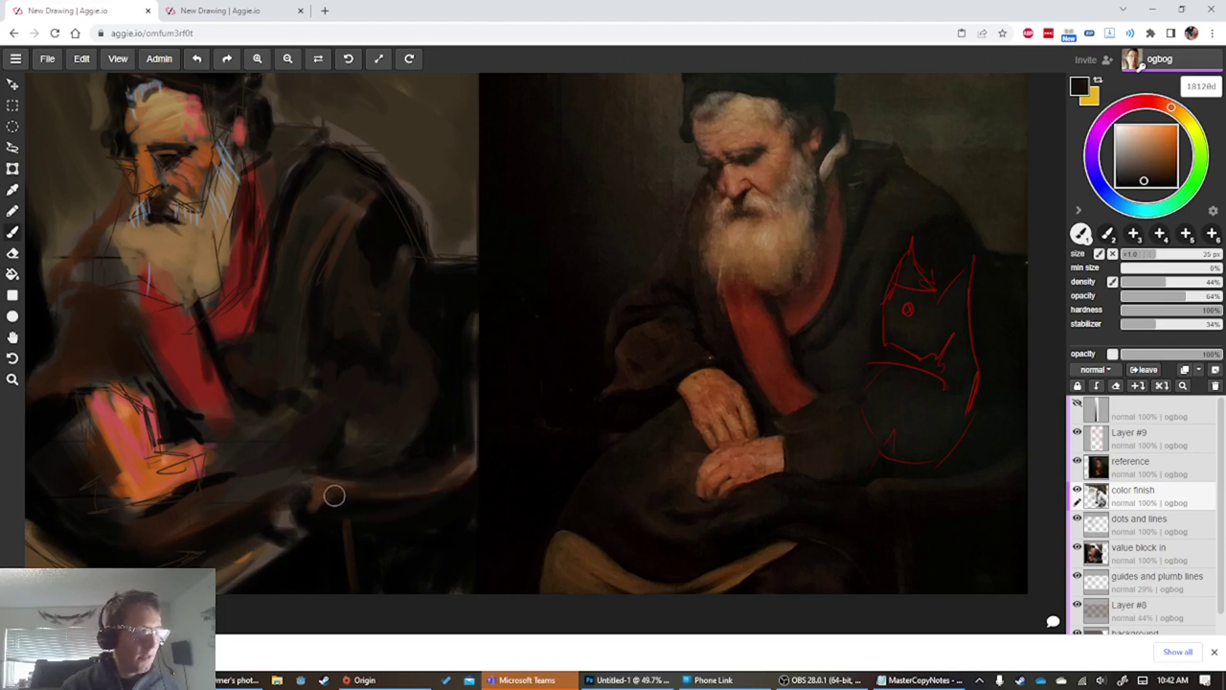
Paint sampled black over the space beneath the chair arm and along the robe's lower edge, with 50 px and 30 px brushes
{"action": "left_click", "coordinate": [339, 564], "text": "alt"}
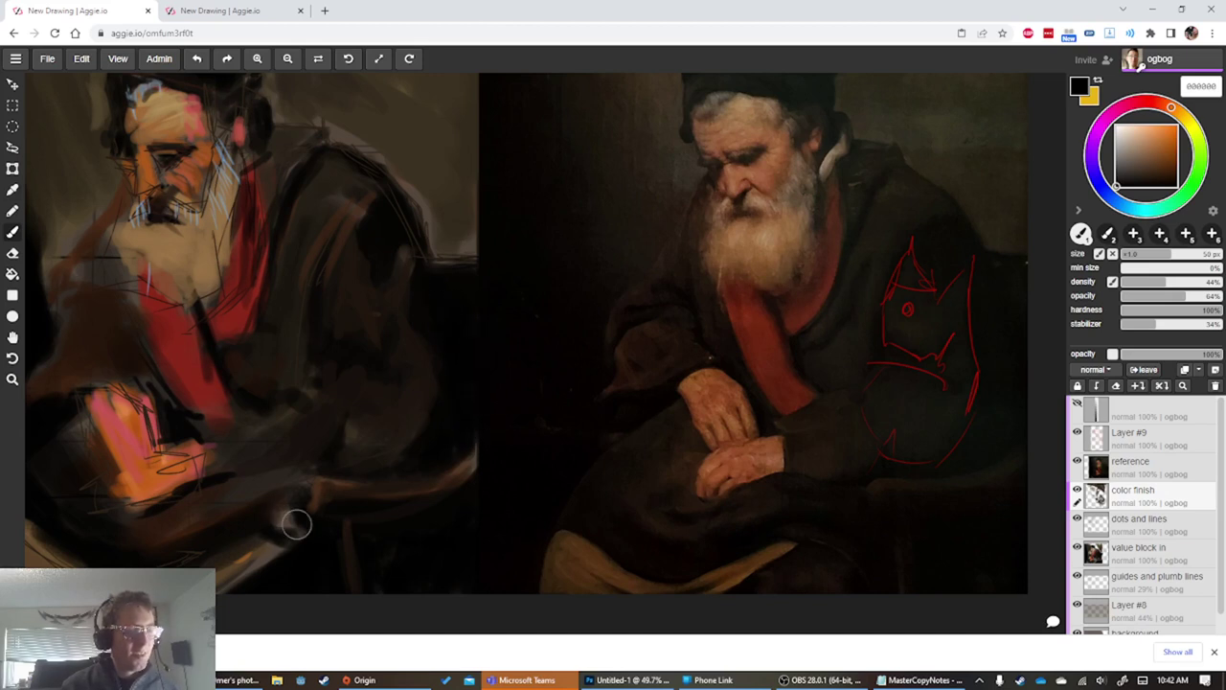
{"action": "key", "text": "alt"}
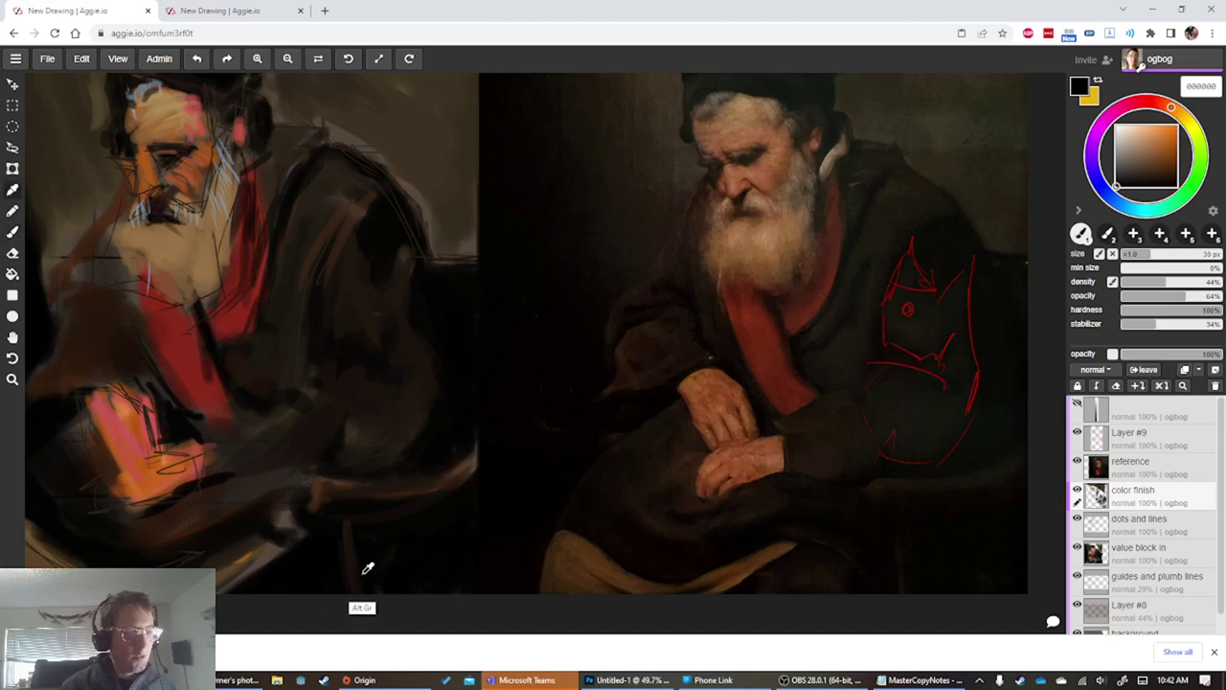
{"action": "left_click", "coordinate": [333, 557], "text": "alt"}
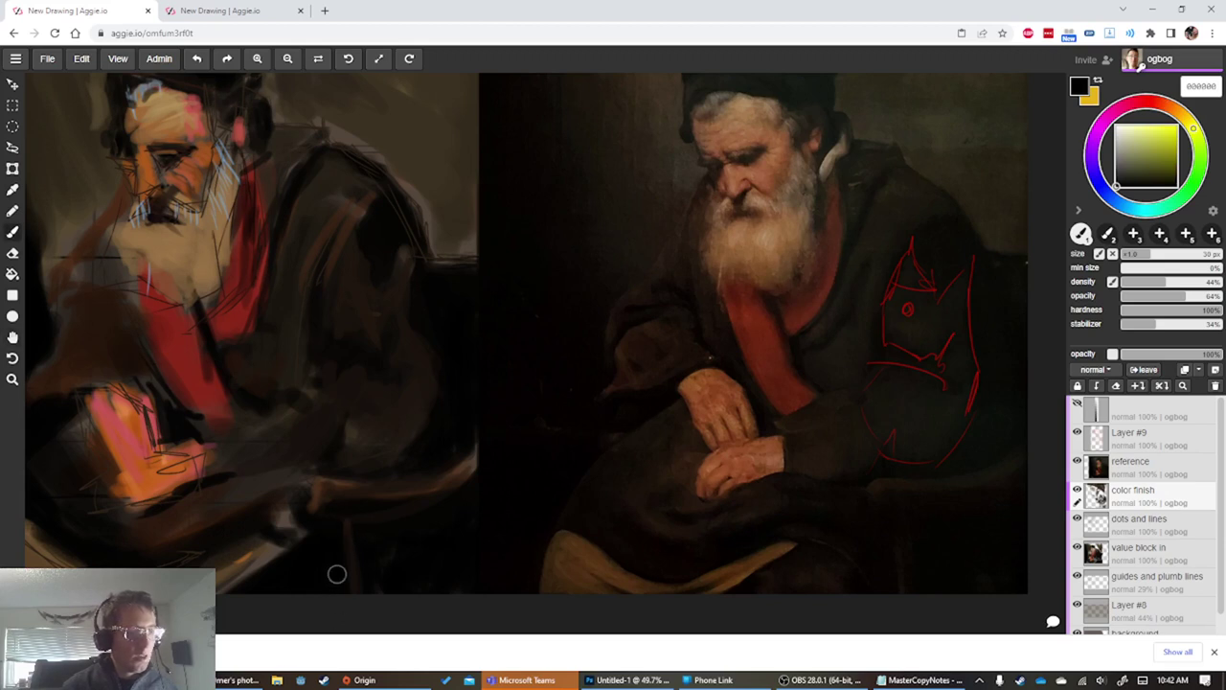
Draw a thin curved line from the tan cloth's tip to the canvas bottom with a 6 px brush in sampled tan 5a4329
{"action": "left_click_drag", "start_coordinate": [328, 591], "coordinate": [375, 560]}
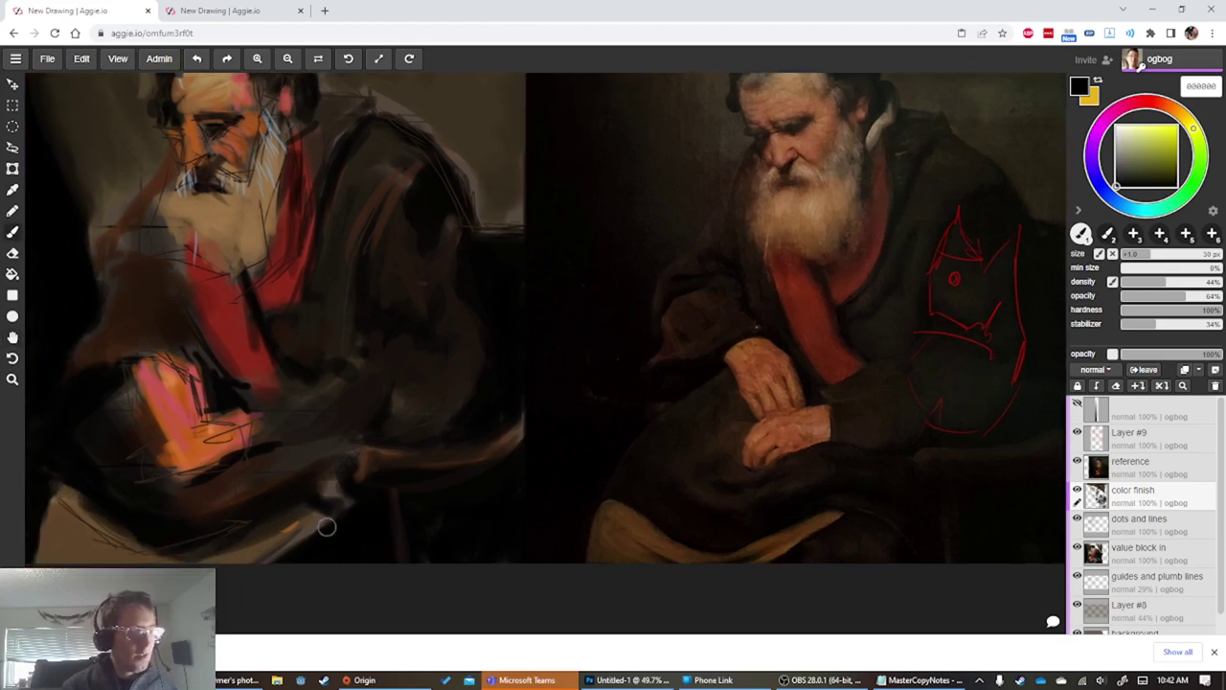
{"action": "key", "text": "["}
{"action": "key", "text": "["}
{"action": "key", "text": "["}
{"action": "key", "text": "["}
{"action": "left_click", "coordinate": [279, 538], "text": "alt"}
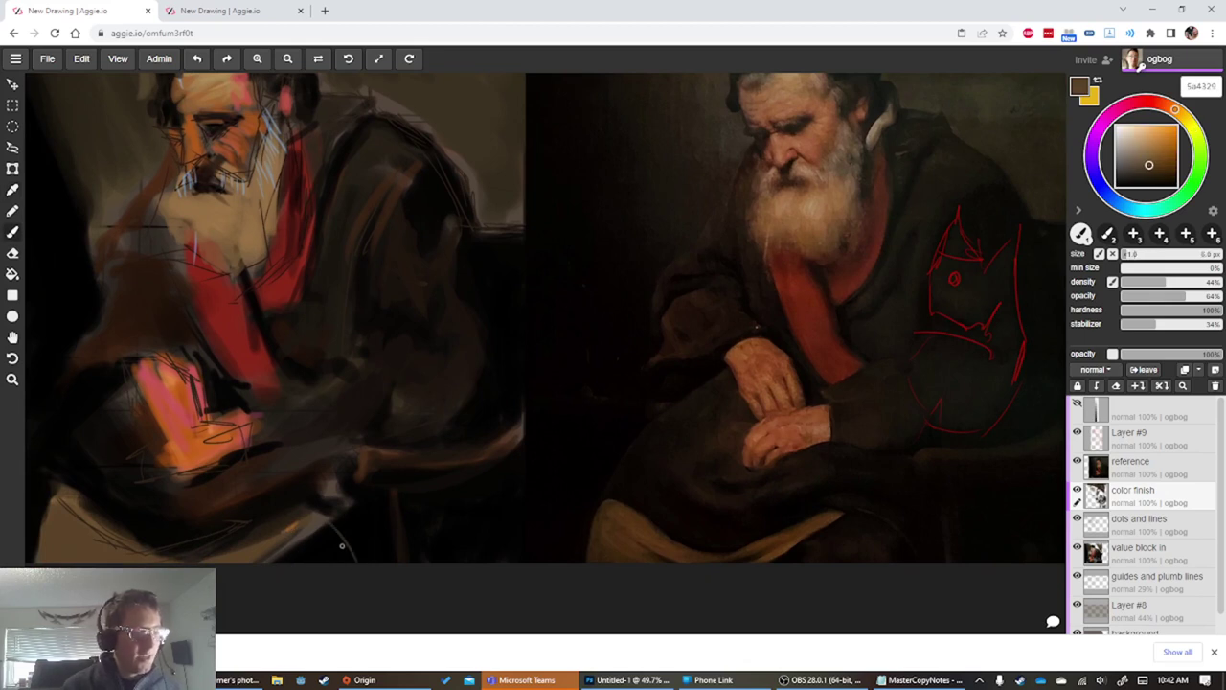
Cover the pale highlight at the robe's lower corner with sampled black and dark brown, using a 30 px brush
{"action": "left_click", "coordinate": [357, 538], "text": "alt"}
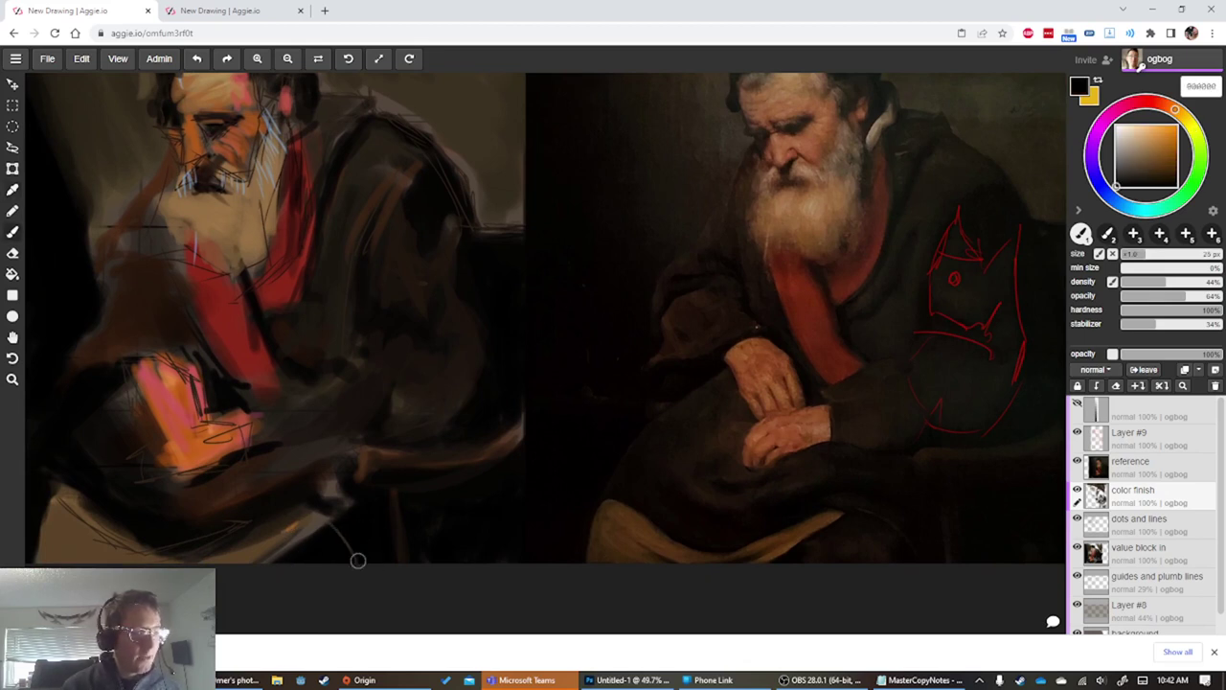
{"action": "mouse_move", "coordinate": [357, 568]}
{"action": "left_mouse_down"}
{"action": "mouse_move", "coordinate": [294, 511]}
{"action": "mouse_move", "coordinate": [339, 552]}
{"action": "mouse_move", "coordinate": [350, 544]}
{"action": "mouse_move", "coordinate": [301, 518]}
{"action": "mouse_move", "coordinate": [334, 522]}
{"action": "mouse_move", "coordinate": [345, 506]}
{"action": "mouse_move", "coordinate": [315, 483]}
{"action": "mouse_move", "coordinate": [356, 495]}
{"action": "mouse_move", "coordinate": [316, 485]}
{"action": "mouse_move", "coordinate": [352, 504]}
{"action": "mouse_move", "coordinate": [288, 501]}
{"action": "left_mouse_up"}
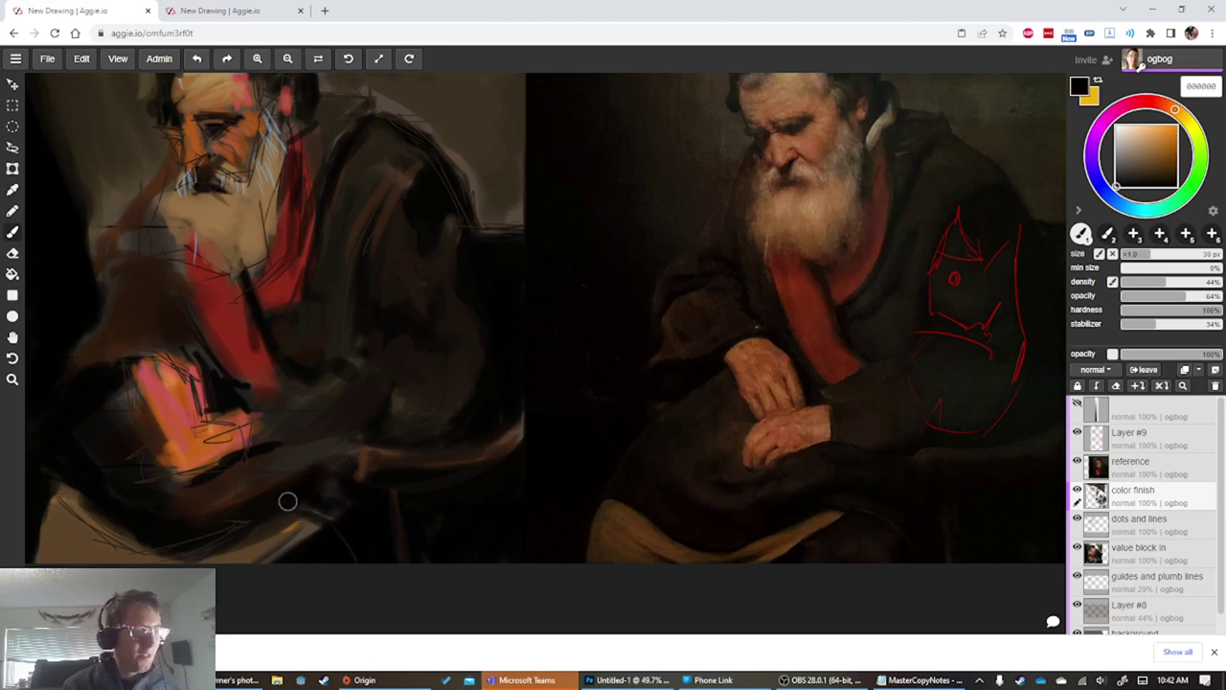
{"action": "key", "text": "alt"}
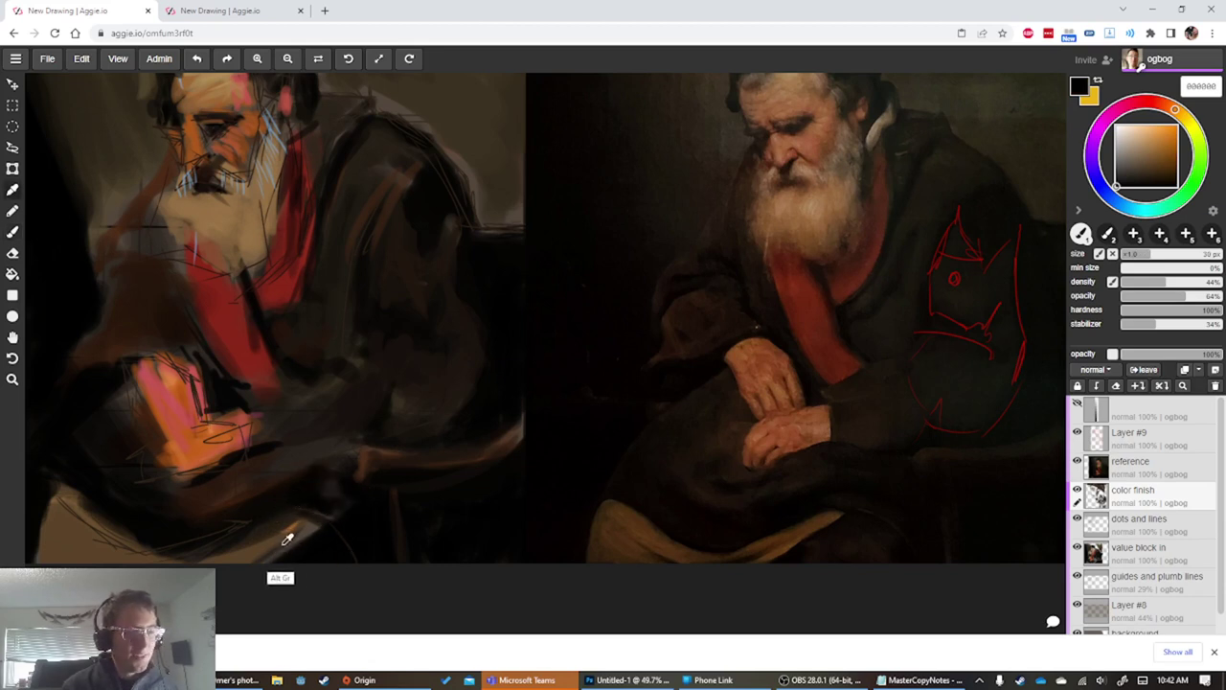
{"action": "left_click", "coordinate": [259, 464], "text": "alt"}
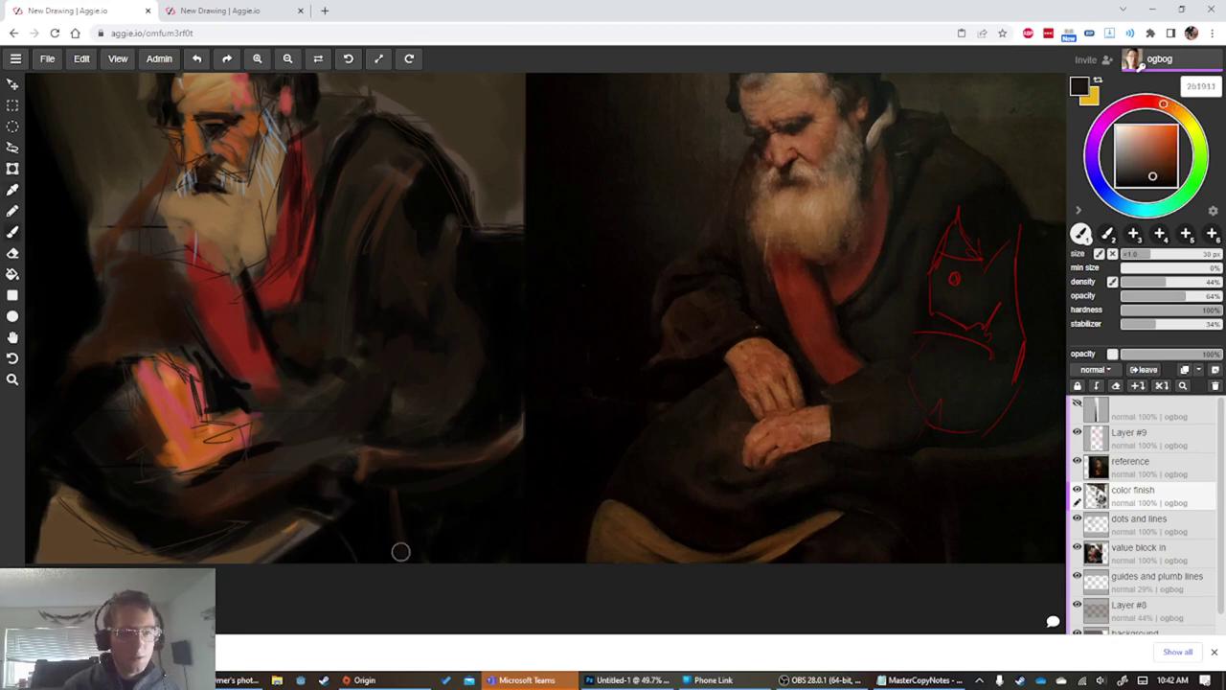
Refine the tan cloth's tip and add a thin vertical brown line beside it, using a small brush and sampled tan and browns
{"action": "key", "text": "alt"}
{"action": "left_click", "coordinate": [285, 532], "text": "alt"}
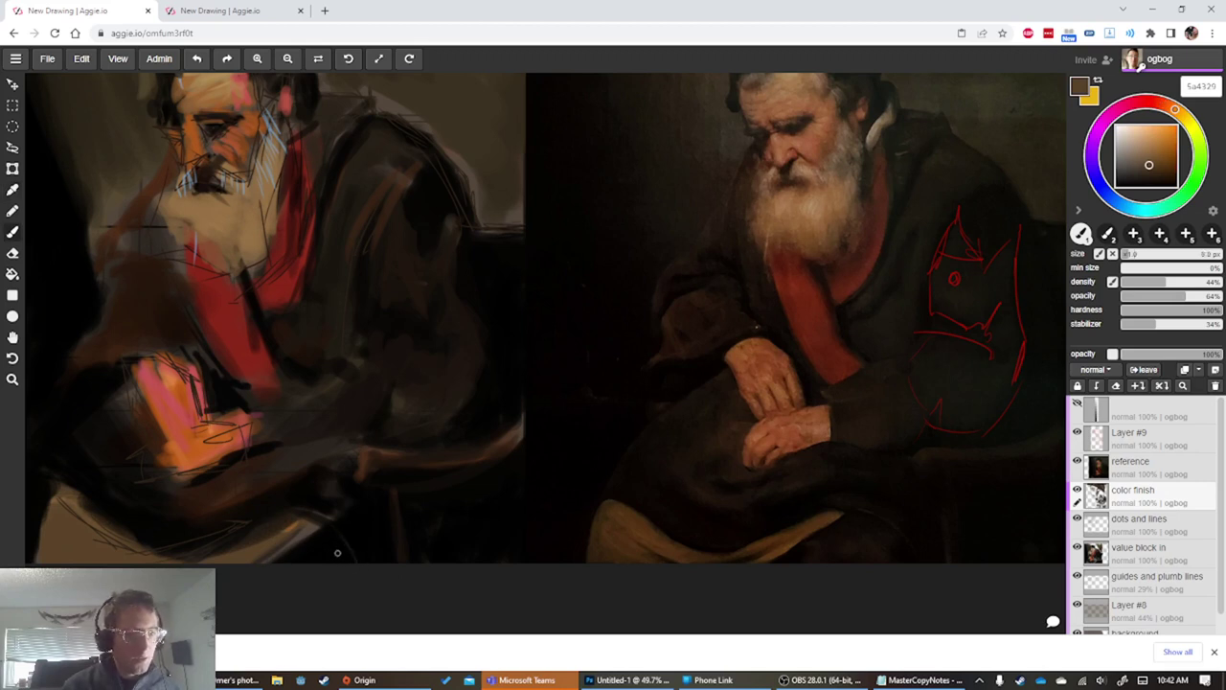
{"action": "left_click", "coordinate": [257, 491], "text": "alt"}
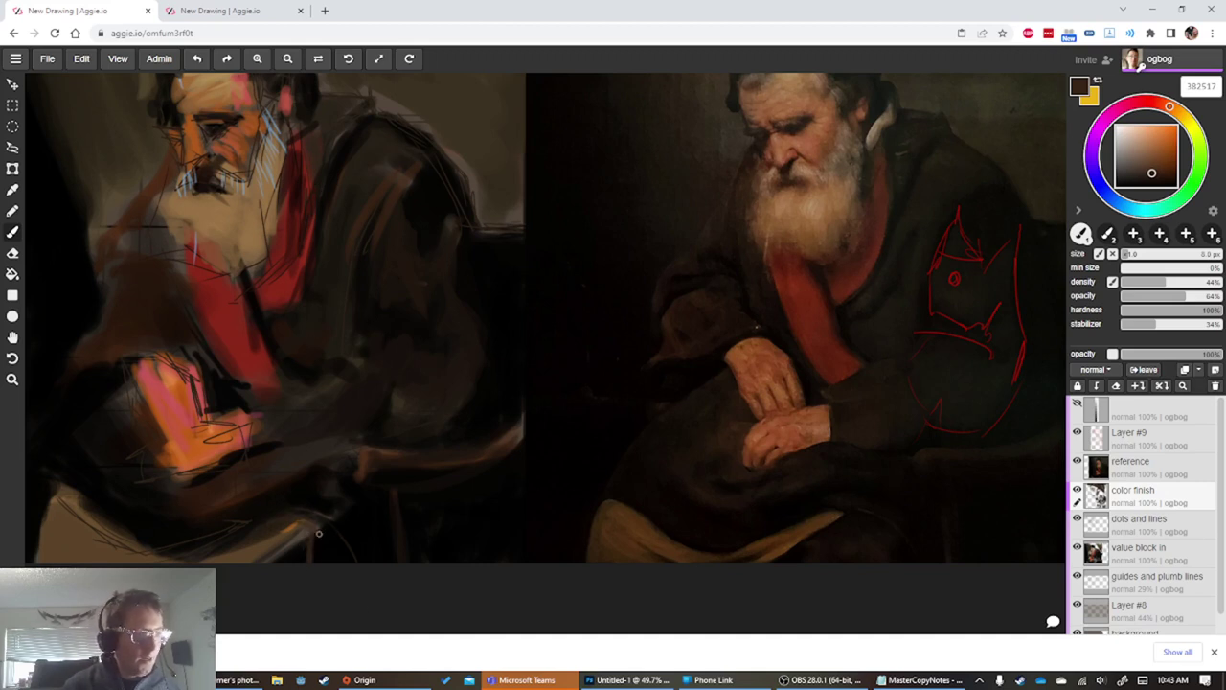
{"action": "left_click", "coordinate": [261, 503], "text": "alt"}
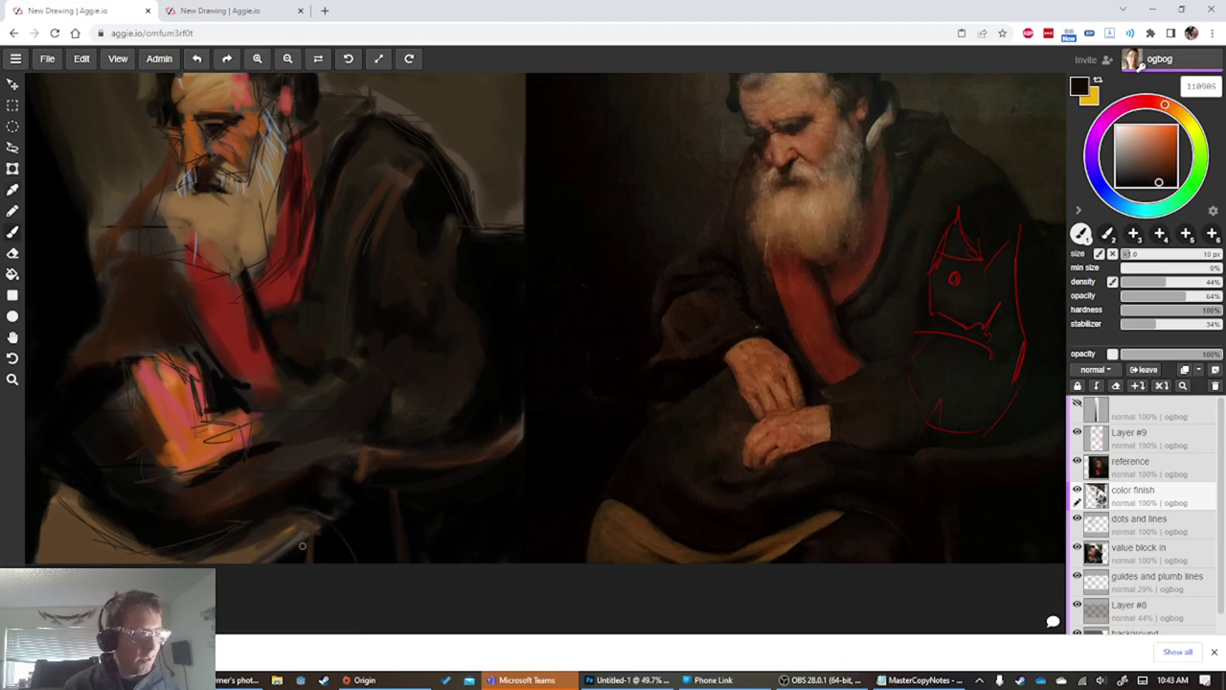
Enlarge the brush and paint over the bright streak at the tan cloth's tip
{"action": "key", "text": "]"}
{"action": "key", "text": "]"}
{"action": "key", "text": "]"}
{"action": "key", "text": "]"}
{"action": "key", "text": "]"}
{"action": "key", "text": "]"}
{"action": "key", "text": "]"}
{"action": "key", "text": "]"}
{"action": "key", "text": "]"}
{"action": "key", "text": "]"}
{"action": "mouse_move", "coordinate": [300, 545]}
{"action": "left_mouse_down"}
{"action": "mouse_move", "coordinate": [272, 570]}
{"action": "mouse_move", "coordinate": [296, 553]}
{"action": "mouse_move", "coordinate": [286, 540]}
{"action": "mouse_move", "coordinate": [274, 548]}
{"action": "mouse_move", "coordinate": [285, 553]}
{"action": "mouse_move", "coordinate": [217, 559]}
{"action": "left_mouse_up"}
Refine the tan cloth's tip with a 9 px brush in sampled tan 5b4328, then darken beneath it with sampled dark brown 0d0704
{"action": "left_click", "coordinate": [148, 539], "text": "alt"}
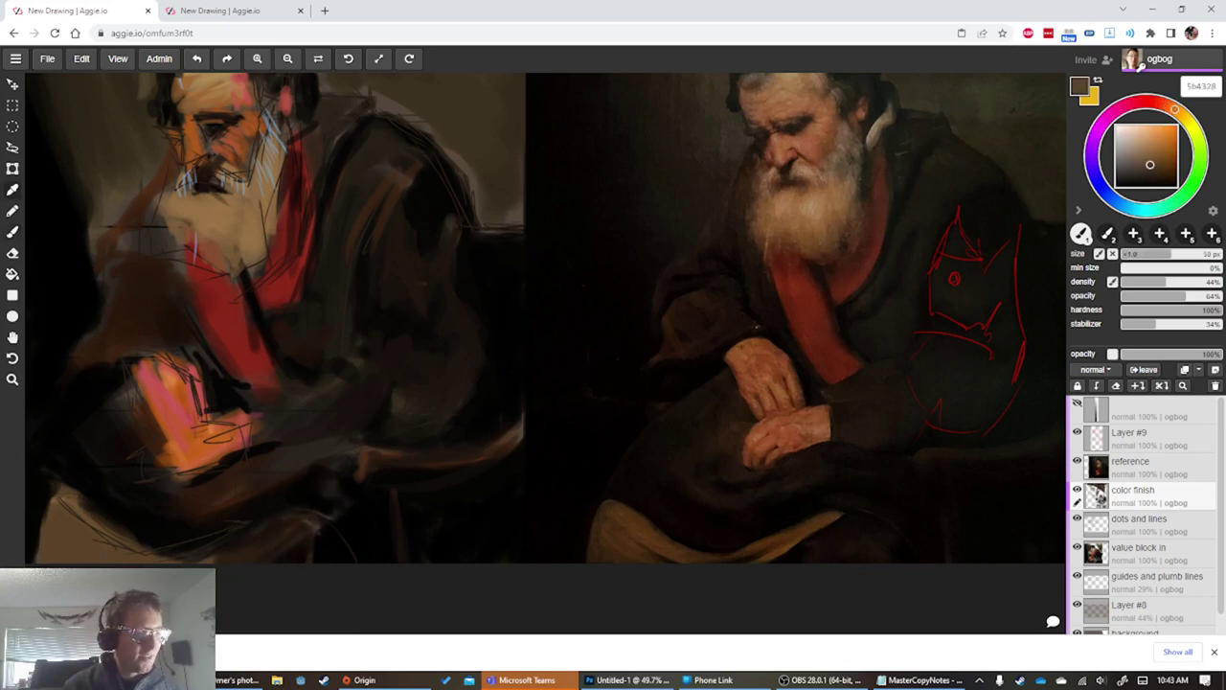
{"action": "key", "text": "["}
{"action": "key", "text": "["}
{"action": "key", "text": "["}
{"action": "key", "text": "["}
{"action": "key", "text": "["}
{"action": "key", "text": "["}
{"action": "key", "text": "["}
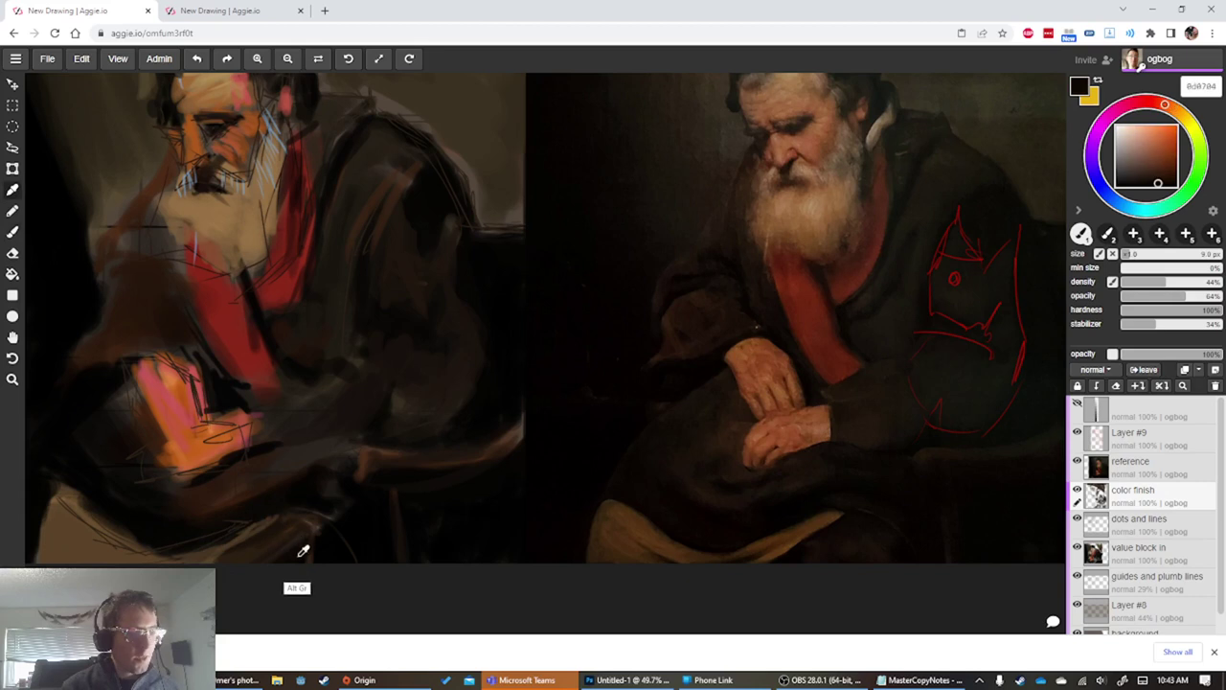
{"action": "left_click", "coordinate": [301, 548], "text": "alt"}
{"action": "mouse_move", "coordinate": [295, 550]}
{"action": "left_mouse_down"}
{"action": "mouse_move", "coordinate": [246, 572]}
{"action": "mouse_move", "coordinate": [230, 561]}
{"action": "left_mouse_up"}
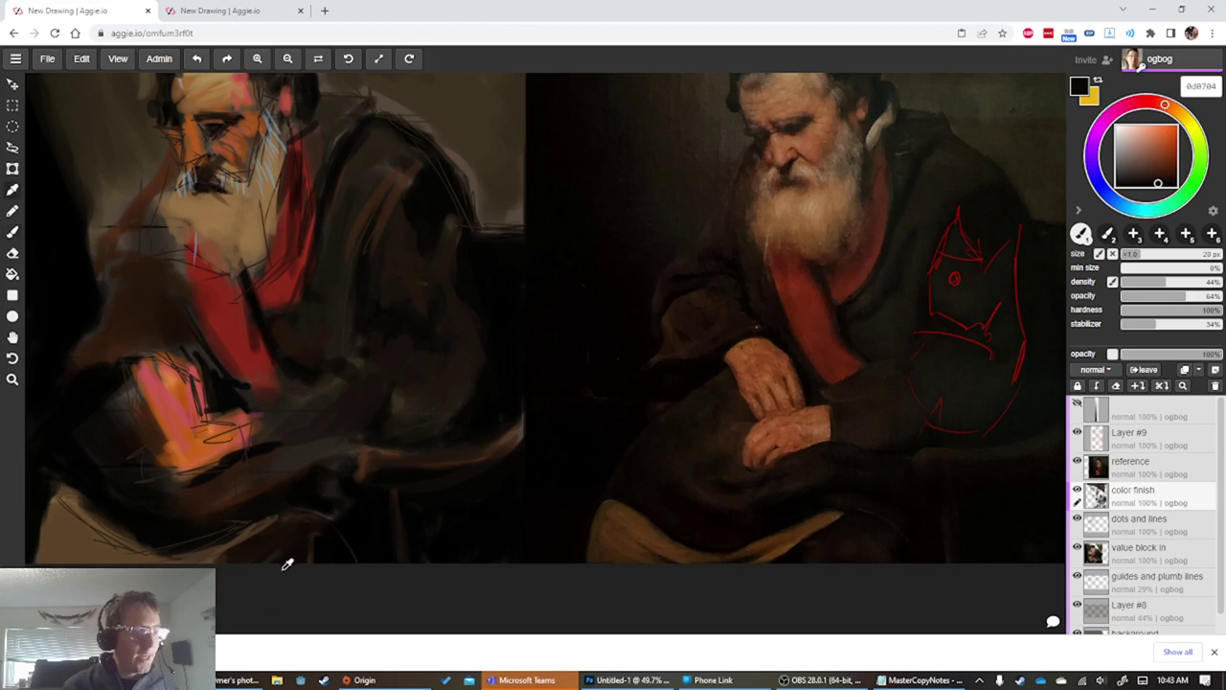
Darken the shadow beside the tan cloth's tip with sampled near-blacks and dark browns, varying the brush from 14 to 35 px
{"action": "left_click", "coordinate": [343, 537], "text": "alt"}
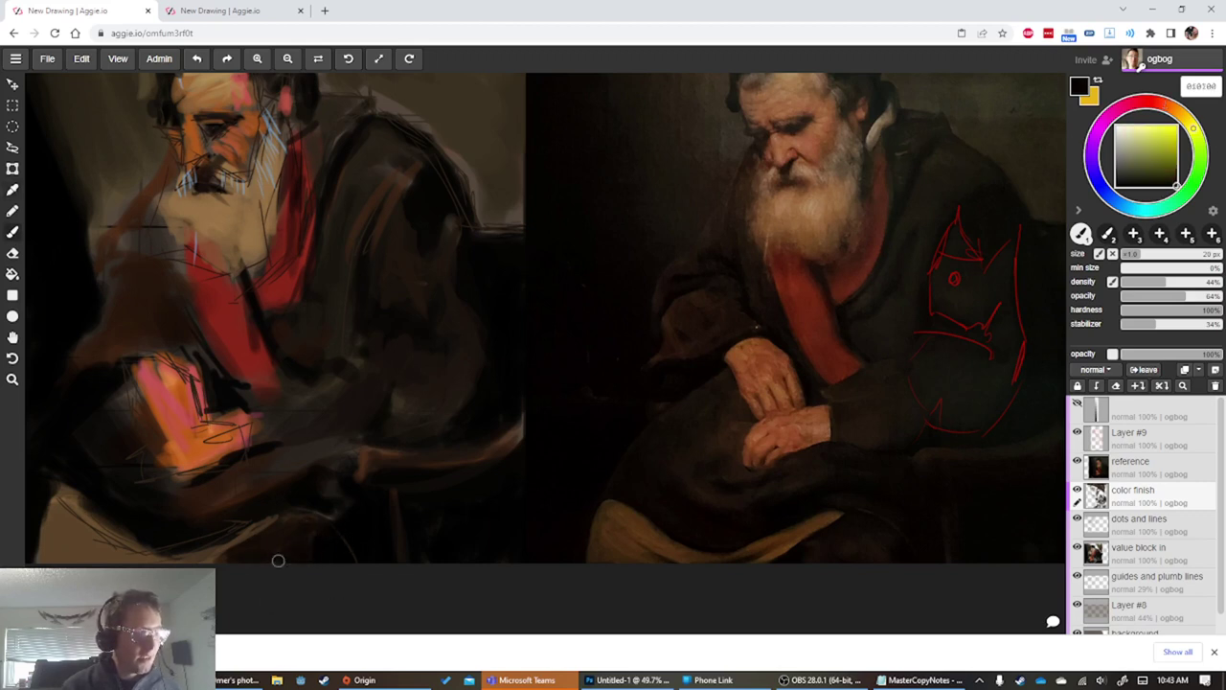
{"action": "left_click", "coordinate": [294, 552], "text": "alt"}
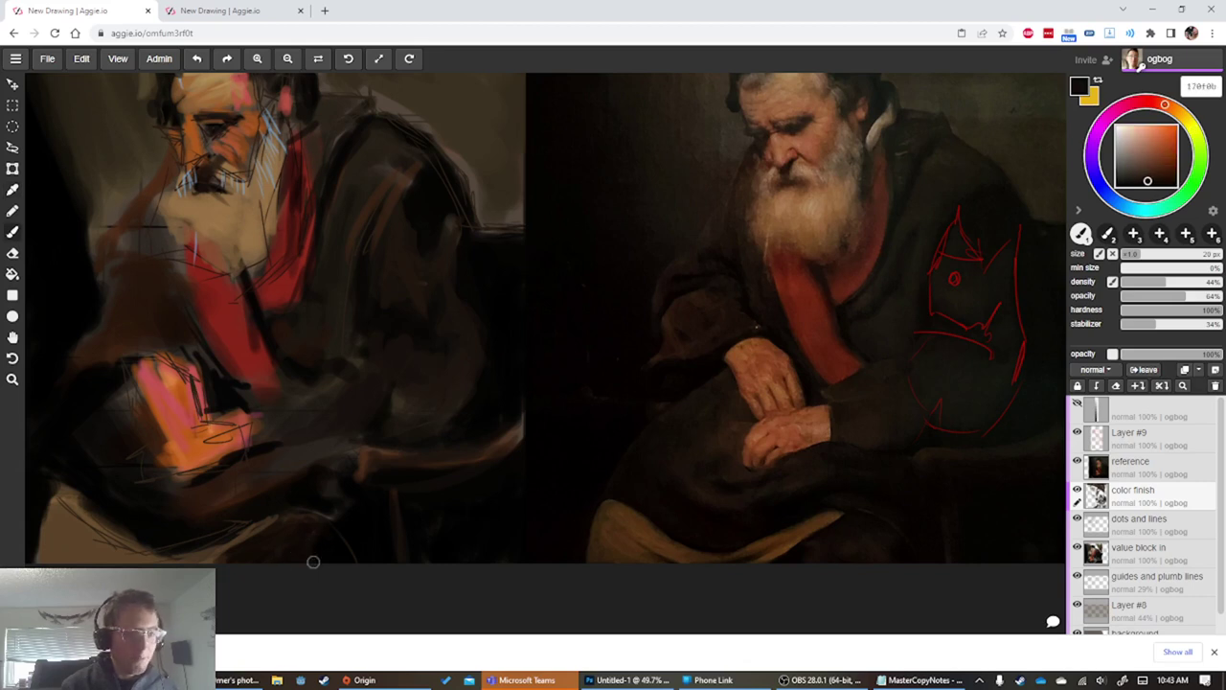
{"action": "left_click", "coordinate": [338, 553], "text": "alt"}
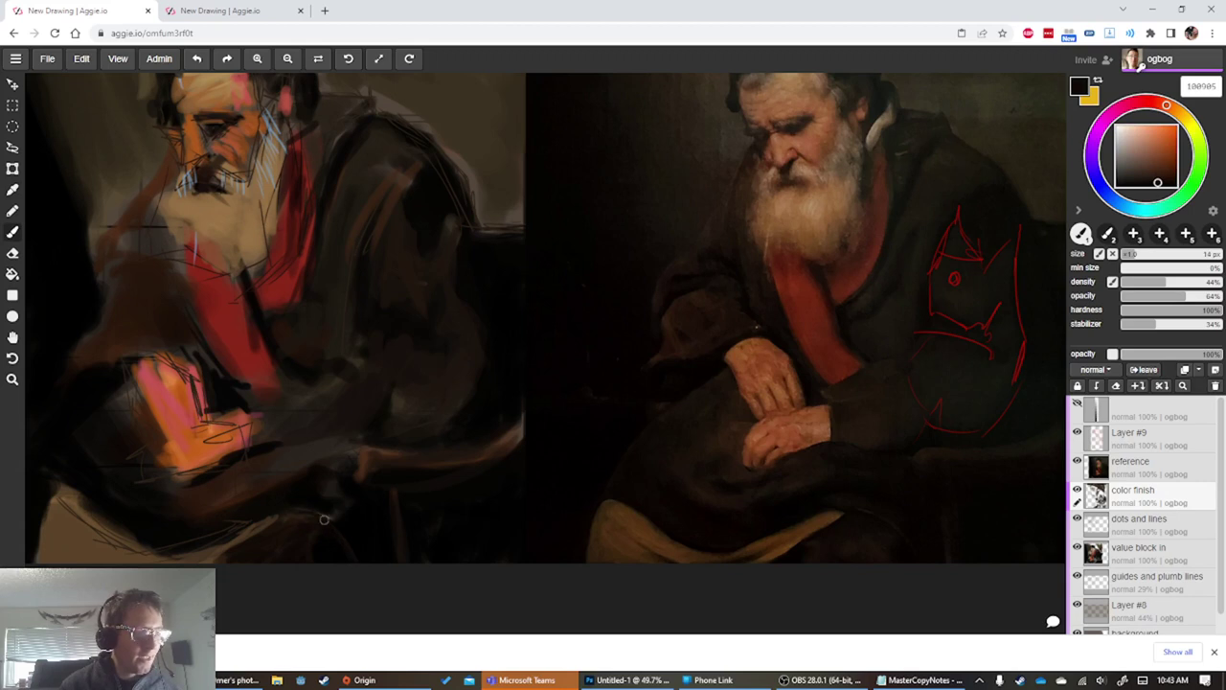
{"action": "left_click", "coordinate": [330, 557], "text": "alt"}
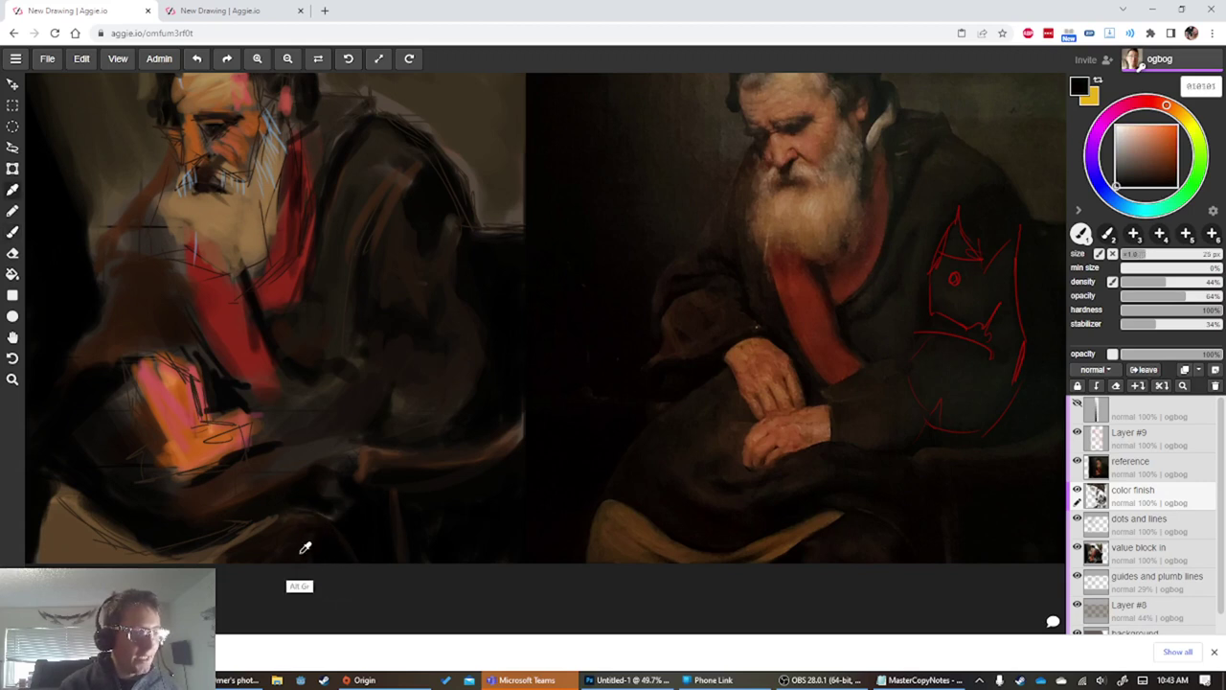
{"action": "left_click", "coordinate": [306, 548], "text": "alt"}
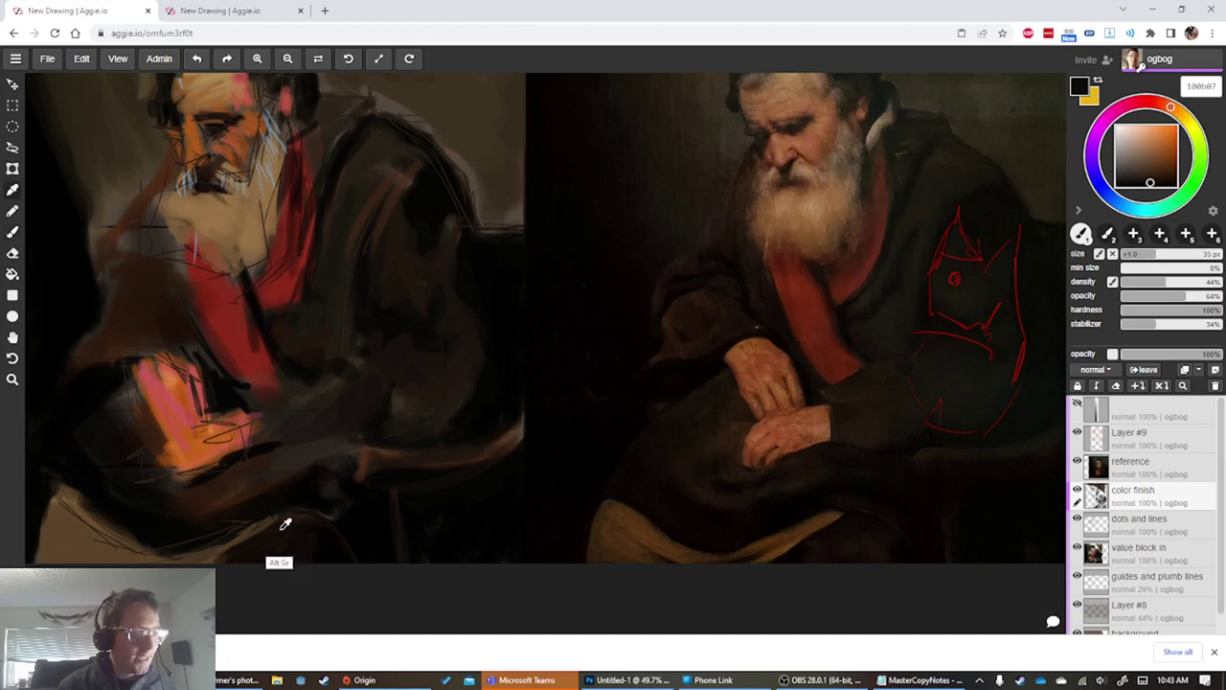
Block in the dark brown form under the robe's lower edge with a 35 px brush, using sampled browns and near-black
{"action": "left_click", "coordinate": [232, 510], "text": "alt"}
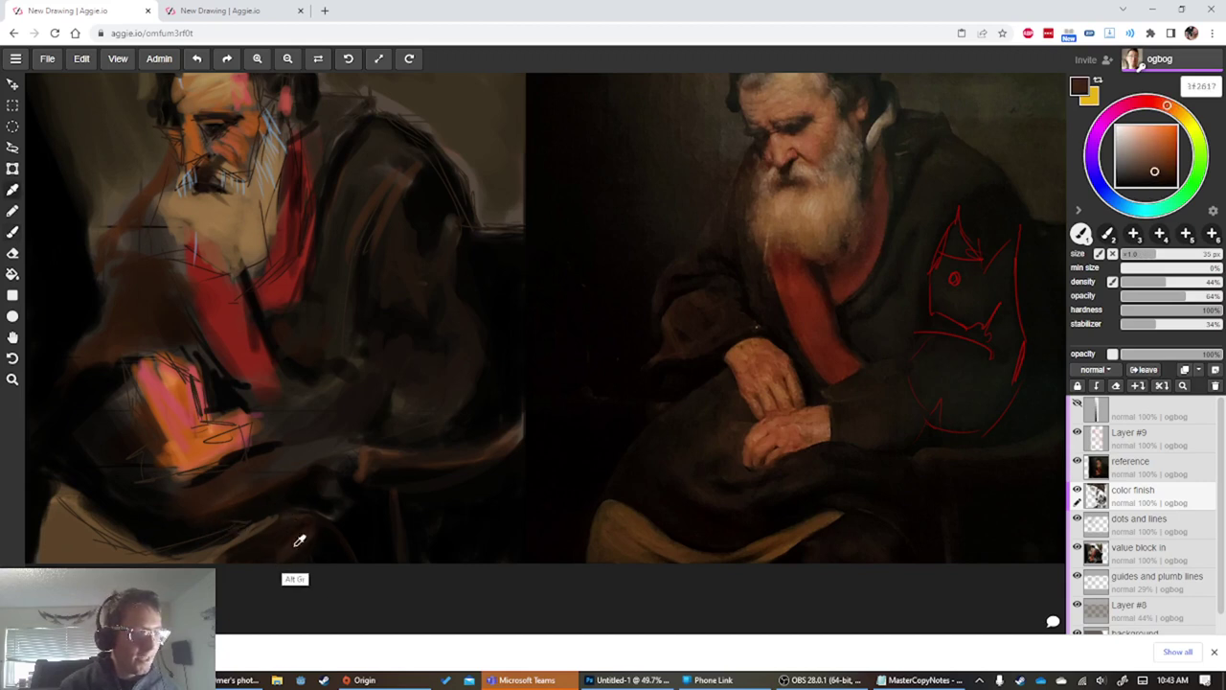
{"action": "left_click", "coordinate": [307, 548], "text": "alt"}
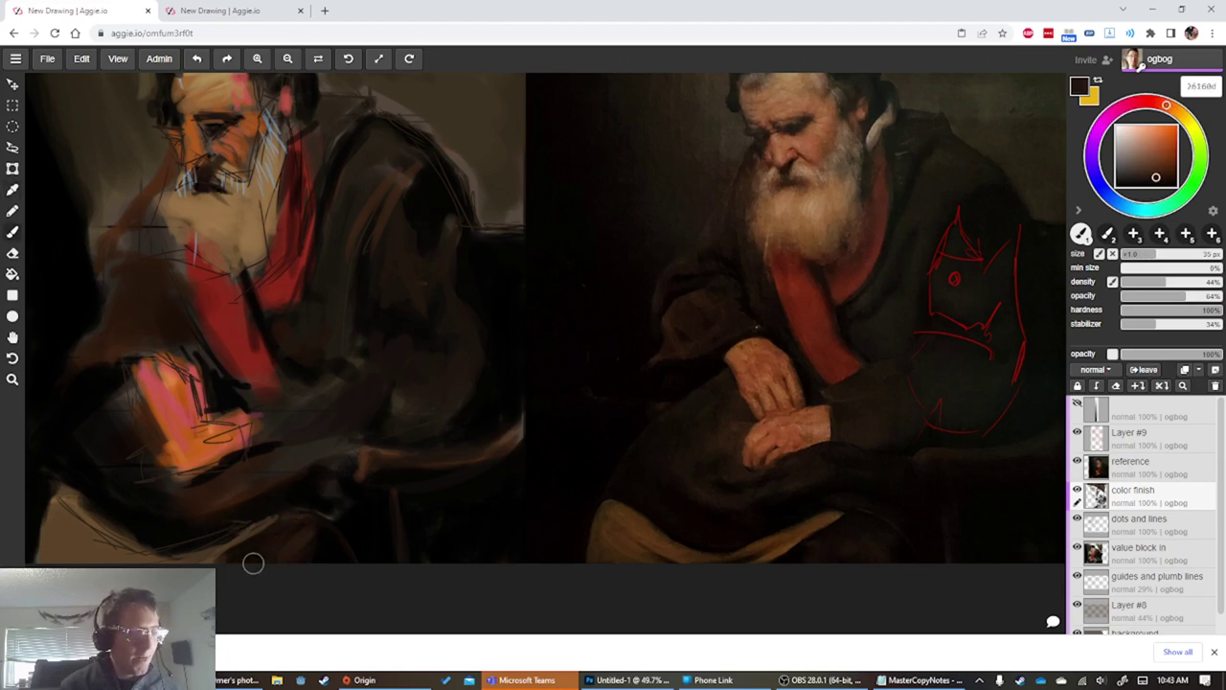
{"action": "left_click", "coordinate": [325, 544], "text": "alt"}
{"action": "left_click", "coordinate": [311, 565], "text": "alt"}
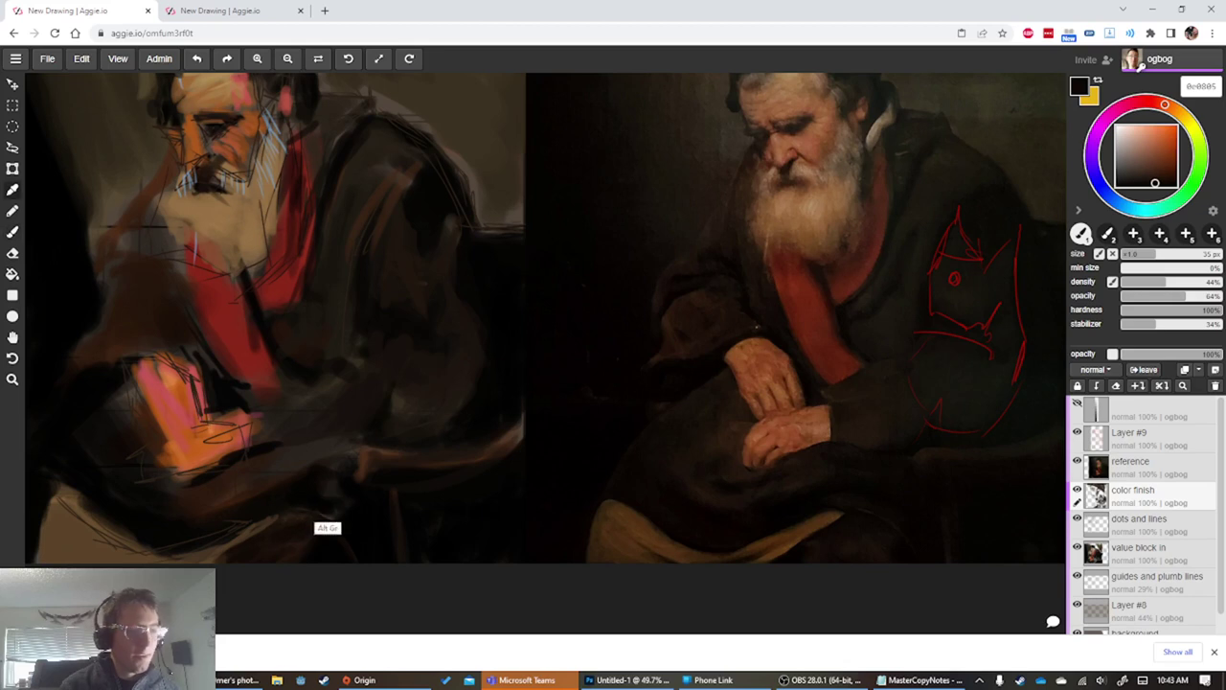
{"action": "left_click", "coordinate": [330, 491], "text": "alt"}
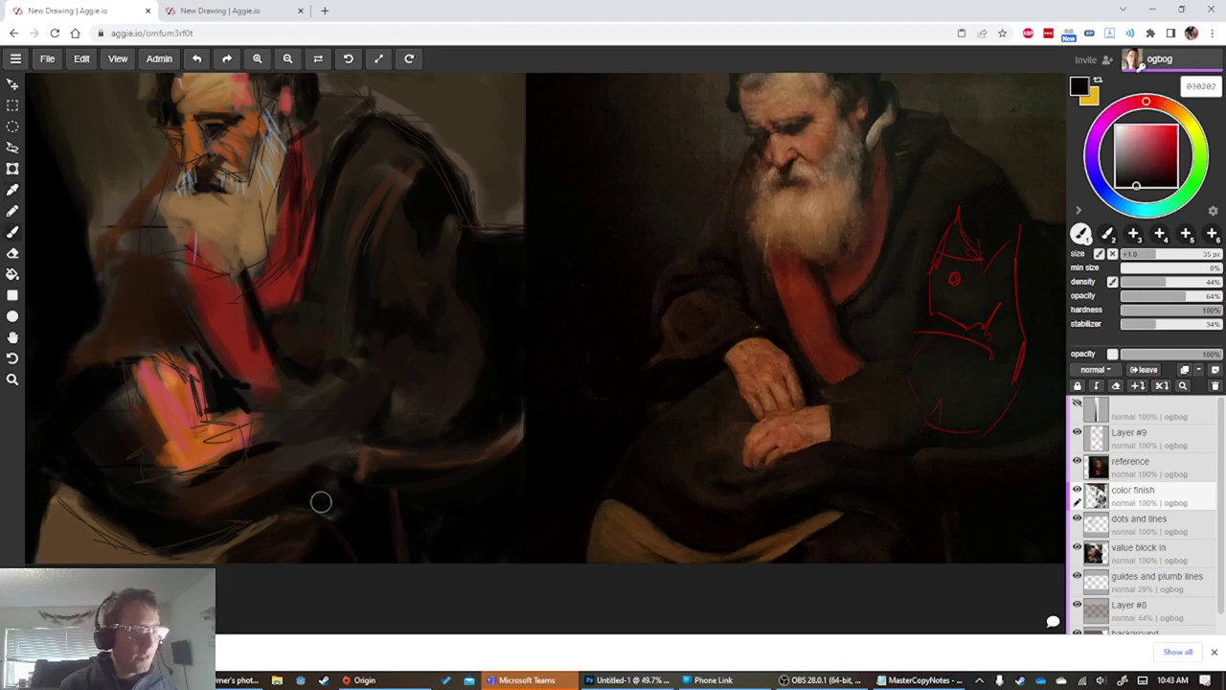
Shape the robe's lower fold near the chair arm with alternating sampled browns and blacks, using a 25 to 35 px brush
{"action": "left_click", "coordinate": [241, 525], "text": "alt"}
{"action": "left_click", "coordinate": [242, 525], "text": "alt"}
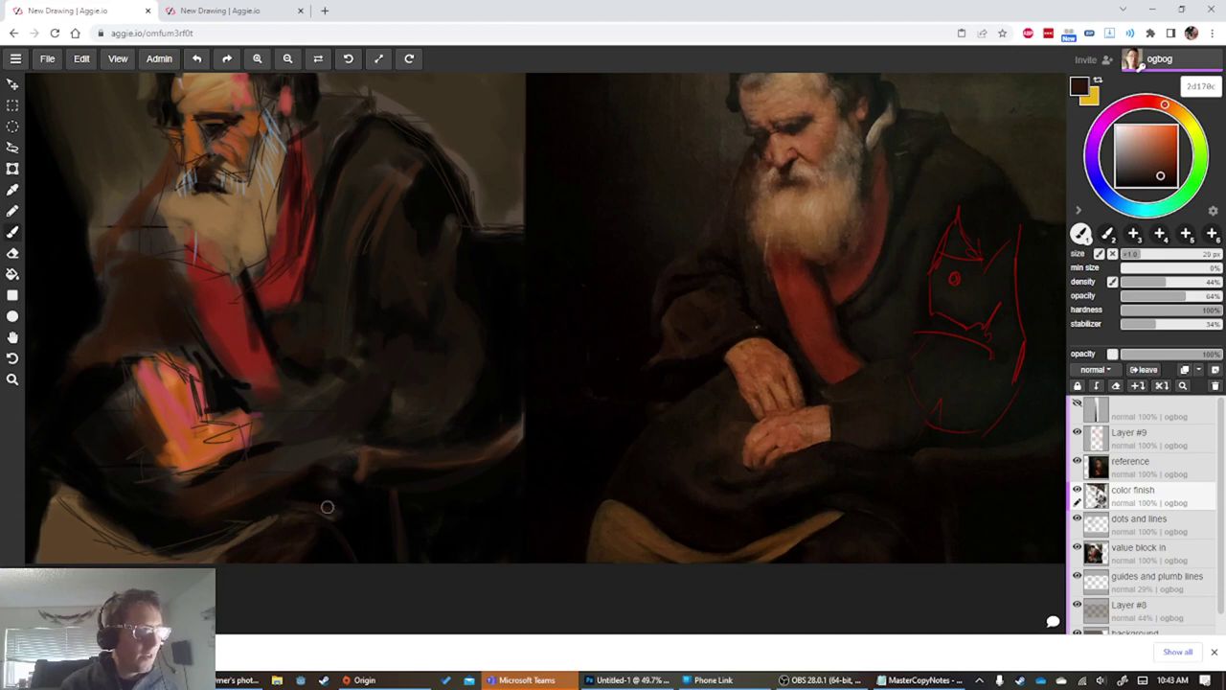
{"action": "left_click", "coordinate": [349, 522], "text": "alt"}
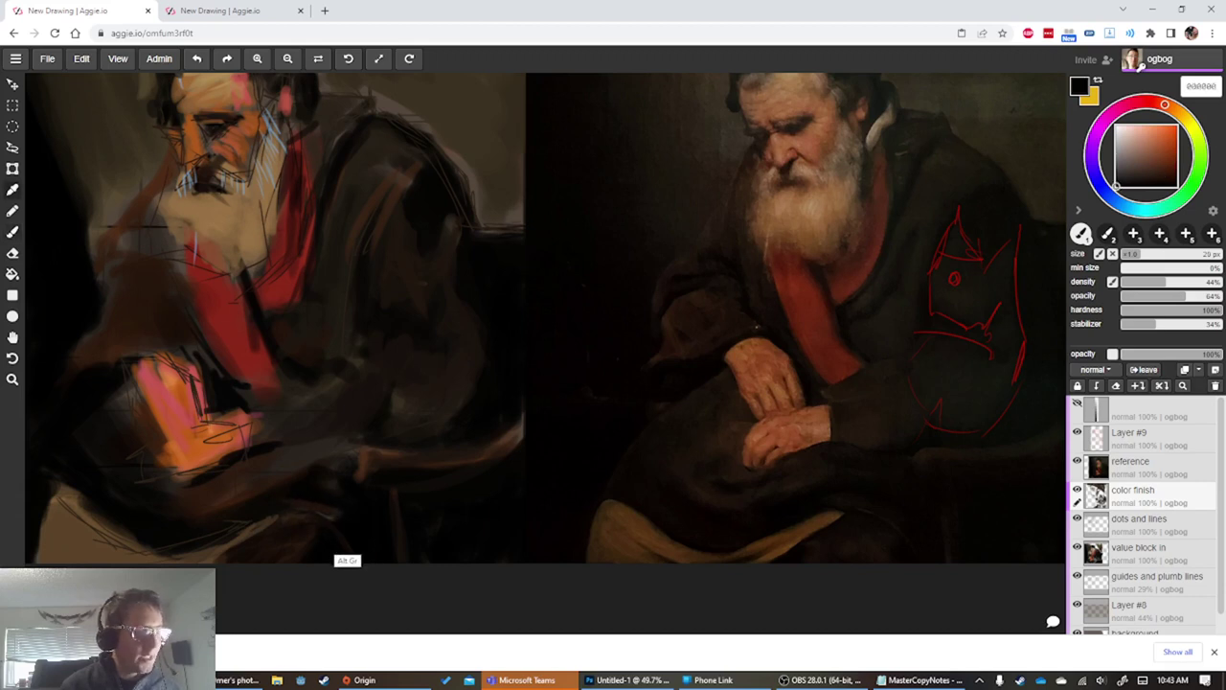
{"action": "left_click", "coordinate": [320, 514], "text": "alt"}
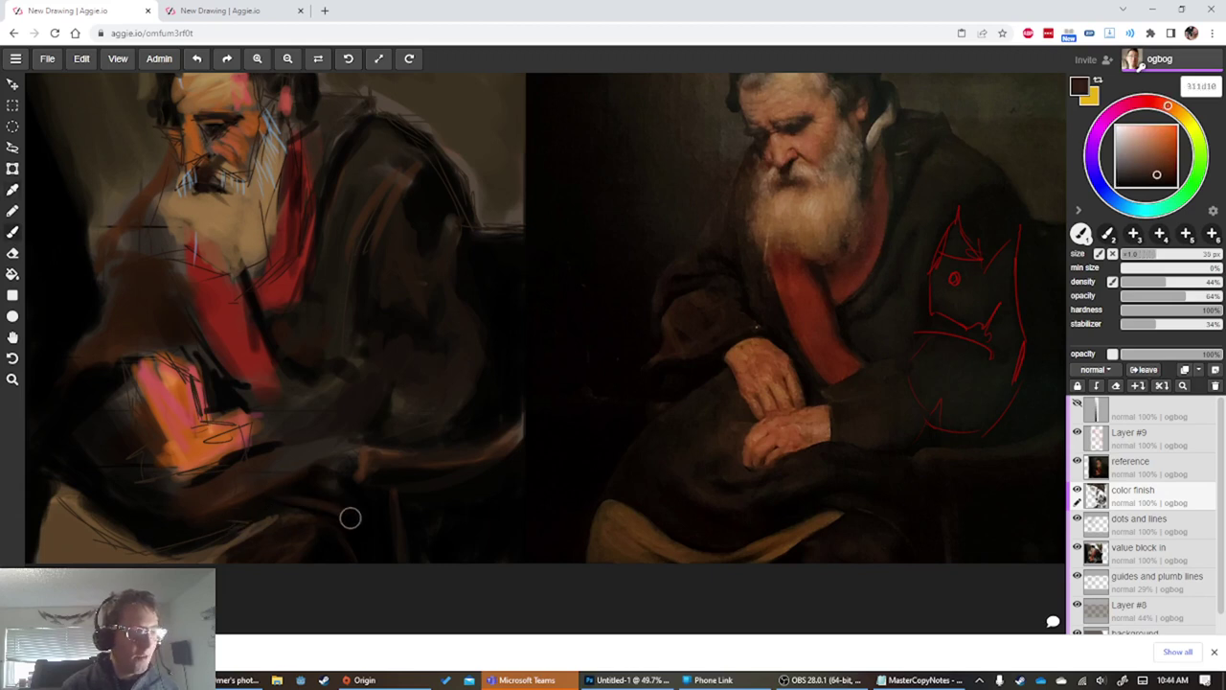
{"action": "left_click", "coordinate": [326, 510], "text": "alt"}
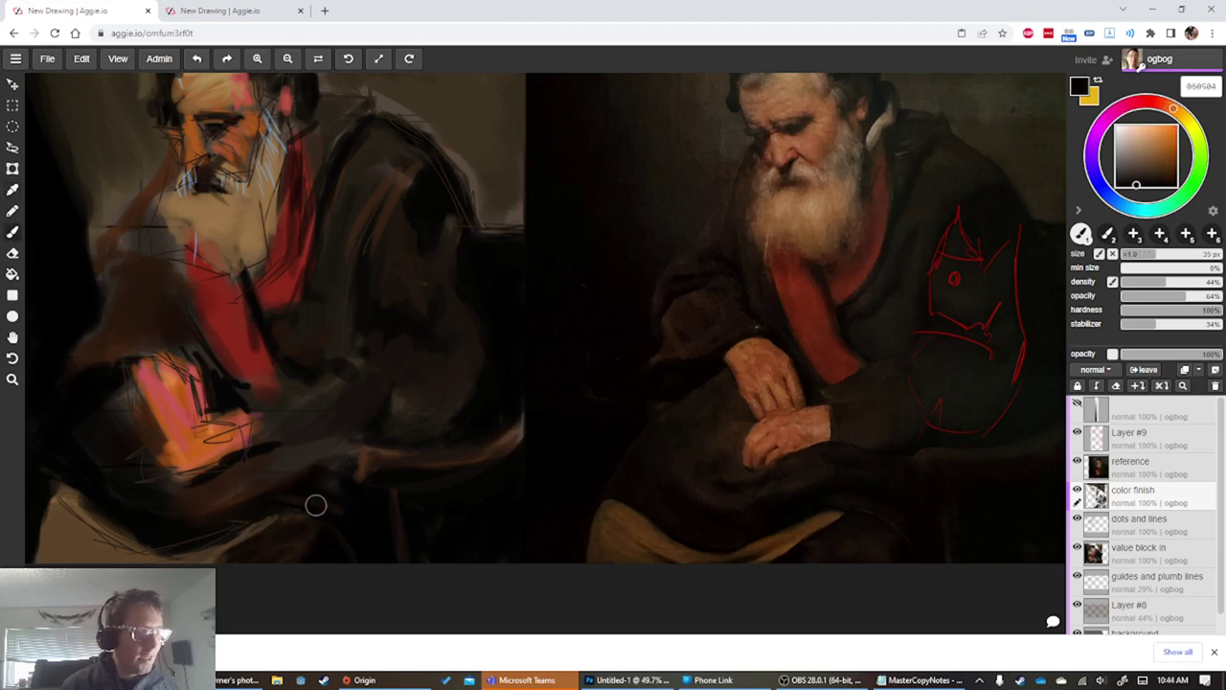
{"action": "left_click", "coordinate": [325, 506], "text": "alt"}
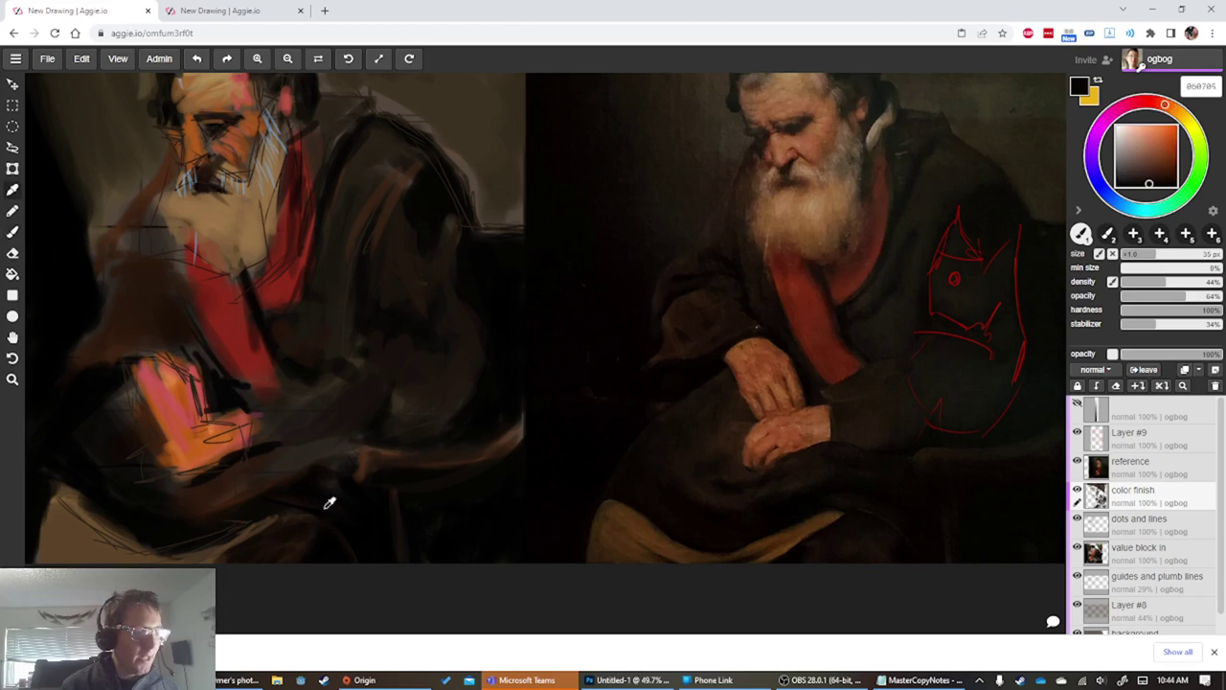
{"action": "left_click", "coordinate": [315, 507], "text": "alt"}
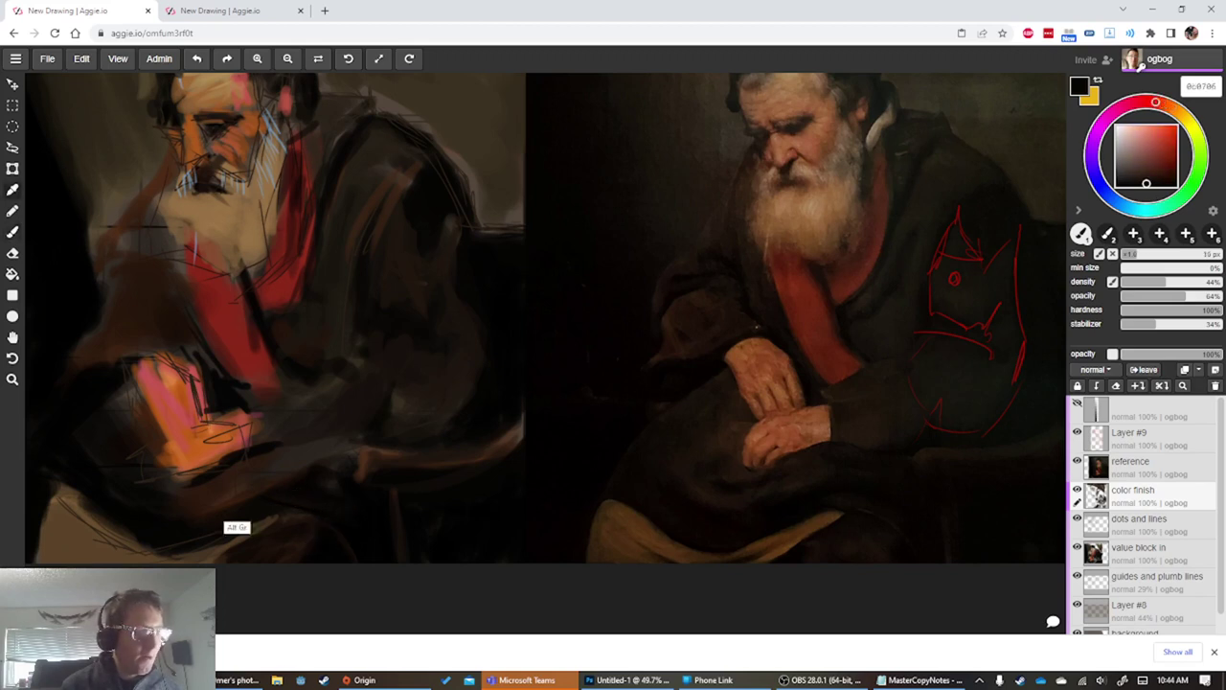
Blend the robe's hem along the tan cloth's upper edge with sampled browns and near-black, using a 14 to 25 px brush
{"action": "left_click", "coordinate": [254, 498], "text": "alt"}
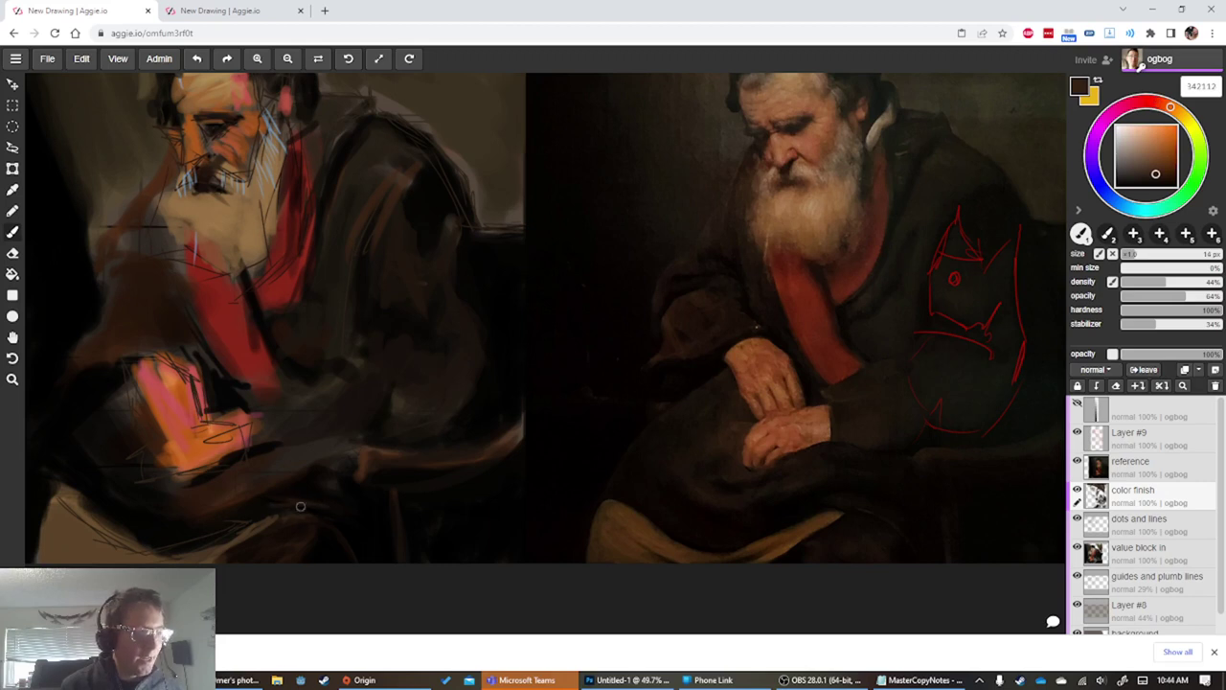
{"action": "left_click", "coordinate": [287, 510], "text": "alt"}
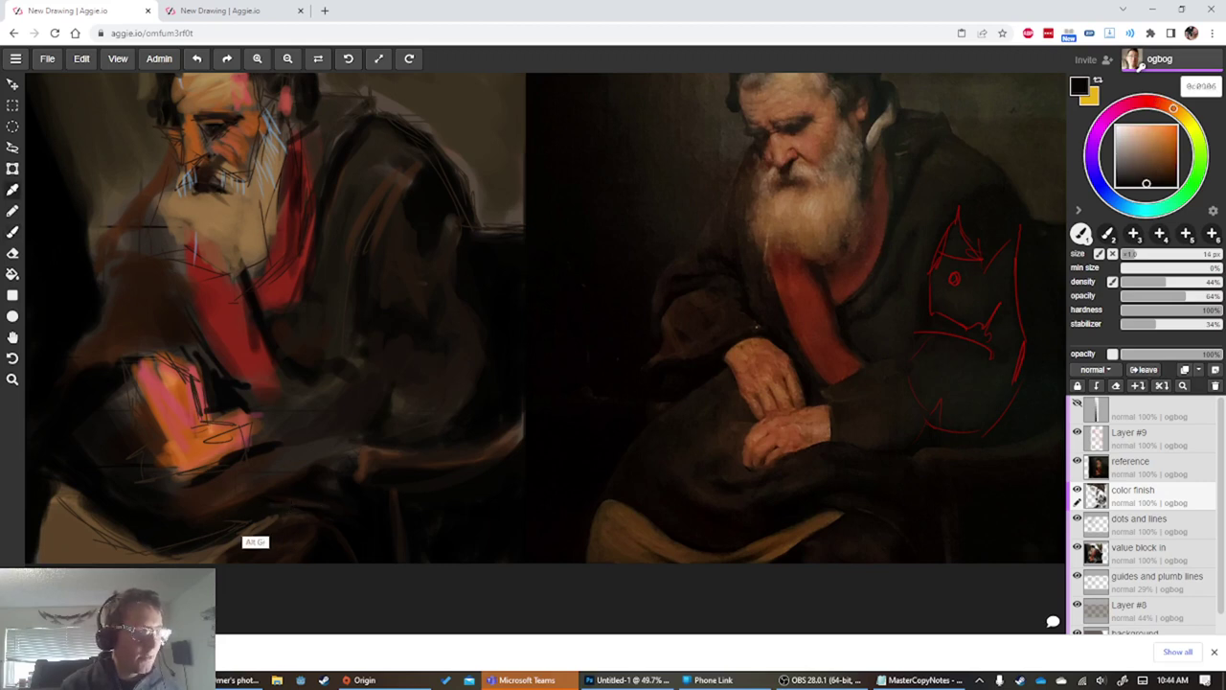
{"action": "left_click", "coordinate": [330, 508], "text": "alt"}
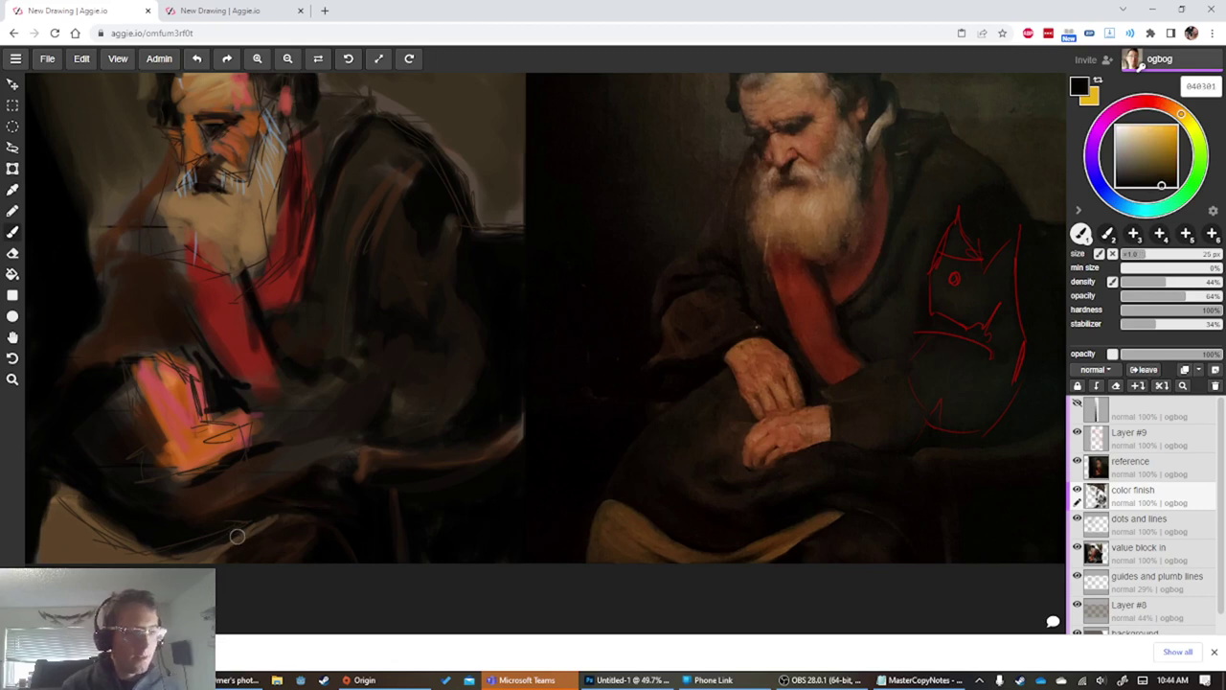
{"action": "left_click", "coordinate": [195, 547], "text": "alt"}
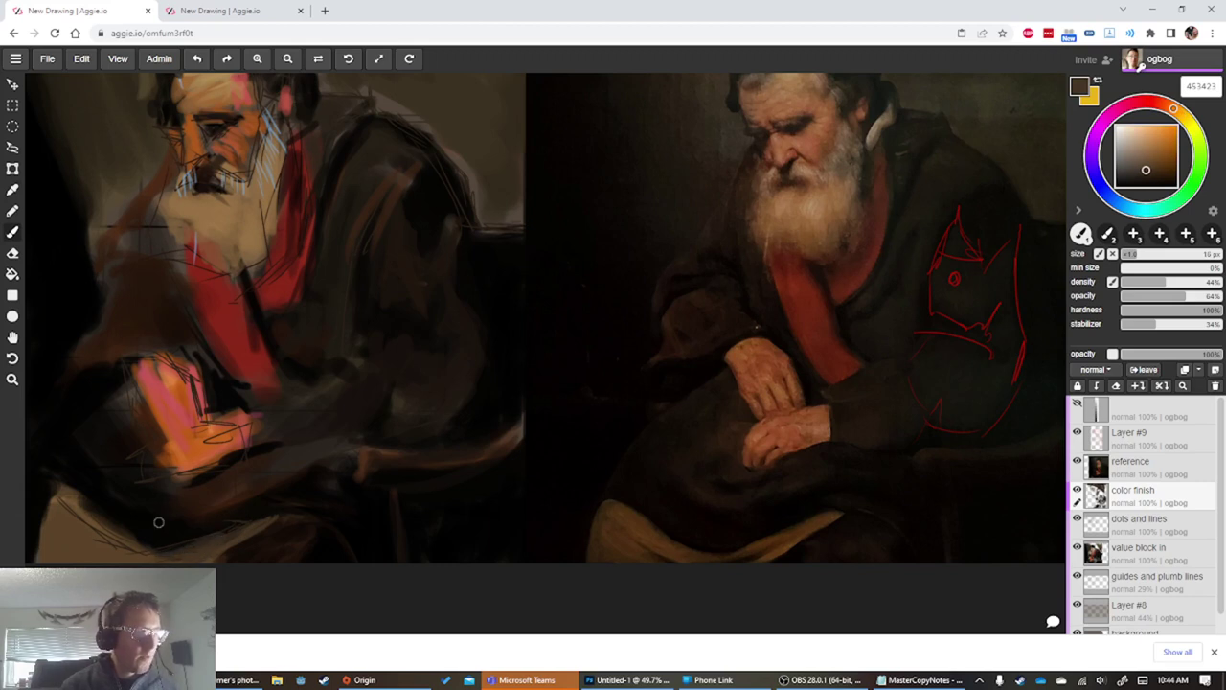
Rework the beard's lower edge and add brown strands with sampled black, tan and reddish brown 9a4e25, using a 16 to 25 px brush
{"action": "key", "text": "space"}
{"action": "left_click_drag", "start_coordinate": [282, 364], "coordinate": [292, 392]}
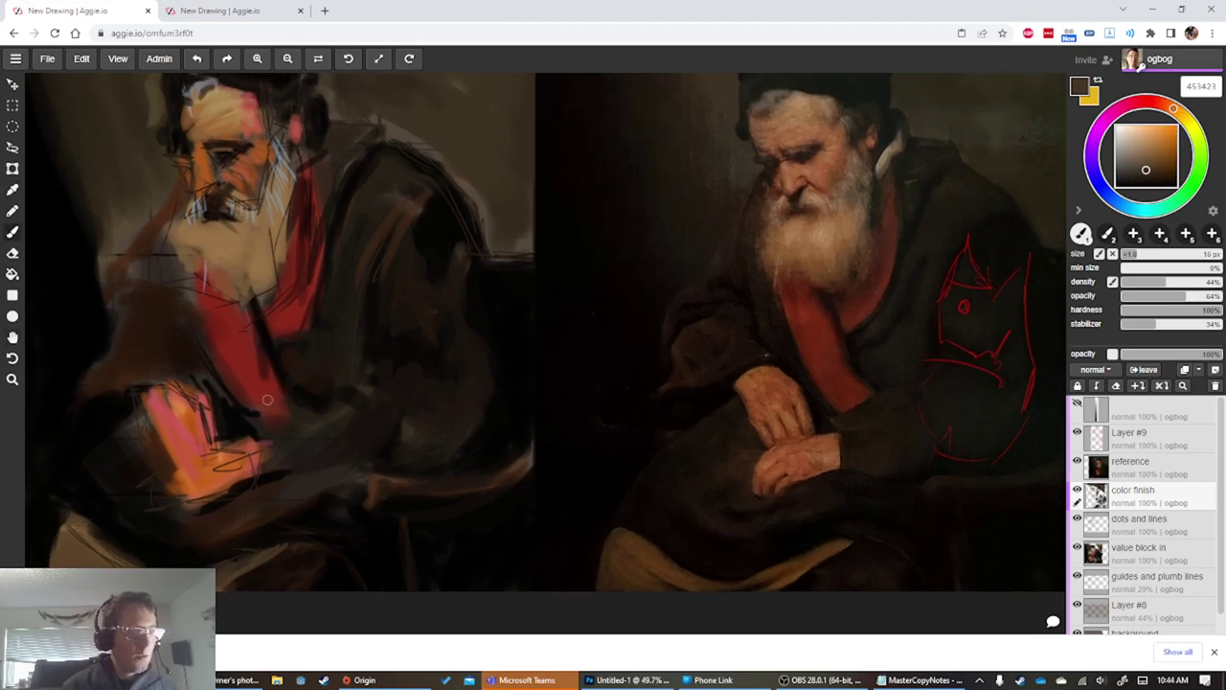
{"action": "left_click", "coordinate": [253, 323], "text": "alt"}
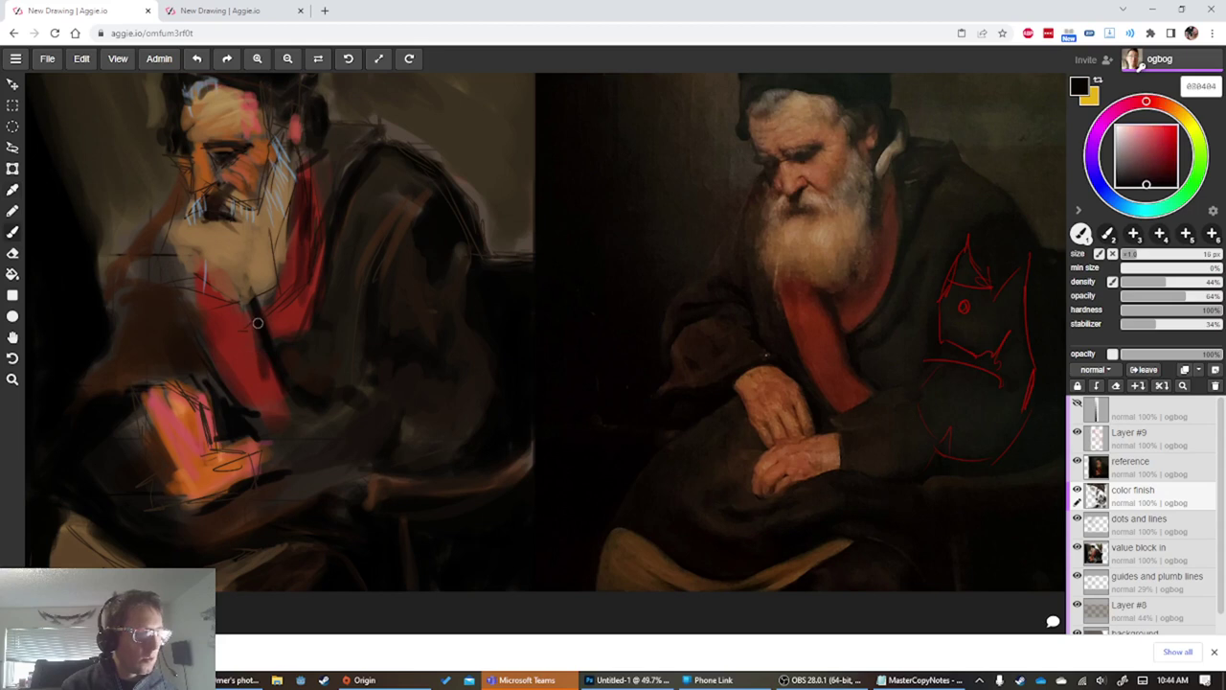
{"action": "left_click", "coordinate": [236, 262], "text": "alt"}
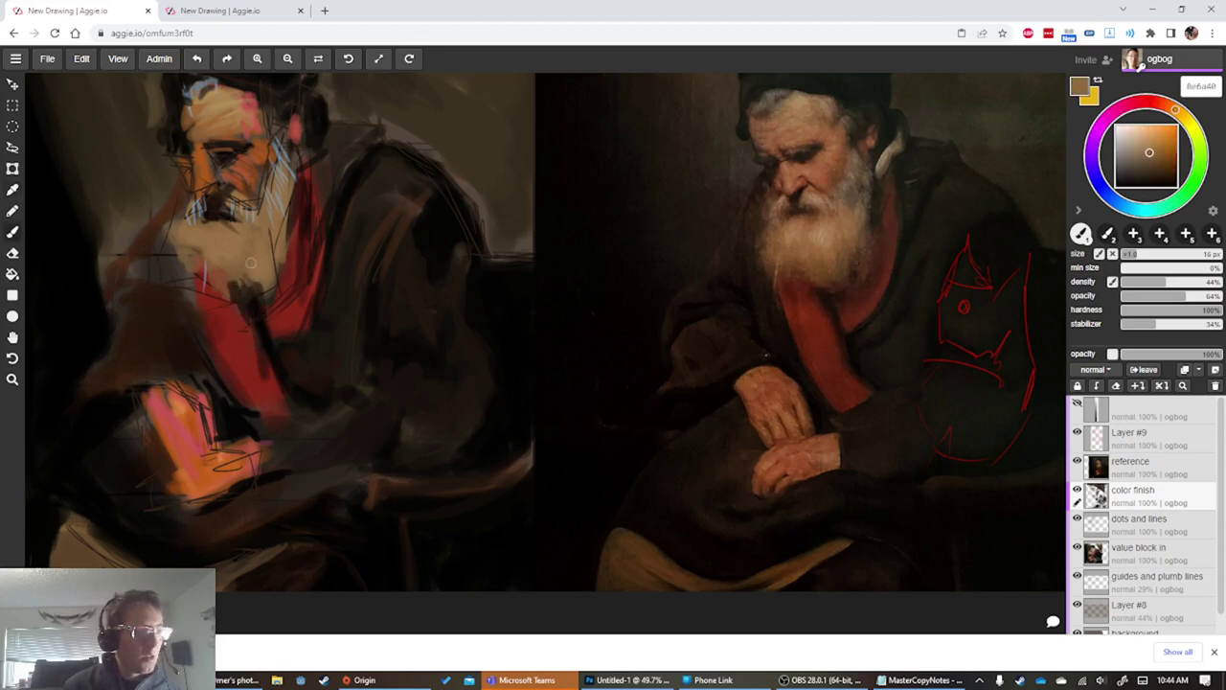
{"action": "left_click", "coordinate": [257, 171], "text": "alt"}
{"action": "key", "text": "bracketright"}
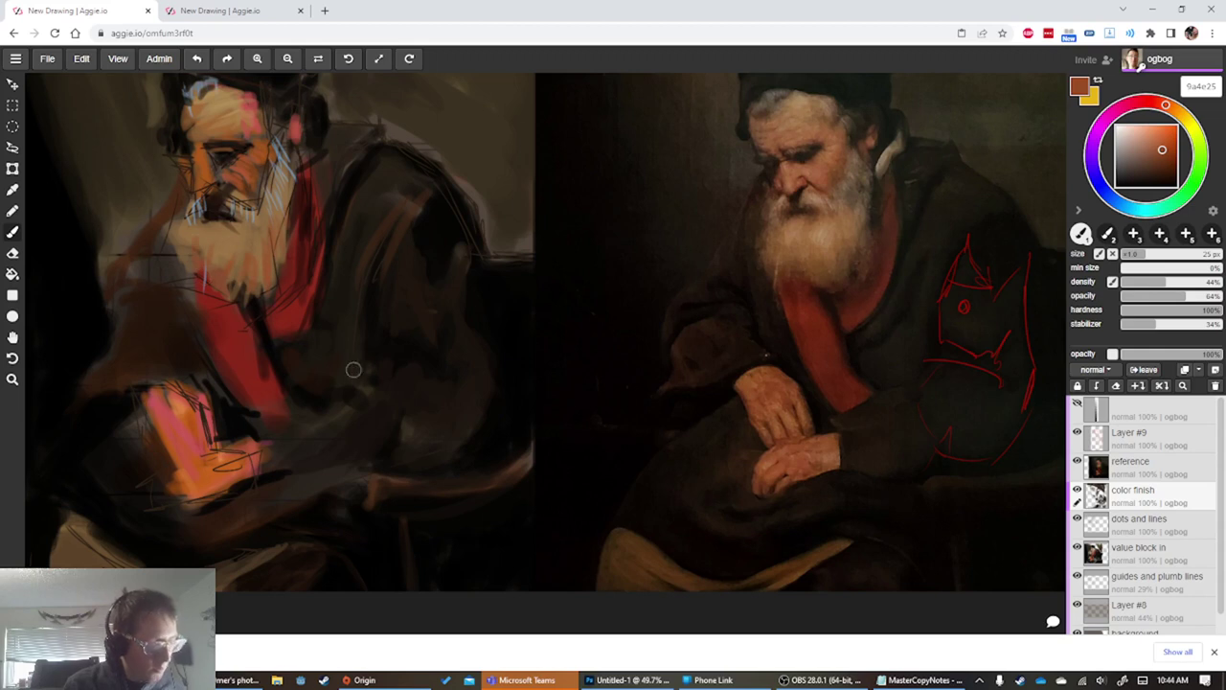
Repaint the clasped hands over the dark sketch lines with sampled orange c96620, using a 12 to 14 px brush
{"action": "left_click", "coordinate": [231, 418]}
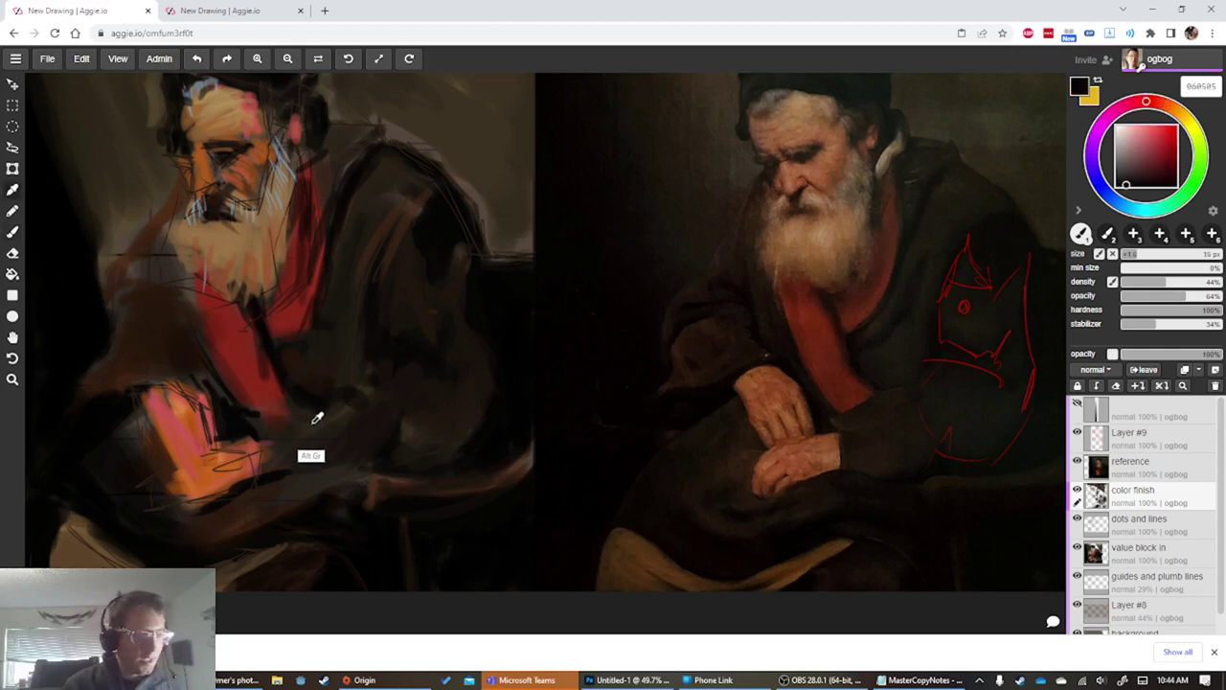
{"action": "left_click", "coordinate": [239, 460]}
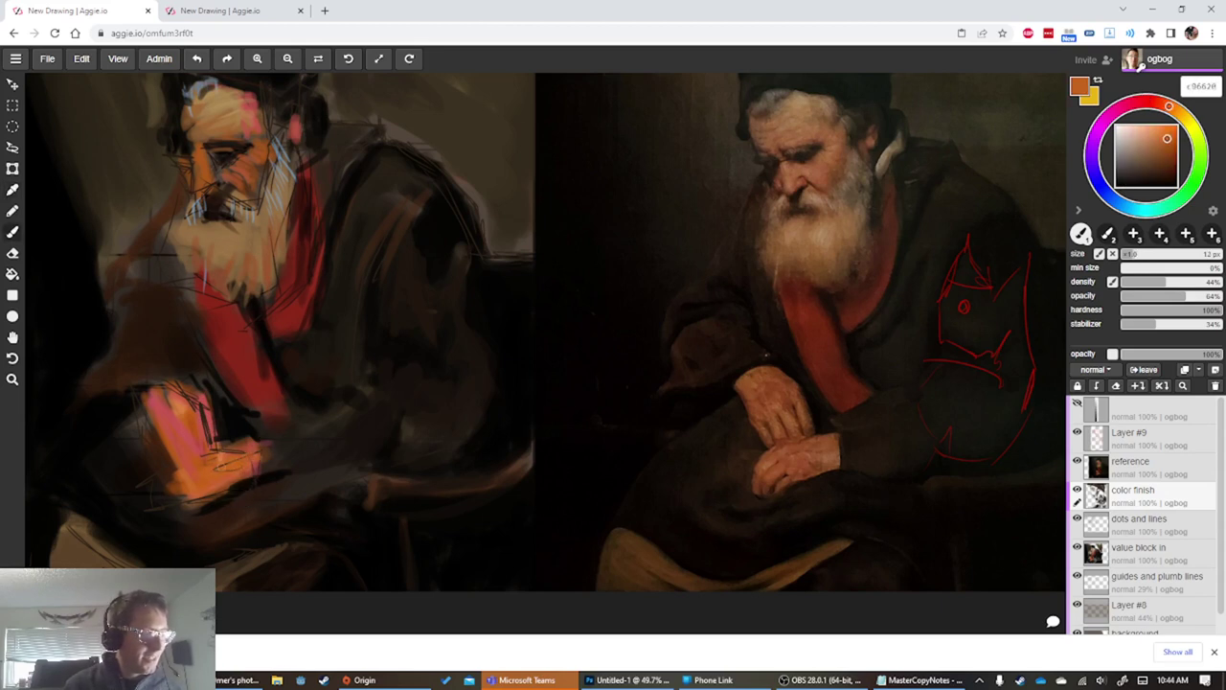
{"action": "left_click_drag", "start_coordinate": [204, 454], "coordinate": [200, 409]}
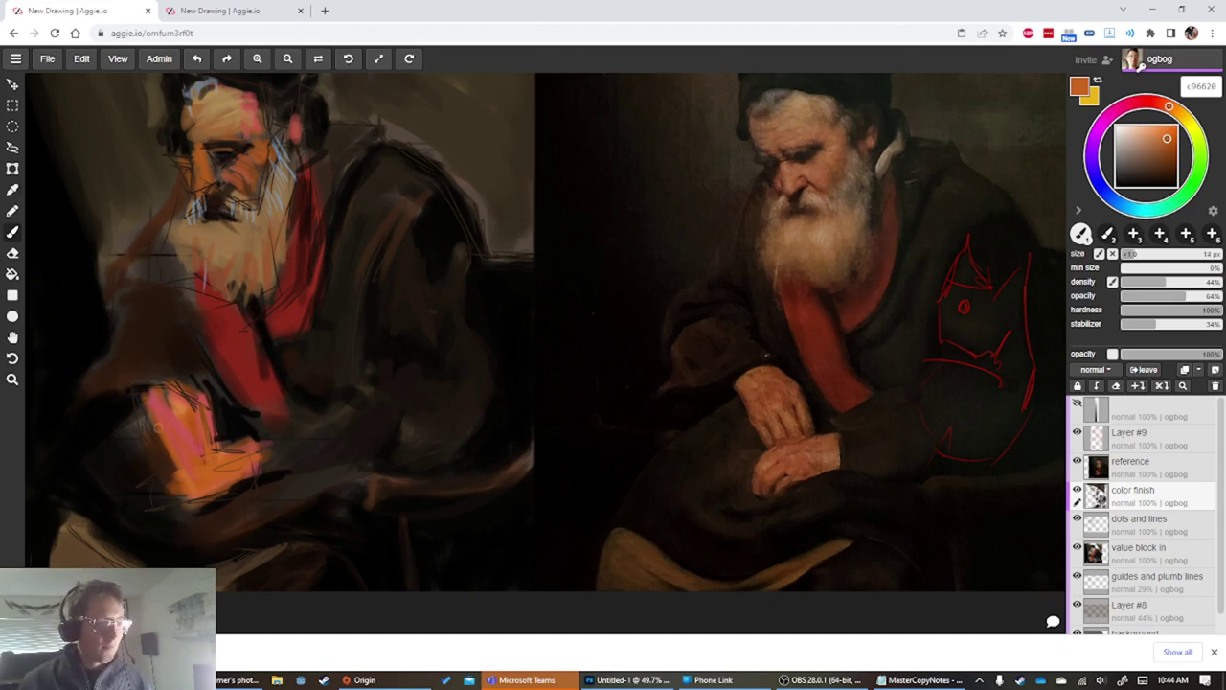
Darken the cuff edge above the upper hand and the area beside it with sampled black 020201 and an enlarged brush
{"action": "left_click", "coordinate": [100, 448], "text": "alt"}
{"action": "mouse_move", "coordinate": [179, 381]}
{"action": "left_mouse_down"}
{"action": "mouse_move", "coordinate": [209, 396]}
{"action": "mouse_move", "coordinate": [119, 391]}
{"action": "left_mouse_up"}
{"action": "key", "text": "]"}
{"action": "key", "text": "]"}
{"action": "key", "text": "]"}
{"action": "key", "text": "]"}
{"action": "key", "text": "]"}
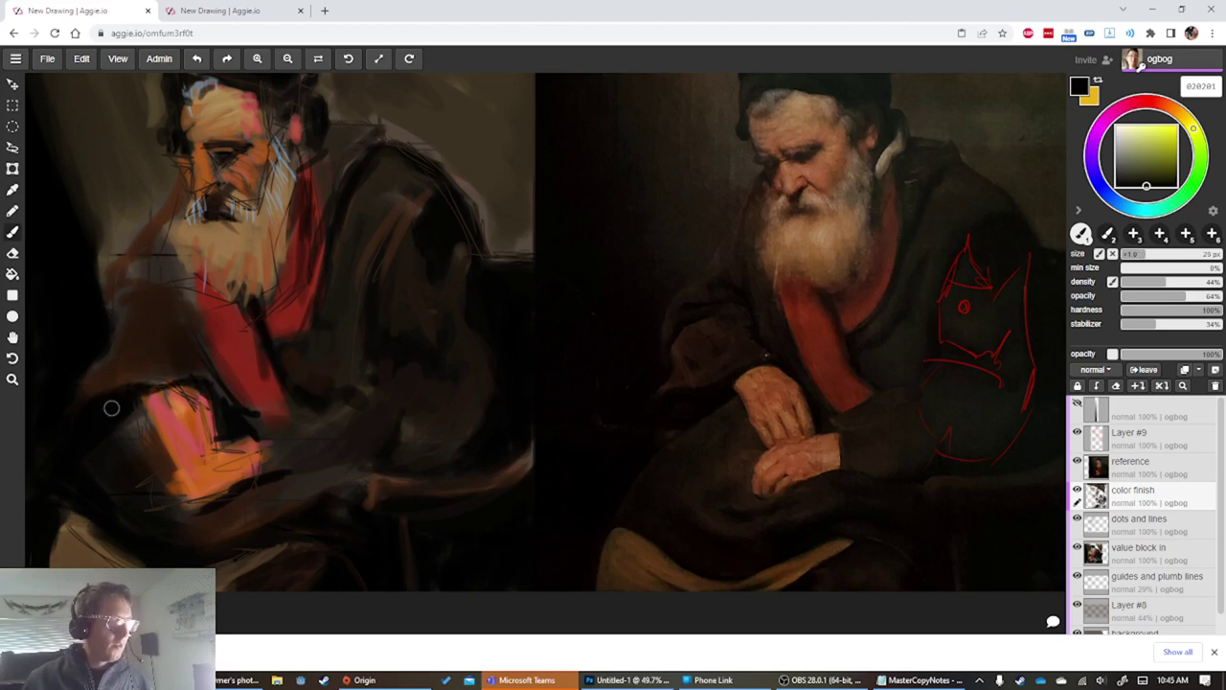
Redefine the outer edge of the sleeve beside the hands with sampled dark browns and black, reducing the brush from 25 to 12 px
{"action": "left_click", "coordinate": [117, 356], "text": "alt"}
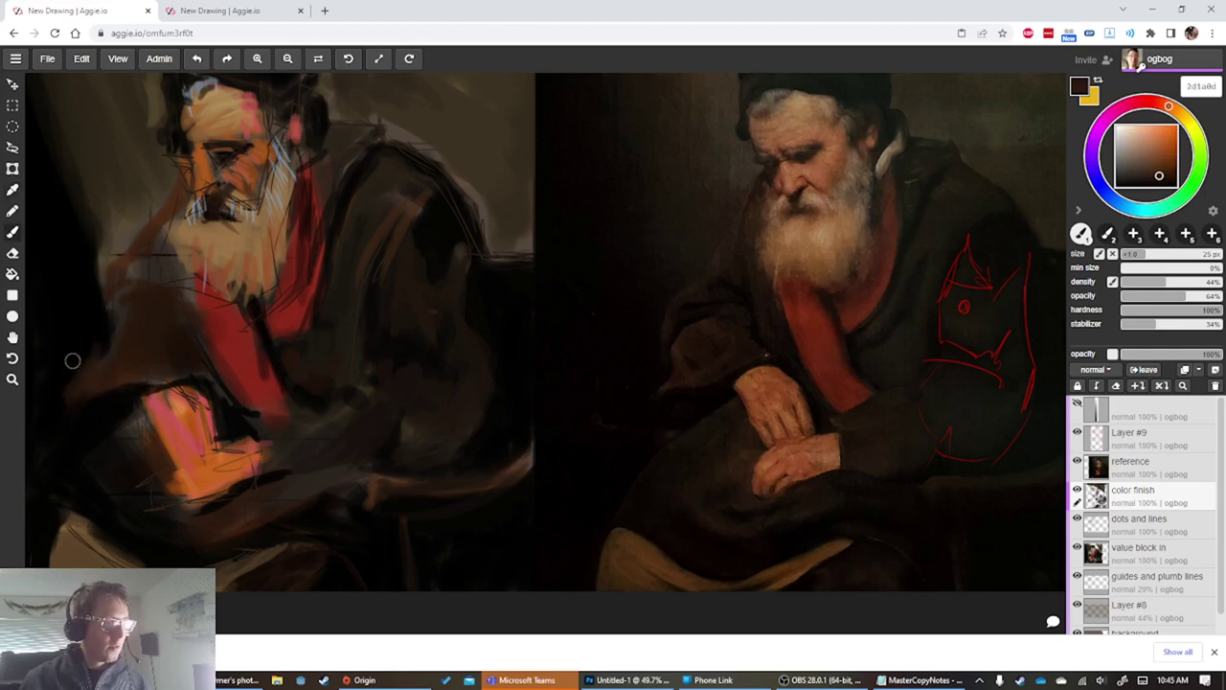
{"action": "left_click", "coordinate": [75, 363], "text": "alt"}
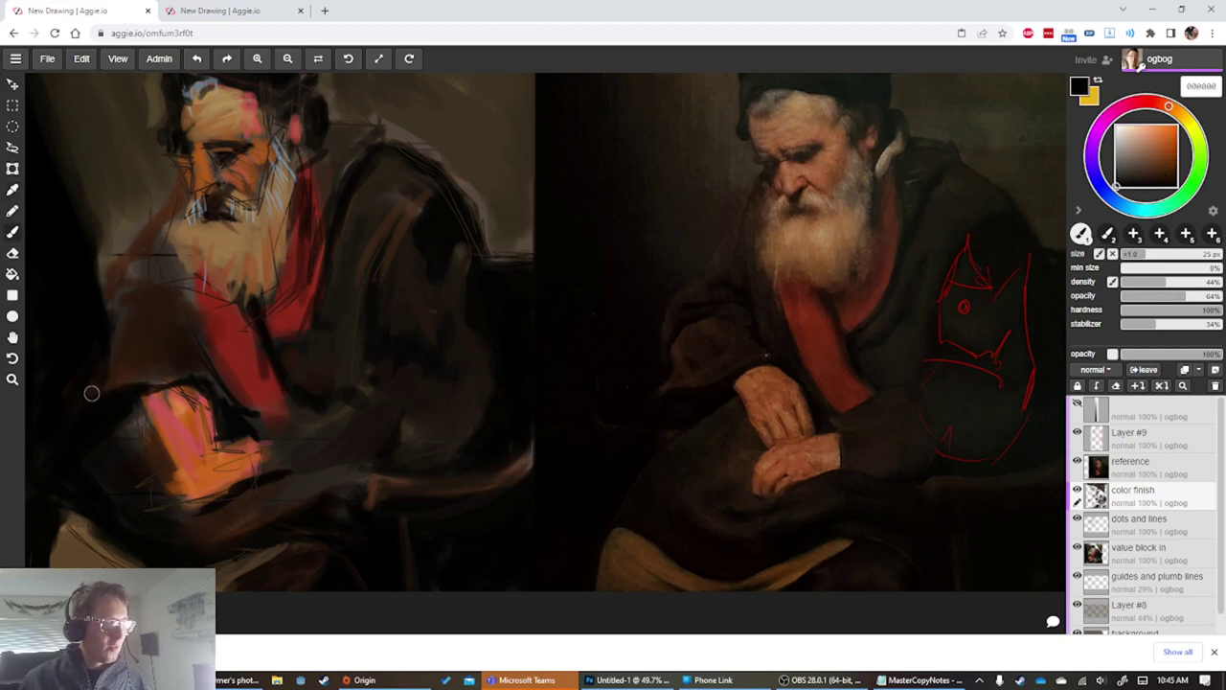
{"action": "left_click", "coordinate": [131, 366], "text": "alt"}
{"action": "left_click", "coordinate": [129, 369], "text": "alt"}
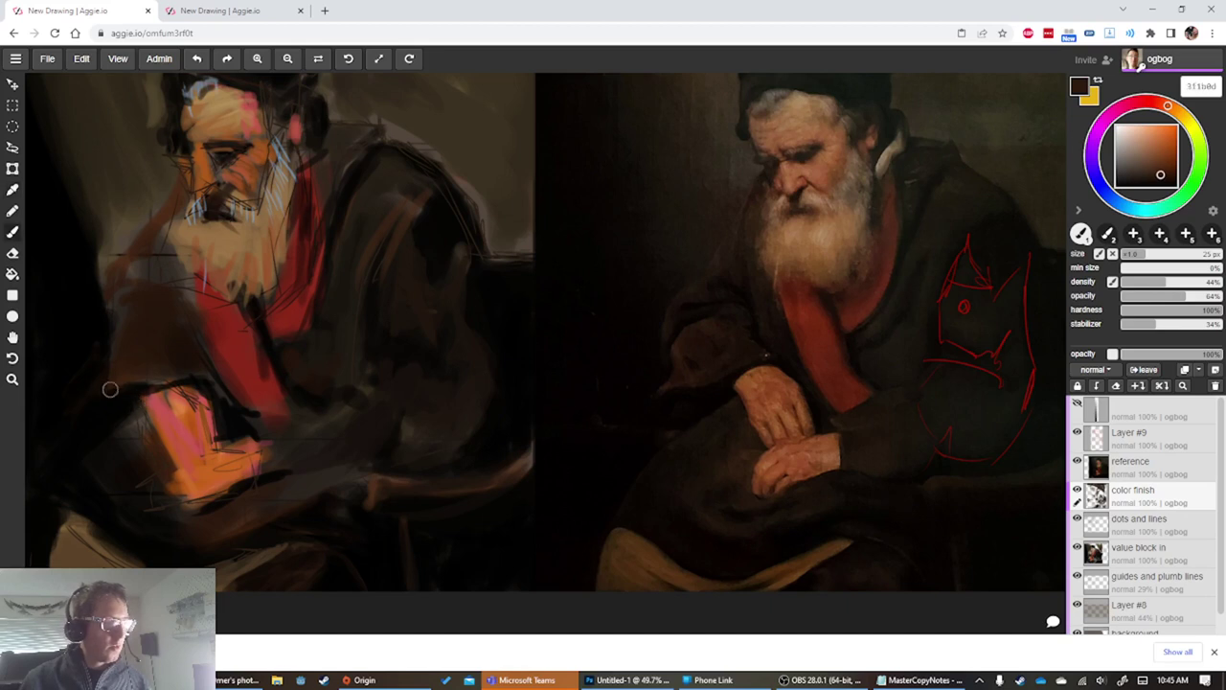
{"action": "key", "text": "bracketleft"}
{"action": "key", "text": "bracketleft"}
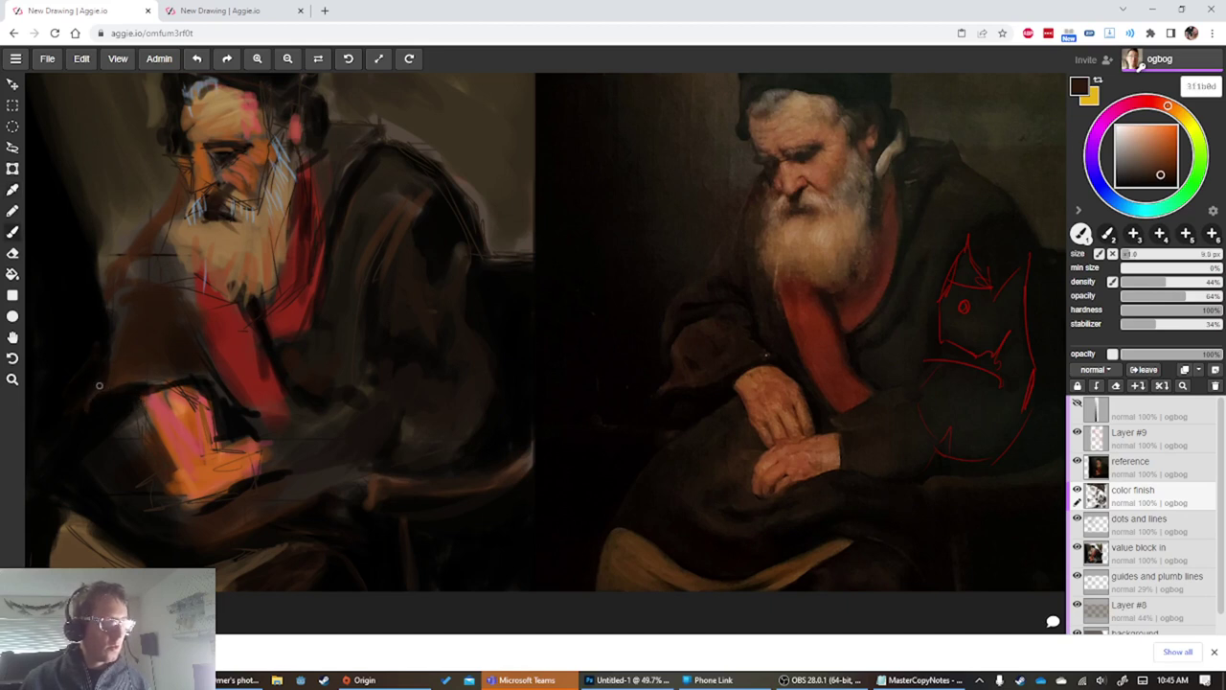
{"action": "key", "text": "bracketright"}
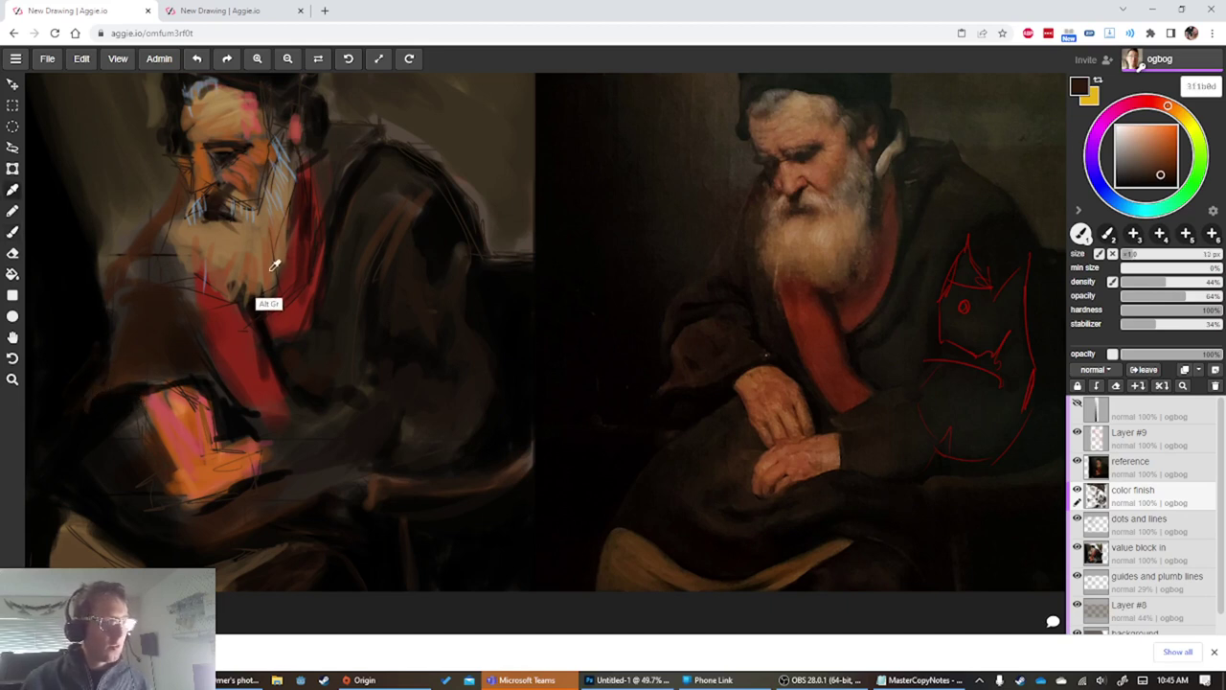
Repaint the red scarf along the beard's side with sampled red 8c2719, varying the brush size up to 25 px
{"action": "left_click", "coordinate": [278, 260], "text": "alt"}
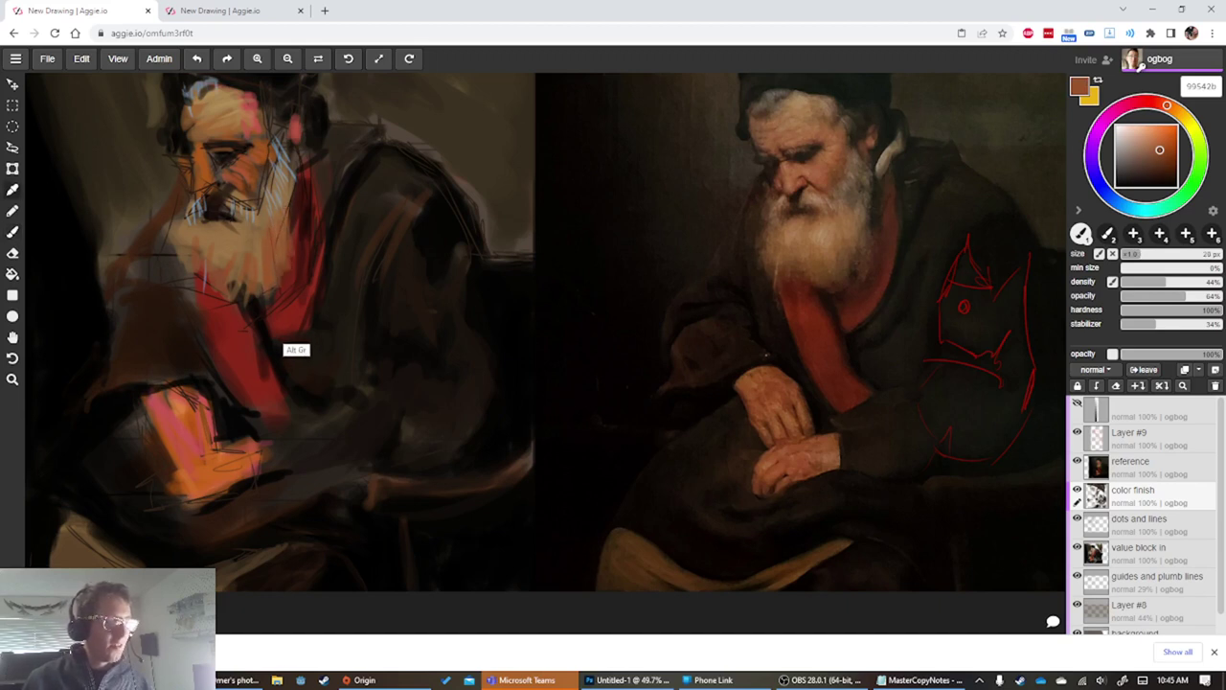
{"action": "left_click", "coordinate": [287, 344], "text": "alt"}
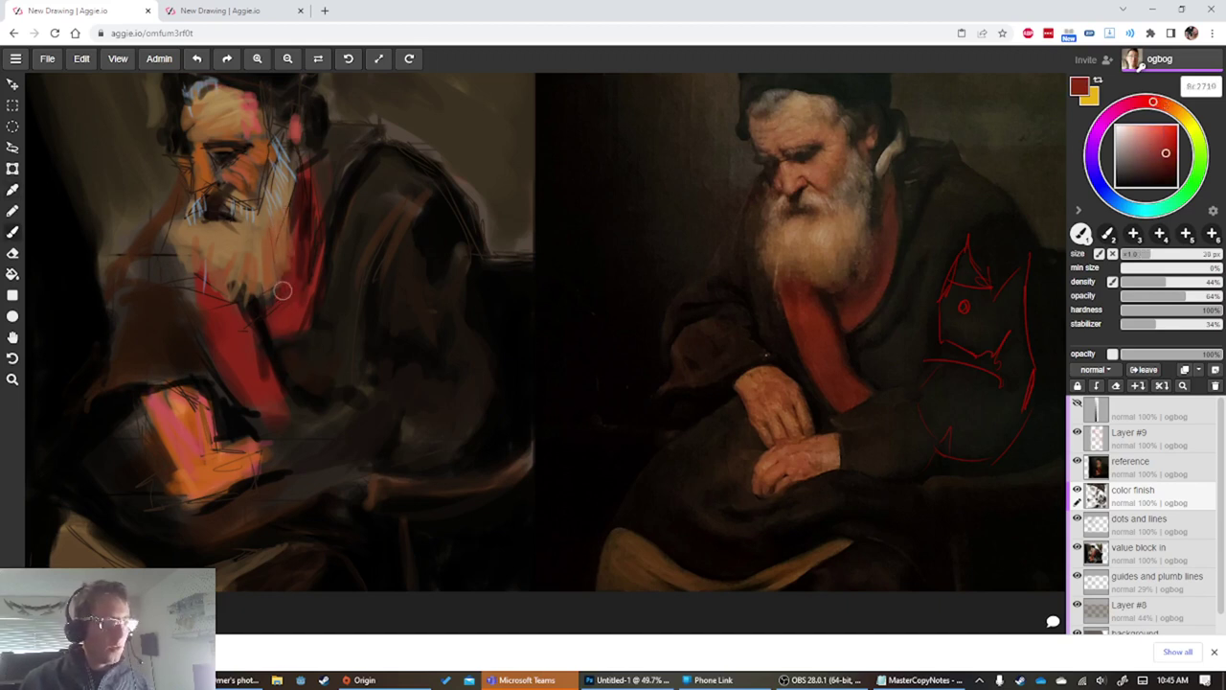
{"action": "left_click", "coordinate": [294, 295], "text": "alt"}
{"action": "key", "text": "["}
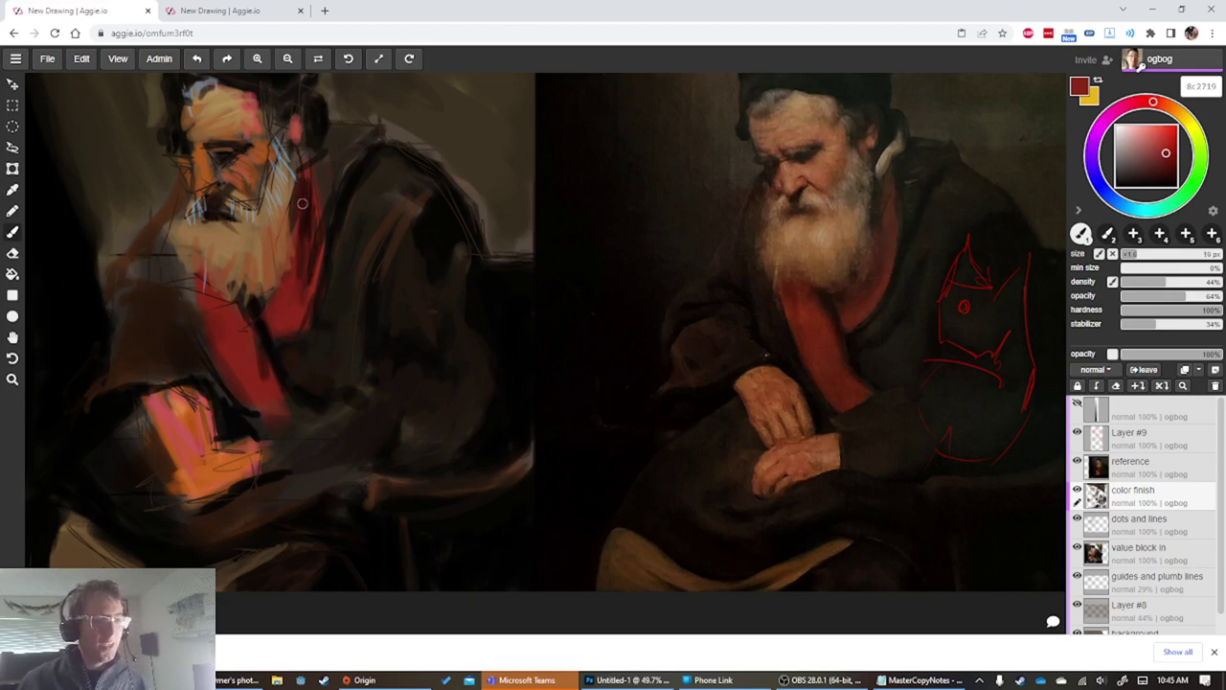
{"action": "left_click_drag", "start_coordinate": [306, 181], "coordinate": [300, 286]}
{"action": "key", "text": "bracketright"}
{"action": "key", "text": "bracketright"}
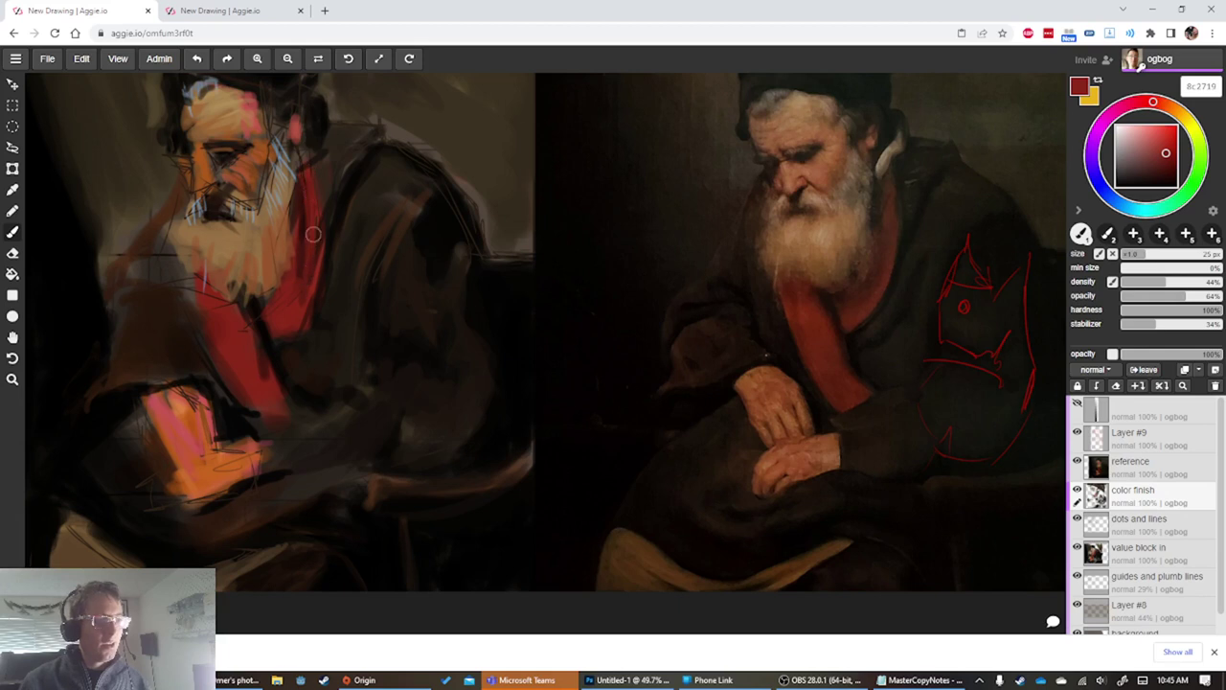
Shade the scarf beside the beard with sampled dark reds 641e13 and 6e2115, and cover the pink lines below the beard with 8c2719
{"action": "key", "text": "alt"}
{"action": "left_click", "coordinate": [331, 197], "text": "alt"}
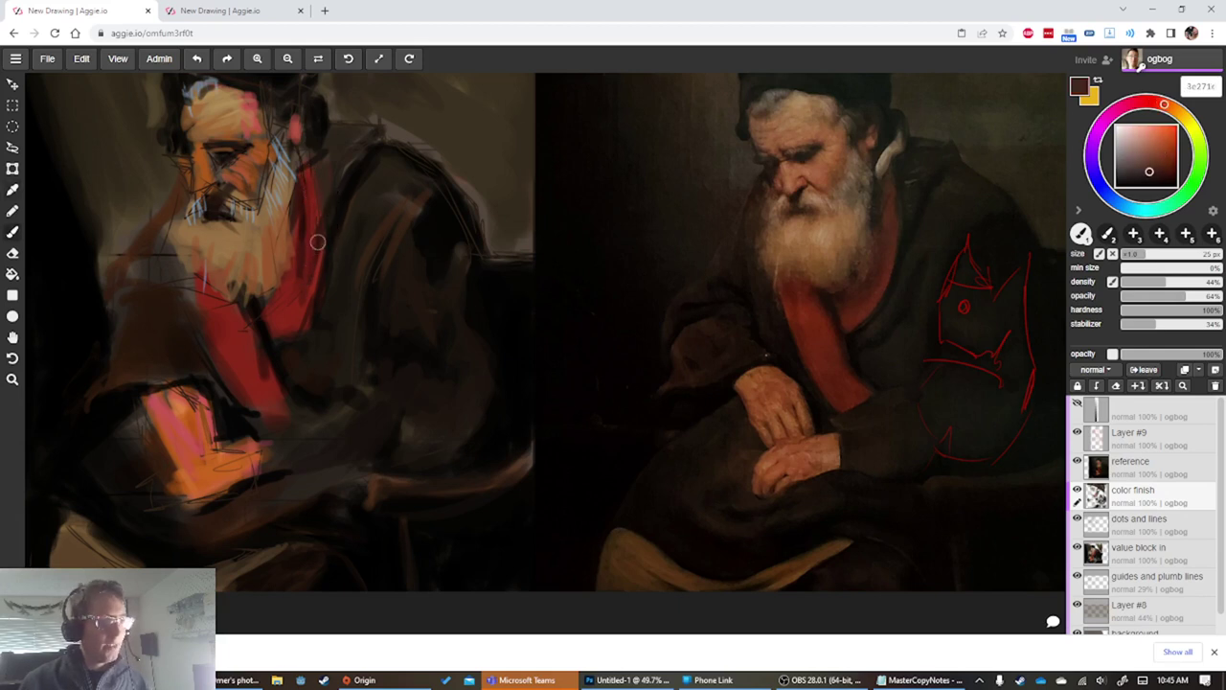
{"action": "left_click", "coordinate": [299, 272], "text": "alt"}
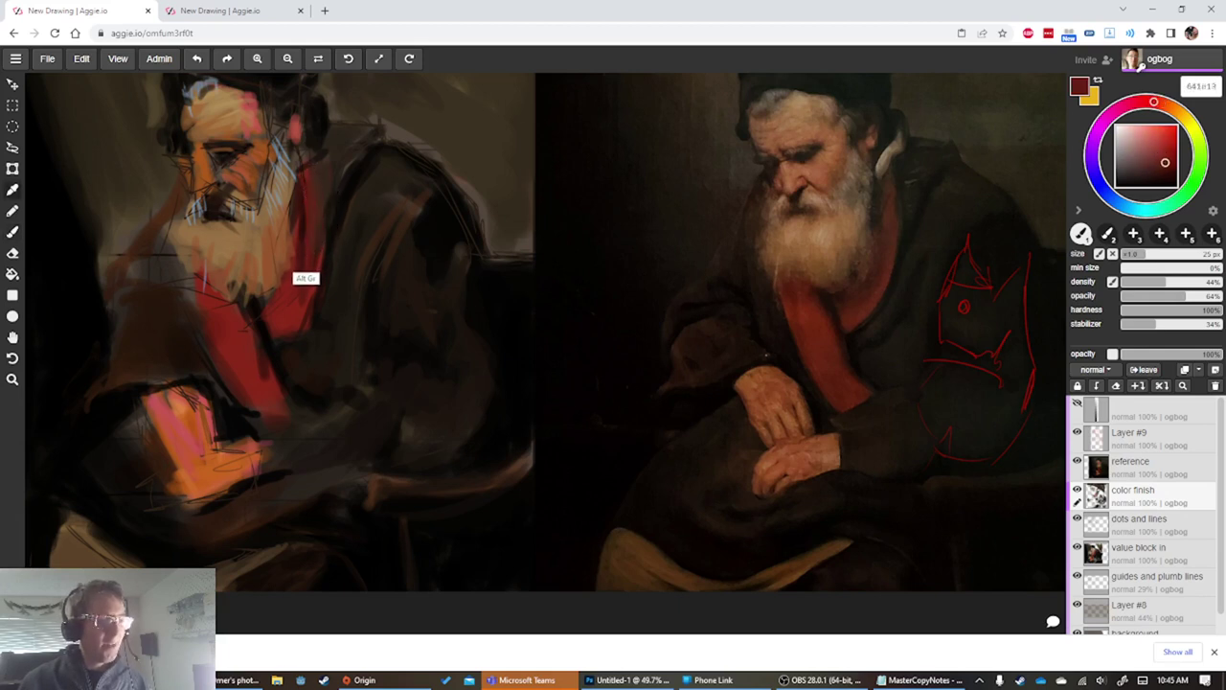
{"action": "left_click", "coordinate": [285, 299], "text": "alt"}
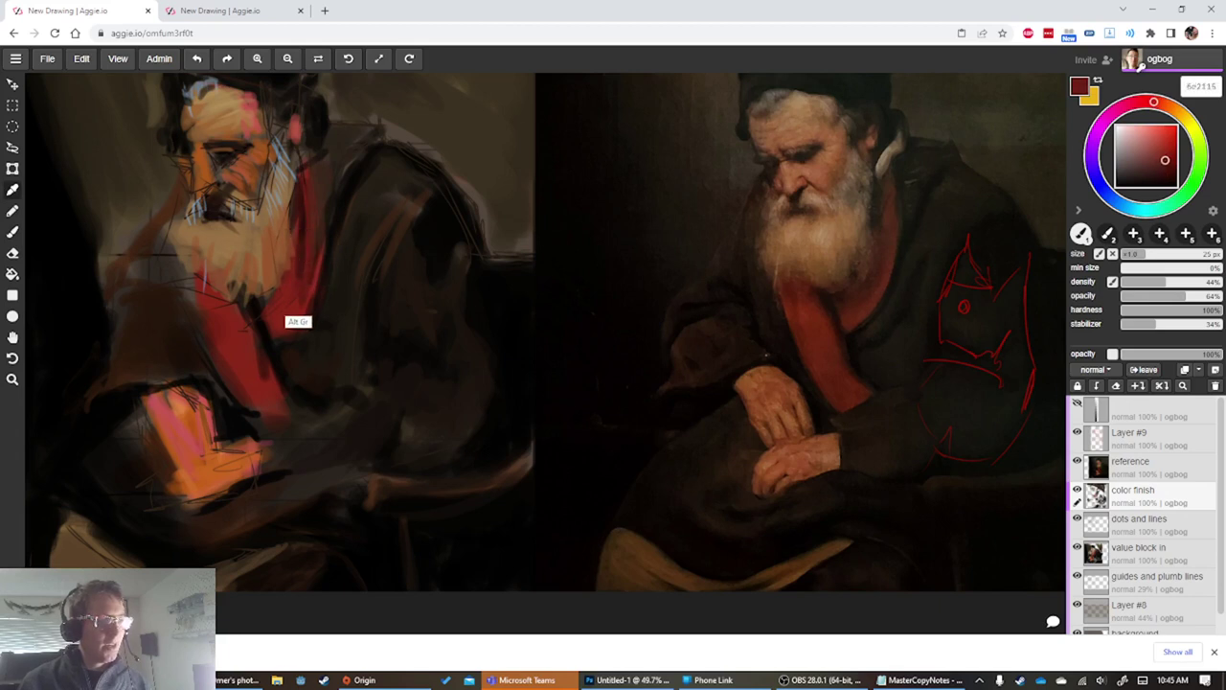
{"action": "left_click", "coordinate": [222, 330], "text": "alt"}
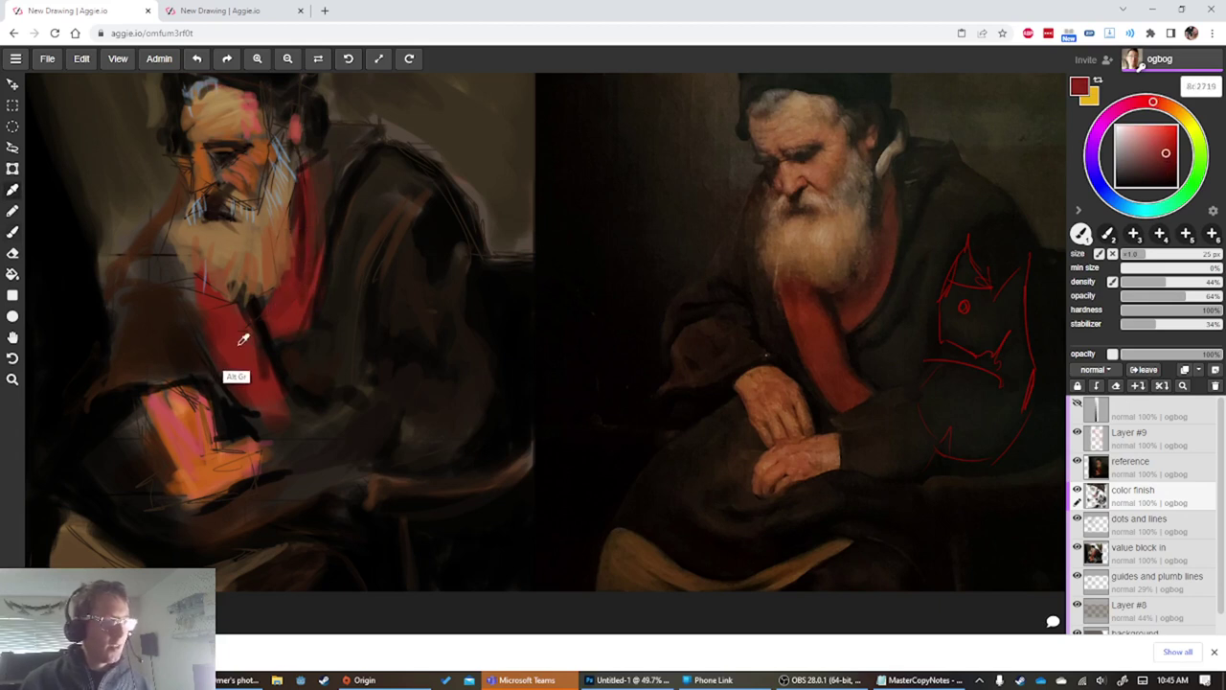
{"action": "left_click_drag", "start_coordinate": [234, 307], "coordinate": [246, 339]}
{"action": "mouse_move", "coordinate": [207, 280]}
{"action": "left_mouse_down"}
{"action": "mouse_move", "coordinate": [216, 302]}
{"action": "mouse_move", "coordinate": [210, 292]}
{"action": "left_mouse_up"}
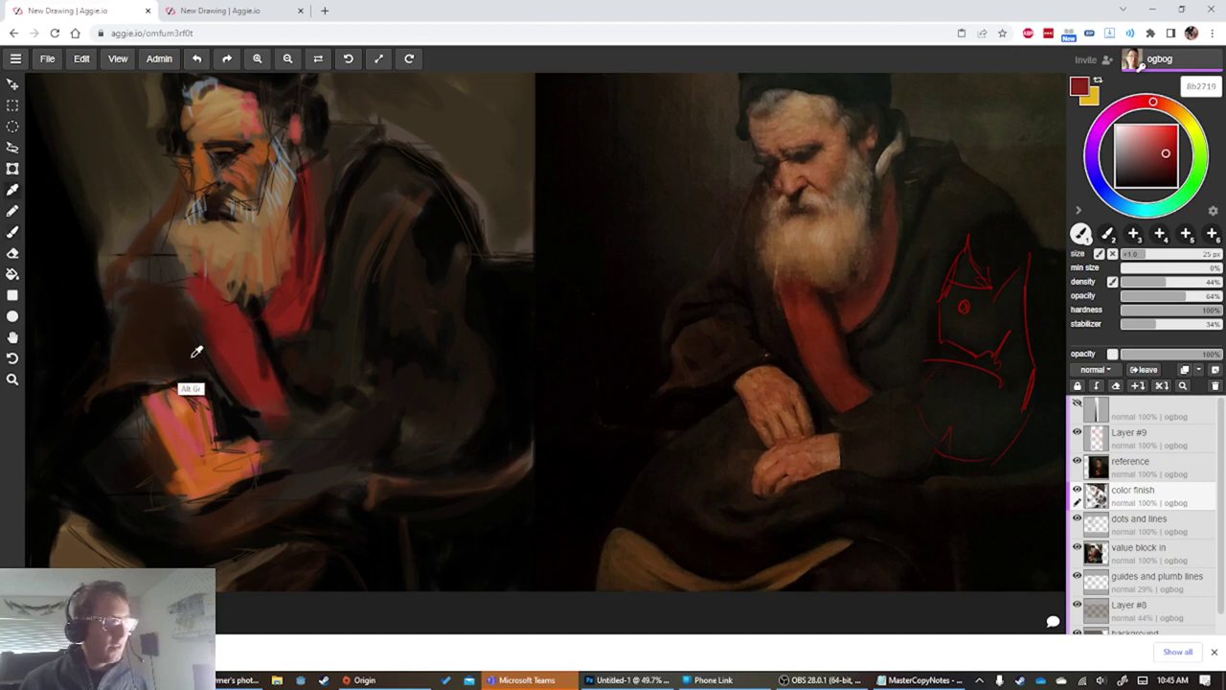
Clean up the robe beside the beard's outer edge with sampled black 060505 and dark brown 26160c, enlarging the brush from 7 to 23 px
{"action": "left_click", "coordinate": [237, 416], "text": "alt"}
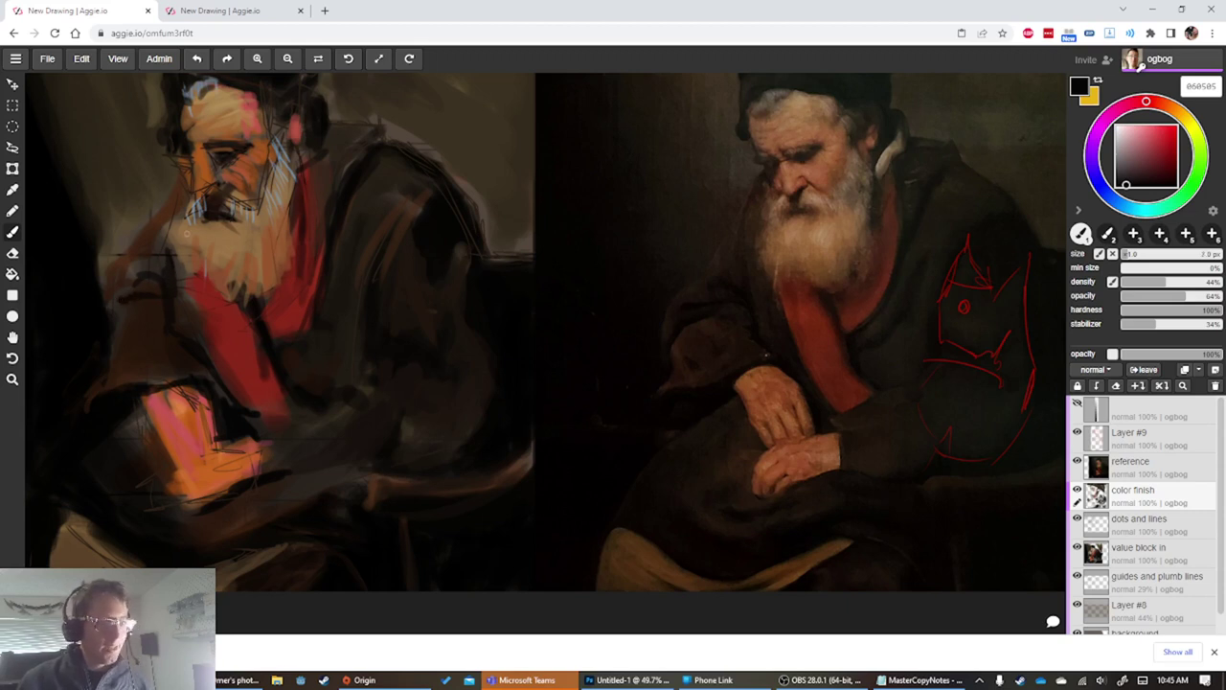
{"action": "left_click", "coordinate": [153, 311], "text": "alt"}
{"action": "key", "text": "]"}
{"action": "key", "text": "]"}
{"action": "mouse_move", "coordinate": [178, 244]}
{"action": "left_mouse_down"}
{"action": "mouse_move", "coordinate": [178, 266]}
{"action": "mouse_move", "coordinate": [176, 231]}
{"action": "mouse_move", "coordinate": [180, 245]}
{"action": "left_mouse_up"}
{"action": "key", "text": "]"}
{"action": "key", "text": "]"}
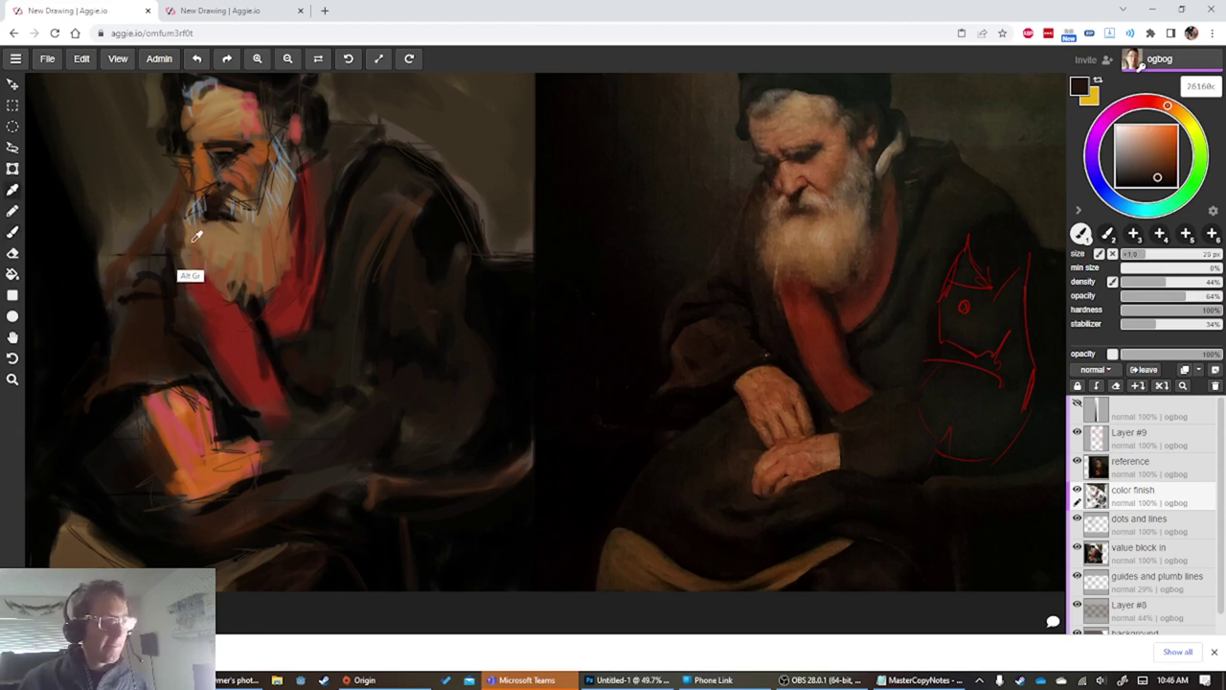
Rebuild the beard's outer edge and moustache area with sampled tans 936e43 and 8f6b43, using a 14 px brush
{"action": "left_click", "coordinate": [188, 240], "text": "alt"}
{"action": "key", "text": "["}
{"action": "key", "text": "["}
{"action": "left_click_drag", "start_coordinate": [204, 197], "coordinate": [197, 212]}
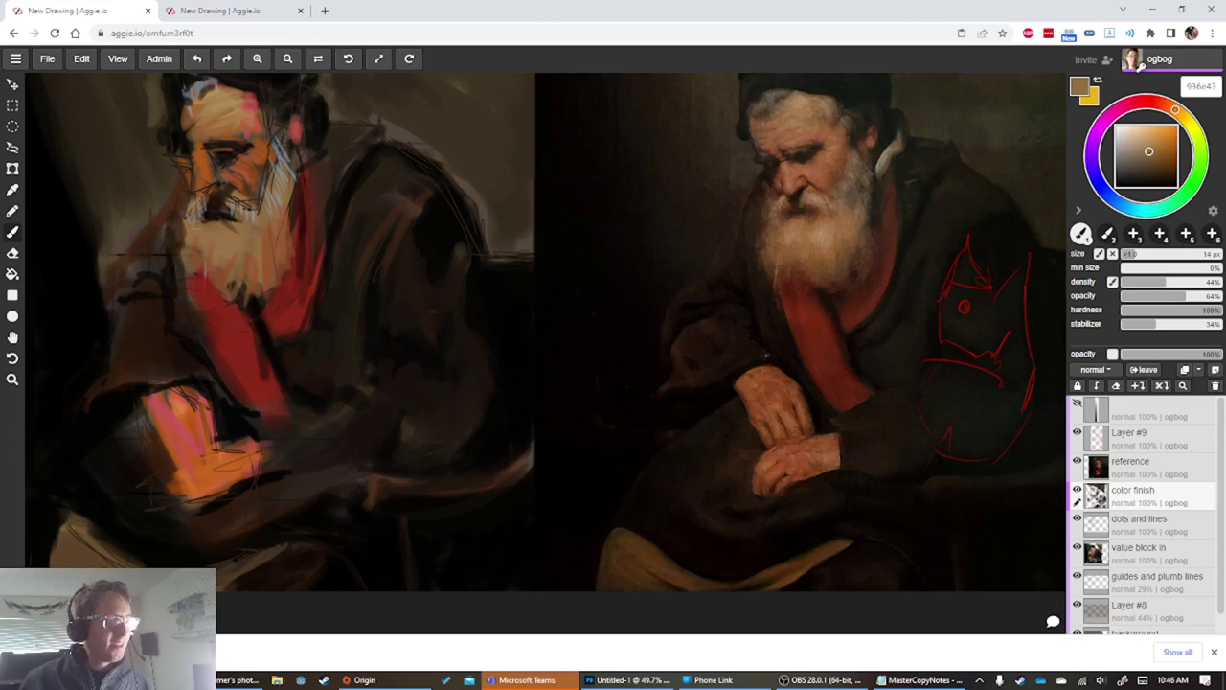
{"action": "left_click", "coordinate": [250, 232], "text": "alt"}
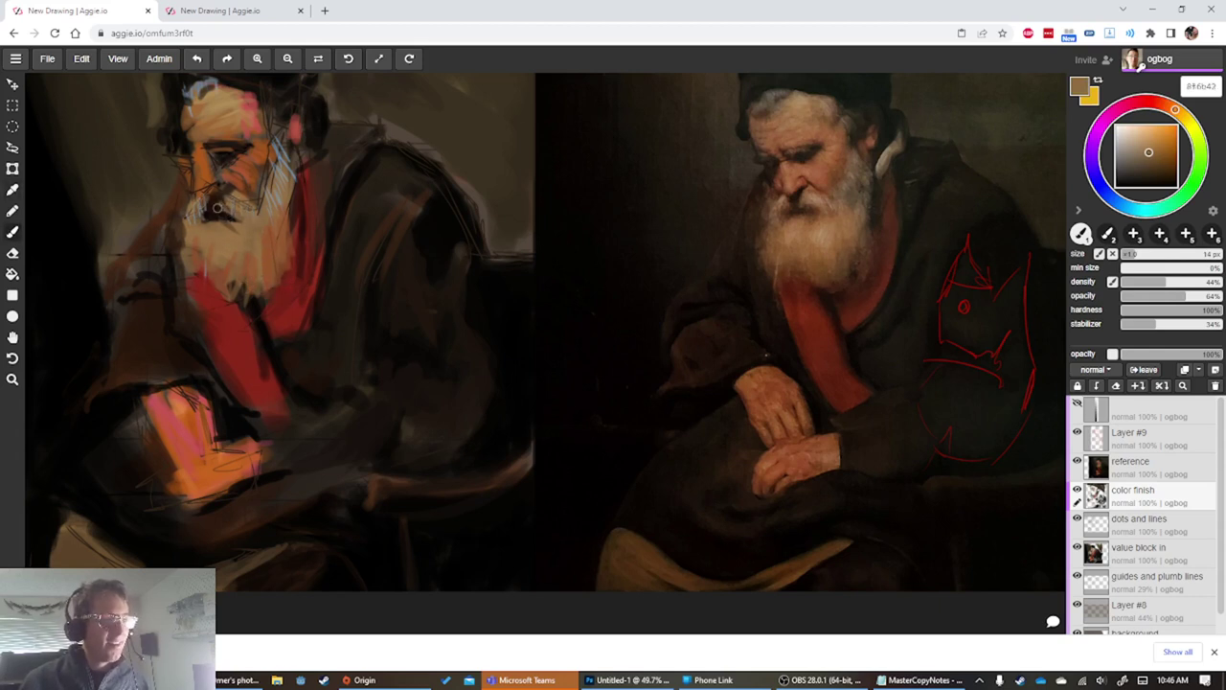
Redefine the mouth shadow and the area under the nose with sampled dark brown 1c100b, near-black and orange brown 9a531d
{"action": "left_click", "coordinate": [211, 209], "text": "alt"}
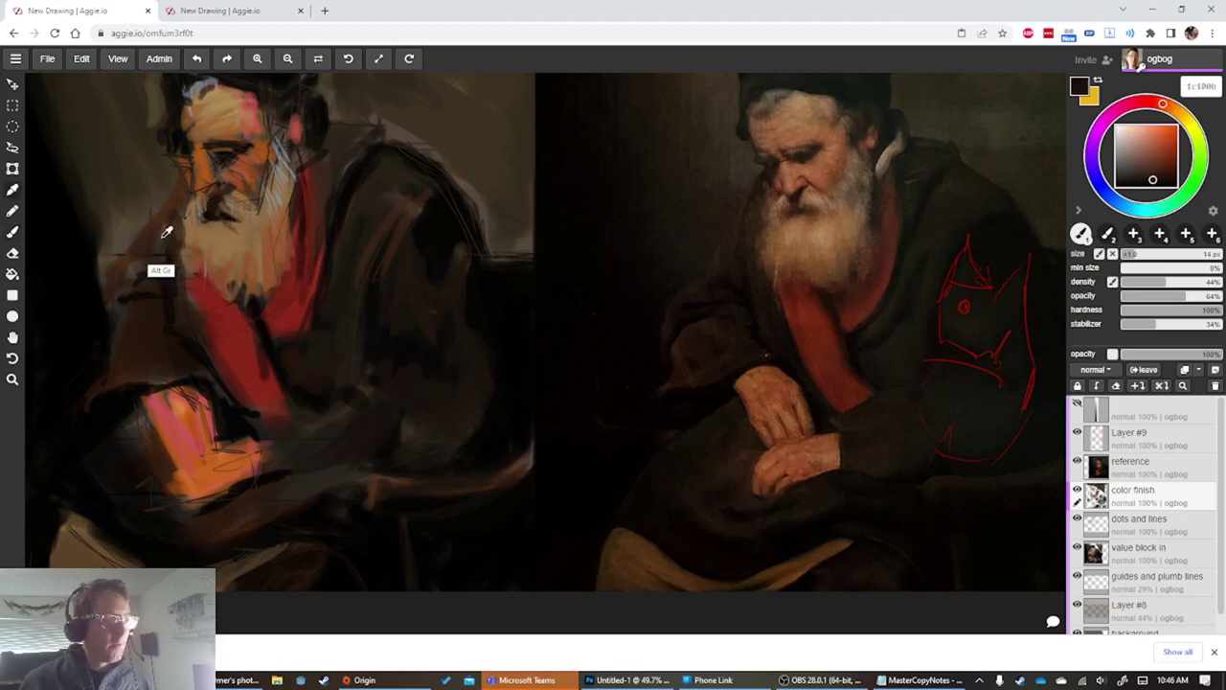
{"action": "left_click", "coordinate": [332, 202], "text": "alt"}
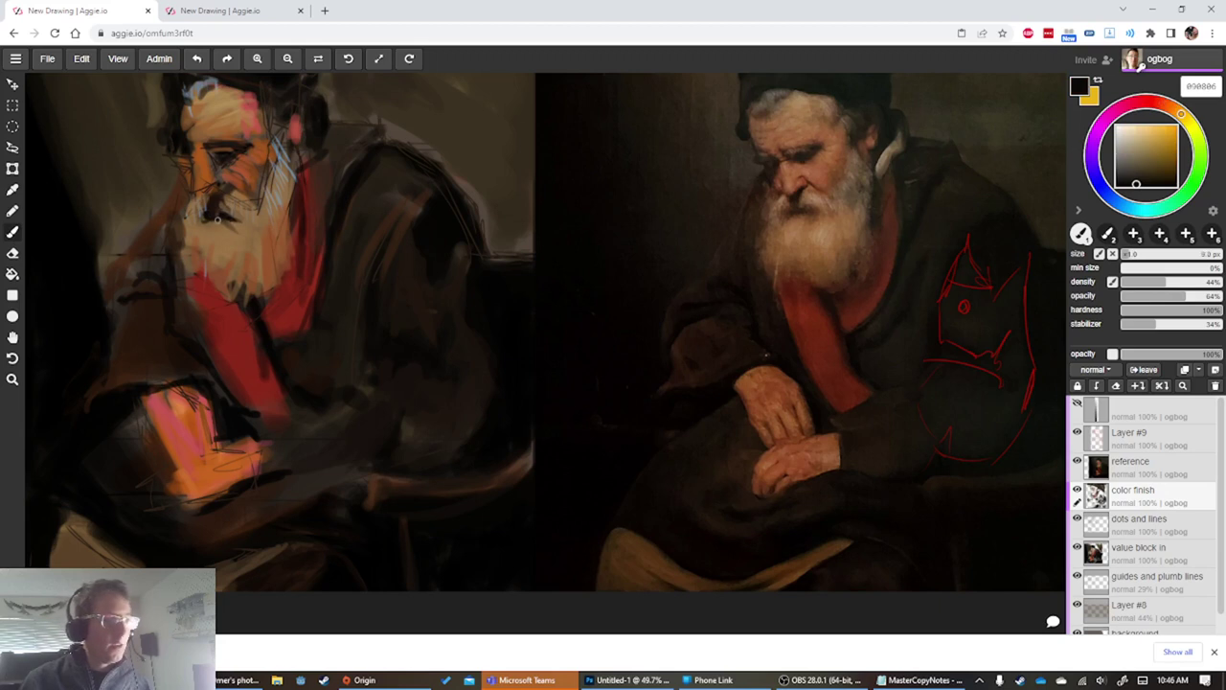
{"action": "left_click", "coordinate": [199, 203], "text": "alt"}
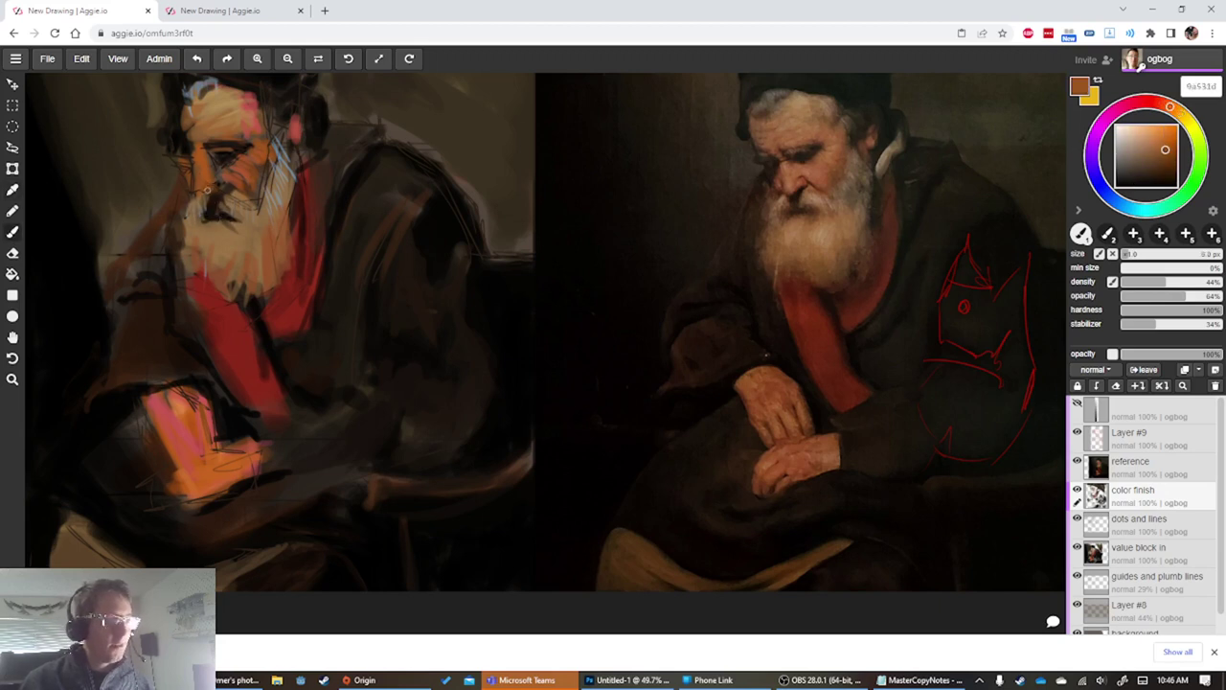
Refine the nose and cheek with sampled reddish tone b6593f and a lightened tan b47f4c, reducing the brush to 4 px
{"action": "left_click", "coordinate": [230, 159], "text": "alt"}
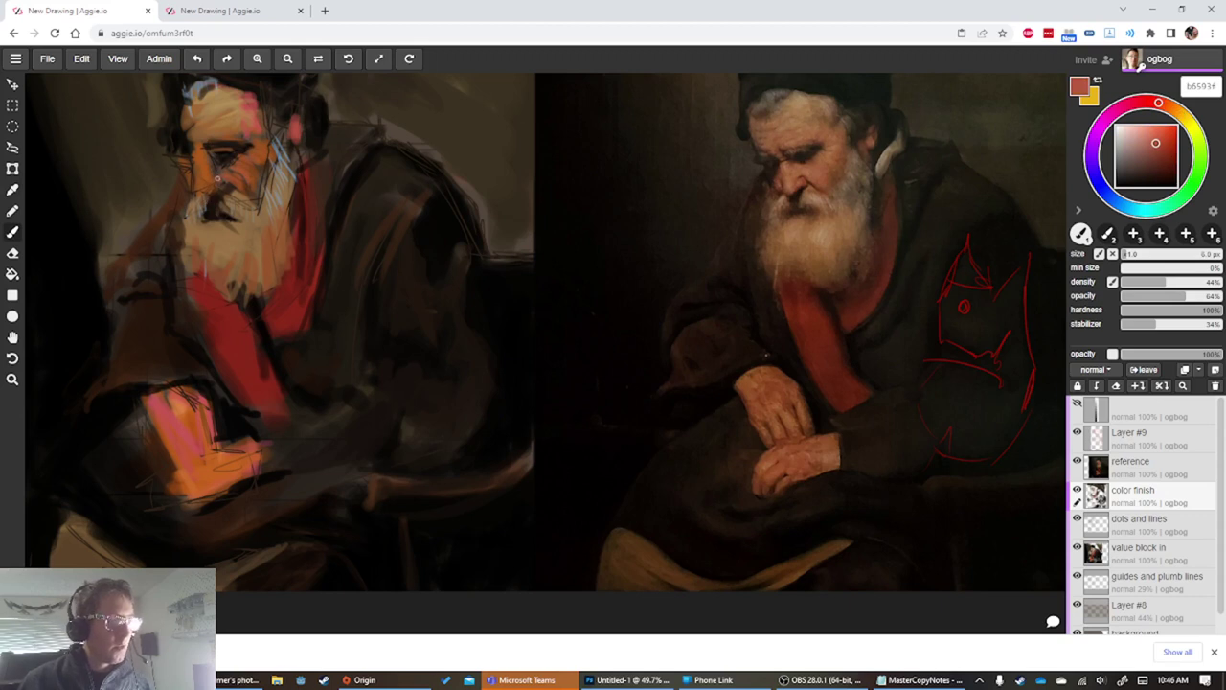
{"action": "left_click", "coordinate": [226, 102], "text": "alt"}
{"action": "left_click", "coordinate": [191, 103], "text": "alt"}
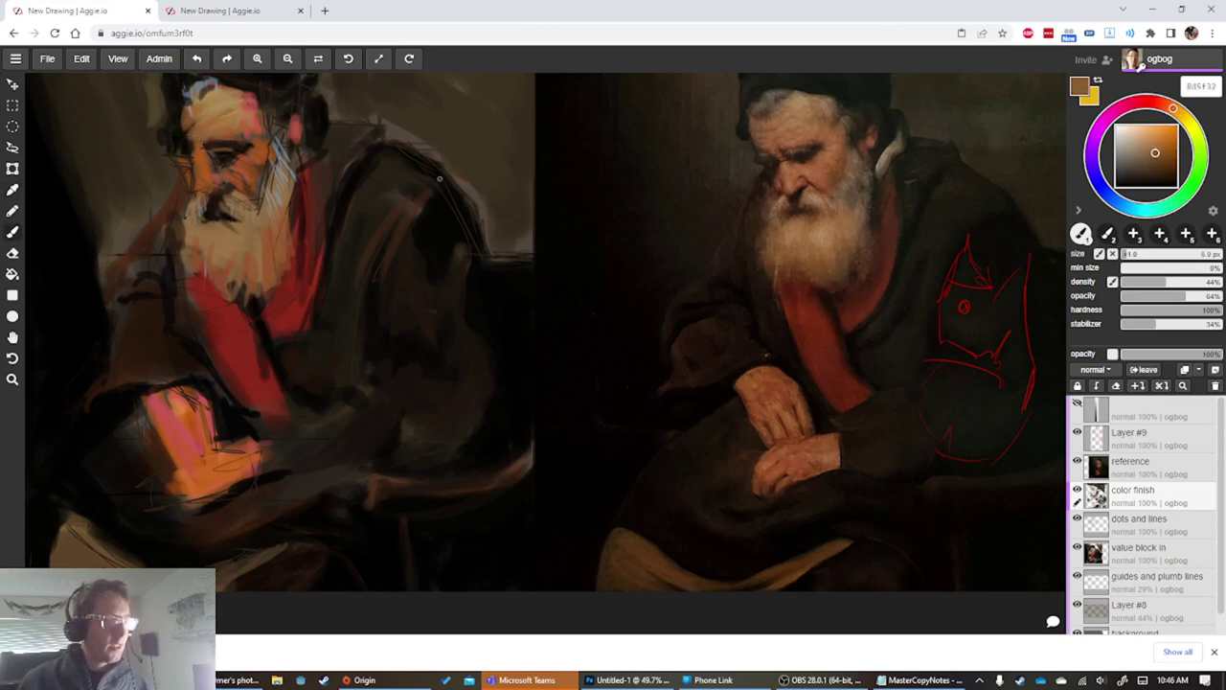
{"action": "left_click", "coordinate": [1151, 144]}
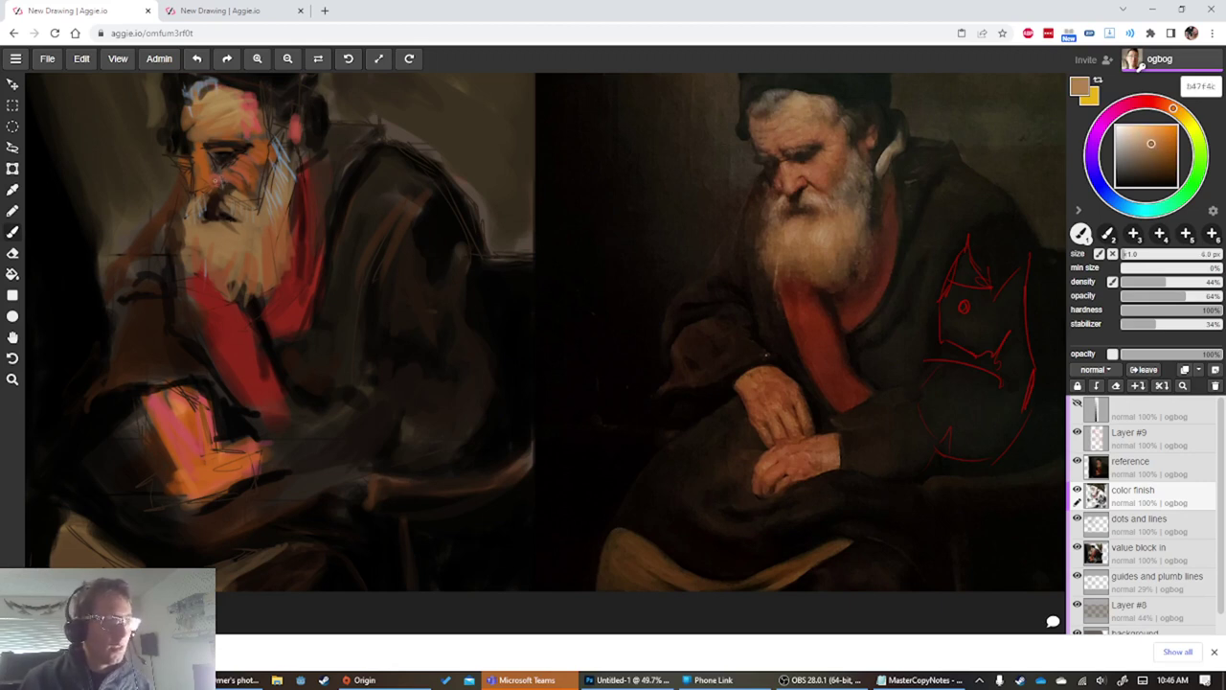
{"action": "key", "text": "space"}
{"action": "left_click_drag", "start_coordinate": [247, 301], "coordinate": [309, 364]}
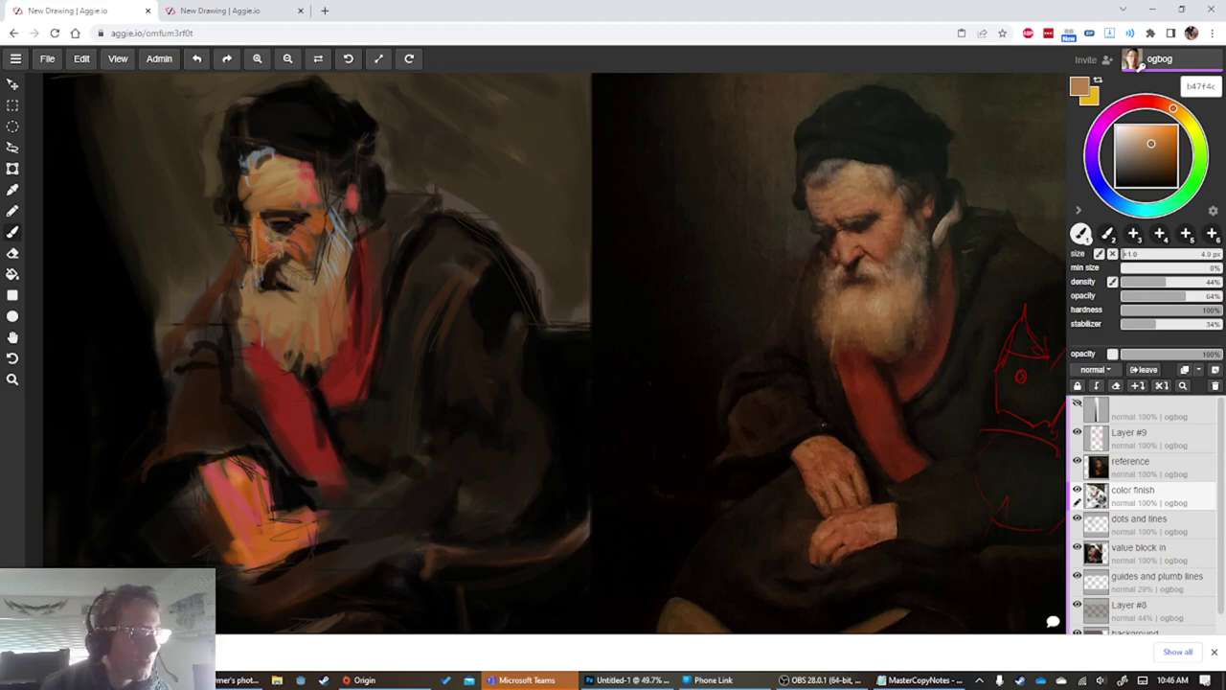
Detail the moustache and mouth with sampled dark browns 281710, 2a1710 and 271d16 and grayish tans 72593f and 8f775a, using a 4 to 7 px brush
{"action": "left_click", "coordinate": [302, 264], "text": "alt"}
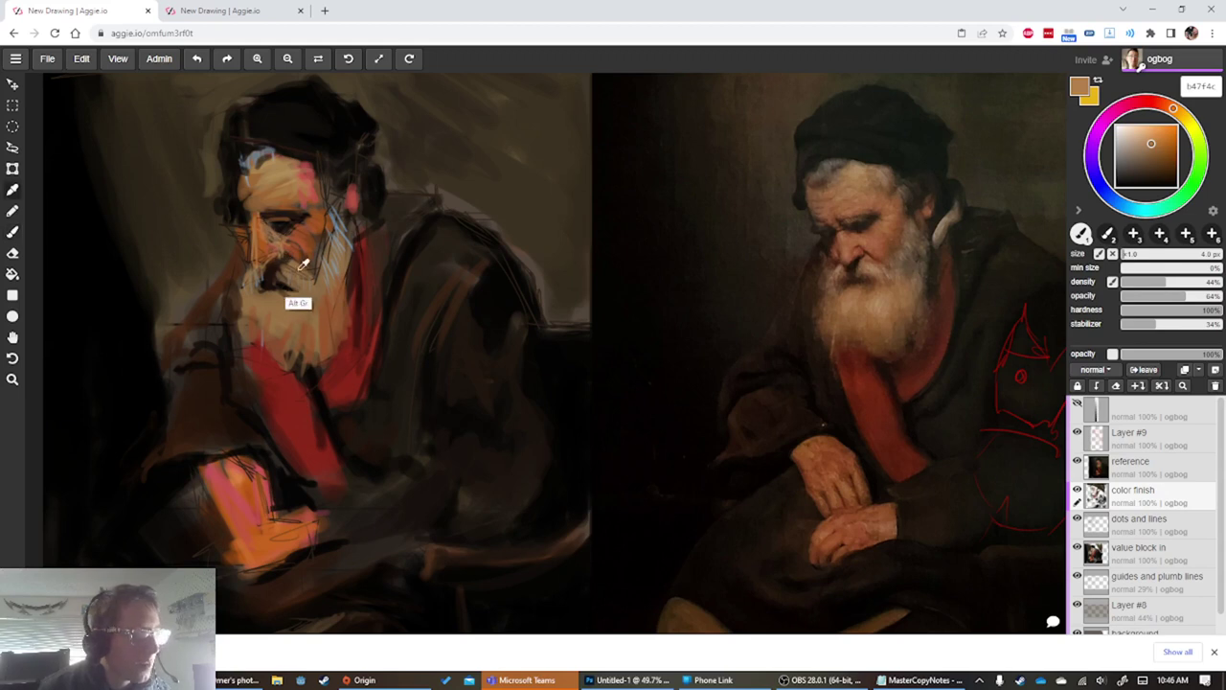
{"action": "left_click", "coordinate": [276, 259], "text": "alt"}
{"action": "left_click", "coordinate": [317, 142], "text": "alt"}
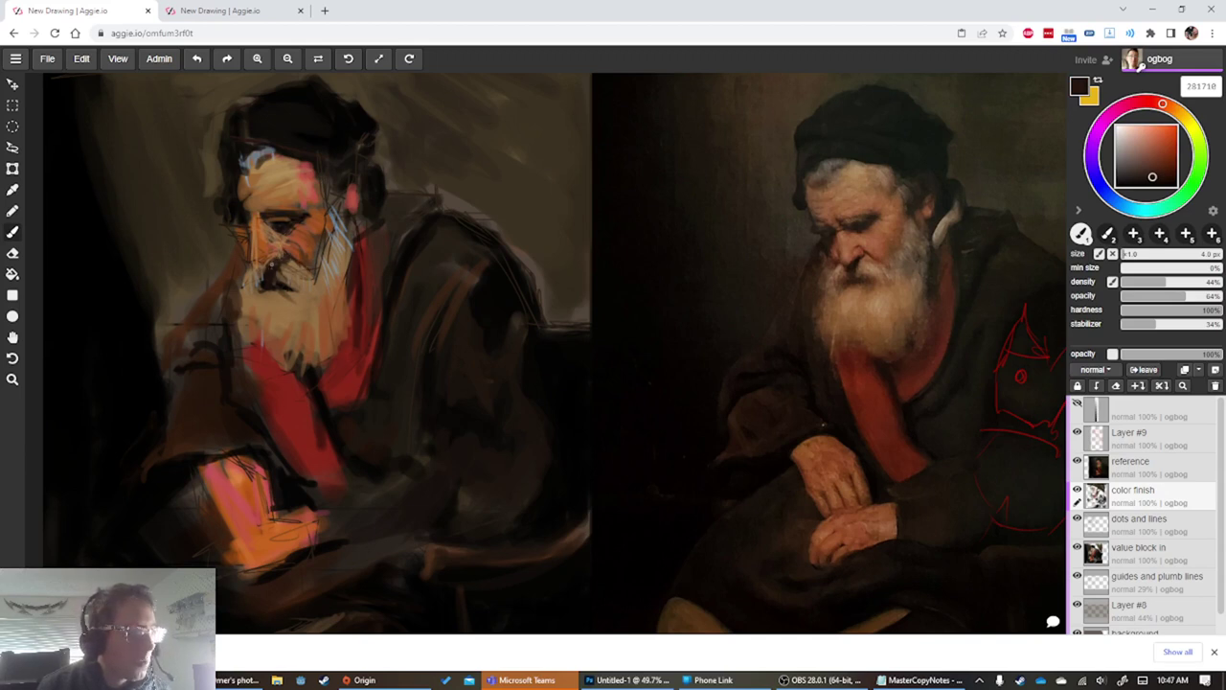
{"action": "left_click", "coordinate": [273, 276], "text": "alt"}
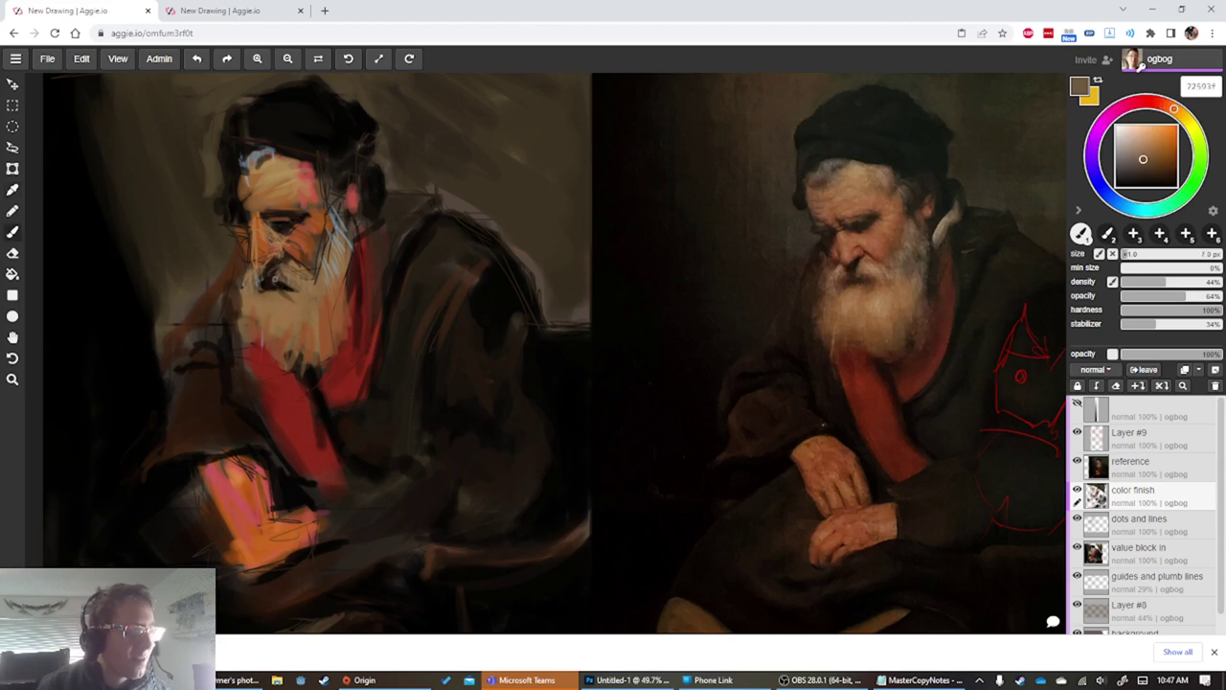
{"action": "left_click", "coordinate": [269, 272], "text": "alt"}
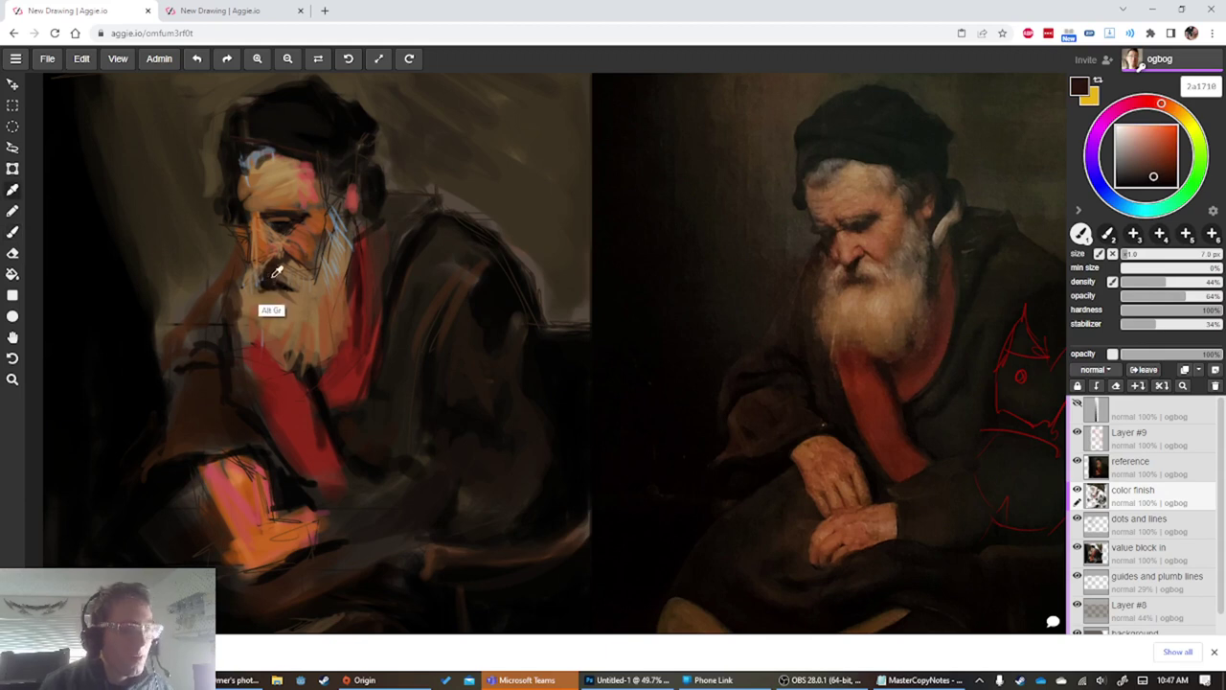
{"action": "left_click", "coordinate": [255, 302], "text": "alt"}
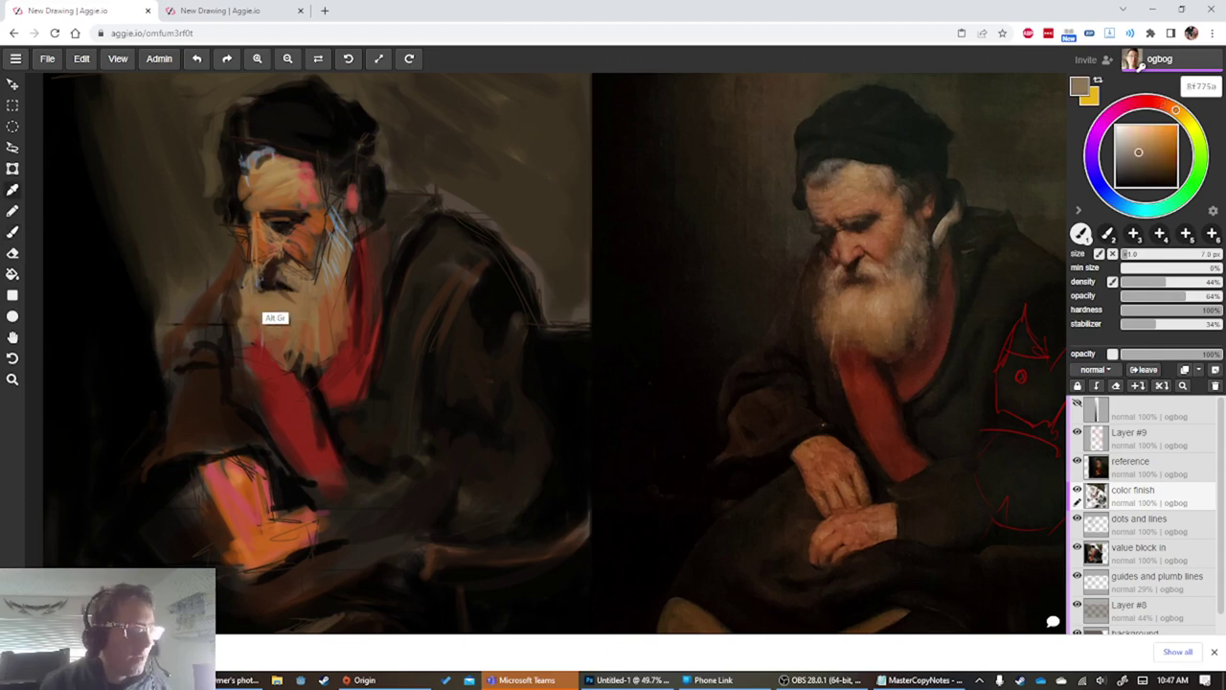
{"action": "left_click", "coordinate": [258, 293], "text": "alt"}
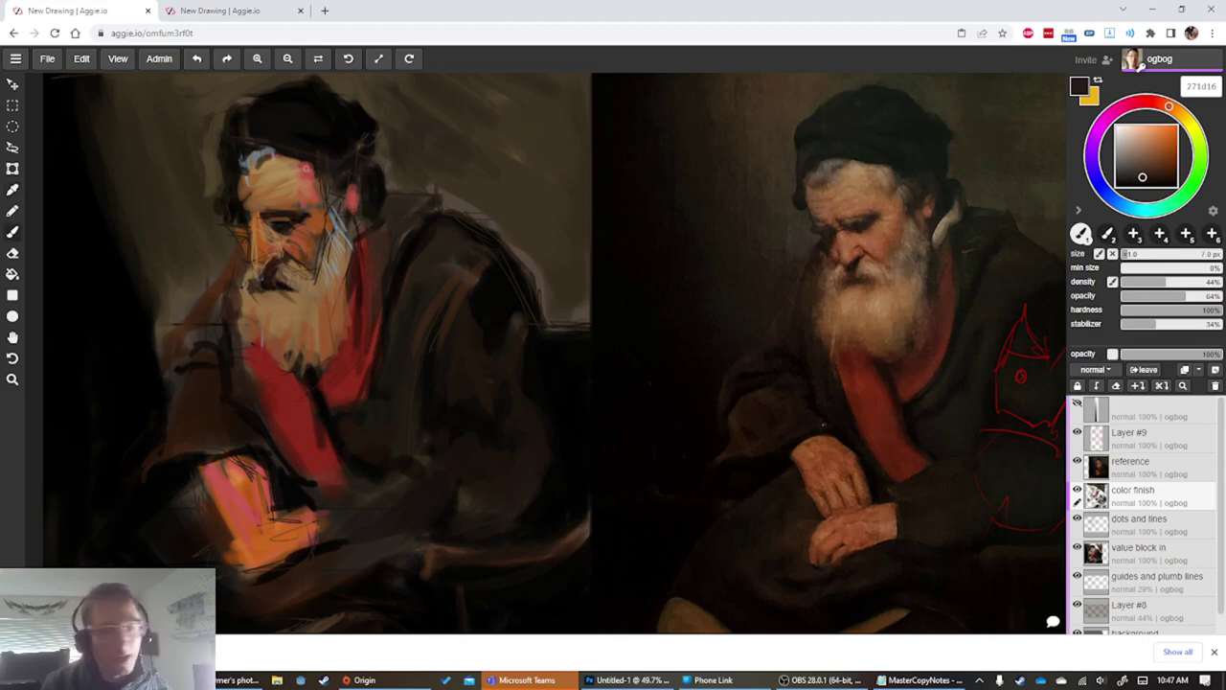
Touch up the beard's body and lower strands with sampled black 050404, brown 8e6a41 and light tan b28d55, using a smaller brush for the tan
{"action": "left_click", "coordinate": [339, 178], "text": "alt"}
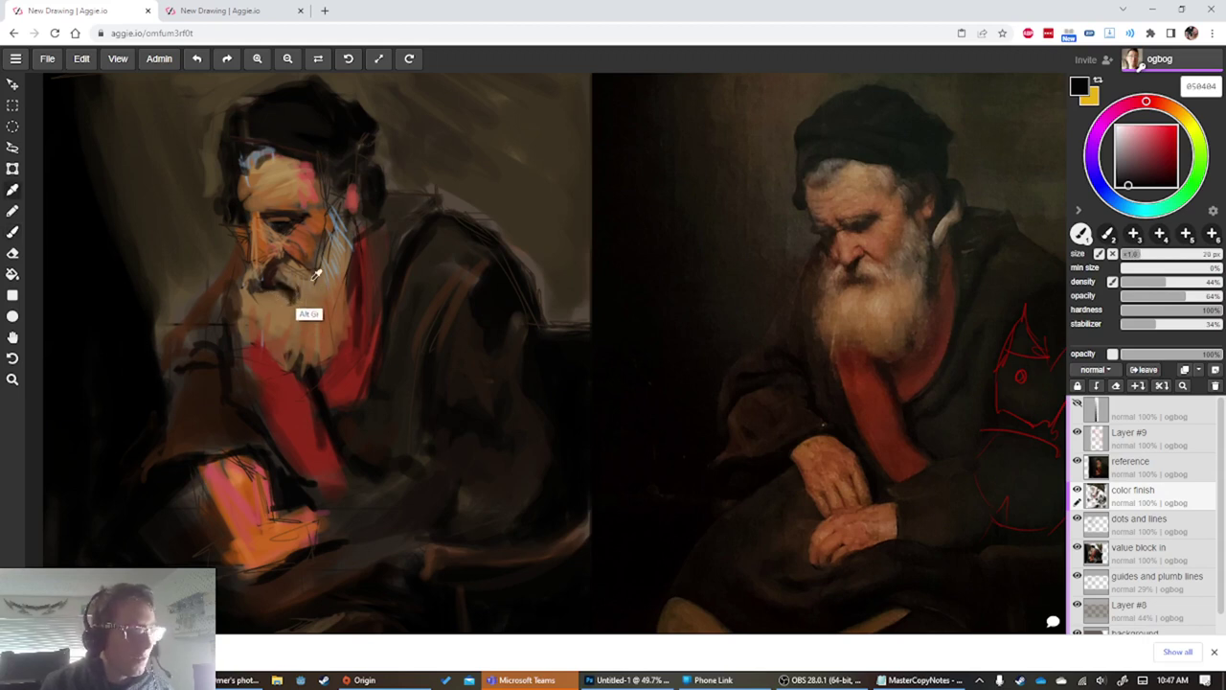
{"action": "left_click", "coordinate": [307, 295], "text": "alt"}
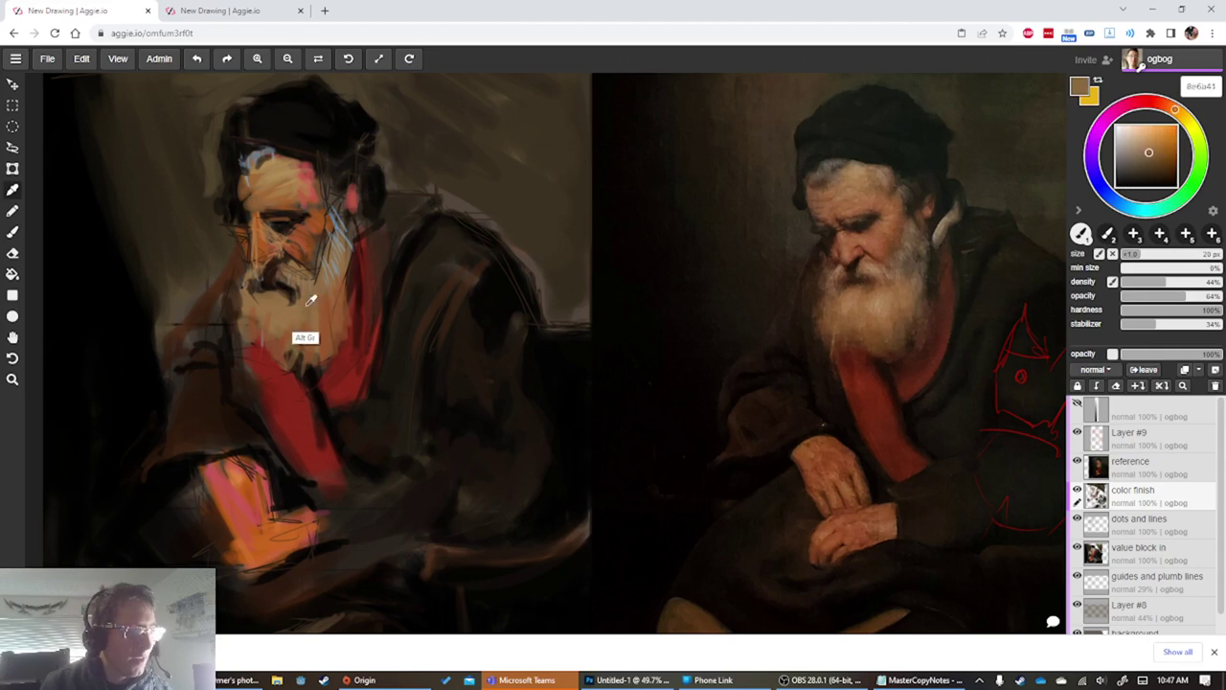
{"action": "left_click", "coordinate": [293, 168], "text": "alt"}
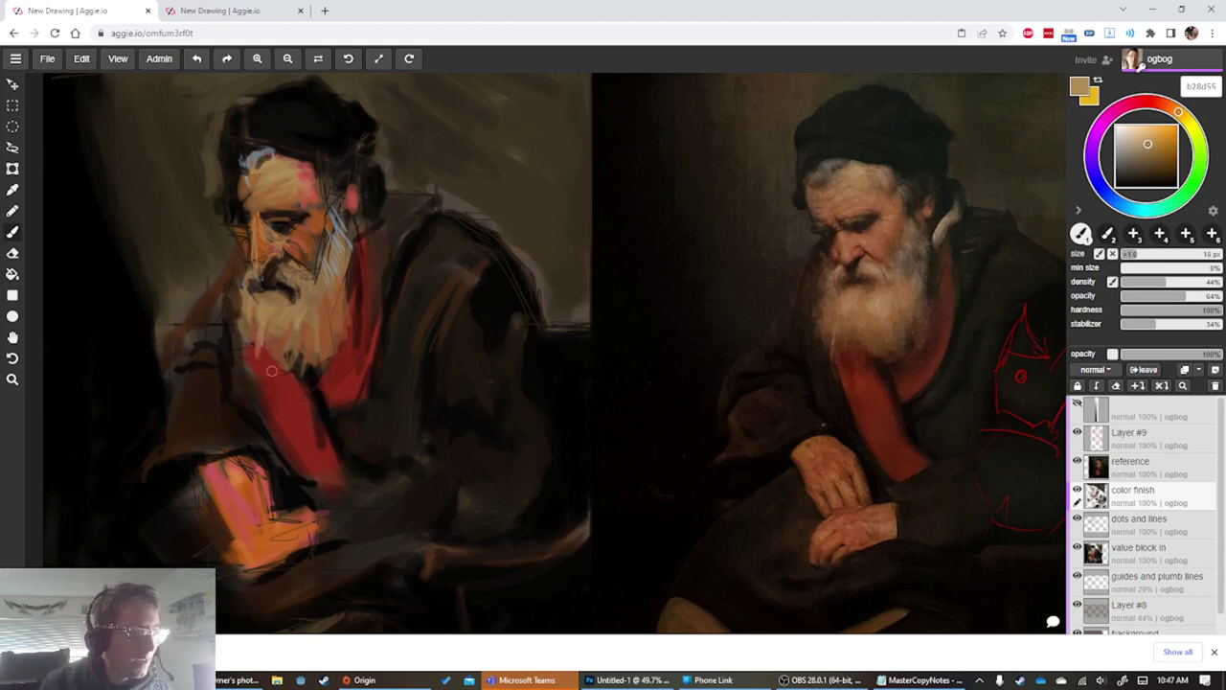
Sharpen the scarf's inner edges below the beard with sampled red 8c2718 and near-black robe tones
{"action": "left_click", "coordinate": [353, 381], "text": "alt"}
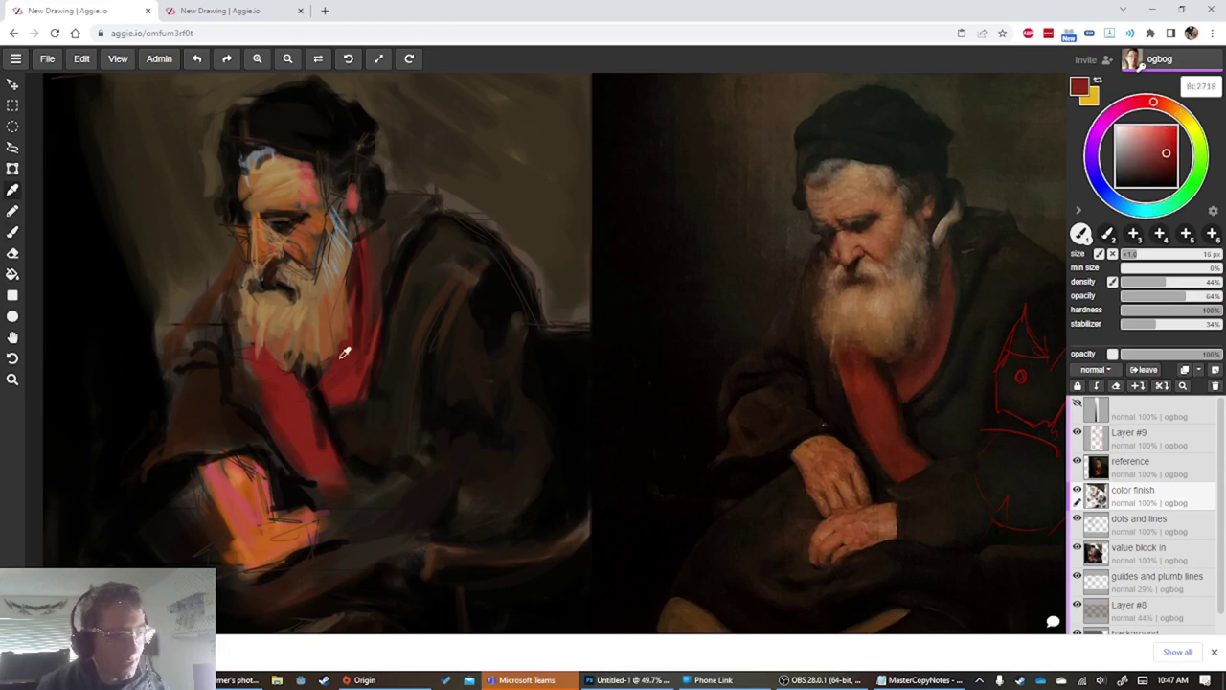
{"action": "left_click", "coordinate": [325, 441], "text": "alt"}
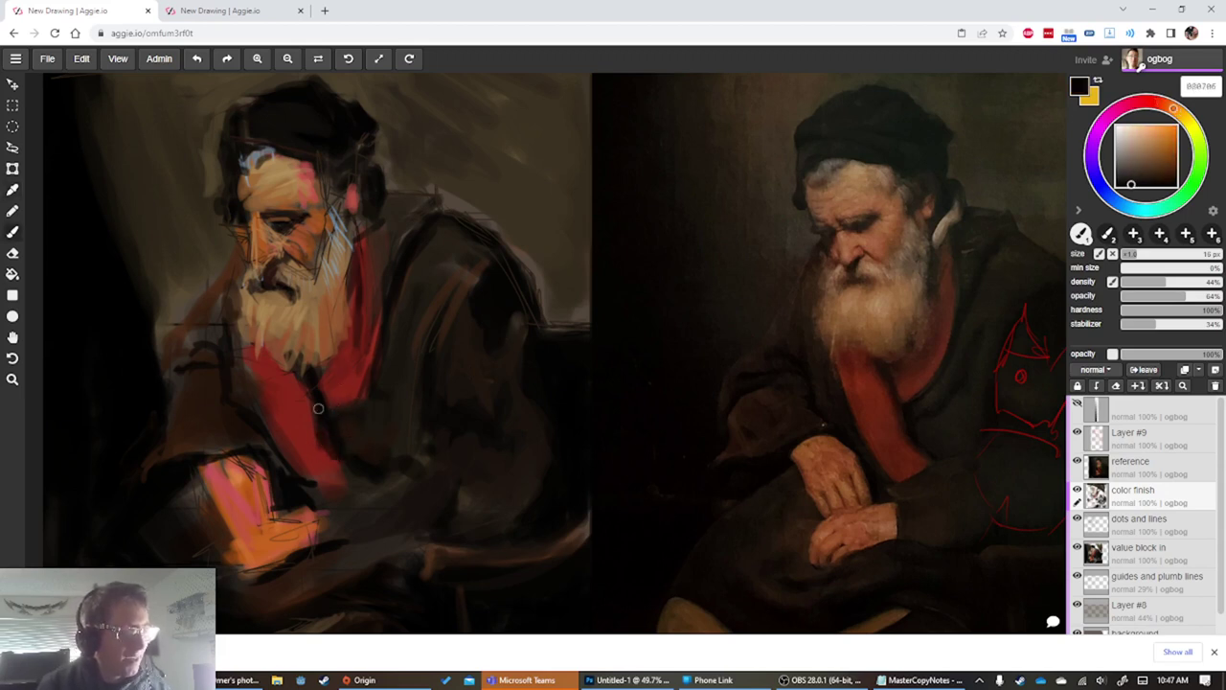
{"action": "left_click", "coordinate": [342, 454], "text": "alt"}
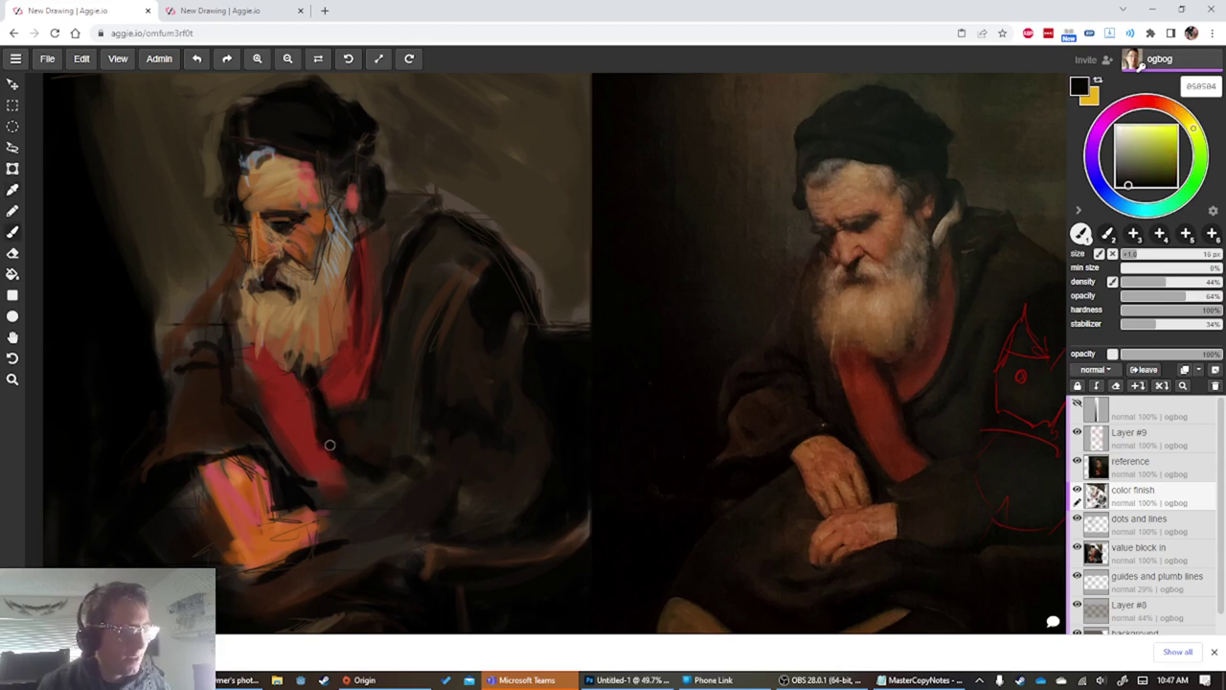
Extend the scarf's lower end with sampled red 8a2919, and shift the paint color to reddish brown 7e3014 for the scarf
{"action": "left_click", "coordinate": [319, 479], "text": "alt"}
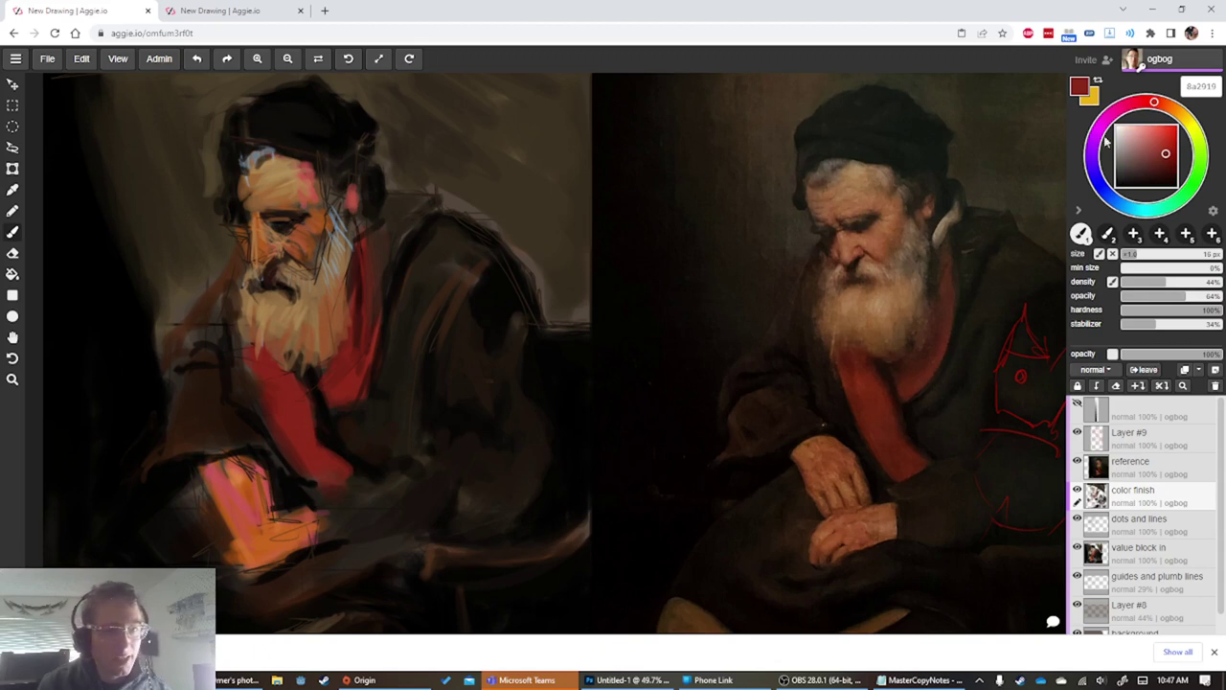
{"action": "left_click_drag", "start_coordinate": [1154, 104], "coordinate": [1163, 103]}
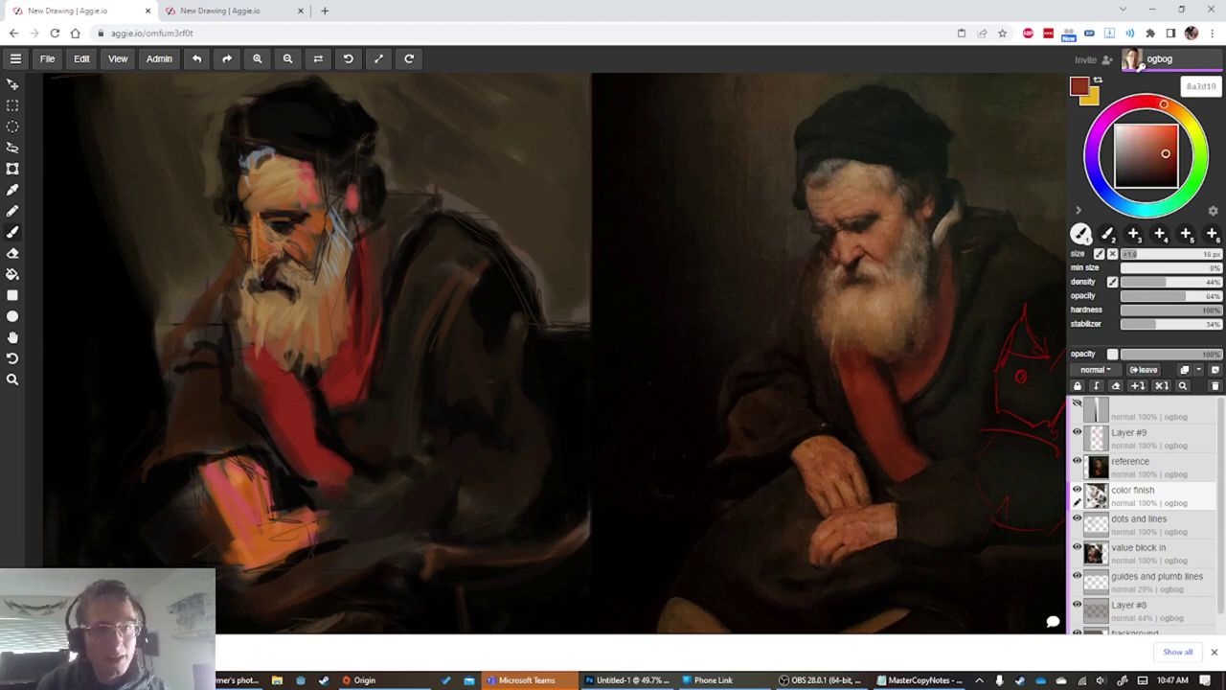
{"action": "left_click", "coordinate": [1169, 159]}
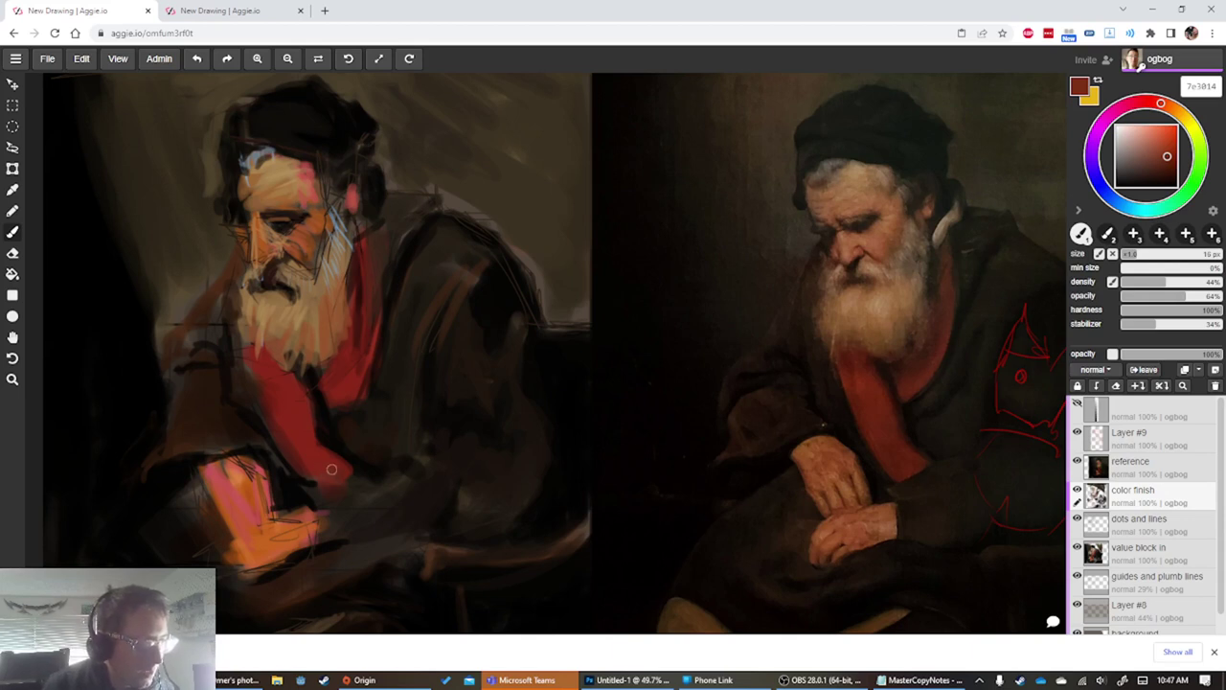
Shift the paint color to darker red 6b2315 and shade the lower part of the scarf
{"action": "left_click", "coordinate": [1164, 161]}
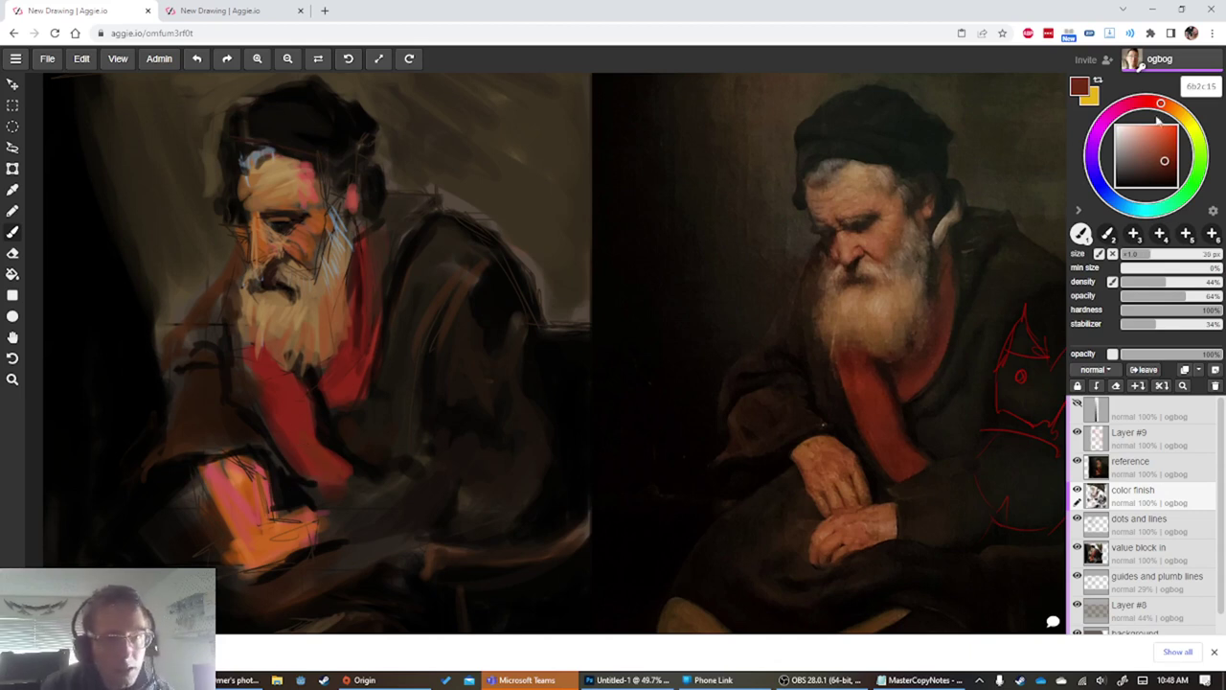
{"action": "left_click_drag", "start_coordinate": [1160, 108], "coordinate": [1155, 102]}
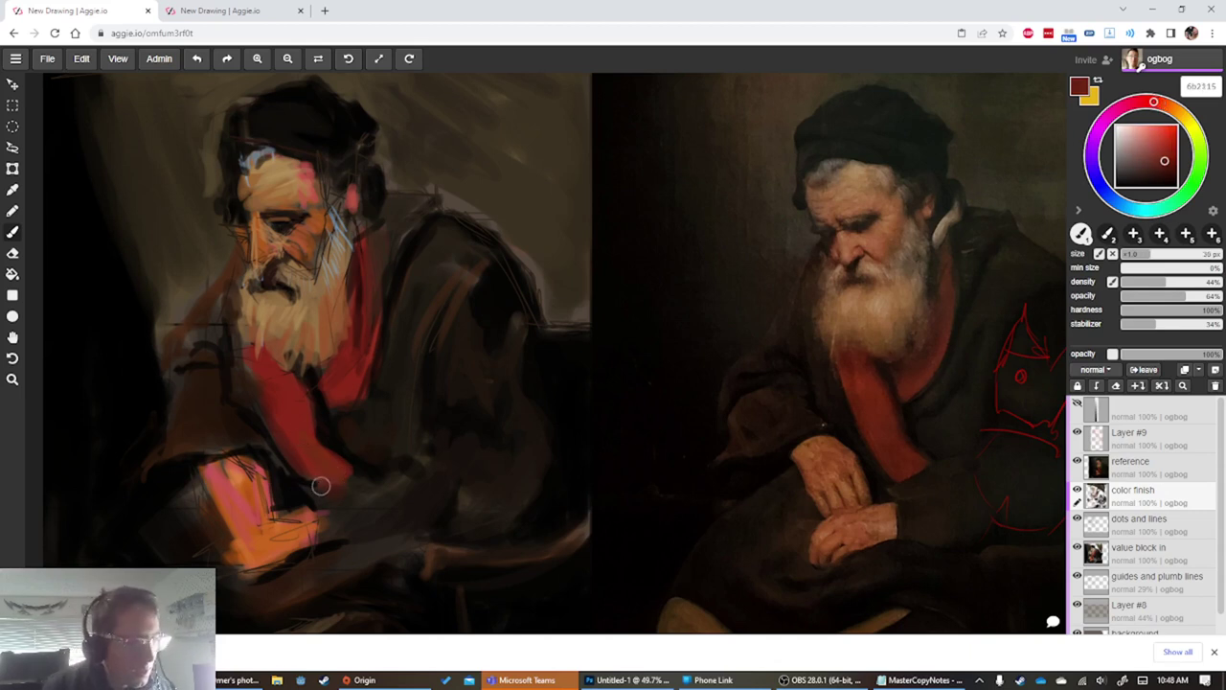
{"action": "mouse_move", "coordinate": [311, 465]}
{"action": "left_mouse_down"}
{"action": "mouse_move", "coordinate": [304, 451]}
{"action": "mouse_move", "coordinate": [332, 457]}
{"action": "mouse_move", "coordinate": [313, 449]}
{"action": "left_mouse_up"}
{"action": "key", "text": "alt"}
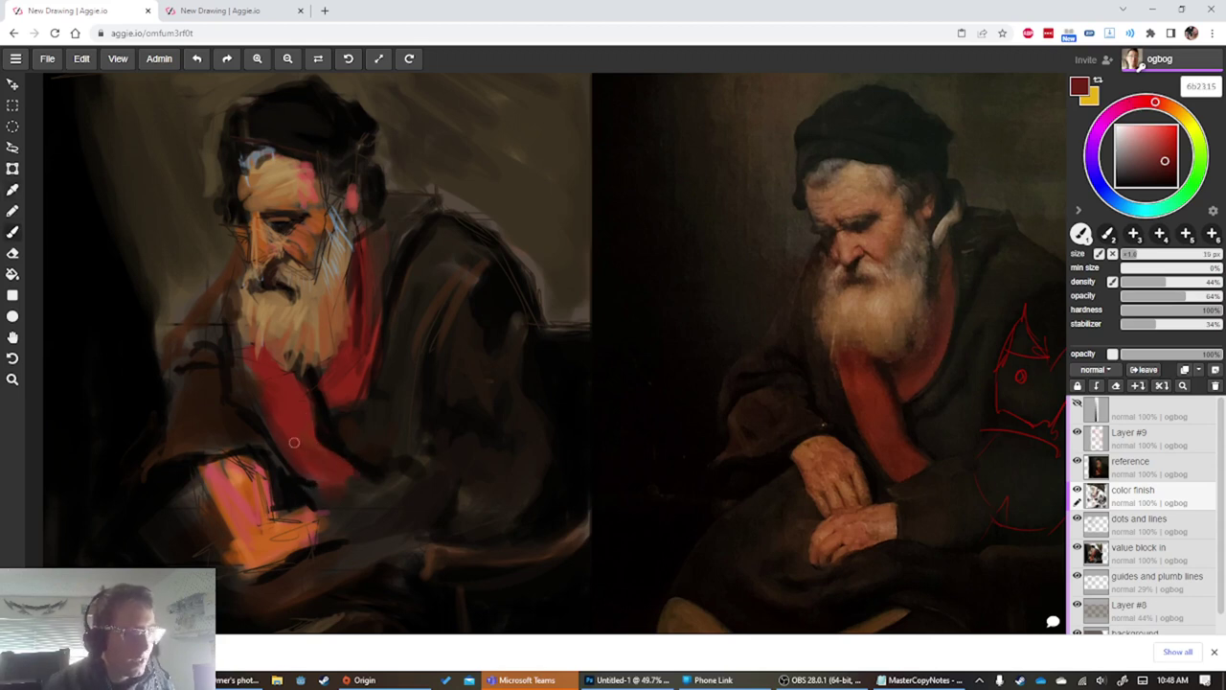
Refine the scarf's lower tip against the robe with sampled dark brown 262117, reds 6e2515 and 772616, and near-black 060505
{"action": "left_click", "coordinate": [405, 481], "text": "alt"}
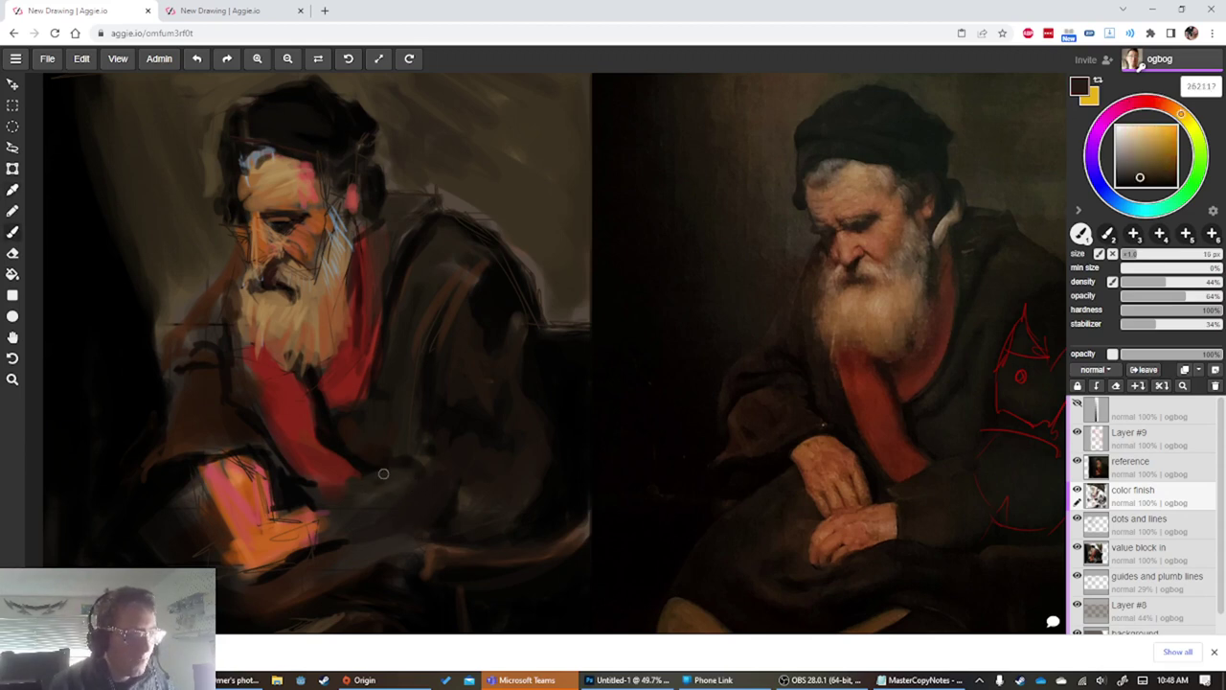
{"action": "key", "text": "bracketright"}
{"action": "key", "text": "bracketright"}
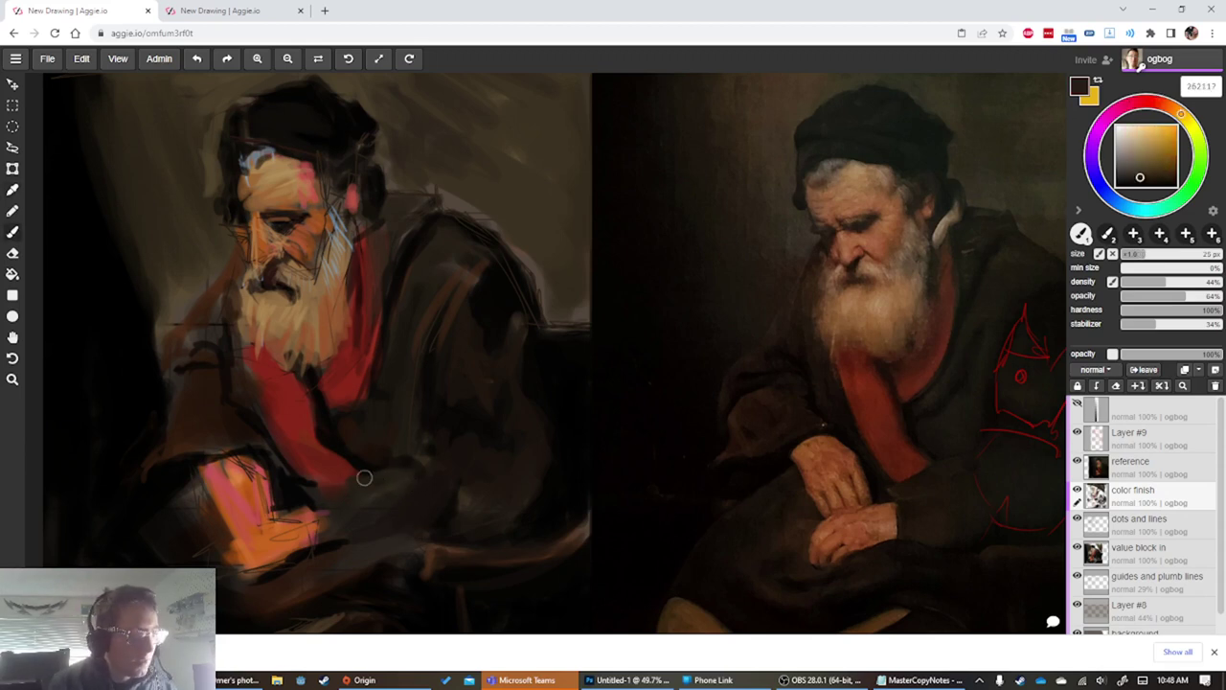
{"action": "left_click", "coordinate": [343, 475], "text": "alt"}
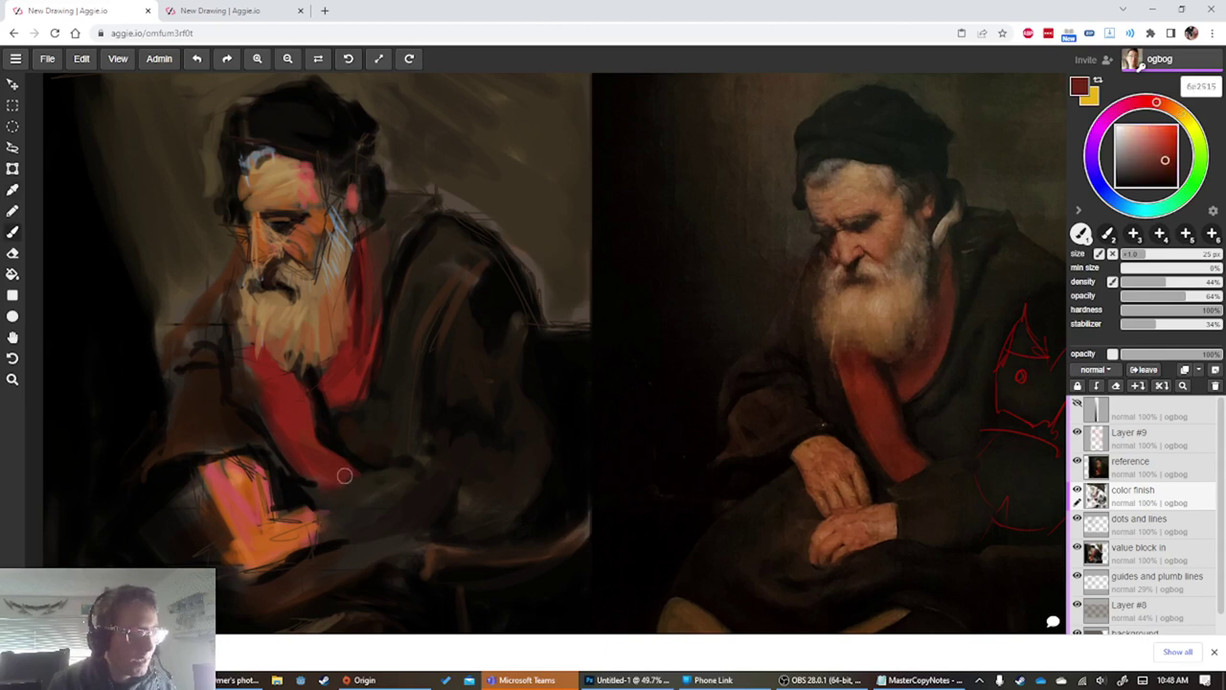
{"action": "key", "text": "bracketleft"}
{"action": "left_click", "coordinate": [302, 481], "text": "alt"}
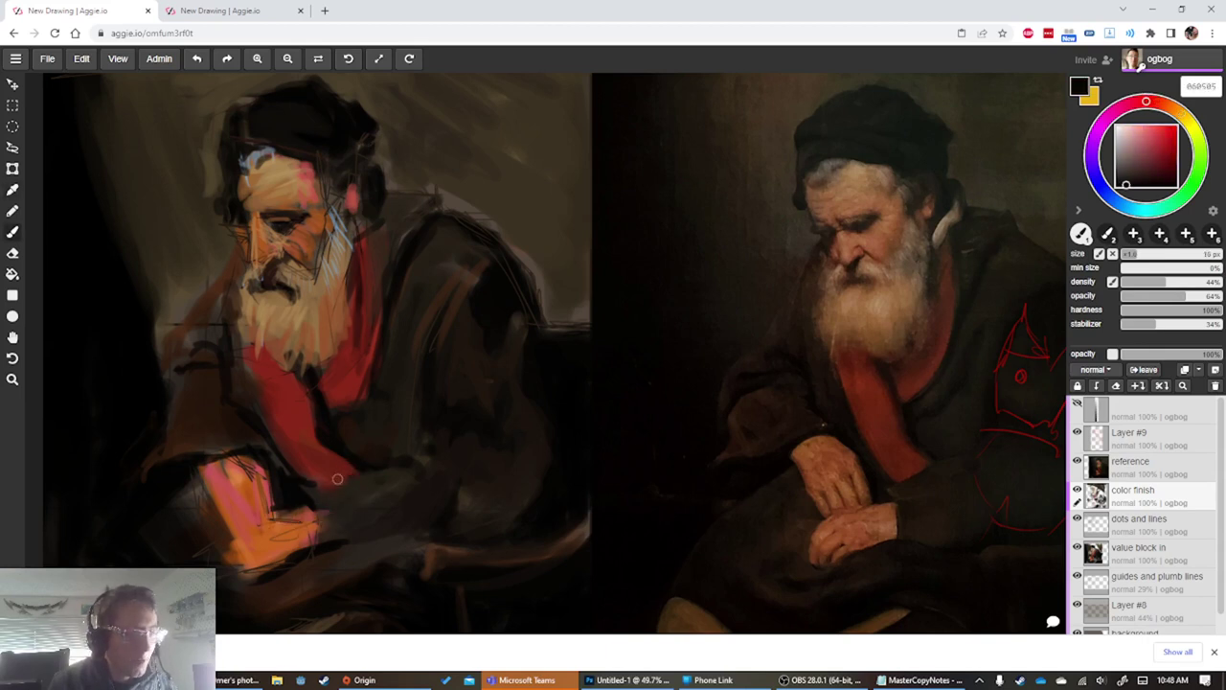
{"action": "mouse_move", "coordinate": [341, 479]}
{"action": "left_mouse_down"}
{"action": "mouse_move", "coordinate": [314, 480]}
{"action": "mouse_move", "coordinate": [342, 478]}
{"action": "mouse_move", "coordinate": [331, 488]}
{"action": "left_mouse_up"}
{"action": "left_click", "coordinate": [307, 482], "text": "alt"}
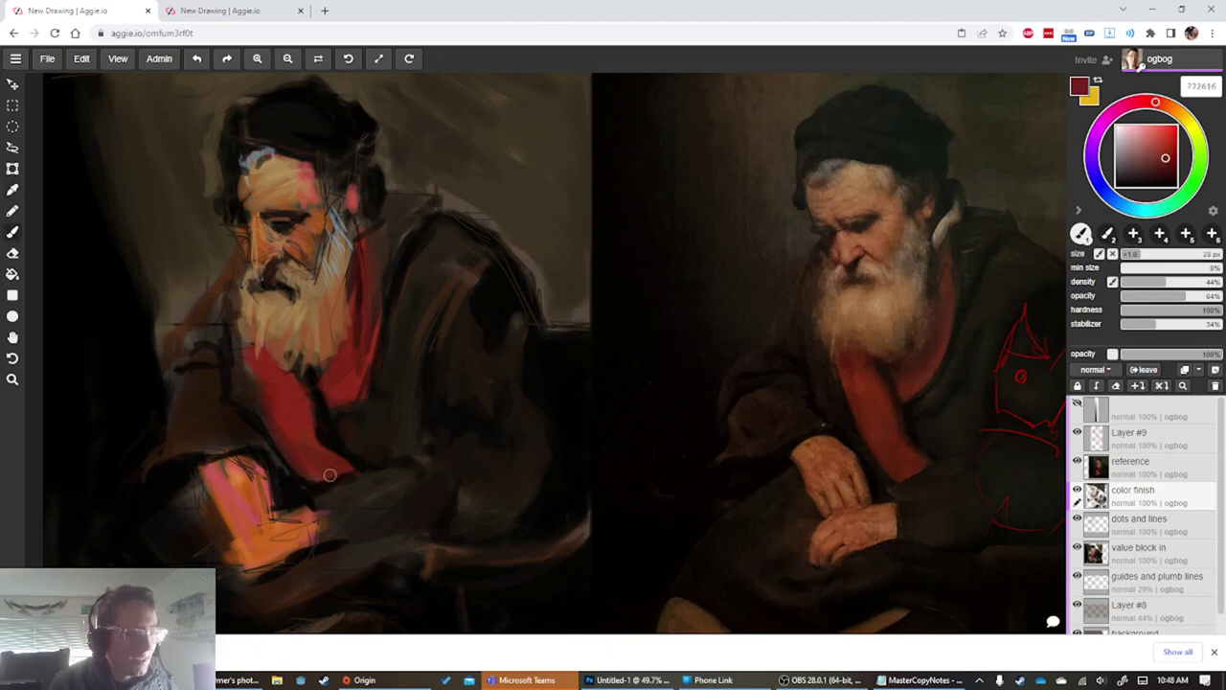
{"action": "key", "text": "]"}
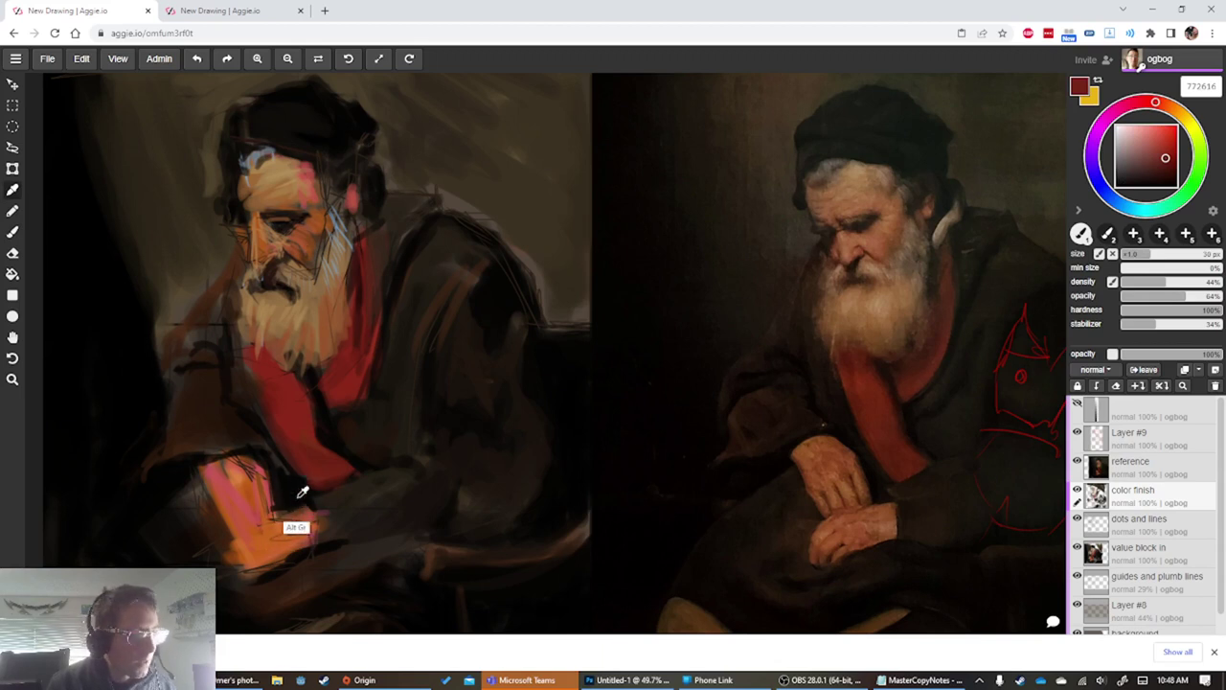
Trim the front hand's edge at the sleeve cuff with sampled dark brown 262017, reducing the brush to 14 px
{"action": "left_click", "coordinate": [322, 533], "text": "alt"}
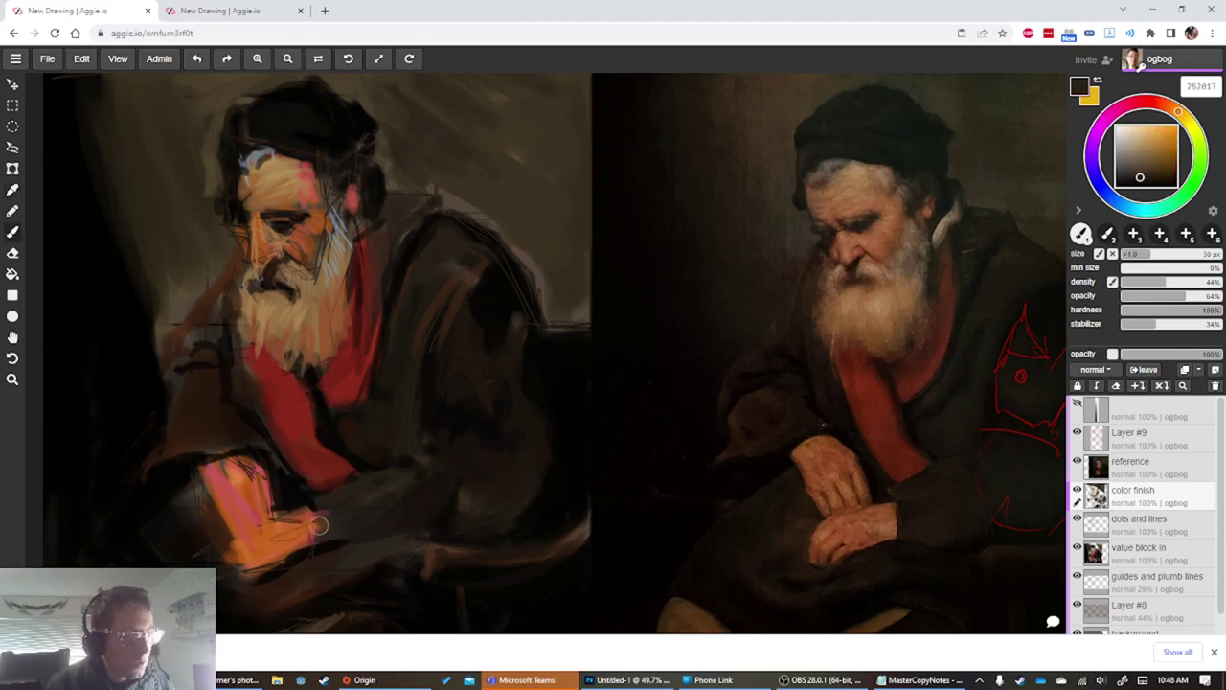
{"action": "key", "text": "["}
{"action": "key", "text": "["}
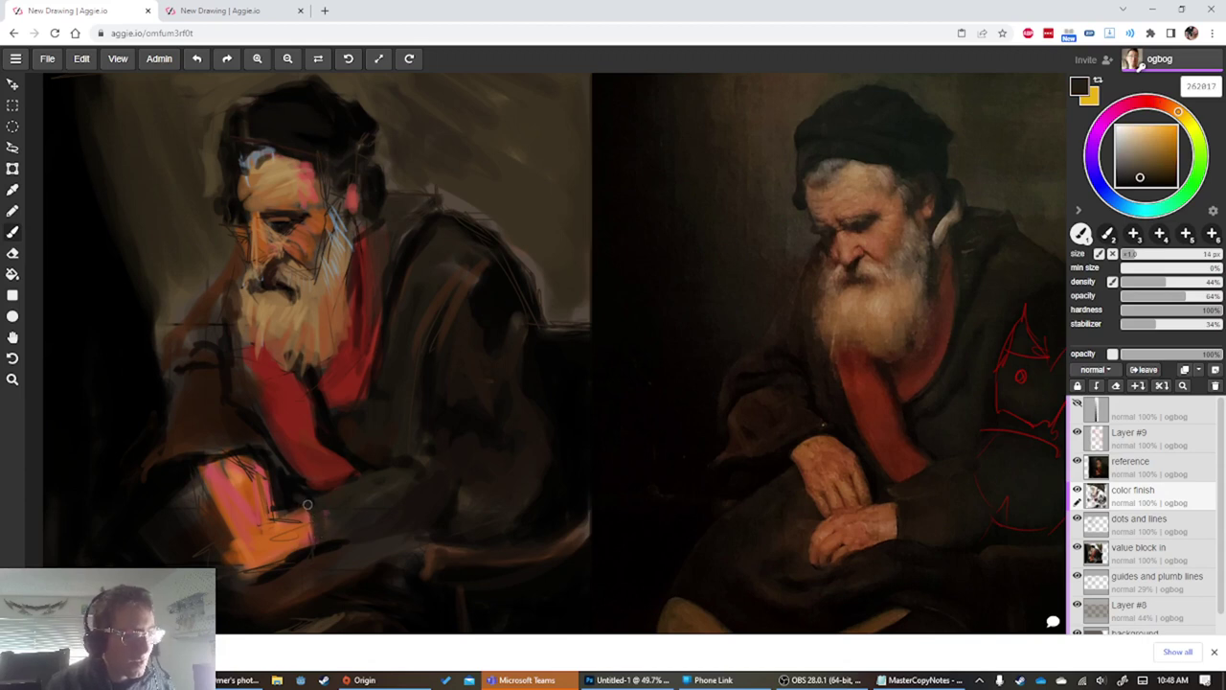
Touch up the hands with tan a37c4c sampled from the beard and sample the near-black robe tone below them
{"action": "key", "text": "alt"}
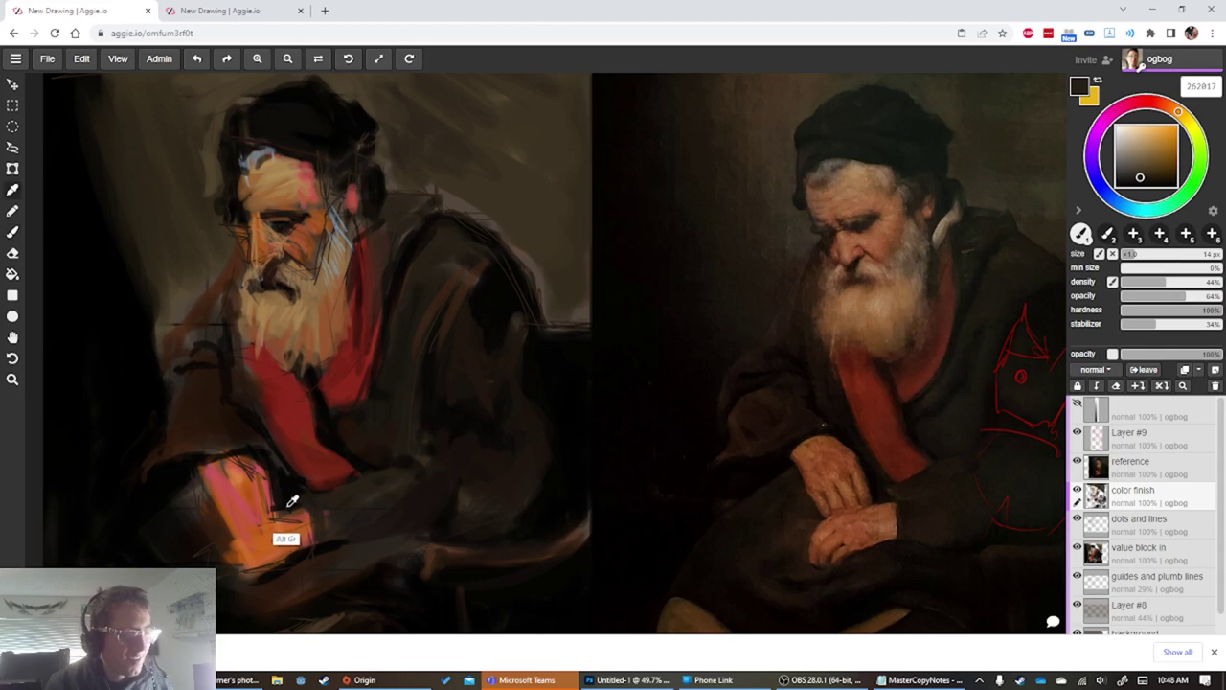
{"action": "left_click", "coordinate": [296, 318], "text": "alt"}
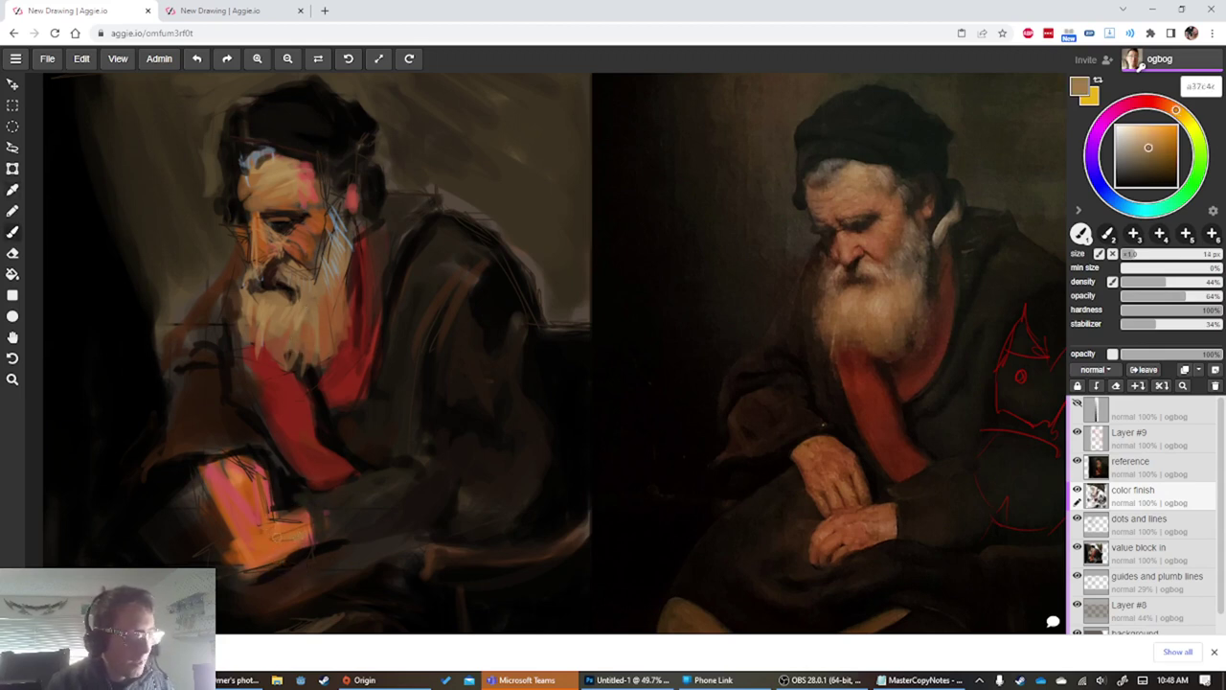
{"action": "key", "text": "alt"}
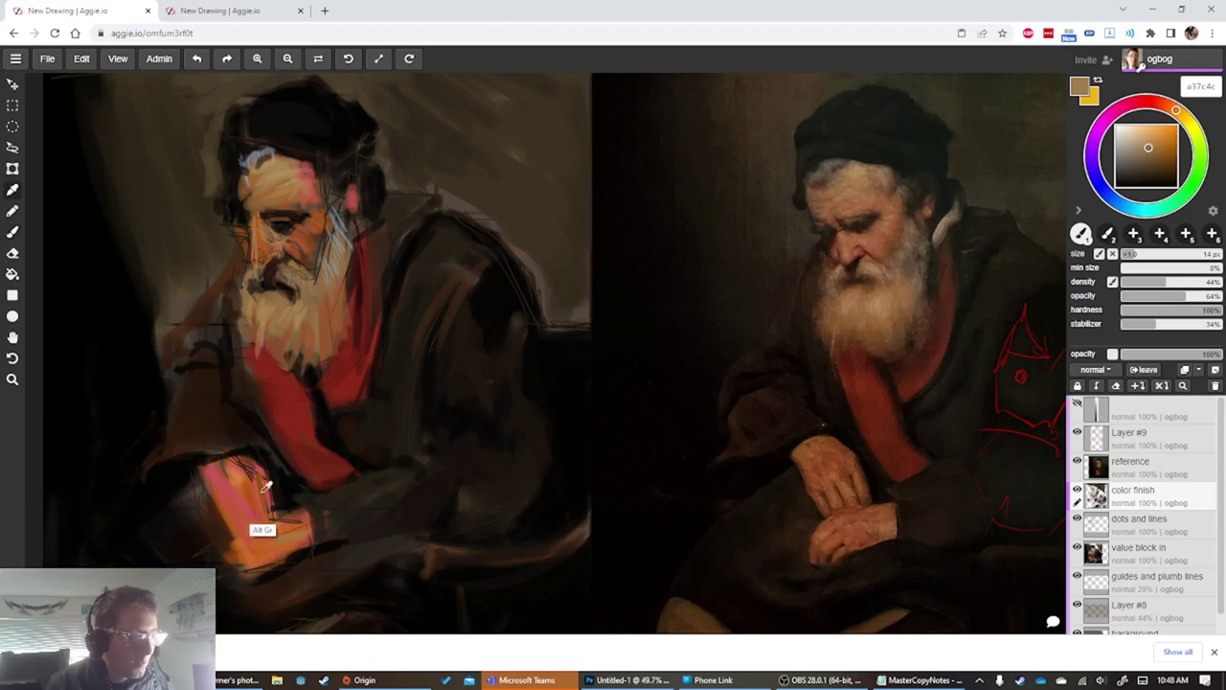
{"action": "left_click", "coordinate": [283, 587], "text": "alt"}
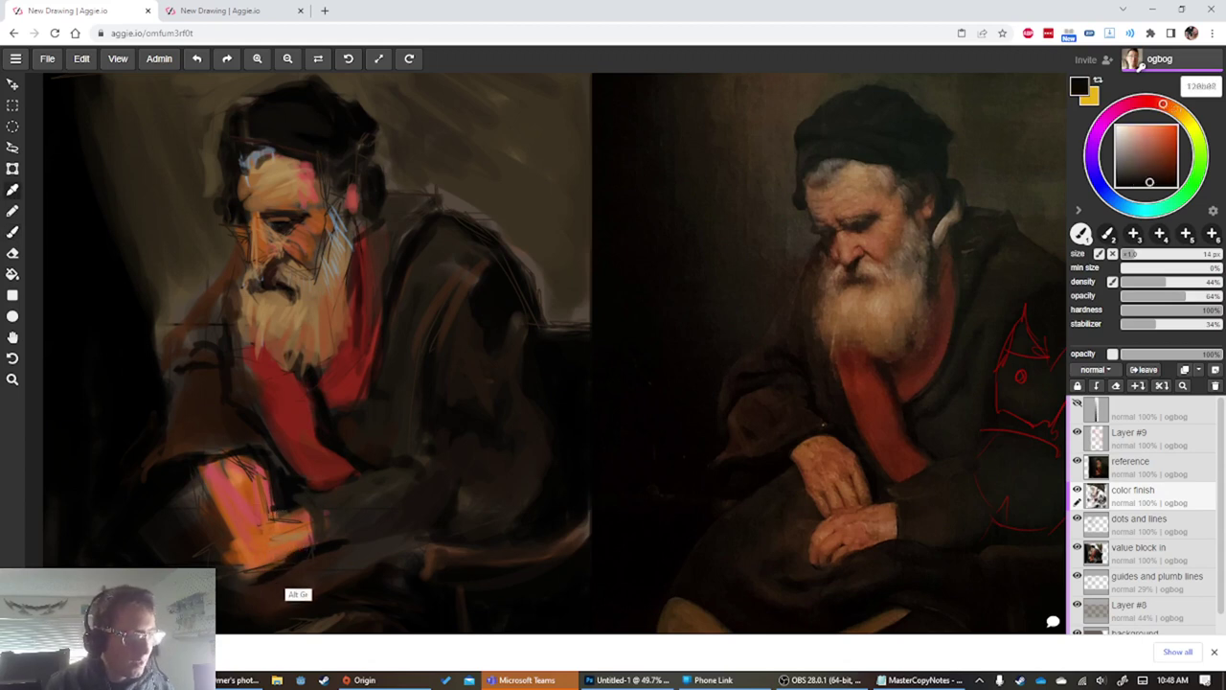
Paint over the dark lines on the back hand with sampled orange c8651e and brown 8c5227, using a 25 px brush on the reference layer
{"action": "key", "text": "alt"}
{"action": "left_click", "coordinate": [268, 580], "text": "alt"}
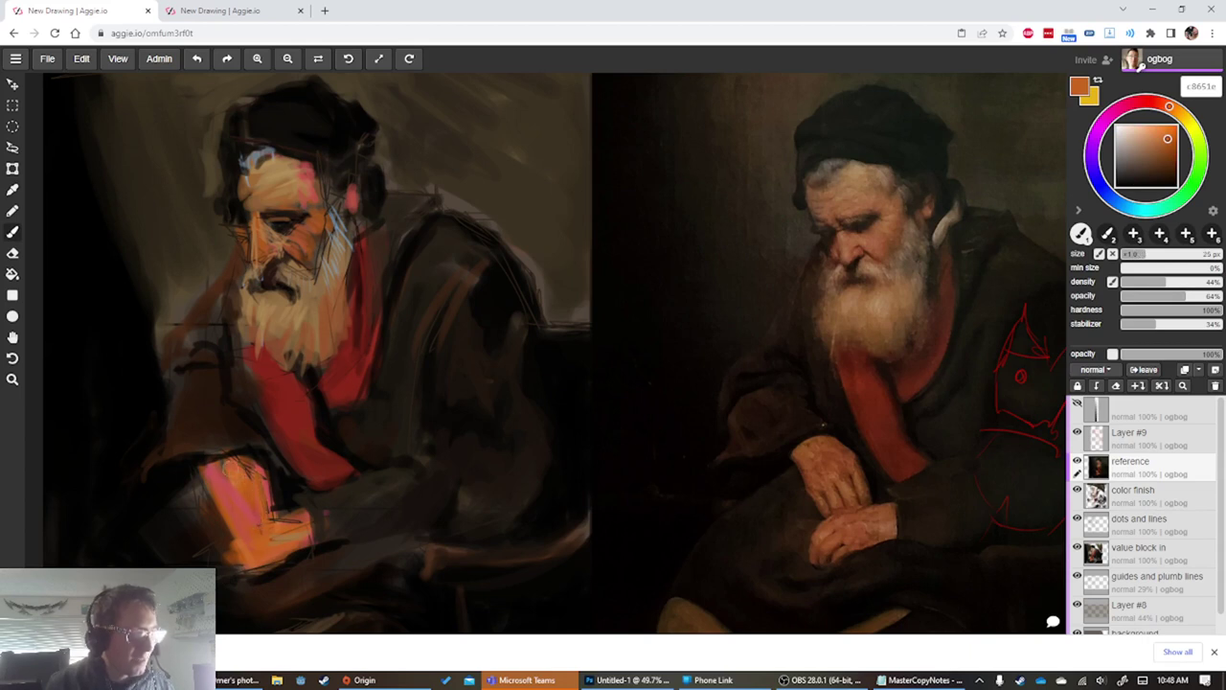
{"action": "key", "text": "alt"}
{"action": "left_click", "coordinate": [307, 194], "text": "alt"}
{"action": "left_click", "coordinate": [312, 202], "text": "alt"}
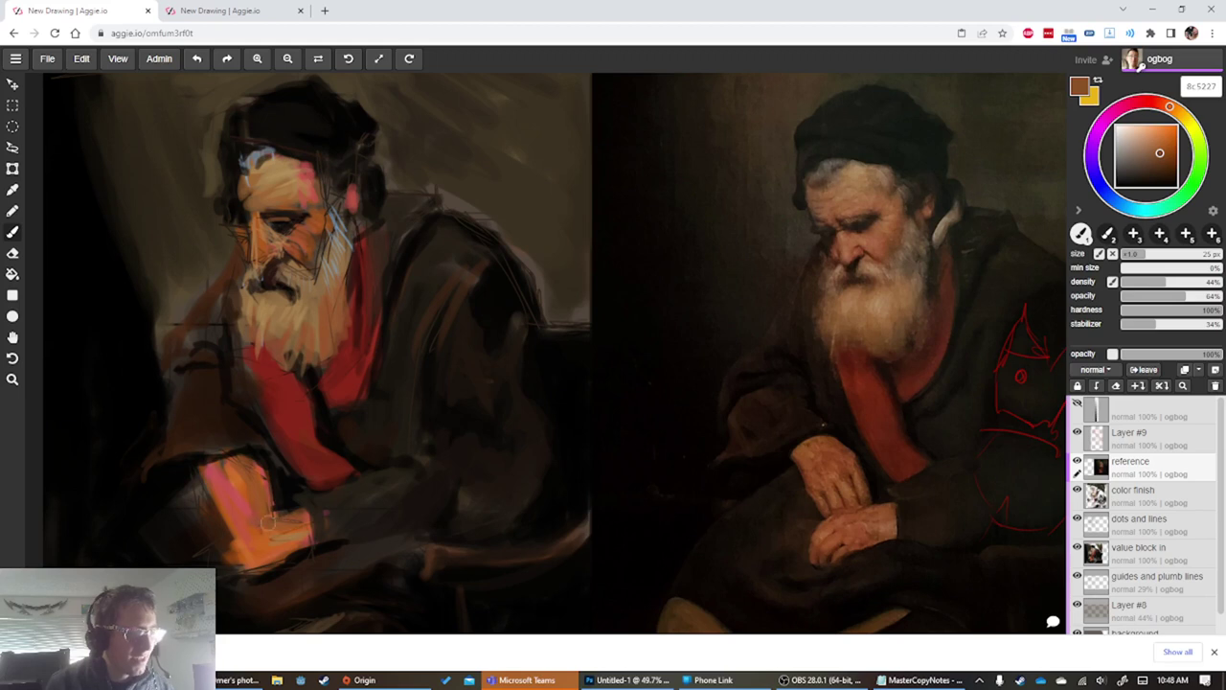
Shape the dark robe and cuff around the back hand with sampled browns 24170d, 271910 and 21150d and near-black, using a 10 to 14 px brush
{"action": "key", "text": "alt"}
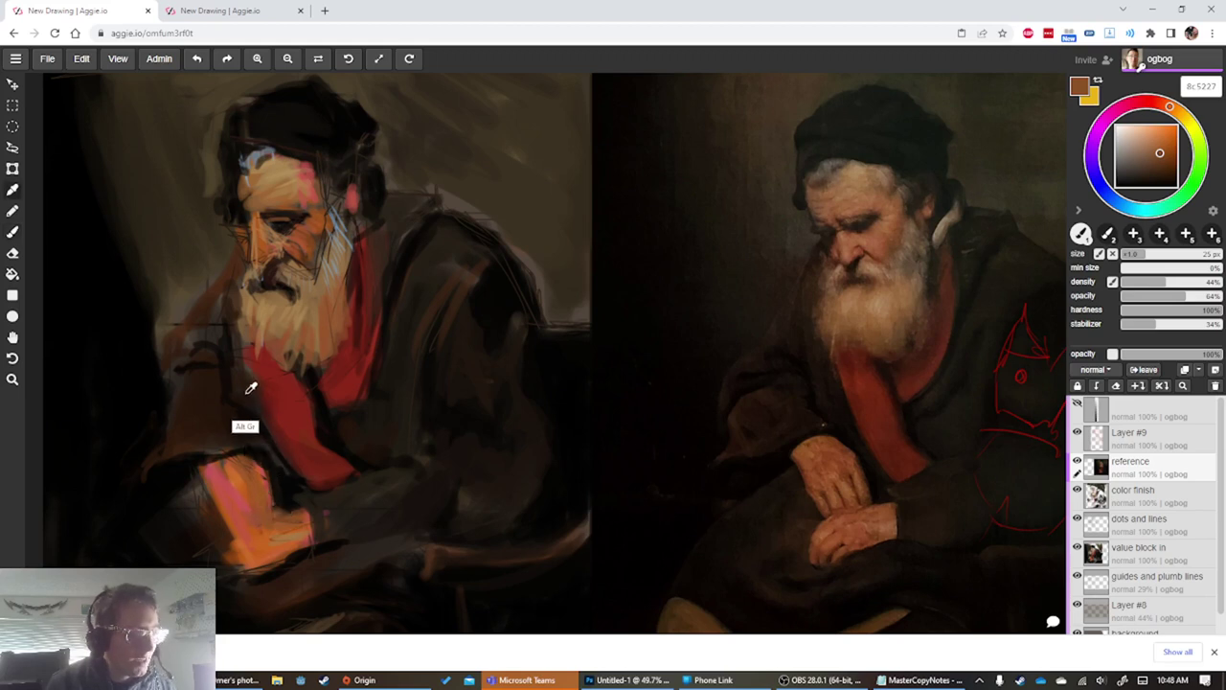
{"action": "left_click", "coordinate": [253, 424], "text": "alt"}
{"action": "key", "text": "bracketleft"}
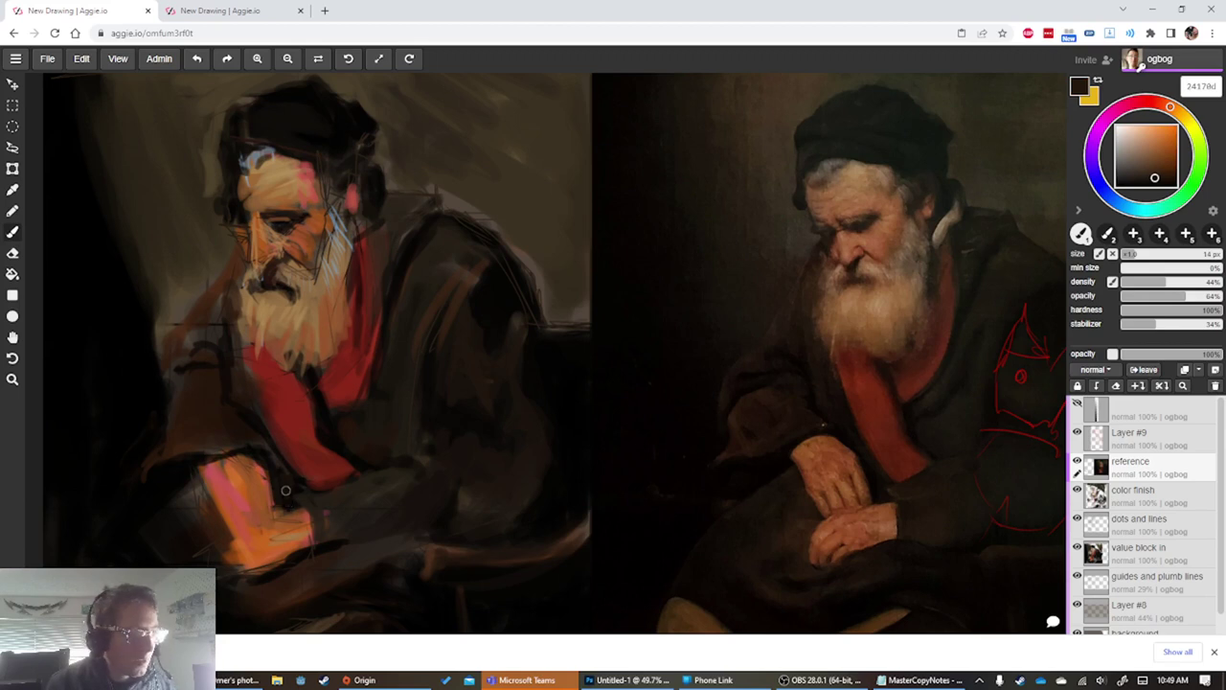
{"action": "key", "text": "alt"}
{"action": "left_click", "coordinate": [335, 433], "text": "alt"}
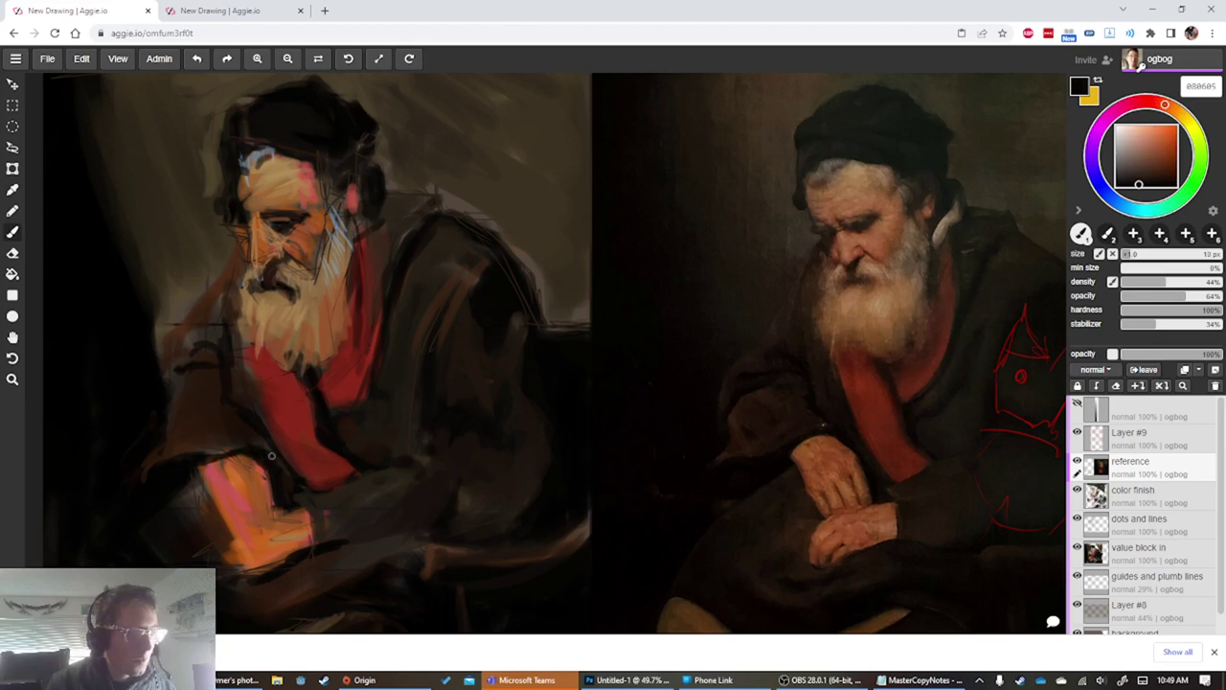
{"action": "left_click", "coordinate": [239, 462], "text": "alt"}
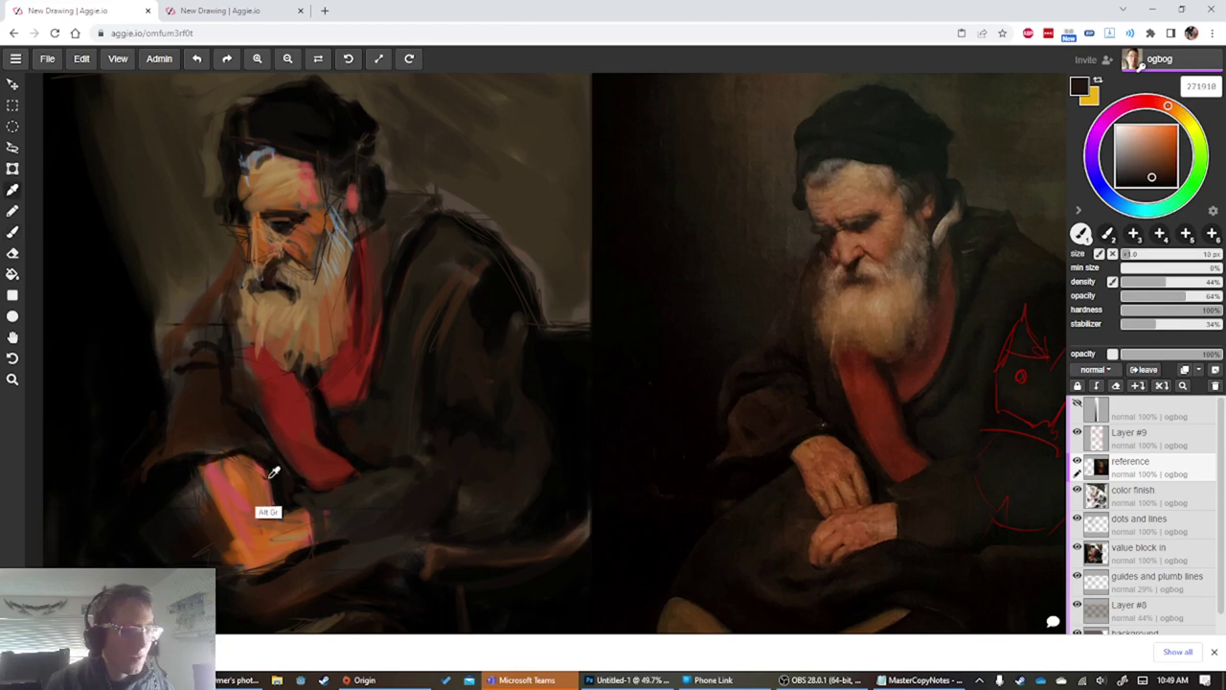
{"action": "left_click", "coordinate": [247, 407], "text": "alt"}
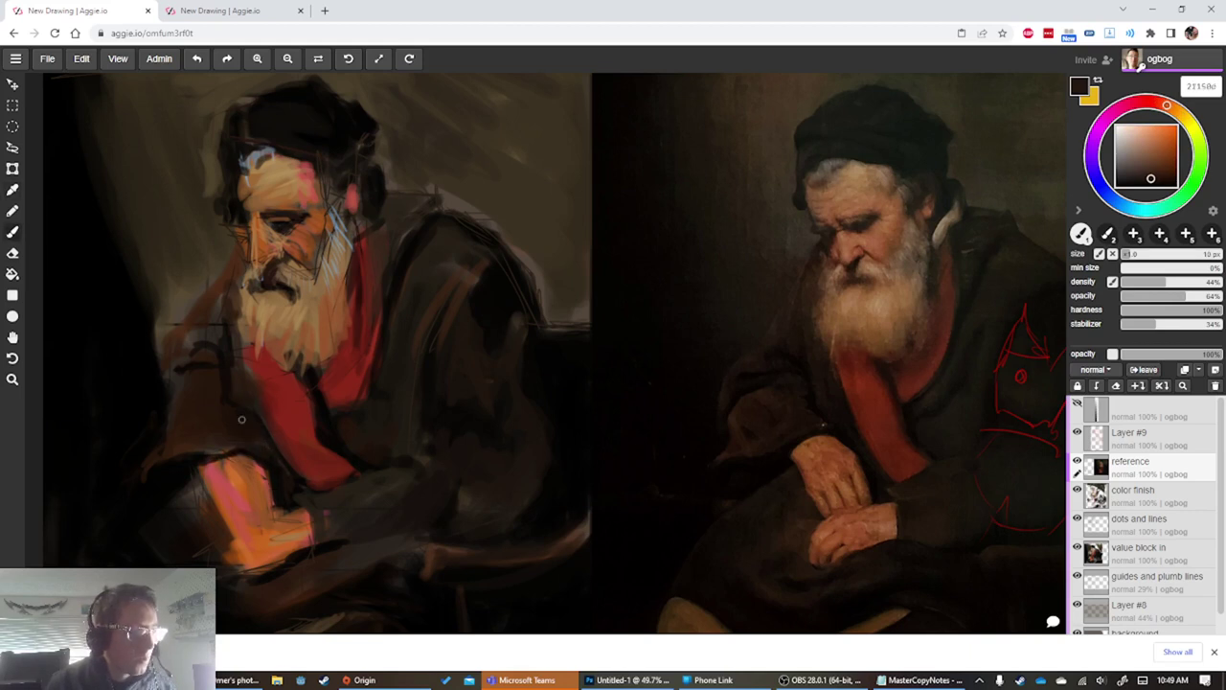
Darken the robe along the scarf's edges with sampled near-black 080604, enlarging the brush to 30 px
{"action": "left_click", "coordinate": [333, 450], "text": "alt"}
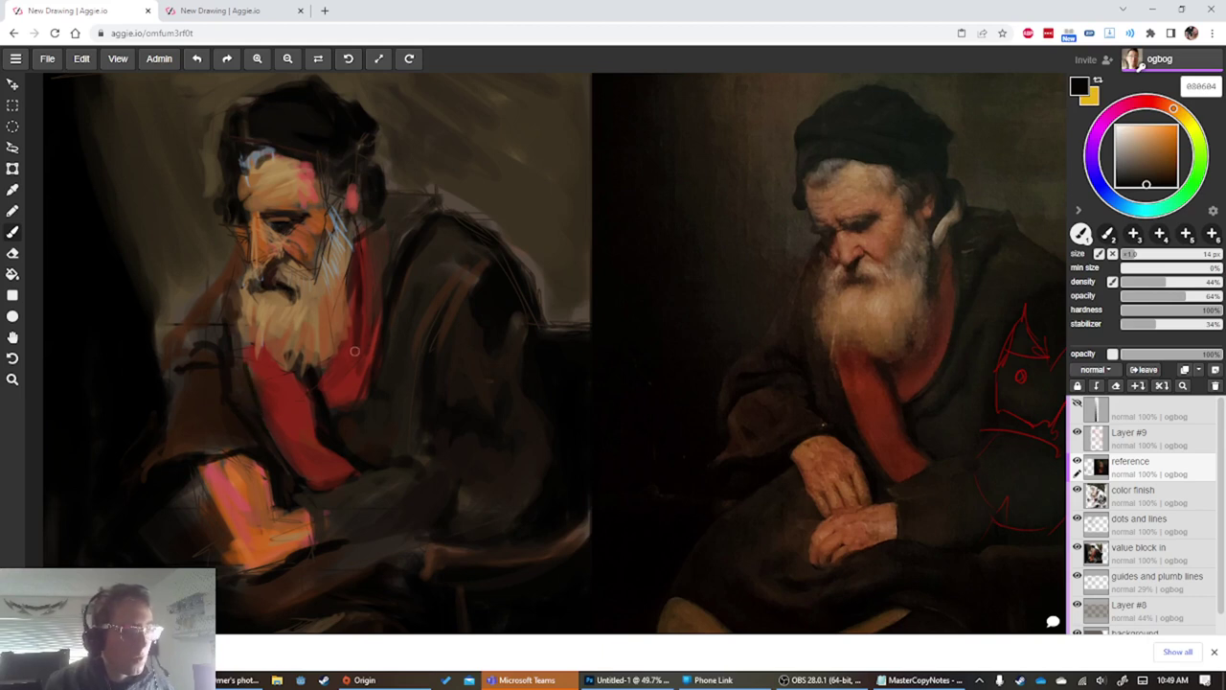
{"action": "key", "text": "bracketright"}
{"action": "key", "text": "bracketright"}
{"action": "mouse_move", "coordinate": [359, 392]}
{"action": "left_mouse_down"}
{"action": "mouse_move", "coordinate": [329, 408]}
{"action": "mouse_move", "coordinate": [360, 390]}
{"action": "left_mouse_up"}
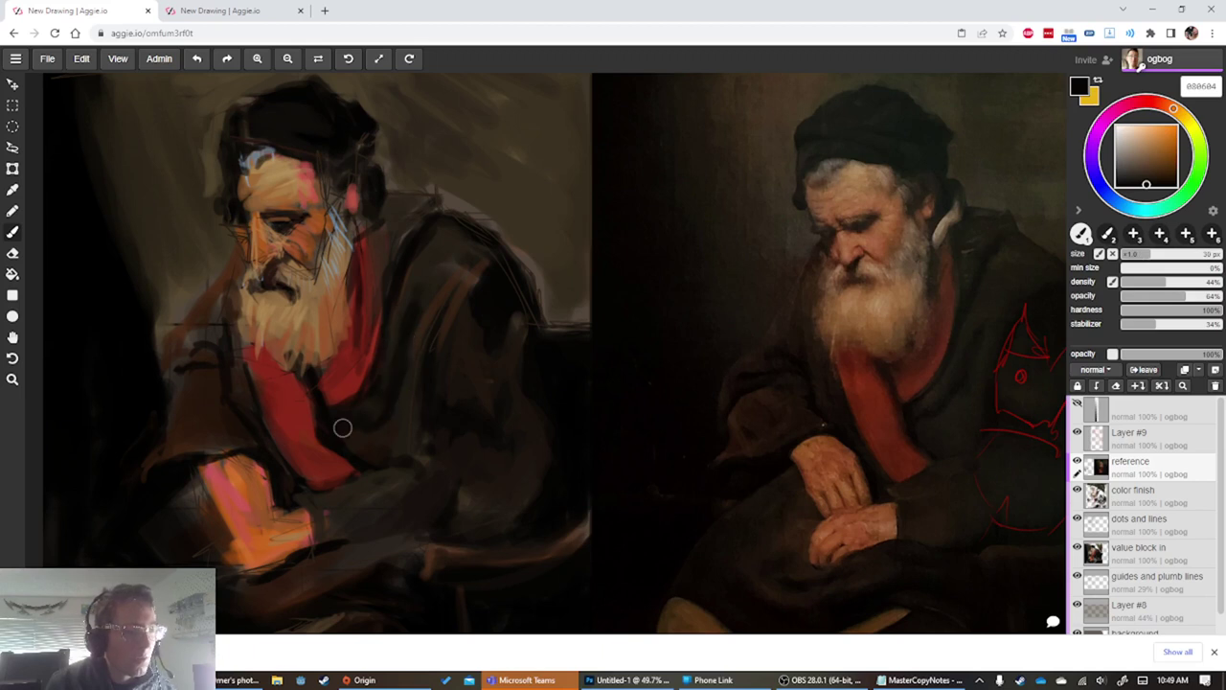
Paint the robe's chest and shoulder folds with sampled dark tones 3b3121, 1f1a13 and 0d0a08
{"action": "left_click", "coordinate": [471, 213], "text": "alt"}
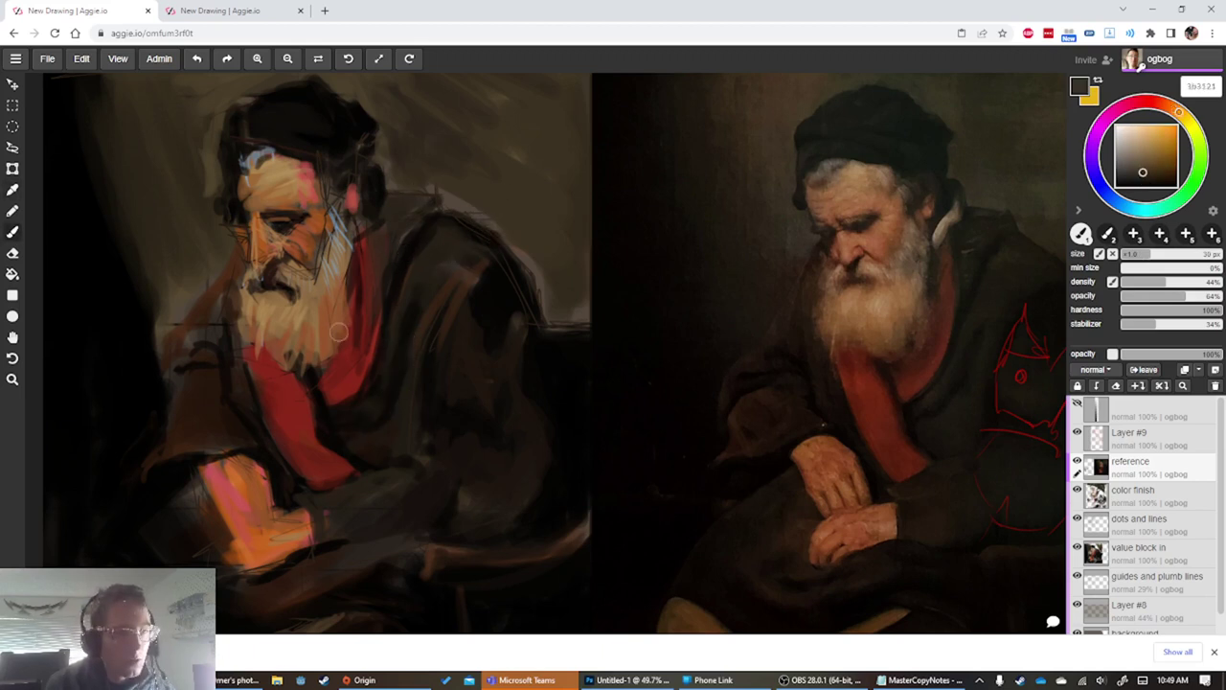
{"action": "left_click", "coordinate": [401, 432], "text": "alt"}
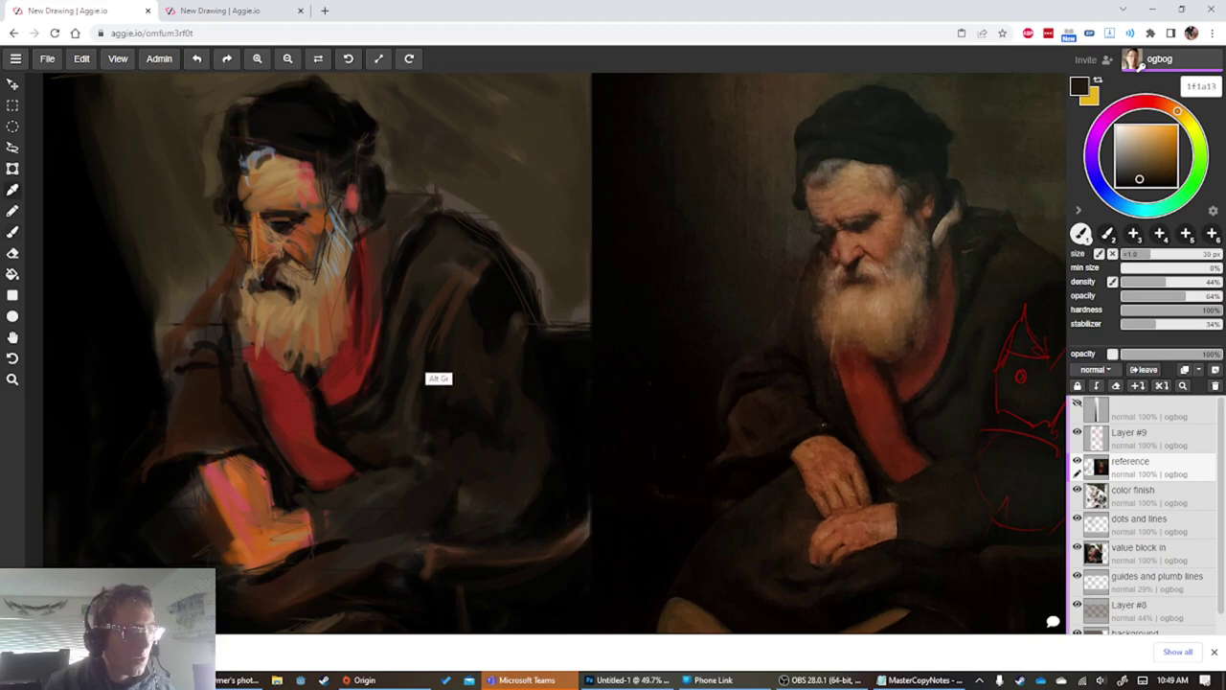
{"action": "left_click", "coordinate": [427, 376], "text": "alt"}
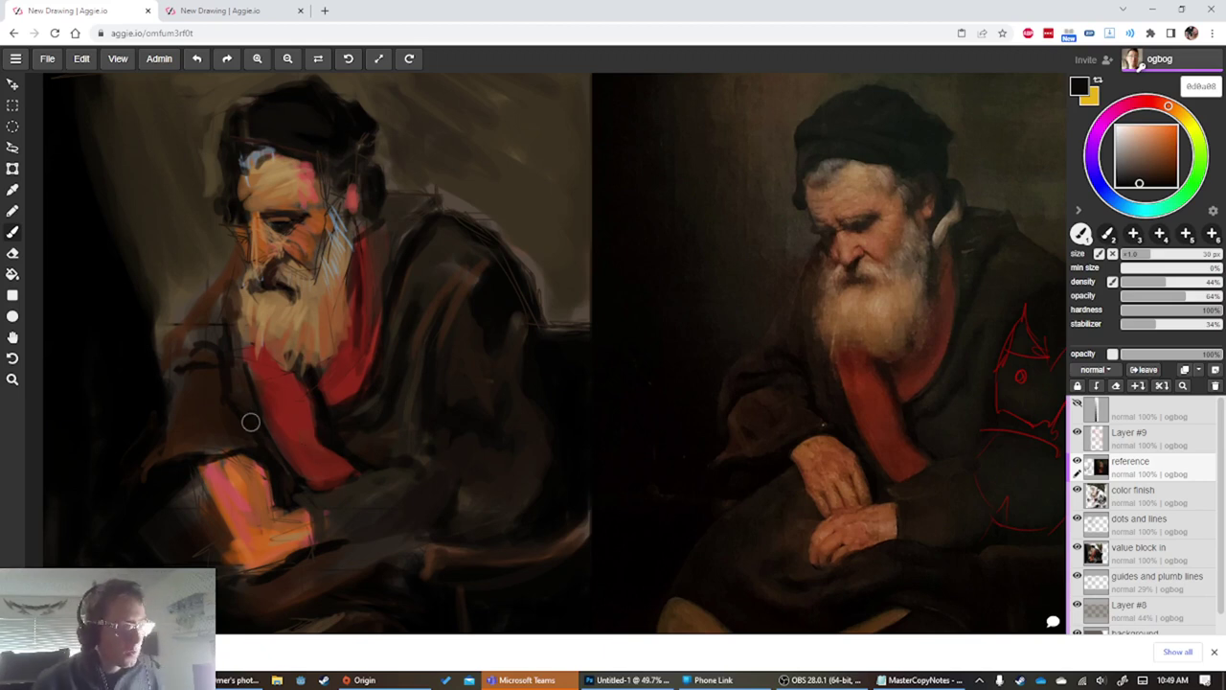
Define the far sleeve's outer edge and folds with black 000000 sampled from the background, reducing the brush to 16 px
{"action": "left_click", "coordinate": [111, 408], "text": "alt"}
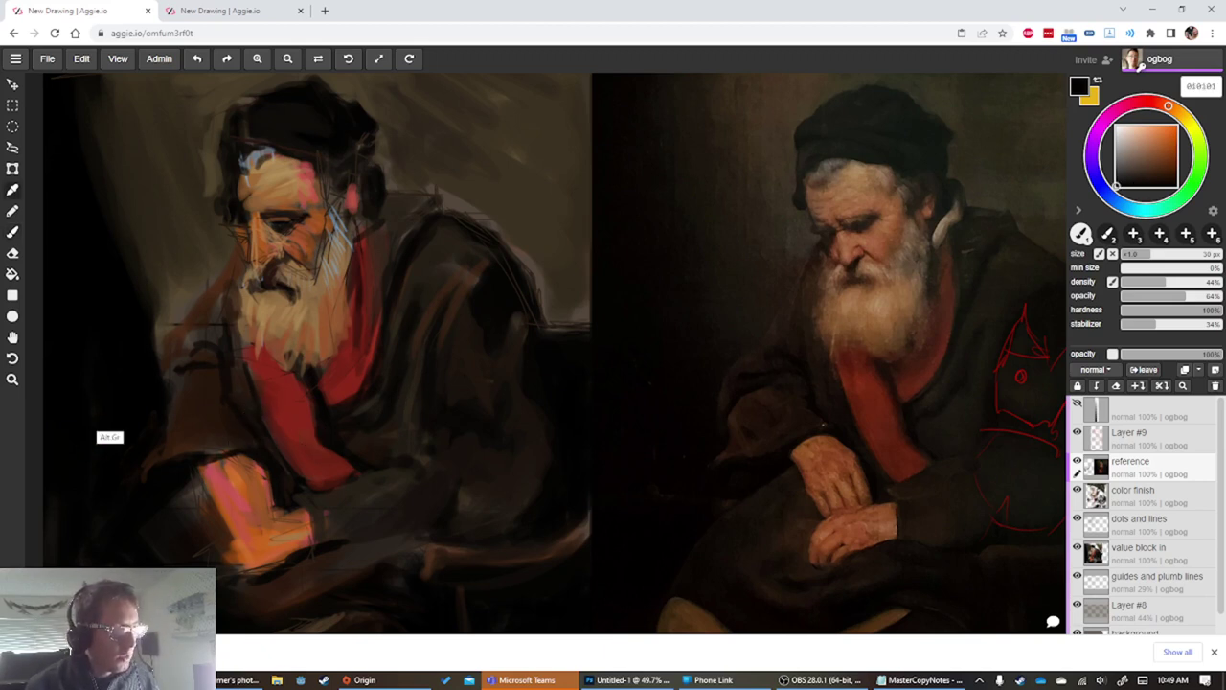
{"action": "left_click", "coordinate": [144, 413], "text": "alt"}
{"action": "key", "text": "bracketleft"}
{"action": "key", "text": "bracketleft"}
{"action": "key", "text": "bracketleft"}
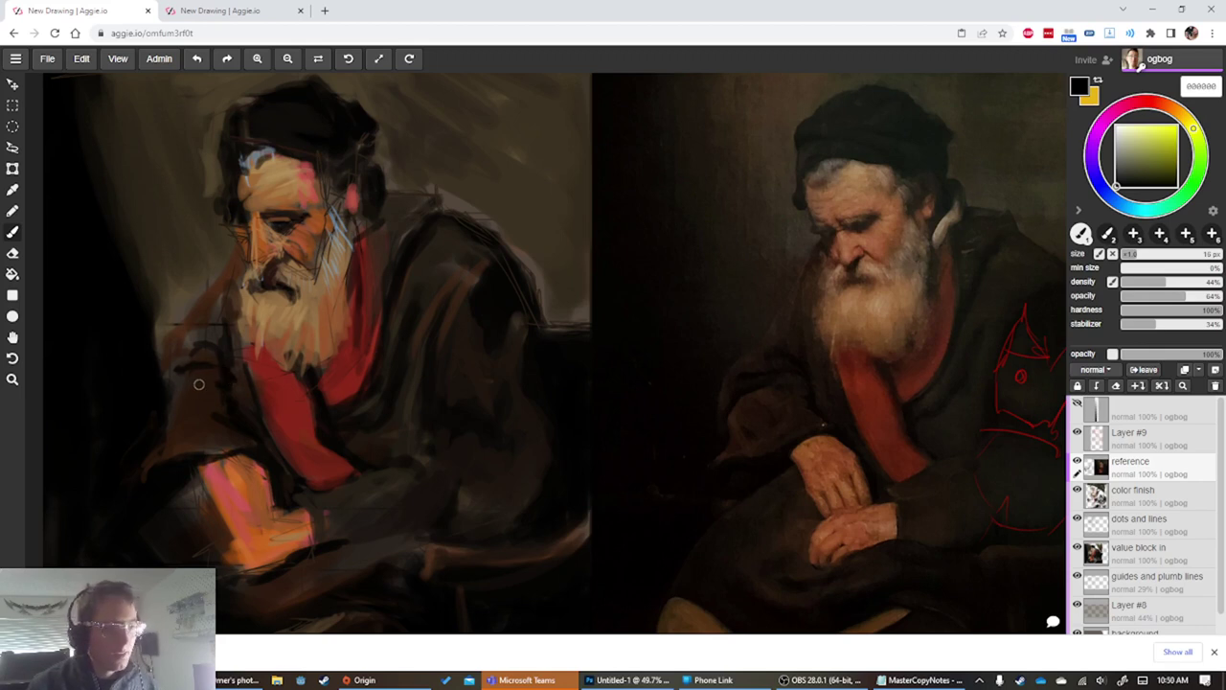
Extend the far sleeve's lower edge and cuff with sampled browns 2c190c and 331d0f and near-black 020201, enlarging the brush to 20 px
{"action": "left_click", "coordinate": [175, 416], "text": "alt"}
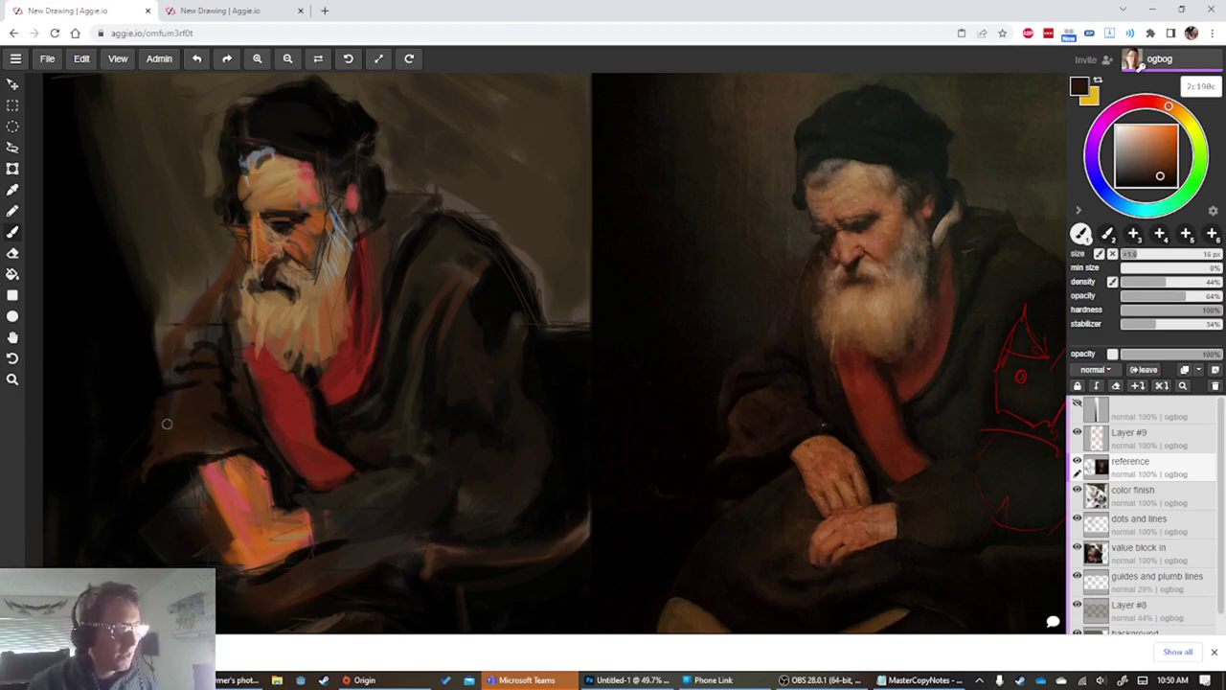
{"action": "scroll", "coordinate": [154, 450], "scroll_direction": "up", "scroll_amount": 2}
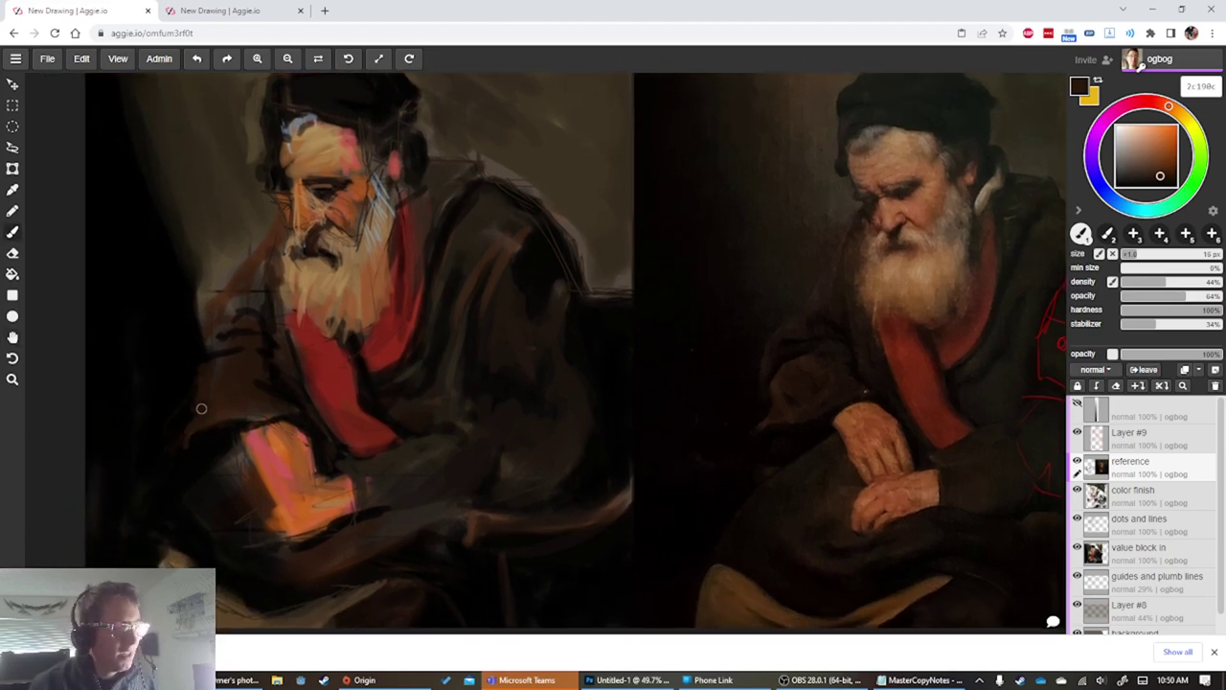
{"action": "left_click_drag", "start_coordinate": [182, 450], "coordinate": [167, 439]}
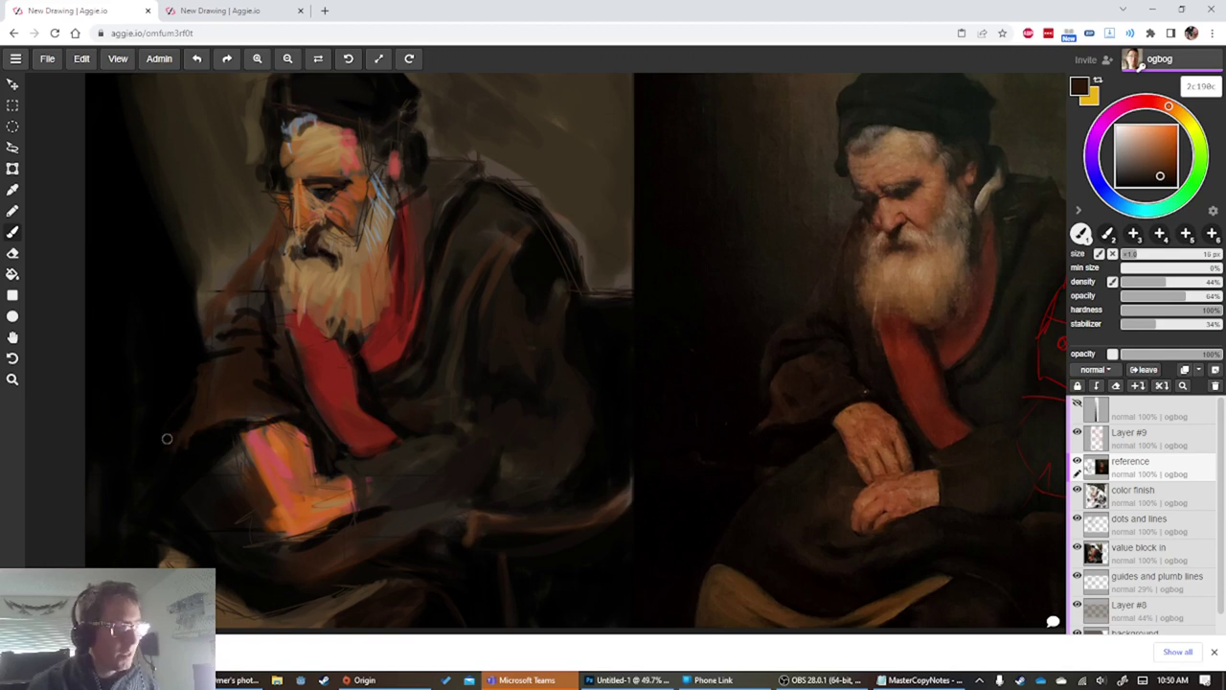
{"action": "left_click", "coordinate": [191, 464], "text": "alt"}
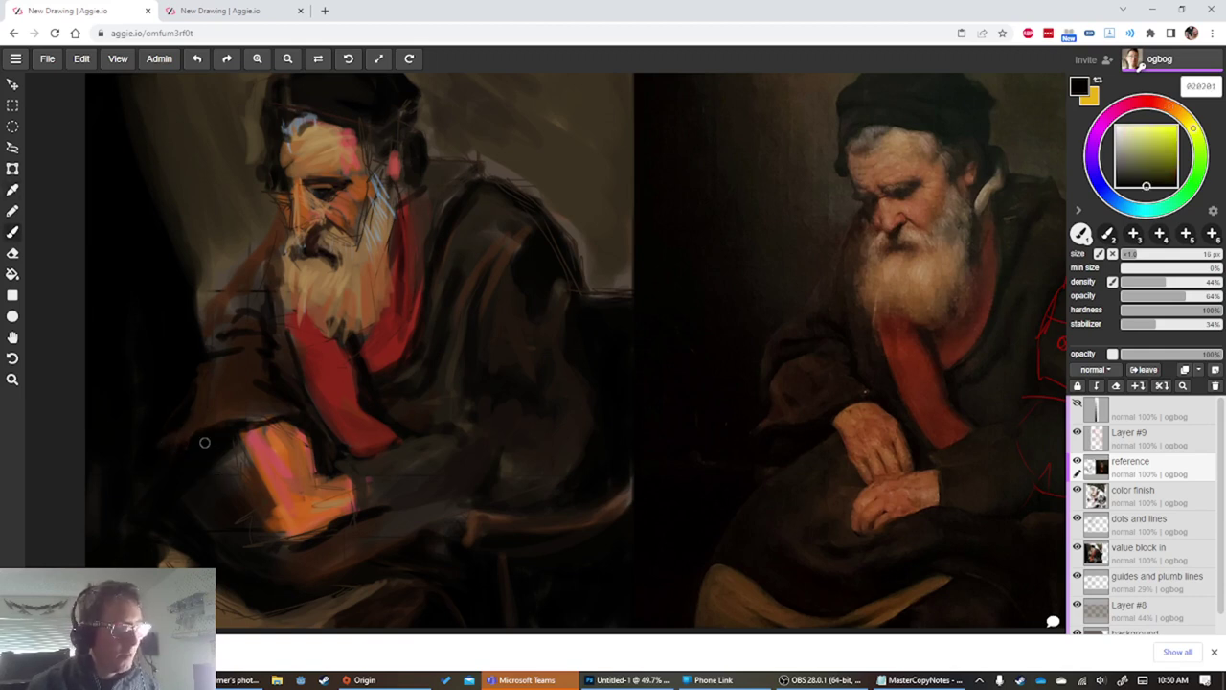
{"action": "left_click", "coordinate": [228, 410], "text": "alt"}
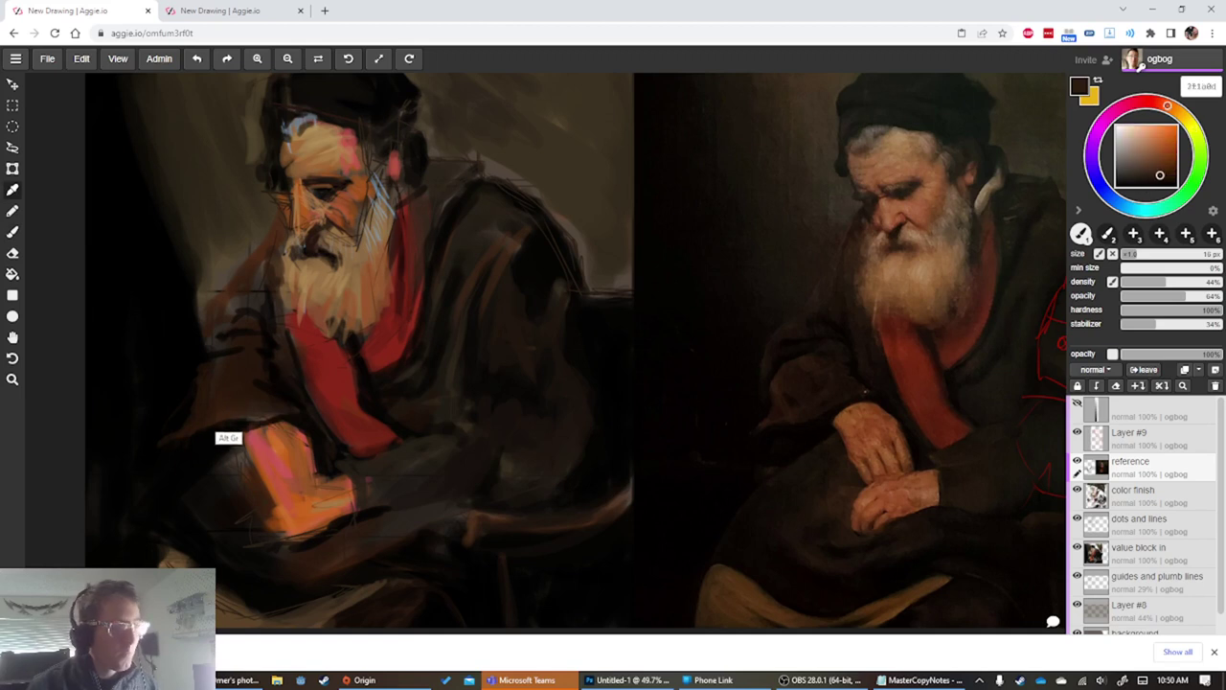
{"action": "key", "text": "bracketright"}
{"action": "key", "text": "bracketright"}
{"action": "key", "text": "bracketright"}
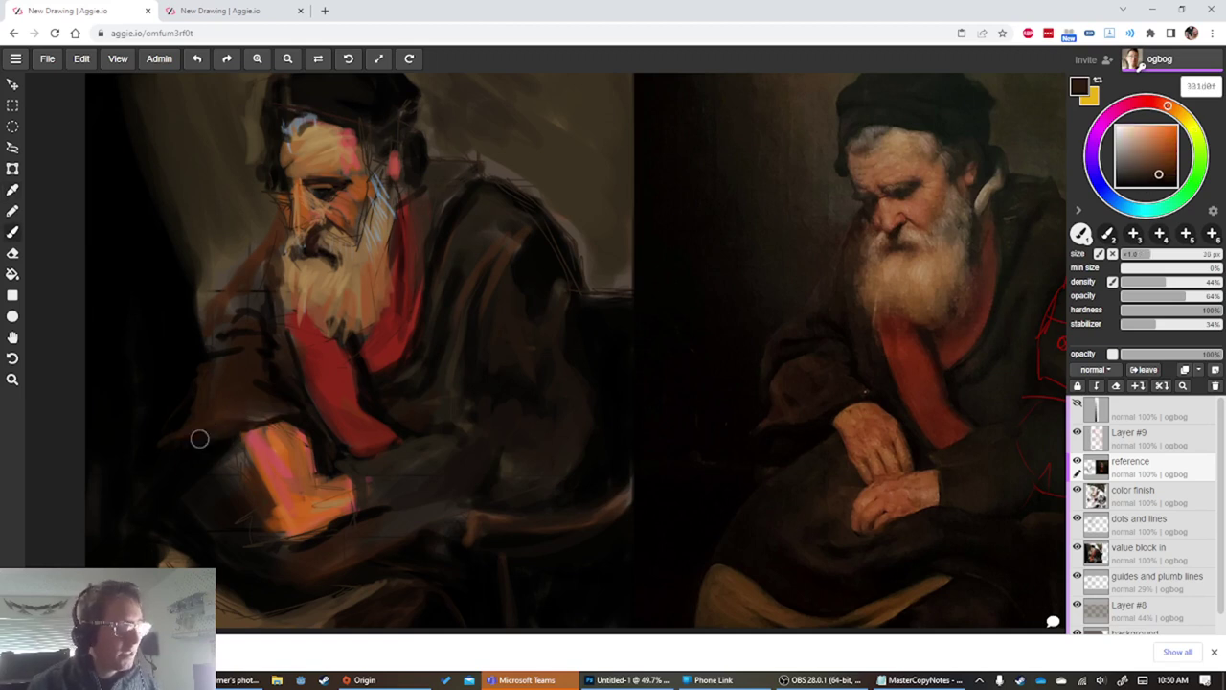
Darken the robe beneath the far cuff with sampled near-blacks 020201 and 010100, reducing the brush to 15 px
{"action": "left_click", "coordinate": [196, 462], "text": "alt"}
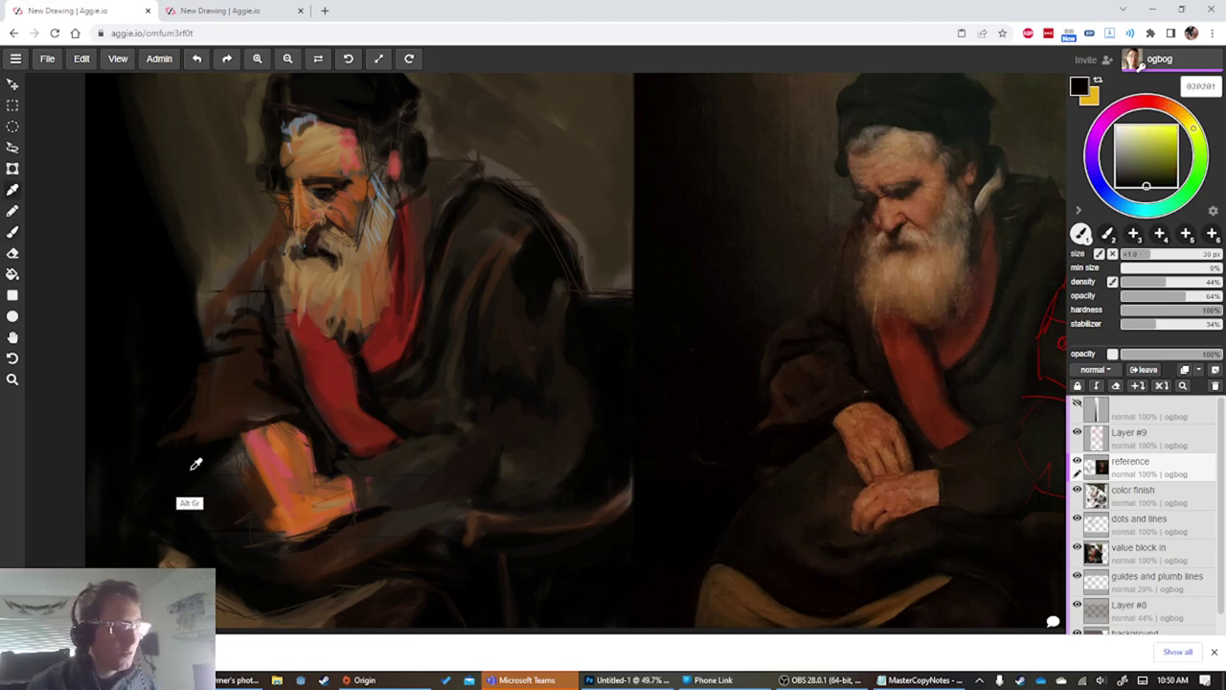
{"action": "key", "text": "bracketleft"}
{"action": "key", "text": "bracketleft"}
{"action": "key", "text": "bracketleft"}
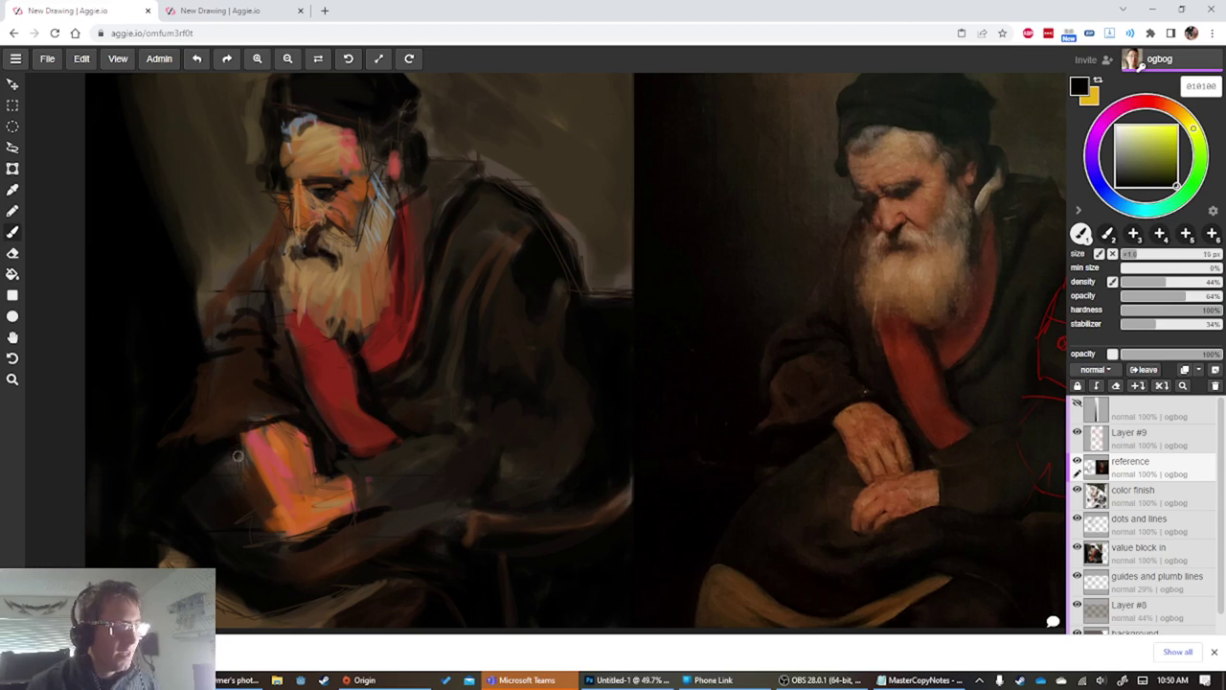
Repaint the top of the back hand at the wrist with sampled orange cd6a38, using a 20 px brush
{"action": "left_click", "coordinate": [258, 431], "text": "alt"}
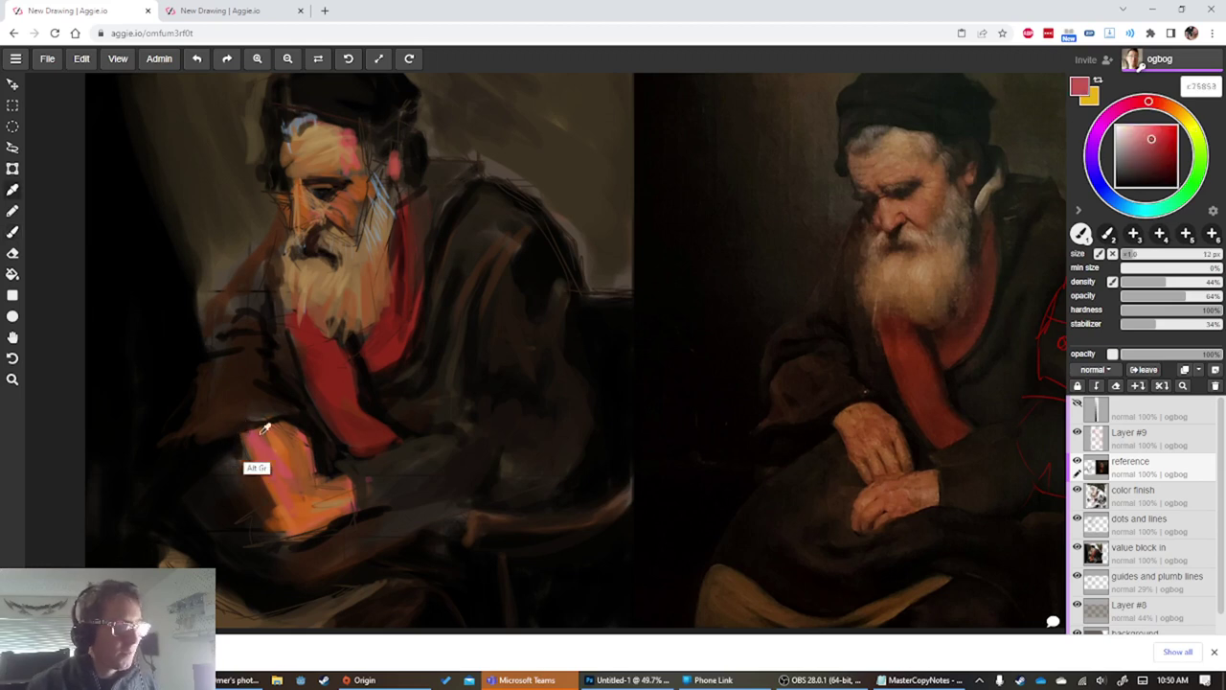
{"action": "left_click", "coordinate": [276, 433], "text": "alt"}
{"action": "key", "text": "bracketright"}
{"action": "left_click_drag", "start_coordinate": [286, 432], "coordinate": [251, 436]}
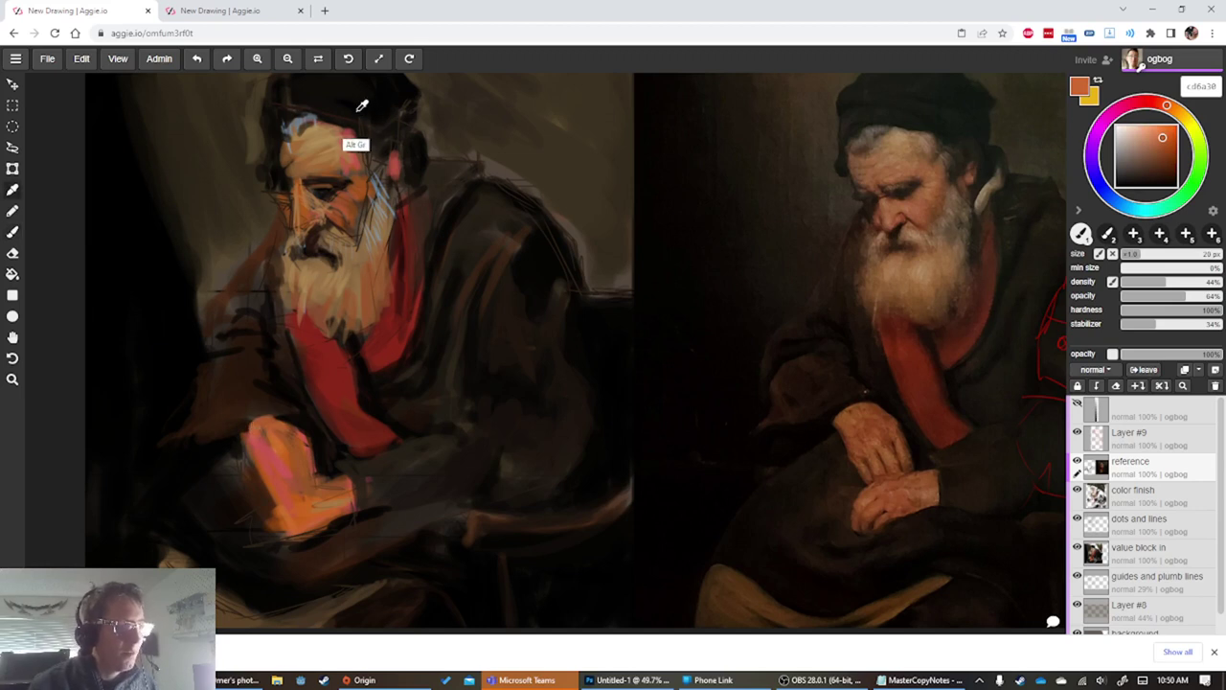
Trim the back hand's outer contour with sampled near-black 030302, reducing the brush to 14 px
{"action": "left_click", "coordinate": [375, 145], "text": "alt"}
{"action": "key", "text": "bracketleft"}
{"action": "key", "text": "bracketleft"}
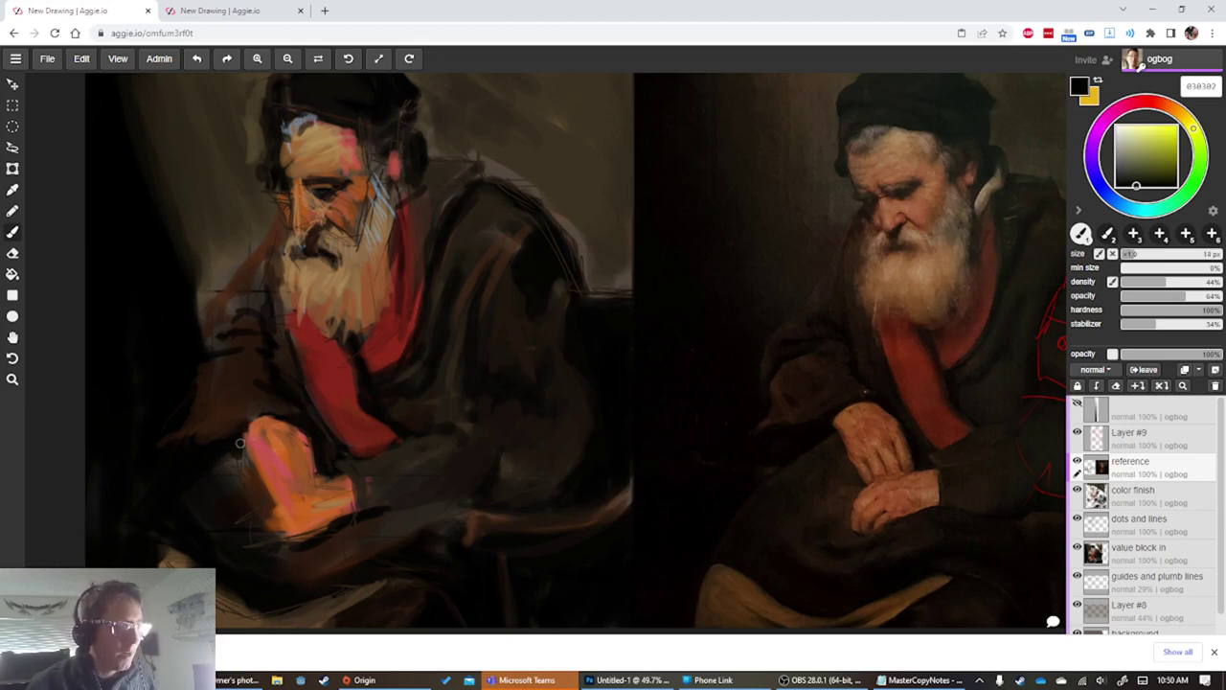
Refine the far sleeve's silhouette and cuff corner with sampled browns 221409, 382010 and 322013, cutting back the edge with 020202 and 000000
{"action": "left_click", "coordinate": [191, 444], "text": "alt"}
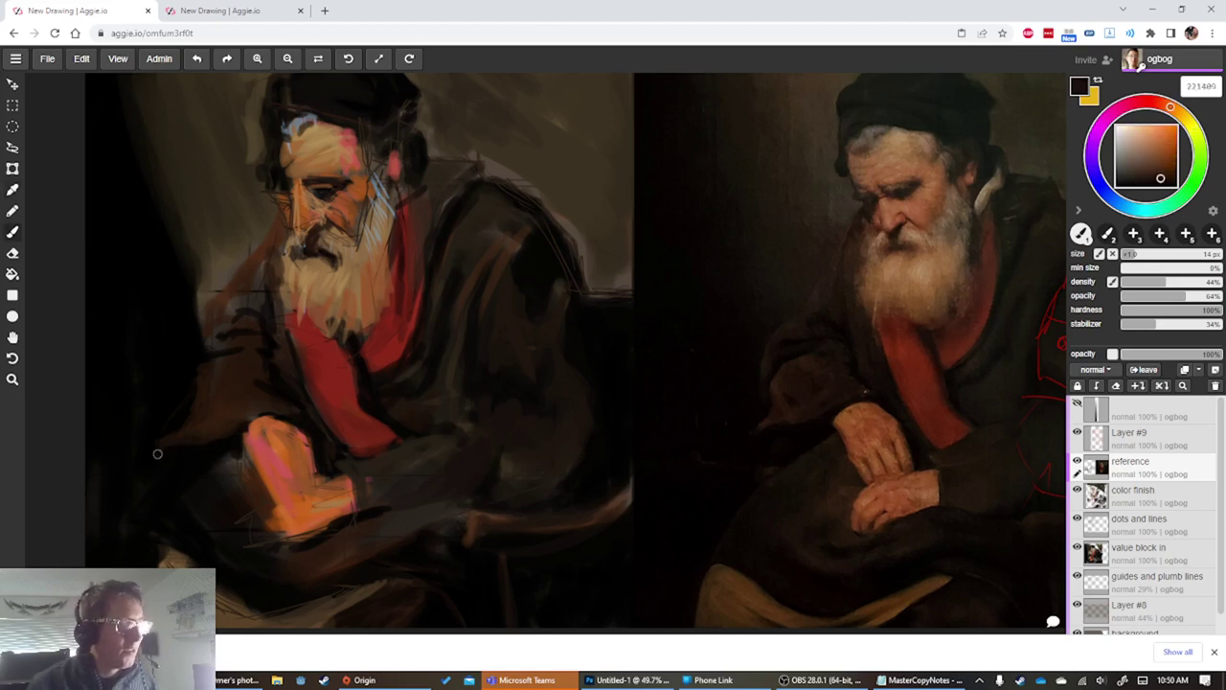
{"action": "left_click", "coordinate": [201, 445], "text": "alt"}
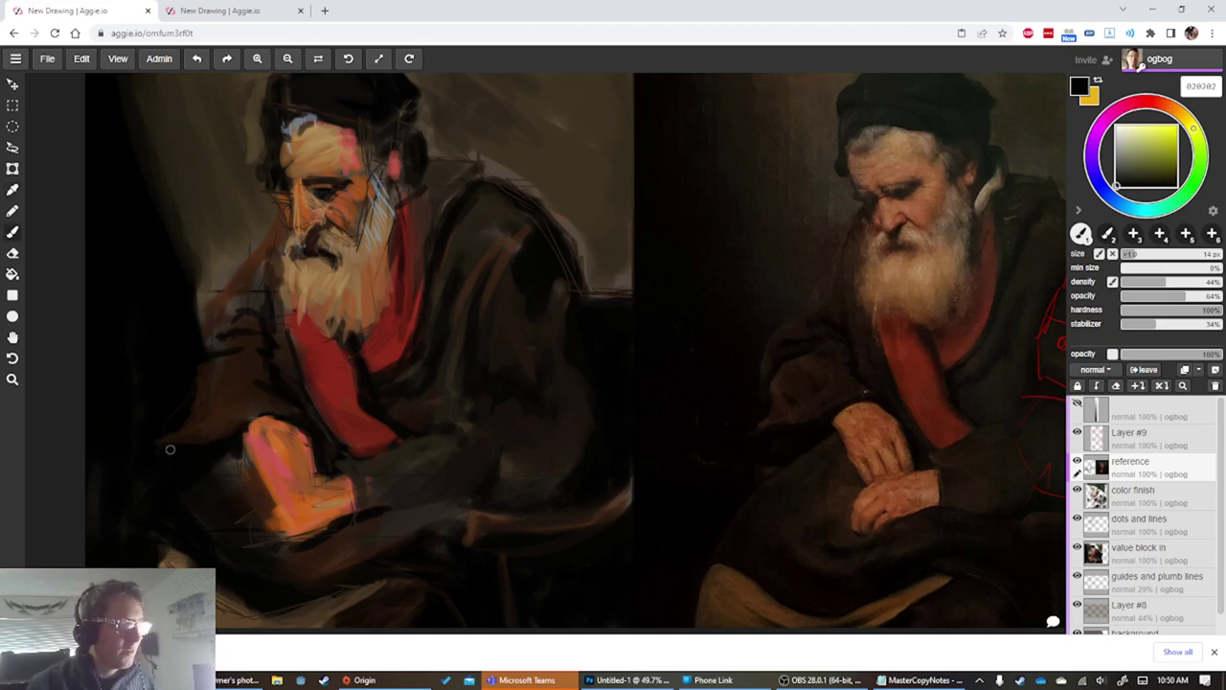
{"action": "left_click", "coordinate": [221, 417], "text": "alt"}
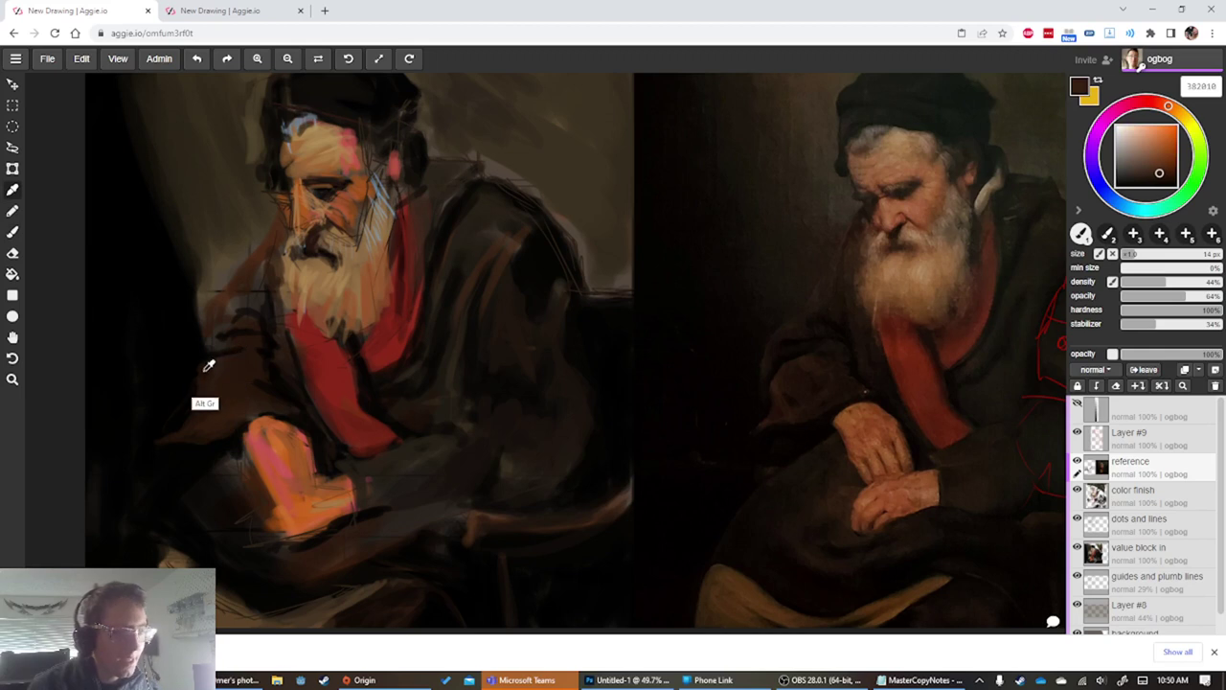
{"action": "left_click", "coordinate": [198, 372], "text": "alt"}
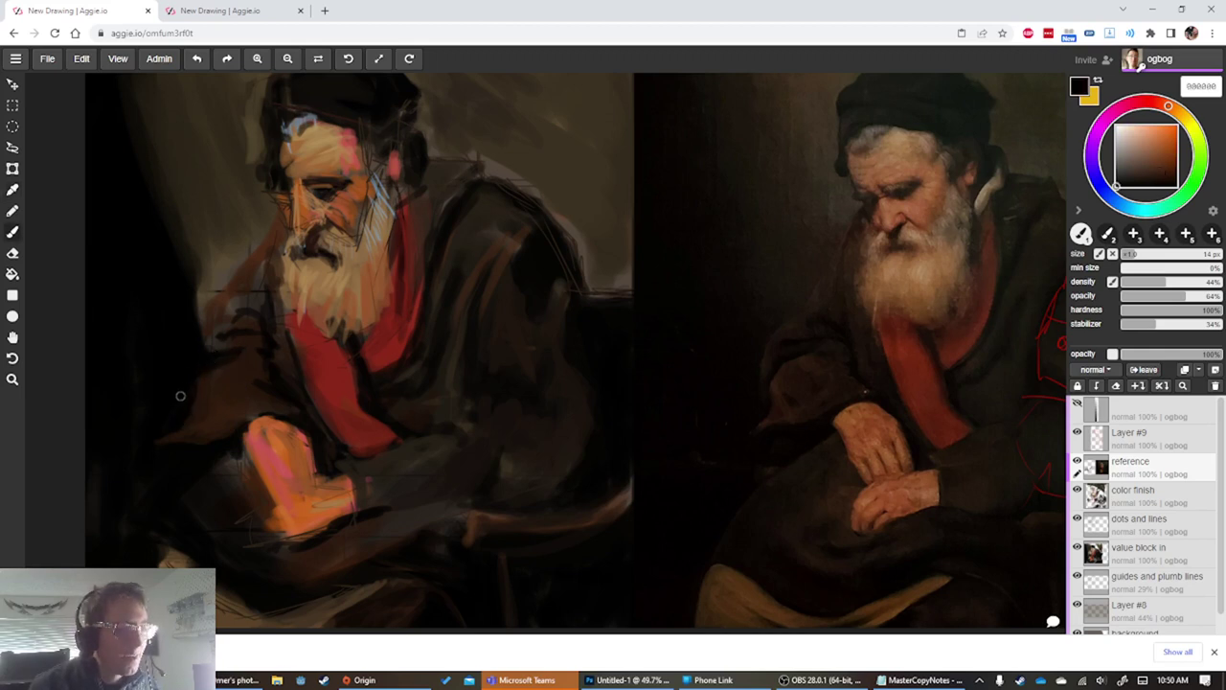
{"action": "left_click", "coordinate": [214, 330], "text": "alt"}
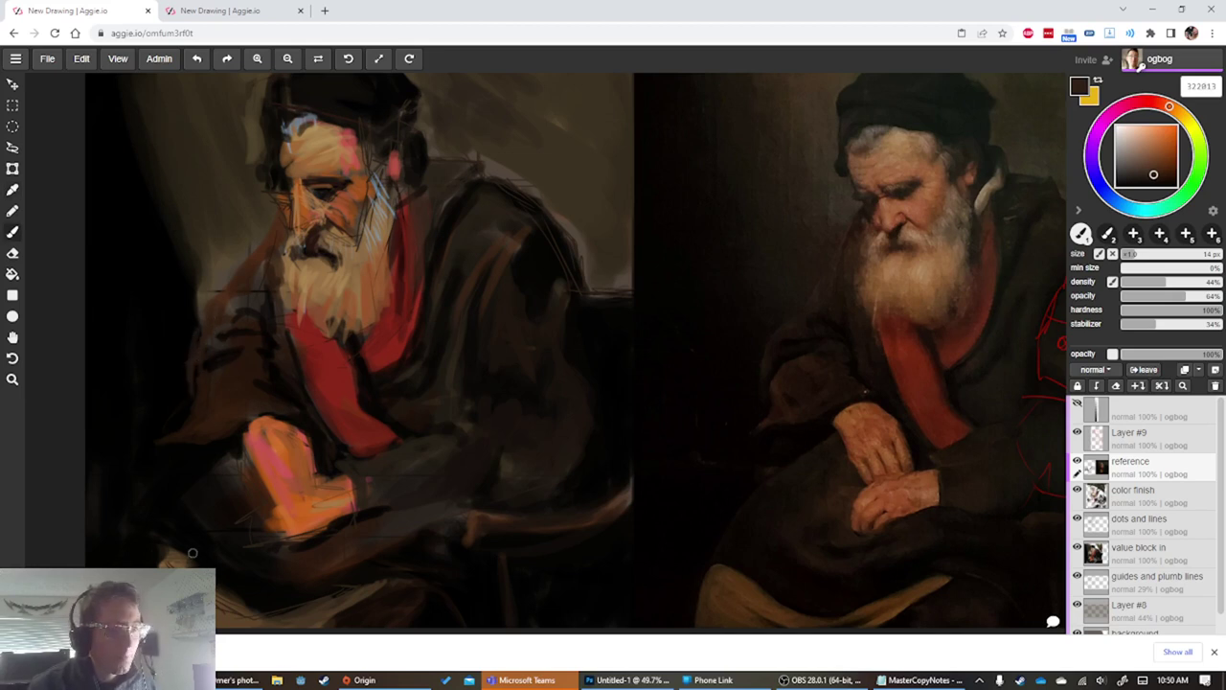
Add warm strokes to the pale cloth below the lap with sampled oranges 945525 and ac5c24
{"action": "scroll", "coordinate": [182, 508], "scroll_direction": "down", "scroll_amount": 2}
{"action": "key", "text": "alt"}
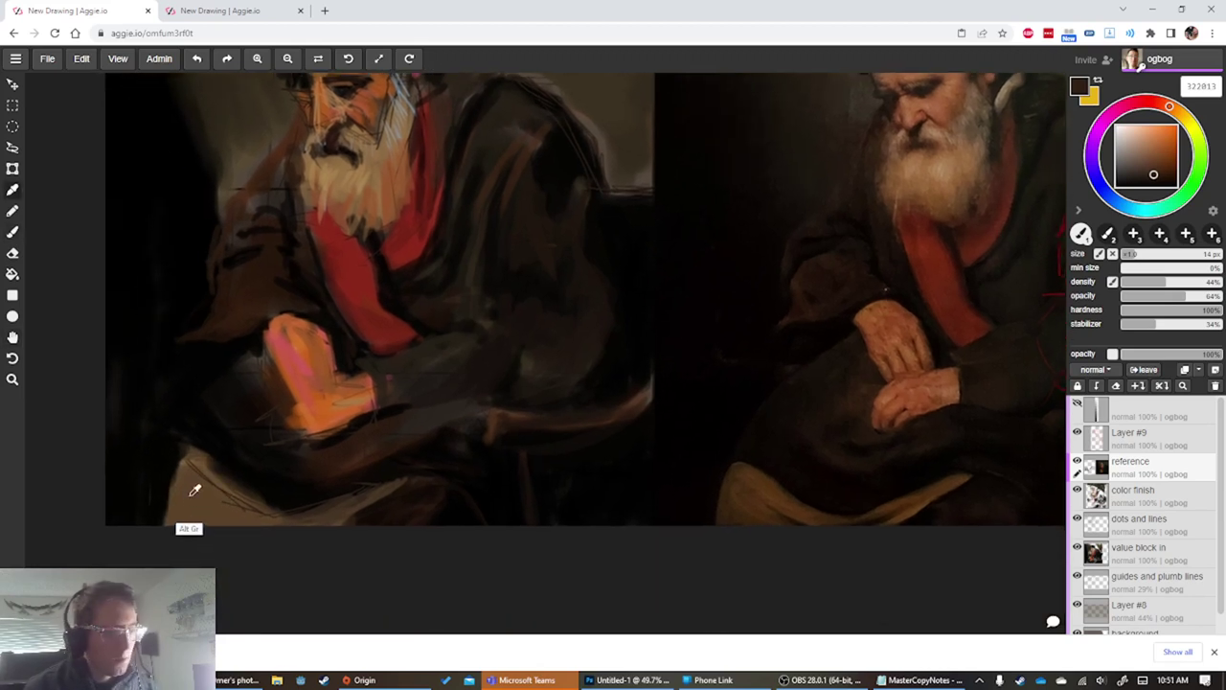
{"action": "left_click", "coordinate": [314, 379], "text": "alt"}
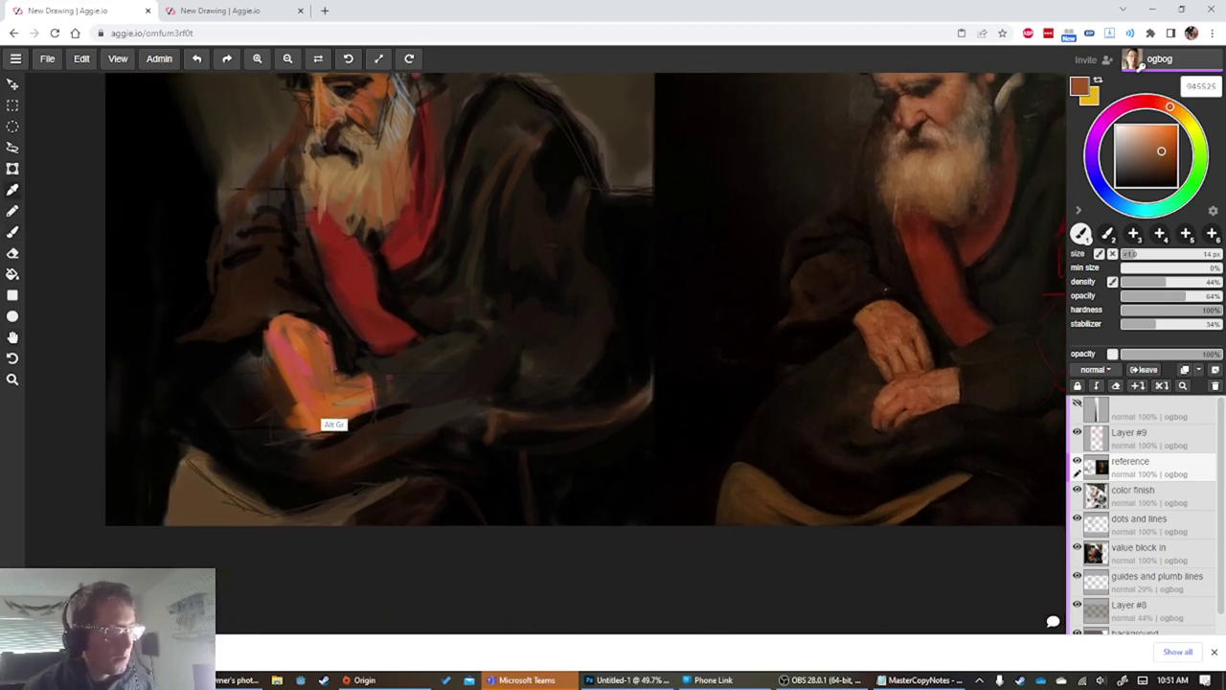
{"action": "left_click_drag", "start_coordinate": [202, 500], "coordinate": [200, 529]}
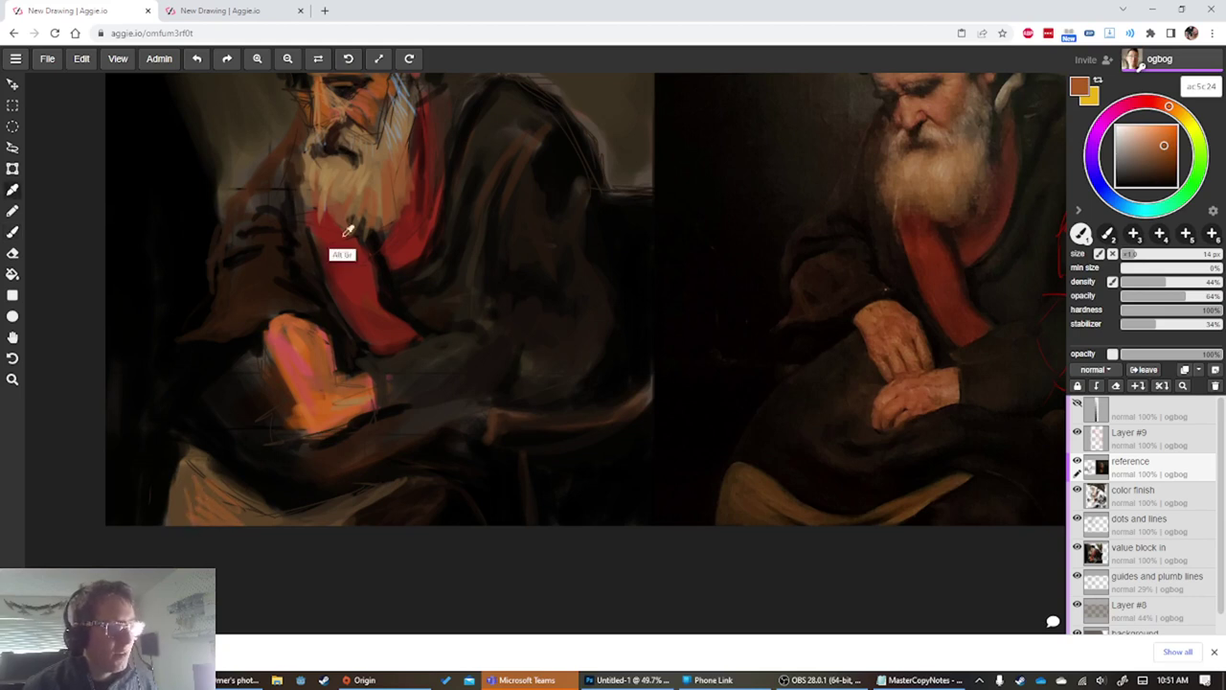
Darken the robe's edge over the pale cloth with sampled brown 2c190c, enlarging the brush to 35 px
{"action": "left_click", "coordinate": [269, 340], "text": "alt"}
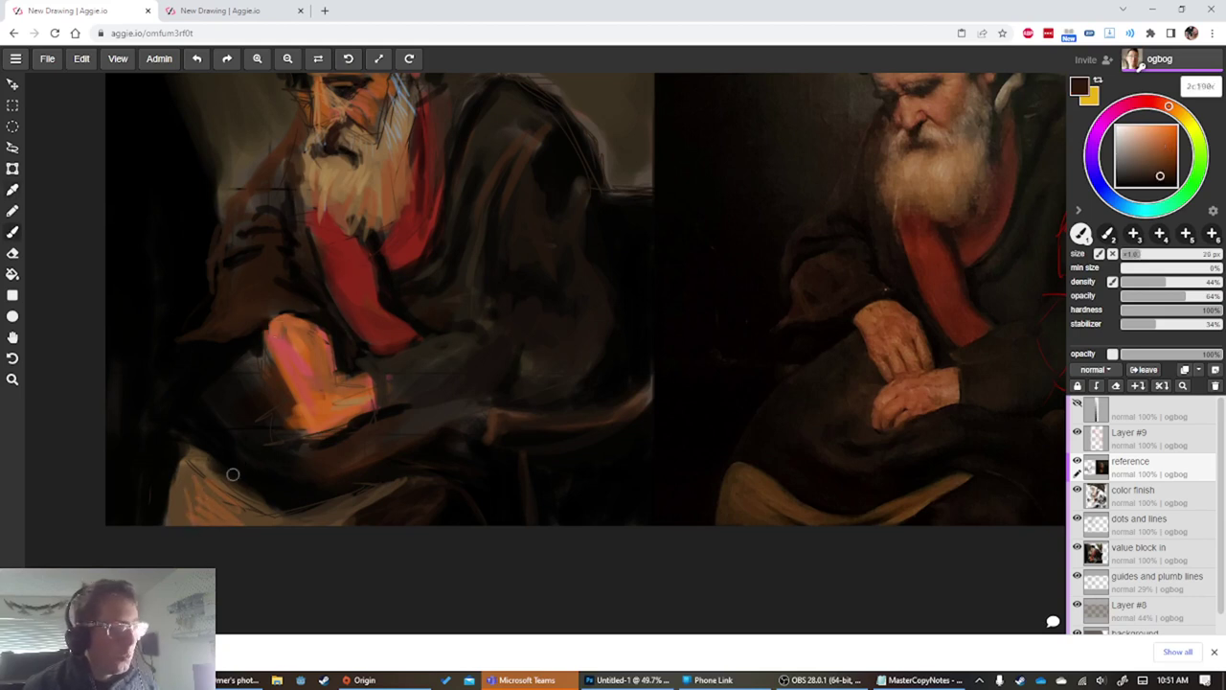
{"action": "key", "text": "]"}
{"action": "key", "text": "]"}
{"action": "key", "text": "]"}
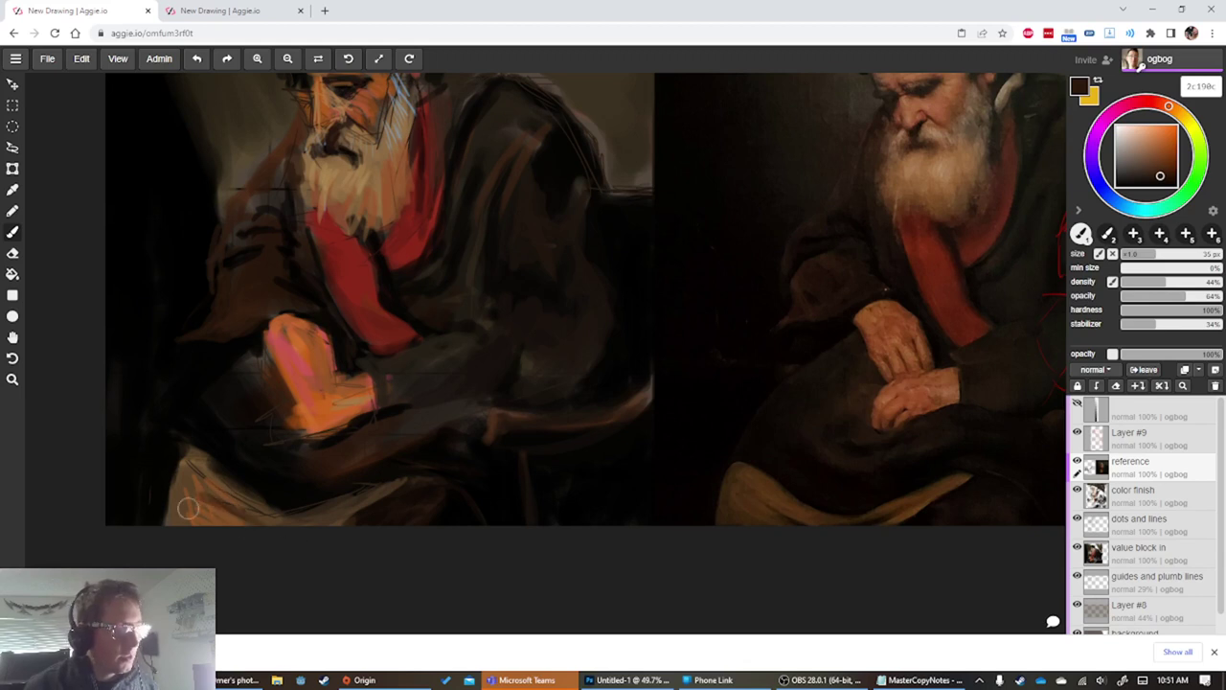
Shade the folds of the cloth below the lap with sampled browns, including 4f2e15 and 704a25
{"action": "key", "text": "ISO_Level3_Shift"}
{"action": "left_click", "coordinate": [214, 507], "text": "alt"}
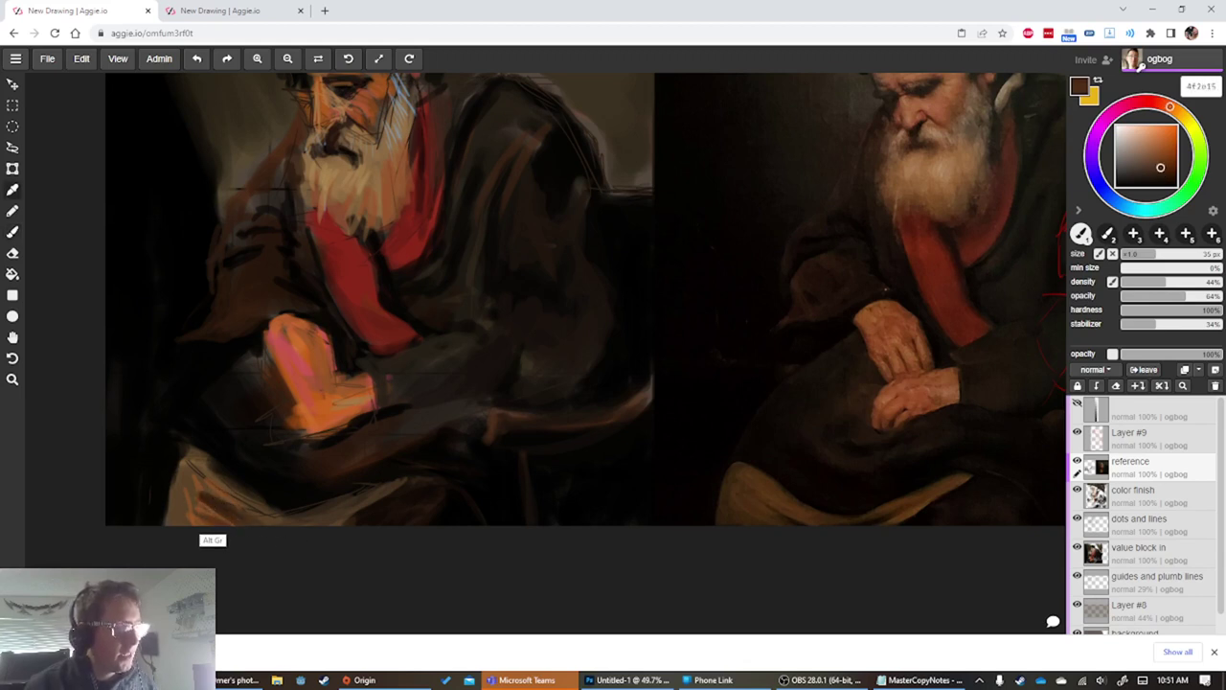
{"action": "mouse_move", "coordinate": [206, 469]}
{"action": "left_mouse_down"}
{"action": "mouse_move", "coordinate": [250, 528]}
{"action": "mouse_move", "coordinate": [195, 497]}
{"action": "mouse_move", "coordinate": [202, 489]}
{"action": "mouse_move", "coordinate": [182, 506]}
{"action": "mouse_move", "coordinate": [170, 491]}
{"action": "mouse_move", "coordinate": [193, 468]}
{"action": "mouse_move", "coordinate": [183, 530]}
{"action": "mouse_move", "coordinate": [208, 485]}
{"action": "mouse_move", "coordinate": [263, 509]}
{"action": "mouse_move", "coordinate": [227, 494]}
{"action": "mouse_move", "coordinate": [230, 506]}
{"action": "mouse_move", "coordinate": [234, 490]}
{"action": "mouse_move", "coordinate": [202, 470]}
{"action": "mouse_move", "coordinate": [237, 483]}
{"action": "mouse_move", "coordinate": [201, 464]}
{"action": "mouse_move", "coordinate": [275, 518]}
{"action": "mouse_move", "coordinate": [246, 476]}
{"action": "left_mouse_up"}
{"action": "key", "text": "ISO_Level3_Shift"}
{"action": "left_click", "coordinate": [186, 496], "text": "alt"}
{"action": "left_click", "coordinate": [292, 496], "text": "alt"}
{"action": "left_click", "coordinate": [244, 496], "text": "alt"}
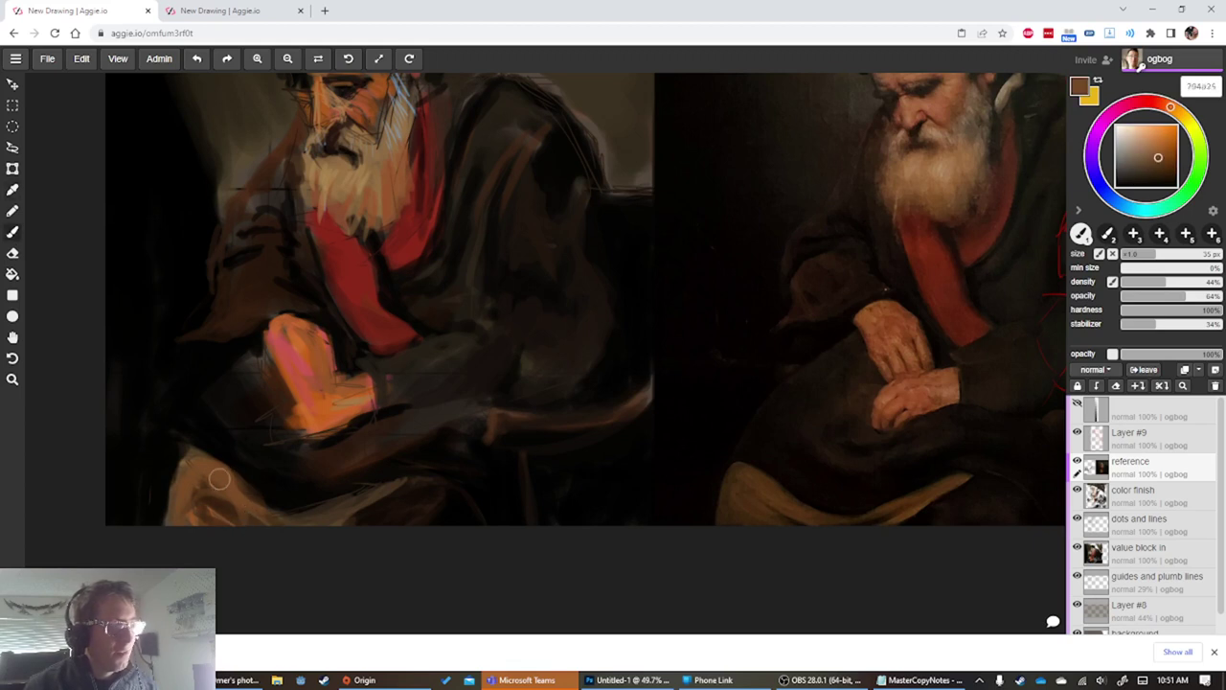
Shape the cloth's tapering end under the robe with sampled near-black and brown 7a4b26, reducing the brush to 25 px
{"action": "left_click", "coordinate": [375, 465], "text": "alt"}
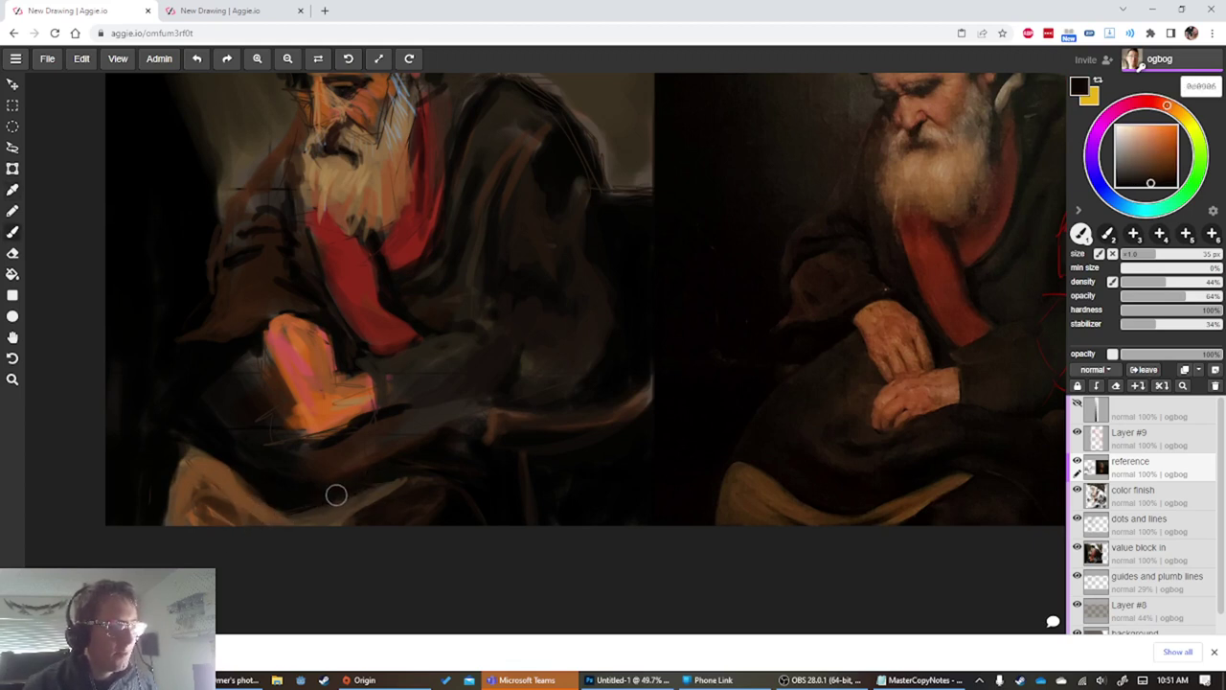
{"action": "left_click", "coordinate": [256, 486], "text": "alt"}
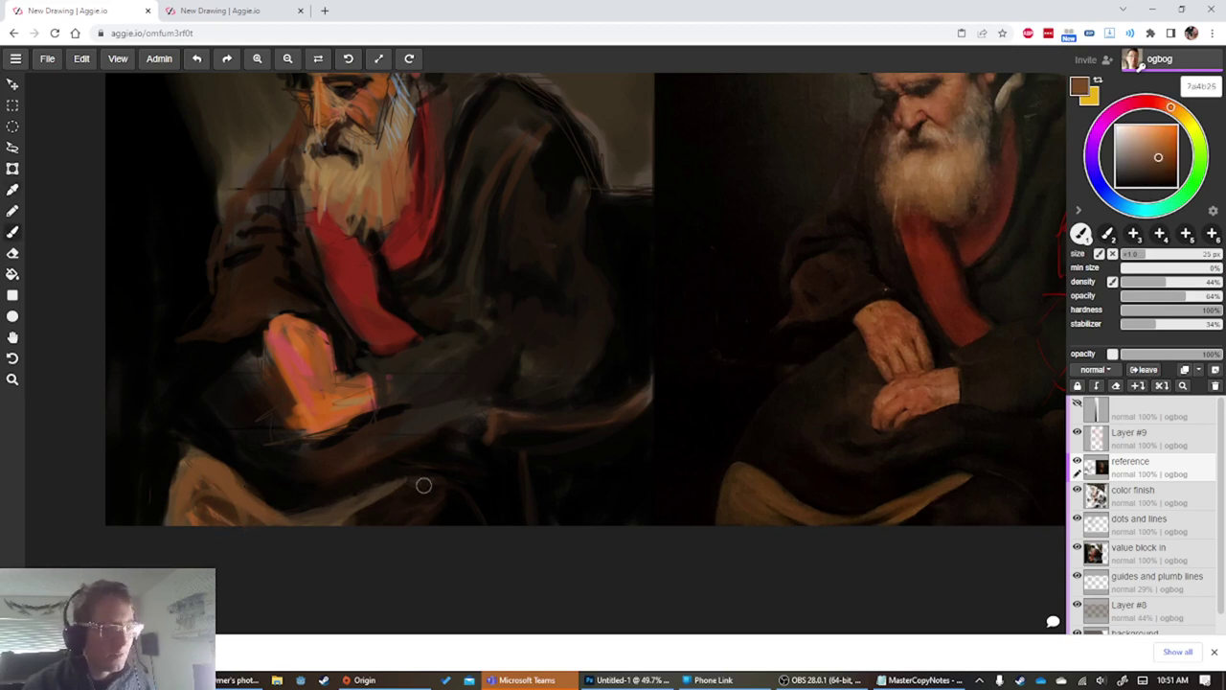
{"action": "key", "text": "bracketleft"}
{"action": "key", "text": "bracketleft"}
Refine the face, side beard and gray hair with sampled tones 8c6b44, 9e521b, aa8752 and blue-gray 697d8f, using a 10 to 14 px brush
{"action": "mouse_move", "coordinate": [402, 486]}
{"action": "left_mouse_down"}
{"action": "mouse_move", "coordinate": [324, 529]}
{"action": "mouse_move", "coordinate": [341, 505]}
{"action": "mouse_move", "coordinate": [313, 515]}
{"action": "mouse_move", "coordinate": [314, 632]}
{"action": "left_mouse_up"}
{"action": "left_click", "coordinate": [364, 266], "text": "alt"}
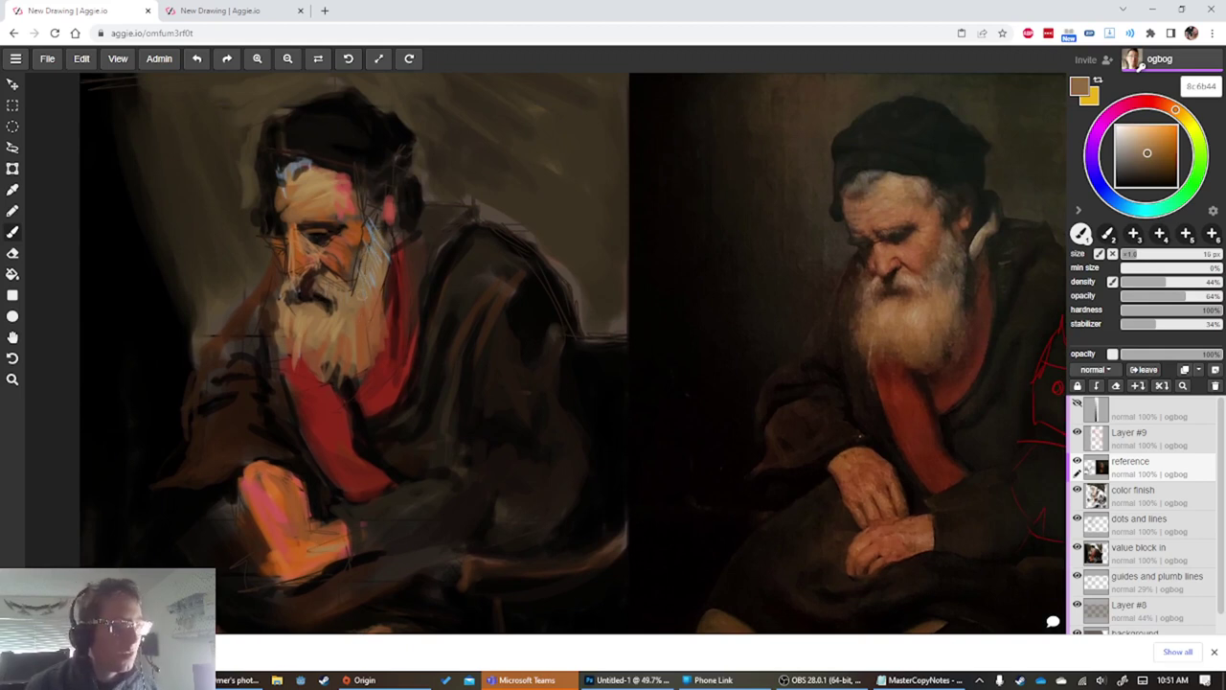
{"action": "left_click", "coordinate": [352, 273], "text": "alt"}
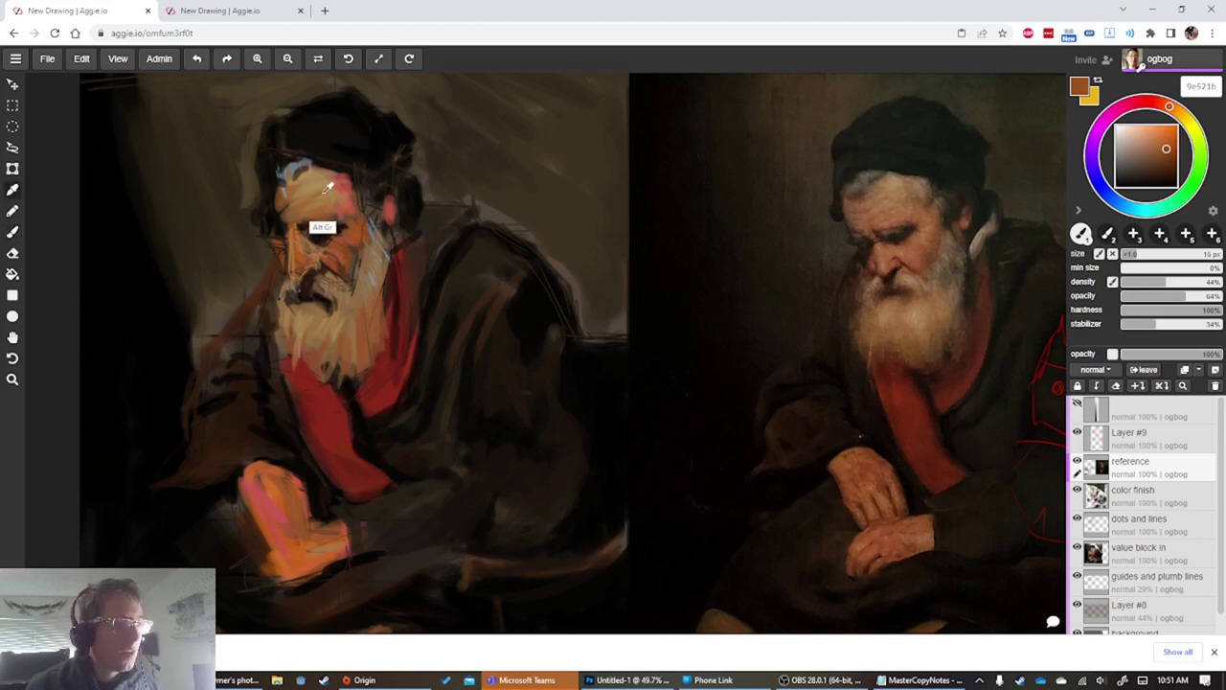
{"action": "left_click", "coordinate": [320, 232], "text": "alt"}
{"action": "left_click", "coordinate": [350, 232], "text": "alt"}
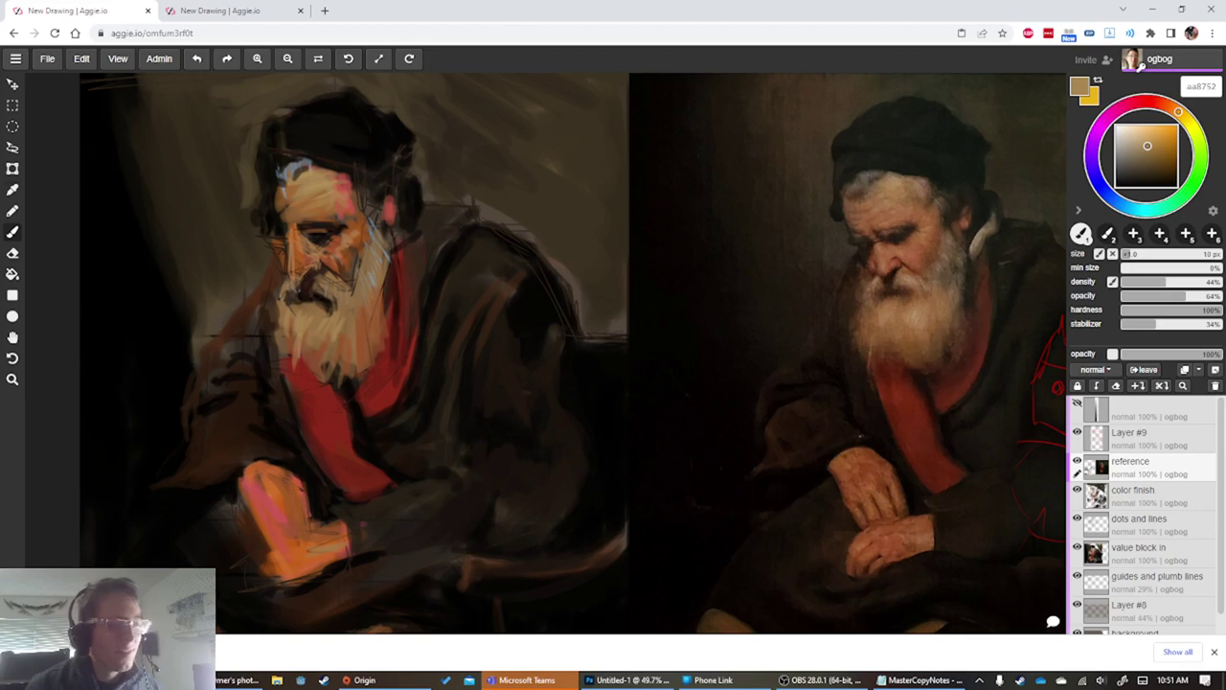
{"action": "left_click", "coordinate": [292, 177], "text": "alt"}
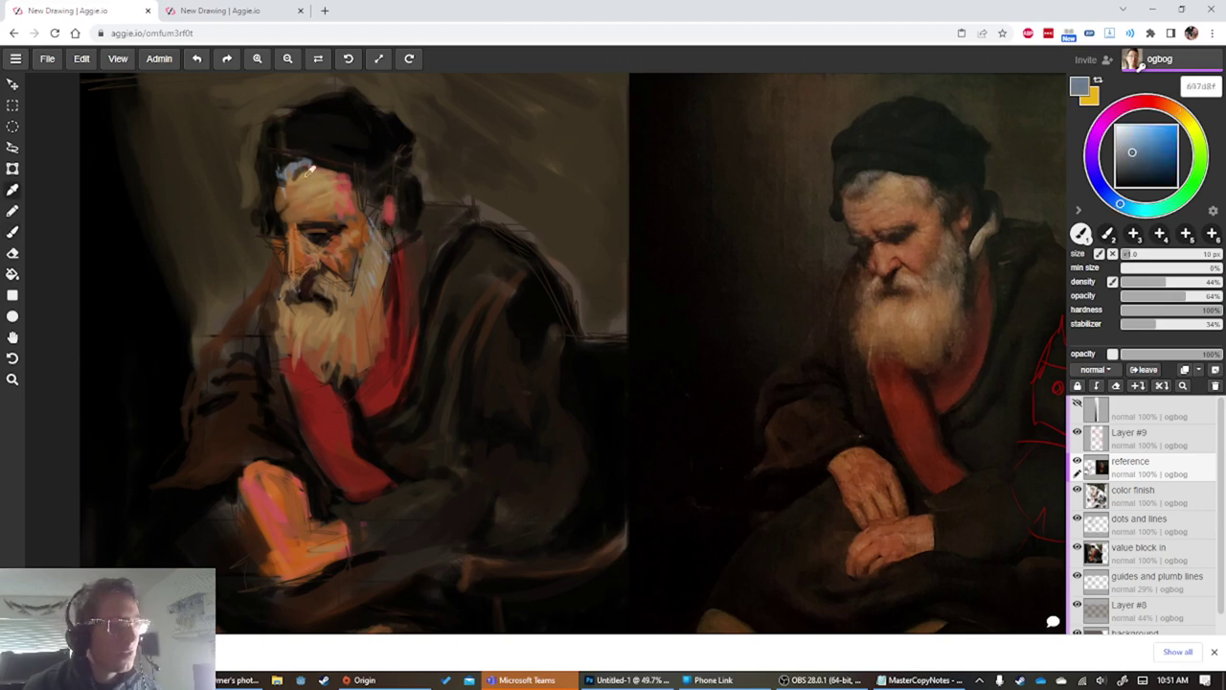
{"action": "left_click_drag", "start_coordinate": [310, 169], "coordinate": [279, 173]}
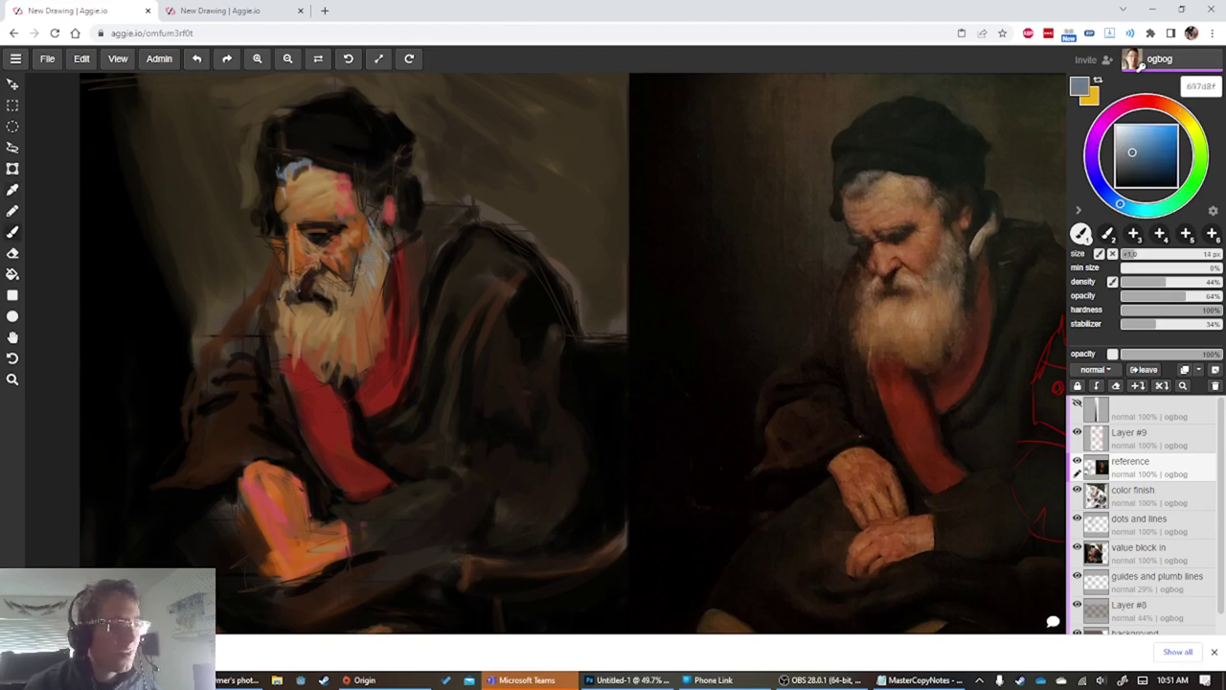
Darken the gap between the side beard and the upper scarf with sampled near-black 050403, using a 12 px brush
{"action": "left_click", "coordinate": [378, 196], "text": "alt"}
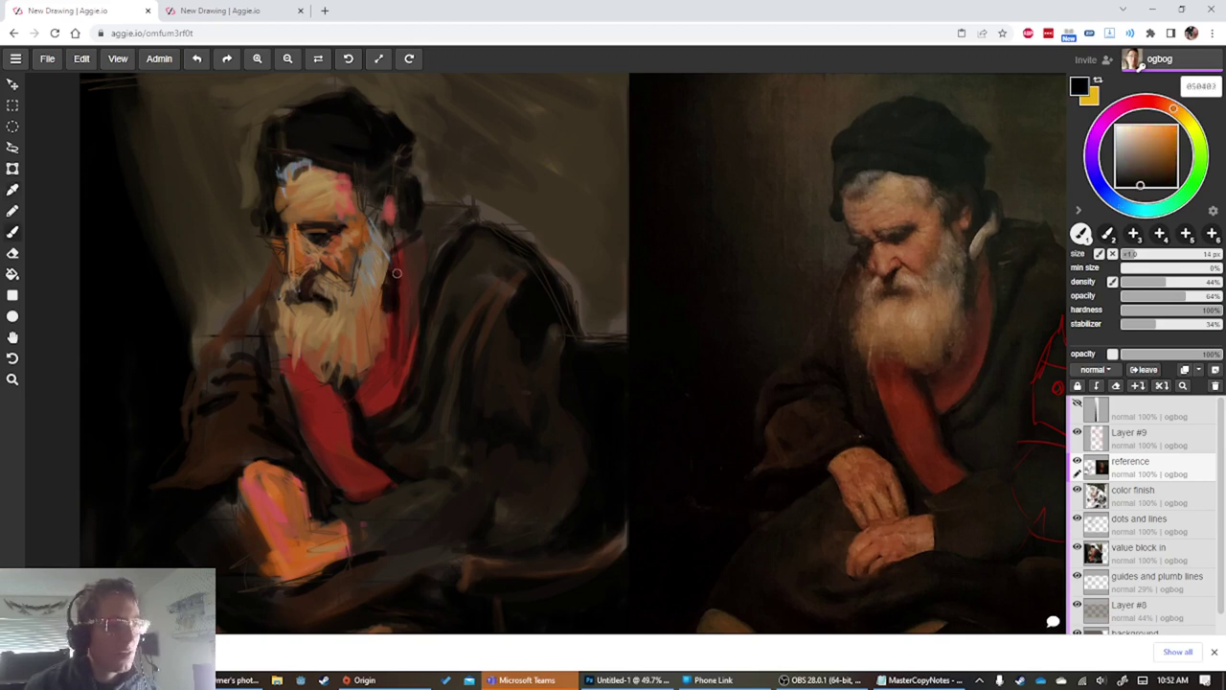
{"action": "key", "text": "["}
{"action": "mouse_move", "coordinate": [394, 276]}
{"action": "left_mouse_down"}
{"action": "mouse_move", "coordinate": [393, 256]}
{"action": "mouse_move", "coordinate": [407, 251]}
{"action": "left_mouse_up"}
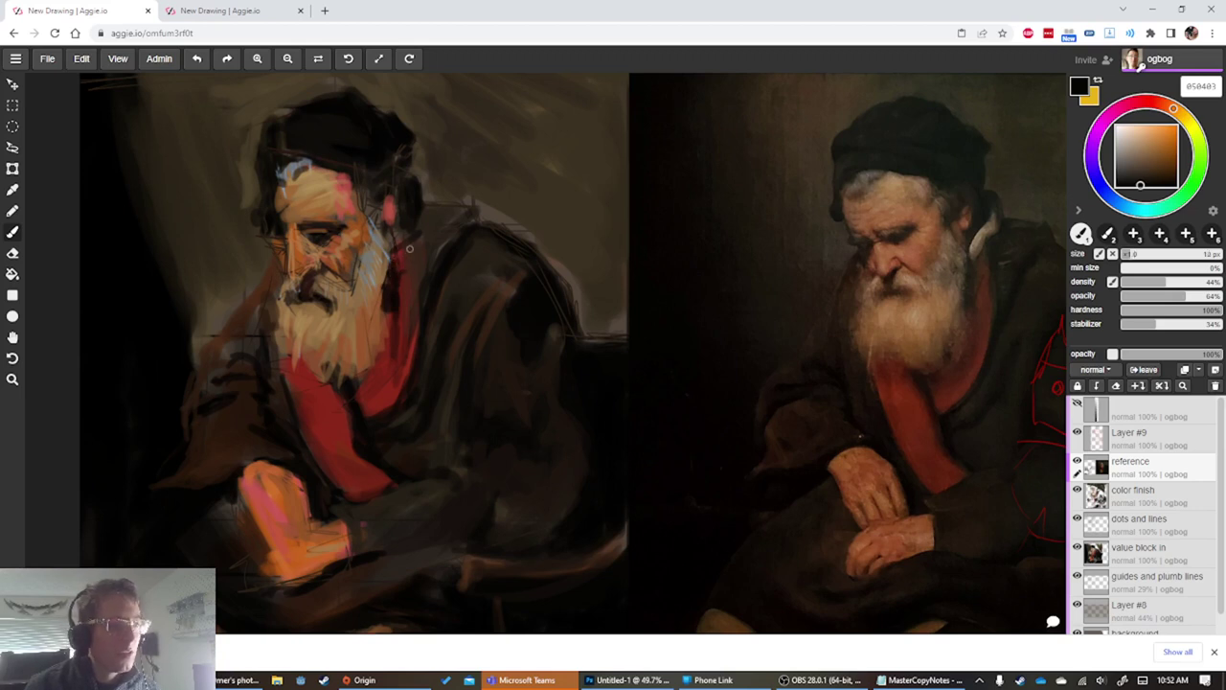
Paint the light collar behind the ear with sampled tan a37d4c at 12 px and trim its edges with near-black 0a0705
{"action": "left_click", "coordinate": [335, 314], "text": "alt"}
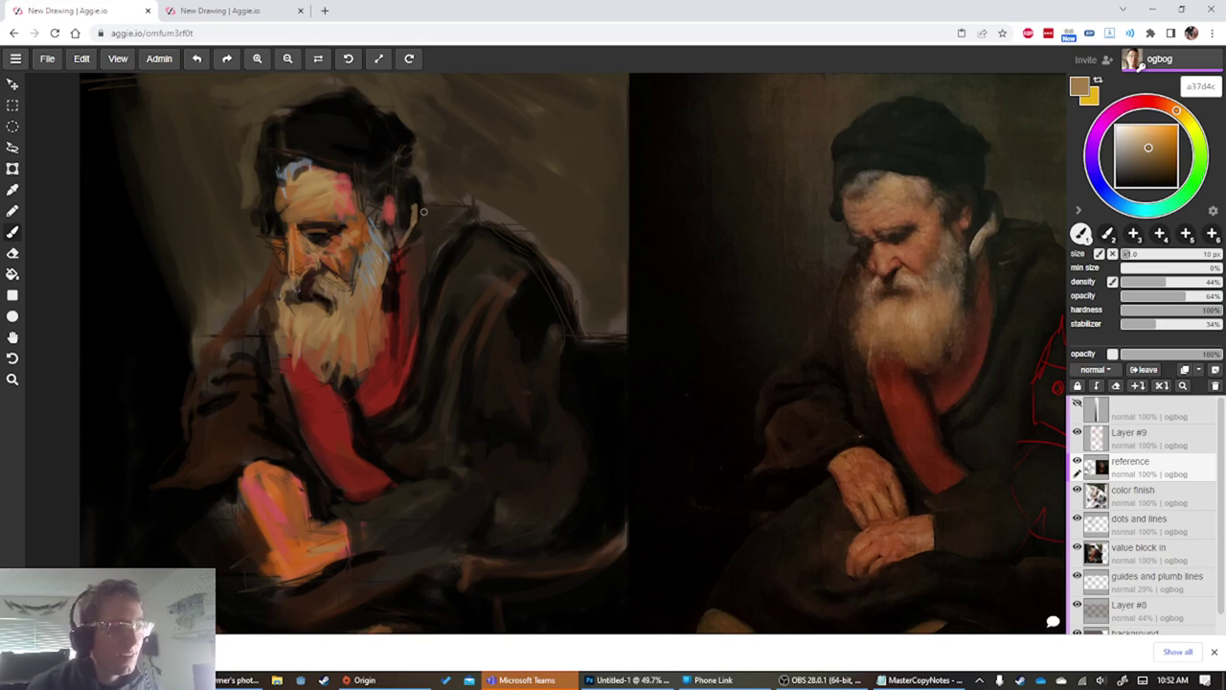
{"action": "key", "text": "bracketright"}
{"action": "left_click_drag", "start_coordinate": [420, 182], "coordinate": [419, 218]}
{"action": "mouse_move", "coordinate": [417, 183]}
{"action": "left_mouse_down"}
{"action": "mouse_move", "coordinate": [411, 219]}
{"action": "mouse_move", "coordinate": [422, 219]}
{"action": "left_mouse_up"}
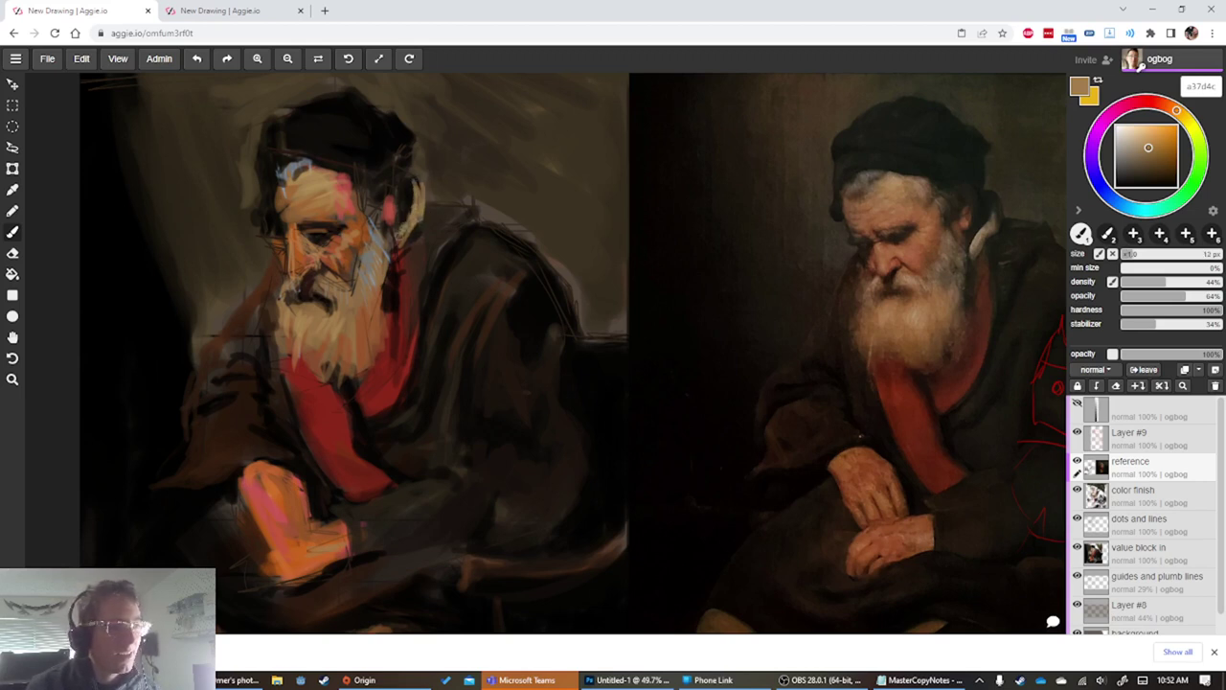
{"action": "left_click", "coordinate": [397, 223], "text": "alt"}
{"action": "mouse_move", "coordinate": [419, 176]}
{"action": "left_mouse_down"}
{"action": "mouse_move", "coordinate": [424, 206]}
{"action": "mouse_move", "coordinate": [407, 188]}
{"action": "left_mouse_up"}
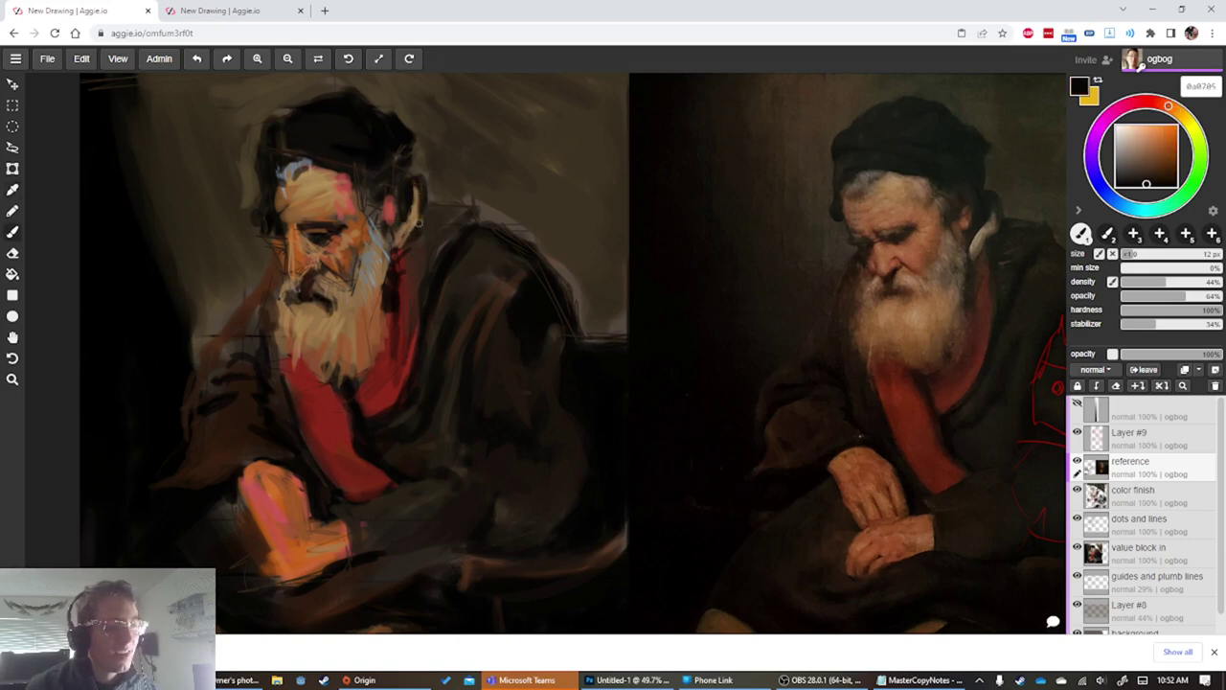
Define the robe's rear shoulder contour with sampled brown 473829 and near-black 060404, reducing the brush to 12 px
{"action": "key", "text": "bracketright"}
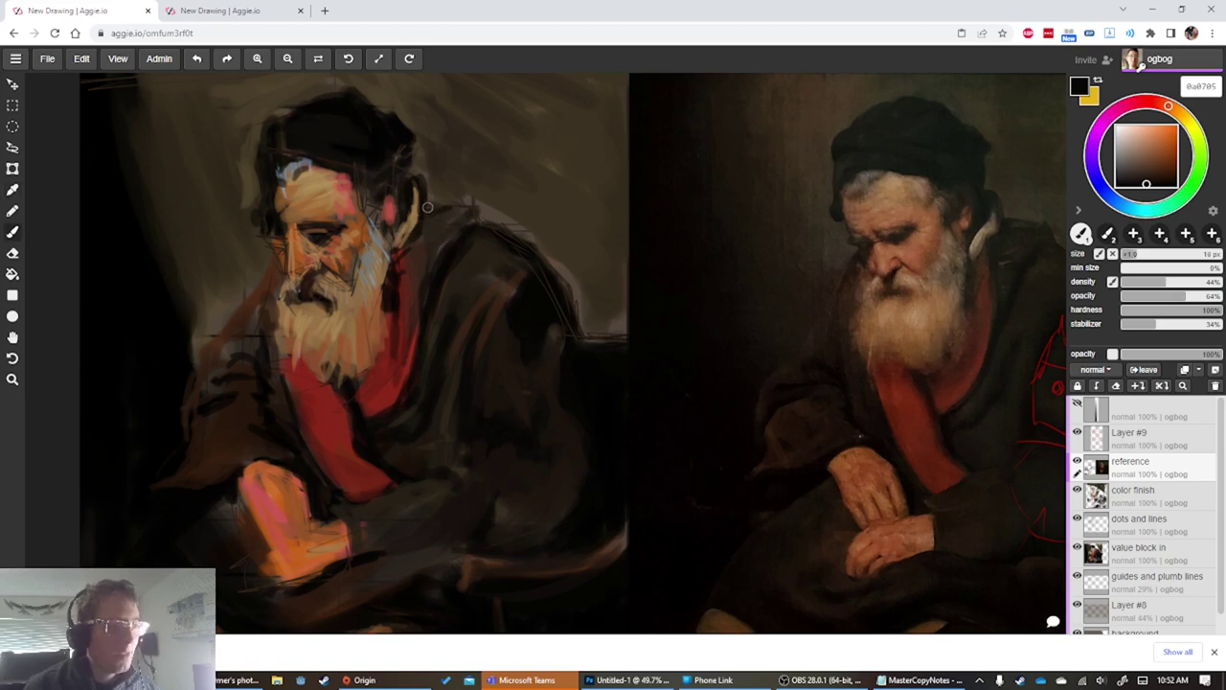
{"action": "left_click_drag", "start_coordinate": [499, 289], "coordinate": [368, 273]}
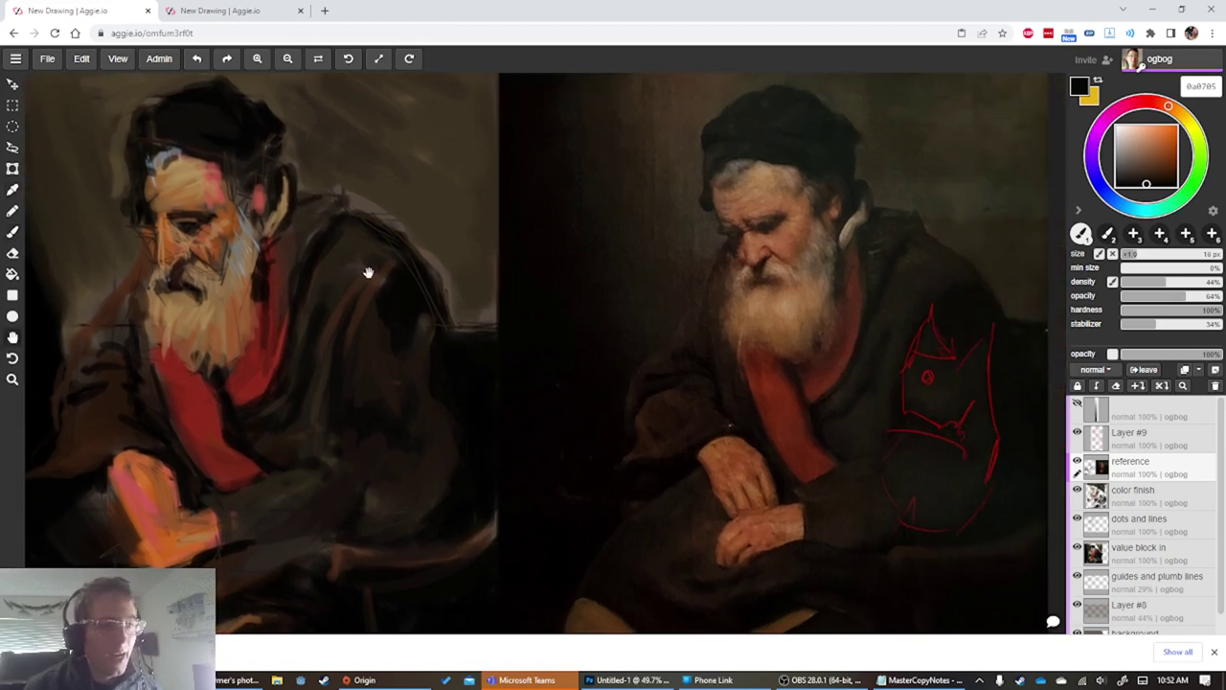
{"action": "left_click", "coordinate": [359, 241], "text": "alt"}
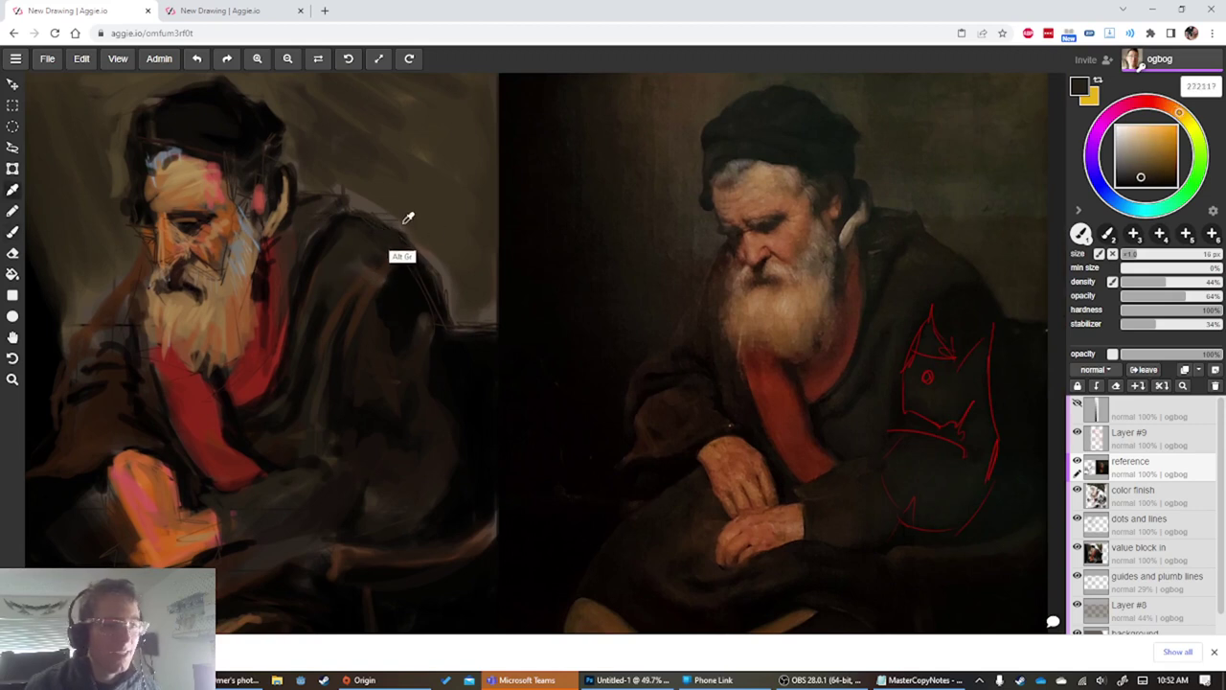
{"action": "left_click", "coordinate": [399, 228], "text": "alt"}
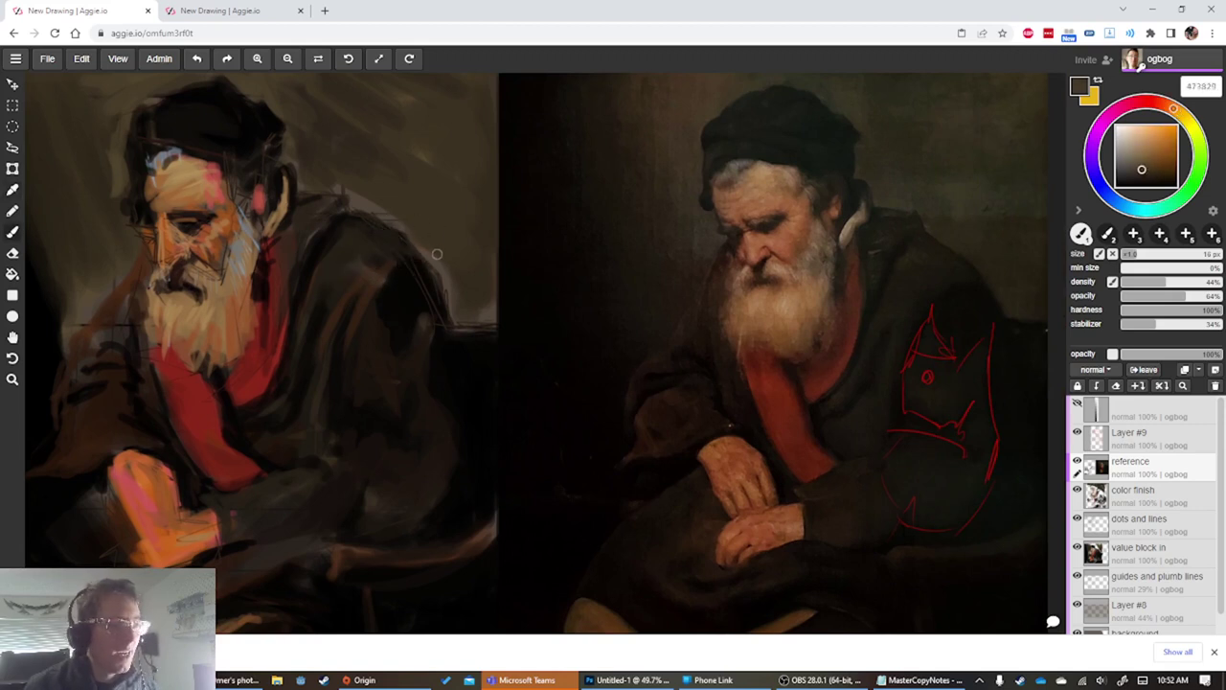
{"action": "left_click", "coordinate": [420, 305], "text": "alt"}
{"action": "key", "text": "bracketleft"}
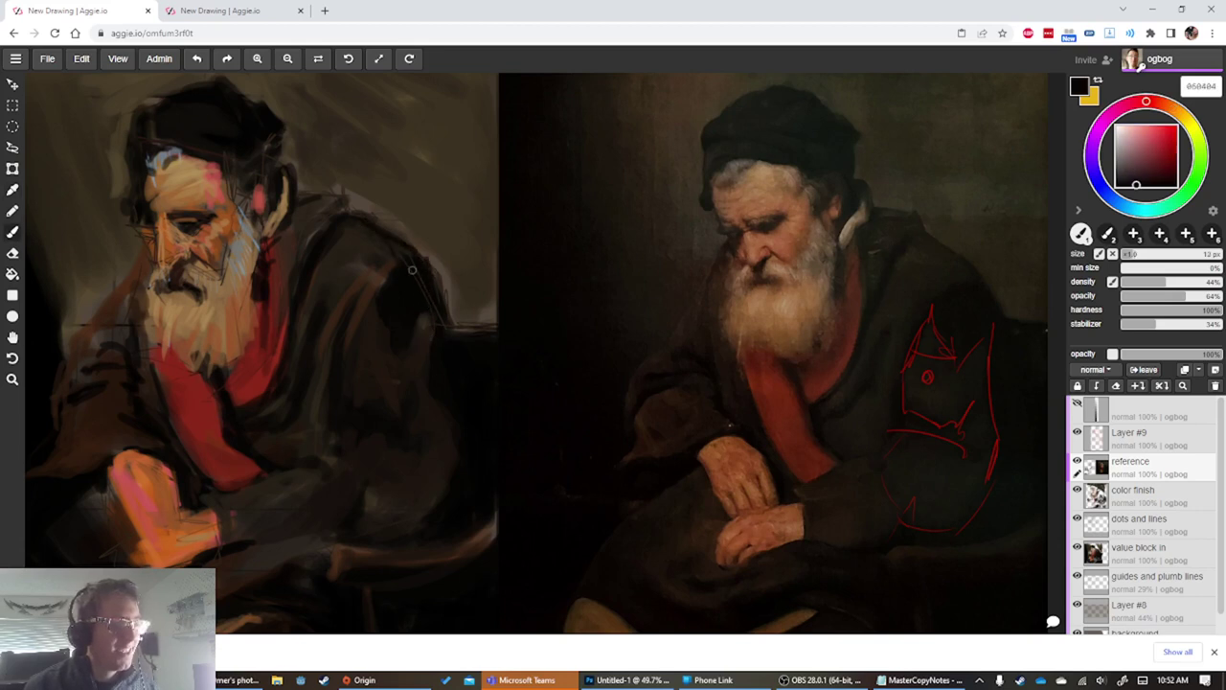
Paint over the stray sketch lines above the rear shoulder with sampled background brown 312a1b, enlarging the brush to 60 px
{"action": "left_click", "coordinate": [466, 278], "text": "alt"}
{"action": "key", "text": "bracketright"}
{"action": "key", "text": "bracketright"}
{"action": "key", "text": "bracketright"}
{"action": "key", "text": "bracketright"}
{"action": "key", "text": "bracketright"}
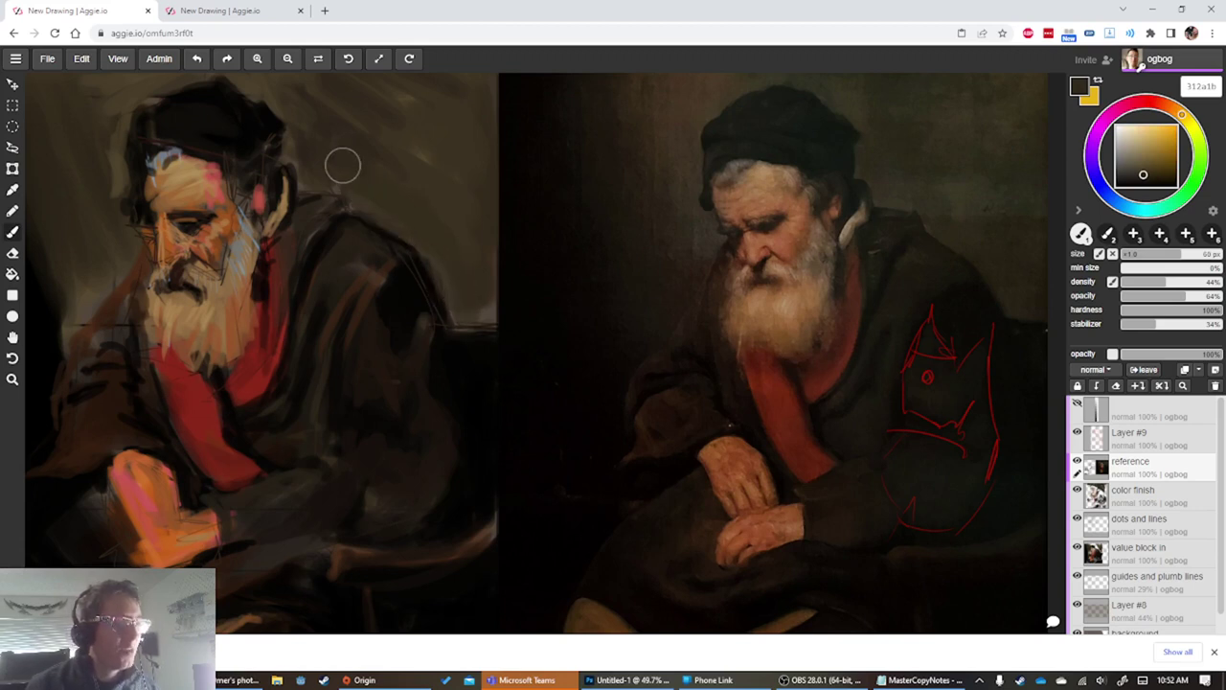
Darken the robe's back and sleeve shadows with sampled near-black 060504 and dark browns 1e1912 and 1e150c, using a 35 to 20 px brush
{"action": "left_click", "coordinate": [404, 291], "text": "alt"}
{"action": "key", "text": "bracketleft"}
{"action": "key", "text": "bracketleft"}
{"action": "key", "text": "bracketleft"}
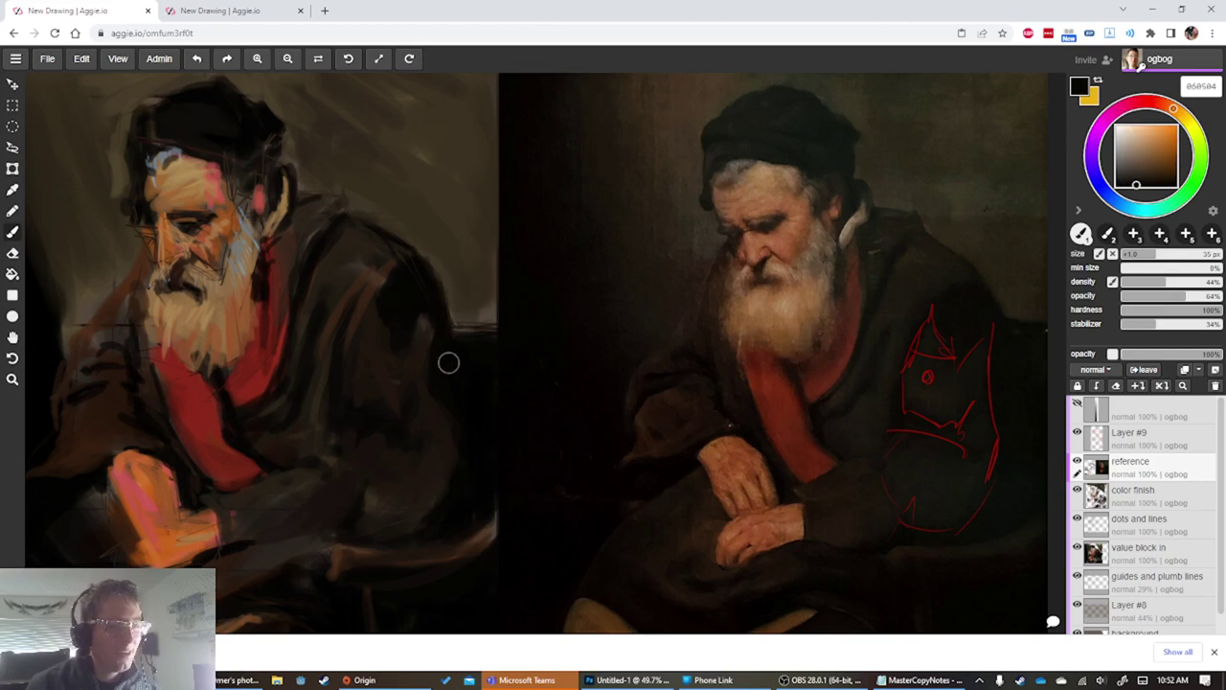
{"action": "left_click", "coordinate": [424, 331], "text": "alt"}
{"action": "key", "text": "bracketleft"}
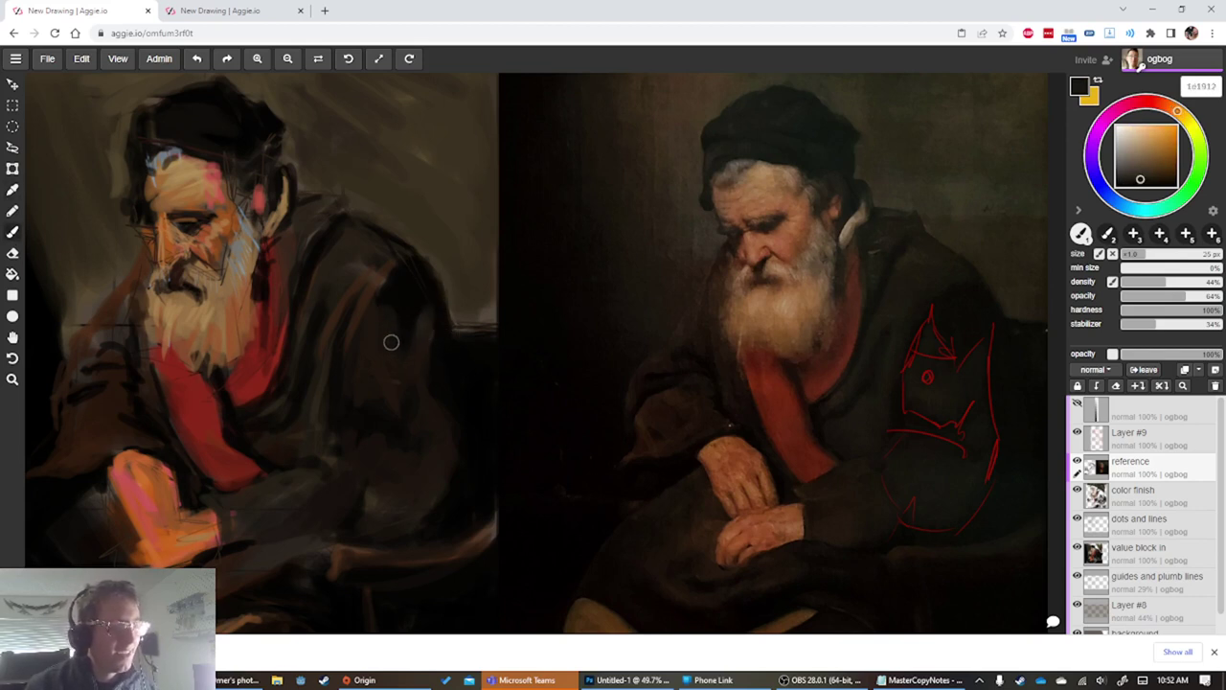
{"action": "left_click", "coordinate": [418, 298], "text": "alt"}
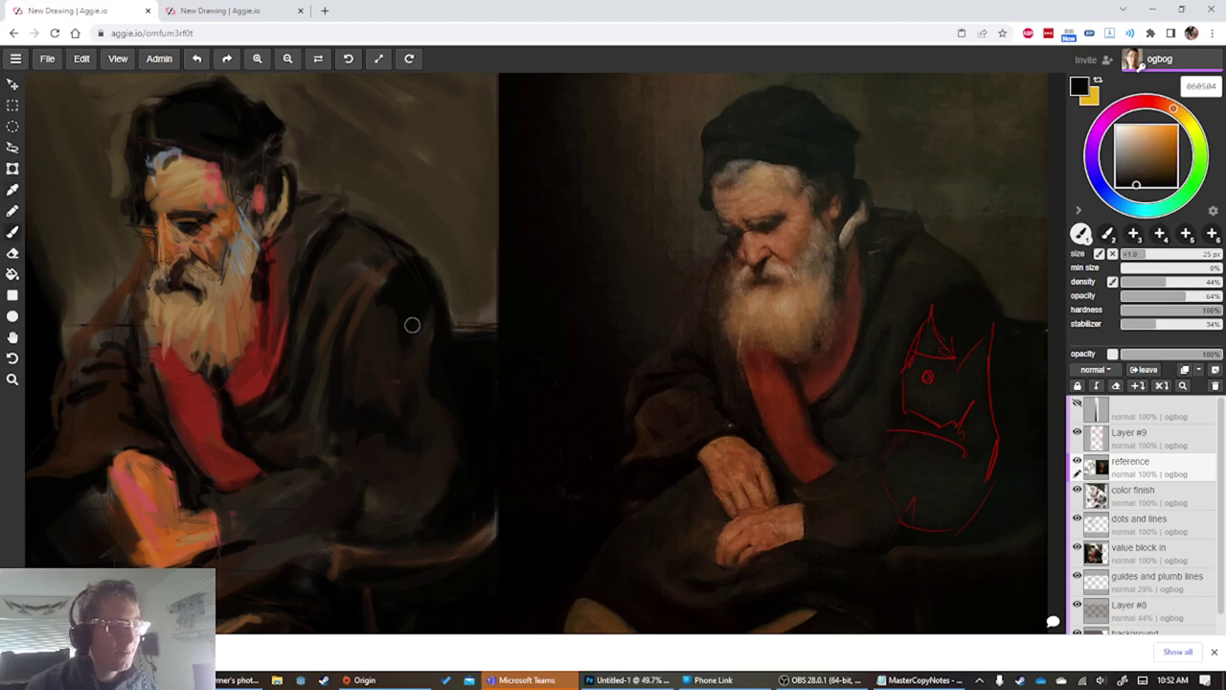
{"action": "left_click", "coordinate": [408, 360], "text": "alt"}
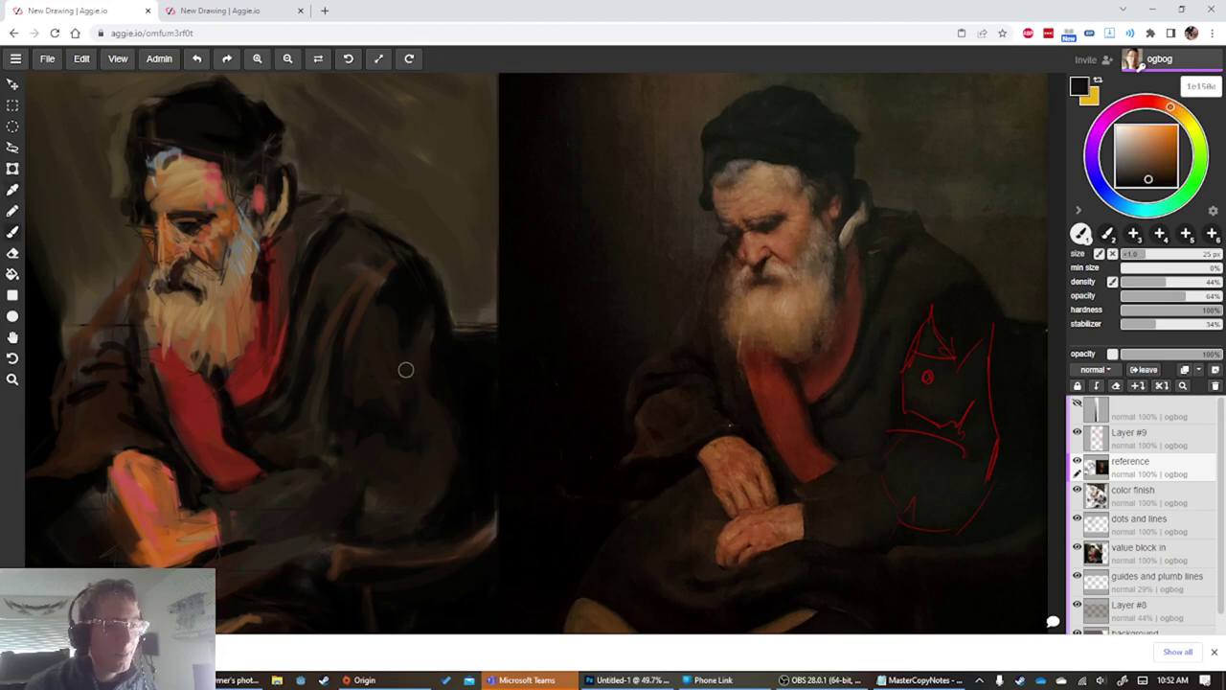
{"action": "left_click", "coordinate": [413, 297], "text": "alt"}
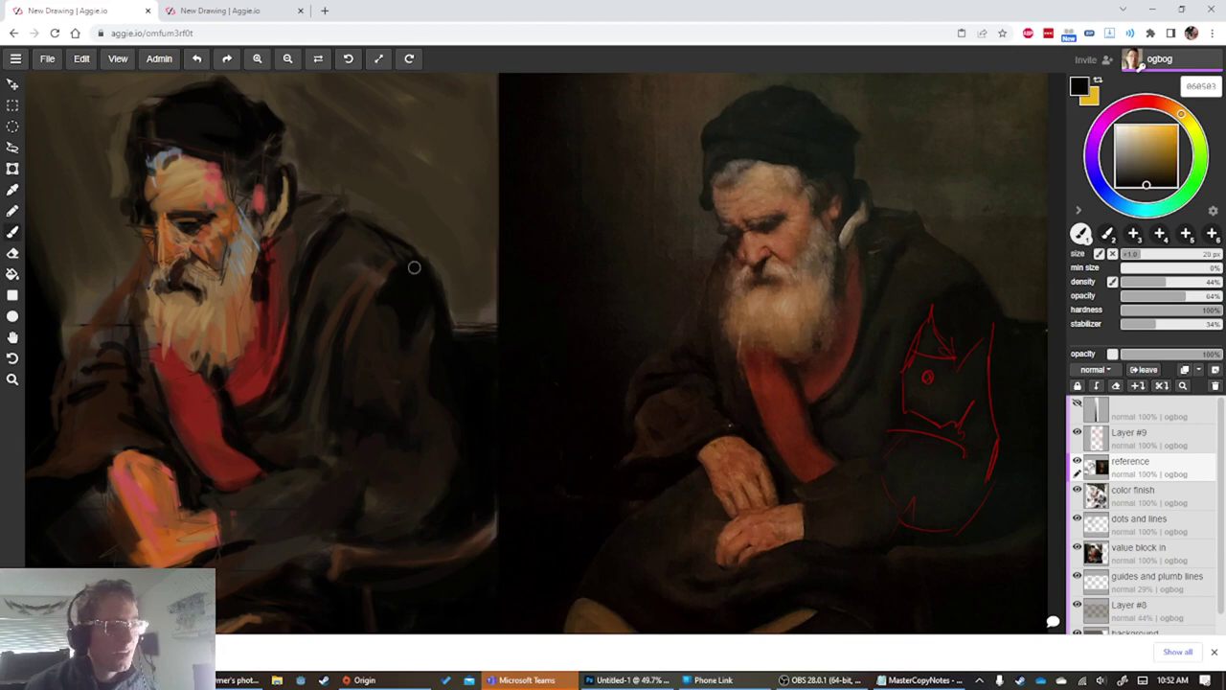
Clean the background edge beside the robe's back with sampled brown 342c1d and darken the ledge behind it with sampled near-black
{"action": "left_click", "coordinate": [456, 301], "text": "alt"}
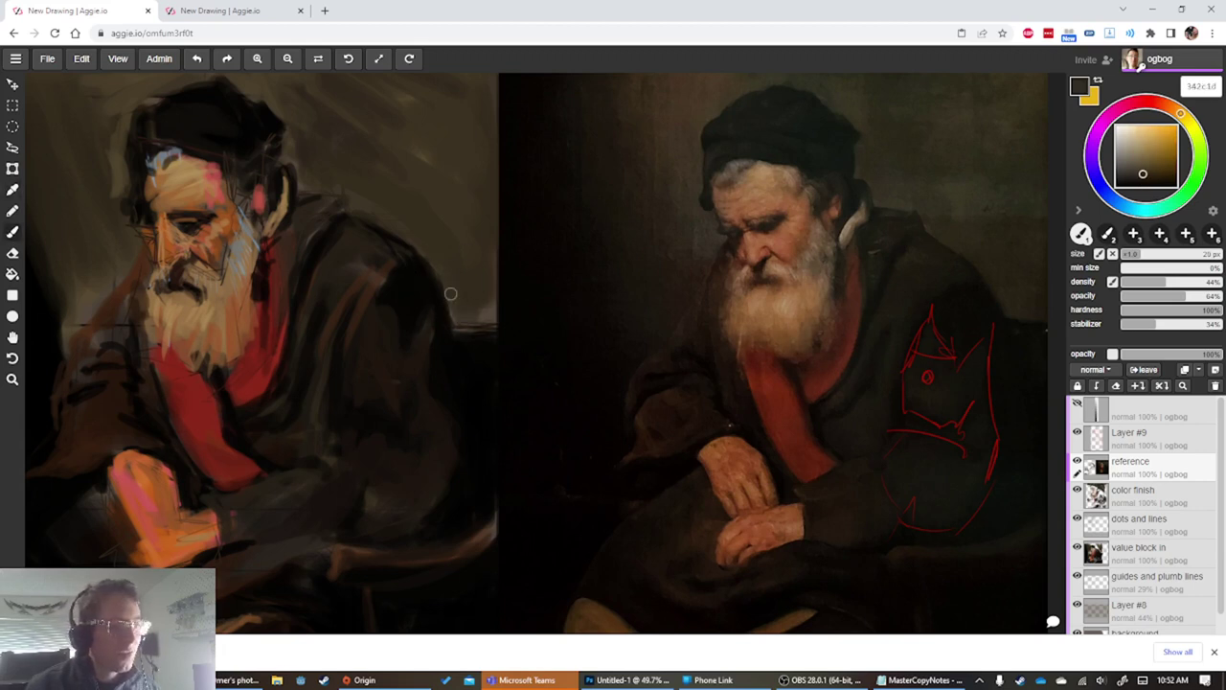
{"action": "left_click", "coordinate": [480, 331], "text": "alt"}
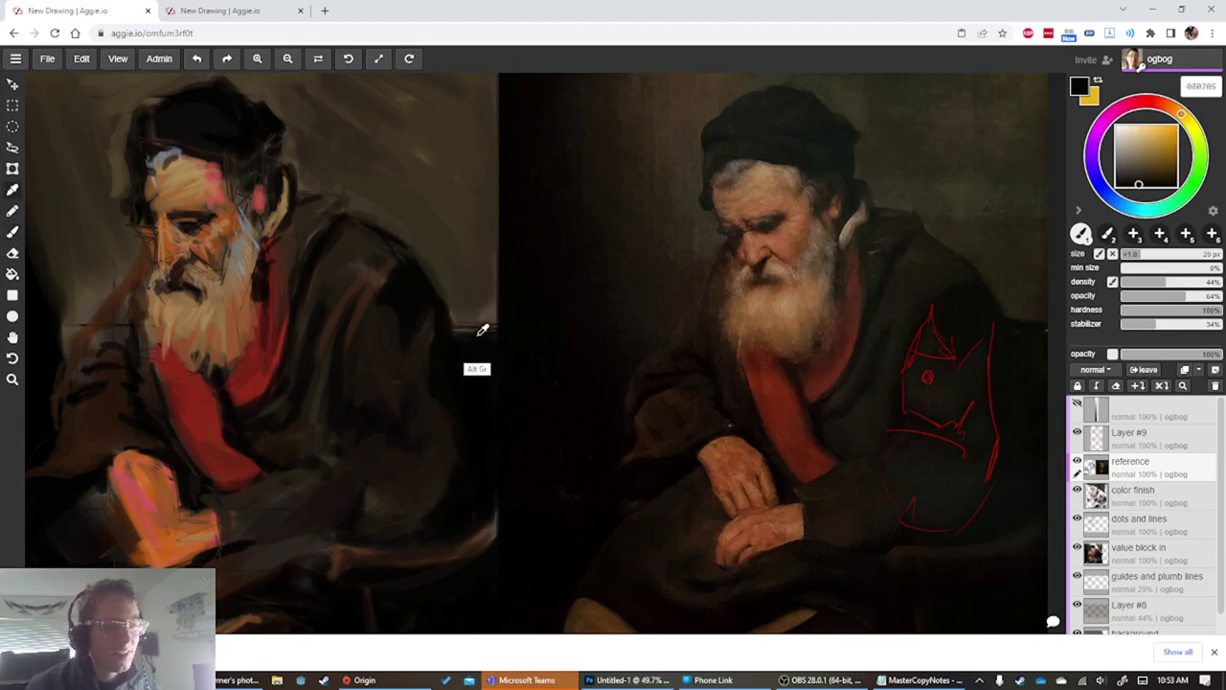
{"action": "left_click_drag", "start_coordinate": [493, 334], "coordinate": [468, 340]}
{"action": "key", "text": "space"}
{"action": "mouse_move", "coordinate": [468, 398]}
{"action": "left_mouse_down"}
{"action": "mouse_move", "coordinate": [509, 435]}
{"action": "mouse_move", "coordinate": [522, 409]}
{"action": "left_mouse_up"}
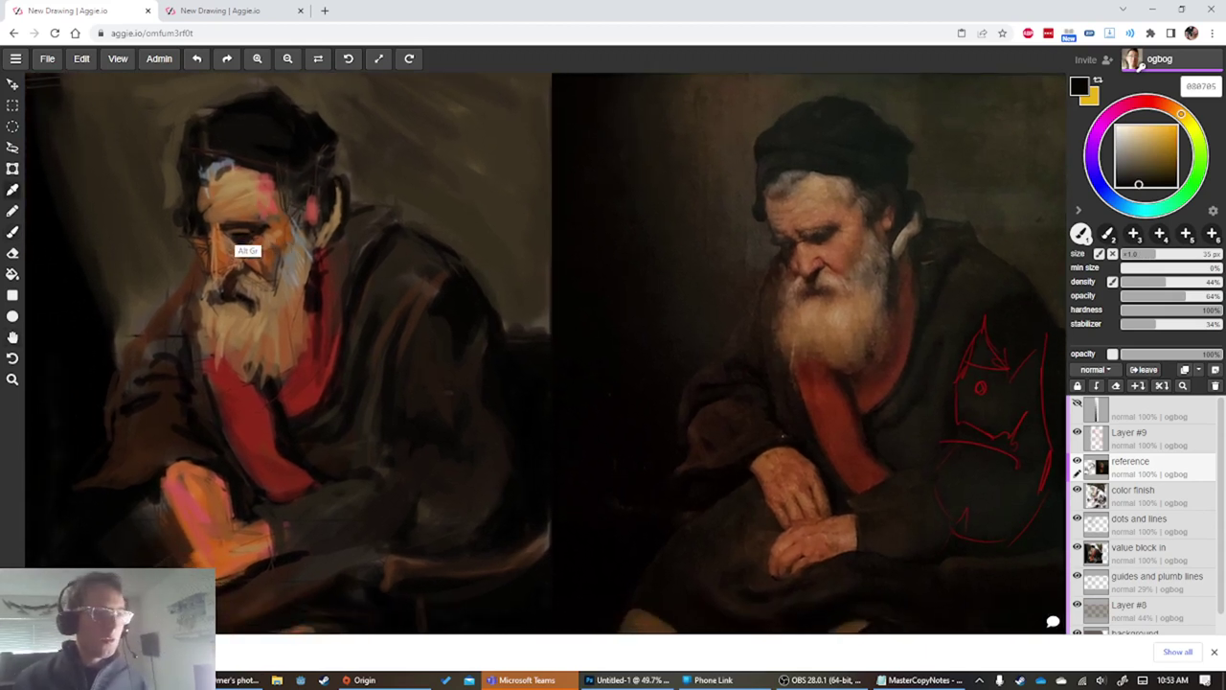
Paint the far edge of the forehead and face with sampled tan a77743, using a 15 to 12 px brush
{"action": "left_click", "coordinate": [246, 204], "text": "alt"}
{"action": "key", "text": "["}
{"action": "key", "text": "["}
{"action": "key", "text": "["}
{"action": "key", "text": "["}
{"action": "key", "text": "["}
{"action": "key", "text": "["}
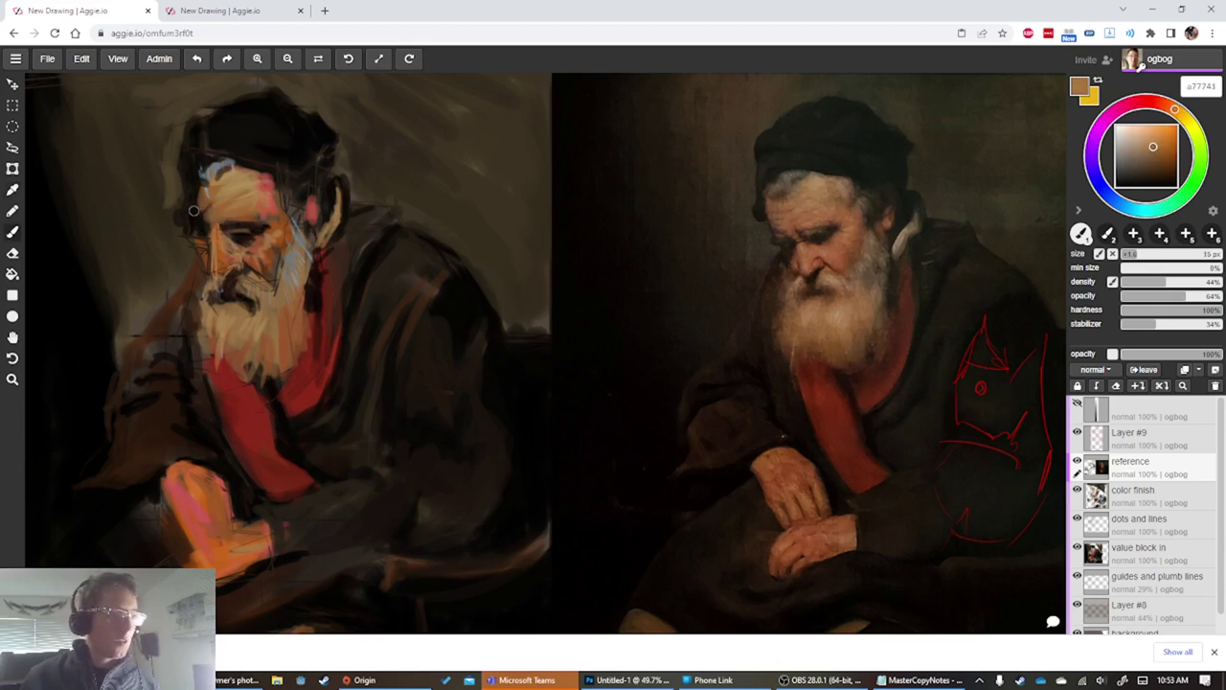
{"action": "mouse_move", "coordinate": [195, 206]}
{"action": "left_mouse_down"}
{"action": "mouse_move", "coordinate": [199, 222]}
{"action": "mouse_move", "coordinate": [191, 200]}
{"action": "left_mouse_up"}
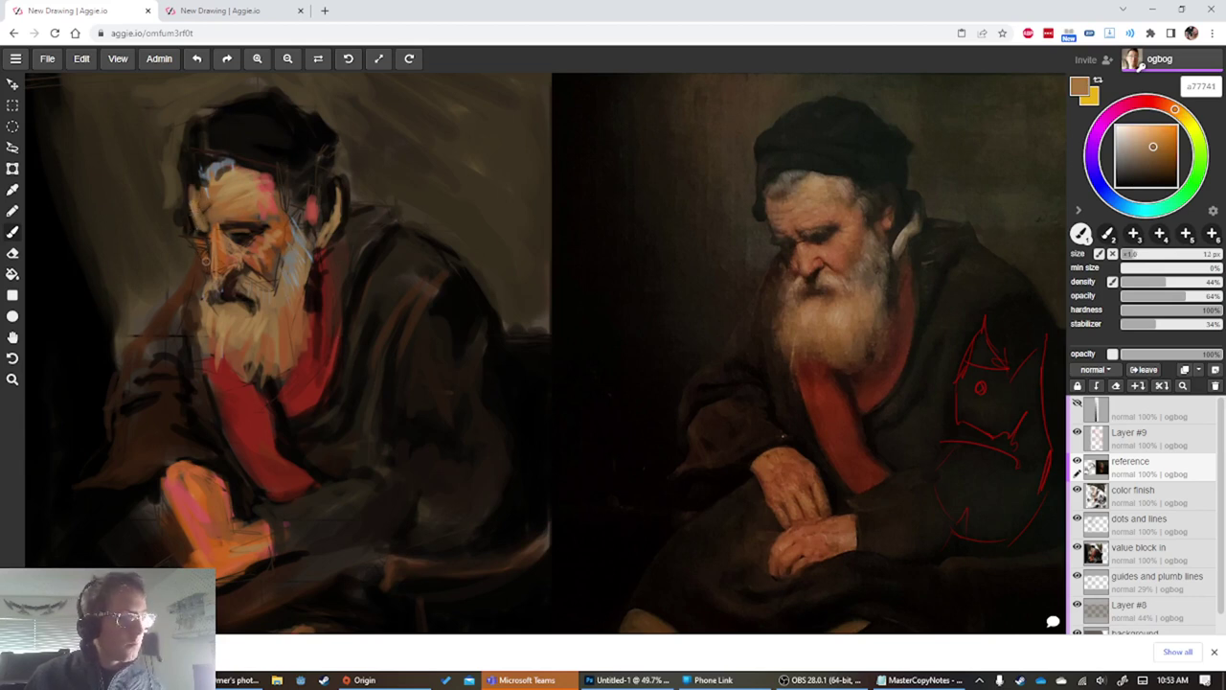
Strengthen the dark accents around the eyes and nose with sampled near-black 060404, using a 9 to 14 px brush
{"action": "left_click", "coordinate": [219, 263], "text": "alt"}
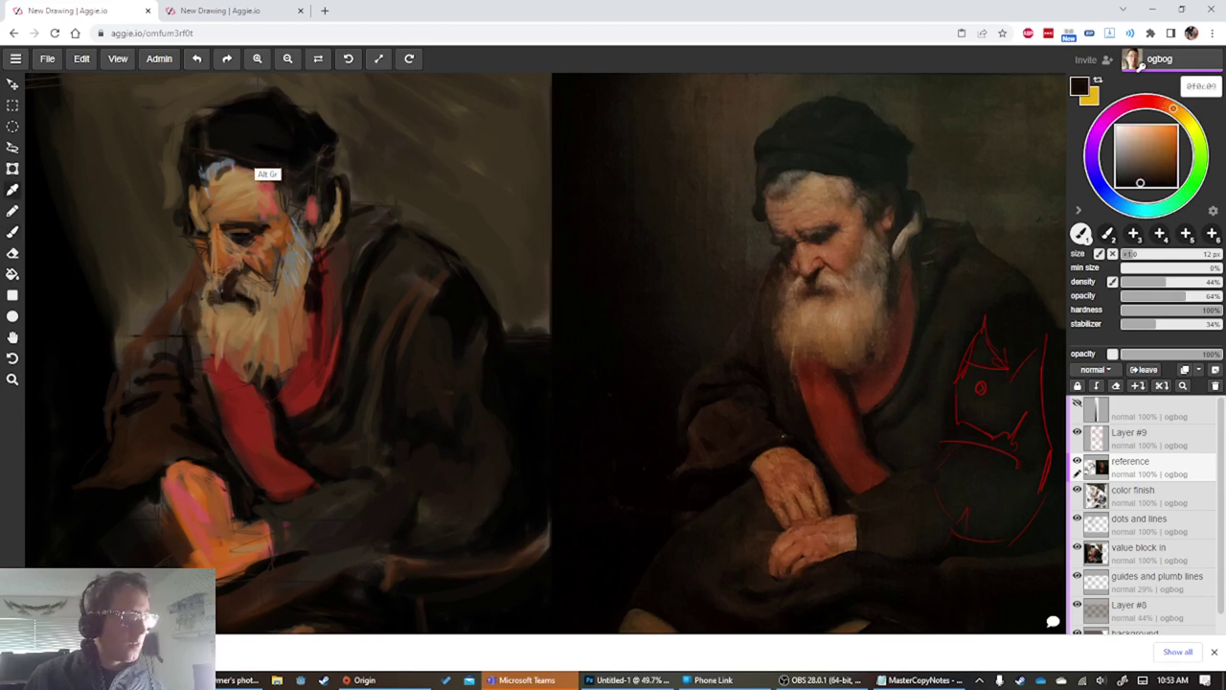
{"action": "left_click", "coordinate": [279, 148], "text": "alt"}
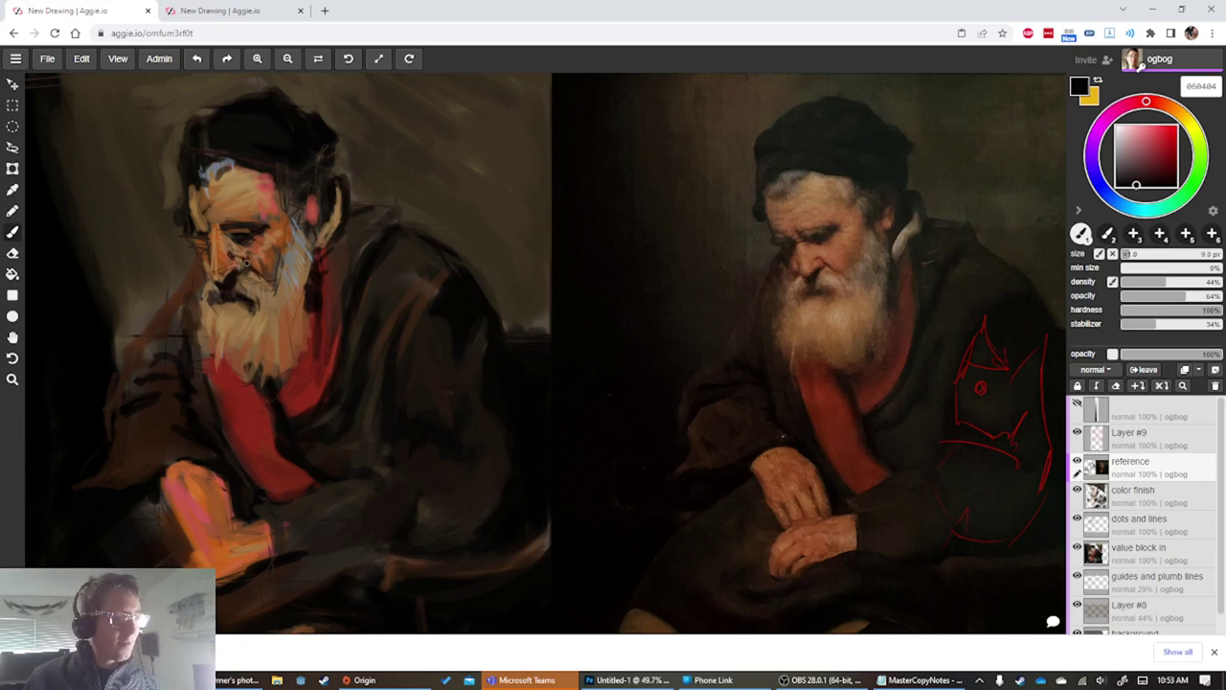
{"action": "mouse_move", "coordinate": [245, 266]}
{"action": "left_mouse_down"}
{"action": "mouse_move", "coordinate": [266, 274]}
{"action": "mouse_move", "coordinate": [251, 265]}
{"action": "left_mouse_up"}
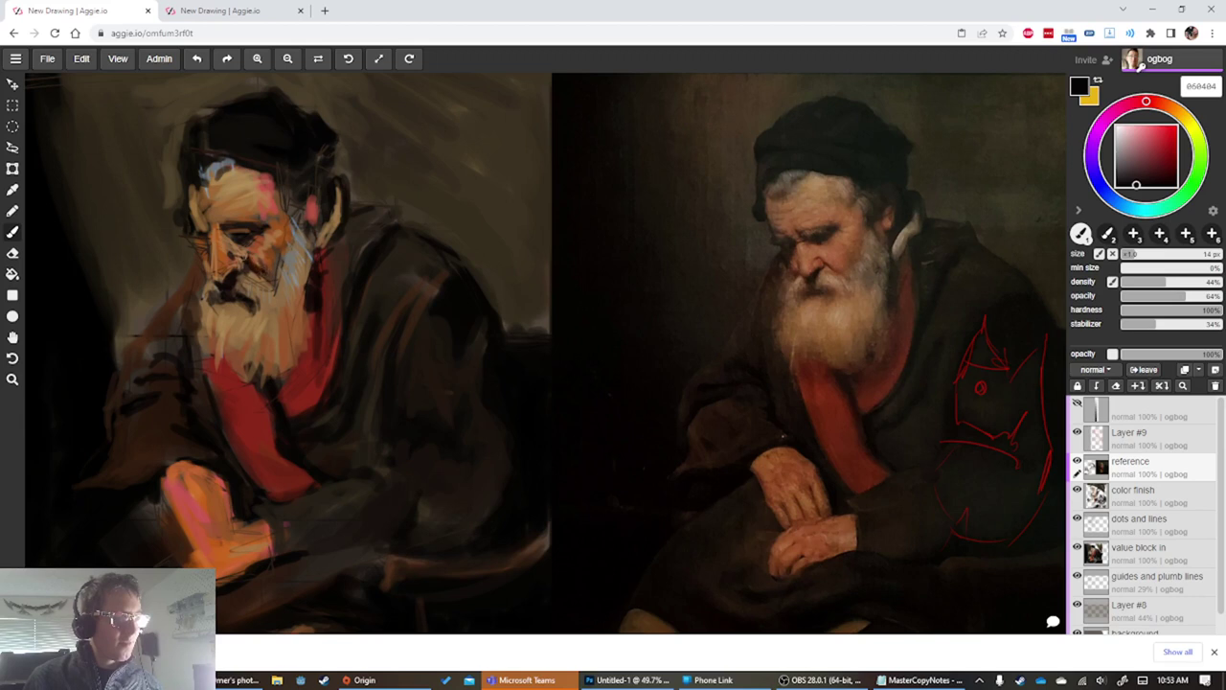
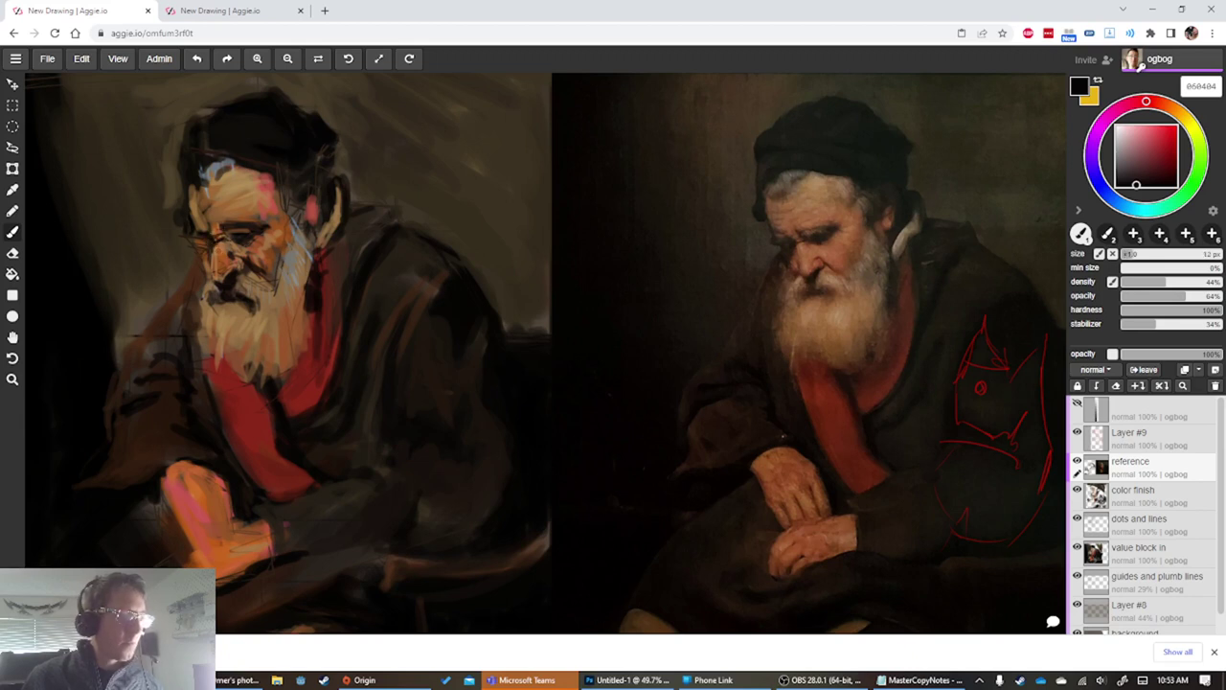
Model the nose and mustache area with sampled orange-brown ad591a, tan a6824f and red c4584e, then add pink df928a highlights with a small brush
{"action": "left_click", "coordinate": [222, 289], "text": "alt"}
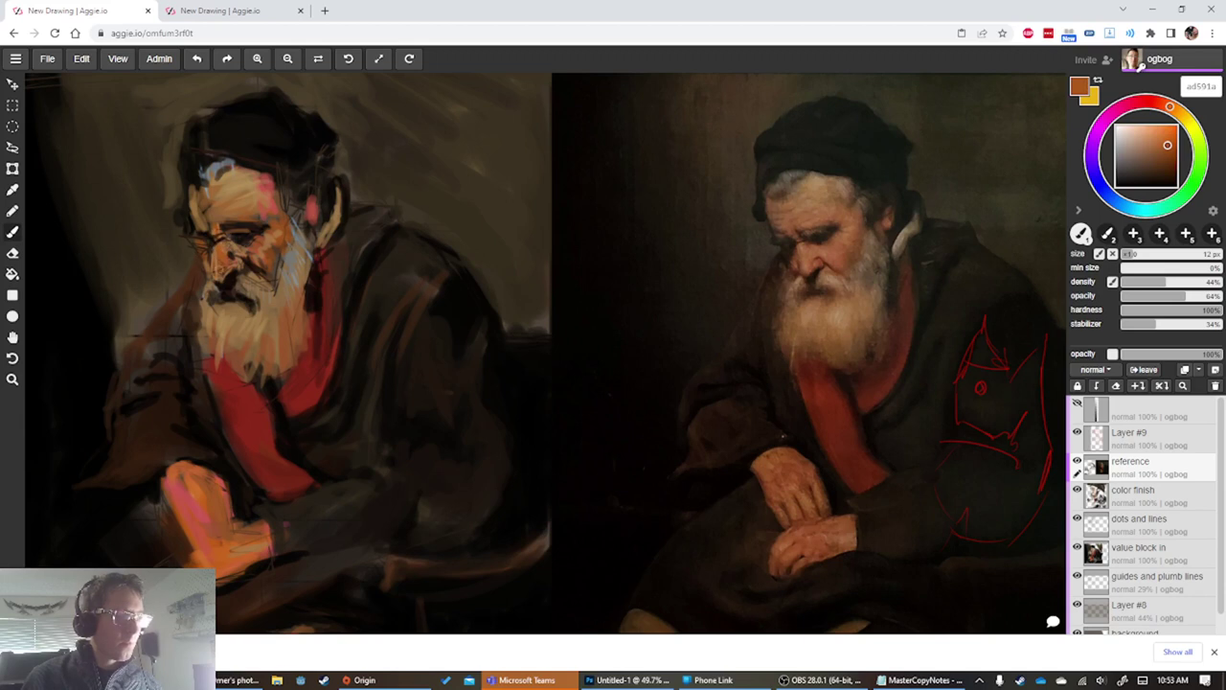
{"action": "left_click", "coordinate": [226, 213], "text": "alt"}
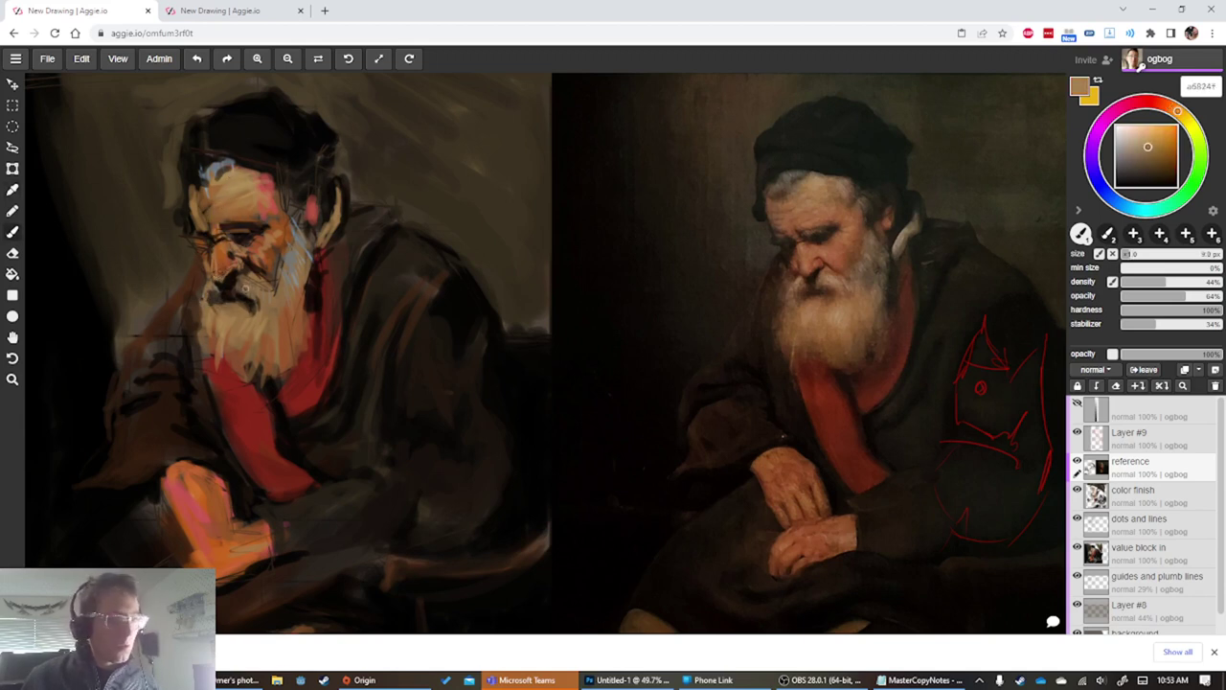
{"action": "left_click", "coordinate": [265, 189], "text": "alt"}
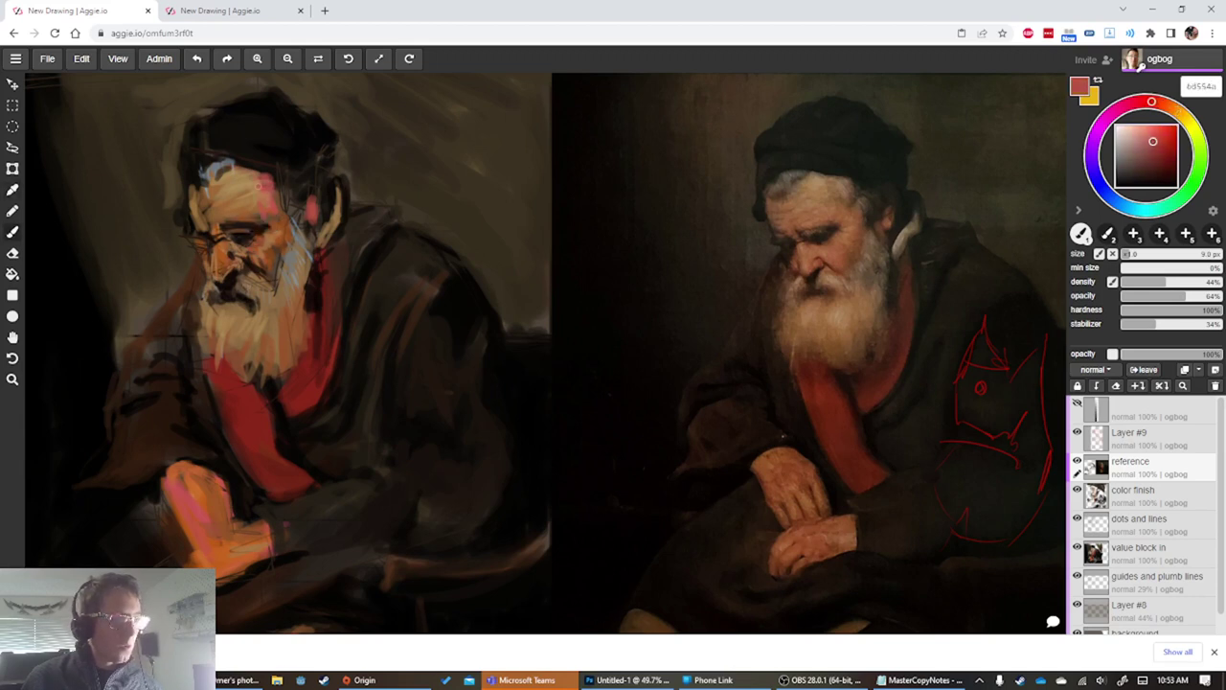
{"action": "left_click", "coordinate": [265, 189], "text": "alt"}
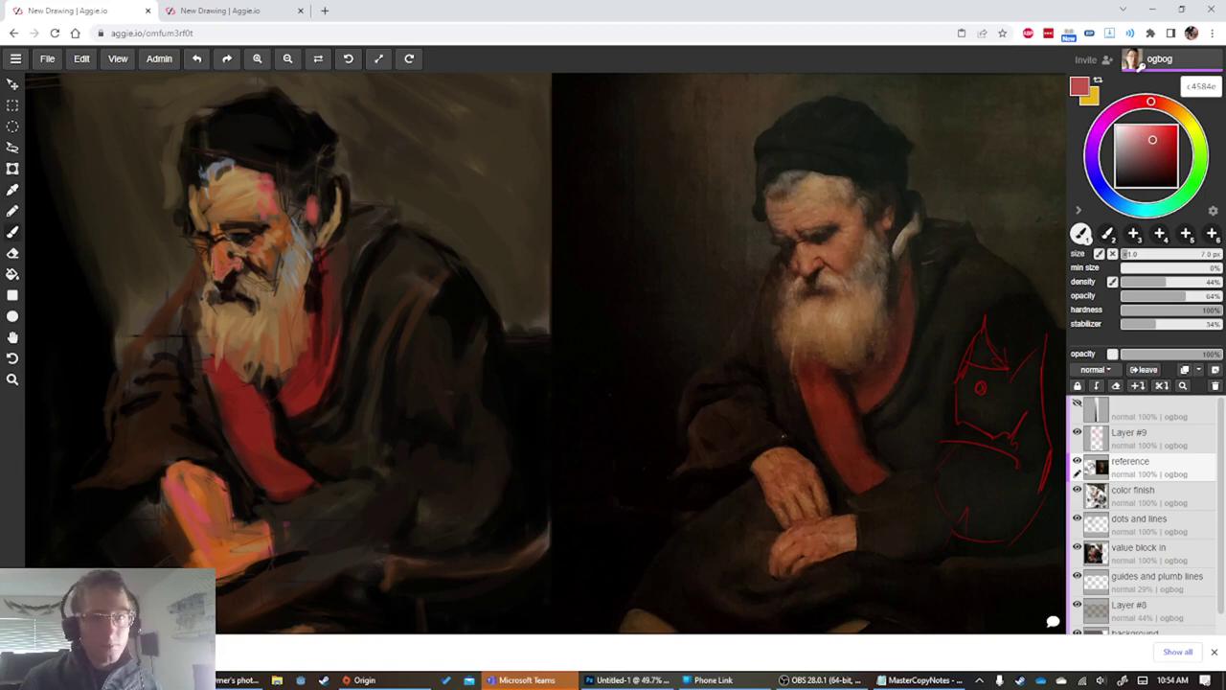
{"action": "left_click", "coordinate": [1139, 134]}
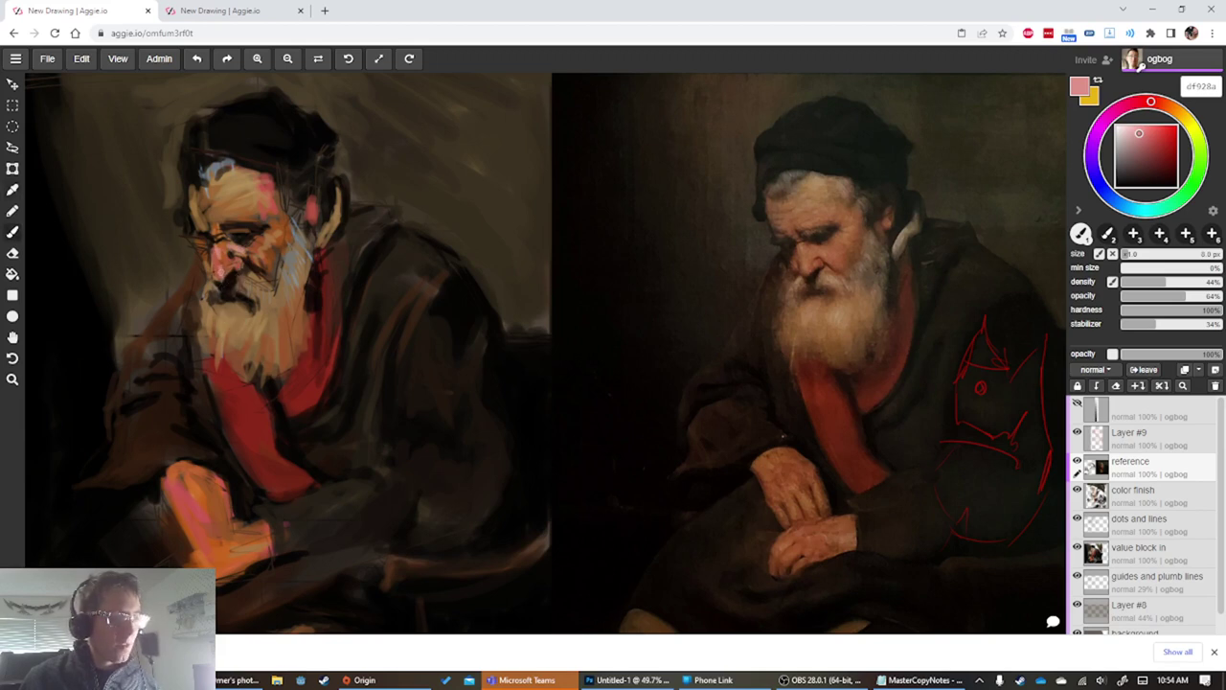
Shape the mustache shadow with near-black at 12 px and soften the upper beard with sampled 906c43, 854a1f and 8b7a62 at 20 px
{"action": "left_click", "coordinate": [223, 284], "text": "alt"}
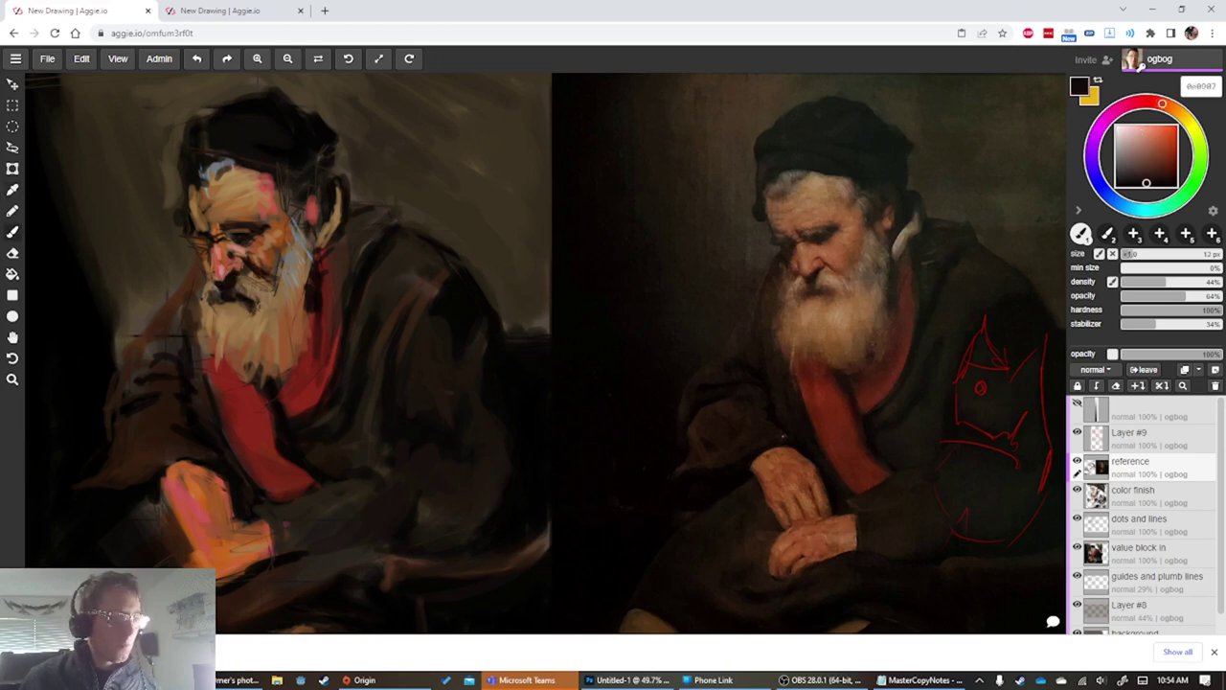
{"action": "left_click", "coordinate": [264, 337], "text": "alt"}
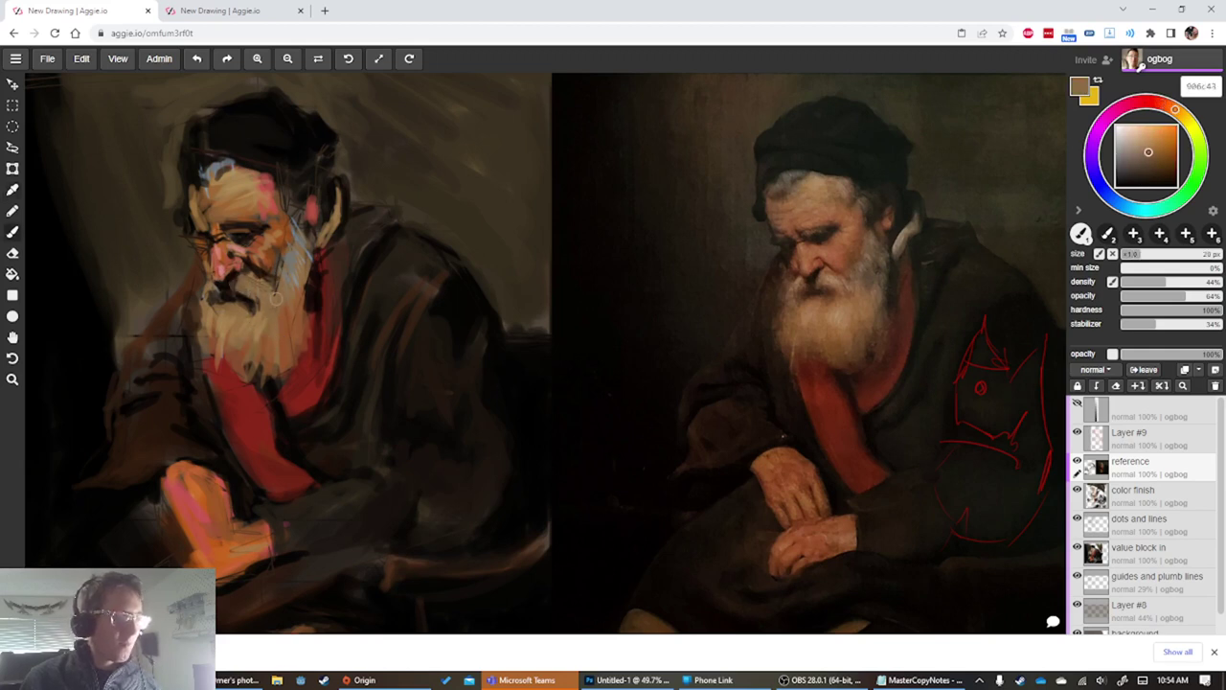
{"action": "left_click", "coordinate": [275, 299], "text": "alt"}
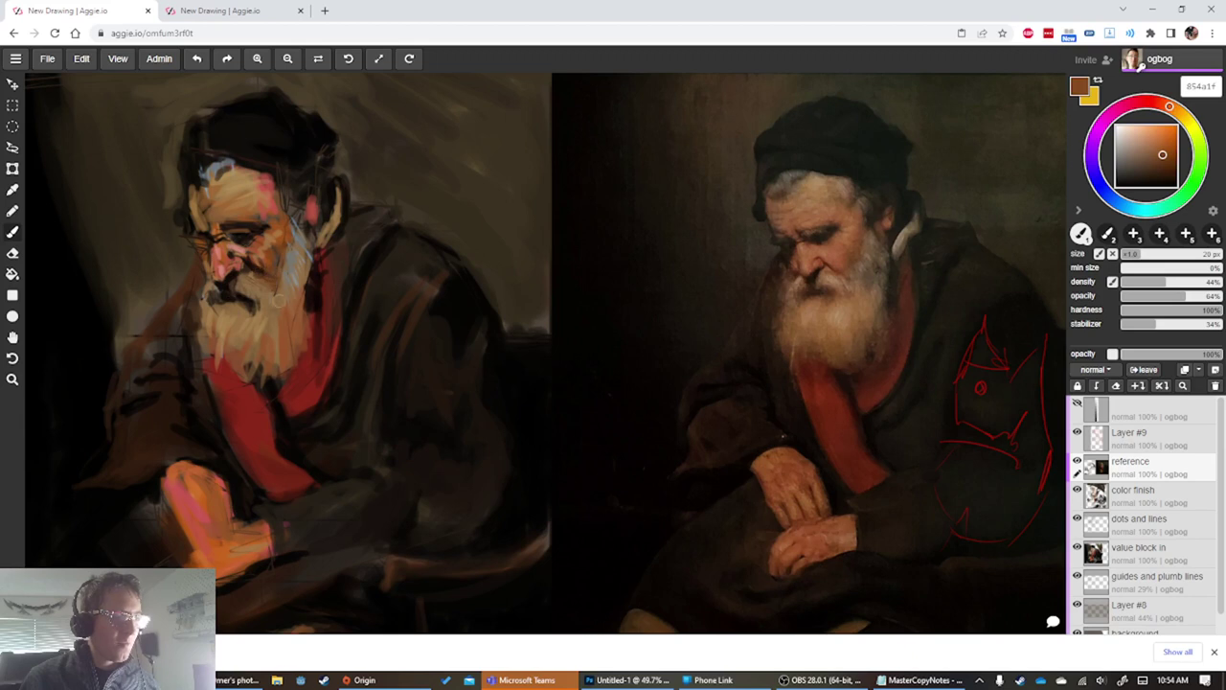
{"action": "left_click", "coordinate": [278, 299], "text": "alt"}
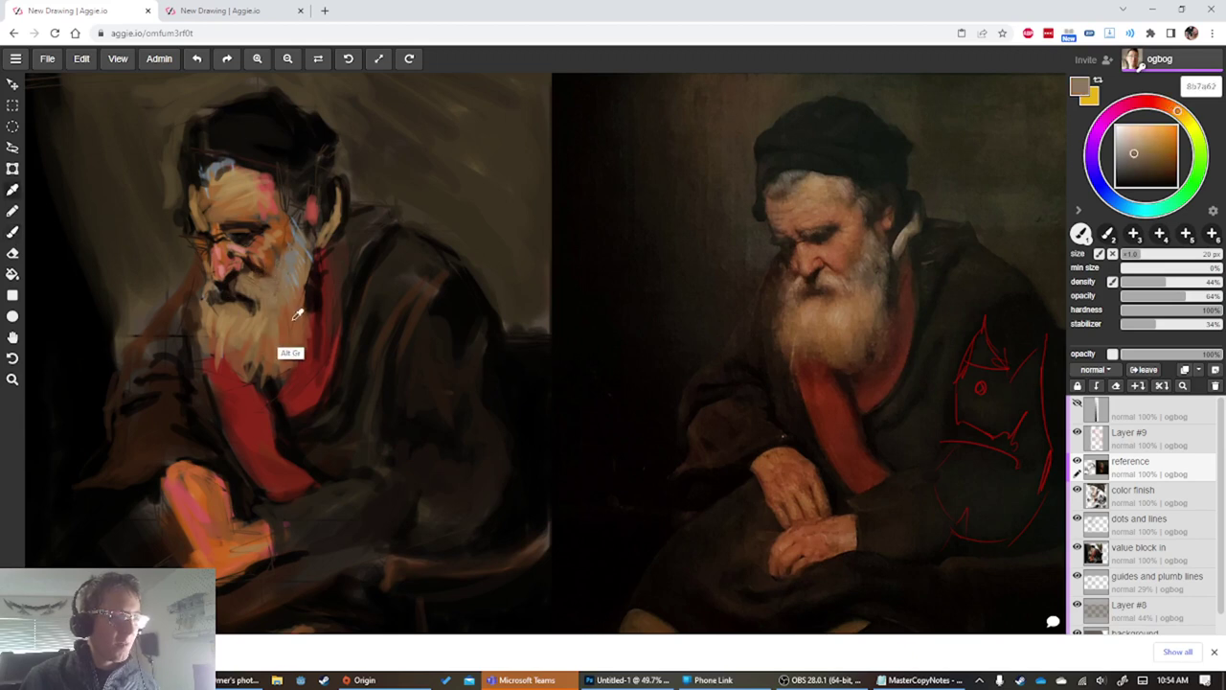
Refine the beard's side edge against the scarf with sampled near-black and brown 8f5e36, reducing the brush to 7 px
{"action": "left_click", "coordinate": [297, 314], "text": "alt"}
{"action": "left_click", "coordinate": [310, 298], "text": "alt"}
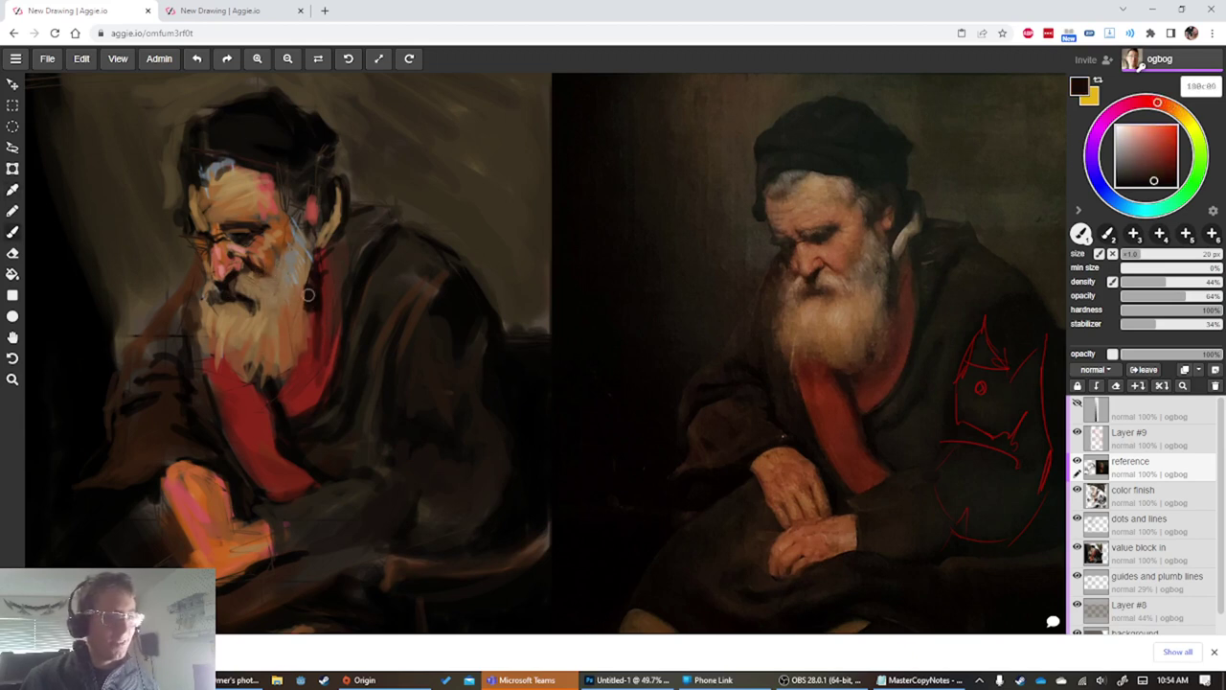
{"action": "key", "text": "["}
{"action": "left_click", "coordinate": [308, 336], "text": "alt"}
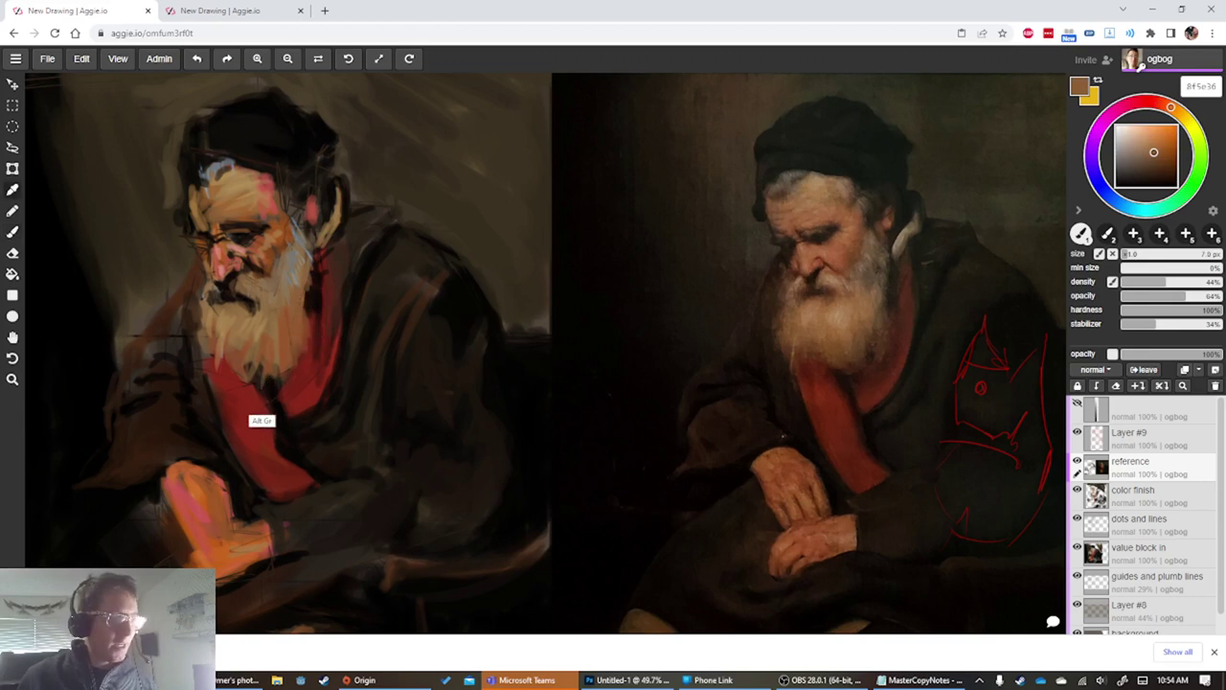
Refine the scarf beneath the beard with sampled near-black and dark red, and the far robe edge with brown 4c2a16 and black 000000
{"action": "left_click", "coordinate": [272, 394], "text": "alt"}
{"action": "left_click", "coordinate": [285, 429], "text": "alt"}
{"action": "key", "text": "]"}
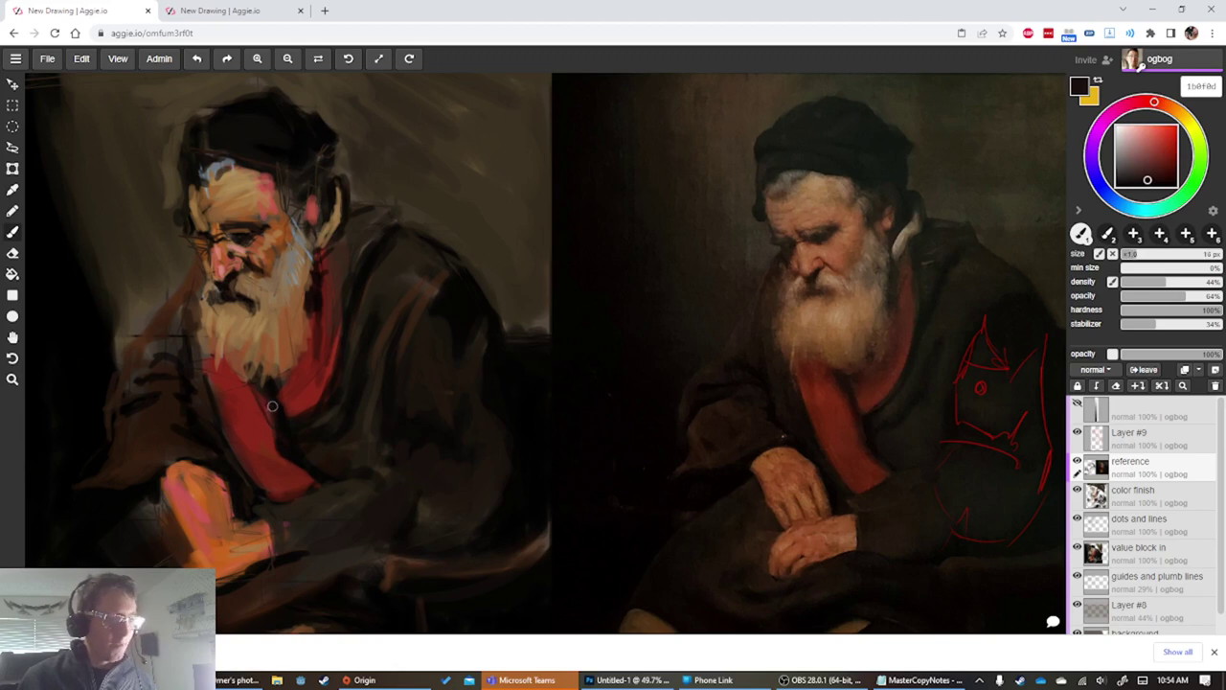
{"action": "left_click", "coordinate": [254, 389], "text": "alt"}
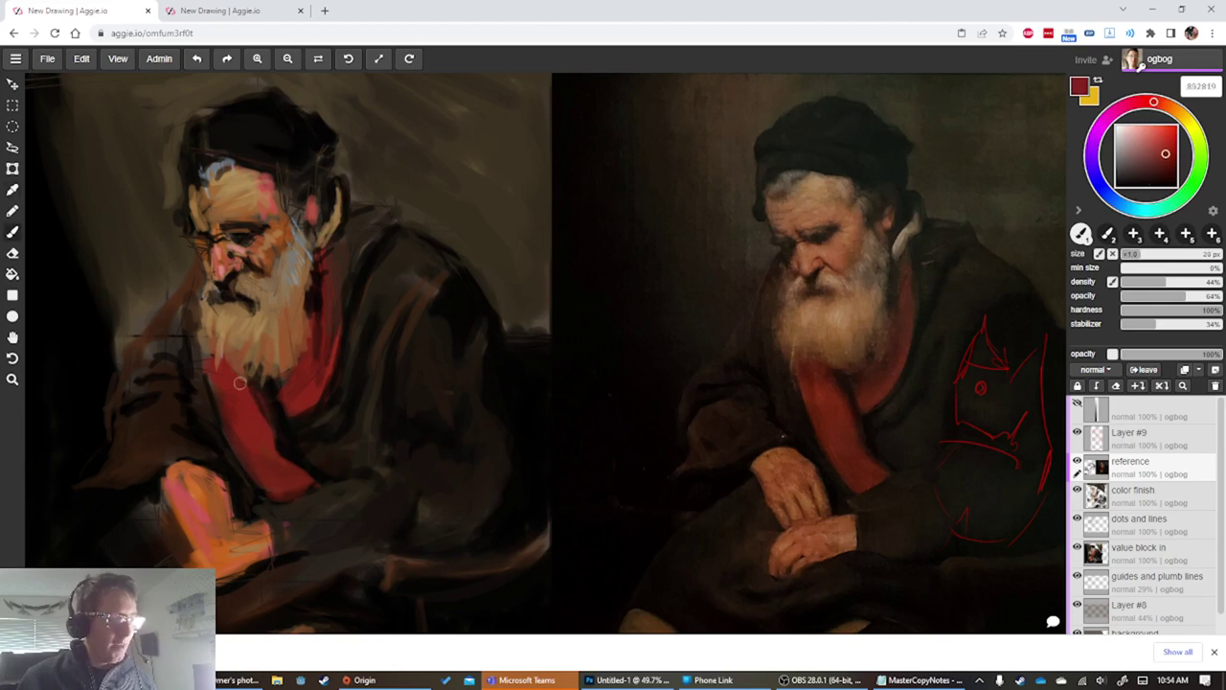
{"action": "left_click", "coordinate": [198, 293], "text": "alt"}
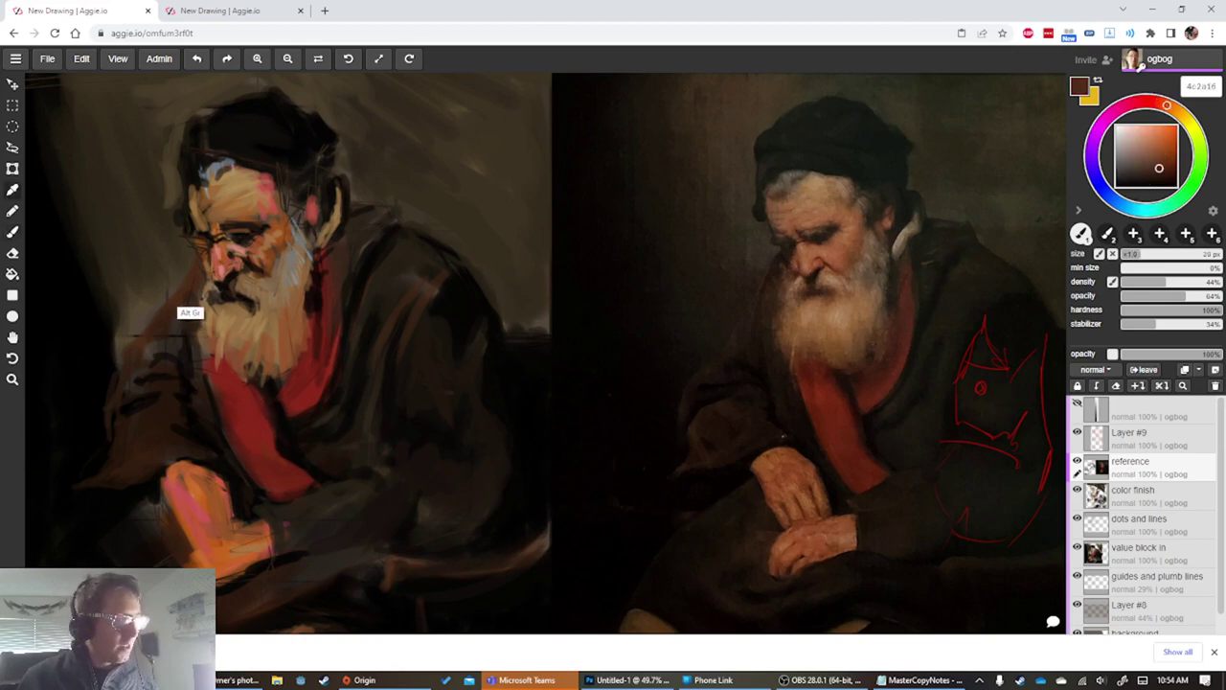
{"action": "left_click", "coordinate": [98, 336], "text": "alt"}
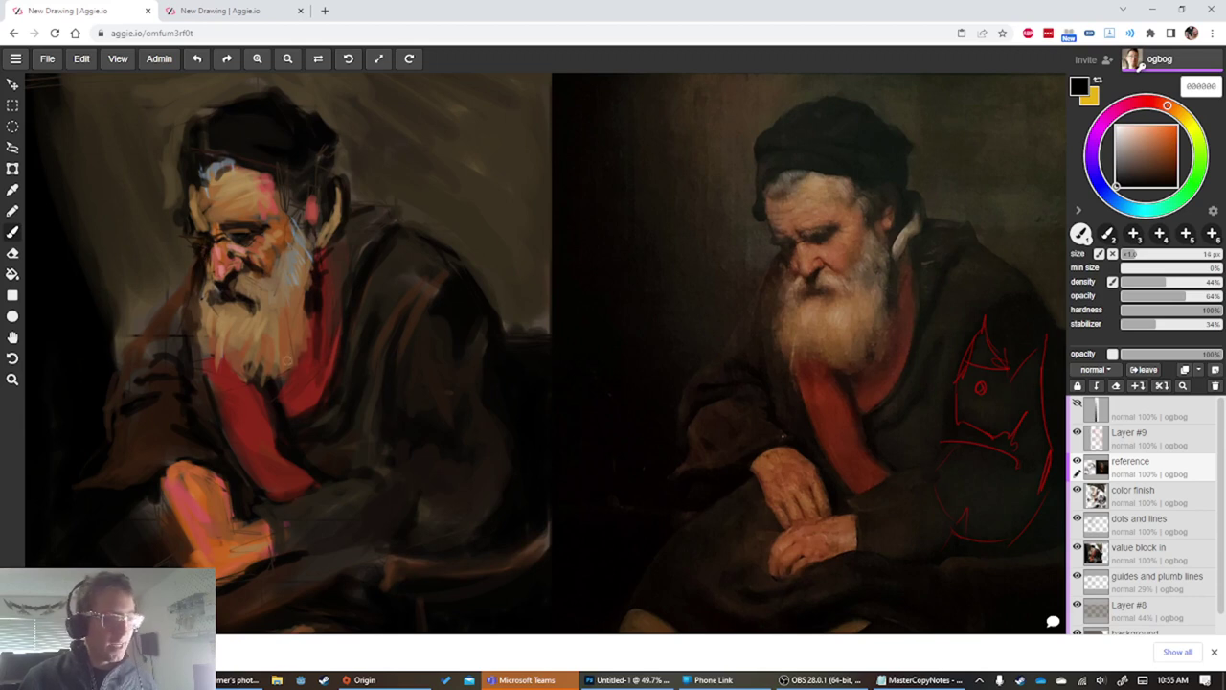
Darken and soften the beard's lower edge against the scarf with sampled near-black 110706 and red 7b2315, using a 50 px brush at 15% density
{"action": "key", "text": "bracketright"}
{"action": "key", "text": "bracketright"}
{"action": "key", "text": "bracketright"}
{"action": "key", "text": "alt"}
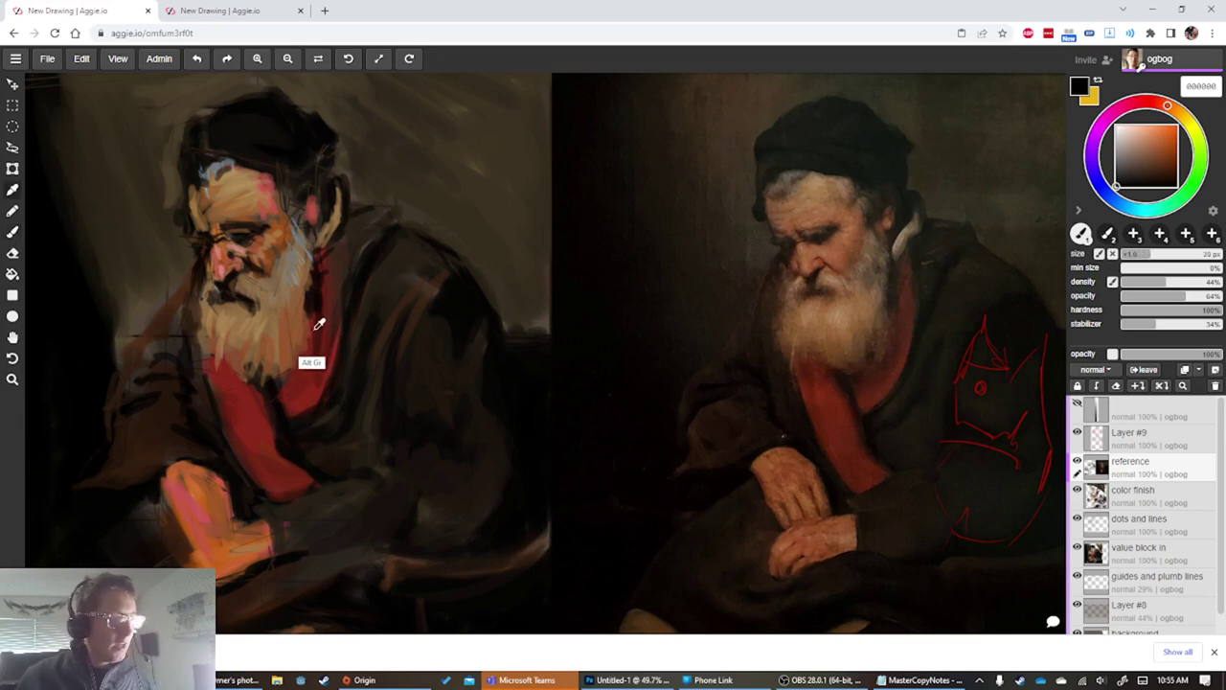
{"action": "left_click", "coordinate": [314, 296], "text": "alt"}
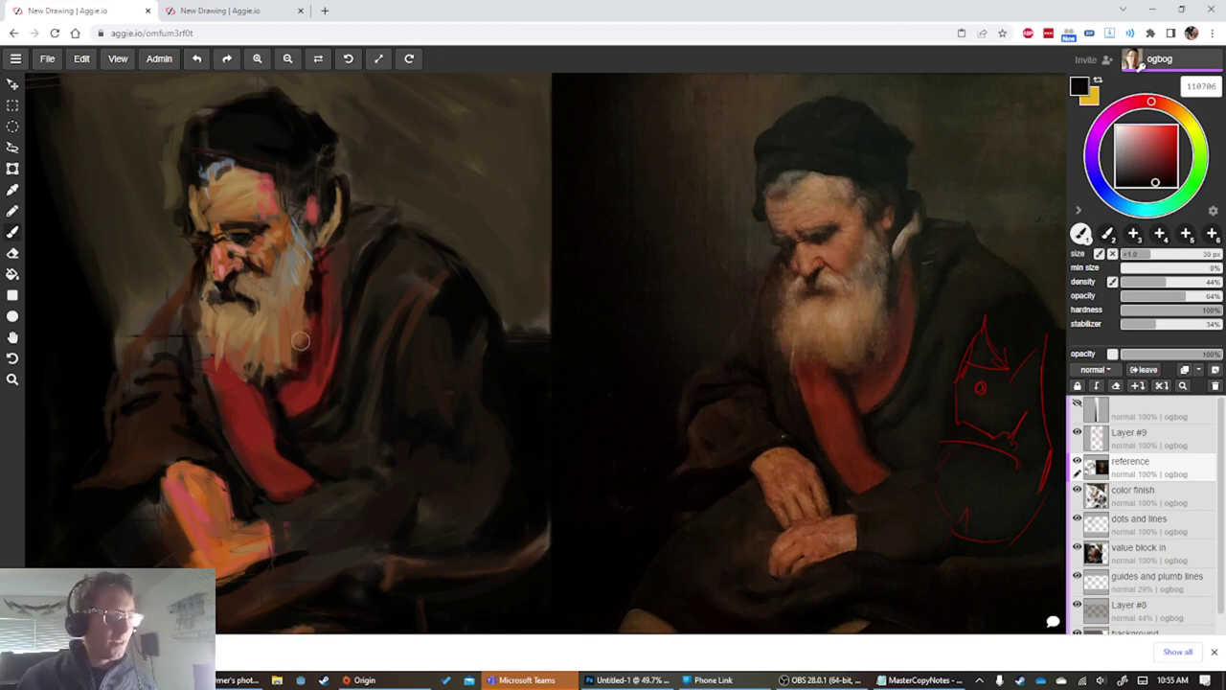
{"action": "key", "text": "bracketright"}
{"action": "key", "text": "bracketright"}
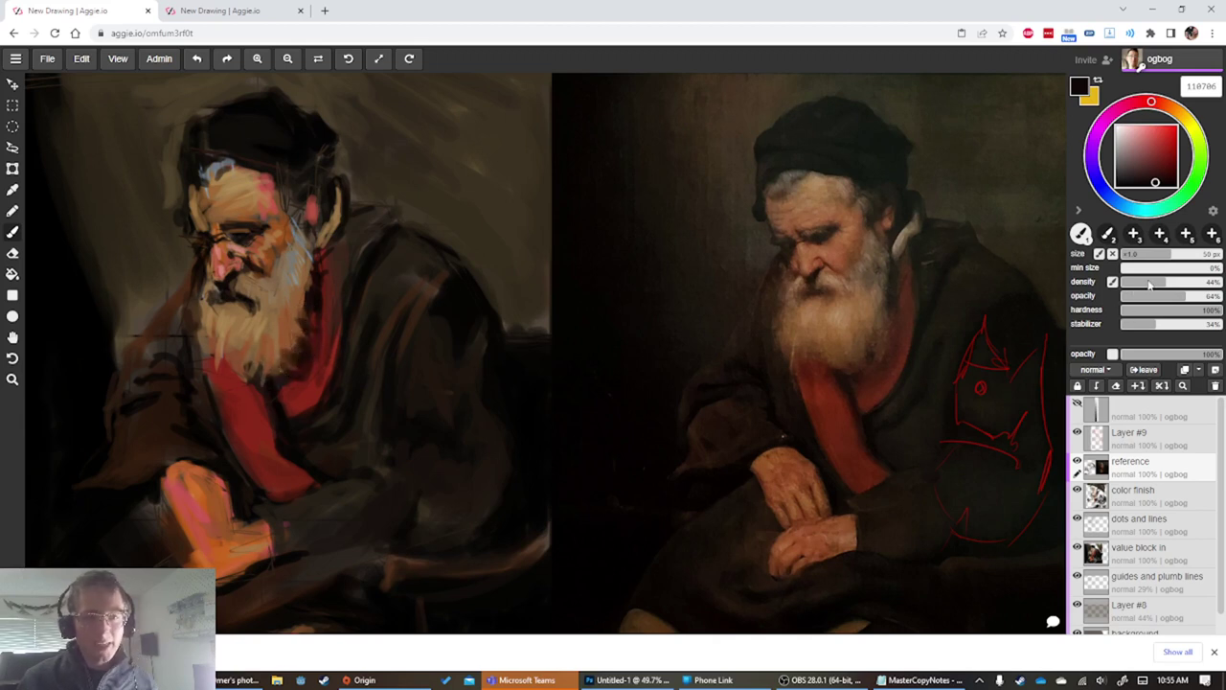
{"action": "left_click_drag", "start_coordinate": [1150, 285], "coordinate": [1137, 282]}
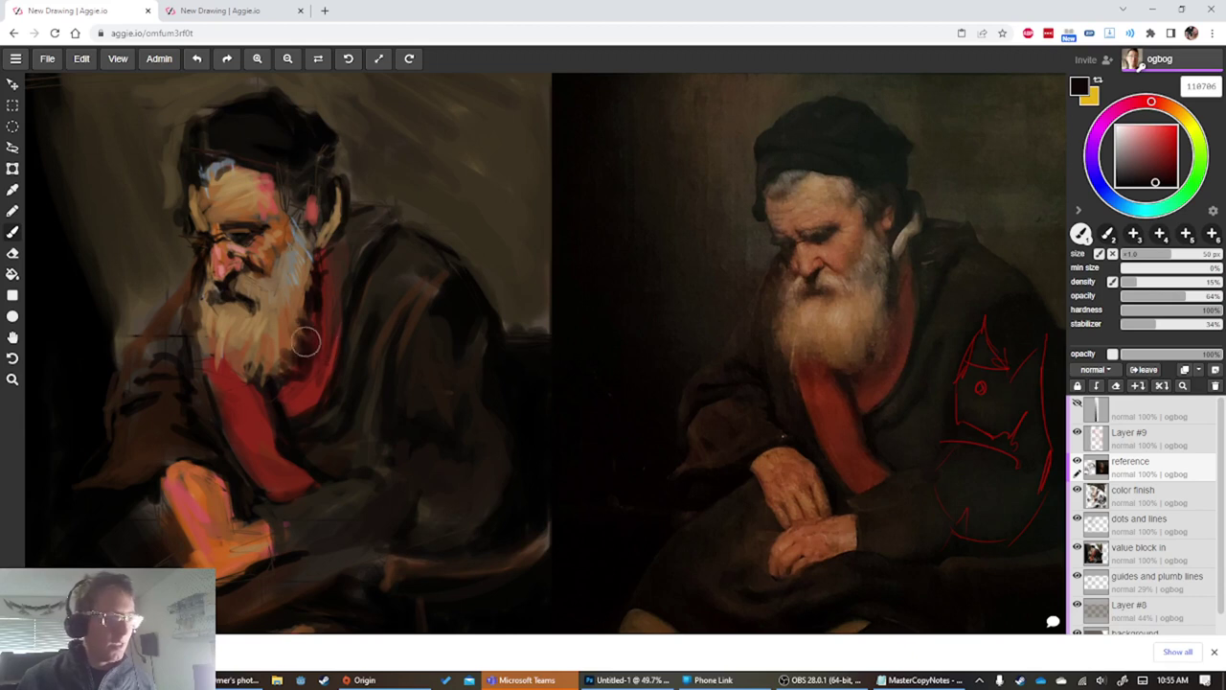
{"action": "mouse_move", "coordinate": [281, 370]}
{"action": "left_mouse_down"}
{"action": "mouse_move", "coordinate": [247, 364]}
{"action": "mouse_move", "coordinate": [238, 378]}
{"action": "mouse_move", "coordinate": [222, 370]}
{"action": "mouse_move", "coordinate": [222, 355]}
{"action": "mouse_move", "coordinate": [249, 405]}
{"action": "left_mouse_up"}
{"action": "left_click", "coordinate": [242, 400], "text": "alt"}
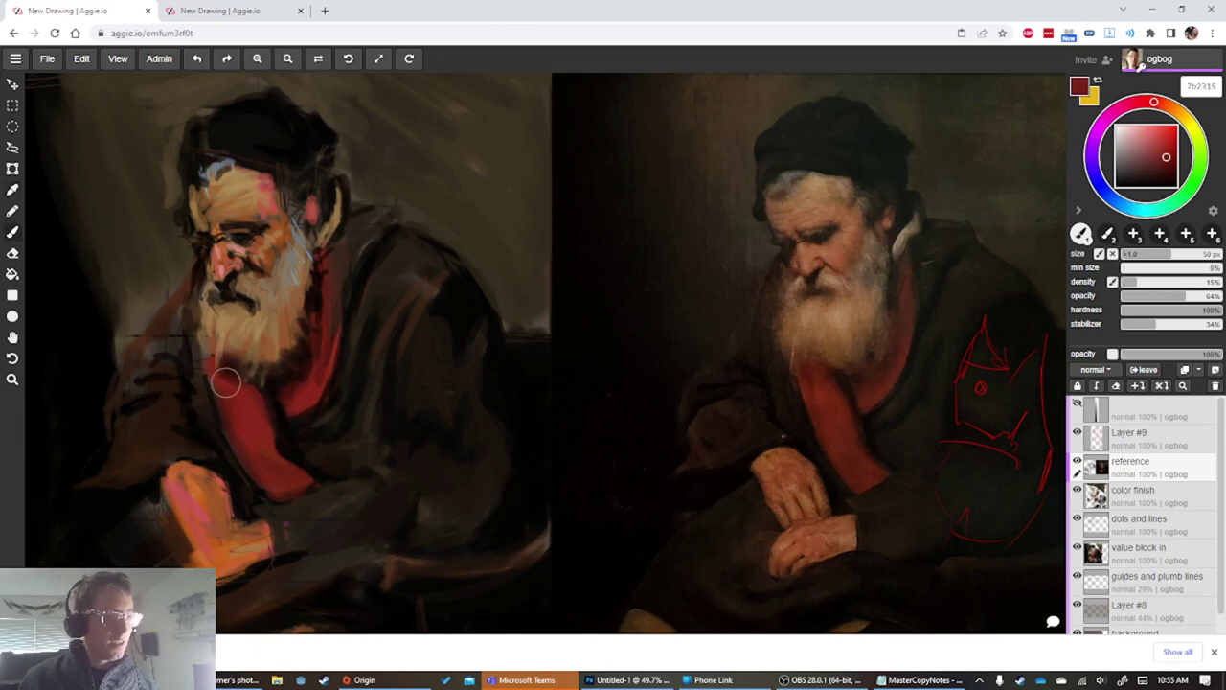
Soften the beard's lower tip with sampled tan 9f7849, reducing the brush to 35 px
{"action": "left_click", "coordinate": [279, 326], "text": "alt"}
{"action": "left_click", "coordinate": [253, 326], "text": "alt"}
{"action": "left_click_drag", "start_coordinate": [280, 343], "coordinate": [279, 361]}
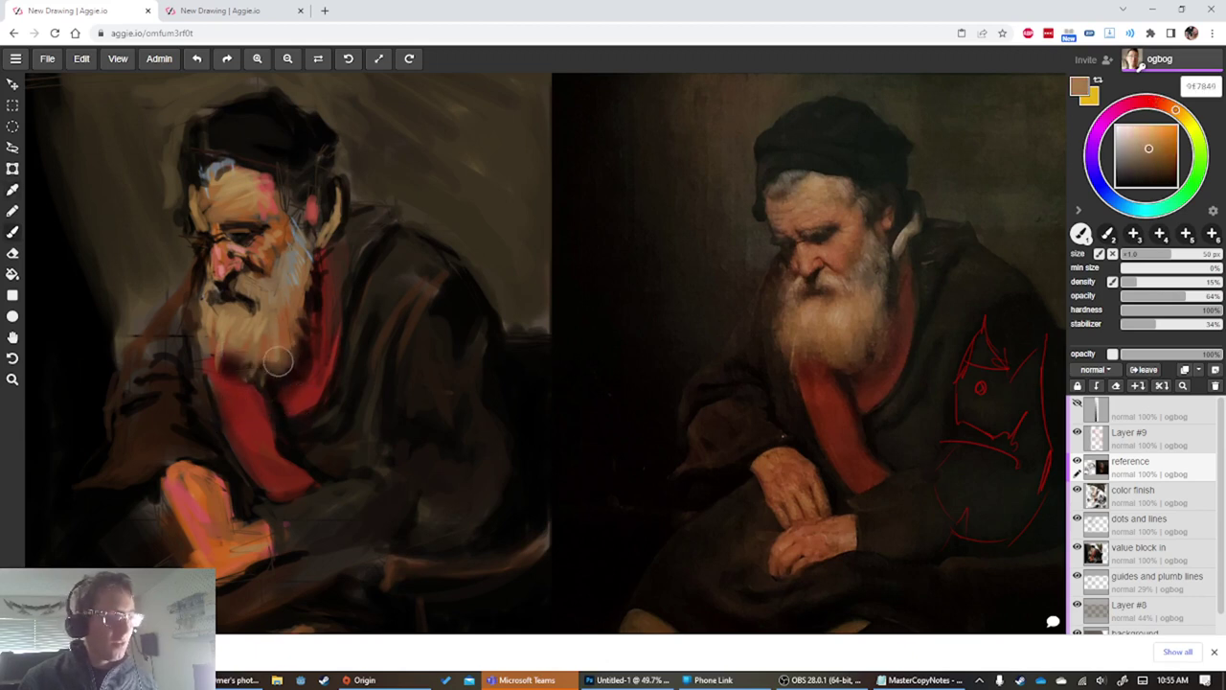
{"action": "key", "text": "bracketleft"}
{"action": "key", "text": "bracketleft"}
{"action": "key", "text": "bracketleft"}
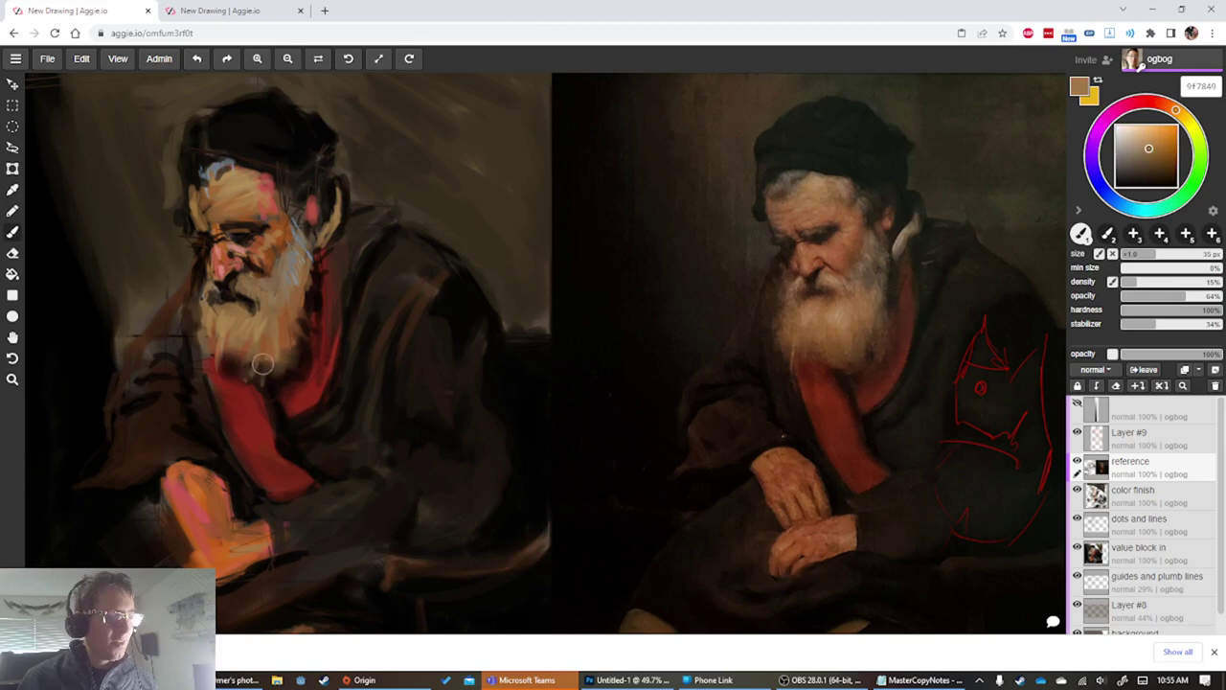
Refine the scarf and robe collar beside the beard with sampled near-blacks 120706 and 060504, reducing the brush from 25 px to 14 px
{"action": "left_click", "coordinate": [305, 319], "text": "alt"}
{"action": "key", "text": "bracketleft"}
{"action": "key", "text": "bracketleft"}
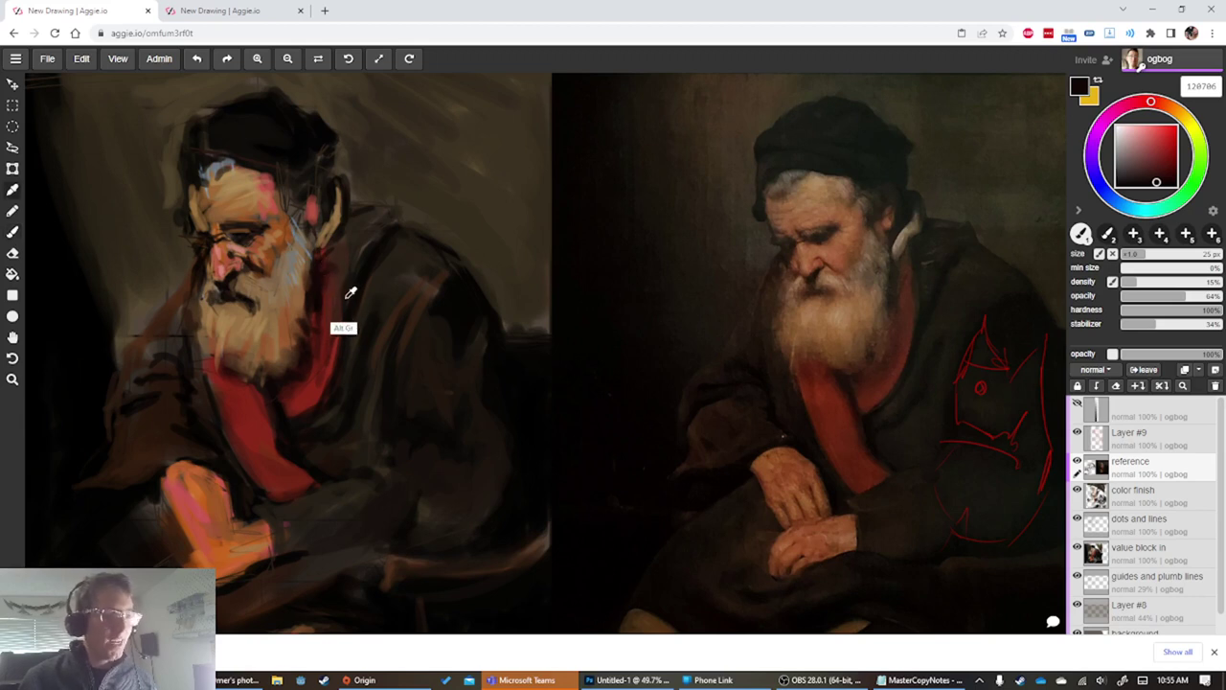
{"action": "left_click", "coordinate": [476, 321], "text": "alt"}
{"action": "left_click", "coordinate": [464, 314], "text": "alt"}
{"action": "key", "text": "bracketleft"}
{"action": "key", "text": "bracketleft"}
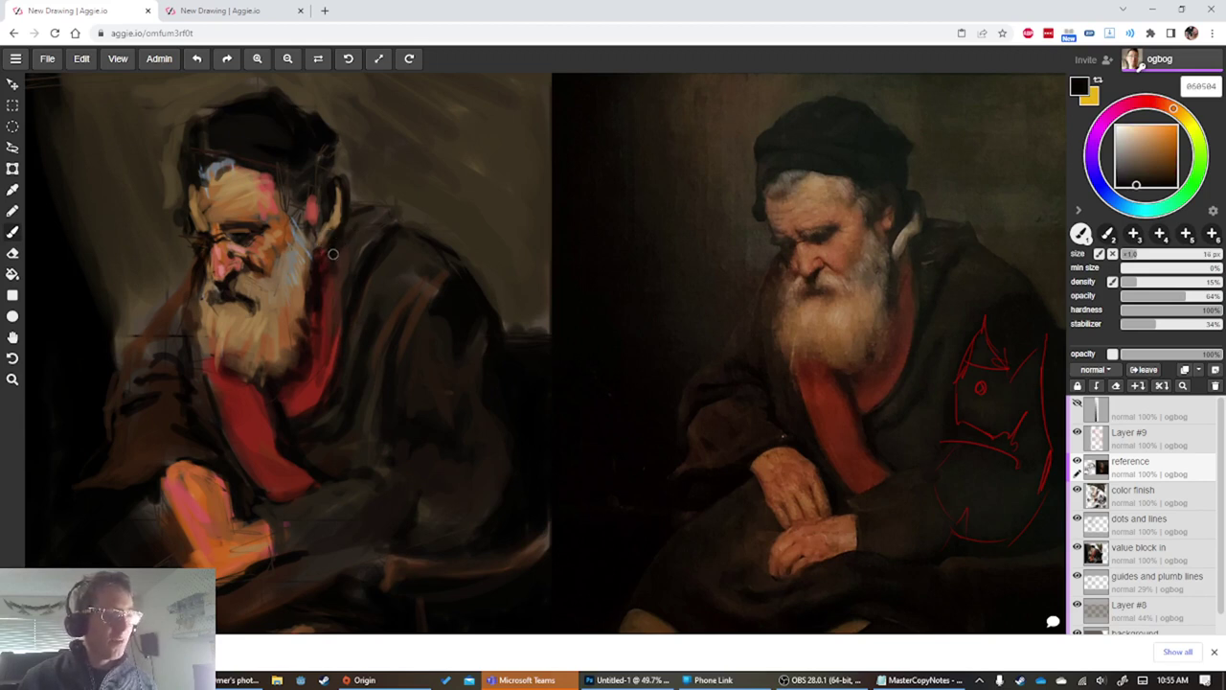
Darken the cap above the temple with sampled near-black 040302 at 30 px
{"action": "key", "text": "bracketright"}
{"action": "key", "text": "bracketright"}
{"action": "key", "text": "bracketright"}
{"action": "key", "text": "bracketright"}
{"action": "key", "text": "bracketright"}
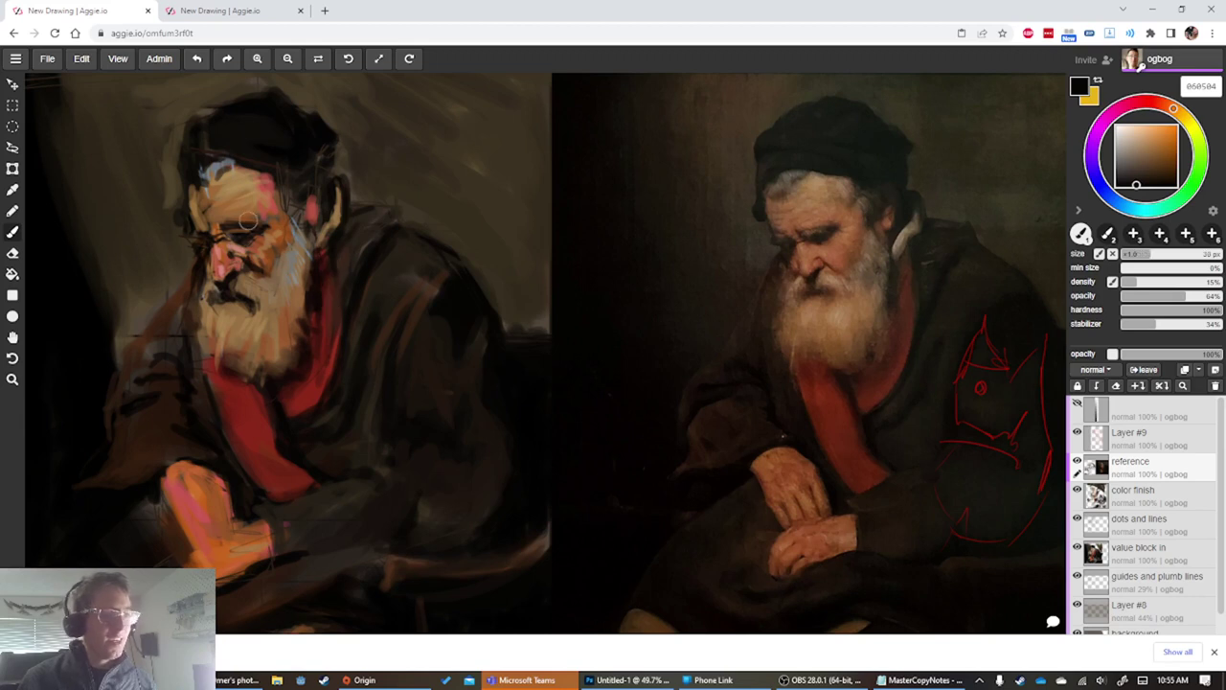
{"action": "key", "text": "alt"}
{"action": "left_click", "coordinate": [280, 154], "text": "alt"}
{"action": "left_click", "coordinate": [304, 145], "text": "alt"}
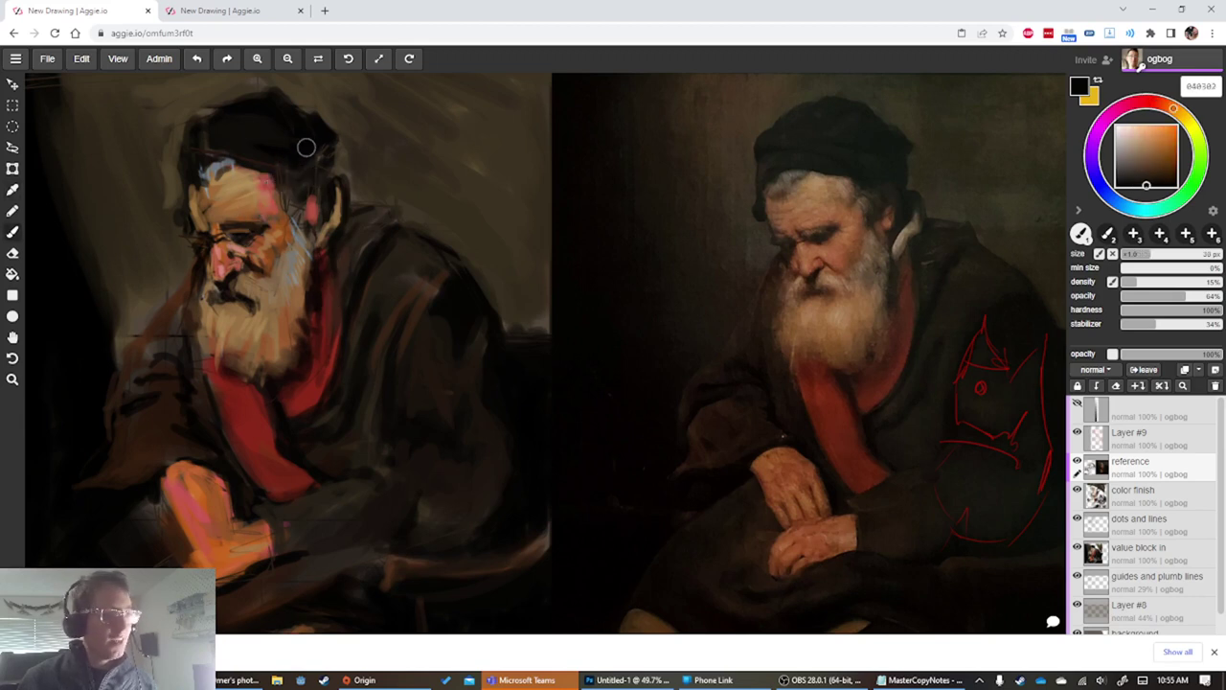
Blend the temple between forehead and ear with sampled brown 714423 and blue-gray 6c7883
{"action": "key", "text": "ISO_Level3_Shift"}
{"action": "left_click", "coordinate": [284, 213]}
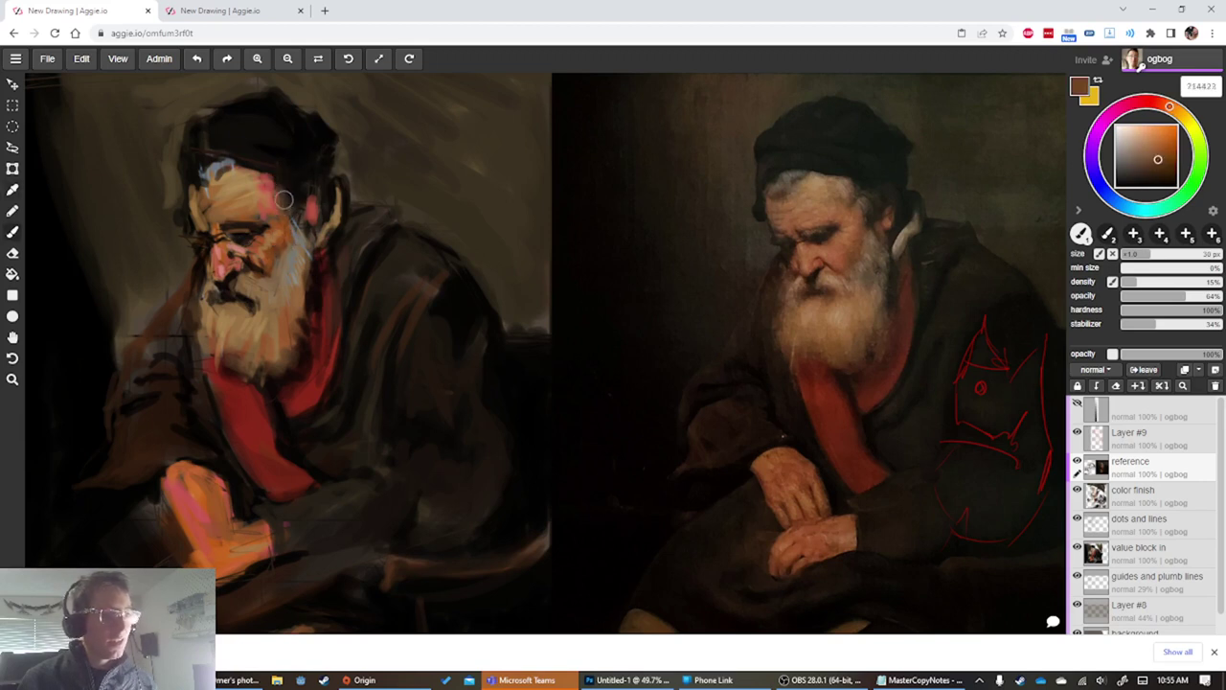
{"action": "left_click", "coordinate": [285, 208], "text": "alt"}
{"action": "left_click", "coordinate": [205, 176], "text": "alt"}
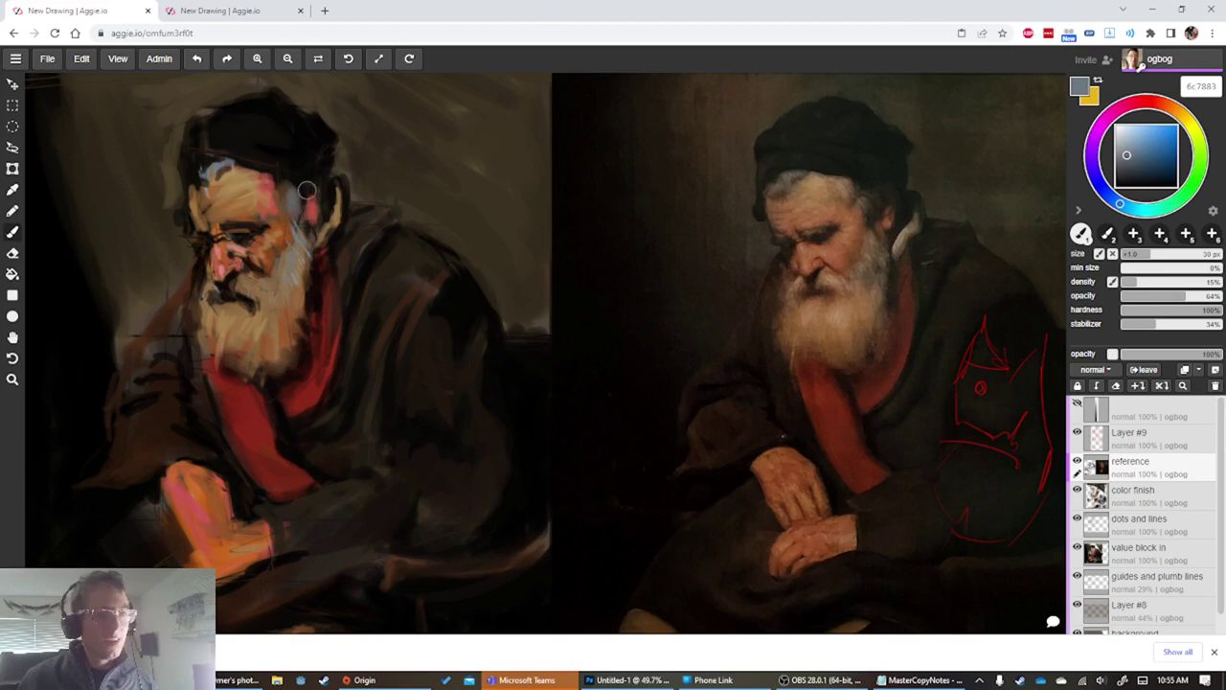
Add blue-gray hair beside the ear with a 14 px brush and shade around it with sampled dark brown 29231e at 20 px
{"action": "key", "text": "["}
{"action": "key", "text": "["}
{"action": "key", "text": "["}
{"action": "key", "text": "["}
{"action": "key", "text": "["}
{"action": "key", "text": "["}
{"action": "key", "text": "["}
{"action": "key", "text": "["}
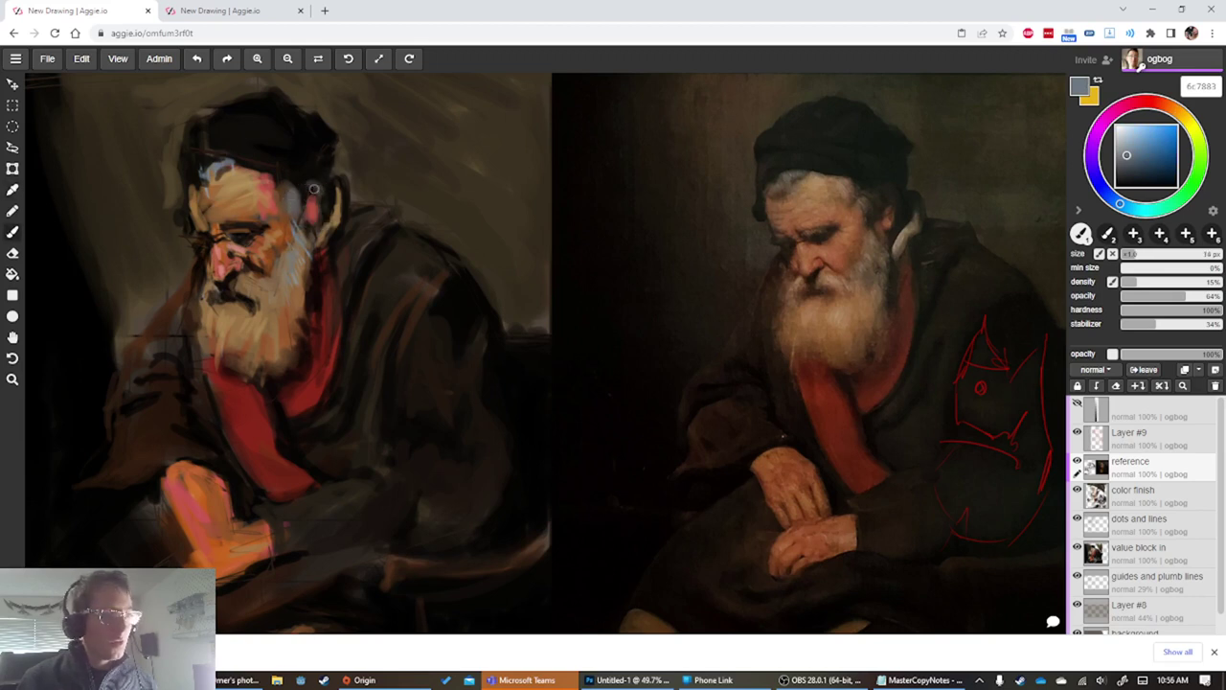
{"action": "key", "text": "ISO_Level3_Shift"}
{"action": "left_click", "coordinate": [325, 205]}
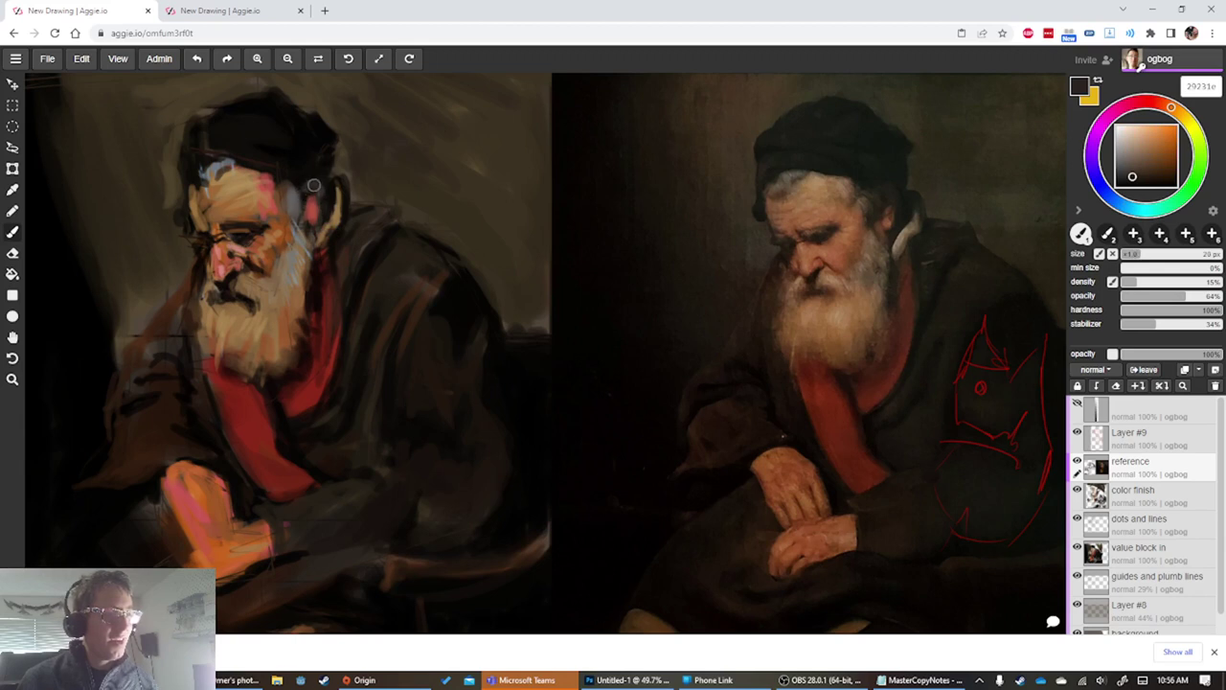
Refine the forehead's edge at the temple with sampled tan a47542 and shape the ear with near-black 080706 at 16 px
{"action": "key", "text": "ISO_Level3_Shift"}
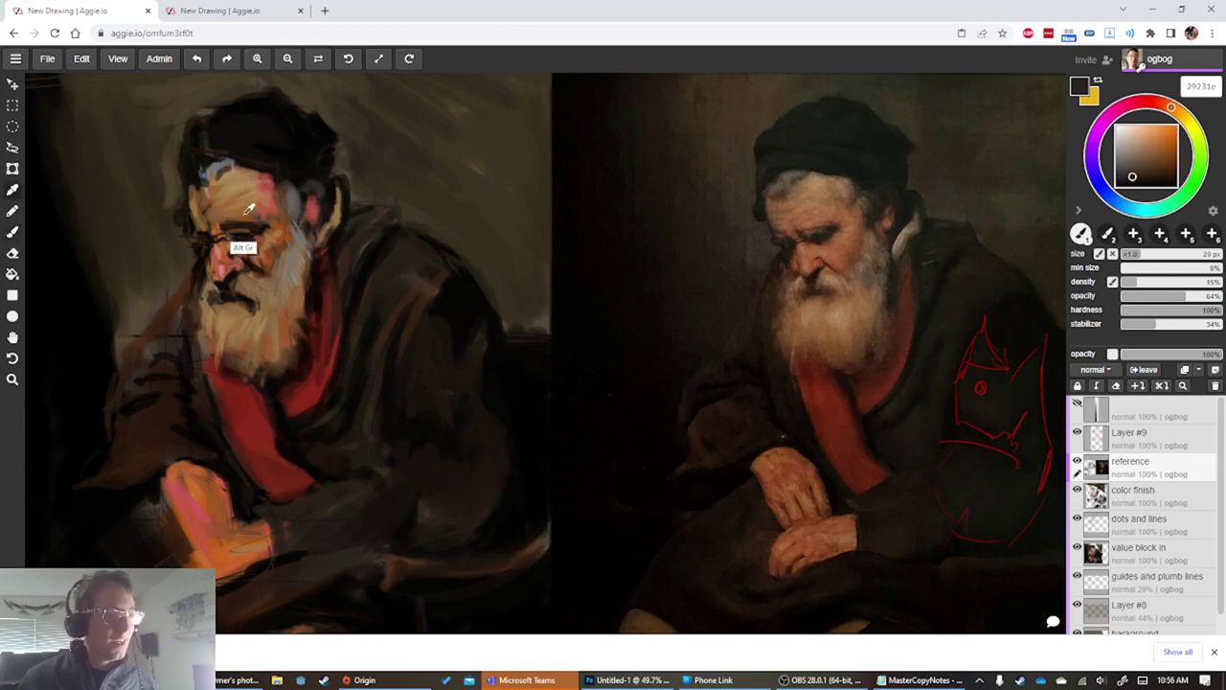
{"action": "left_click", "coordinate": [278, 212]}
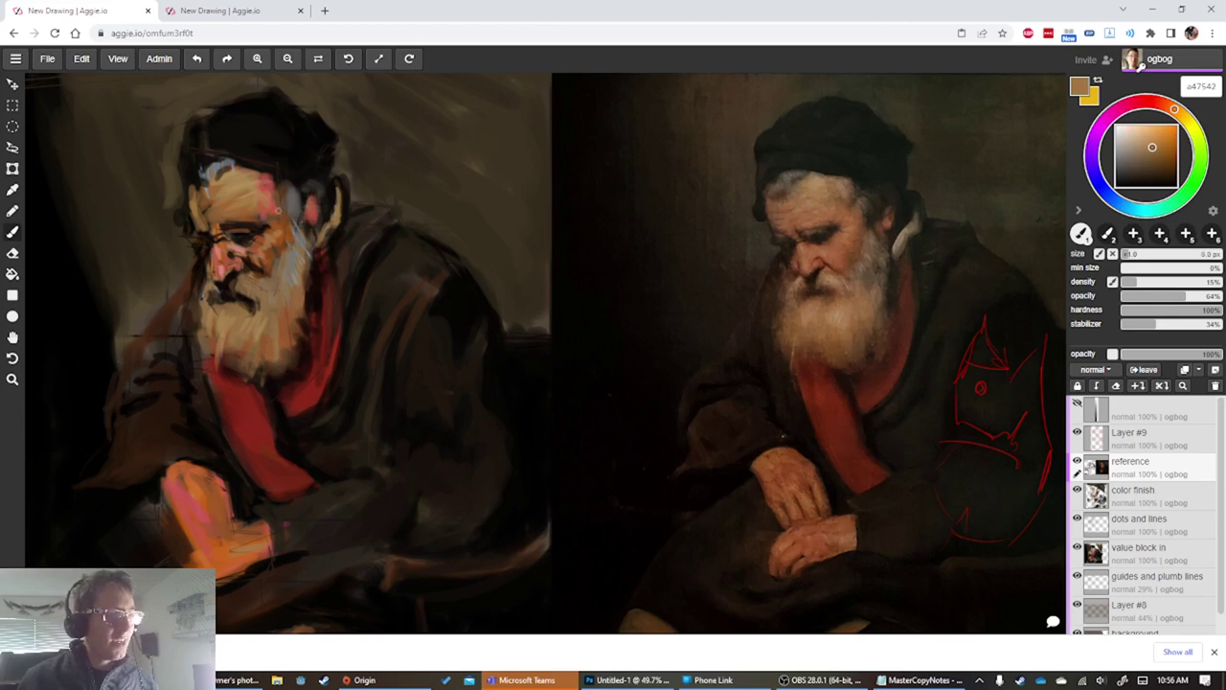
{"action": "key", "text": "ISO_Level3_Shift"}
{"action": "left_click", "coordinate": [299, 191]}
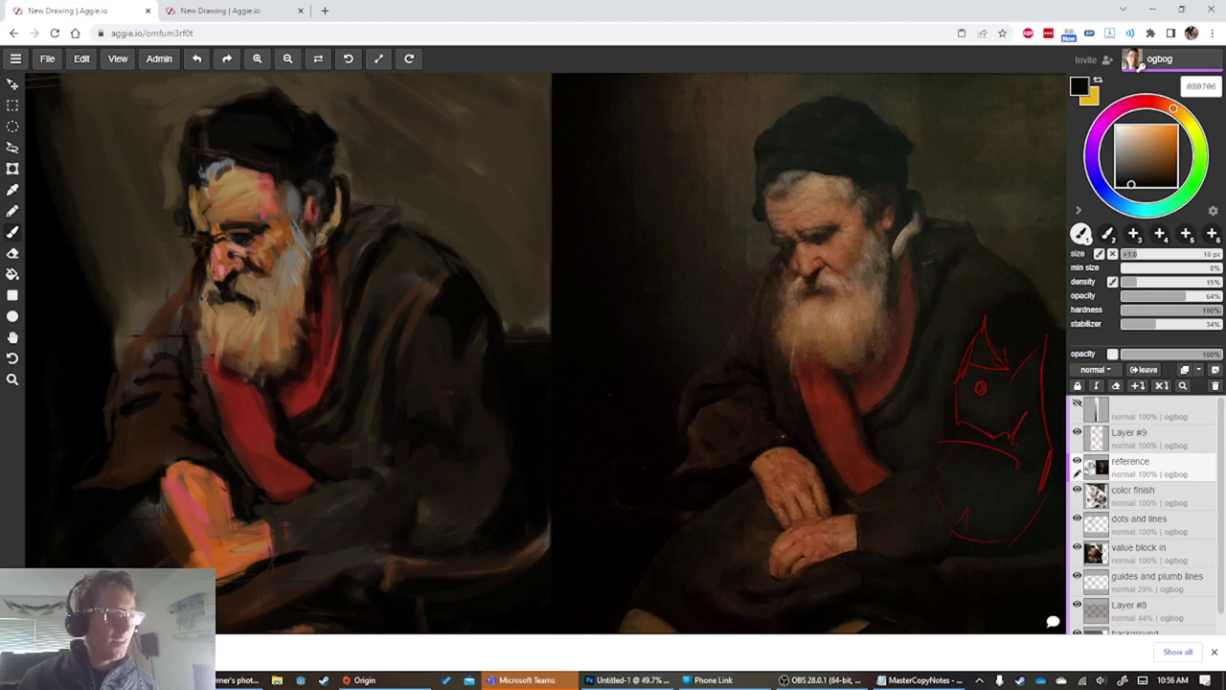
Warm the lit planes of the face with sampled forehead tan aa8651, varying the brush between 30 px and 16 px
{"action": "key", "text": "ISO_Level3_Shift"}
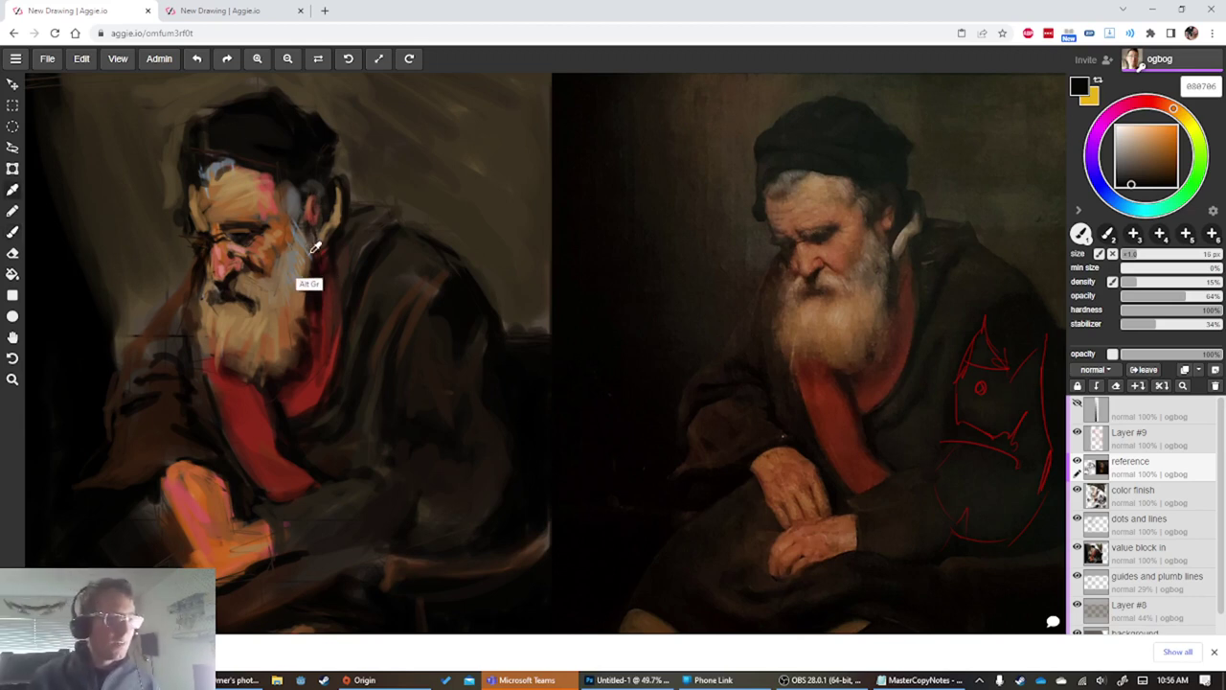
{"action": "left_click", "coordinate": [237, 182], "text": "alt"}
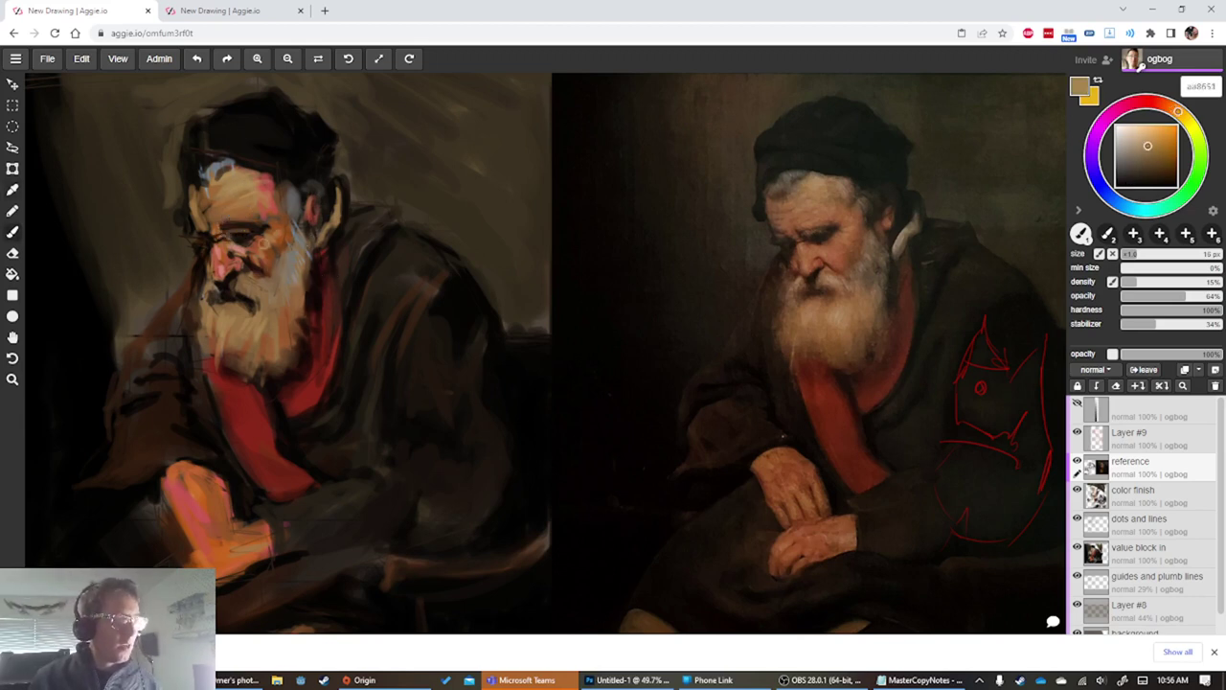
{"action": "key", "text": "bracketright"}
{"action": "key", "text": "bracketright"}
{"action": "key", "text": "bracketright"}
{"action": "key", "text": "bracketright"}
{"action": "key", "text": "bracketright"}
{"action": "key", "text": "bracketright"}
{"action": "key", "text": "bracketright"}
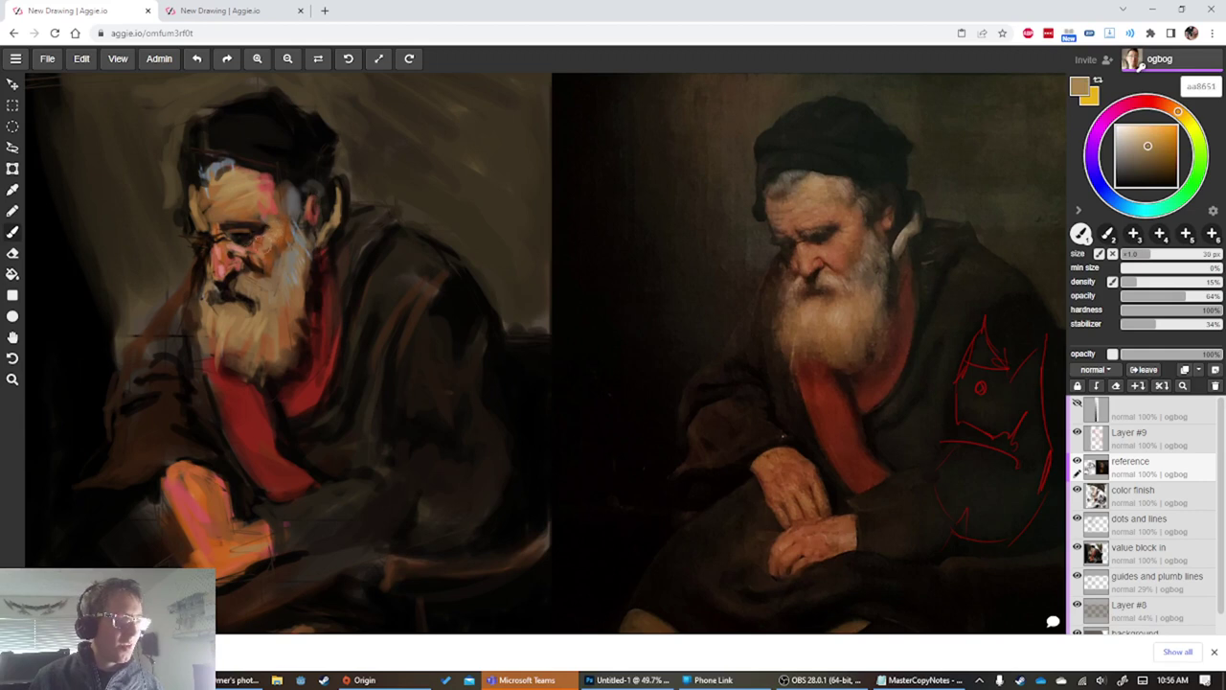
{"action": "key", "text": "bracketleft"}
{"action": "key", "text": "bracketleft"}
{"action": "key", "text": "bracketleft"}
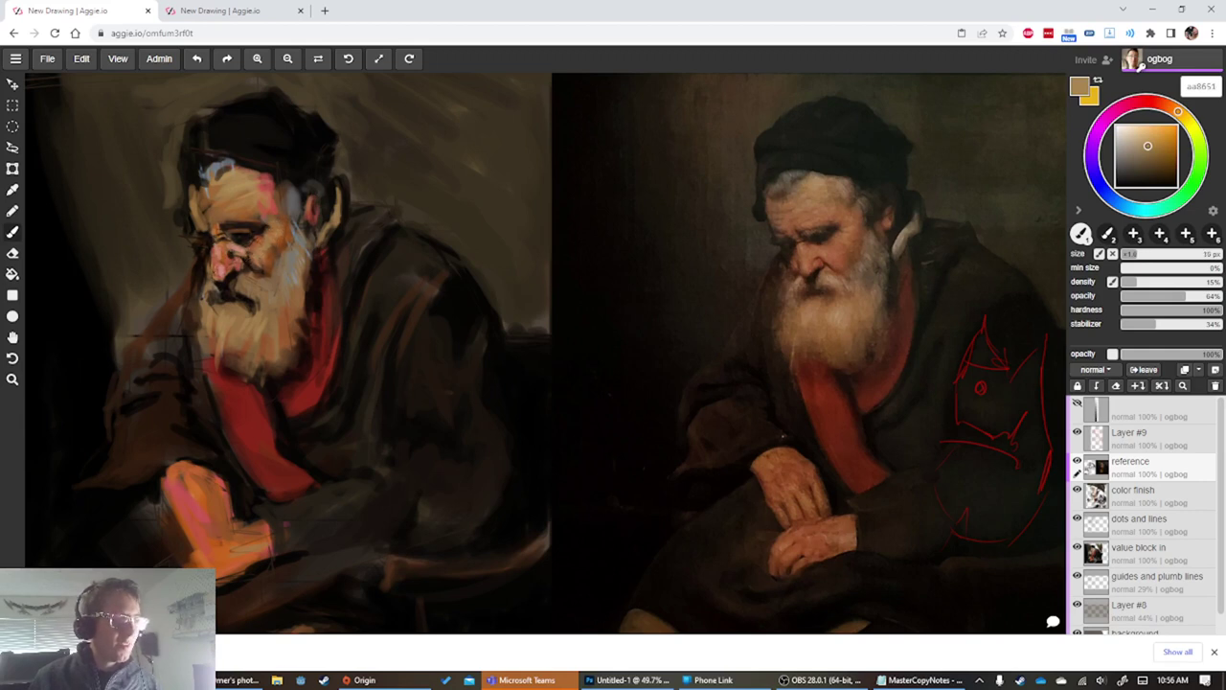
Add light tan c1a27e strokes through the beard at 10 px and define its lower edge with sampled near-black 0e0706
{"action": "key", "text": "alt"}
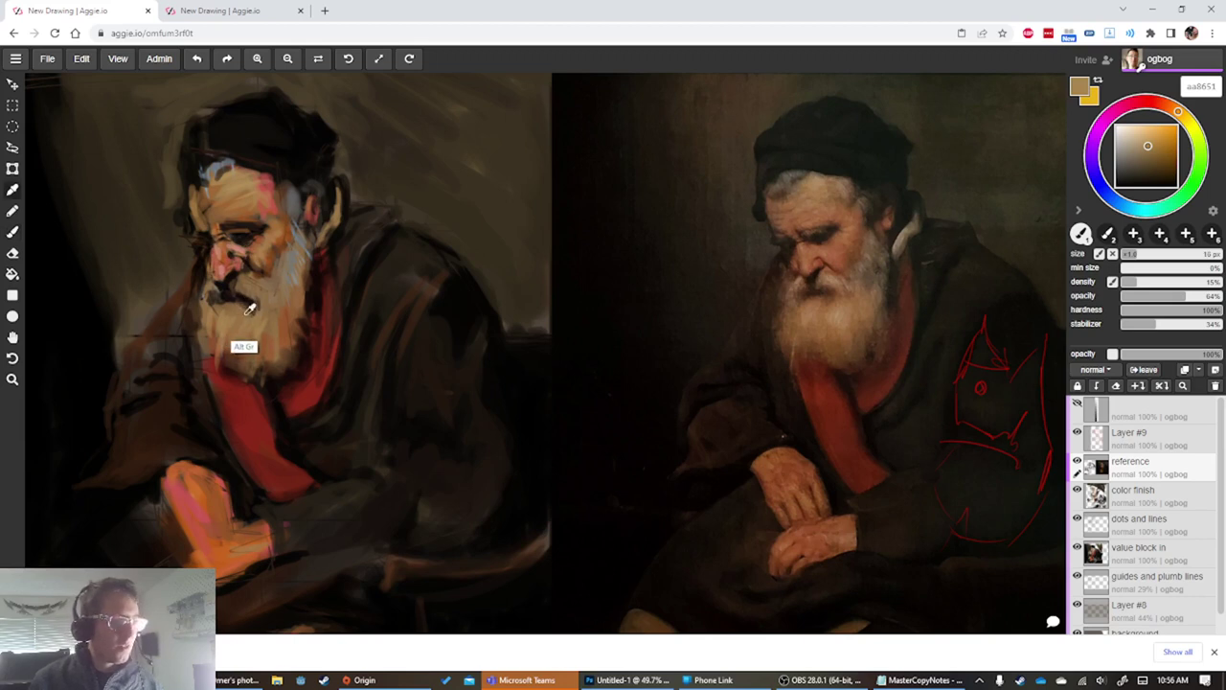
{"action": "left_click", "coordinate": [257, 328], "text": "alt"}
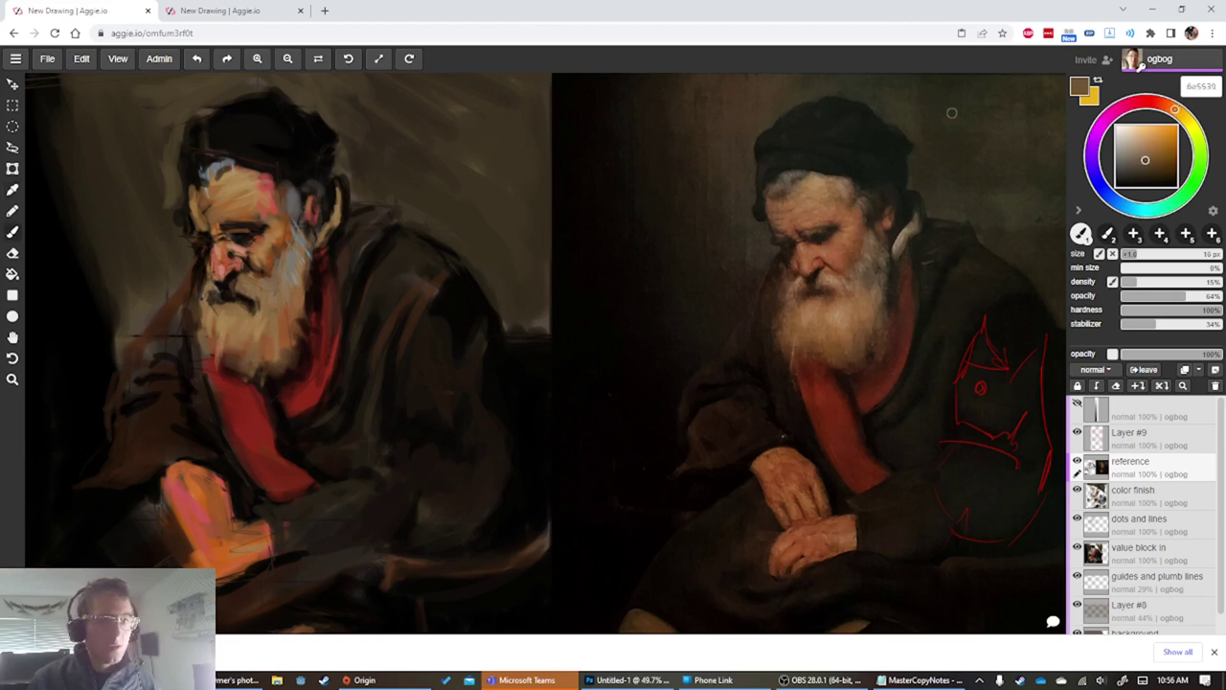
{"action": "left_click_drag", "start_coordinate": [1144, 161], "coordinate": [1138, 141]}
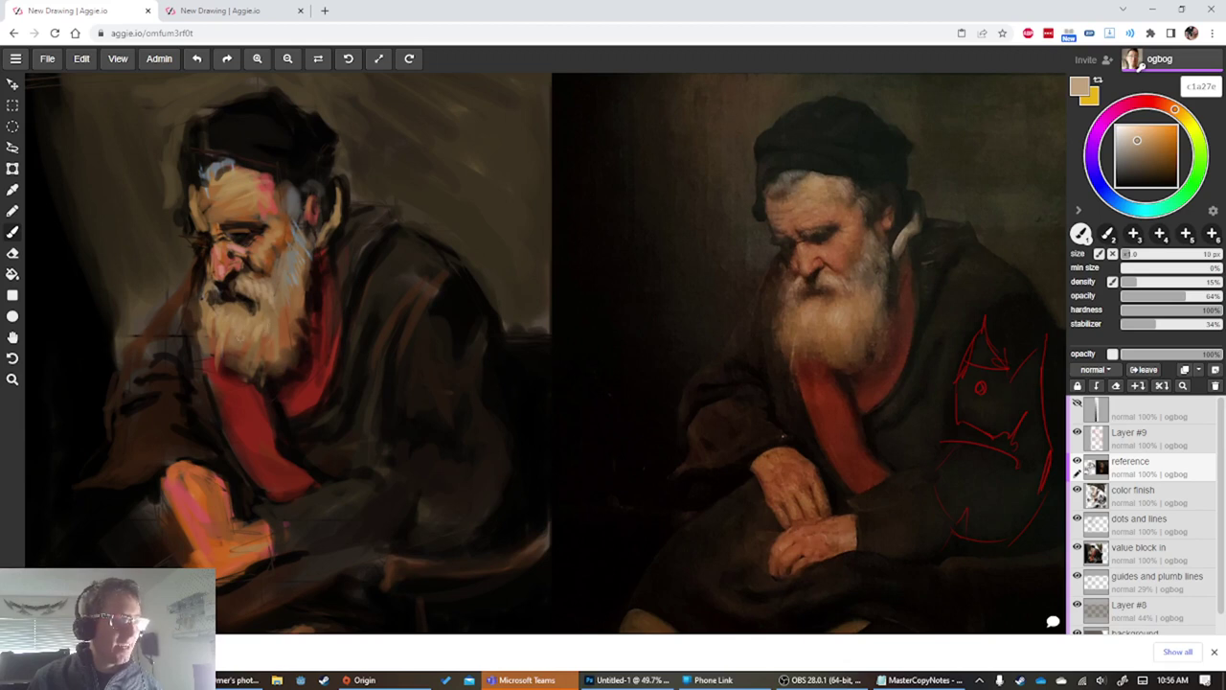
{"action": "left_click", "coordinate": [260, 371], "text": "alt"}
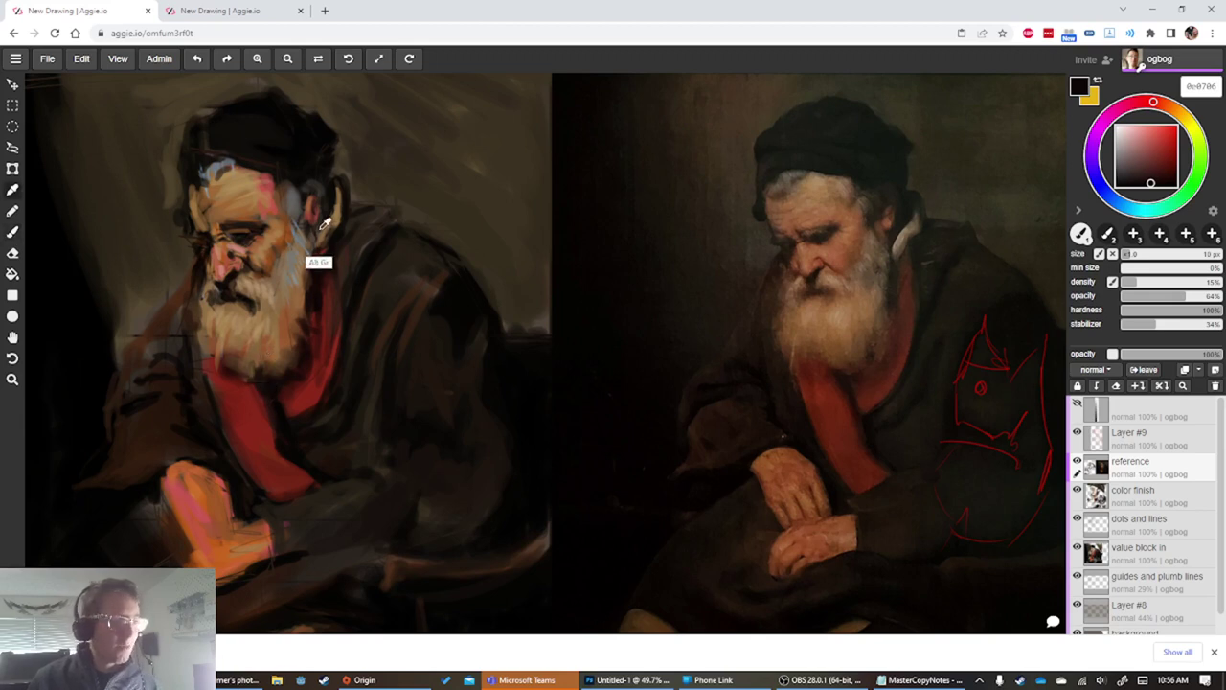
Refine the temple and side whiskers with sampled grays 656463 and 635e5c and a blue-gray, using a 10 px brush
{"action": "left_click", "coordinate": [293, 209], "text": "alt"}
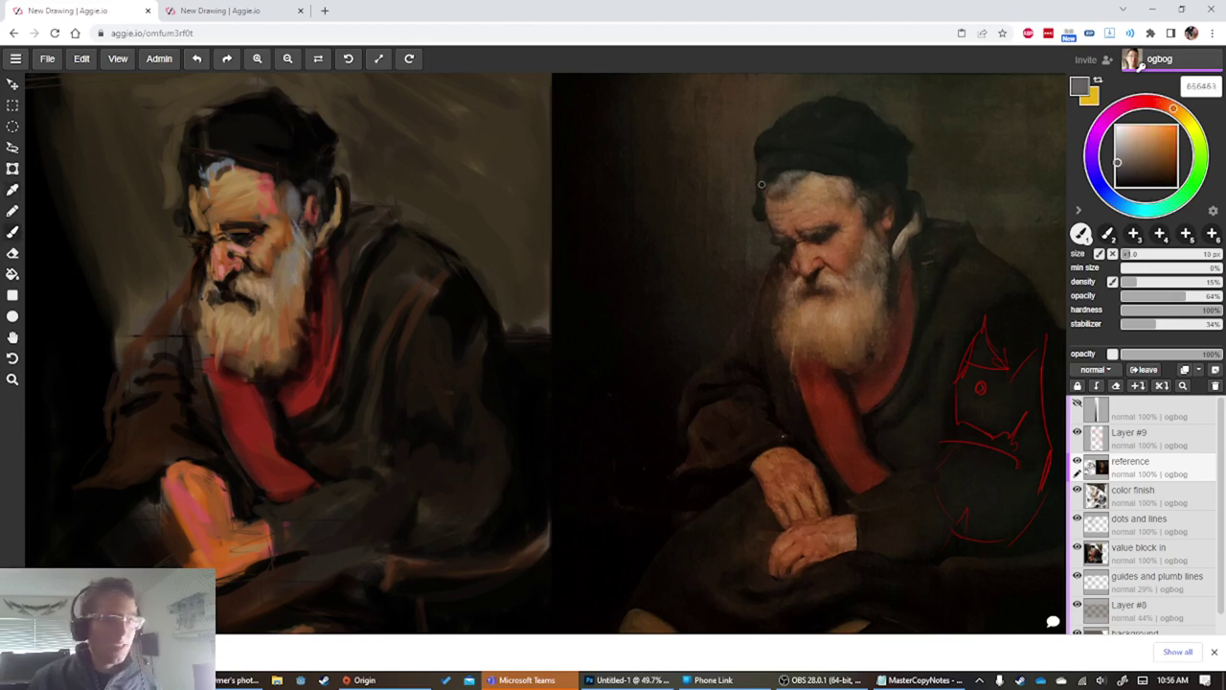
{"action": "left_click", "coordinate": [272, 240], "text": "alt"}
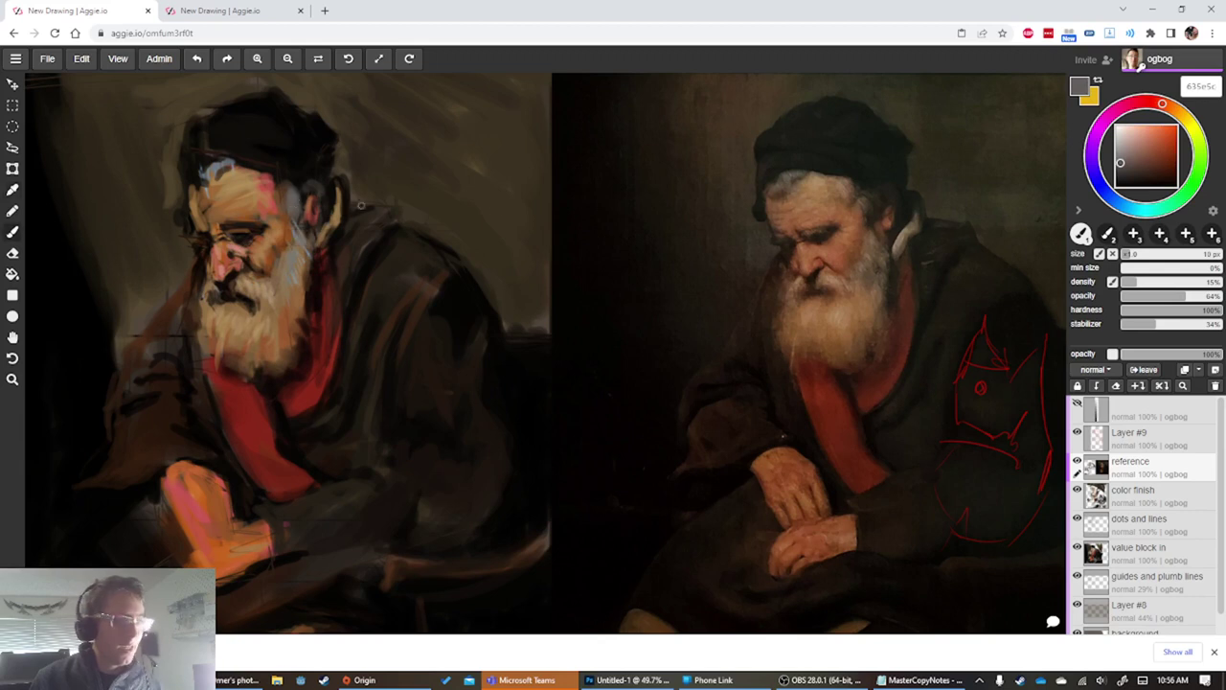
{"action": "left_click", "coordinate": [290, 276], "text": "alt"}
{"action": "left_click", "coordinate": [293, 270], "text": "alt"}
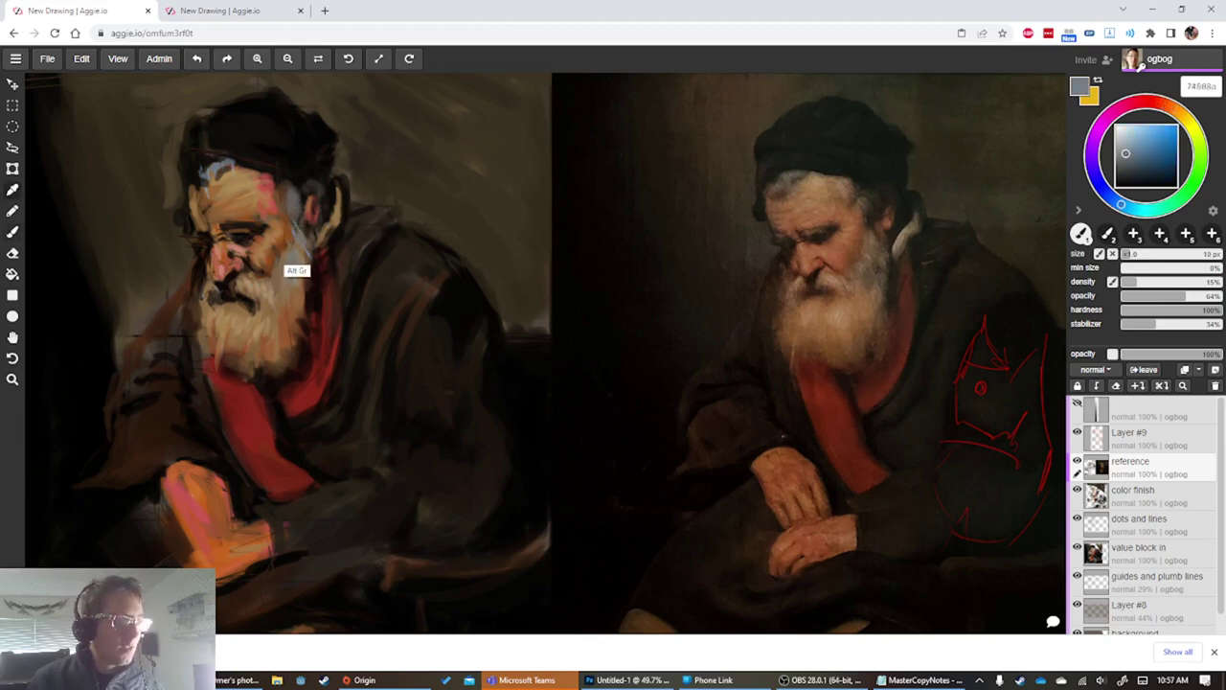
Add light blue 91c3e1 hair strokes along the side of the beard and, at 12 px, to the front hairline
{"action": "left_click_drag", "start_coordinate": [1134, 157], "coordinate": [1137, 133]}
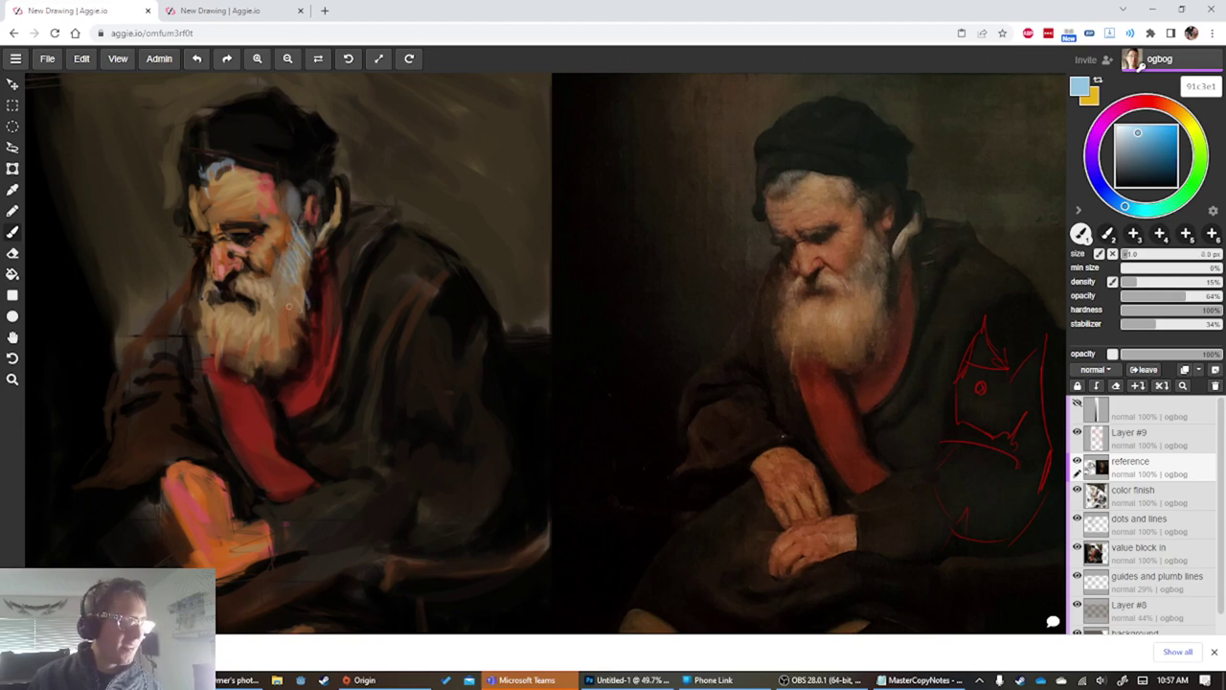
{"action": "key", "text": "bracketright"}
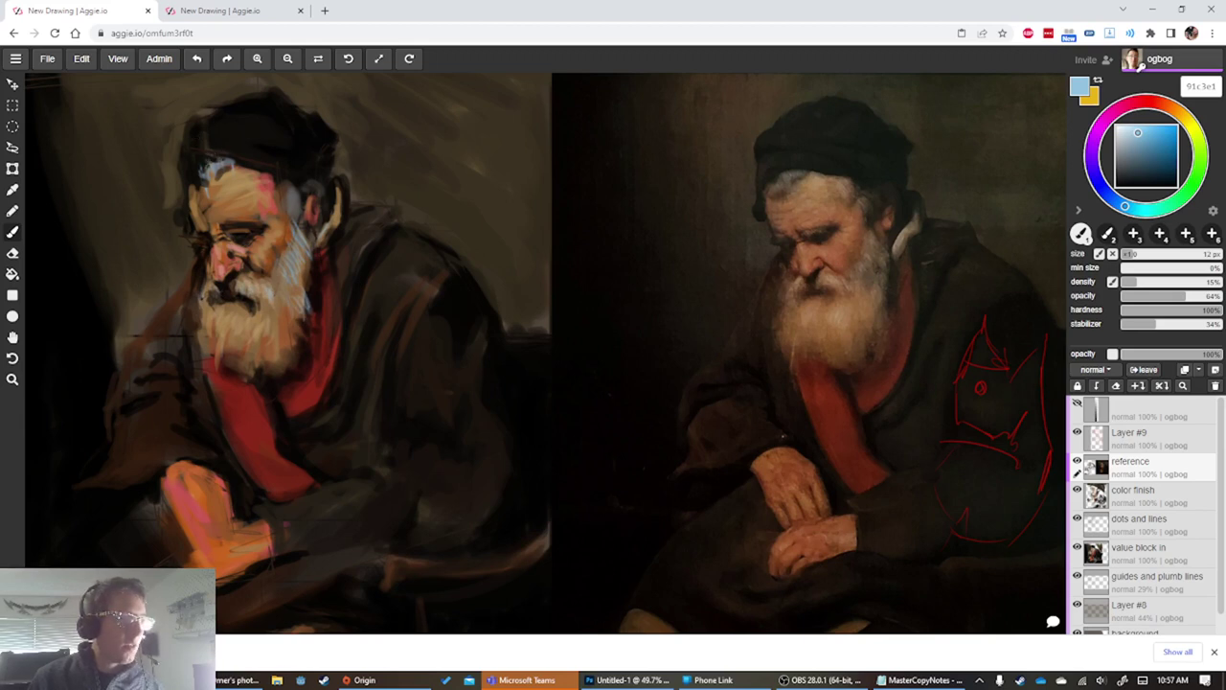
{"action": "left_click_drag", "start_coordinate": [206, 165], "coordinate": [196, 172]}
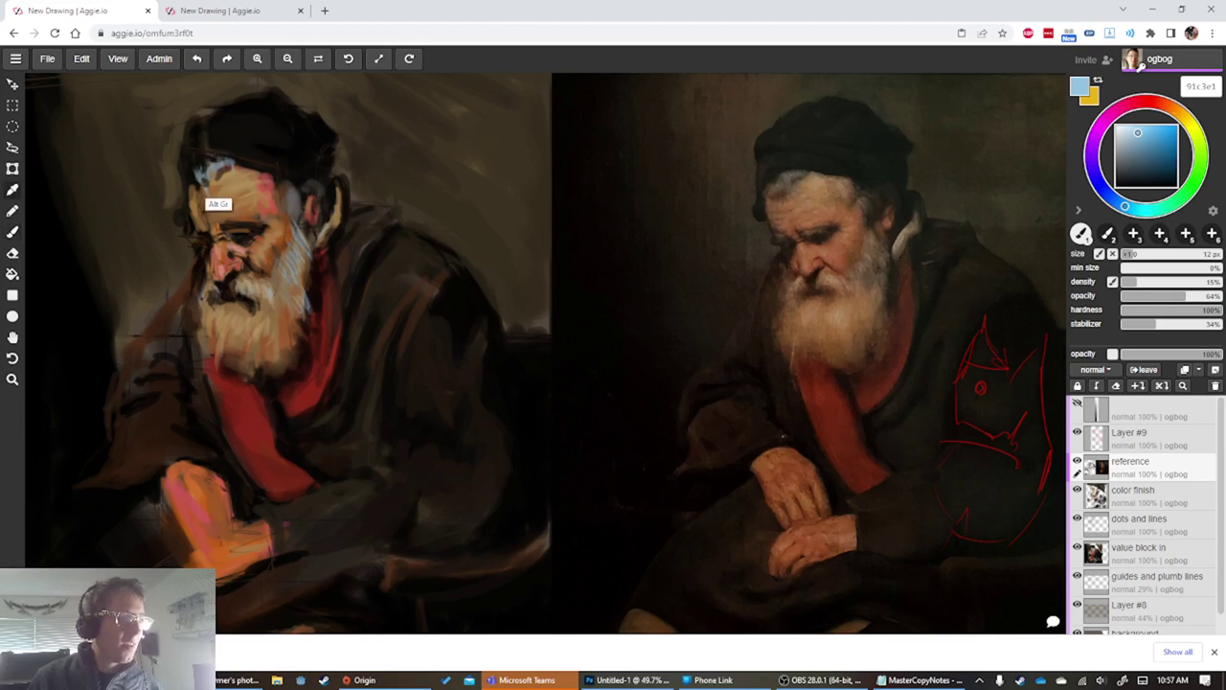
Refine the front hairline under the cap with sampled brown 4f3a23 and near-black 100d0b, reducing the brush to 3 px
{"action": "left_click", "coordinate": [212, 203], "text": "alt"}
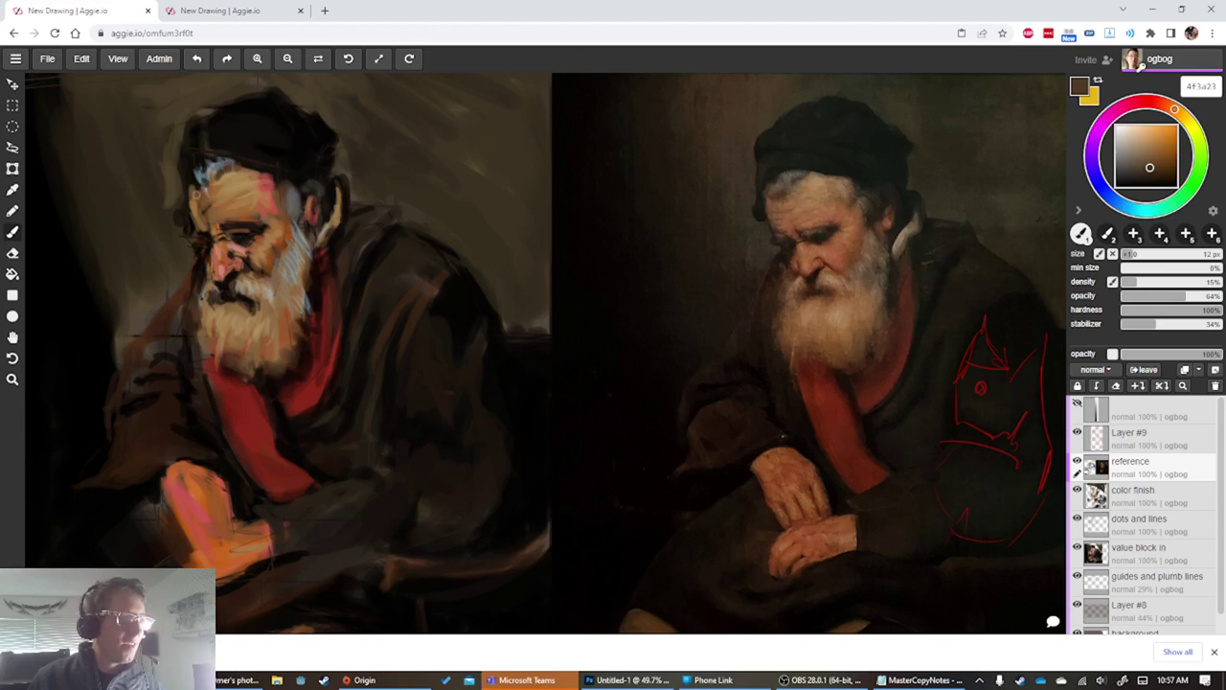
{"action": "left_click_drag", "start_coordinate": [197, 191], "coordinate": [200, 184]}
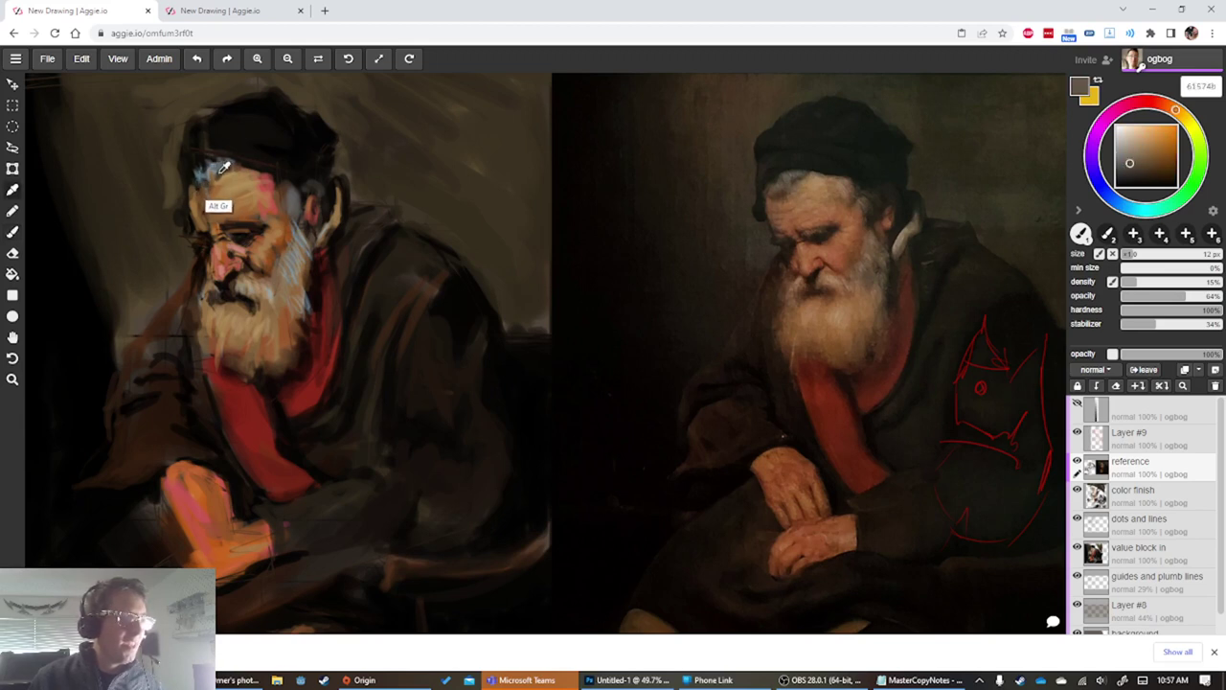
{"action": "left_click", "coordinate": [234, 134], "text": "alt"}
{"action": "key", "text": "bracketleft"}
{"action": "key", "text": "bracketleft"}
{"action": "key", "text": "bracketleft"}
{"action": "key", "text": "bracketleft"}
{"action": "key", "text": "bracketleft"}
{"action": "key", "text": "bracketleft"}
{"action": "key", "text": "bracketleft"}
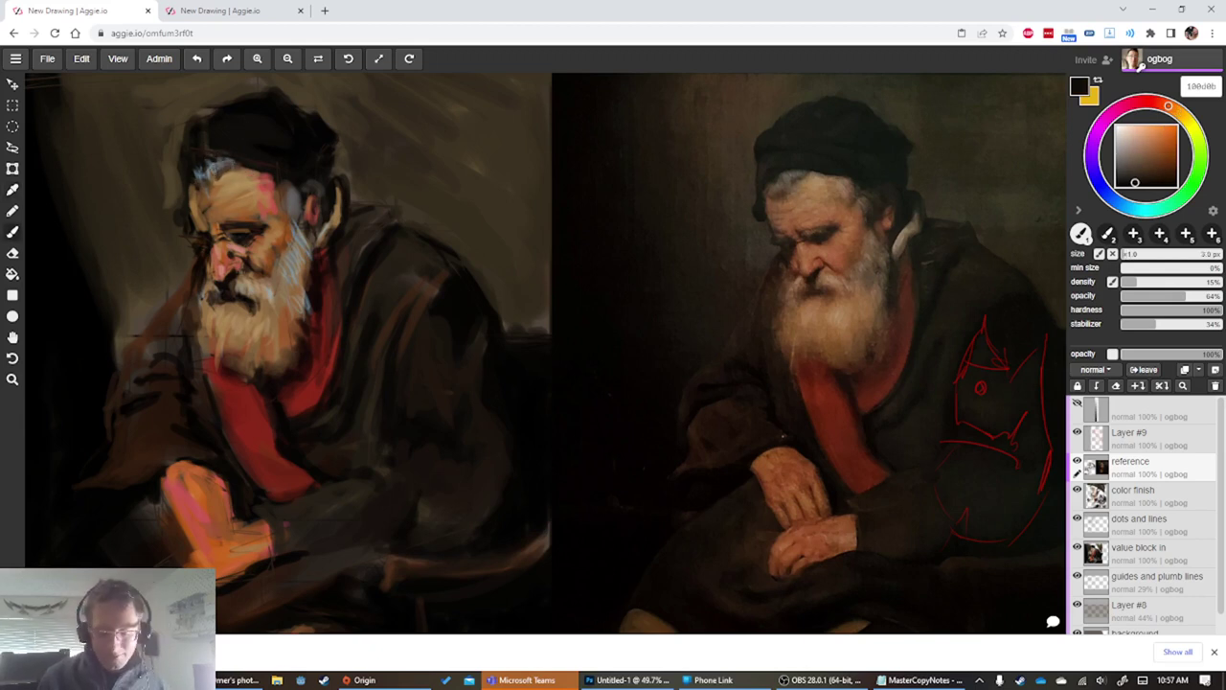
Add sampled gray hair strokes along the front hairline at 14 px and sample near-black from the cap's lower edge
{"action": "key", "text": "ctrl"}
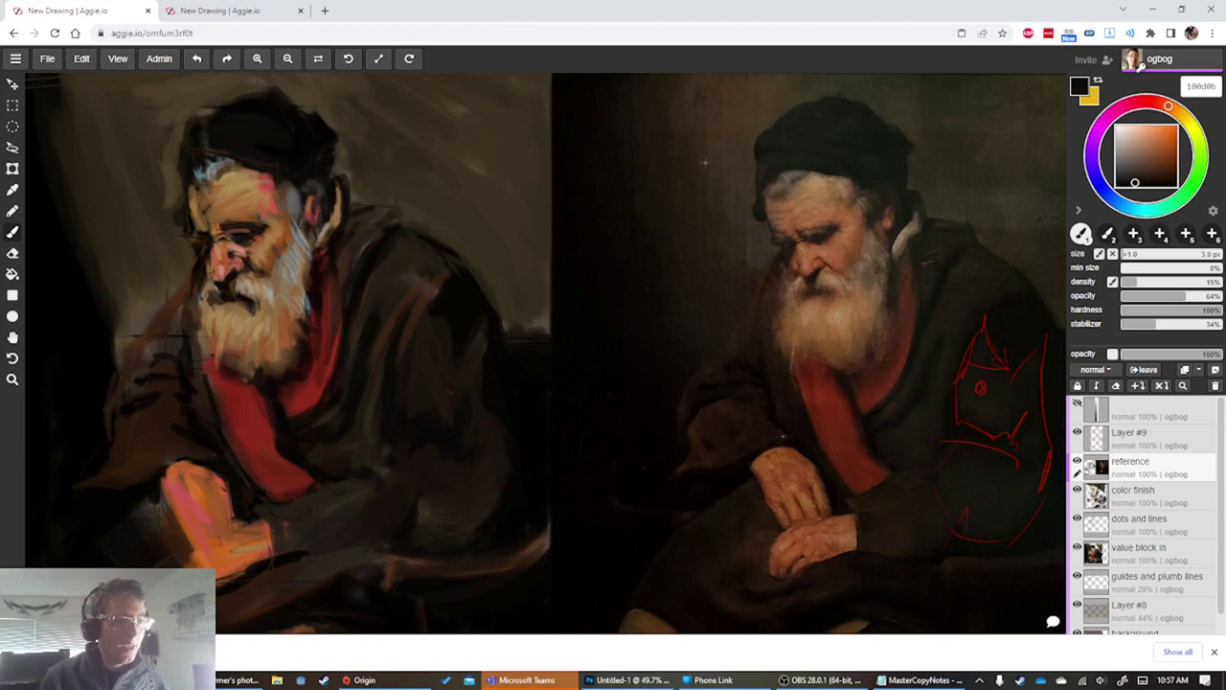
{"action": "left_click", "coordinate": [218, 165], "text": "alt"}
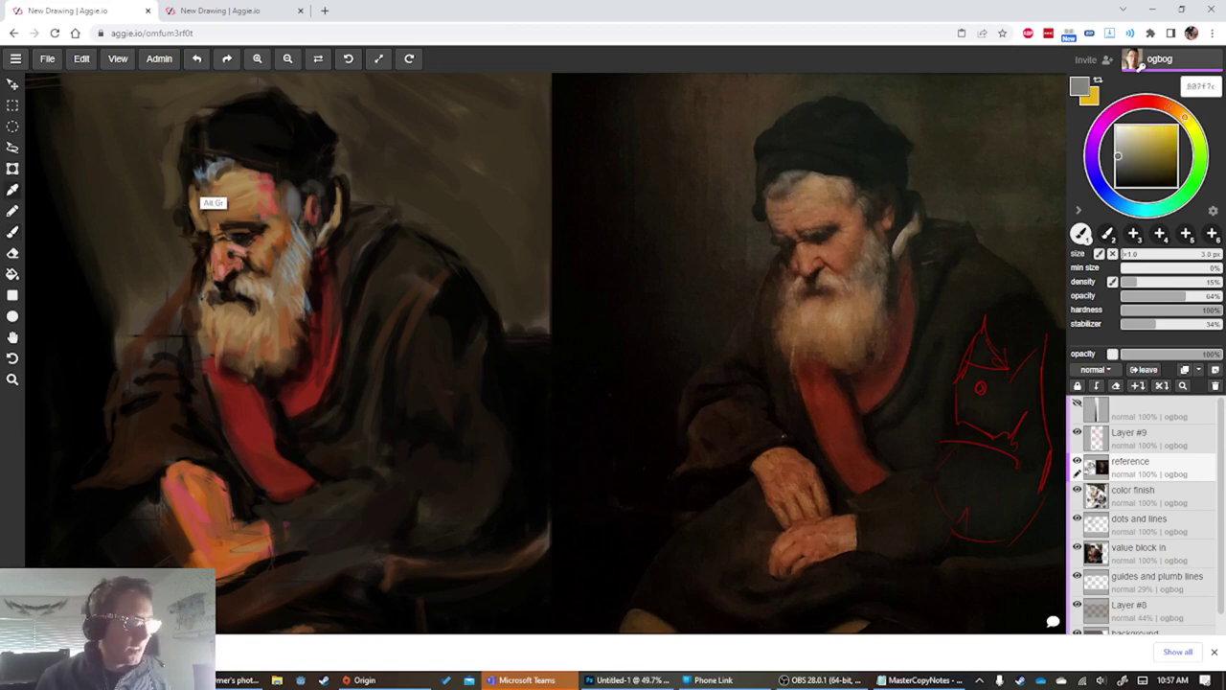
{"action": "key", "text": "]"}
{"action": "left_click_drag", "start_coordinate": [232, 161], "coordinate": [203, 166]}
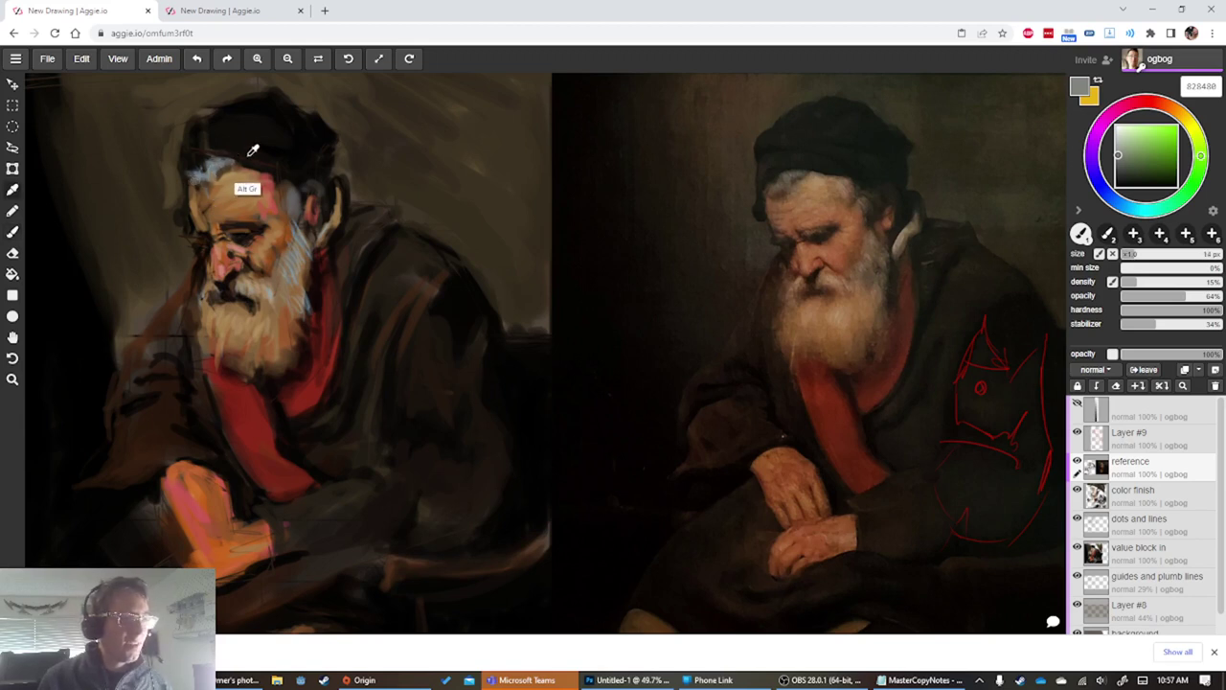
{"action": "left_click", "coordinate": [247, 187], "text": "alt"}
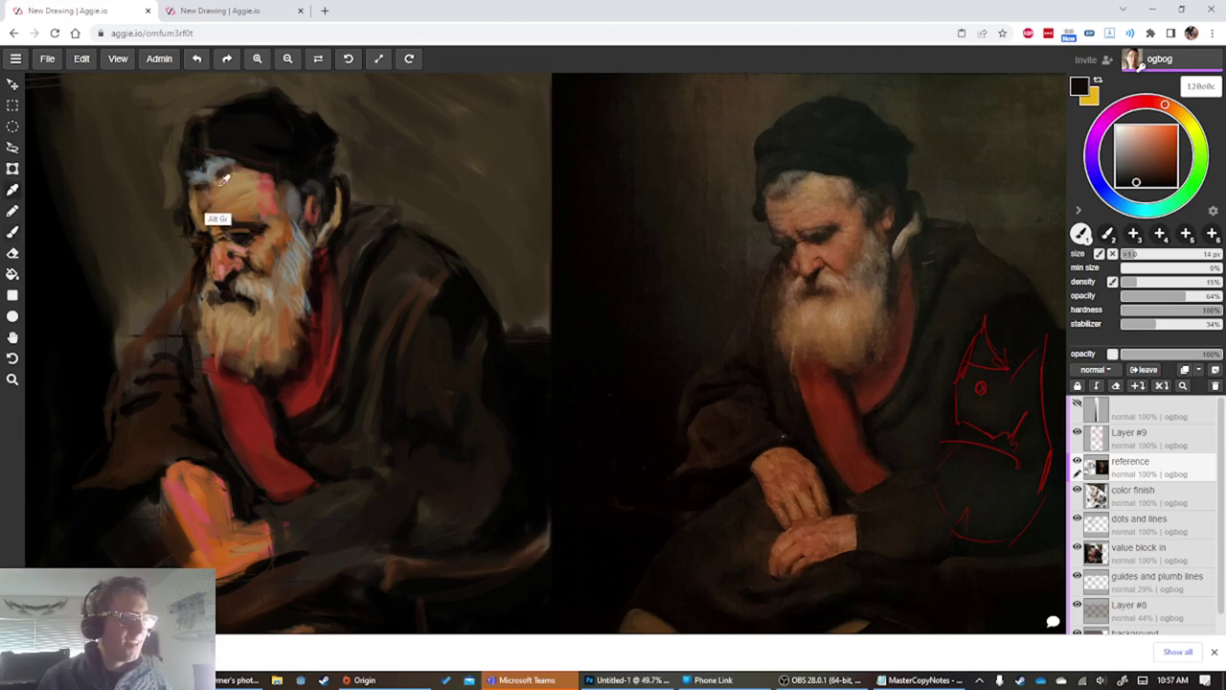
Refine the hairline and temple with sampled tan a78350, dark brown 241c17 and gray 747776, reducing the brush to 10 px
{"action": "left_click", "coordinate": [223, 216], "text": "alt"}
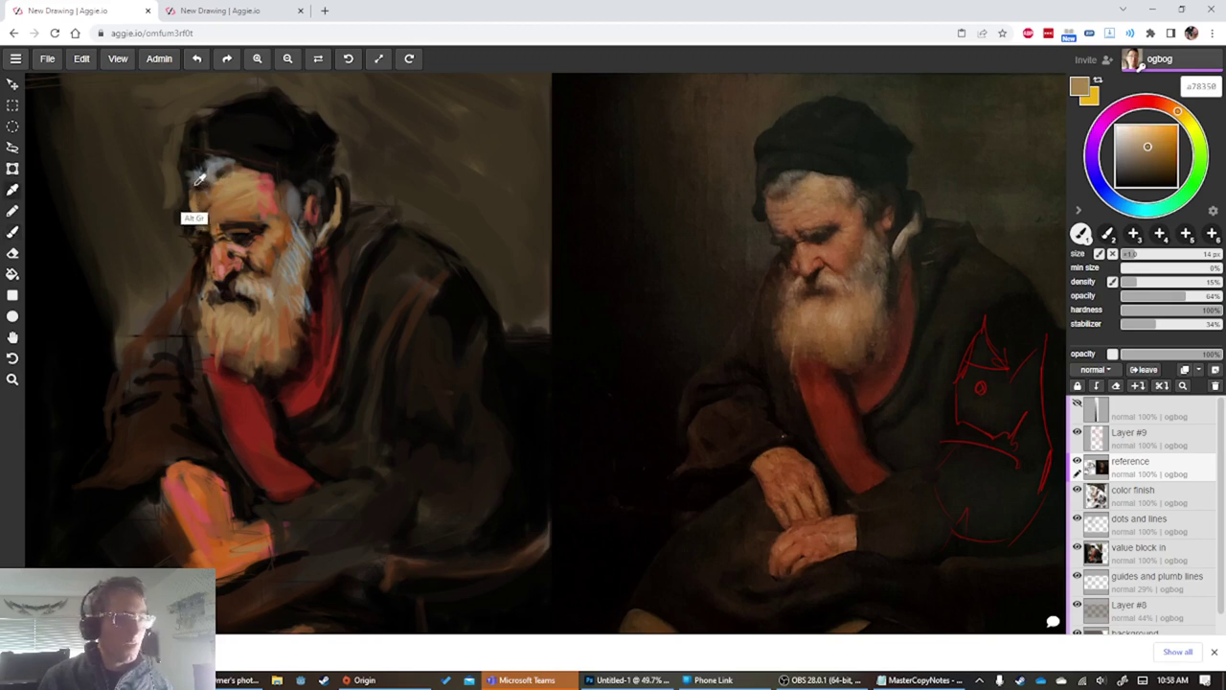
{"action": "left_click", "coordinate": [196, 223], "text": "alt"}
{"action": "left_click", "coordinate": [196, 221], "text": "alt"}
{"action": "key", "text": "bracketleft"}
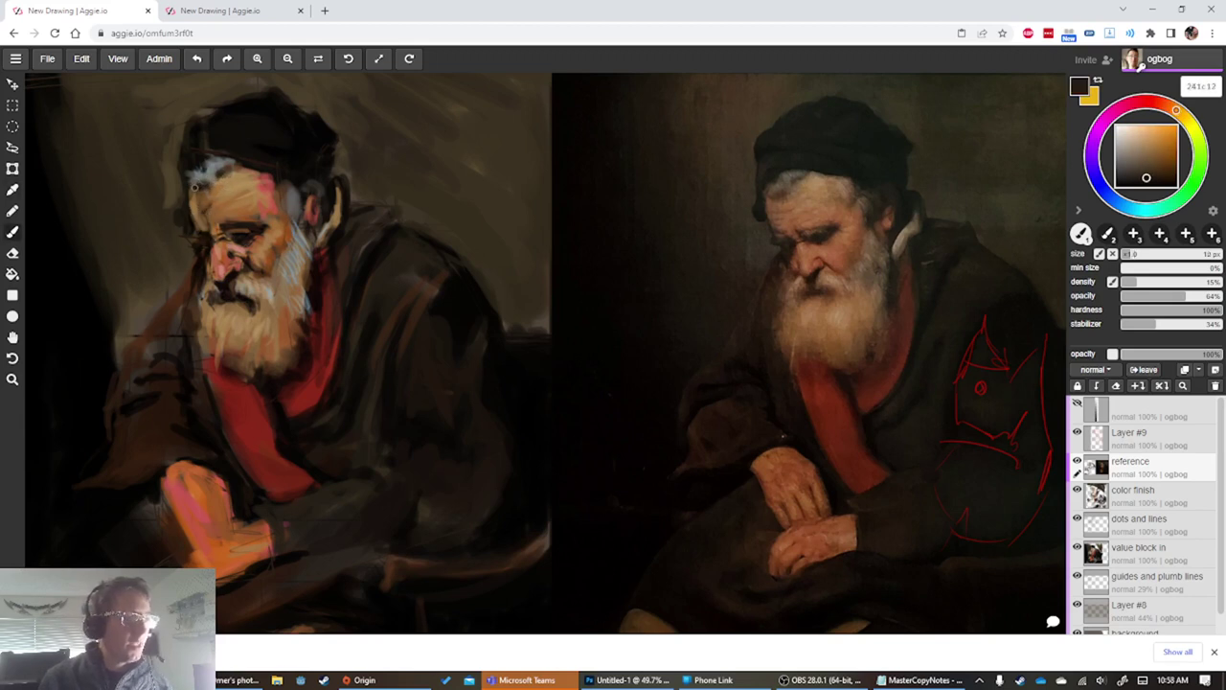
{"action": "left_click", "coordinate": [198, 180], "text": "alt"}
{"action": "key", "text": "bracketleft"}
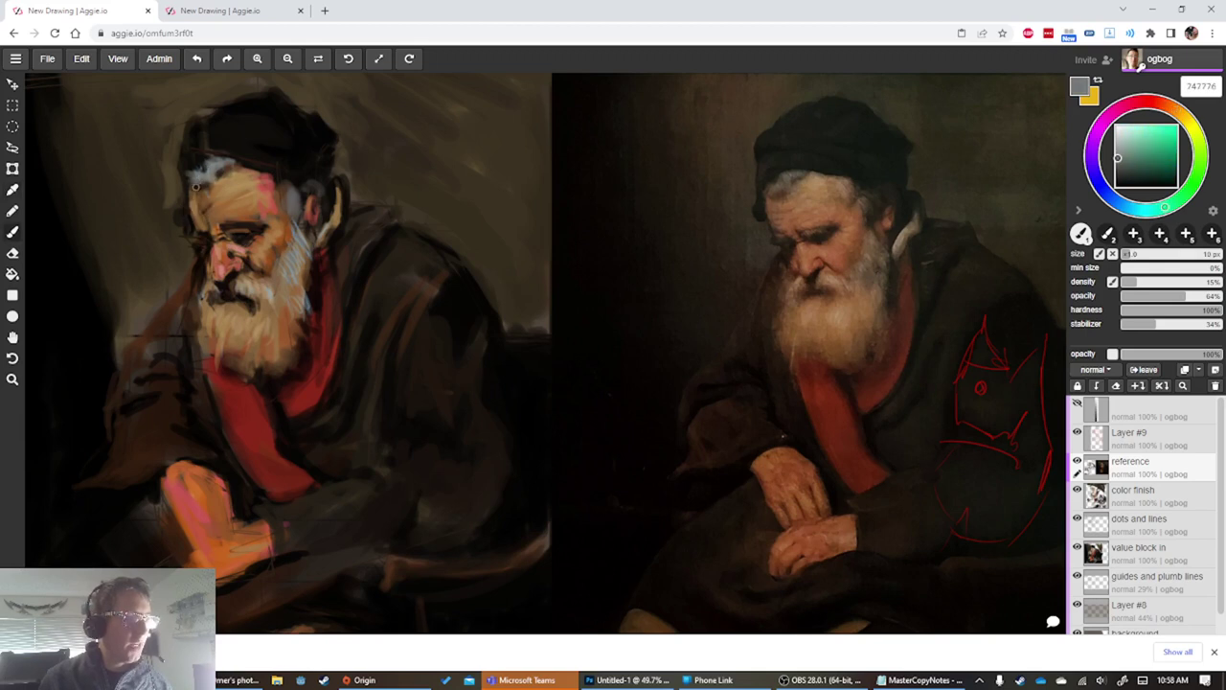
Darken the cap's lower edge above the hairline and ear with sampled near-blacks 050403 and 110d0b at 14 px
{"action": "left_click", "coordinate": [295, 139], "text": "alt"}
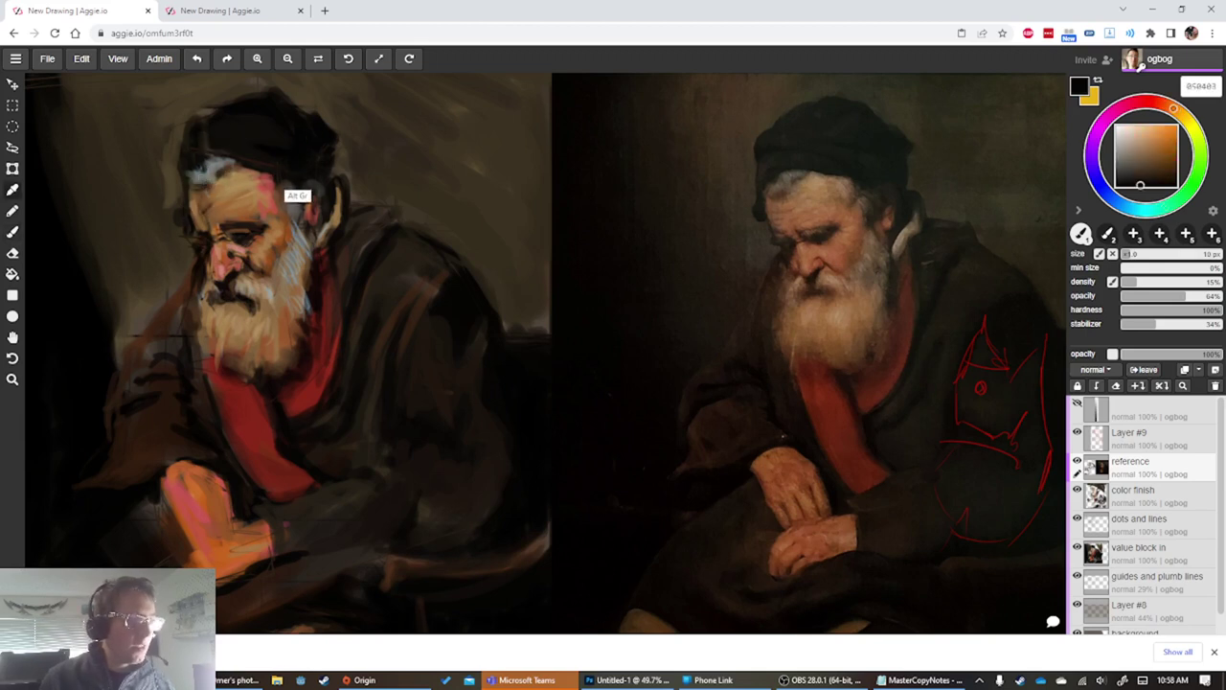
{"action": "left_click", "coordinate": [295, 165], "text": "alt"}
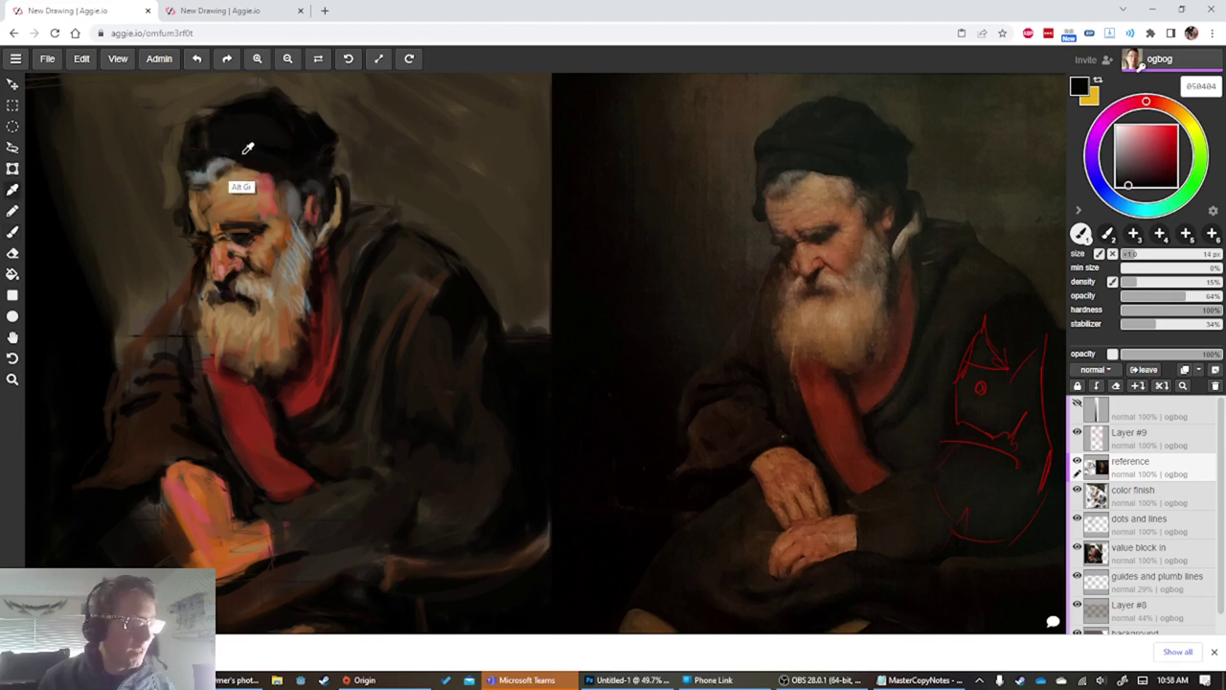
{"action": "left_click", "coordinate": [244, 145], "text": "alt"}
{"action": "left_click", "coordinate": [220, 174], "text": "alt"}
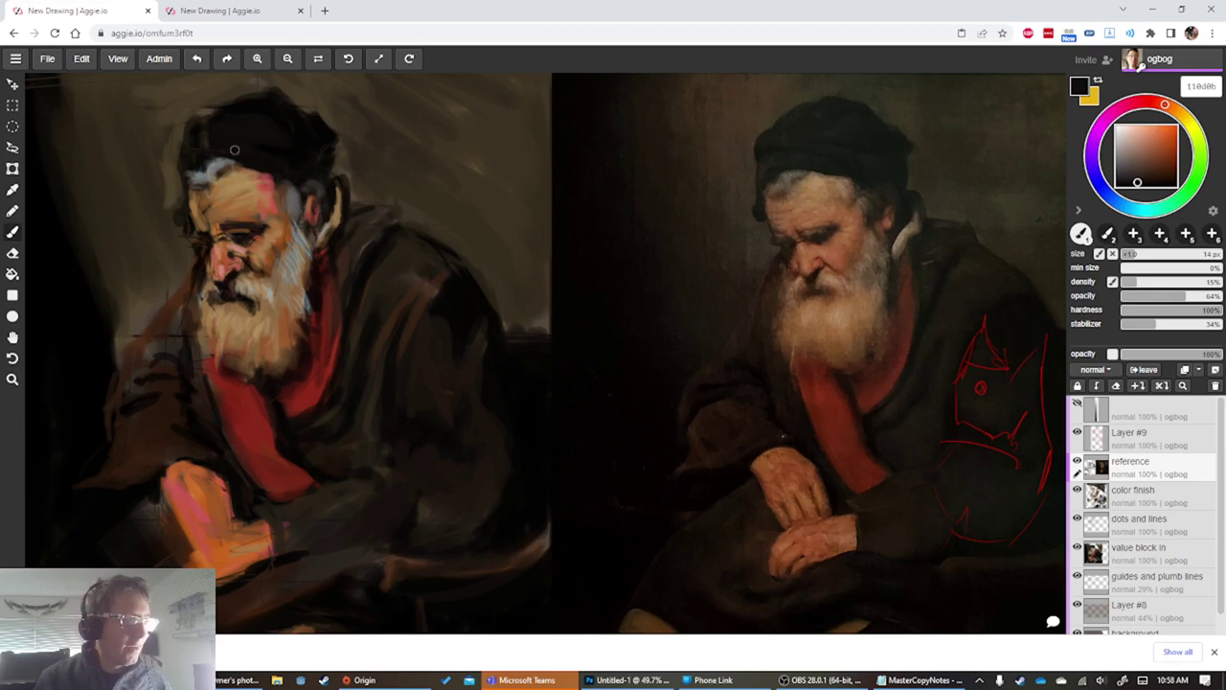
Touch up the cap's front with dark brown 2e2619 and the face with sampled browns 8b5f35 and 886340 at 20 px
{"action": "left_click", "coordinate": [180, 156], "text": "alt"}
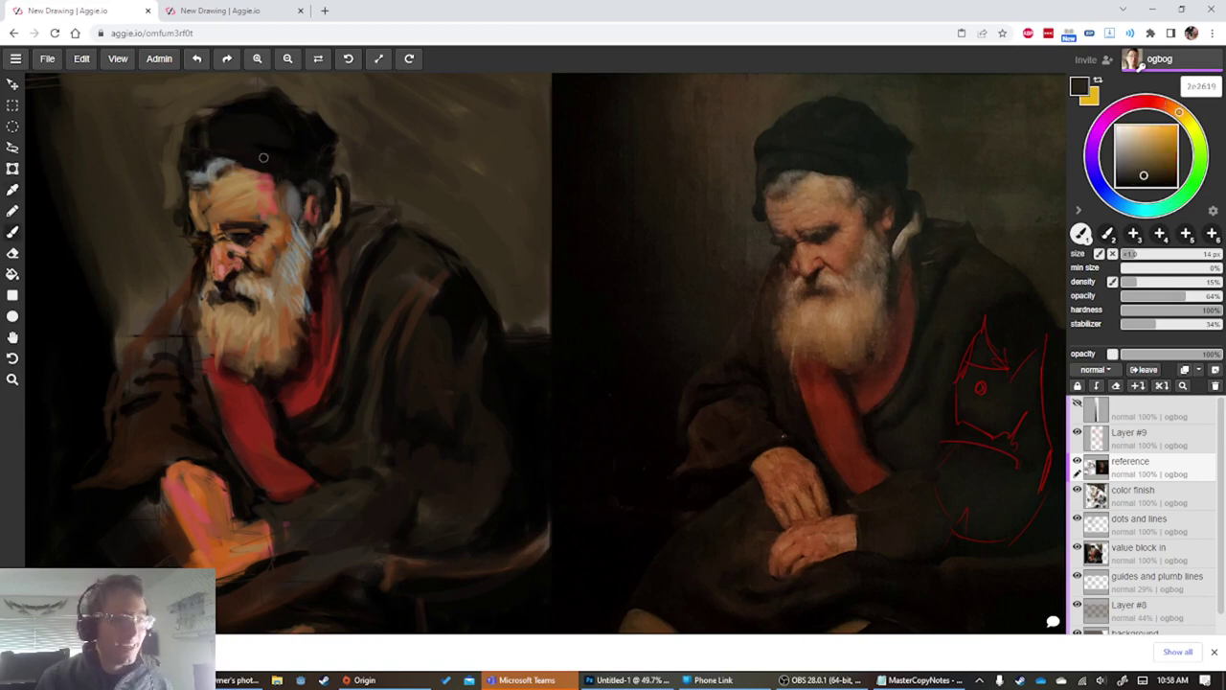
{"action": "key", "text": "bracketright"}
{"action": "key", "text": "bracketright"}
{"action": "key", "text": "bracketright"}
{"action": "key", "text": "bracketright"}
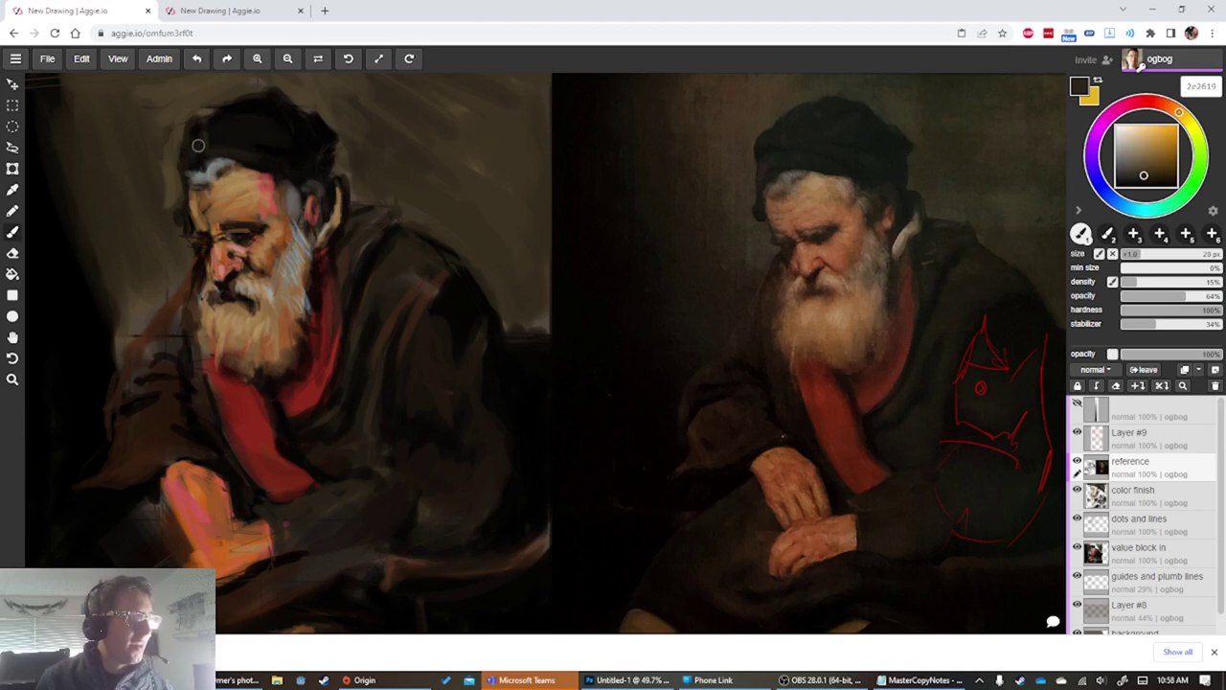
{"action": "left_click", "coordinate": [206, 215], "text": "alt"}
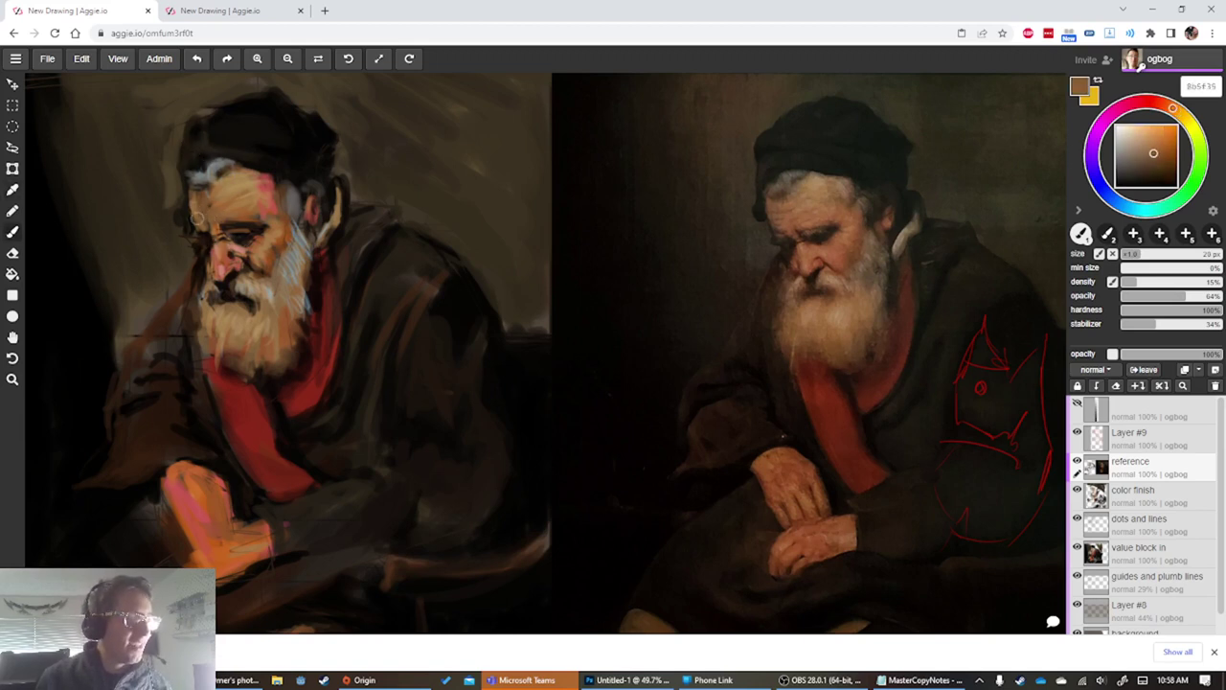
{"action": "left_click", "coordinate": [233, 276], "text": "alt"}
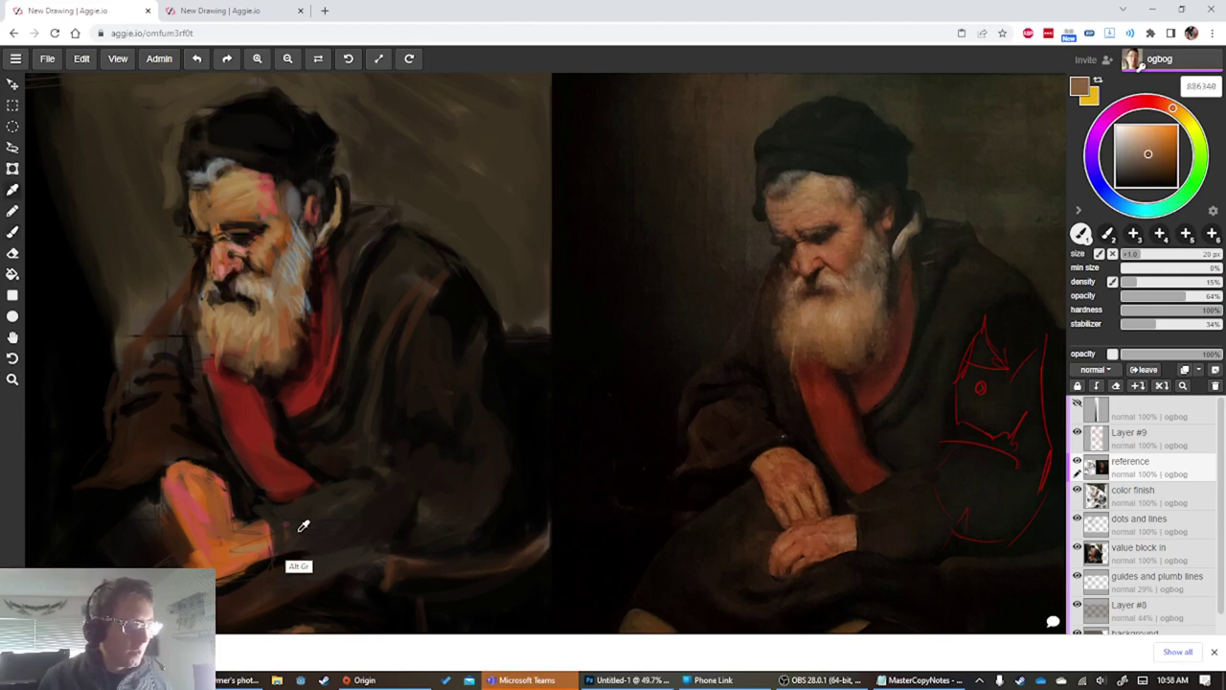
Define the fingers with near-black 090806 at 7 px and darken the area around the upper hand with near-black 020201 at 14 px
{"action": "left_click", "coordinate": [226, 507], "text": "alt"}
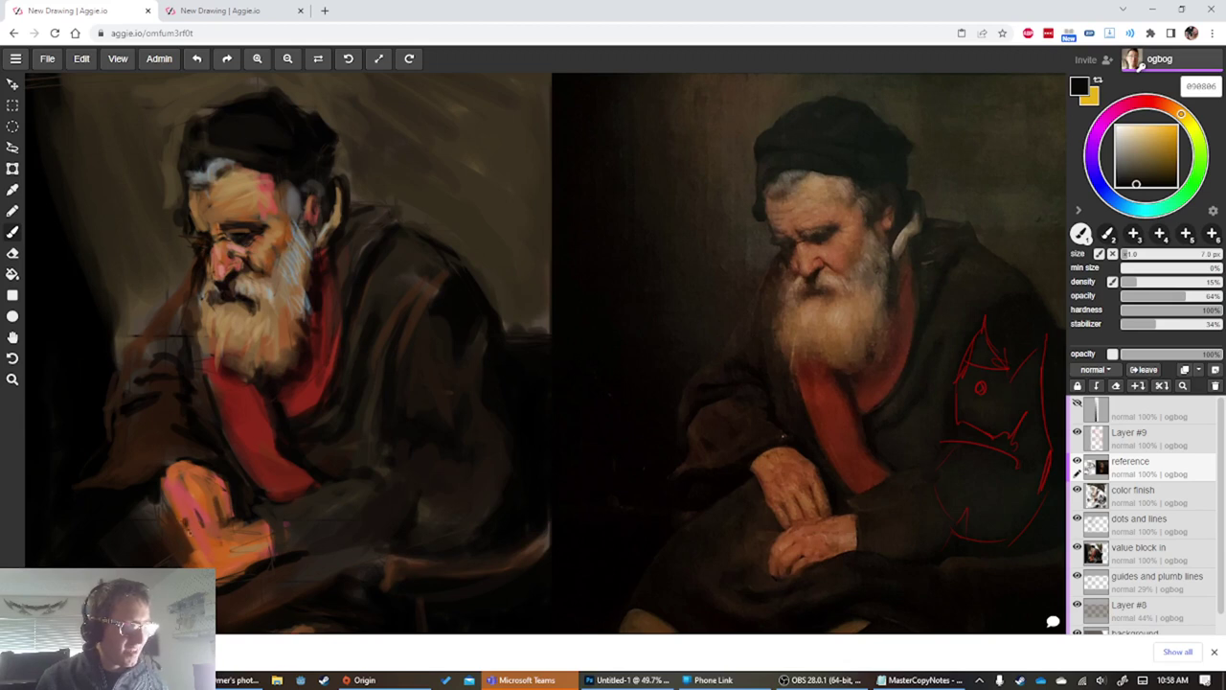
{"action": "left_click", "coordinate": [178, 540], "text": "alt"}
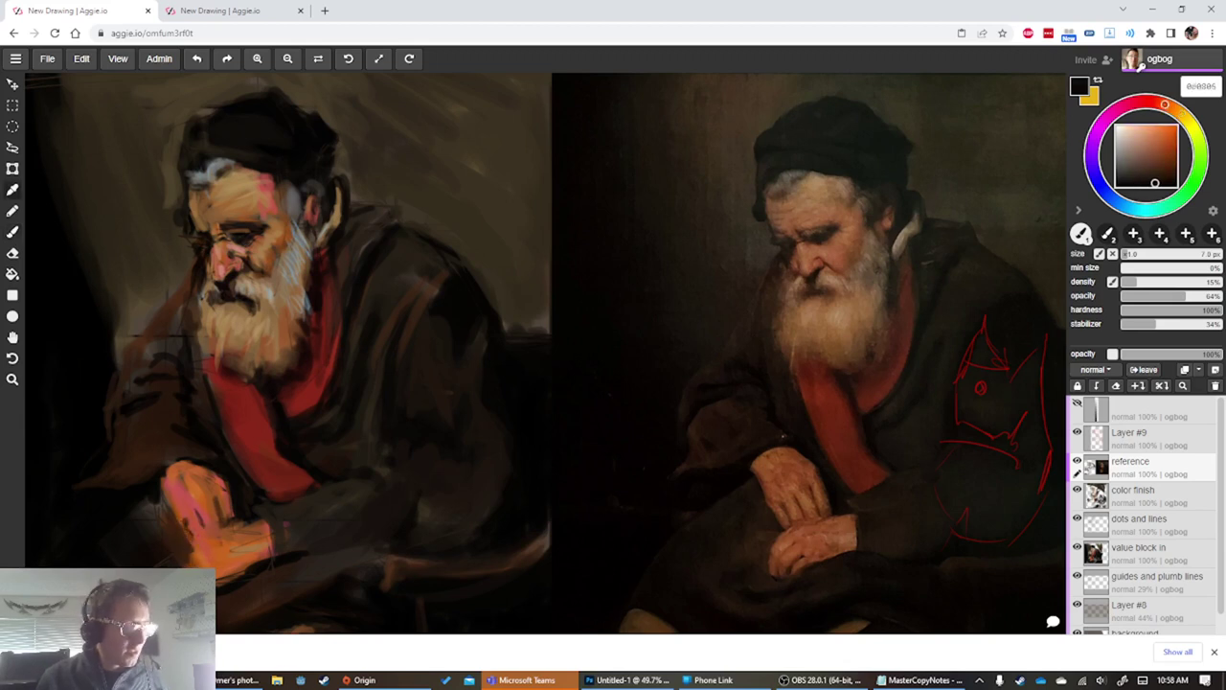
{"action": "left_click", "coordinate": [168, 548], "text": "alt"}
{"action": "key", "text": "]"}
{"action": "key", "text": "]"}
{"action": "key", "text": "]"}
{"action": "left_click", "coordinate": [120, 497], "text": "alt"}
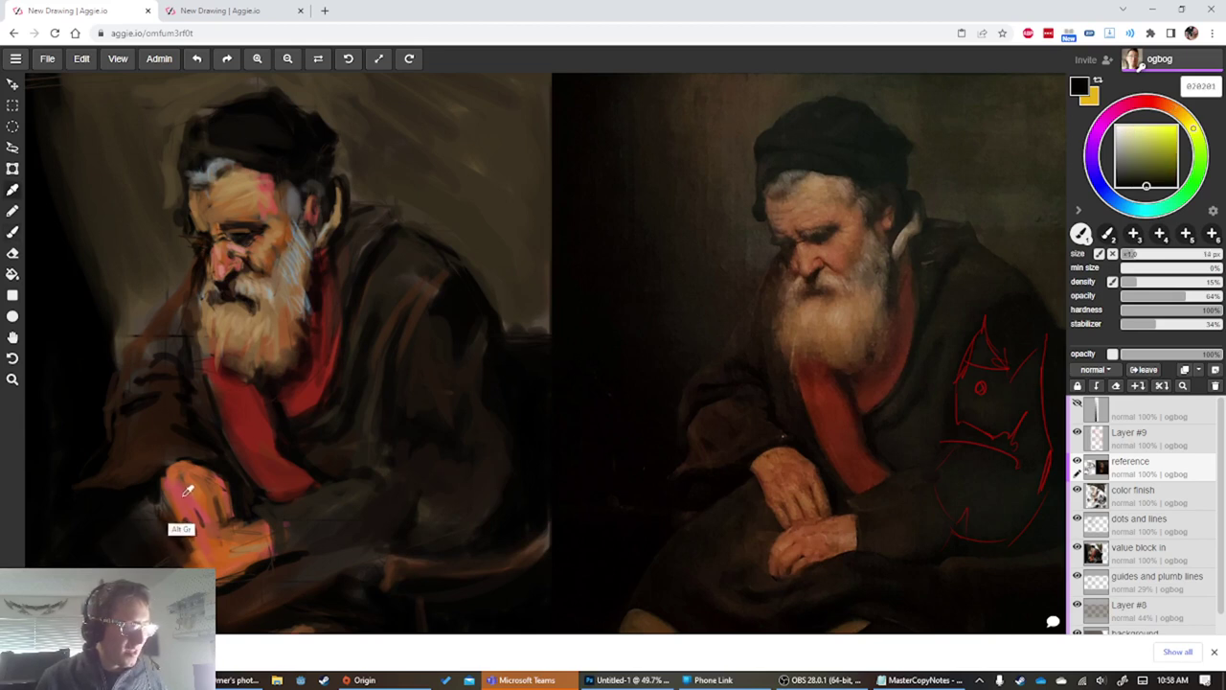
Reshape the hands with sampled red c75848 at 16 px, near-black 020202, orange c46a2b at 25 px and tan 9d7646
{"action": "left_click", "coordinate": [178, 512], "text": "alt"}
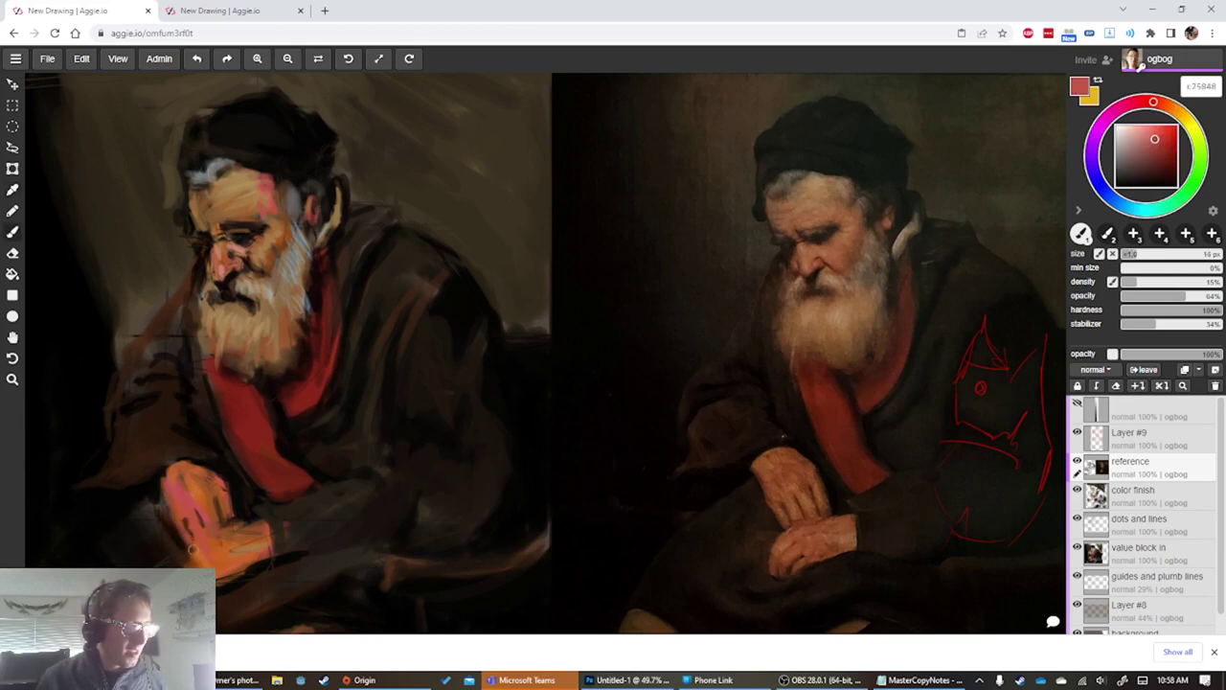
{"action": "left_click", "coordinate": [144, 548], "text": "alt"}
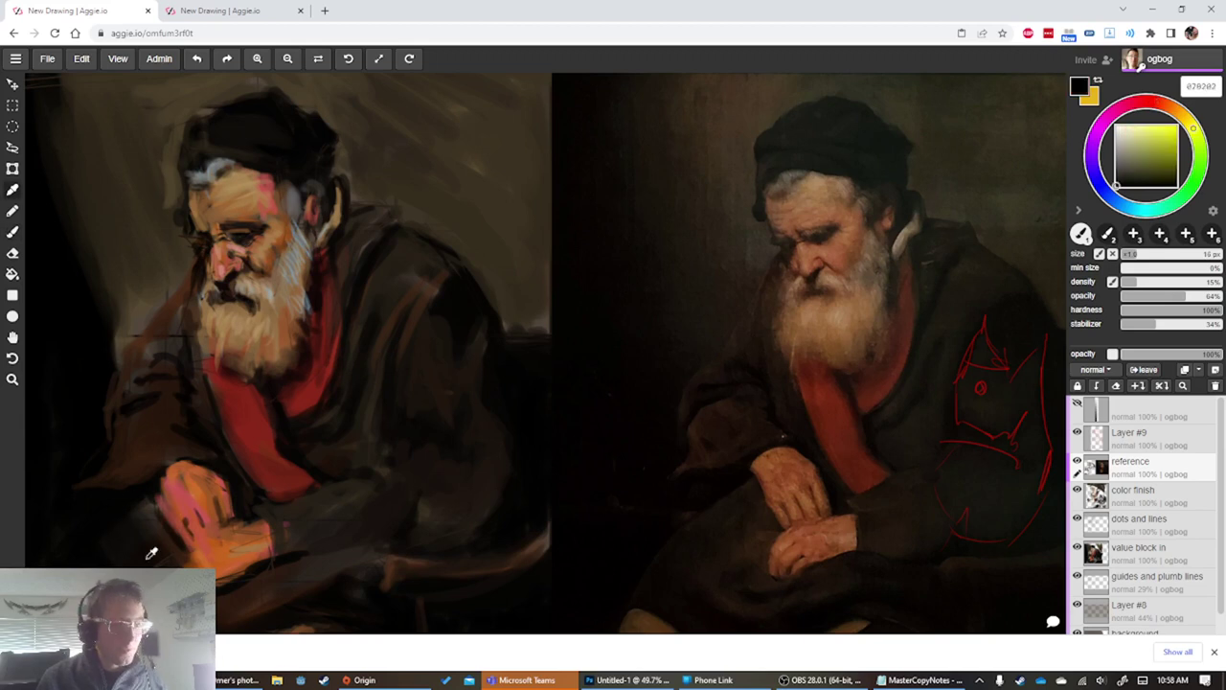
{"action": "left_click", "coordinate": [201, 546], "text": "alt"}
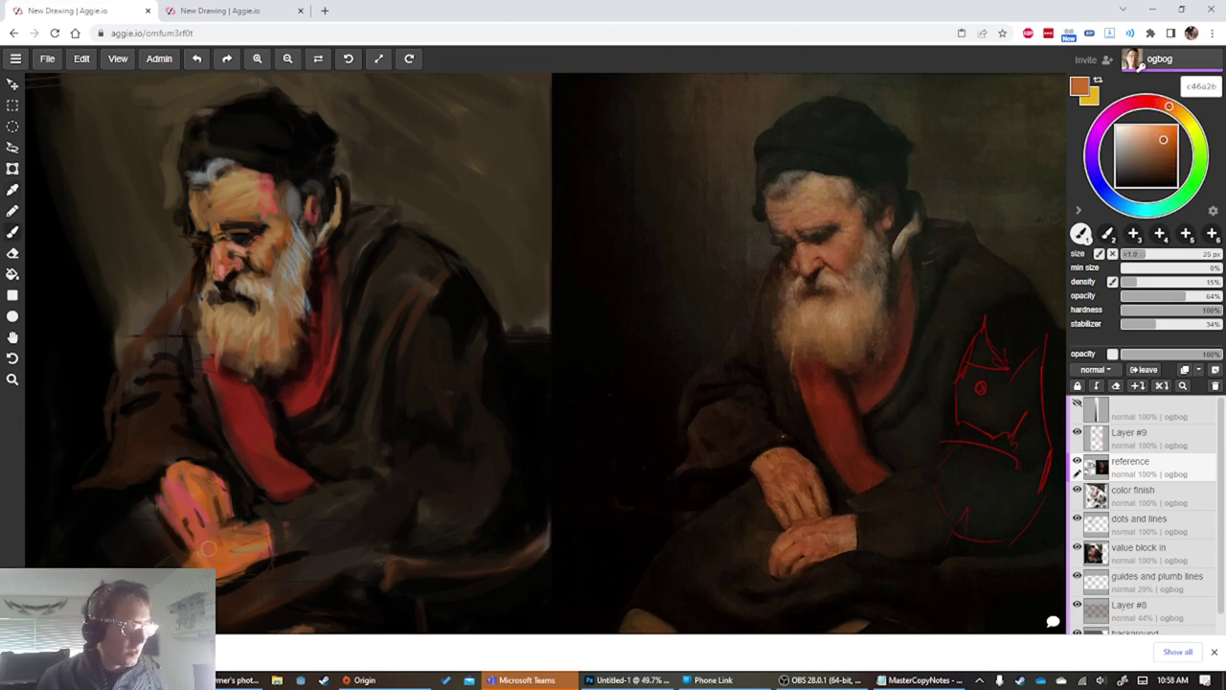
{"action": "left_click", "coordinate": [247, 184], "text": "alt"}
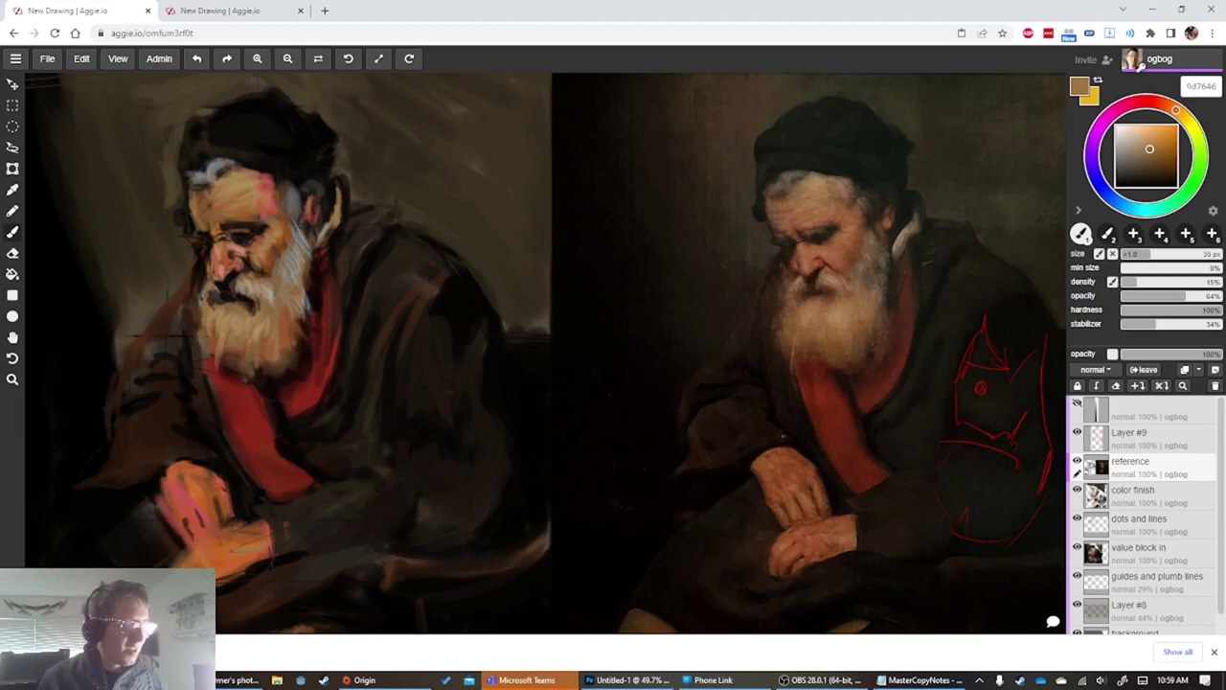
Darken the robe below the hands and the lower sleeve with sampled near-blacks 100a06 and 060505 and dark brown 1e1713
{"action": "left_click", "coordinate": [232, 571], "text": "alt"}
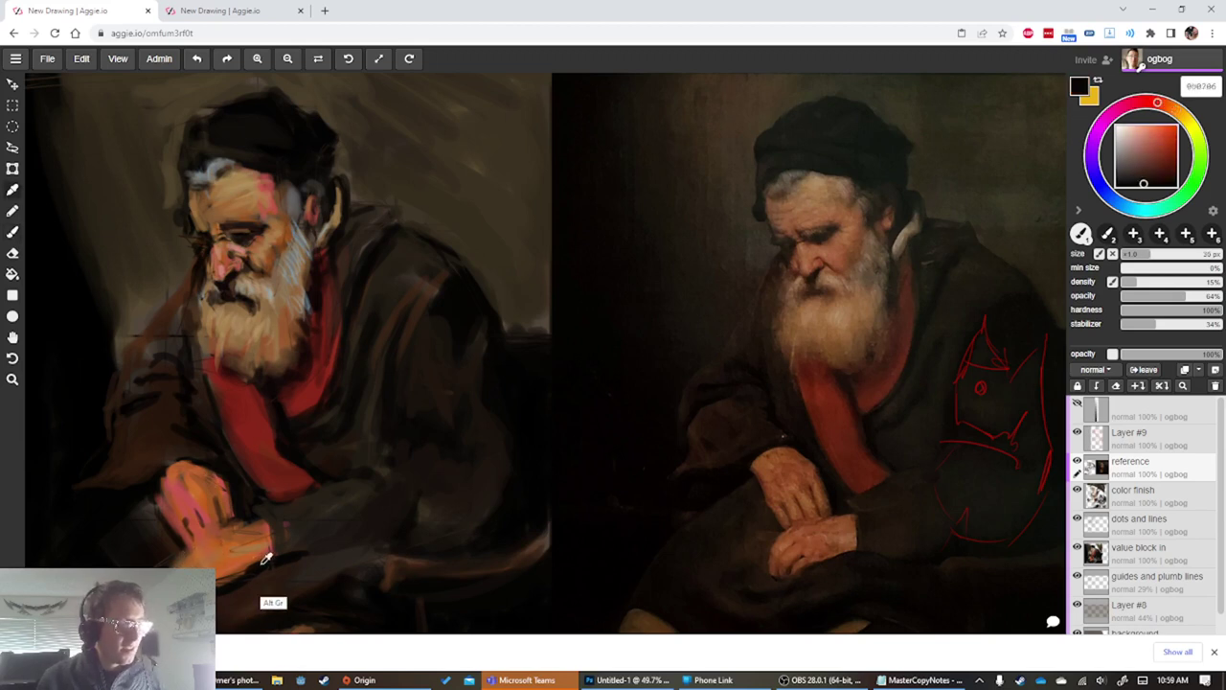
{"action": "left_click_drag", "start_coordinate": [228, 587], "coordinate": [234, 584]}
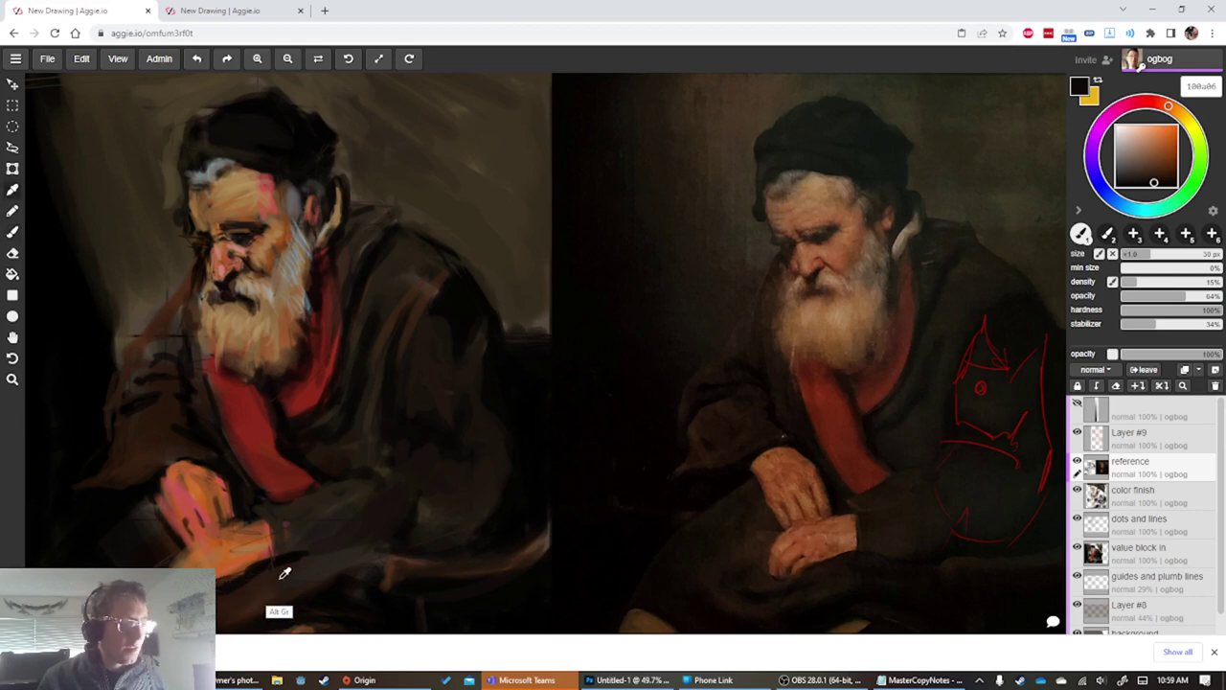
{"action": "left_click", "coordinate": [297, 557], "text": "alt"}
{"action": "key", "text": "bracketleft"}
{"action": "key", "text": "bracketleft"}
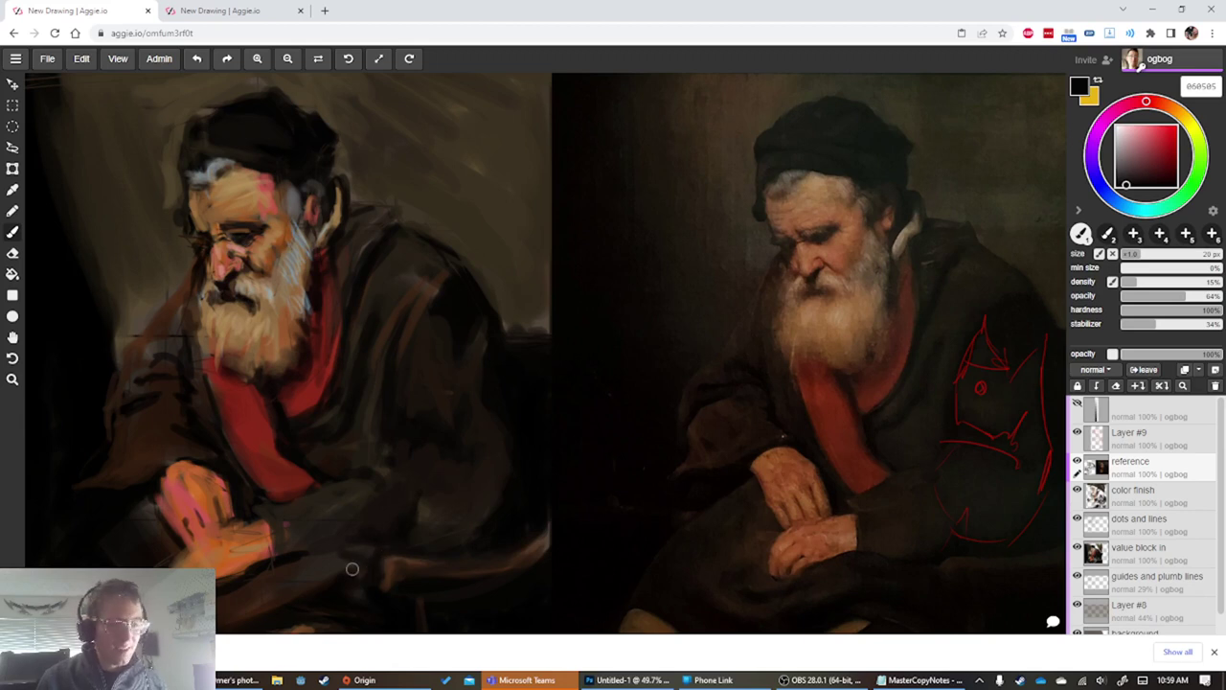
{"action": "left_click", "coordinate": [348, 532], "text": "alt"}
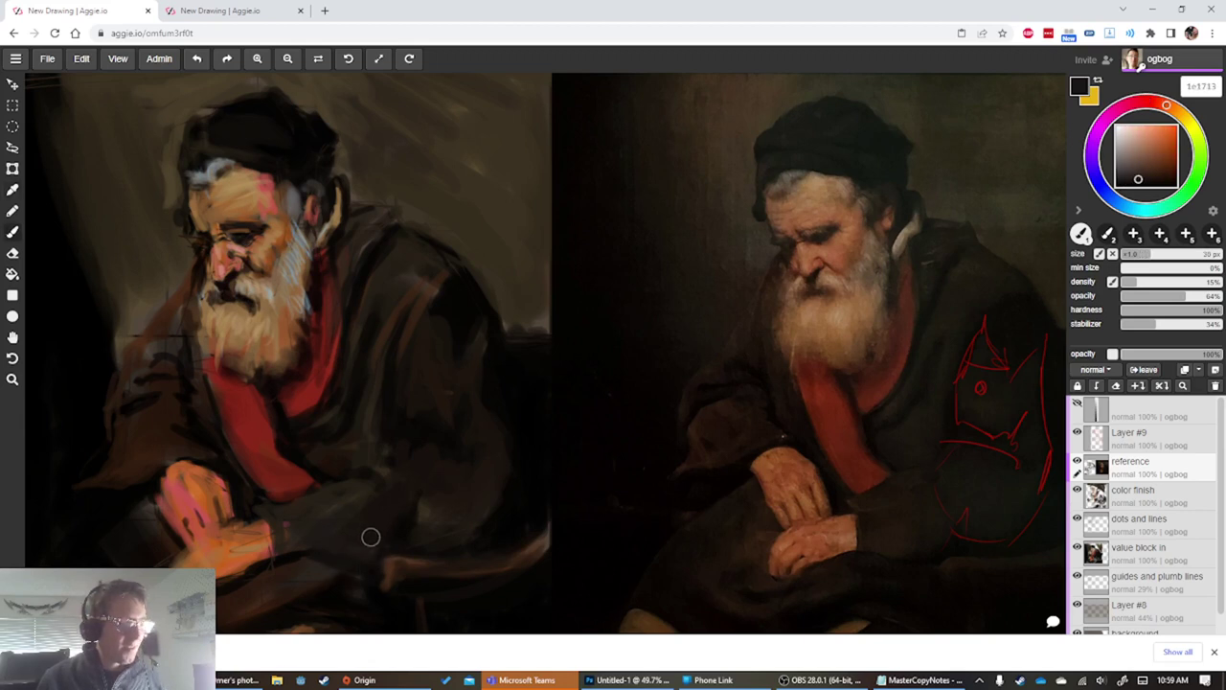
Compare the whole painted copy with the reference portrait at a reduced view
{"action": "key", "text": "space"}
{"action": "left_click_drag", "start_coordinate": [272, 541], "coordinate": [203, 474]}
{"action": "mouse_move", "coordinate": [179, 419]}
{"action": "left_mouse_down"}
{"action": "mouse_move", "coordinate": [311, 304]}
{"action": "mouse_move", "coordinate": [242, 417]}
{"action": "left_mouse_up"}
{"action": "scroll", "coordinate": [185, 271], "scroll_direction": "down", "scroll_amount": 2}
{"action": "scroll", "coordinate": [184, 271], "scroll_direction": "down", "scroll_amount": 2}
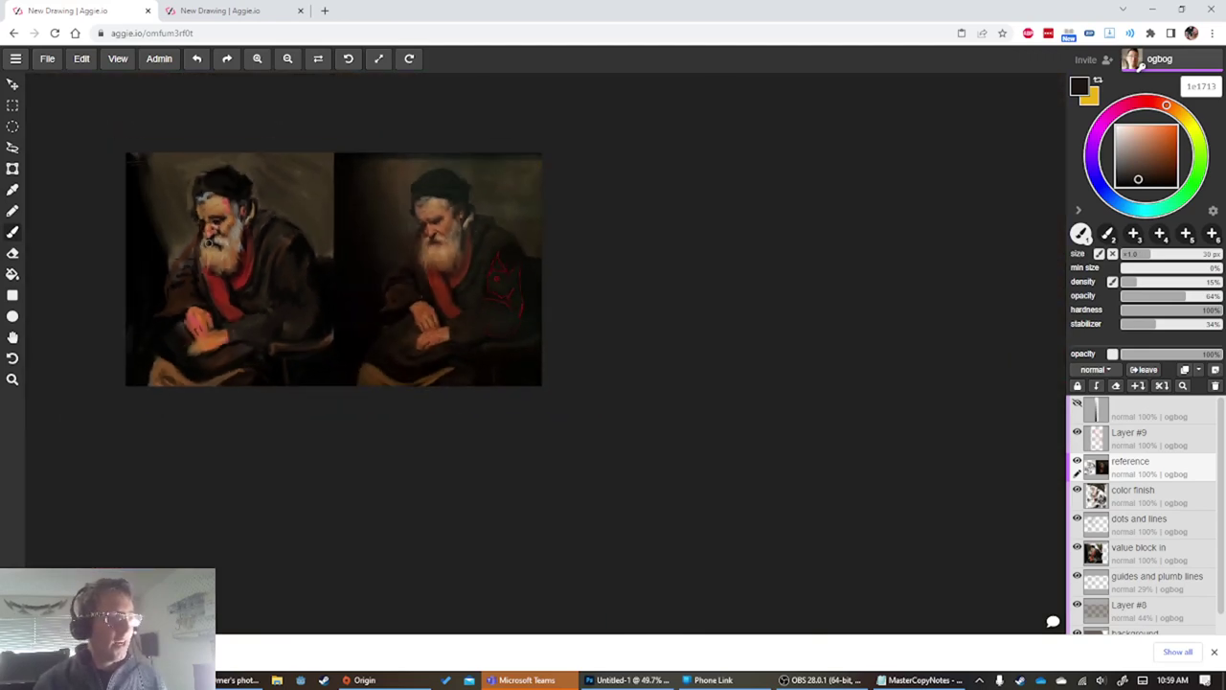
{"action": "scroll", "coordinate": [259, 233], "scroll_direction": "up", "scroll_amount": 3}
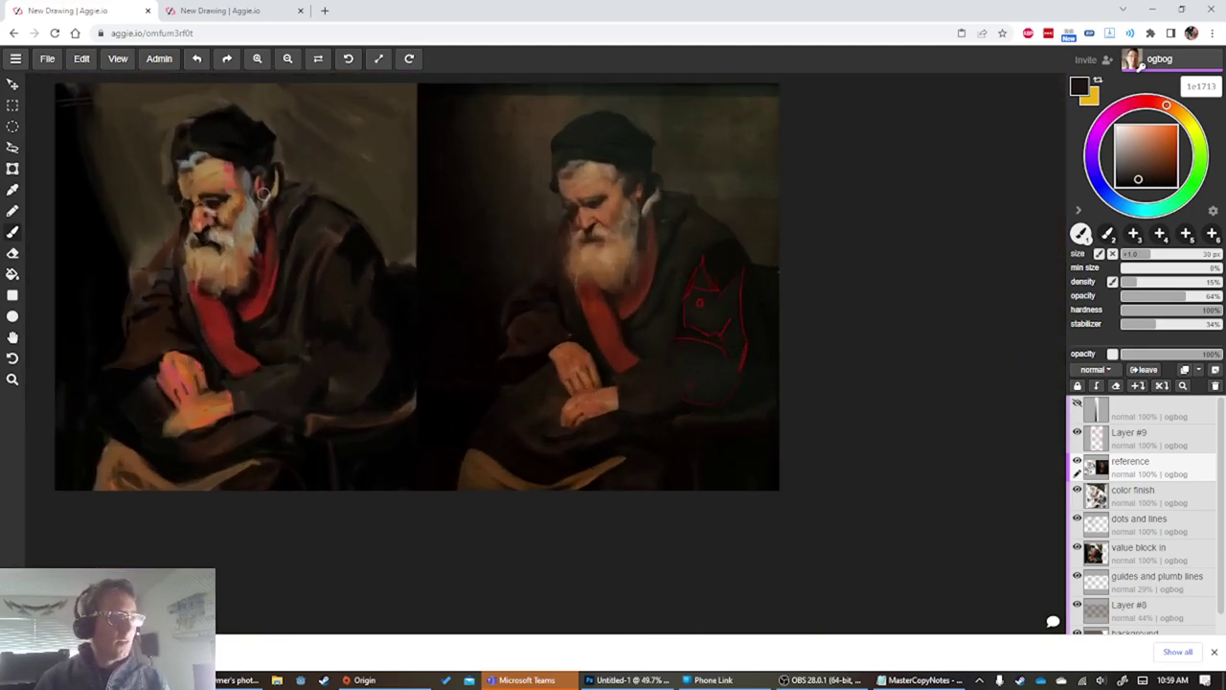
{"action": "key", "text": "space"}
{"action": "left_click_drag", "start_coordinate": [184, 454], "coordinate": [277, 504]}
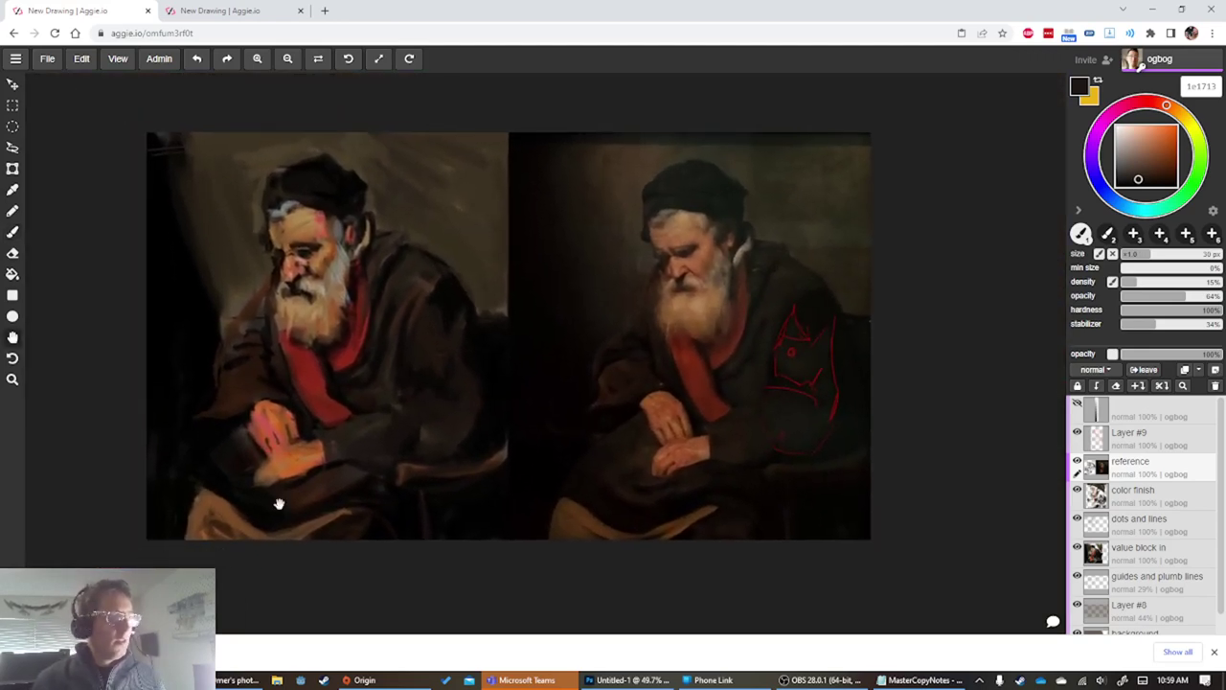
Cover the dark upper corner of the copy's background with sampled near-black 120f09, starting with a 300 px brush and reducing its size
{"action": "left_click", "coordinate": [207, 314], "text": "alt"}
{"action": "key", "text": "]"}
{"action": "key", "text": "]"}
{"action": "key", "text": "]"}
{"action": "key", "text": "]"}
{"action": "key", "text": "]"}
{"action": "key", "text": "]"}
{"action": "key", "text": "]"}
{"action": "key", "text": "]"}
{"action": "key", "text": "]"}
{"action": "key", "text": "]"}
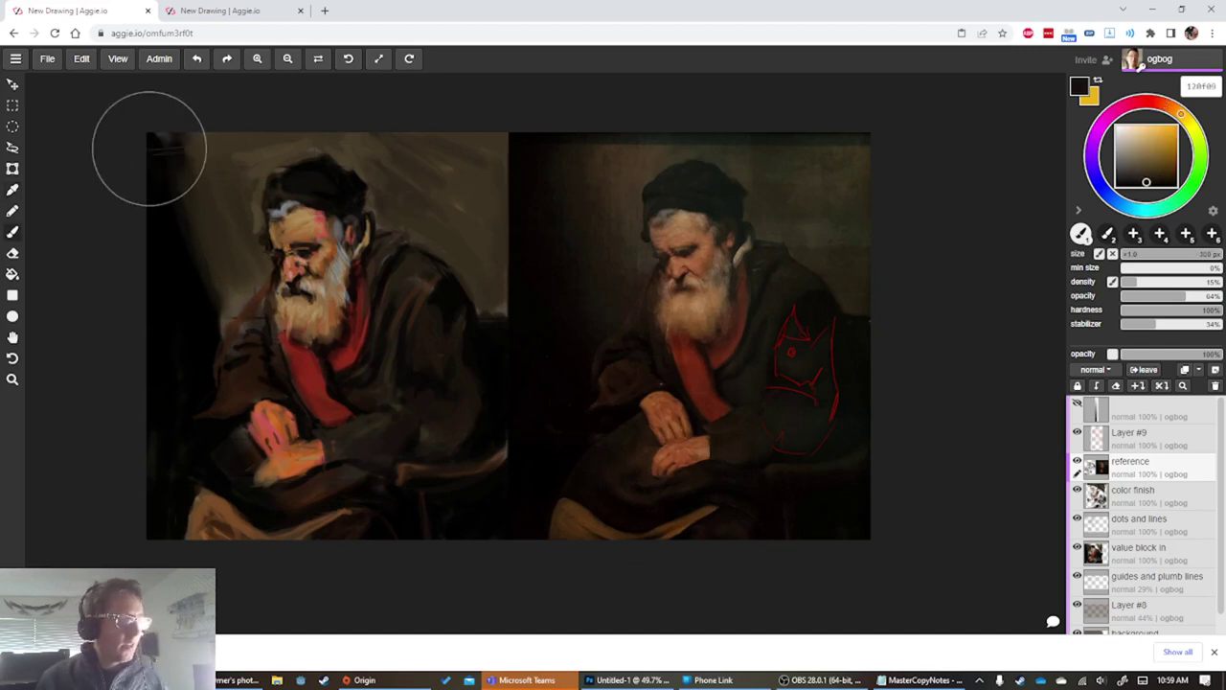
{"action": "left_click_drag", "start_coordinate": [151, 148], "coordinate": [188, 243]}
{"action": "key", "text": "["}
{"action": "key", "text": "["}
{"action": "key", "text": "["}
{"action": "left_click_drag", "start_coordinate": [173, 148], "coordinate": [181, 188]}
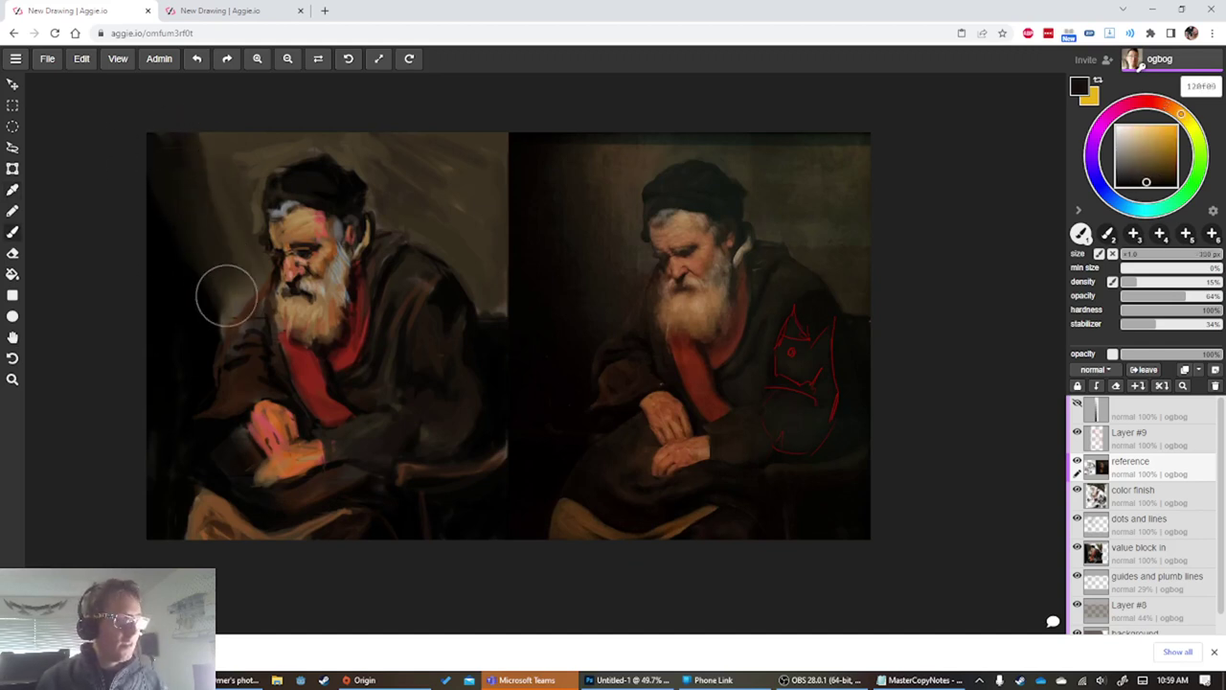
Blend the shadow edge in the background beside the head with sampled browns 1c170f and 473c28, reducing the brush to 80 px
{"action": "key", "text": "alt"}
{"action": "left_click", "coordinate": [223, 273], "text": "alt"}
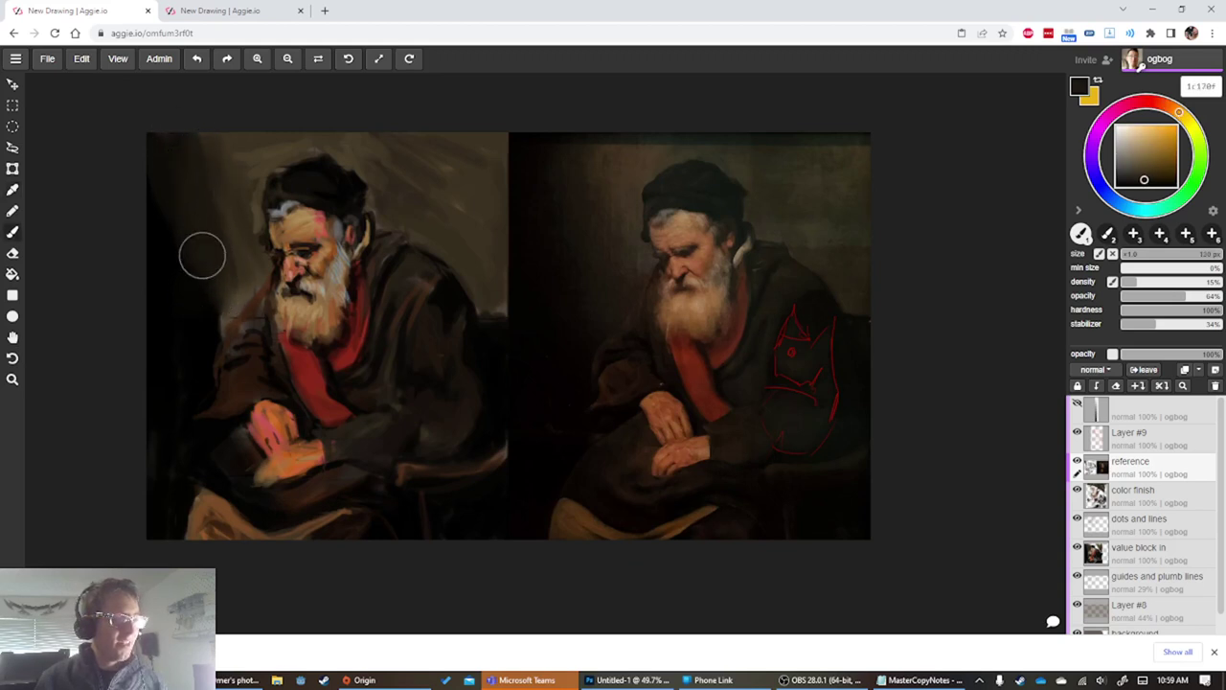
{"action": "left_click", "coordinate": [247, 188], "text": "alt"}
{"action": "key", "text": "["}
{"action": "key", "text": "["}
{"action": "key", "text": "["}
{"action": "key", "text": "["}
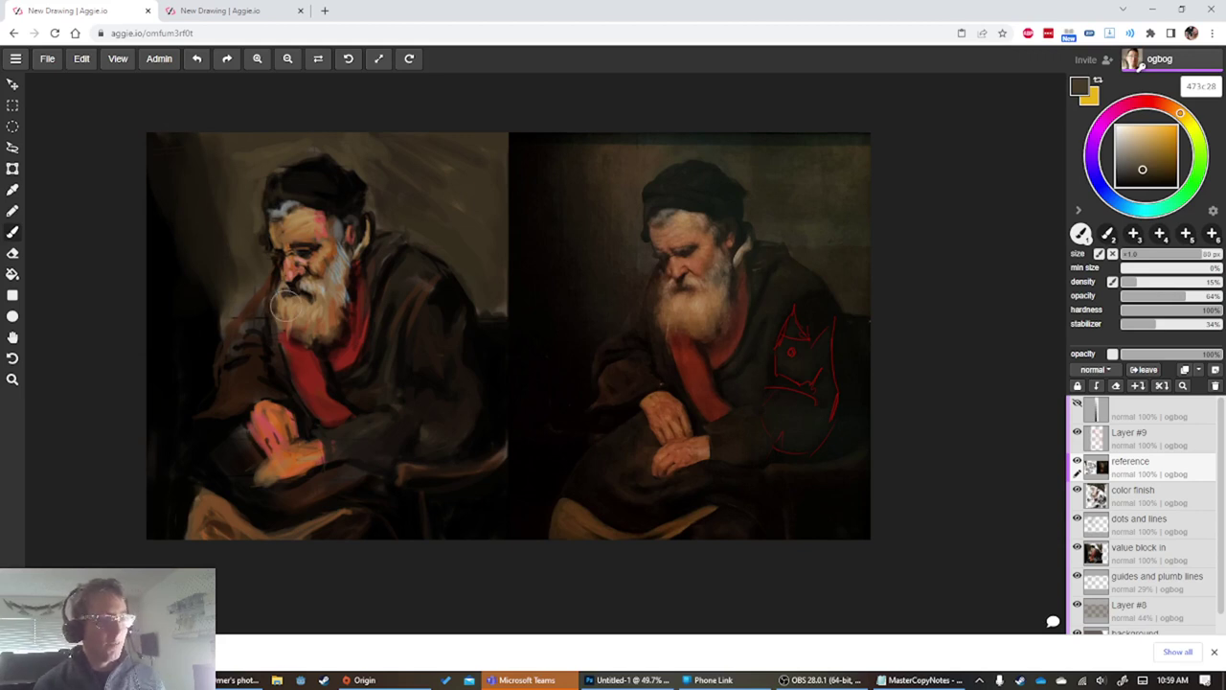
Check the full copy against the reference portrait at thumbnail size and at a closer view
{"action": "scroll", "coordinate": [400, 466], "scroll_direction": "down", "scroll_amount": 5}
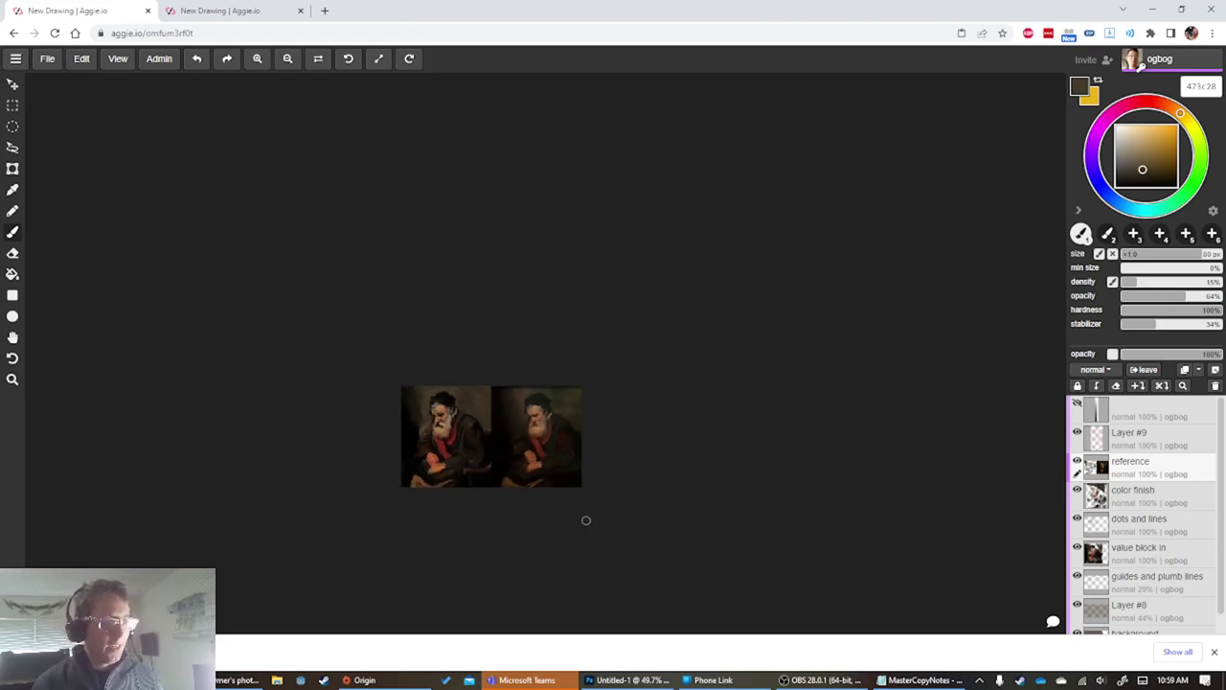
{"action": "scroll", "coordinate": [586, 520], "scroll_direction": "up", "scroll_amount": 1}
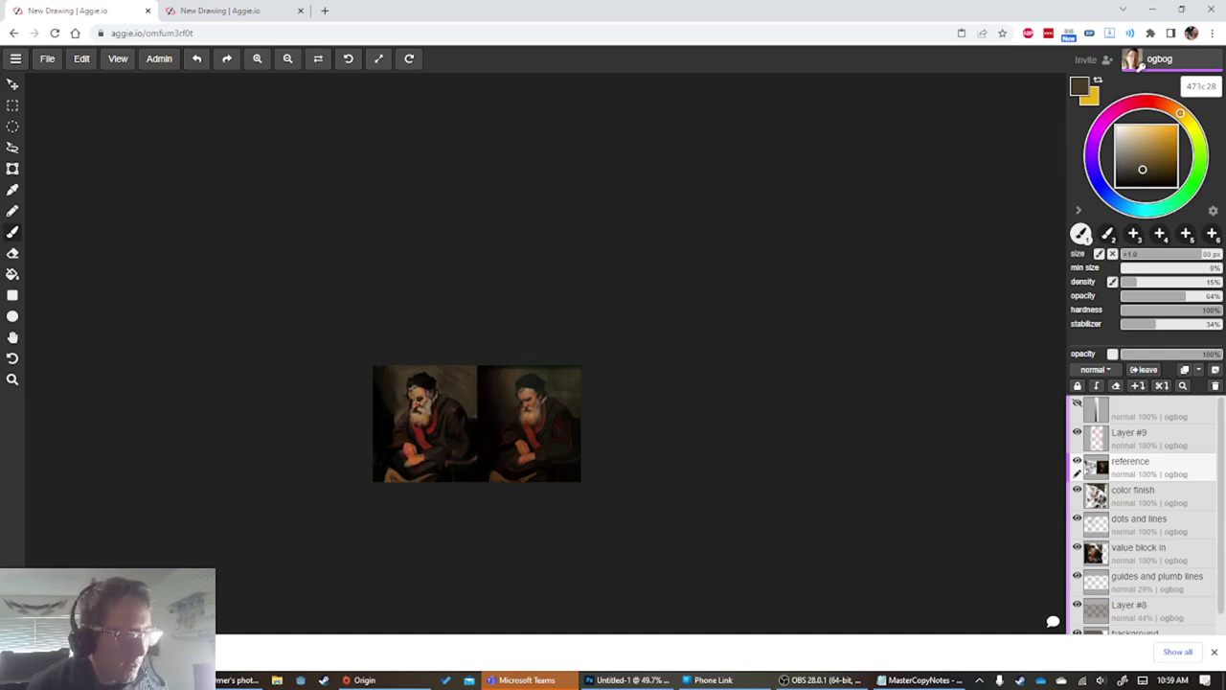
{"action": "scroll", "coordinate": [356, 451], "scroll_direction": "up", "scroll_amount": 5}
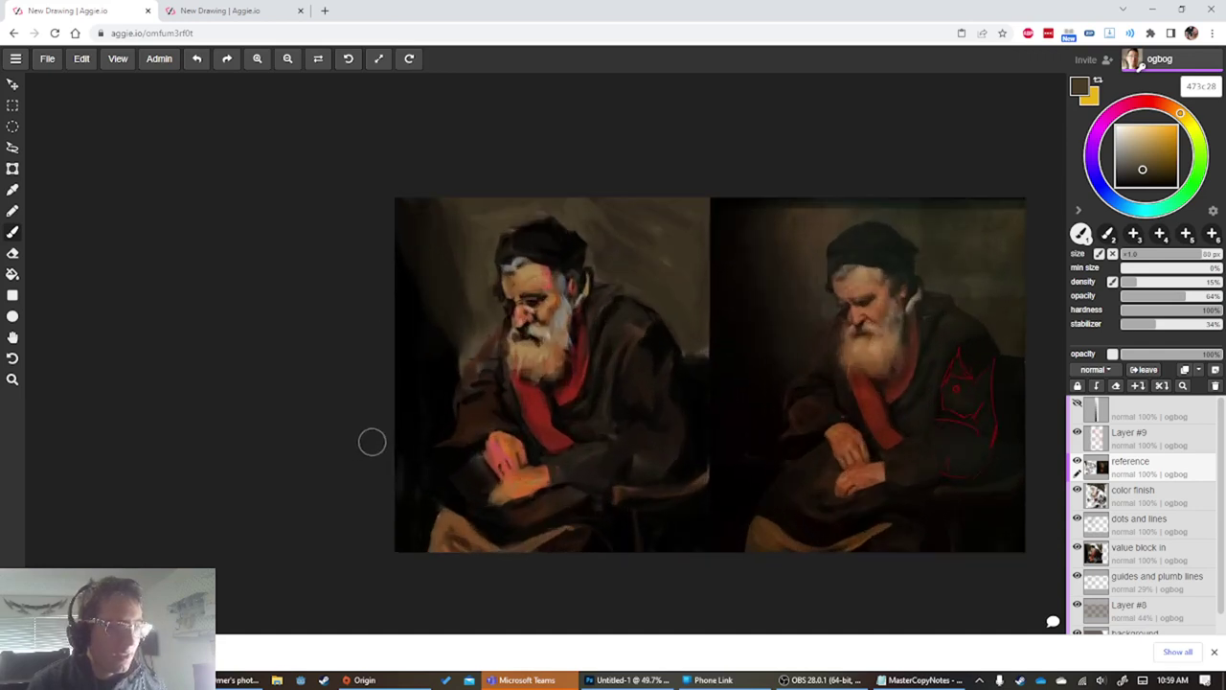
Refine the eyes and nose bridge of the copy with sampled brown 996132 and near-black 040303, reducing the brush to 10 px
{"action": "scroll", "coordinate": [505, 349], "scroll_direction": "up", "scroll_amount": 3}
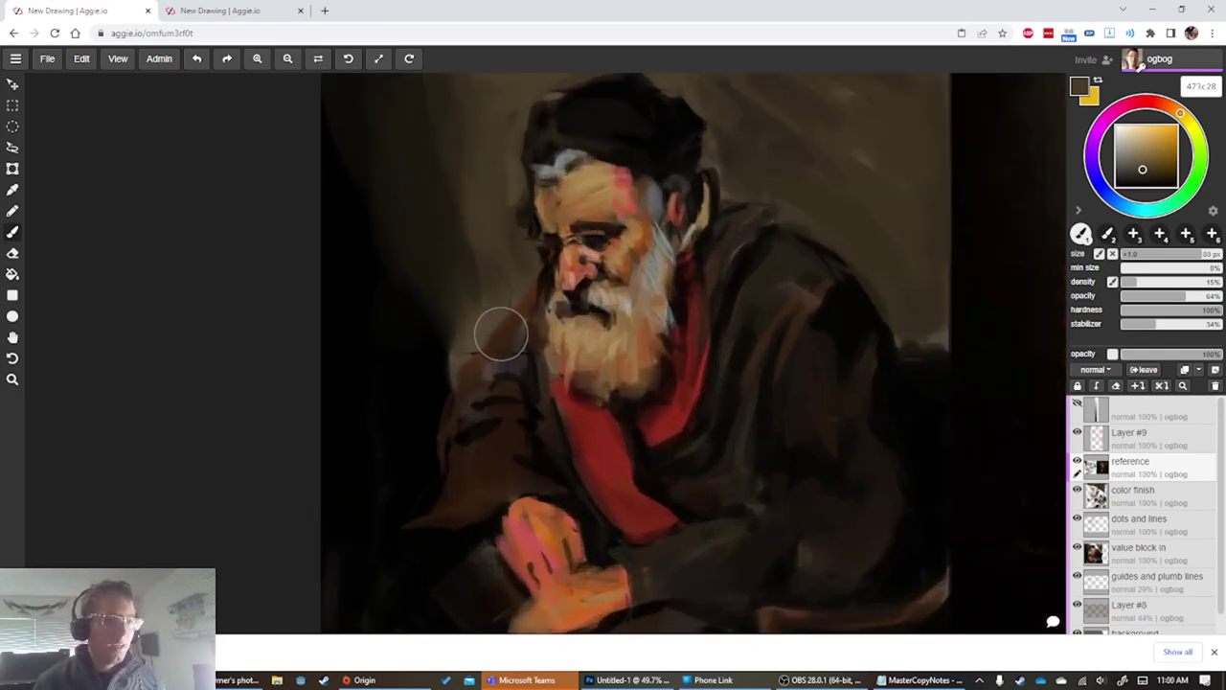
{"action": "left_click_drag", "start_coordinate": [429, 467], "coordinate": [295, 469]}
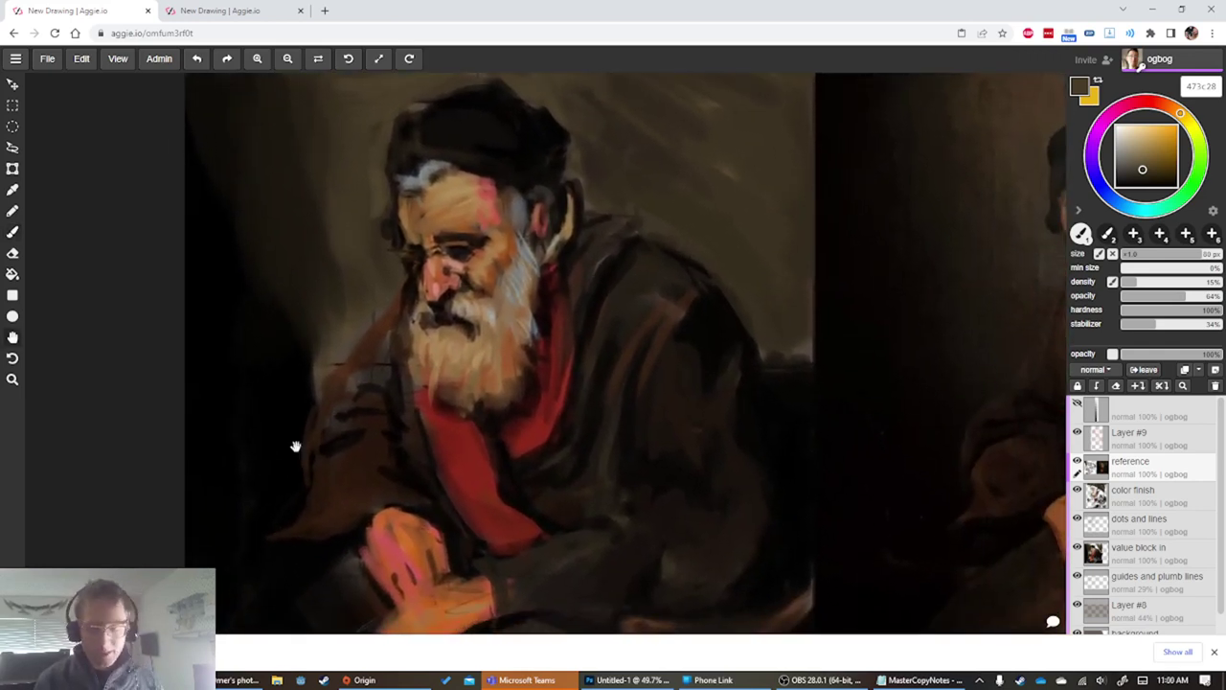
{"action": "left_click", "coordinate": [486, 241], "text": "alt"}
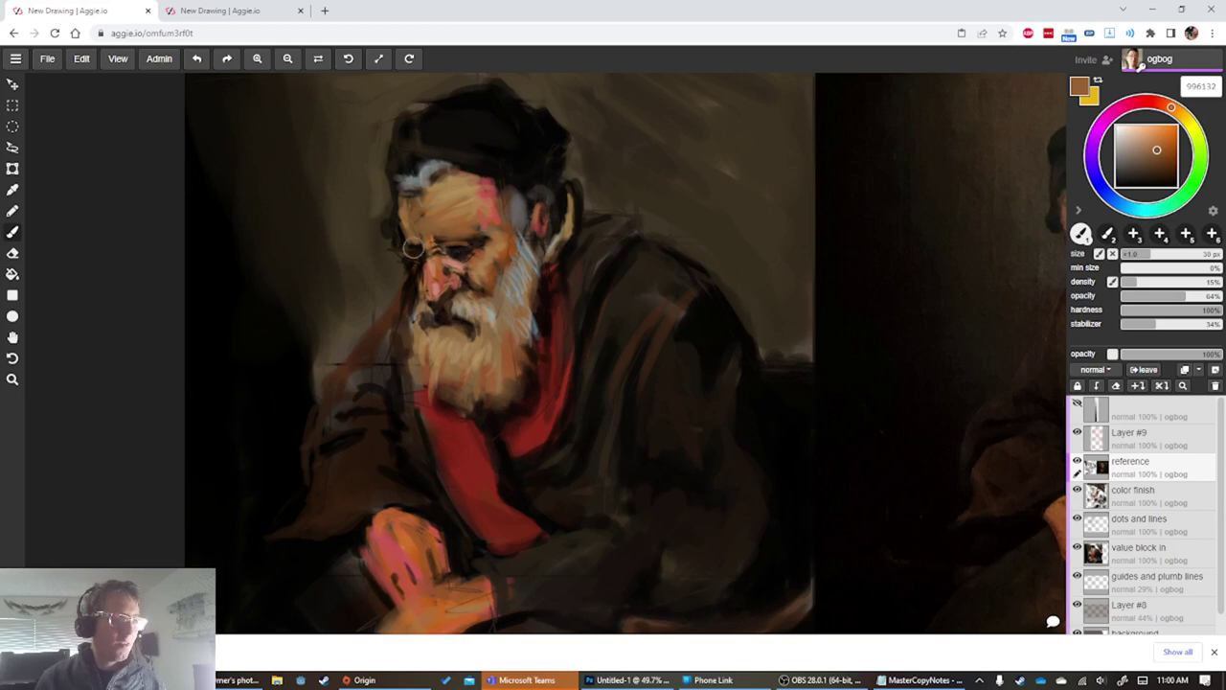
{"action": "key", "text": "alt"}
{"action": "left_click", "coordinate": [455, 249], "text": "alt"}
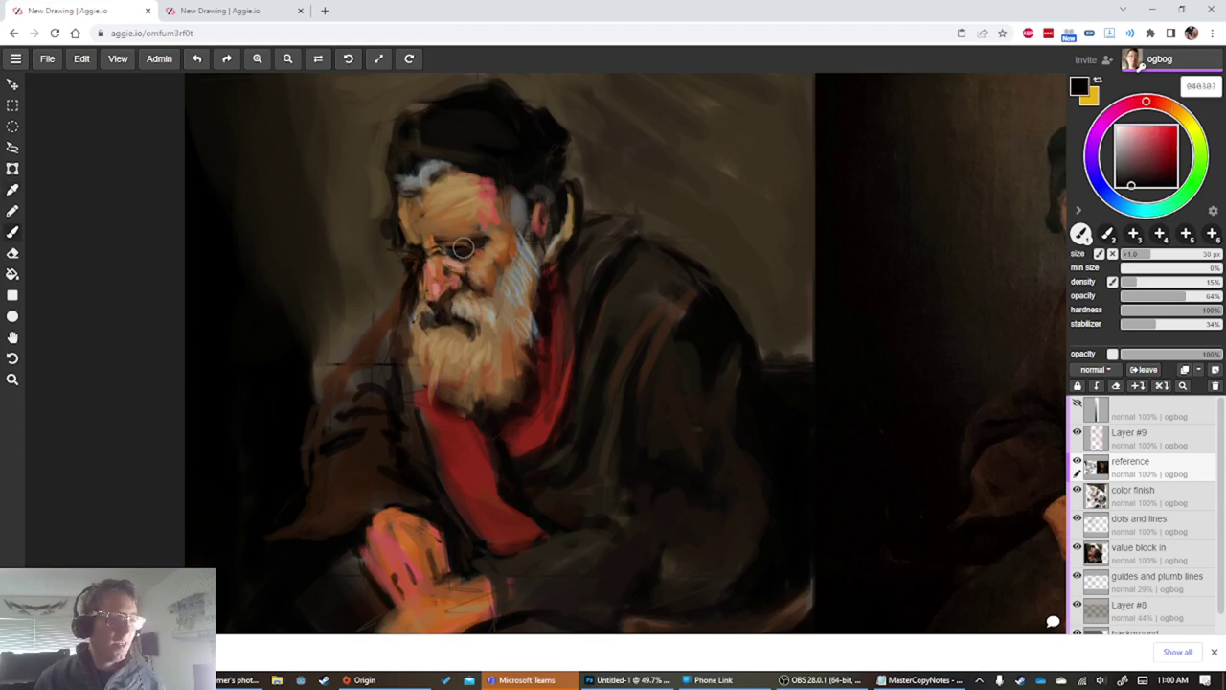
{"action": "key", "text": "bracketleft"}
{"action": "key", "text": "bracketleft"}
{"action": "key", "text": "bracketleft"}
{"action": "key", "text": "bracketleft"}
{"action": "key", "text": "bracketleft"}
{"action": "key", "text": "bracketleft"}
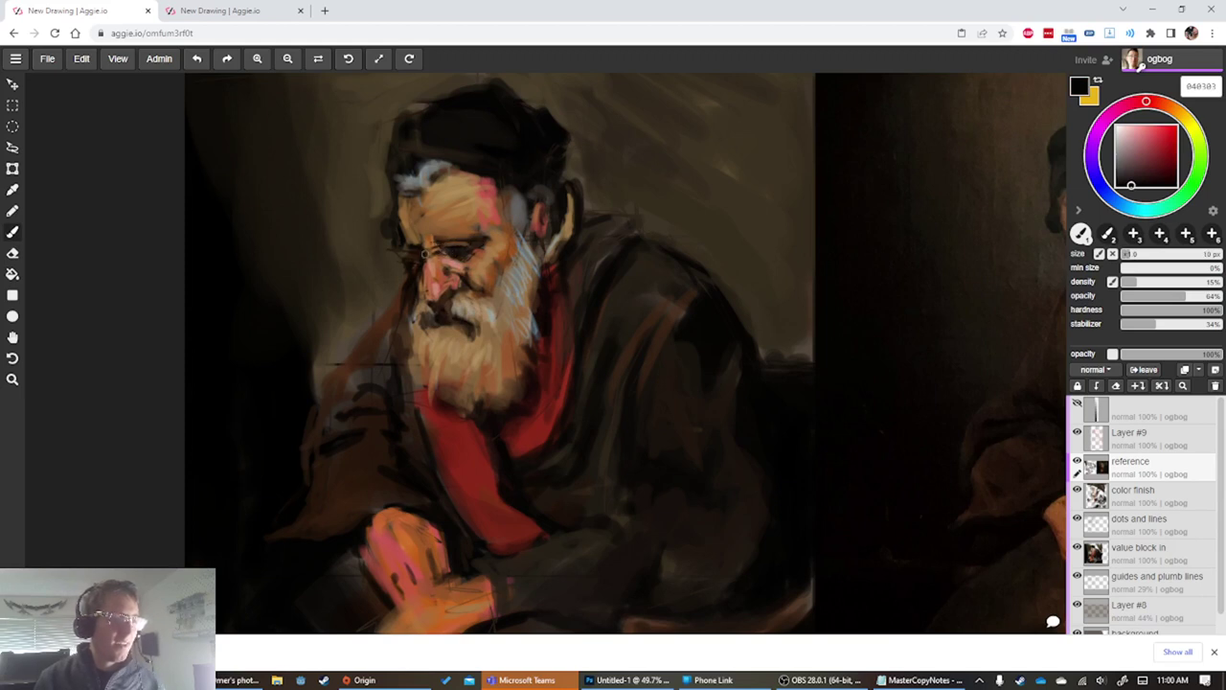
Touch up the brow and bridge of the nose with sampled skin browns ab7138 and a36734, using the 10 px brush
{"action": "left_click", "coordinate": [431, 272], "text": "alt"}
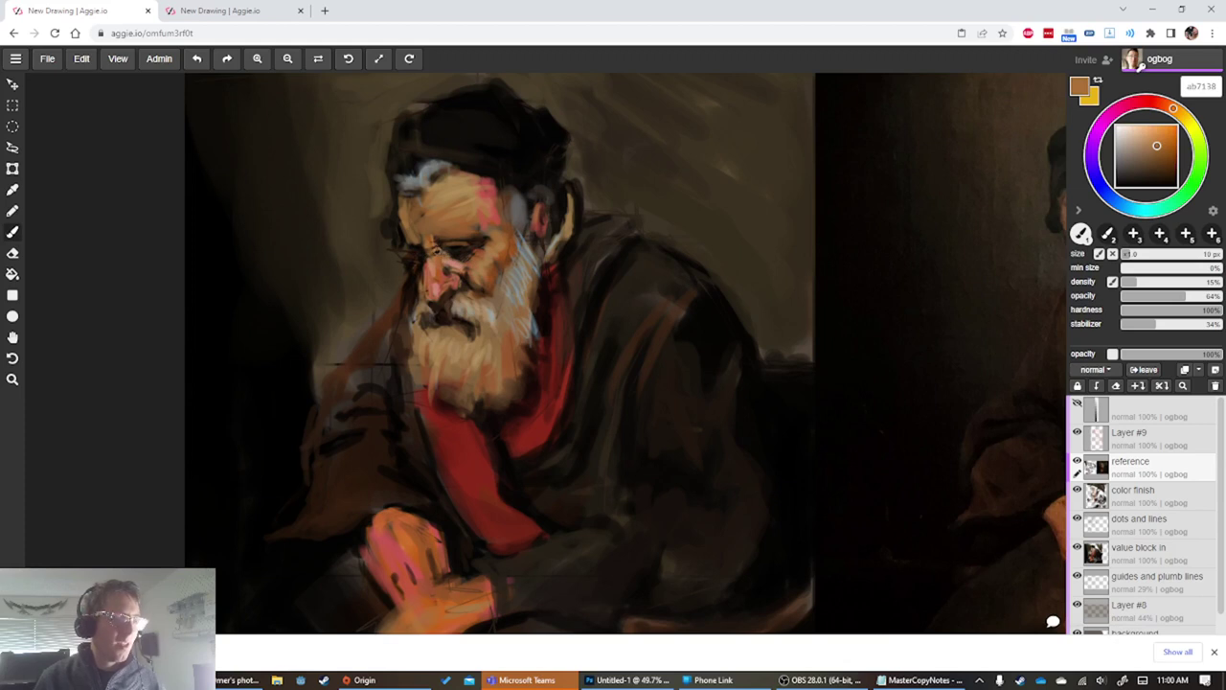
{"action": "left_click", "coordinate": [428, 274], "text": "alt"}
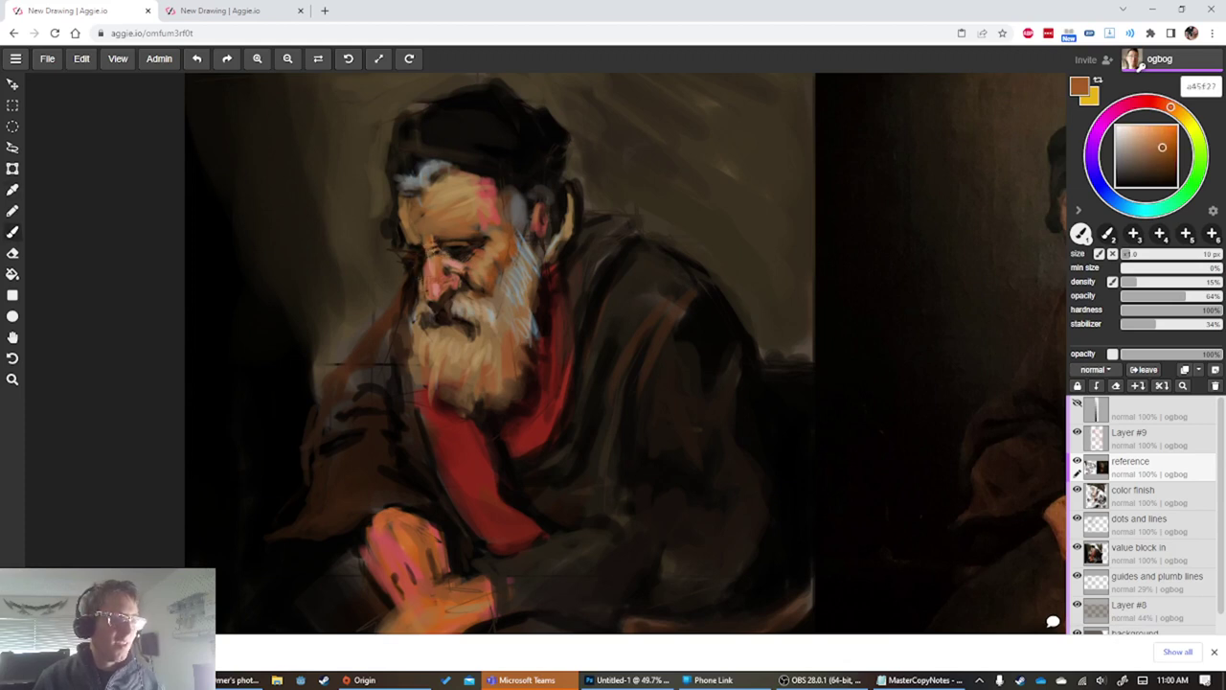
{"action": "left_click", "coordinate": [490, 218], "text": "alt"}
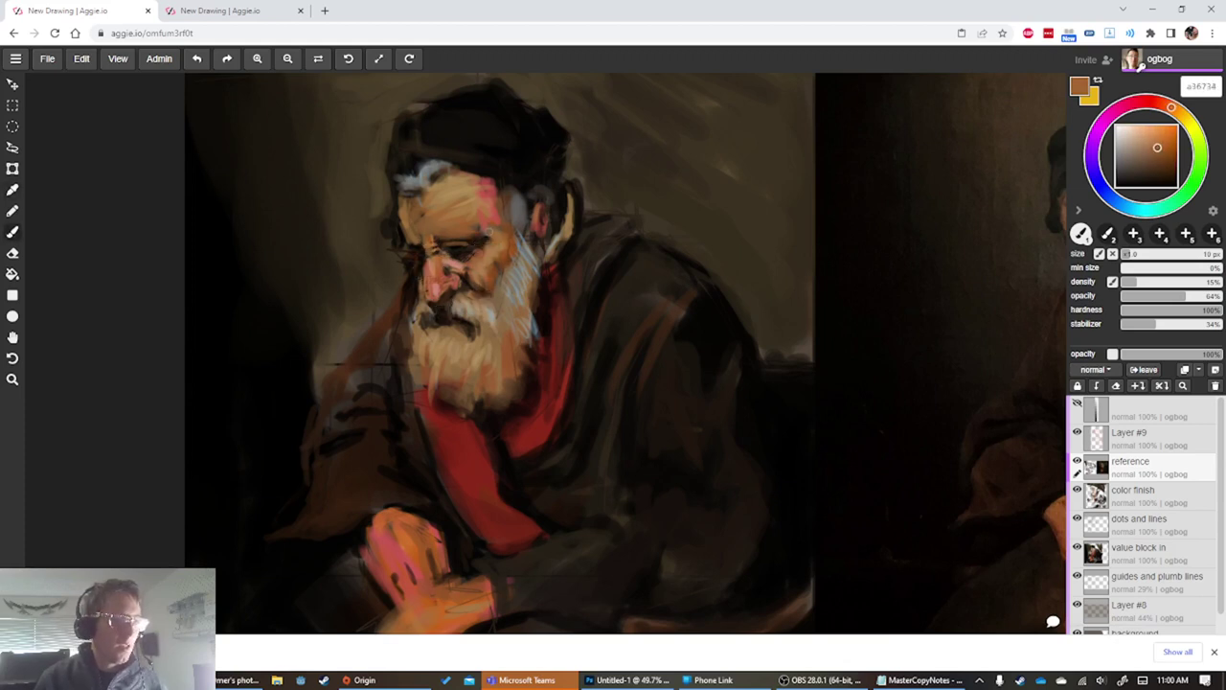
Add sampled pink d0897b to the cheek below the eye, enlarging the brush to 120 px and reducing it to 80 px
{"action": "left_click", "coordinate": [458, 276], "text": "alt"}
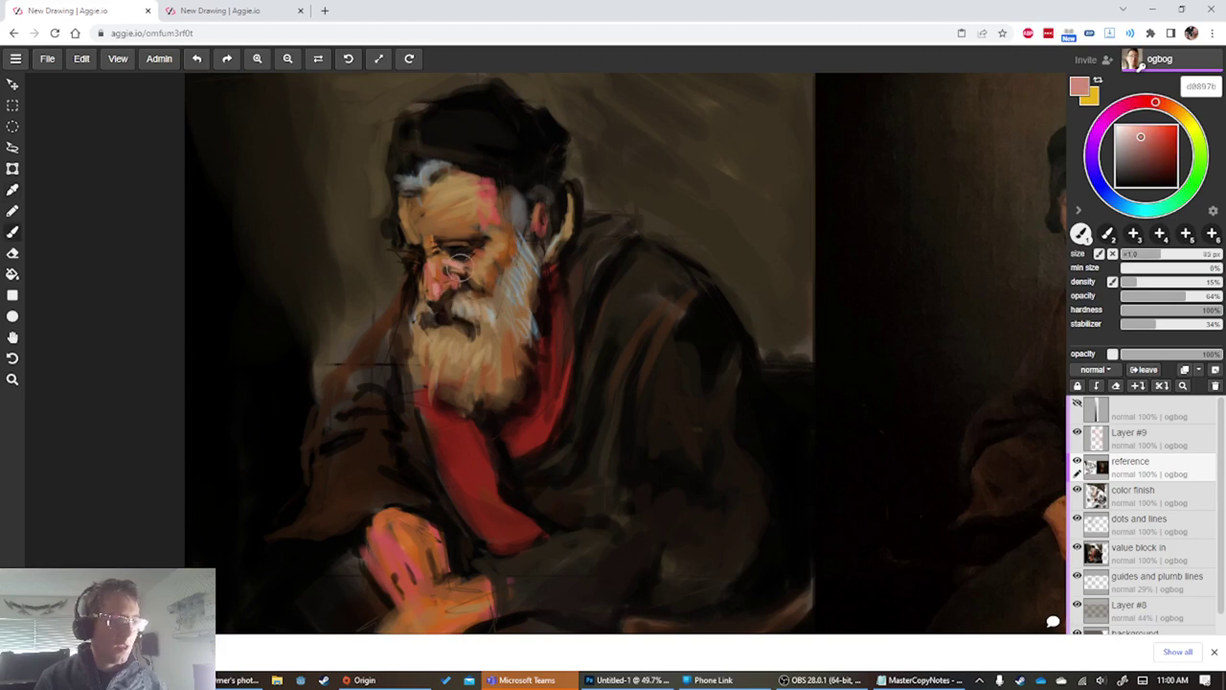
{"action": "key", "text": "bracketright"}
{"action": "key", "text": "bracketright"}
{"action": "key", "text": "bracketright"}
{"action": "key", "text": "bracketright"}
{"action": "key", "text": "bracketright"}
{"action": "key", "text": "bracketright"}
{"action": "key", "text": "bracketright"}
{"action": "key", "text": "bracketright"}
{"action": "key", "text": "bracketright"}
{"action": "key", "text": "bracketright"}
{"action": "key", "text": "bracketright"}
{"action": "key", "text": "bracketright"}
{"action": "key", "text": "bracketright"}
{"action": "key", "text": "bracketright"}
{"action": "key", "text": "bracketright"}
{"action": "key", "text": "bracketleft"}
{"action": "key", "text": "bracketleft"}
{"action": "key", "text": "bracketleft"}
{"action": "key", "text": "bracketleft"}
{"action": "key", "text": "bracketleft"}
{"action": "key", "text": "bracketleft"}
{"action": "key", "text": "bracketleft"}
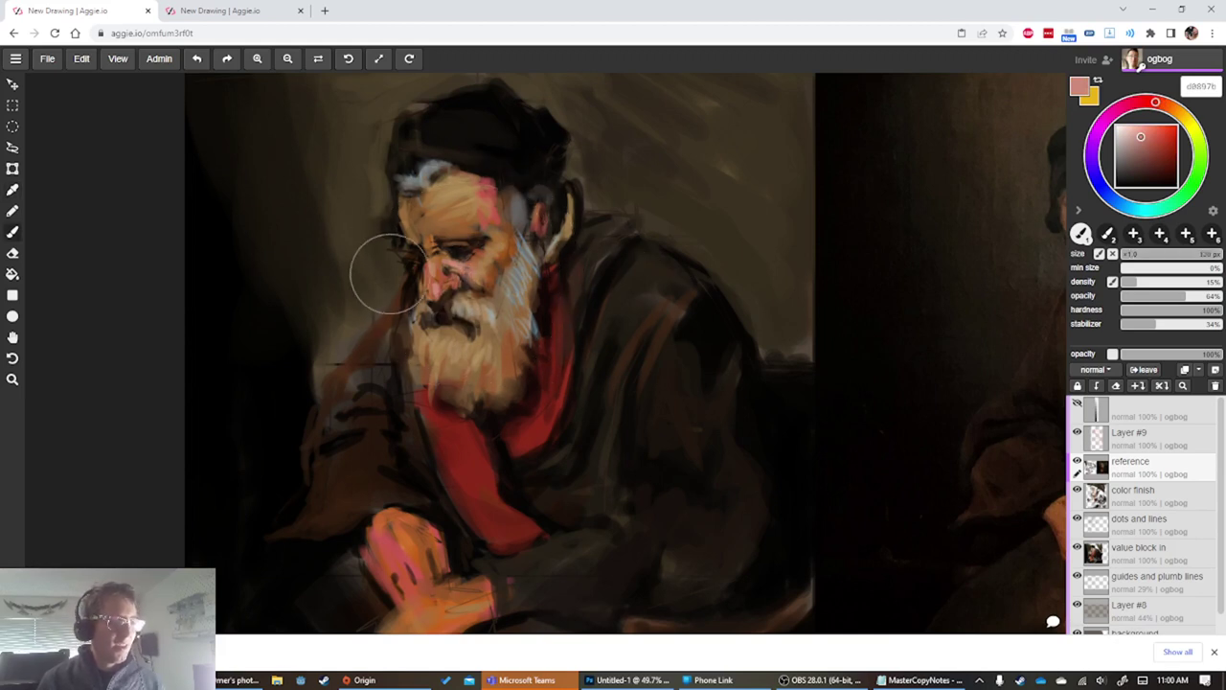
Tone the face and the background edge beside it with sampled browns 3a2a1f and 4d4237, reducing the brush to 35 px
{"action": "left_click", "coordinate": [468, 305], "text": "alt"}
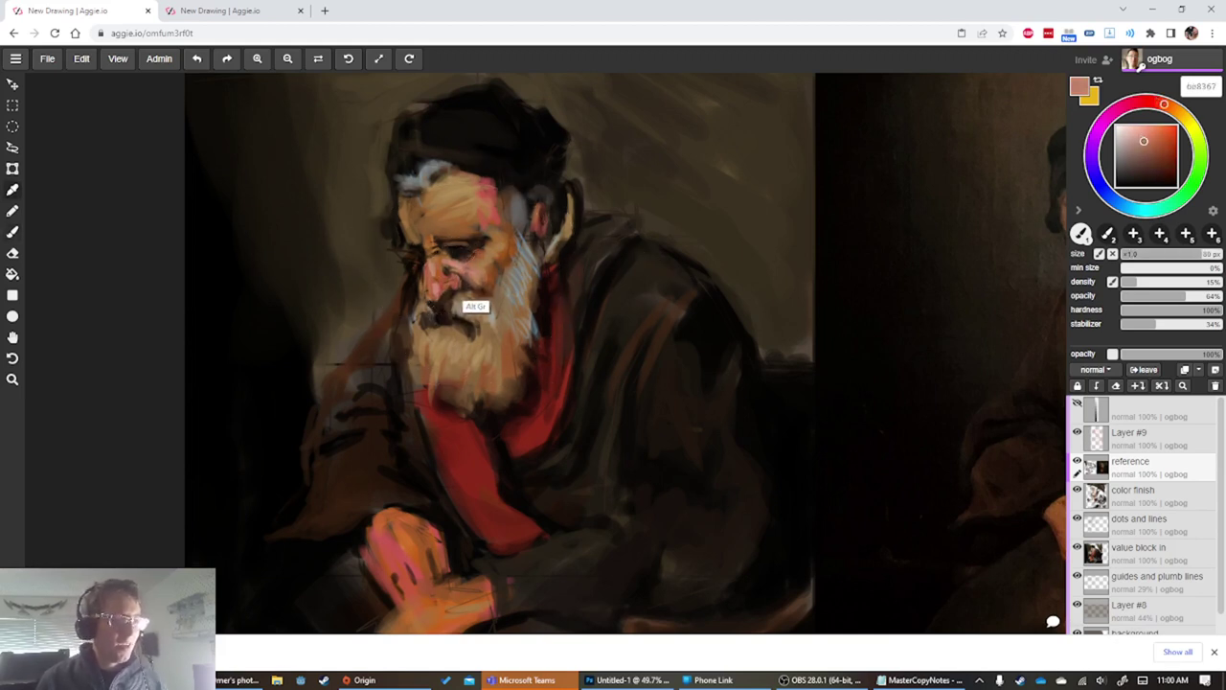
{"action": "left_click", "coordinate": [379, 382], "text": "alt"}
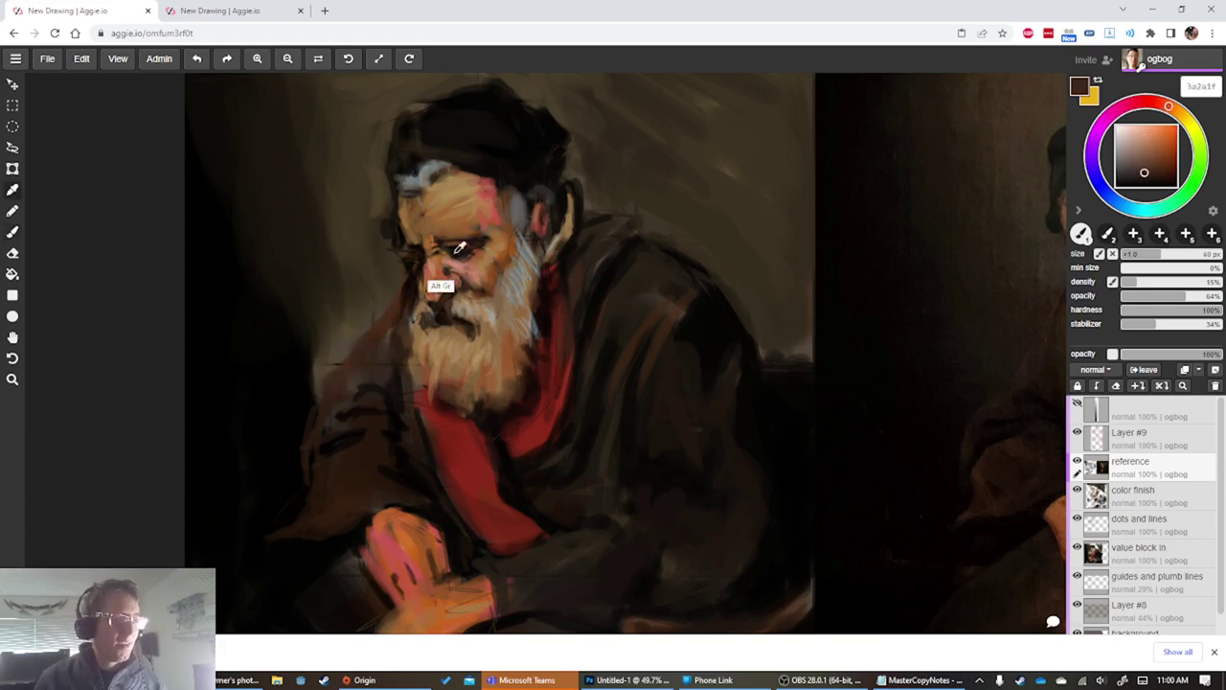
{"action": "left_click", "coordinate": [803, 341], "text": "alt"}
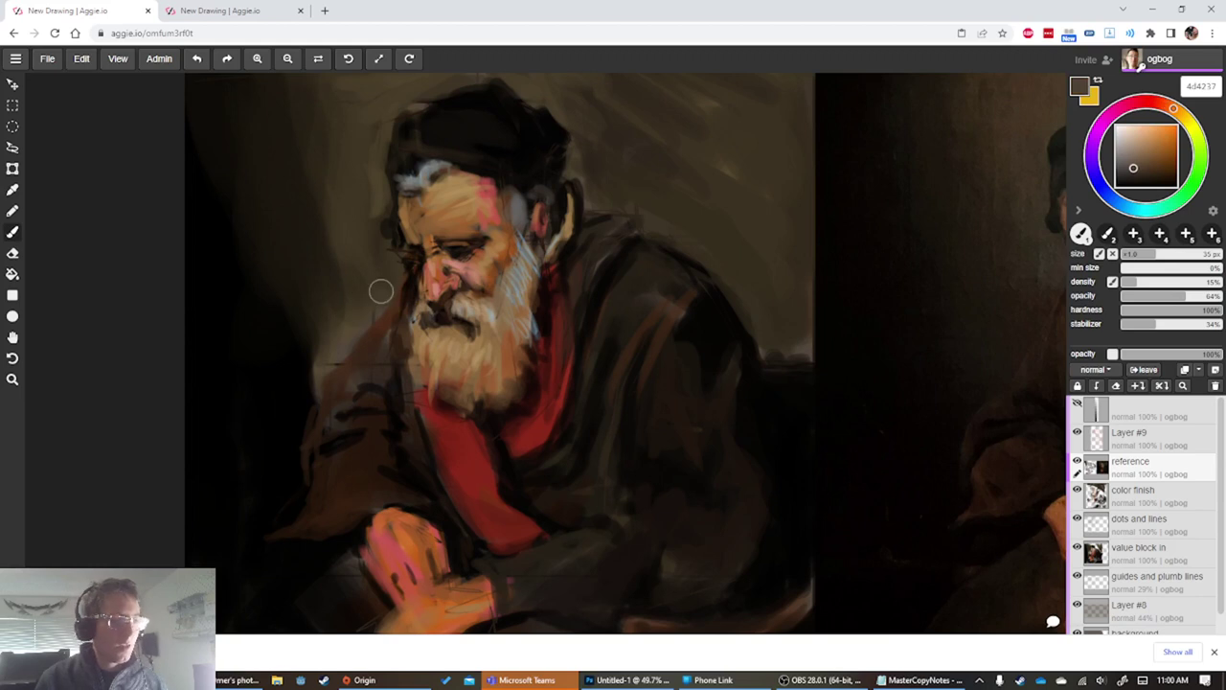
Paint the robe's shoulder edge below the face with sampled dark brown 3a2518, using a 55 px brush
{"action": "left_click_drag", "start_coordinate": [401, 386], "coordinate": [204, 309]}
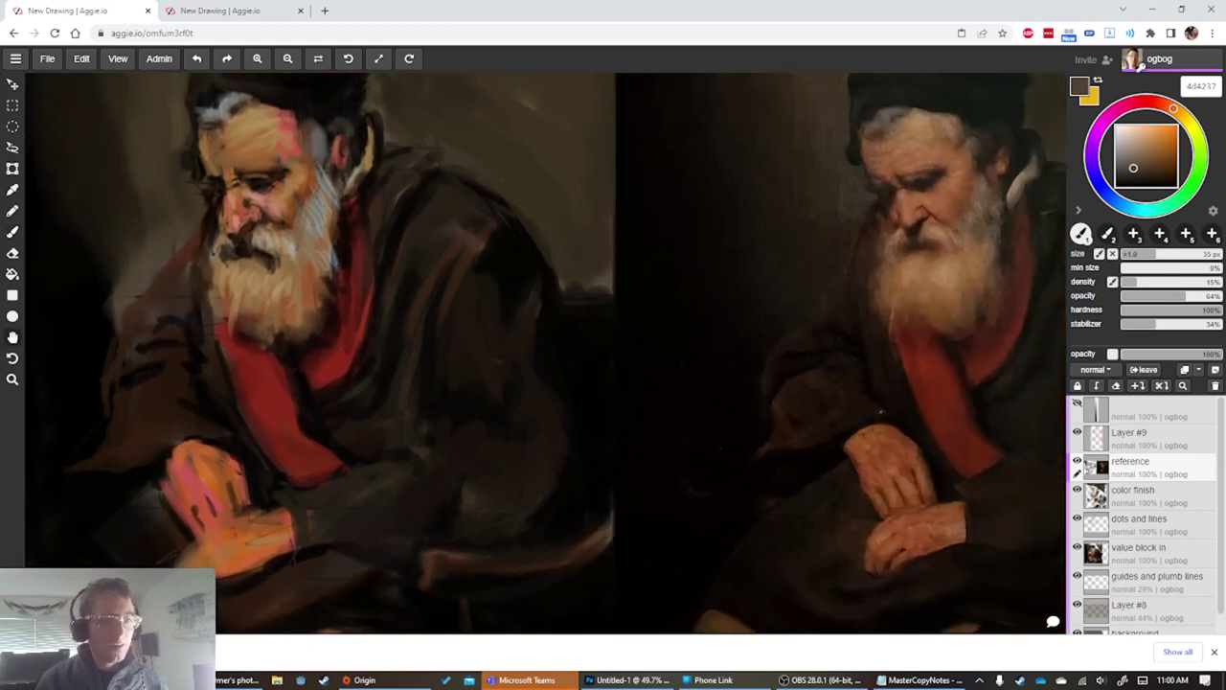
{"action": "mouse_move", "coordinate": [381, 354]}
{"action": "left_mouse_down"}
{"action": "mouse_move", "coordinate": [452, 442]}
{"action": "mouse_move", "coordinate": [480, 453]}
{"action": "mouse_move", "coordinate": [468, 438]}
{"action": "left_mouse_up"}
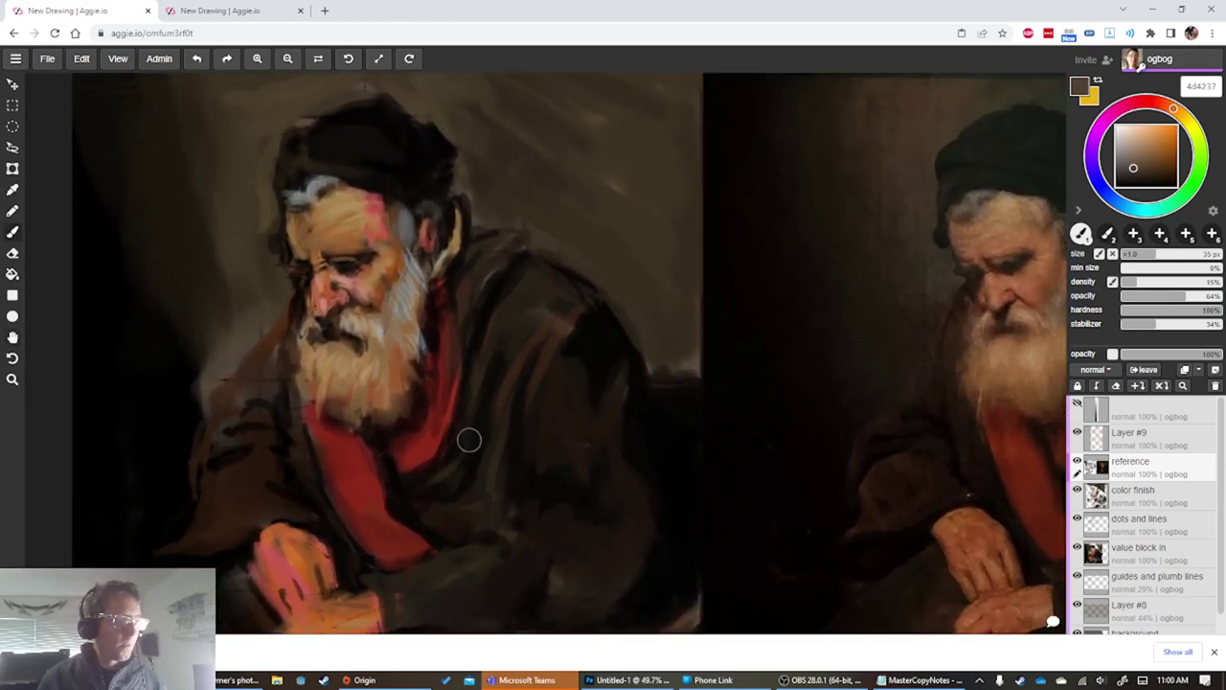
{"action": "left_click", "coordinate": [266, 357], "text": "alt"}
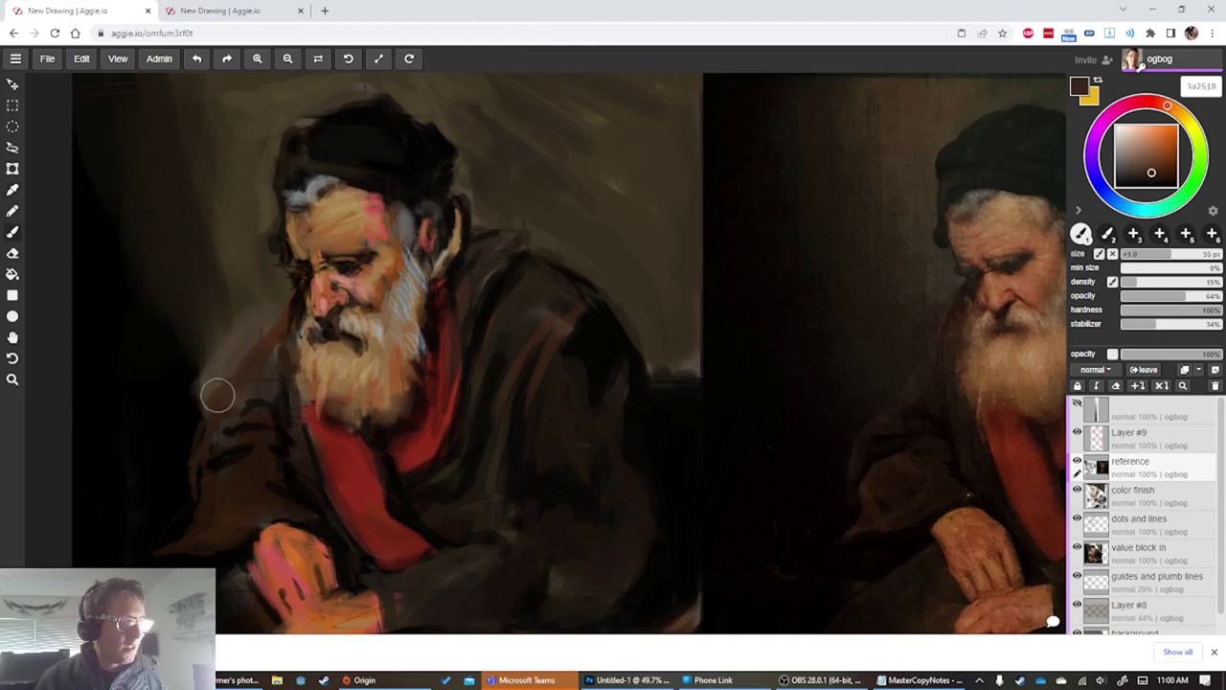
{"action": "mouse_move", "coordinate": [245, 293]}
{"action": "left_mouse_down"}
{"action": "mouse_move", "coordinate": [219, 358]}
{"action": "mouse_move", "coordinate": [227, 390]}
{"action": "left_mouse_up"}
{"action": "mouse_move", "coordinate": [227, 339]}
{"action": "left_mouse_down"}
{"action": "mouse_move", "coordinate": [205, 408]}
{"action": "mouse_move", "coordinate": [183, 389]}
{"action": "mouse_move", "coordinate": [194, 413]}
{"action": "left_mouse_up"}
Darken the shadow beside the robe's shoulder with sampled black 000000, reducing the brush to 25 px
{"action": "left_click", "coordinate": [169, 402], "text": "alt"}
{"action": "key", "text": "bracketleft"}
{"action": "key", "text": "bracketleft"}
{"action": "key", "text": "bracketleft"}
{"action": "key", "text": "bracketleft"}
{"action": "key", "text": "bracketleft"}
{"action": "key", "text": "bracketleft"}
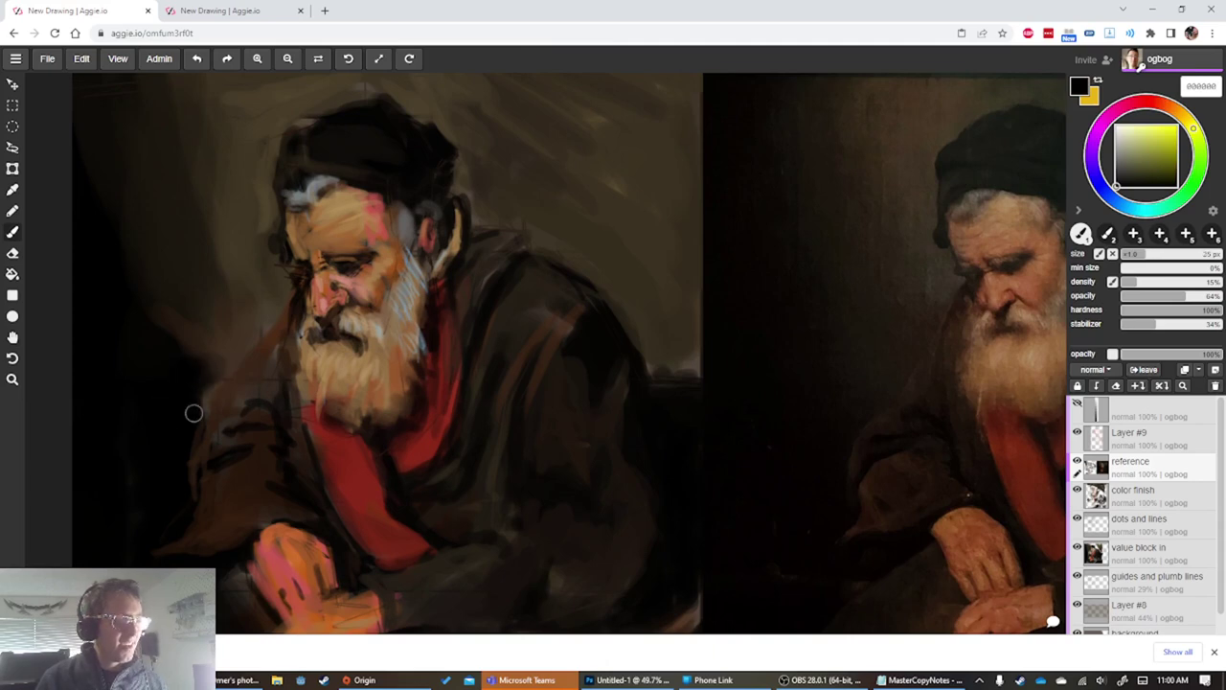
Hide Layer #9 with the red marks over the reference and compare the full copy with the portrait
{"action": "scroll", "coordinate": [37, 242], "scroll_direction": "down", "scroll_amount": 3}
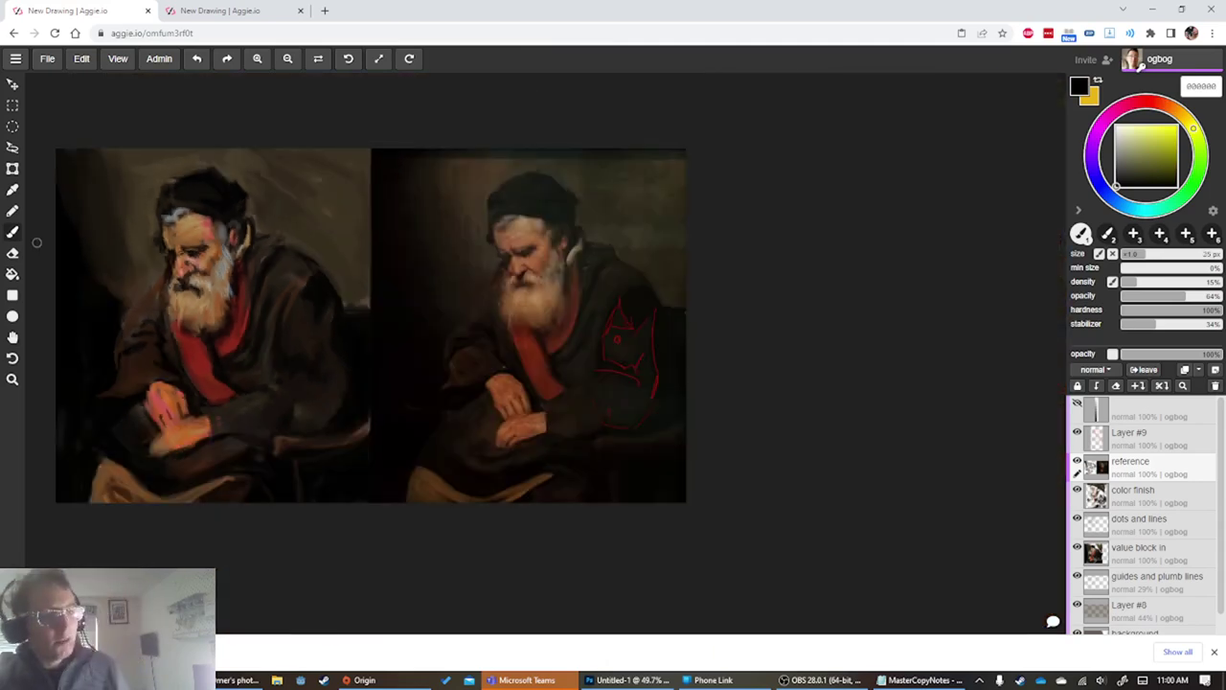
{"action": "scroll", "coordinate": [36, 243], "scroll_direction": "up", "scroll_amount": 2}
{"action": "scroll", "coordinate": [96, 249], "scroll_direction": "down", "scroll_amount": 1}
{"action": "scroll", "coordinate": [168, 296], "scroll_direction": "up", "scroll_amount": 1}
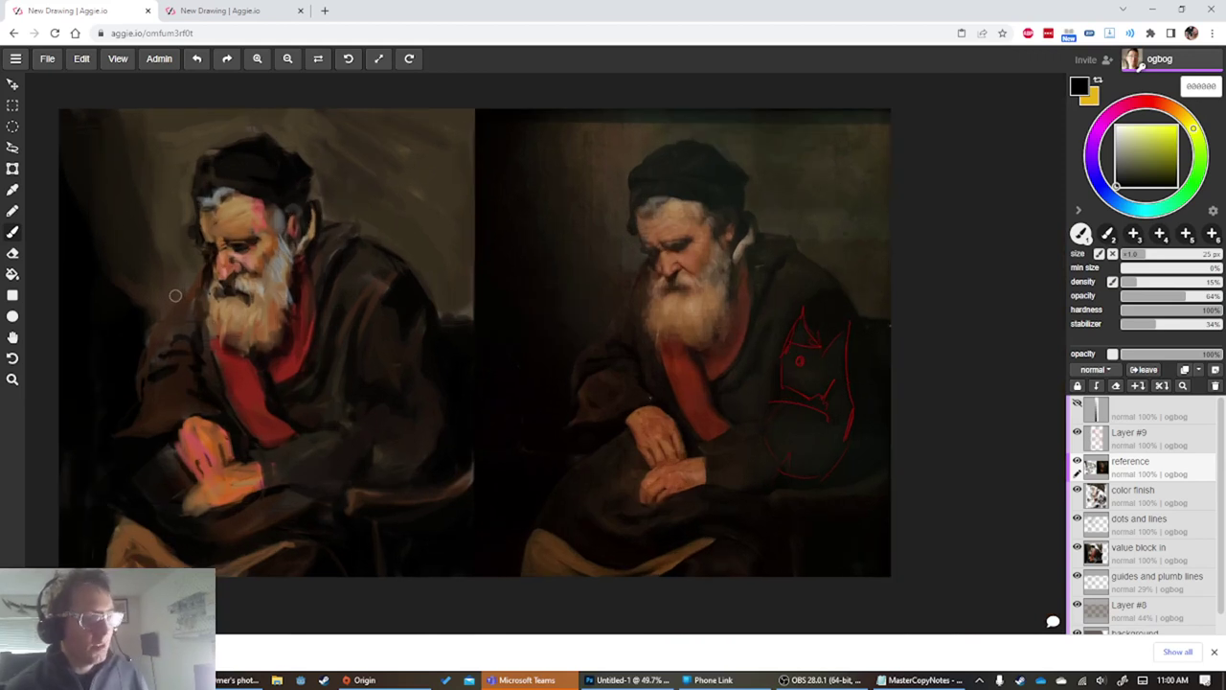
{"action": "left_click", "coordinate": [1076, 433]}
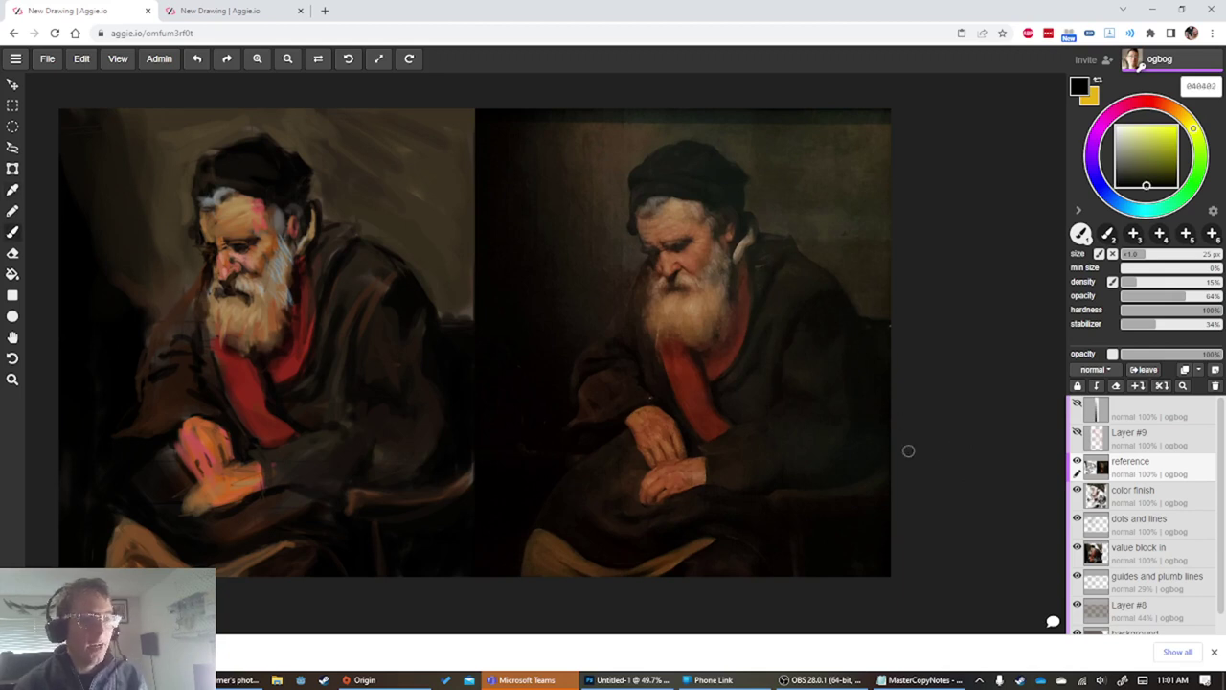
{"action": "mouse_move", "coordinate": [863, 447]}
{"action": "left_mouse_down"}
{"action": "mouse_move", "coordinate": [911, 482]}
{"action": "mouse_move", "coordinate": [919, 462]}
{"action": "left_mouse_up"}
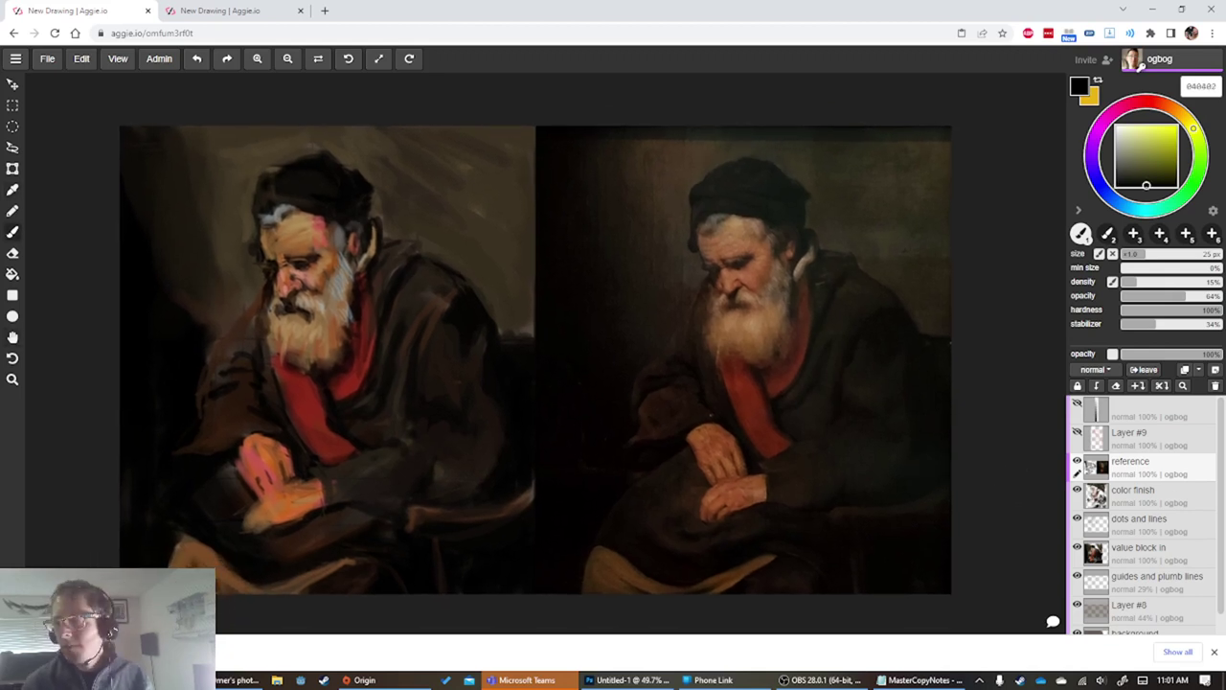